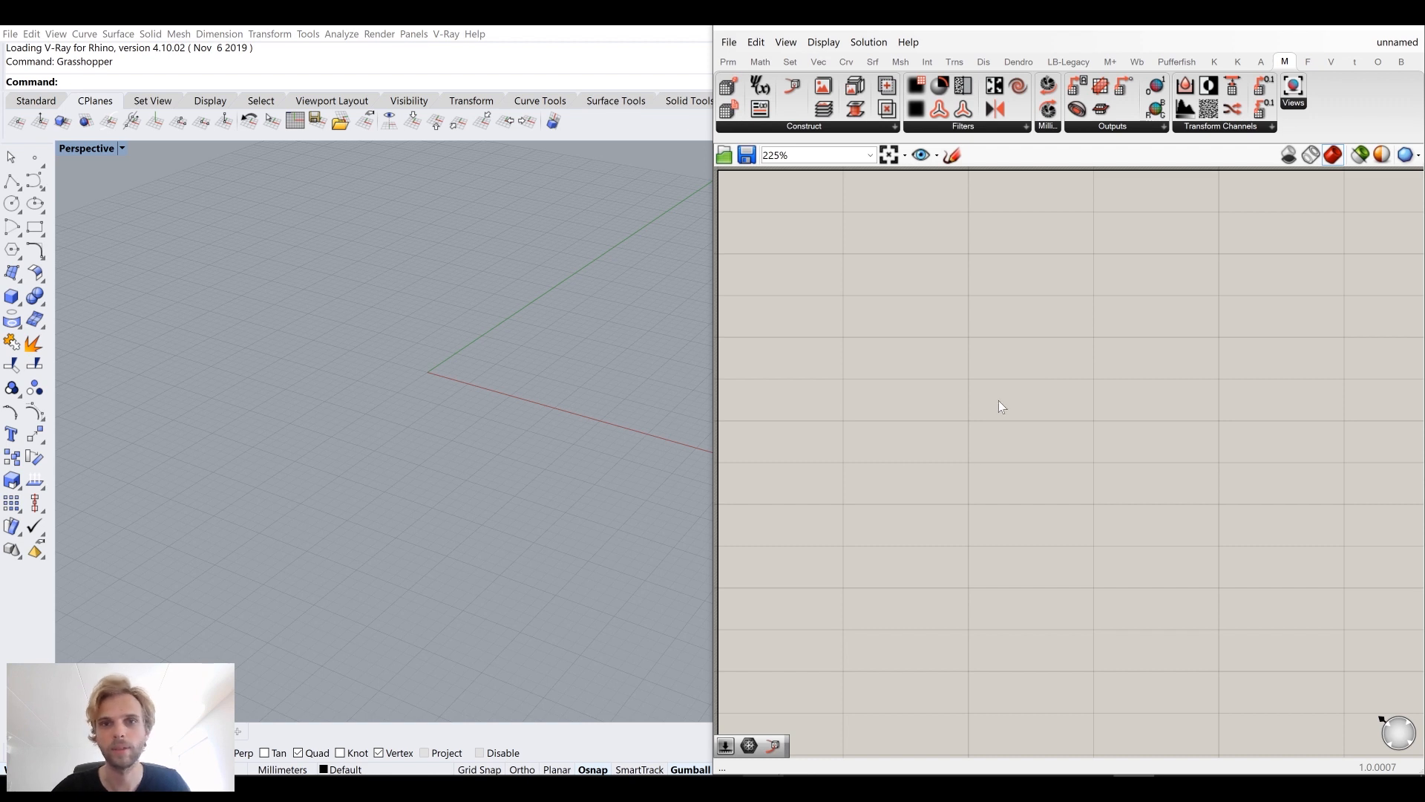
# Step: Place a Construct Base Voxels component on the canvas
pyautogui.scroll(-1, 996, 379)
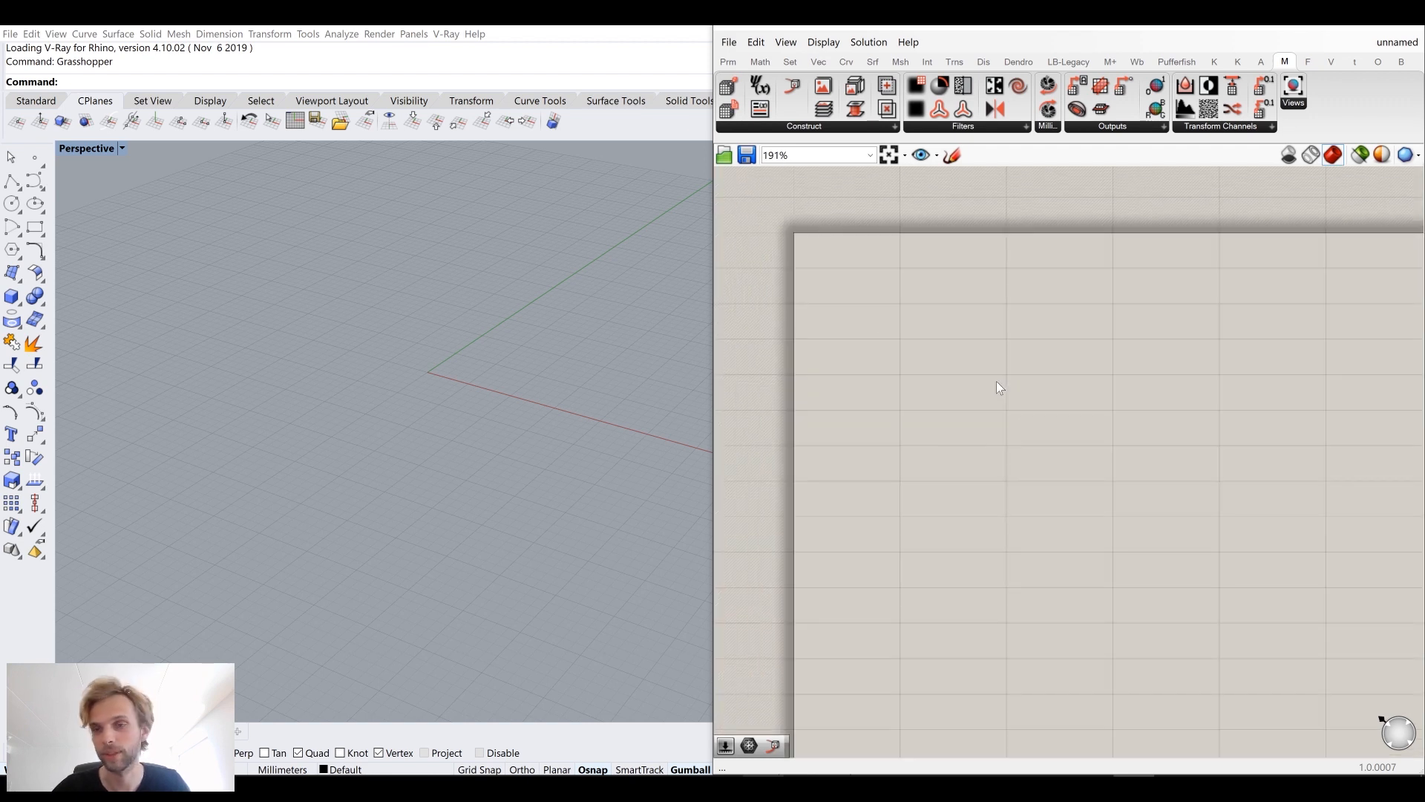
pyautogui.moveTo(1004, 402); pyautogui.dragTo(994, 383, button='right')
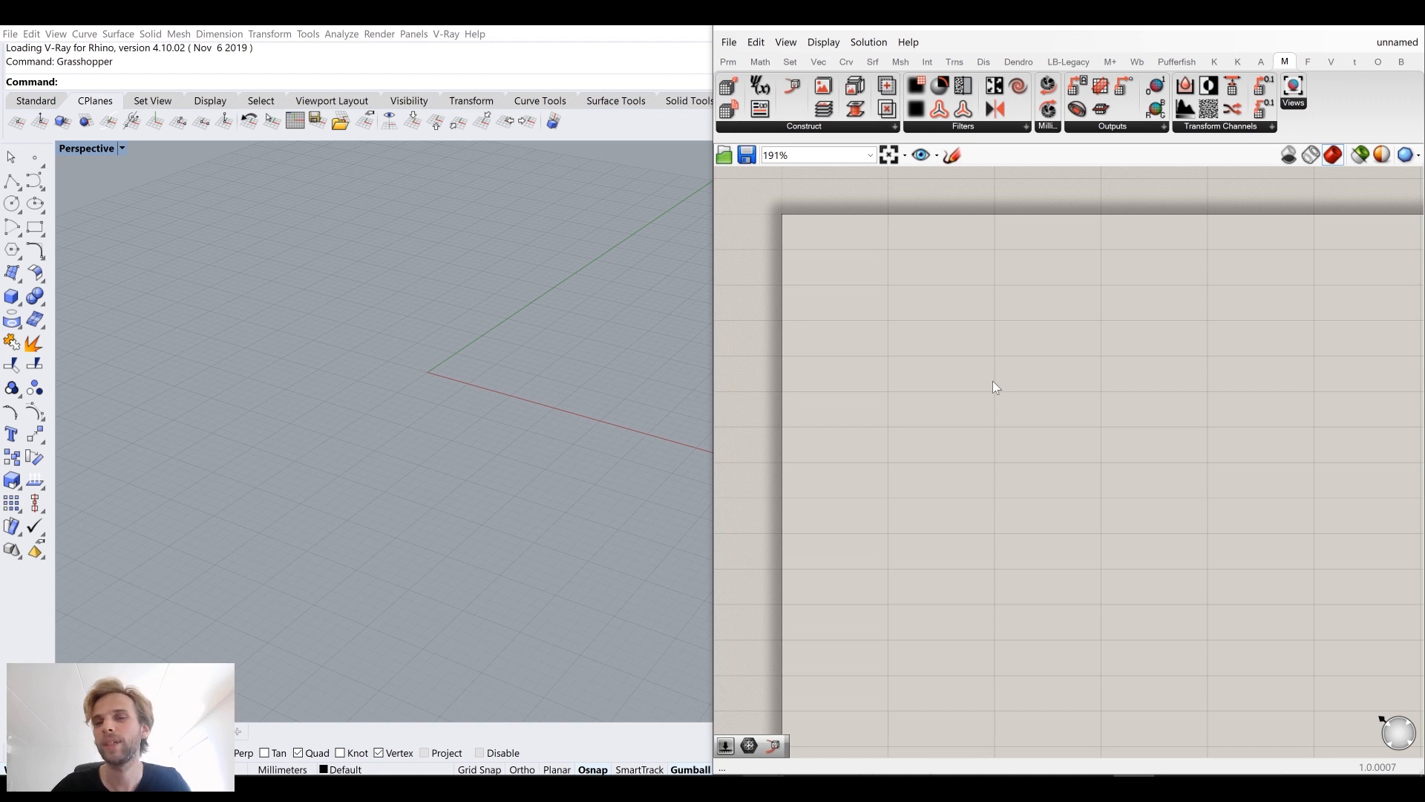
pyautogui.click(847, 128)
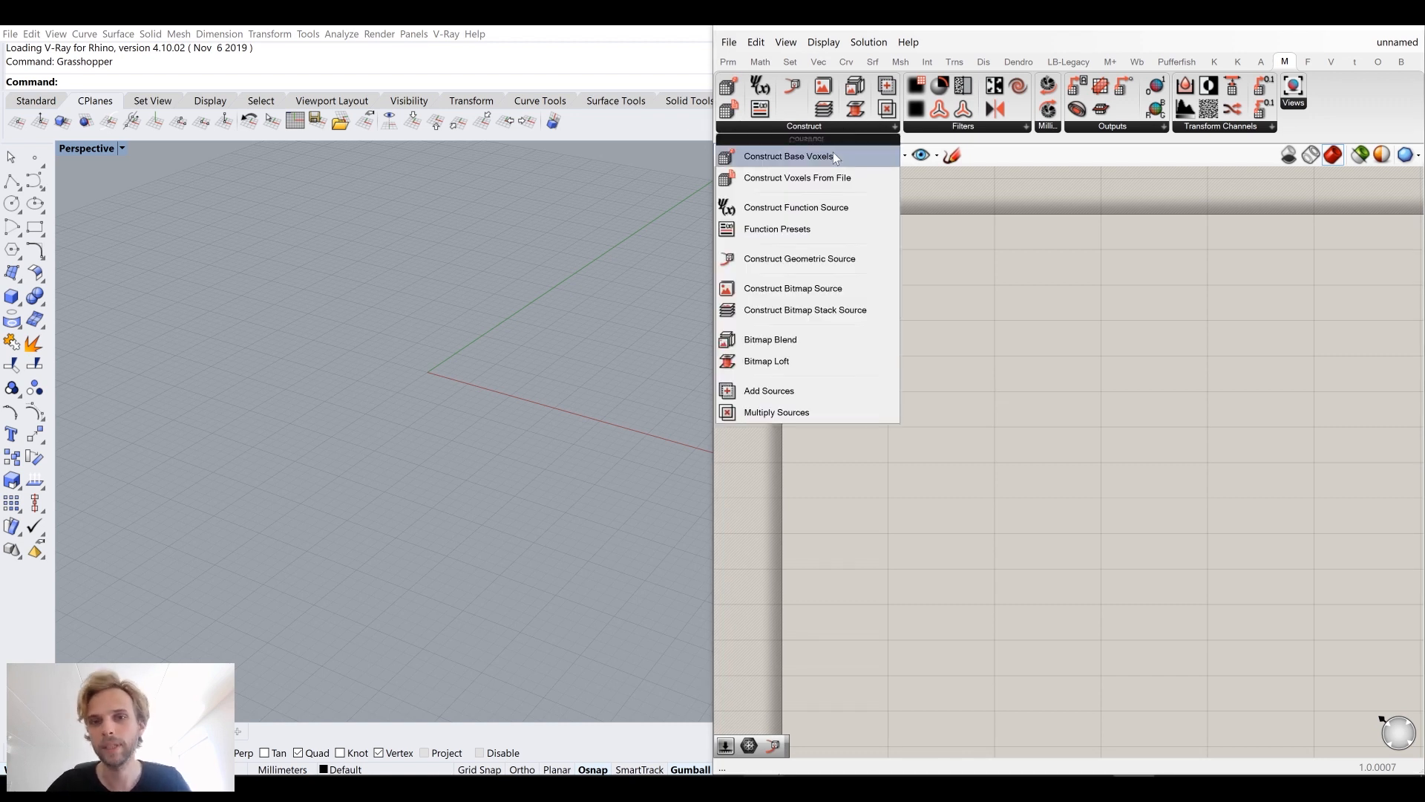
pyautogui.moveTo(833, 153); pyautogui.dragTo(991, 362)
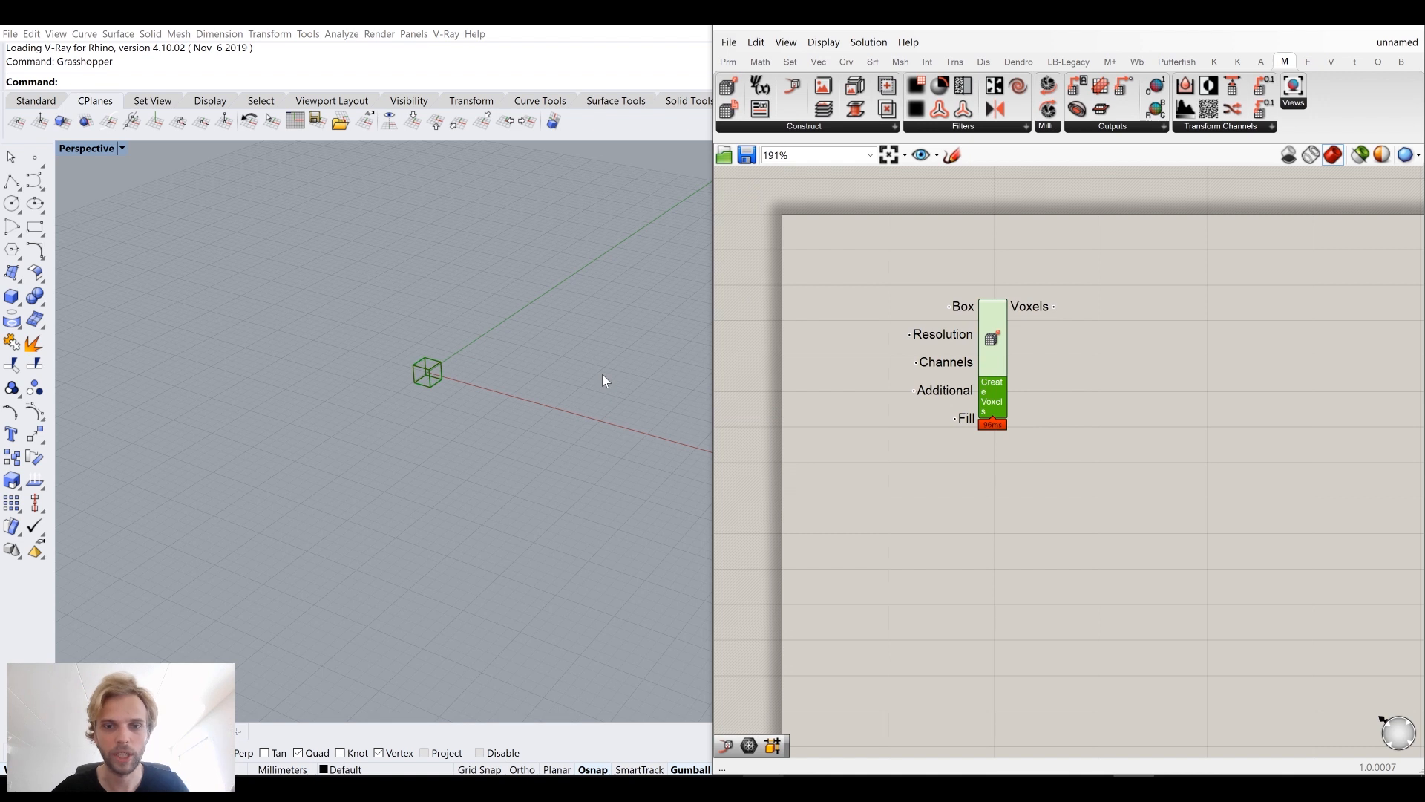
# Step: Move the Construct Base Voxels component slightly to the right on the canvas
pyautogui.scroll(5, 420, 371)
pyautogui.moveTo(420, 371); pyautogui.dragTo(470, 387, button='right')
pyautogui.scroll(3, 470, 386)
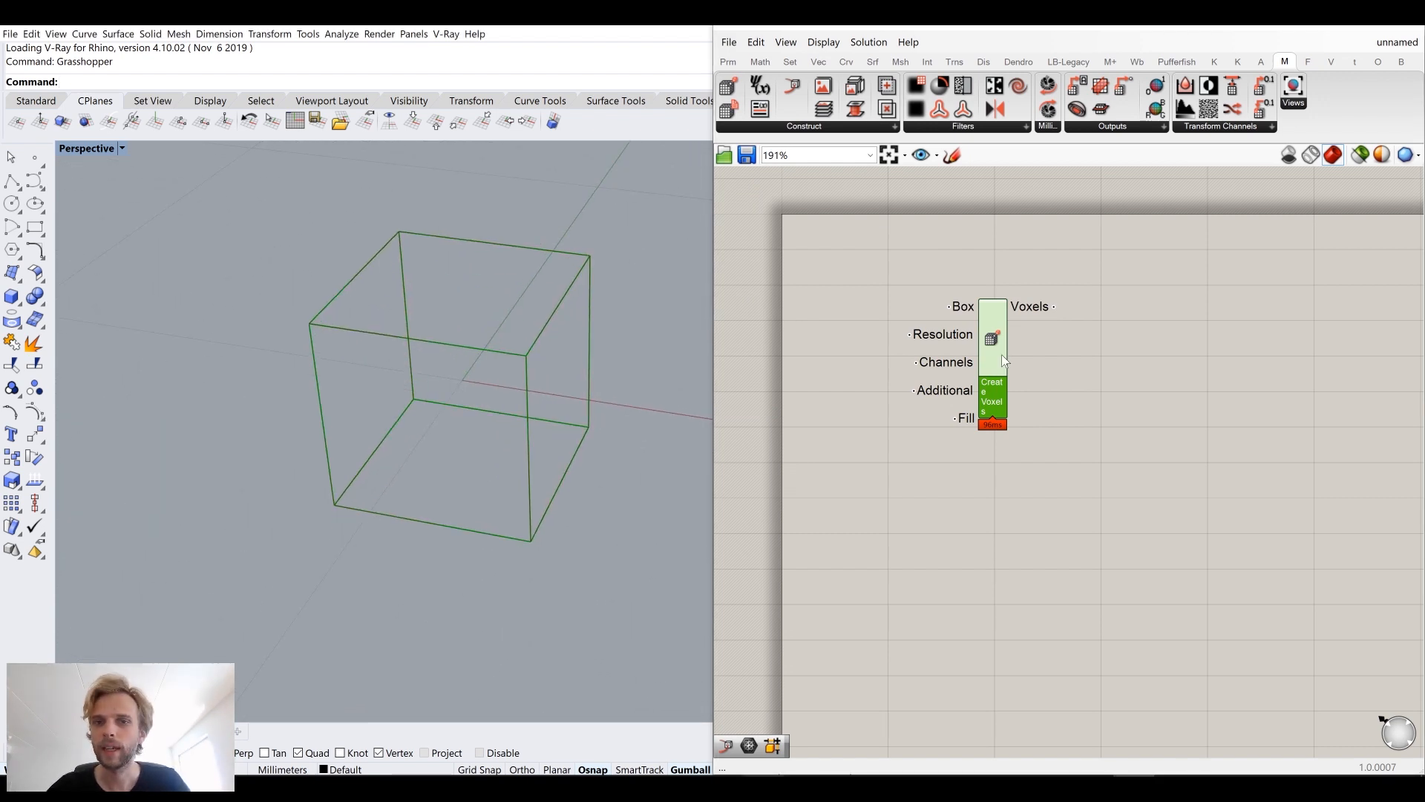
pyautogui.moveTo(1000, 354); pyautogui.dragTo(1084, 367)
pyautogui.click(914, 315)
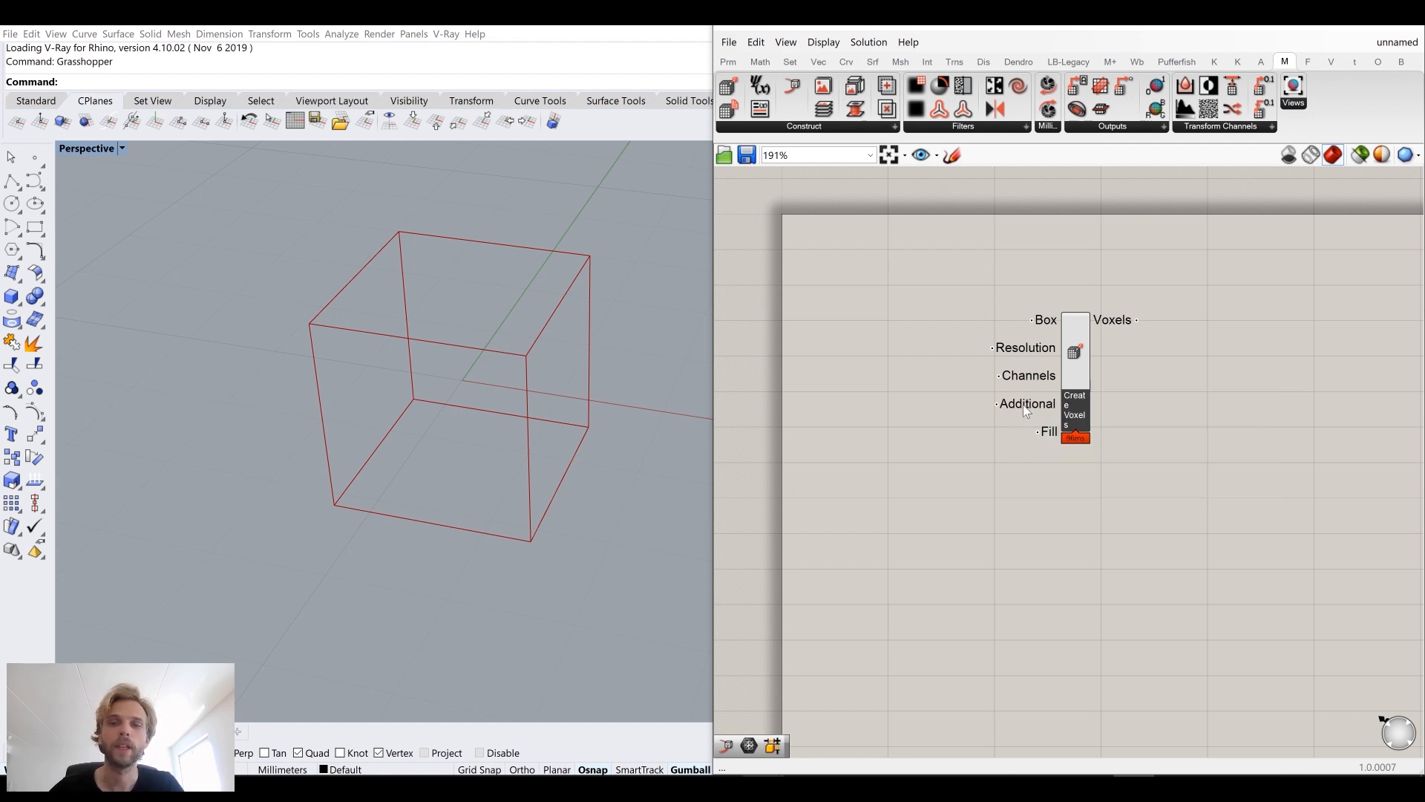
# Step: Inspect the Fill input's description and move the Construct Base Voxels component slightly up
pyautogui.moveTo(1030, 408)
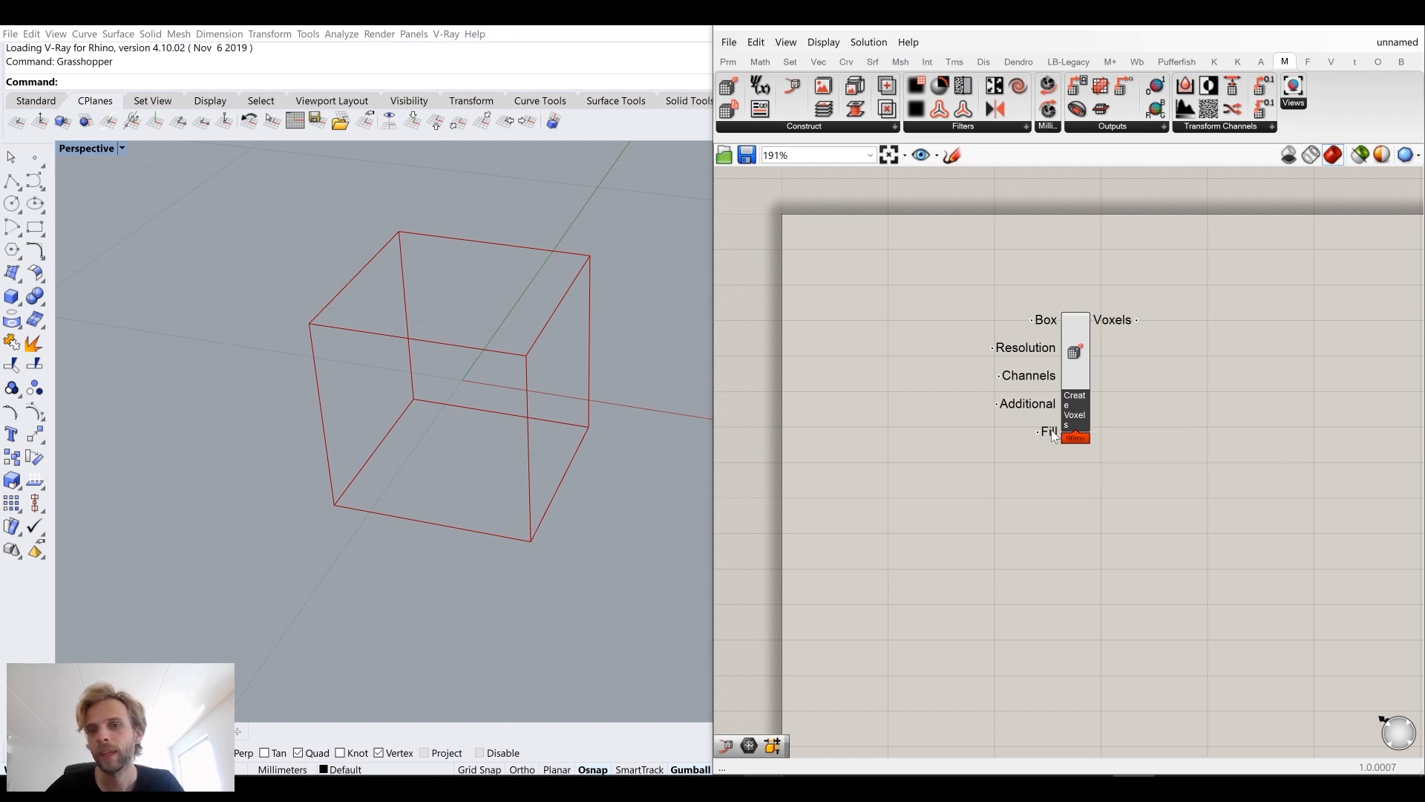
pyautogui.moveTo(1052, 435)
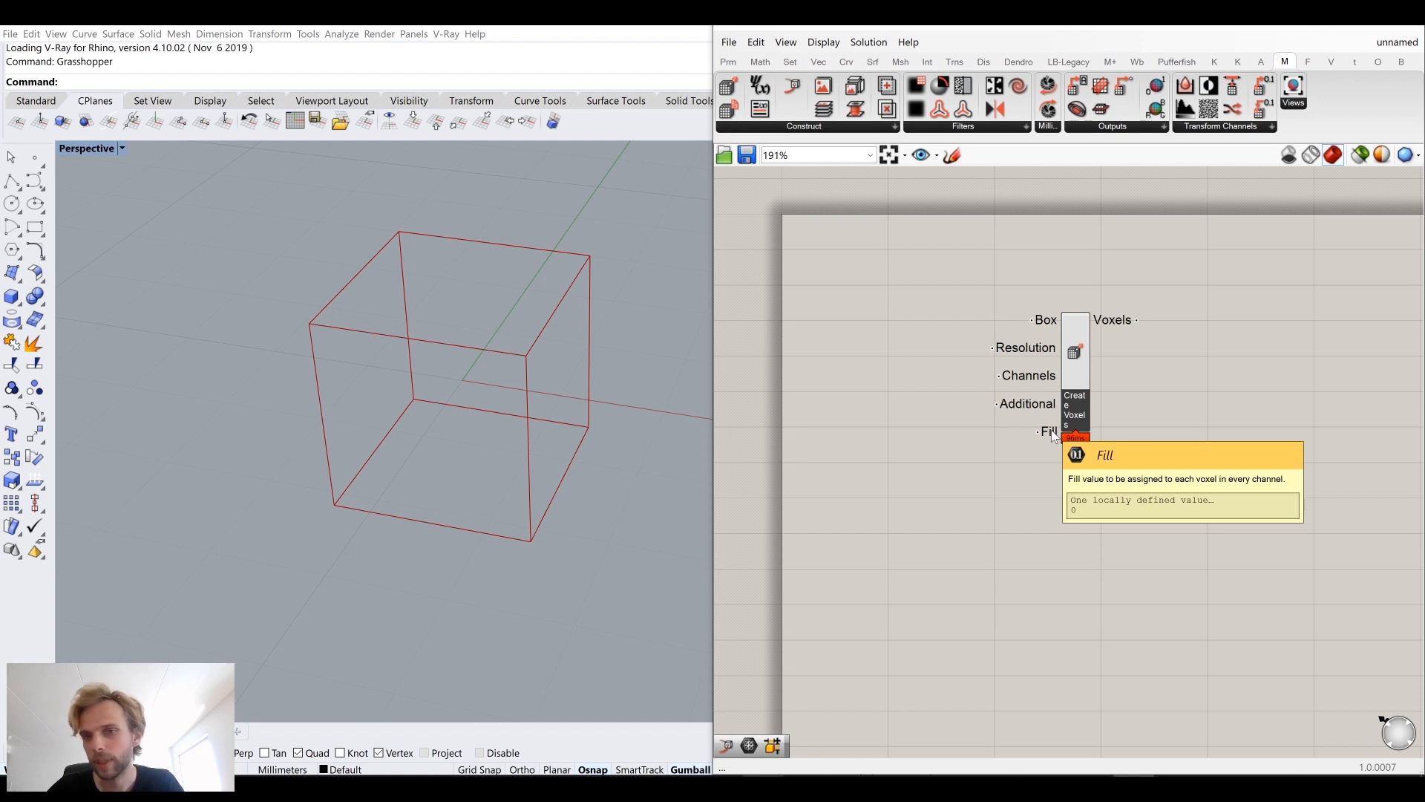
pyautogui.moveTo(1083, 372)
pyautogui.mouseDown()
pyautogui.moveTo(1080, 332)
pyautogui.moveTo(1080, 350)
pyautogui.mouseUp()
pyautogui.moveTo(1038, 329)
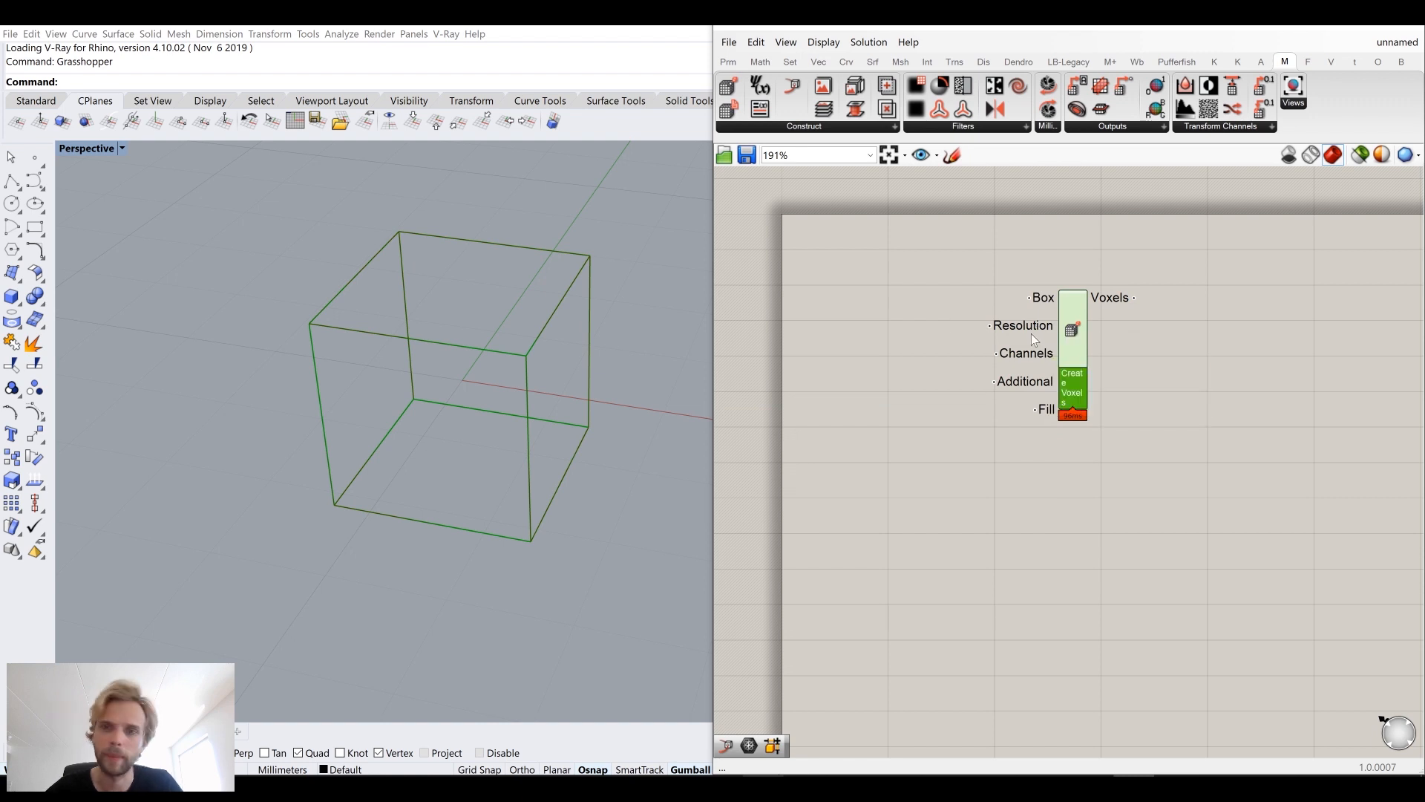
pyautogui.scroll(-2, 1015, 463)
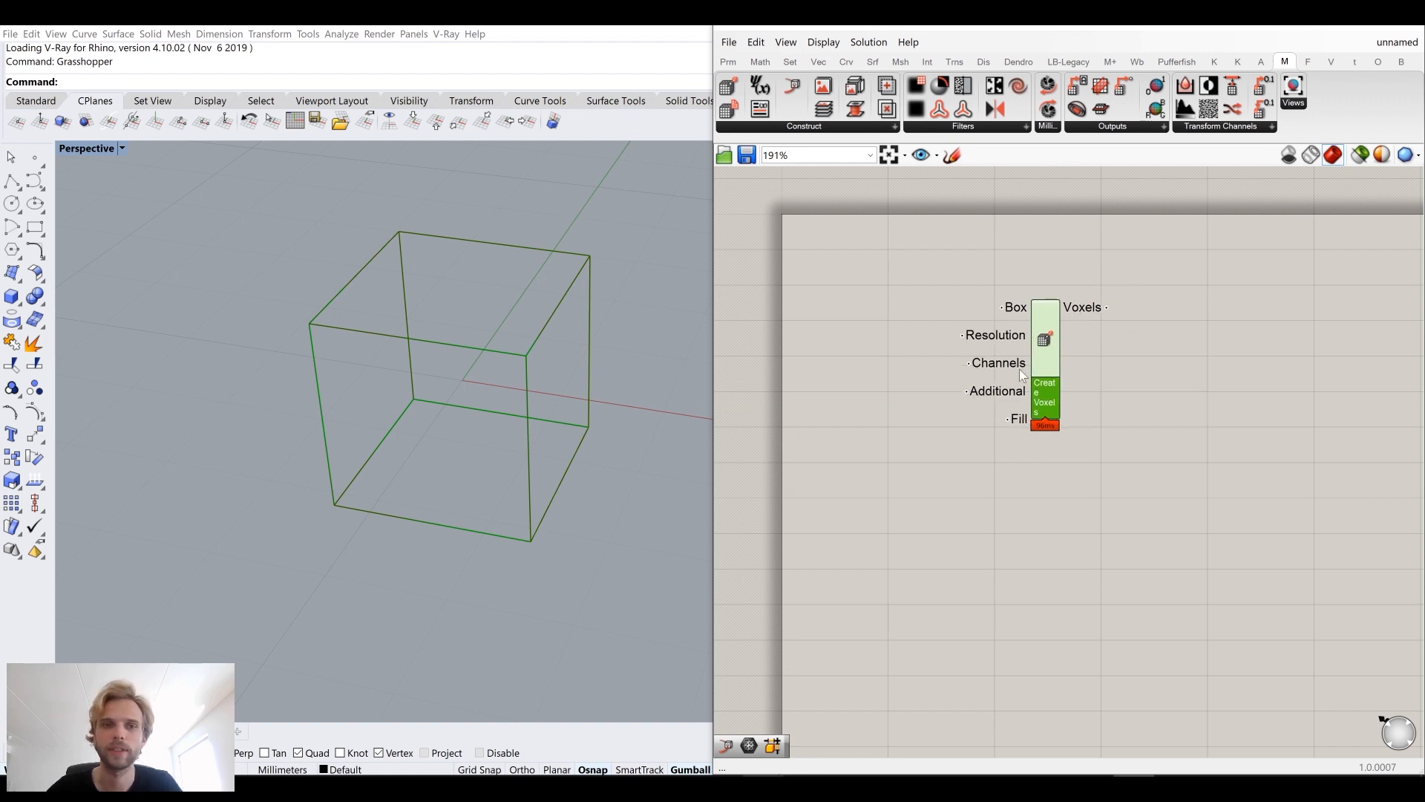
# Step: Place a Construct Function Source component below the Construct Base Voxels component
pyautogui.click(817, 127)
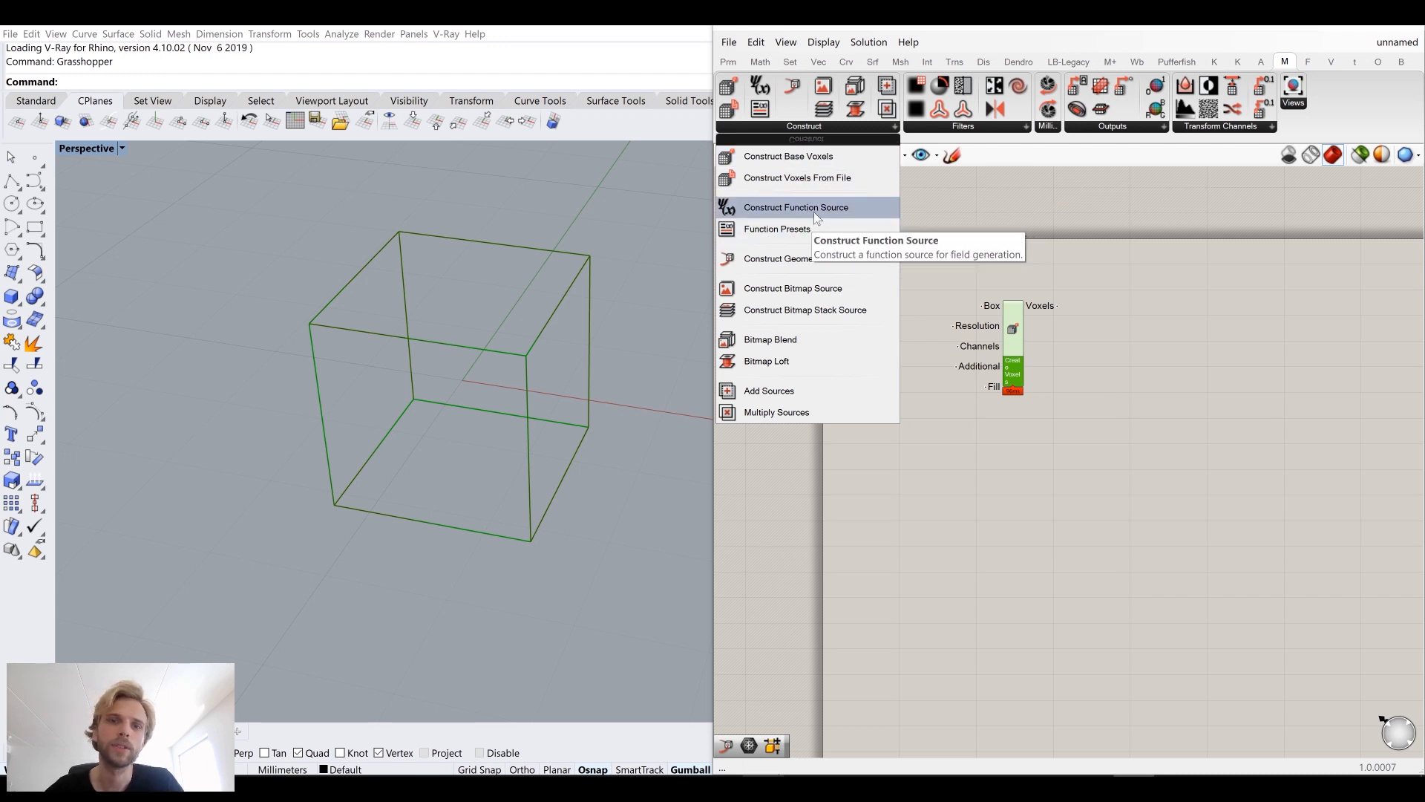
pyautogui.moveTo(813, 212); pyautogui.dragTo(1018, 473)
pyautogui.scroll(5, 973, 469)
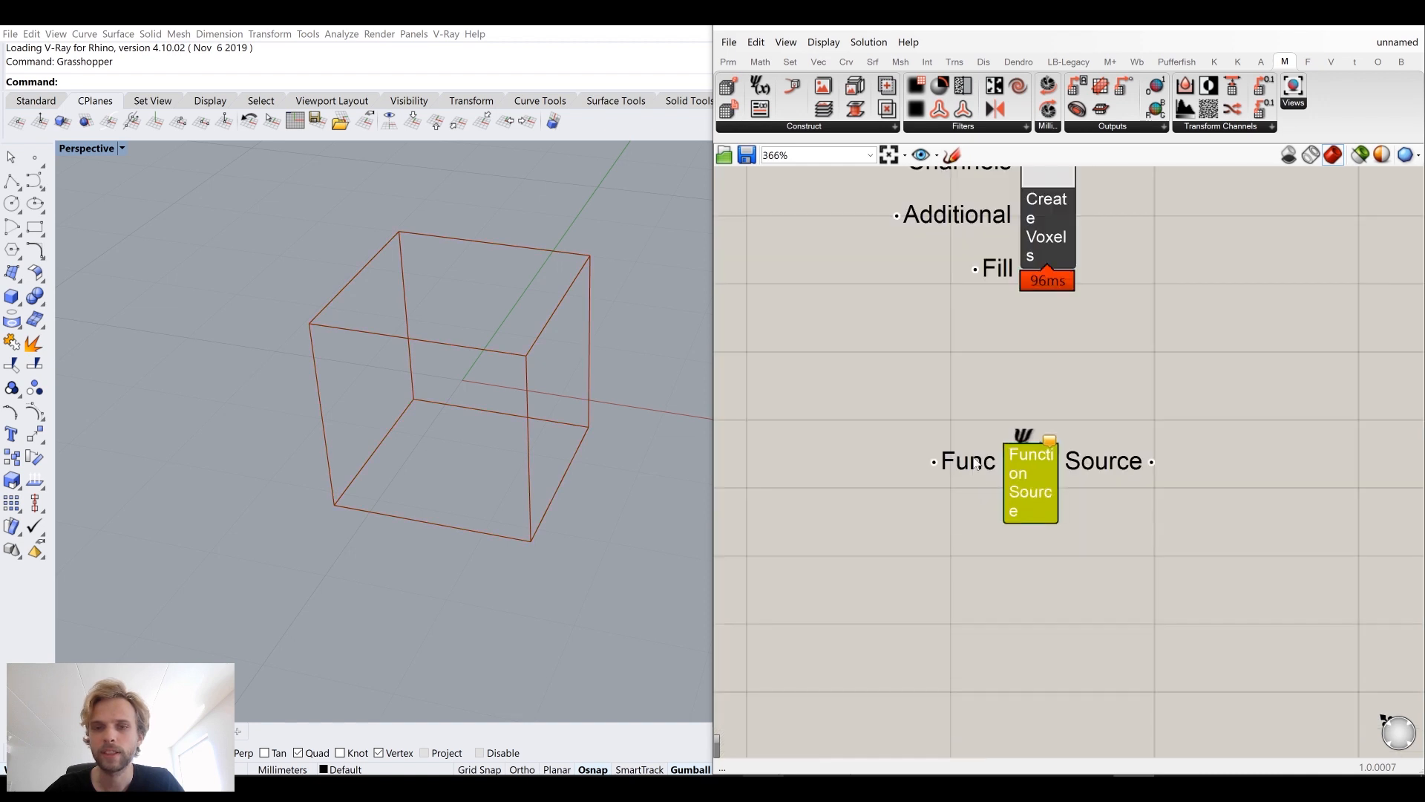
pyautogui.scroll(-2, 972, 463)
pyautogui.moveTo(847, 482); pyautogui.dragTo(918, 425, button='right')
# Step: Try to add a panel containing //sin(x) to the left of the Function Source
pyautogui.doubleClick(917, 425)
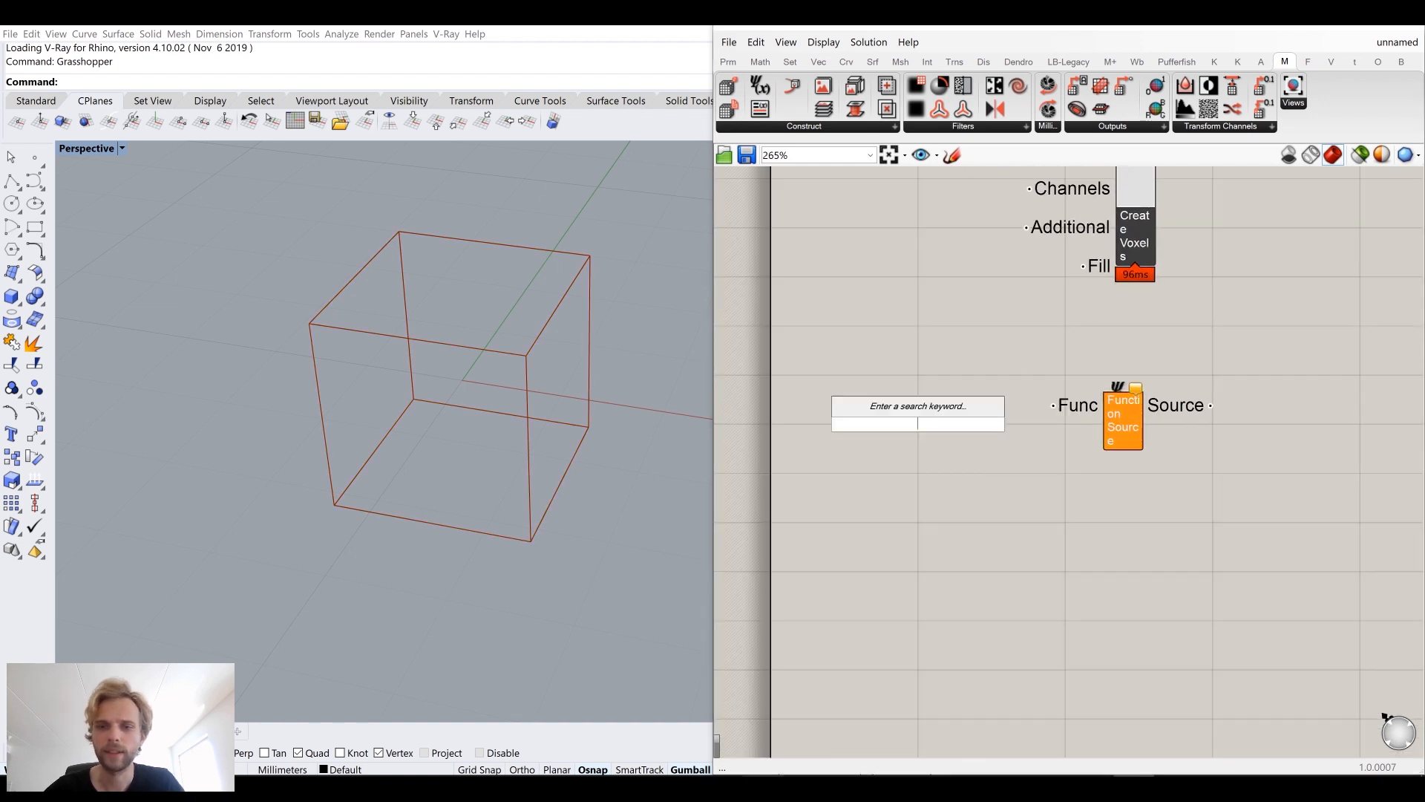
pyautogui.write('//si')
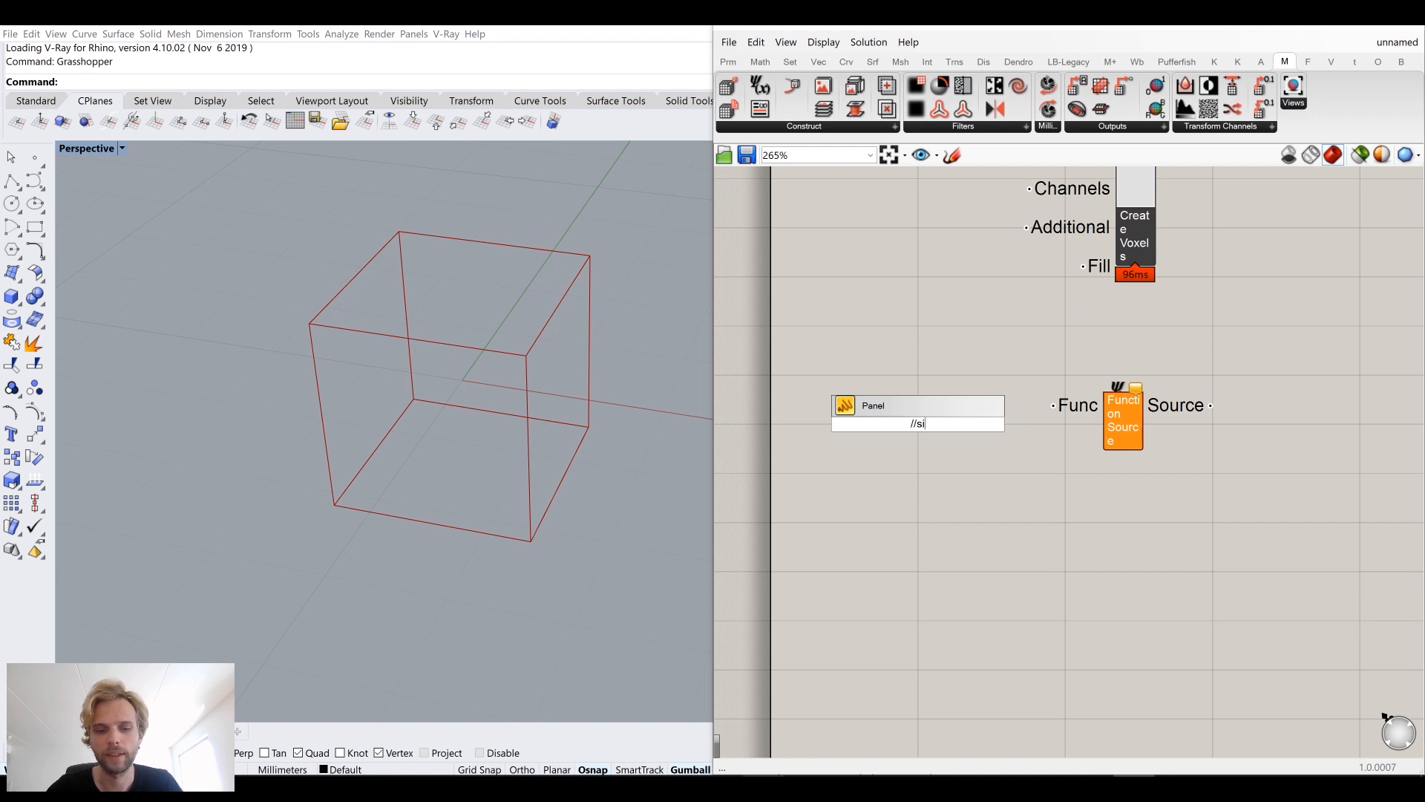
pyautogui.write('n()')
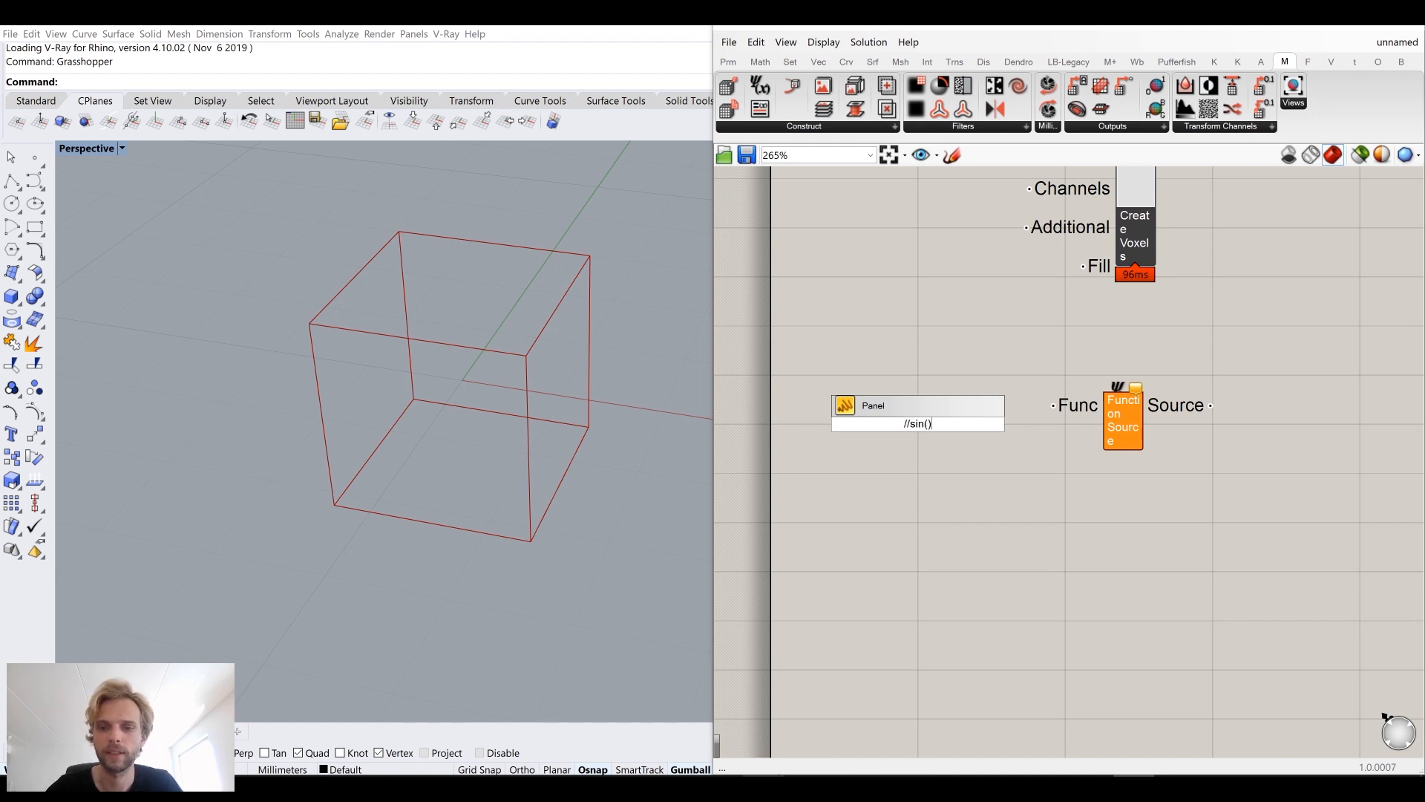
pyautogui.press('Left')
pyautogui.write('x')
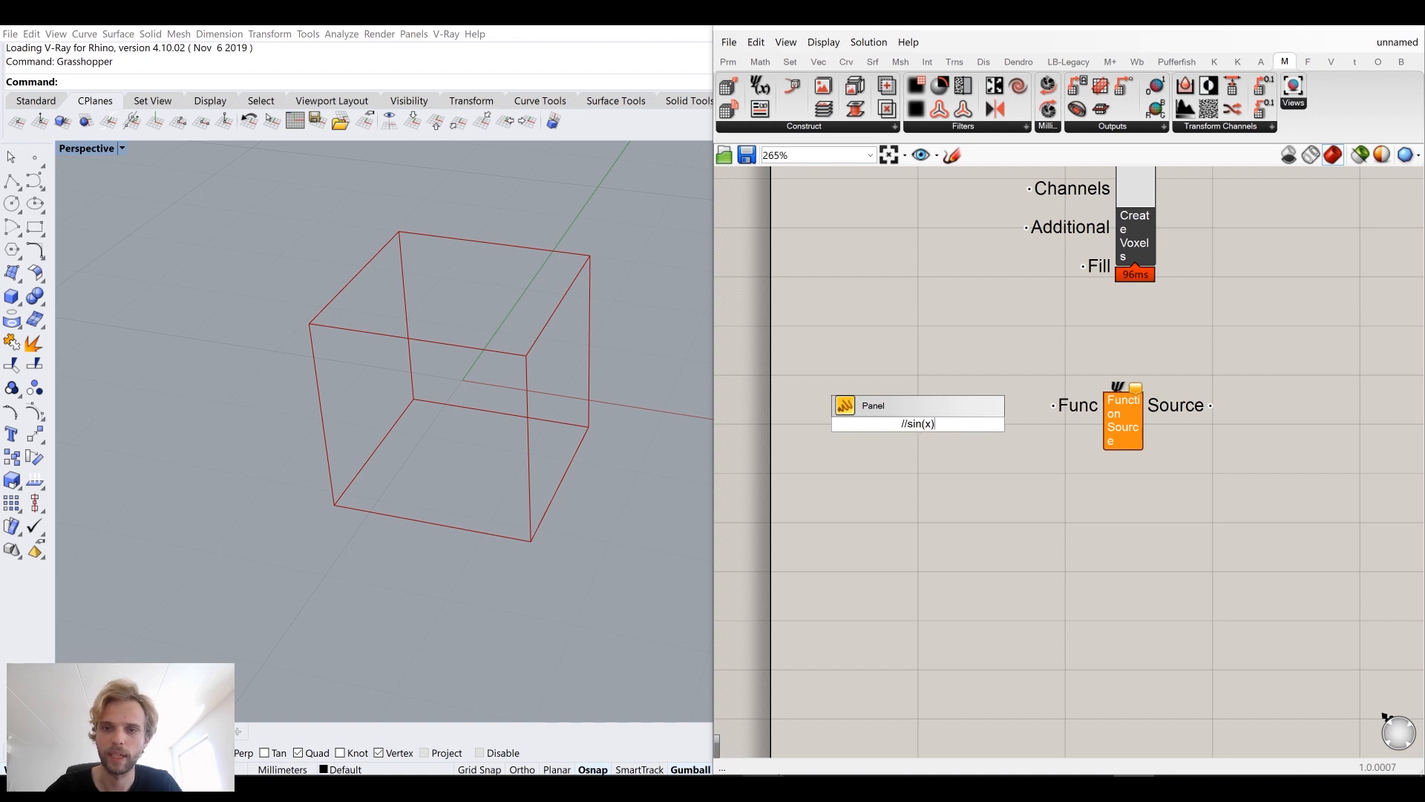
pyautogui.press('Return')
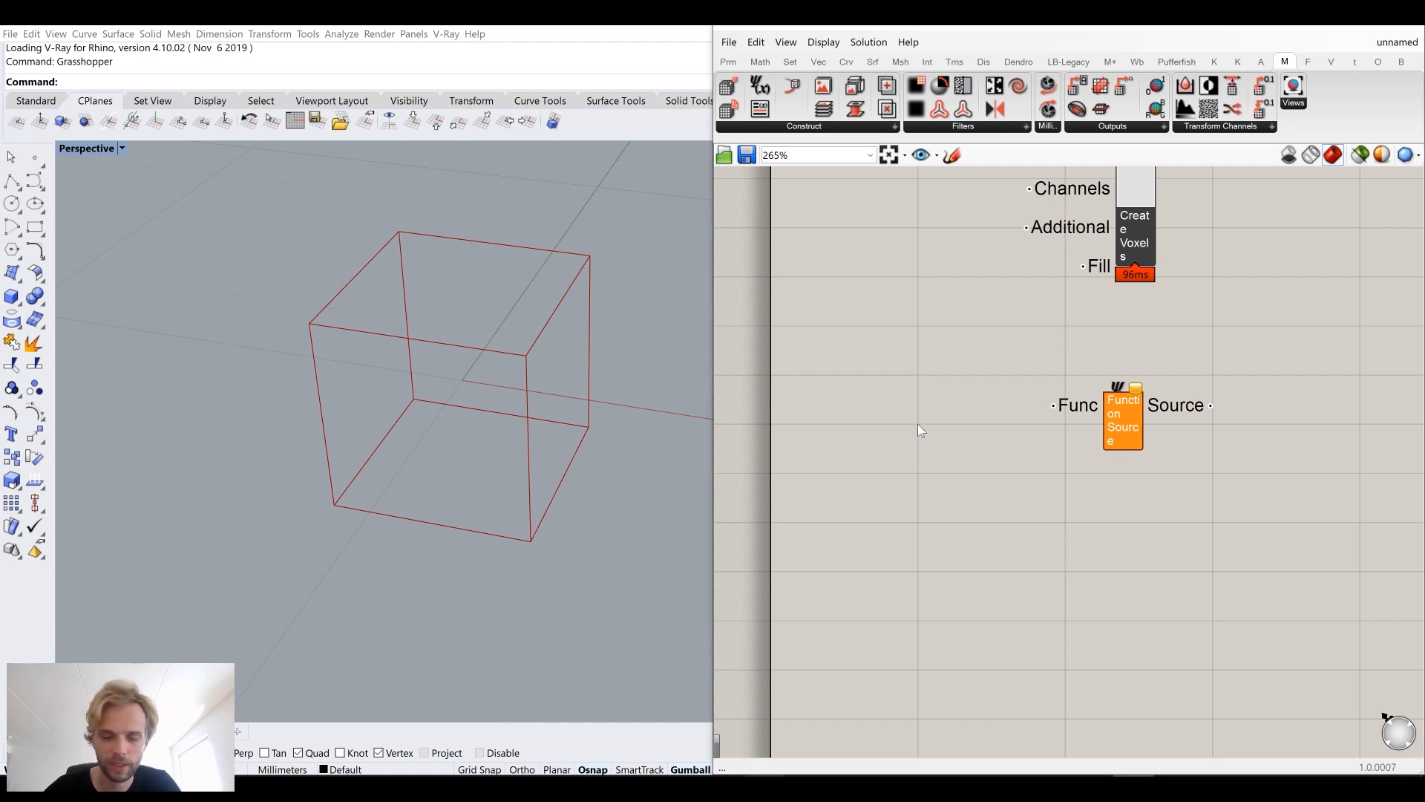
# Step: Place a Function Presets component to the left of the Function Source
pyautogui.click(808, 128)
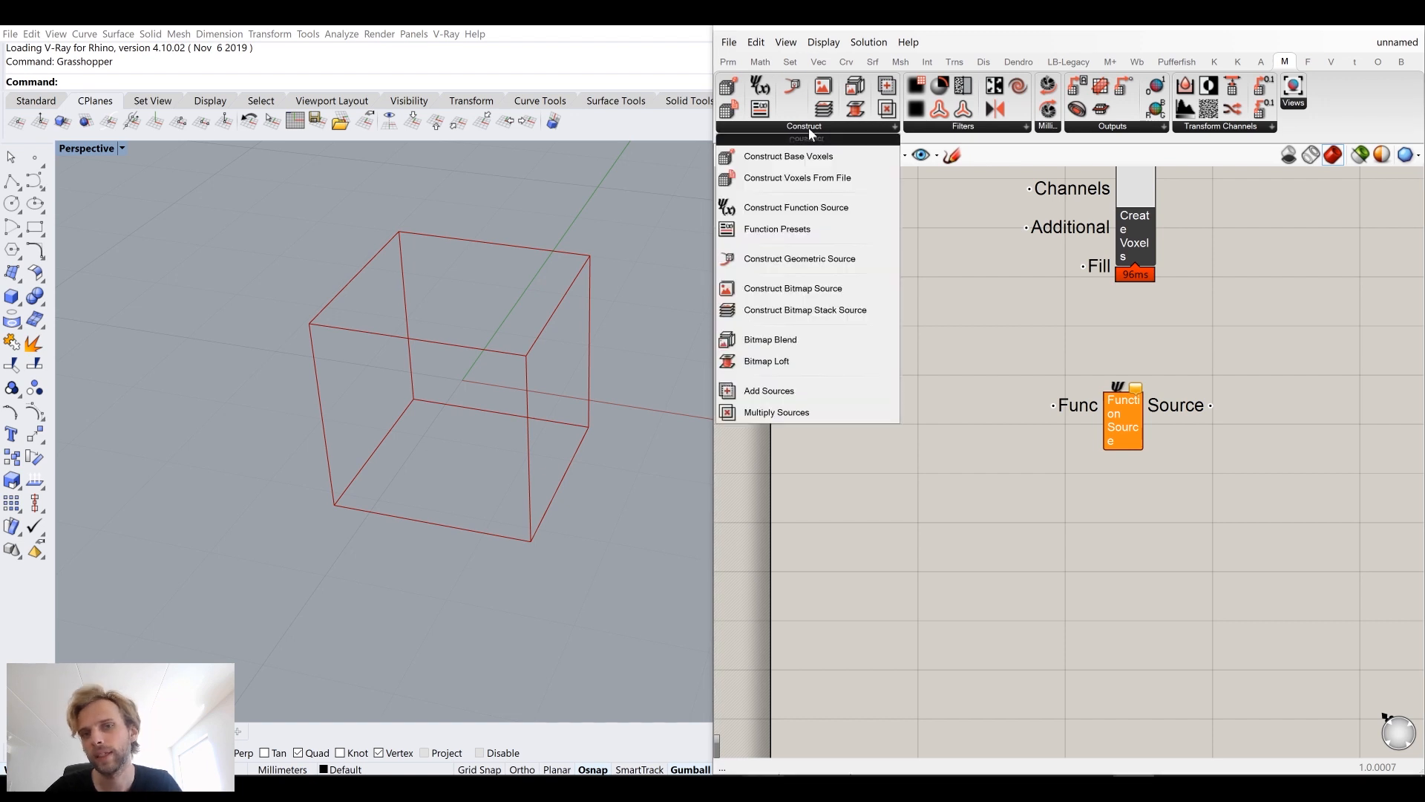
pyautogui.click(775, 227)
pyautogui.click(889, 428)
pyautogui.moveTo(889, 427); pyautogui.dragTo(874, 411)
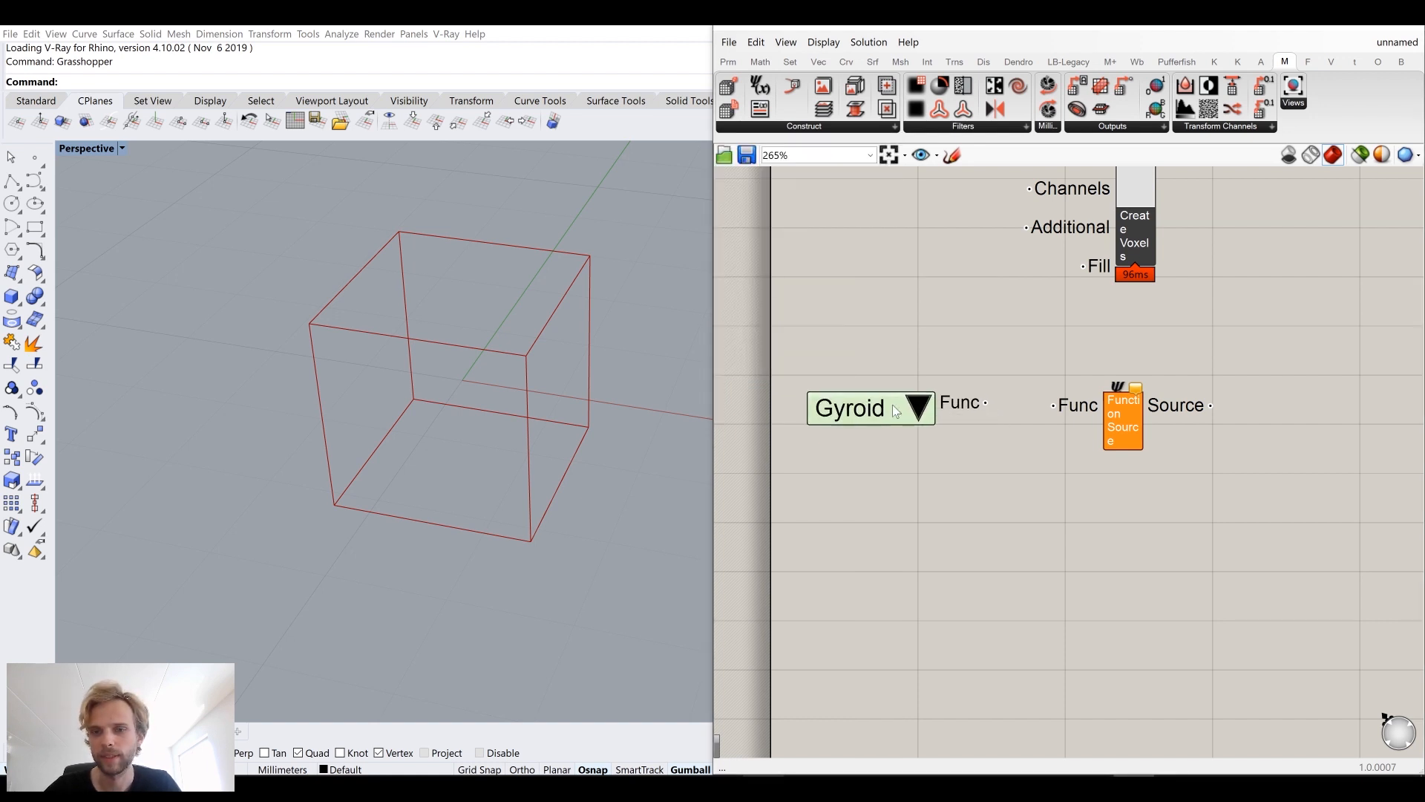
# Step: Keep the Gyroid preset and connect its Func output to the Function Source's Func input
pyautogui.click(918, 414)
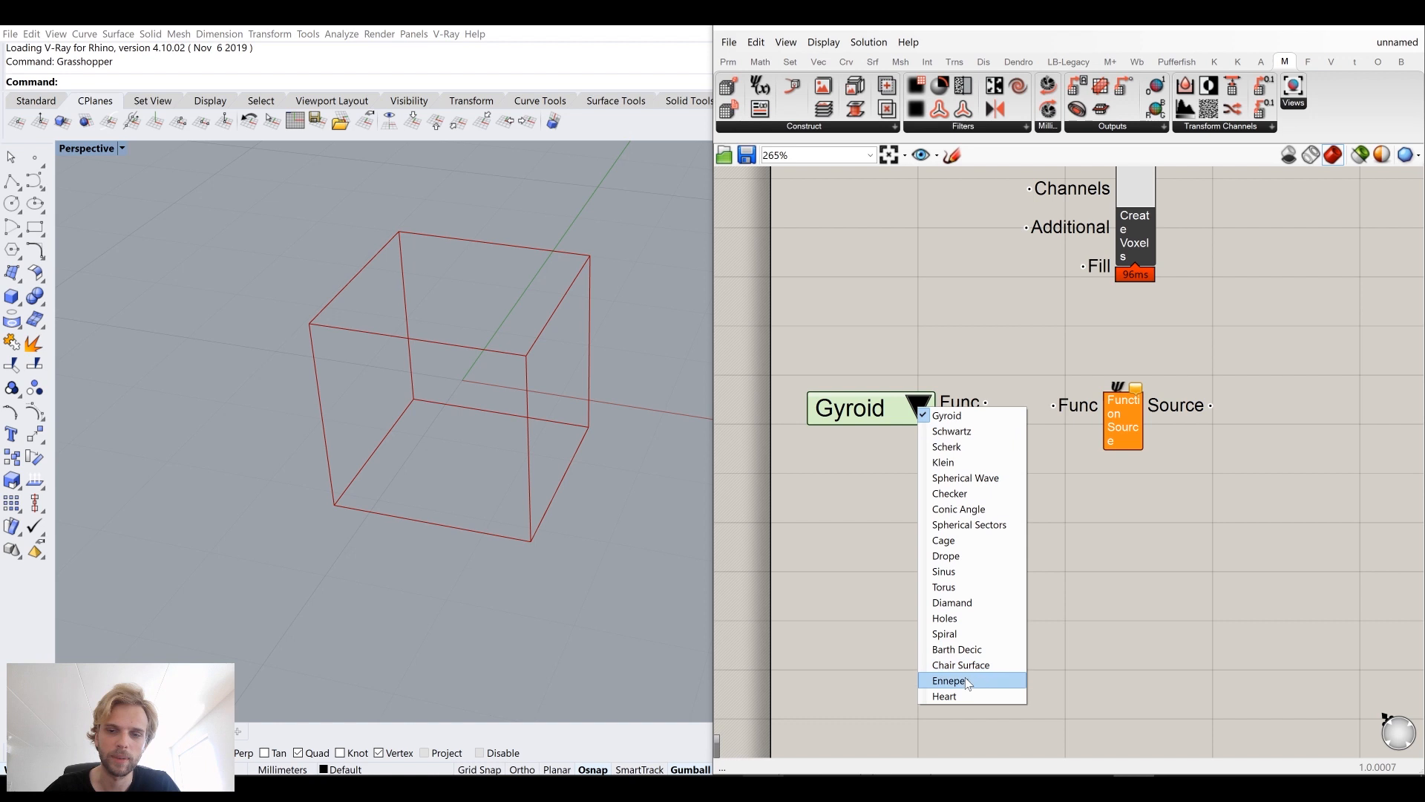
pyautogui.click(829, 523)
pyautogui.moveTo(987, 403); pyautogui.dragTo(1068, 414)
pyautogui.moveTo(901, 412); pyautogui.dragTo(928, 414)
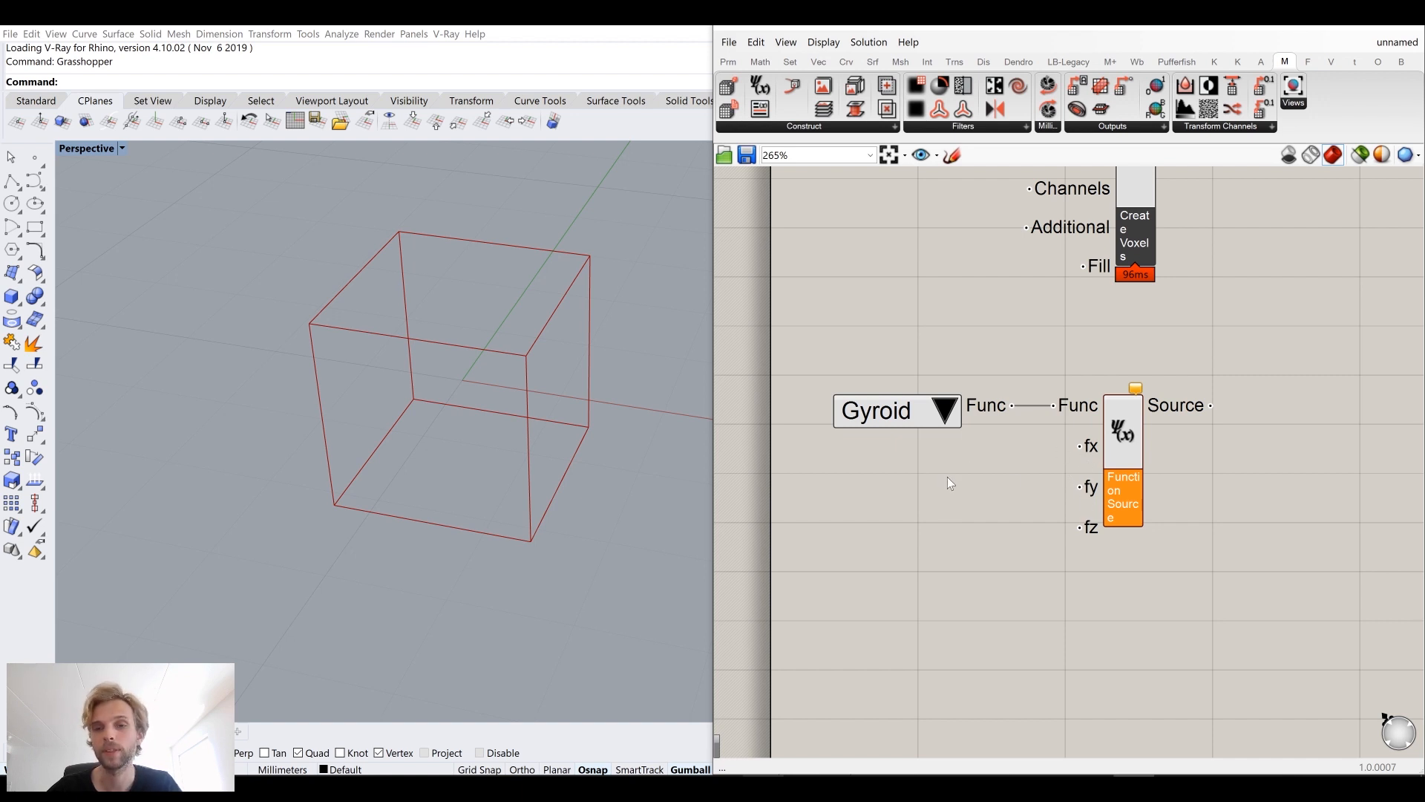
pyautogui.moveTo(893, 423)
pyautogui.mouseDown()
pyautogui.moveTo(894, 403)
pyautogui.moveTo(904, 420)
pyautogui.mouseUp()
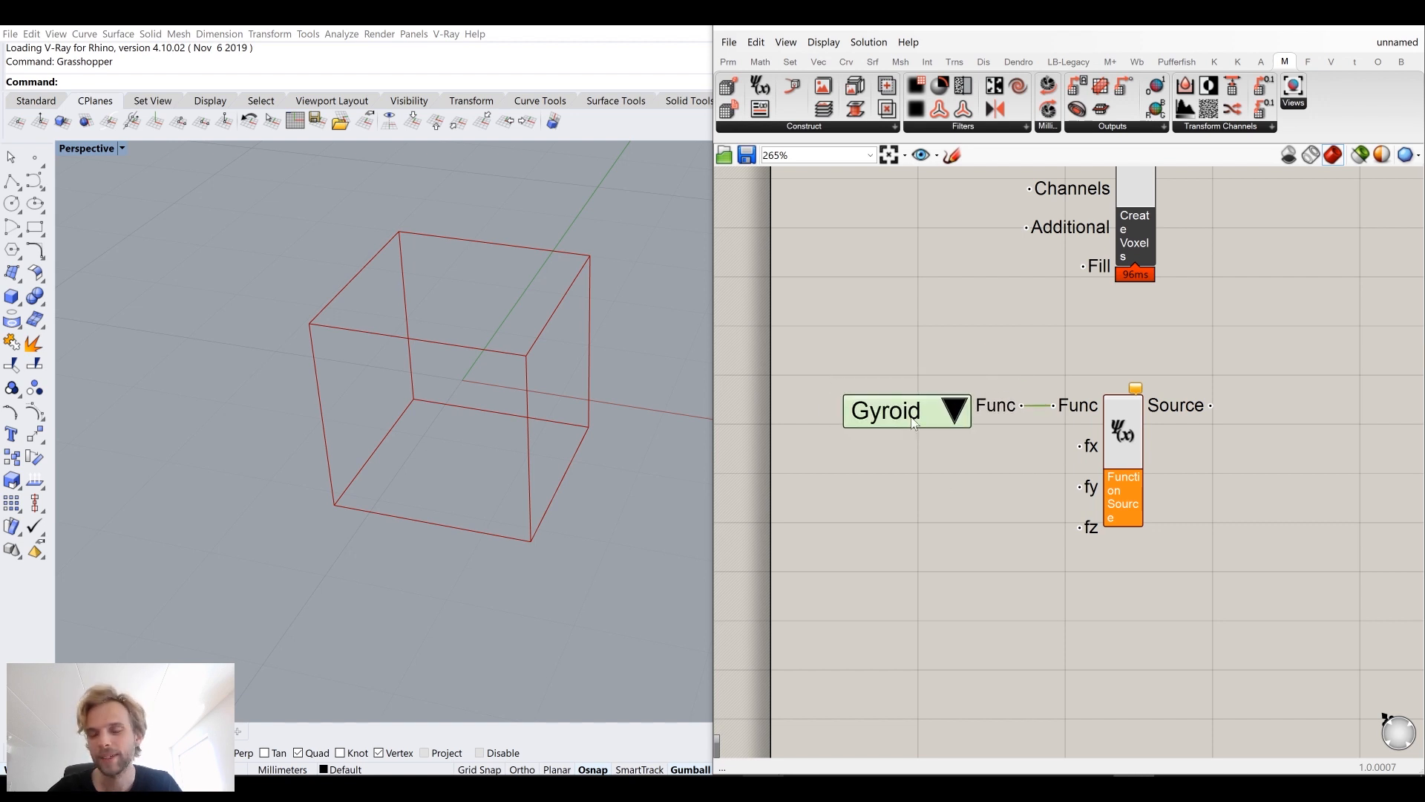
# Step: Add a number slider with value 5 below the Gyroid preset
pyautogui.moveTo(1093, 450)
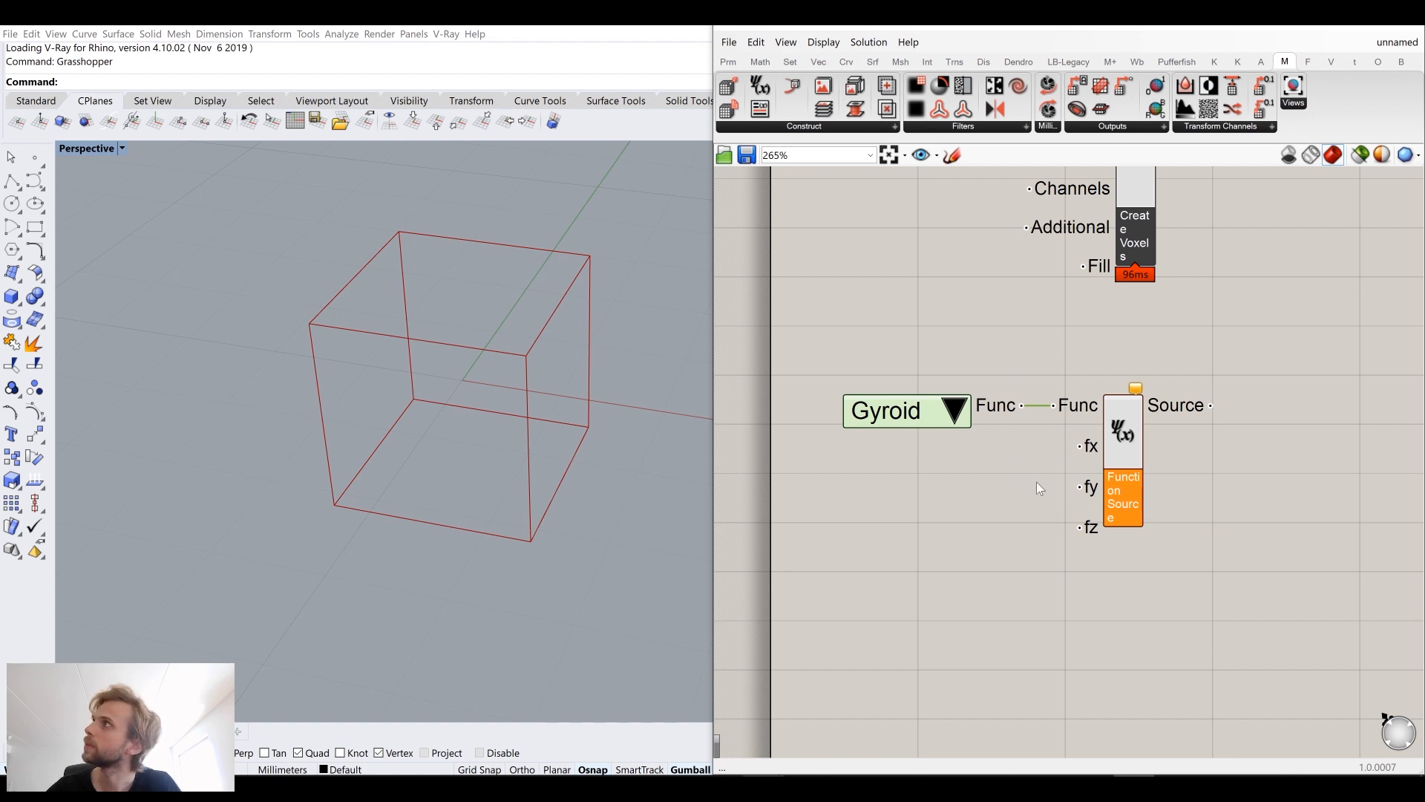
pyautogui.moveTo(438, 429)
pyautogui.mouseDown(button='right')
pyautogui.moveTo(455, 426)
pyautogui.moveTo(443, 424)
pyautogui.mouseUp(button='right')
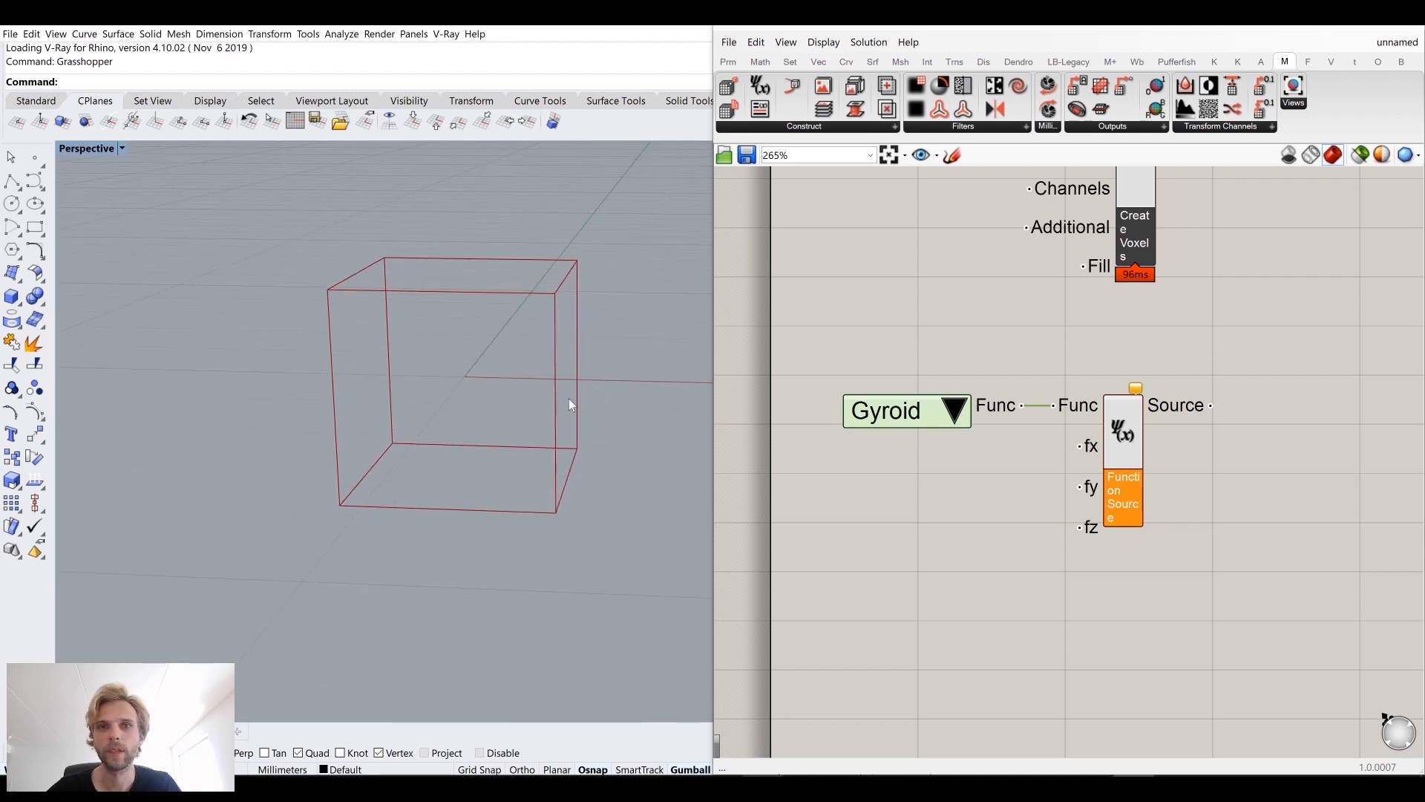
pyautogui.moveTo(599, 376)
pyautogui.mouseDown(button='right')
pyautogui.moveTo(515, 331)
pyautogui.moveTo(580, 395)
pyautogui.mouseUp(button='right')
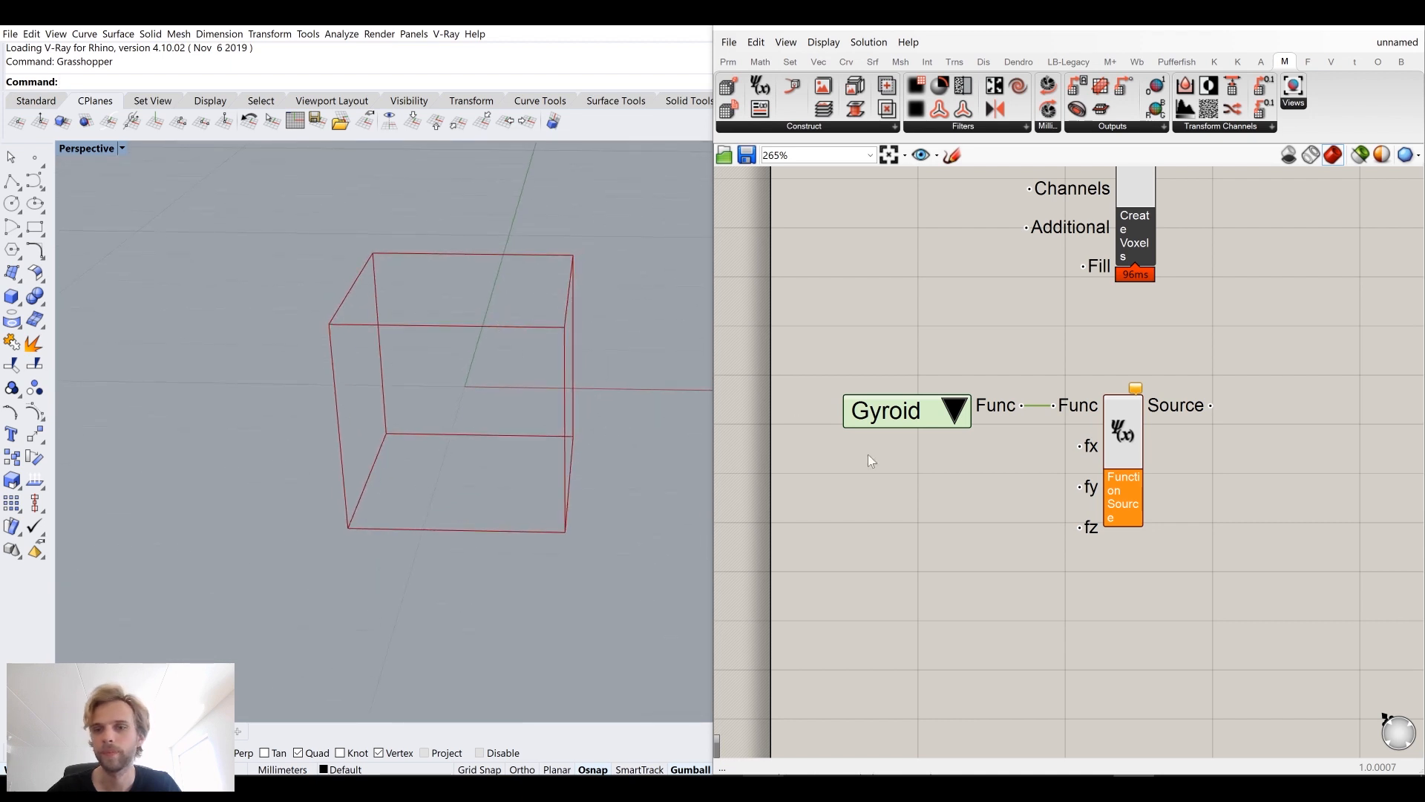
pyautogui.moveTo(870, 460); pyautogui.dragTo(896, 433, button='right')
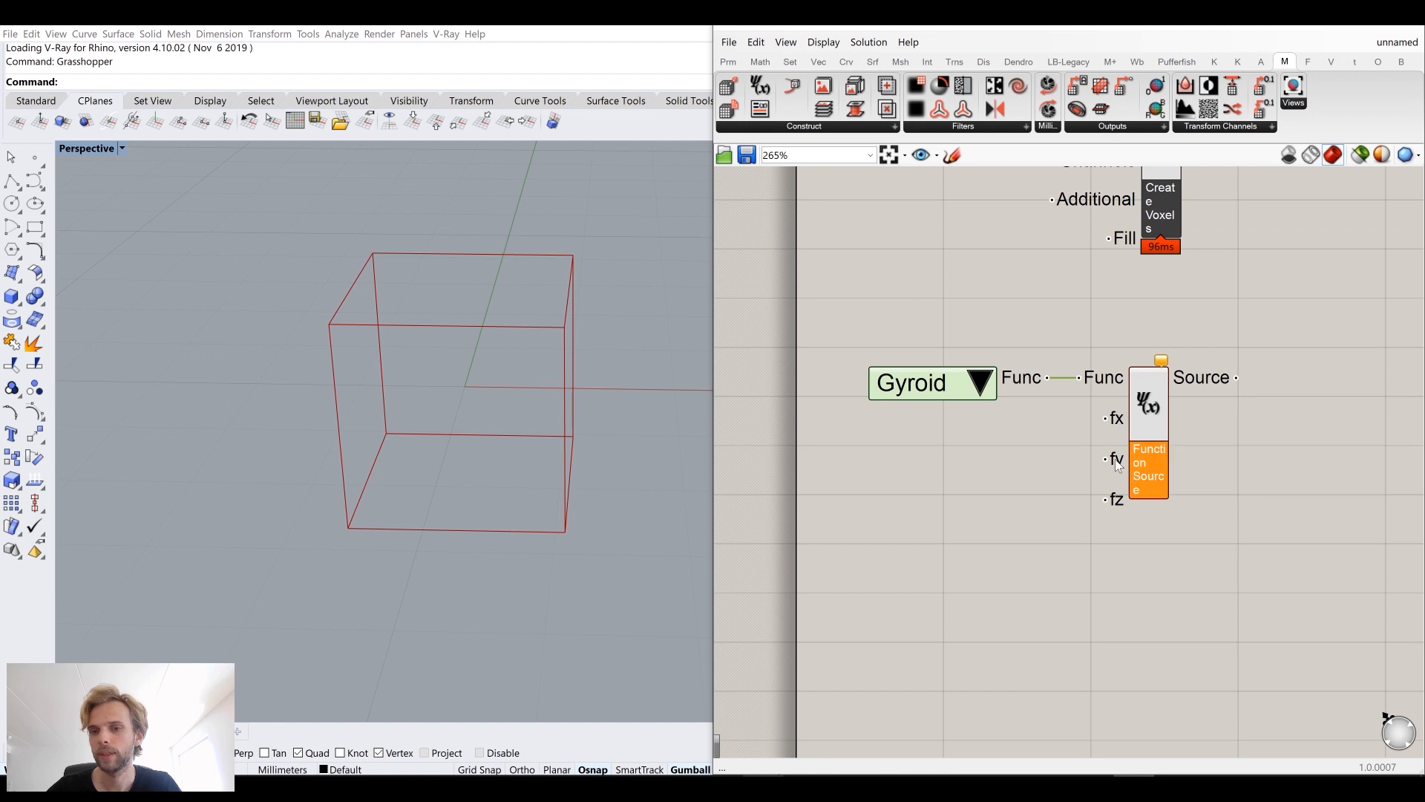
pyautogui.doubleClick(960, 492)
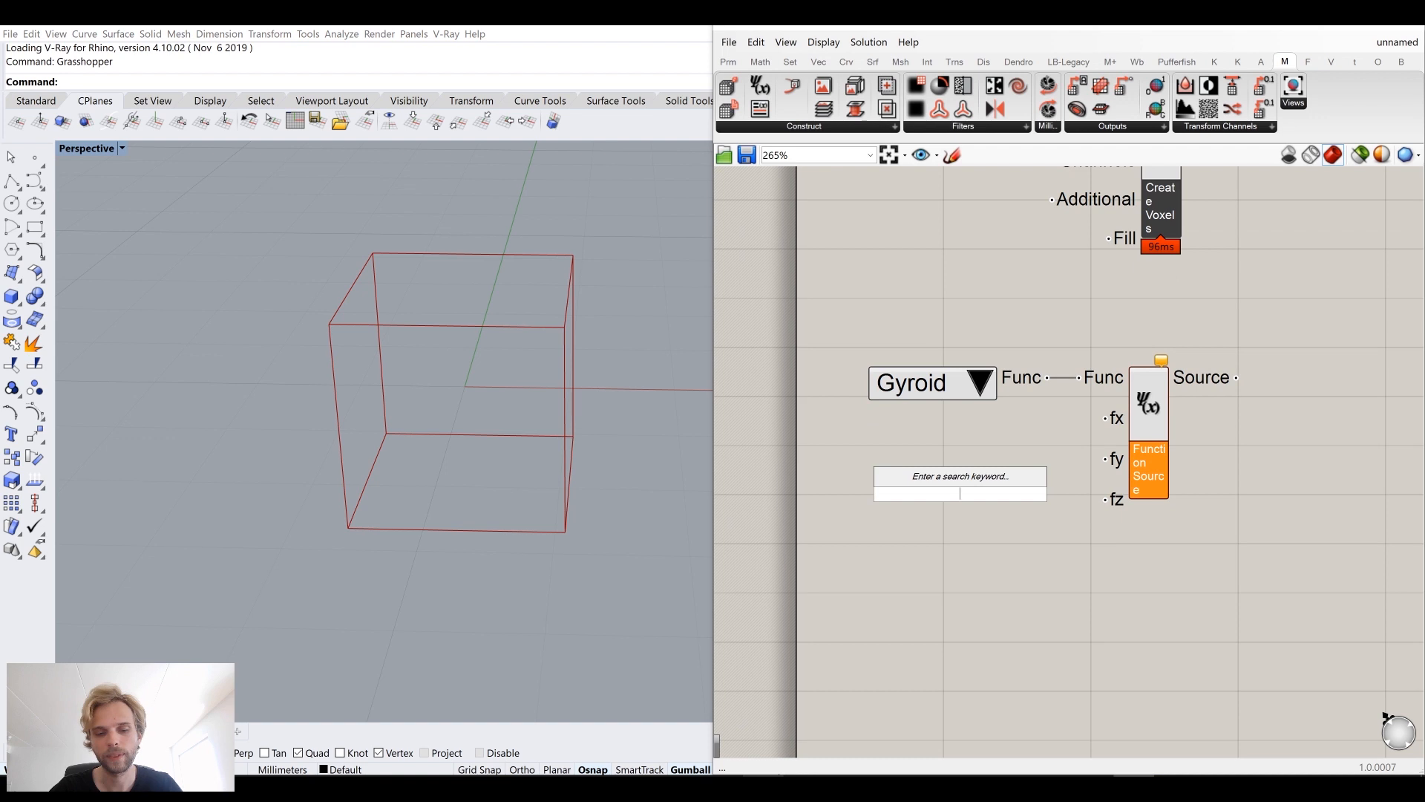
pyautogui.press('super+space')
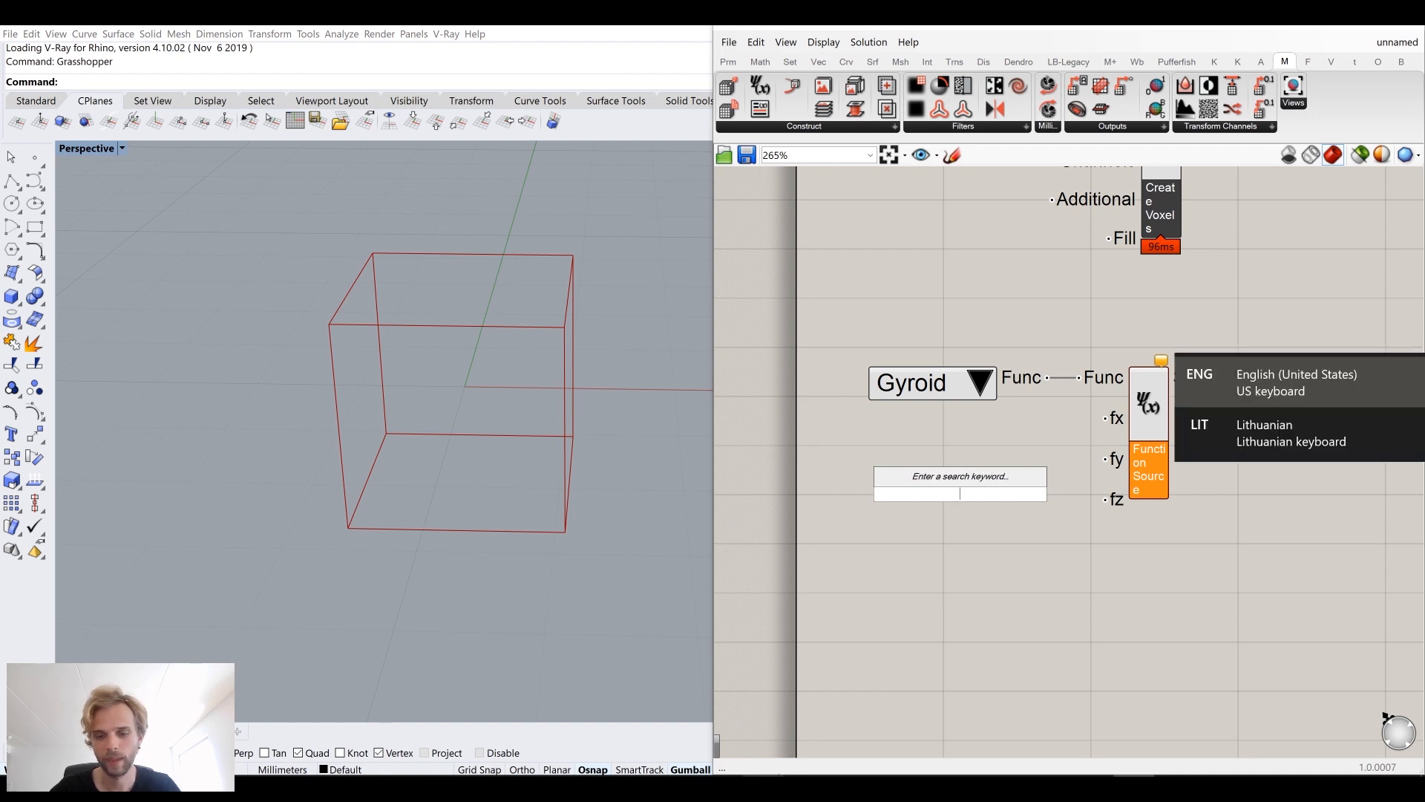
pyautogui.write('5')
pyautogui.press('Return')
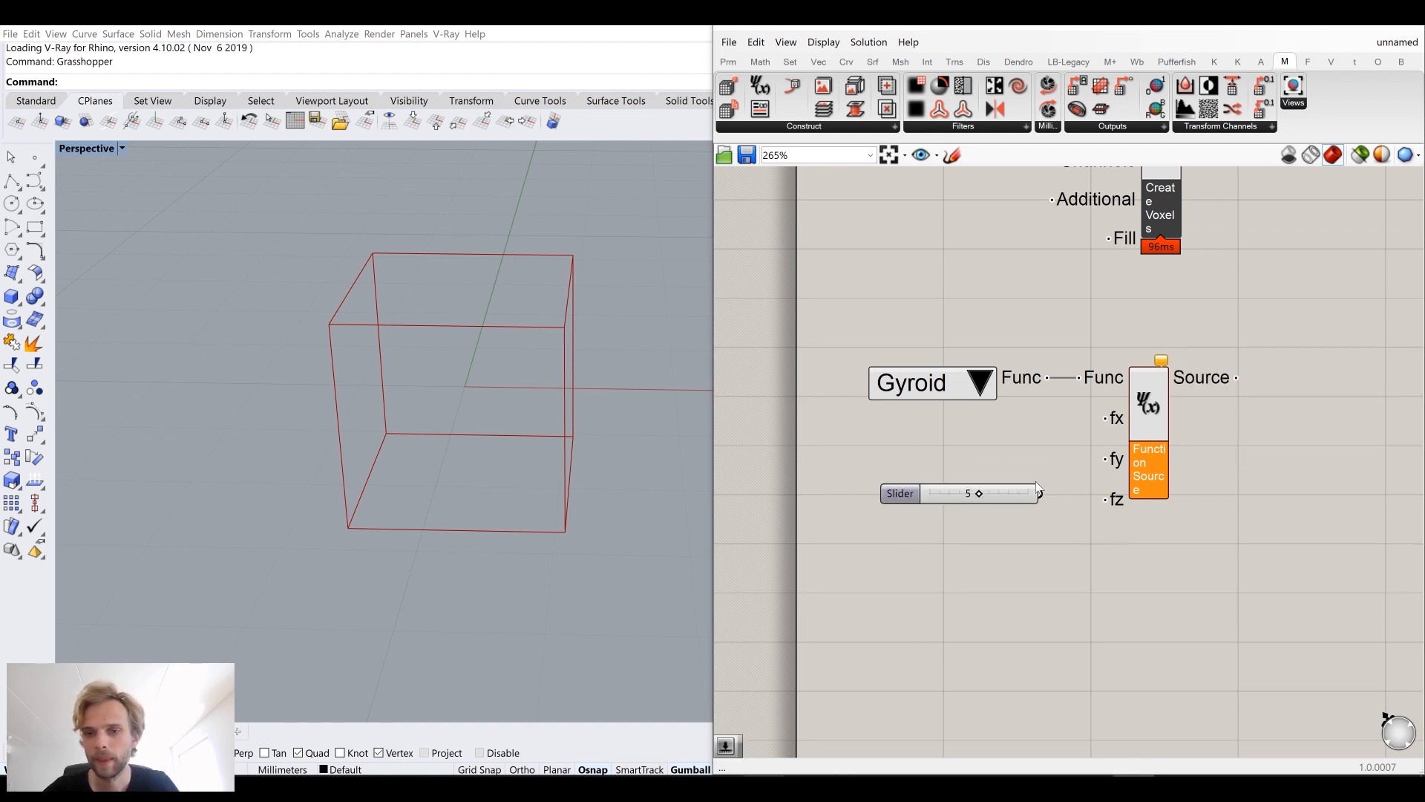
# Step: Connect the slider to the fx, fy and fz inputs and move it level with fy
pyautogui.moveTo(1043, 495); pyautogui.dragTo(1106, 420)
pyautogui.moveTo(1073, 471); pyautogui.dragTo(1107, 459)
pyautogui.moveTo(1043, 495); pyautogui.dragTo(1107, 500)
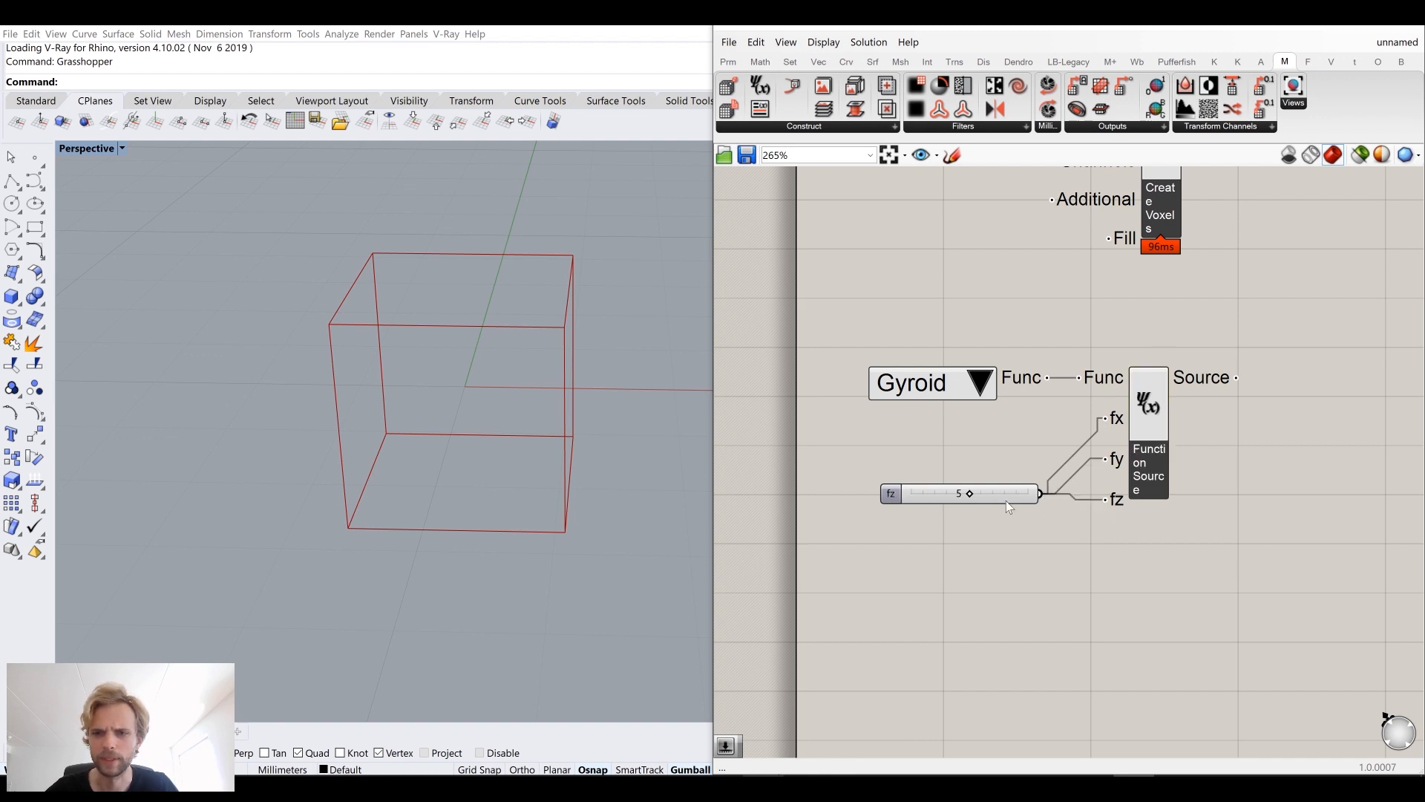
pyautogui.moveTo(1006, 501); pyautogui.dragTo(997, 459)
pyautogui.click(988, 497)
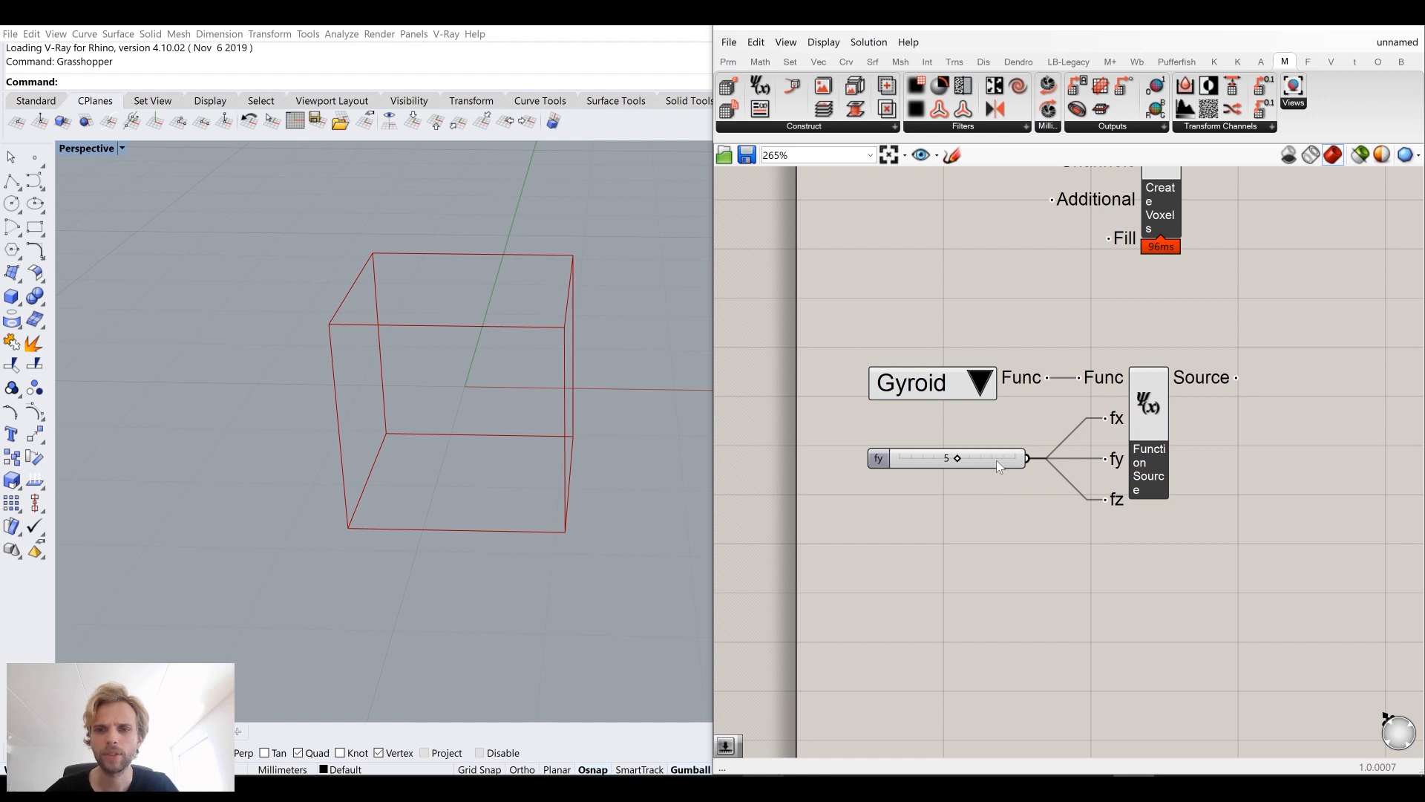
pyautogui.moveTo(996, 460); pyautogui.dragTo(1001, 460)
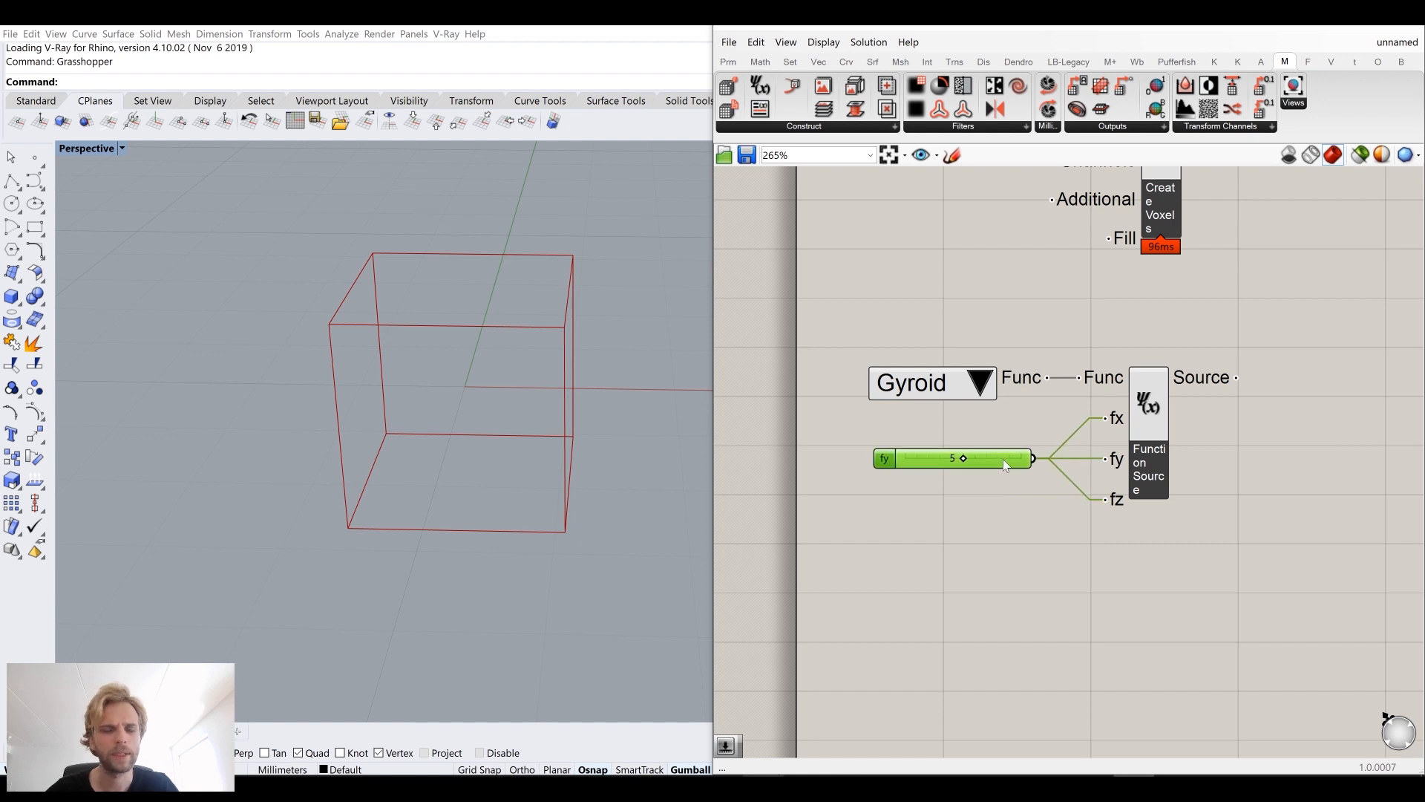
pyautogui.click(997, 269)
# Step: Place an Add Sources component to the right of the Create Voxels component
pyautogui.scroll(-3, 998, 269)
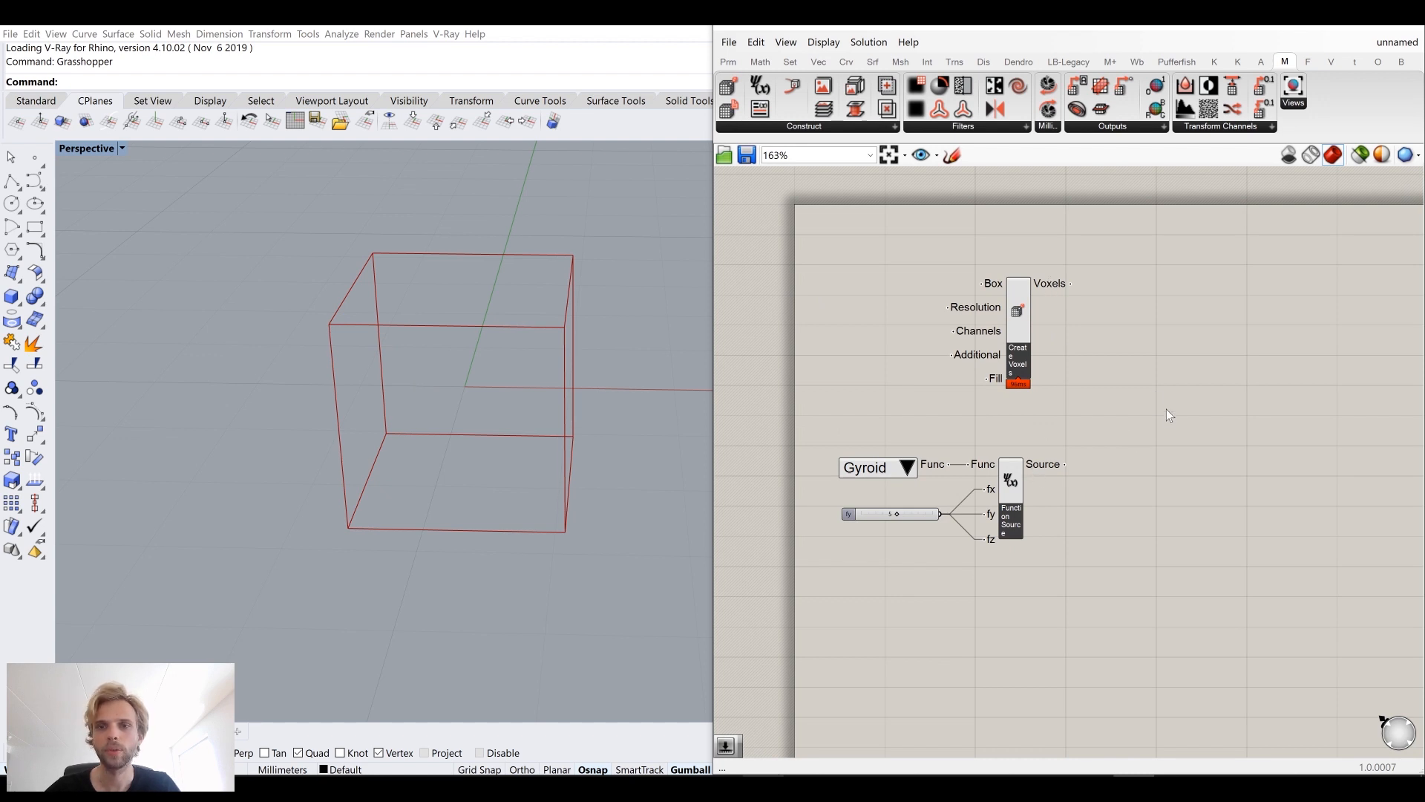
pyautogui.moveTo(1168, 413); pyautogui.dragTo(1130, 402, button='right')
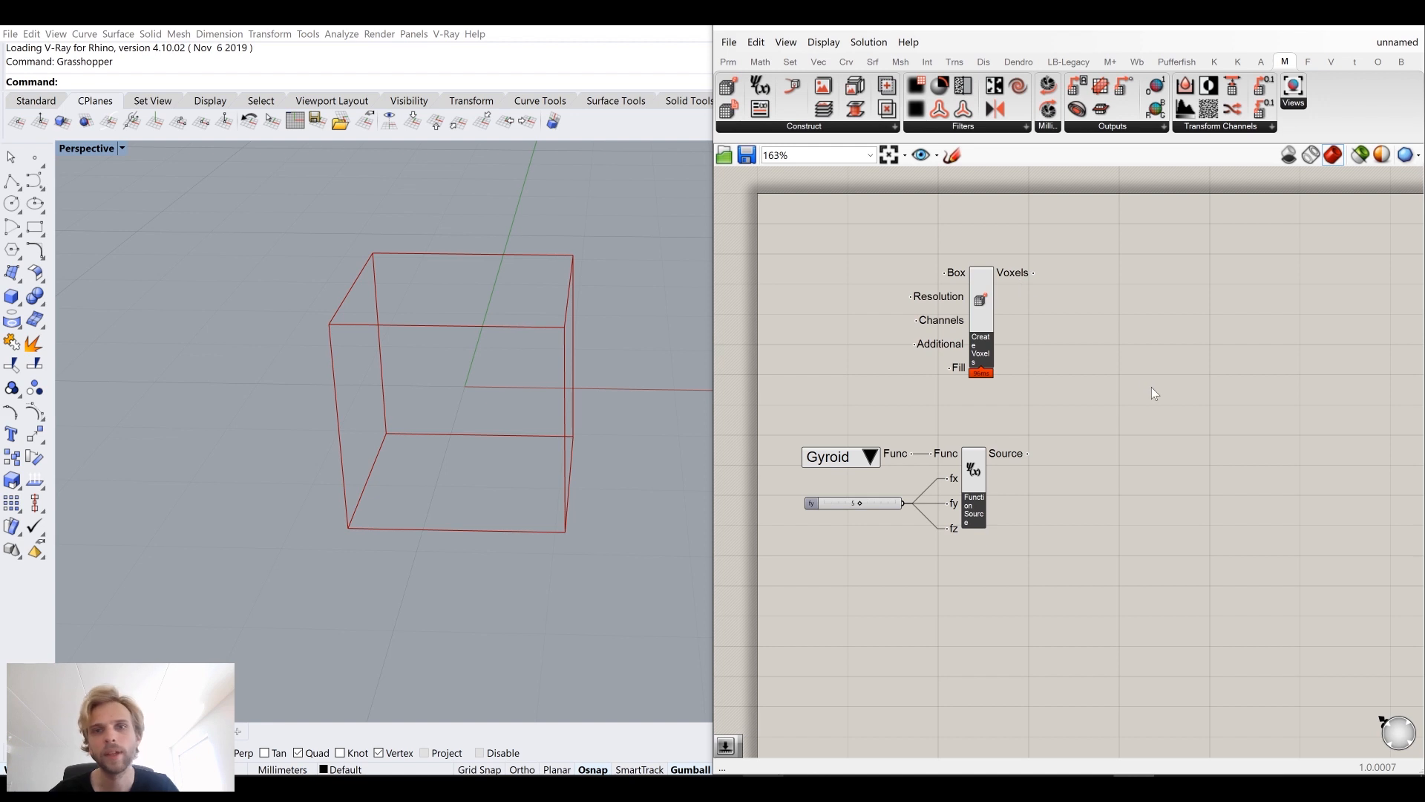
pyautogui.click(806, 126)
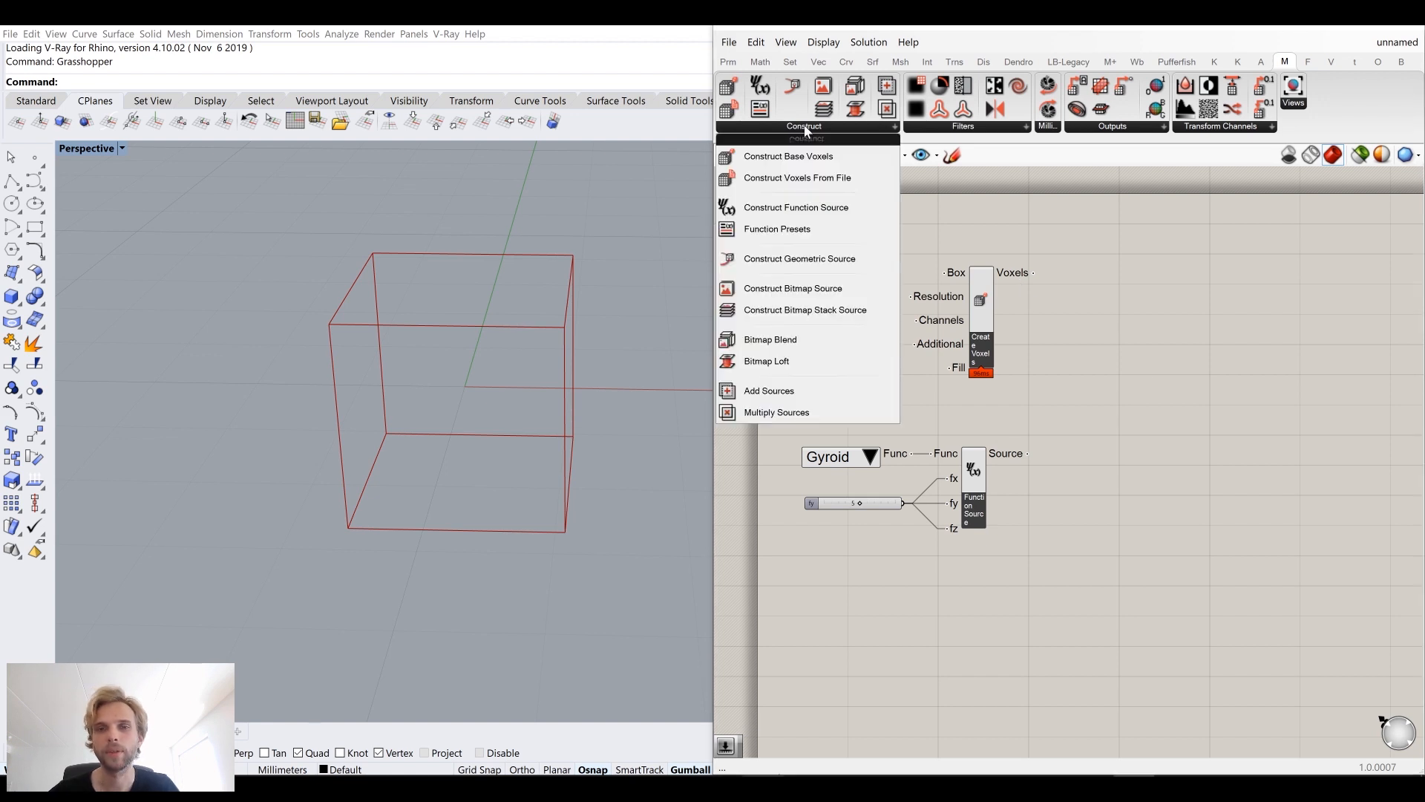
pyautogui.moveTo(772, 400); pyautogui.dragTo(1118, 383)
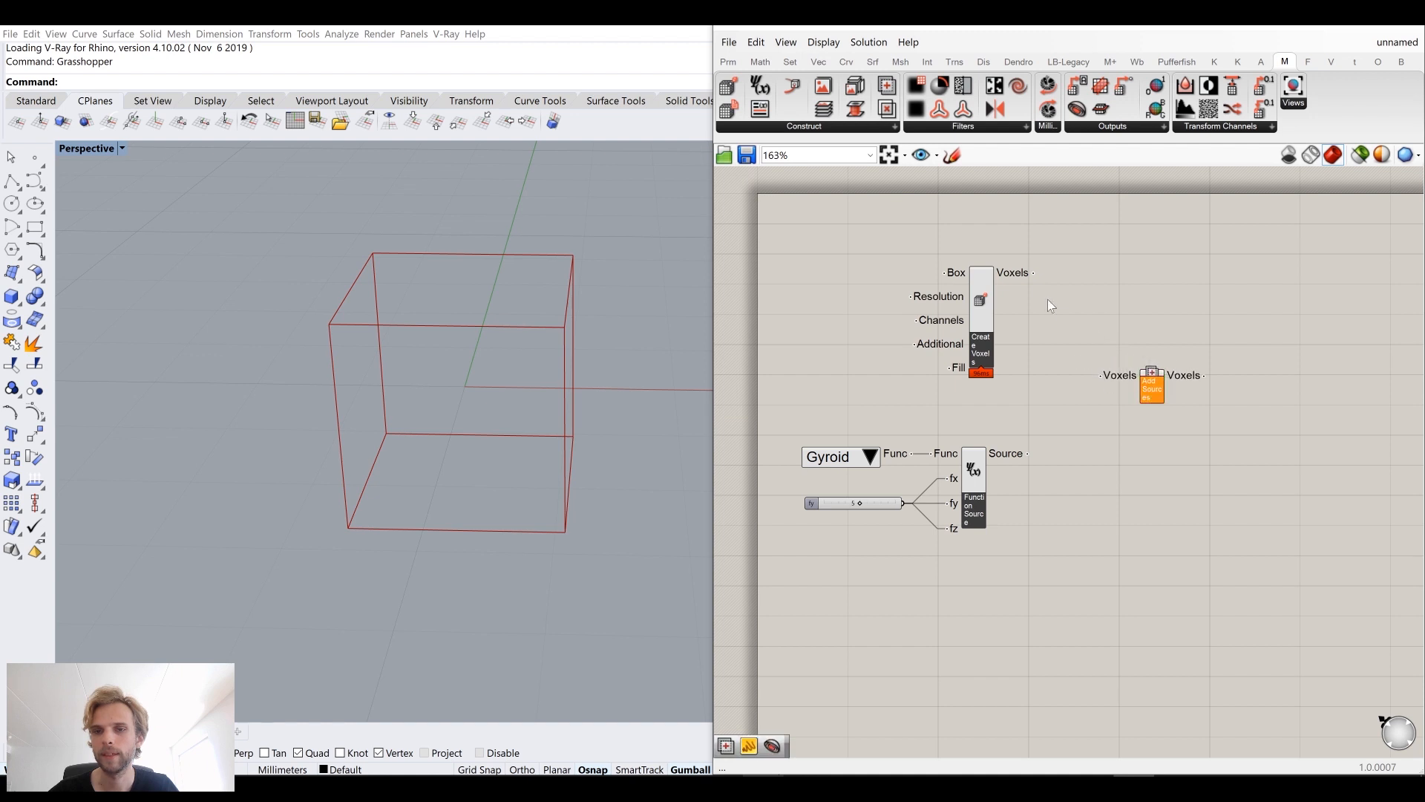
# Step: Connect the Create Voxels' Voxels output to the Add Sources' Voxels input and reposition the component
pyautogui.moveTo(1034, 273); pyautogui.dragTo(1100, 375)
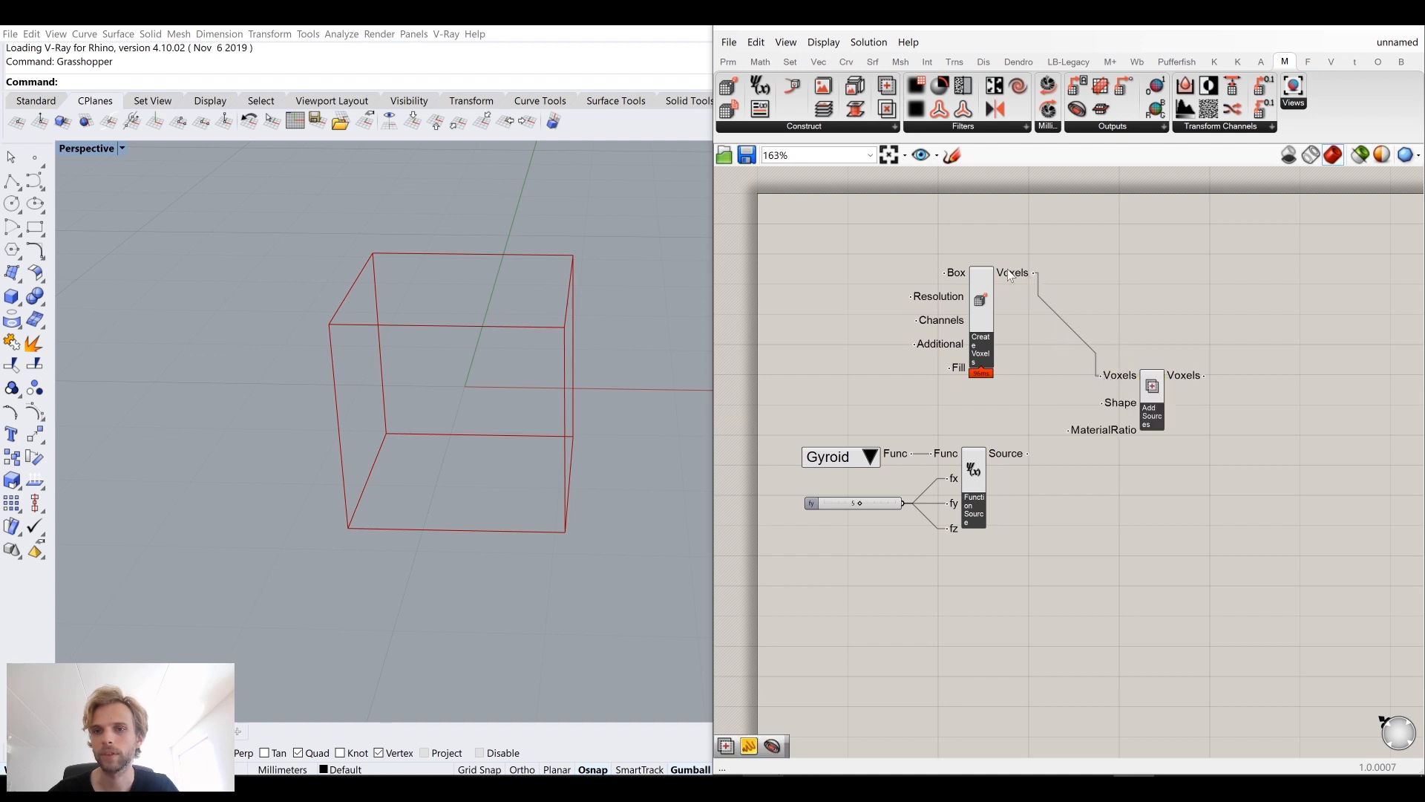
pyautogui.moveTo(1159, 411); pyautogui.dragTo(1188, 417)
pyautogui.click(1060, 445)
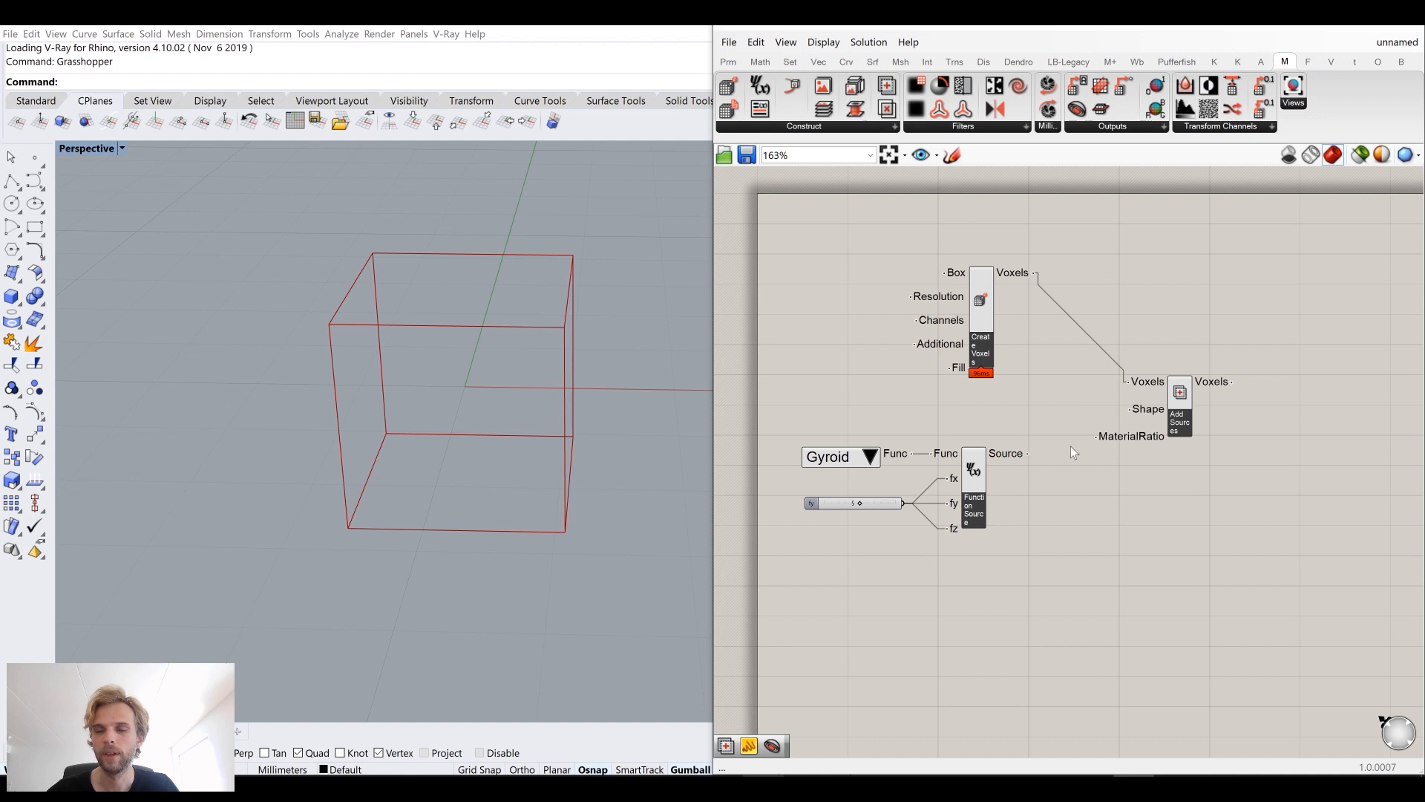
pyautogui.scroll(3, 1070, 451)
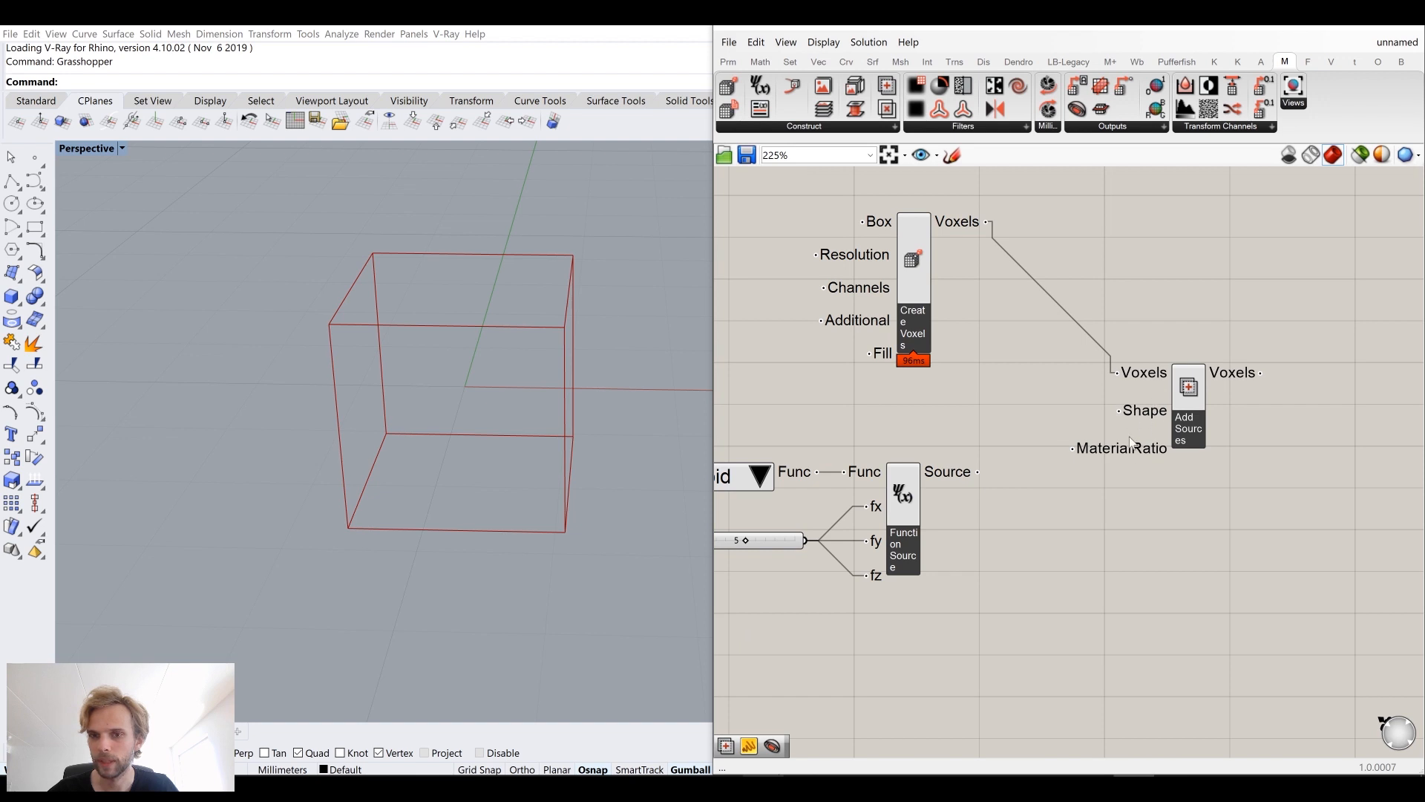
pyautogui.moveTo(1146, 417); pyautogui.dragTo(1171, 414)
pyautogui.click(1026, 458)
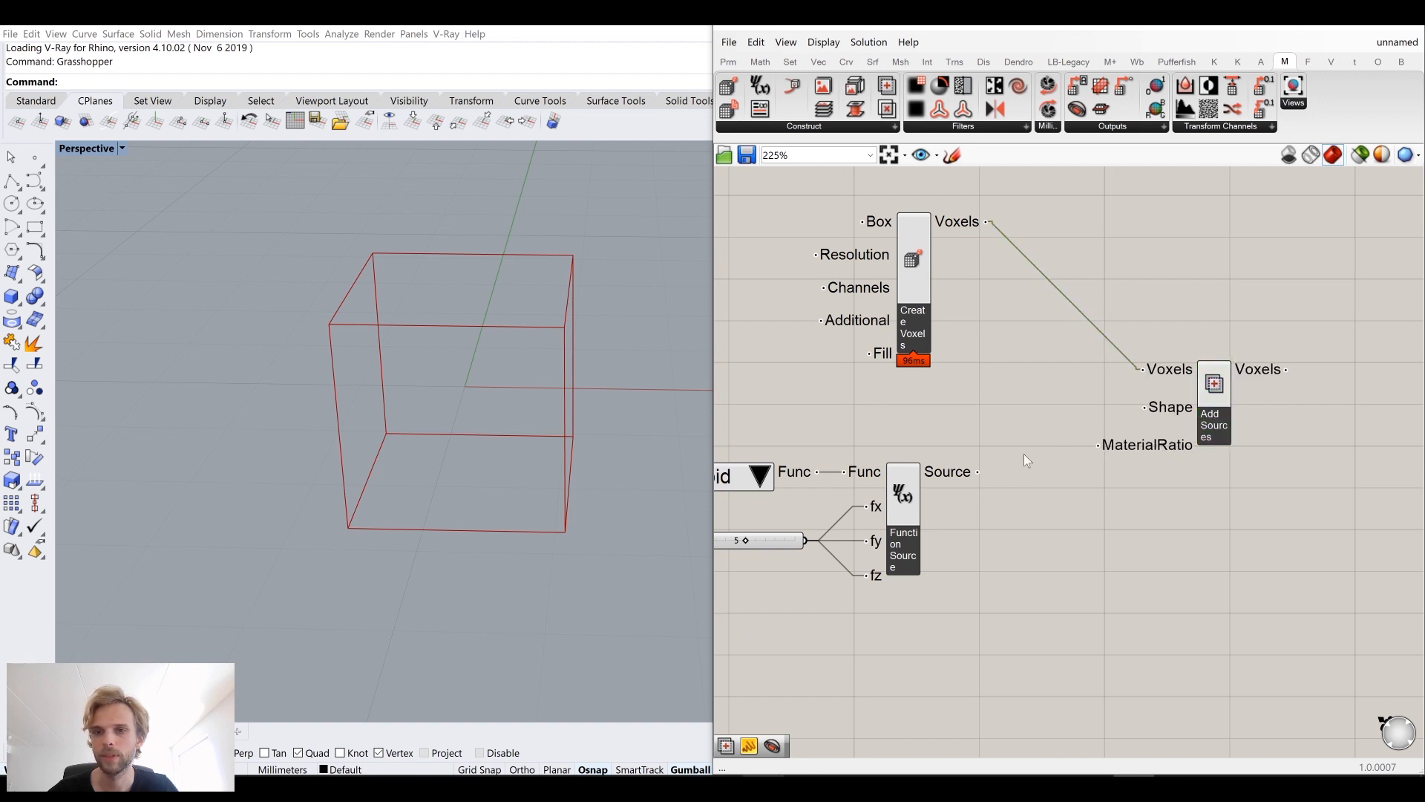
# Step: Connect the Function Source's Source output to the Add Sources' Shape input and move the component lower
pyautogui.moveTo(976, 471); pyautogui.dragTo(1144, 409)
pyautogui.moveTo(1217, 428); pyautogui.dragTo(1258, 493)
pyautogui.click(1232, 344)
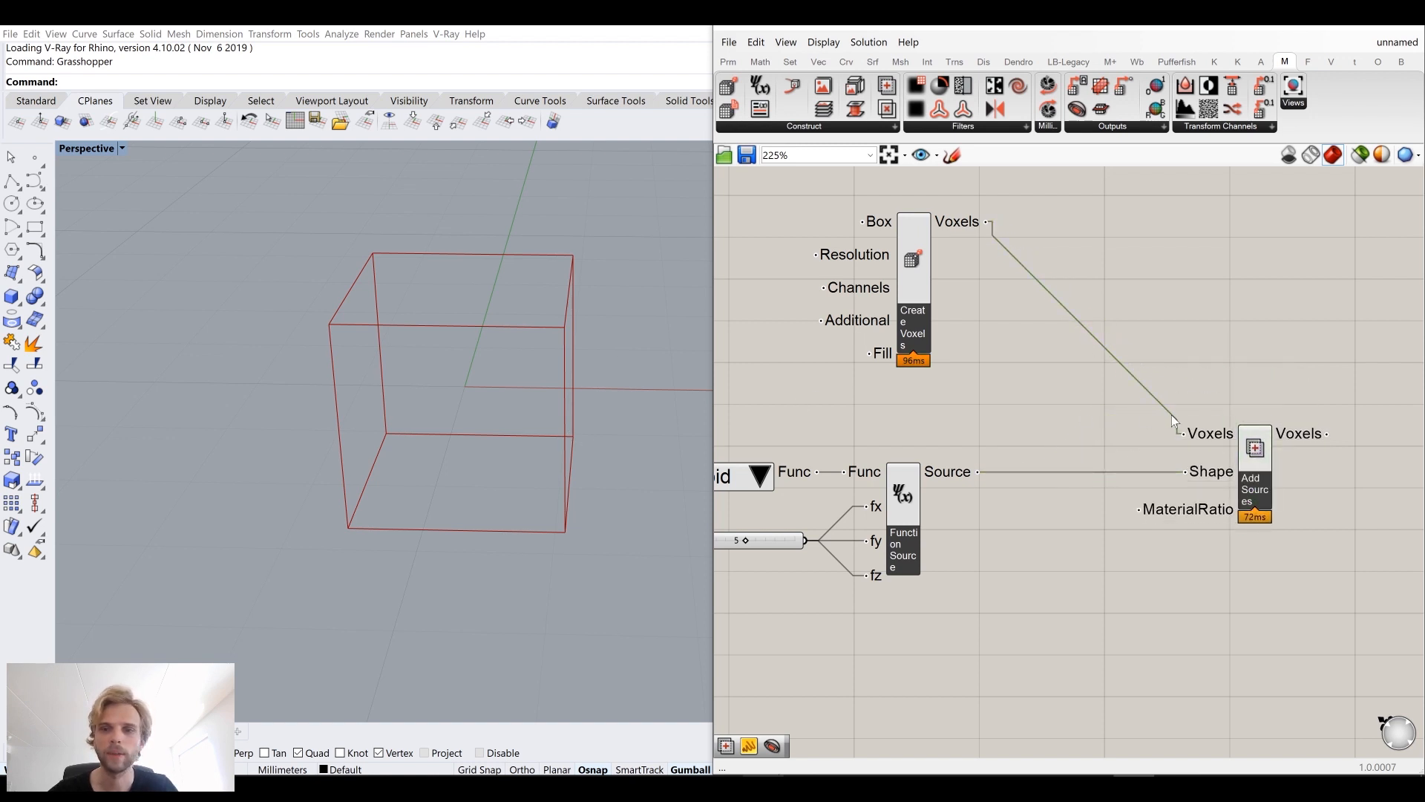
# Step: Examine the Voxels outputs of the Add Sources and Create Voxels components
pyautogui.scroll(-3, 1173, 419)
pyautogui.scroll(1, 1187, 412)
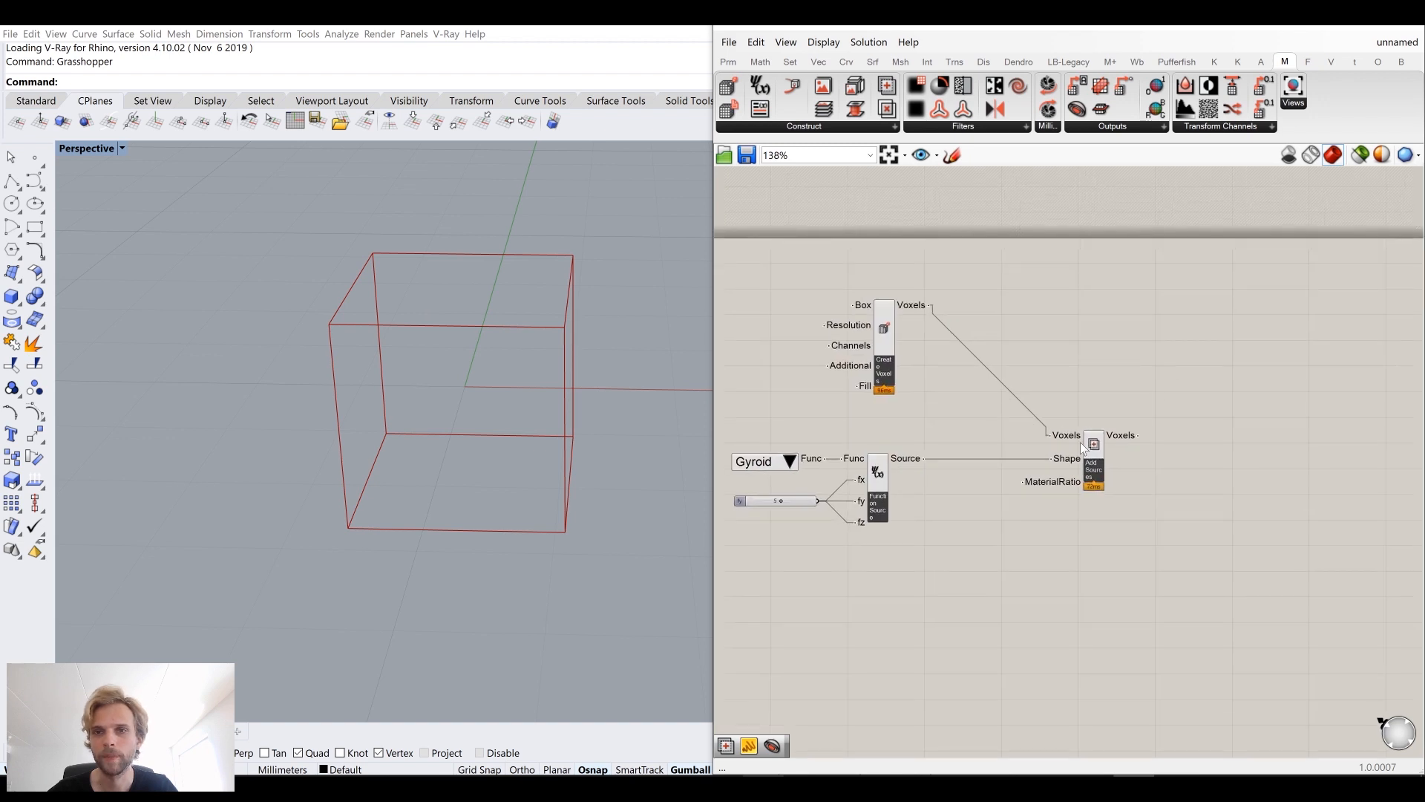
pyautogui.moveTo(1120, 439)
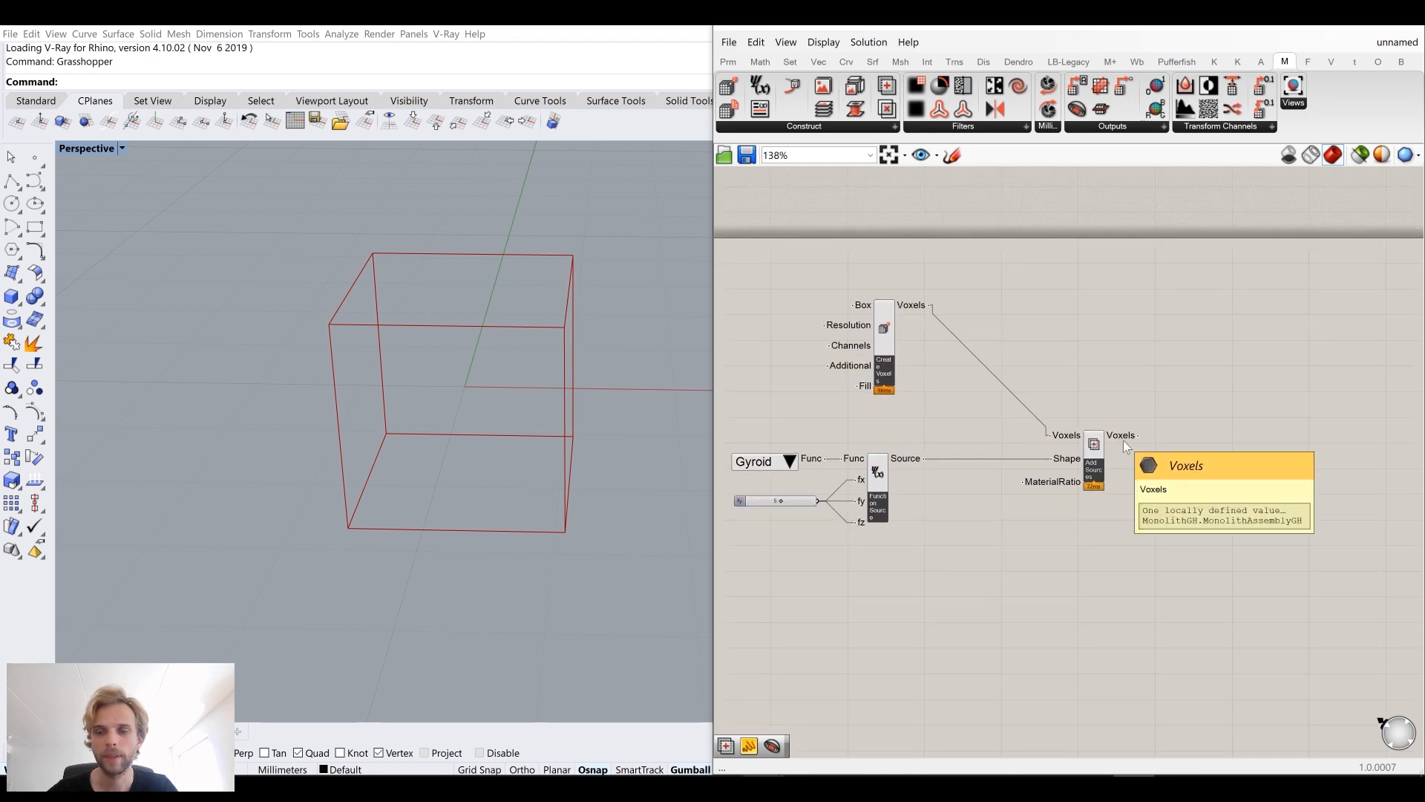
pyautogui.scroll(3, 884, 306)
pyautogui.moveTo(927, 309)
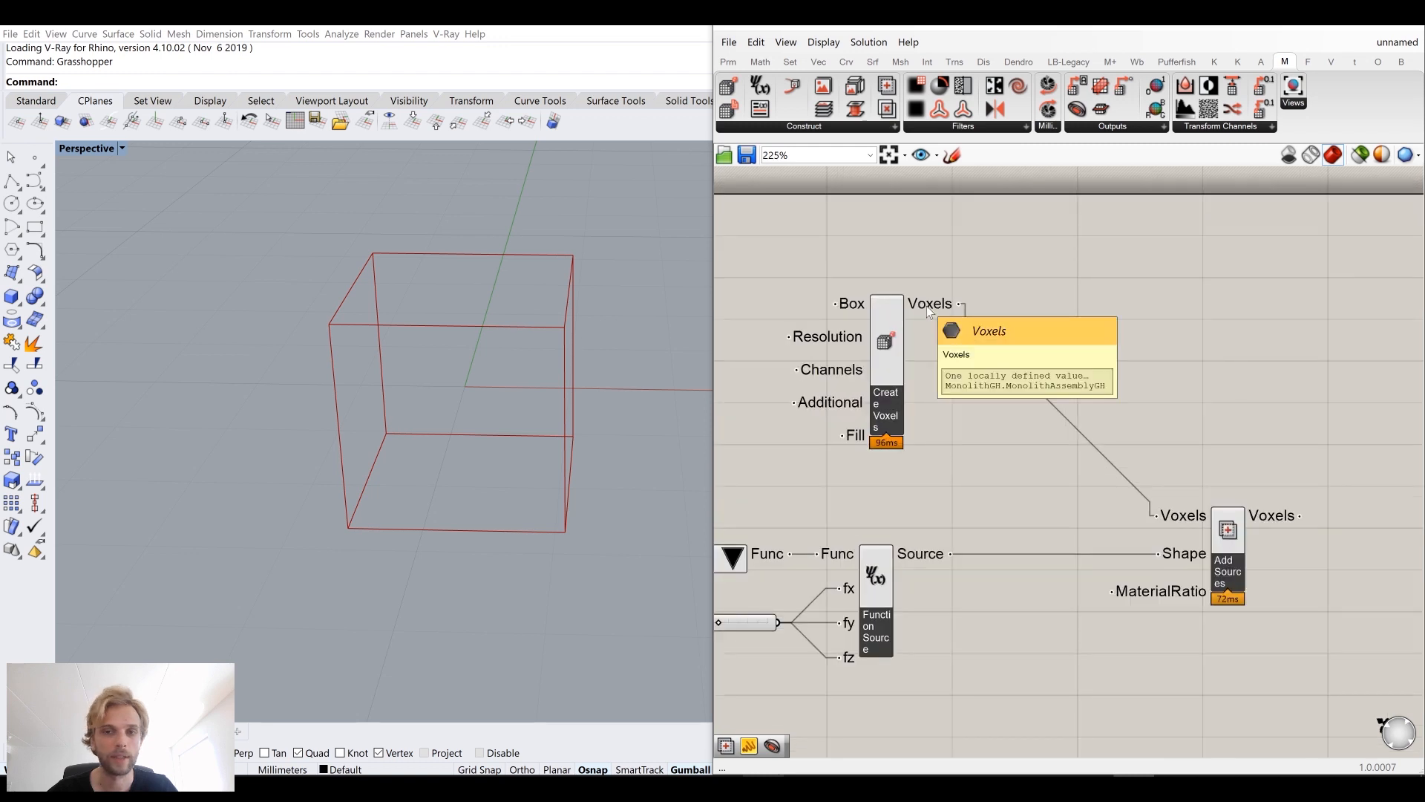
pyautogui.scroll(-2, 928, 310)
pyautogui.moveTo(1045, 399); pyautogui.dragTo(926, 351, button='right')
pyautogui.scroll(2, 1056, 408)
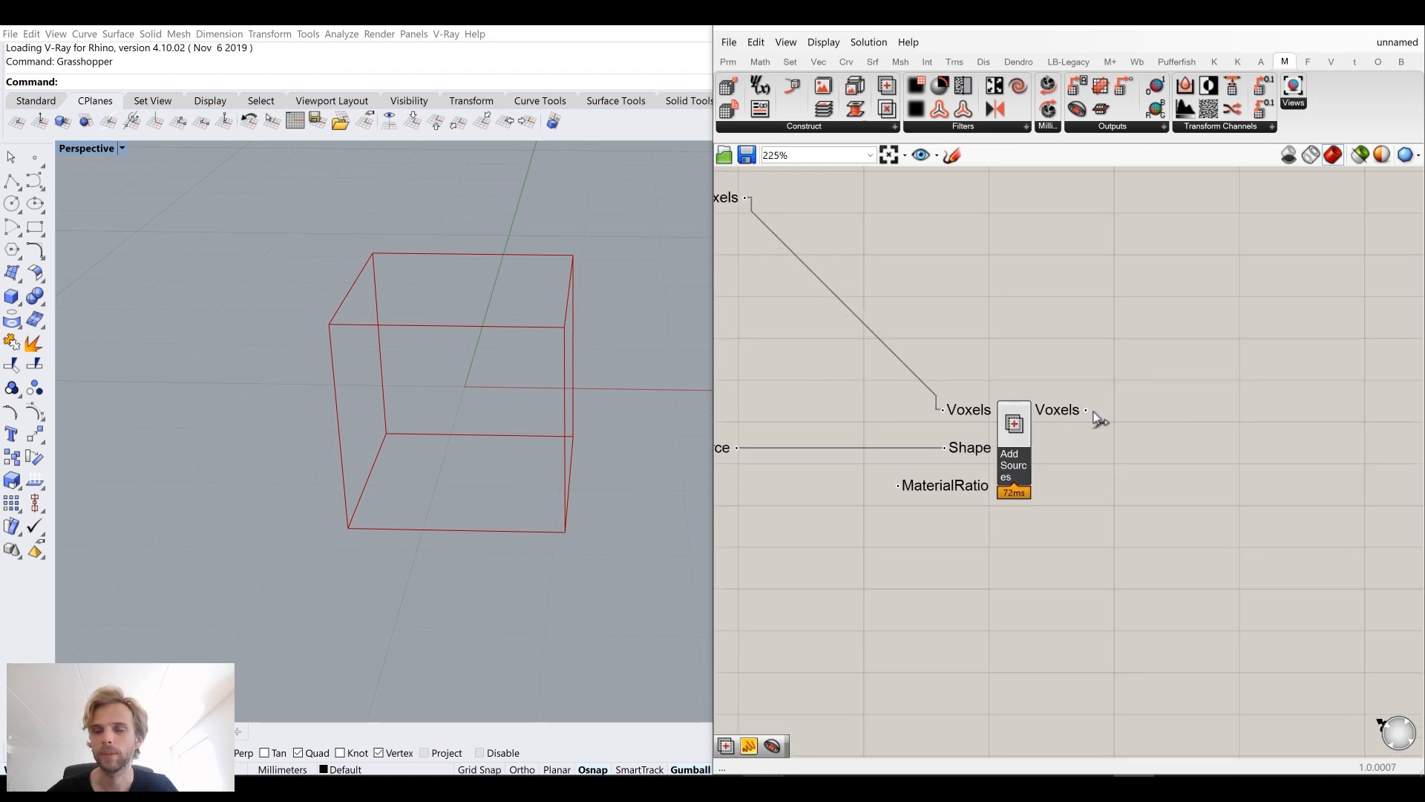
pyautogui.moveTo(1062, 399); pyautogui.dragTo(1016, 390, button='right')
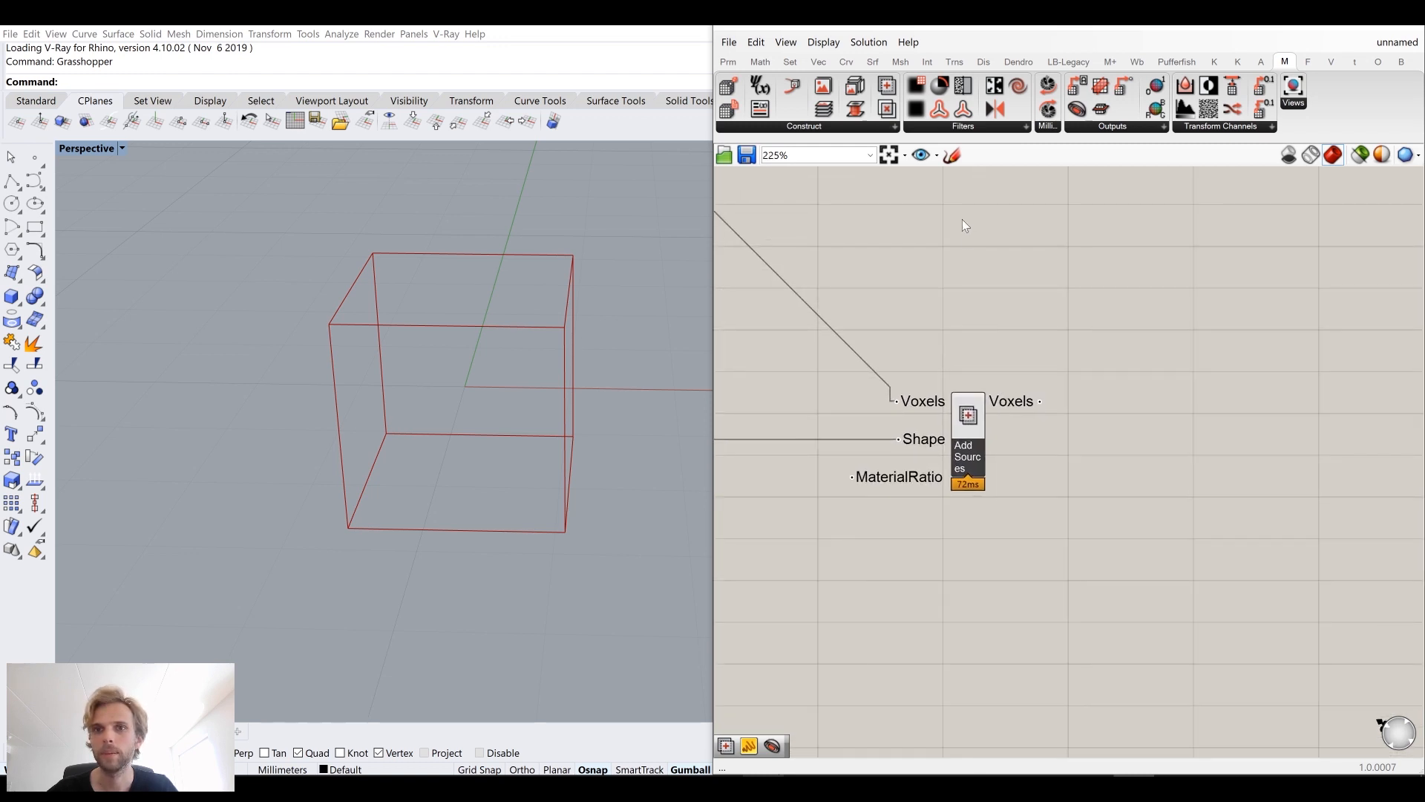
# Step: Add a Get Iso Mesh component and connect the Add Sources' Voxels output to its Voxels input
pyautogui.click(1108, 131)
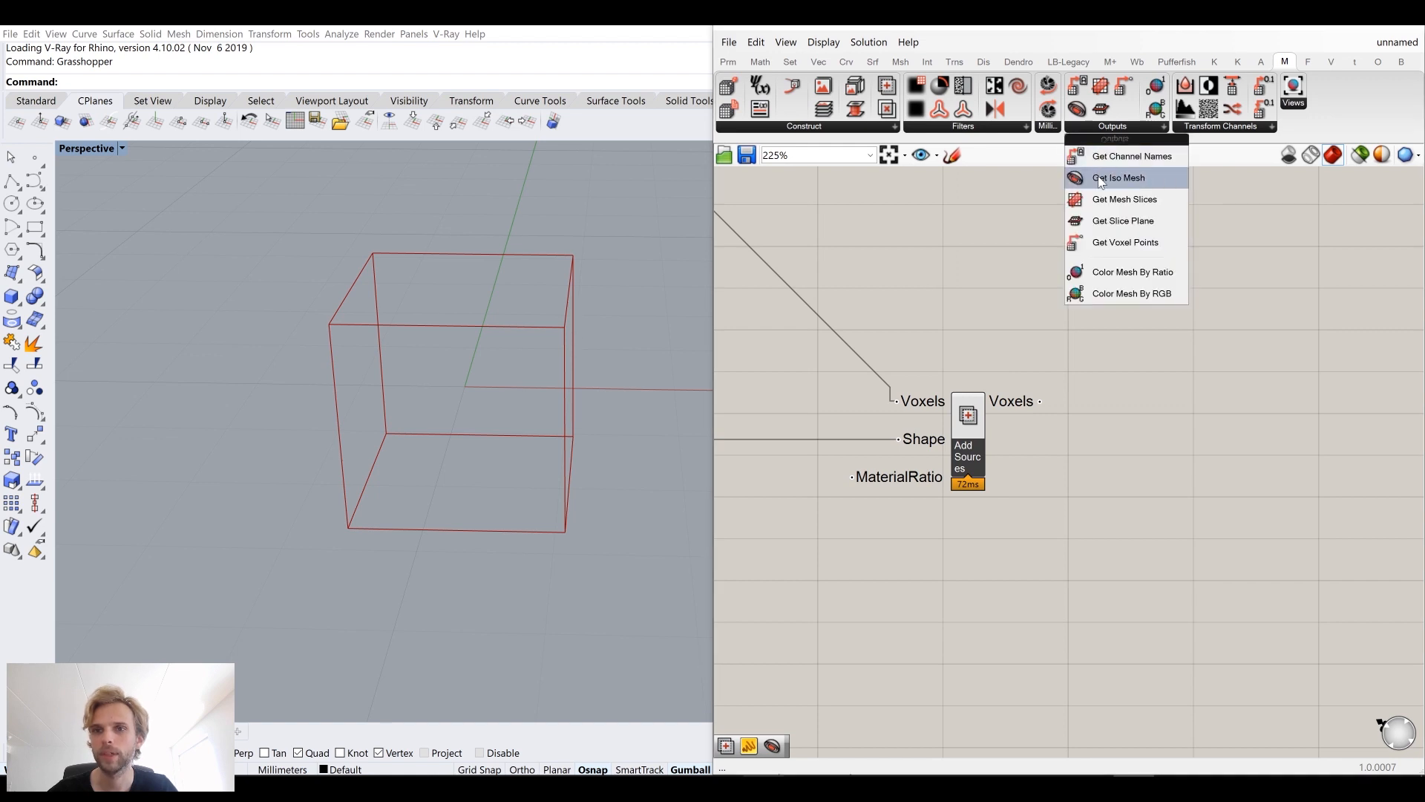
pyautogui.moveTo(1106, 178); pyautogui.dragTo(1196, 366)
pyautogui.moveTo(1041, 400); pyautogui.dragTo(1126, 319)
pyautogui.moveTo(1190, 370); pyautogui.dragTo(1293, 453)
pyautogui.moveTo(1261, 455); pyautogui.dragTo(1153, 404, button='right')
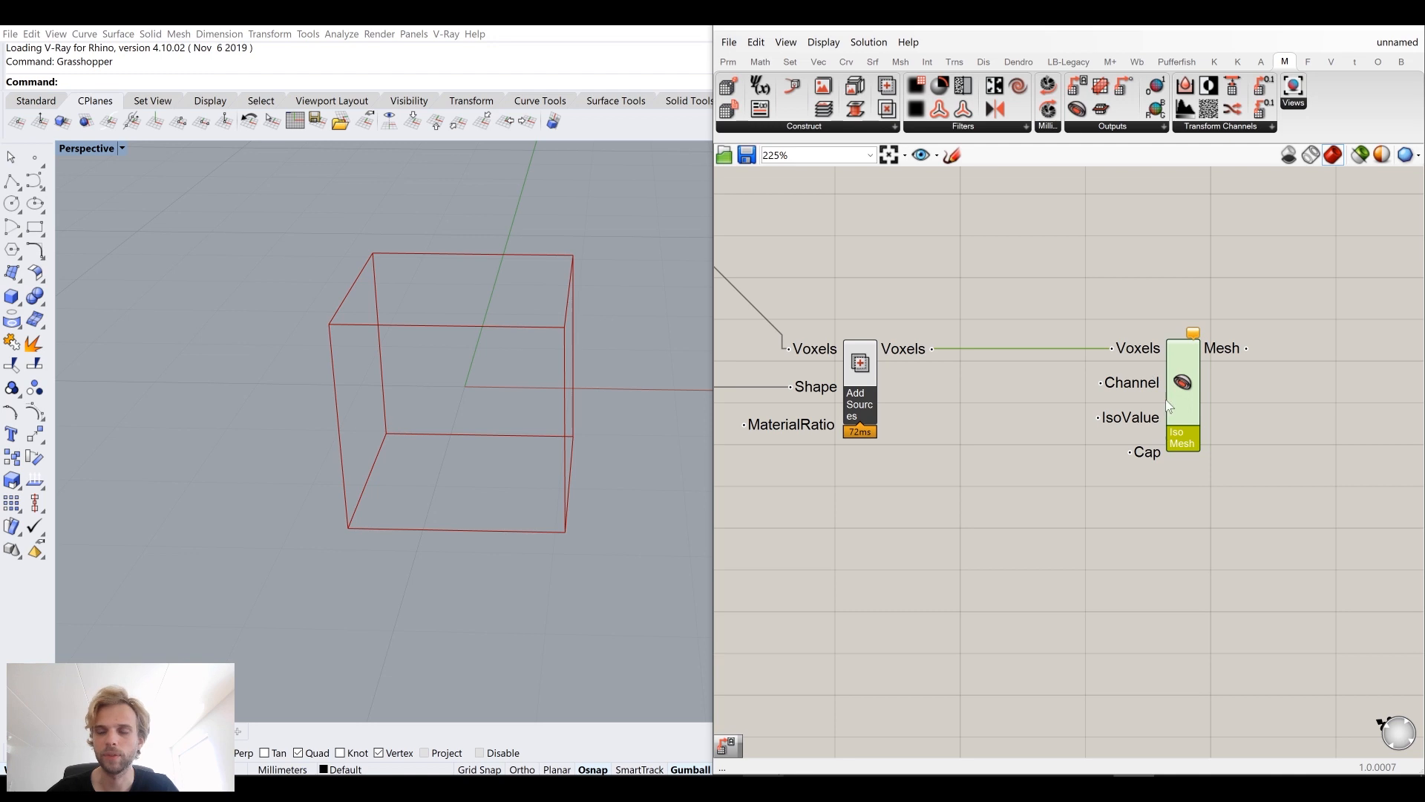
pyautogui.moveTo(1181, 394); pyautogui.dragTo(1234, 394)
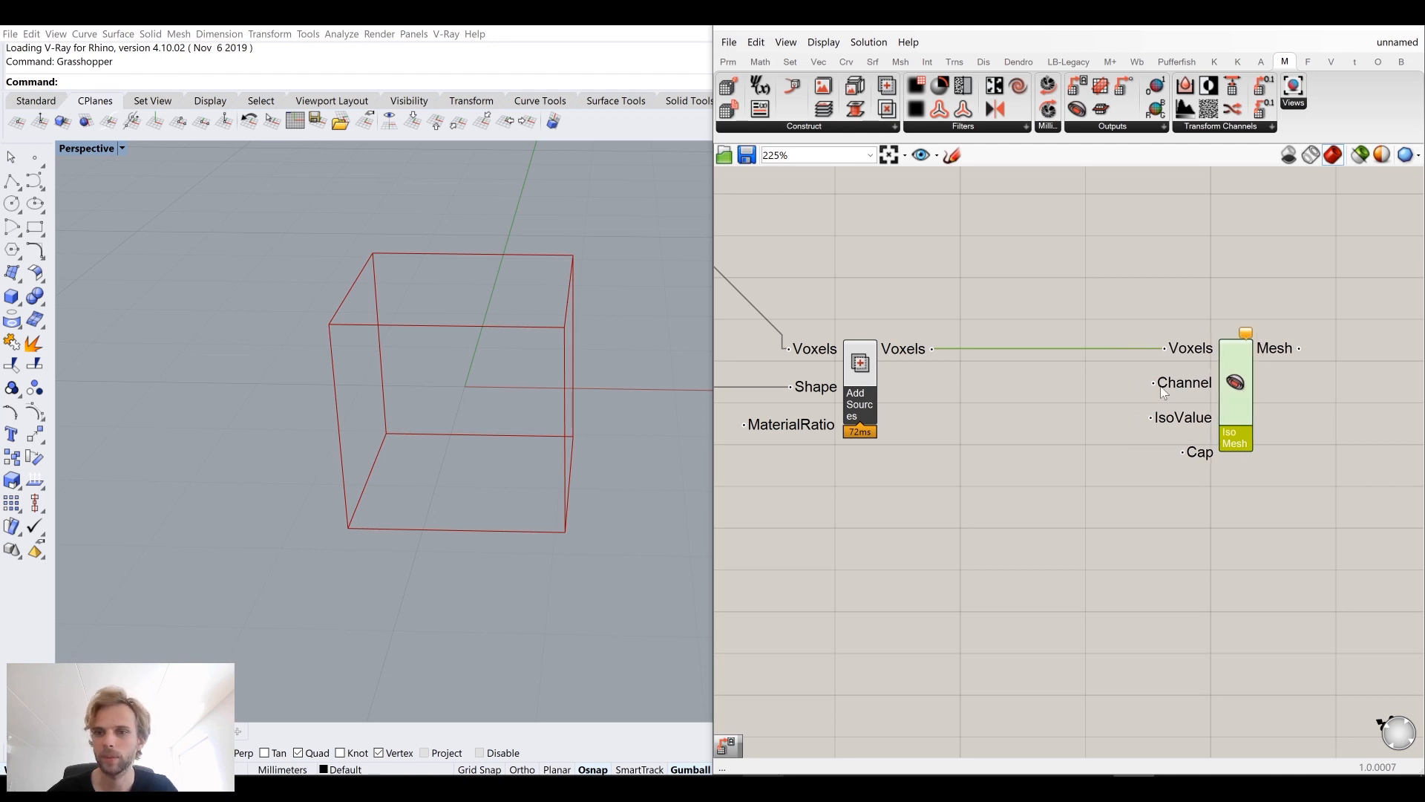
pyautogui.scroll(-2, 1071, 368)
pyautogui.moveTo(1137, 386); pyautogui.dragTo(1228, 386)
# Step: Add a Get Channel Names component fed by the Add Sources voxels and connect its Shape output to the Iso Mesh's Channel input
pyautogui.doubleClick(989, 400)
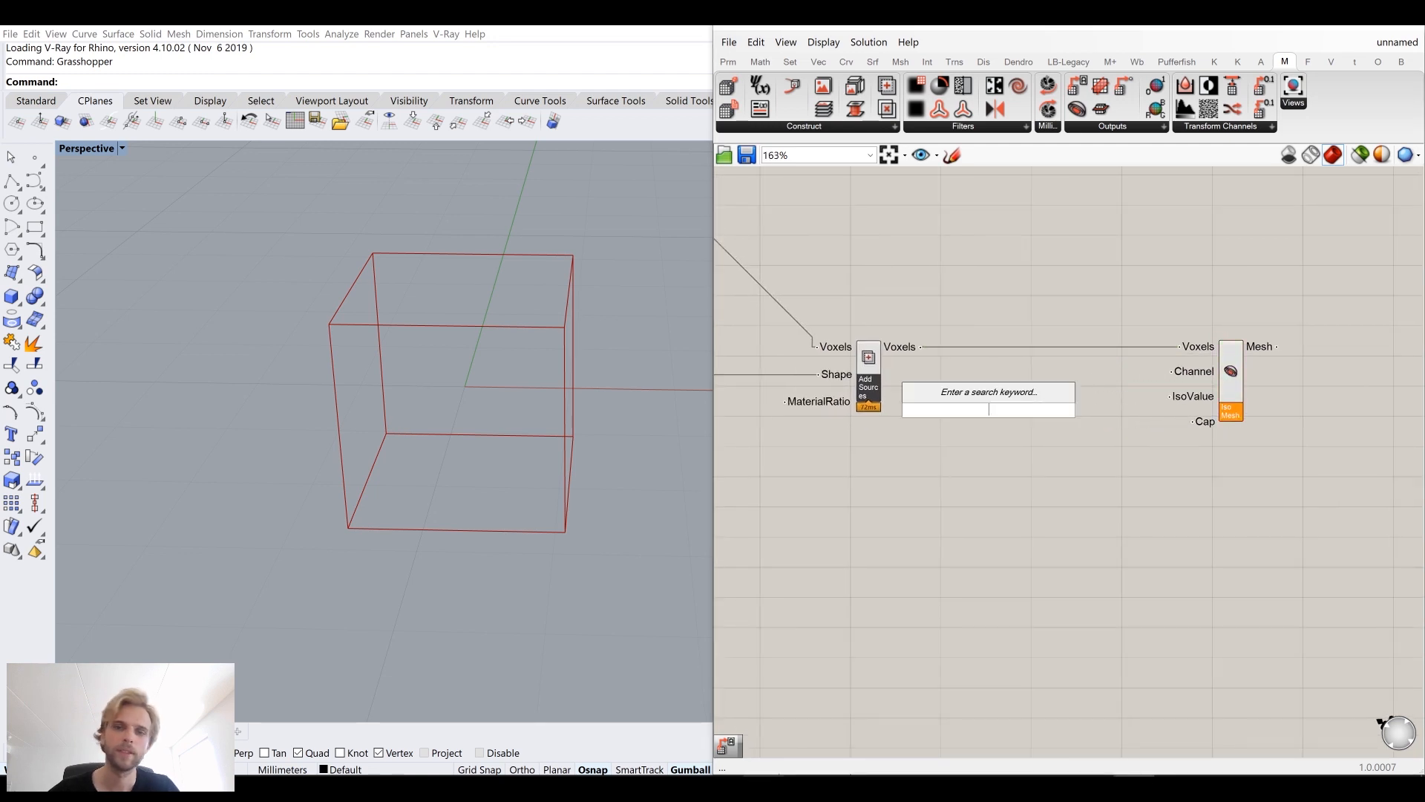
pyautogui.click(901, 365)
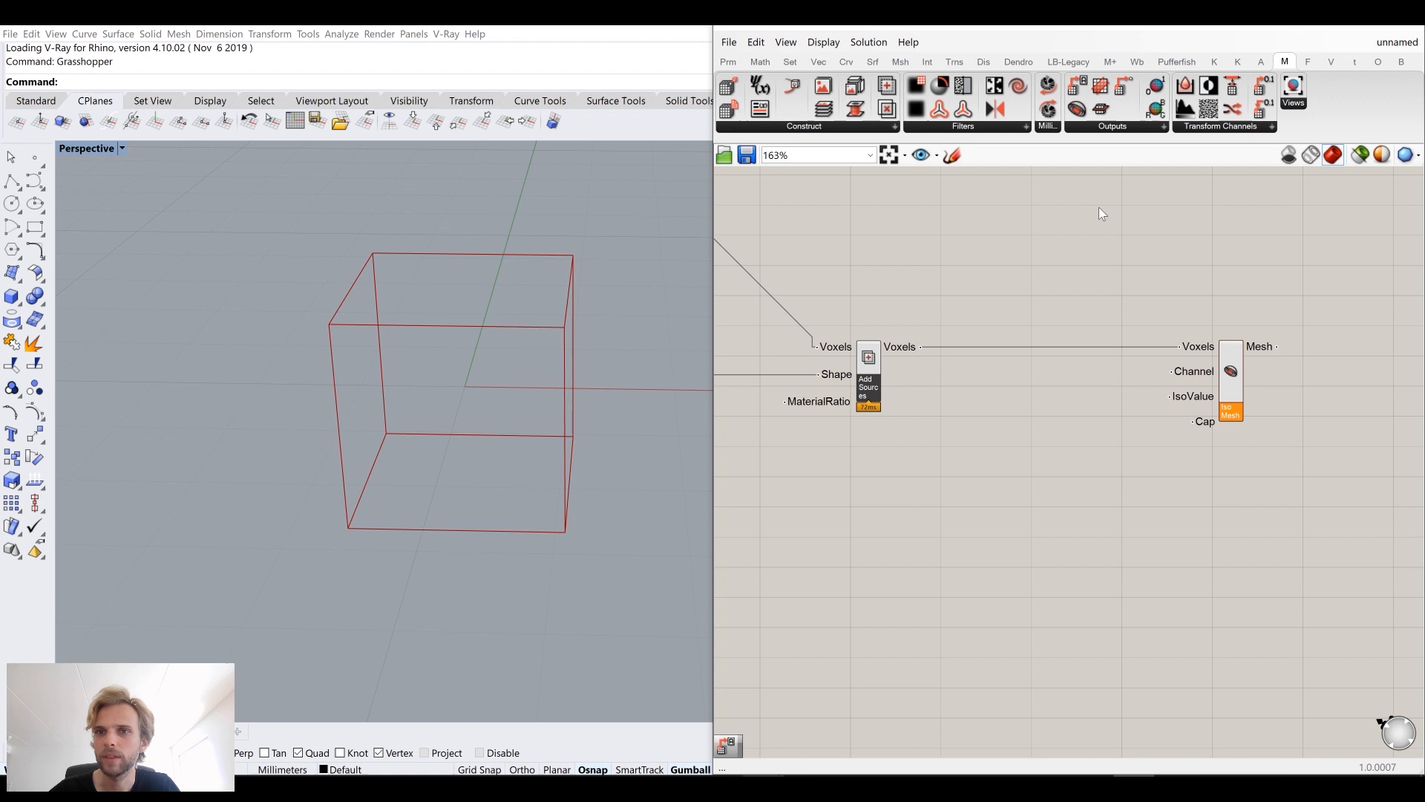
pyautogui.click(1126, 128)
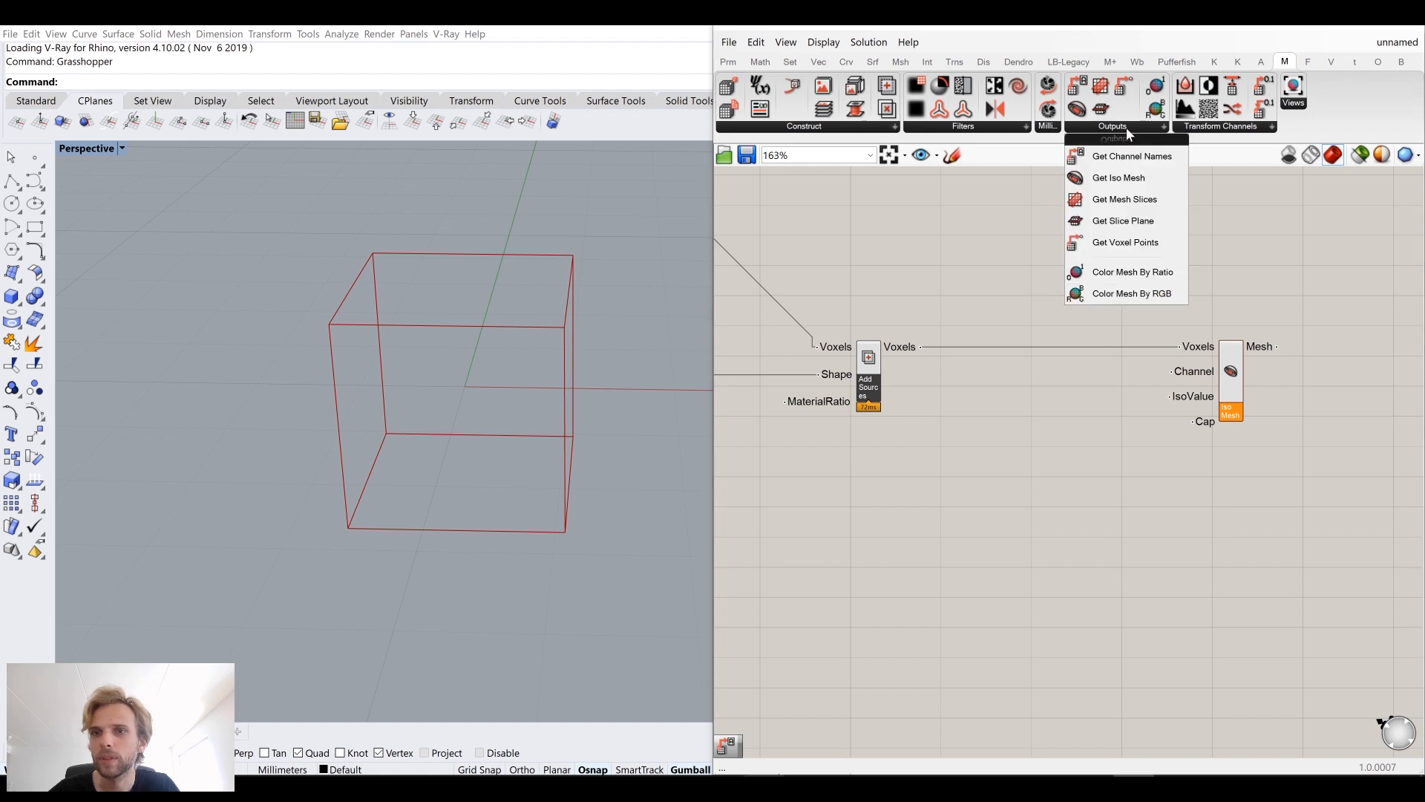
pyautogui.moveTo(1077, 156); pyautogui.dragTo(921, 368)
pyautogui.scroll(3, 958, 369)
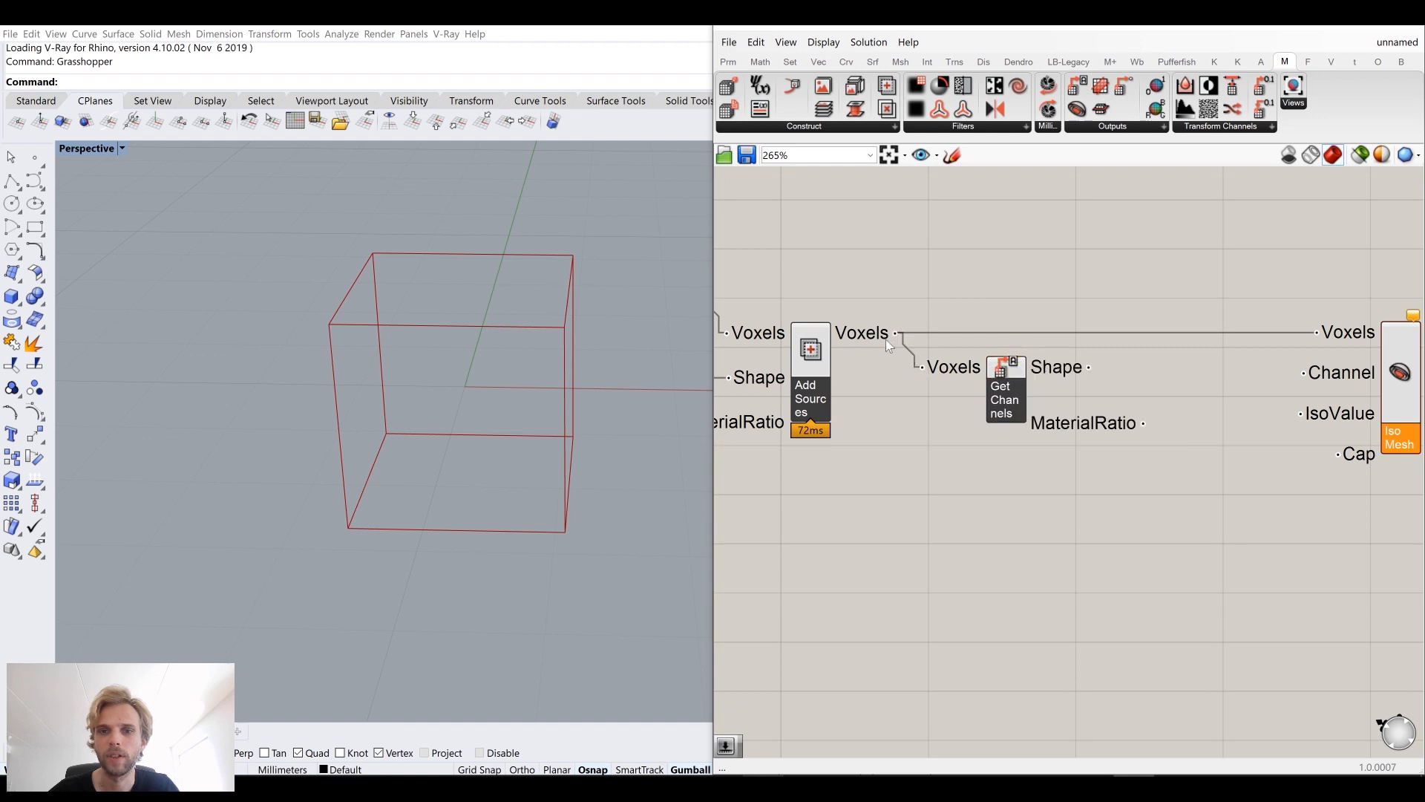
pyautogui.moveTo(1036, 382); pyautogui.dragTo(1060, 391)
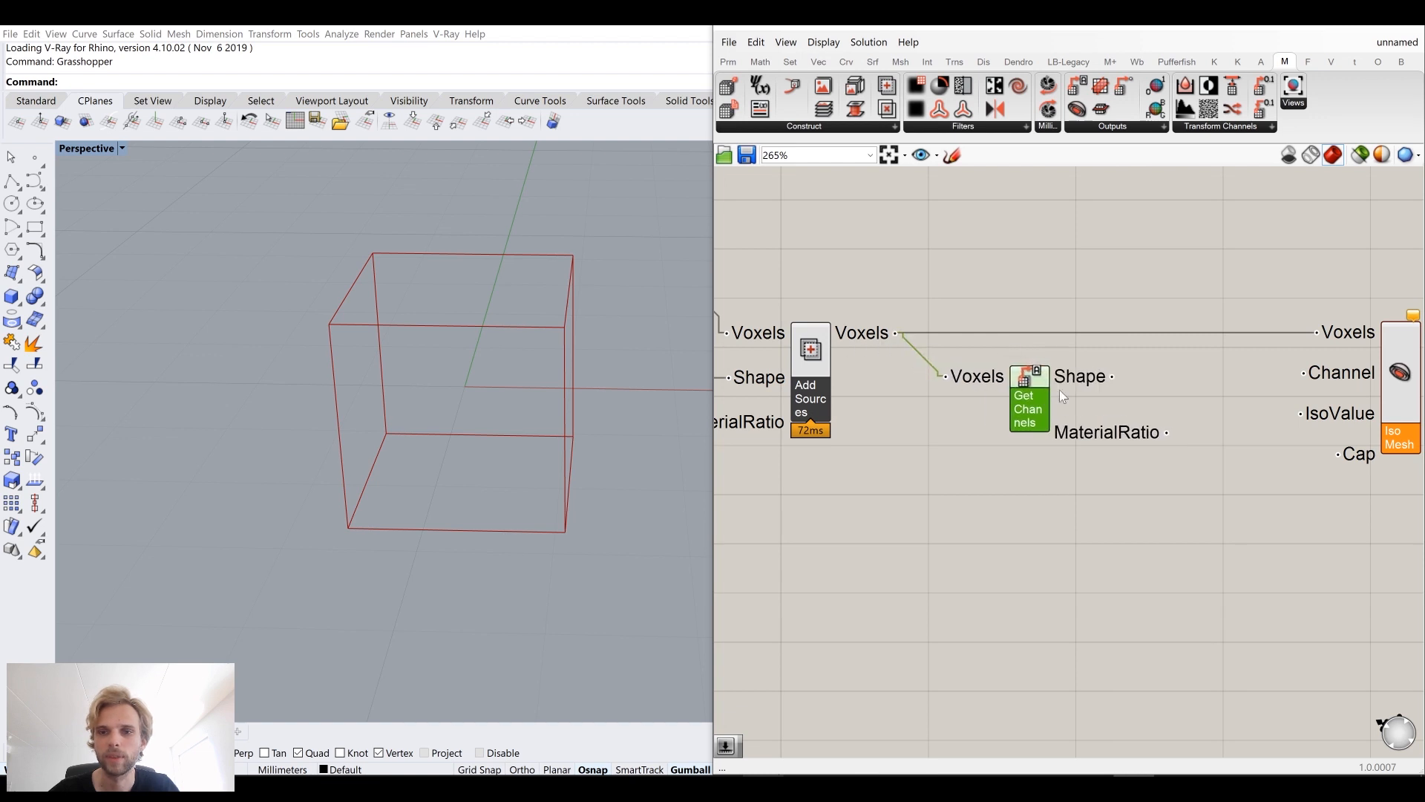
pyautogui.moveTo(1078, 369); pyautogui.dragTo(994, 354, button='right')
pyautogui.moveTo(1027, 360); pyautogui.dragTo(1219, 358)
pyautogui.moveTo(954, 376); pyautogui.dragTo(938, 375)
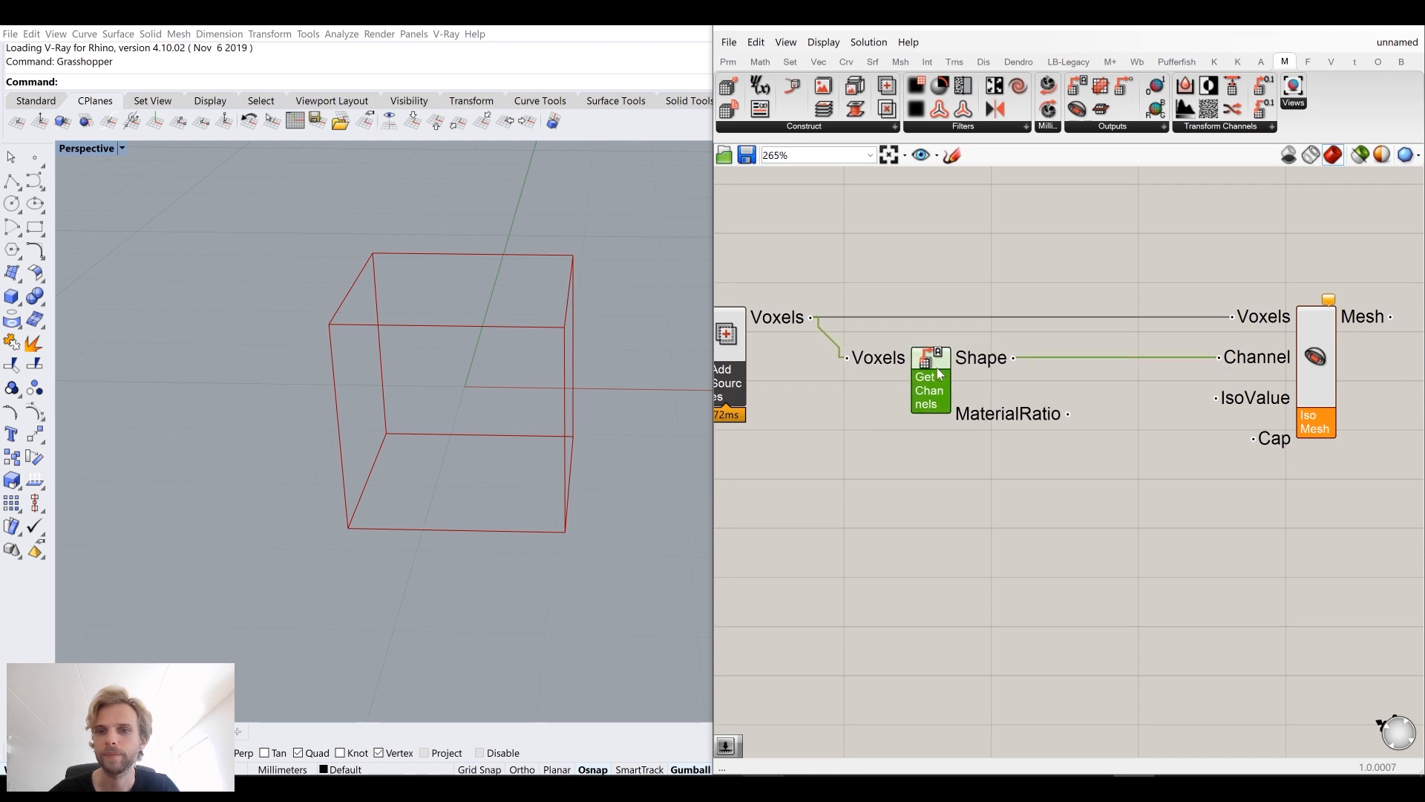
# Step: Add a number slider with value 0.5 and connect it to the Iso Mesh's IsoValue input
pyautogui.moveTo(1101, 542); pyautogui.dragTo(1003, 483, button='right')
pyautogui.moveTo(1213, 328); pyautogui.dragTo(1277, 321)
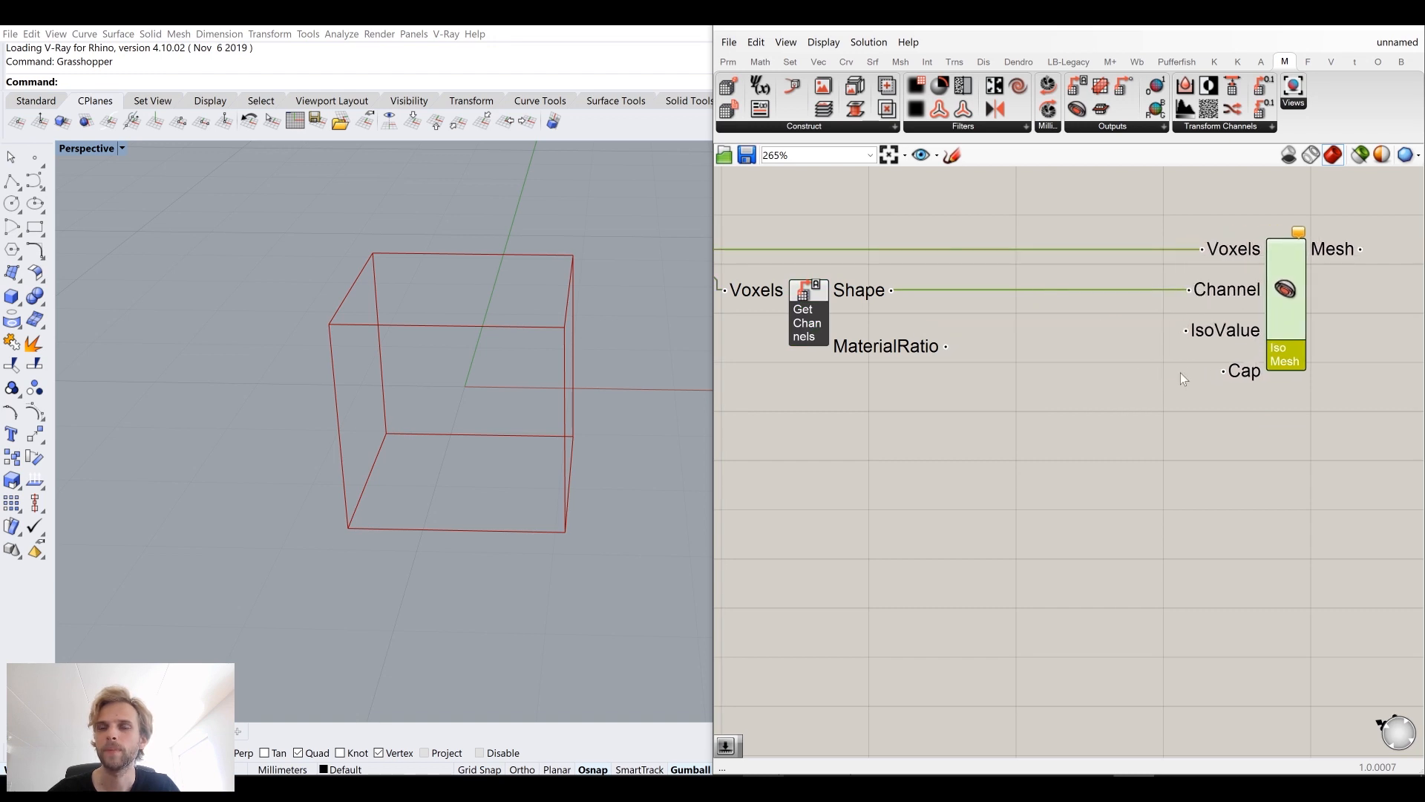
pyautogui.doubleClick(1027, 438)
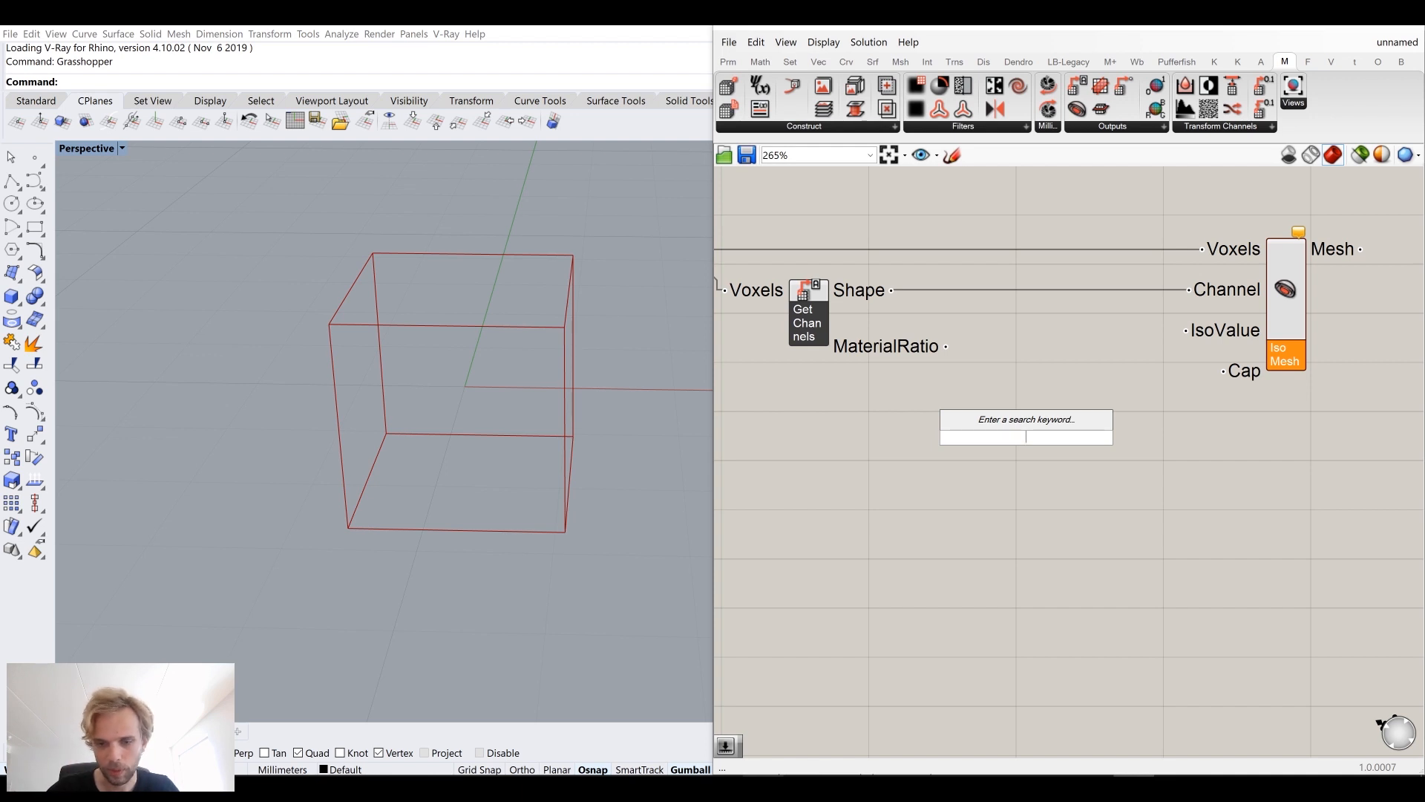
pyautogui.write('0.5')
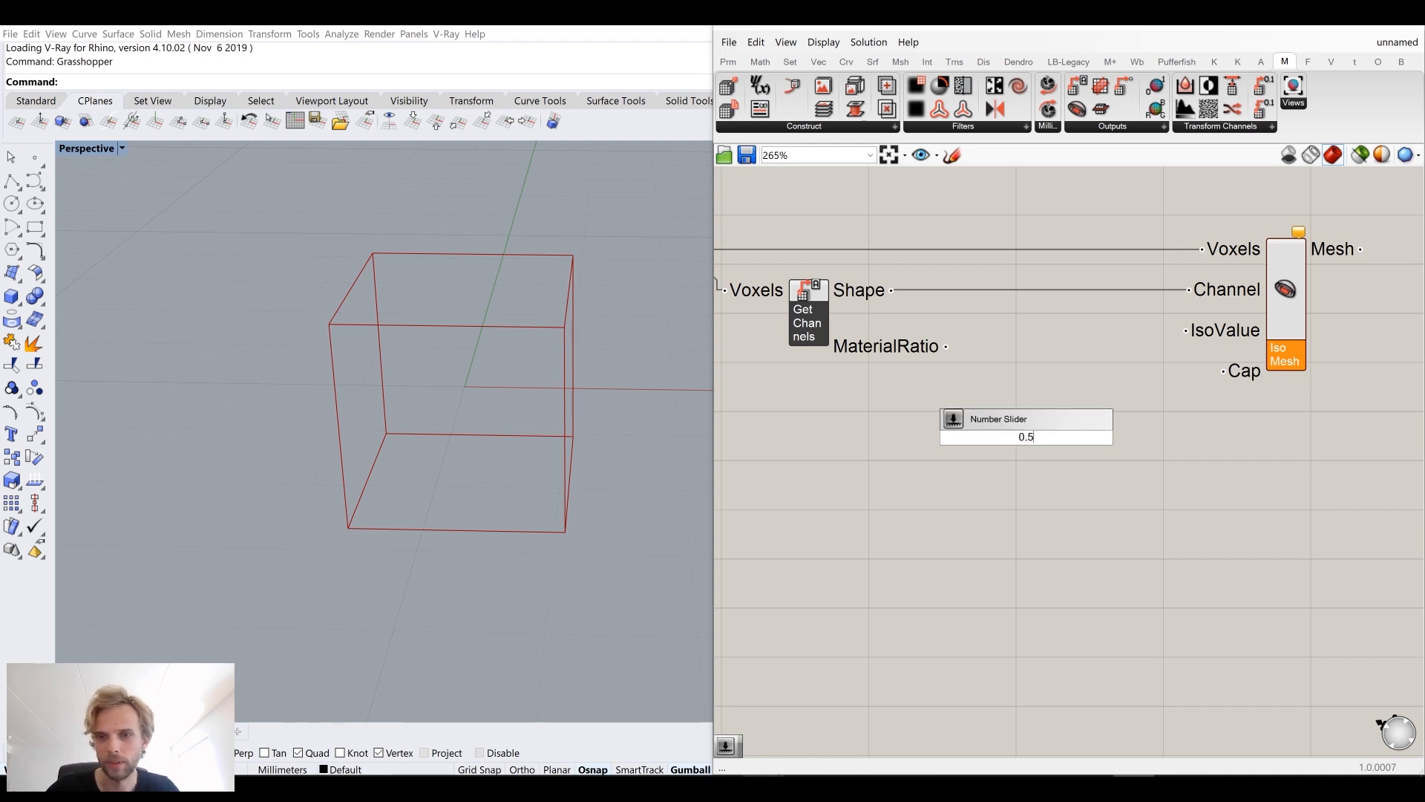
pyautogui.press('Return')
pyautogui.moveTo(1107, 436); pyautogui.dragTo(1066, 387)
# Step: Drag the gyroid frequency slider up to 10
pyautogui.moveTo(536, 423); pyautogui.dragTo(483, 362, button='right')
pyautogui.scroll(5, 509, 377)
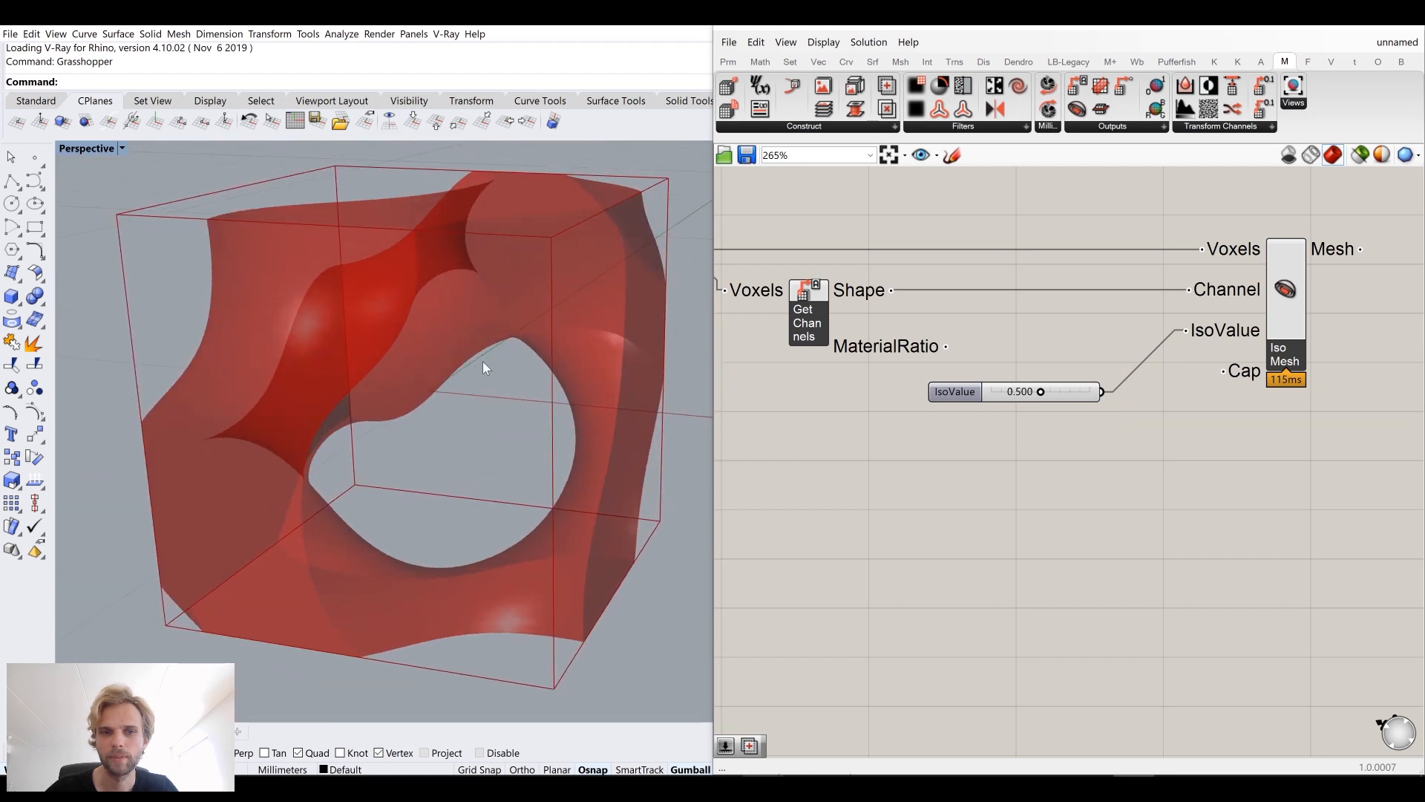
pyautogui.scroll(-2, 482, 362)
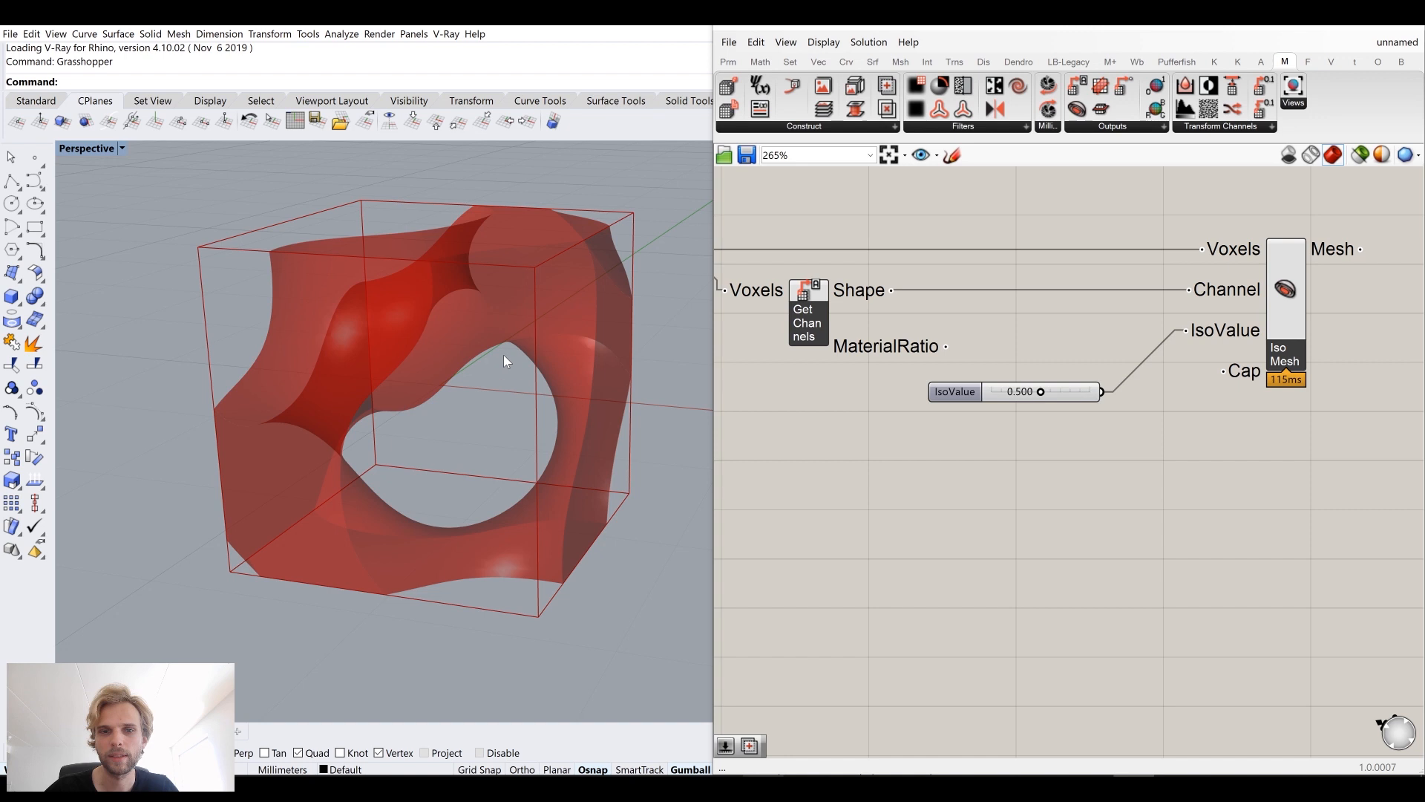
pyautogui.scroll(-6, 883, 413)
pyautogui.moveTo(809, 429); pyautogui.dragTo(1143, 422, button='right')
pyautogui.scroll(8, 957, 386)
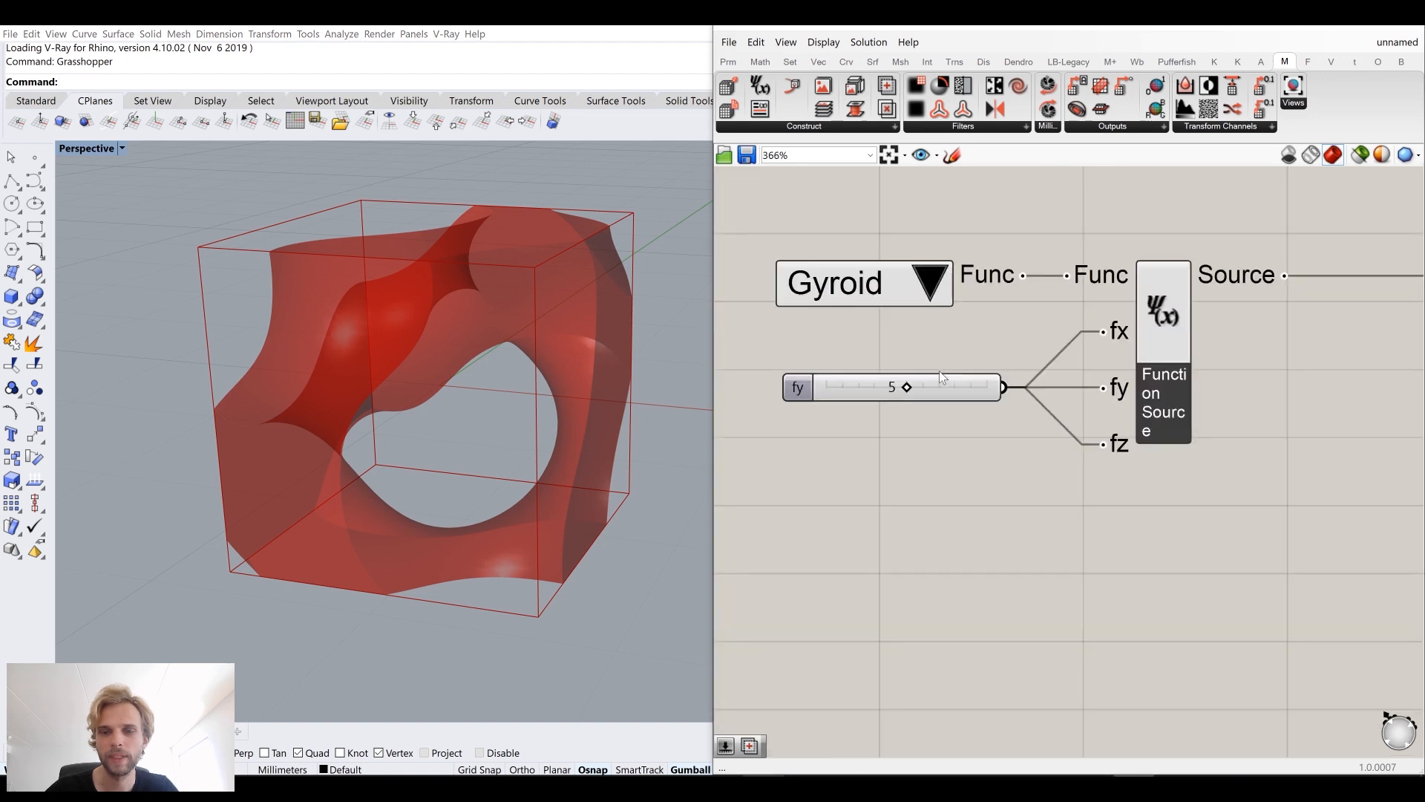
pyautogui.moveTo(518, 341)
pyautogui.mouseDown(button='right')
pyautogui.moveTo(524, 423)
pyautogui.moveTo(518, 349)
pyautogui.mouseUp(button='right')
pyautogui.scroll(-5, 1023, 424)
pyautogui.scroll(8, 877, 405)
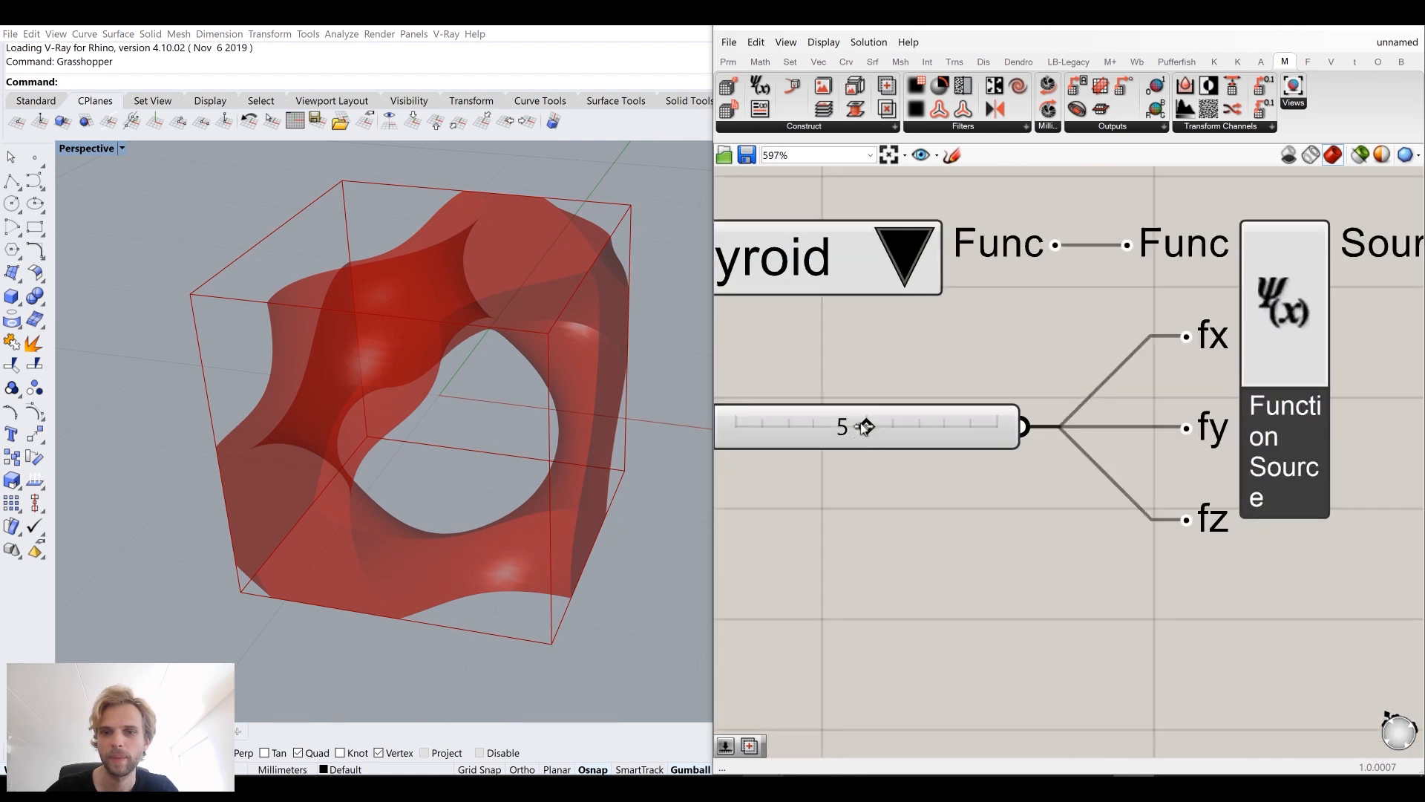
pyautogui.moveTo(866, 427); pyautogui.dragTo(1048, 461)
# Step: Set the frequency slider's maximum to 20
pyautogui.moveTo(458, 401); pyautogui.dragTo(489, 416, button='right')
pyautogui.scroll(-4, 931, 419)
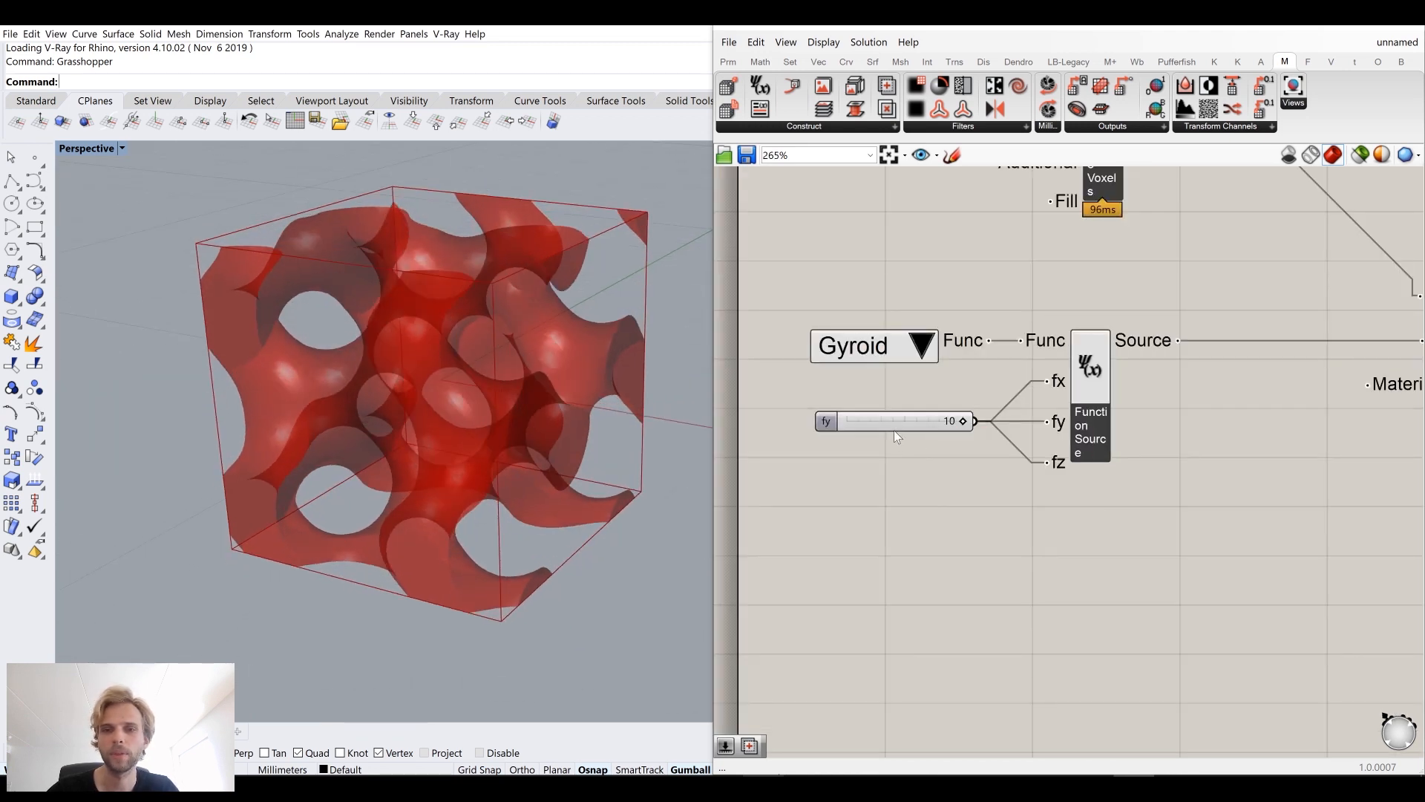
pyautogui.rightClick(899, 420)
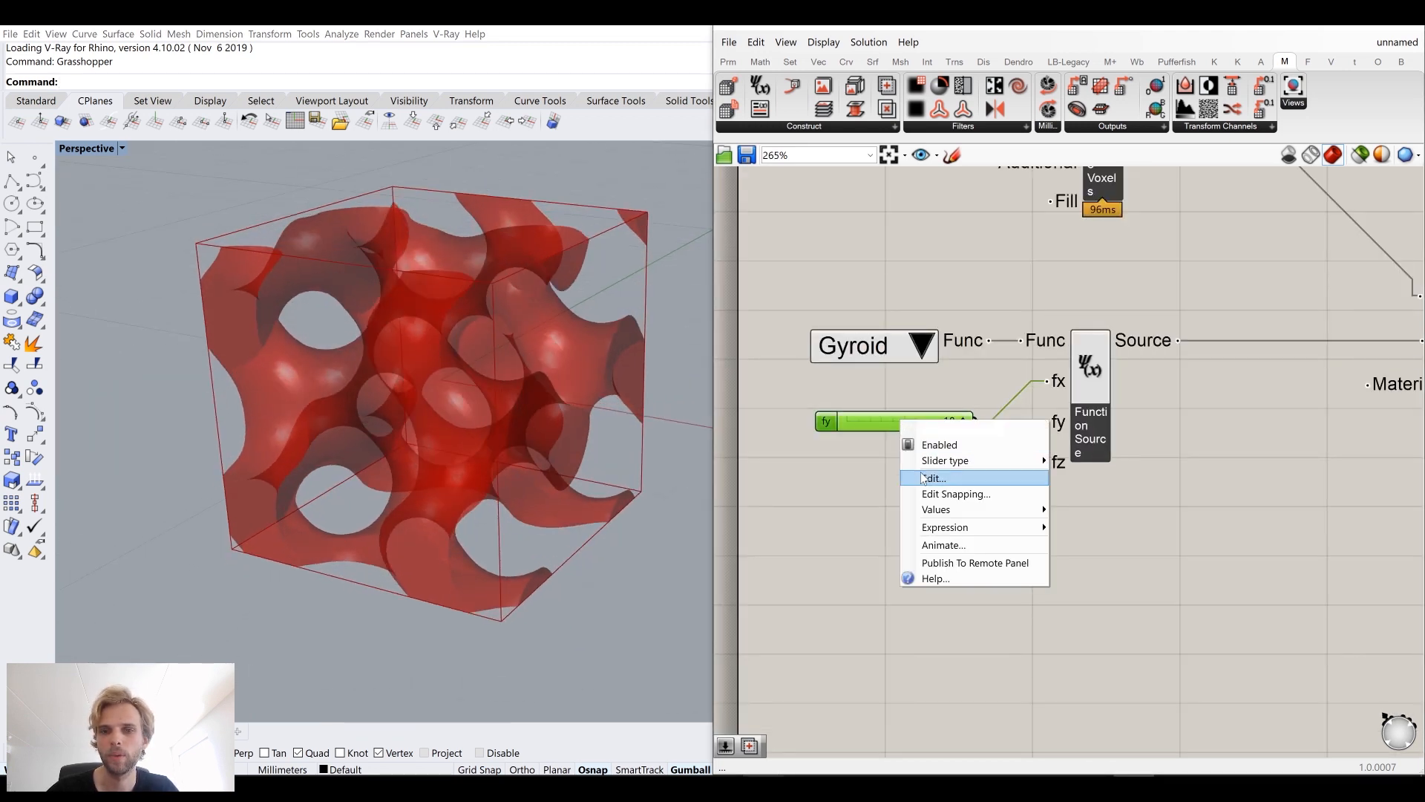
pyautogui.click(961, 478)
pyautogui.doubleClick(943, 515)
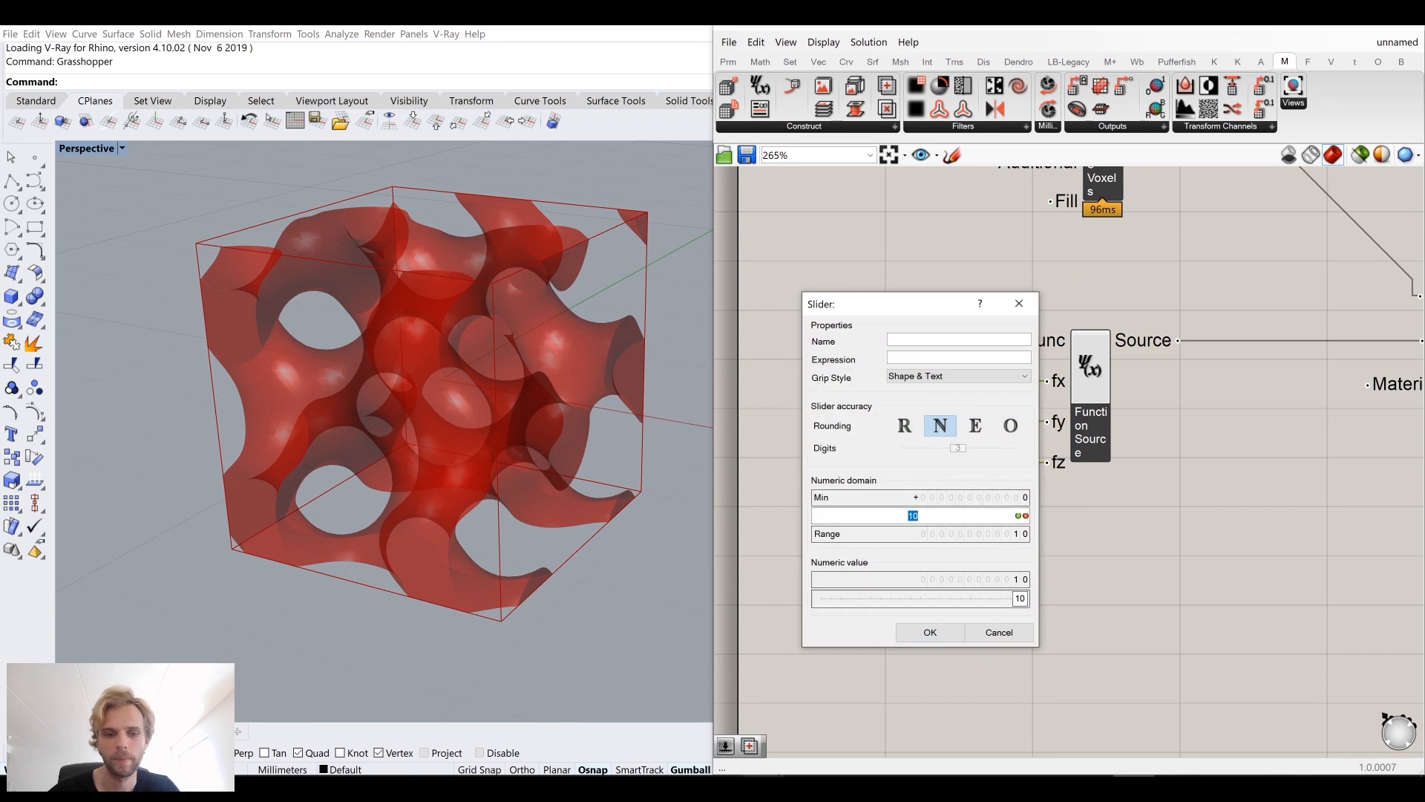
pyautogui.click(1017, 515)
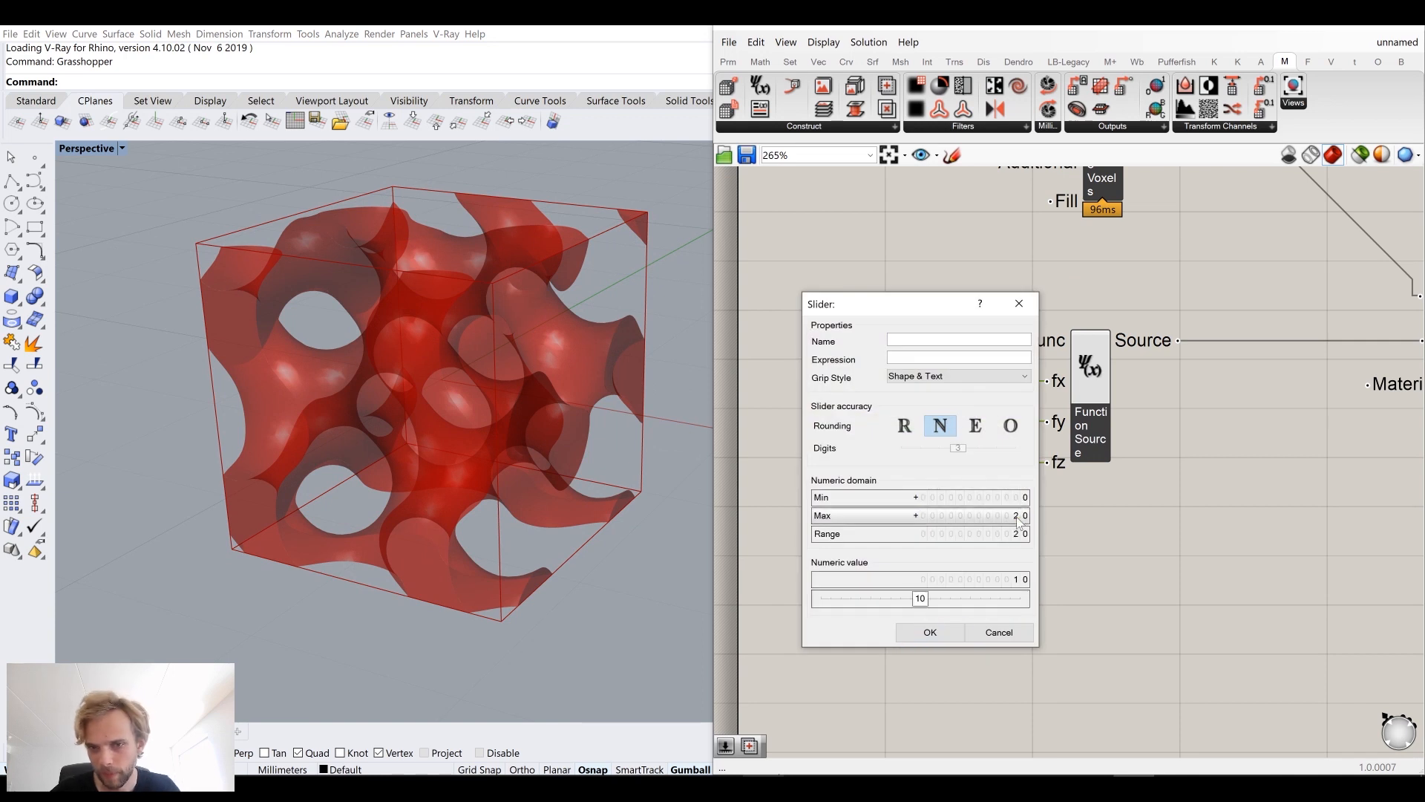
pyautogui.click(933, 635)
# Step: Drag the frequency slider to its maximum of 20
pyautogui.moveTo(910, 420); pyautogui.dragTo(996, 435)
pyautogui.moveTo(562, 394)
pyautogui.mouseDown(button='right')
pyautogui.moveTo(520, 401)
pyautogui.moveTo(555, 409)
pyautogui.mouseUp(button='right')
pyautogui.scroll(-2, 942, 384)
pyautogui.scroll(-4, 942, 385)
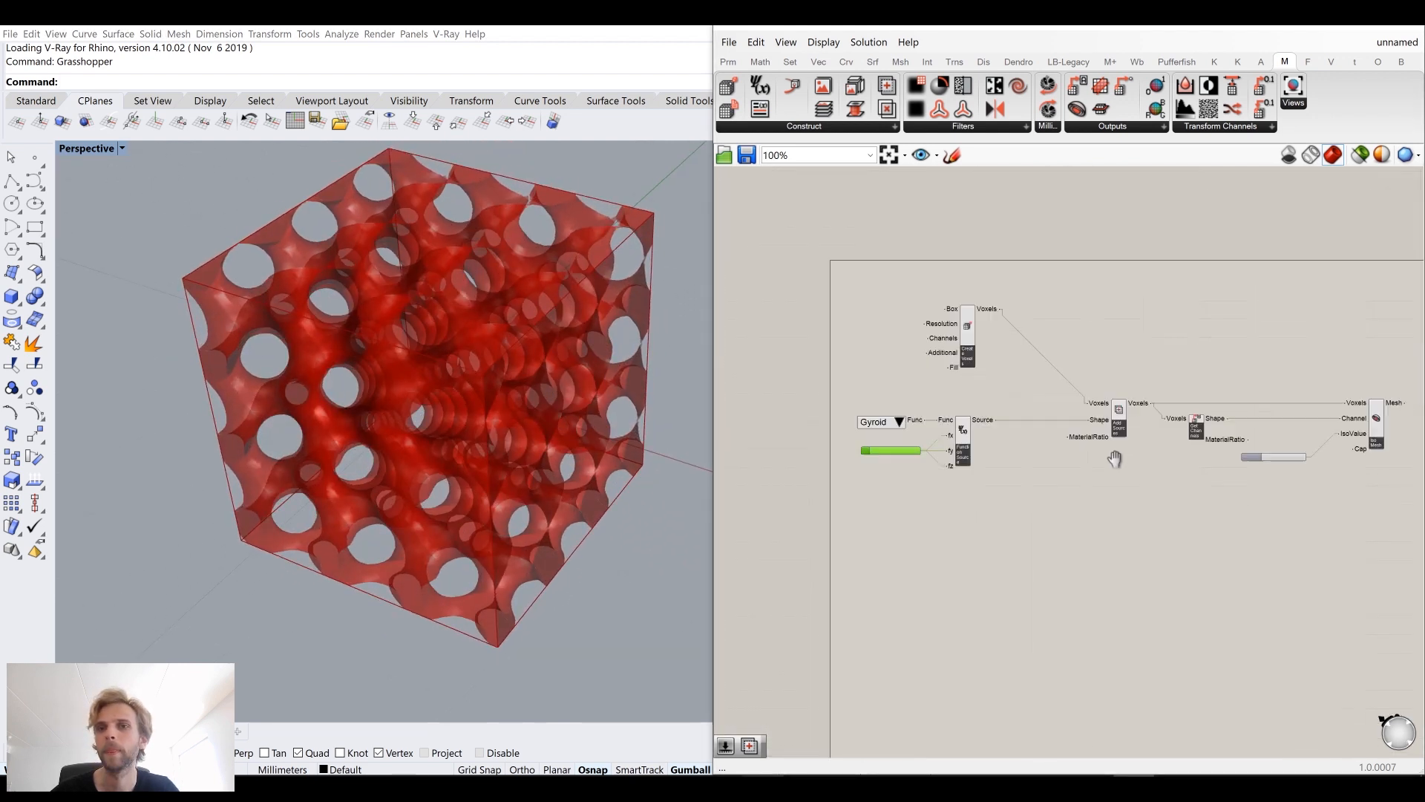
# Step: Toggle mesh edges in the preview and zoom into the gyroid mesh to inspect it, then hide the edges again
pyautogui.click(823, 42)
pyautogui.click(886, 276)
pyautogui.scroll(8, 512, 404)
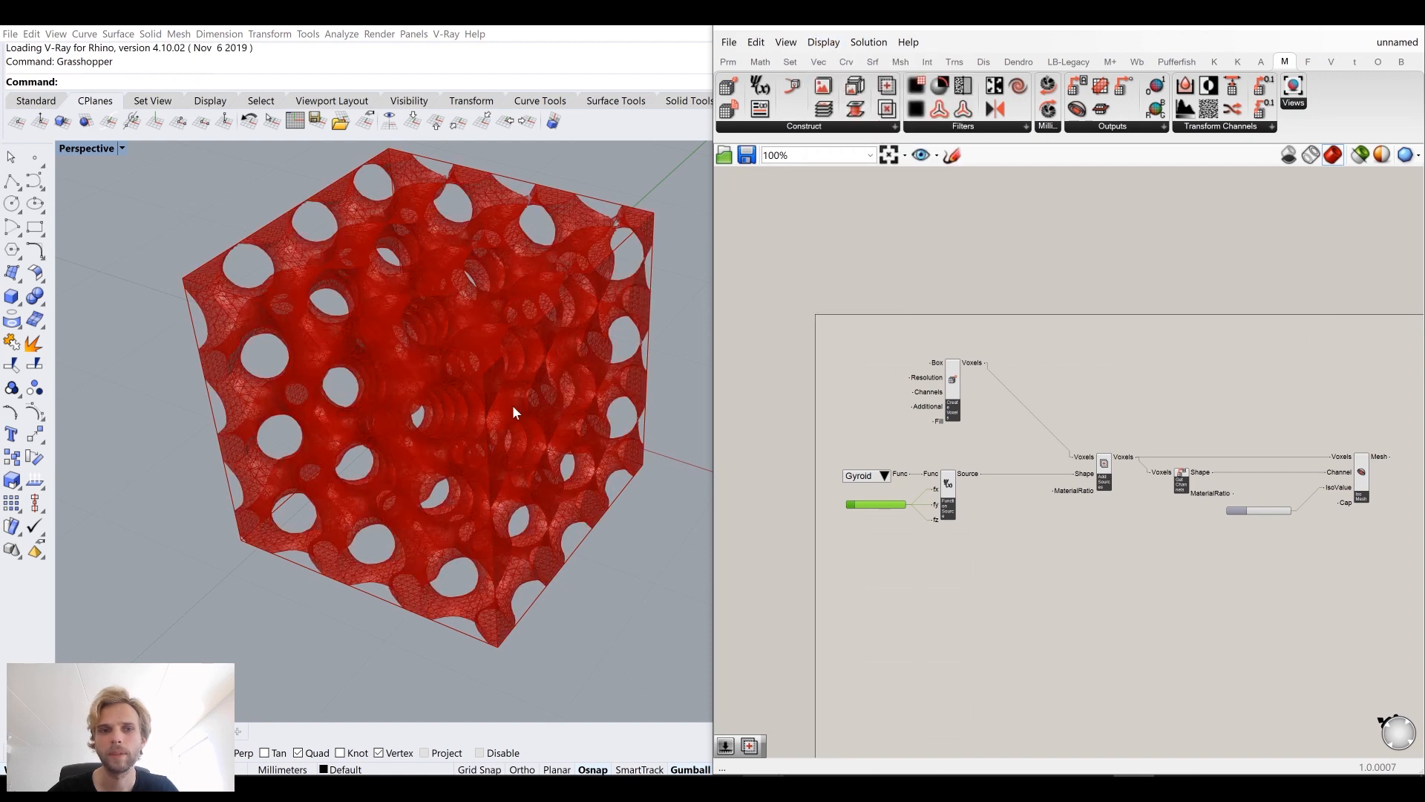
pyautogui.scroll(5, 434, 368)
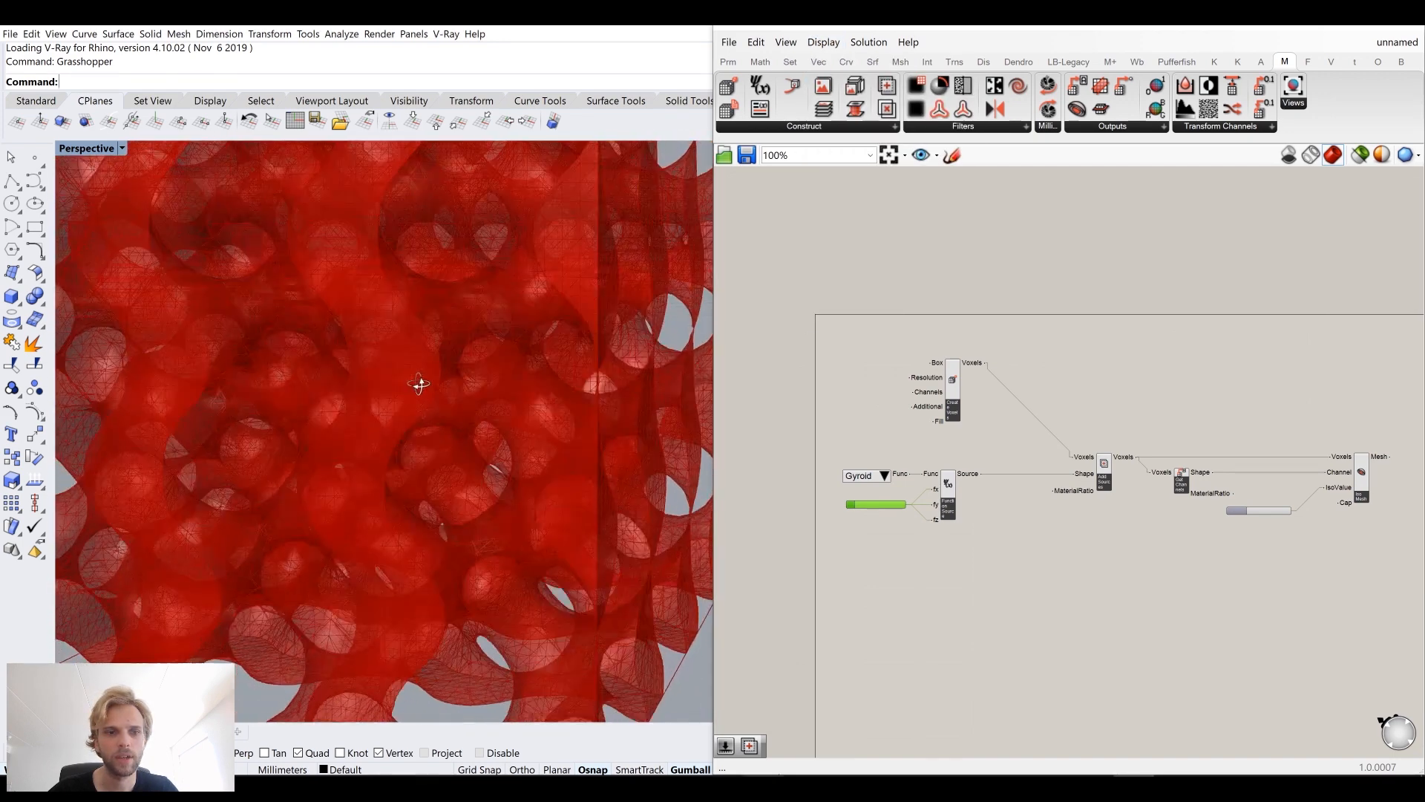
pyautogui.click(824, 43)
pyautogui.click(858, 278)
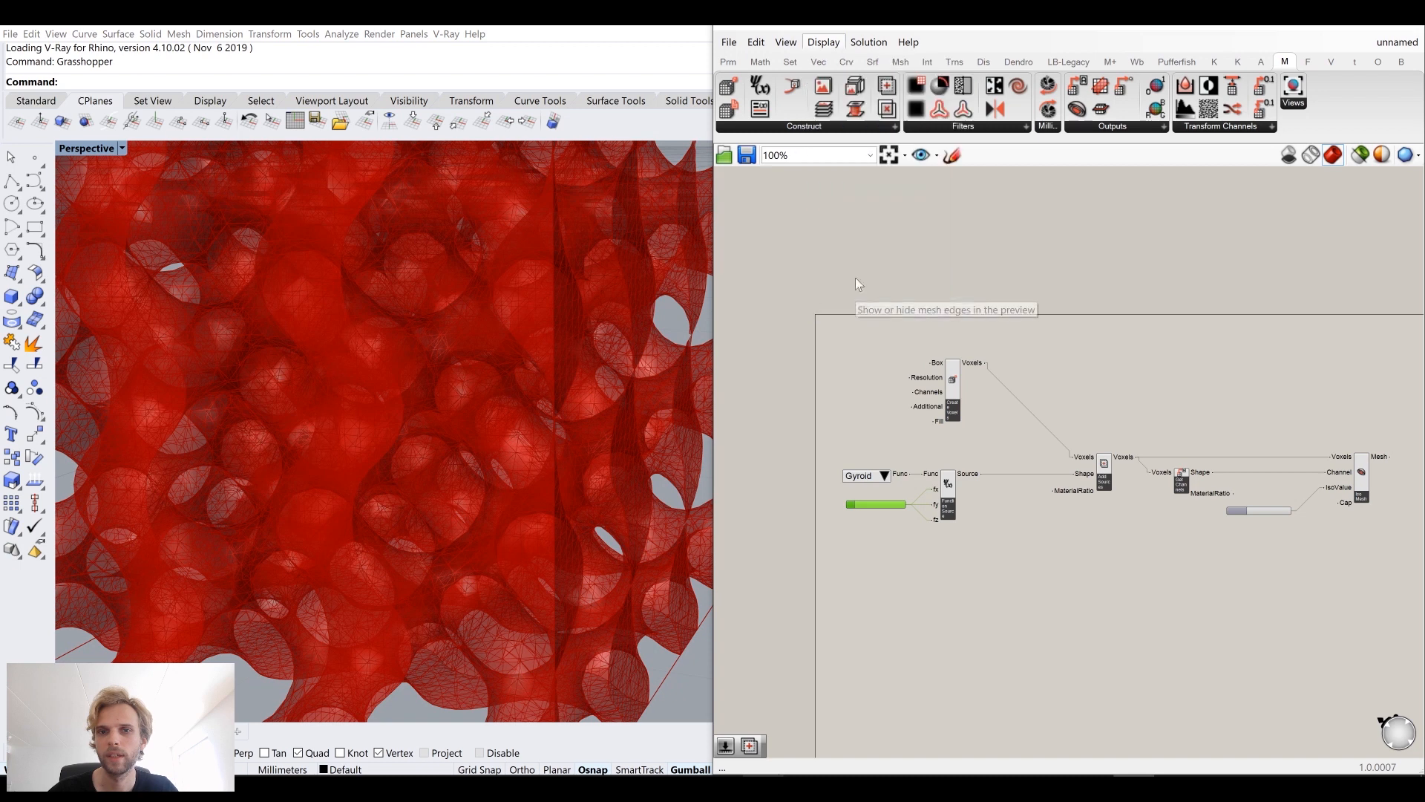
# Step: Select the Iso Mesh component to highlight its preview and review the gyroid source components
pyautogui.scroll(-12, 517, 341)
pyautogui.moveTo(1220, 372); pyautogui.dragTo(1128, 403, button='right')
pyautogui.scroll(6, 1218, 447)
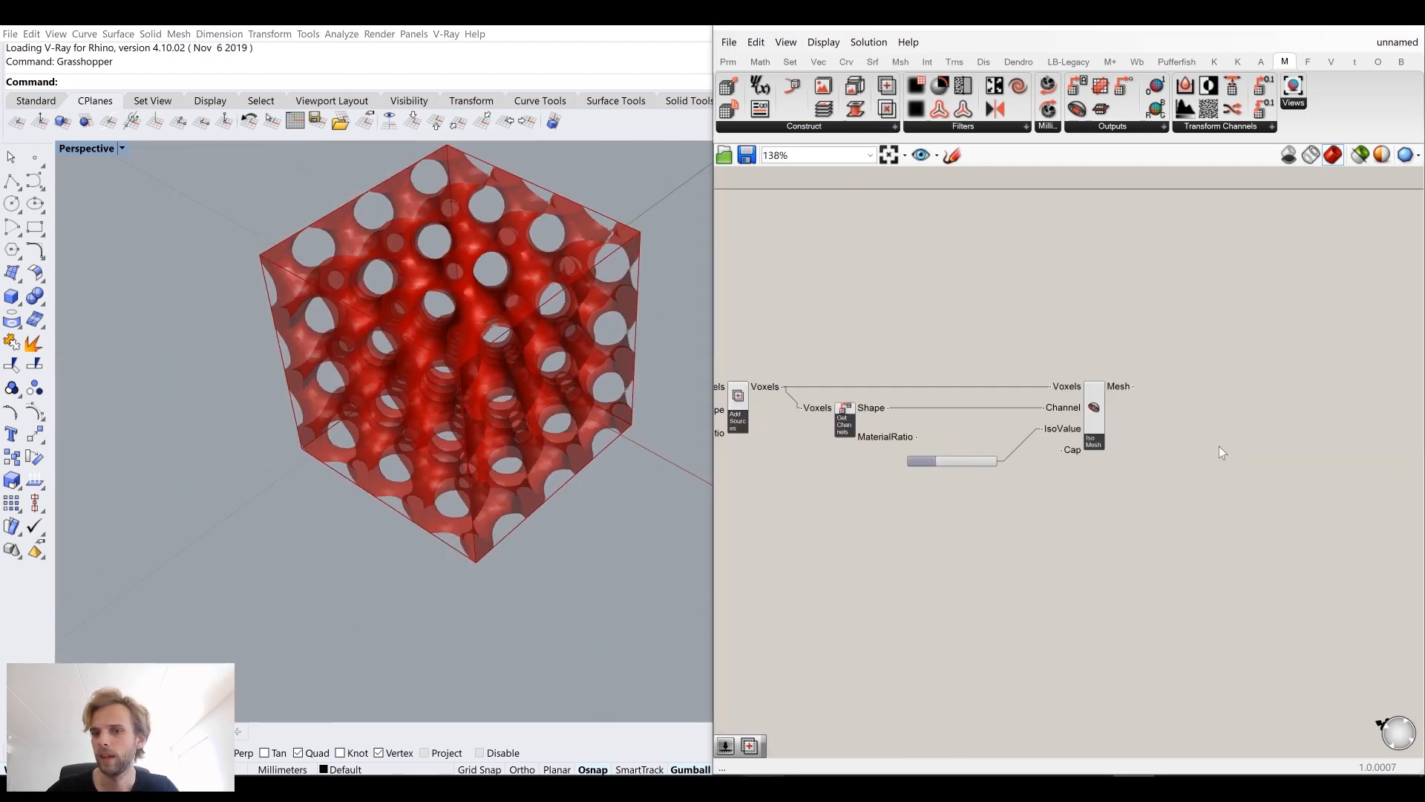
pyautogui.click(1078, 413)
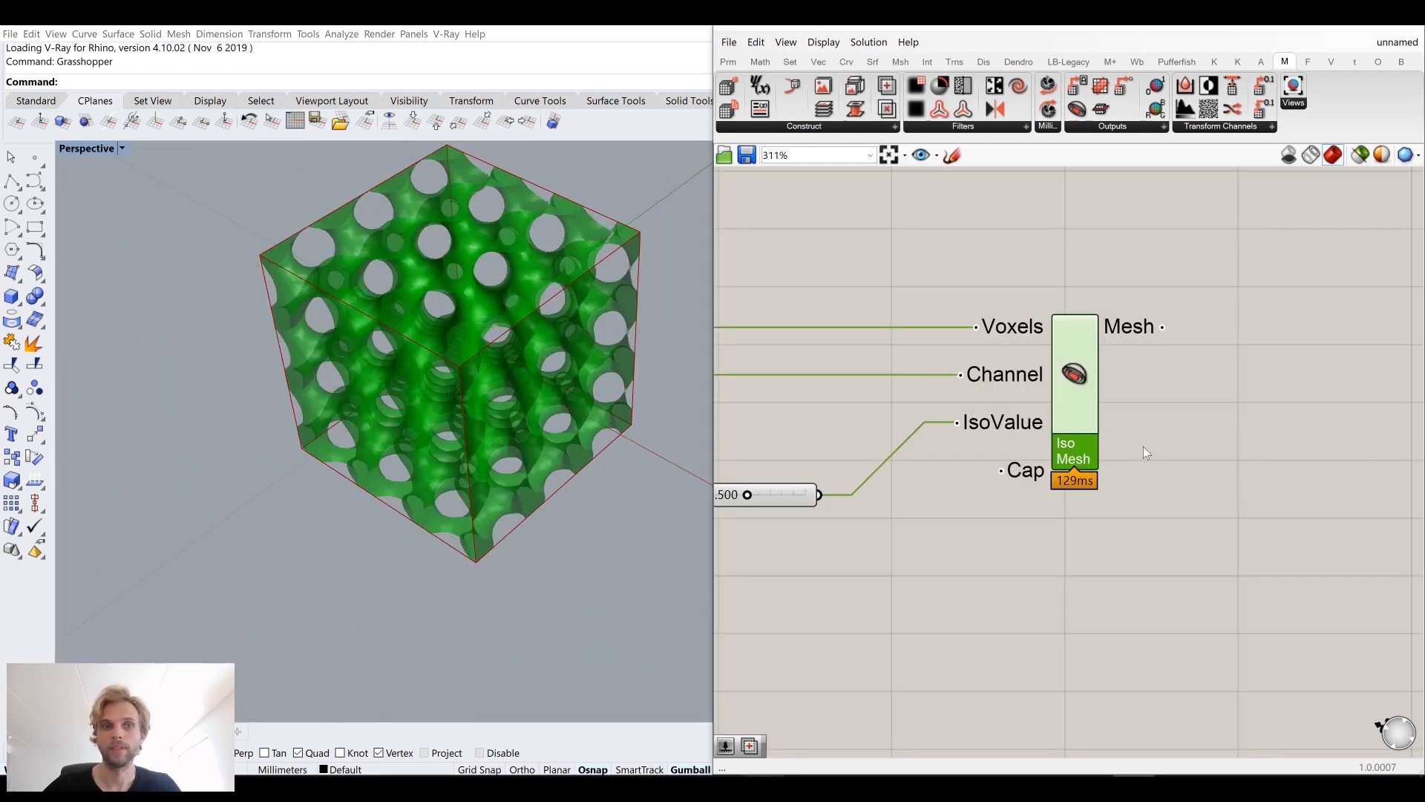
pyautogui.scroll(-4, 1099, 446)
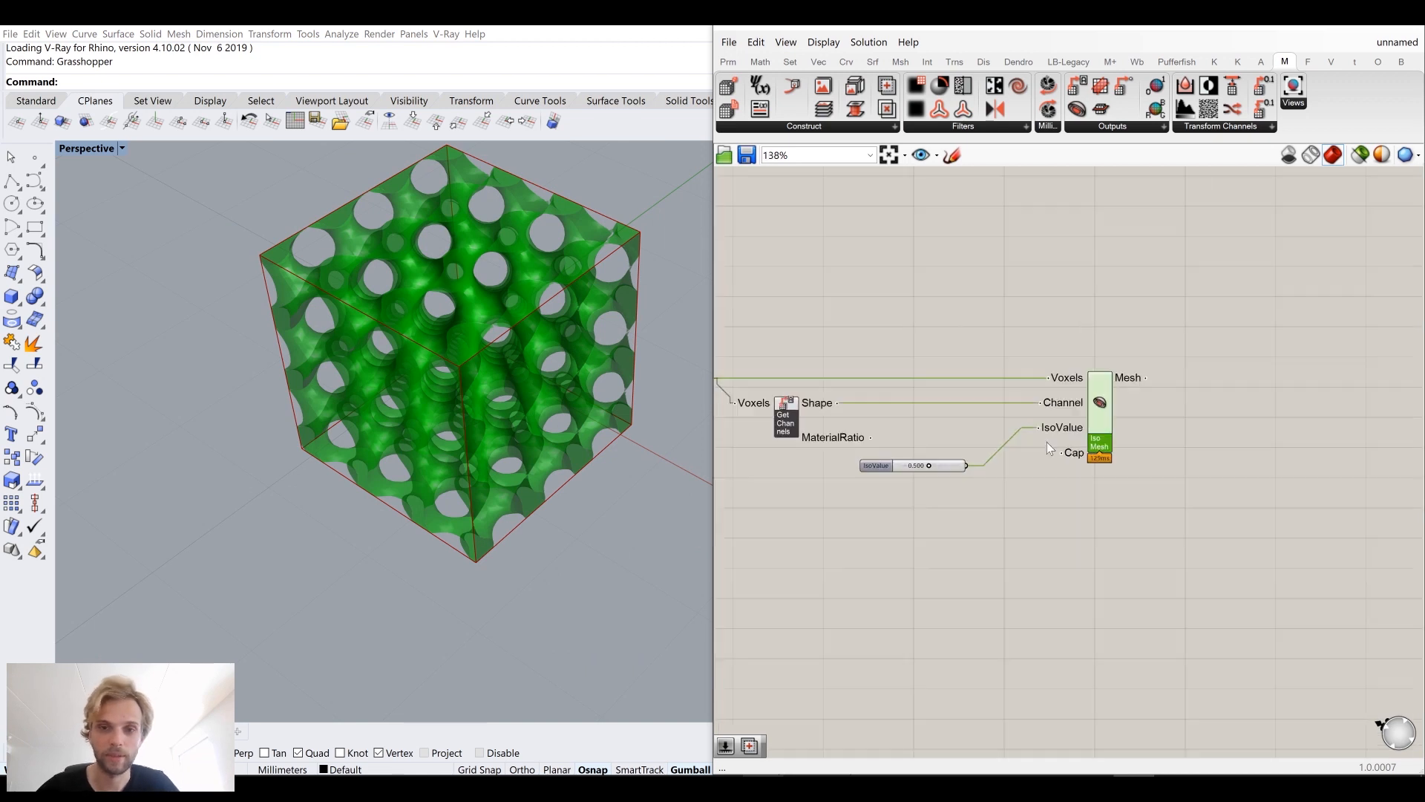
pyautogui.scroll(1, 950, 457)
pyautogui.moveTo(905, 408); pyautogui.dragTo(1160, 388, button='right')
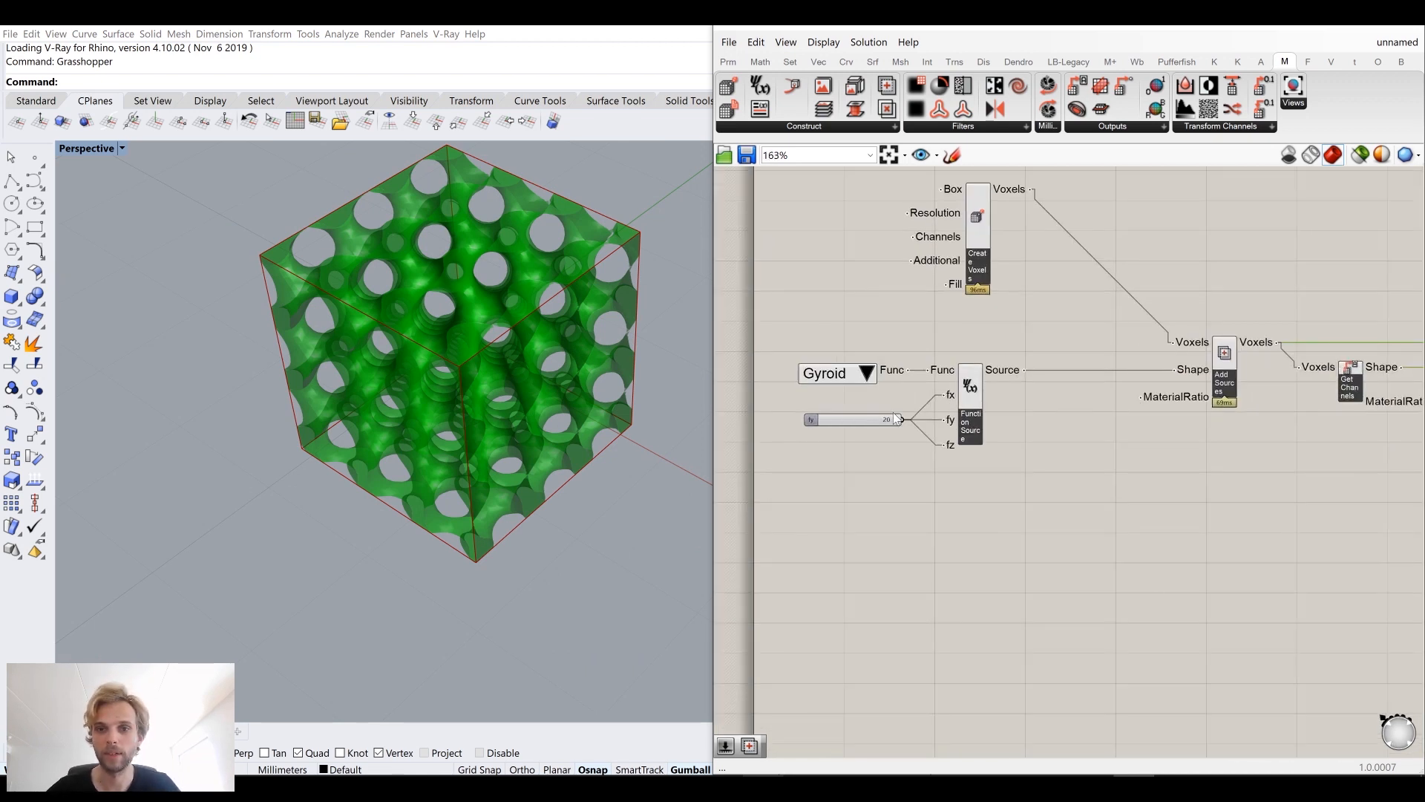
pyautogui.click(866, 373)
pyautogui.click(837, 441)
pyautogui.moveTo(350, 279); pyautogui.dragTo(458, 346, button='right')
pyautogui.scroll(-3, 883, 414)
pyautogui.scroll(2, 931, 420)
pyautogui.moveTo(976, 484); pyautogui.dragTo(776, 365)
pyautogui.moveTo(931, 399); pyautogui.dragTo(945, 400)
pyautogui.click(1085, 481)
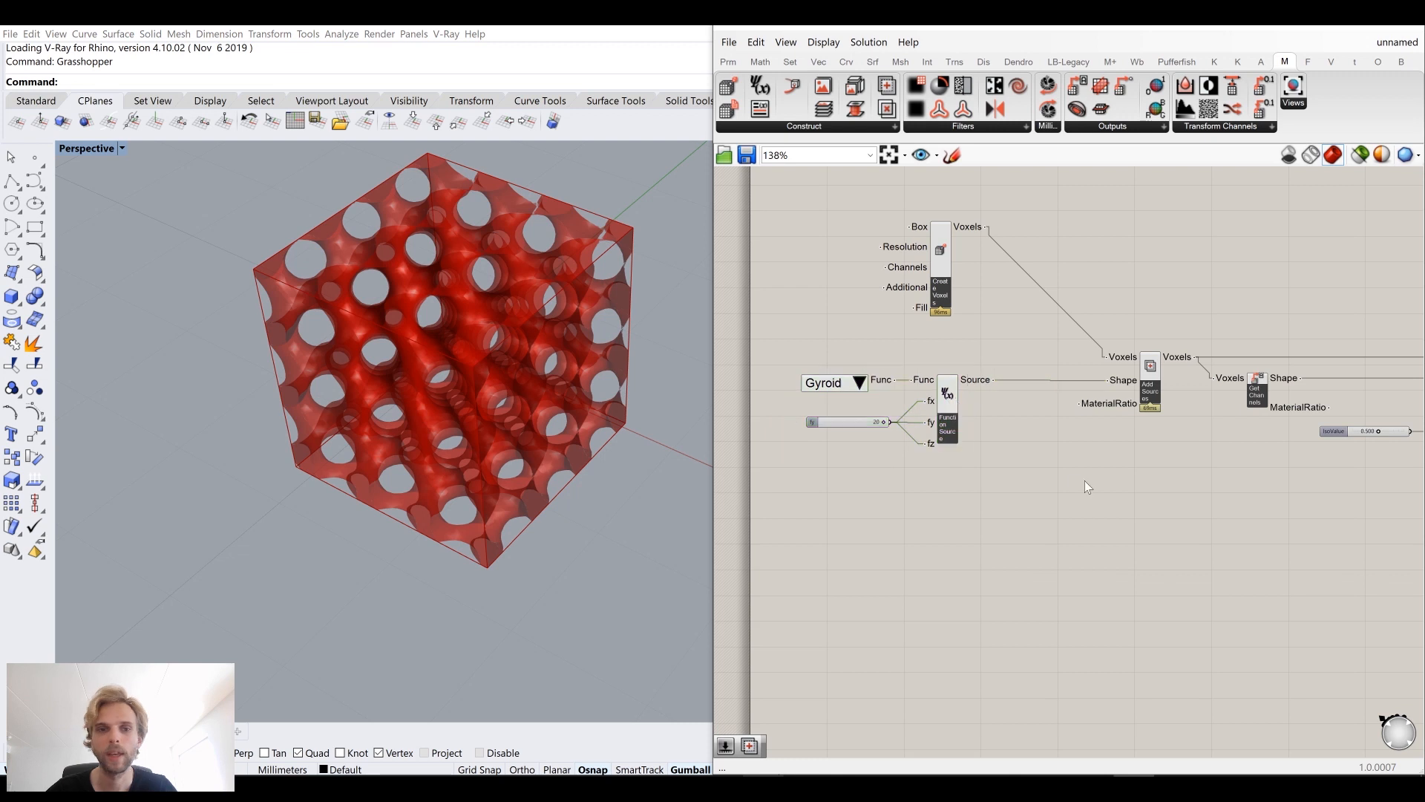
# Step: Disconnect the Function Source output from the Add Sources component's Shape input
pyautogui.moveTo(1131, 435); pyautogui.dragTo(1160, 398, button='right')
pyautogui.moveTo(1144, 347); pyautogui.dragTo(1037, 332, button='right')
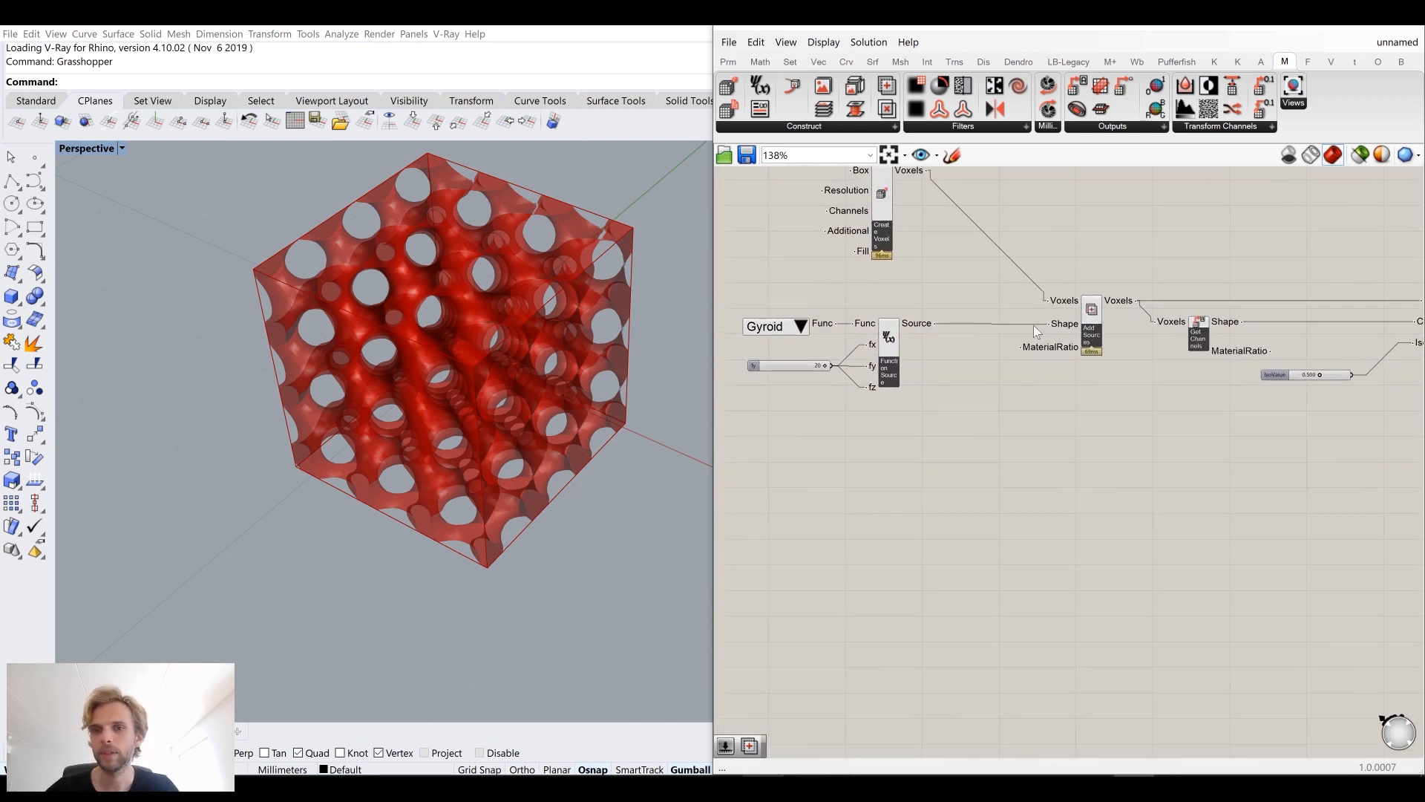
pyautogui.scroll(2, 1036, 332)
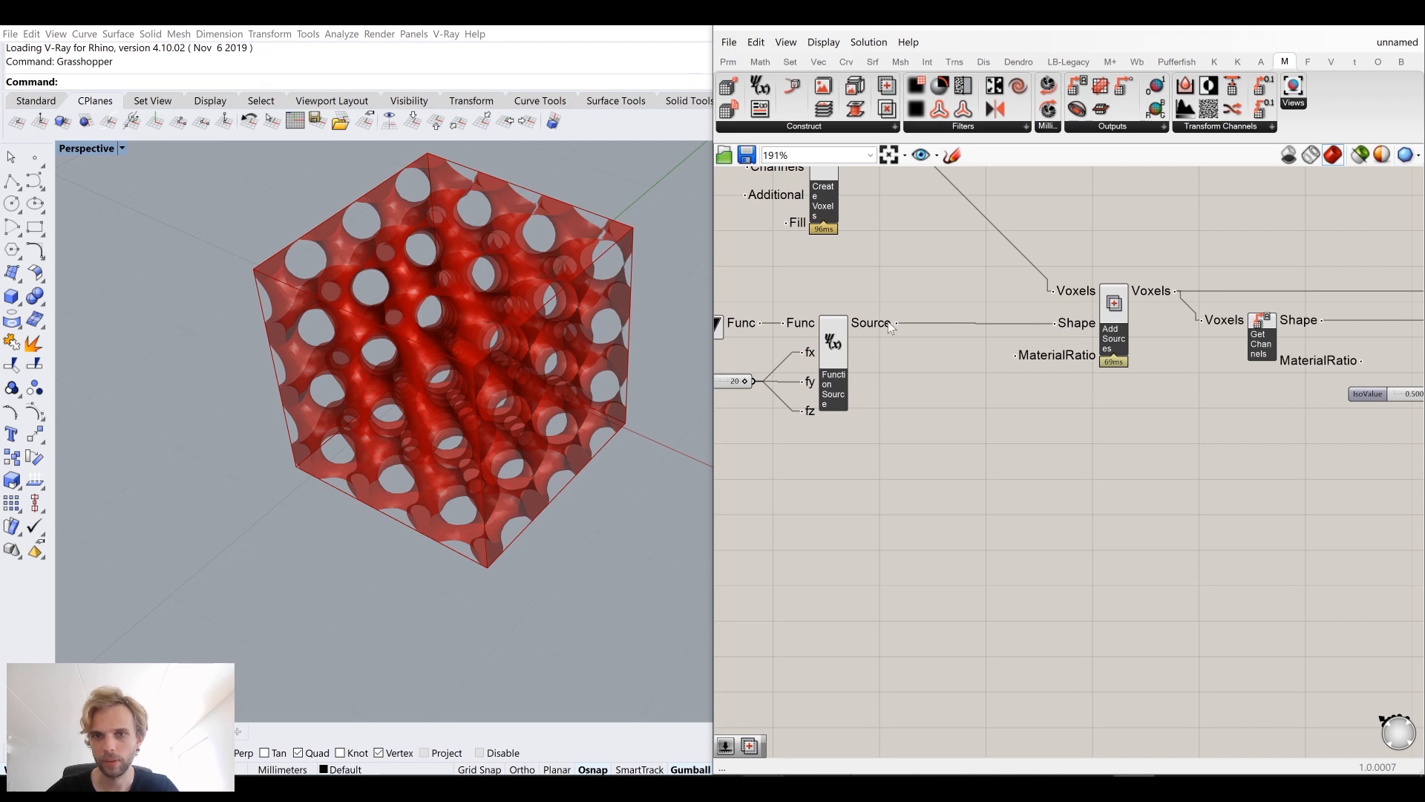
pyautogui.keyDown('ctrl'); pyautogui.moveTo(1054, 324); pyautogui.dragTo(897, 323); pyautogui.keyUp('ctrl')
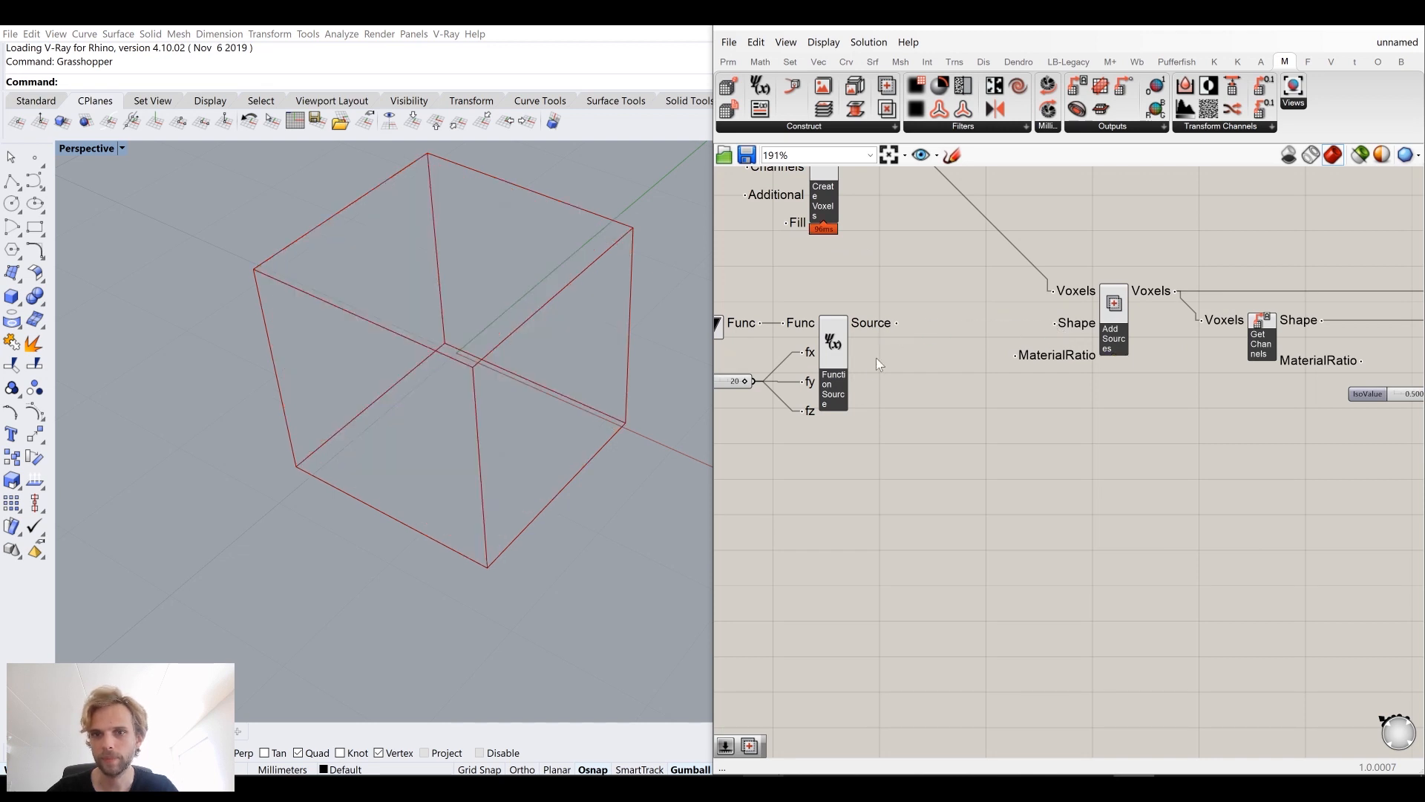
# Step: Group the Gyroid value list, frequency slider and Function Source component together
pyautogui.moveTo(894, 419); pyautogui.dragTo(1038, 387, button='right')
pyautogui.moveTo(1047, 418); pyautogui.dragTo(758, 277)
pyautogui.middleClick(967, 309)
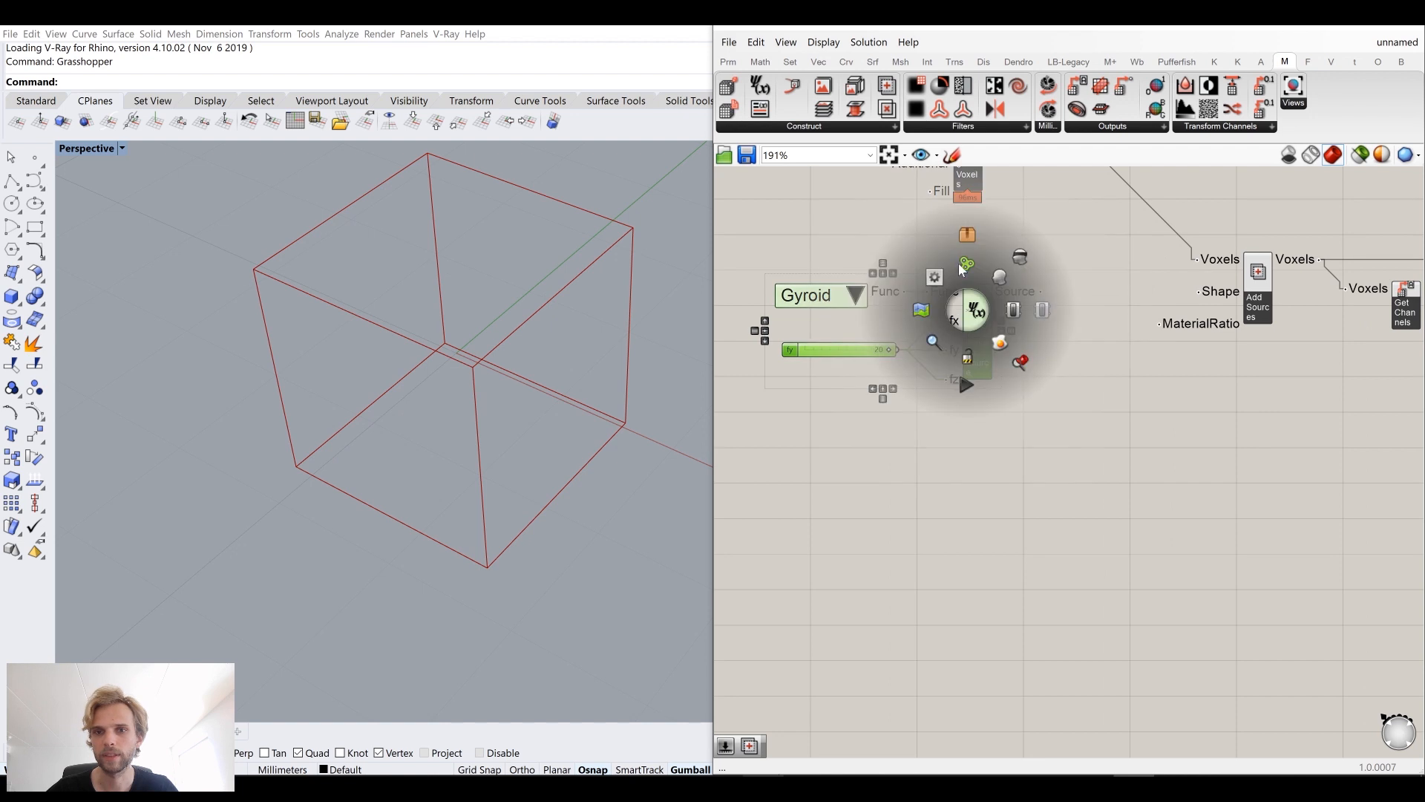
pyautogui.click(963, 265)
# Step: Name the new group "3D pattern"
pyautogui.click(871, 266)
pyautogui.moveTo(857, 319); pyautogui.dragTo(872, 408)
pyautogui.scroll(4, 897, 373)
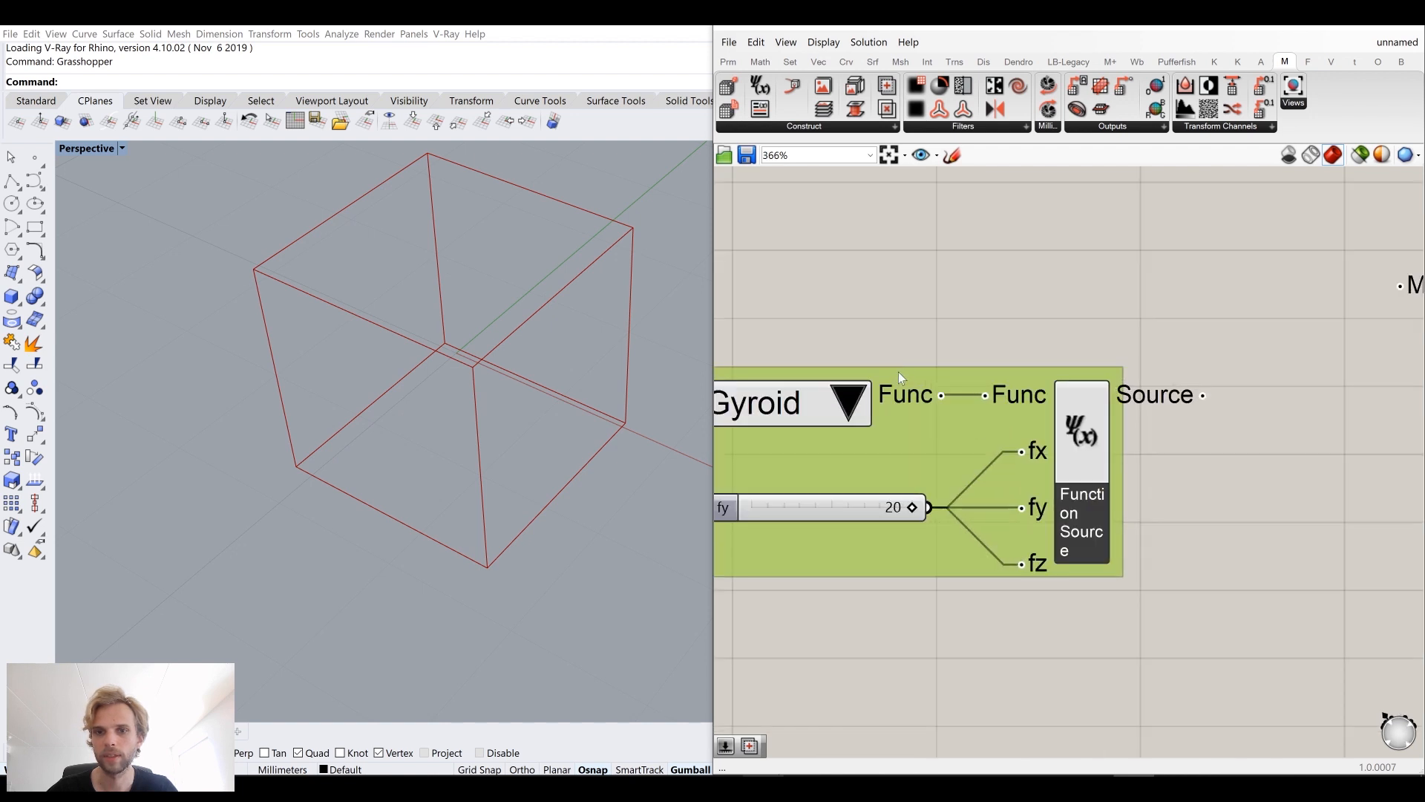
pyautogui.rightClick(900, 375)
pyautogui.write('3D pattern')
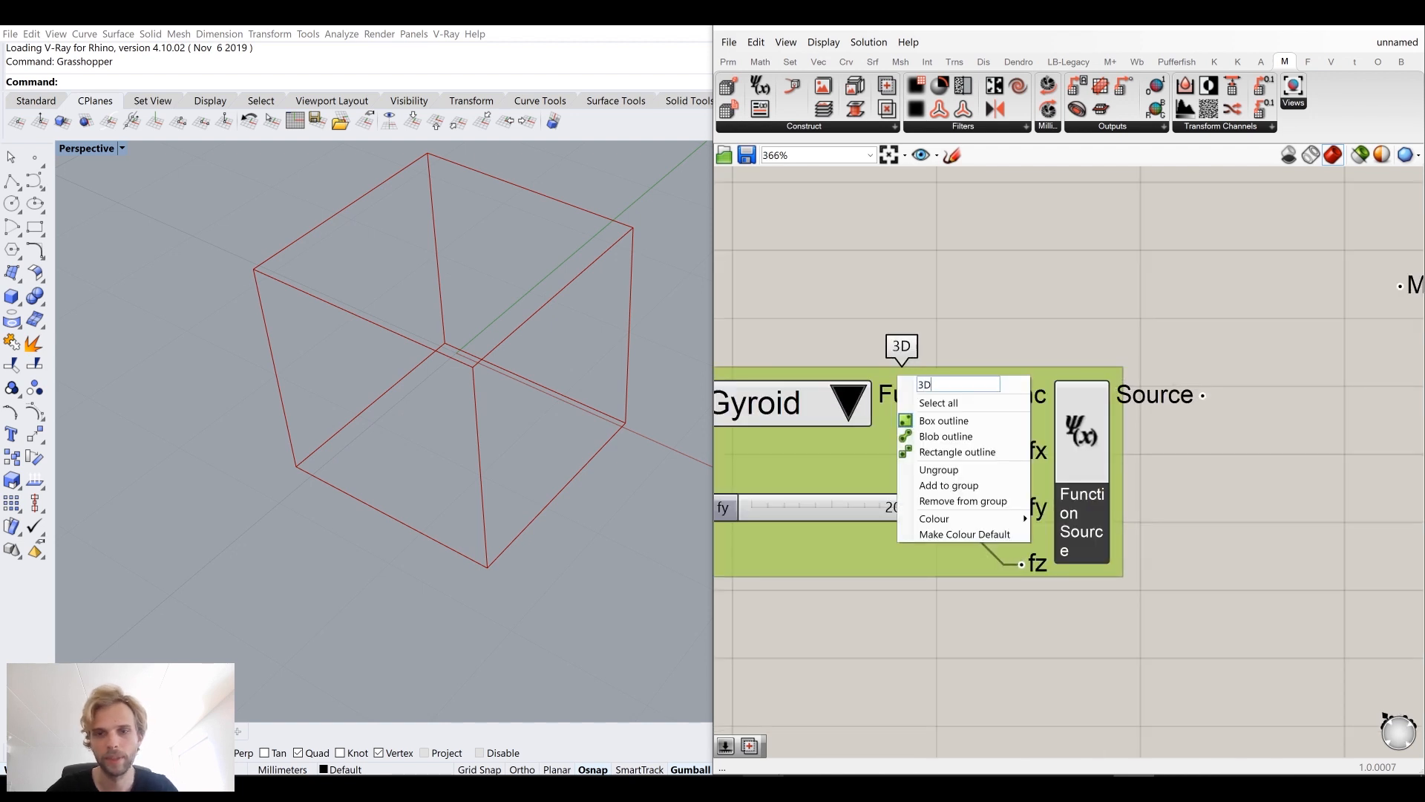
pyautogui.press('Return')
pyautogui.click(952, 386)
# Step: Save the Grasshopper definition to the Desktop as tut_2020_33
pyautogui.click(729, 42)
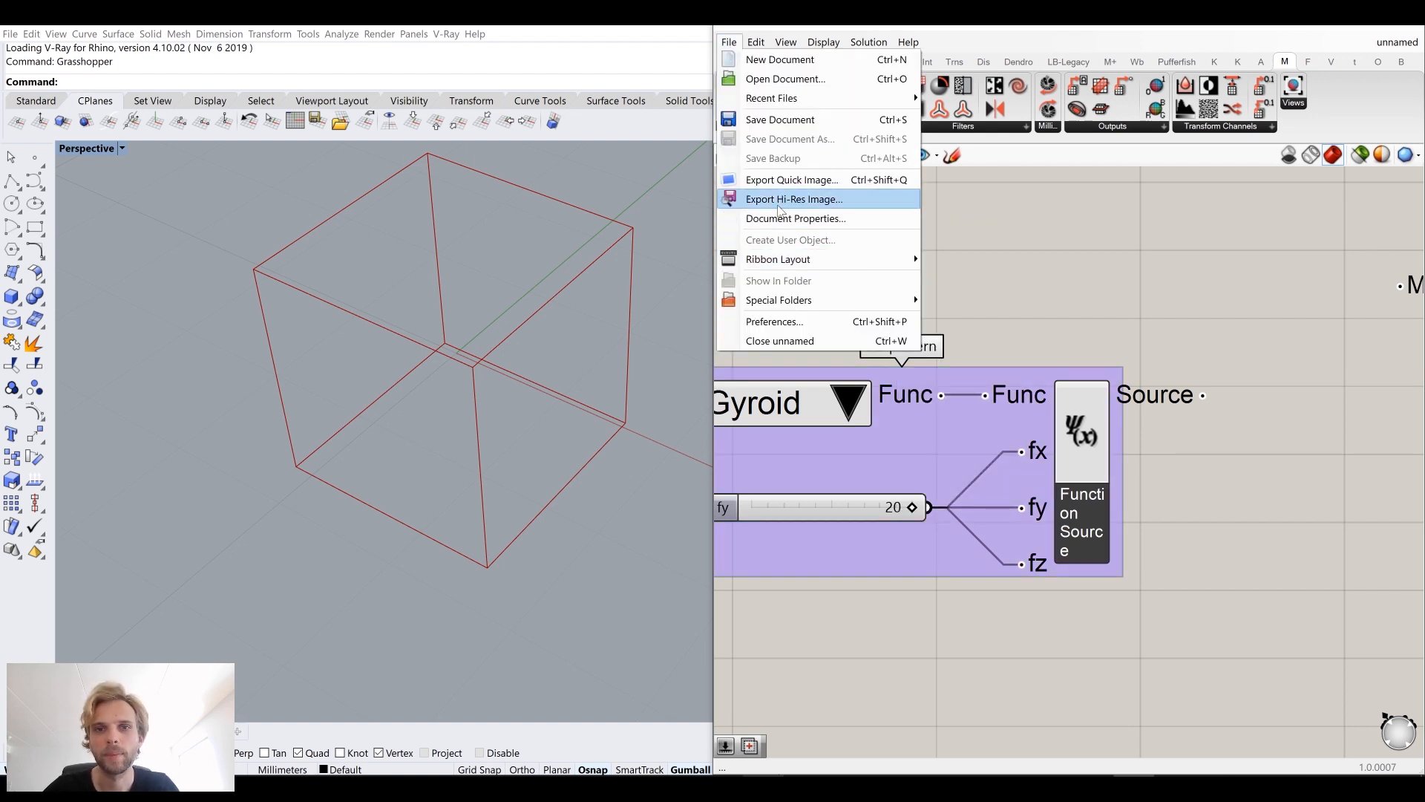
pyautogui.click(787, 120)
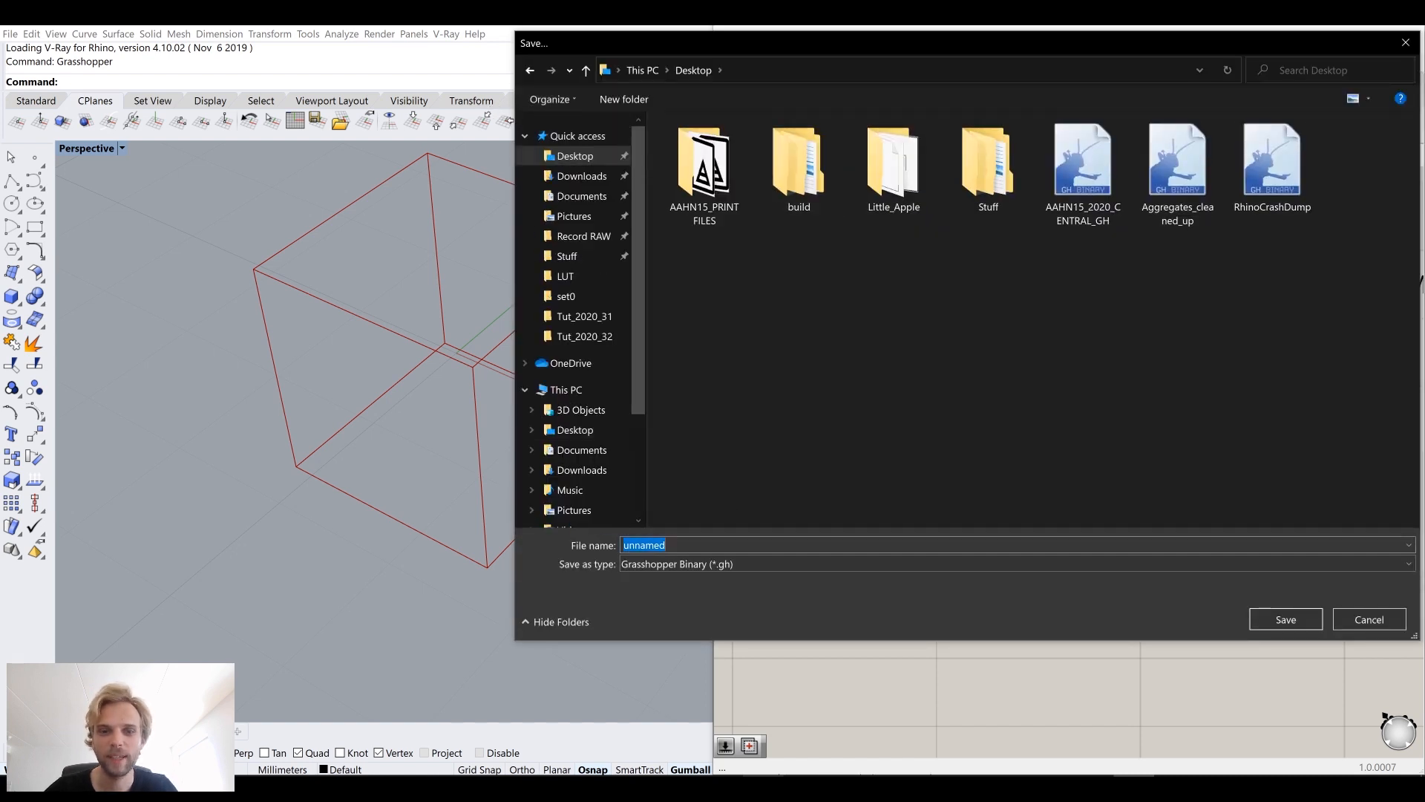
pyautogui.write('tut_2020_33')
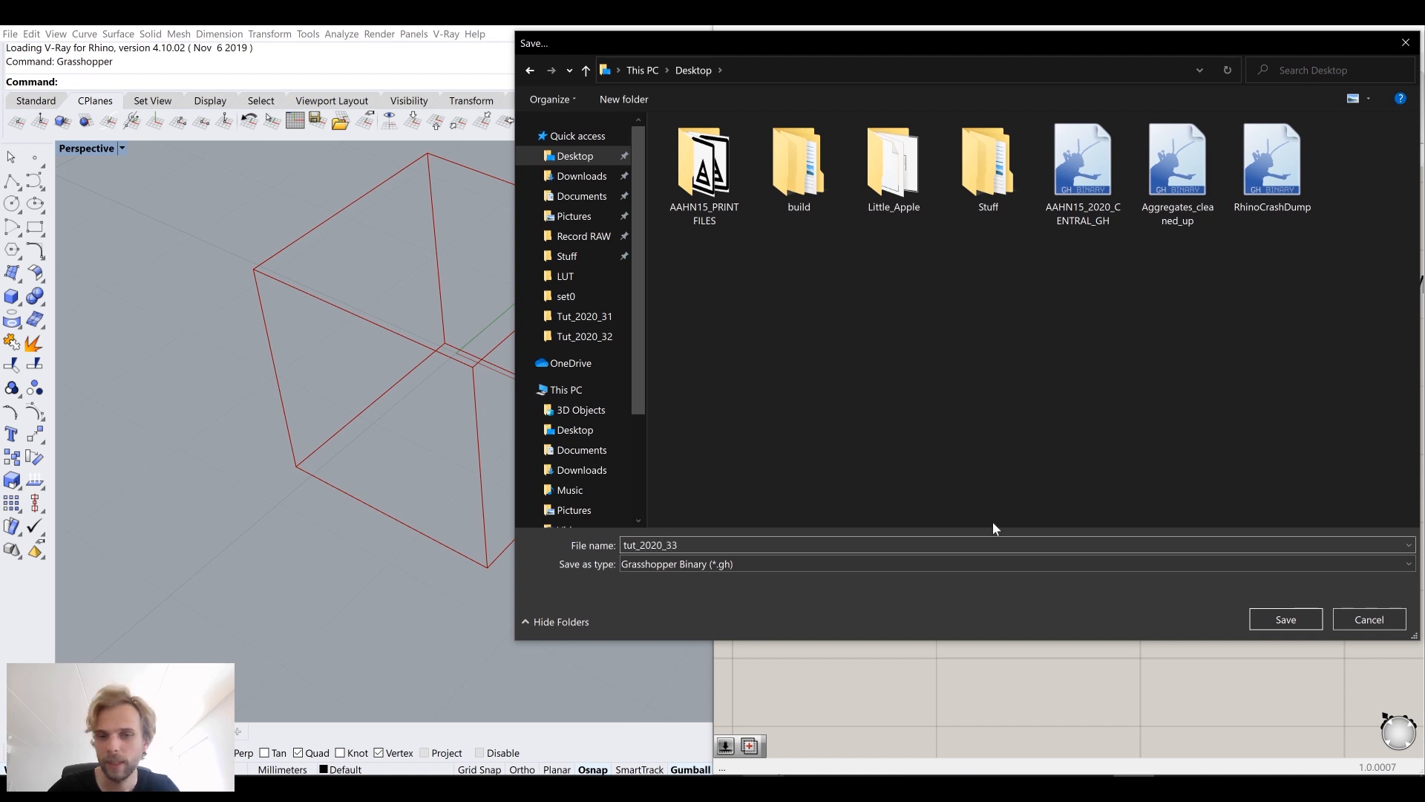
pyautogui.click(1254, 616)
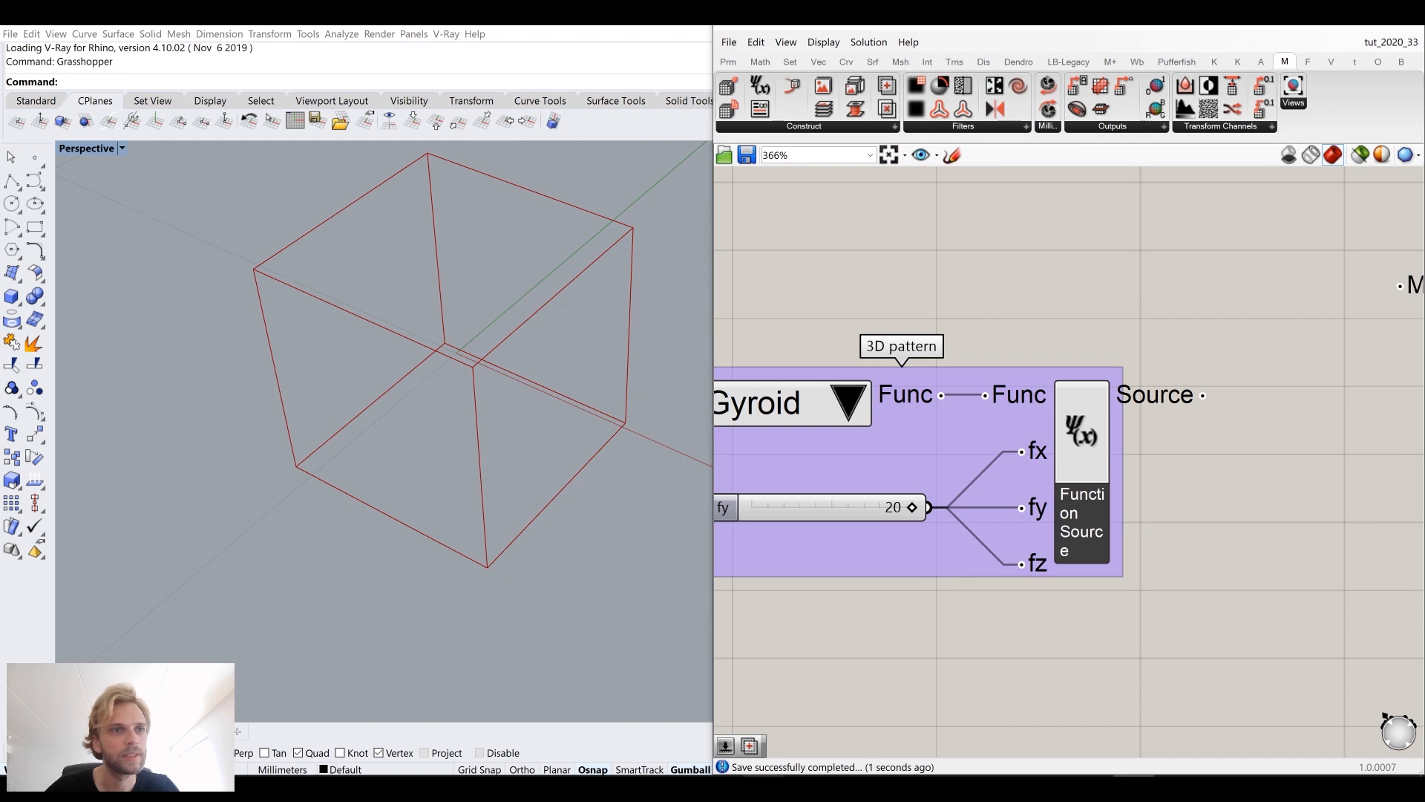
# Step: Save the Rhino model to the Desktop as tut_2020_33
pyautogui.click(11, 35)
pyautogui.click(39, 139)
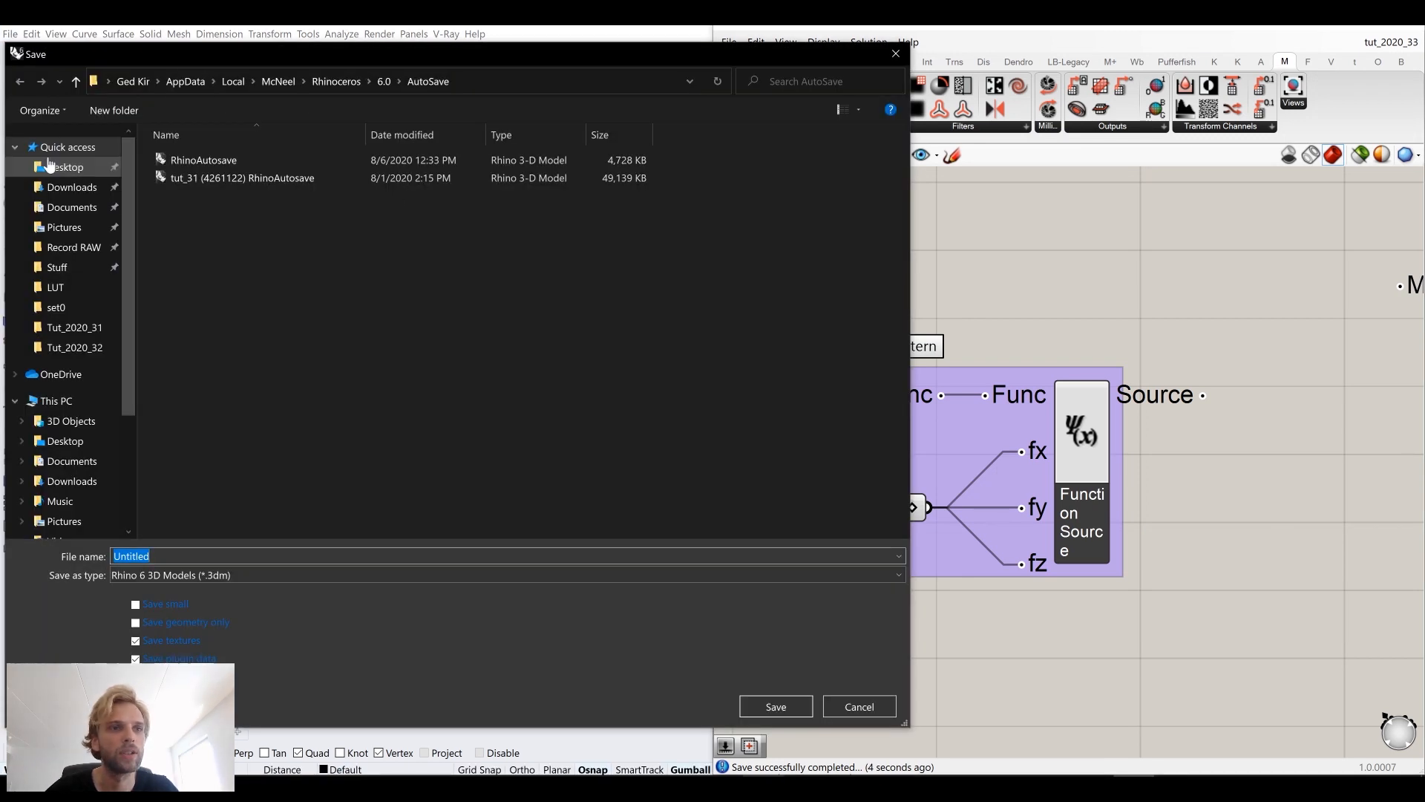
pyautogui.click(65, 167)
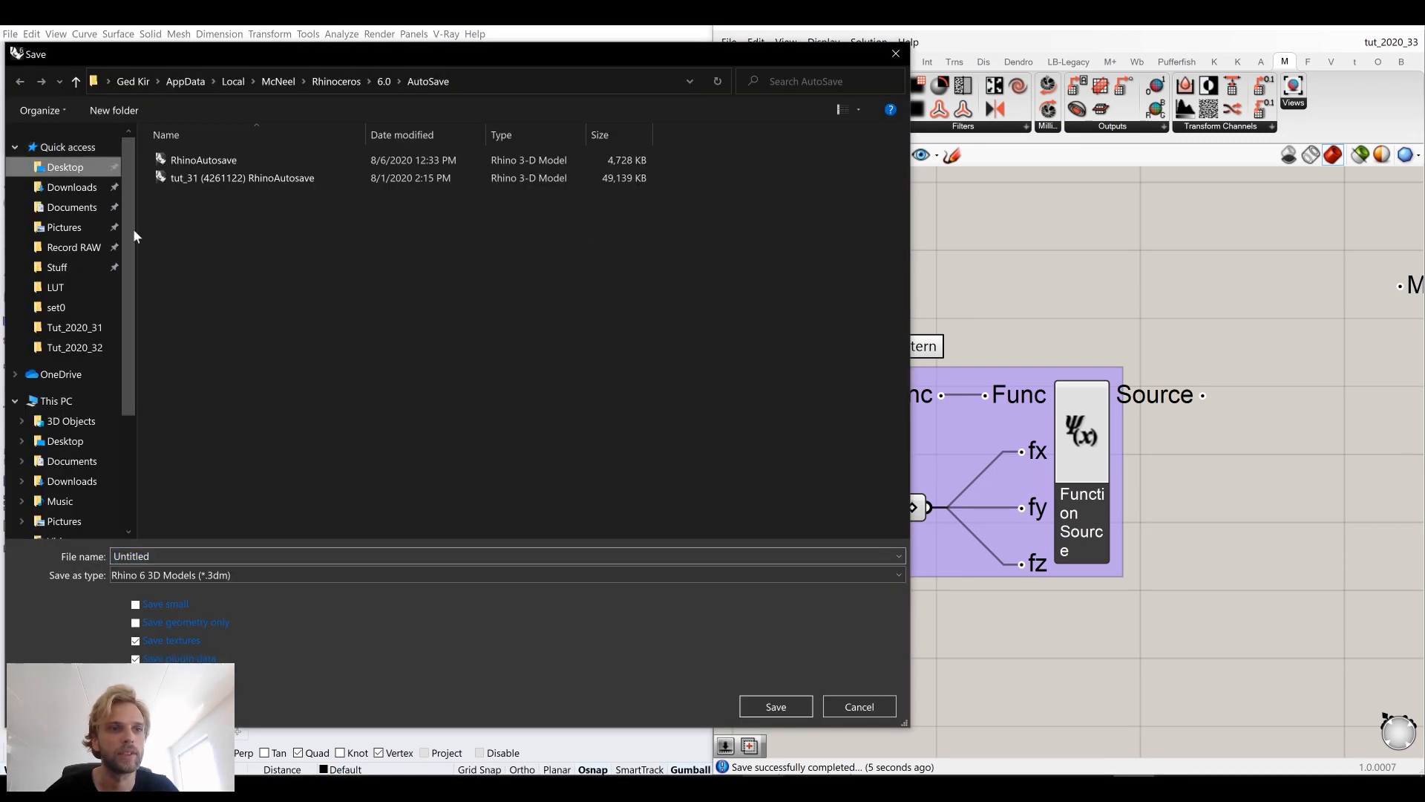
pyautogui.click(132, 556)
pyautogui.write('ut_202')
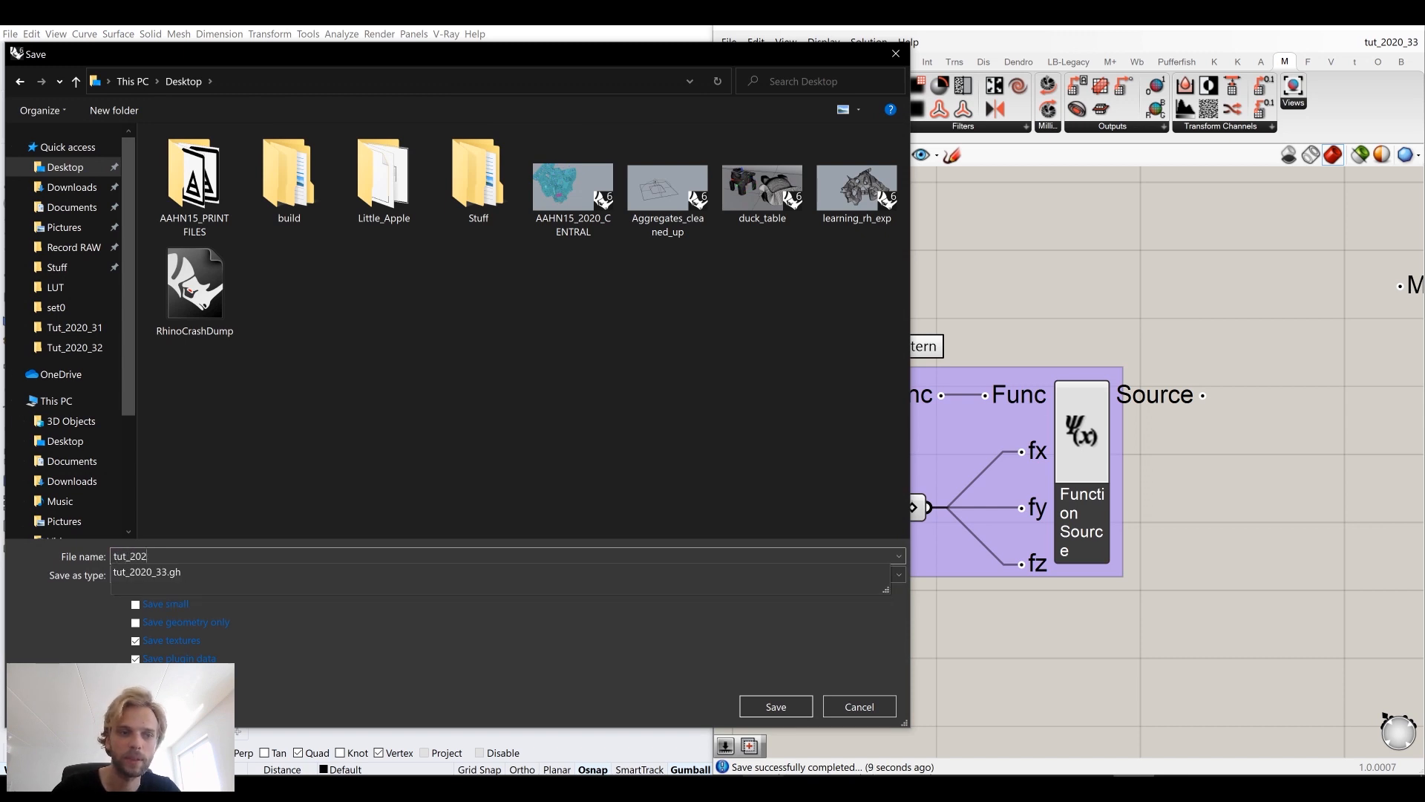
pyautogui.write('0_33')
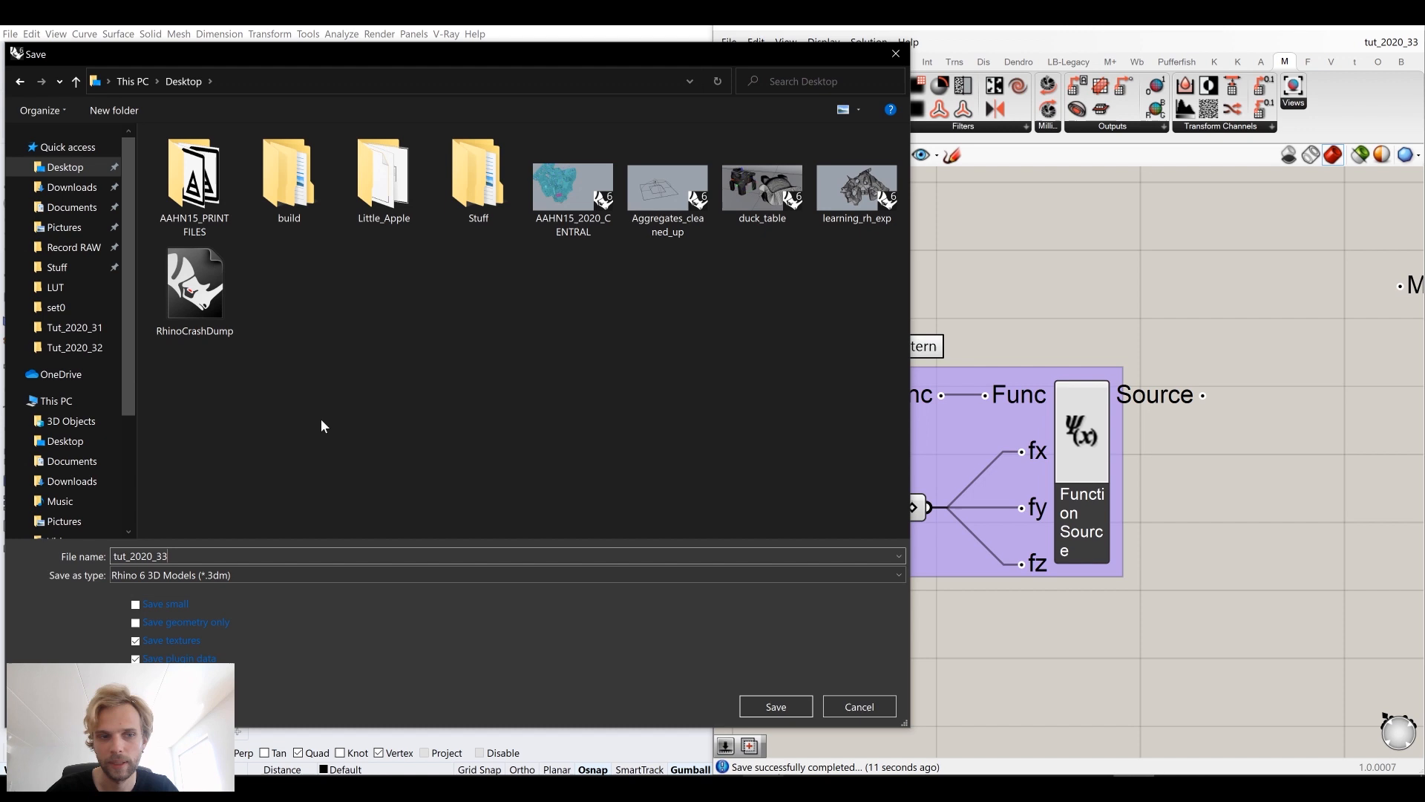
pyautogui.click(772, 701)
# Step: Move the 3D pattern group lower on the canvas to free space above it
pyautogui.scroll(-3, 995, 414)
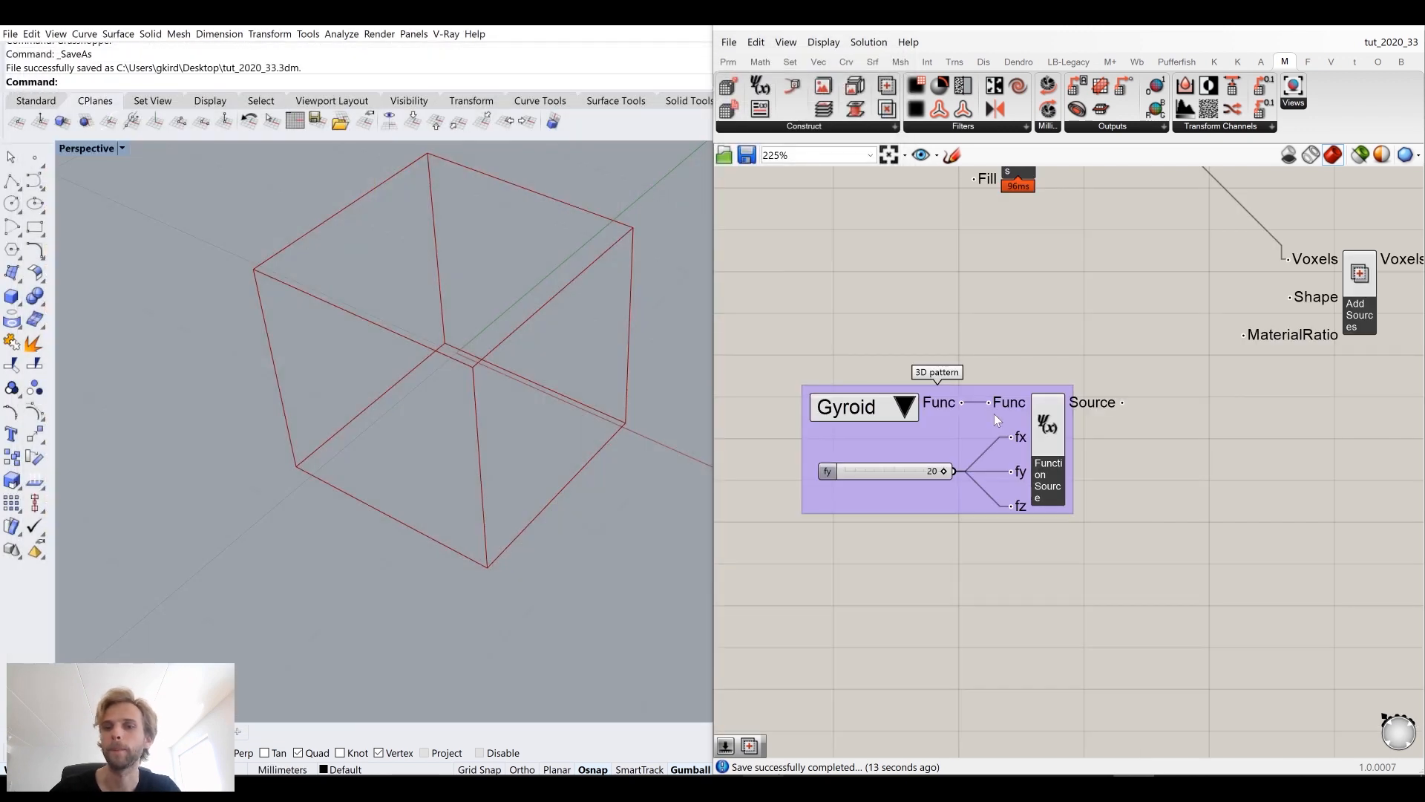
pyautogui.moveTo(907, 429)
pyautogui.mouseDown()
pyautogui.moveTo(869, 430)
pyautogui.moveTo(900, 440)
pyautogui.mouseUp()
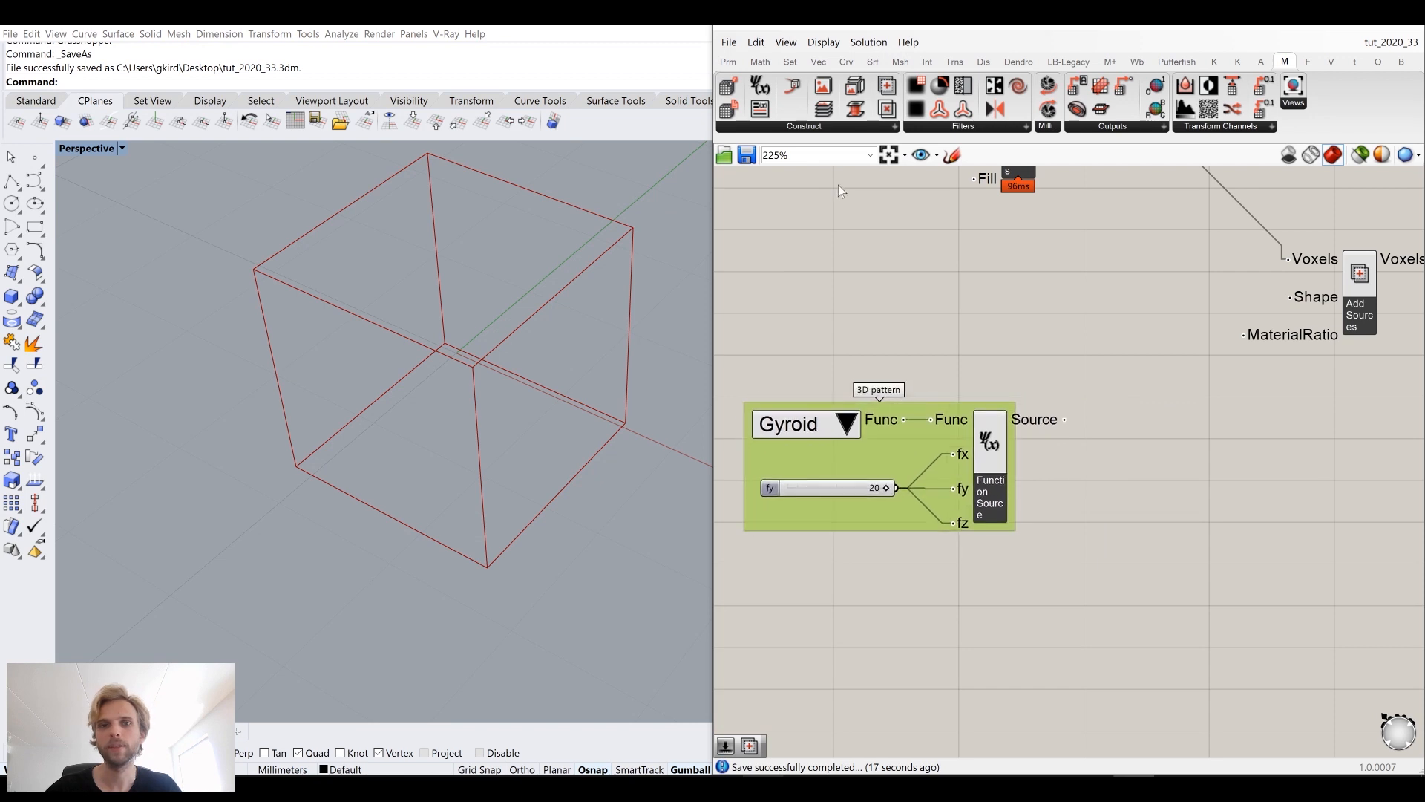
pyautogui.click(804, 126)
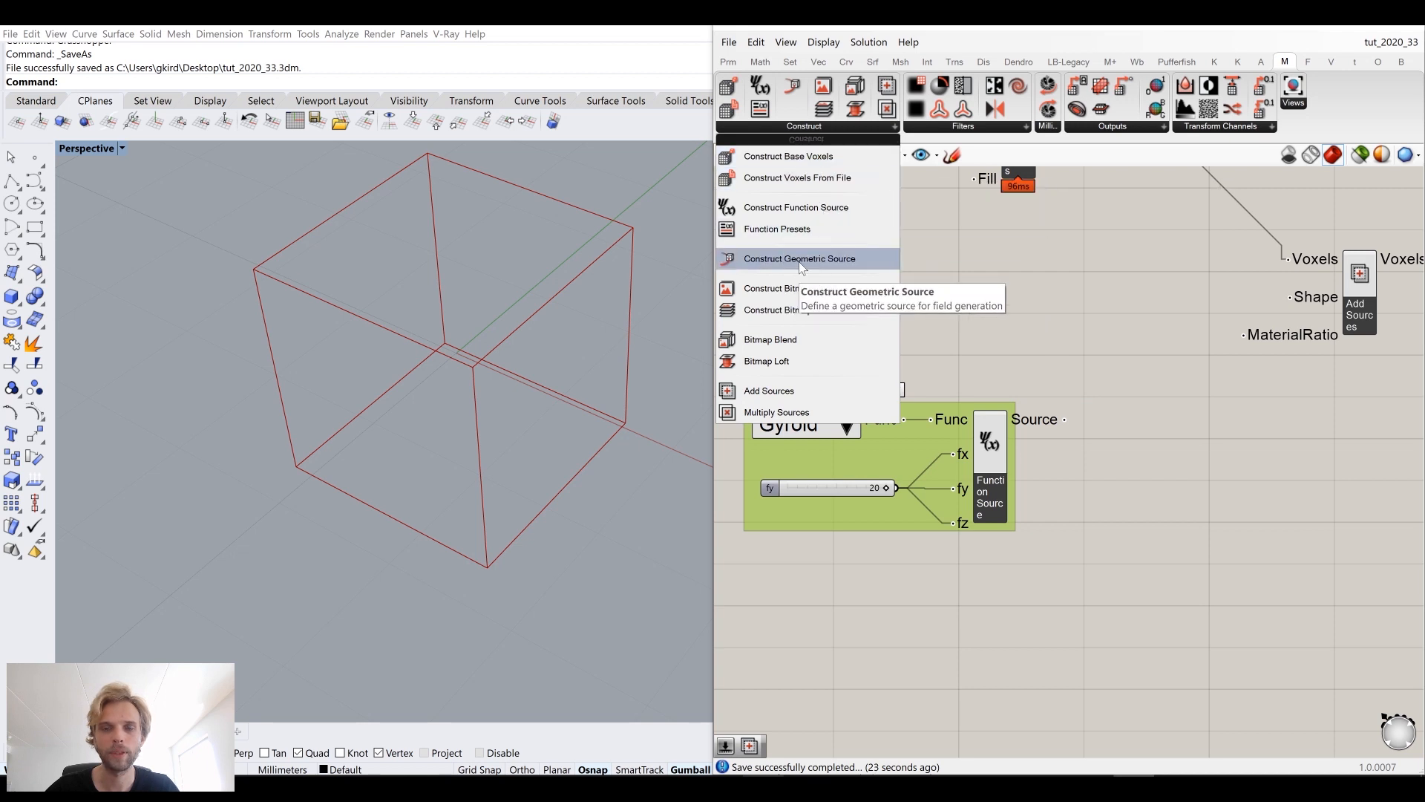
pyautogui.click(941, 395)
pyautogui.moveTo(941, 422); pyautogui.dragTo(958, 392, button='right')
pyautogui.moveTo(913, 410); pyautogui.dragTo(935, 659)
pyautogui.click(954, 379)
pyautogui.moveTo(954, 377); pyautogui.dragTo(971, 401, button='right')
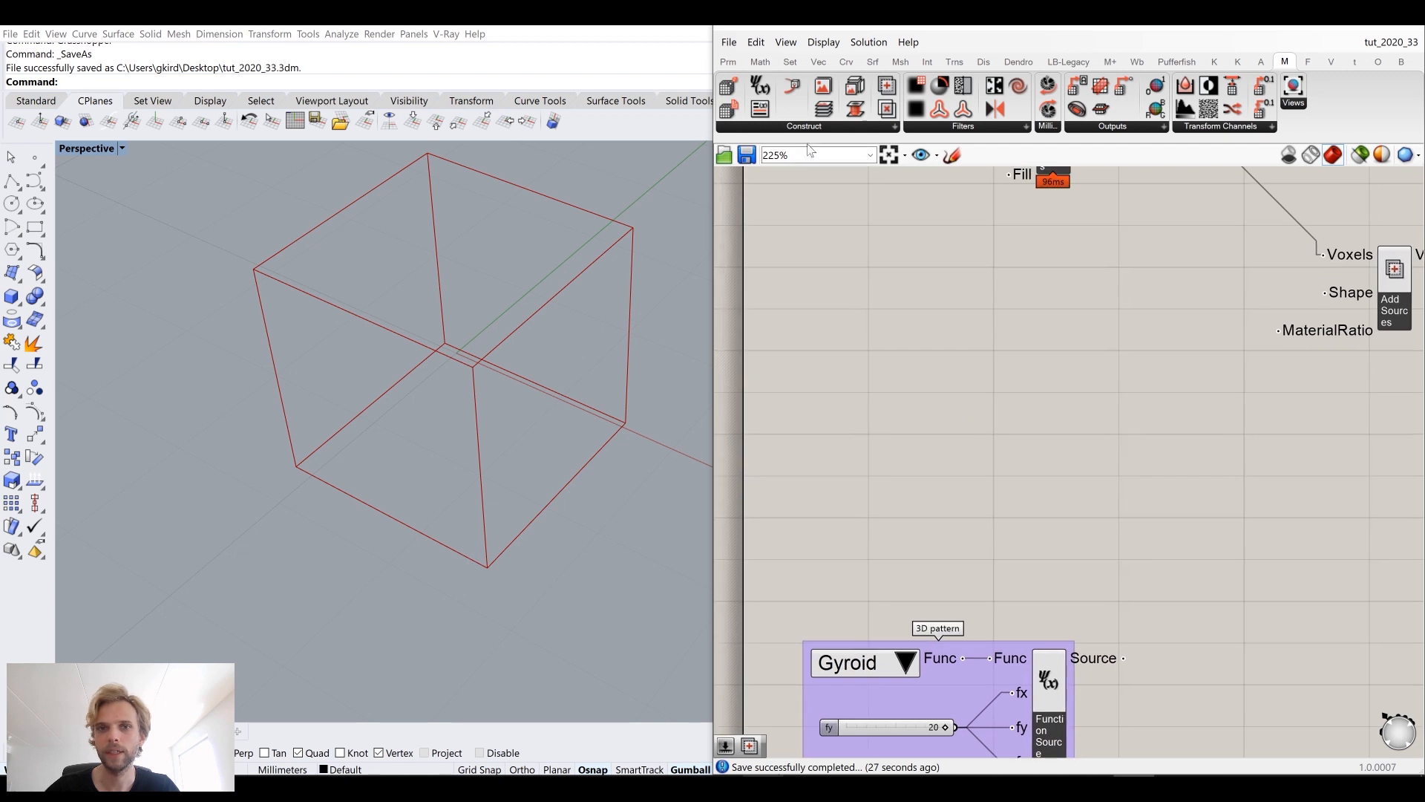
# Step: Add a Construct Geometric Source component to the canvas above the 3D pattern group
pyautogui.click(806, 127)
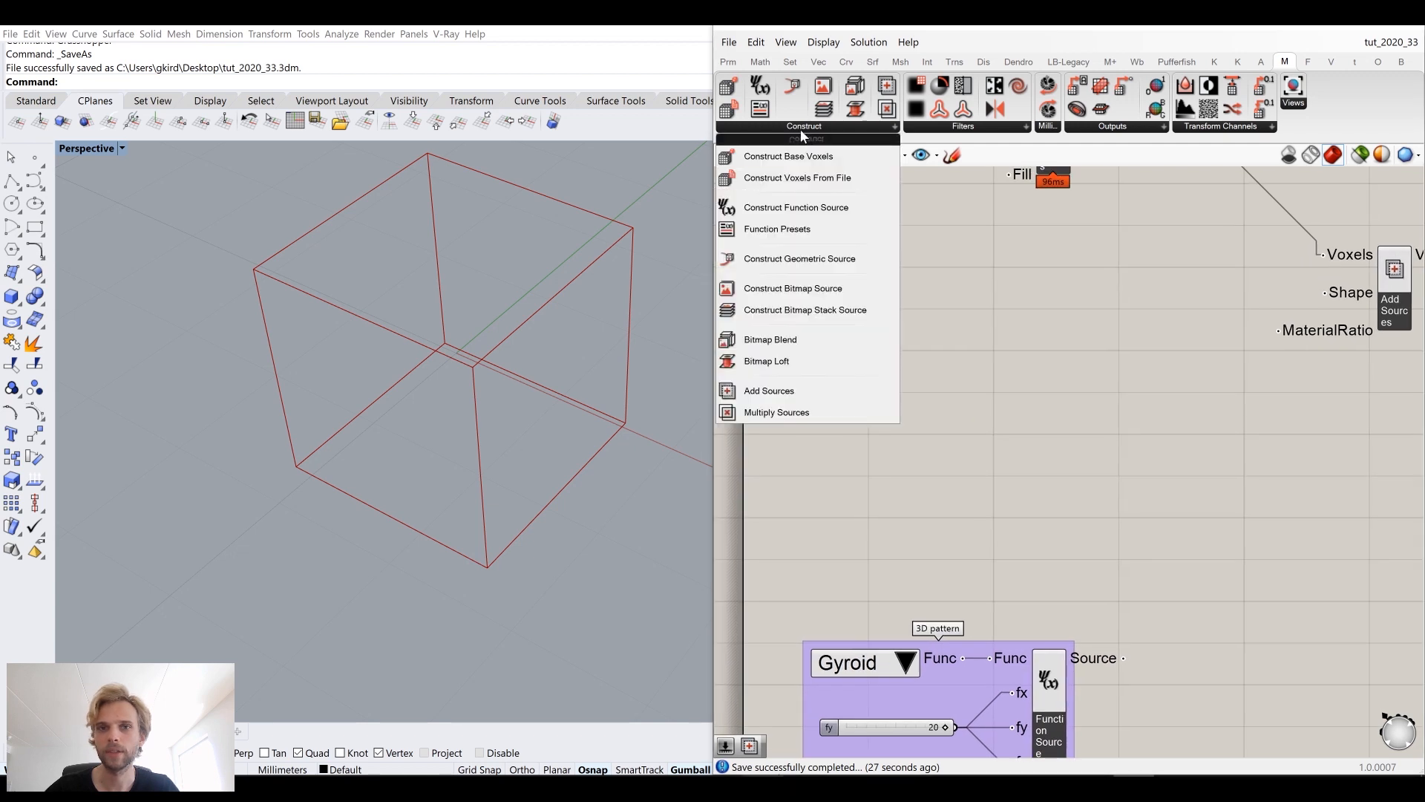
pyautogui.click(785, 259)
pyautogui.click(991, 386)
pyautogui.moveTo(1024, 396); pyautogui.dragTo(1032, 398)
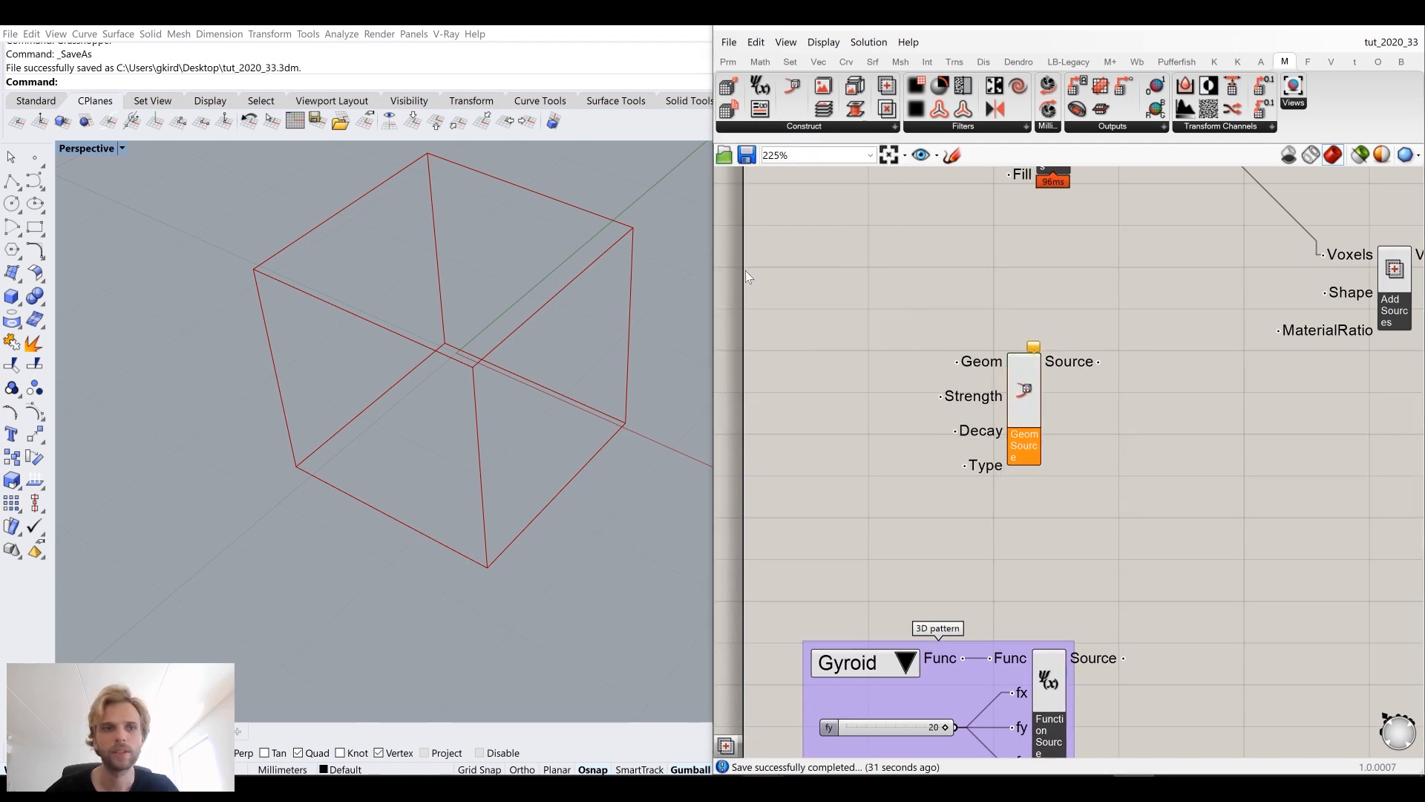
# Step: Draw a small box inside the upper part of the bounding box in the Rhino viewport
pyautogui.moveTo(414, 296); pyautogui.dragTo(243, 269, button='right')
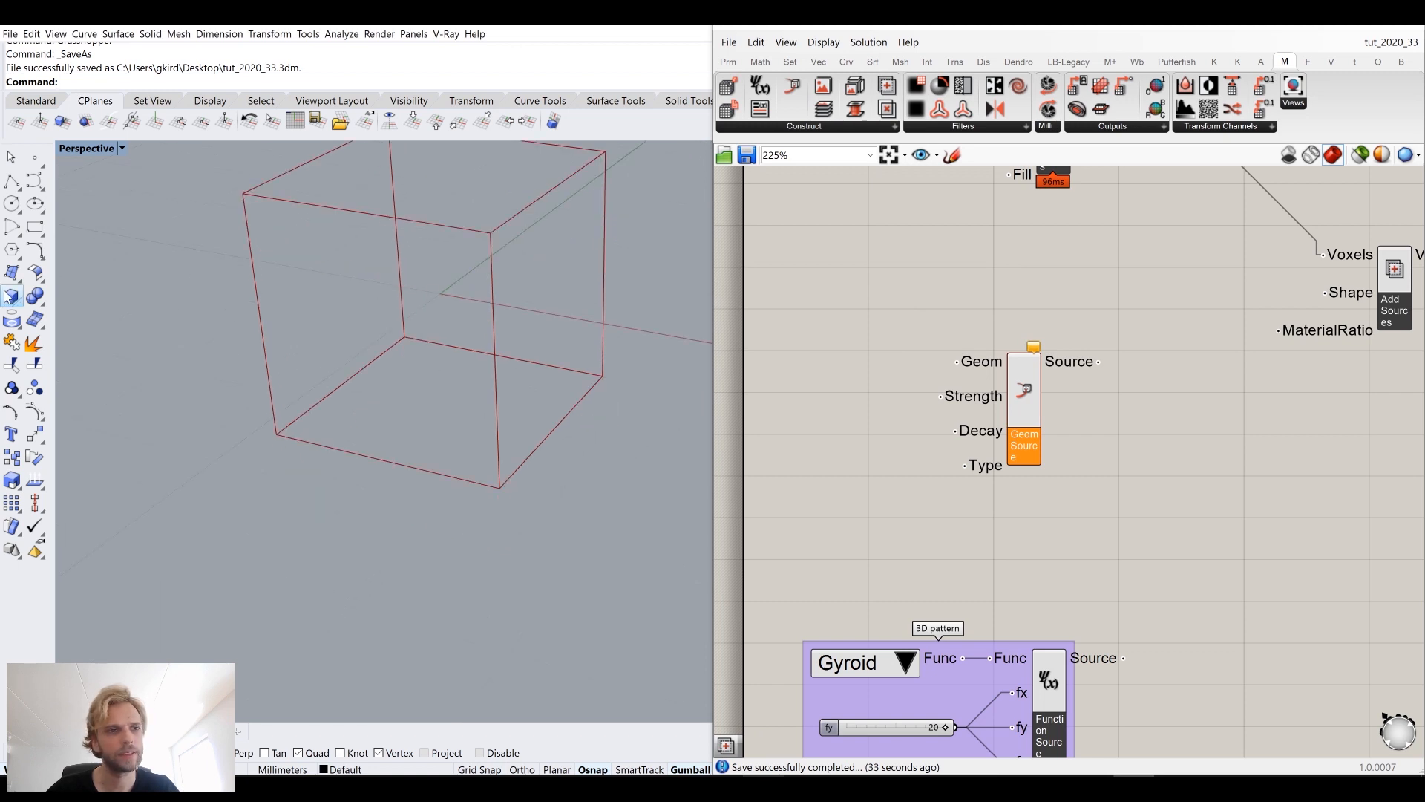
pyautogui.moveTo(158, 319); pyautogui.dragTo(74, 326, button='right')
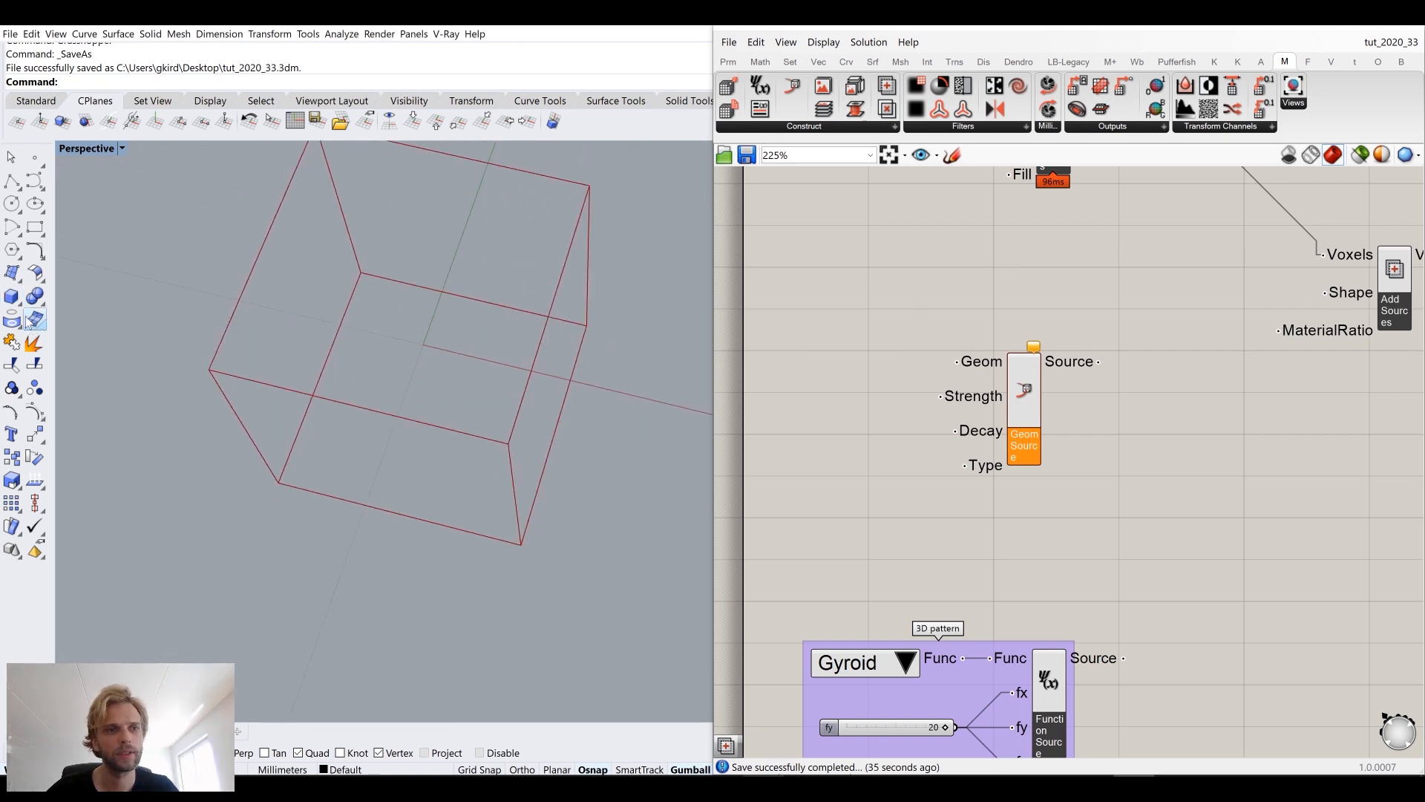
pyautogui.click(11, 303)
pyautogui.click(387, 385)
pyautogui.click(484, 349)
pyautogui.click(442, 354)
pyautogui.moveTo(442, 354); pyautogui.dragTo(456, 269, button='right')
pyautogui.click(457, 215)
pyautogui.moveTo(457, 212); pyautogui.dragTo(569, 242, button='right')
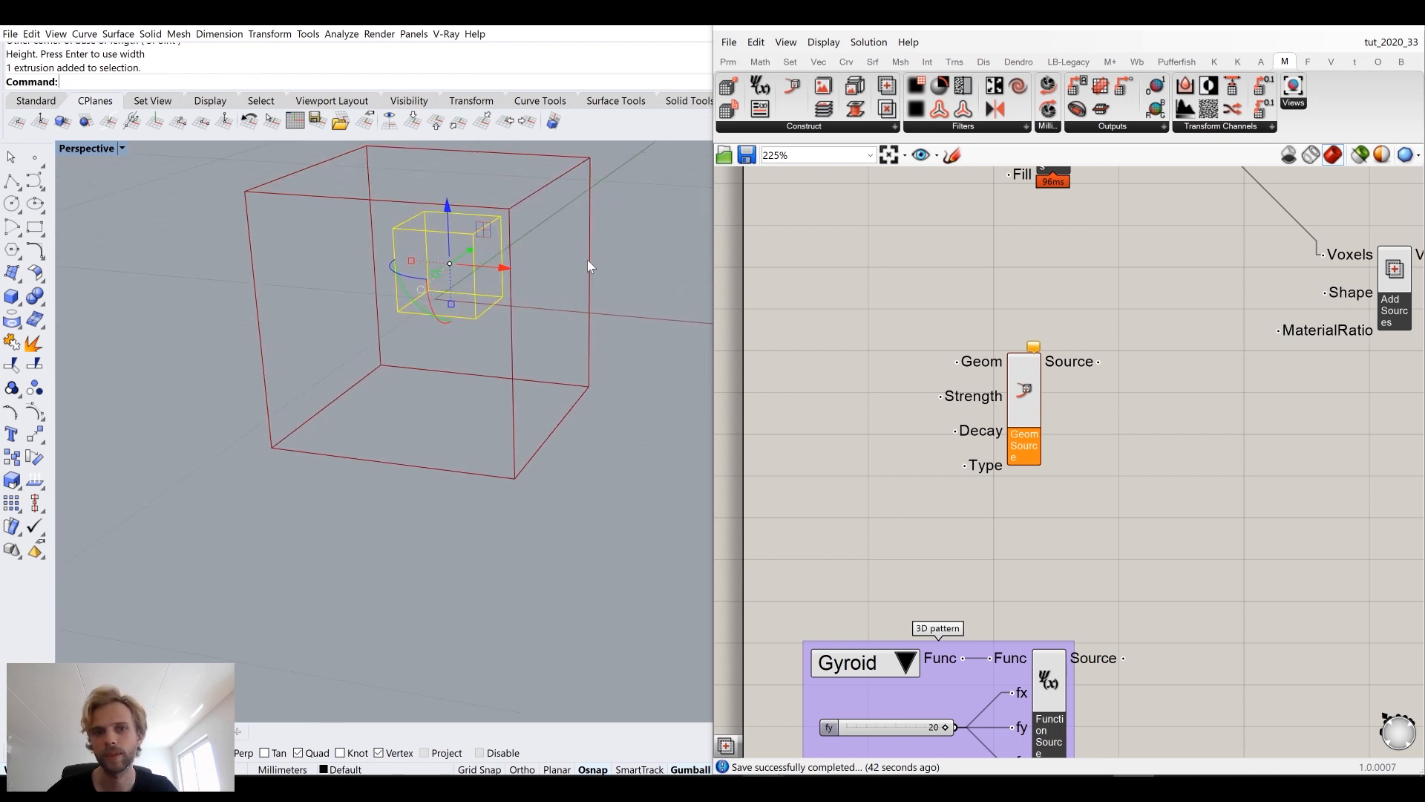
# Step: Shift the Geometric Source component slightly right and switch the Perspective viewport to Shaded display
pyautogui.moveTo(1024, 390); pyautogui.dragTo(1110, 385)
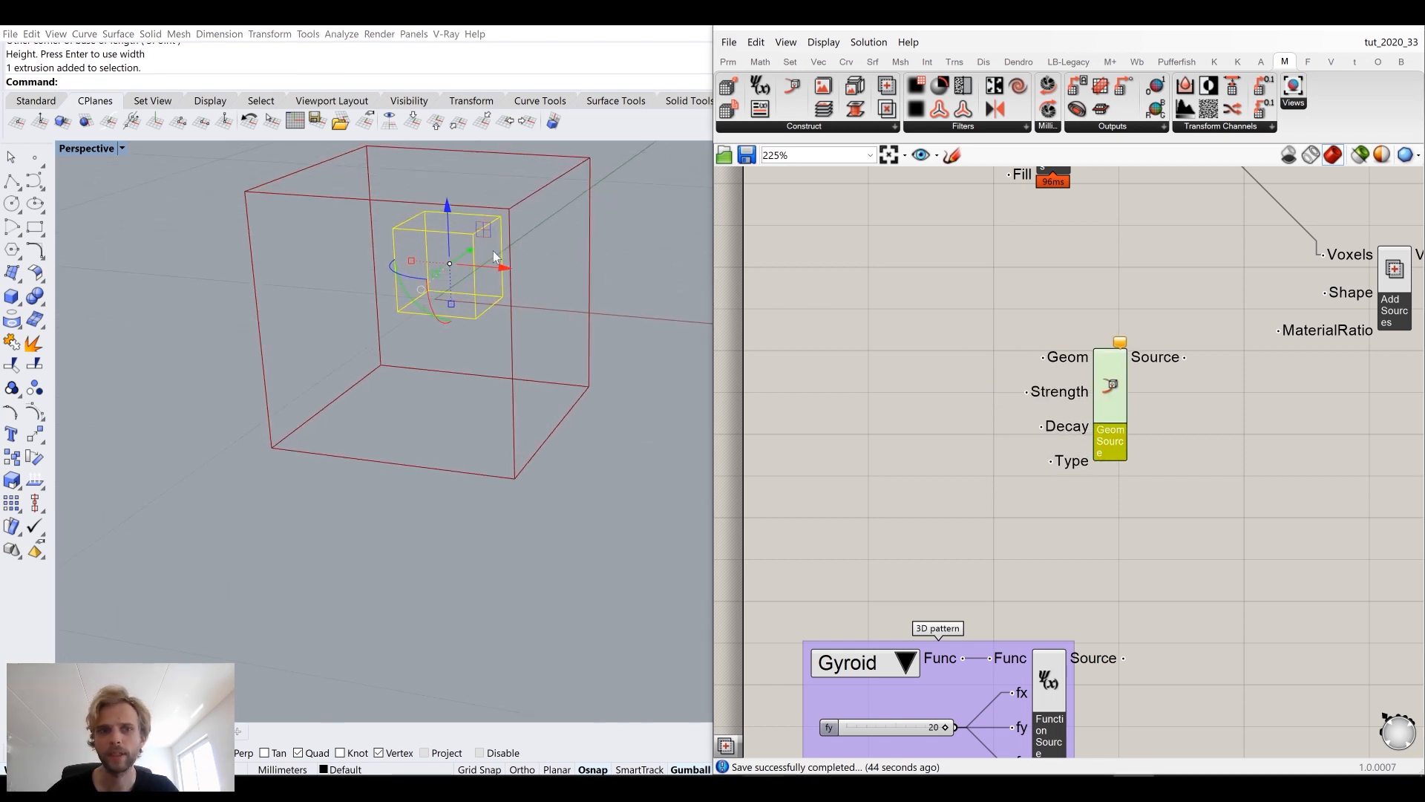
pyautogui.click(96, 148)
pyautogui.click(89, 179)
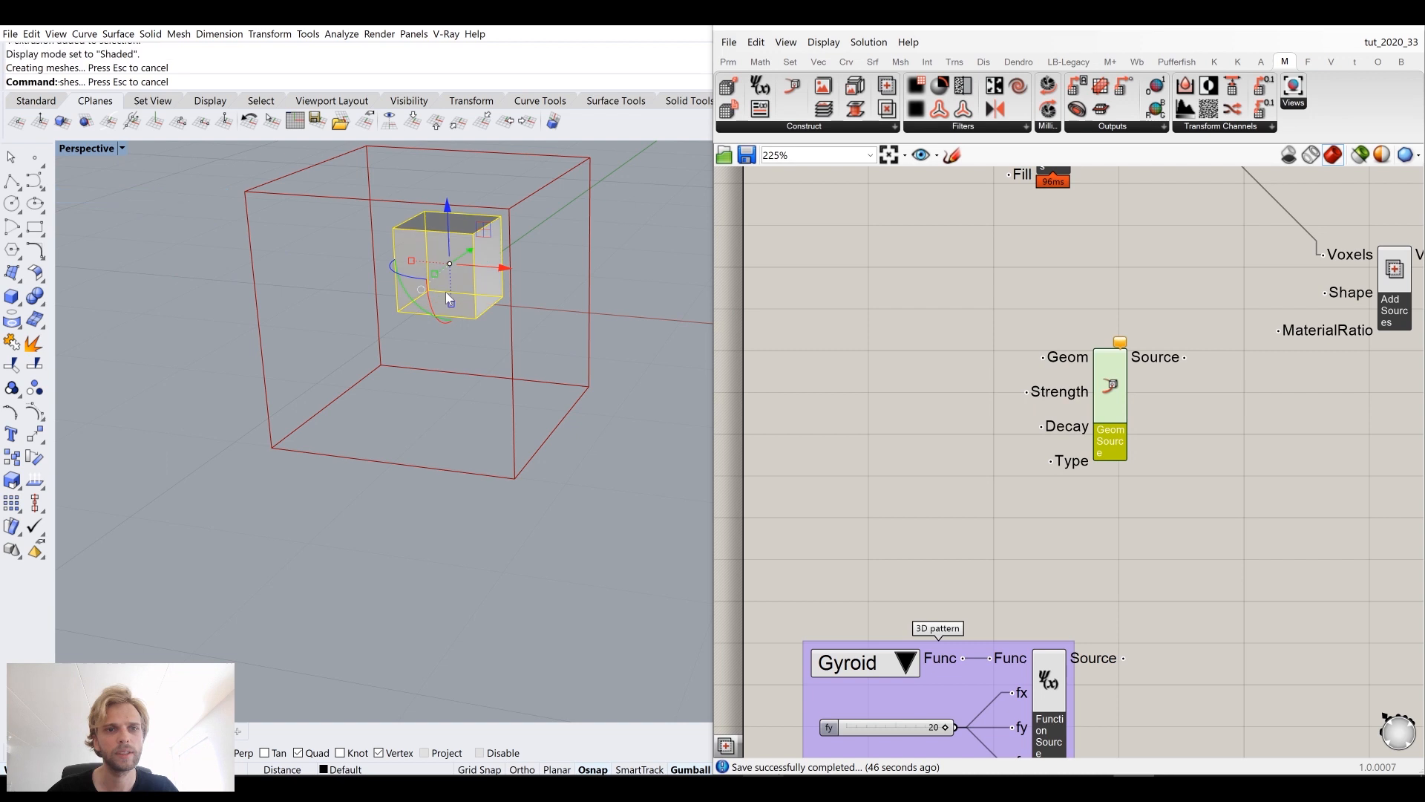
pyautogui.scroll(2, 490, 308)
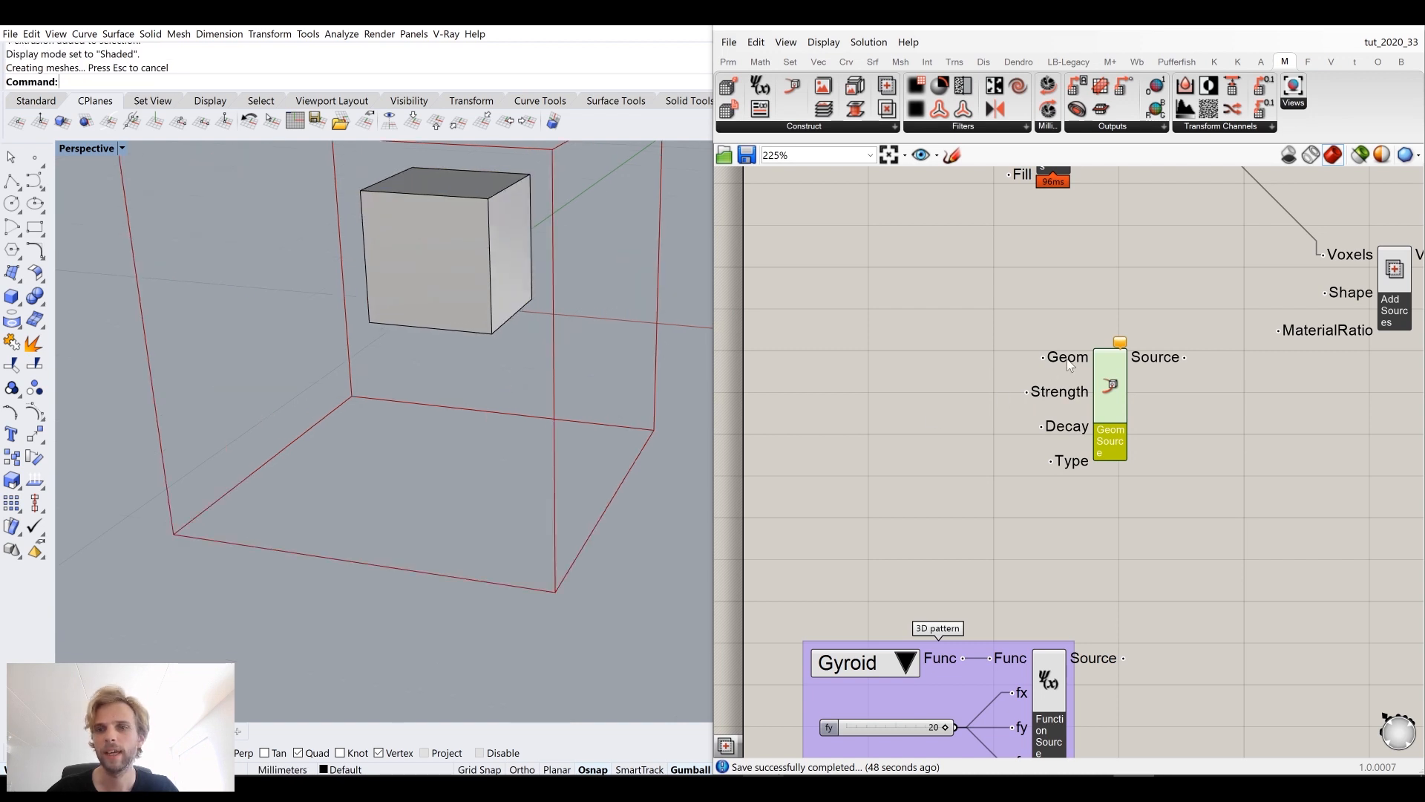
# Step: Add a Brep parameter to the canvas beside the Geometric Source component
pyautogui.doubleClick(878, 353)
pyautogui.write('brep')
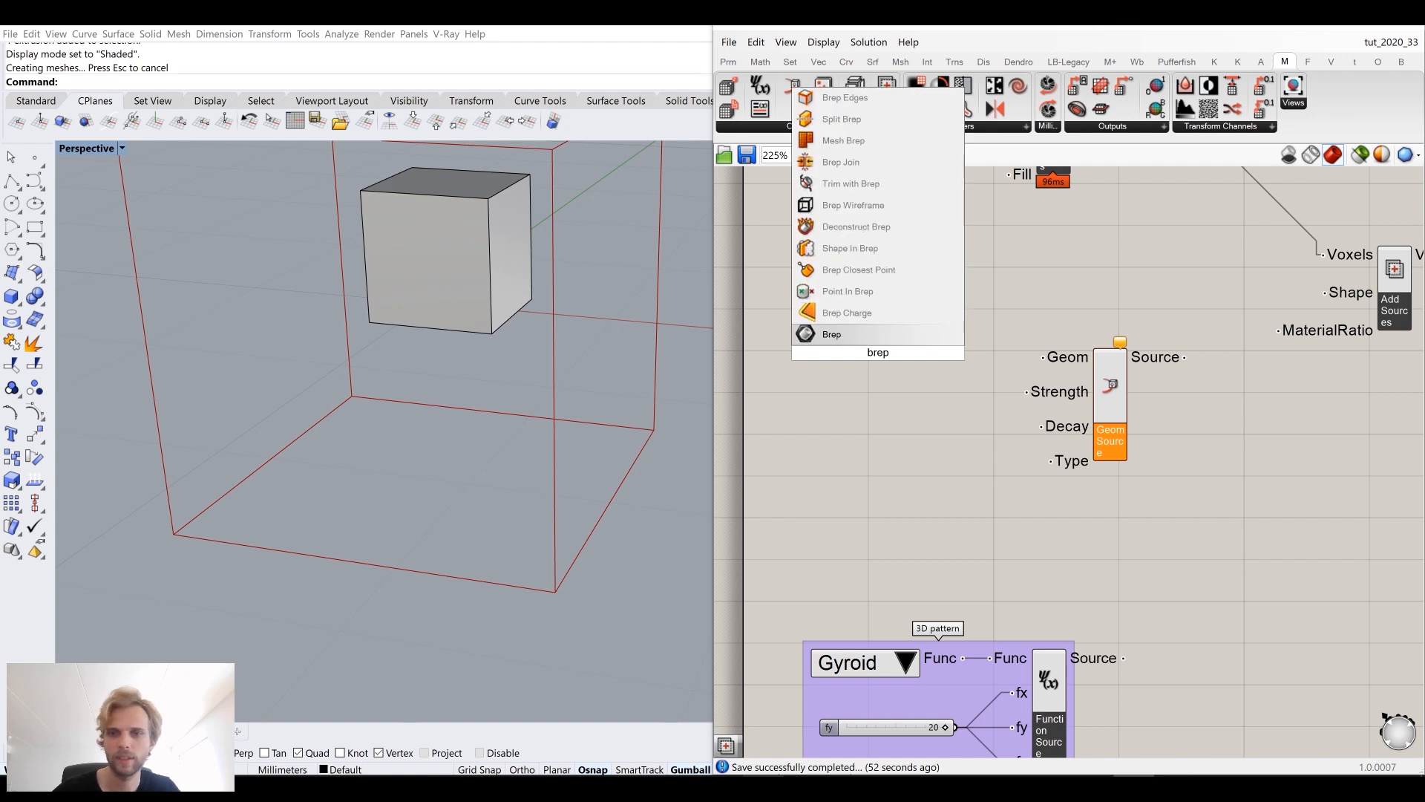
pyautogui.press('Return')
# Step: Set the Brep parameter to the small Rhino box and connect it to the Geometric Source's Geom input
pyautogui.rightClick(876, 355)
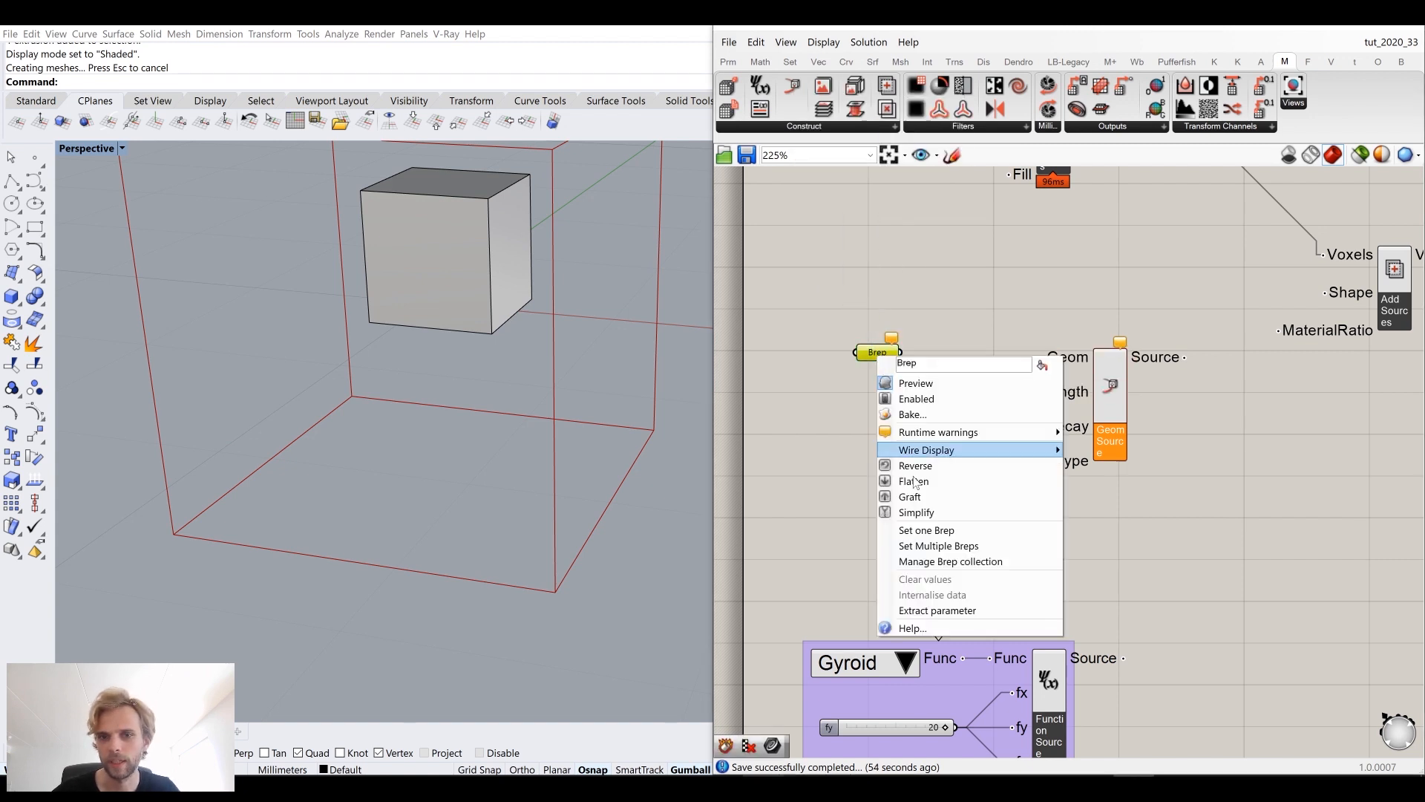
pyautogui.click(933, 530)
pyautogui.click(445, 252)
pyautogui.moveTo(900, 352); pyautogui.dragTo(1039, 377)
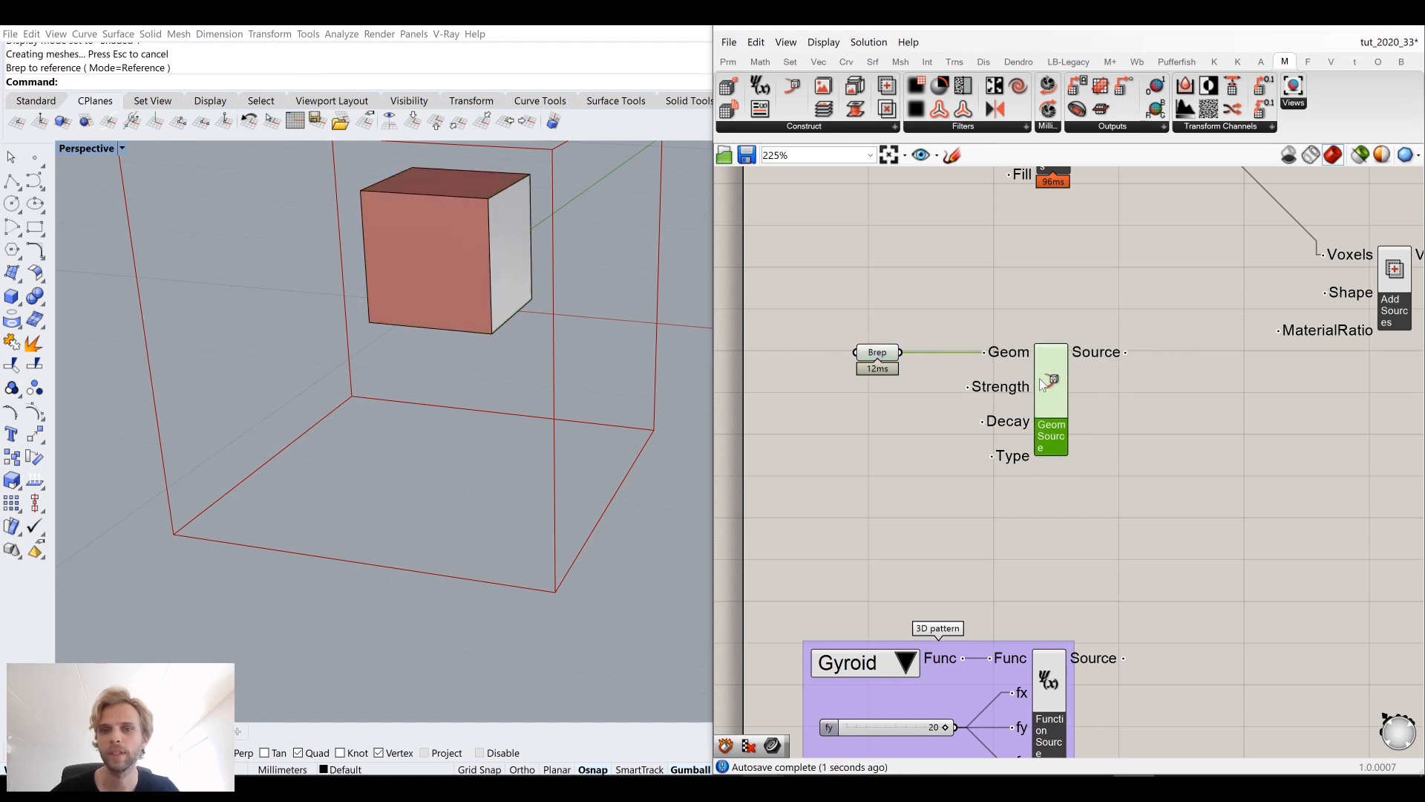
# Step: Hide the referenced box in the Rhino viewport
pyautogui.click(977, 288)
pyautogui.moveTo(594, 328); pyautogui.dragTo(471, 283, button='right')
pyautogui.click(473, 290)
pyautogui.write('Hide')
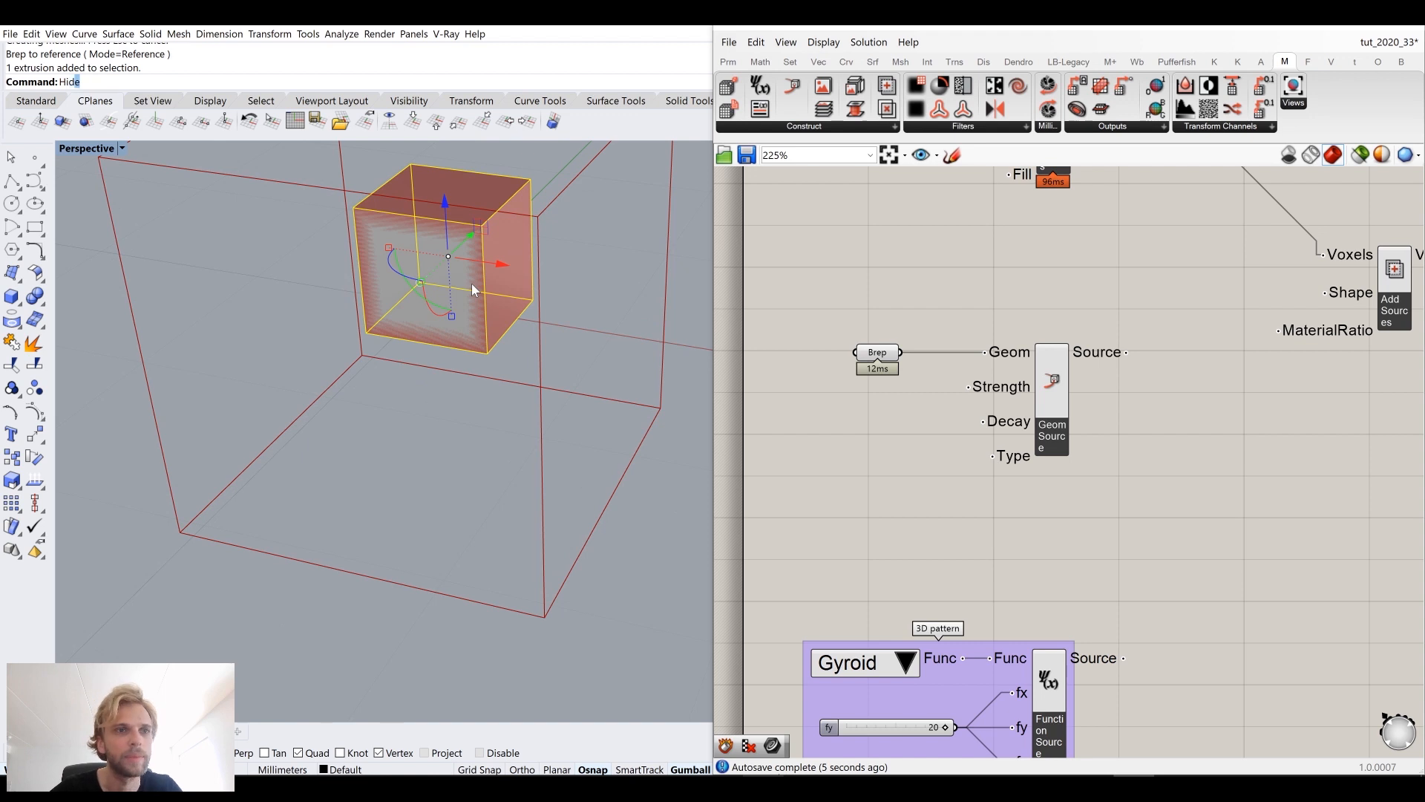
pyautogui.press('Return')
# Step: Reposition the Brep parameter and the Geometric Source component higher on the canvas
pyautogui.moveTo(471, 282); pyautogui.dragTo(832, 360, button='right')
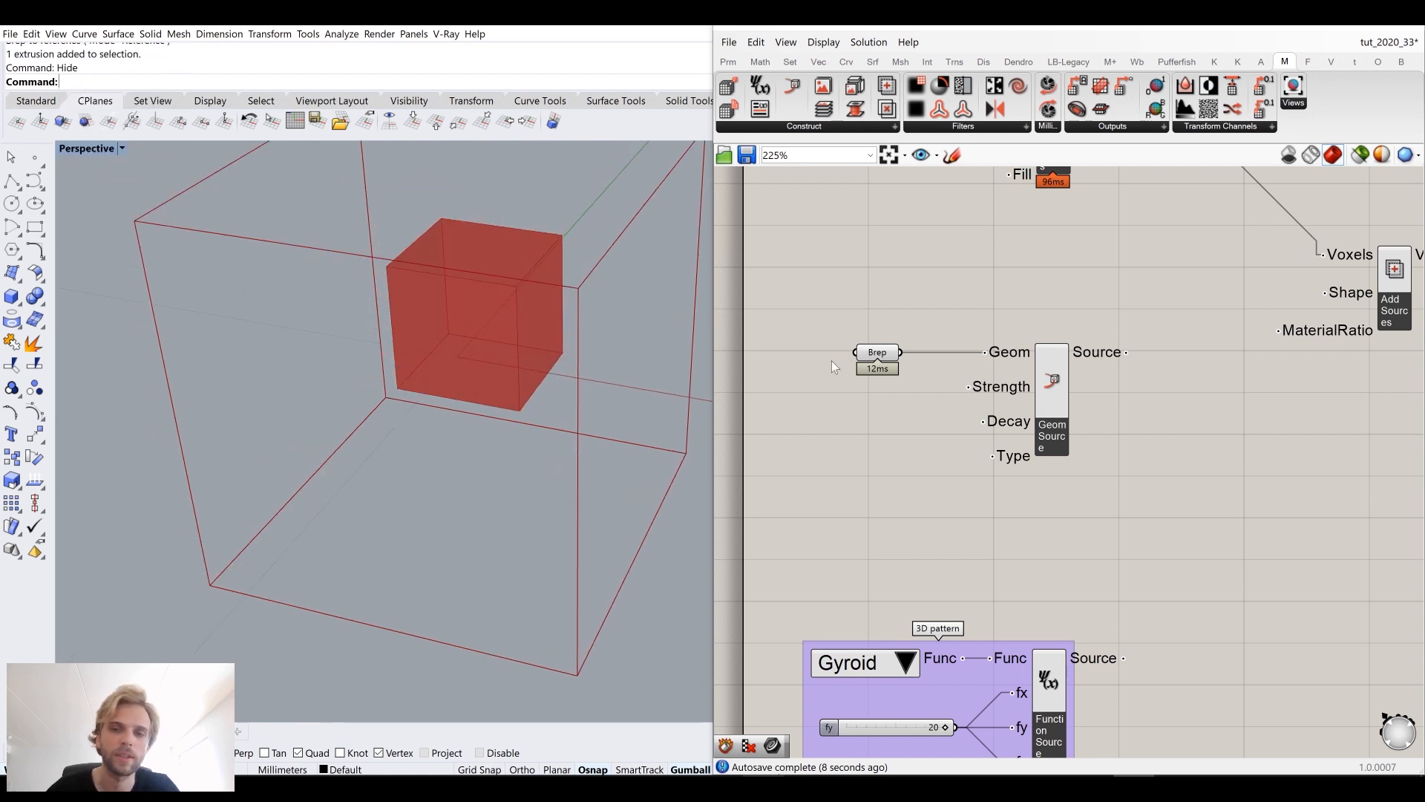
pyautogui.moveTo(893, 356); pyautogui.dragTo(880, 324)
pyautogui.moveTo(1049, 352); pyautogui.dragTo(1045, 347)
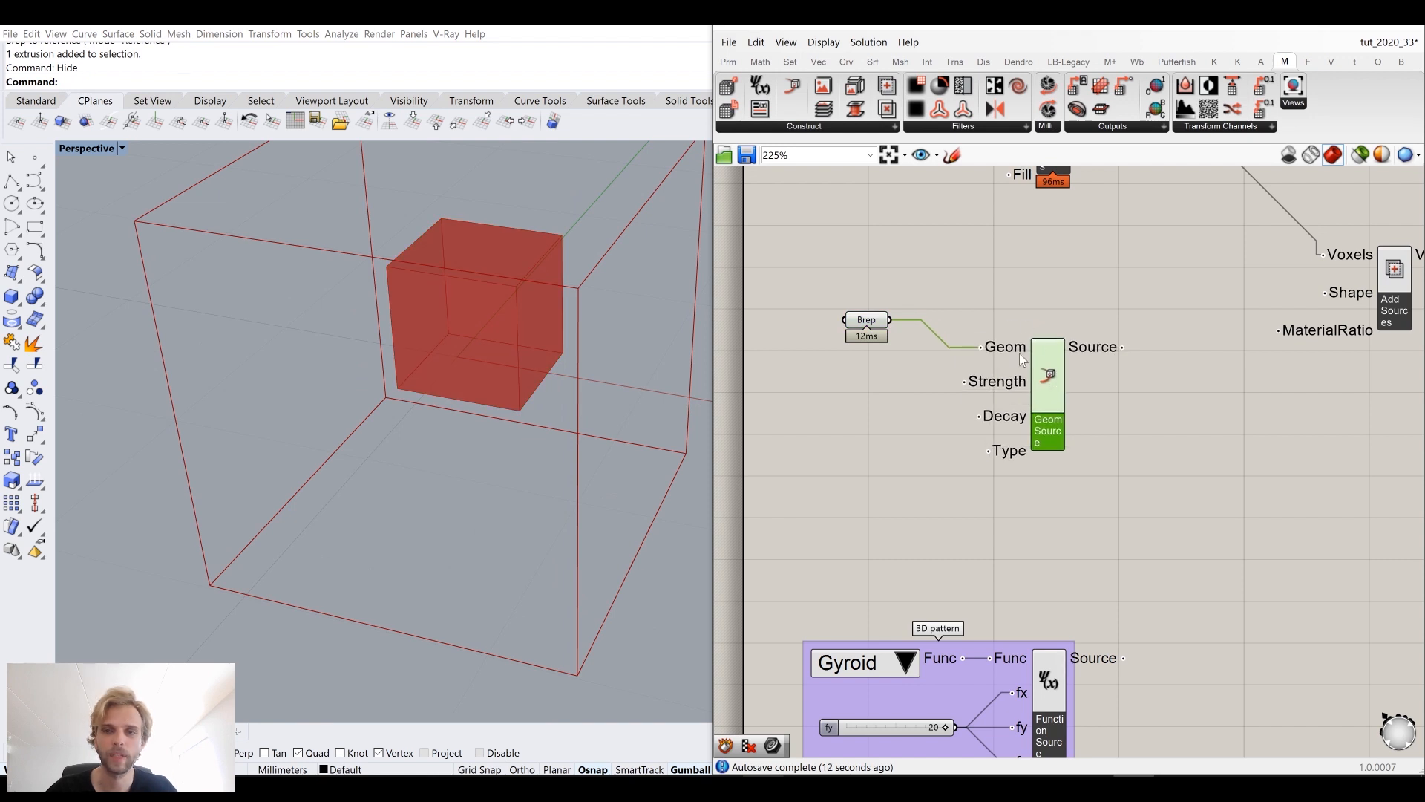
pyautogui.moveTo(1060, 383); pyautogui.dragTo(1062, 359)
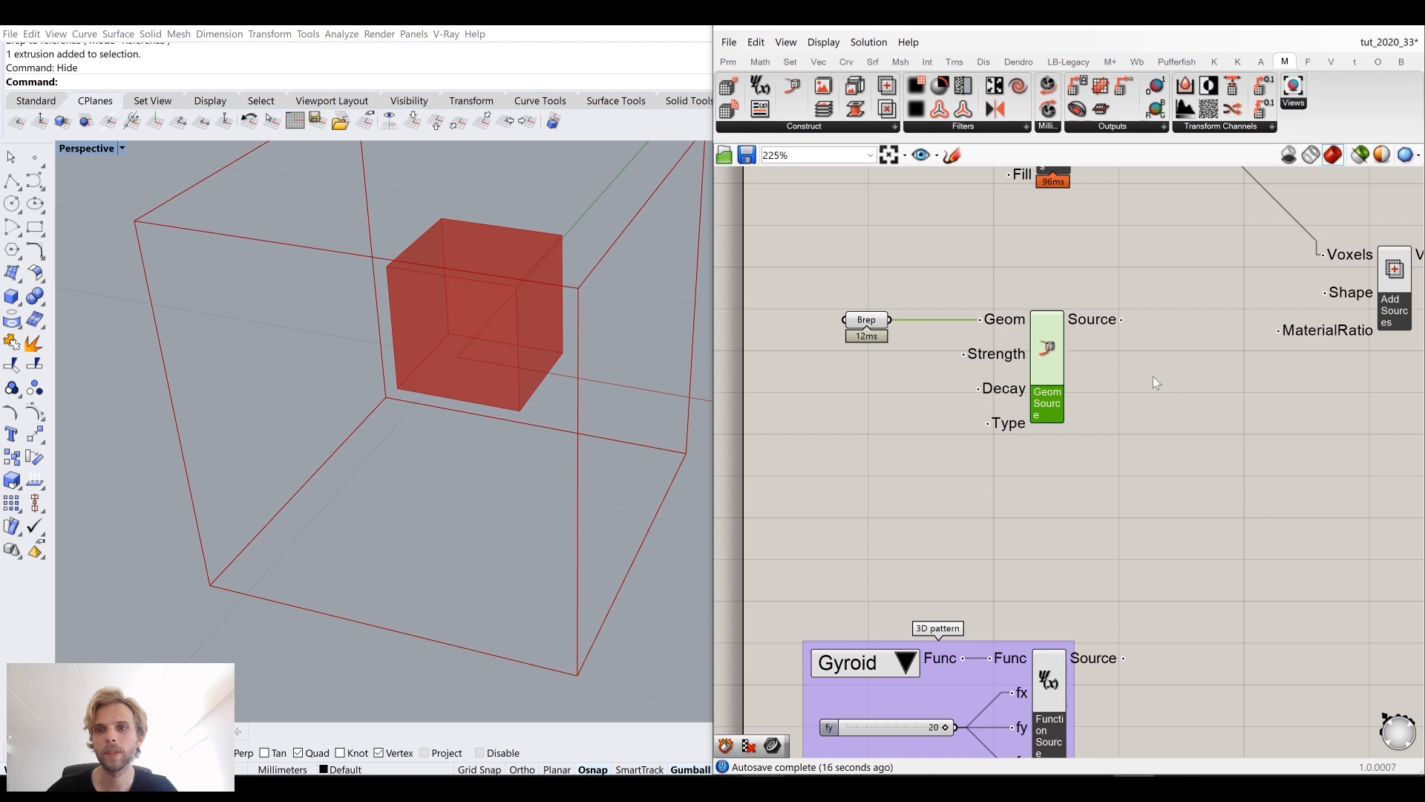
pyautogui.click(1182, 392)
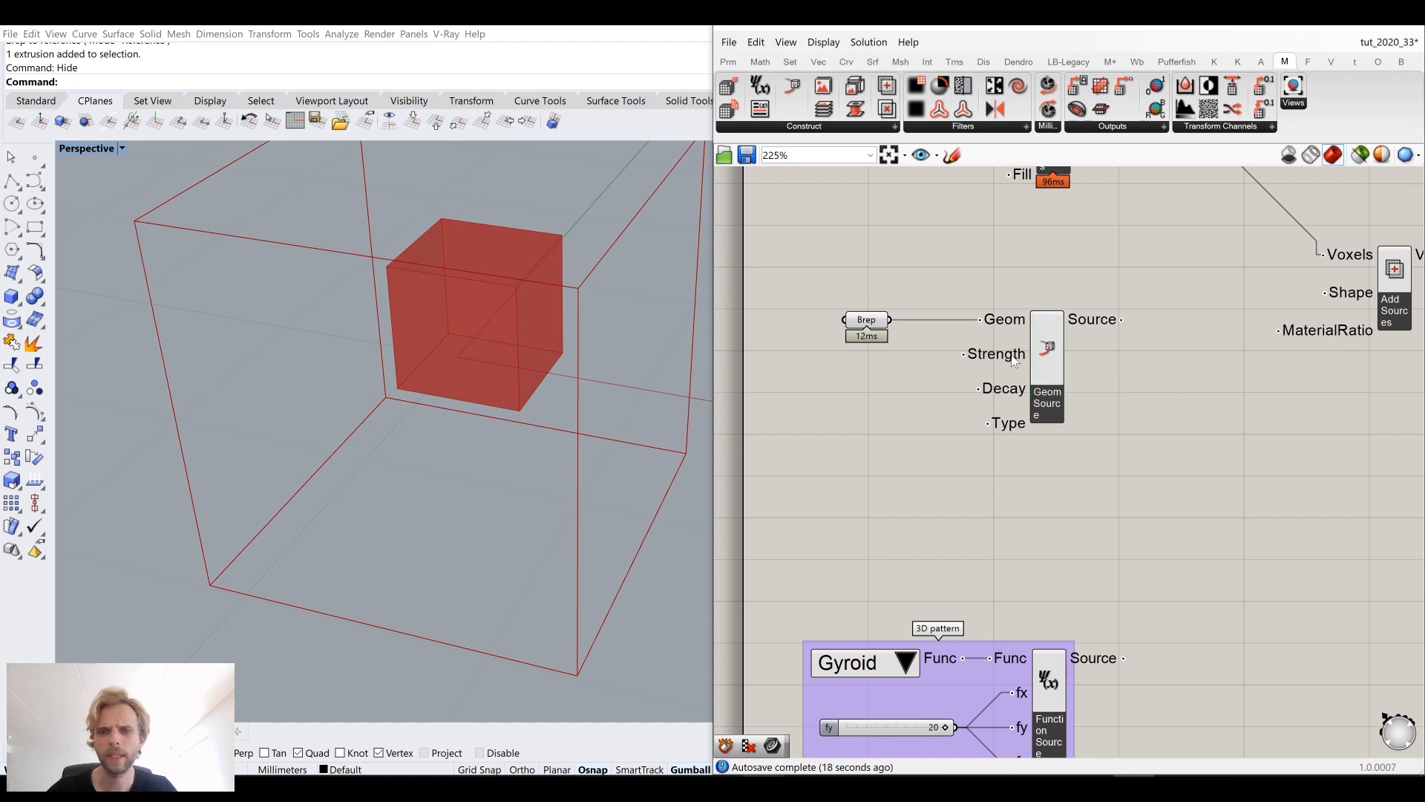
# Step: Connect the Geometric Source's Source output to the Add Sources component's Shape input
pyautogui.moveTo(1067, 399); pyautogui.dragTo(1014, 394, button='right')
pyautogui.moveTo(1030, 347); pyautogui.dragTo(1250, 326)
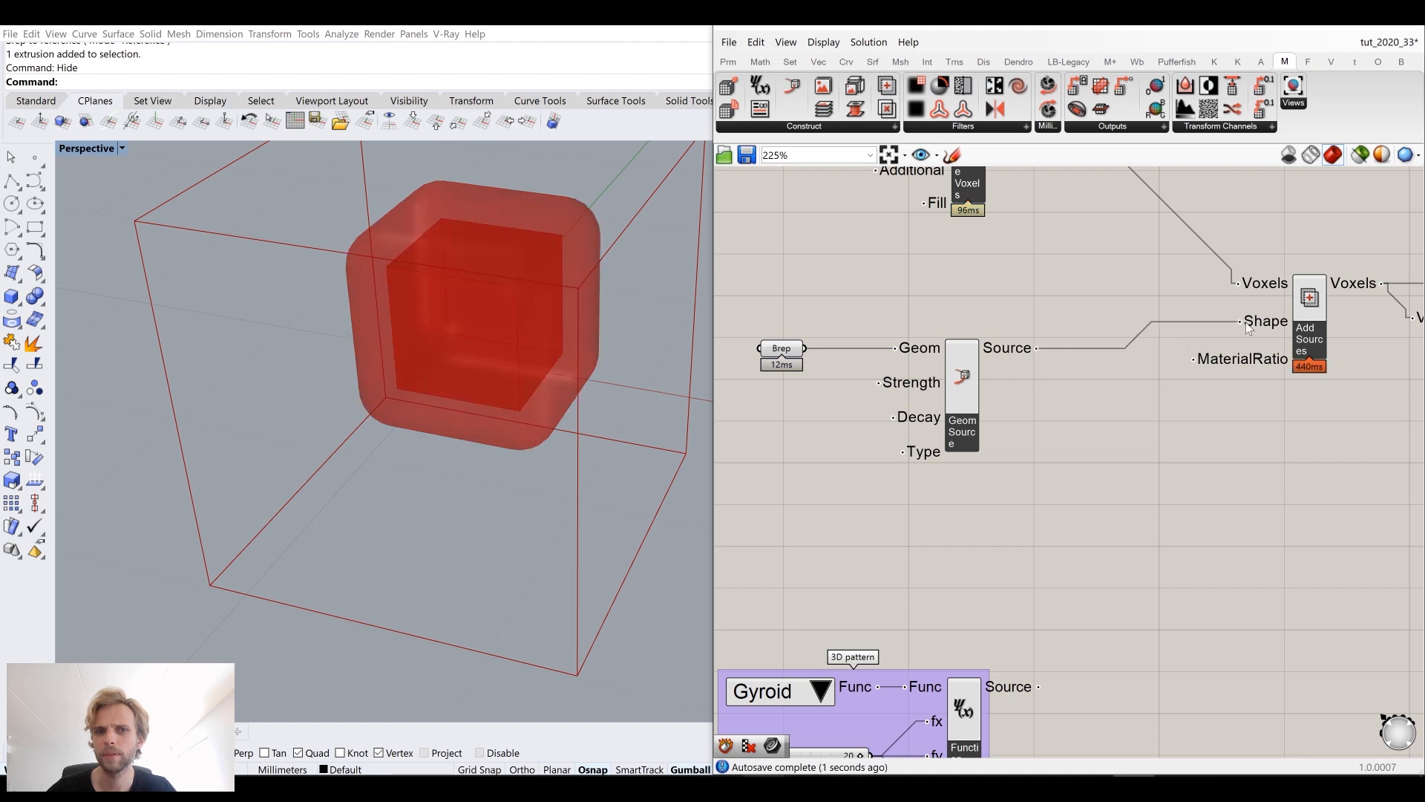
pyautogui.moveTo(499, 286); pyautogui.dragTo(533, 248, button='right')
pyautogui.click(965, 370)
pyautogui.click(1114, 458)
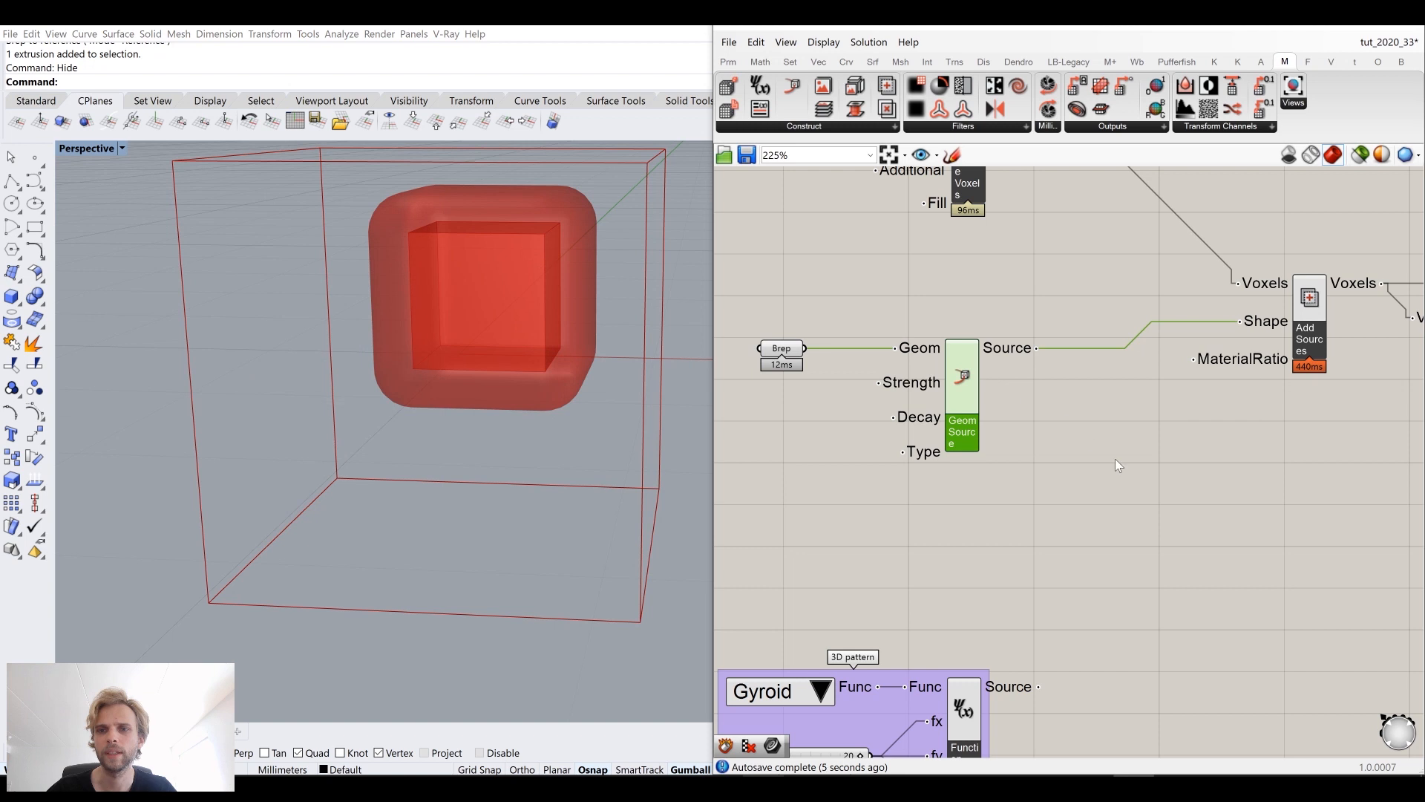
pyautogui.moveTo(524, 271); pyautogui.dragTo(614, 231, button='right')
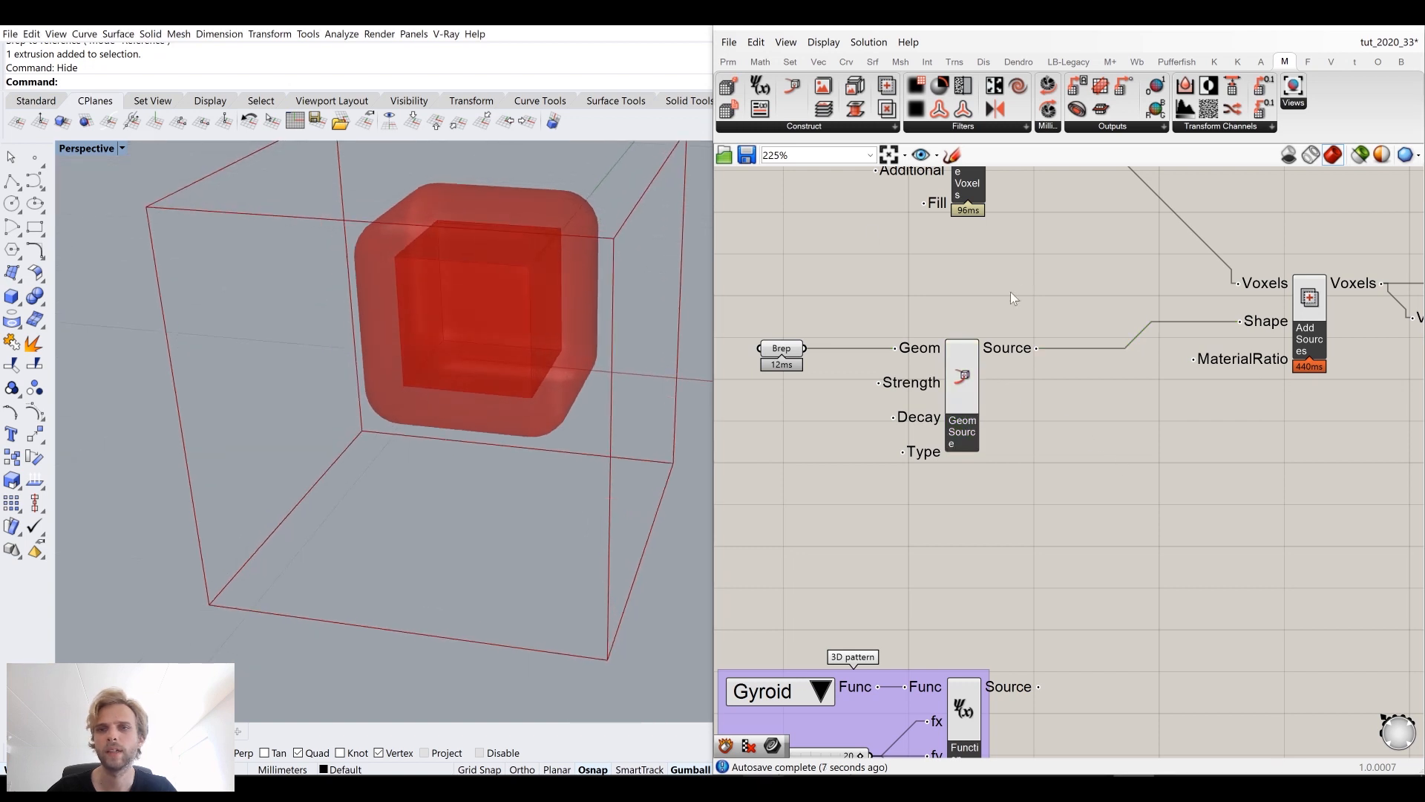
# Step: Set the IsoValue slider to 1.000
pyautogui.scroll(-3, 976, 312)
pyautogui.scroll(4, 1134, 337)
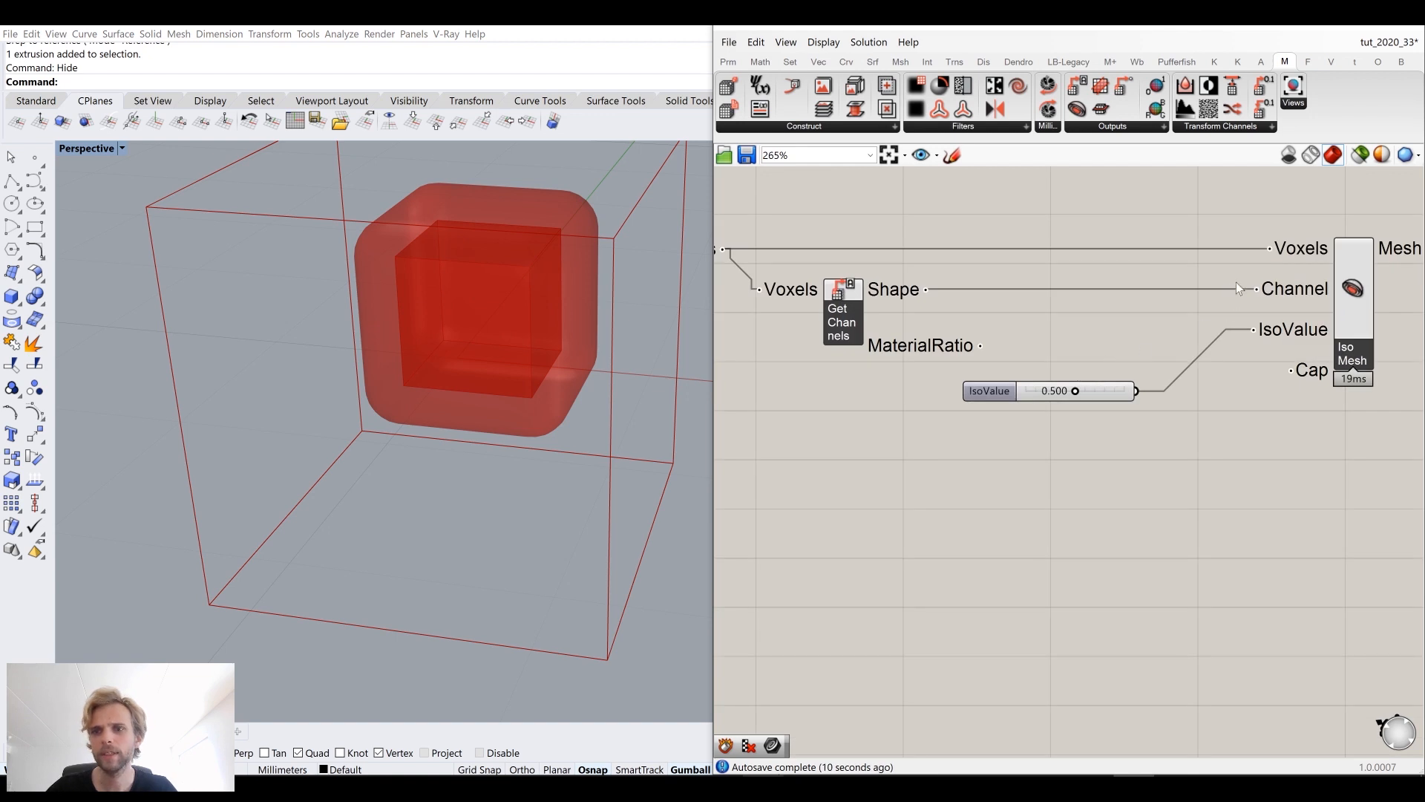
pyautogui.moveTo(438, 175); pyautogui.dragTo(407, 206, button='right')
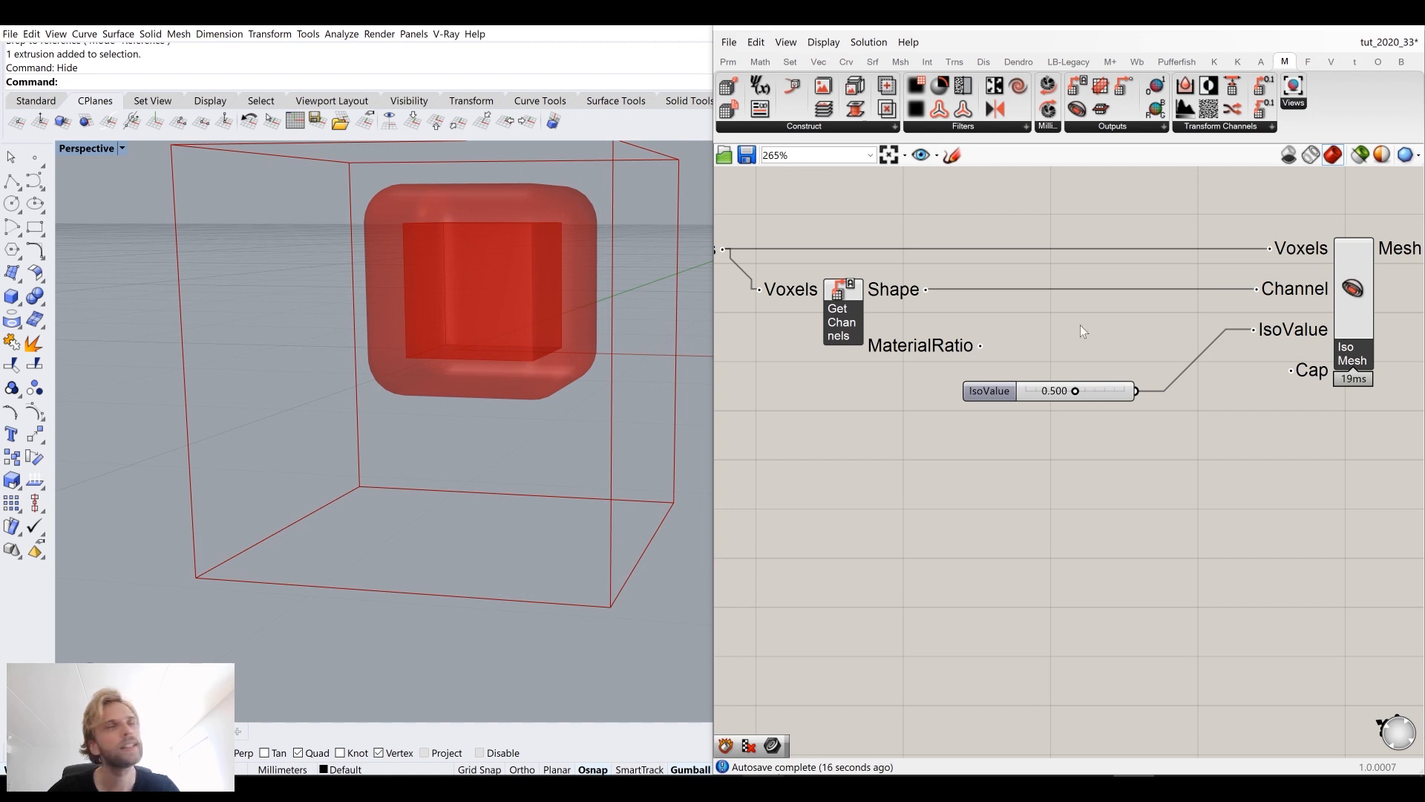
pyautogui.scroll(3, 1075, 399)
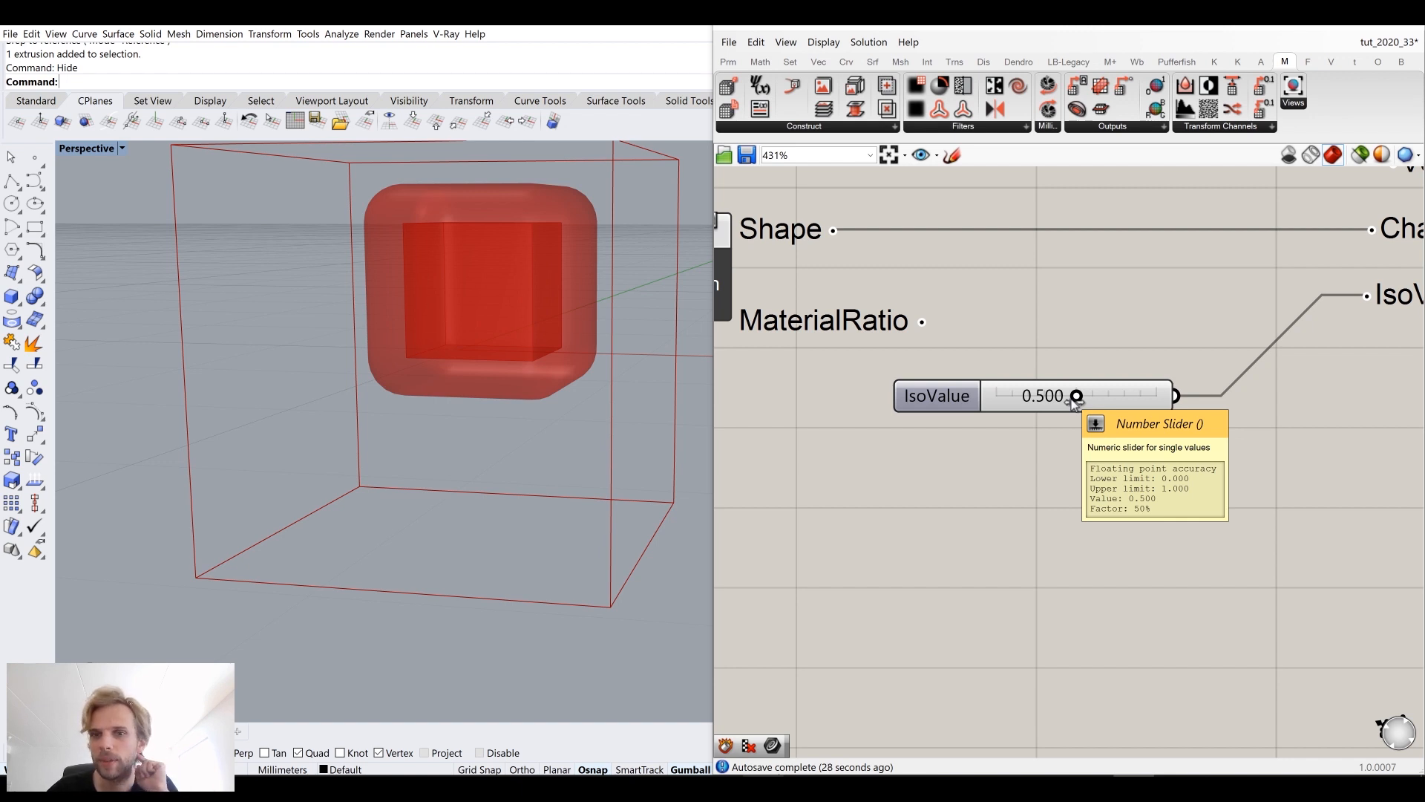
pyautogui.moveTo(1075, 401); pyautogui.dragTo(1159, 403)
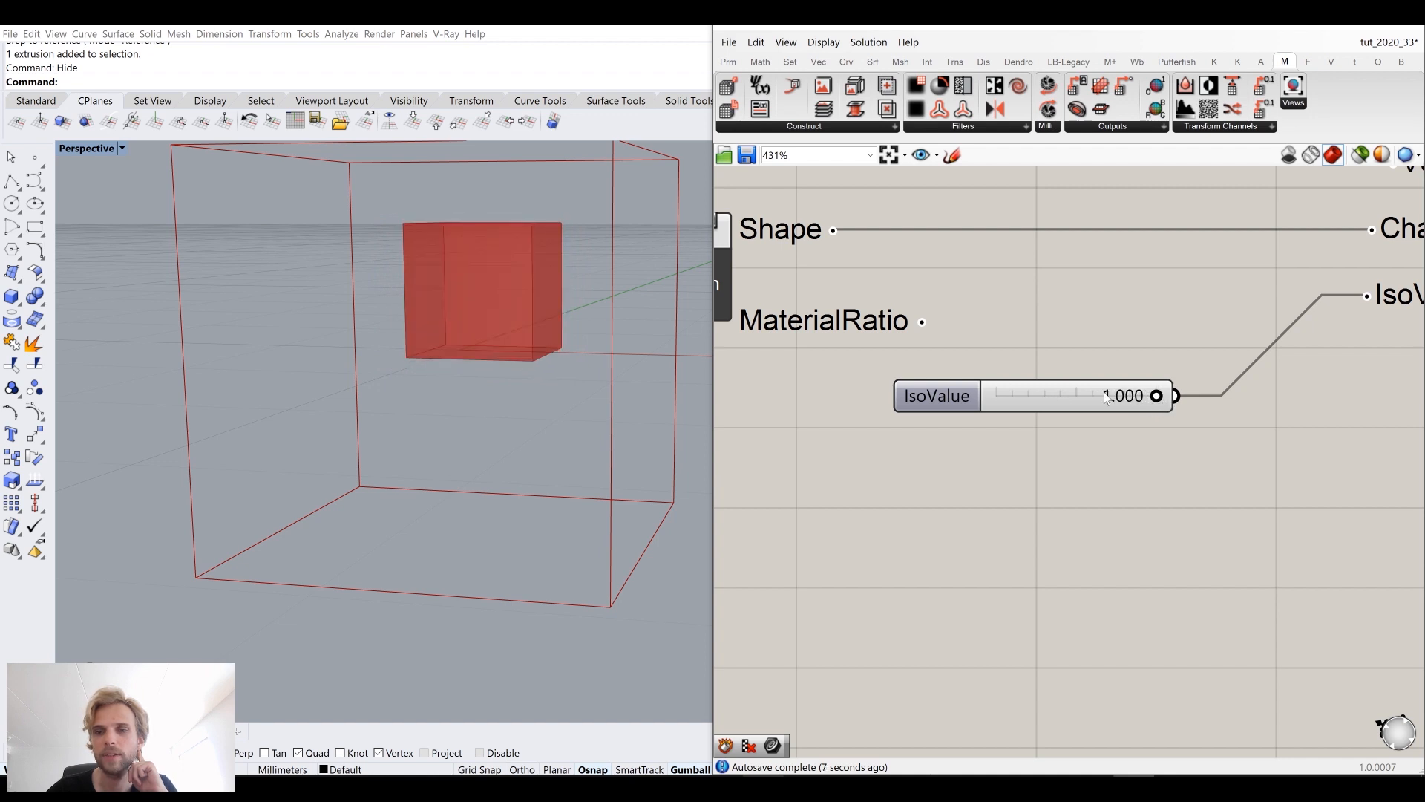
# Step: Set the IsoValue slider to 0.950
pyautogui.moveTo(572, 300); pyautogui.dragTo(571, 330, button='right')
pyautogui.scroll(-2, 1218, 312)
pyautogui.moveTo(1218, 312); pyautogui.dragTo(869, 395, button='right')
pyautogui.moveTo(1168, 291)
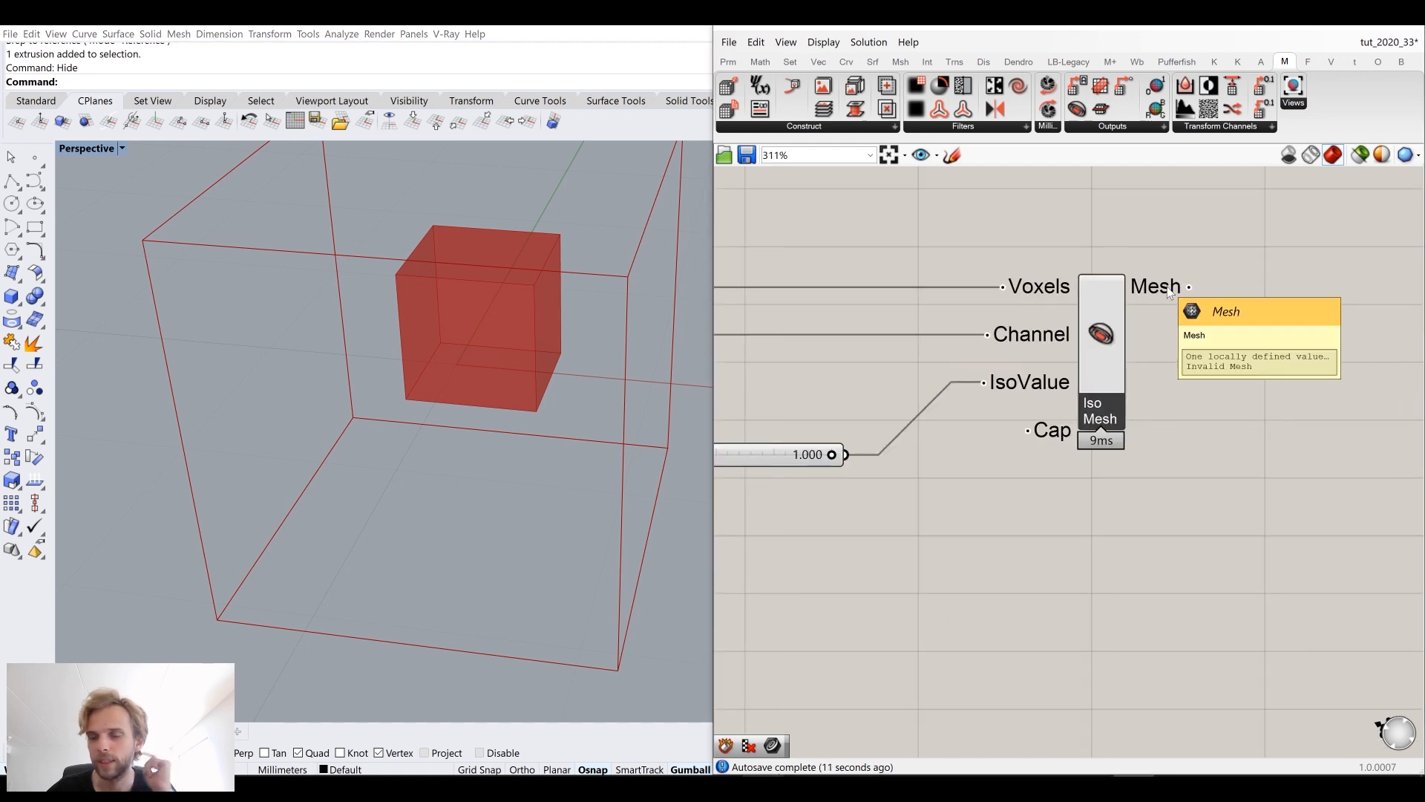
pyautogui.moveTo(850, 351); pyautogui.dragTo(1119, 305, button='right')
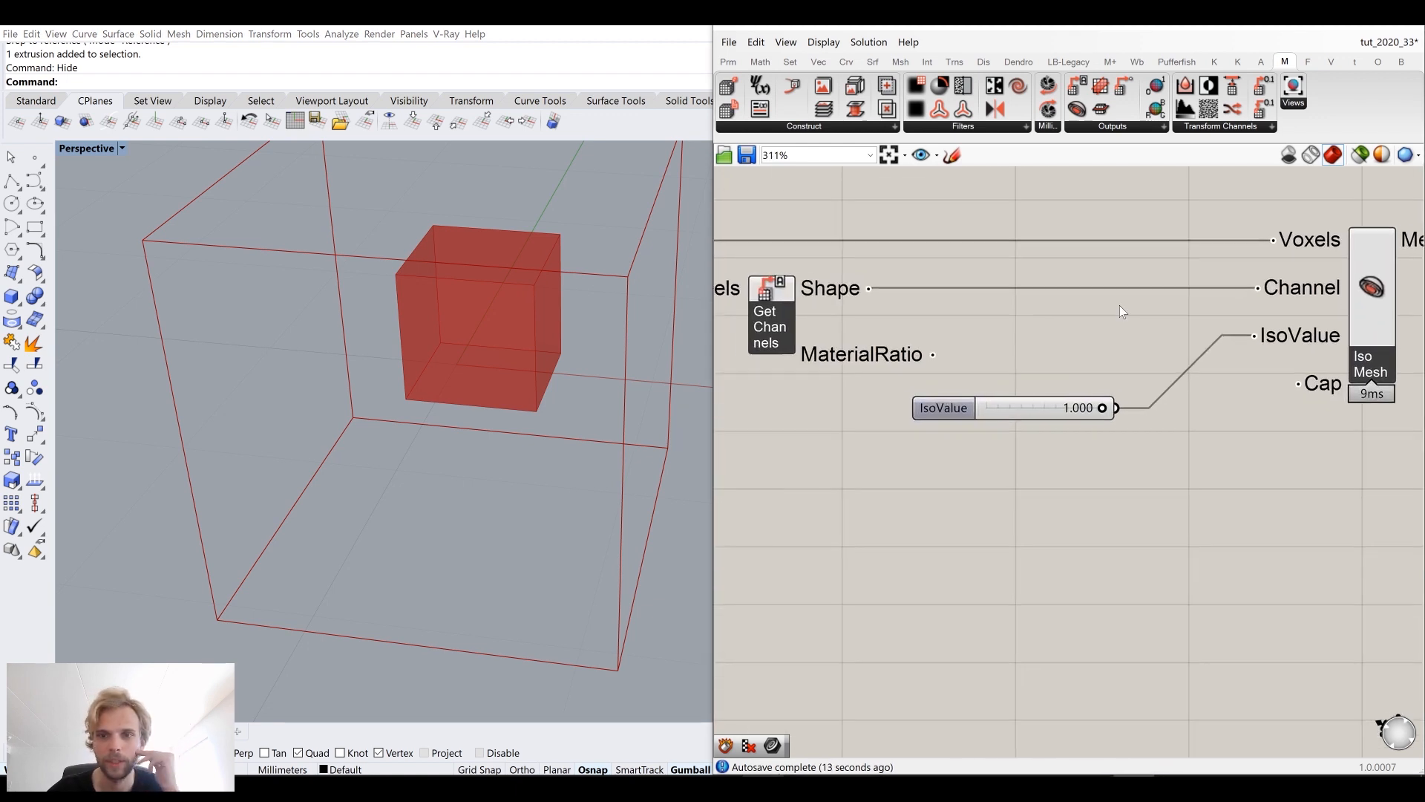
pyautogui.scroll(2, 1071, 397)
pyautogui.moveTo(1112, 415); pyautogui.dragTo(1110, 417)
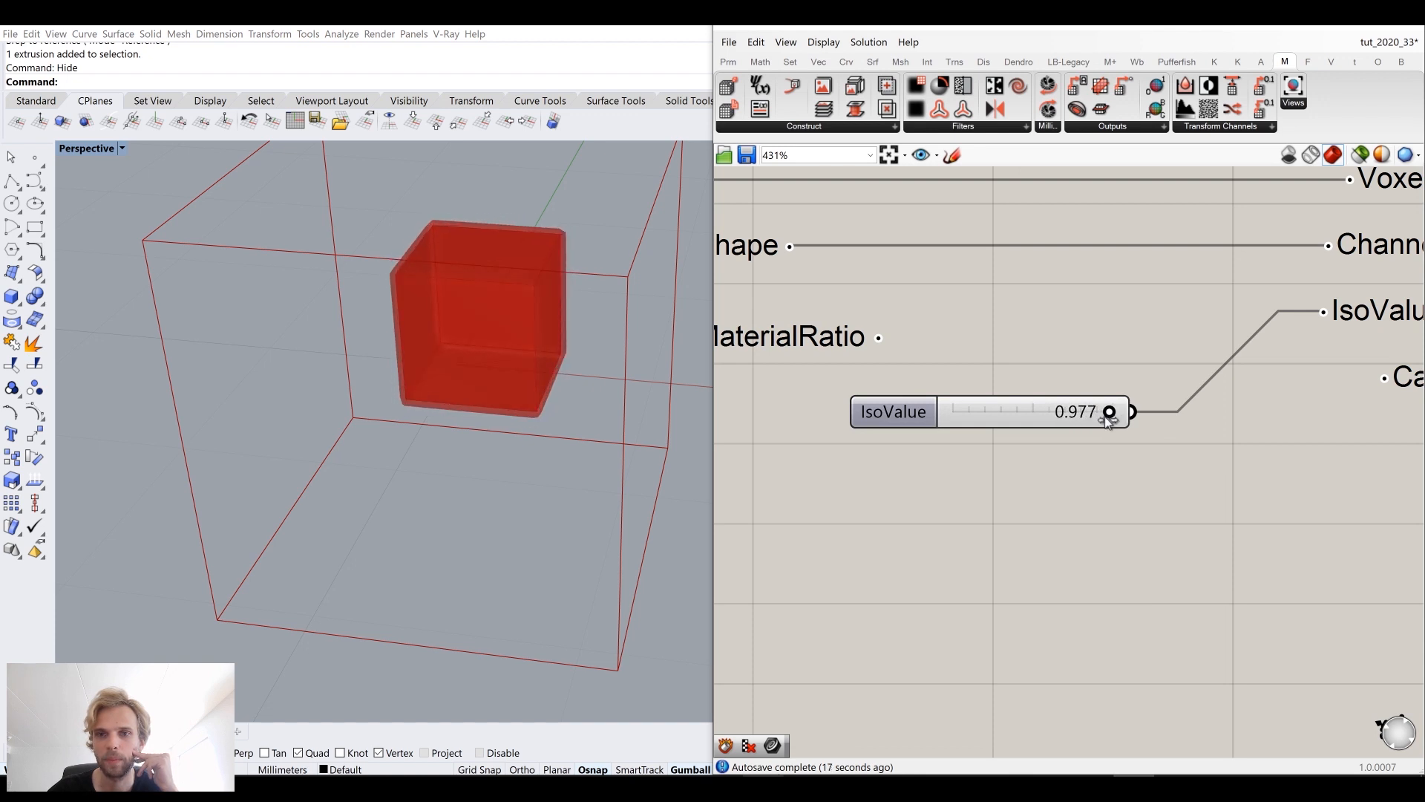
pyautogui.doubleClick(1109, 417)
pyautogui.moveTo(1018, 412); pyautogui.dragTo(1037, 413)
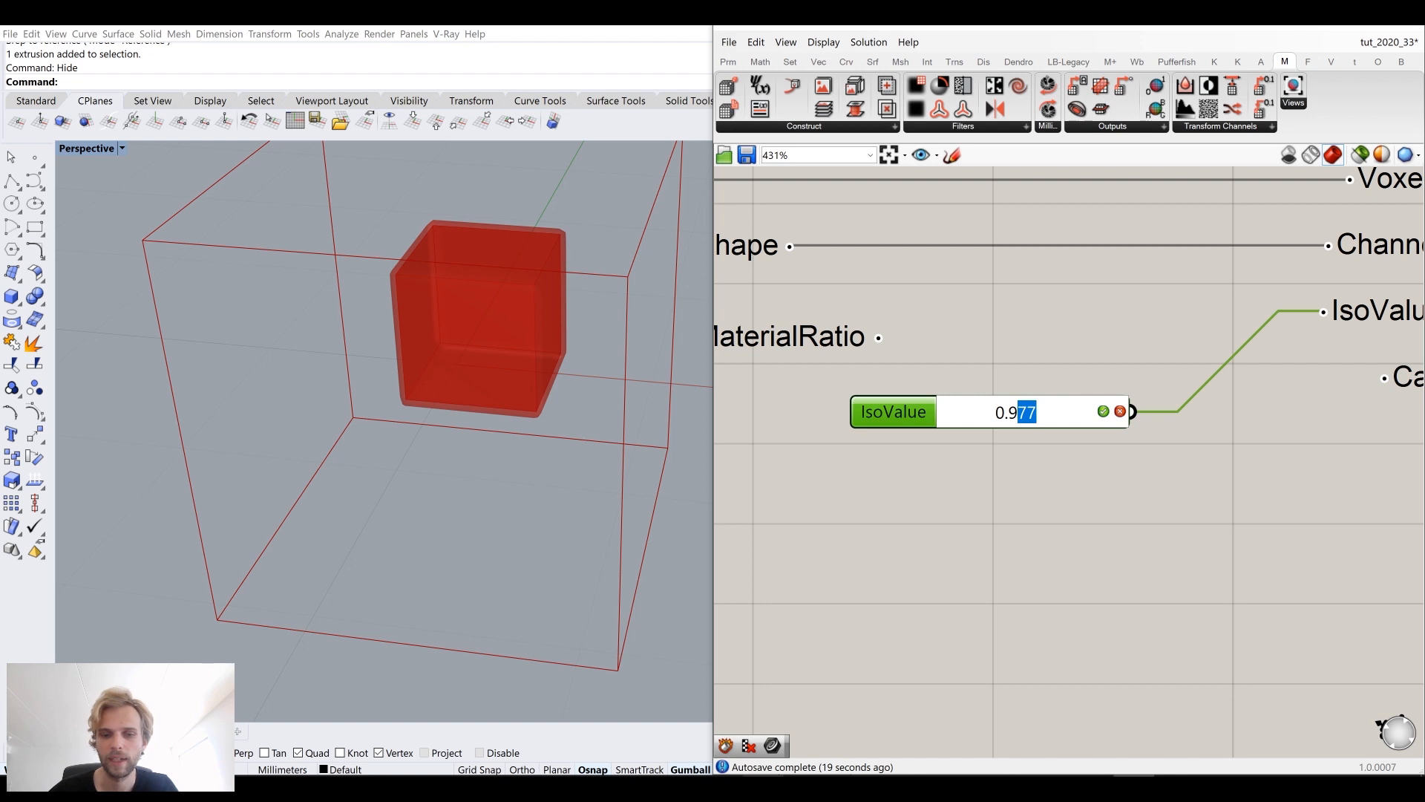
pyautogui.click(1060, 358)
pyautogui.doubleClick(1036, 417)
pyautogui.click(1036, 417)
pyautogui.press('BackSpace')
pyautogui.press('BackSpace')
pyautogui.write('5')
pyautogui.press('Return')
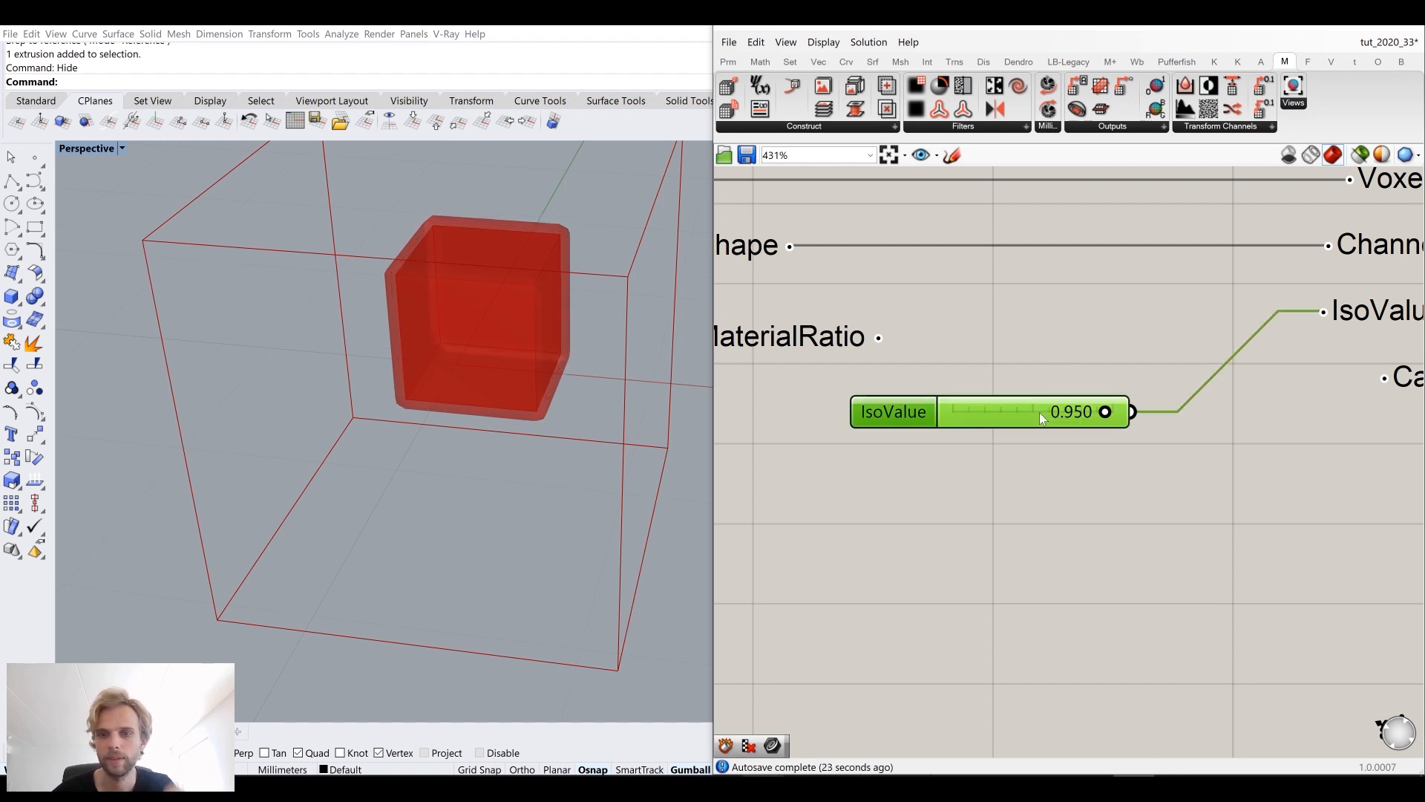
pyautogui.click(1050, 282)
# Step: Examine the meshed box in the viewport and the Geometric Source's Strength input
pyautogui.moveTo(460, 323); pyautogui.dragTo(446, 270, button='right')
pyautogui.scroll(2, 433, 223)
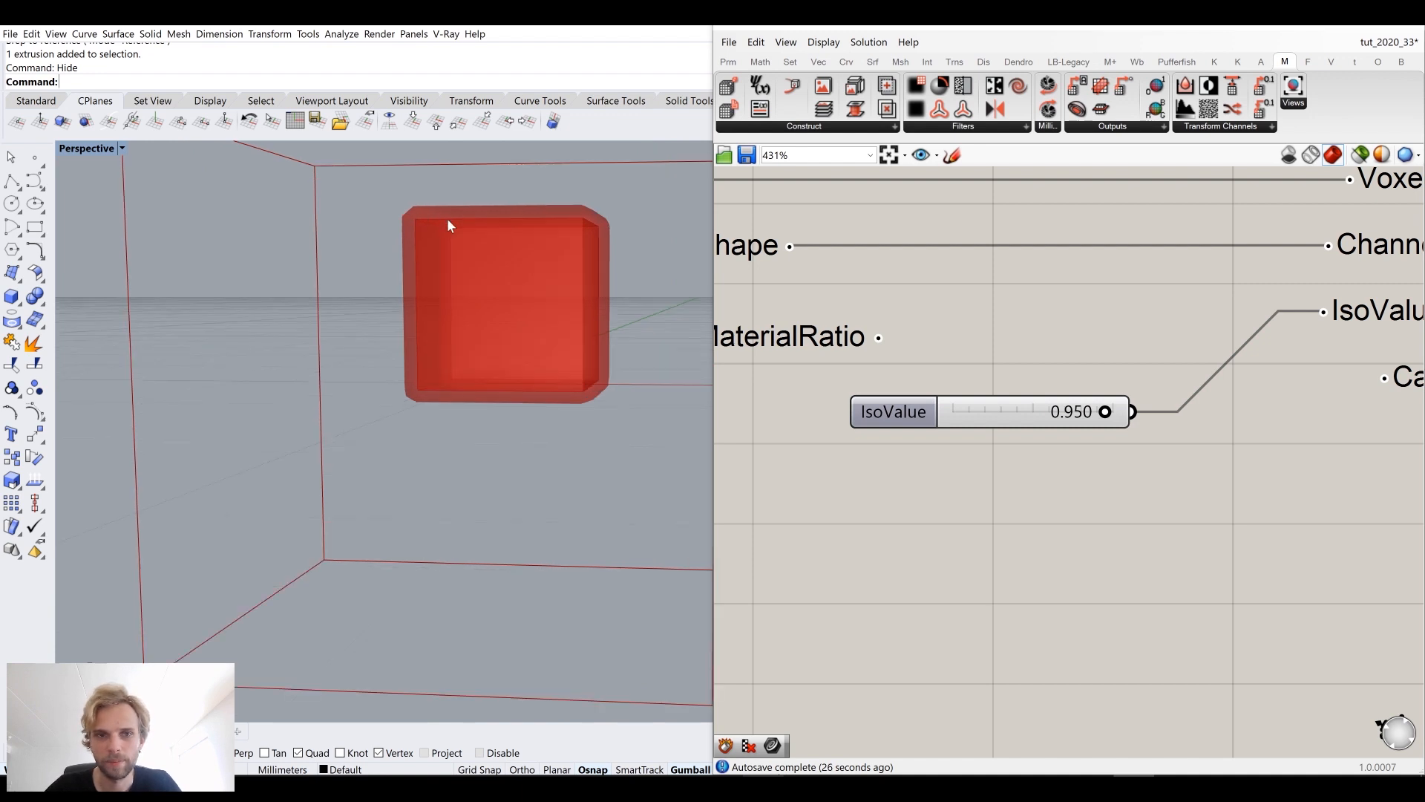
pyautogui.moveTo(447, 219); pyautogui.dragTo(486, 256, button='right')
pyautogui.scroll(-3, 955, 284)
pyautogui.moveTo(950, 353); pyautogui.dragTo(1106, 396, button='right')
pyautogui.scroll(-4, 1099, 393)
pyautogui.moveTo(973, 420); pyautogui.dragTo(1000, 416, button='right')
pyautogui.scroll(4, 871, 318)
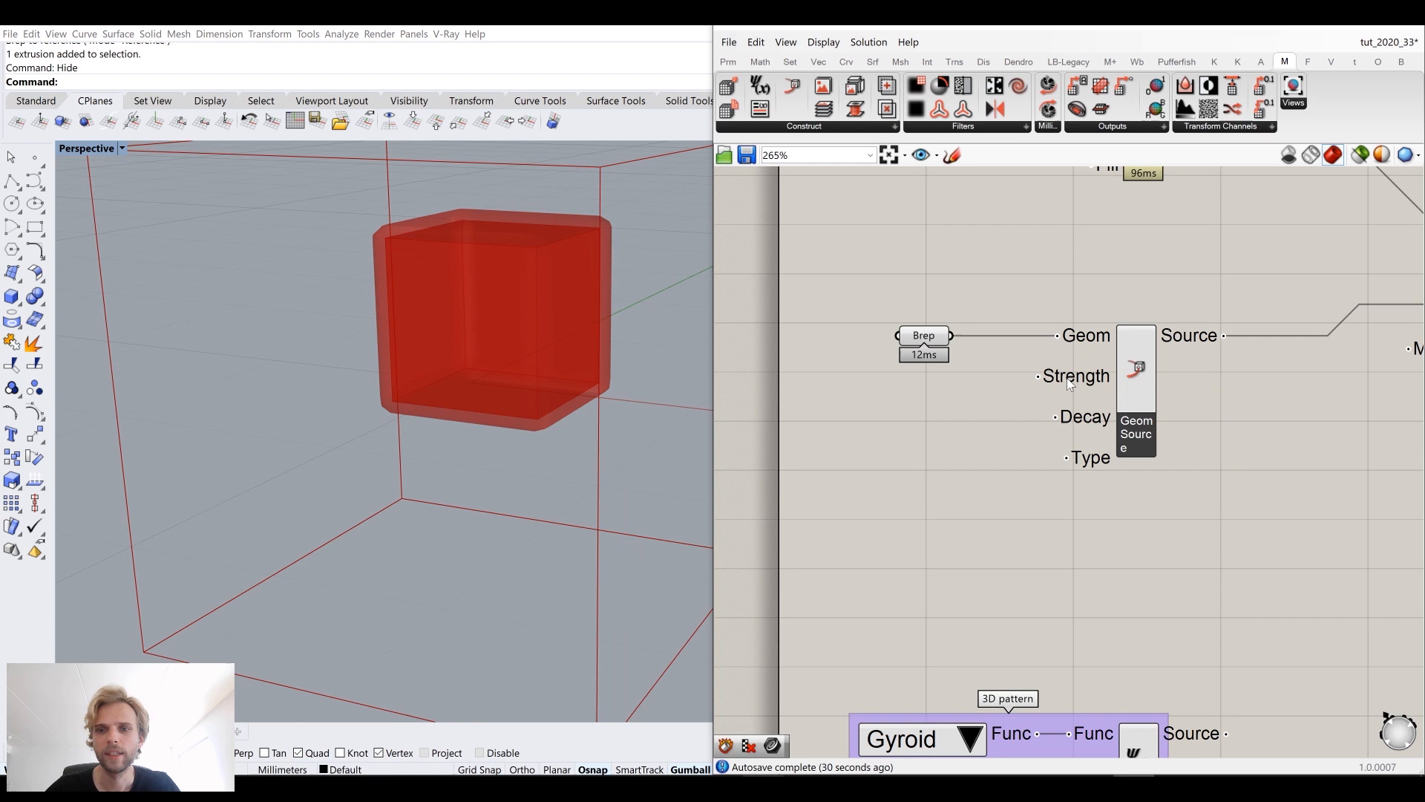
pyautogui.moveTo(1061, 379)
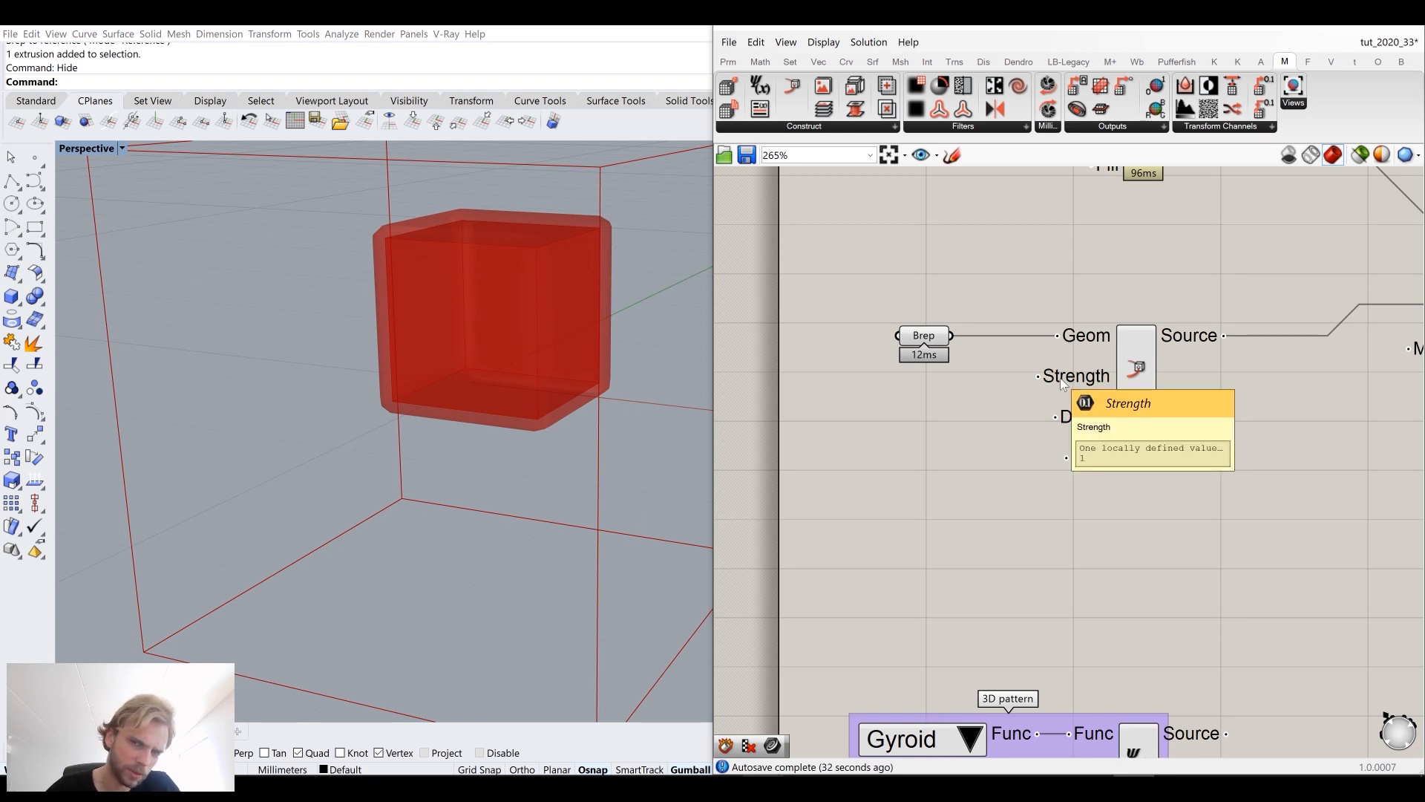
# Step: Add a number slider ranging from 0 to 1000 and connect it to the Geometric Source's Decay input
pyautogui.doubleClick(870, 439)
pyautogui.write('0..100')
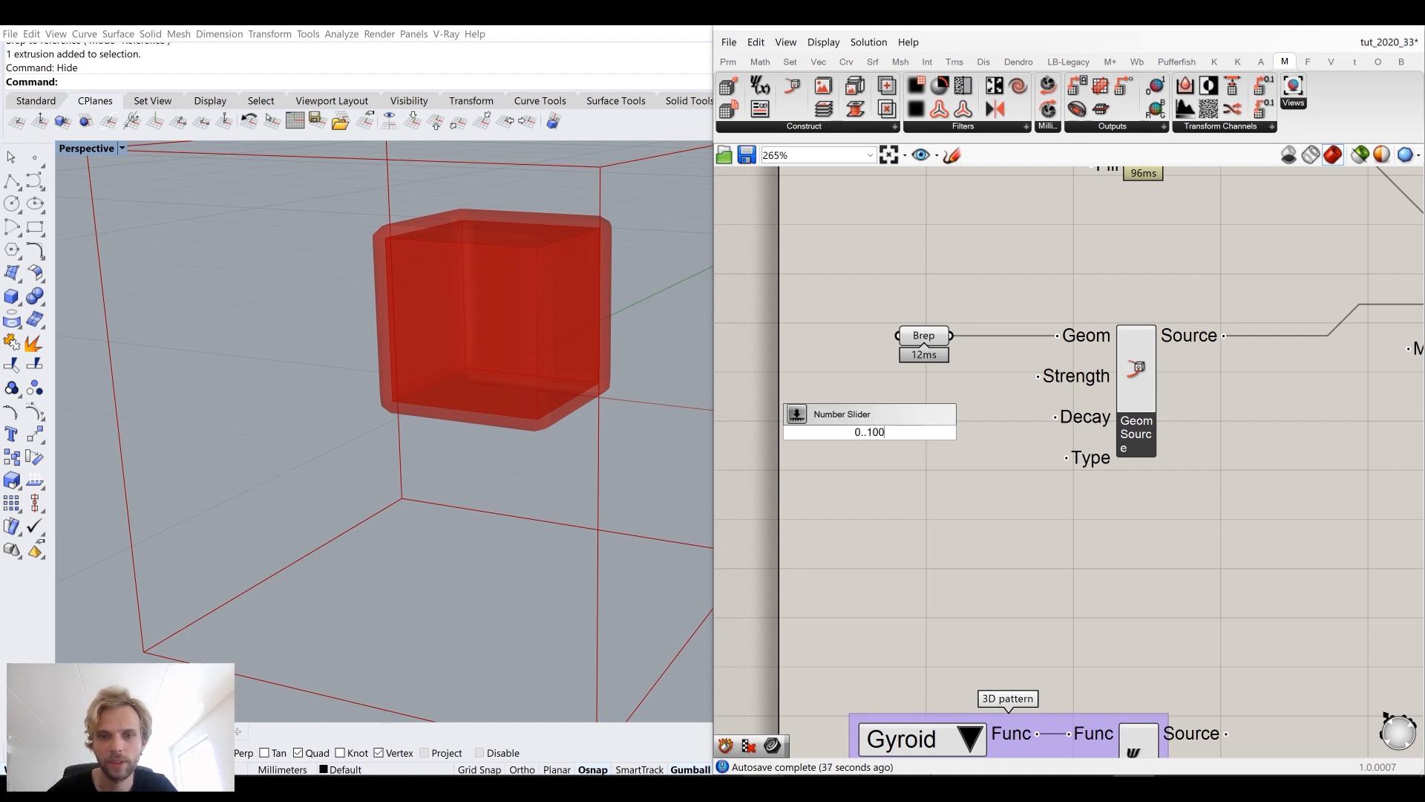
pyautogui.press('Return')
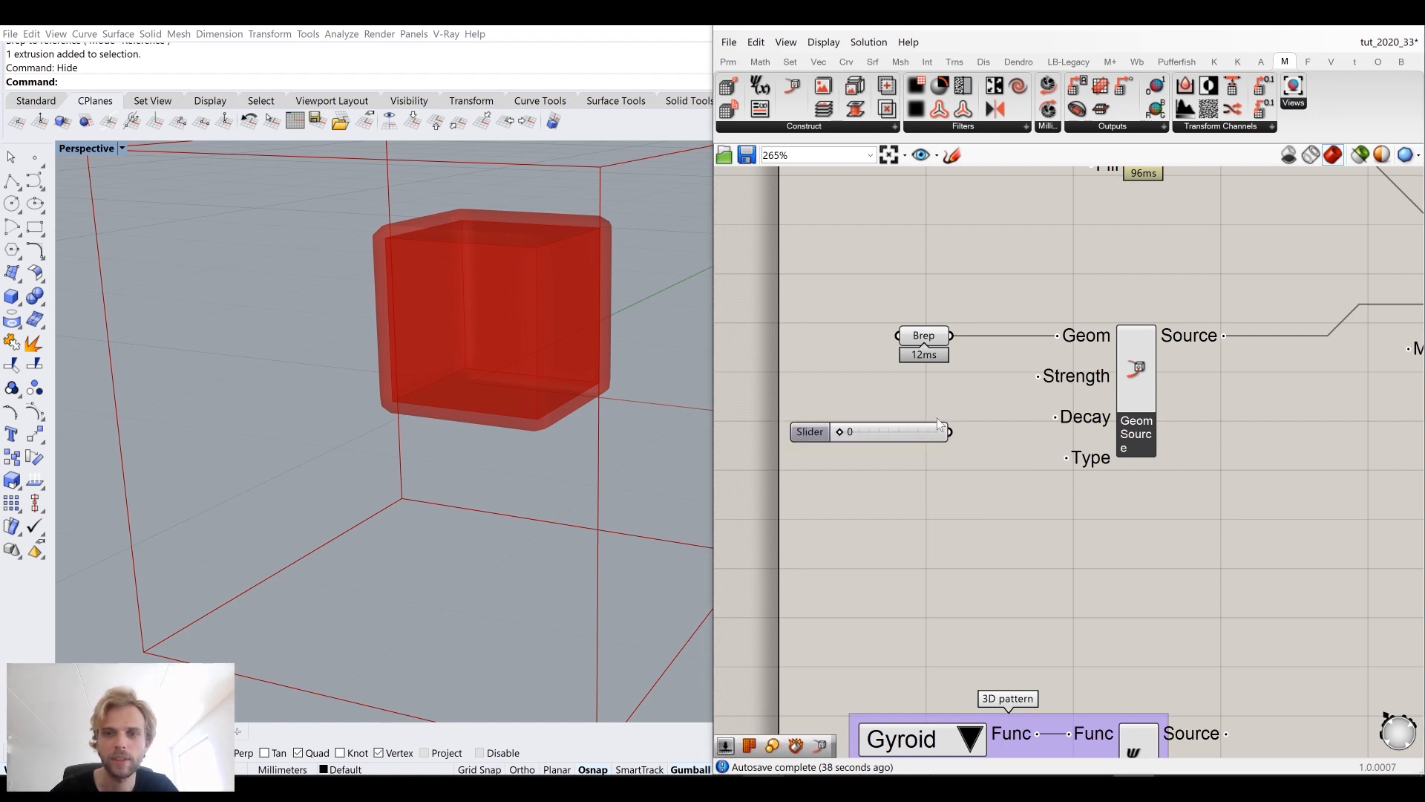
pyautogui.moveTo(951, 432); pyautogui.dragTo(1071, 427)
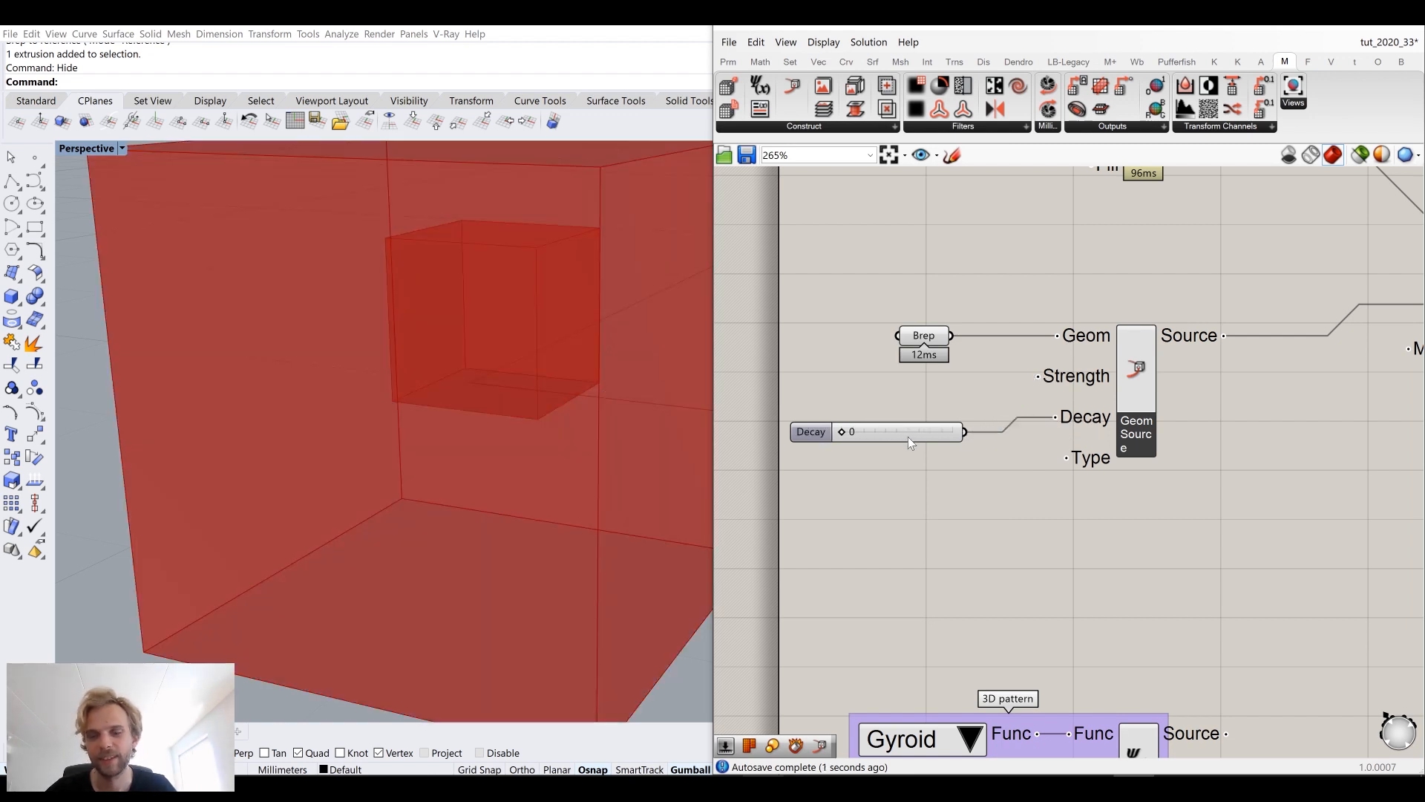
# Step: Move the Decay slider up and set it to 582
pyautogui.moveTo(907, 437); pyautogui.dragTo(925, 421)
pyautogui.scroll(-7, 502, 373)
pyautogui.moveTo(504, 362); pyautogui.dragTo(477, 303, button='right')
pyautogui.scroll(2, 469, 355)
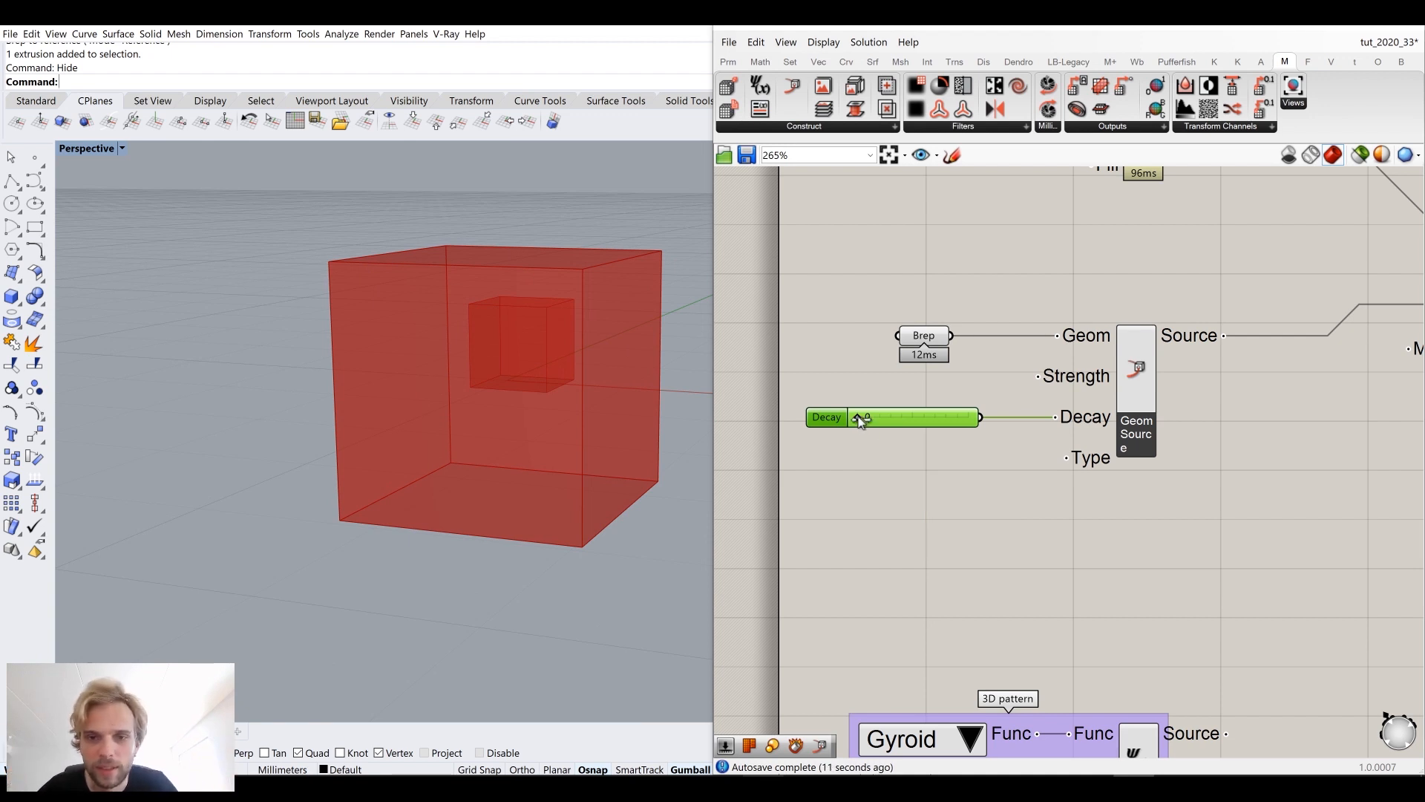
pyautogui.moveTo(855, 419); pyautogui.dragTo(923, 418)
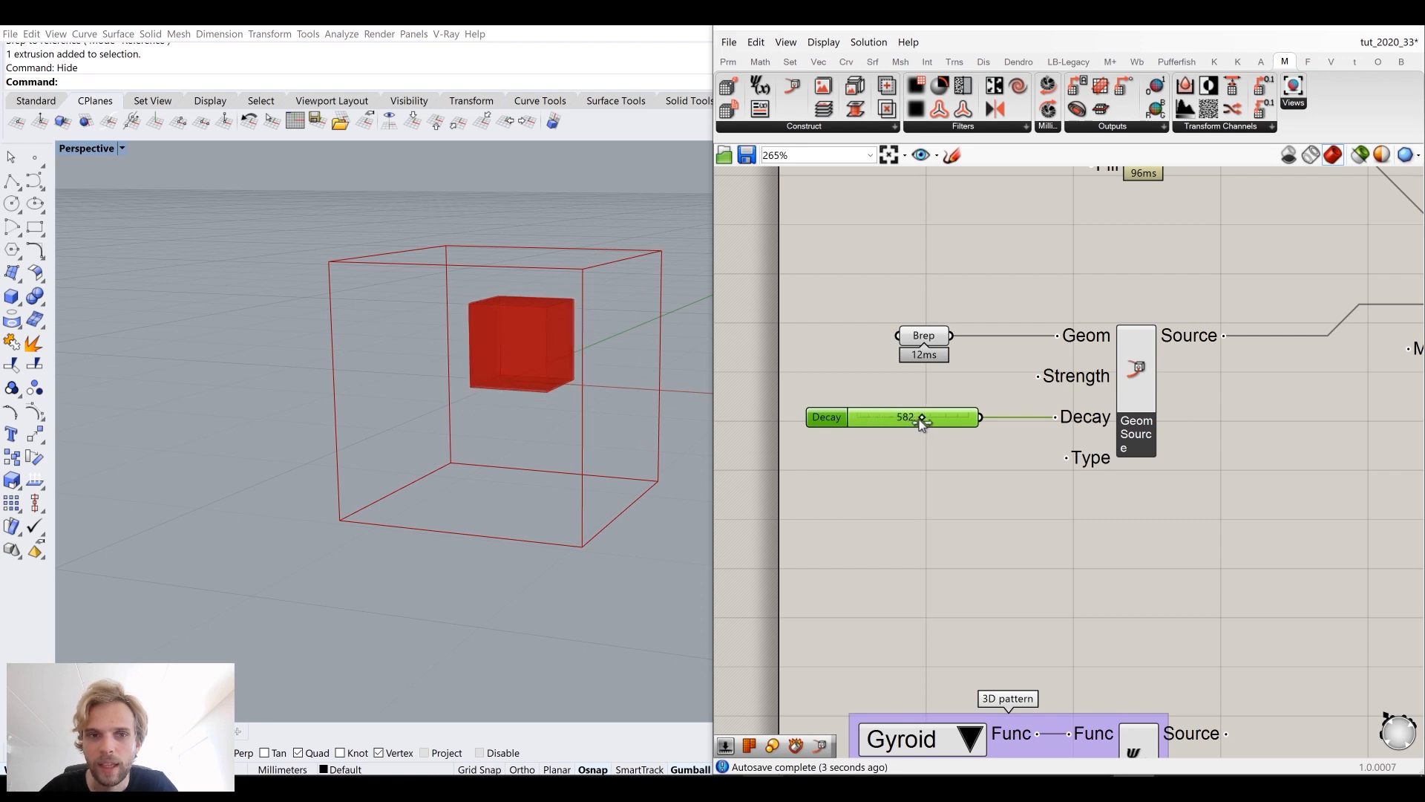
# Step: Set the Decay slider to 1000
pyautogui.scroll(6, 465, 309)
pyautogui.scroll(2, 458, 318)
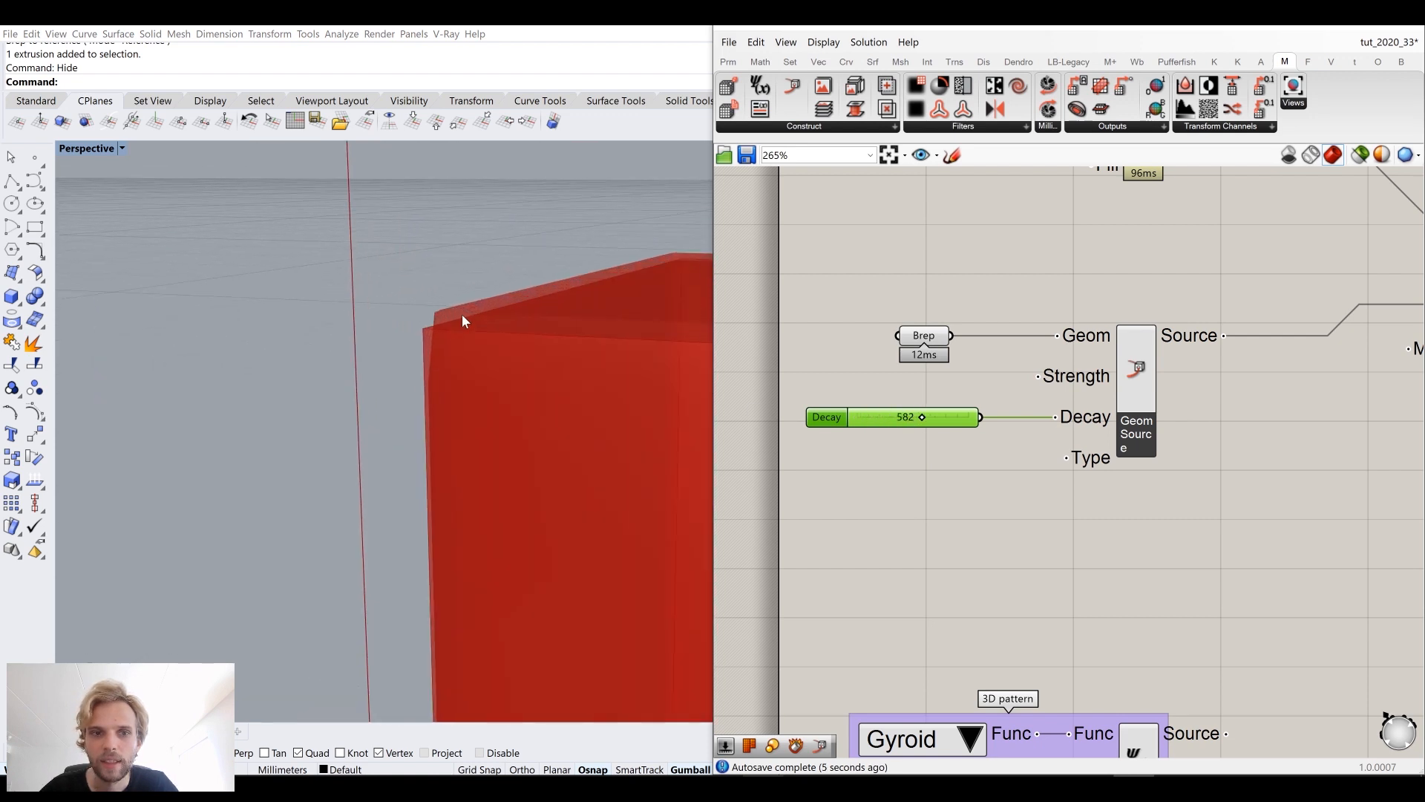
pyautogui.moveTo(950, 420); pyautogui.dragTo(999, 426)
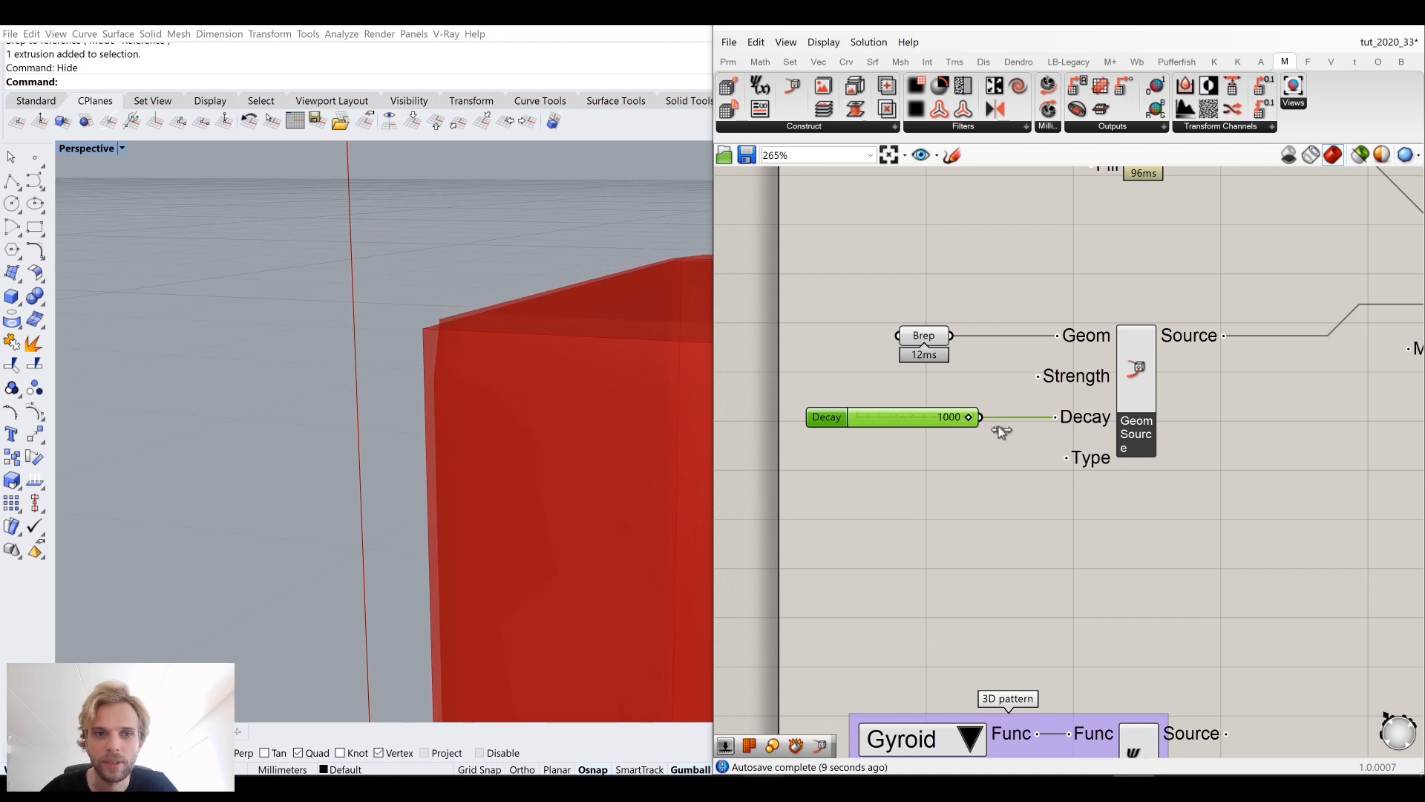
# Step: Delete the Decay slider
pyautogui.scroll(4, 478, 360)
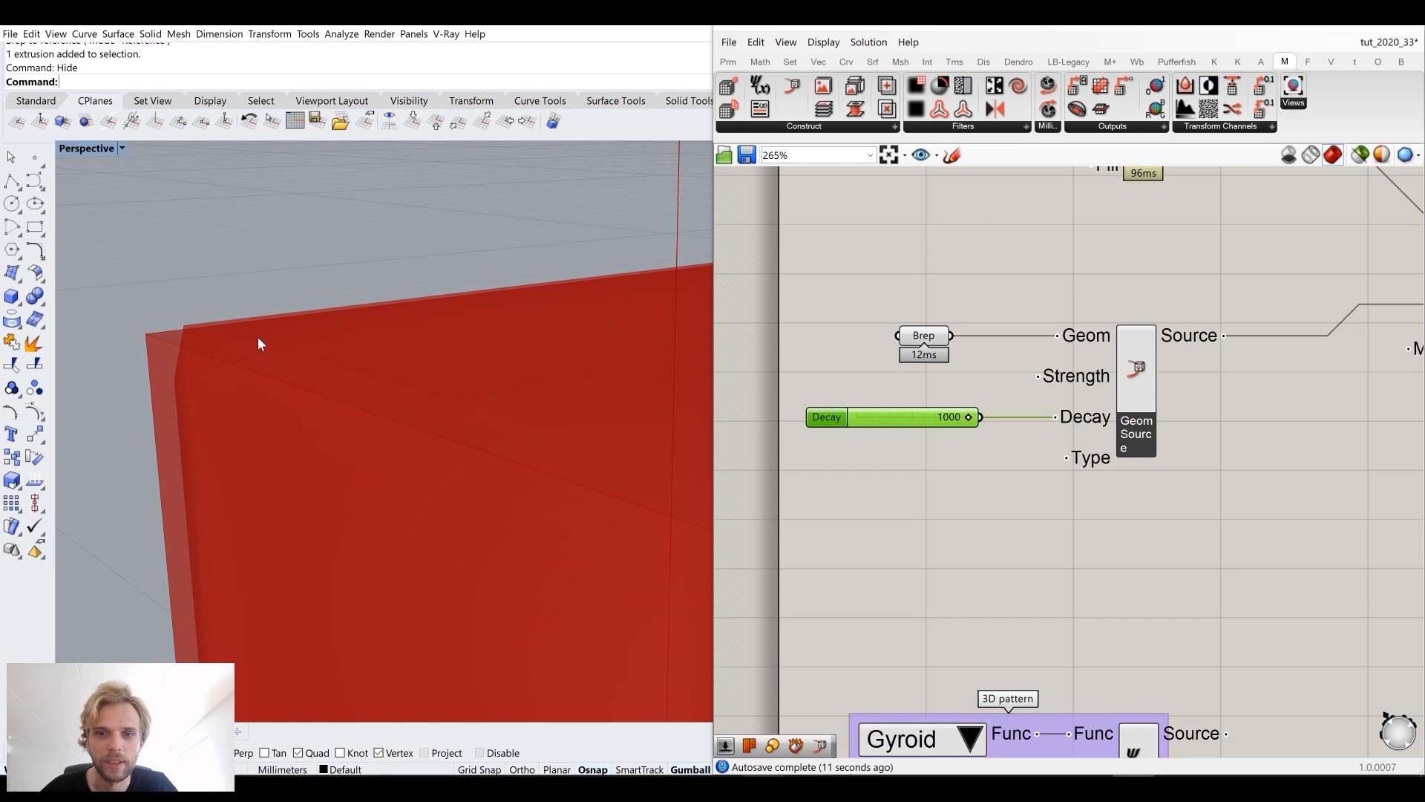
pyautogui.scroll(-5, 258, 343)
pyautogui.moveTo(401, 466); pyautogui.dragTo(416, 410, button='right')
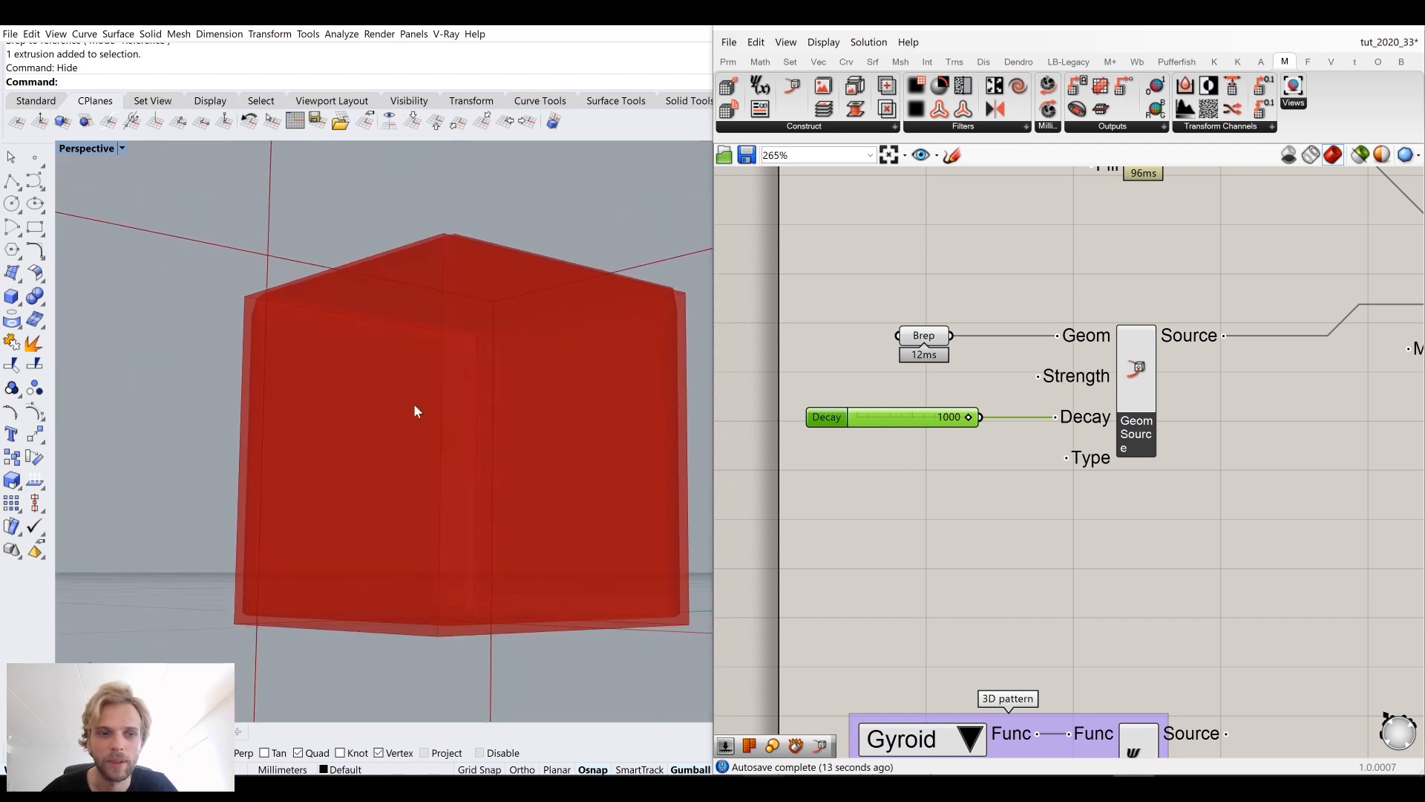
pyautogui.scroll(5, 273, 588)
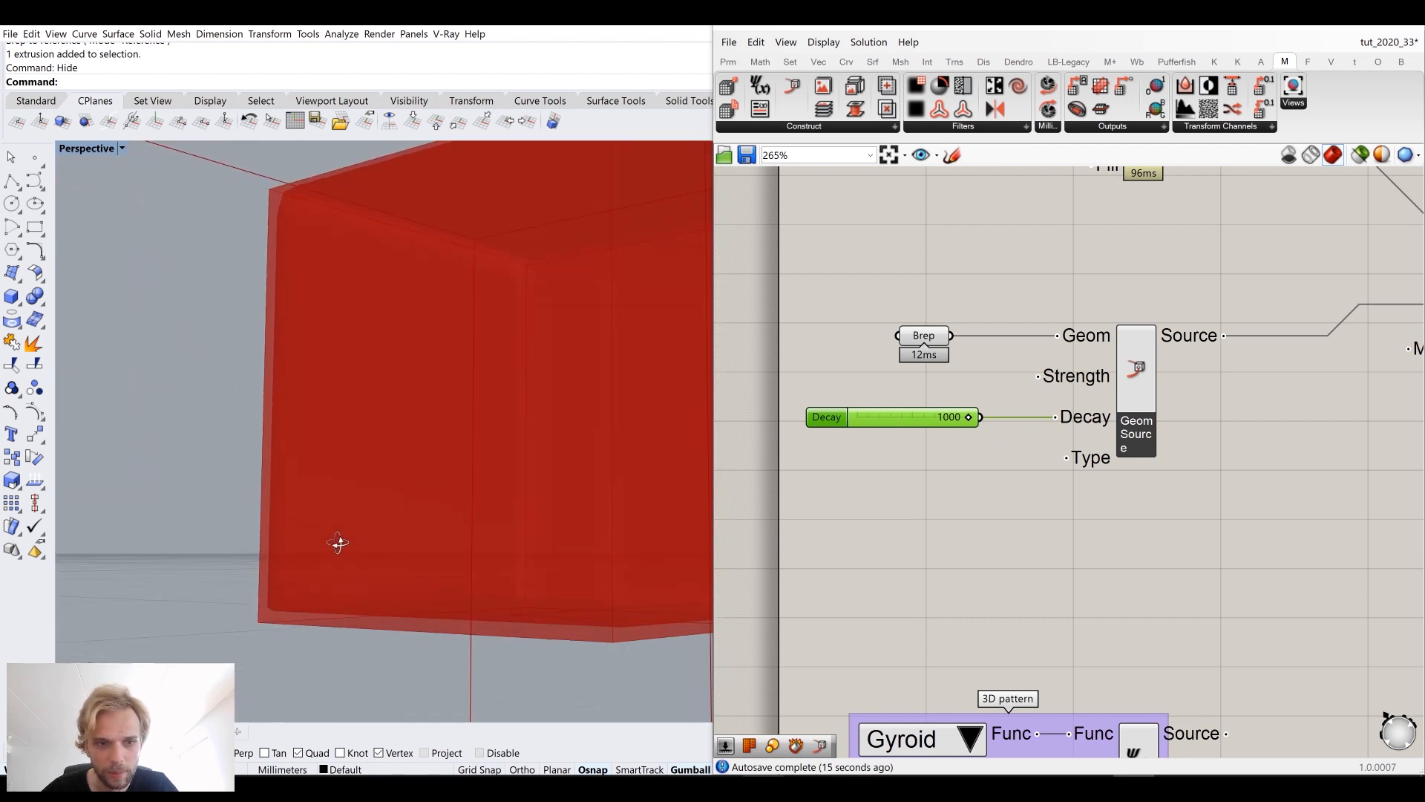
pyautogui.scroll(1, 926, 418)
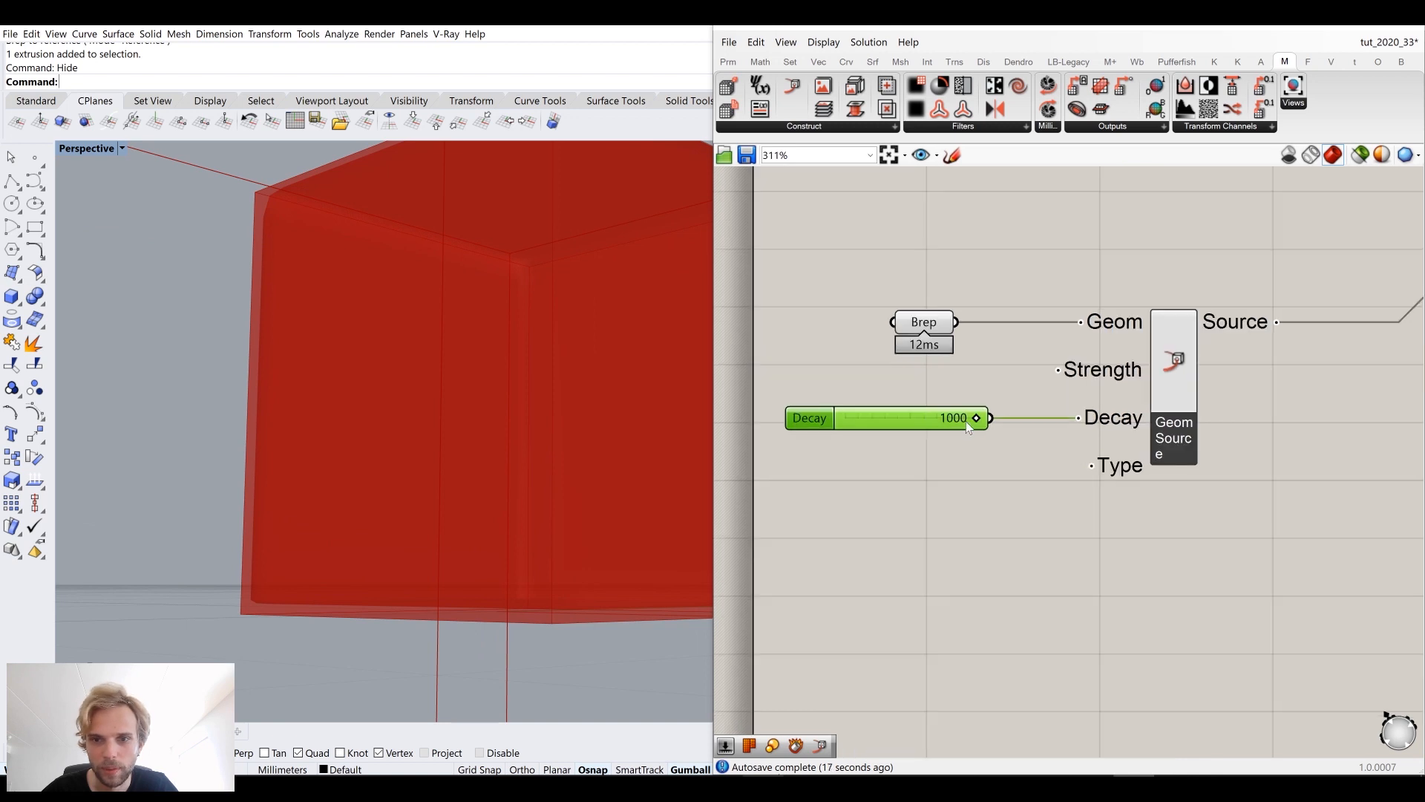
pyautogui.press('Delete')
pyautogui.moveTo(472, 354); pyautogui.dragTo(294, 221, button='right')
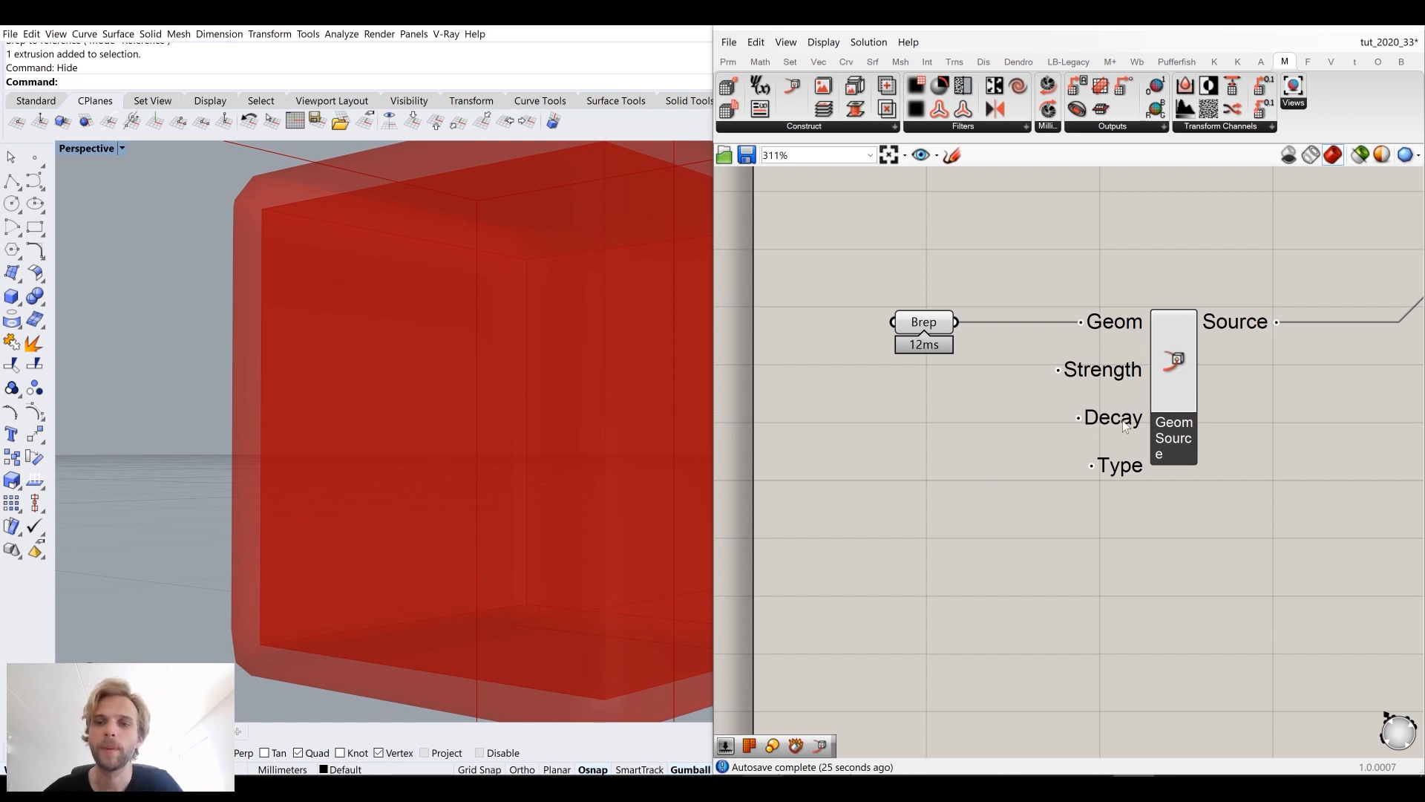
# Step: Rearrange the Brep and Geom Source components on the canvas near the gyroid function source
pyautogui.moveTo(1125, 426)
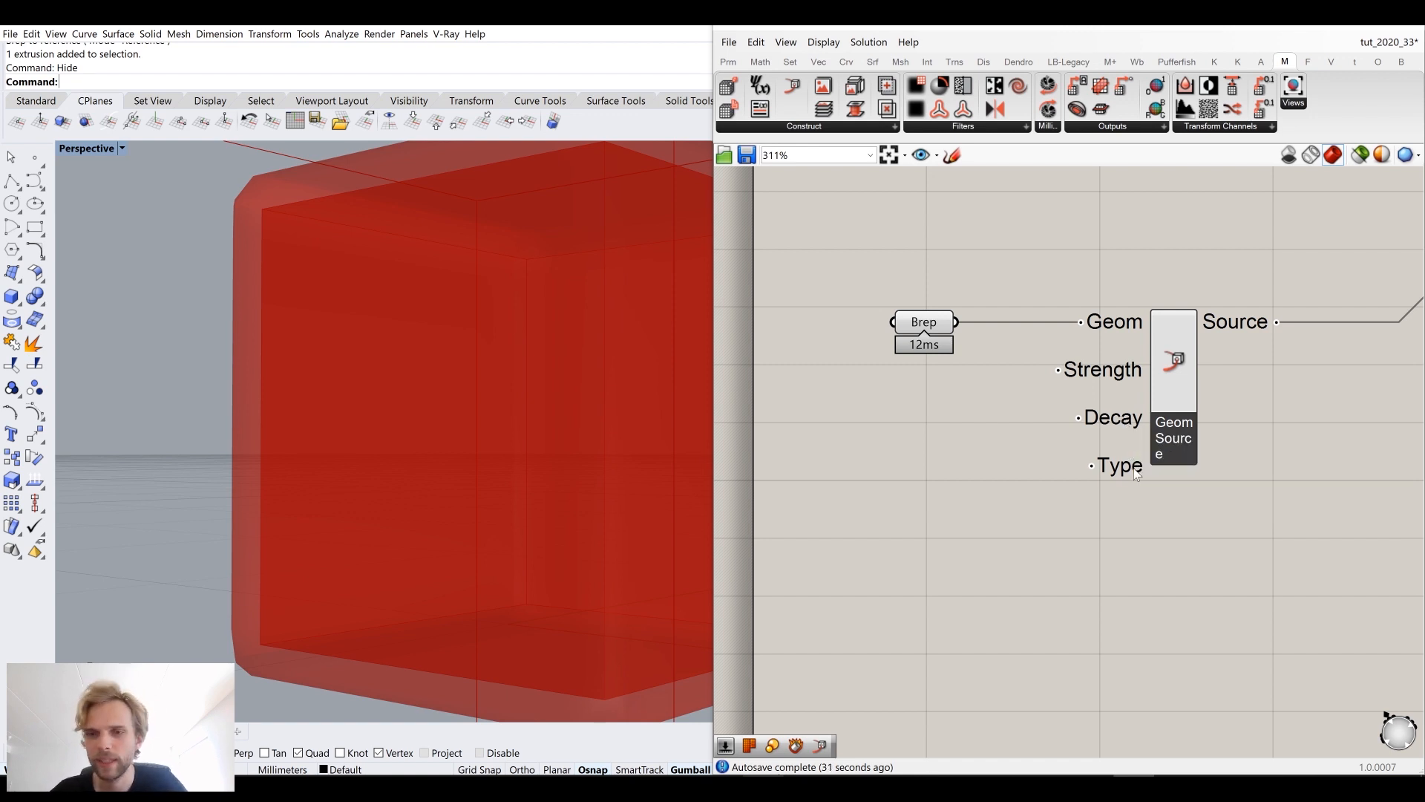
pyautogui.moveTo(1124, 474)
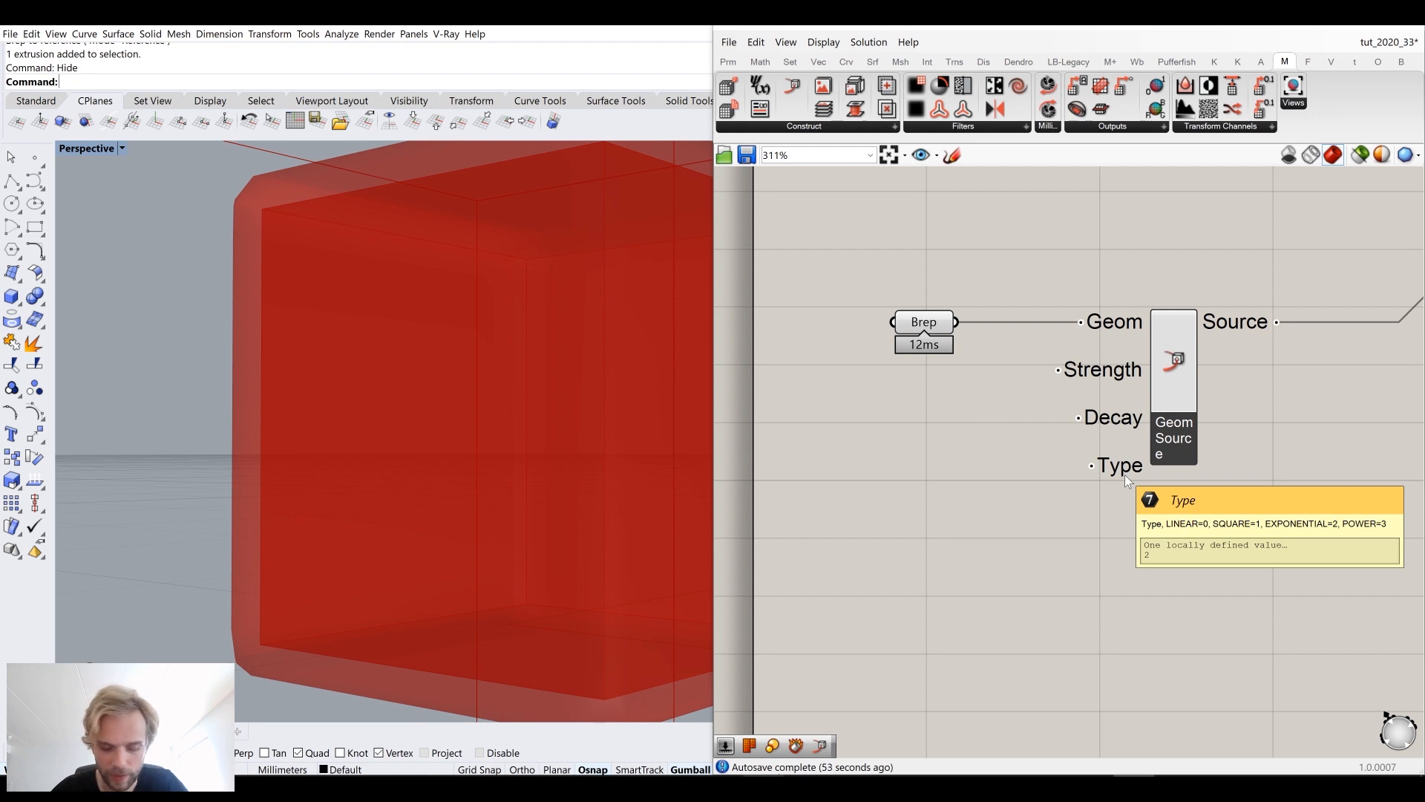
pyautogui.scroll(-3, 1119, 487)
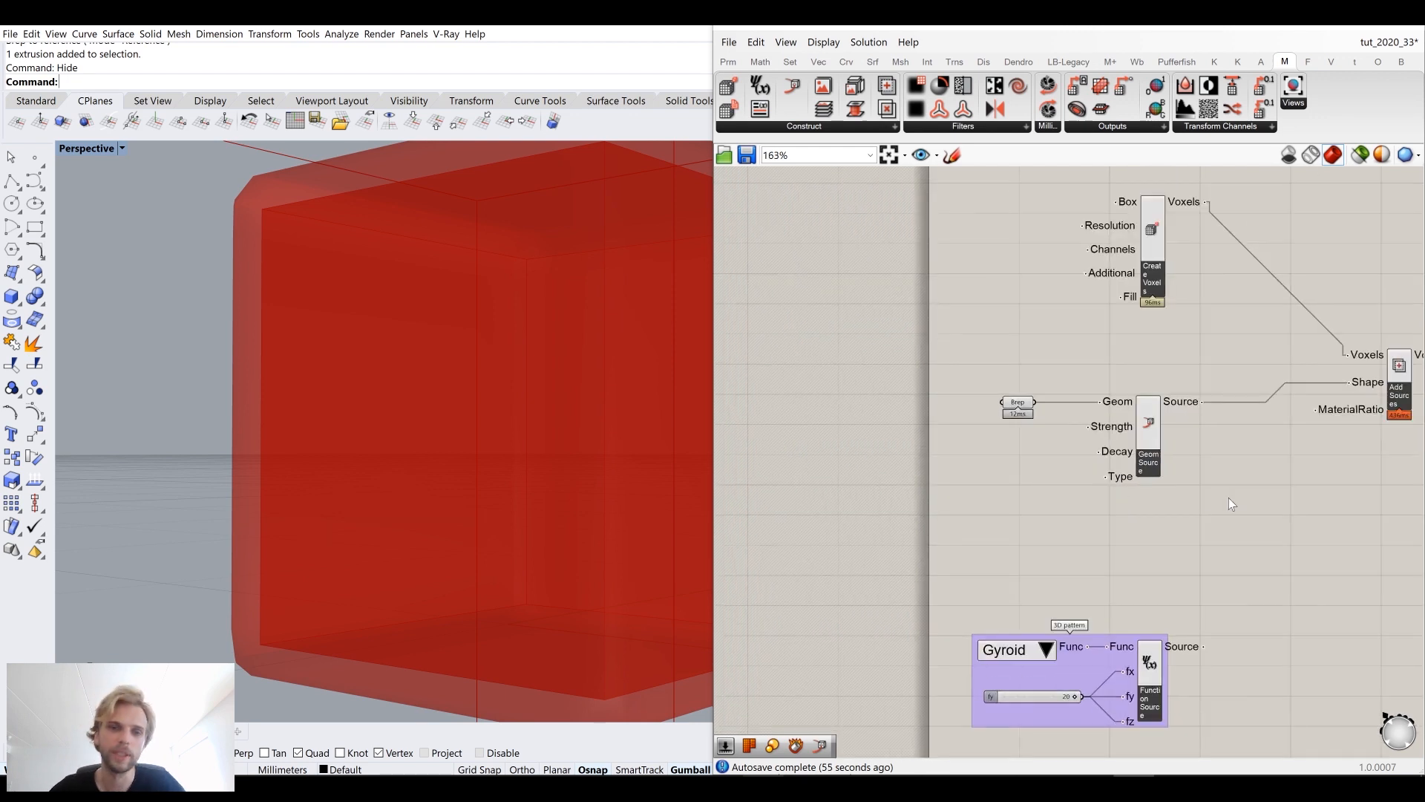
pyautogui.scroll(-6, 466, 390)
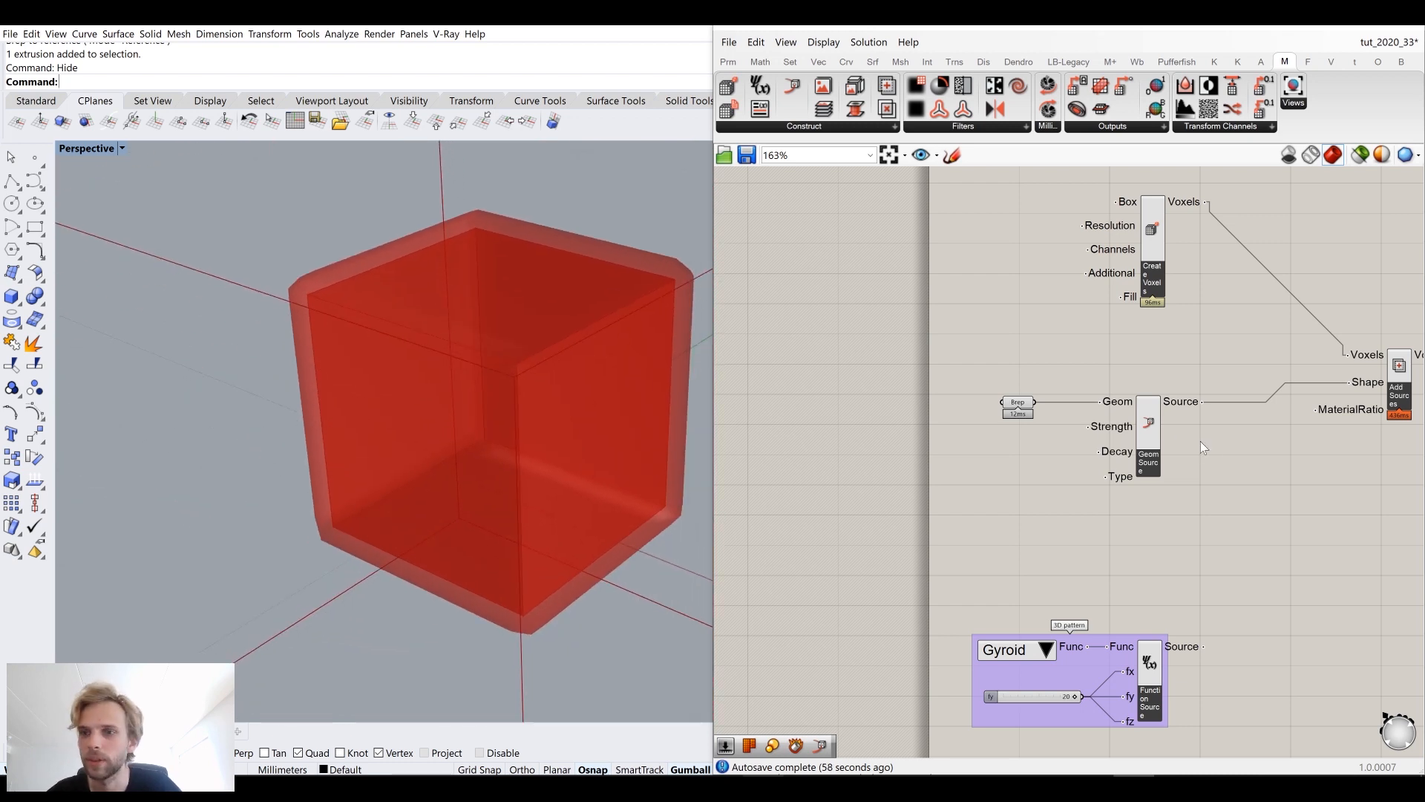
pyautogui.moveTo(1201, 447); pyautogui.dragTo(1197, 414, button='right')
pyautogui.moveTo(1195, 480); pyautogui.dragTo(960, 353)
pyautogui.moveTo(1155, 409)
pyautogui.mouseDown()
pyautogui.moveTo(1151, 388)
pyautogui.moveTo(1136, 413)
pyautogui.mouseUp()
pyautogui.click(1136, 413)
pyautogui.scroll(-3, 1152, 438)
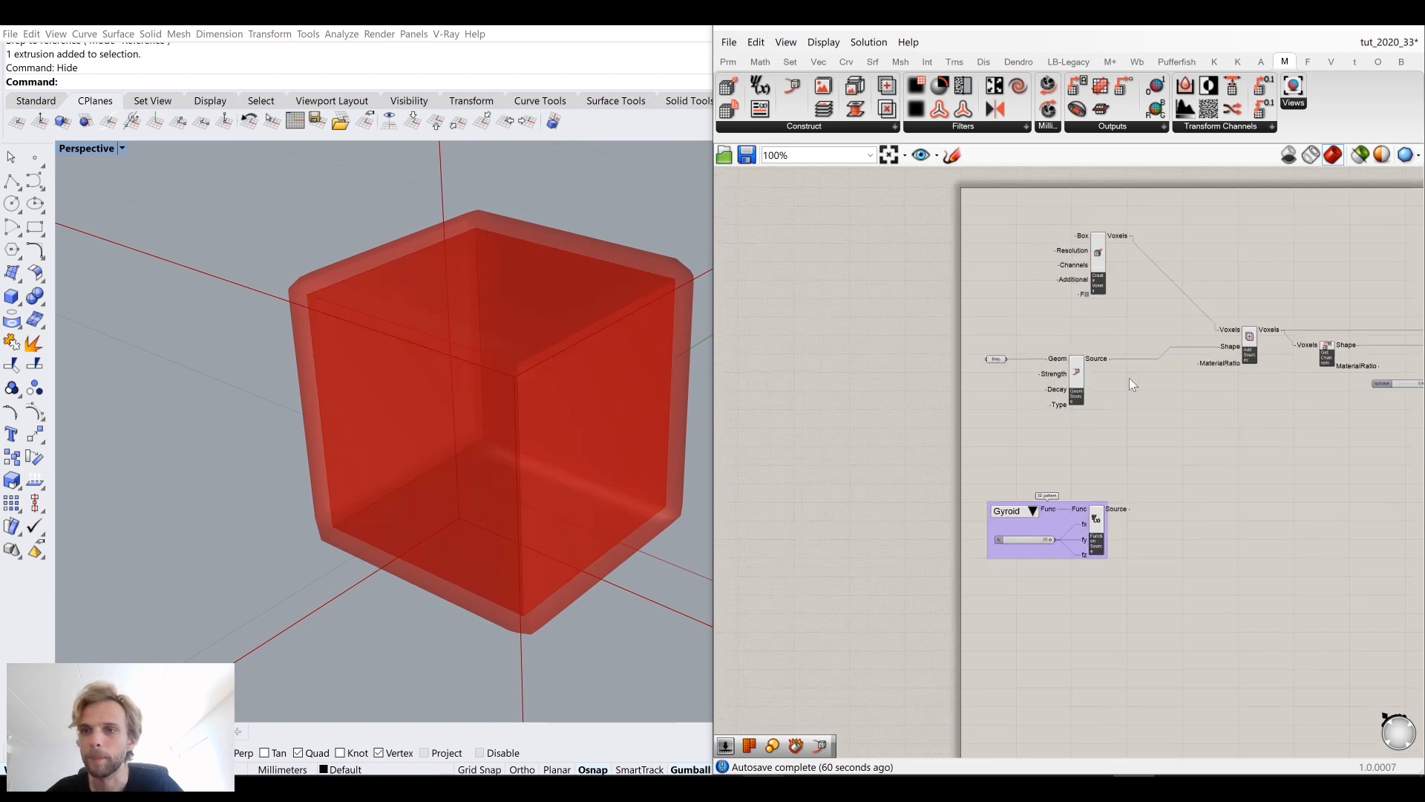
pyautogui.scroll(3, 1061, 533)
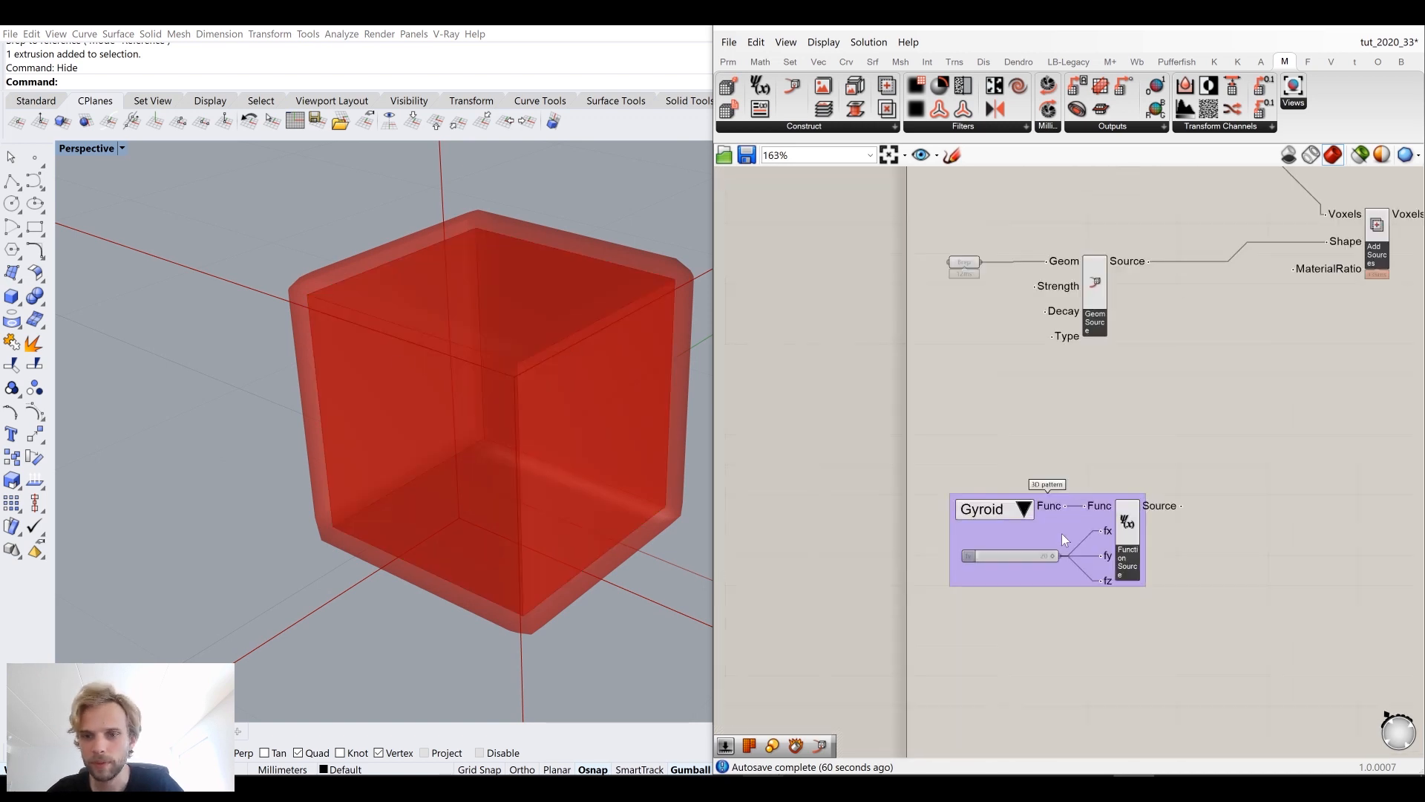
pyautogui.click(1032, 536)
pyautogui.moveTo(1048, 512); pyautogui.dragTo(1050, 510)
pyautogui.click(1203, 364)
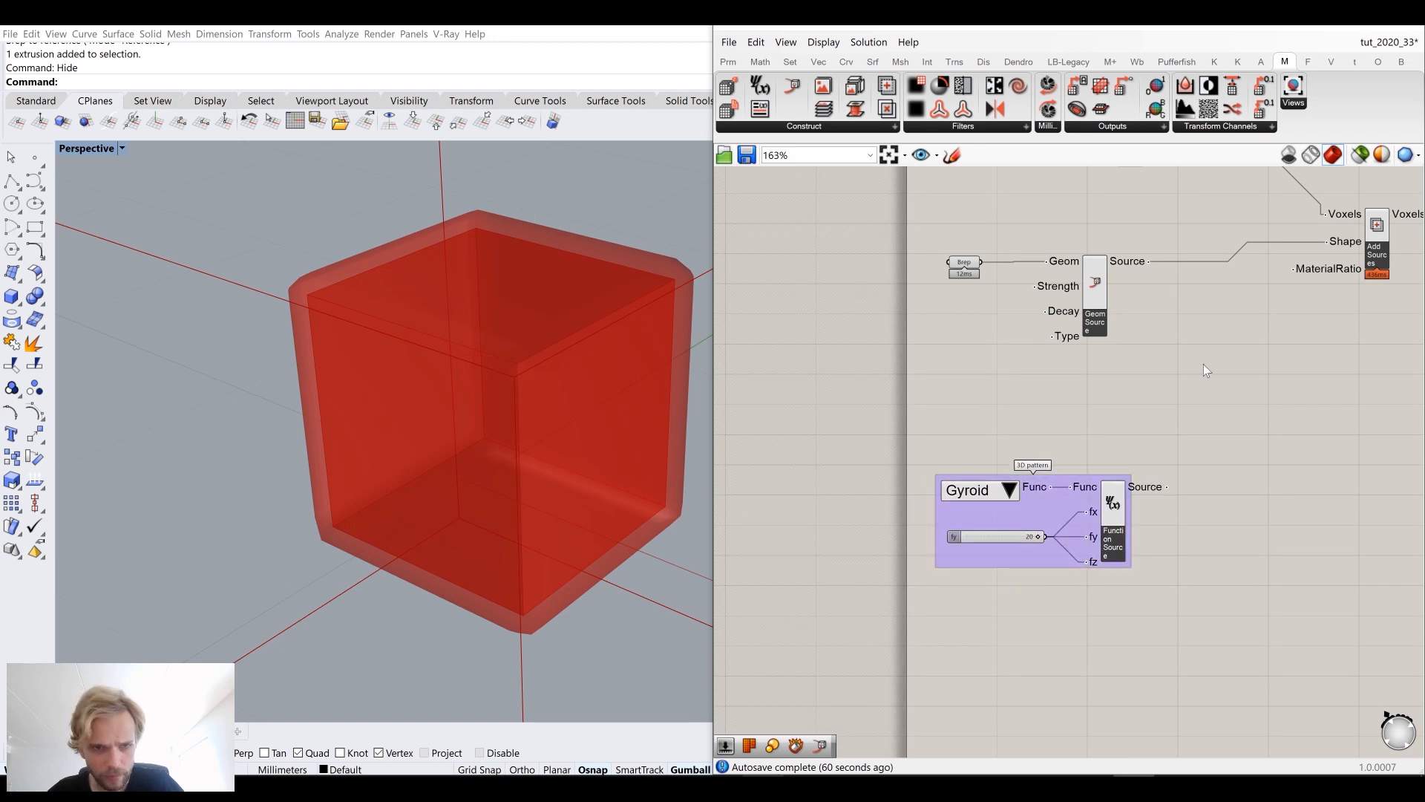
pyautogui.scroll(1, 1117, 318)
# Step: Turn off the preview of the referenced Brep parameter
pyautogui.click(994, 323)
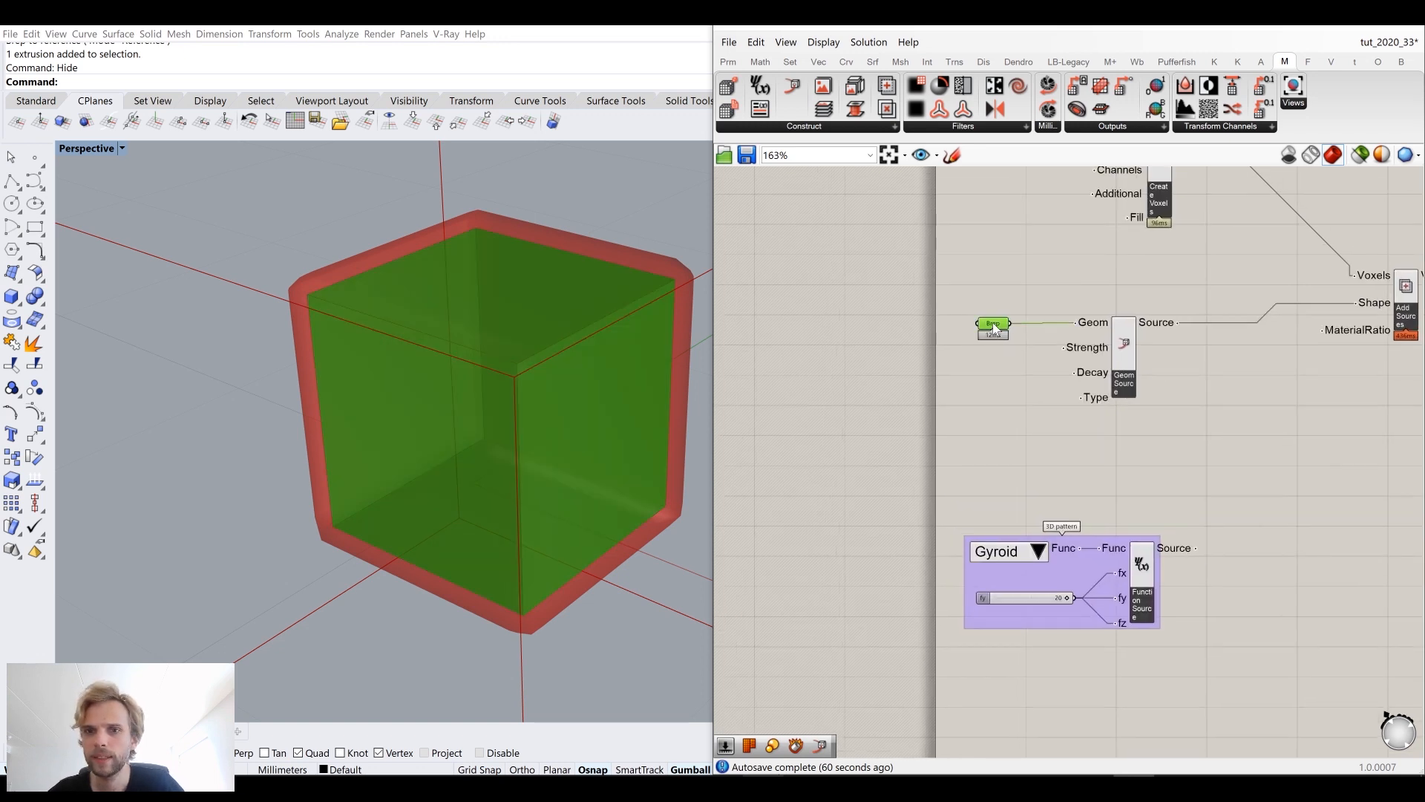
pyautogui.middleClick(995, 324)
pyautogui.click(1024, 291)
pyautogui.click(1196, 355)
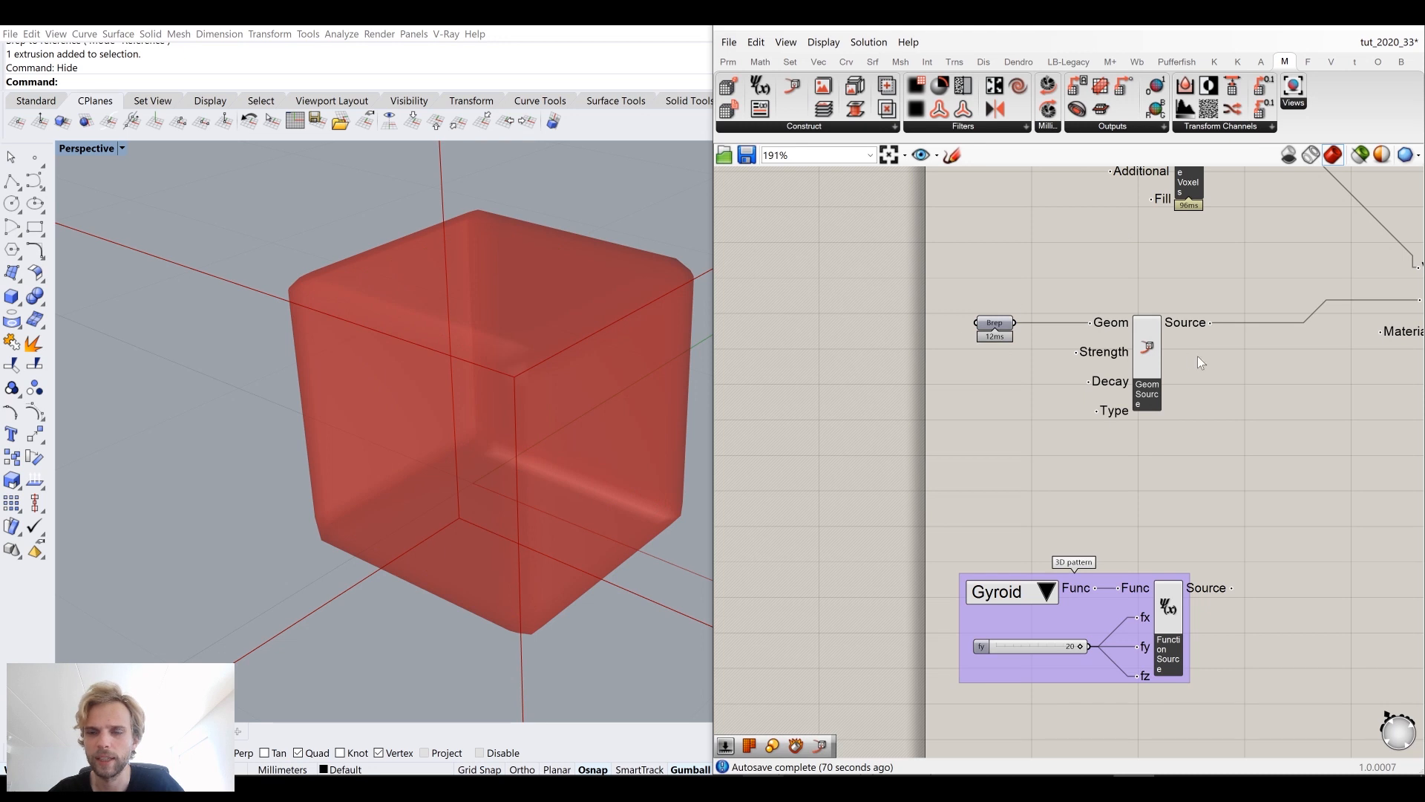
# Step: Connect the gyroid Function Source output to the Add Sources MaterialRatio input
pyautogui.scroll(-3, 1158, 358)
pyautogui.scroll(2, 1182, 401)
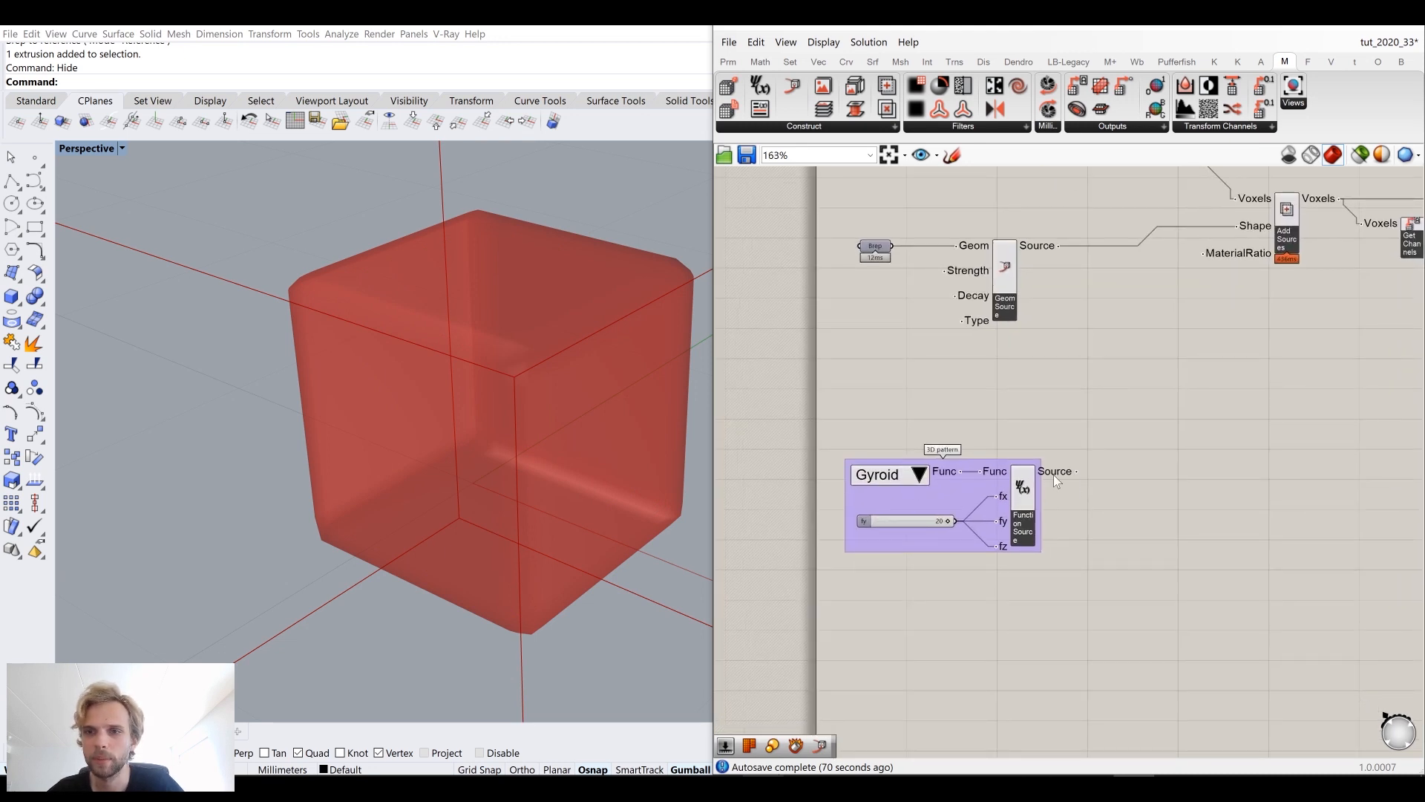
pyautogui.moveTo(1079, 475); pyautogui.dragTo(1208, 257)
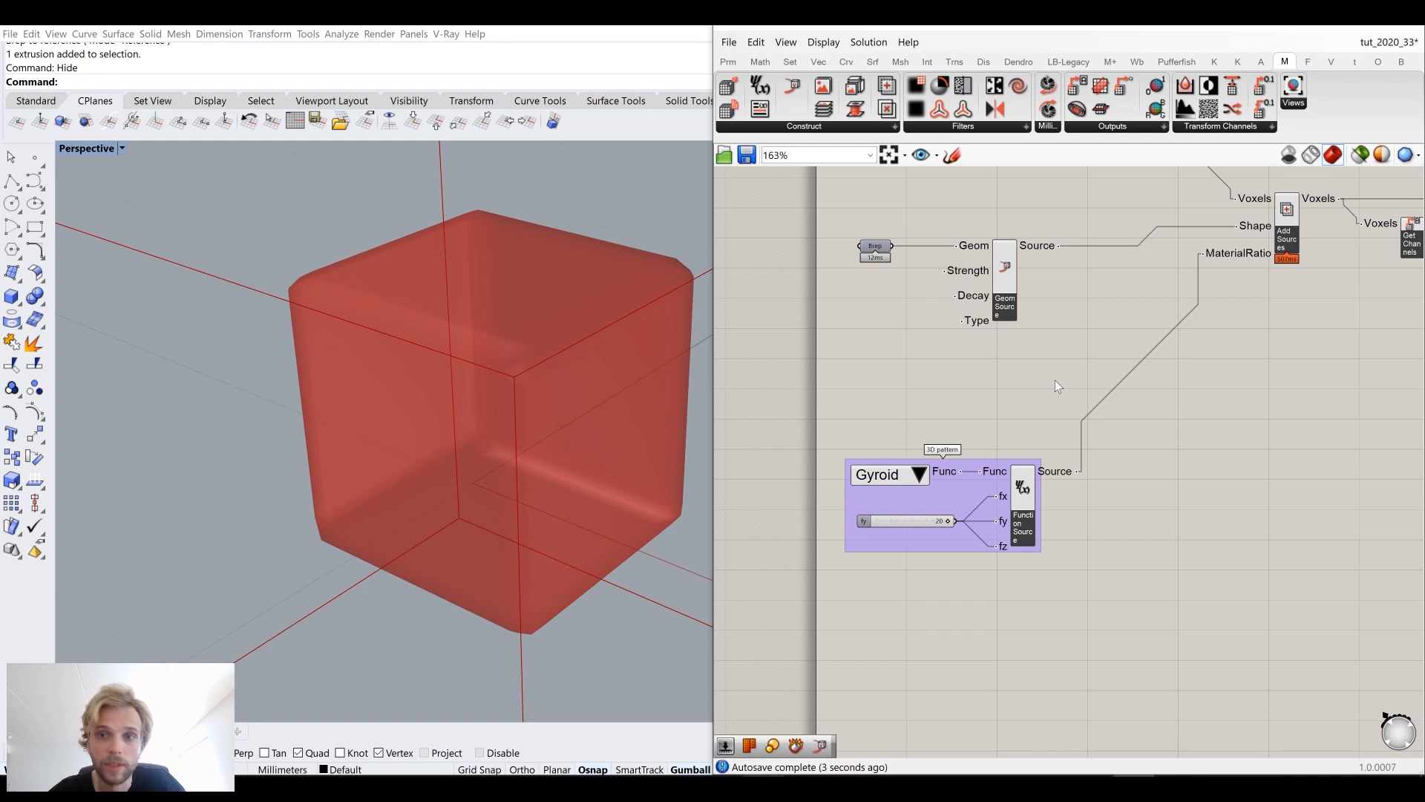
# Step: Group the Brep and Geom Source components and name the group Geometry
pyautogui.moveTo(1030, 354); pyautogui.dragTo(1089, 446, button='right')
pyautogui.moveTo(1097, 460); pyautogui.dragTo(879, 305)
pyautogui.middleClick(879, 304)
pyautogui.click(892, 275)
pyautogui.click(942, 292)
pyautogui.rightClick(961, 368)
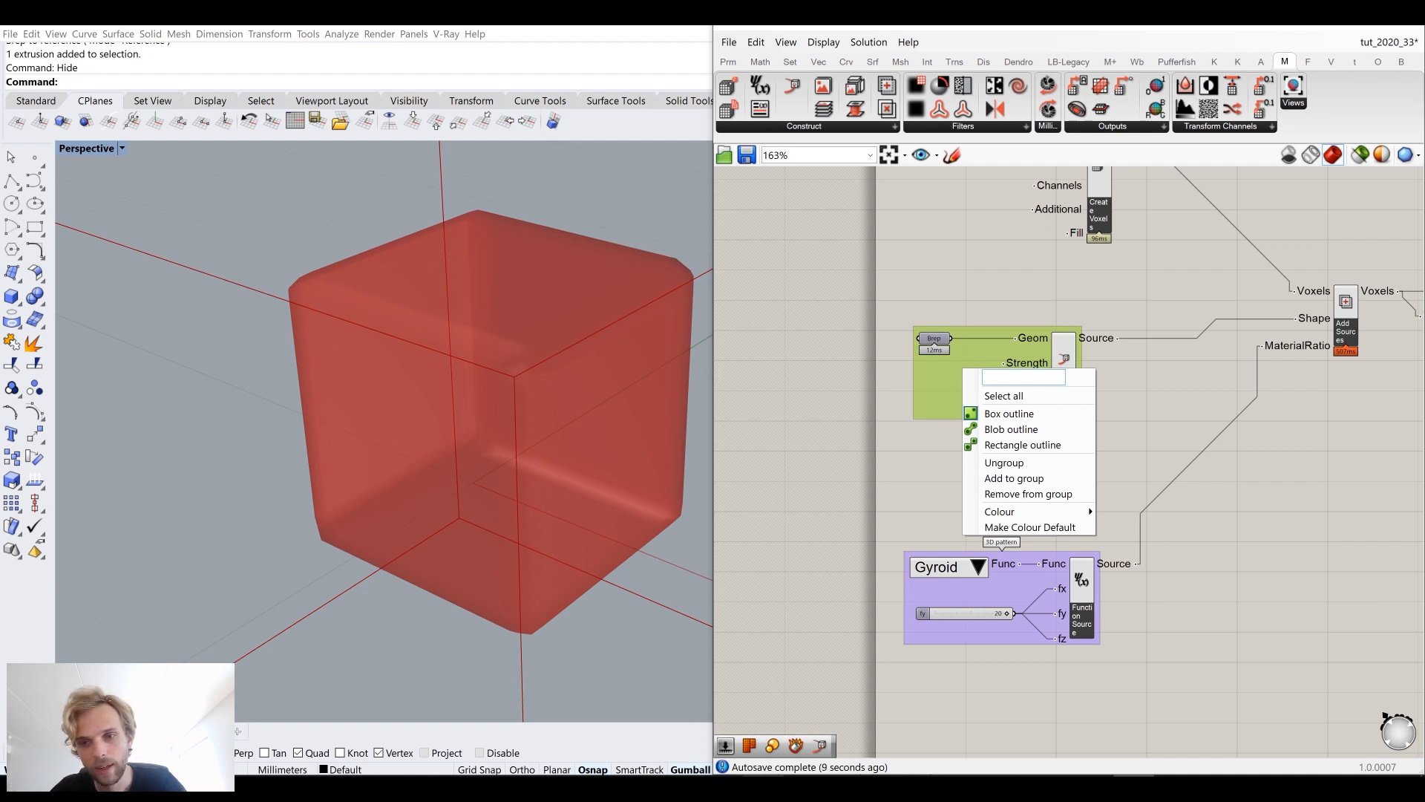
pyautogui.write('Geometry')
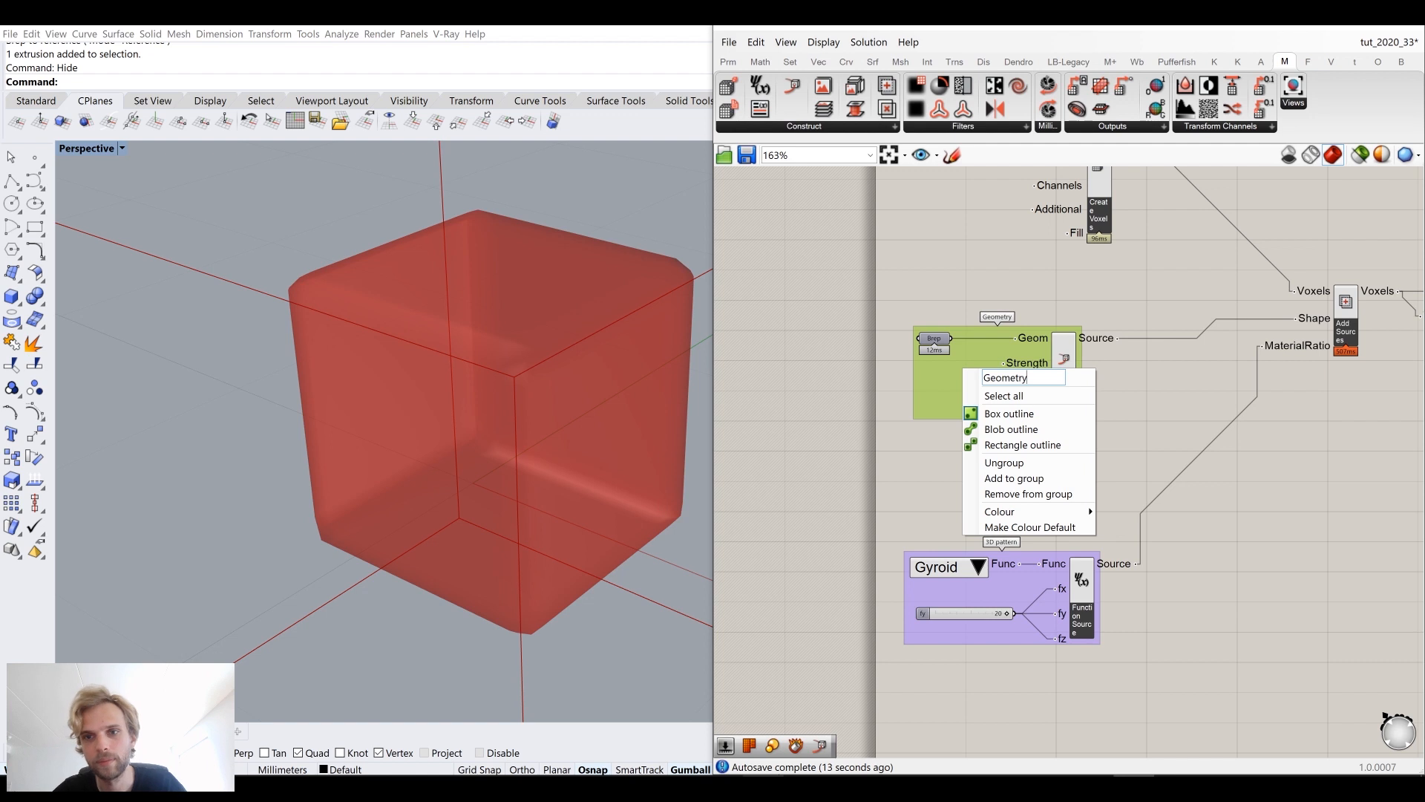
pyautogui.press('Return')
# Step: Move the Geometry and gyroid groups closer together next to Add Sources
pyautogui.scroll(-2, 1049, 295)
pyautogui.moveTo(1023, 356); pyautogui.dragTo(1017, 350)
pyautogui.moveTo(1017, 495); pyautogui.dragTo(1030, 414)
pyautogui.click(1284, 381)
pyautogui.scroll(2, 1156, 305)
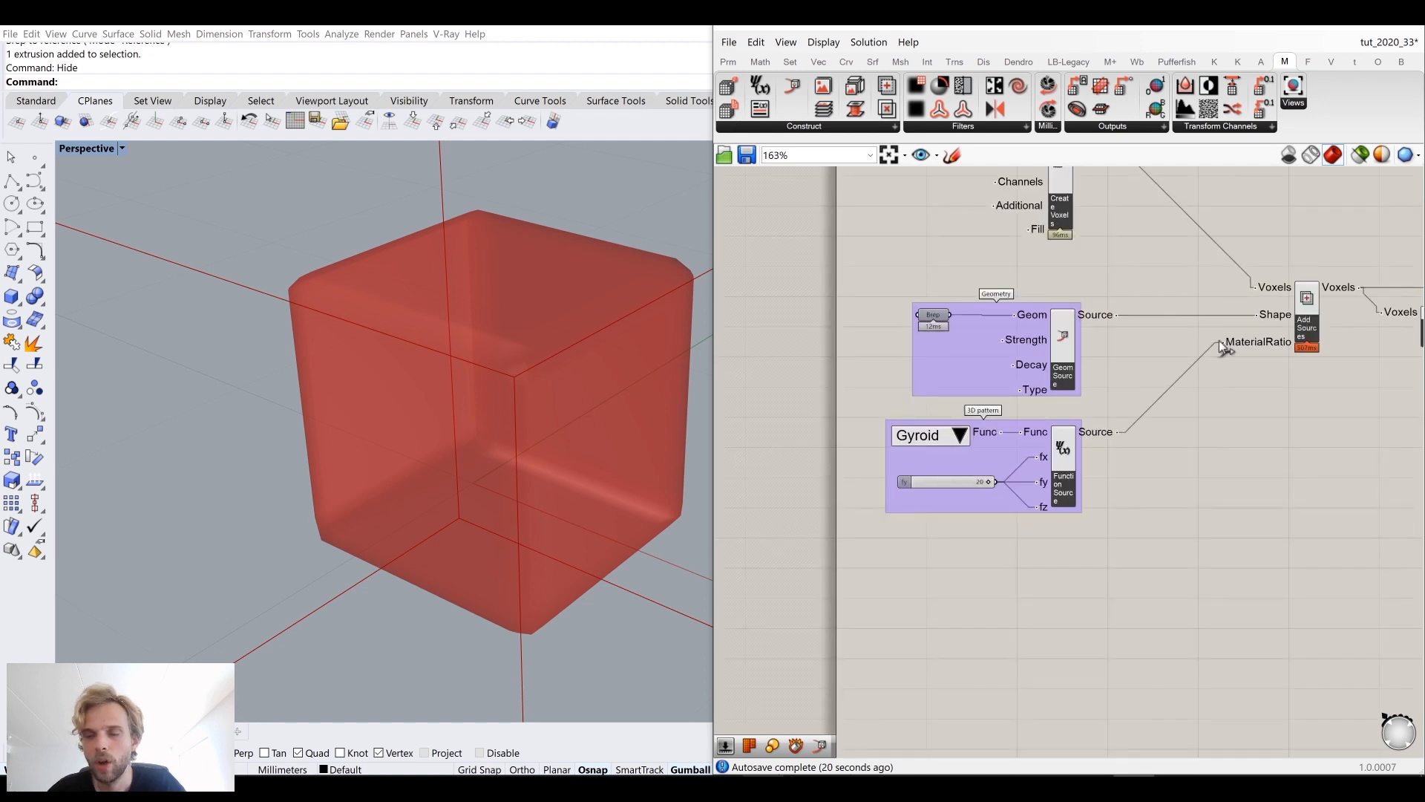
# Step: Connect Get Channels' MaterialRatio output to the Iso Mesh Channel input
pyautogui.moveTo(1286, 319)
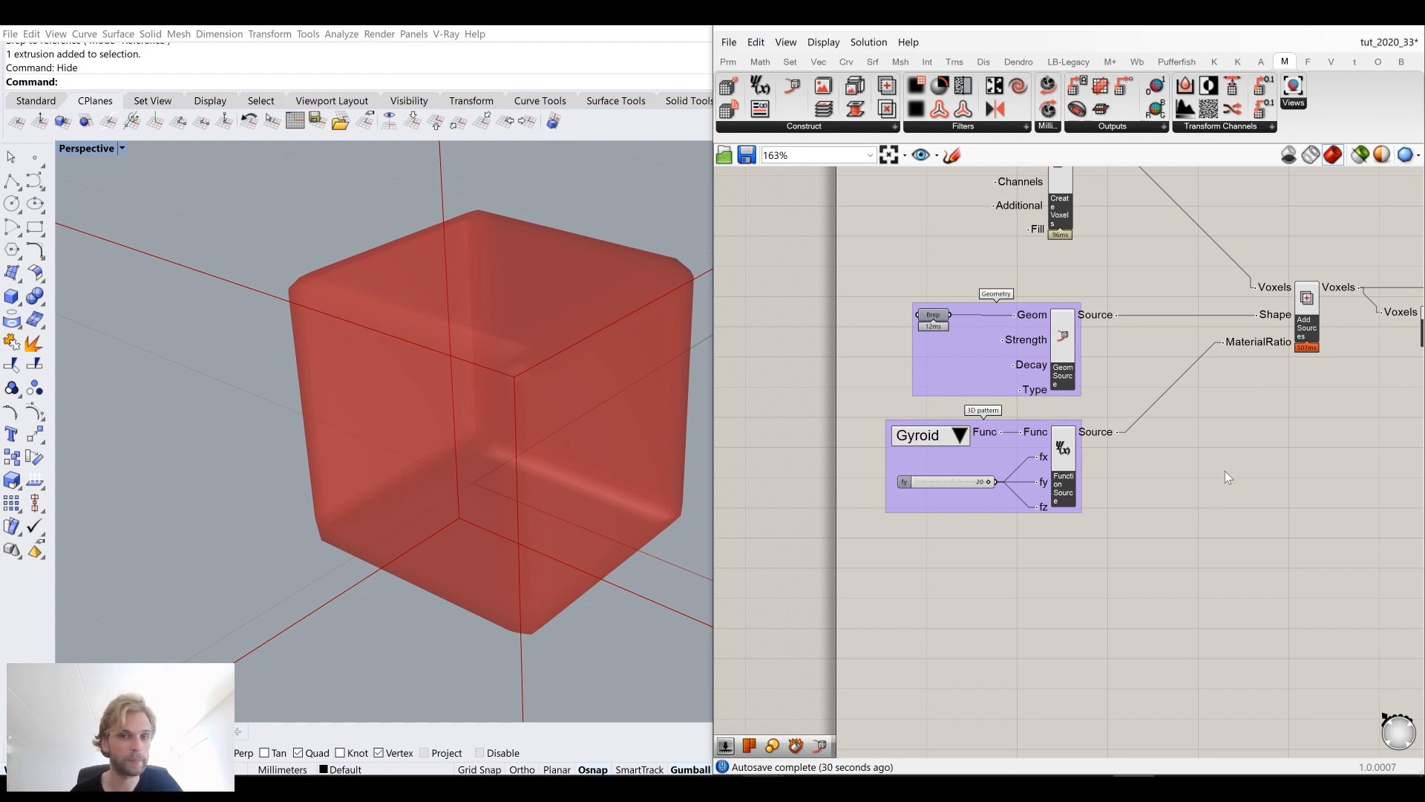
pyautogui.scroll(-3, 1313, 319)
pyautogui.moveTo(1243, 353); pyautogui.dragTo(946, 390, button='right')
pyautogui.scroll(2, 1188, 397)
pyautogui.scroll(2, 1198, 400)
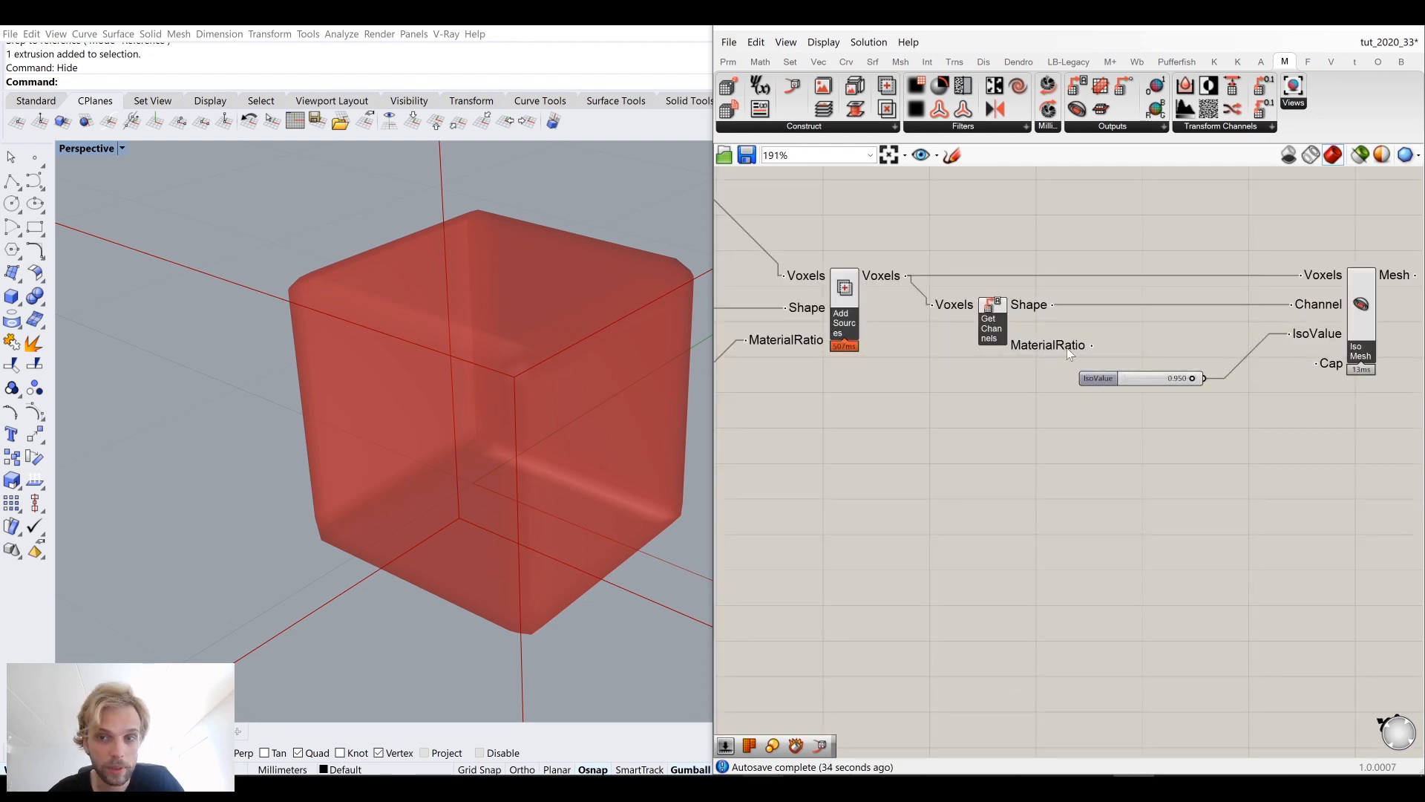
pyautogui.moveTo(1091, 345); pyautogui.dragTo(1291, 307)
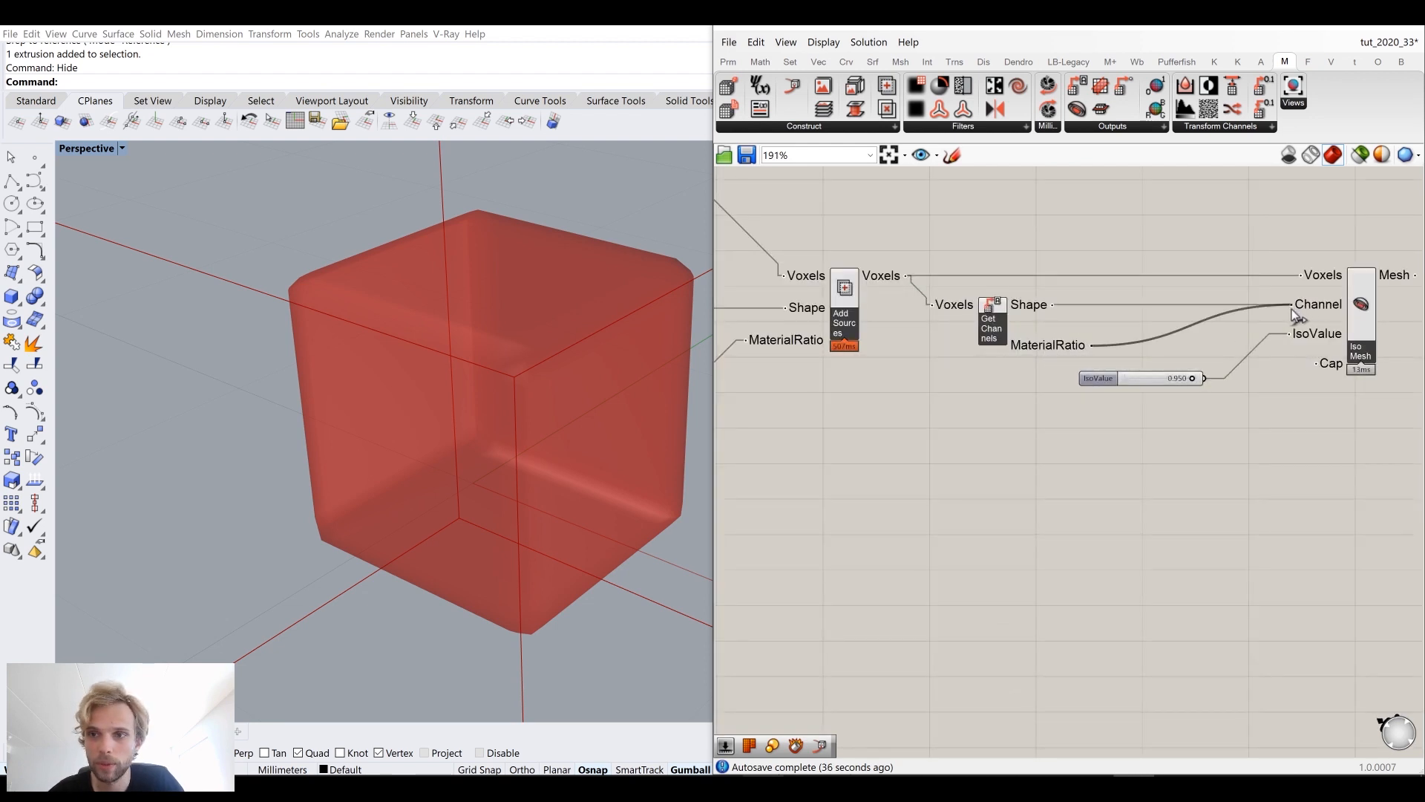
pyautogui.click(1362, 299)
pyautogui.click(1195, 460)
pyautogui.scroll(-9, 437, 357)
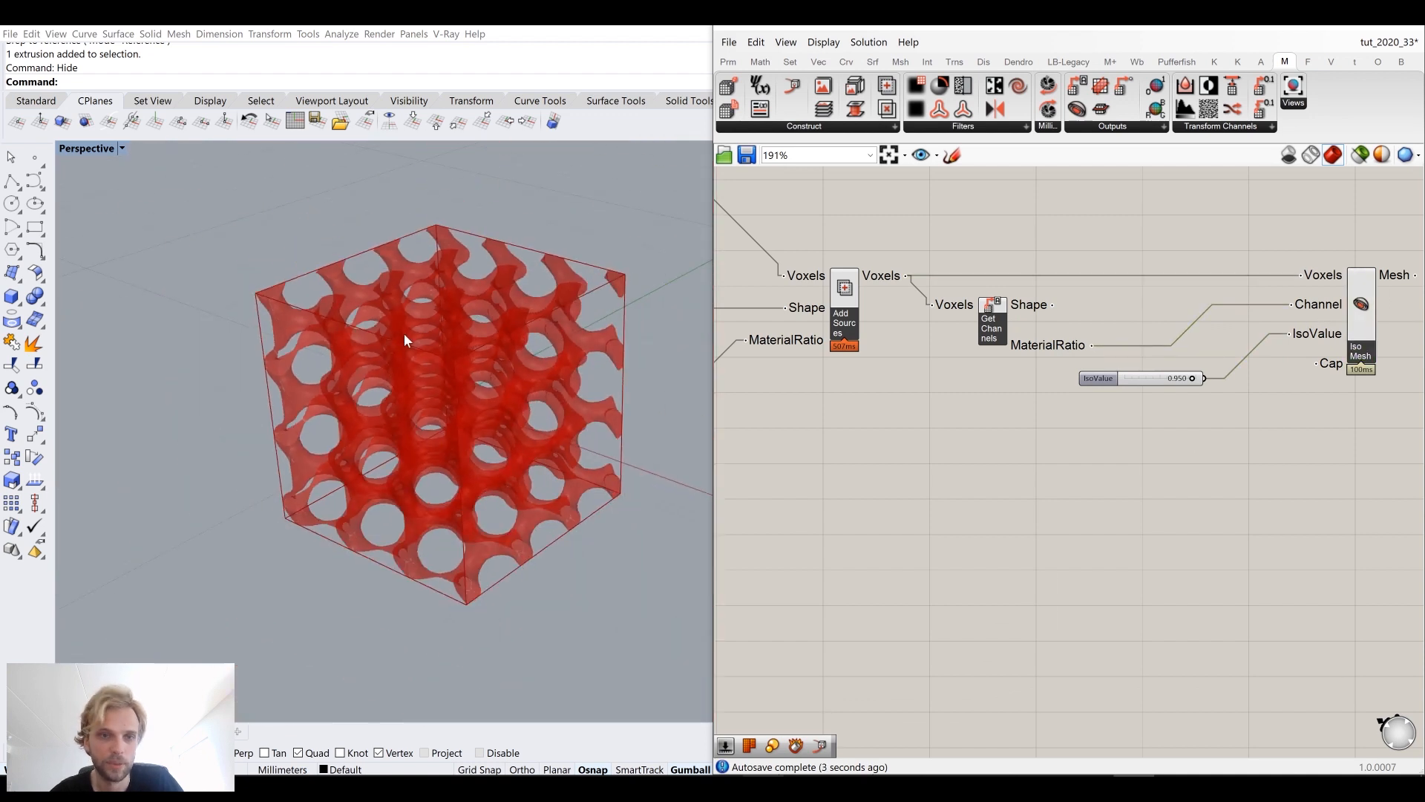
pyautogui.scroll(4, 411, 341)
pyautogui.moveTo(1052, 305); pyautogui.dragTo(1292, 312)
pyautogui.moveTo(1091, 343); pyautogui.dragTo(1293, 305)
pyautogui.moveTo(435, 389); pyautogui.dragTo(416, 361, button='right')
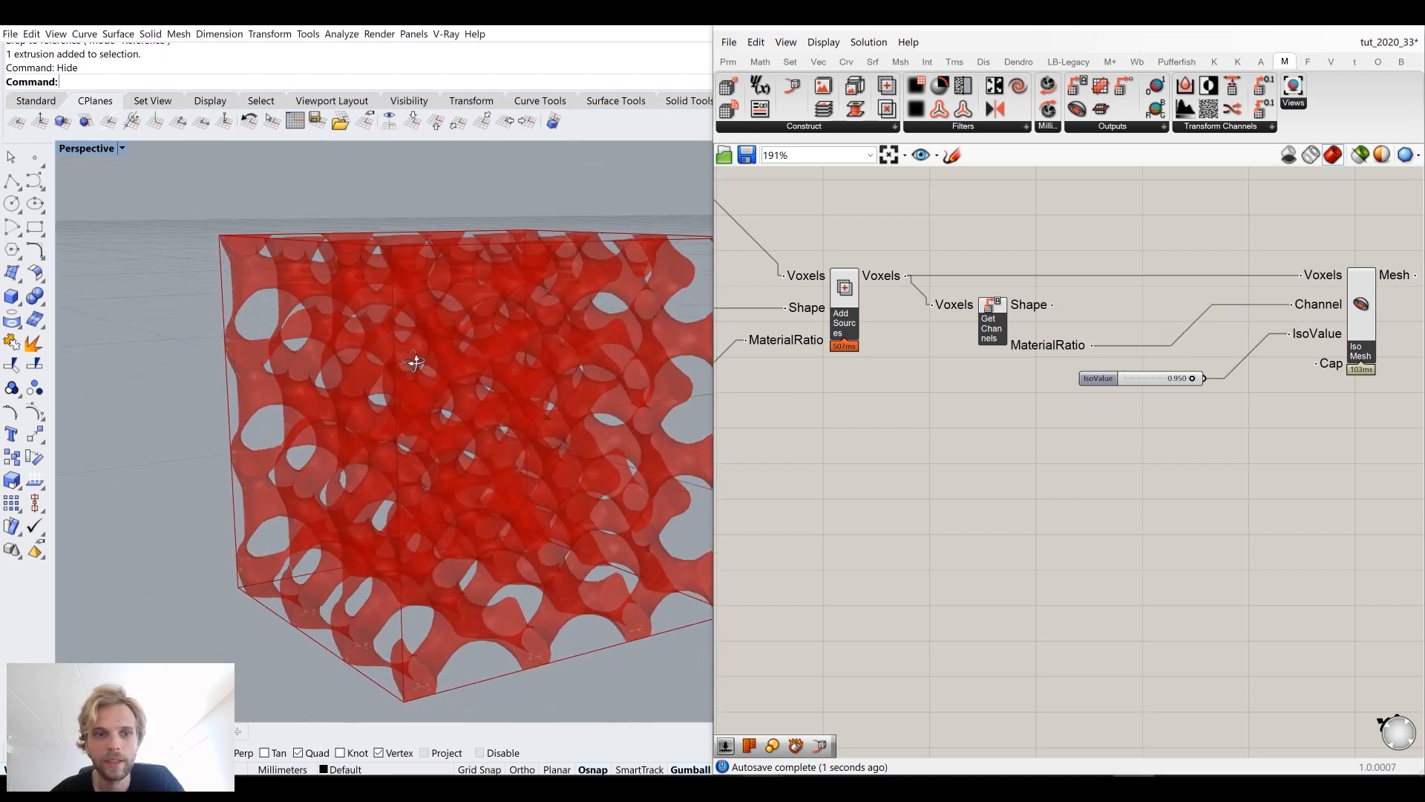
# Step: Set the IsoValue slider to 0.932
pyautogui.scroll(5, 1179, 381)
pyautogui.moveTo(1190, 373)
pyautogui.mouseDown()
pyautogui.moveTo(1036, 383)
pyautogui.moveTo(1205, 375)
pyautogui.moveTo(1050, 395)
pyautogui.moveTo(1208, 384)
pyautogui.mouseUp()
pyautogui.scroll(-3, 1208, 385)
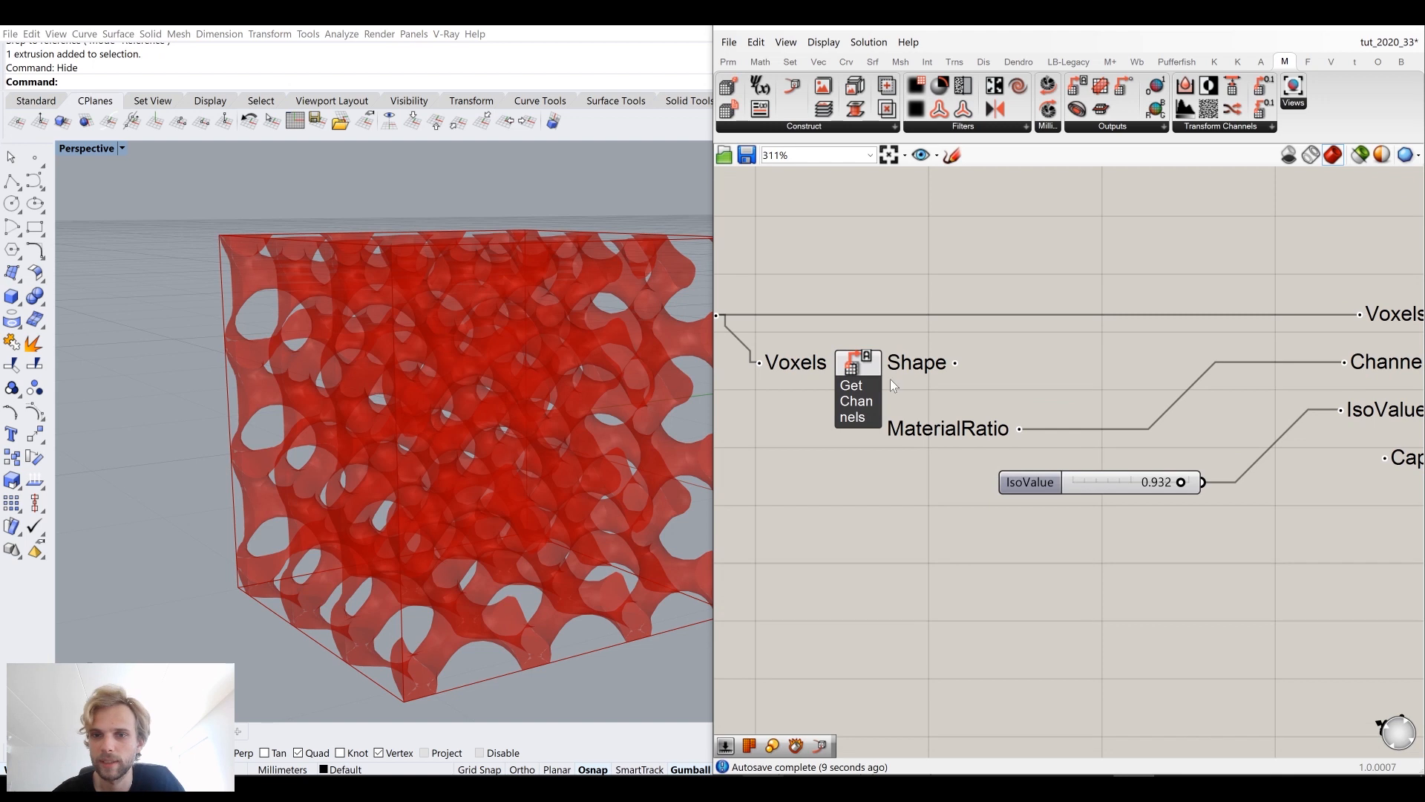
# Step: Connect Get Channels' Shape output to the Iso Mesh Channel input instead
pyautogui.moveTo(955, 364); pyautogui.dragTo(1345, 361)
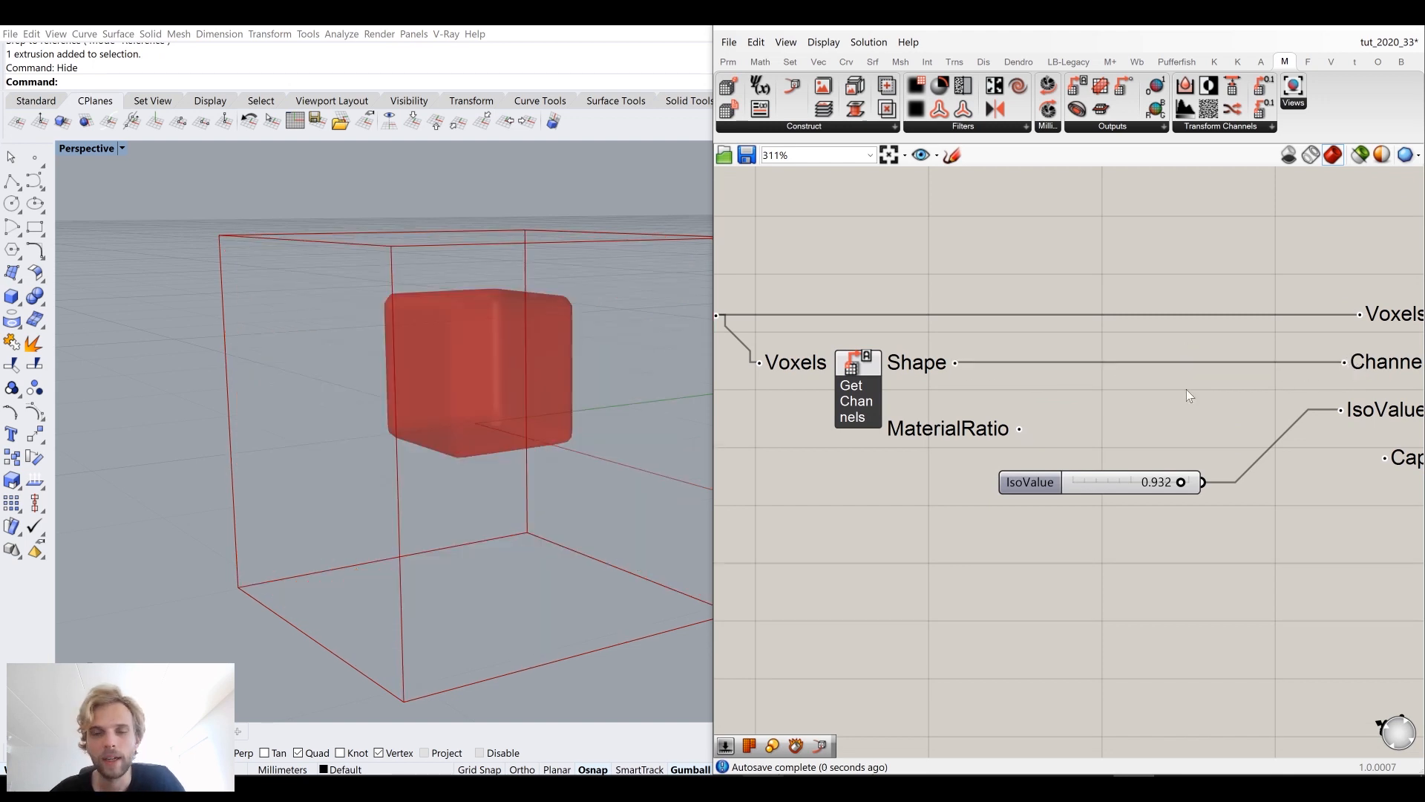
pyautogui.scroll(-2, 1186, 392)
pyautogui.moveTo(996, 377); pyautogui.dragTo(1035, 380)
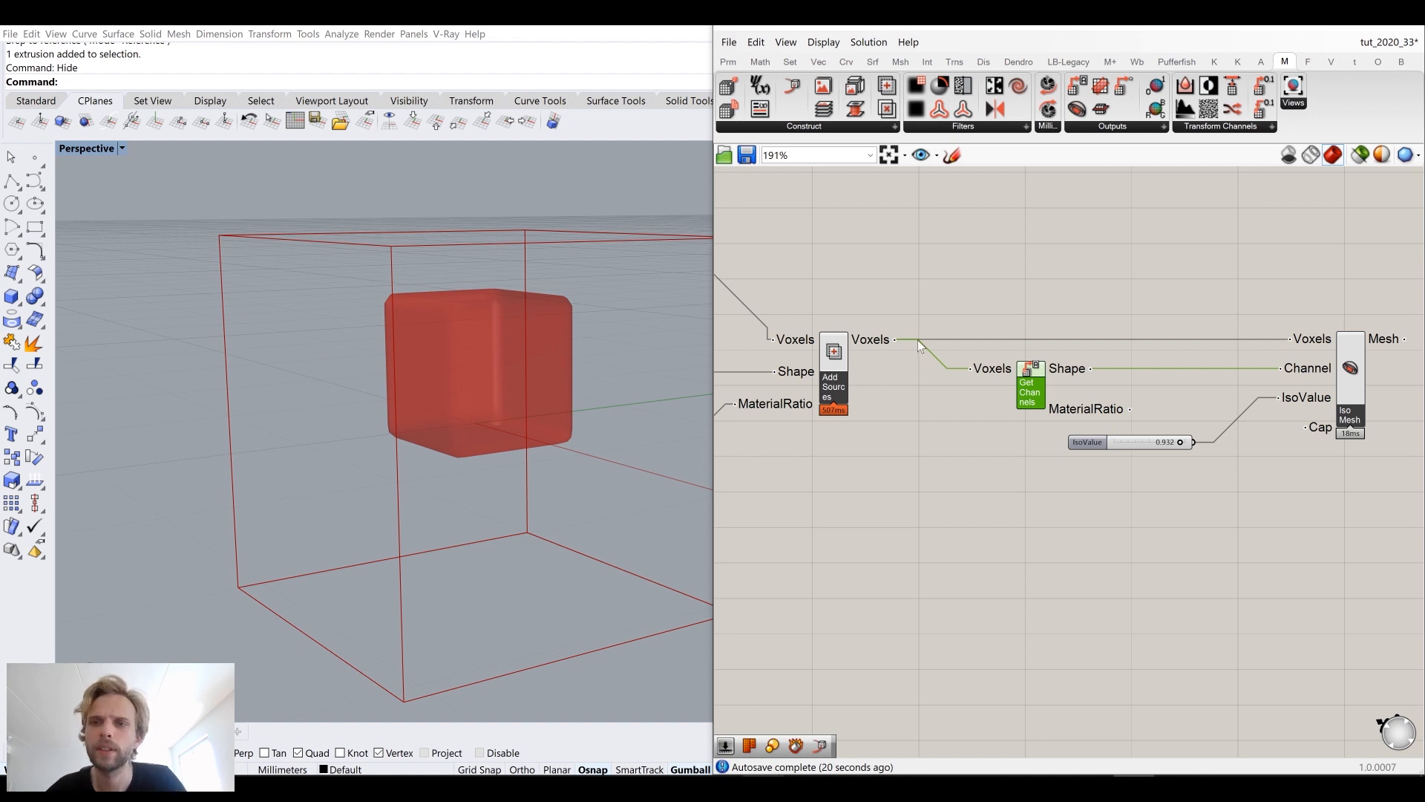
# Step: Add a Color Mesh By Ratio component beside Iso Mesh
pyautogui.moveTo(1281, 328); pyautogui.dragTo(1092, 343, button='right')
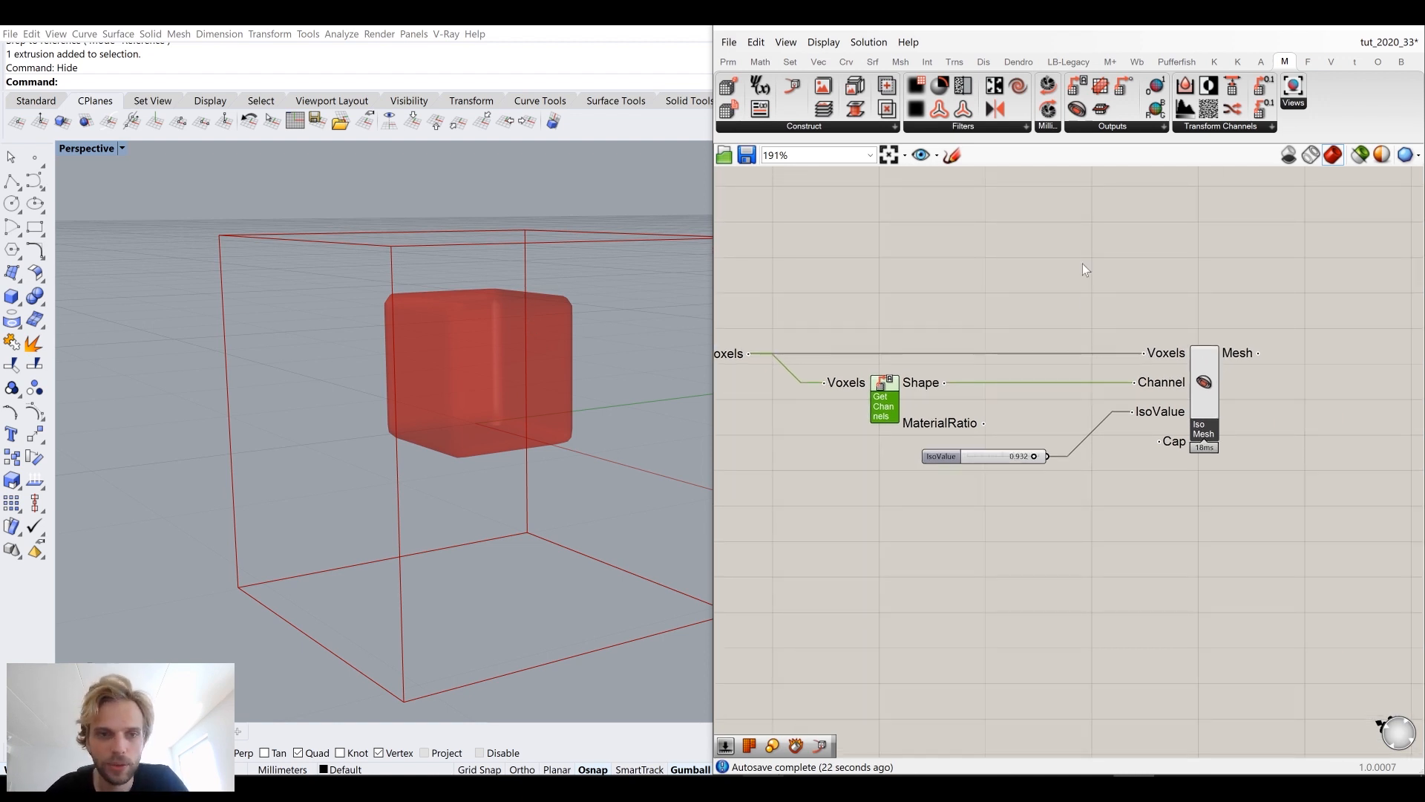
pyautogui.click(1092, 131)
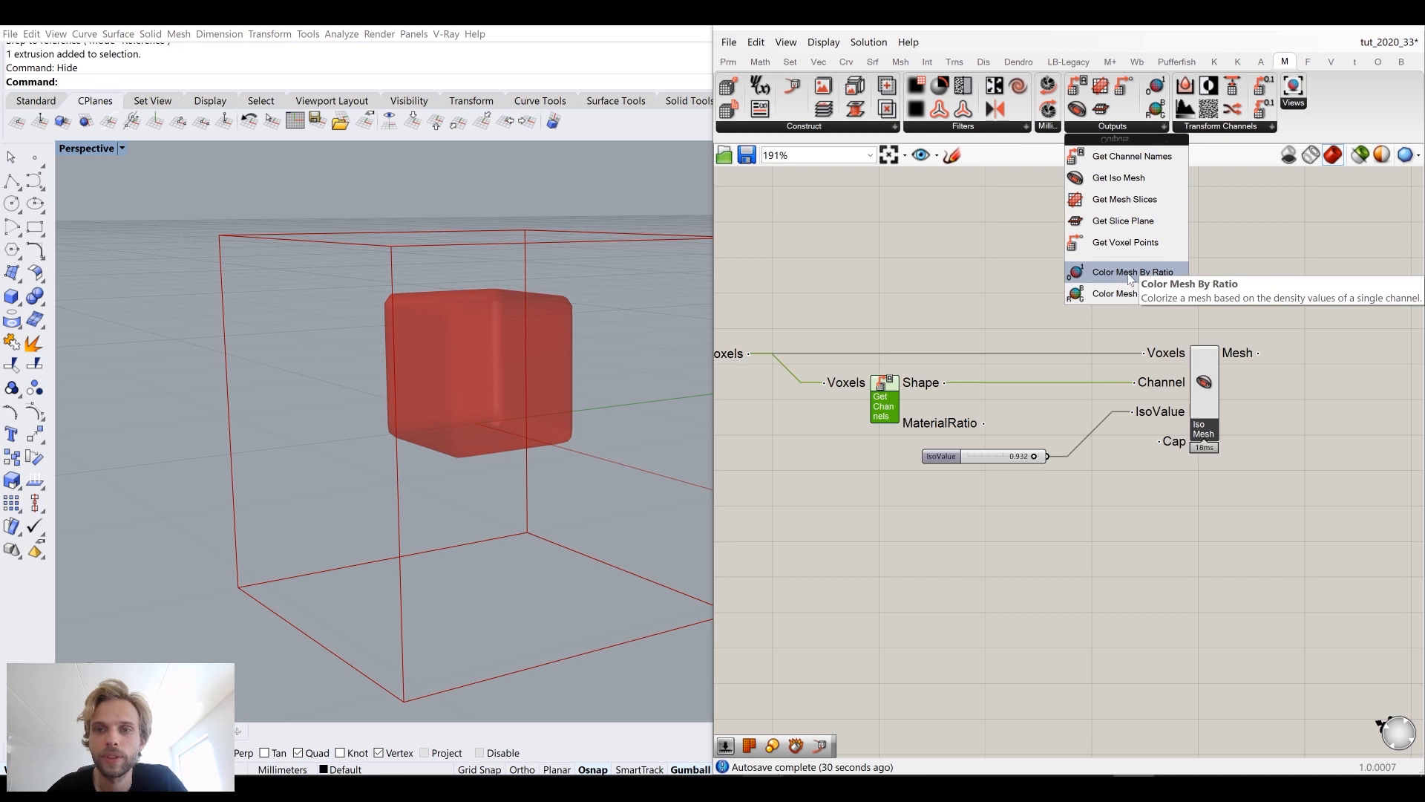
pyautogui.click(1129, 275)
pyautogui.click(1325, 278)
pyautogui.moveTo(1326, 278); pyautogui.dragTo(1192, 303, button='right')
# Step: Connect the voxels and the Iso Mesh output to Color Mesh's Voxels and Mesh inputs
pyautogui.scroll(-2, 1192, 303)
pyautogui.moveTo(771, 342); pyautogui.dragTo(1236, 219)
pyautogui.moveTo(1011, 280); pyautogui.dragTo(1108, 259, button='right')
pyautogui.moveTo(806, 357); pyautogui.dragTo(809, 312)
pyautogui.moveTo(1201, 266); pyautogui.dragTo(1054, 319, button='right')
pyautogui.moveTo(1134, 329); pyautogui.dragTo(1181, 325)
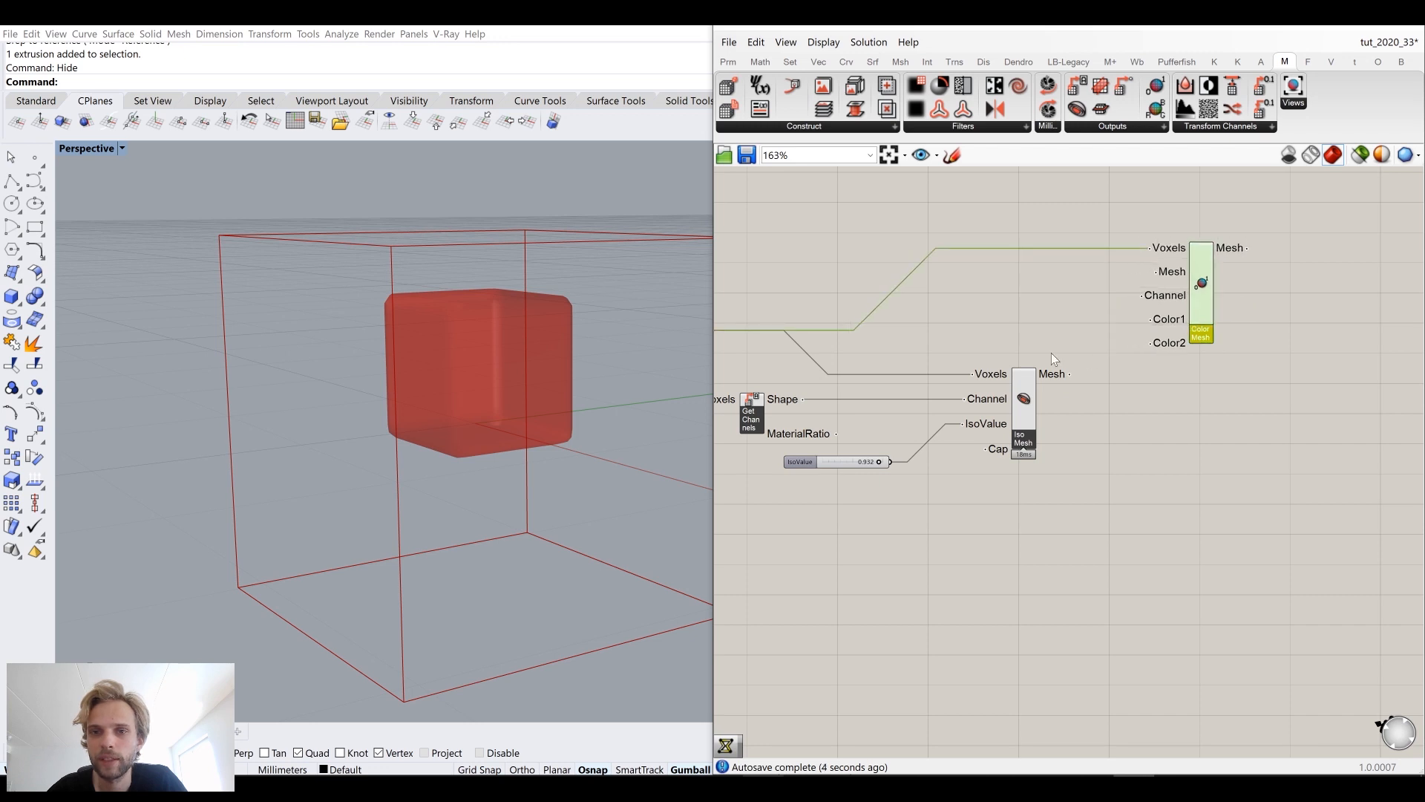
pyautogui.moveTo(1071, 374); pyautogui.dragTo(1151, 274)
pyautogui.moveTo(1197, 315); pyautogui.dragTo(1251, 342)
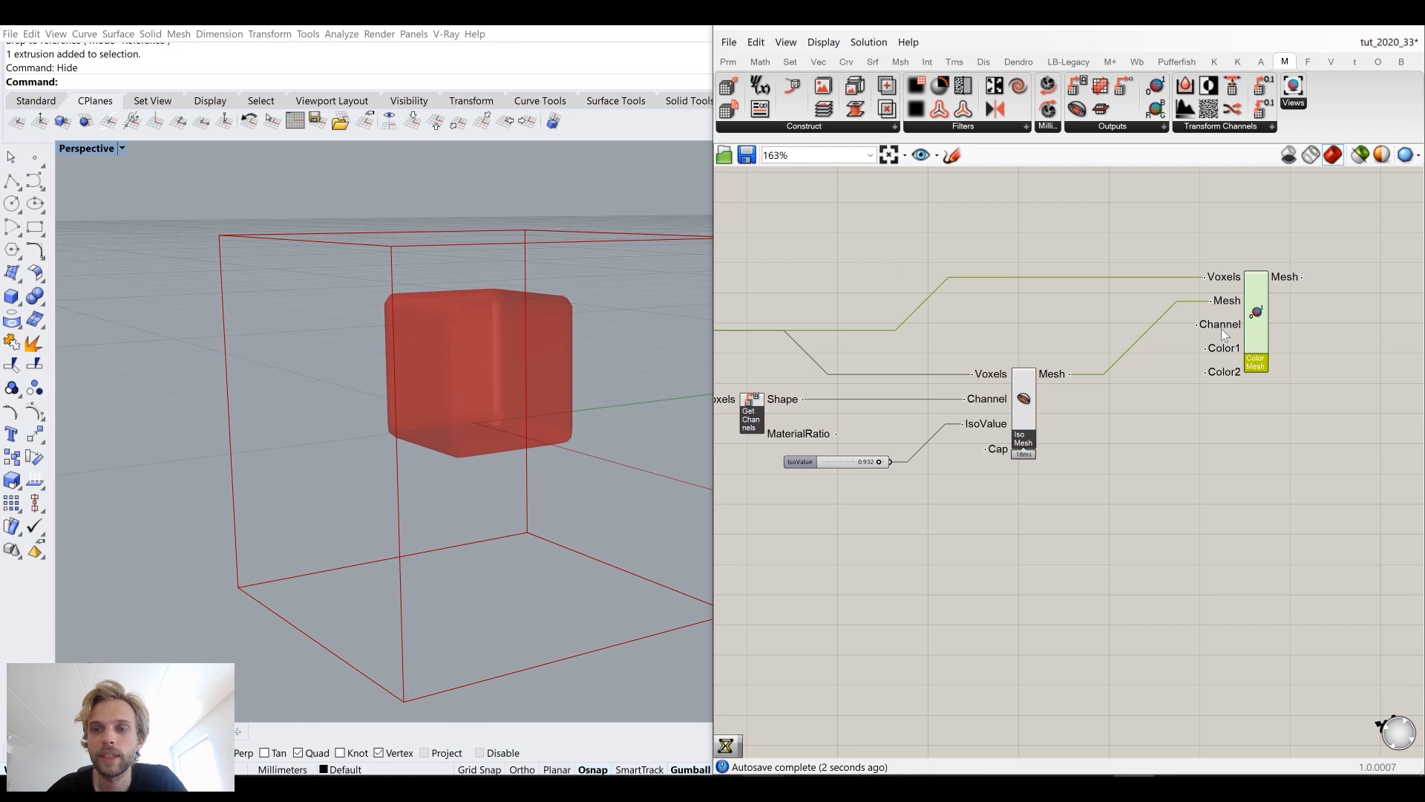
# Step: Connect Get Channels' MaterialRatio output to the Color Mesh Channel input
pyautogui.moveTo(1224, 335)
pyautogui.click(1045, 310)
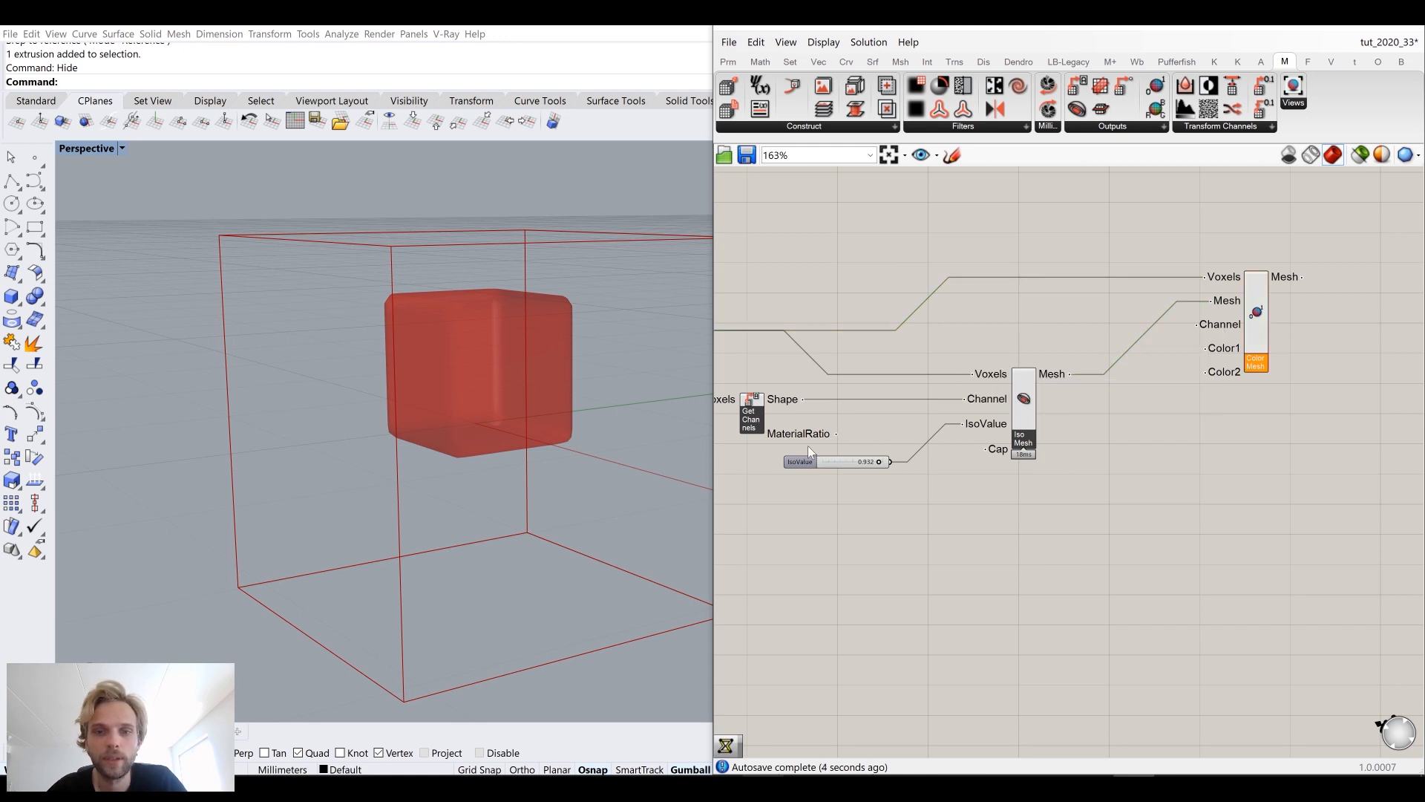
pyautogui.scroll(2, 808, 445)
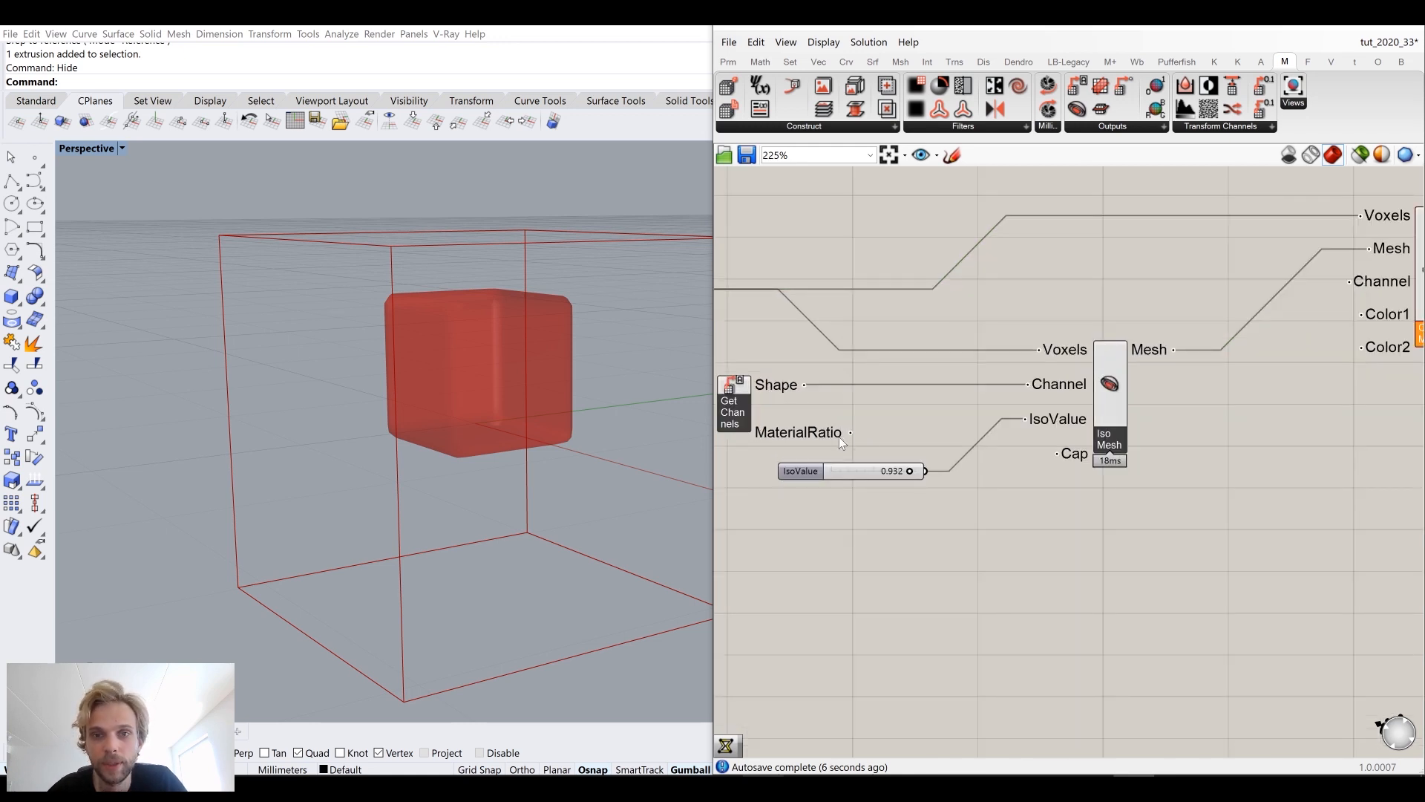
pyautogui.scroll(-1, 848, 434)
pyautogui.moveTo(847, 432); pyautogui.dragTo(1278, 306)
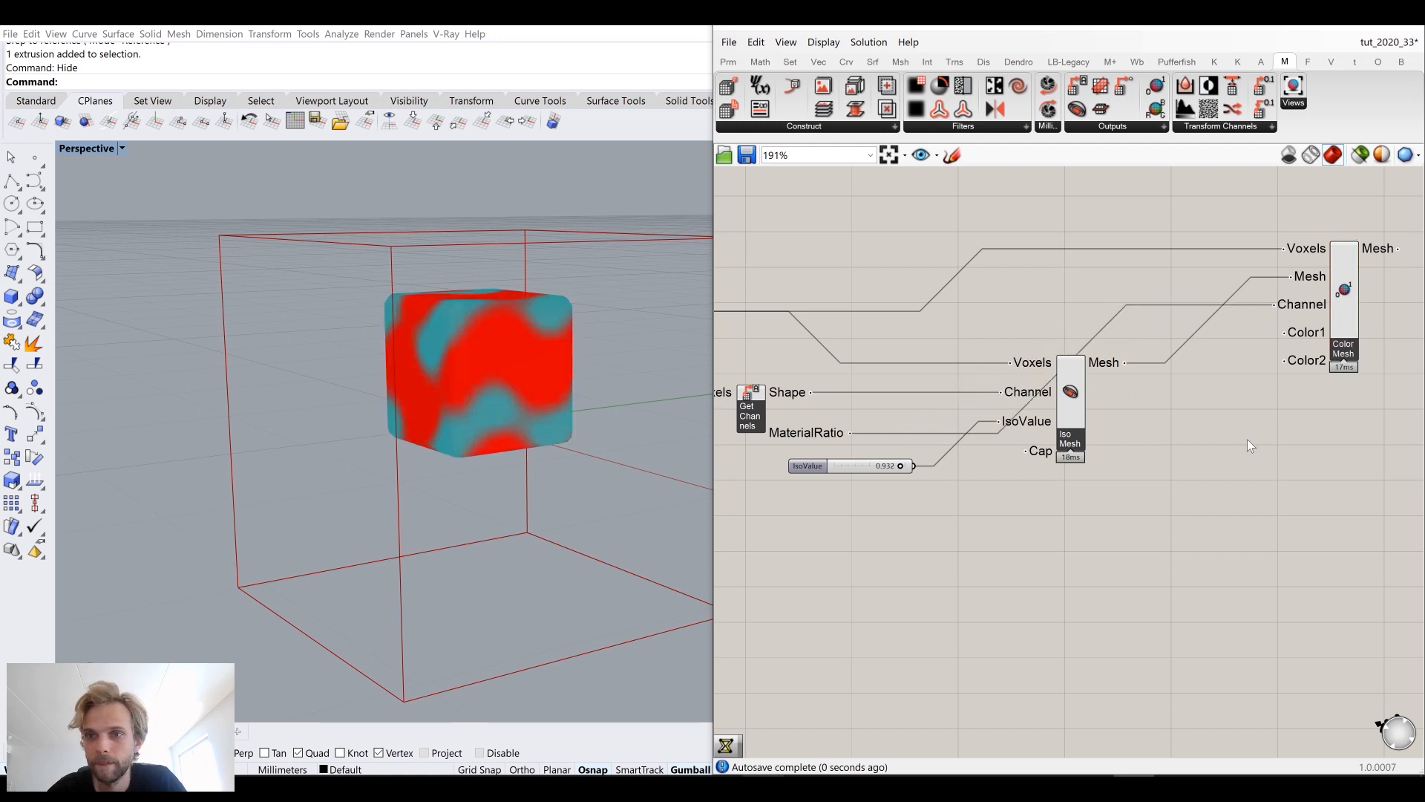
# Step: Bake the Color Mesh output into Rhino with default attributes
pyautogui.moveTo(448, 416); pyautogui.dragTo(592, 337, button='right')
pyautogui.scroll(5, 426, 364)
pyautogui.scroll(-3, 530, 353)
pyautogui.moveTo(1086, 307); pyautogui.dragTo(913, 363, button='right')
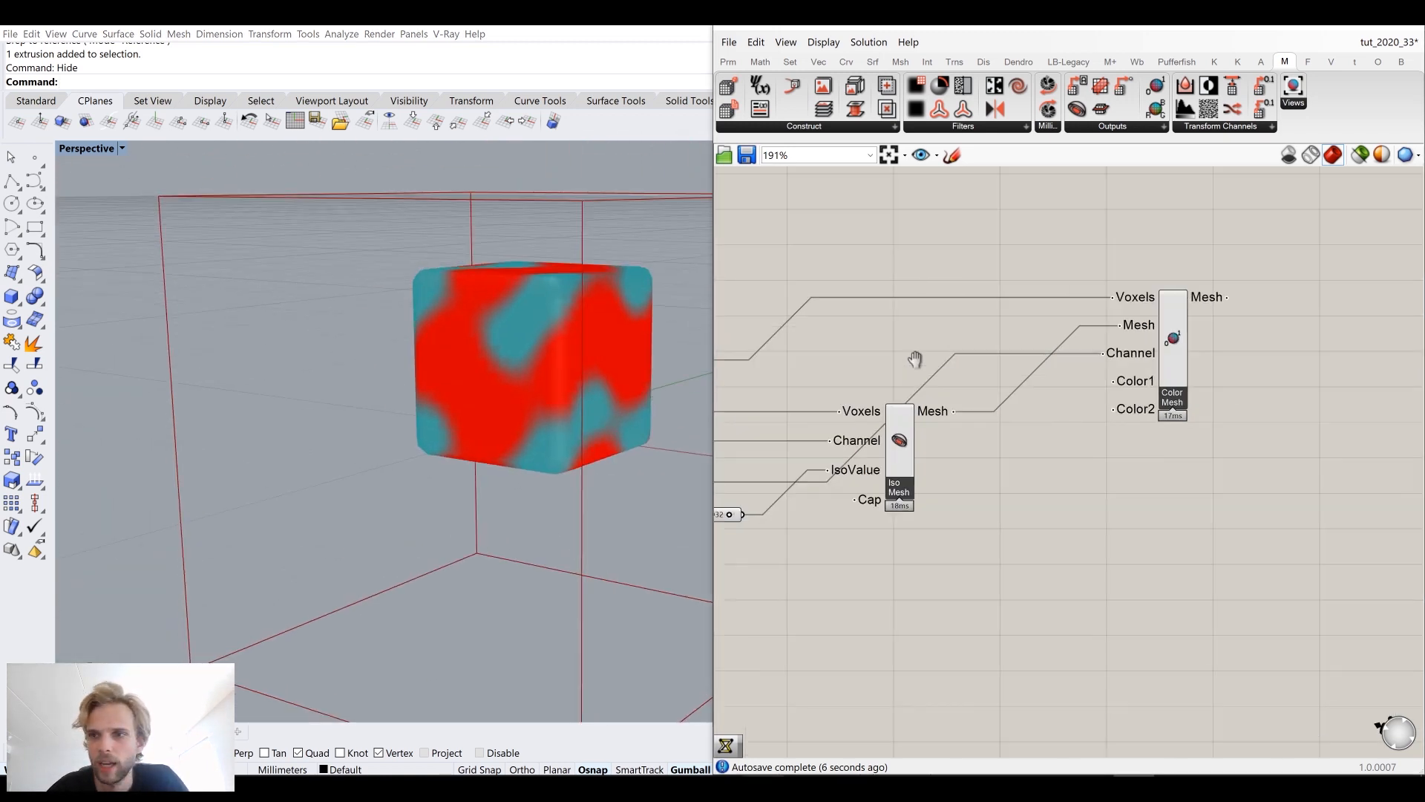
pyautogui.scroll(3, 1148, 323)
pyautogui.rightClick(1148, 324)
pyautogui.click(1181, 384)
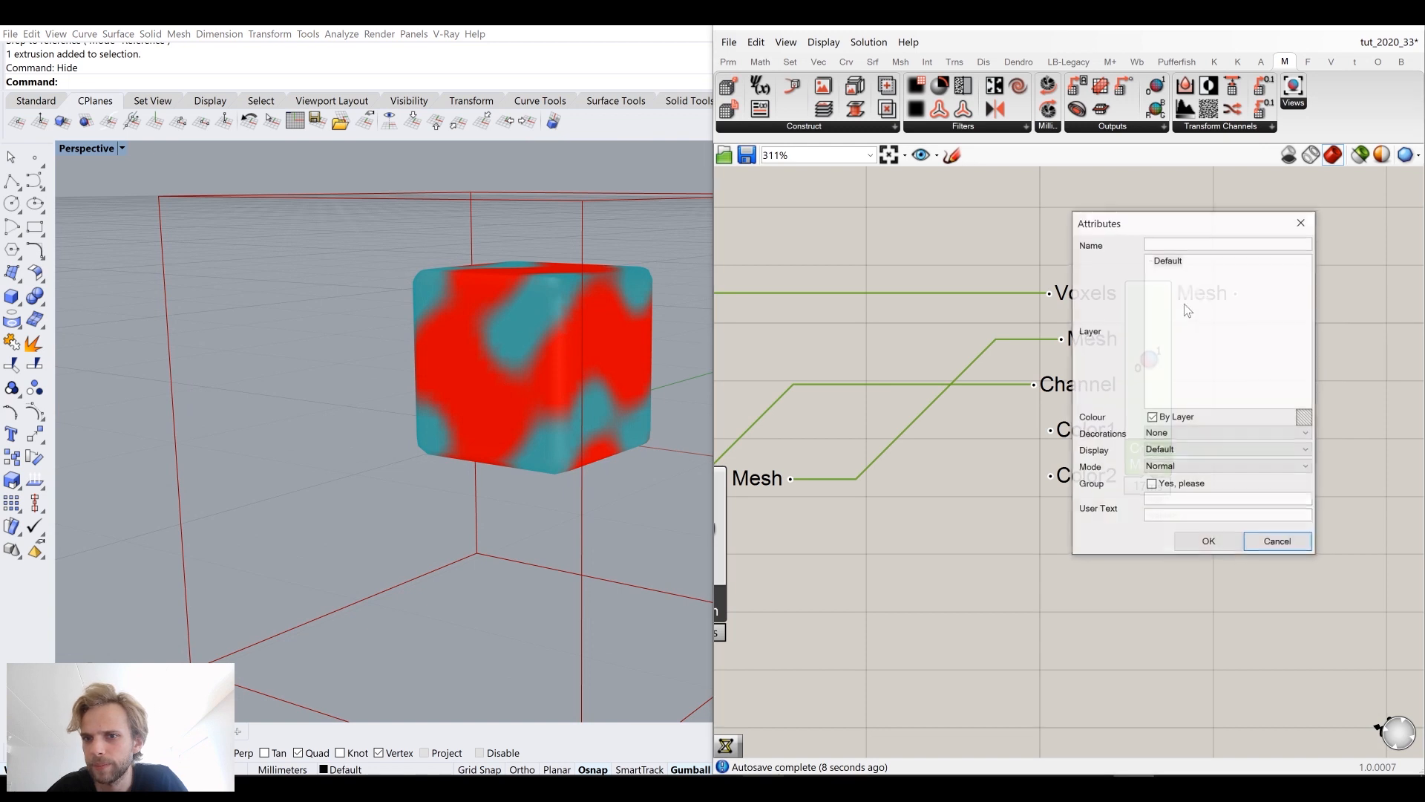
pyautogui.click(1209, 542)
# Step: Move the baked coloured mesh away from the bounding box in the viewport
pyautogui.click(498, 360)
pyautogui.scroll(-5, 505, 354)
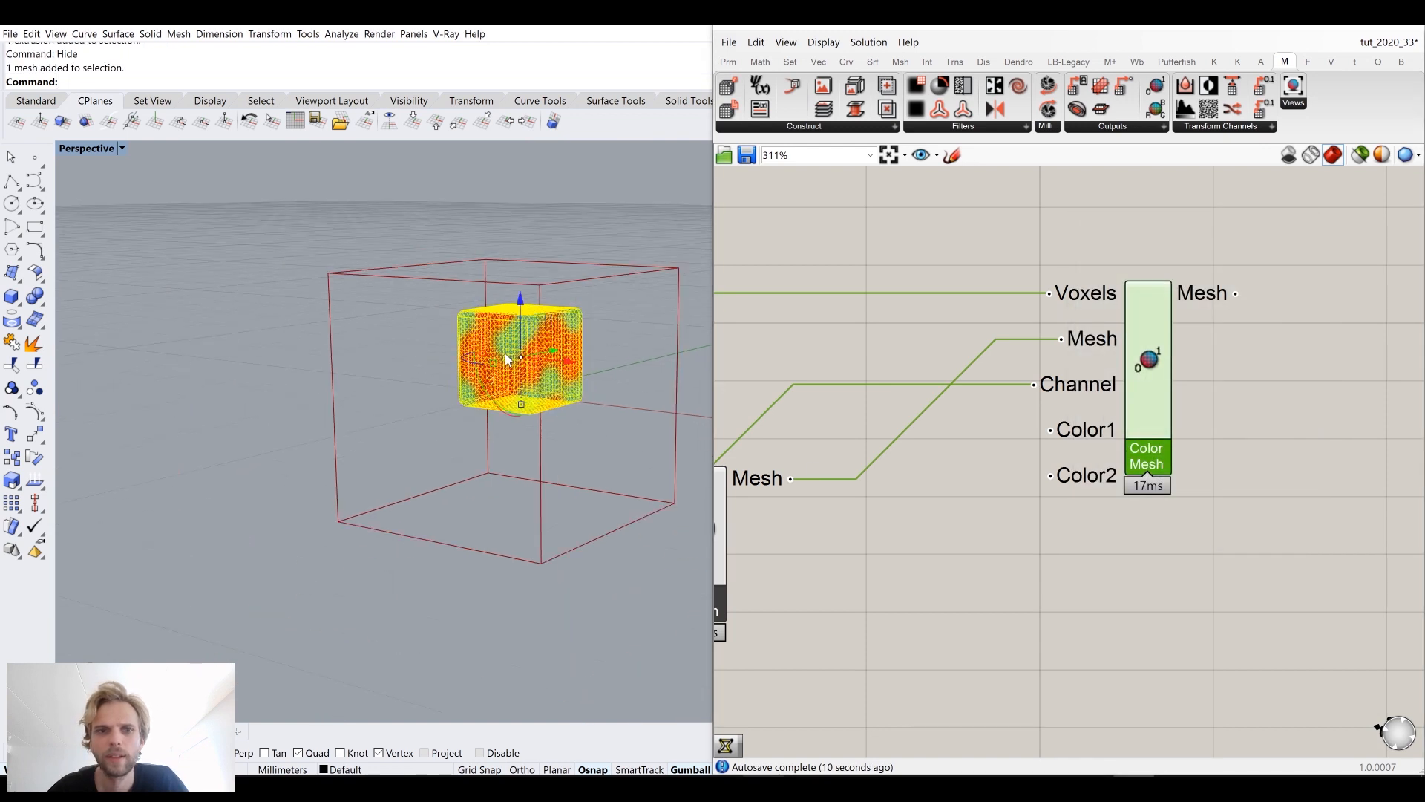
pyautogui.moveTo(504, 353); pyautogui.dragTo(560, 391, button='right')
pyautogui.moveTo(579, 385); pyautogui.dragTo(291, 377)
pyautogui.click(264, 516)
pyautogui.scroll(5, 216, 385)
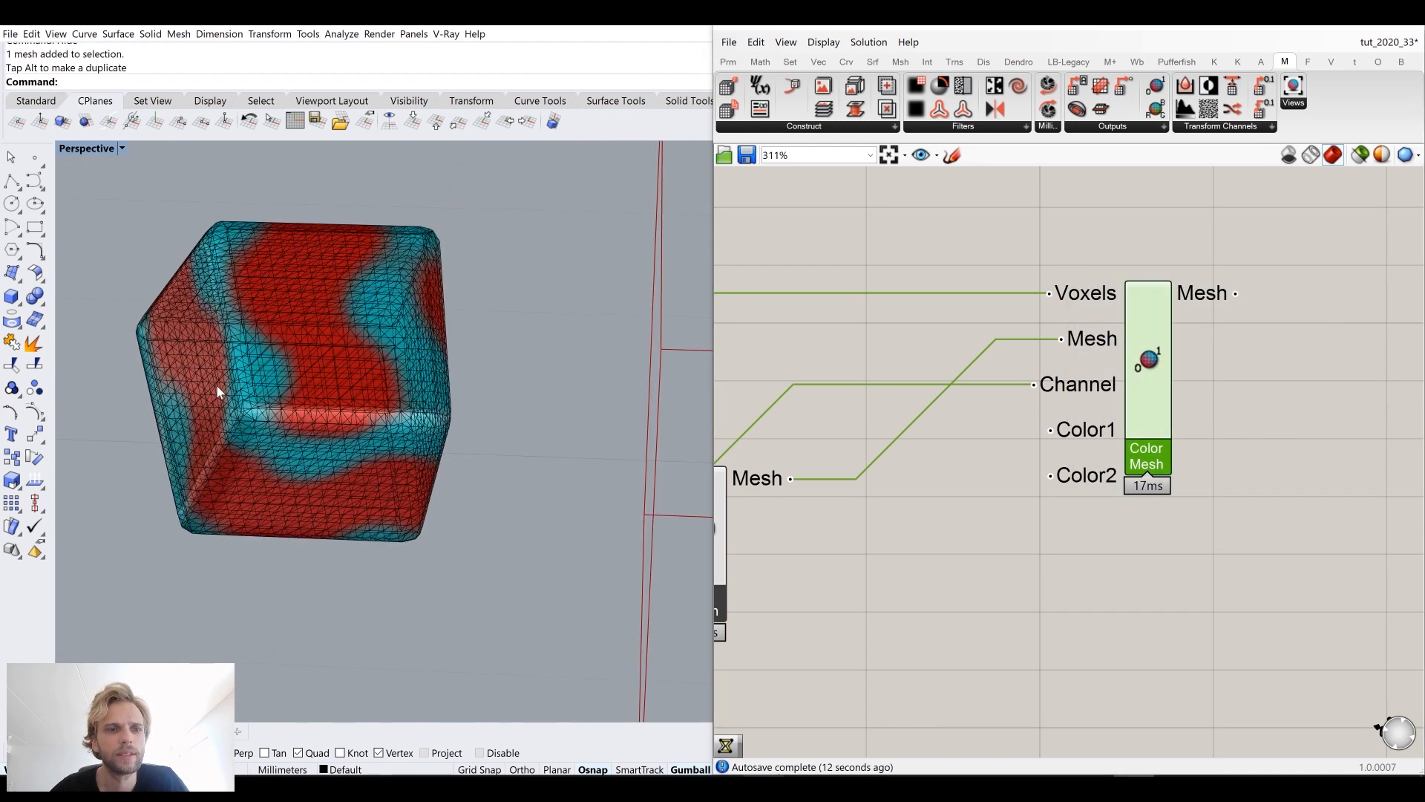
# Step: Flip the baked mesh's normals with the Flip command
pyautogui.moveTo(171, 260); pyautogui.dragTo(340, 344, button='right')
pyautogui.scroll(5, 251, 255)
pyautogui.click(341, 345)
pyautogui.write('flip')
pyautogui.press('Return')
pyautogui.press('Escape')
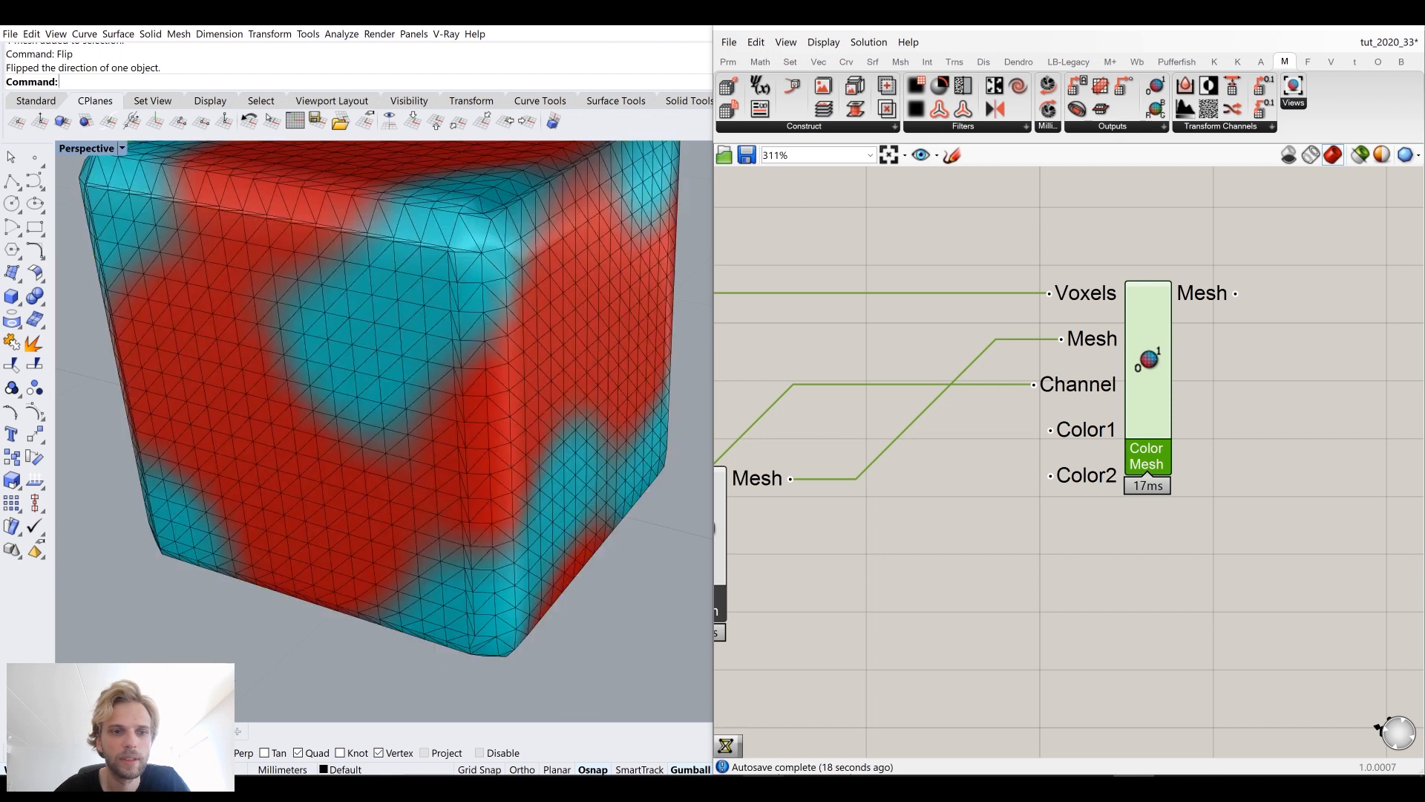
pyautogui.scroll(-5, 331, 549)
pyautogui.moveTo(330, 549); pyautogui.dragTo(525, 401, button='right')
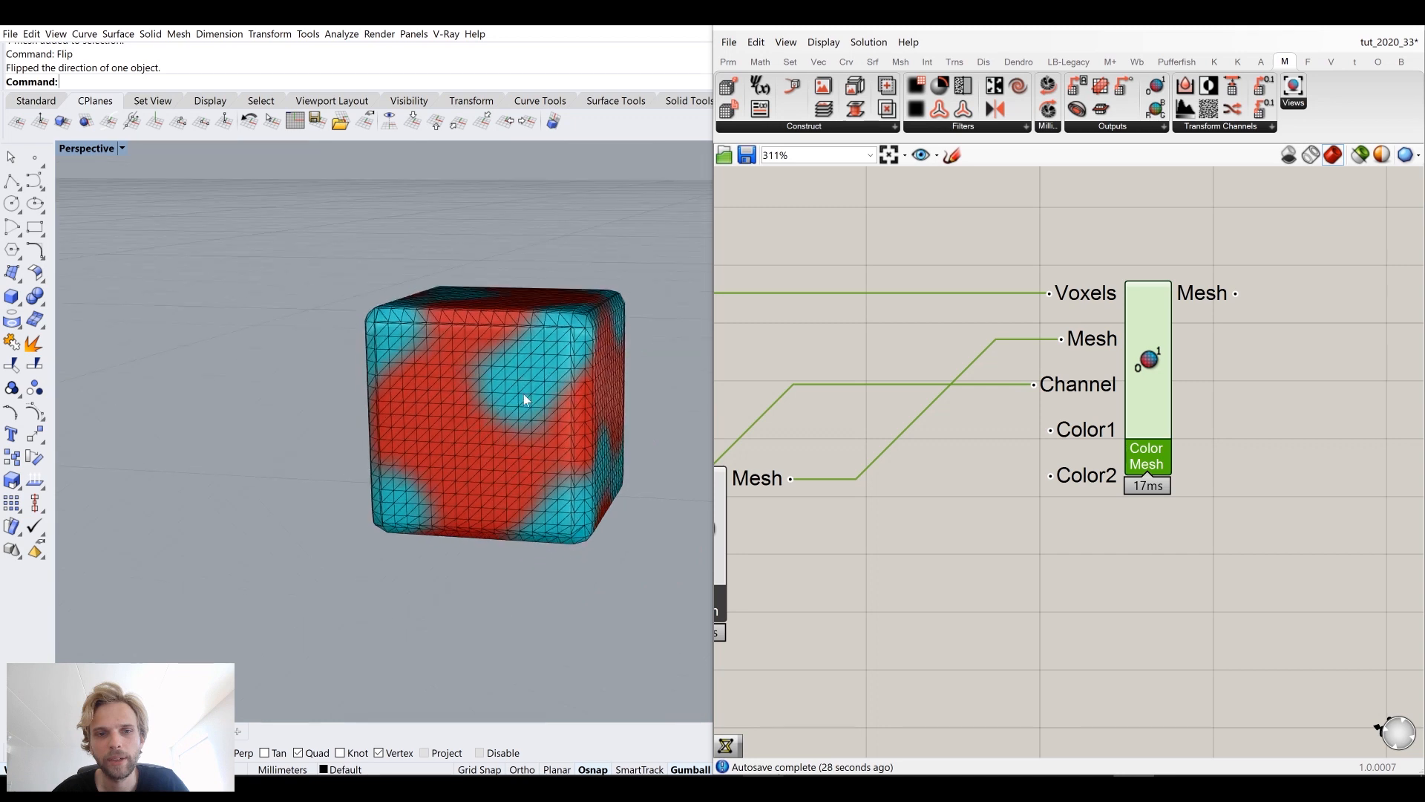
# Step: Delete the baked coloured mesh from the Rhino viewport
pyautogui.click(521, 410)
pyautogui.press('Delete')
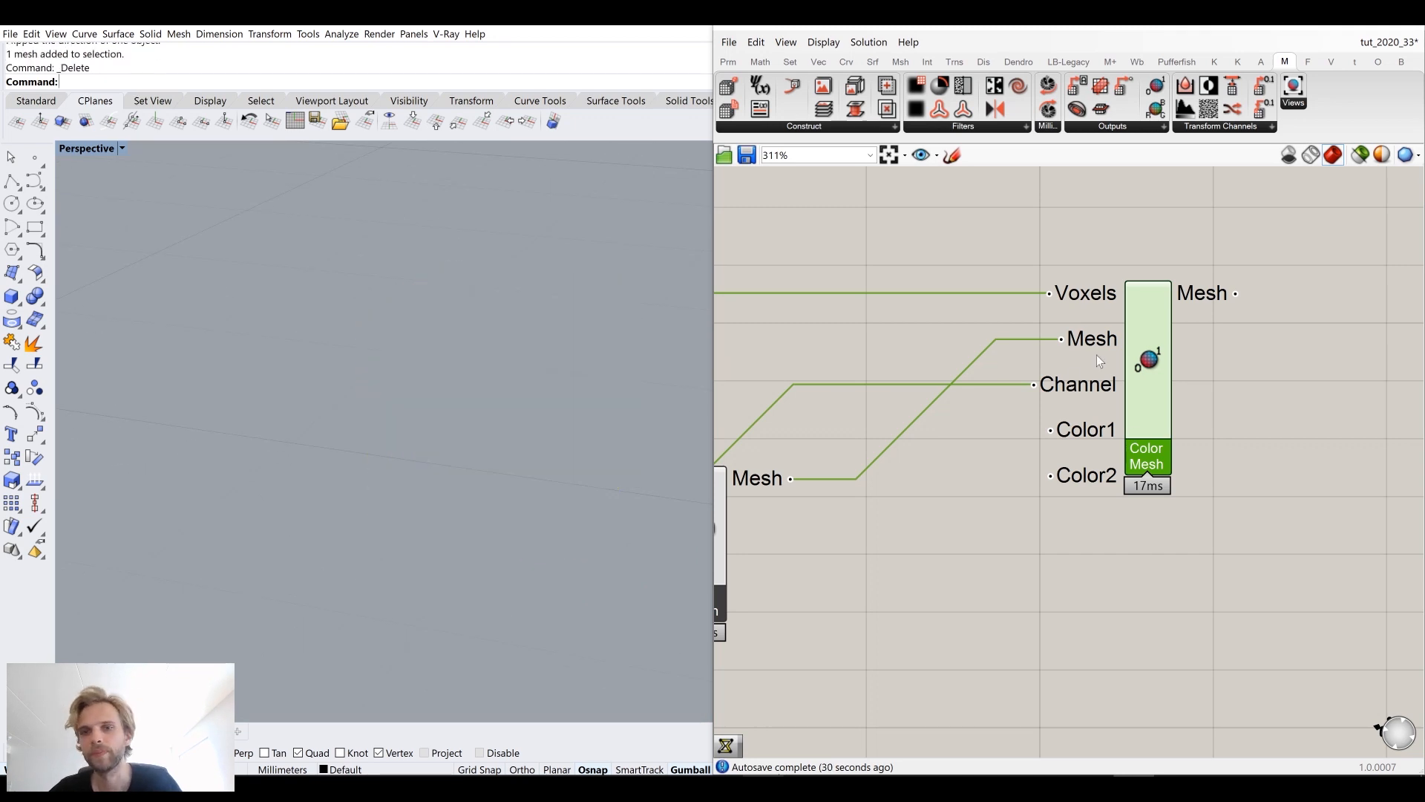
# Step: Delete the Color Mesh component from the Grasshopper canvas
pyautogui.scroll(-5, 1097, 355)
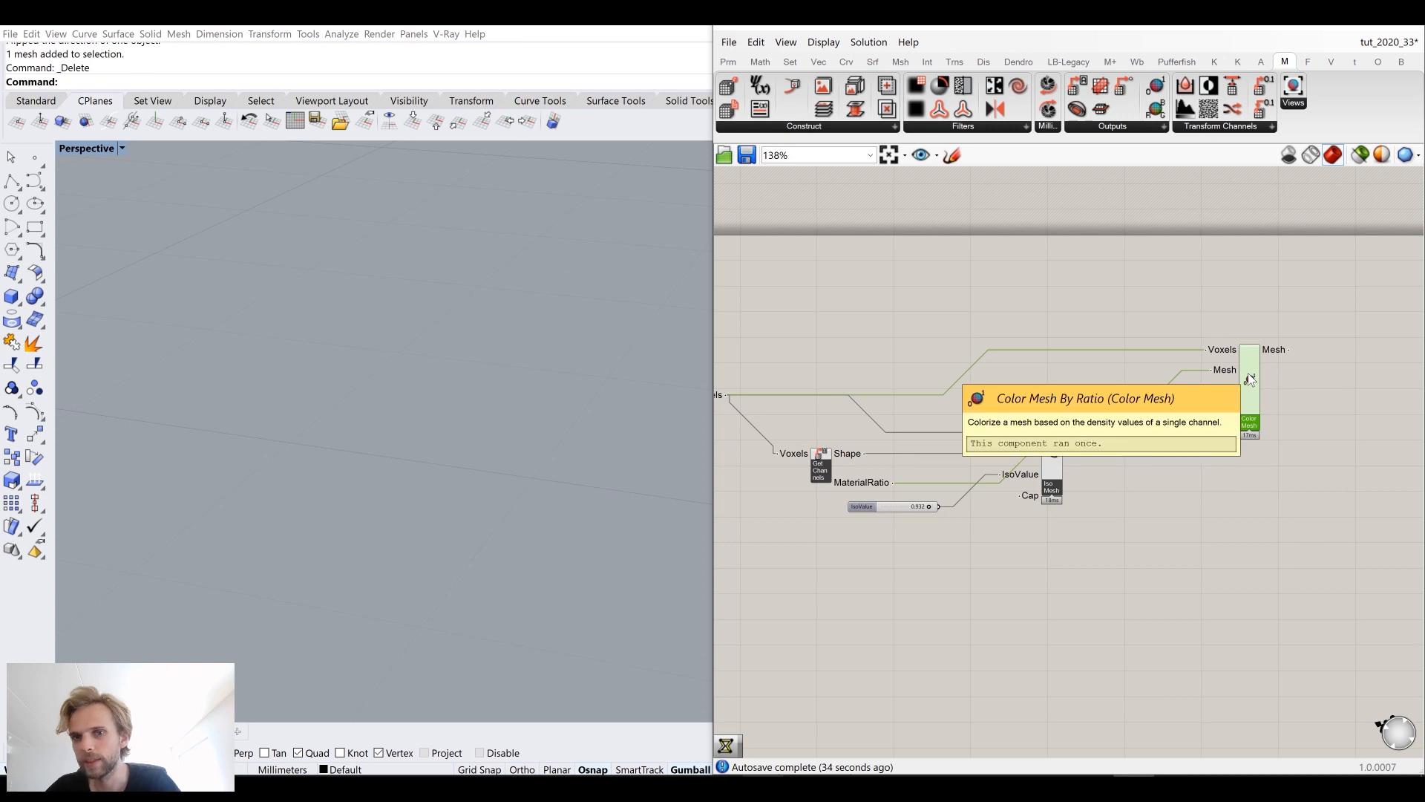
pyautogui.press('Delete')
pyautogui.moveTo(933, 415); pyautogui.dragTo(1009, 364, button='right')
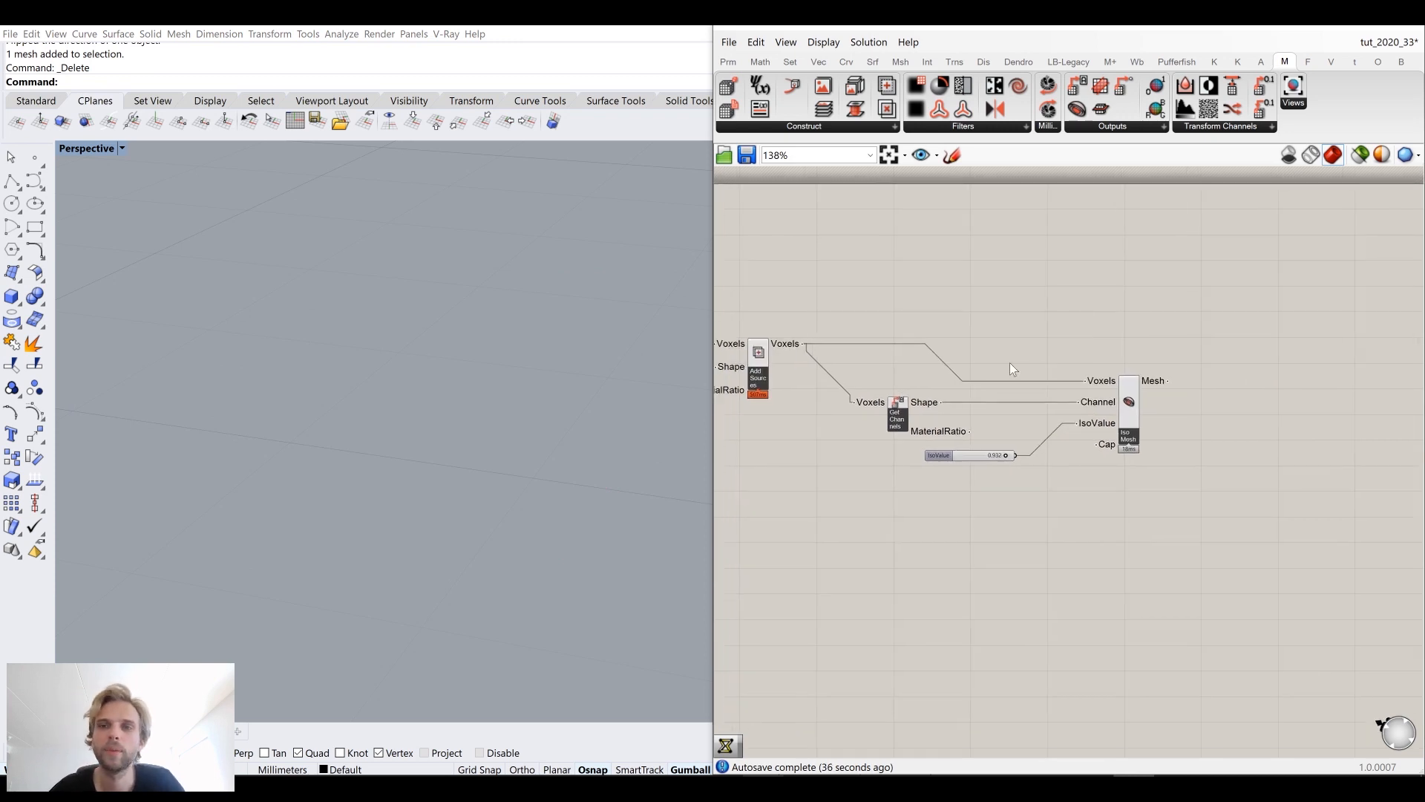
# Step: Place a Mesh Slices component from the Outputs group on the canvas above Iso Mesh
pyautogui.click(1102, 126)
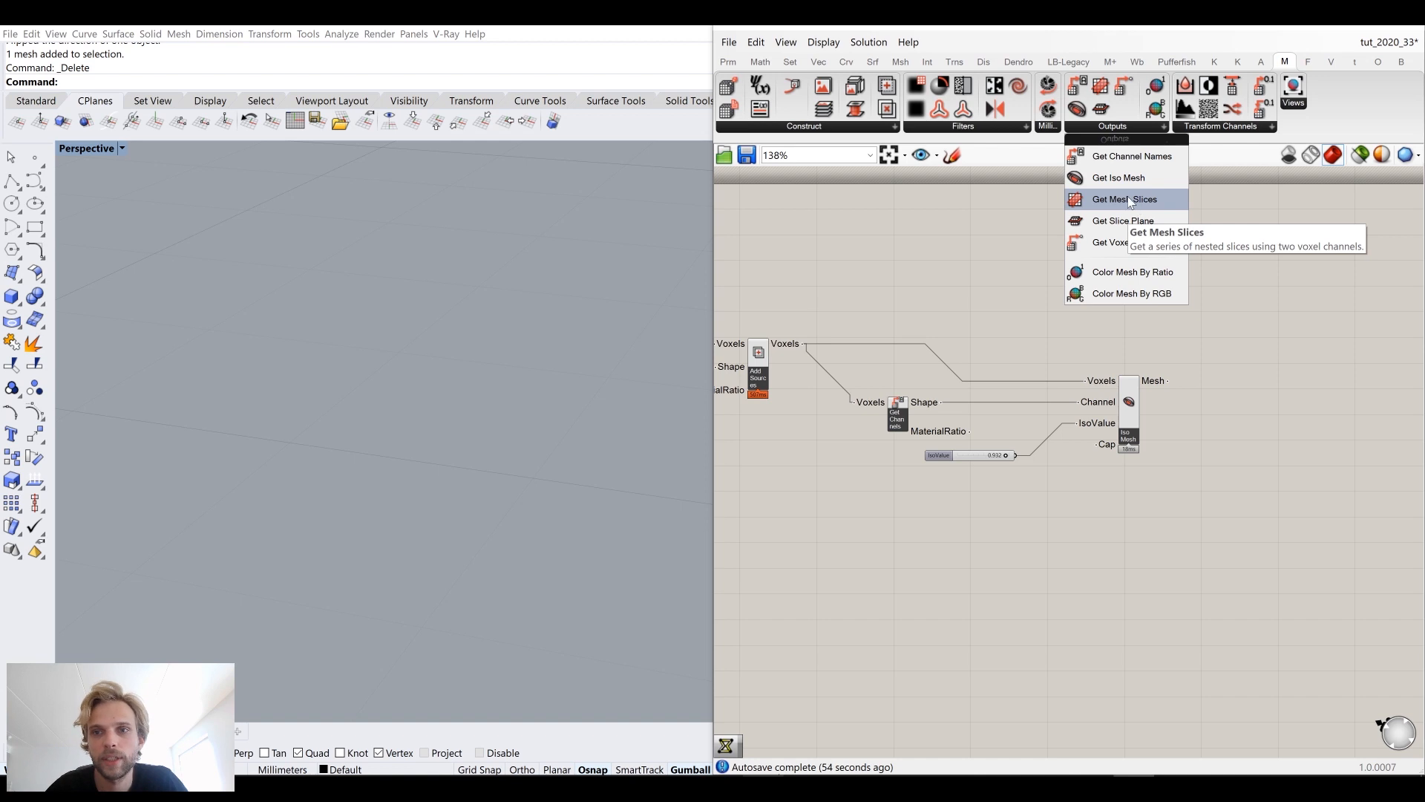
pyautogui.moveTo(1106, 205); pyautogui.dragTo(1126, 272)
pyautogui.scroll(3, 1199, 292)
pyautogui.moveTo(1102, 435); pyautogui.dragTo(1123, 440)
pyautogui.moveTo(1112, 277); pyautogui.dragTo(1126, 342, button='right')
pyautogui.moveTo(1132, 382); pyautogui.dragTo(1135, 381)
pyautogui.moveTo(1143, 524); pyautogui.dragTo(1129, 542)
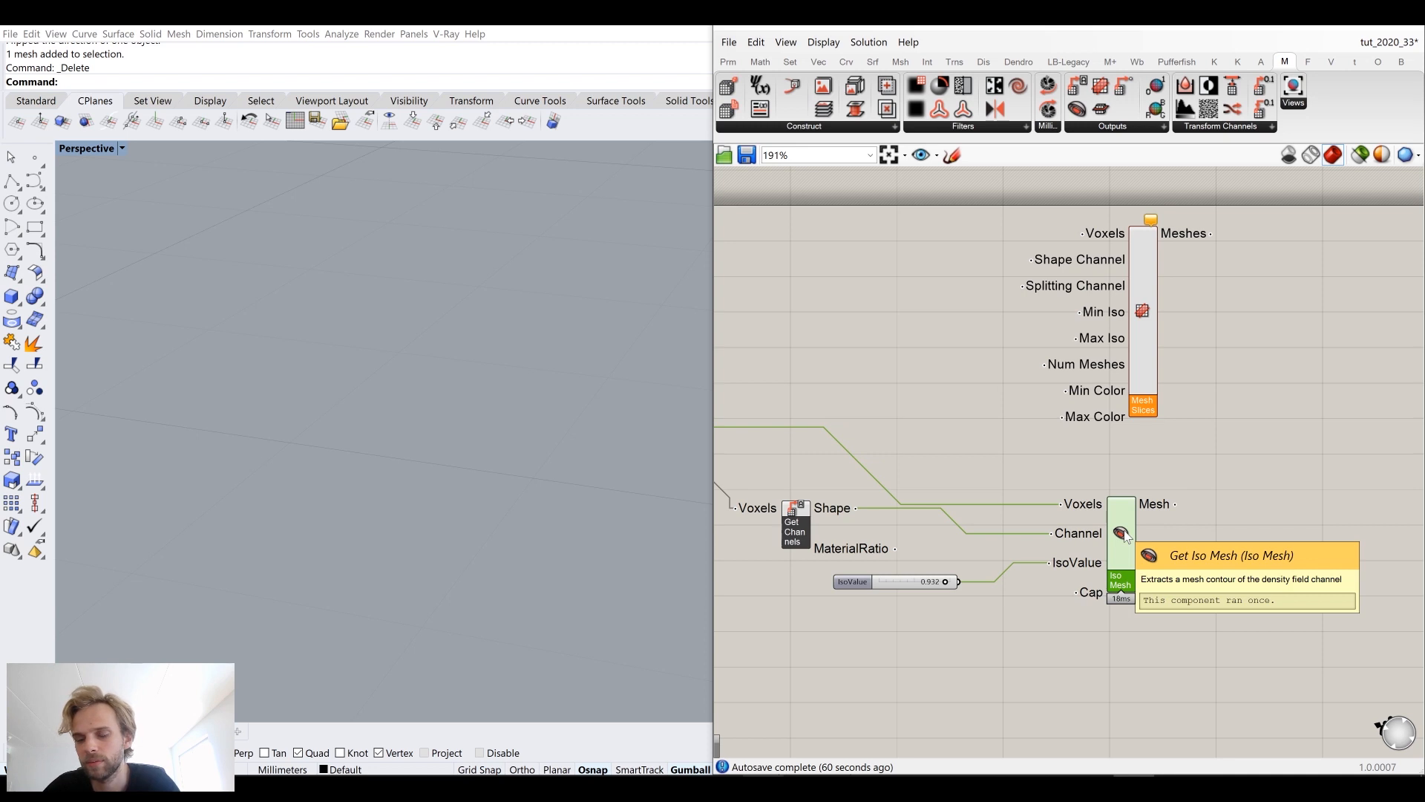
# Step: Delete the Iso Mesh component and its IsoValue slider, and move Mesh Slices into their place
pyautogui.press('Delete')
pyautogui.moveTo(907, 586); pyautogui.dragTo(923, 641)
pyautogui.press('Delete')
pyautogui.moveTo(1027, 443); pyautogui.dragTo(1103, 484, button='right')
pyautogui.moveTo(1222, 371); pyautogui.dragTo(1192, 478)
pyautogui.click(1031, 381)
pyautogui.scroll(-4, 1043, 381)
pyautogui.moveTo(995, 401); pyautogui.dragTo(1153, 354, button='right')
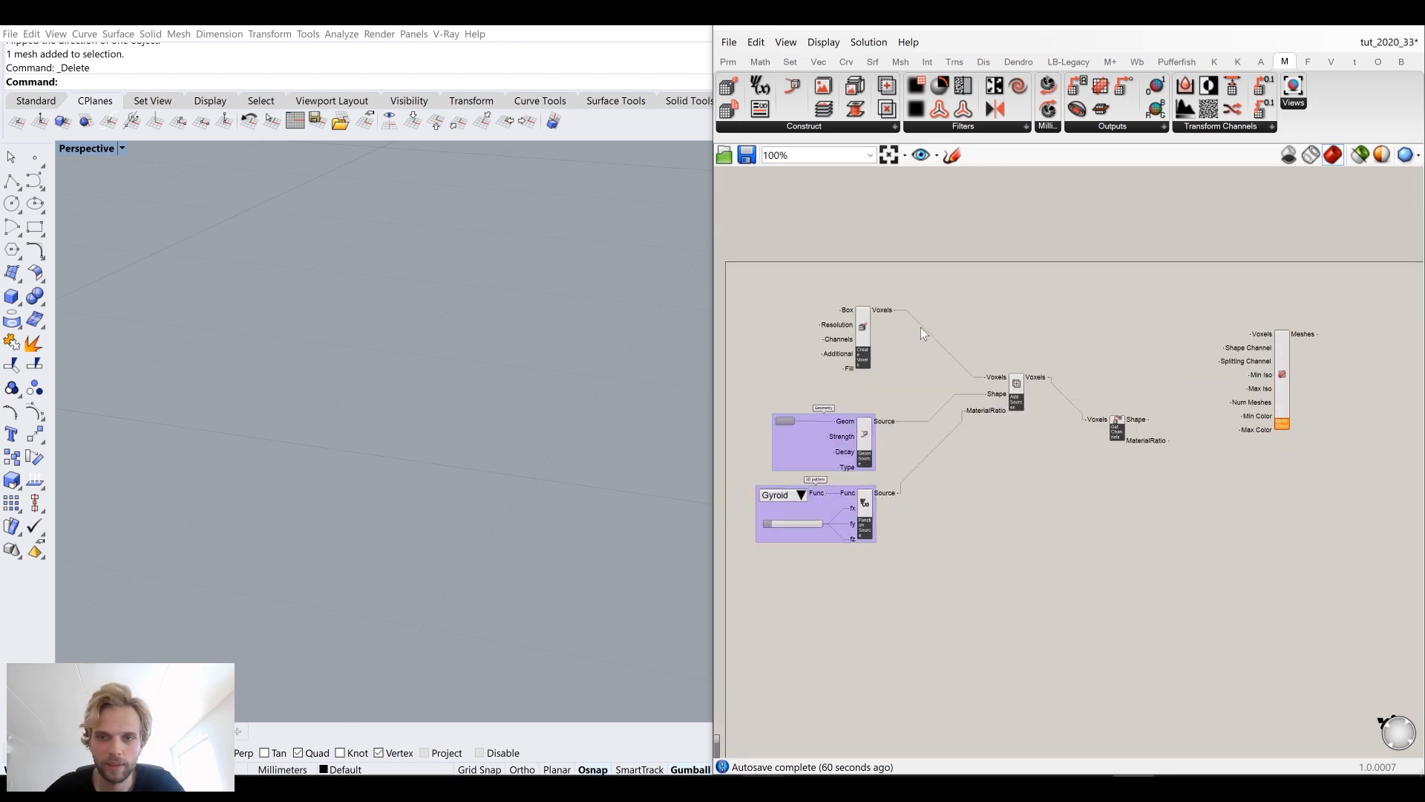
# Step: Connect Voxels, Shape and MaterialRatio to Mesh Slices' Voxels, Shape Channel and Splitting Channel inputs
pyautogui.scroll(2, 1209, 372)
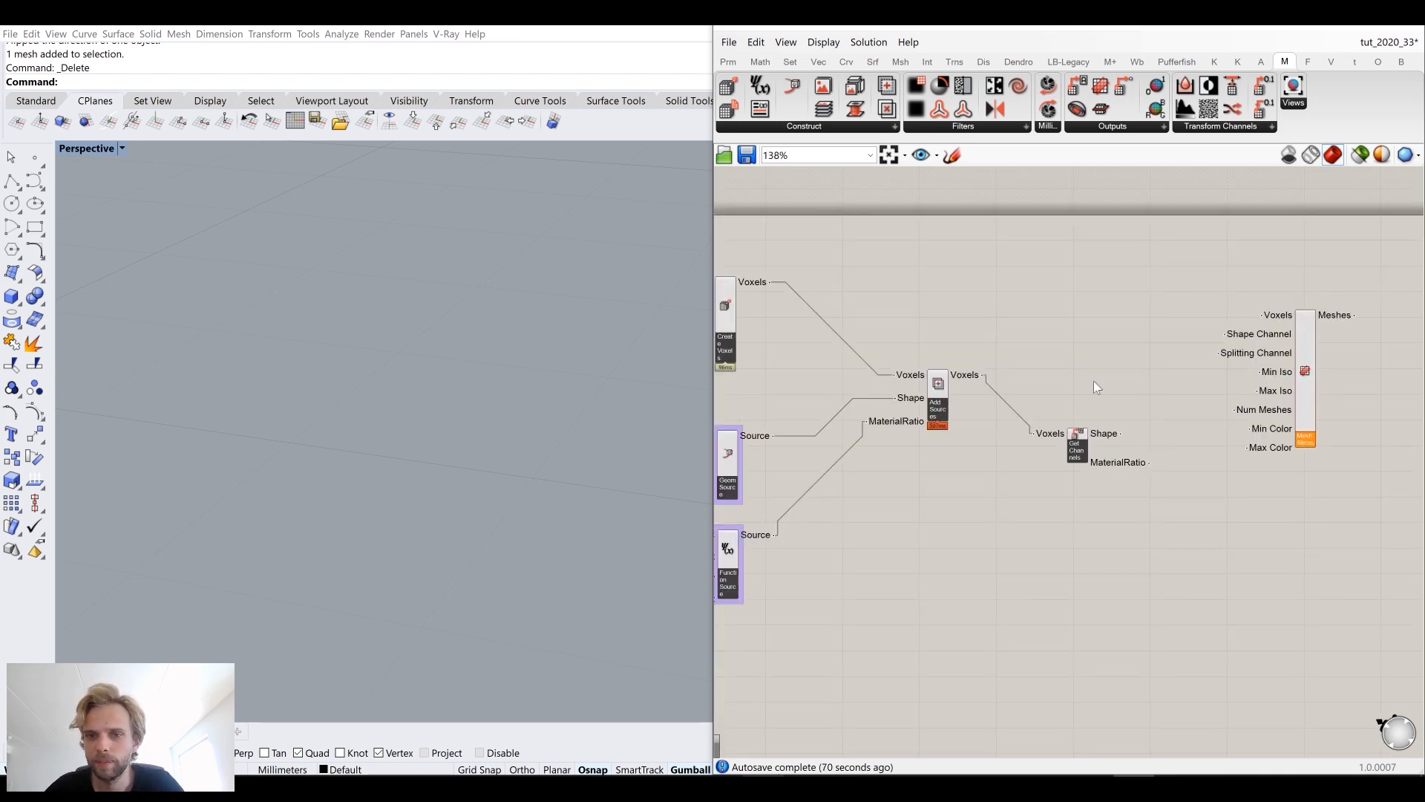
pyautogui.scroll(2, 1255, 297)
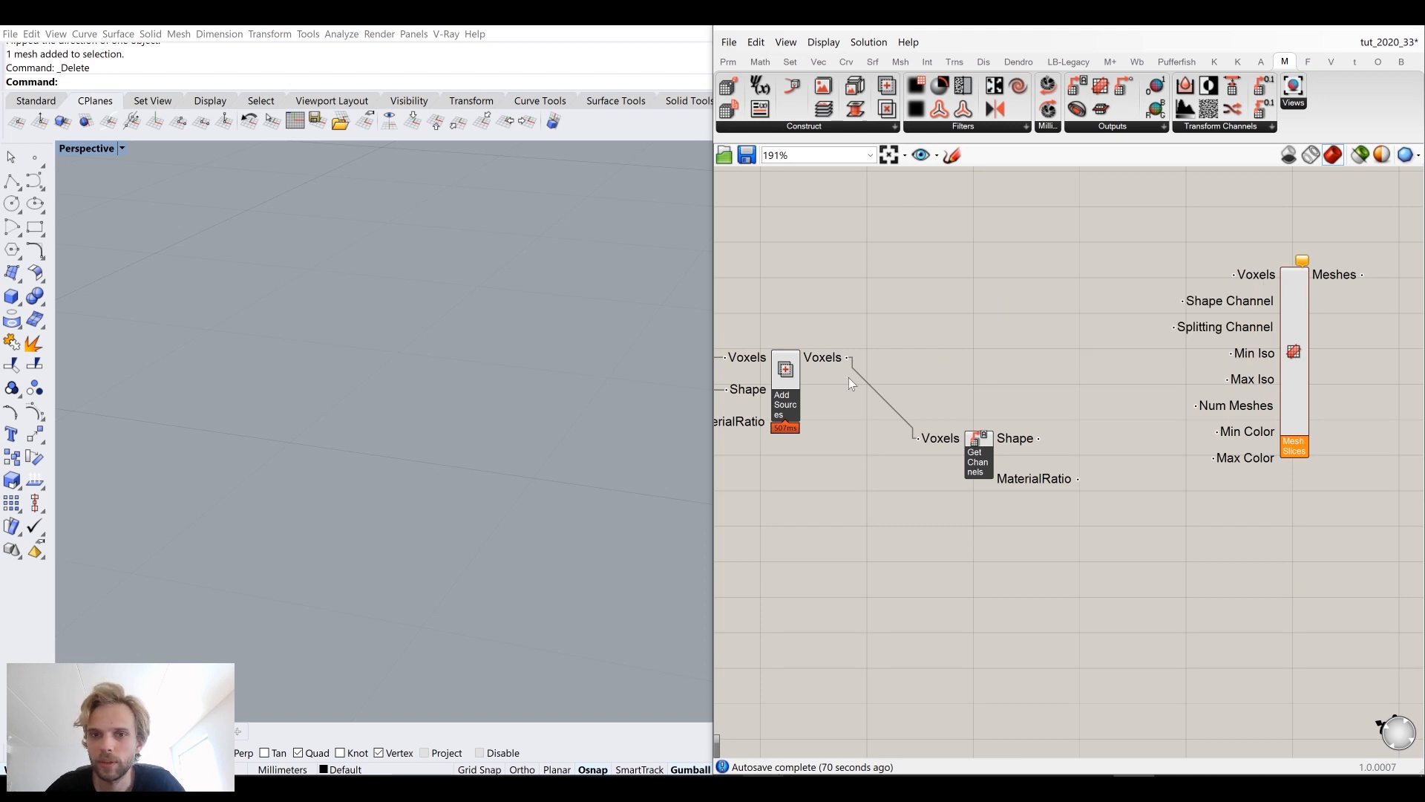
pyautogui.moveTo(847, 357); pyautogui.dragTo(1234, 274)
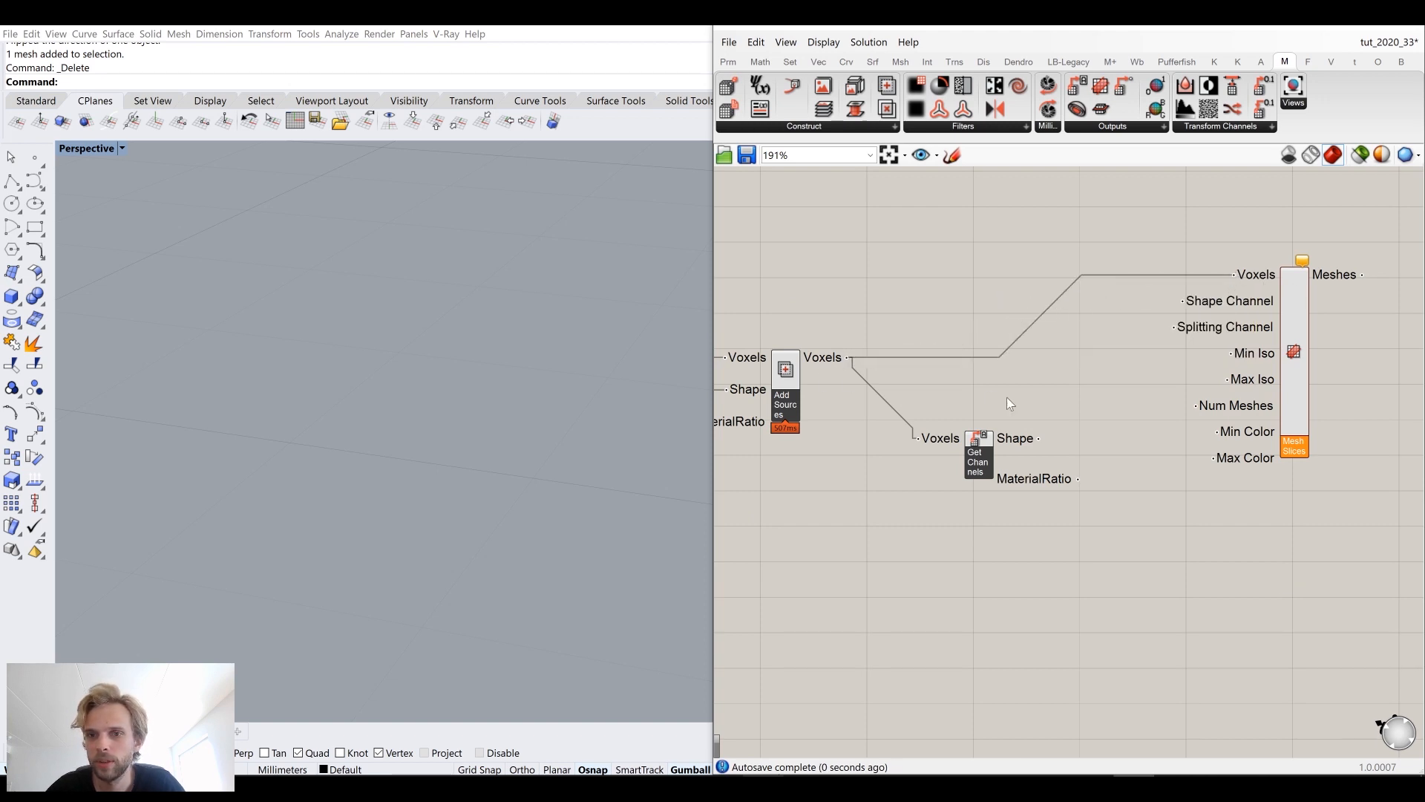
pyautogui.moveTo(1035, 439); pyautogui.dragTo(1181, 300)
pyautogui.moveTo(1079, 479); pyautogui.dragTo(1174, 332)
pyautogui.moveTo(1268, 420); pyautogui.dragTo(1212, 426, button='right')
# Step: Create a number slider with value 0.5 next to the Mesh Slices component
pyautogui.scroll(-14, 497, 407)
pyautogui.scroll(8, 512, 393)
pyautogui.moveTo(483, 368); pyautogui.dragTo(332, 394, button='right')
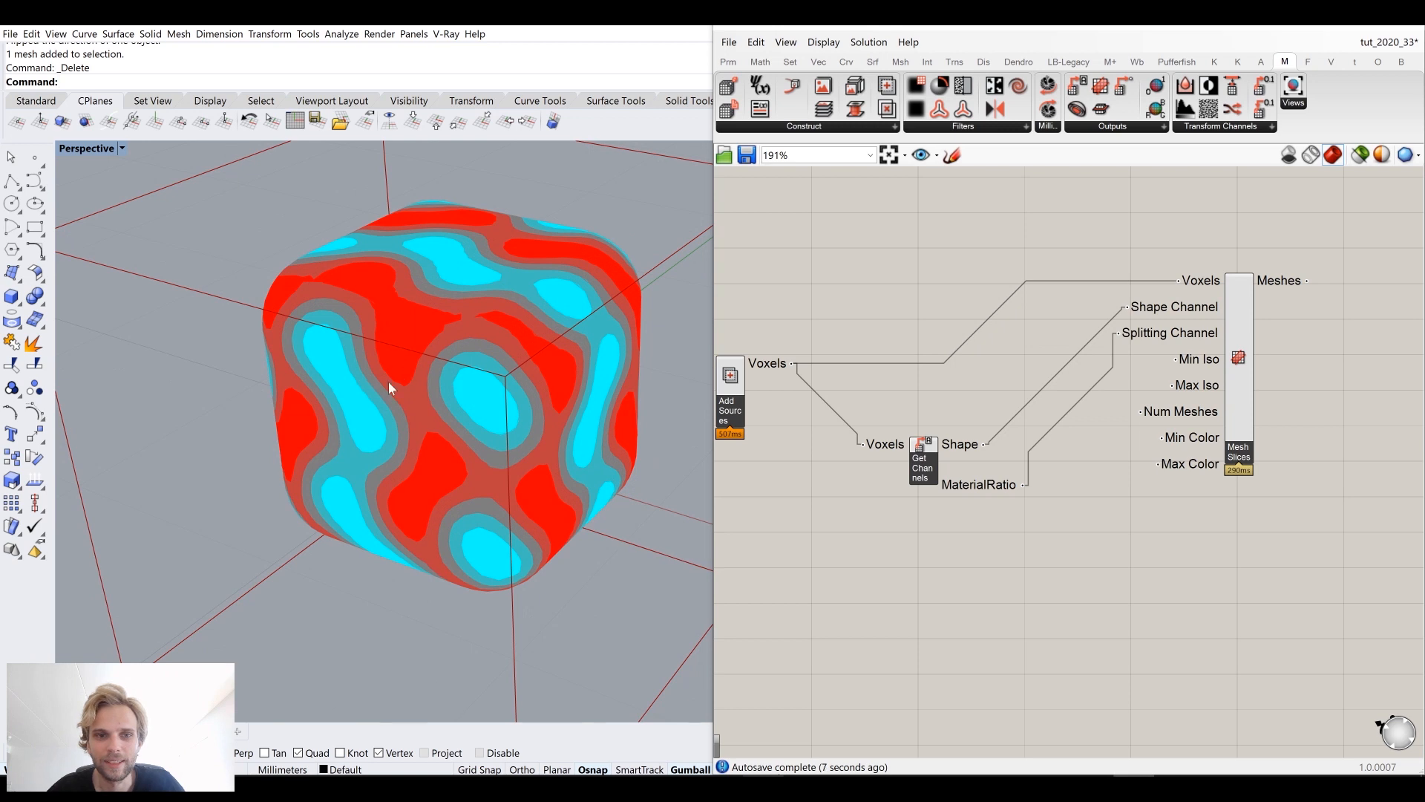
pyautogui.scroll(2, 389, 384)
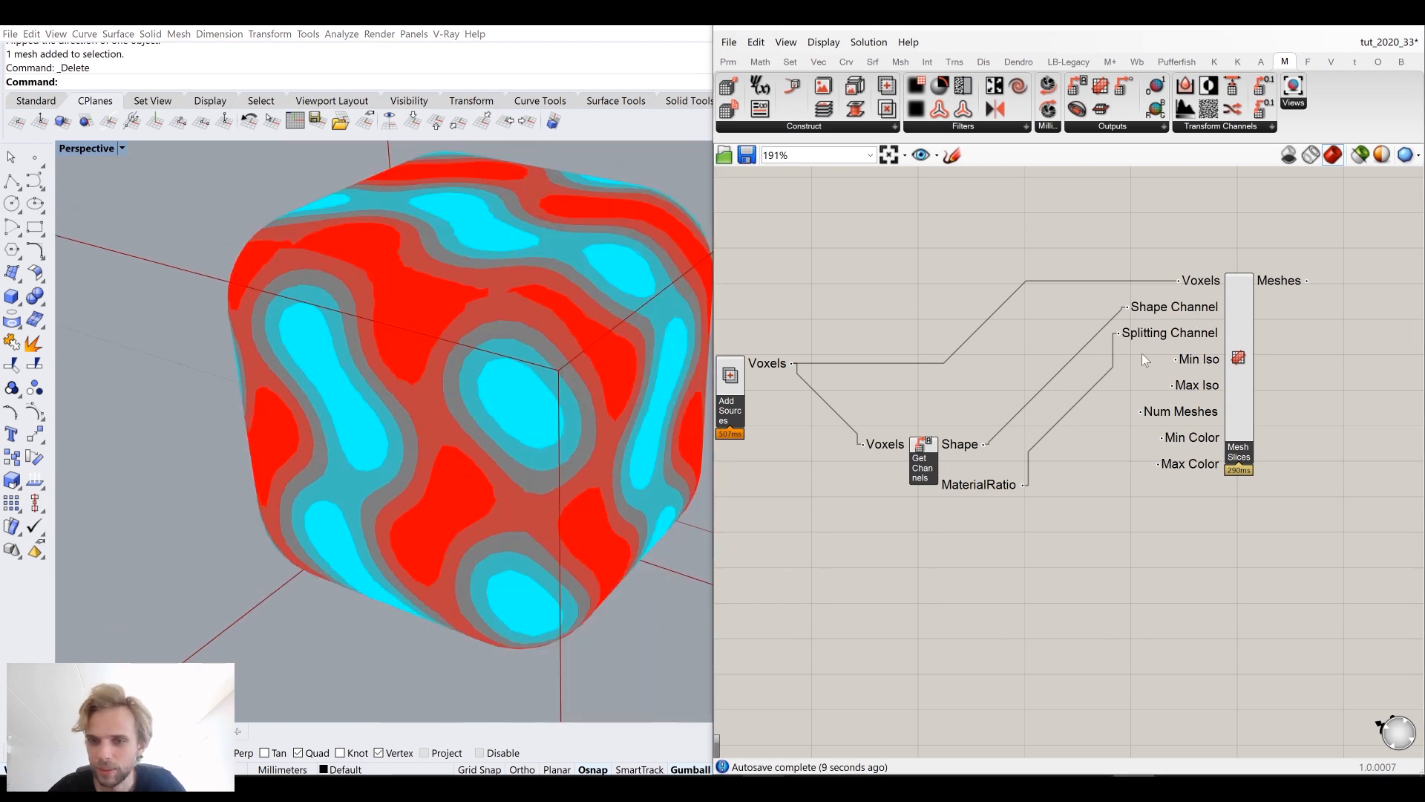
pyautogui.moveTo(1200, 365); pyautogui.dragTo(1186, 318, button='right')
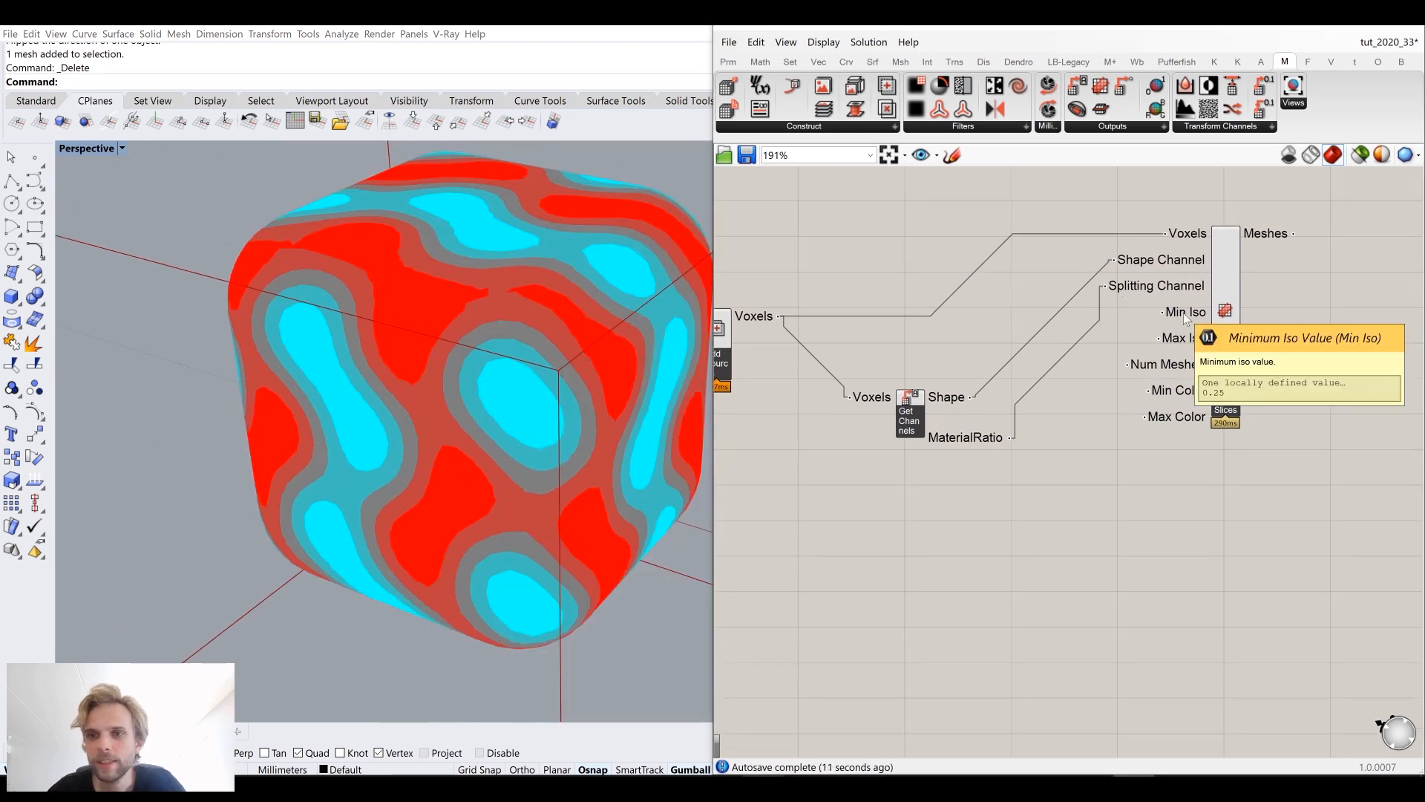
pyautogui.moveTo(1244, 346); pyautogui.dragTo(1364, 332)
pyautogui.moveTo(1323, 330); pyautogui.dragTo(1234, 285, button='right')
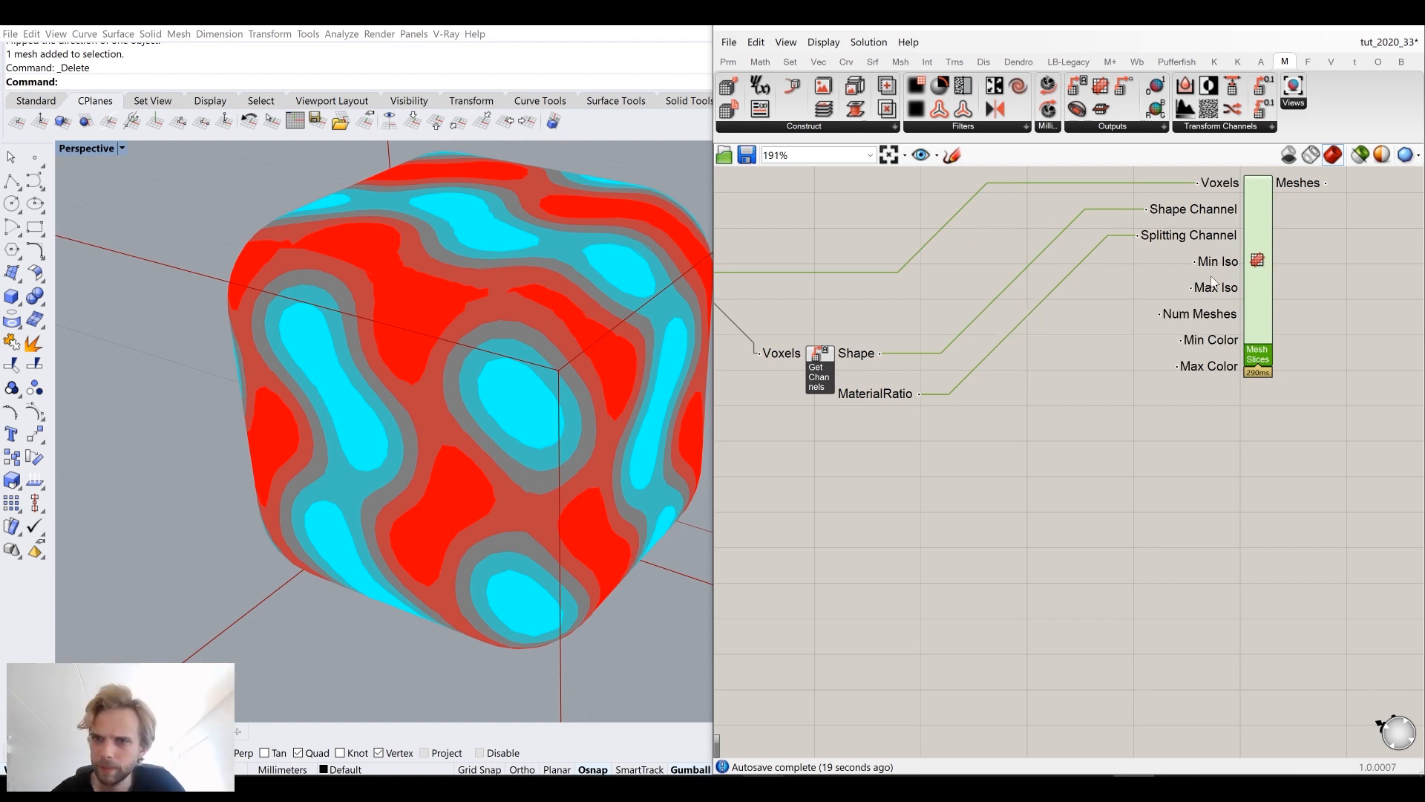
pyautogui.doubleClick(968, 456)
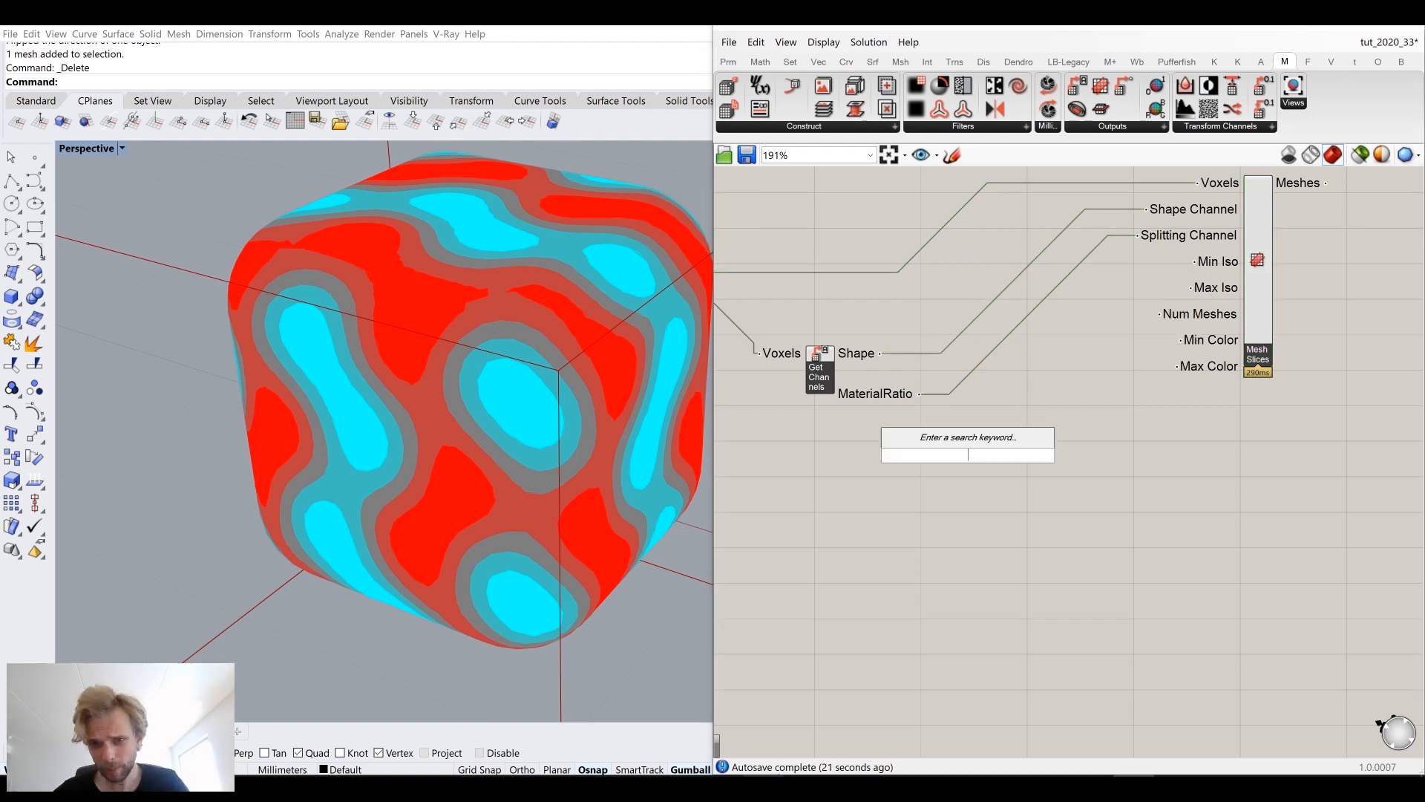
pyautogui.doubleClick(1102, 390)
pyautogui.write('0')
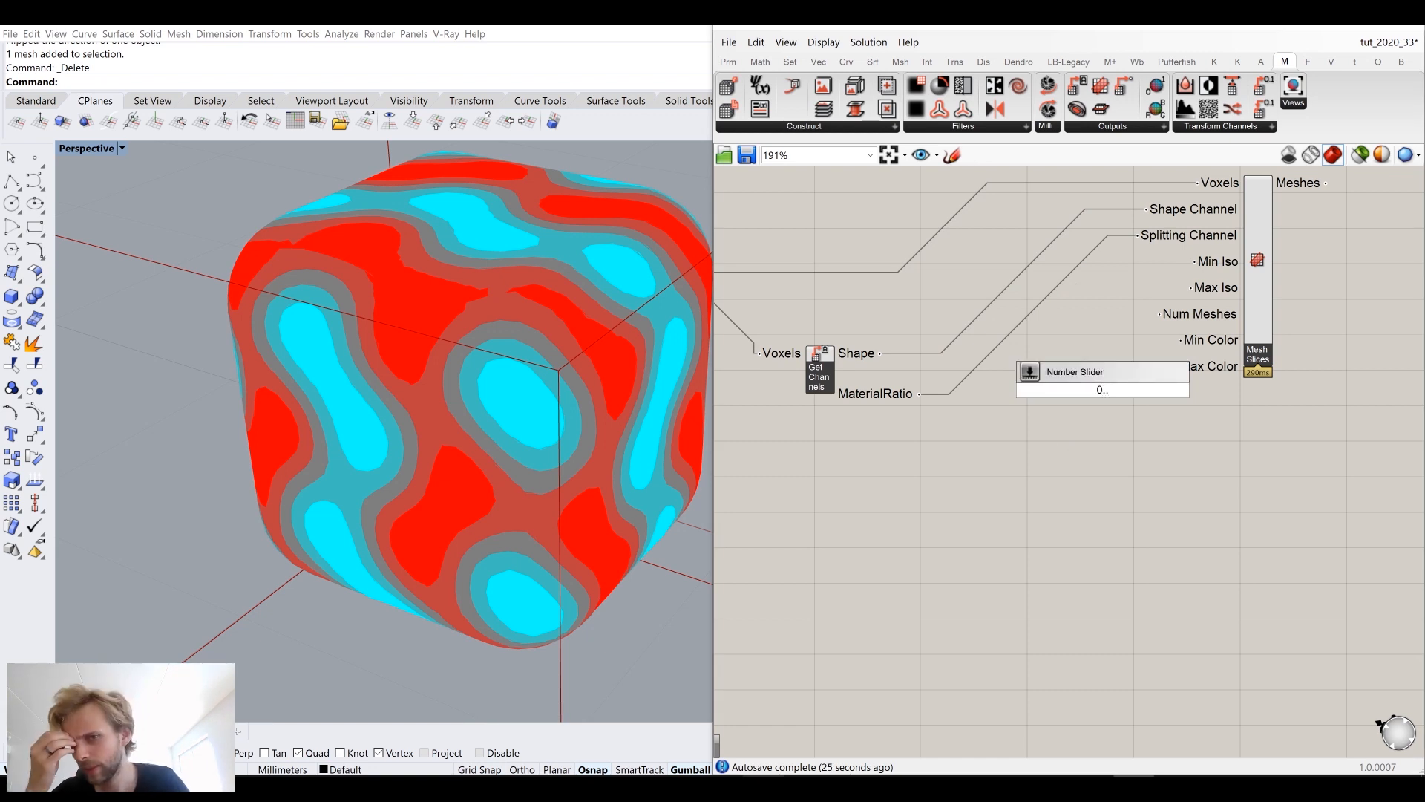
pyautogui.write('.')
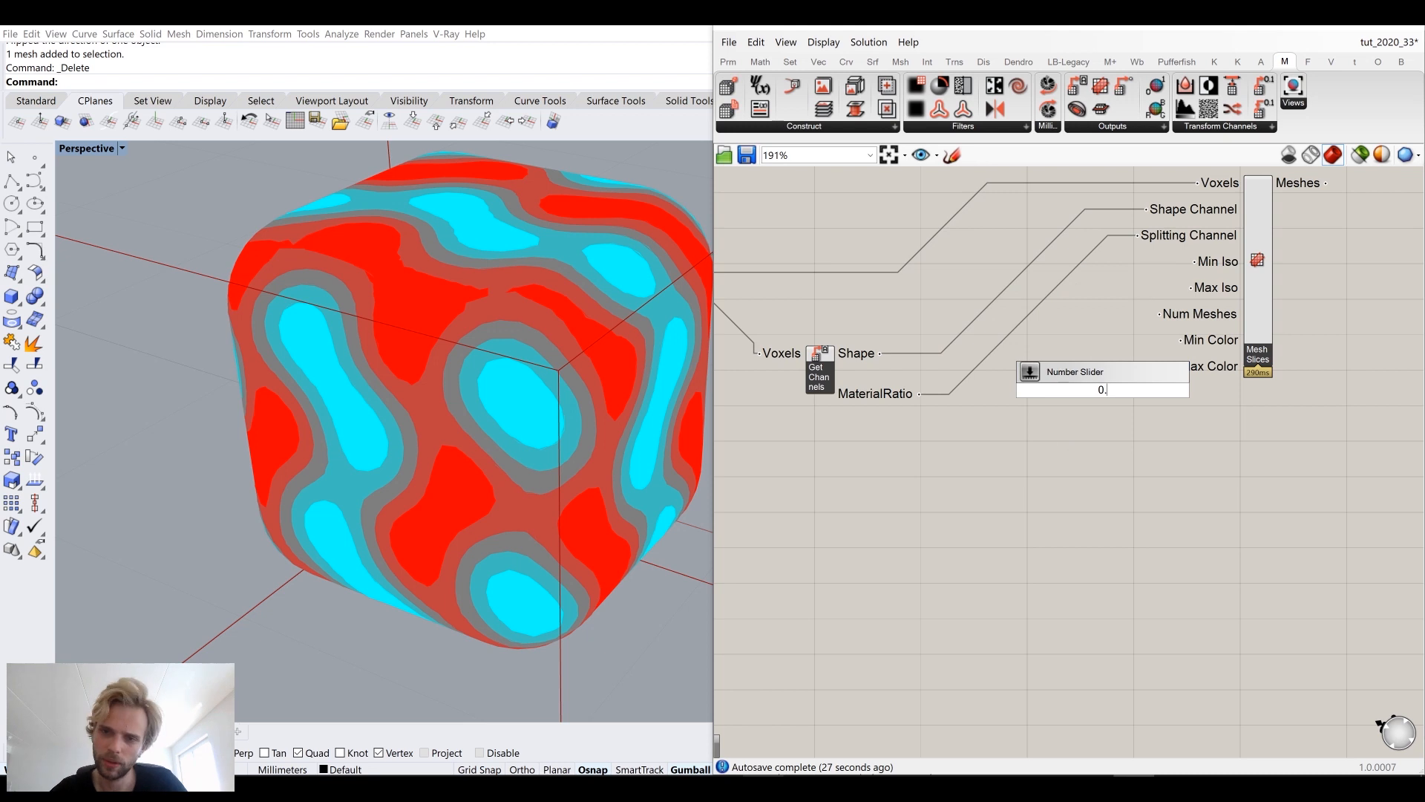
pyautogui.write('5')
pyautogui.press('Return')
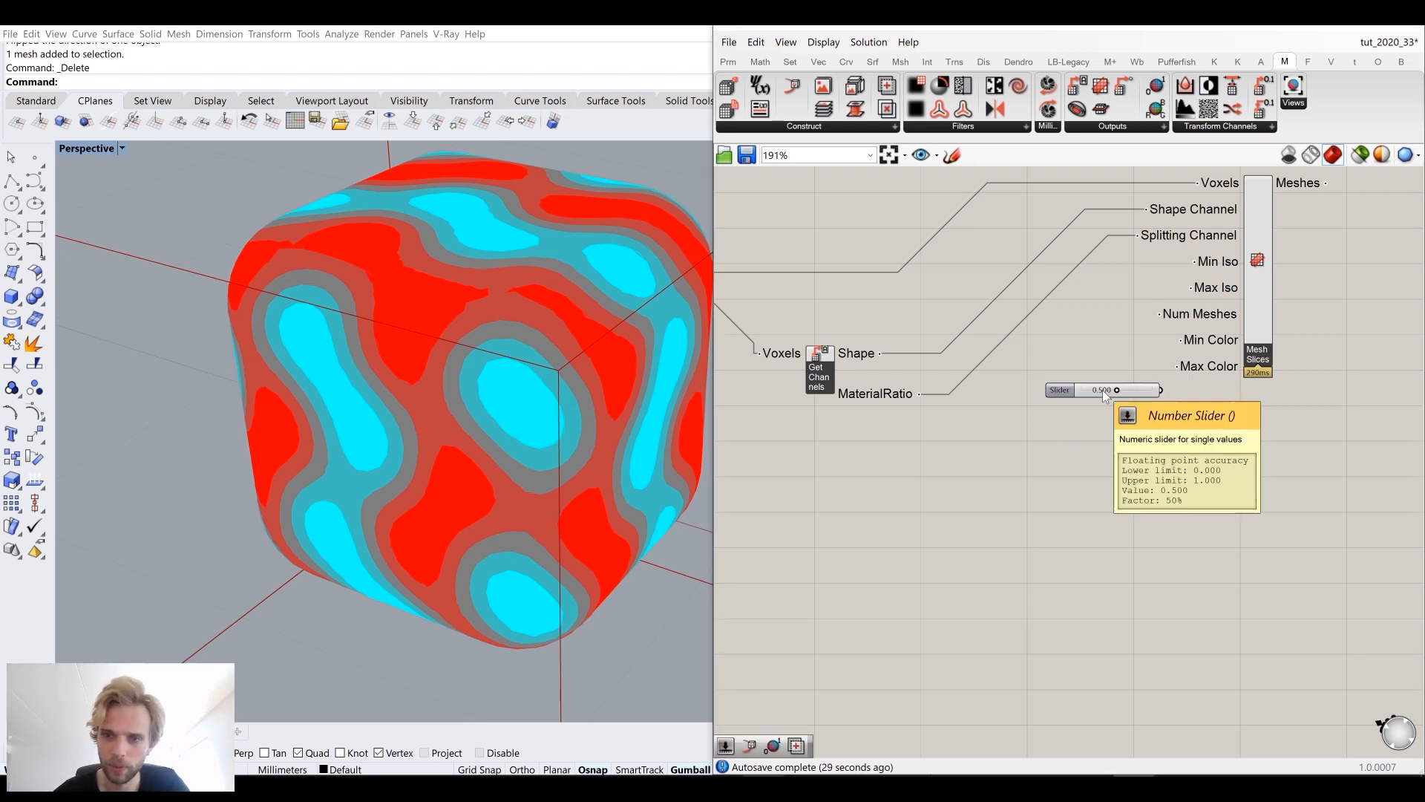
# Step: Connect the slider to Mesh Slices' Min Iso input
pyautogui.moveTo(1121, 393); pyautogui.dragTo(1070, 268)
pyautogui.scroll(3, 1165, 267)
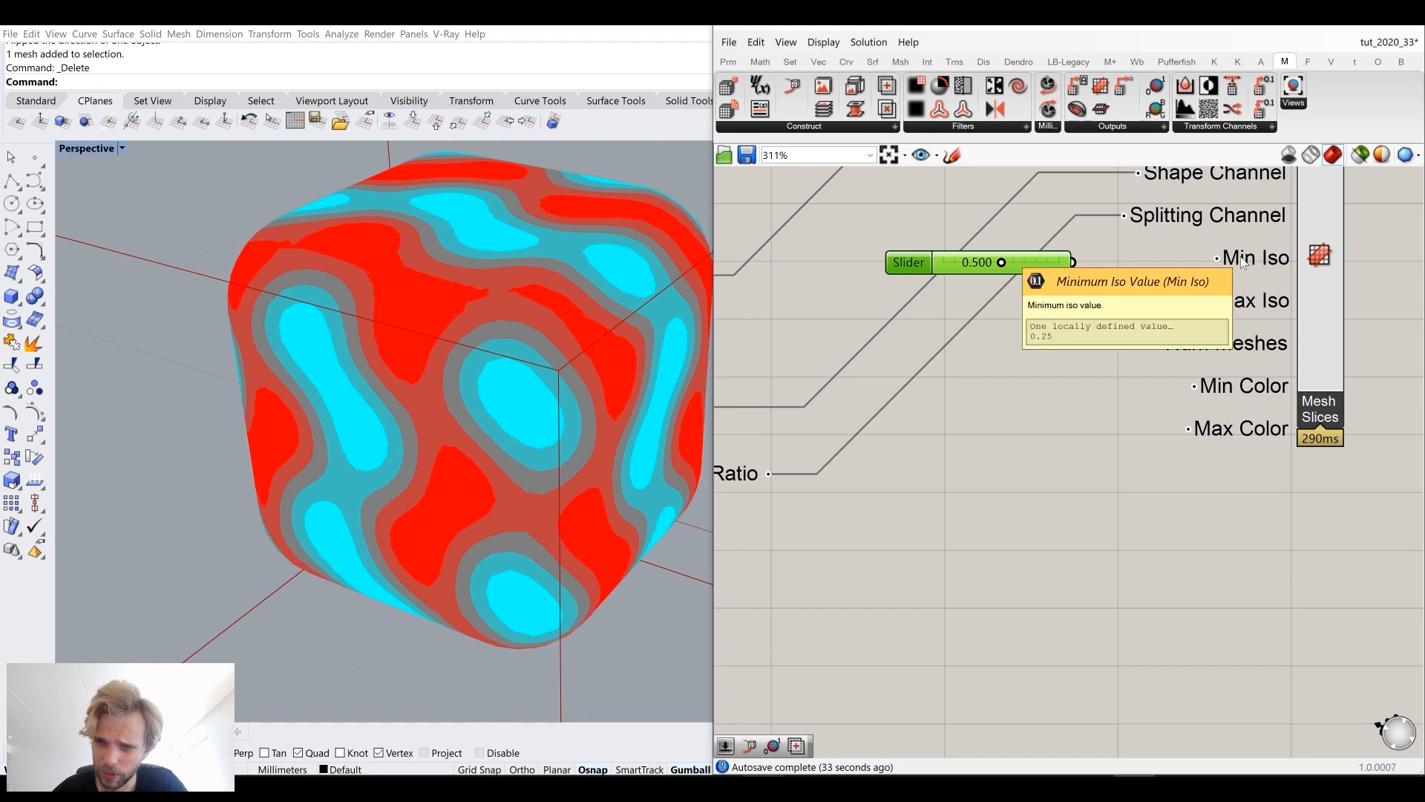
pyautogui.moveTo(1135, 255); pyautogui.dragTo(1217, 258)
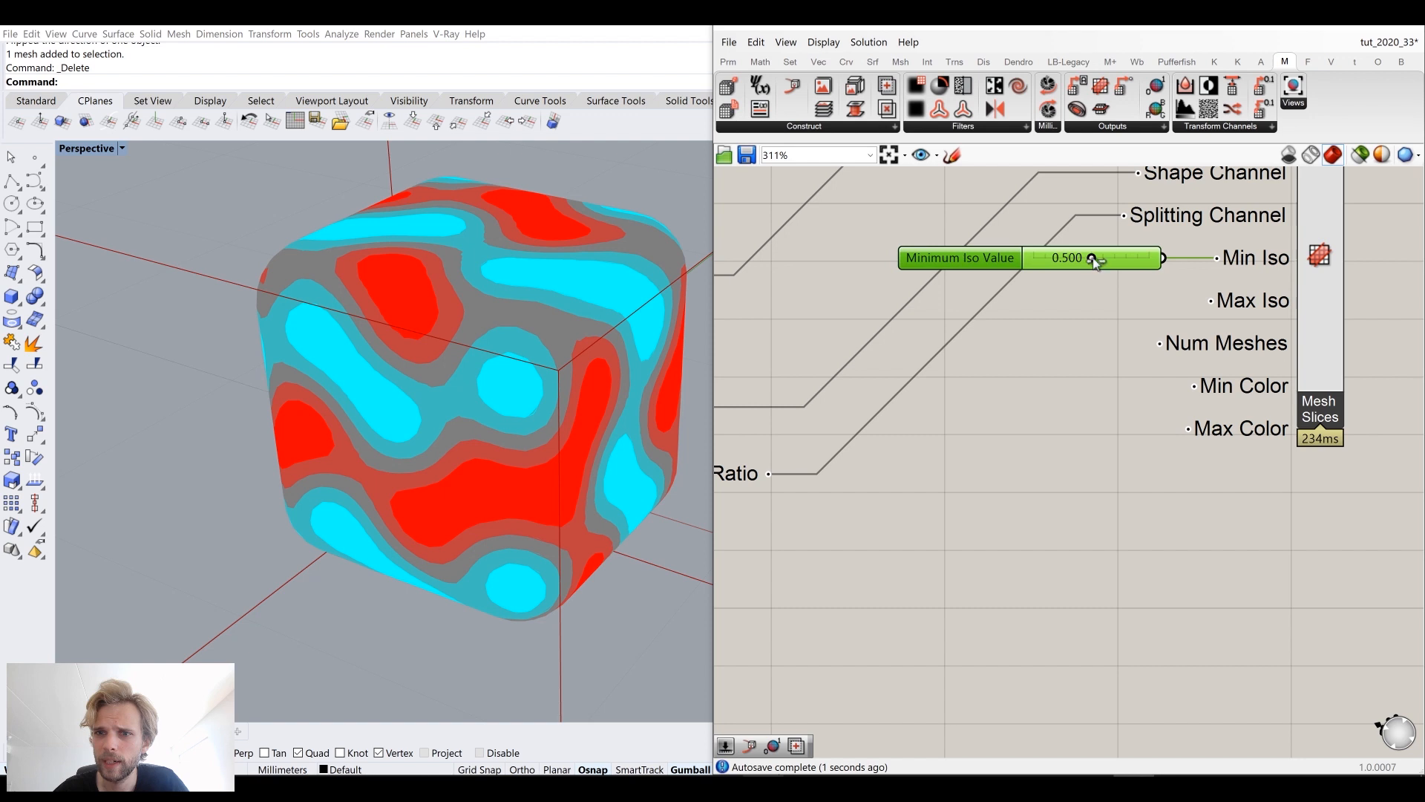
# Step: Slide the Min Iso value up to 1.000
pyautogui.moveTo(1105, 266); pyautogui.dragTo(1156, 273)
pyautogui.scroll(5, 459, 294)
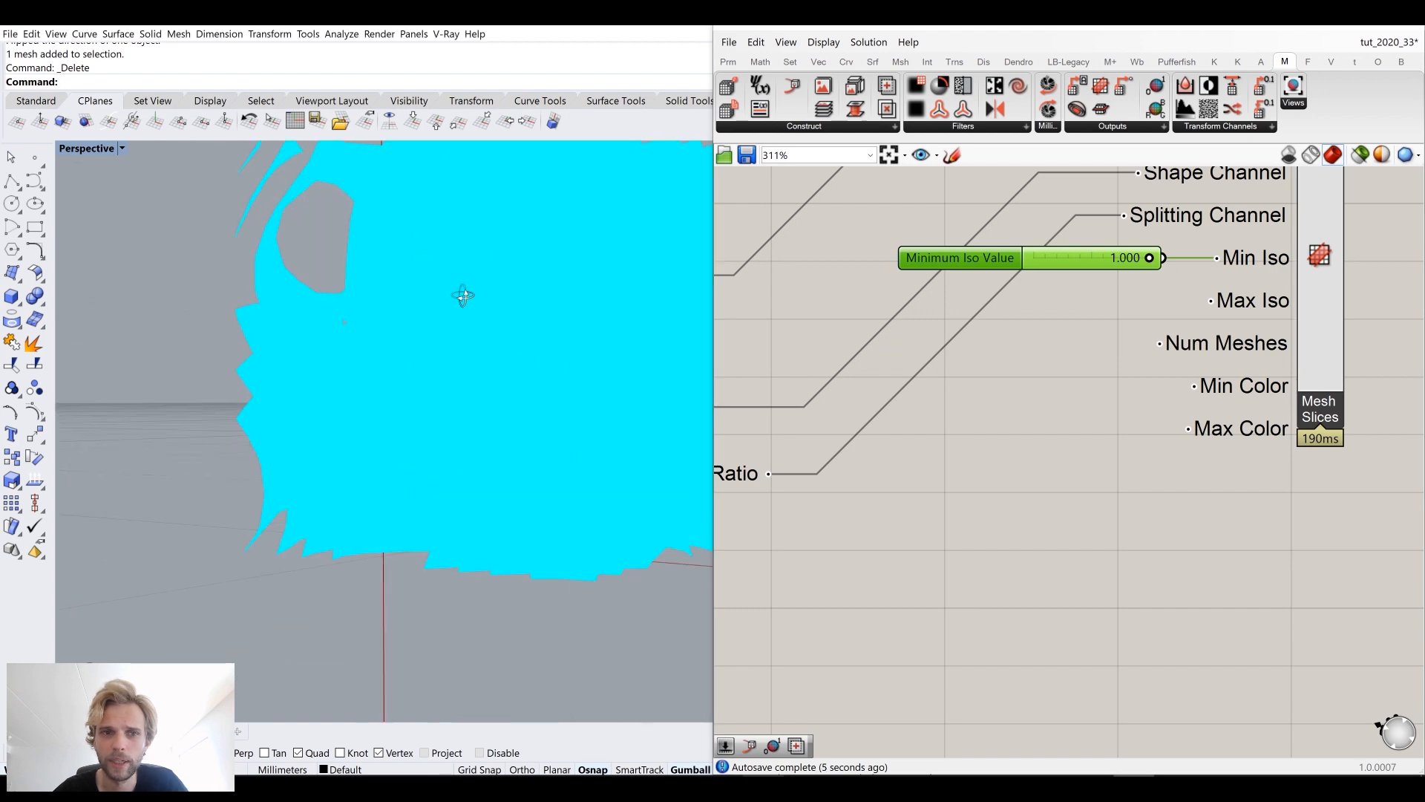
# Step: Turn on mesh edge preview in Grasshopper's display settings
pyautogui.click(823, 41)
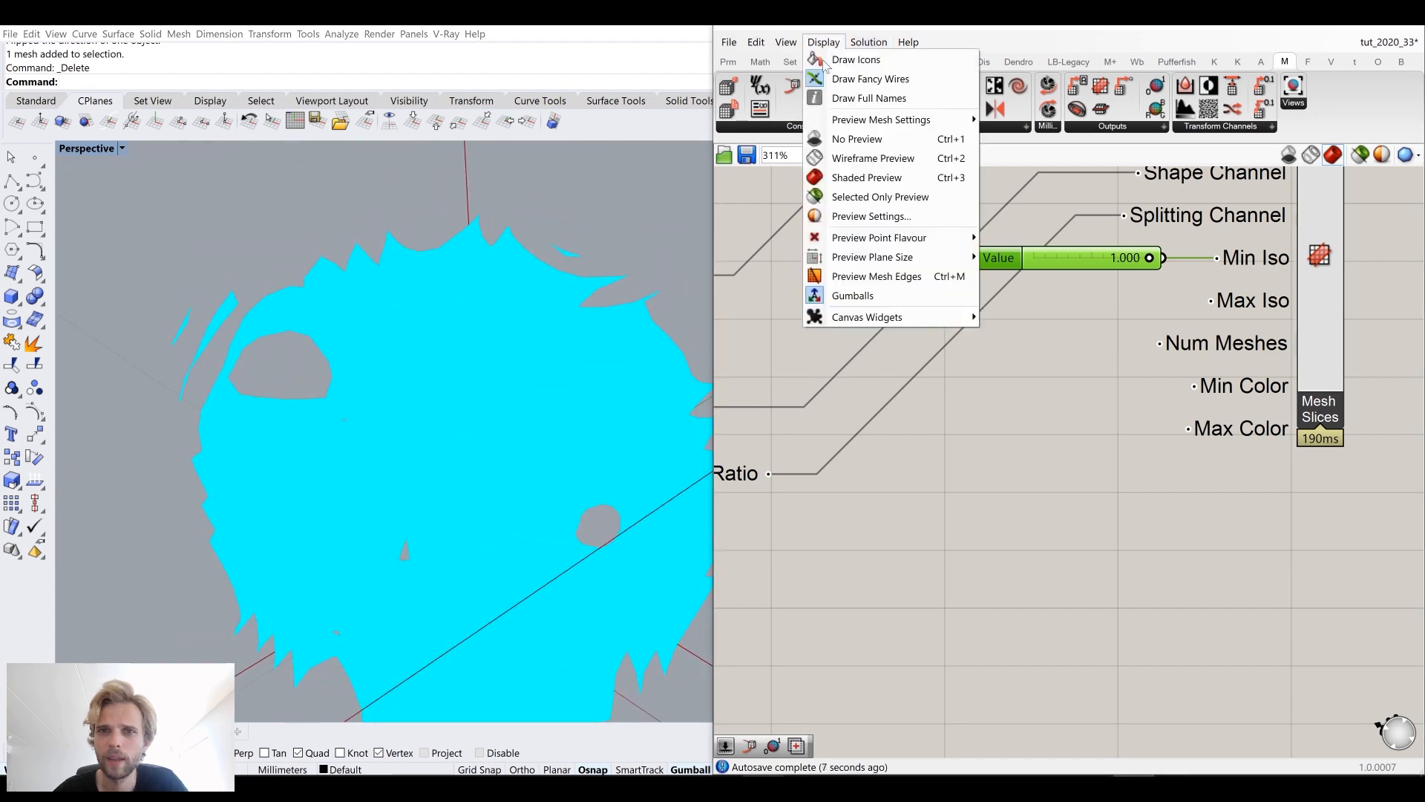
pyautogui.click(853, 274)
pyautogui.scroll(-5, 495, 417)
pyautogui.scroll(5, 496, 417)
pyautogui.moveTo(499, 420); pyautogui.dragTo(551, 437, button='right')
# Step: Set the Min Iso slider to 0.884
pyautogui.moveTo(1150, 260)
pyautogui.mouseDown()
pyautogui.moveTo(1126, 262)
pyautogui.moveTo(1140, 262)
pyautogui.mouseUp()
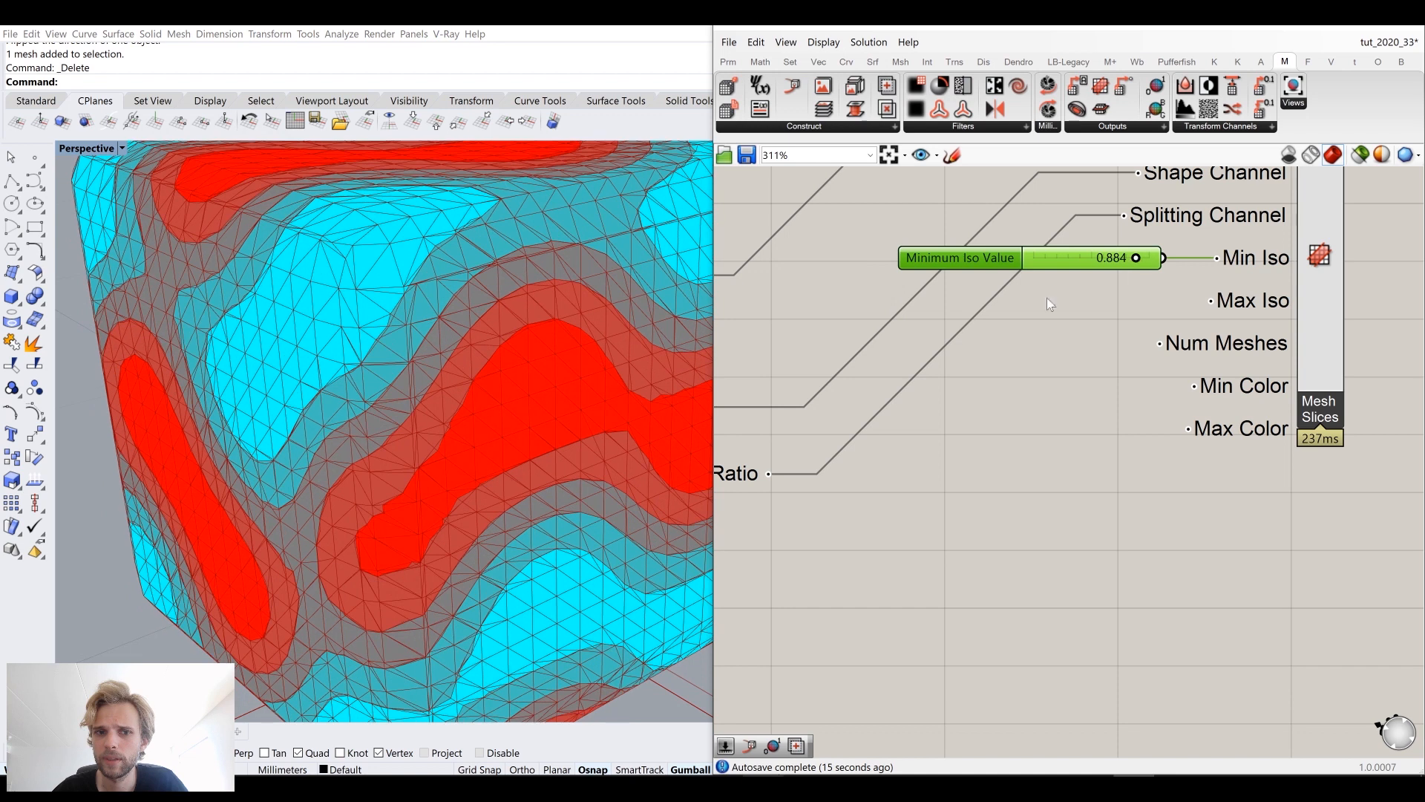
pyautogui.scroll(-5, 529, 382)
pyautogui.moveTo(528, 381); pyautogui.dragTo(570, 383, button='right')
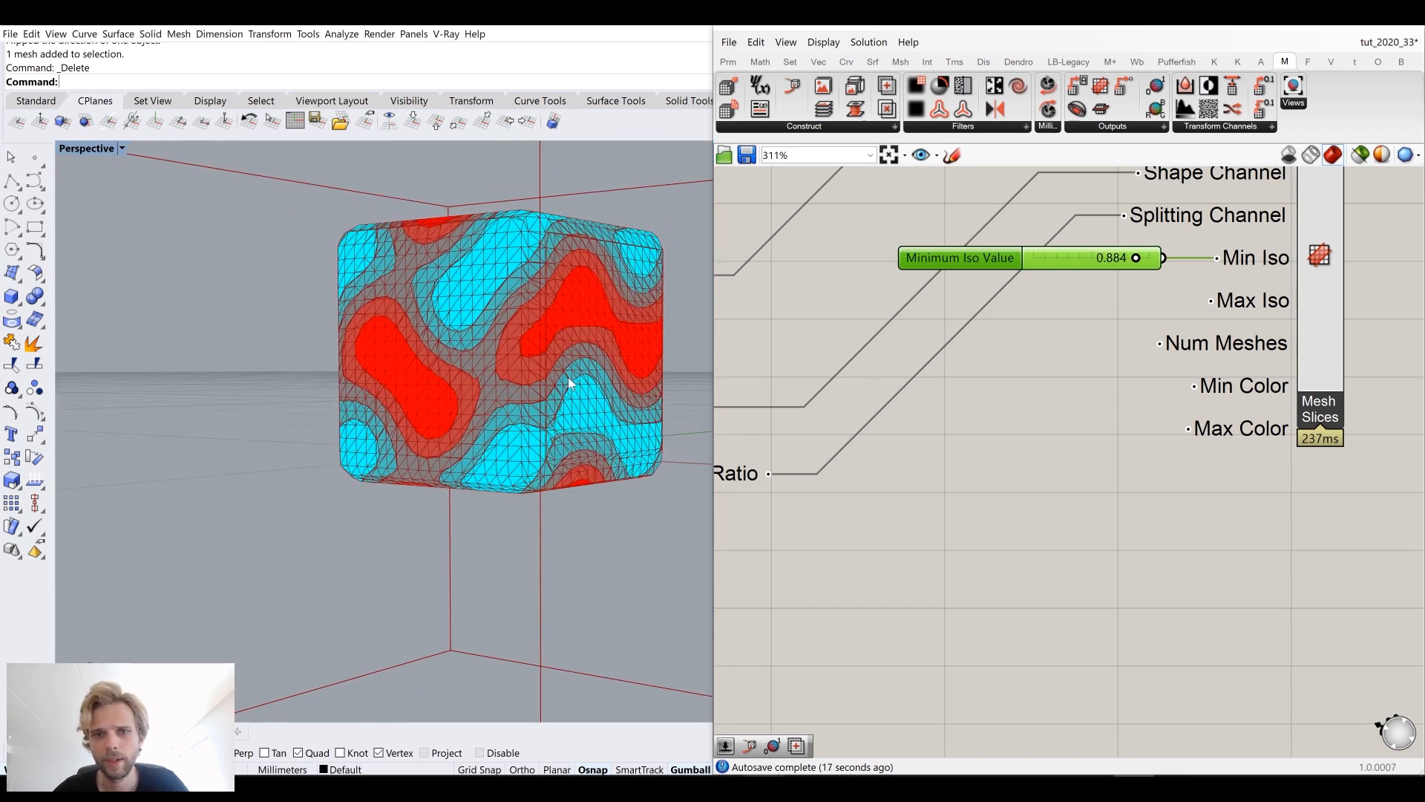
# Step: Create a panel containing 2 and connect it to Mesh Slices' Num Meshes input
pyautogui.moveTo(1069, 351); pyautogui.dragTo(1038, 327, button='right')
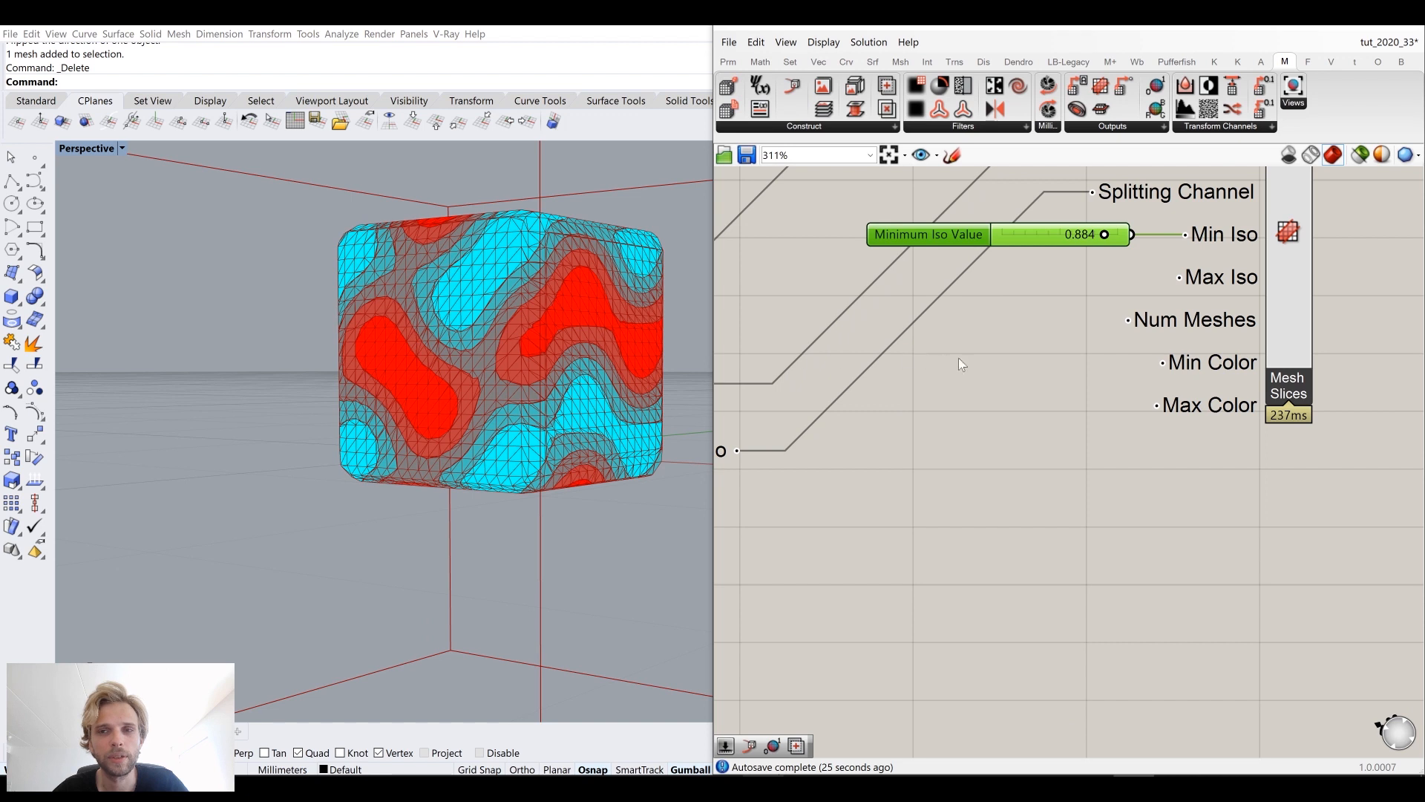
pyautogui.doubleClick(966, 361)
pyautogui.write('//2')
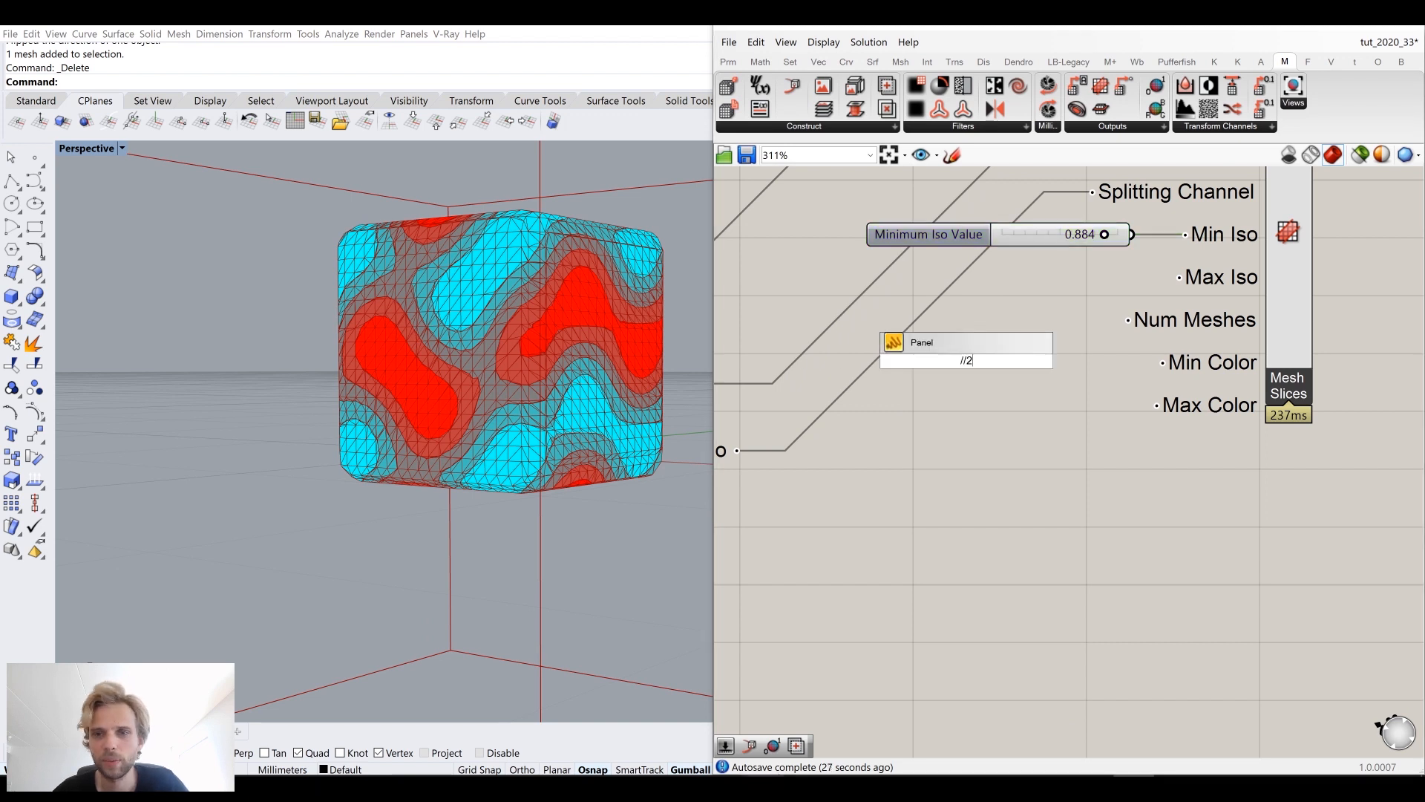
pyautogui.press('Return')
pyautogui.scroll(3, 980, 352)
pyautogui.moveTo(991, 363); pyautogui.dragTo(1197, 303)
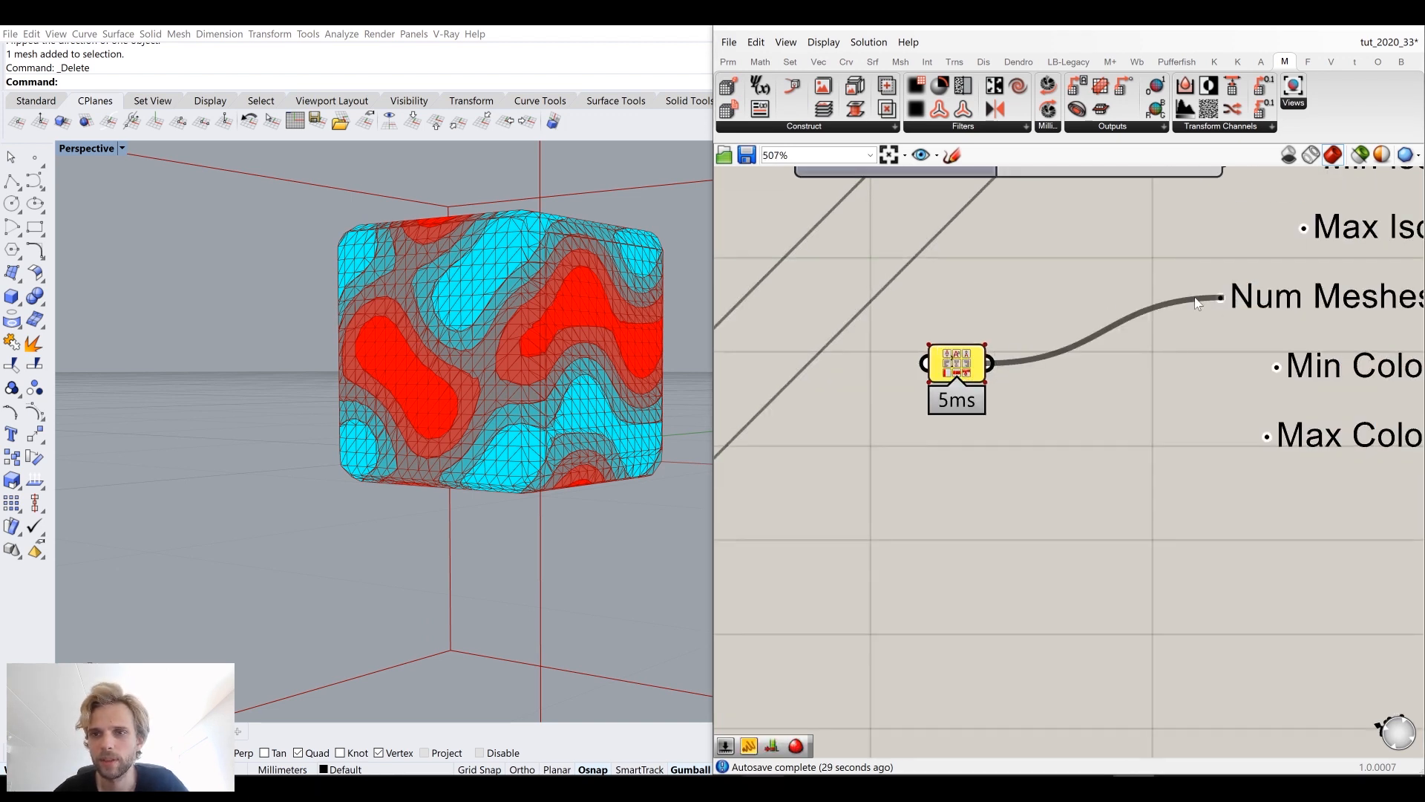
# Step: Move the 2 panel closer to the Num Meshes input
pyautogui.scroll(-2, 987, 282)
pyautogui.moveTo(893, 274); pyautogui.dragTo(987, 341)
pyautogui.scroll(6, 983, 341)
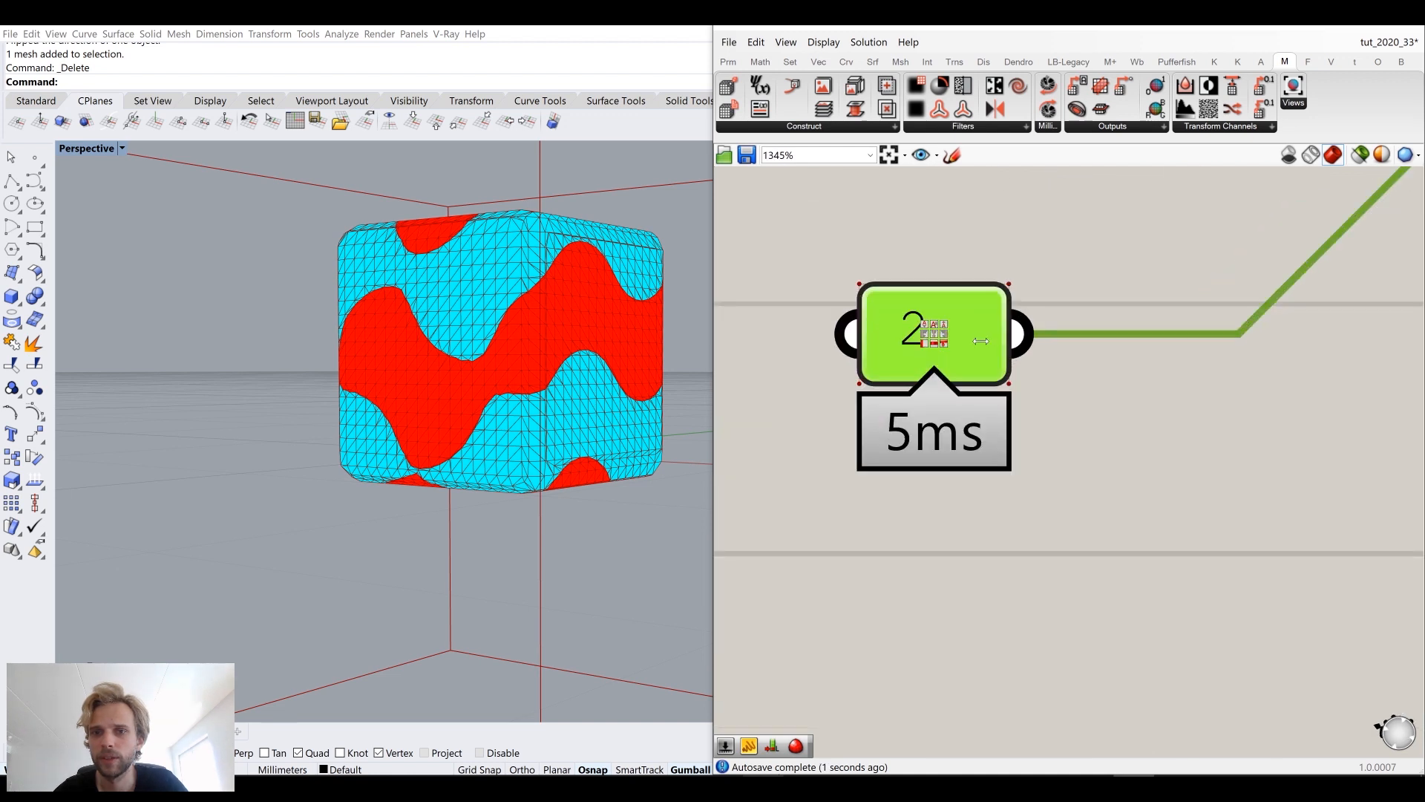
pyautogui.scroll(-8, 975, 338)
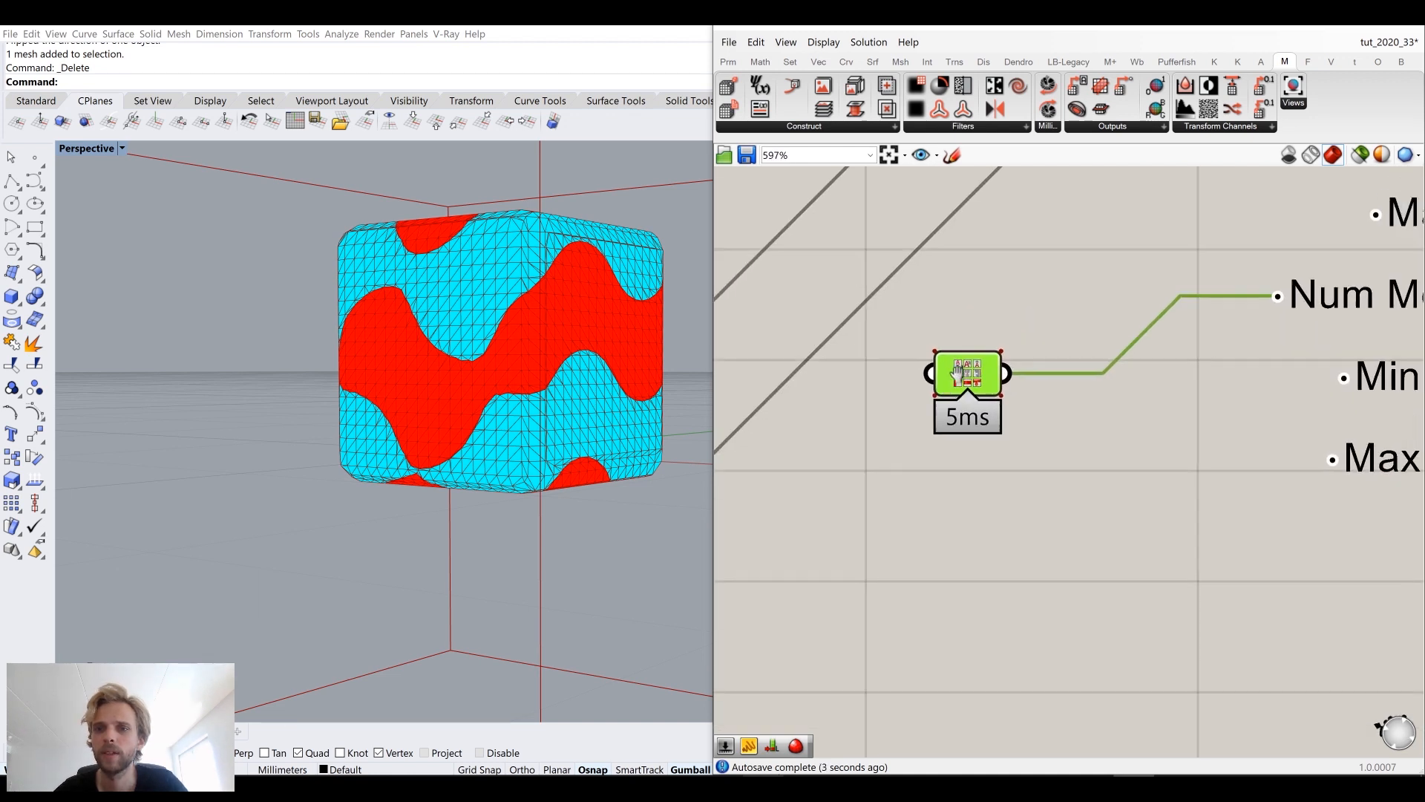
pyautogui.moveTo(955, 380); pyautogui.dragTo(1042, 354)
pyautogui.scroll(1, 1179, 380)
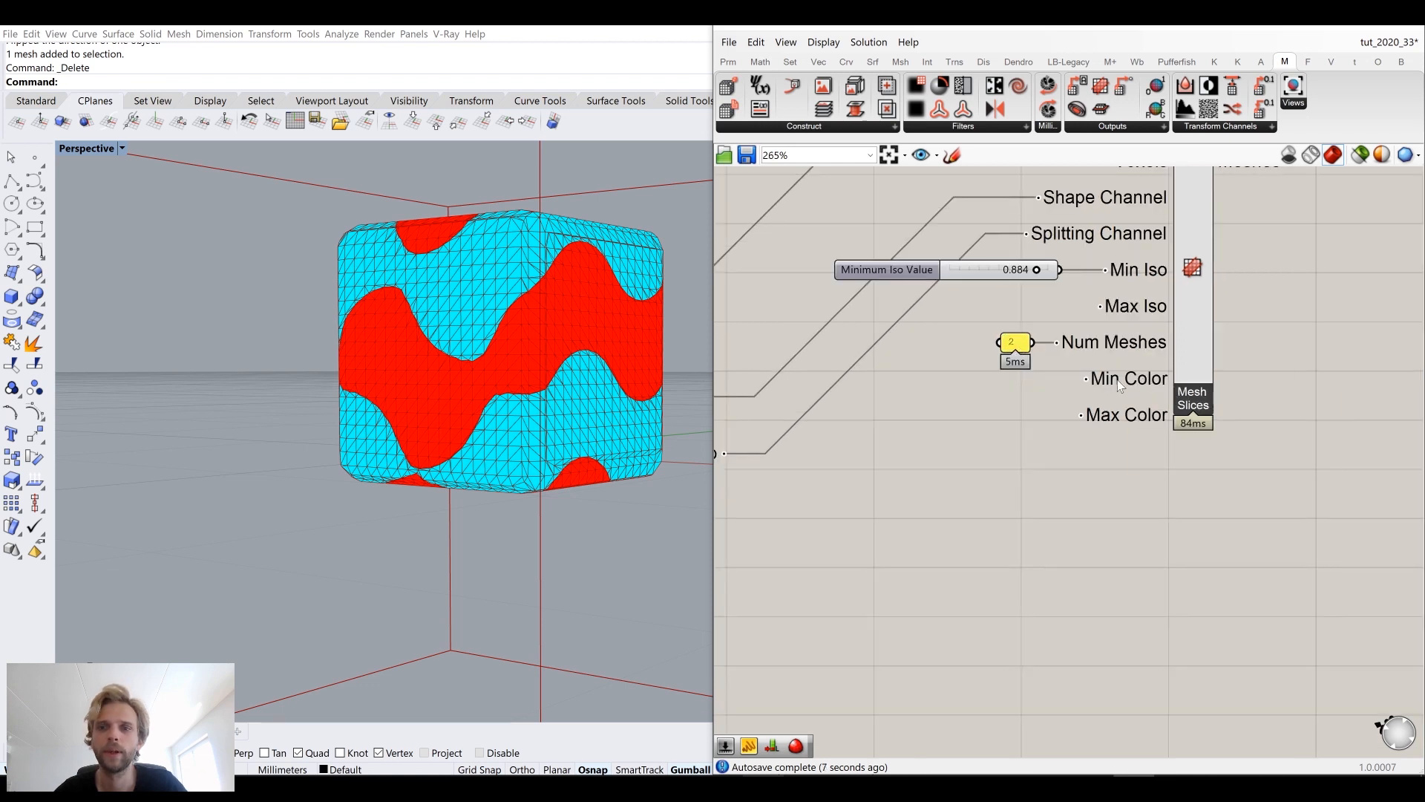
# Step: Bake the Mesh Slices output into Rhino on the Default layer
pyautogui.moveTo(1116, 380)
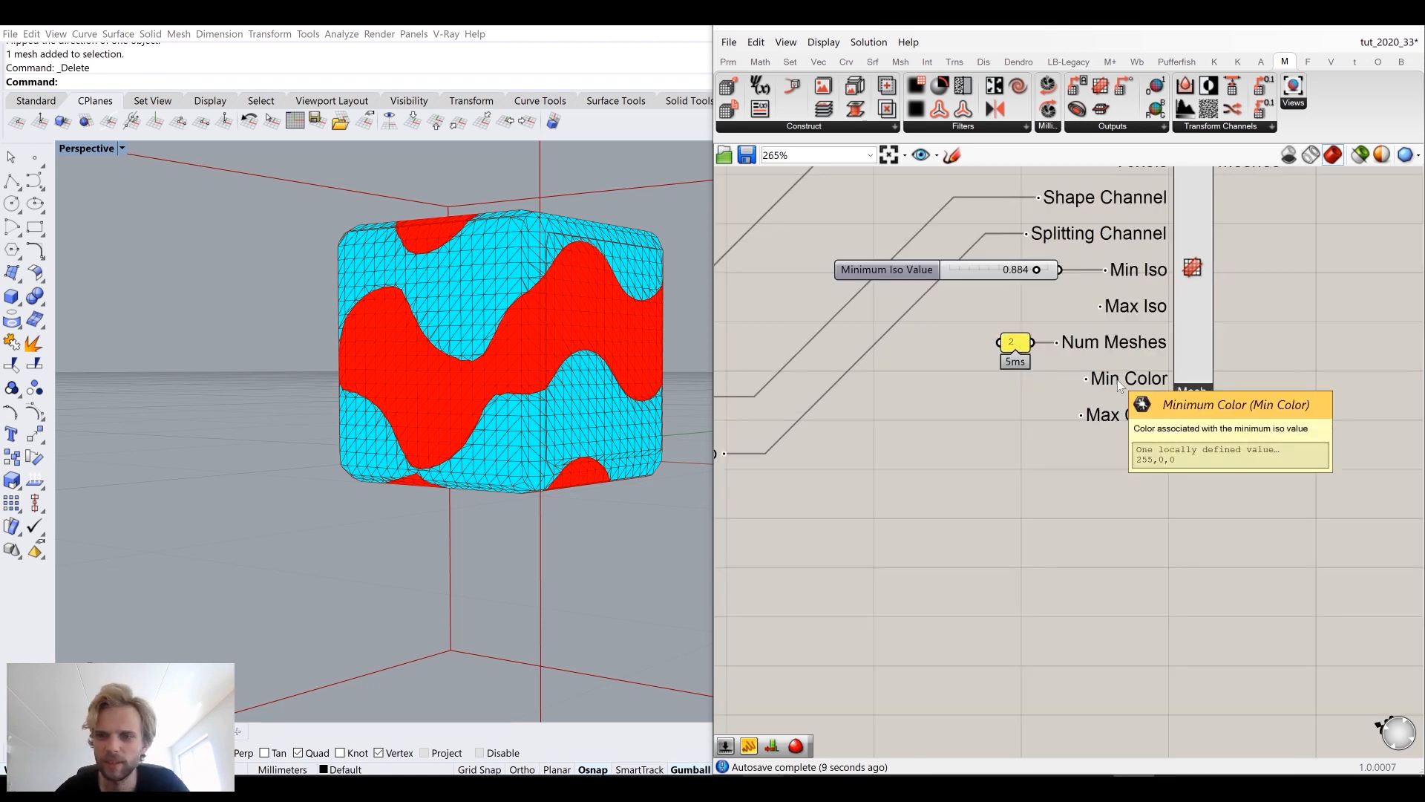
pyautogui.moveTo(486, 345); pyautogui.dragTo(412, 438, button='right')
pyautogui.scroll(-4, 1028, 362)
pyautogui.moveTo(1133, 282); pyautogui.dragTo(1076, 340, button='right')
pyautogui.scroll(3, 1075, 340)
pyautogui.rightClick(1048, 313)
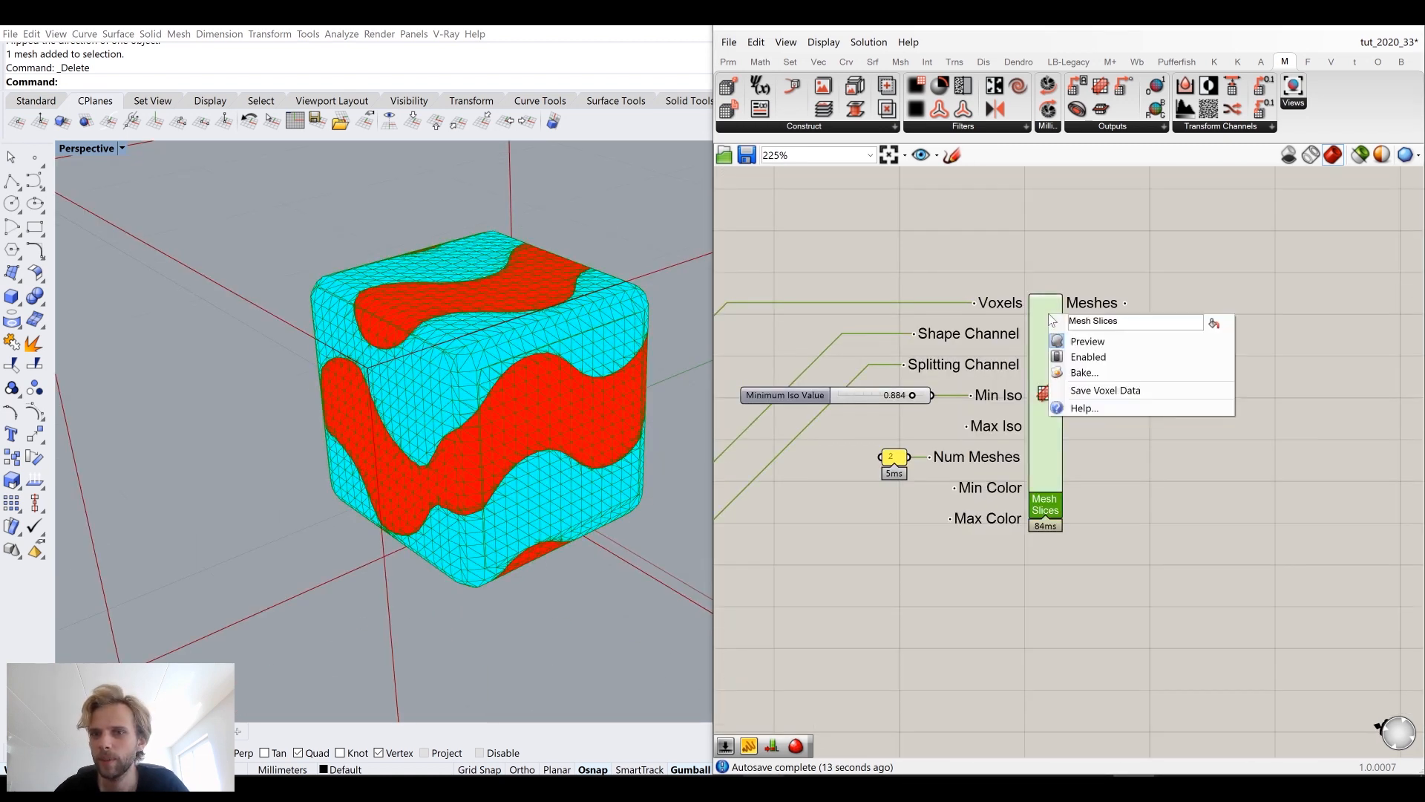
pyautogui.click(1113, 372)
pyautogui.click(1093, 250)
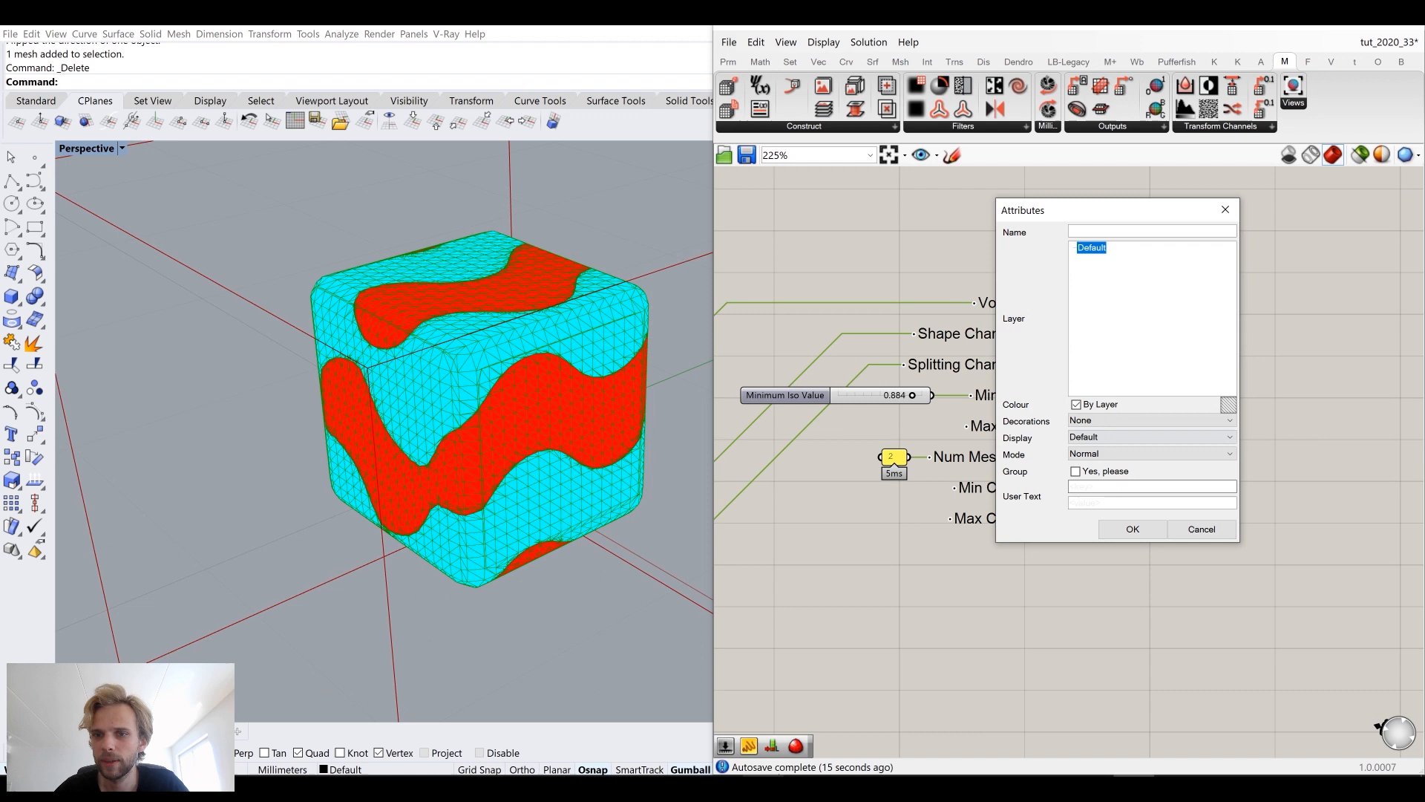
pyautogui.click(1132, 529)
# Step: Move the baked red and cyan slice meshes apart in the viewport with the gumball
pyautogui.click(411, 595)
pyautogui.scroll(-2, 437, 448)
pyautogui.scroll(-2, 437, 447)
pyautogui.moveTo(437, 448); pyautogui.dragTo(547, 400, button='right')
pyautogui.scroll(-5, 548, 398)
pyautogui.click(546, 401)
pyautogui.moveTo(618, 406); pyautogui.dragTo(348, 390)
pyautogui.click(344, 395)
pyautogui.scroll(5, 265, 375)
pyautogui.keyDown('shift'); pyautogui.moveTo(297, 397); pyautogui.dragTo(471, 544, button='right'); pyautogui.keyUp('shift')
pyautogui.scroll(6, 438, 453)
pyautogui.click(407, 497)
pyautogui.scroll(-6, 416, 497)
pyautogui.keyDown('shift'); pyautogui.moveTo(503, 486); pyautogui.dragTo(614, 452, button='right'); pyautogui.keyUp('shift')
pyautogui.moveTo(609, 429); pyautogui.dragTo(406, 390)
pyautogui.click(428, 475)
pyautogui.scroll(5, 444, 506)
pyautogui.moveTo(444, 505); pyautogui.dragTo(460, 463, button='right')
pyautogui.scroll(-6, 460, 462)
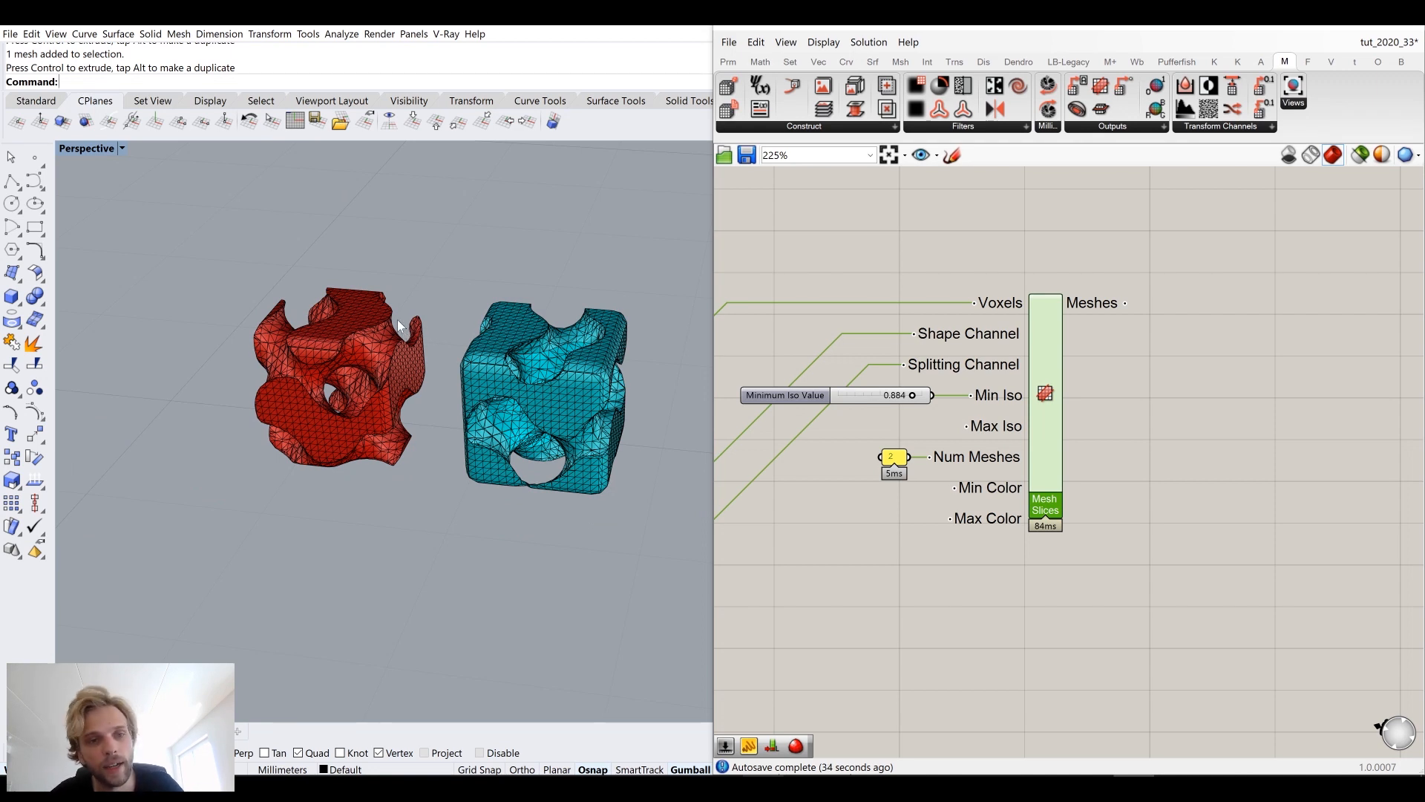
pyautogui.scroll(5, 472, 399)
# Step: Undo the last gumball move of the slice meshes
pyautogui.hotkey('ctrl', 'z')
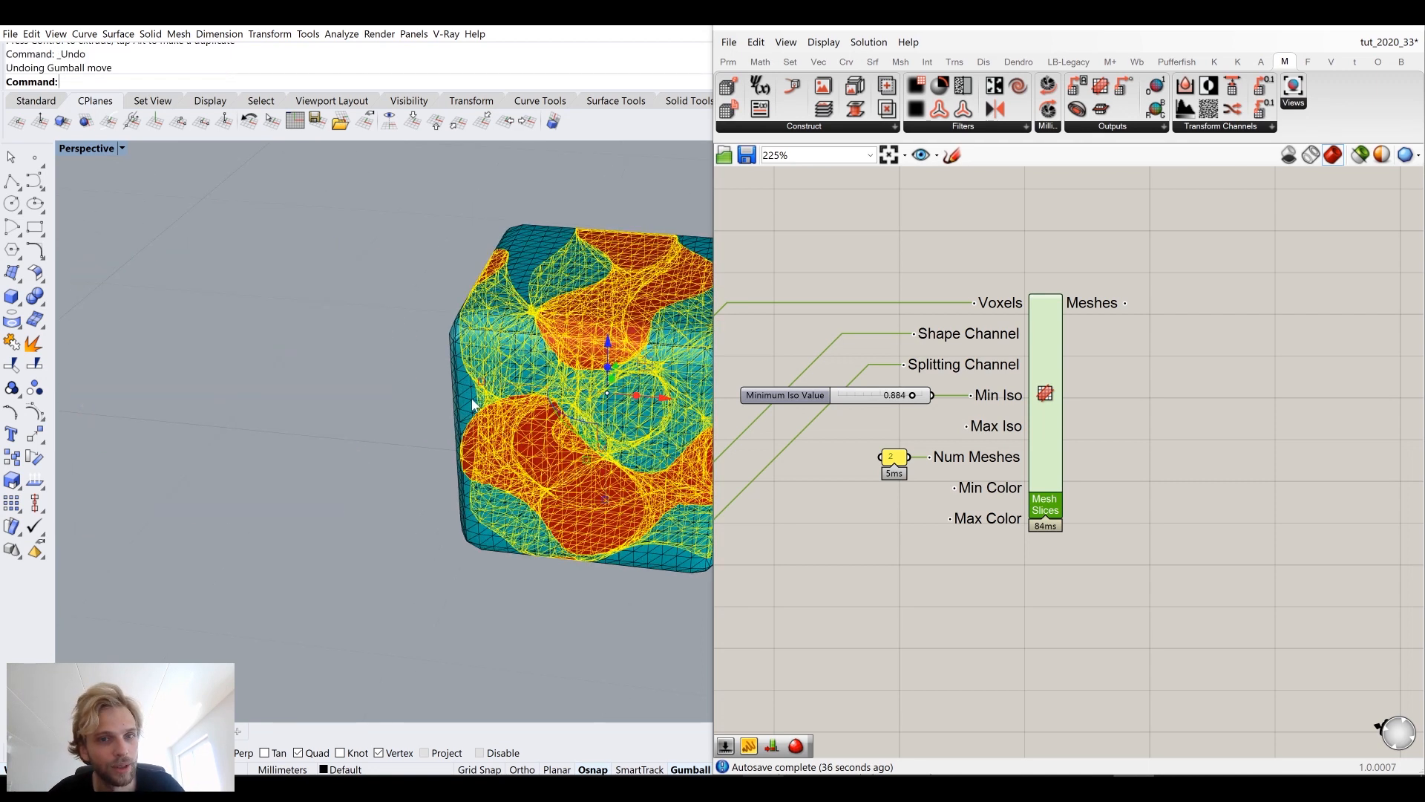
pyautogui.keyDown('shift'); pyautogui.moveTo(370, 473); pyautogui.dragTo(145, 420, button='right'); pyautogui.keyUp('shift')
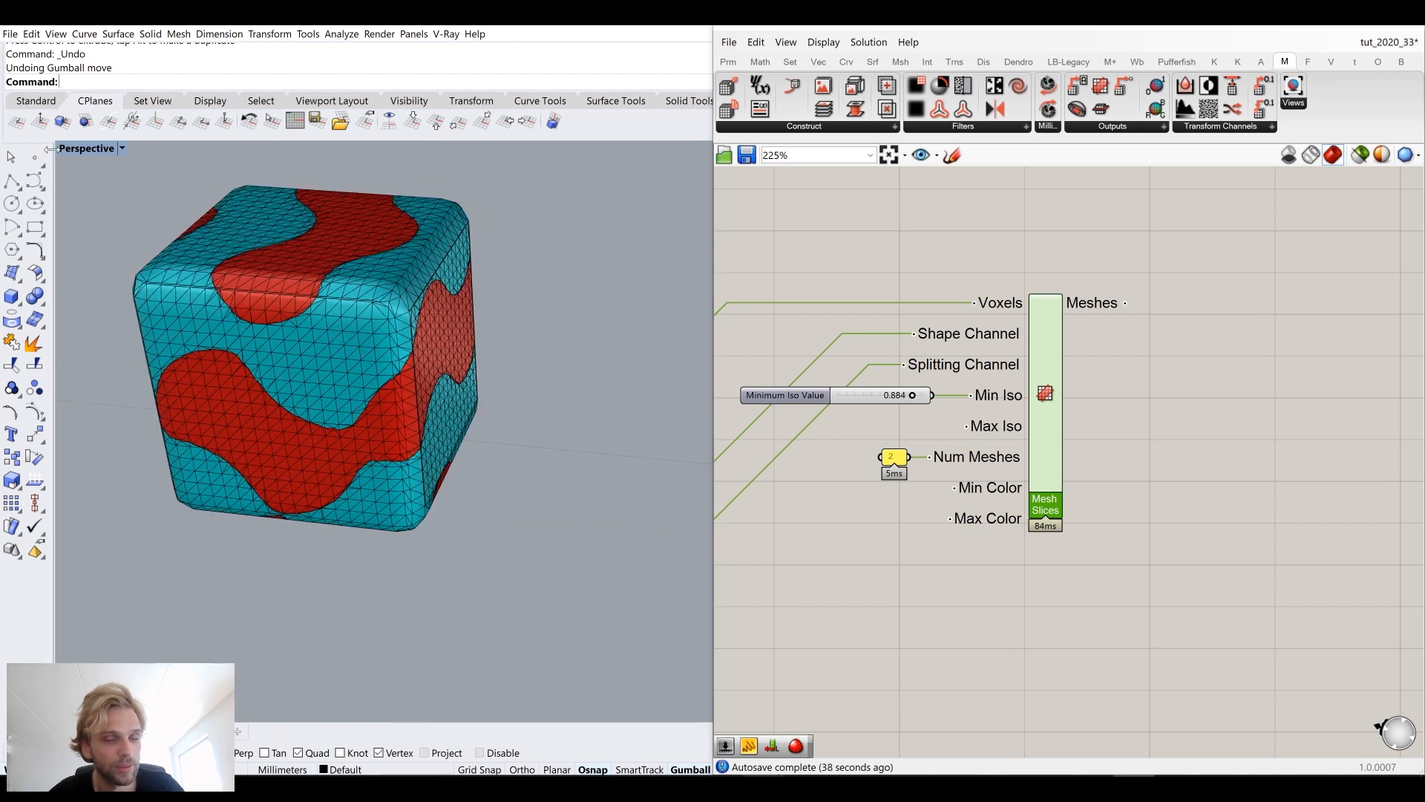
# Step: Select both baked slice meshes in the Rhino viewport and delete them
pyautogui.click(310, 356)
pyautogui.click(672, 541)
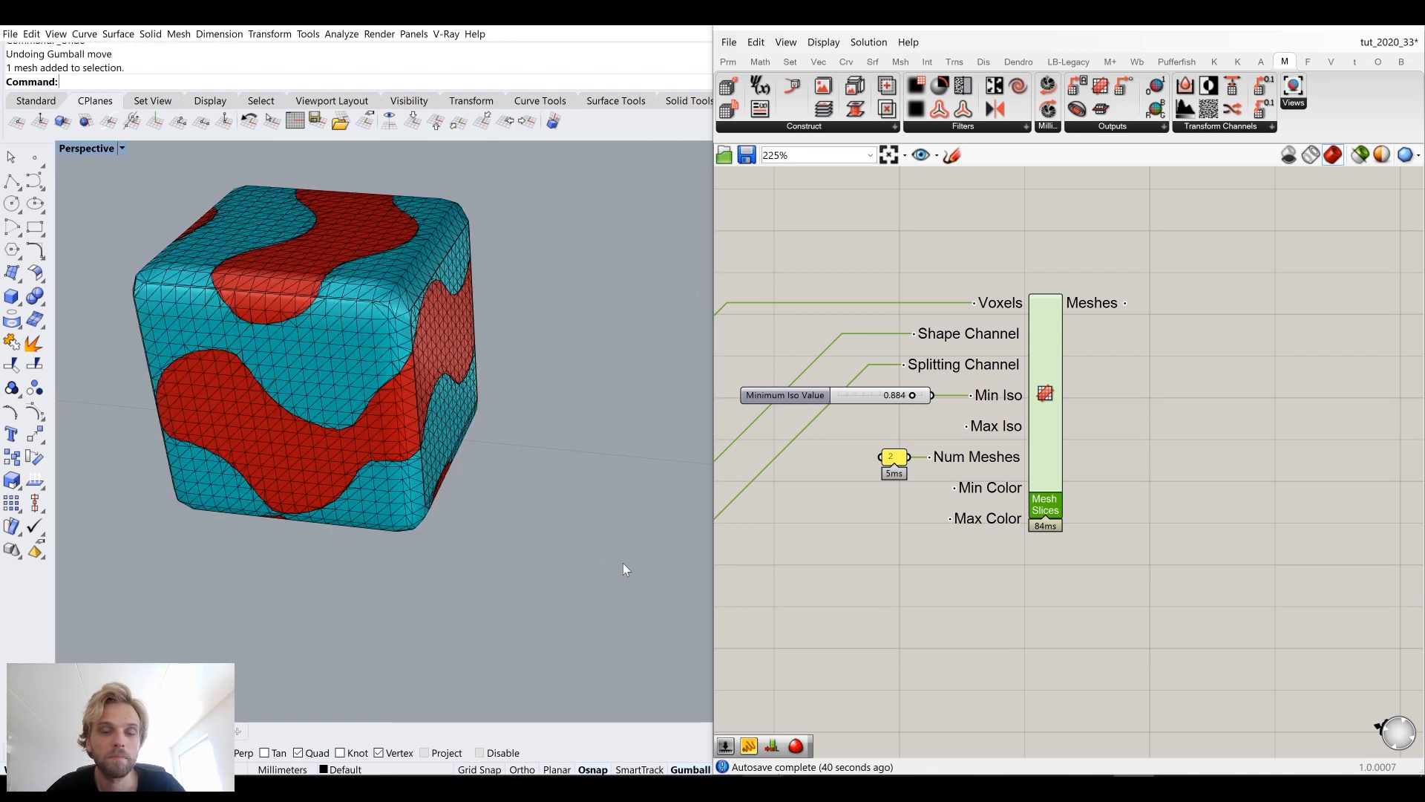
pyautogui.moveTo(622, 563); pyautogui.dragTo(460, 535)
pyautogui.click(380, 349)
pyautogui.click(387, 436)
pyautogui.click(306, 555)
pyautogui.click(356, 444)
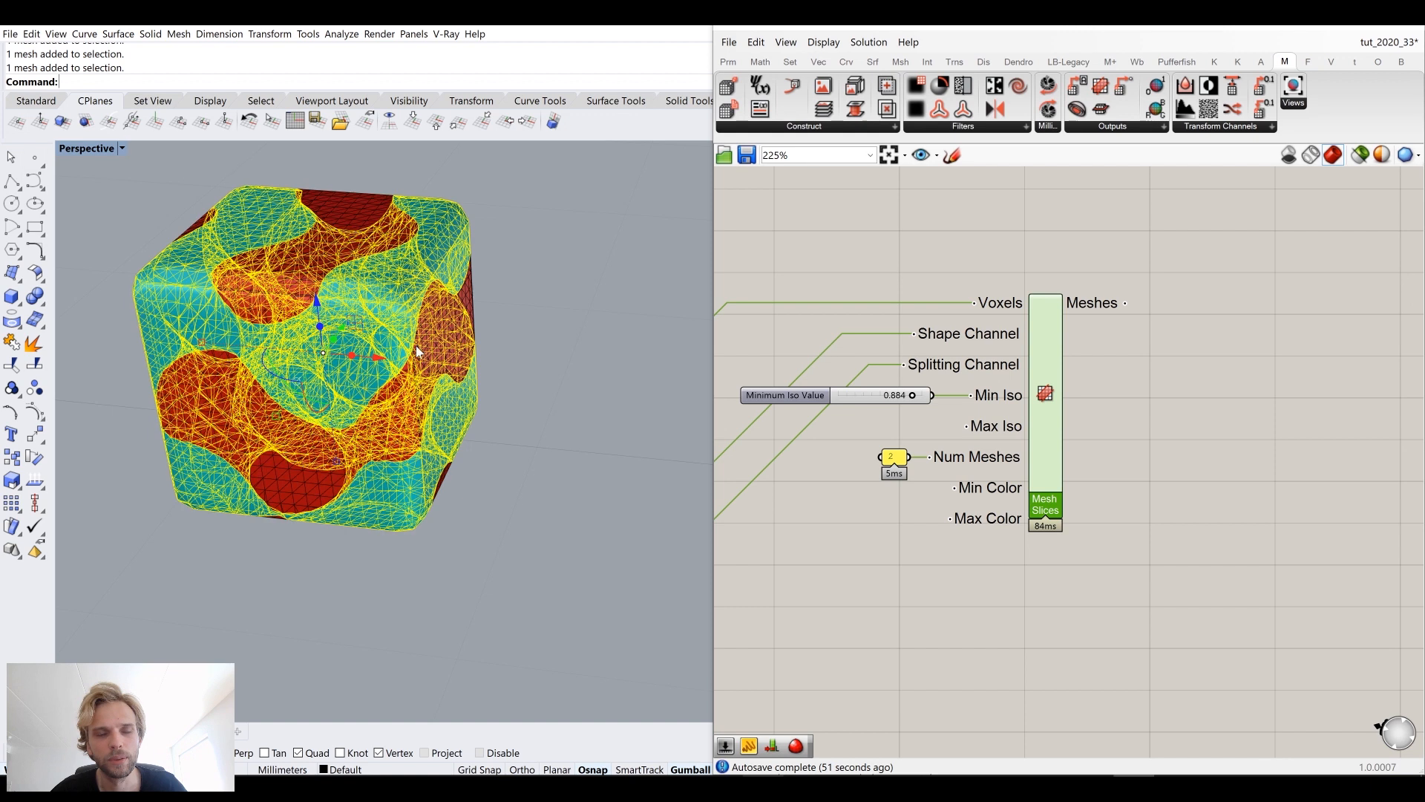
pyautogui.click(585, 436)
pyautogui.moveTo(585, 440); pyautogui.dragTo(230, 232)
pyautogui.press('Delete')
# Step: Unhide the box extrusion that drives the voxel shape using ShowSelected
pyautogui.moveTo(853, 319); pyautogui.dragTo(1239, 307, button='right')
pyautogui.scroll(-6, 1187, 308)
pyautogui.scroll(4, 999, 334)
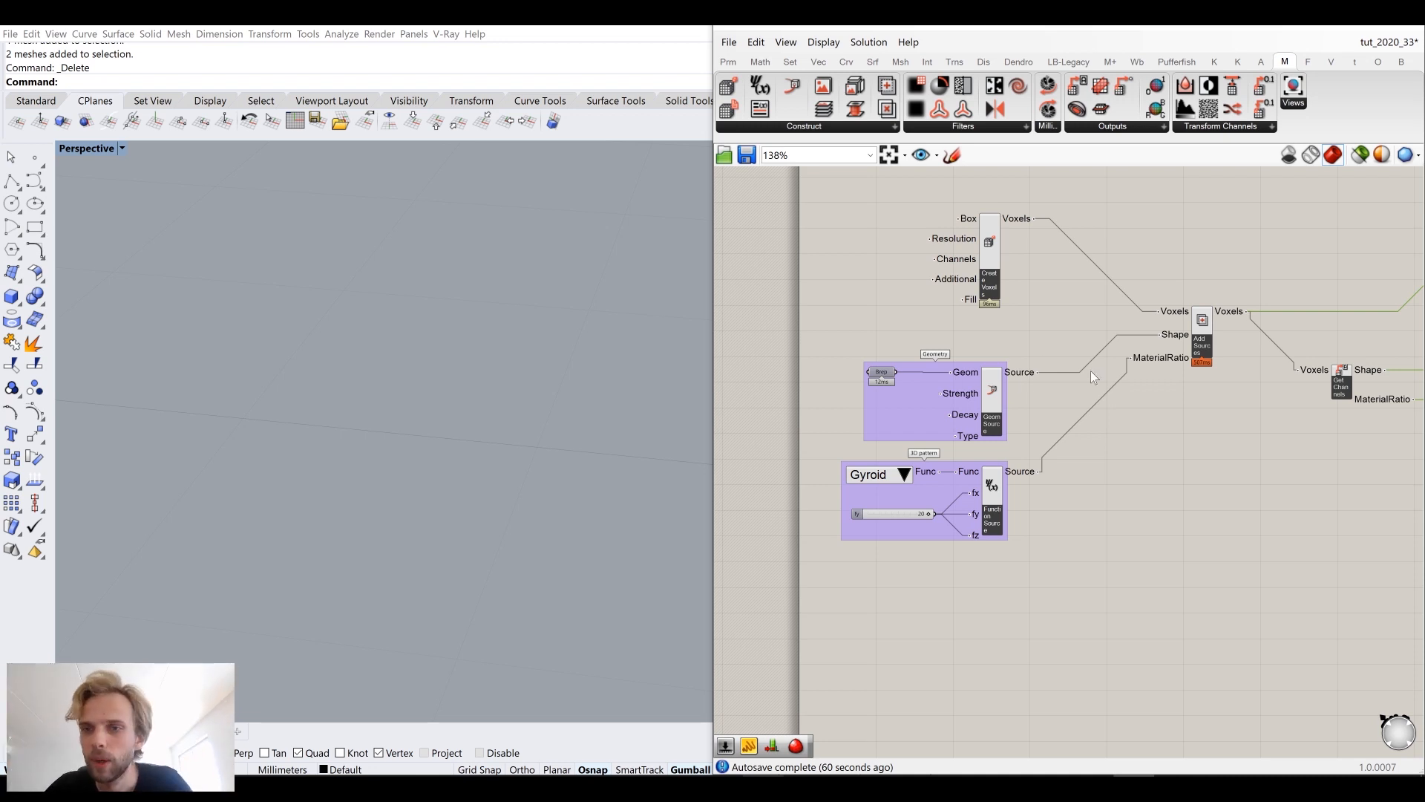
pyautogui.scroll(3, 845, 393)
pyautogui.click(881, 372)
pyautogui.scroll(-4, 609, 386)
pyautogui.keyDown('shift'); pyautogui.moveTo(588, 340); pyautogui.dragTo(236, 318, button='right'); pyautogui.keyUp('shift')
pyautogui.scroll(5, 511, 361)
pyautogui.moveTo(535, 376); pyautogui.dragTo(517, 366, button='right')
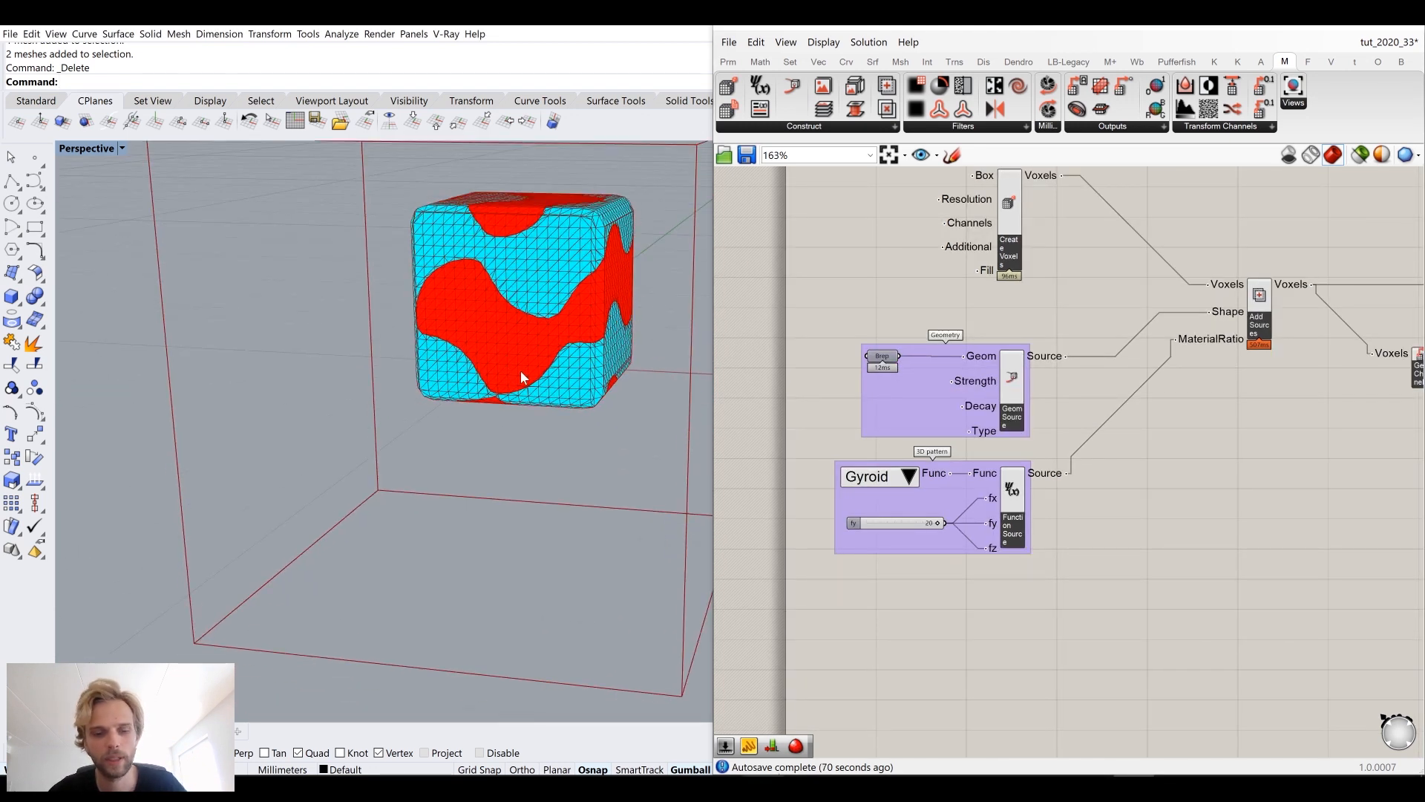
pyautogui.write('wSelected')
pyautogui.press('Return')
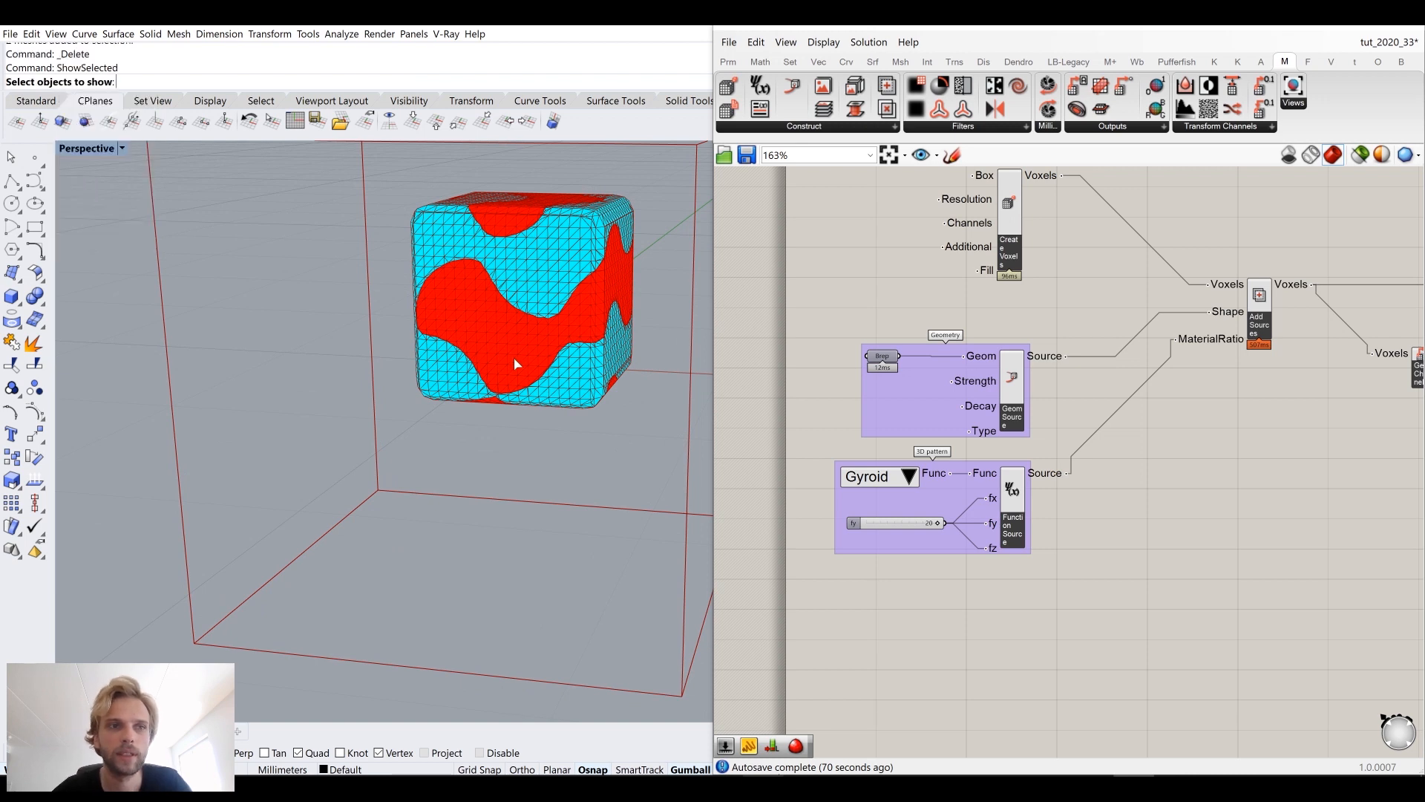
pyautogui.click(514, 330)
pyautogui.press('Return')
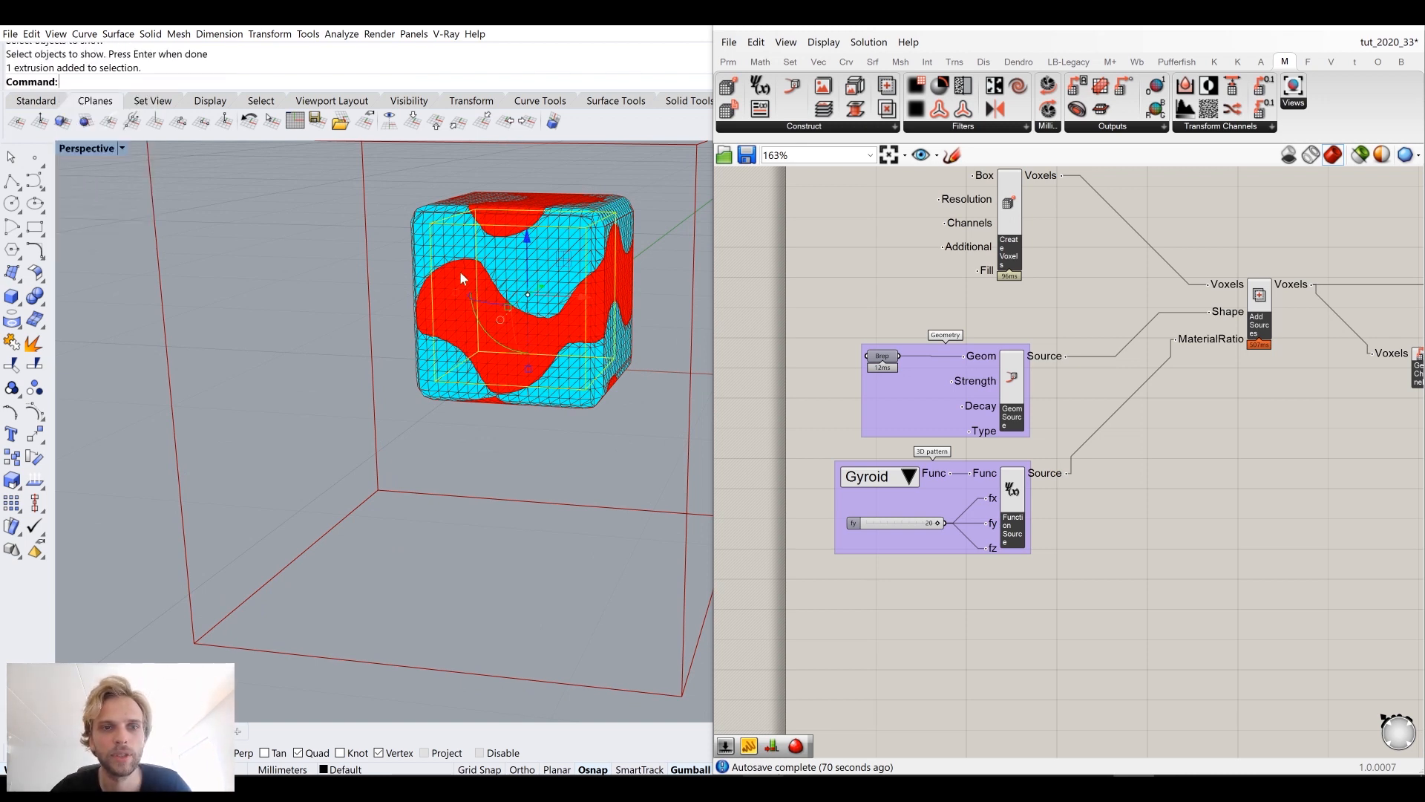
# Step: Move and stretch the box with the gumball to shift the gyroid pattern on the voxel mesh
pyautogui.moveTo(511, 322); pyautogui.dragTo(552, 351, button='right')
pyautogui.moveTo(526, 370); pyautogui.dragTo(549, 448)
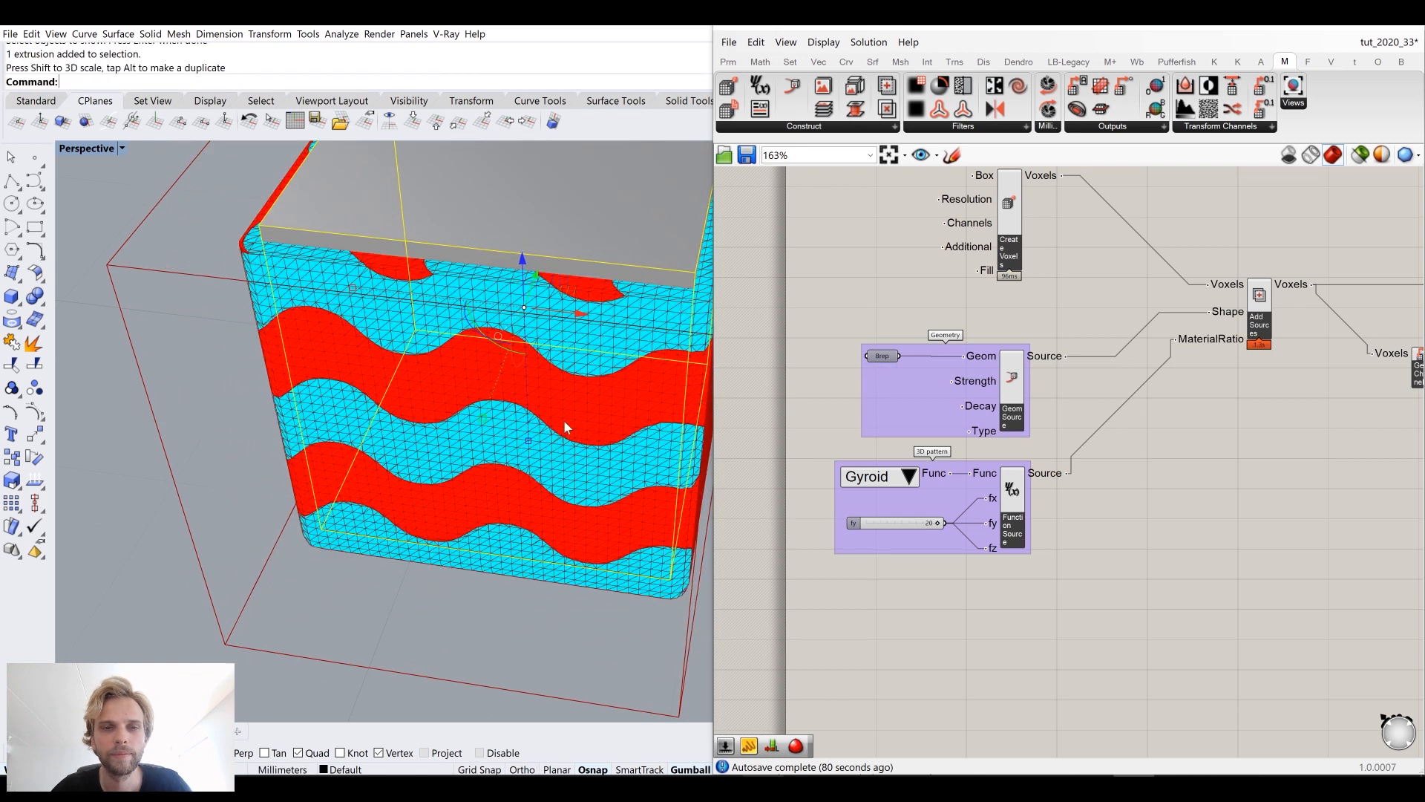
pyautogui.moveTo(564, 423); pyautogui.dragTo(574, 370, button='right')
pyautogui.scroll(-4, 544, 281)
pyautogui.scroll(-2, 544, 281)
pyautogui.keyDown('shift'); pyautogui.moveTo(553, 308); pyautogui.dragTo(519, 250, button='right'); pyautogui.keyUp('shift')
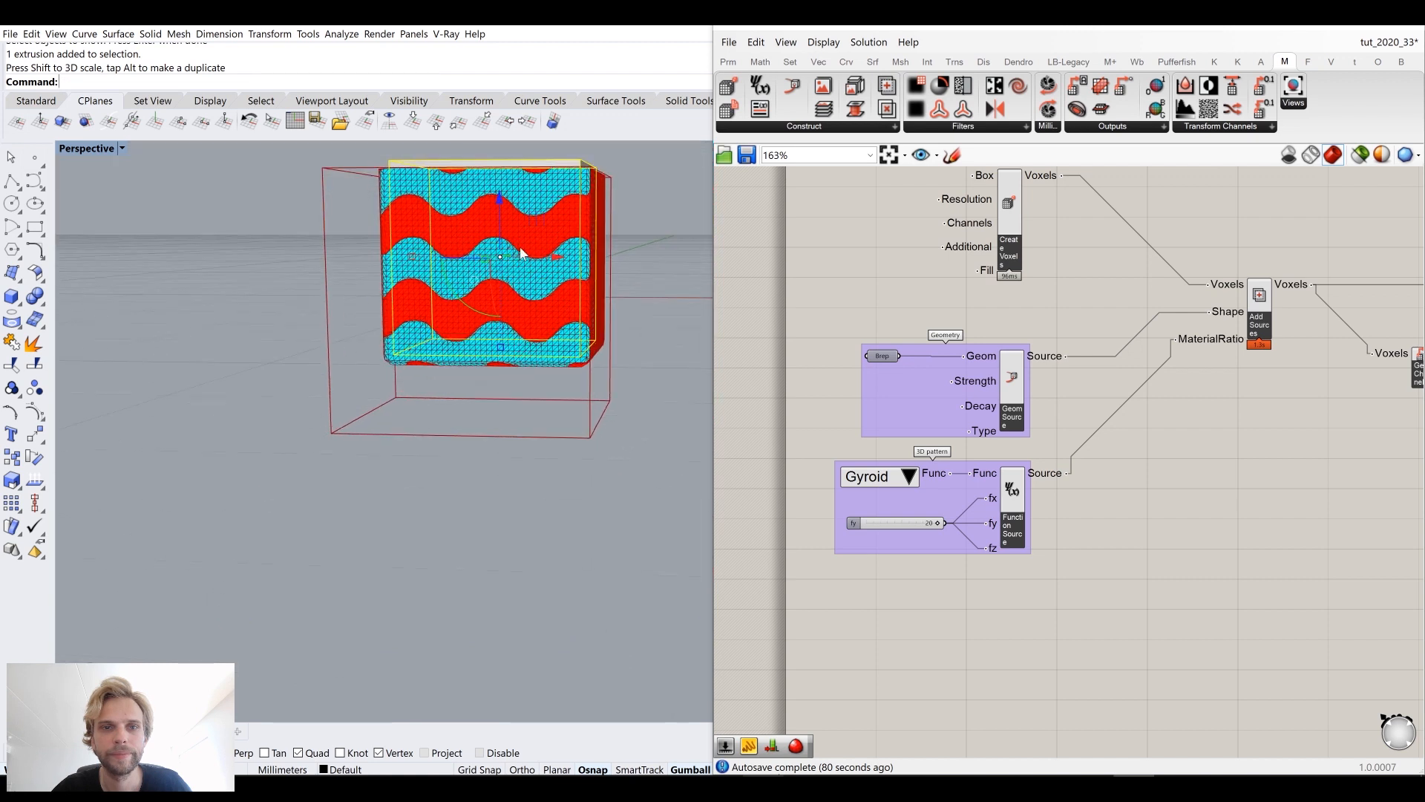
pyautogui.moveTo(498, 204); pyautogui.dragTo(500, 257)
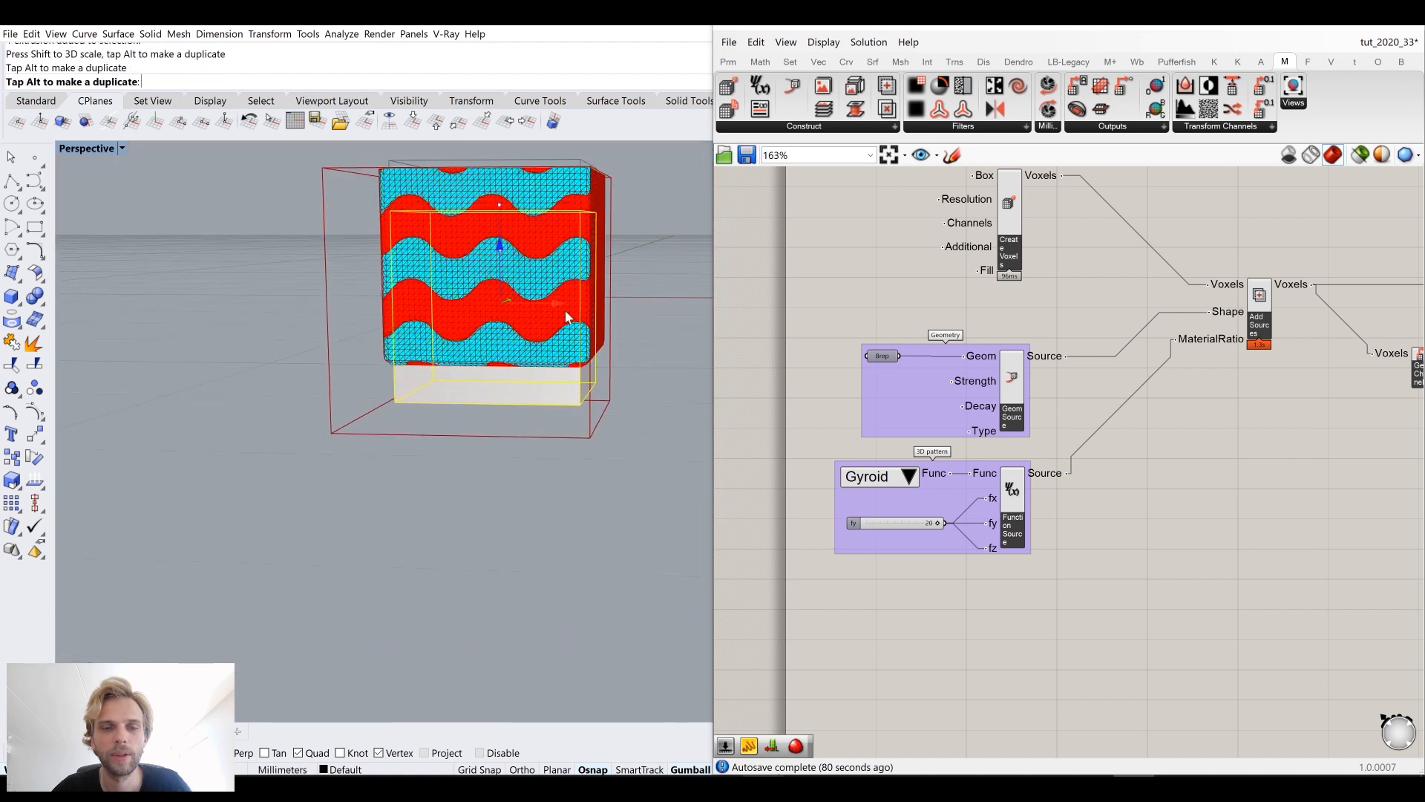
pyautogui.moveTo(558, 304); pyautogui.dragTo(538, 303)
# Step: Rotate the box with the gumball to reorient the voxel mesh and its gyroid pattern
pyautogui.moveTo(508, 215); pyautogui.dragTo(446, 354, button='right')
pyautogui.click(283, 318)
pyautogui.click(502, 352)
pyautogui.moveTo(434, 341); pyautogui.dragTo(507, 392)
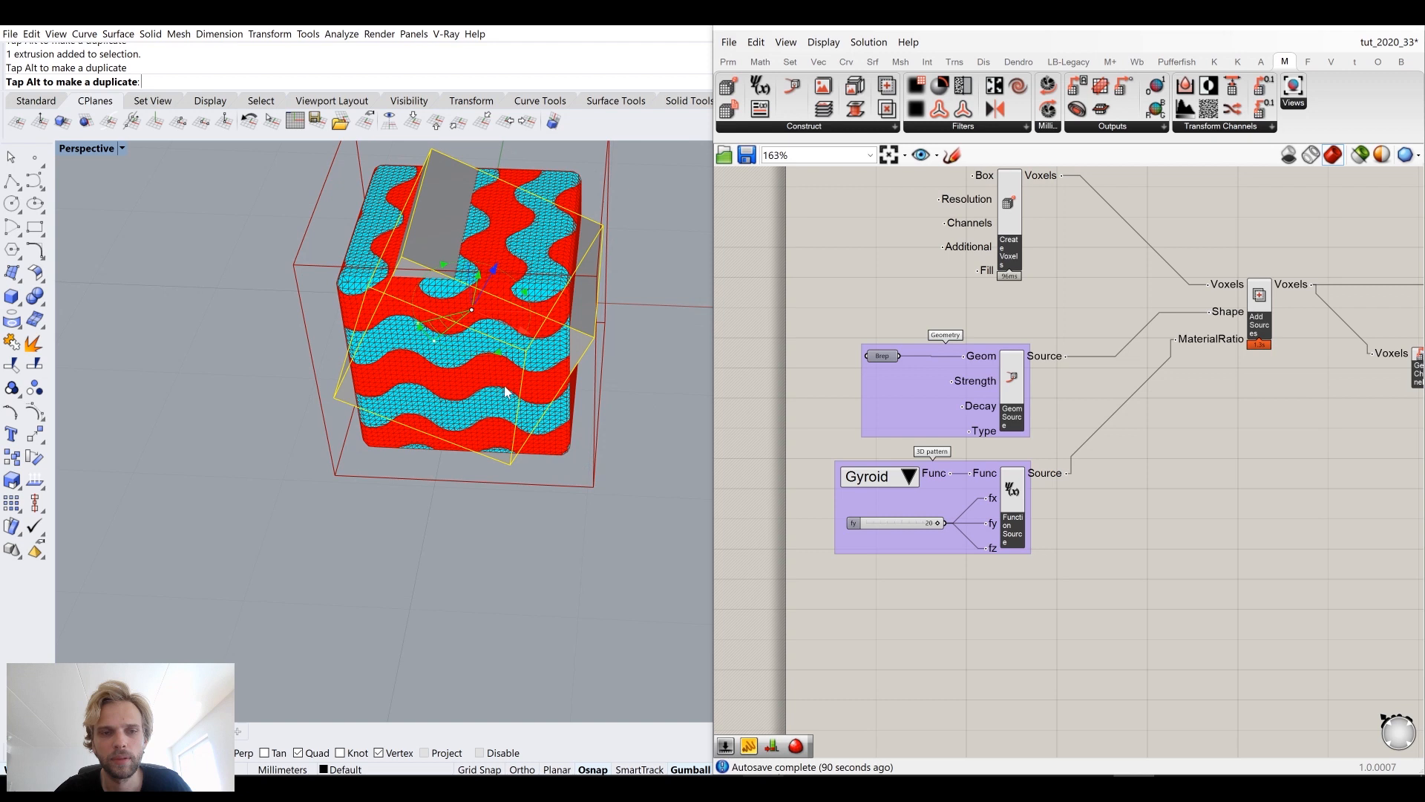
pyautogui.moveTo(533, 432); pyautogui.dragTo(532, 433)
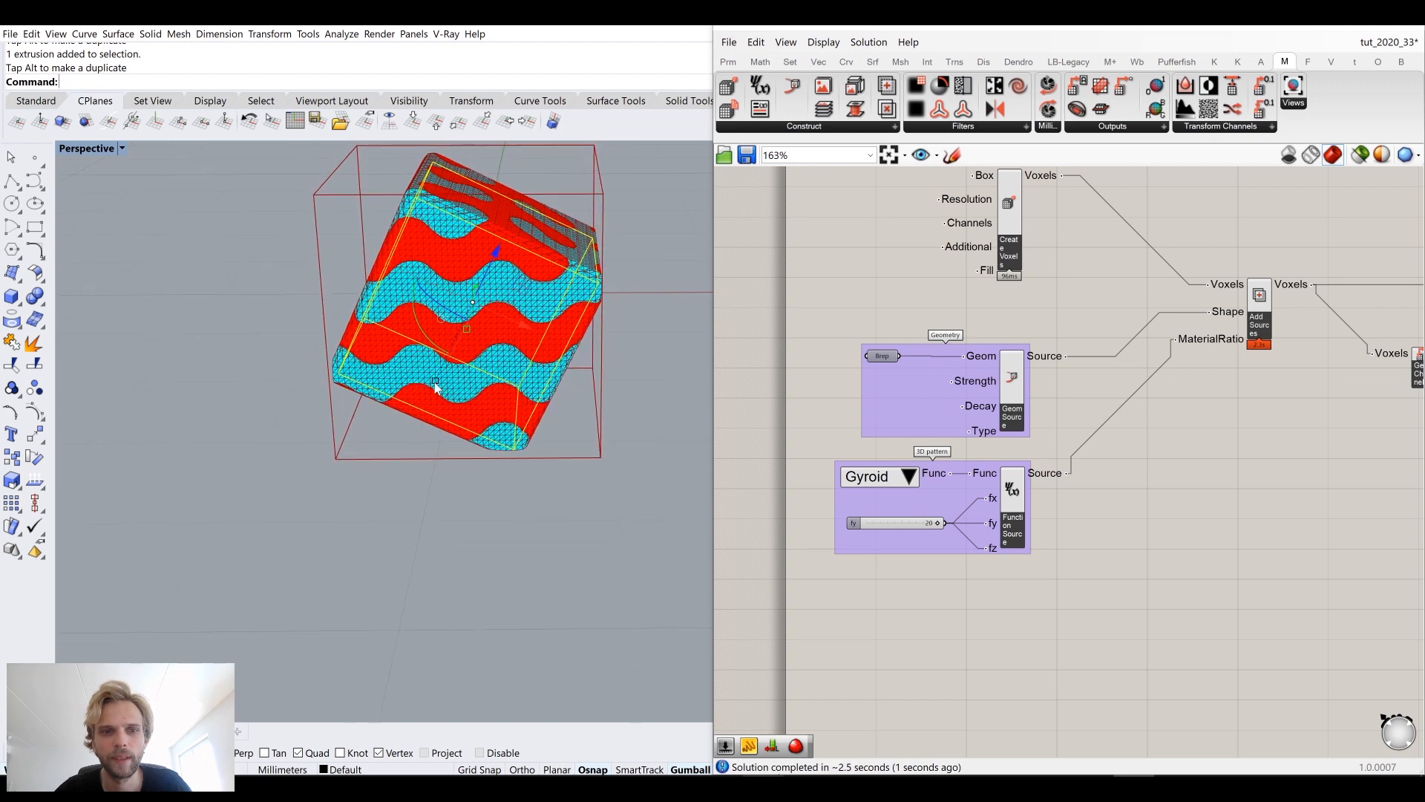
pyautogui.moveTo(439, 385); pyautogui.dragTo(434, 337, button='right')
pyautogui.moveTo(434, 336); pyautogui.dragTo(518, 418)
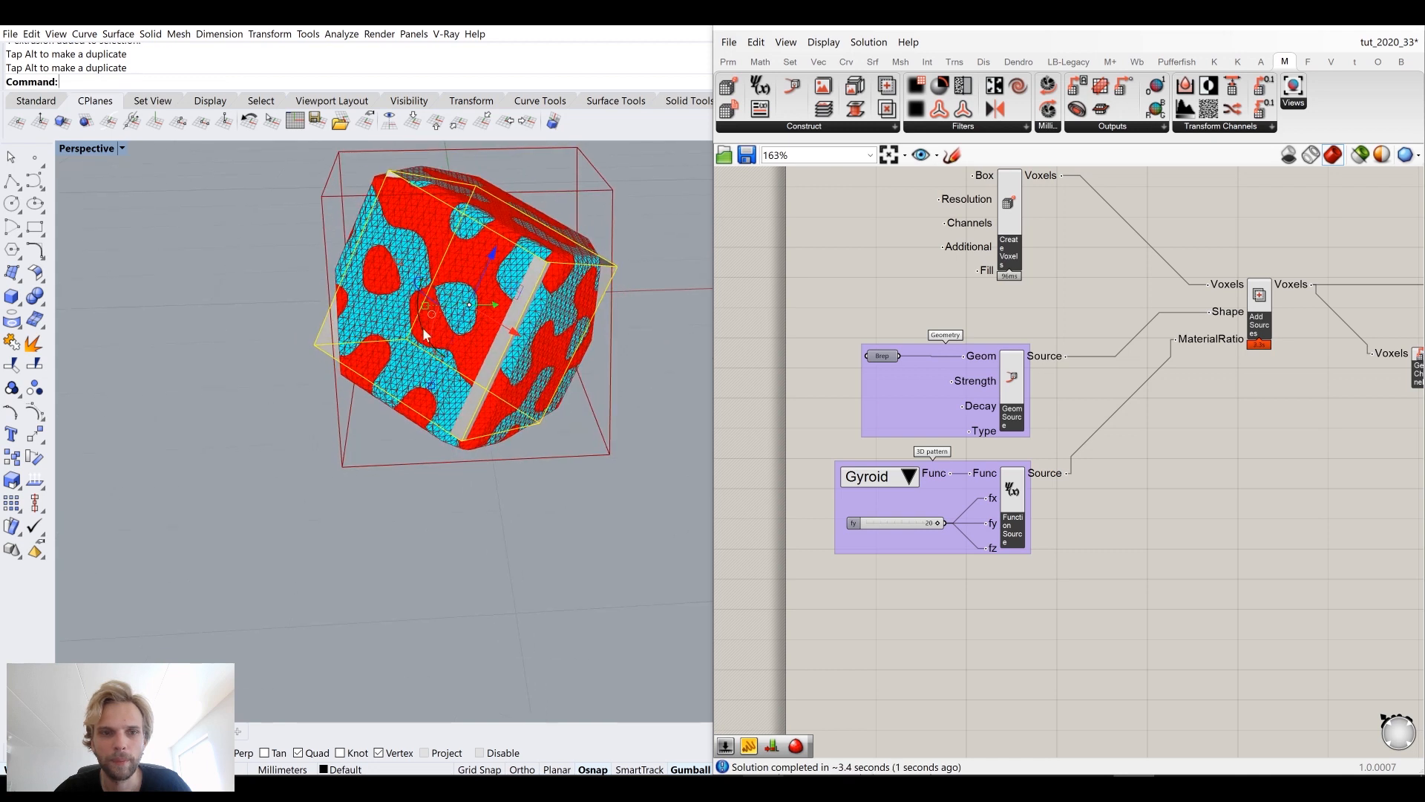
pyautogui.moveTo(429, 312); pyautogui.dragTo(438, 312)
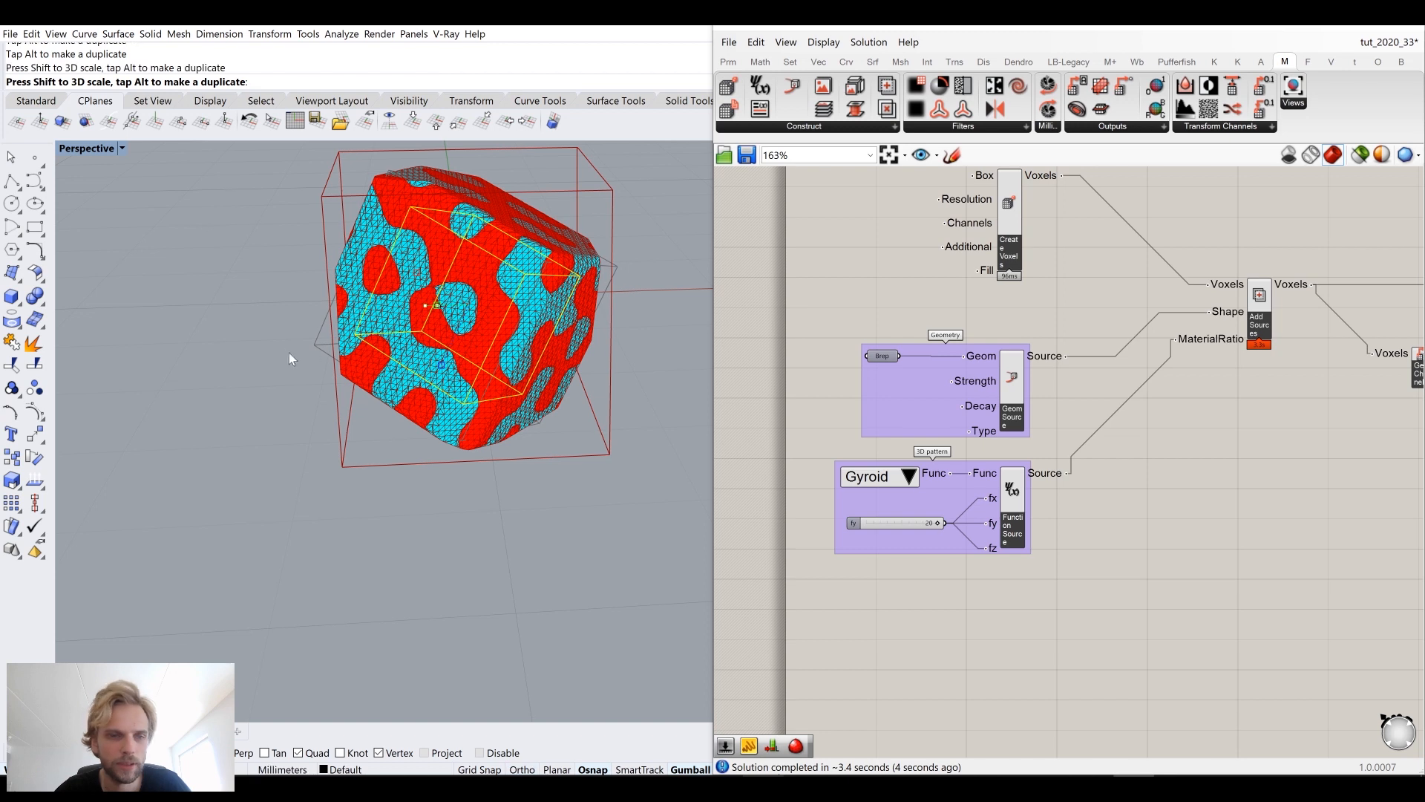
pyautogui.moveTo(380, 434); pyautogui.dragTo(295, 394, button='right')
# Step: Hide the box extrusion again with the Hide command
pyautogui.click(509, 288)
pyautogui.write('Hi')
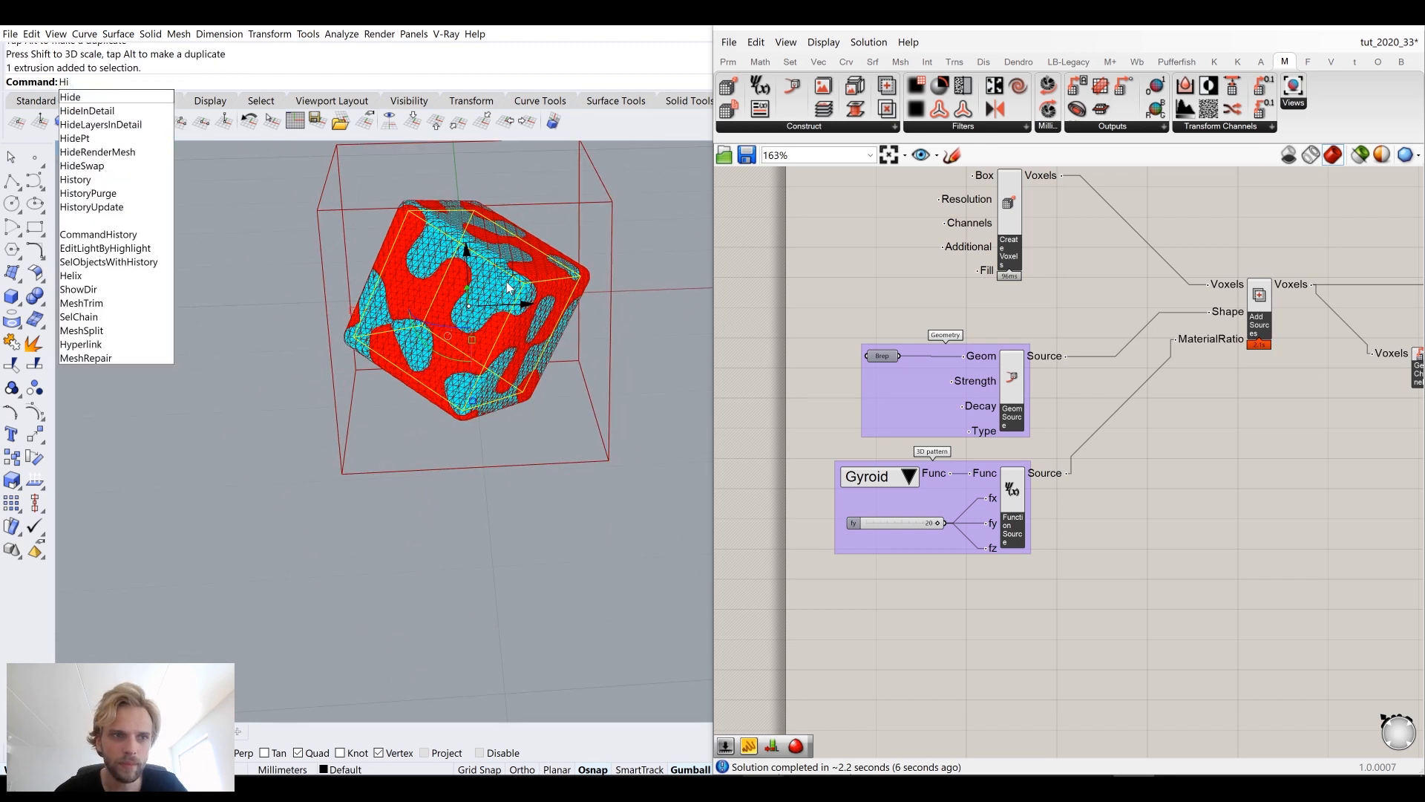
pyautogui.write('de')
pyautogui.press('Return')
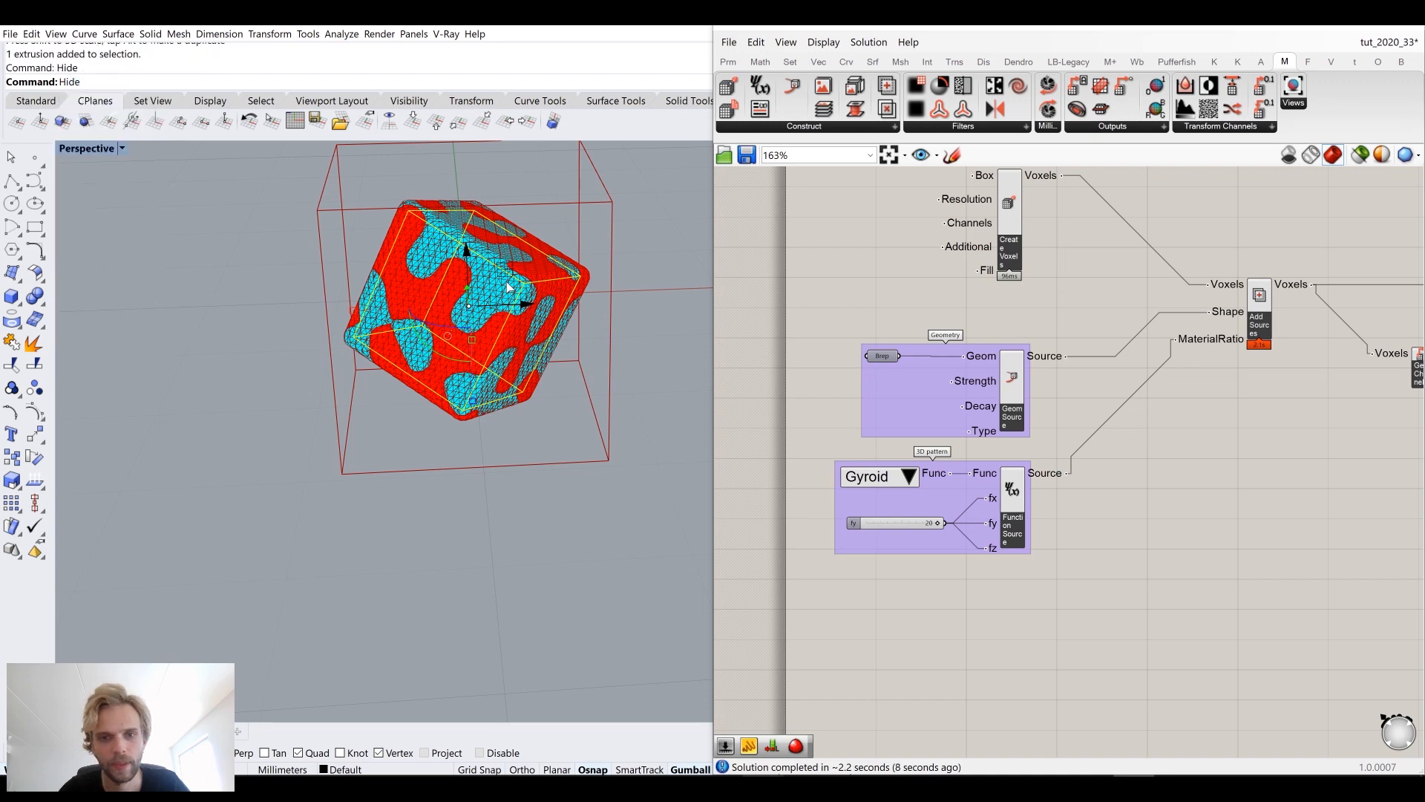
# Step: Set the gyroid fy slider's maximum to 40 and its value to 40
pyautogui.moveTo(580, 306); pyautogui.dragTo(501, 292, button='right')
pyautogui.scroll(5, 500, 297)
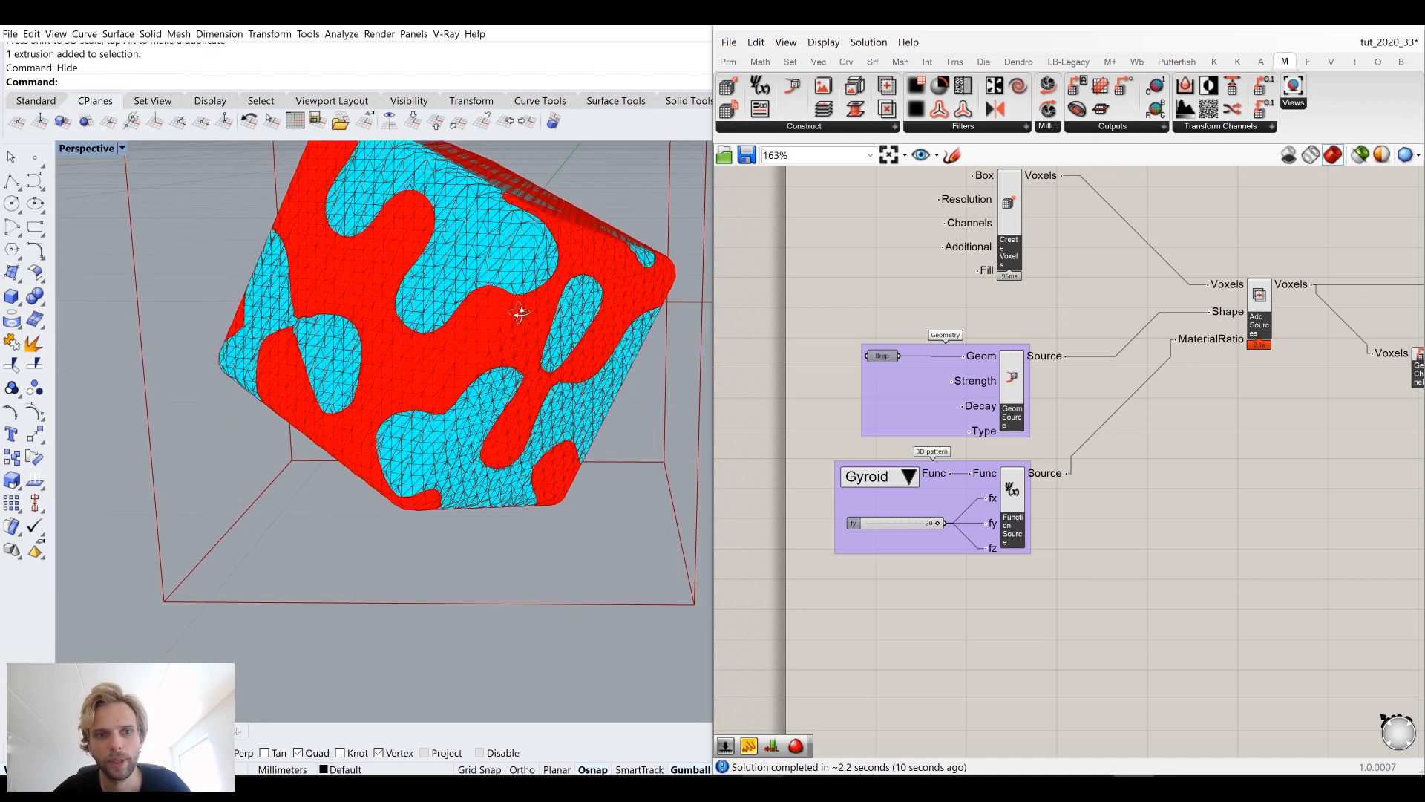
pyautogui.scroll(4, 942, 433)
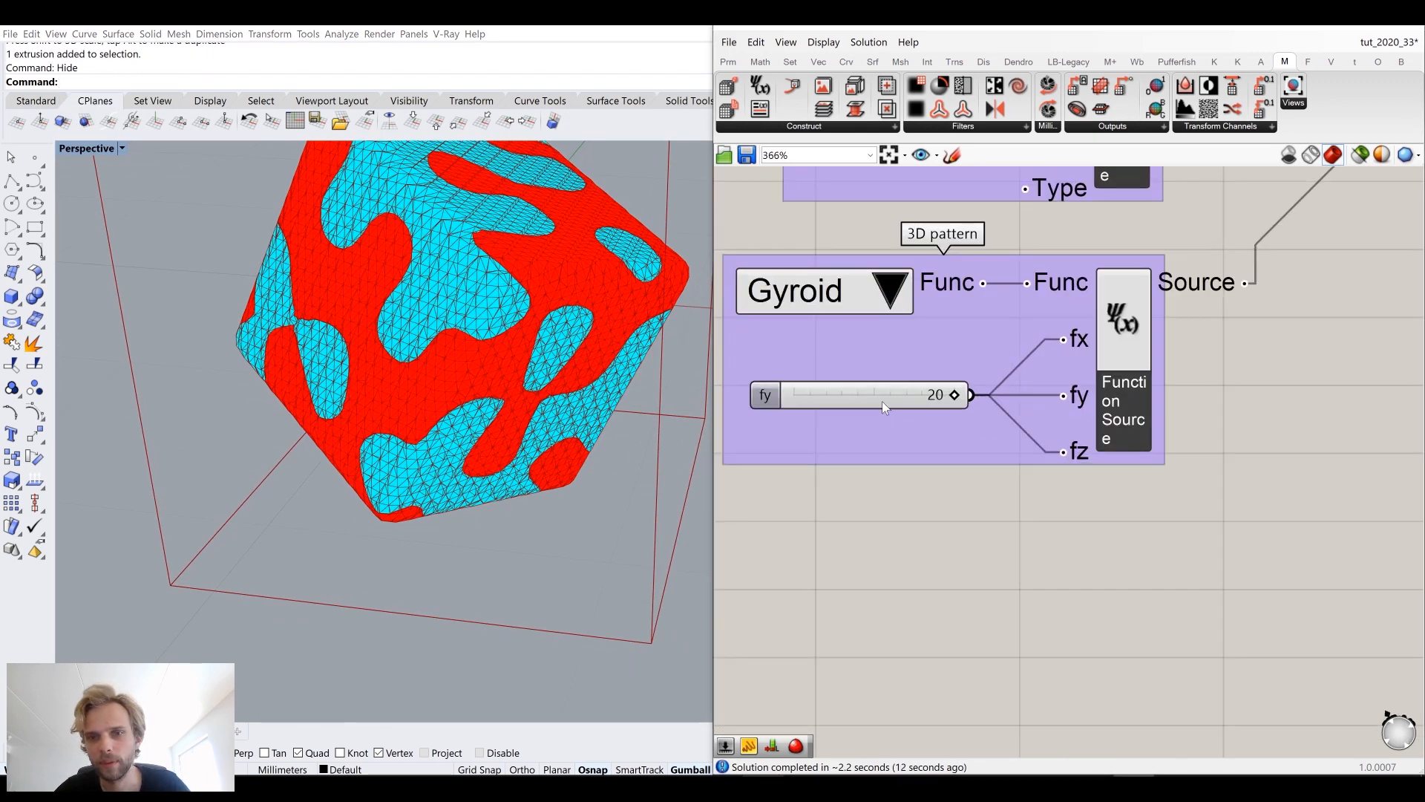
pyautogui.rightClick(882, 401)
pyautogui.click(940, 466)
pyautogui.doubleClick(931, 505)
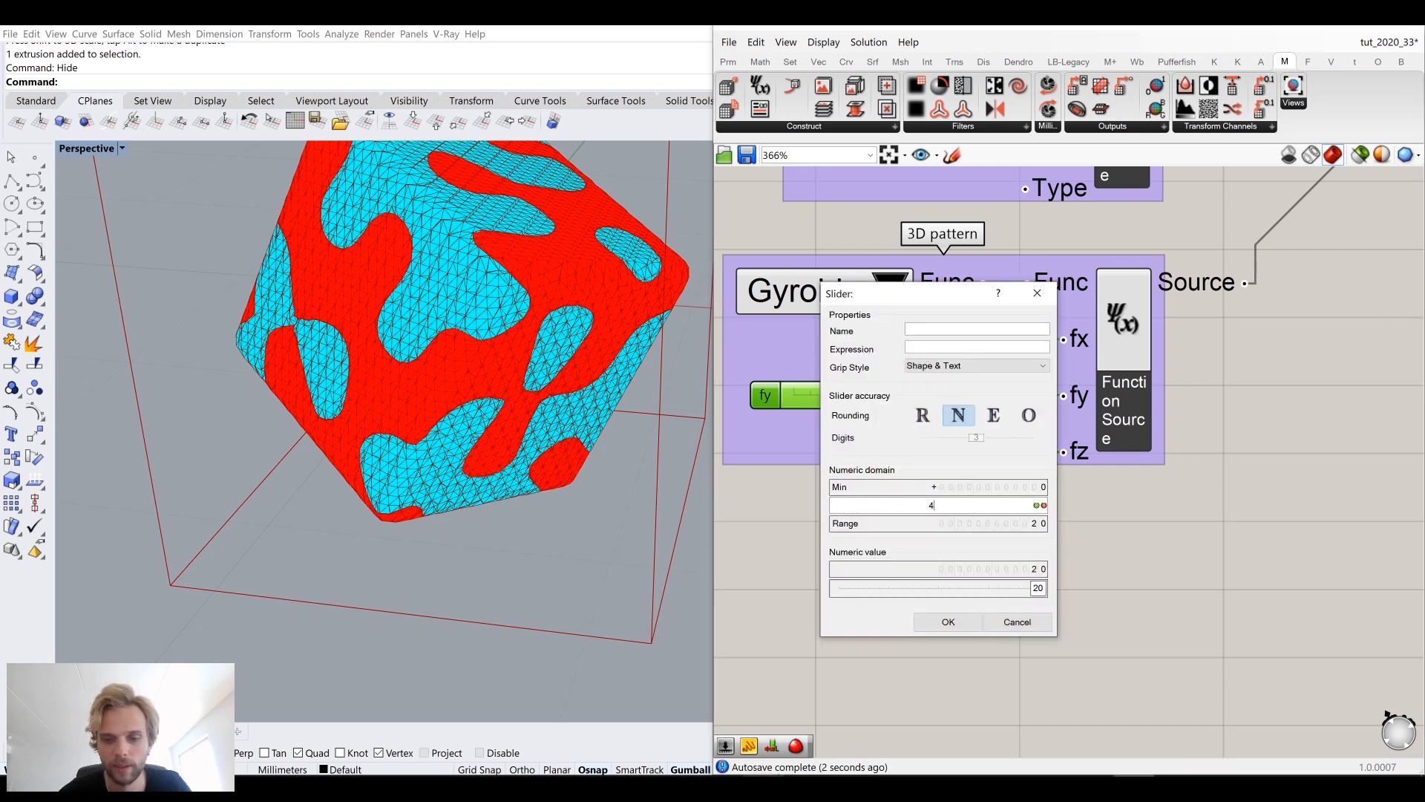
pyautogui.write('40')
pyautogui.click(1037, 504)
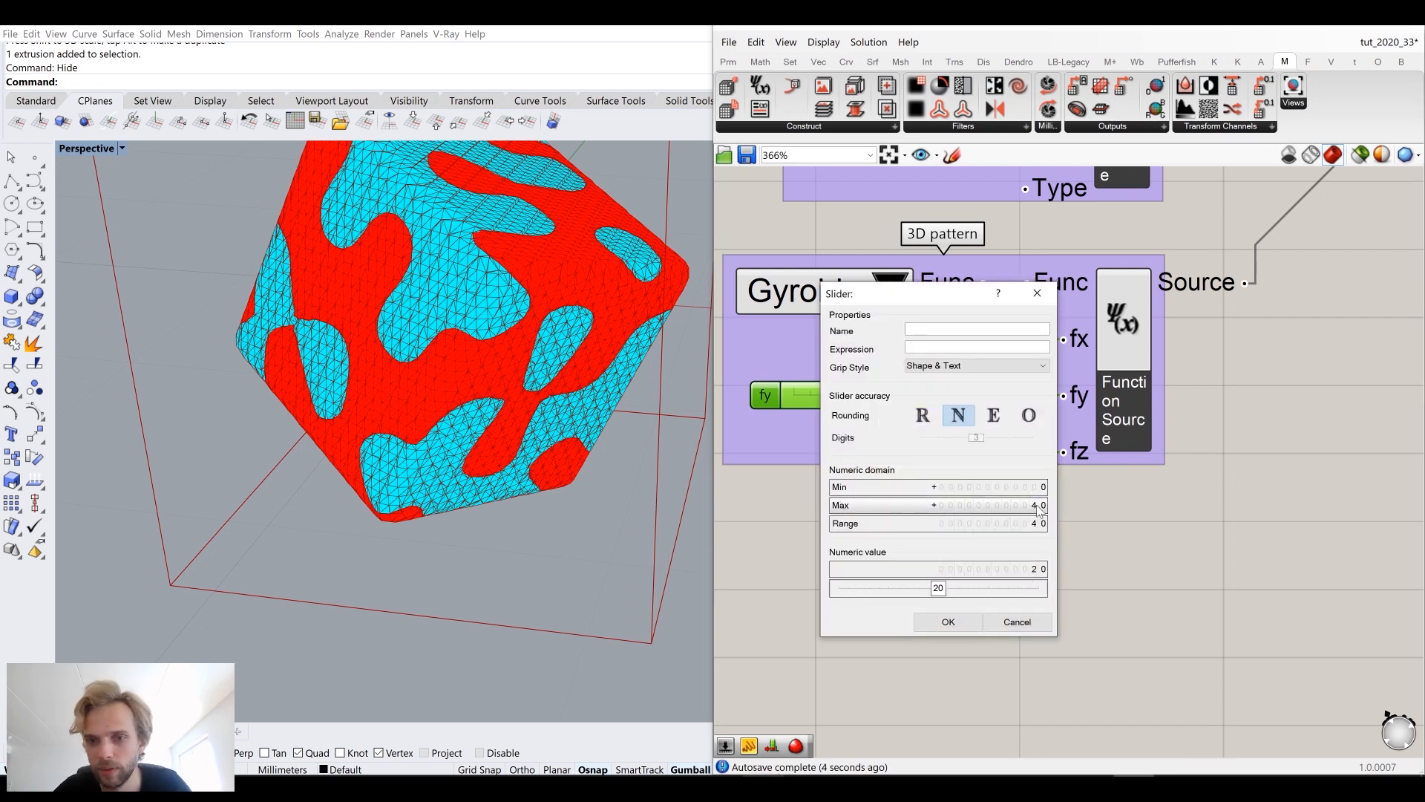
pyautogui.click(947, 621)
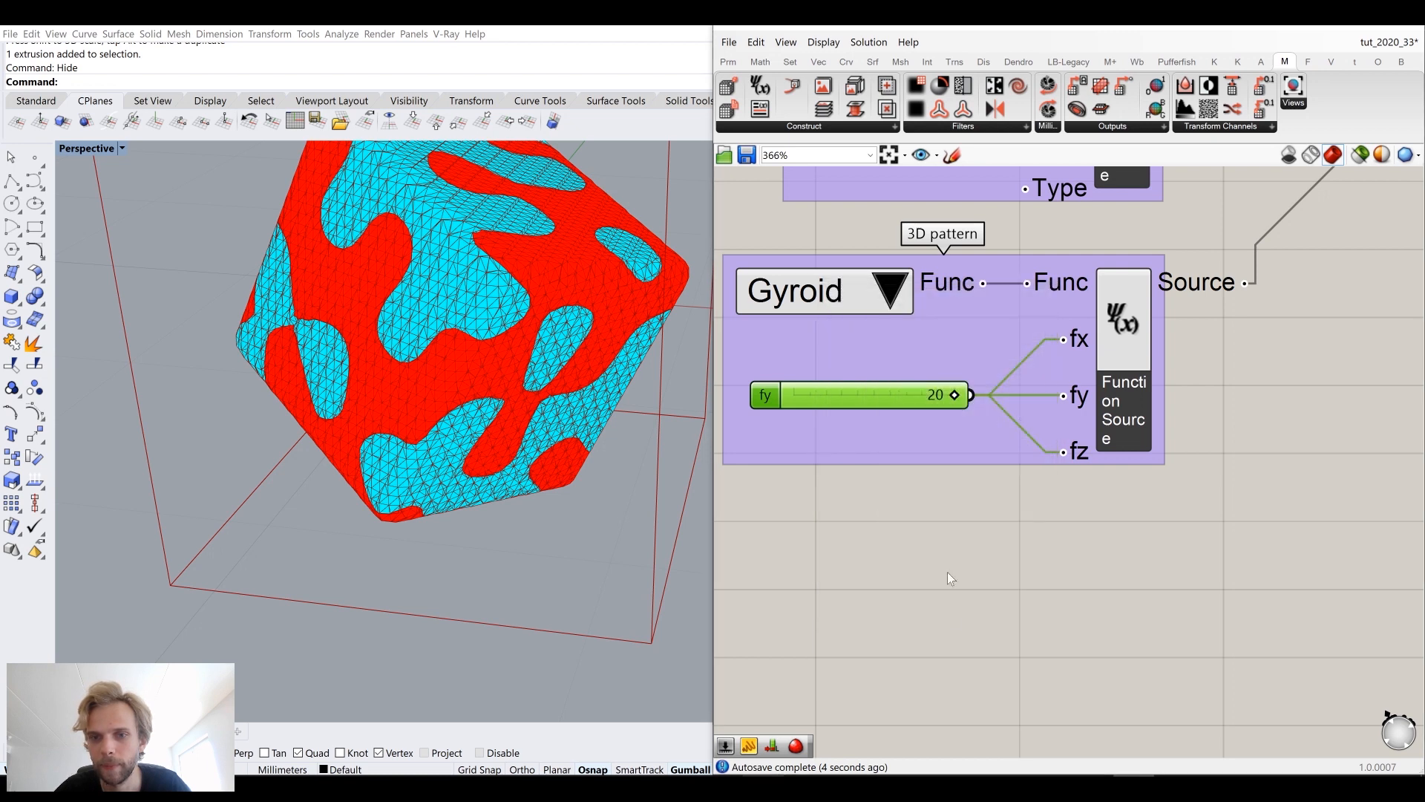
pyautogui.doubleClick(911, 395)
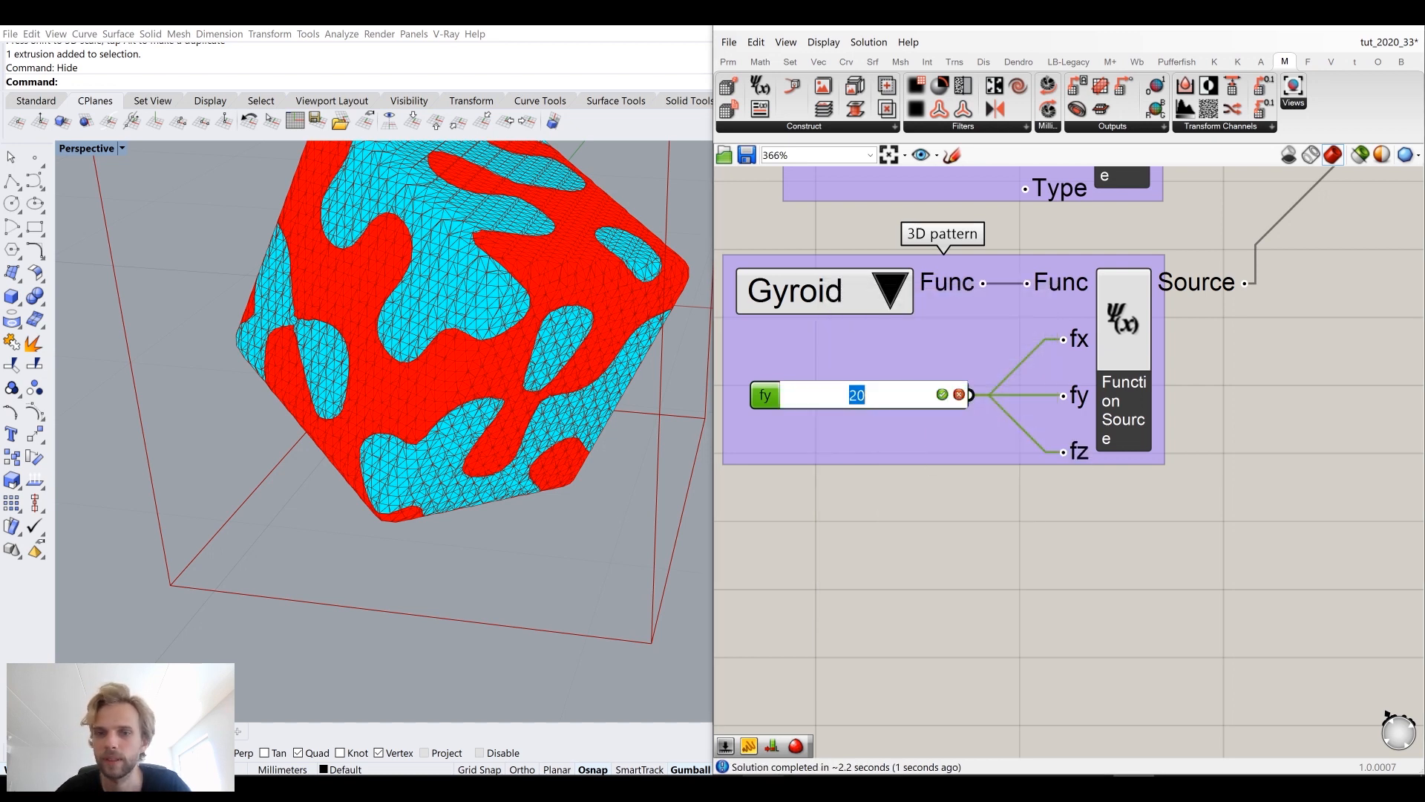
pyautogui.write('40')
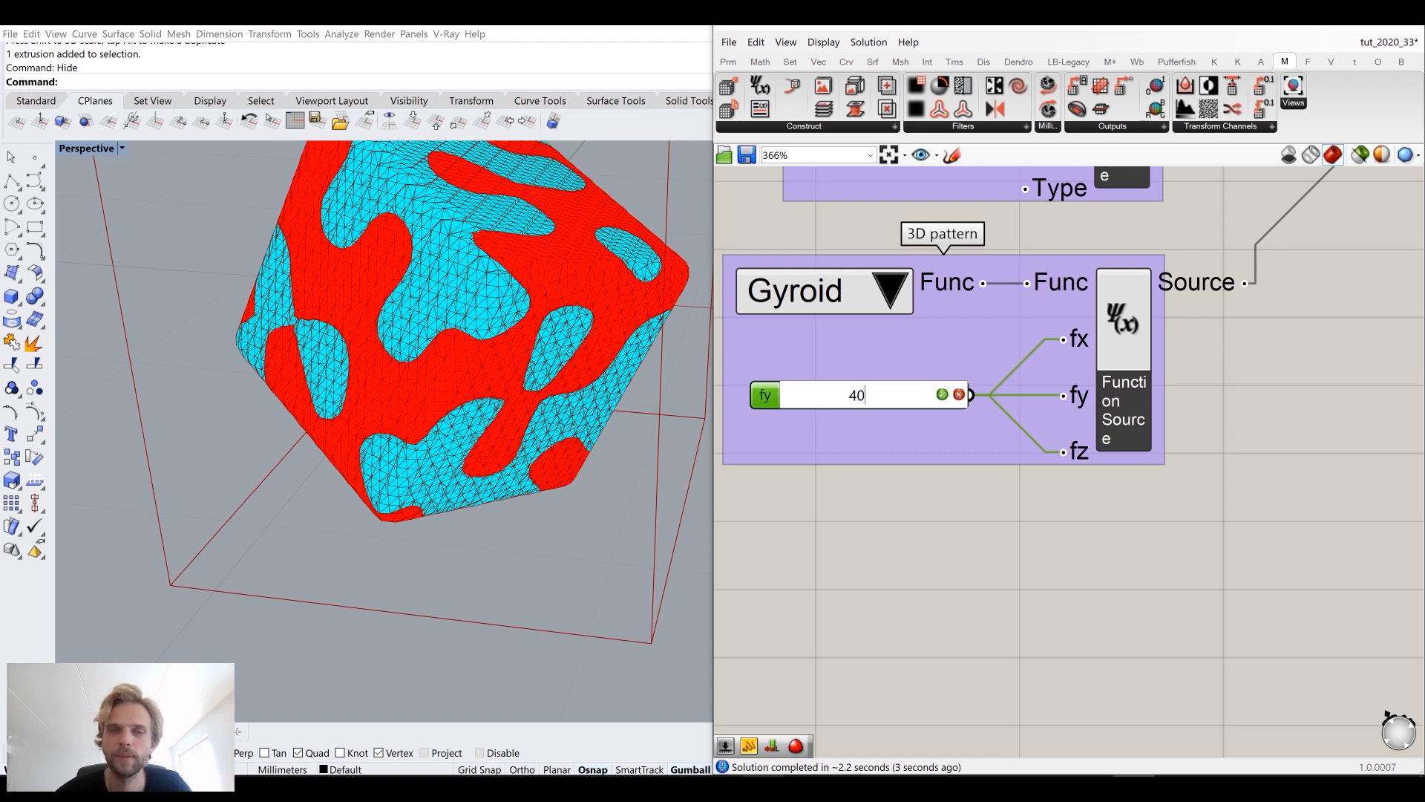
pyautogui.press('Return')
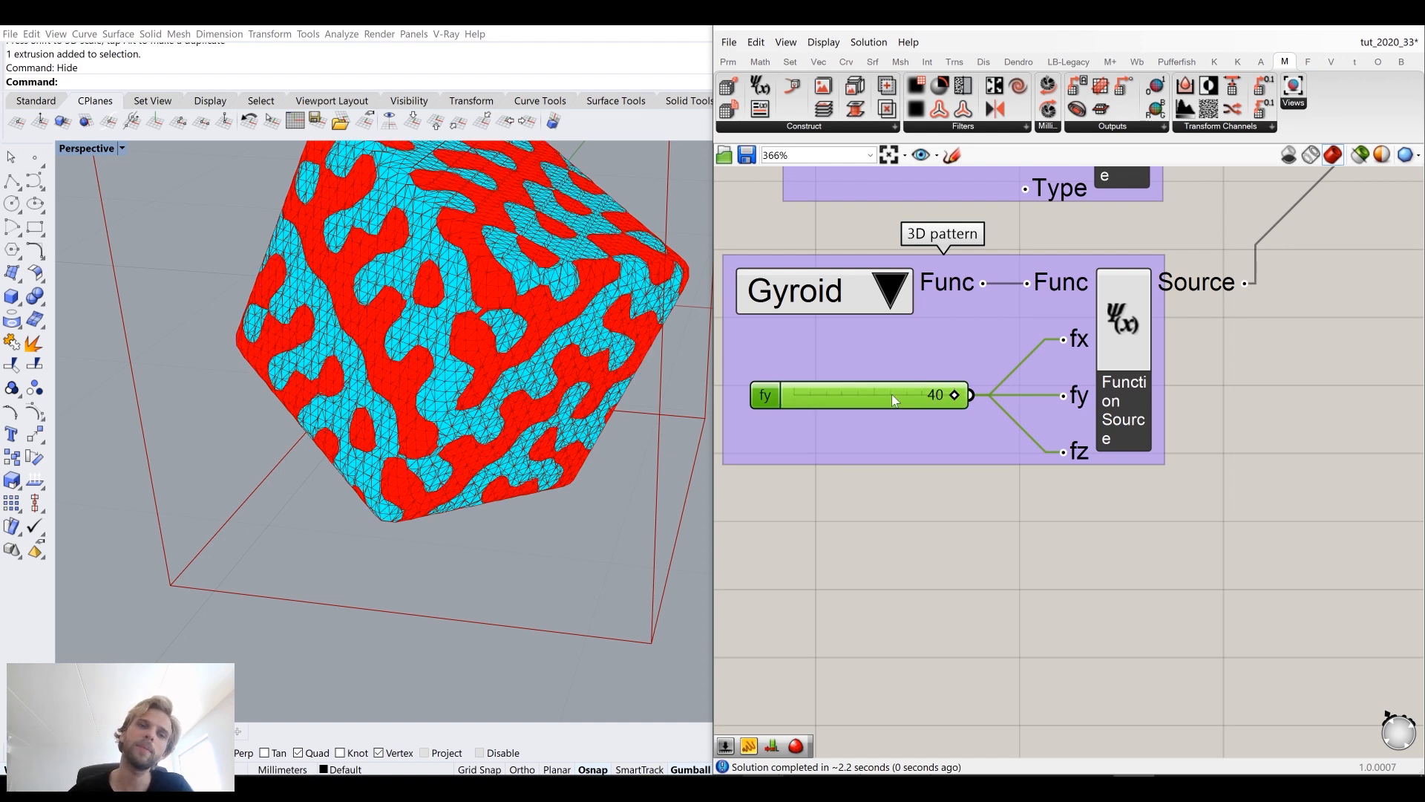
pyautogui.moveTo(421, 310); pyautogui.dragTo(472, 299, button='right')
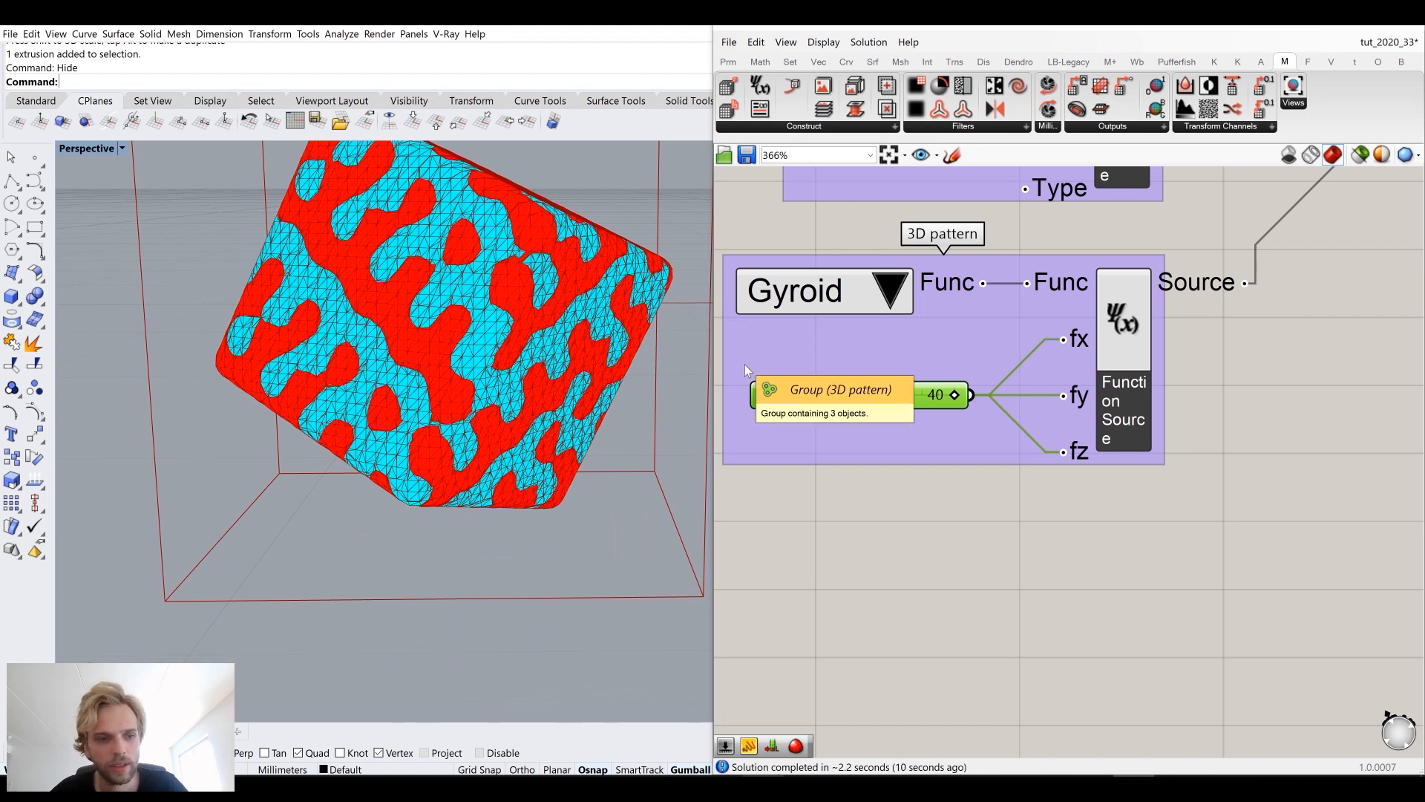
pyautogui.moveTo(561, 347); pyautogui.dragTo(552, 472, button='right')
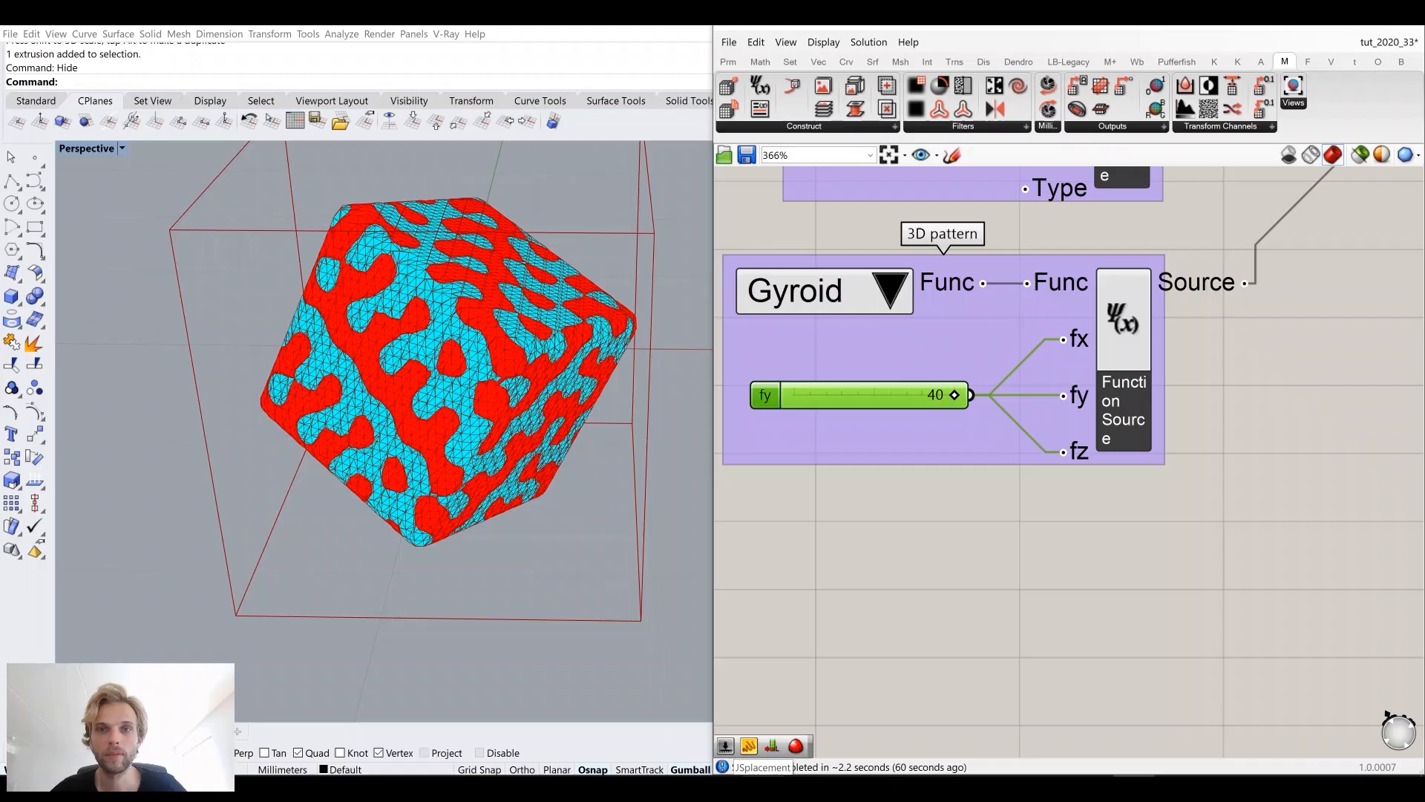
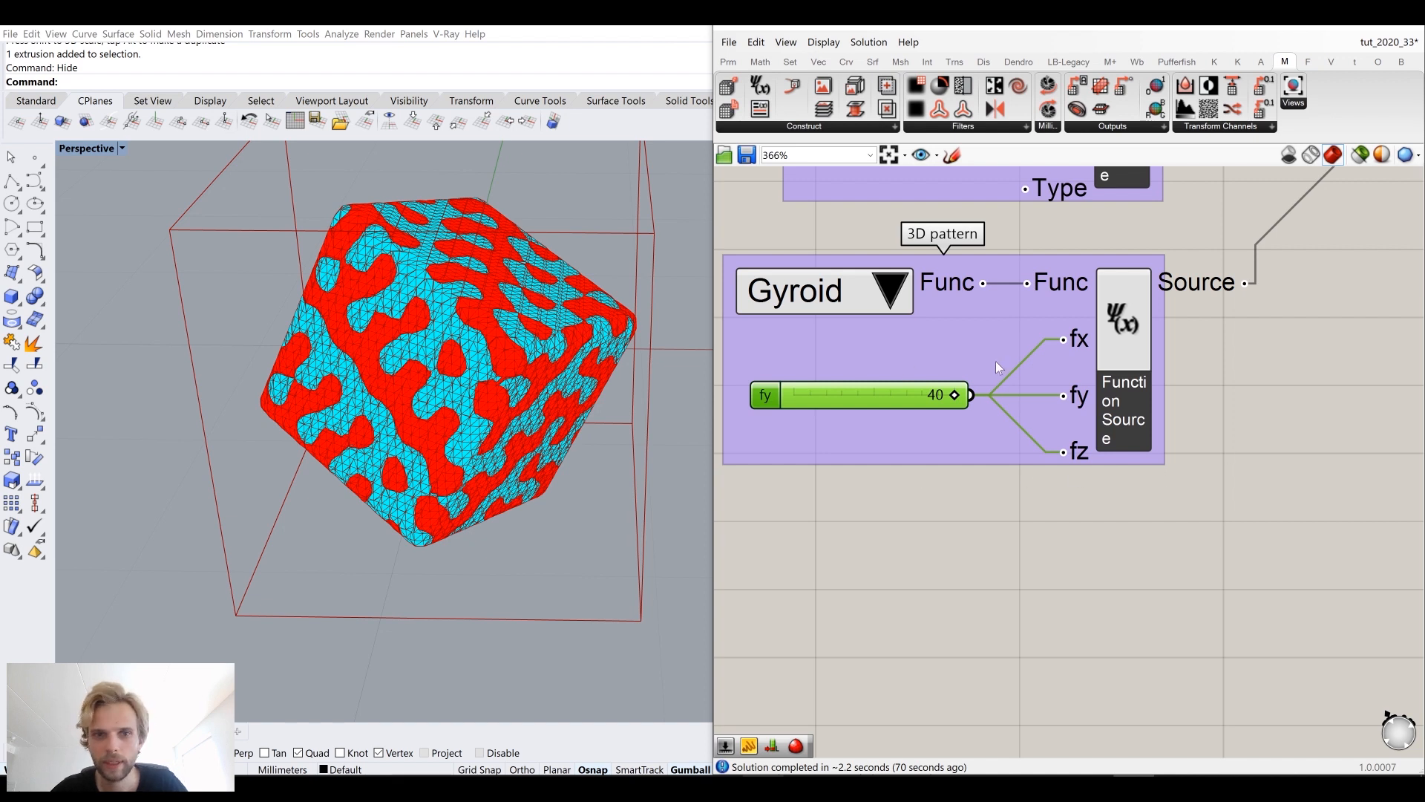
# Step: Draw a sphere with the center-radius Sphere tool beside the voxel box
pyautogui.moveTo(486, 360); pyautogui.dragTo(472, 305, button='right')
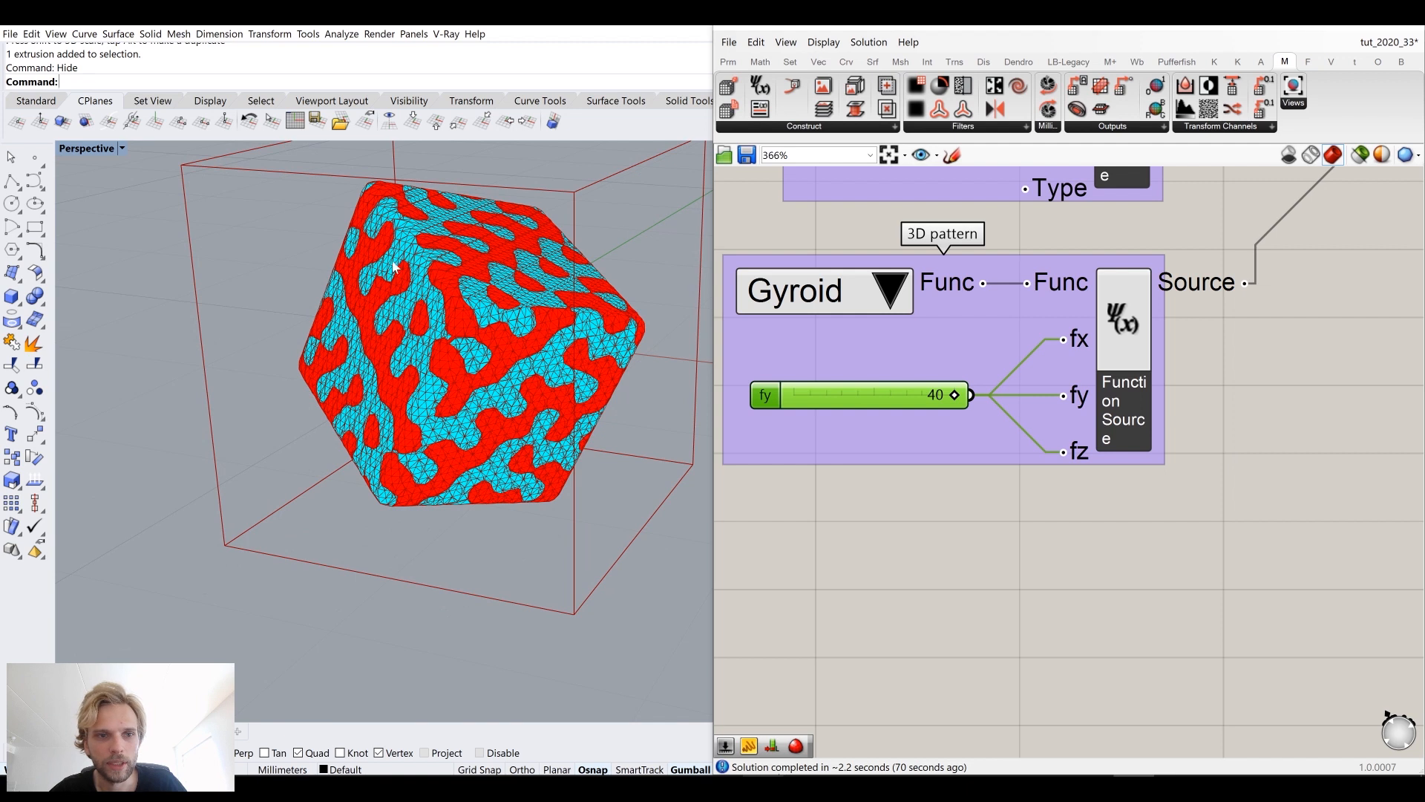
pyautogui.moveTo(381, 365)
pyautogui.mouseDown(button='right')
pyautogui.moveTo(397, 371)
pyautogui.moveTo(407, 336)
pyautogui.moveTo(382, 349)
pyautogui.mouseUp(button='right')
pyautogui.scroll(-4, 1069, 475)
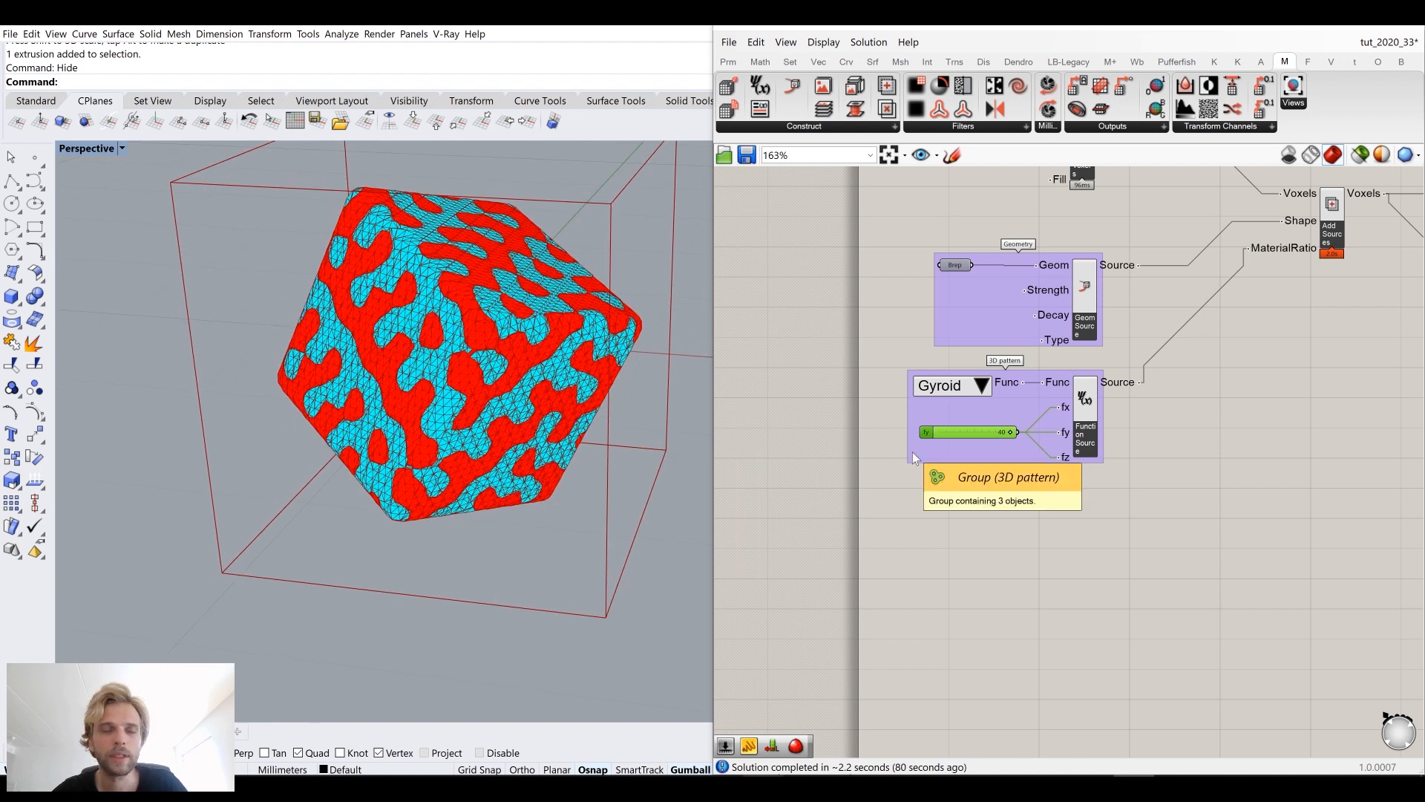
pyautogui.click(20, 305)
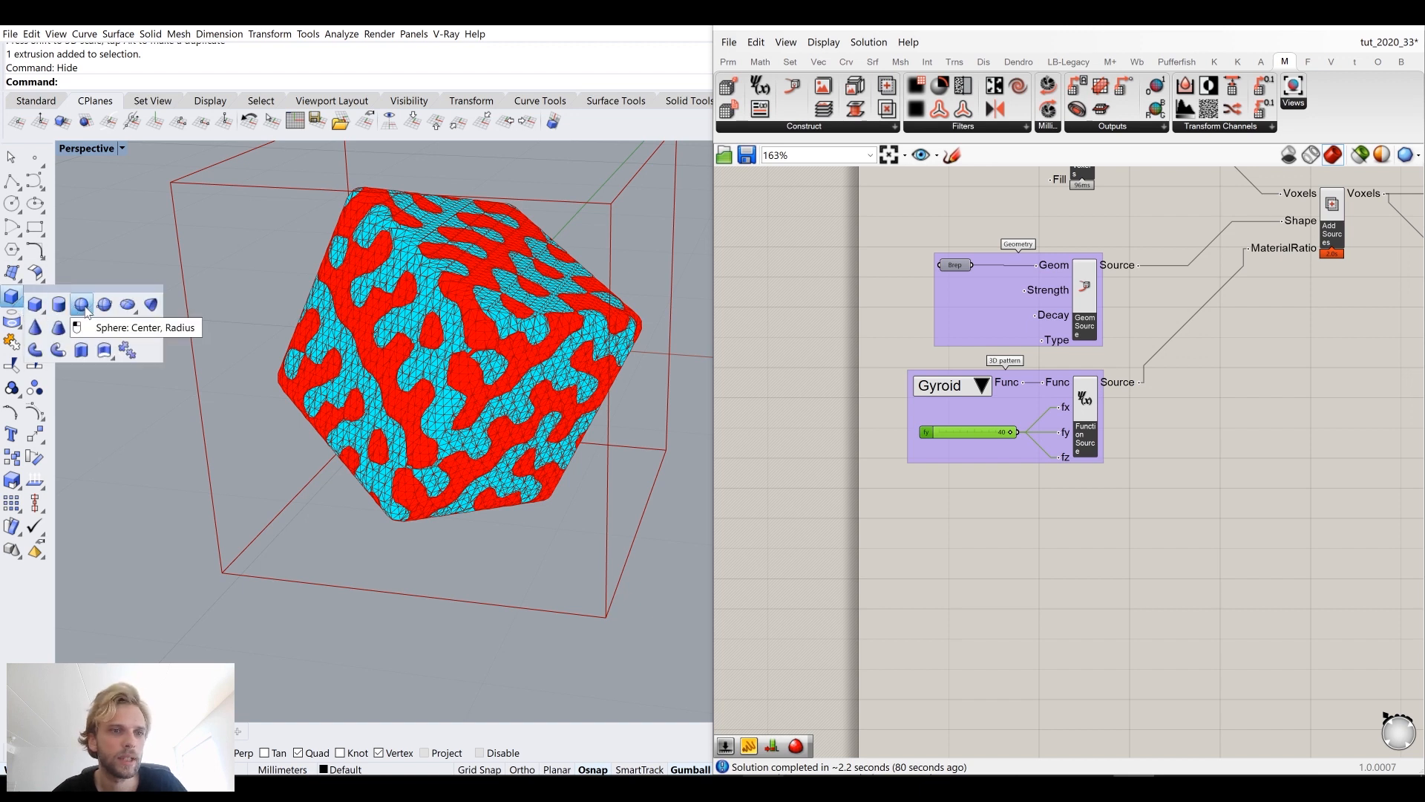
pyautogui.click(82, 306)
pyautogui.click(332, 479)
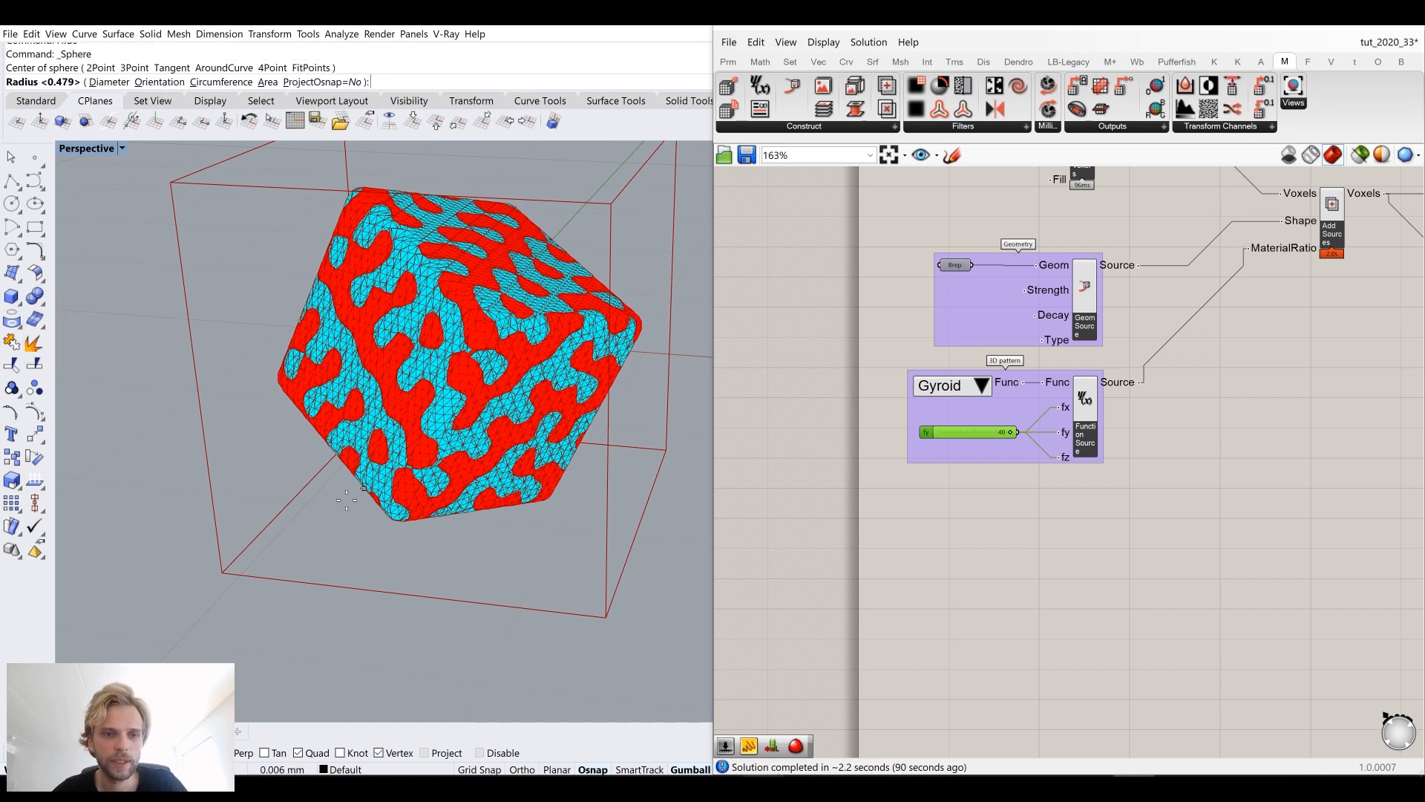
pyautogui.click(387, 543)
pyautogui.moveTo(387, 544)
pyautogui.mouseDown(button='right')
pyautogui.moveTo(355, 499)
pyautogui.moveTo(309, 534)
pyautogui.mouseUp(button='right')
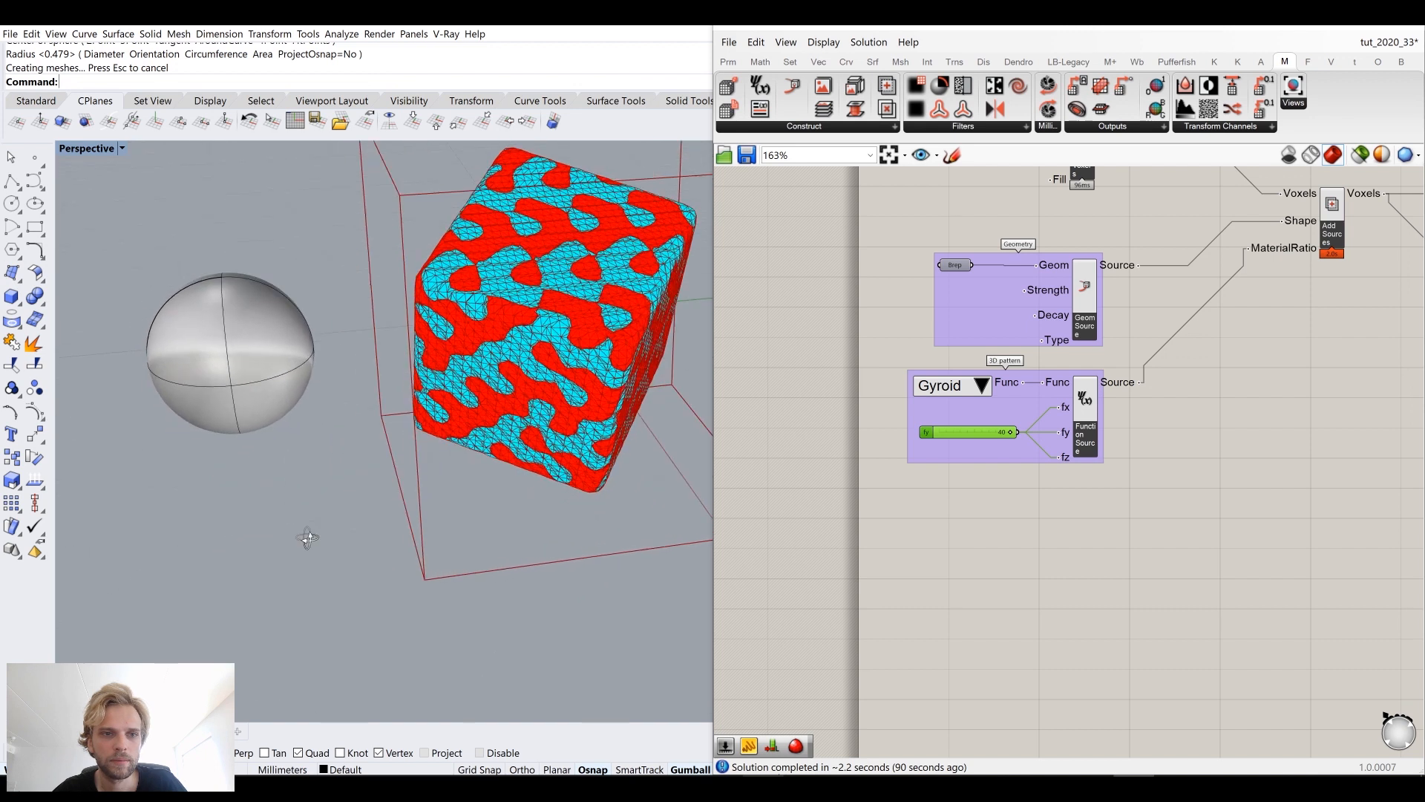
# Step: Move the sphere with the gumball so it overlaps a corner of the voxel box
pyautogui.click(223, 338)
pyautogui.moveTo(223, 338); pyautogui.dragTo(527, 348)
pyautogui.moveTo(393, 404); pyautogui.dragTo(448, 384, button='right')
pyautogui.moveTo(517, 340); pyautogui.dragTo(508, 342)
pyautogui.click(414, 546)
pyautogui.moveTo(414, 547); pyautogui.dragTo(635, 480, button='right')
# Step: Place a Construct Geometric Source component on the Grasshopper canvas
pyautogui.moveTo(926, 488); pyautogui.dragTo(887, 433, button='right')
pyautogui.moveTo(1007, 377); pyautogui.dragTo(976, 405, button='right')
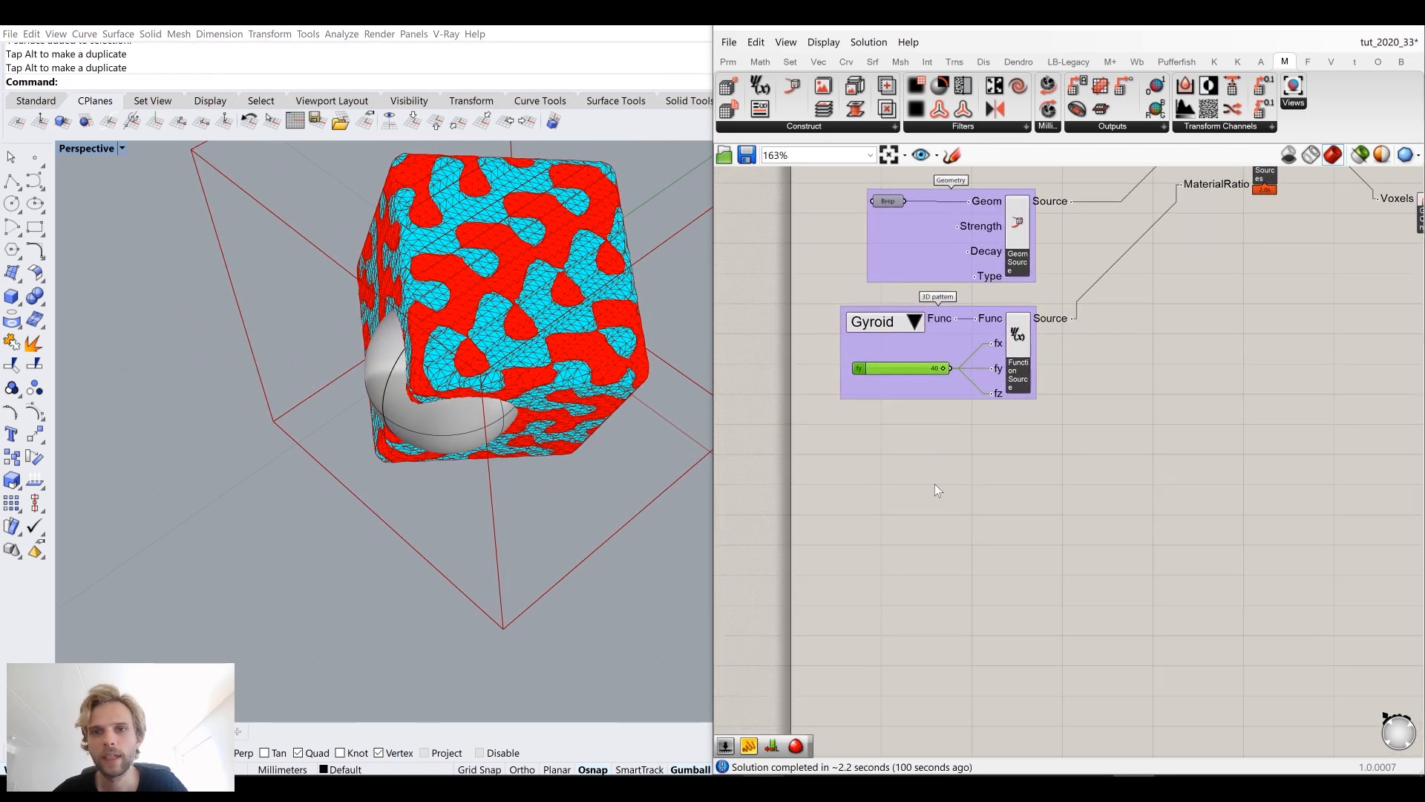
pyautogui.click(772, 127)
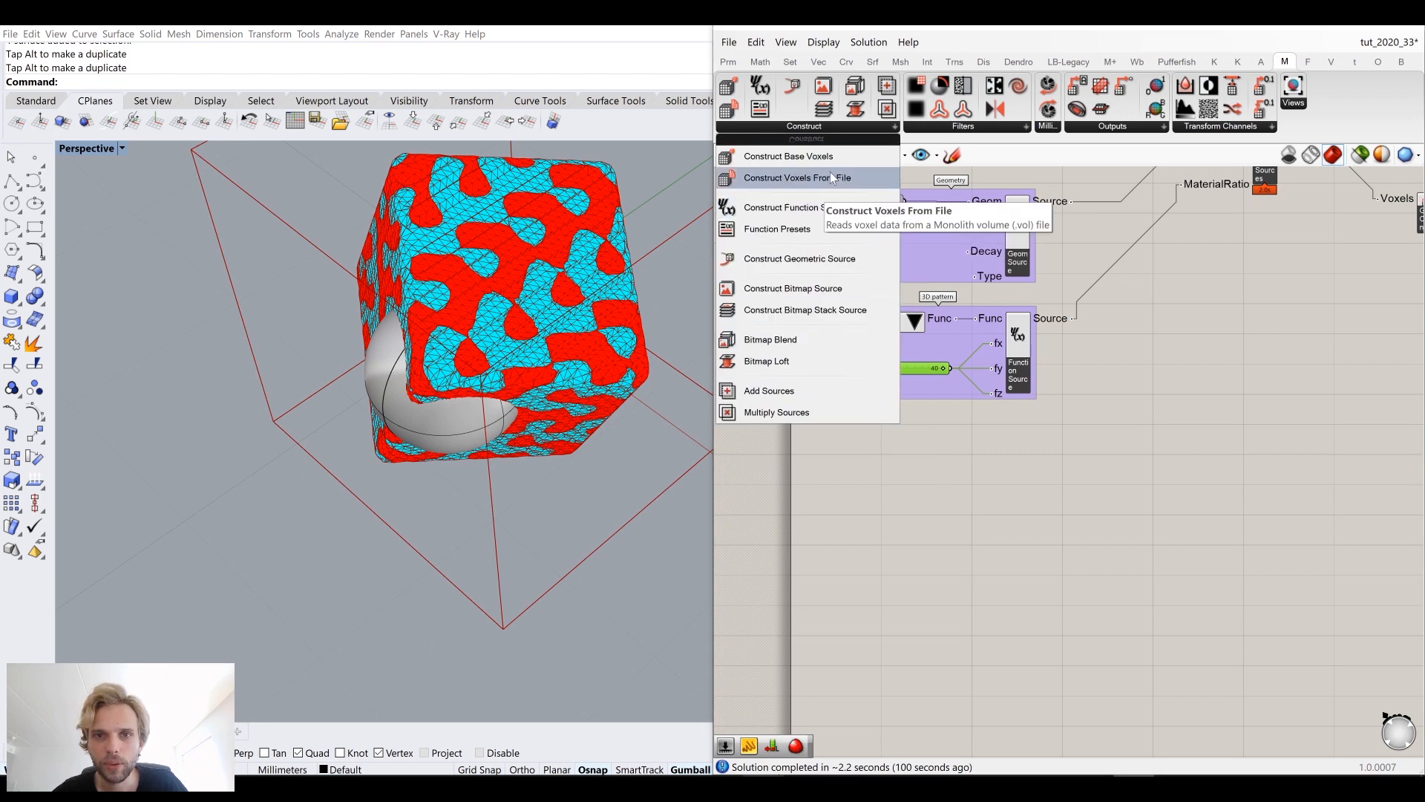
pyautogui.click(826, 262)
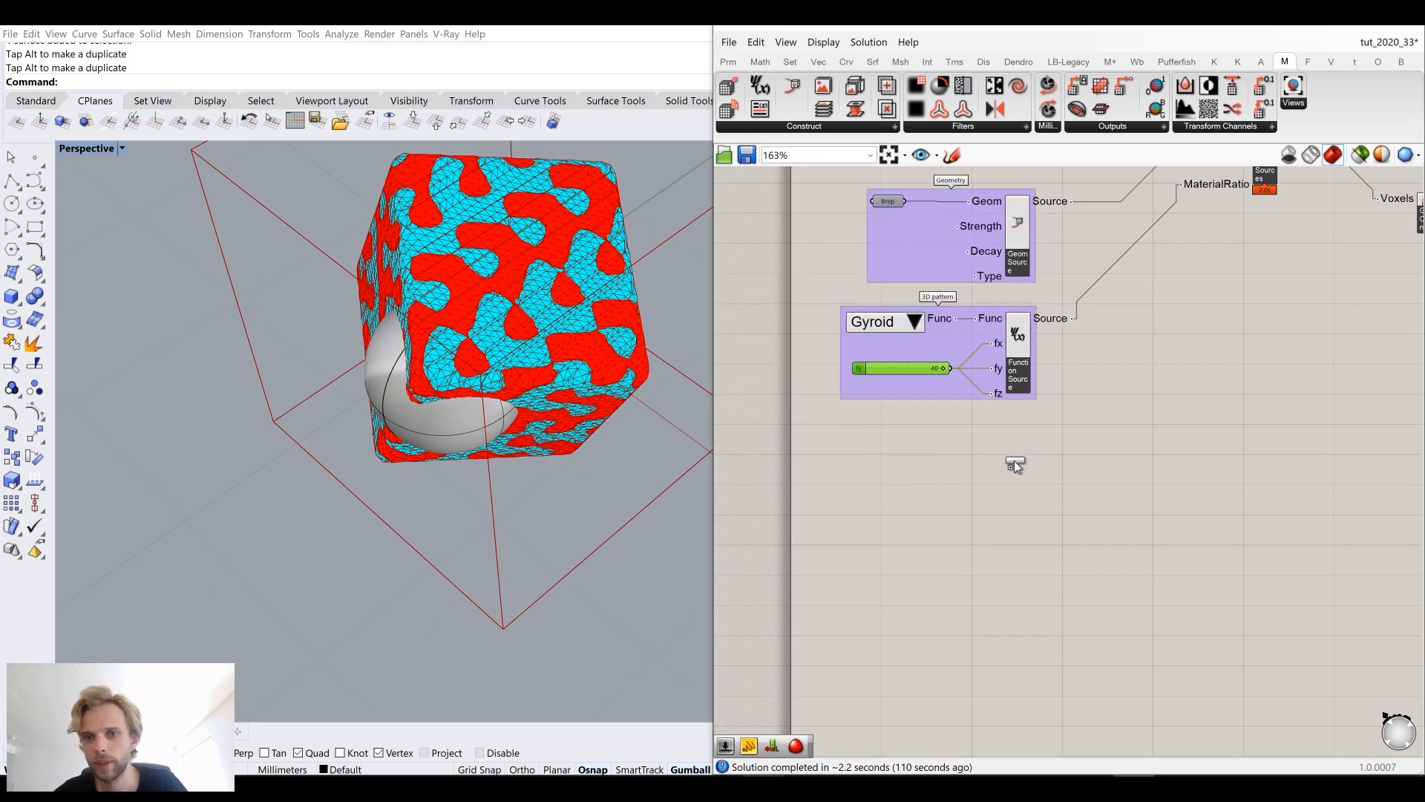
pyautogui.click(1009, 481)
# Step: Add a Brep parameter, set it to reference the sphere, and connect it to the Geometric Source's Geom input
pyautogui.doubleClick(1009, 482)
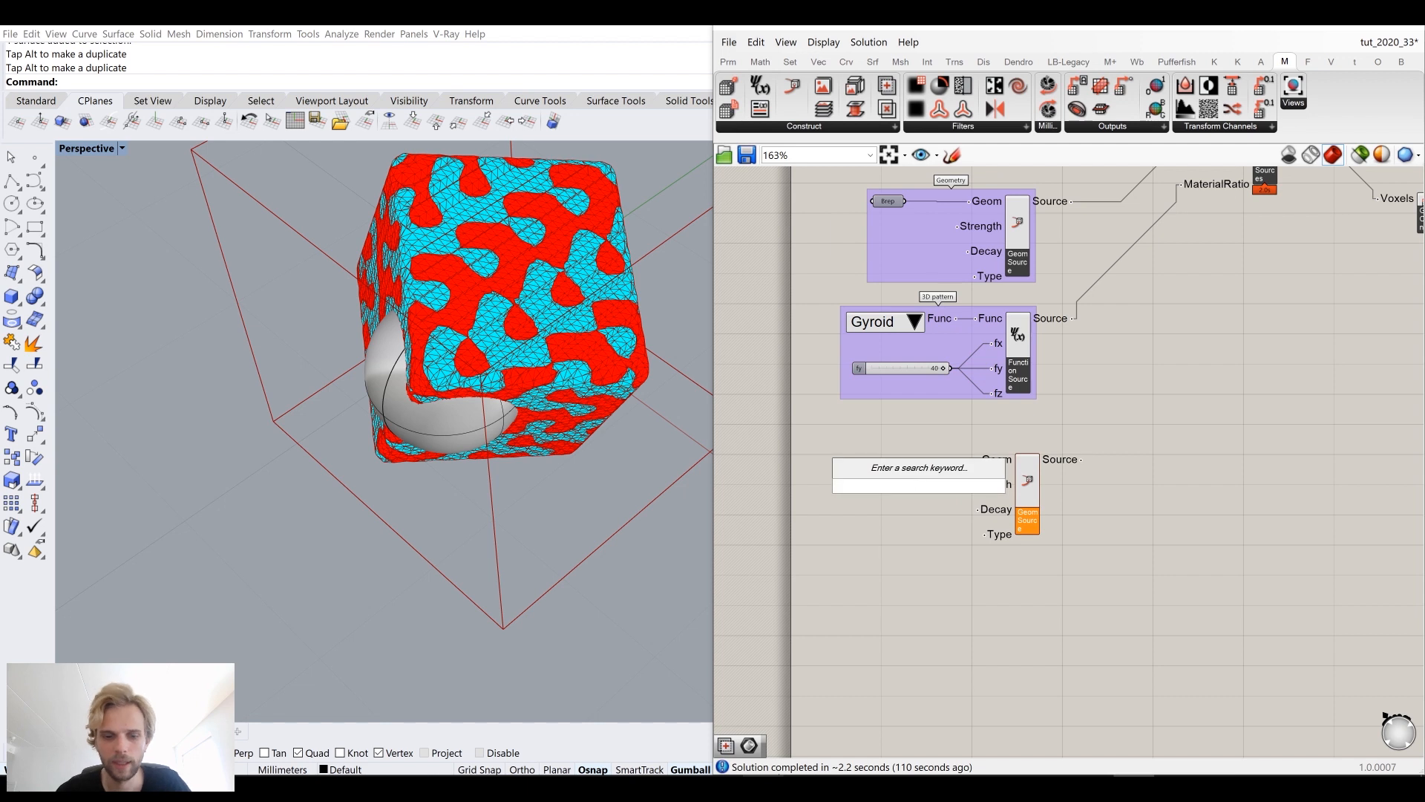
pyautogui.write('brep')
pyautogui.click(891, 463)
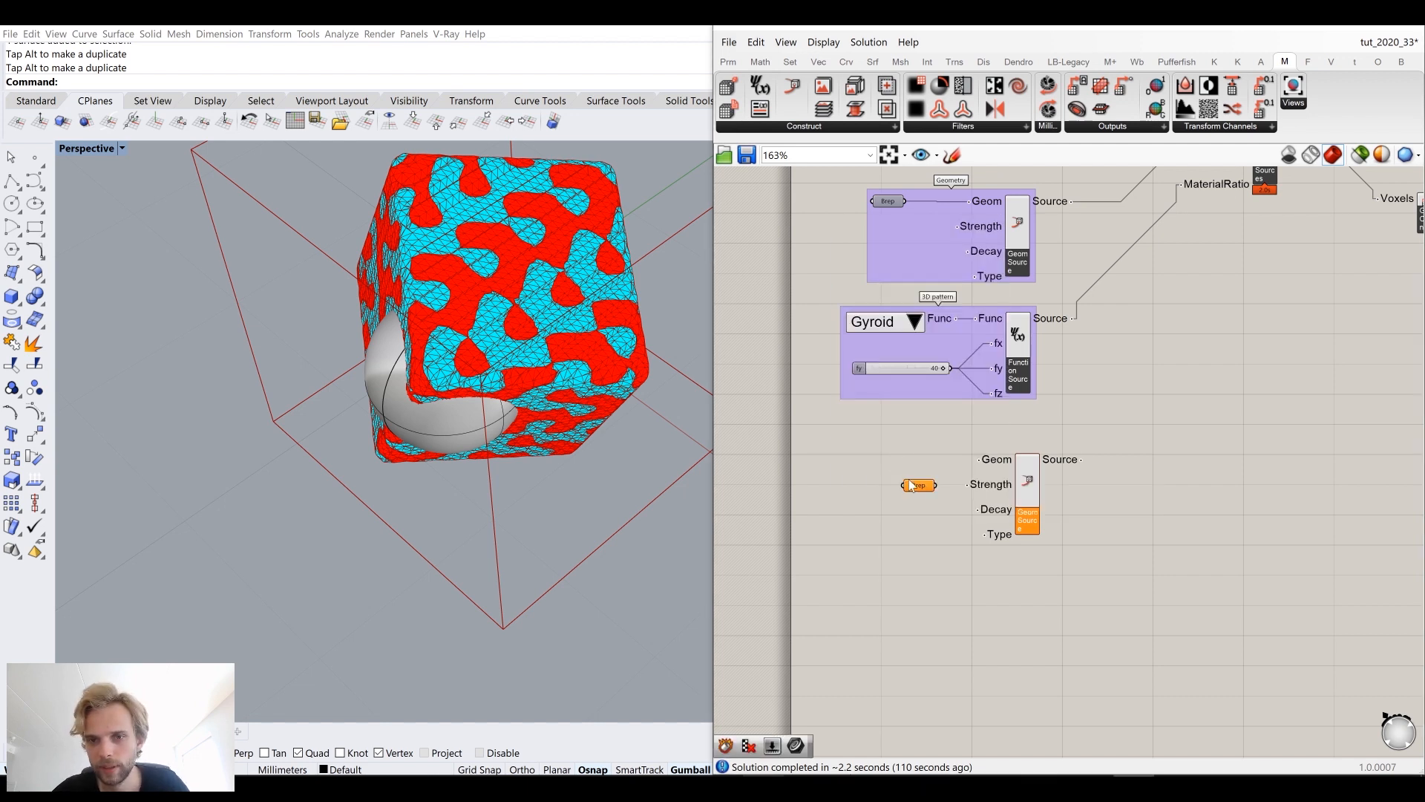
pyautogui.rightClick(918, 485)
pyautogui.click(968, 658)
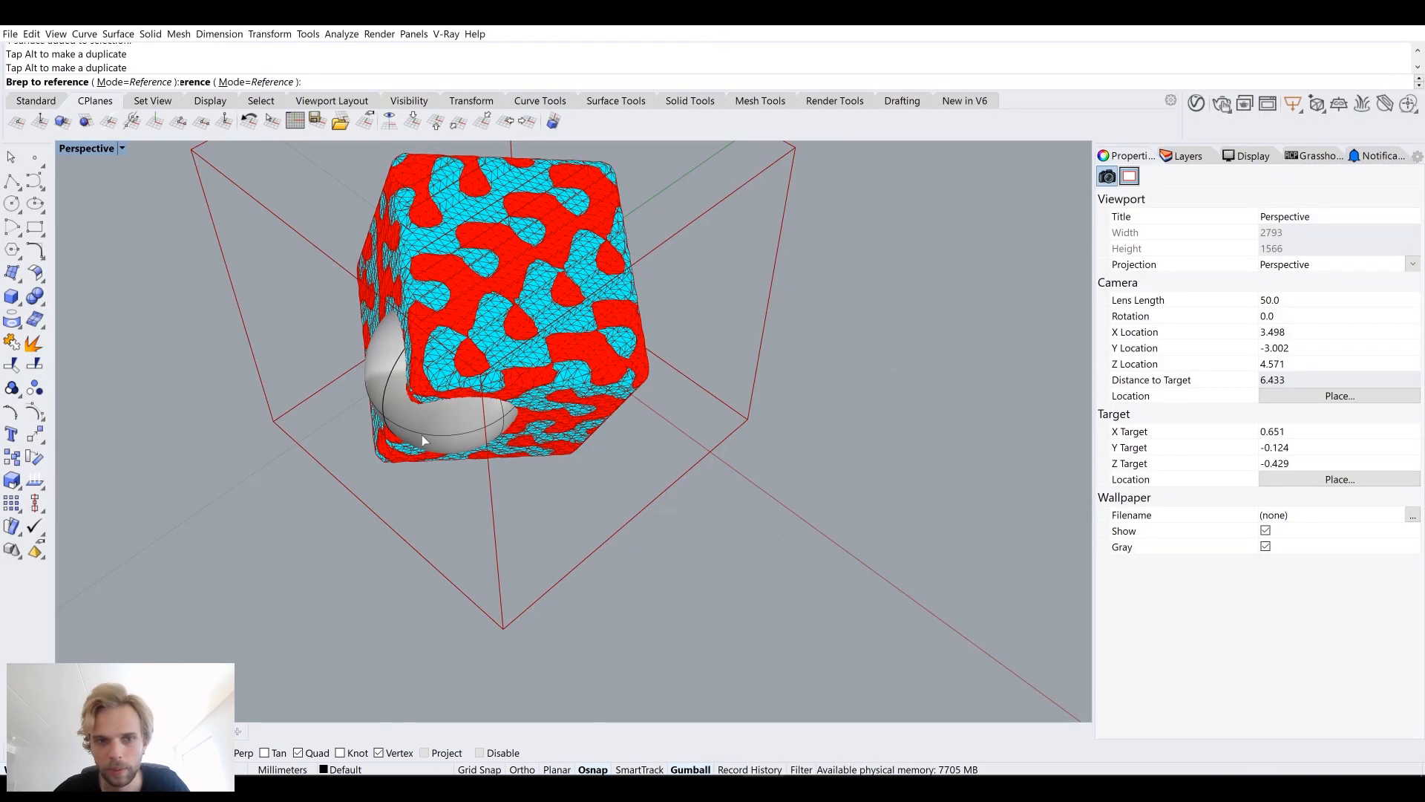
pyautogui.click(421, 435)
pyautogui.moveTo(963, 472); pyautogui.dragTo(920, 457)
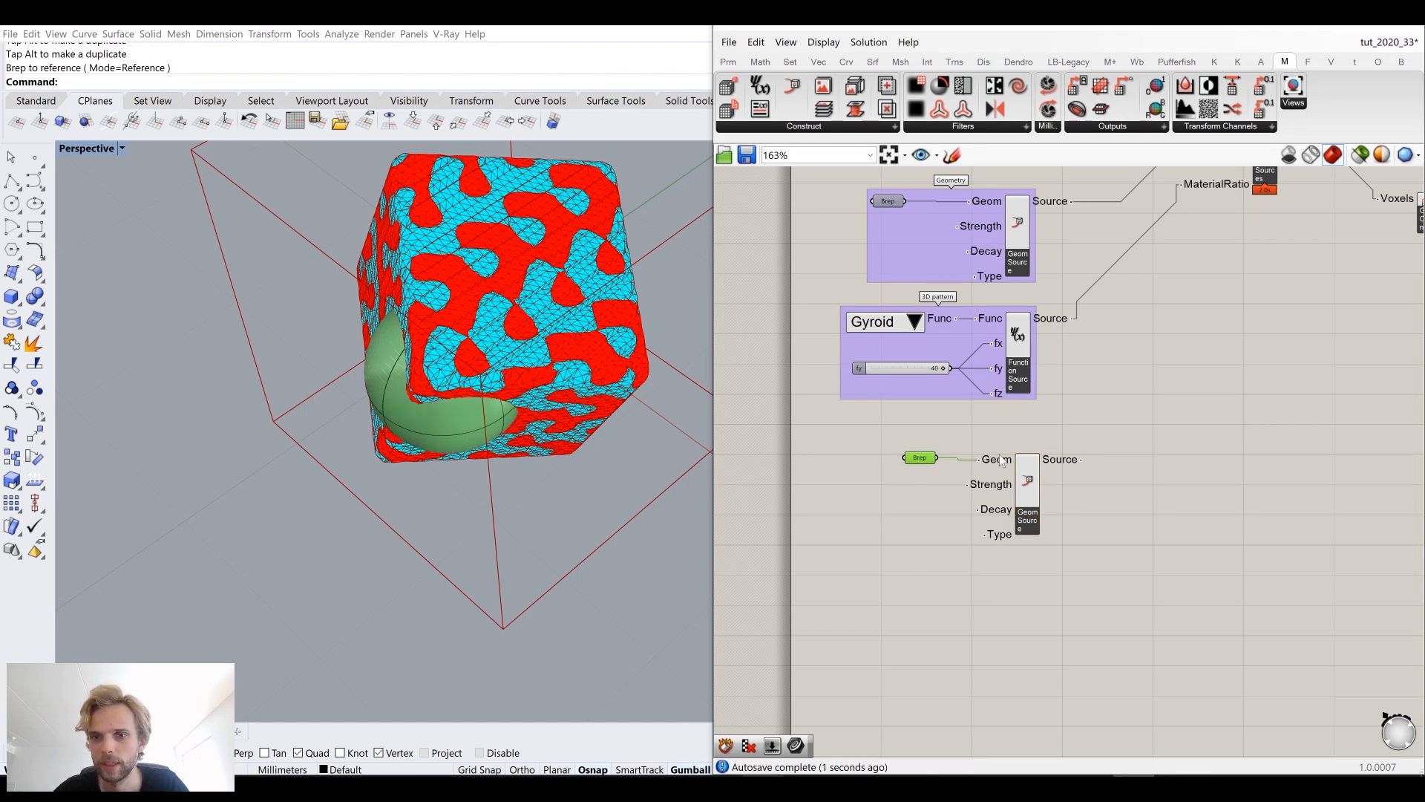
# Step: Connect the sphere's Geometric Source output to the Add Sources MaterialRatio input
pyautogui.click(1090, 442)
pyautogui.moveTo(1089, 442); pyautogui.dragTo(906, 607, button='right')
pyautogui.moveTo(898, 596); pyautogui.dragTo(1014, 341)
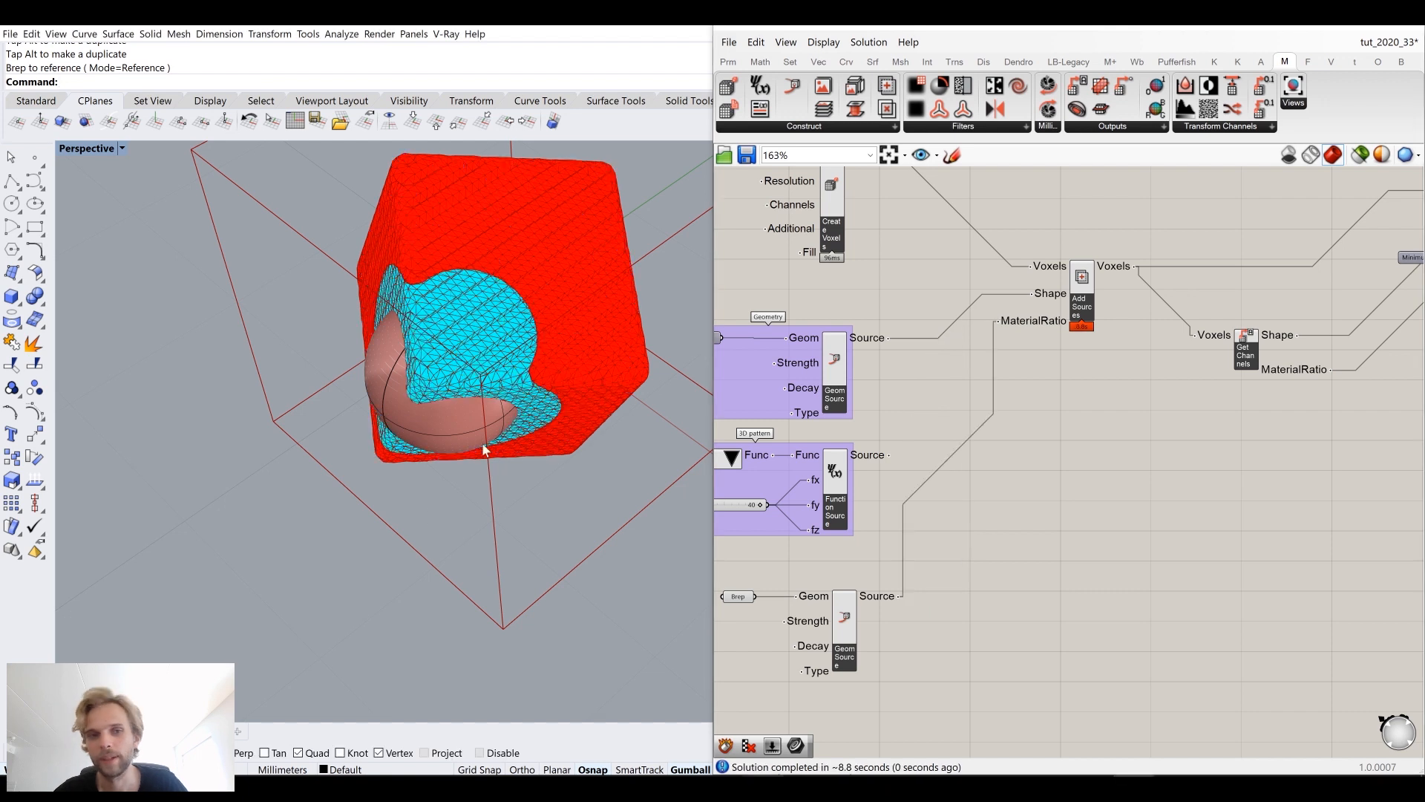
# Step: Hide the sphere in the Rhino viewport
pyautogui.click(449, 429)
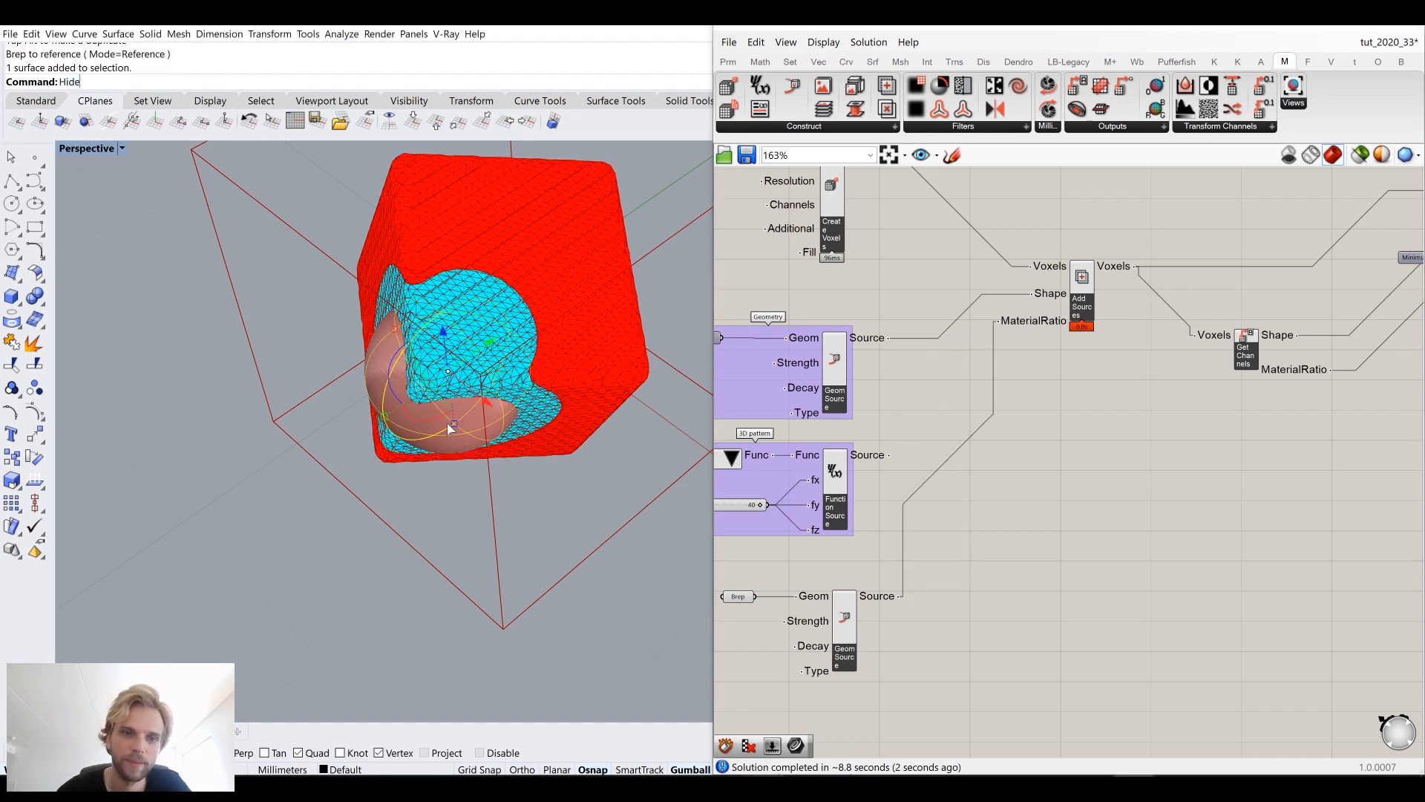
pyautogui.hotkey('ctrl', 'h')
pyautogui.moveTo(447, 421); pyautogui.dragTo(429, 345, button='right')
pyautogui.scroll(5, 438, 400)
pyautogui.scroll(-4, 461, 401)
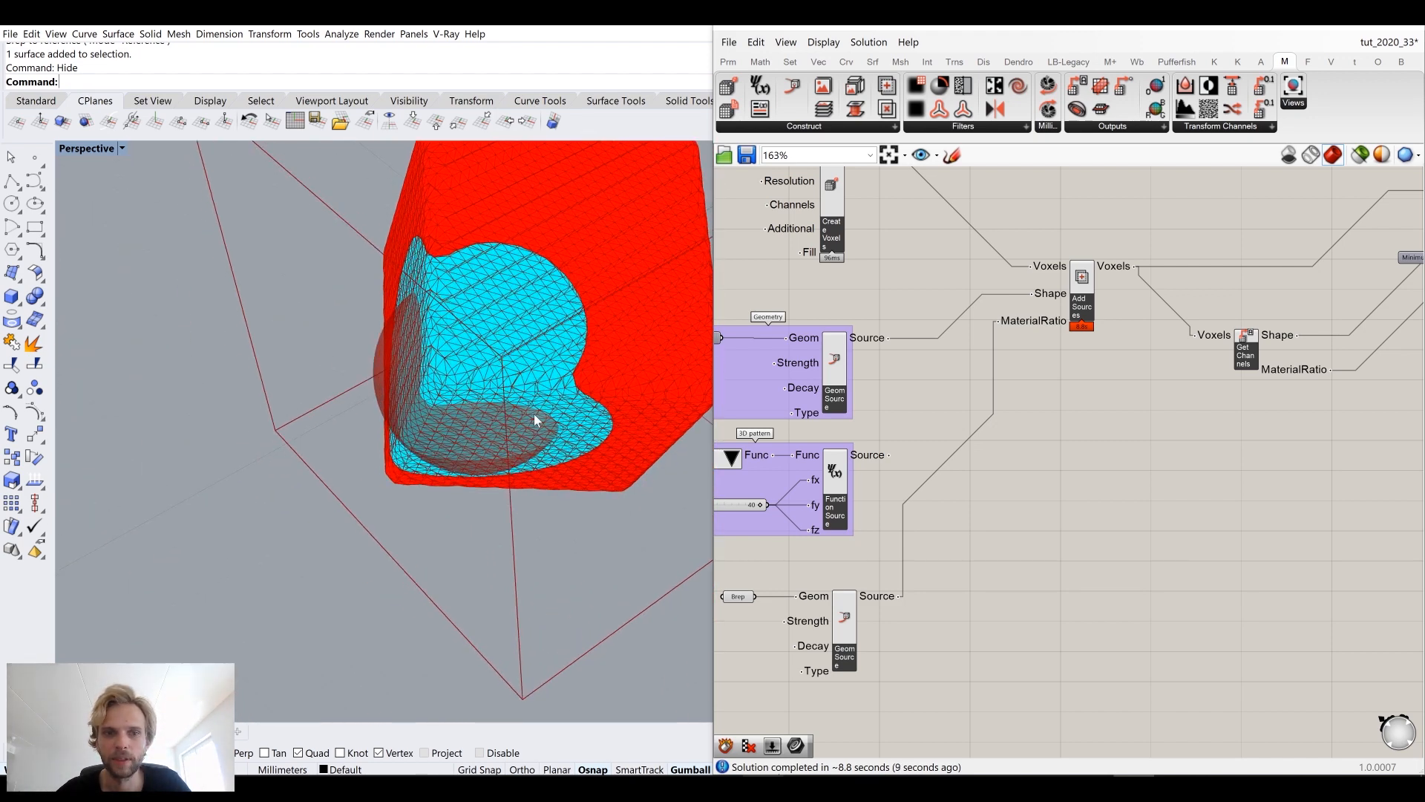
# Step: Reconnect the gyroid Function Source output to the Add Sources MaterialRatio input
pyautogui.moveTo(940, 439); pyautogui.dragTo(999, 390, button='right')
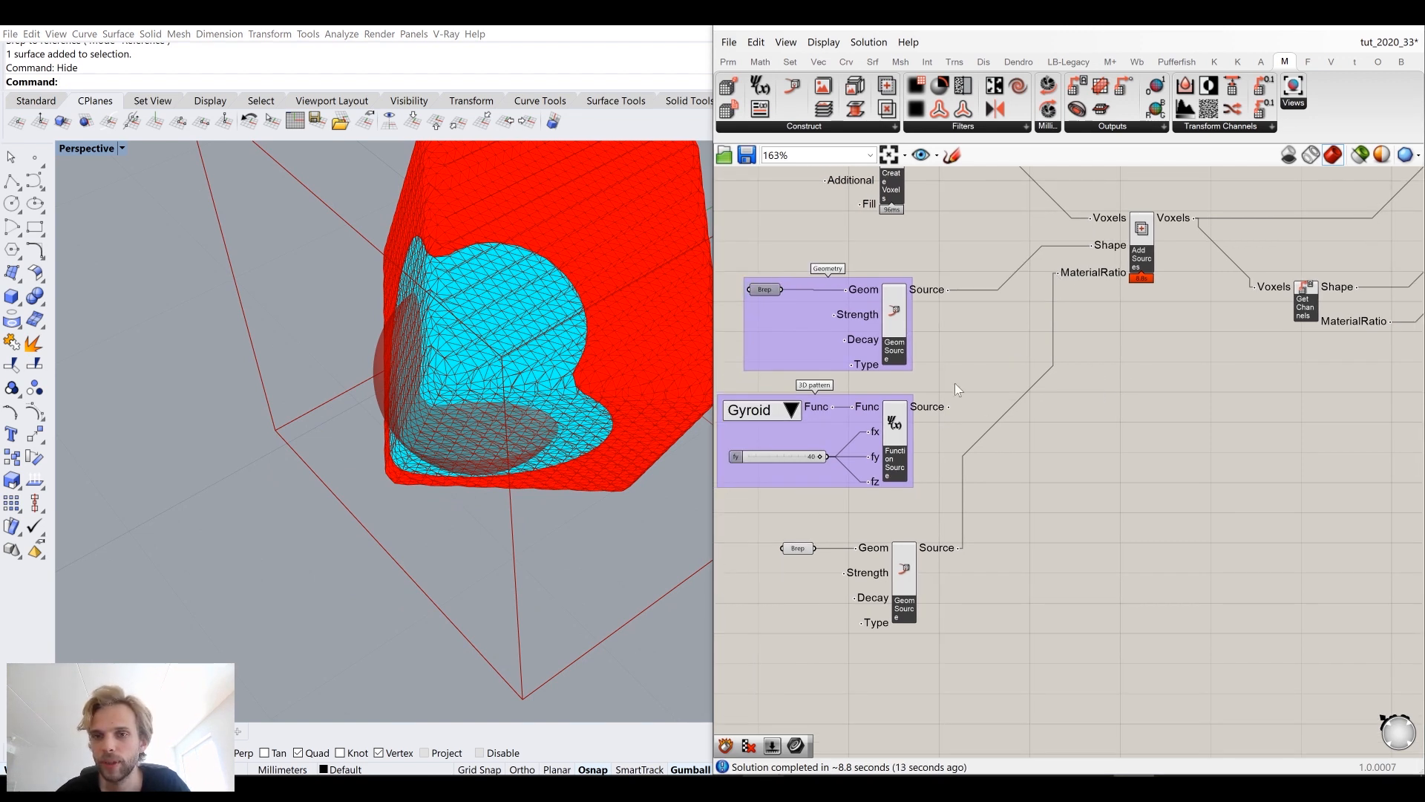
pyautogui.moveTo(950, 410); pyautogui.dragTo(1062, 276)
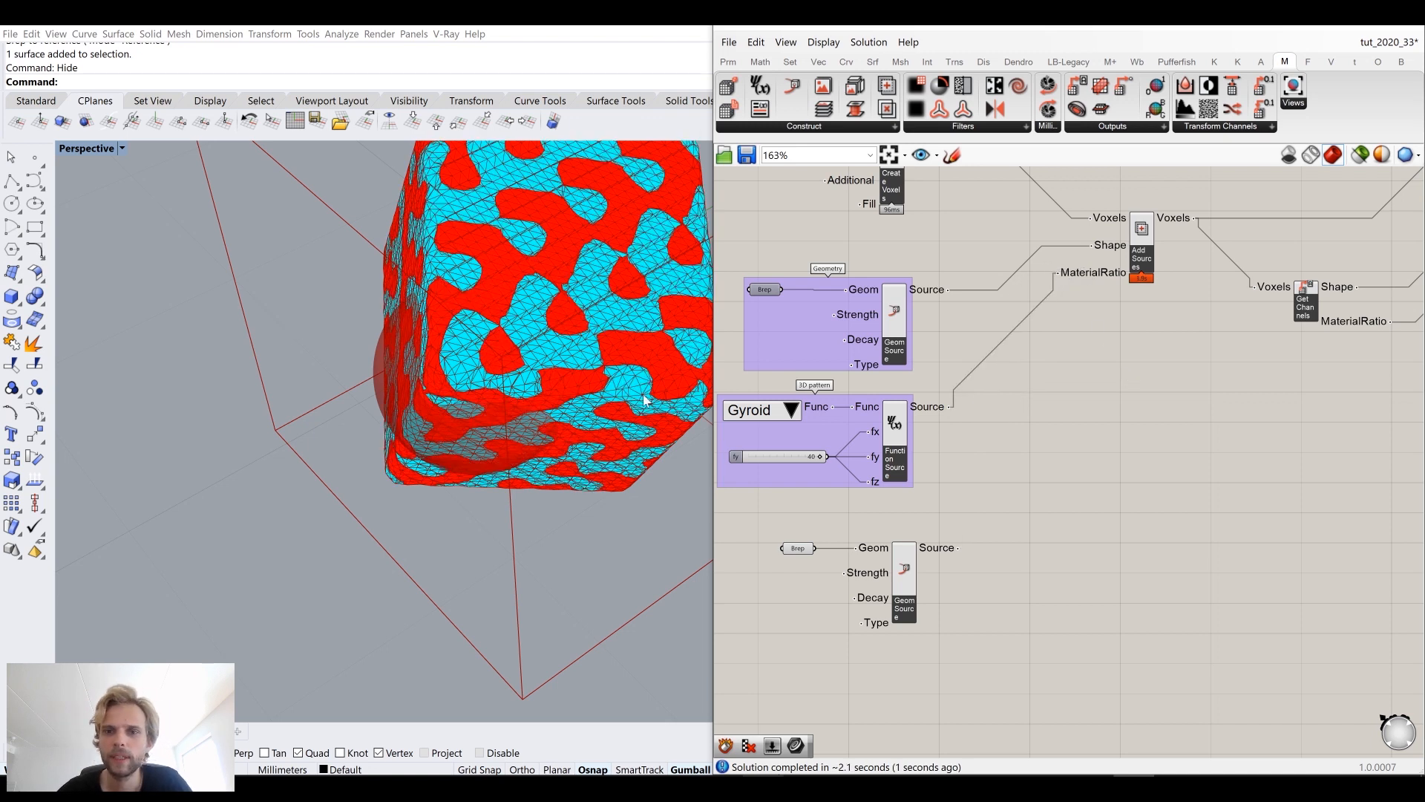
pyautogui.moveTo(467, 440); pyautogui.dragTo(495, 358, button='right')
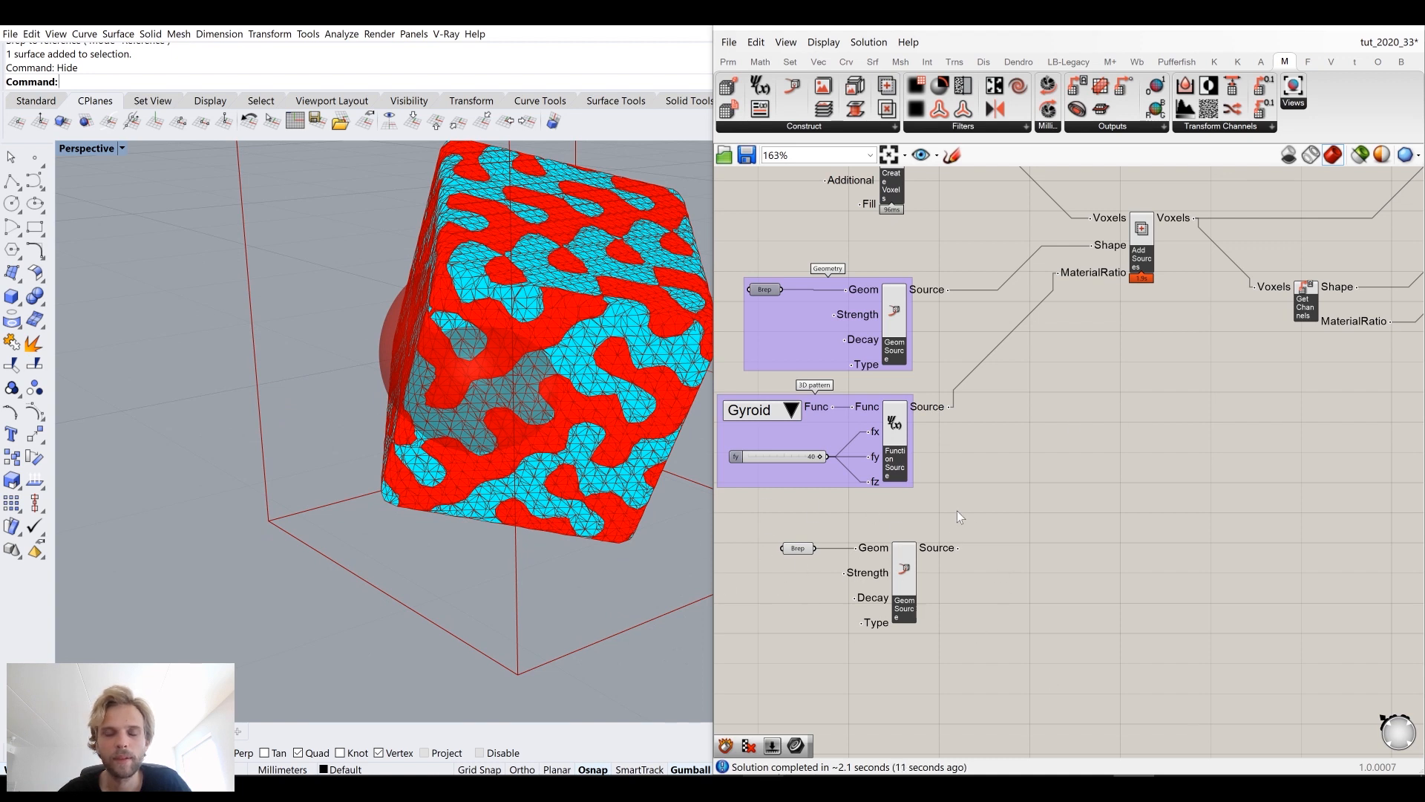
# Step: Group the Brep parameter and the sphere's Geometric Source component together
pyautogui.click(917, 563)
pyautogui.moveTo(919, 560); pyautogui.dragTo(924, 568)
pyautogui.moveTo(1045, 656); pyautogui.dragTo(763, 524)
pyautogui.middleClick(763, 524)
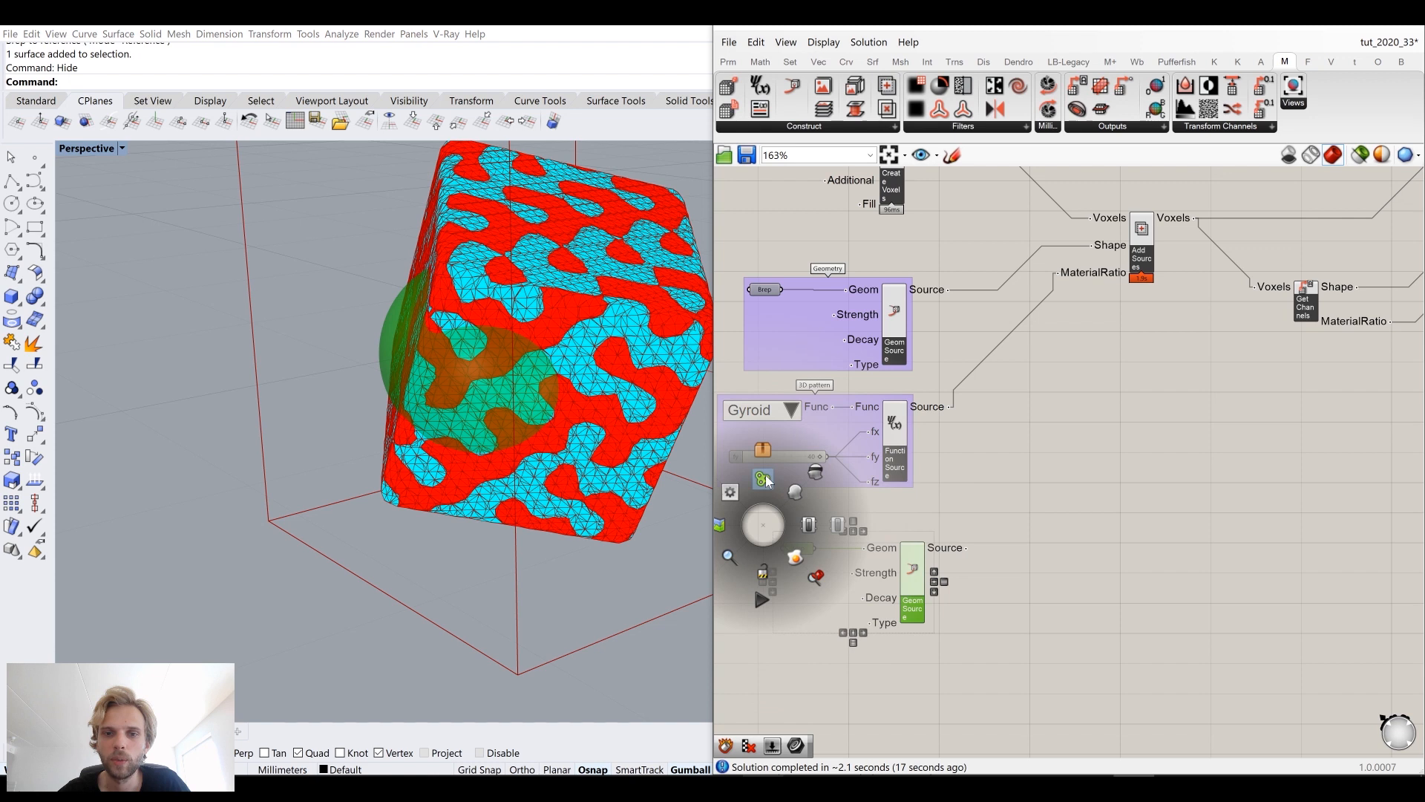
pyautogui.click(767, 481)
pyautogui.click(1056, 501)
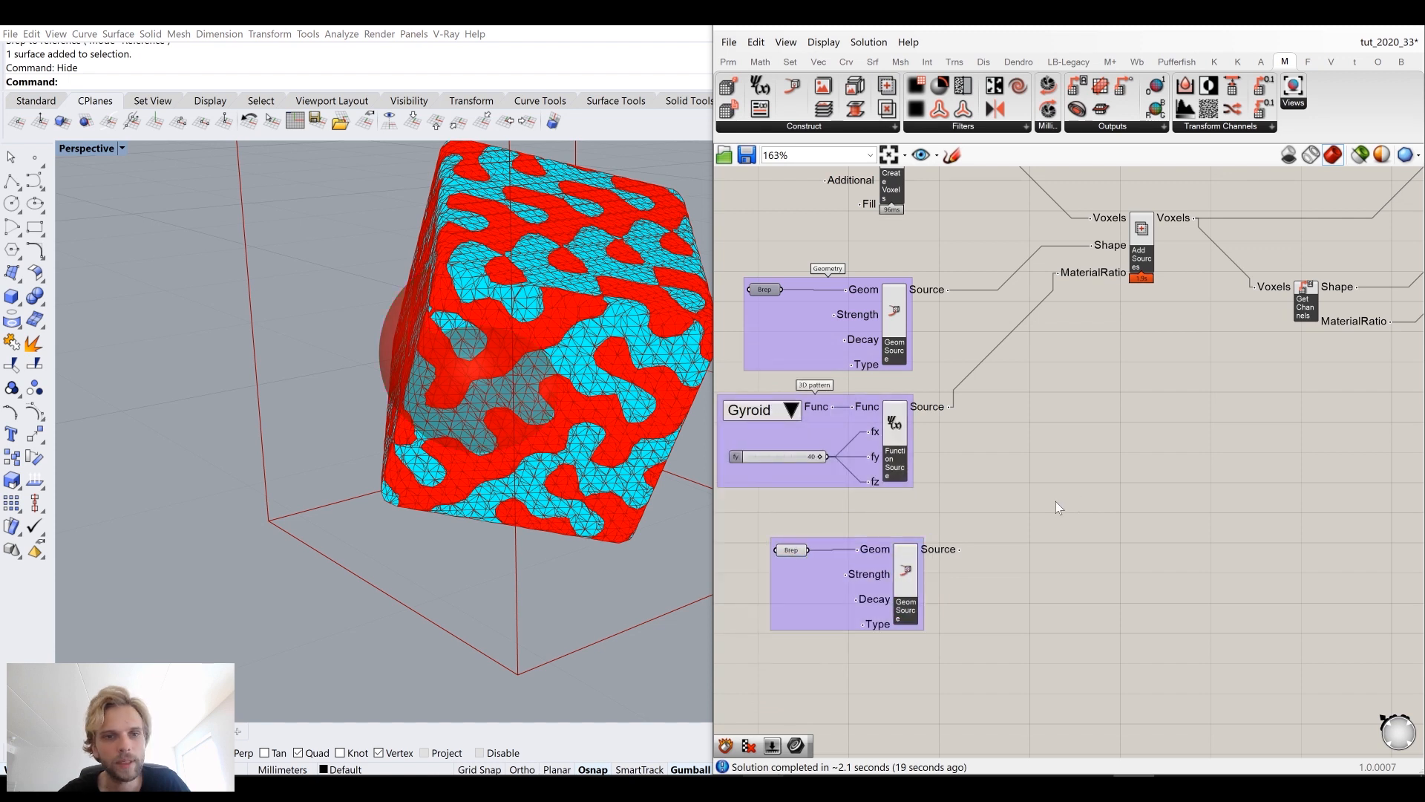
# Step: Place a Multiply Sources component on the canvas
pyautogui.moveTo(483, 234); pyautogui.dragTo(385, 292, button='right')
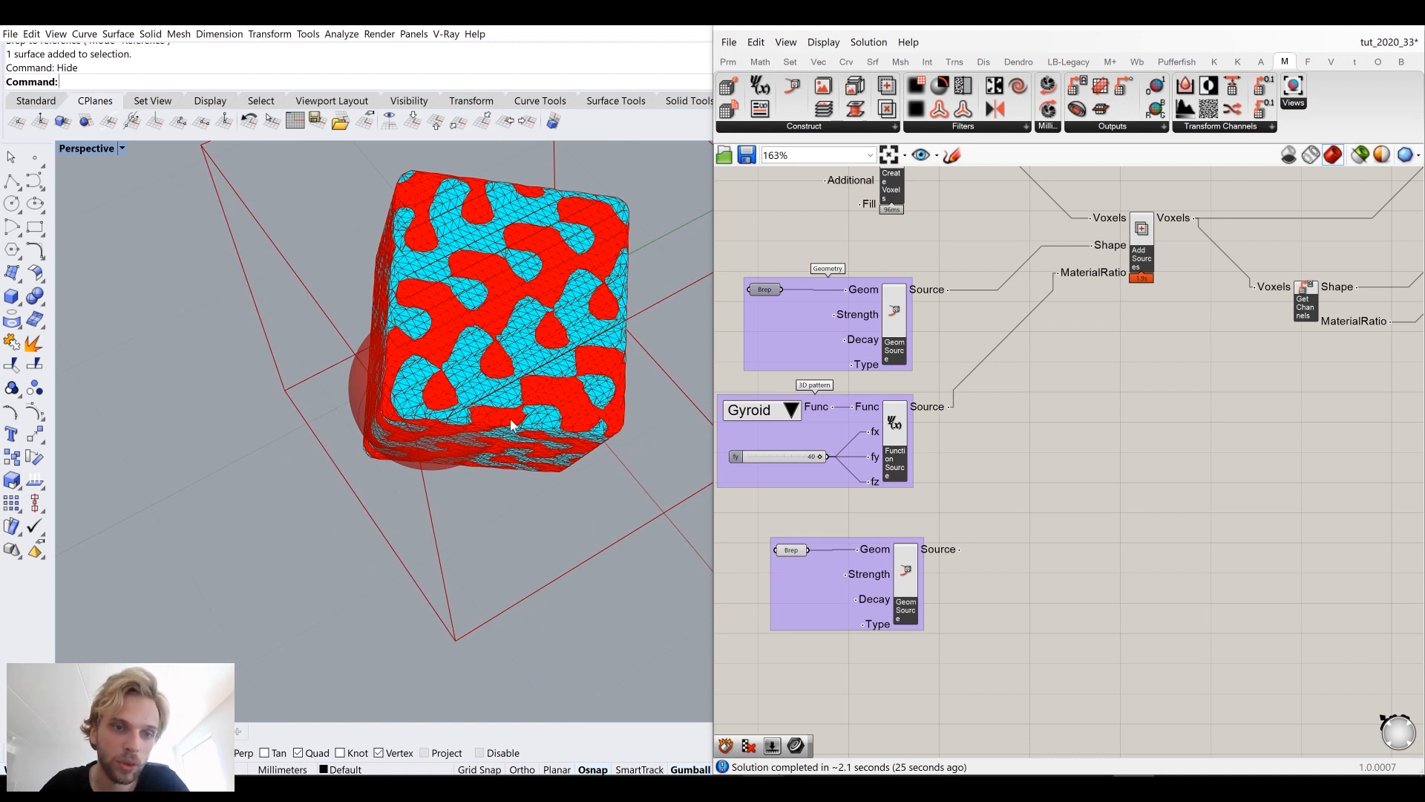
pyautogui.moveTo(566, 401); pyautogui.dragTo(529, 333, button='right')
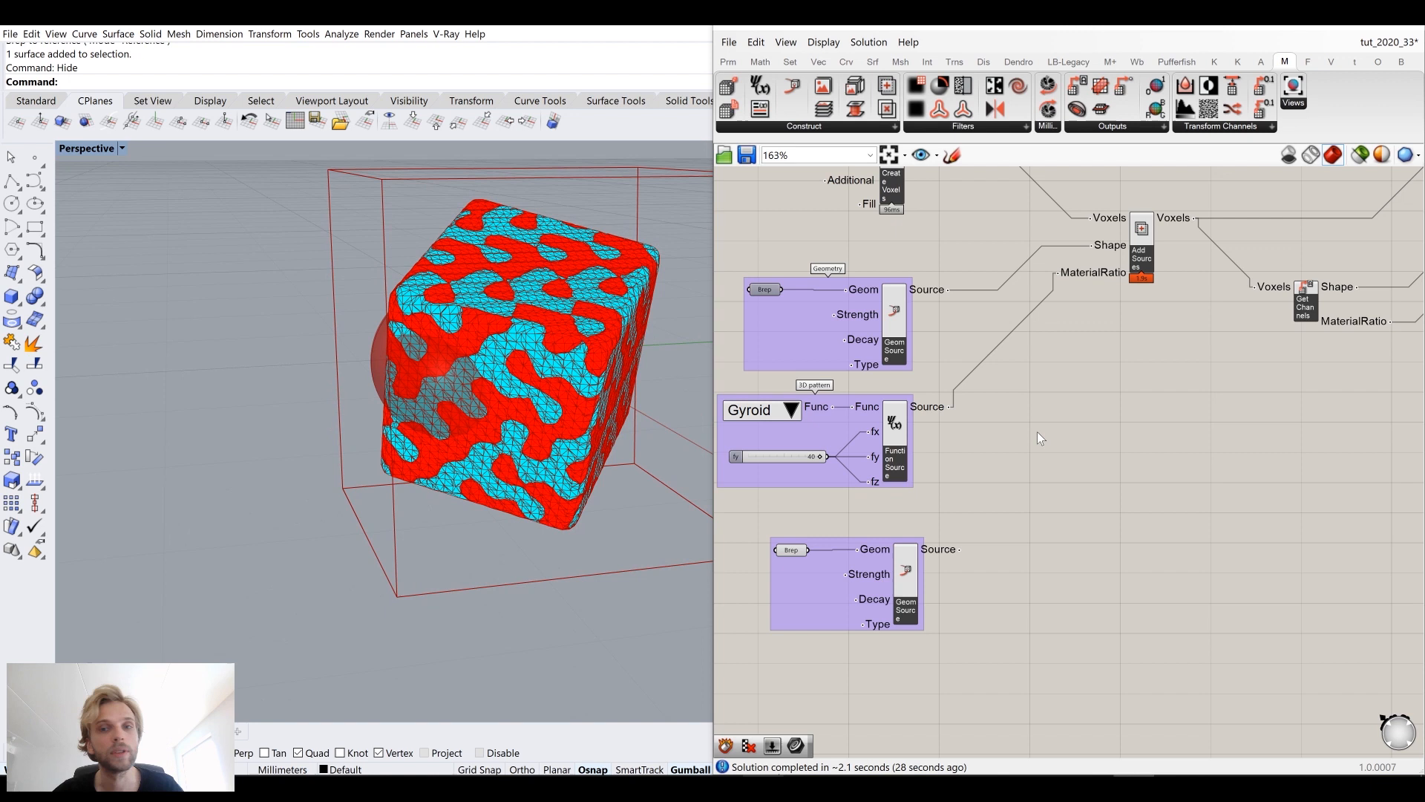
pyautogui.moveTo(868, 238); pyautogui.dragTo(857, 200, button='right')
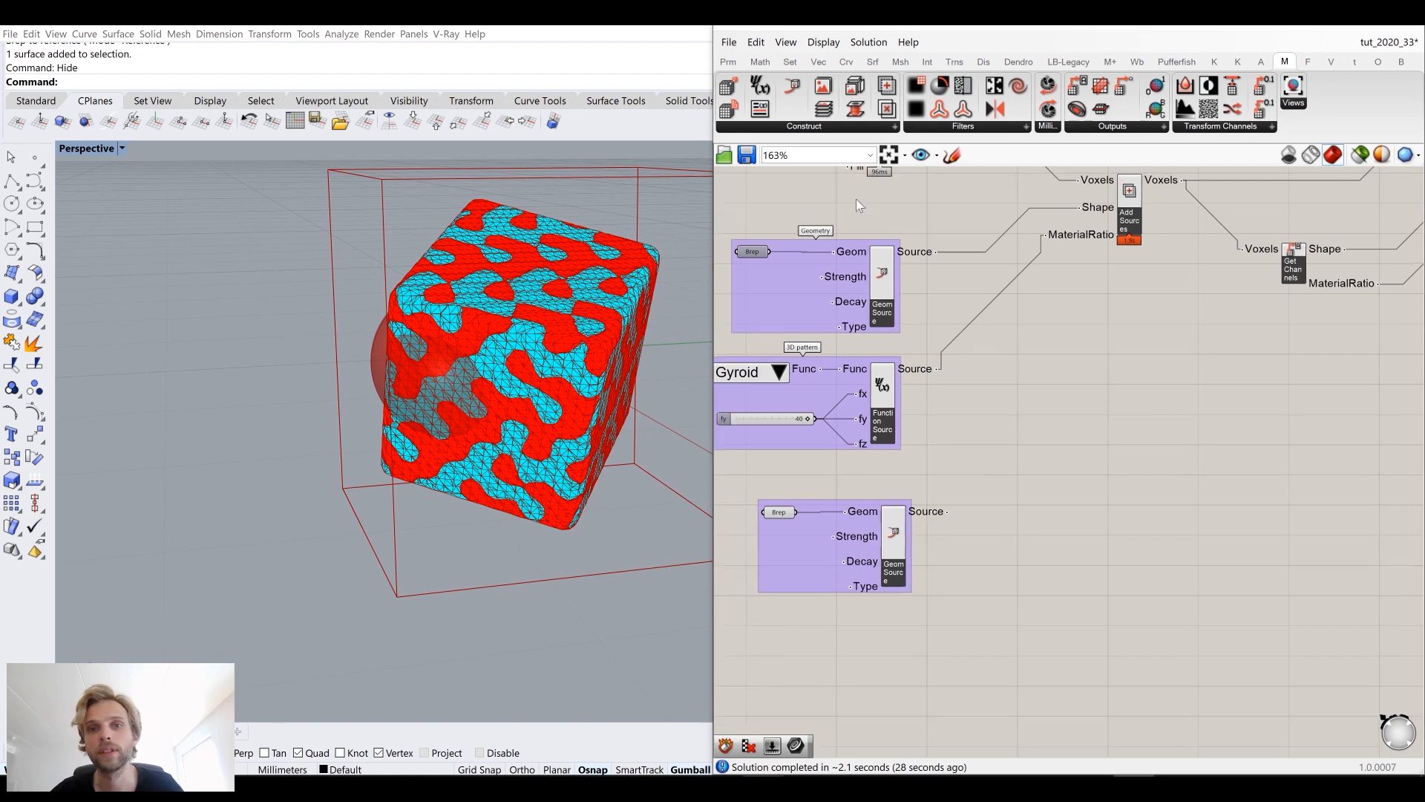
pyautogui.click(803, 127)
pyautogui.moveTo(796, 416); pyautogui.dragTo(1089, 436)
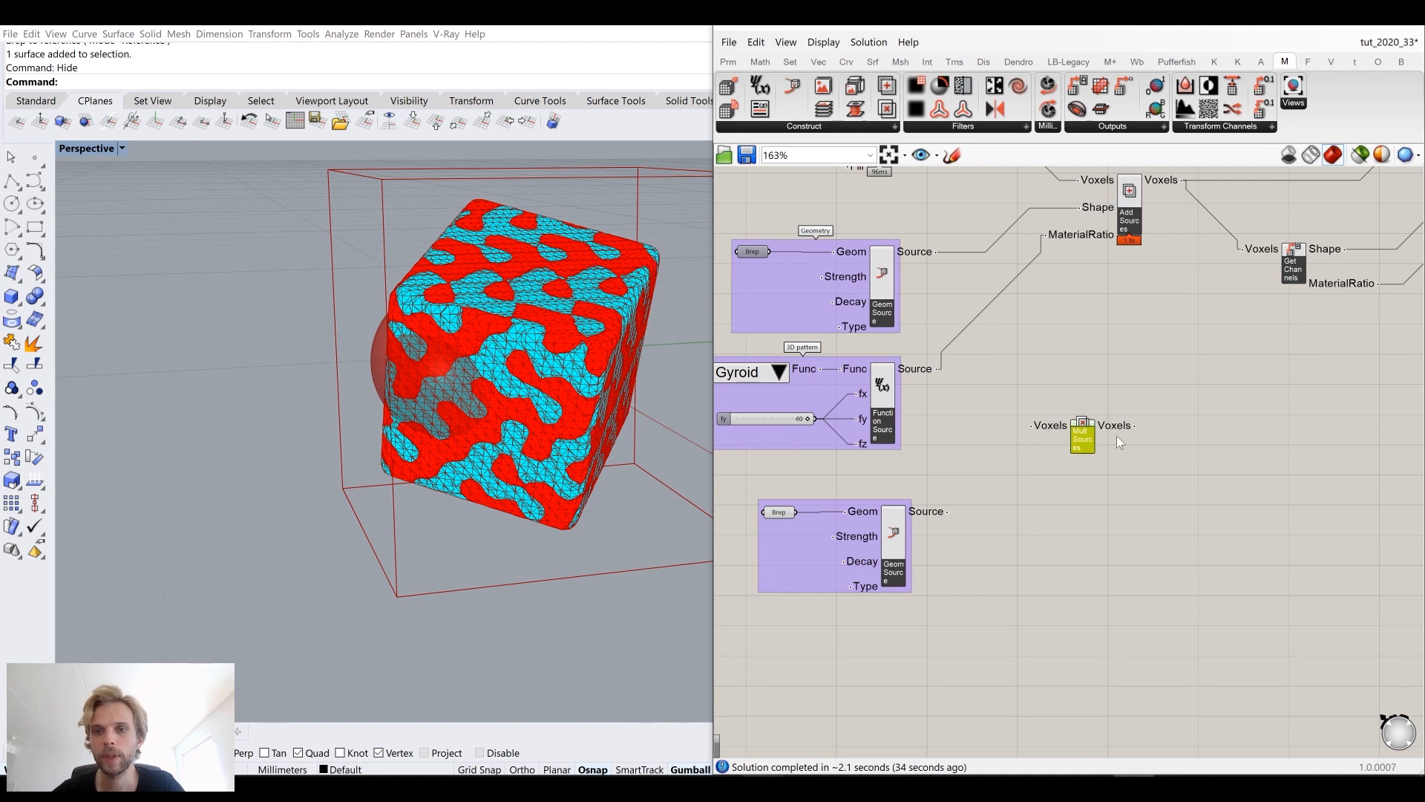
pyautogui.moveTo(1091, 406); pyautogui.dragTo(973, 460, button='right')
# Step: Connect the Add Sources Voxels output to the Multiply Sources Voxels input
pyautogui.scroll(-3, 972, 459)
pyautogui.moveTo(1199, 405); pyautogui.dragTo(1080, 400, button='right')
pyautogui.moveTo(1278, 431); pyautogui.dragTo(944, 239)
pyautogui.moveTo(980, 369); pyautogui.dragTo(1089, 373)
pyautogui.click(972, 429)
pyautogui.scroll(3, 842, 278)
pyautogui.click(947, 354)
pyautogui.moveTo(963, 351); pyautogui.dragTo(1091, 528)
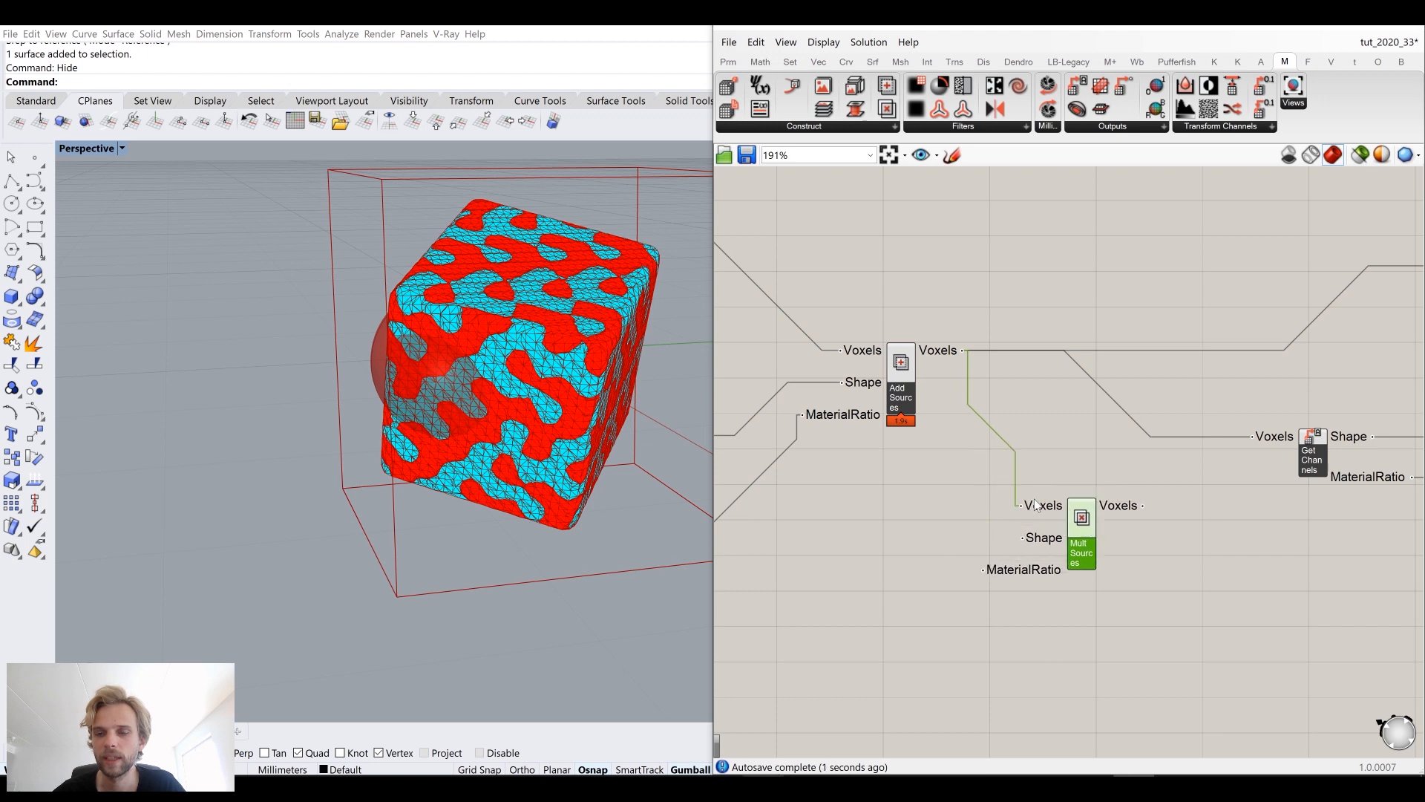
# Step: Connect the sphere's Geometric Source output to the Multiply Sources MaterialRatio input
pyautogui.scroll(-3, 1050, 514)
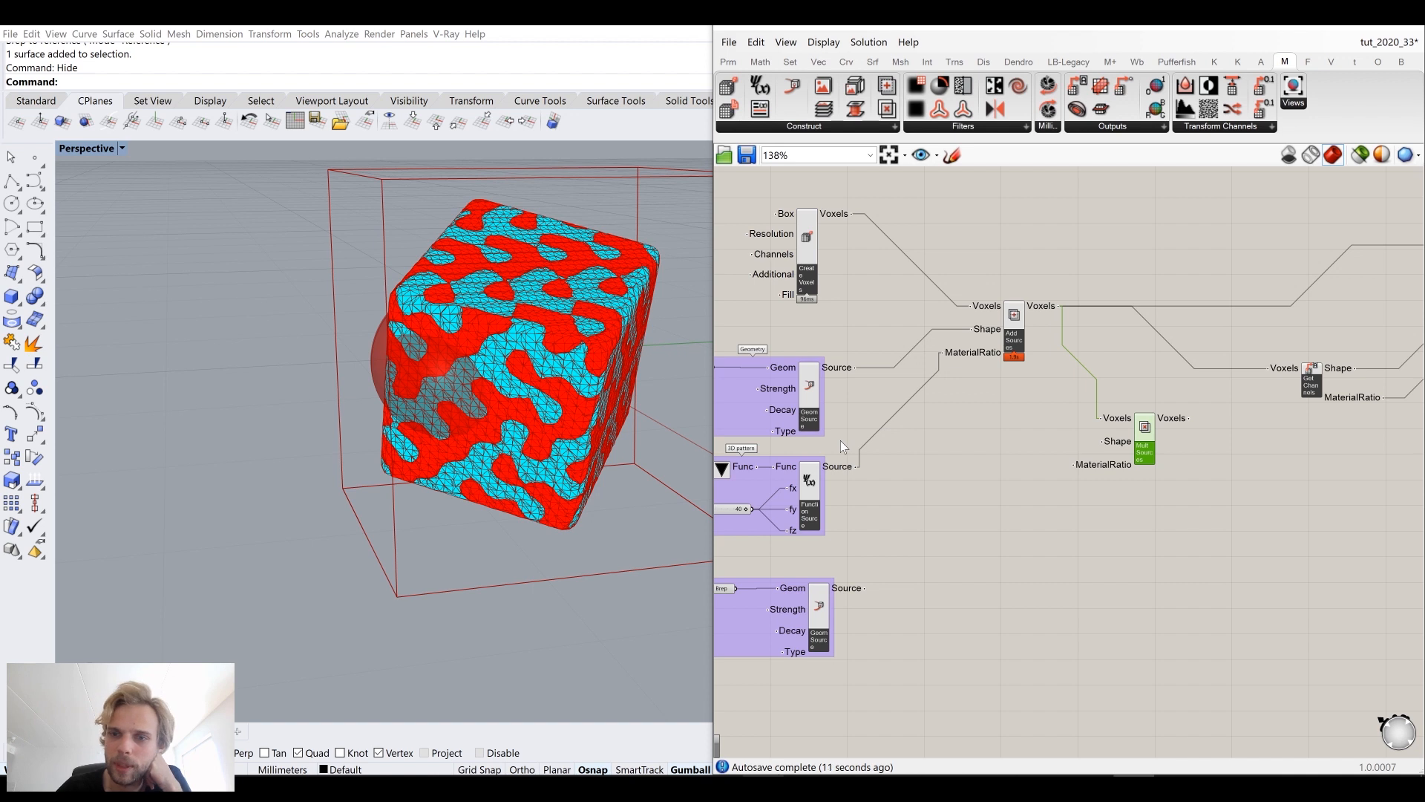
pyautogui.moveTo(903, 566); pyautogui.dragTo(1015, 507, button='right')
pyautogui.moveTo(834, 551); pyautogui.dragTo(837, 550)
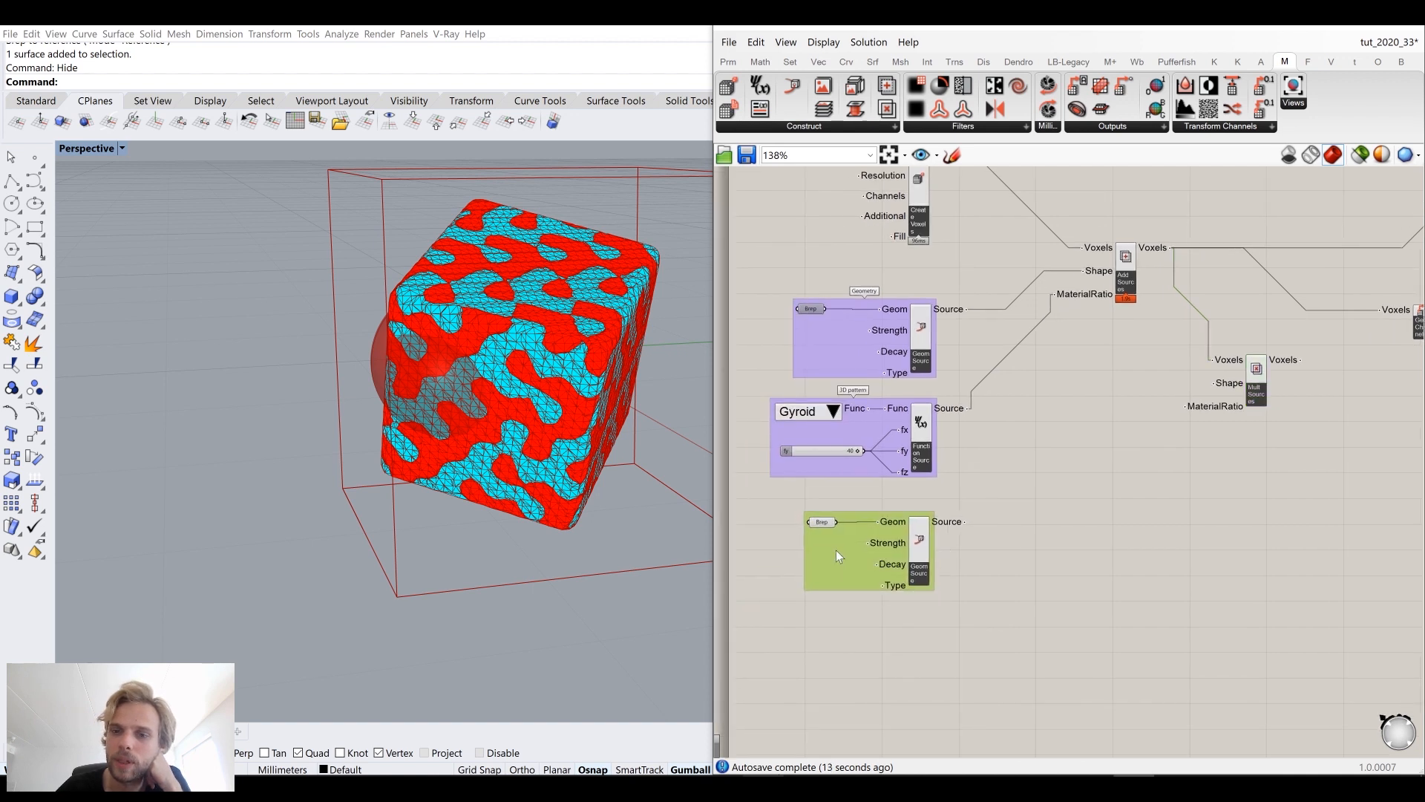
pyautogui.moveTo(1232, 412)
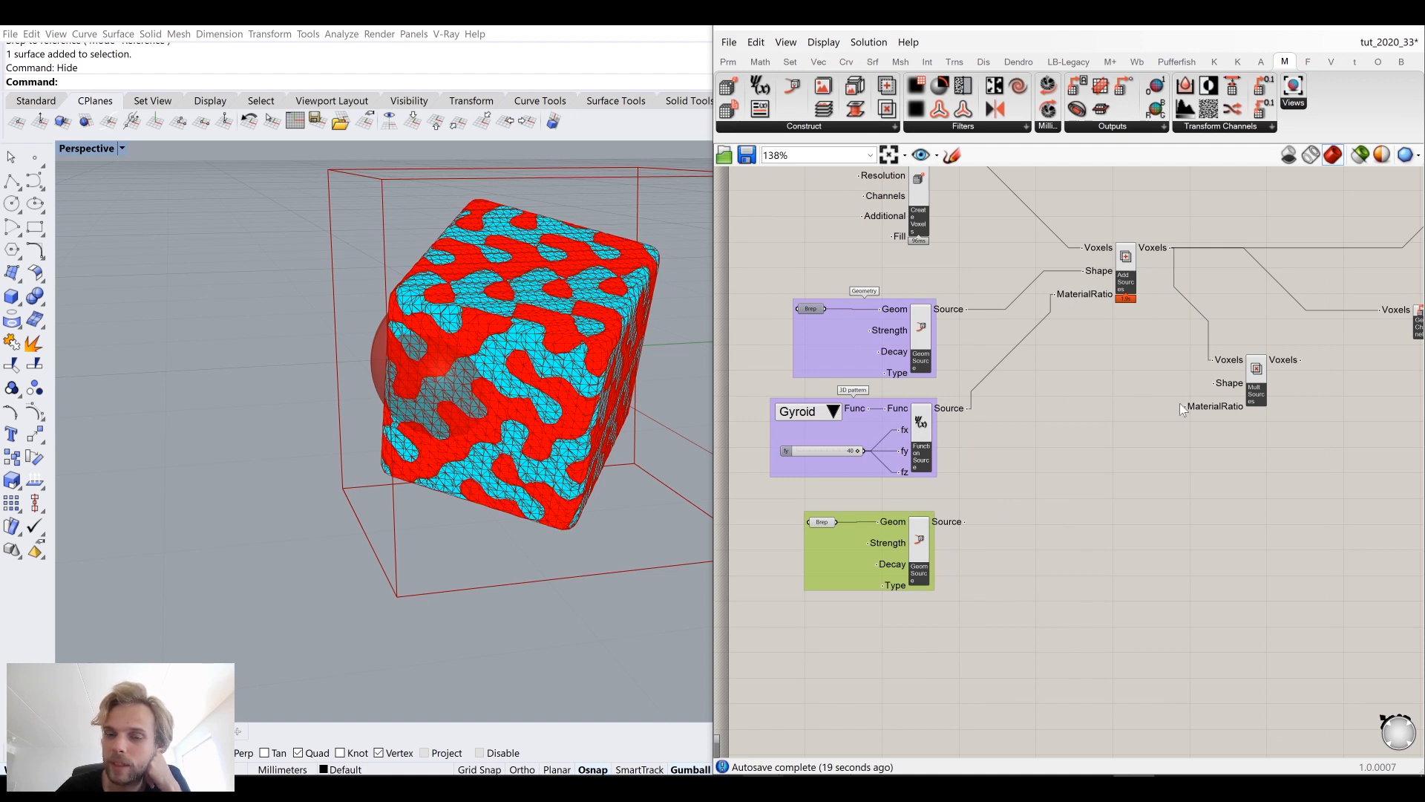
pyautogui.moveTo(968, 523); pyautogui.dragTo(1200, 442)
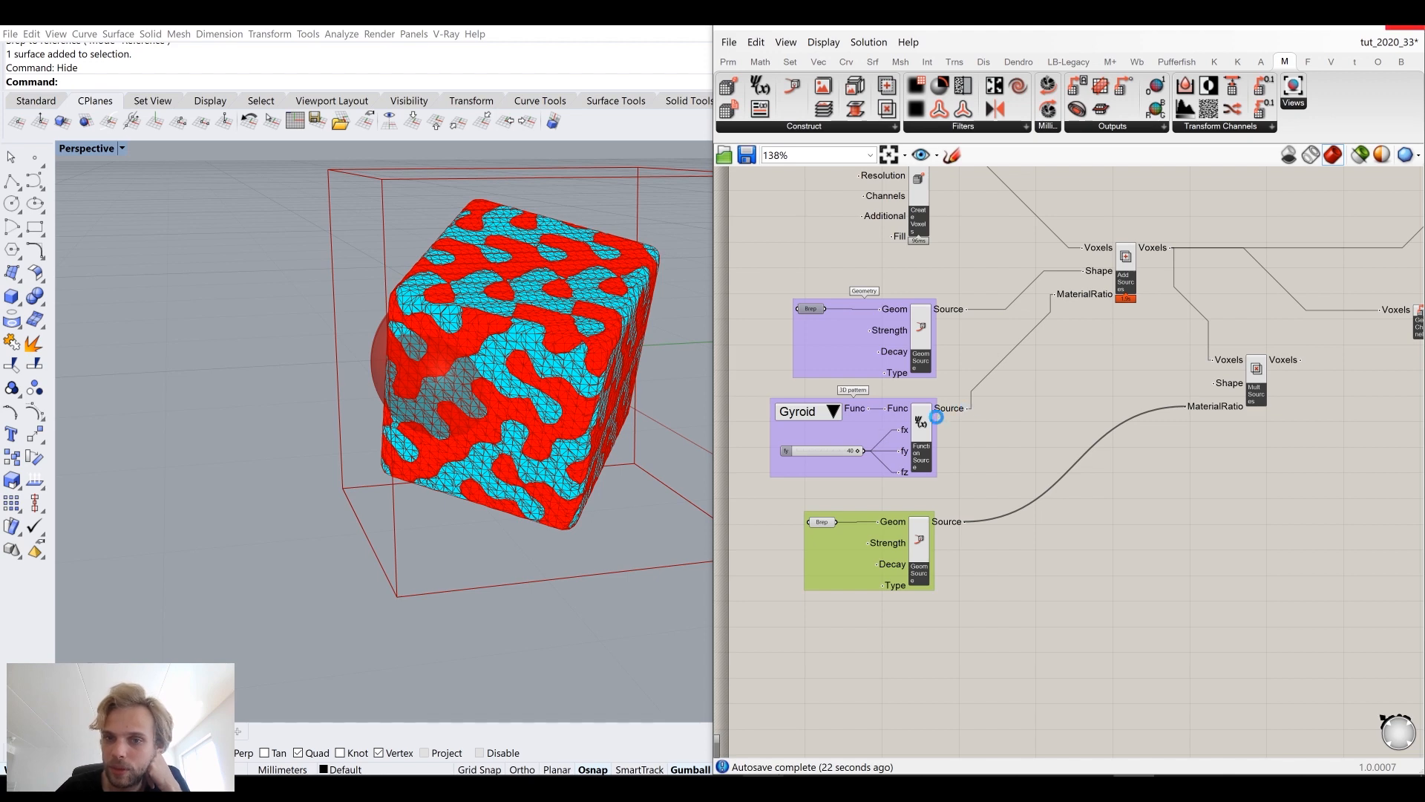
pyautogui.hotkey('alt', 'Tab')
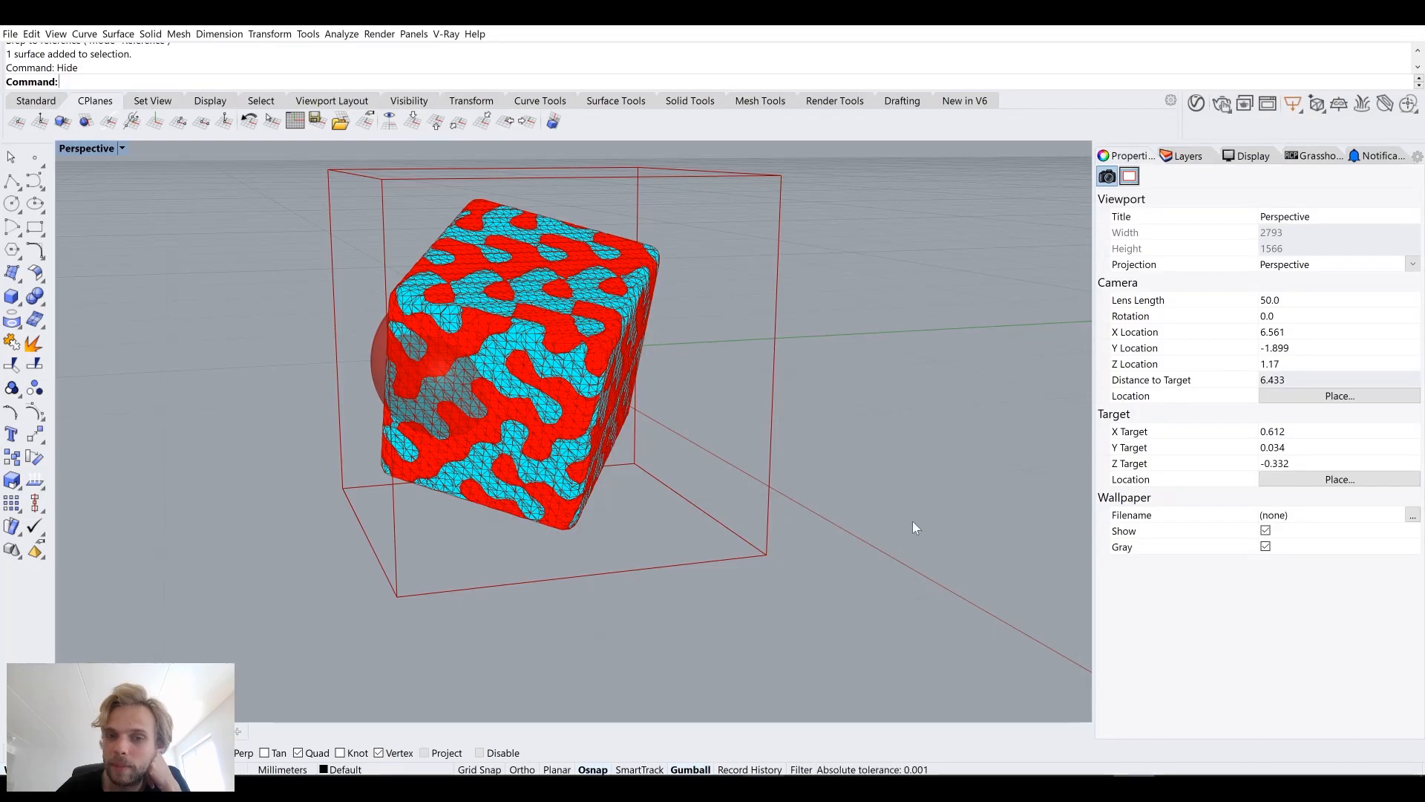
pyautogui.hotkey('alt', 'Tab')
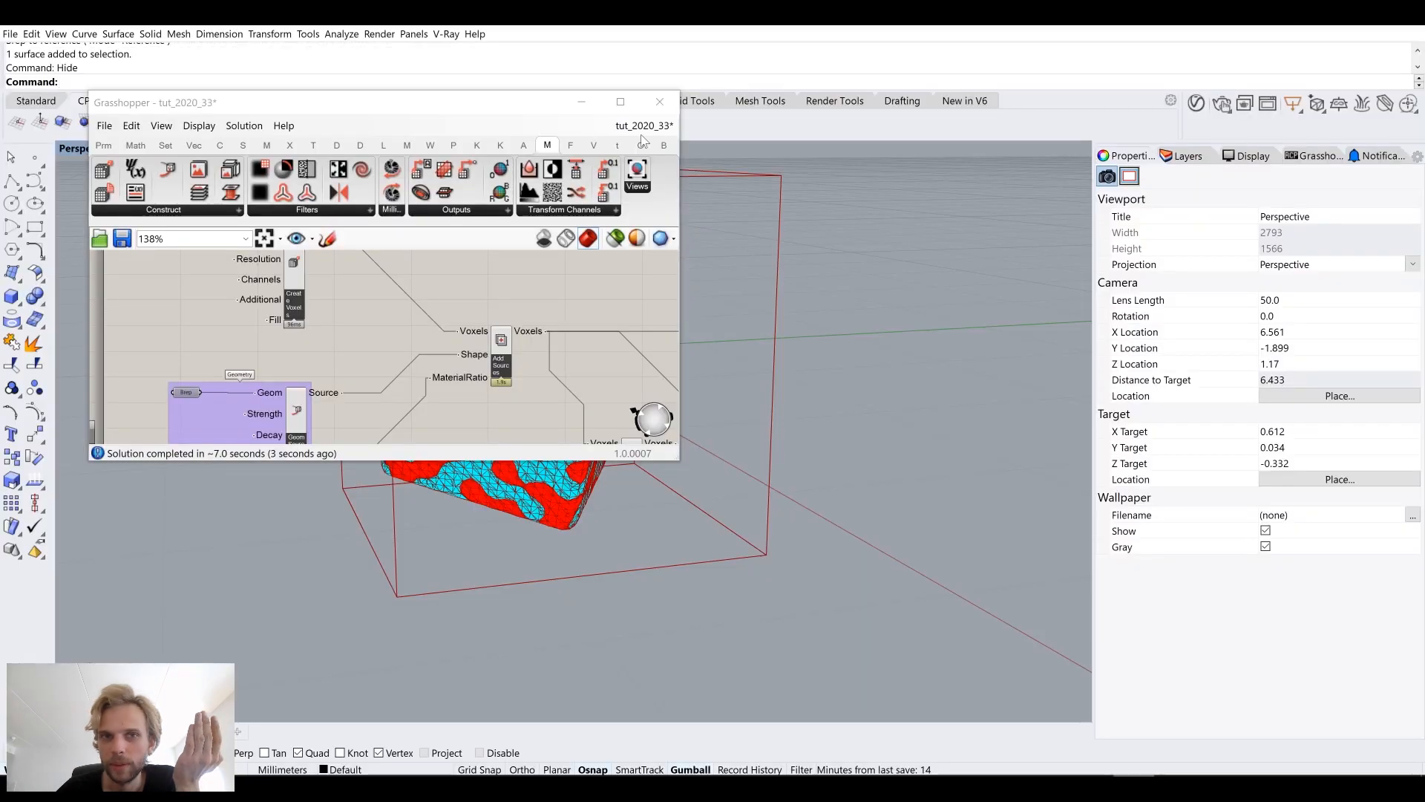
pyautogui.moveTo(482, 104); pyautogui.dragTo(1326, 310)
# Step: Feed the Multiply Sources voxels into the Get Channels component and the meshing component's Voxels input
pyautogui.scroll(4, 1049, 366)
pyautogui.click(1047, 425)
pyautogui.moveTo(1046, 420); pyautogui.dragTo(1058, 437)
pyautogui.scroll(-2, 1078, 345)
pyautogui.moveTo(1091, 334); pyautogui.dragTo(1011, 428, button='right')
pyautogui.scroll(-3, 1223, 479)
pyautogui.scroll(2, 1062, 445)
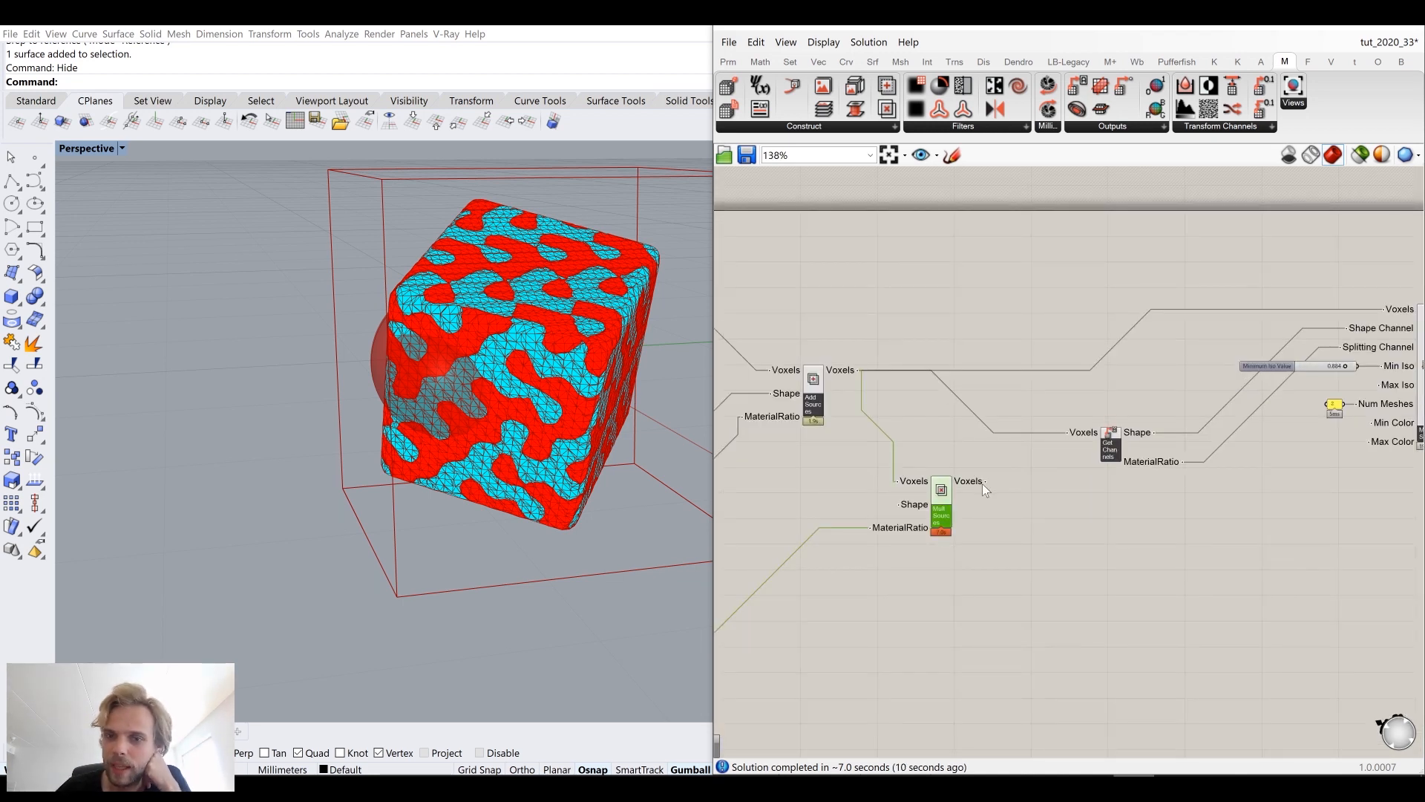
pyautogui.moveTo(983, 481); pyautogui.dragTo(1069, 432)
pyautogui.moveTo(980, 482); pyautogui.dragTo(1355, 317)
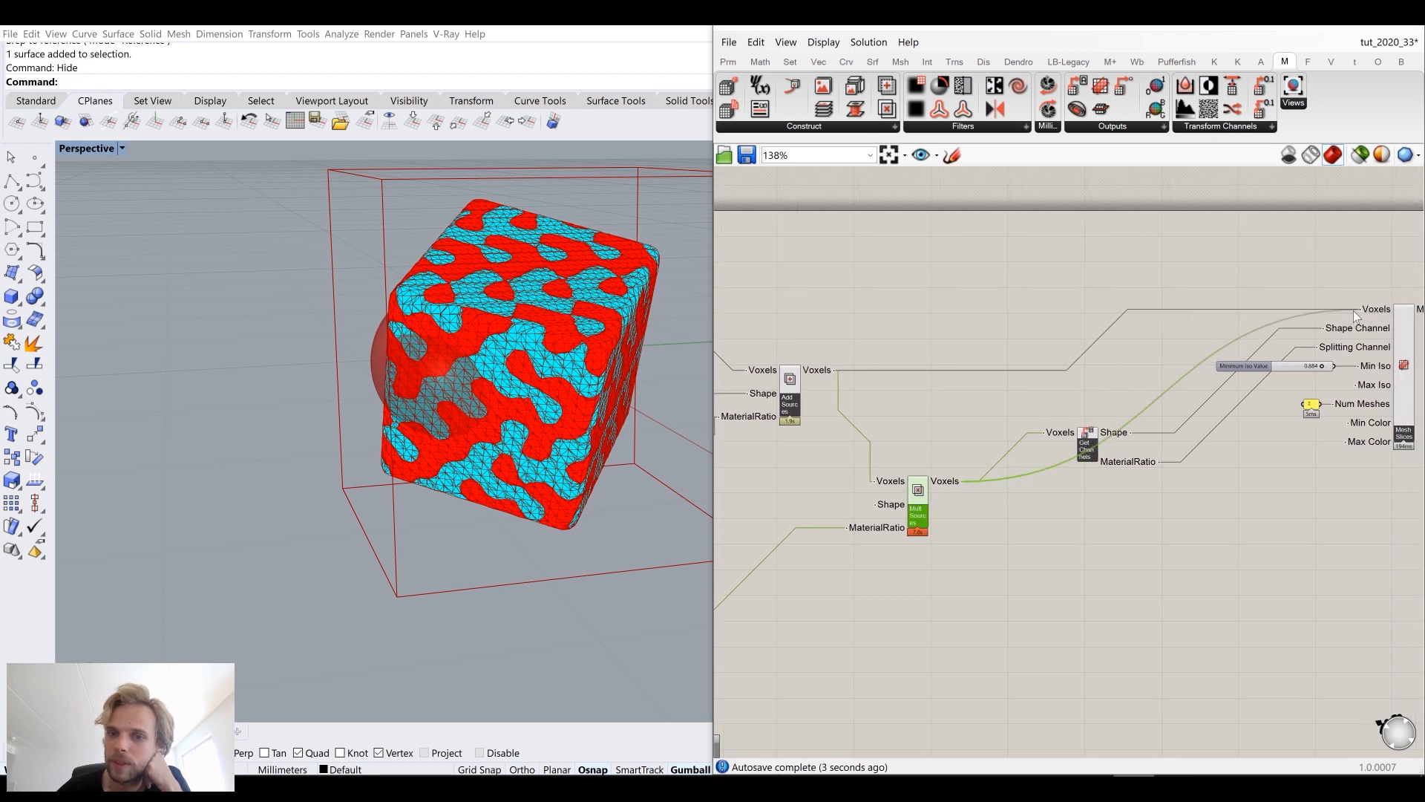
pyautogui.moveTo(916, 505); pyautogui.dragTo(916, 392)
pyautogui.click(918, 324)
pyautogui.moveTo(477, 339)
pyautogui.mouseDown(button='right')
pyautogui.moveTo(432, 305)
pyautogui.moveTo(470, 327)
pyautogui.moveTo(452, 345)
pyautogui.mouseUp(button='right')
pyautogui.scroll(4, 453, 379)
pyautogui.moveTo(454, 414); pyautogui.dragTo(315, 382, button='right')
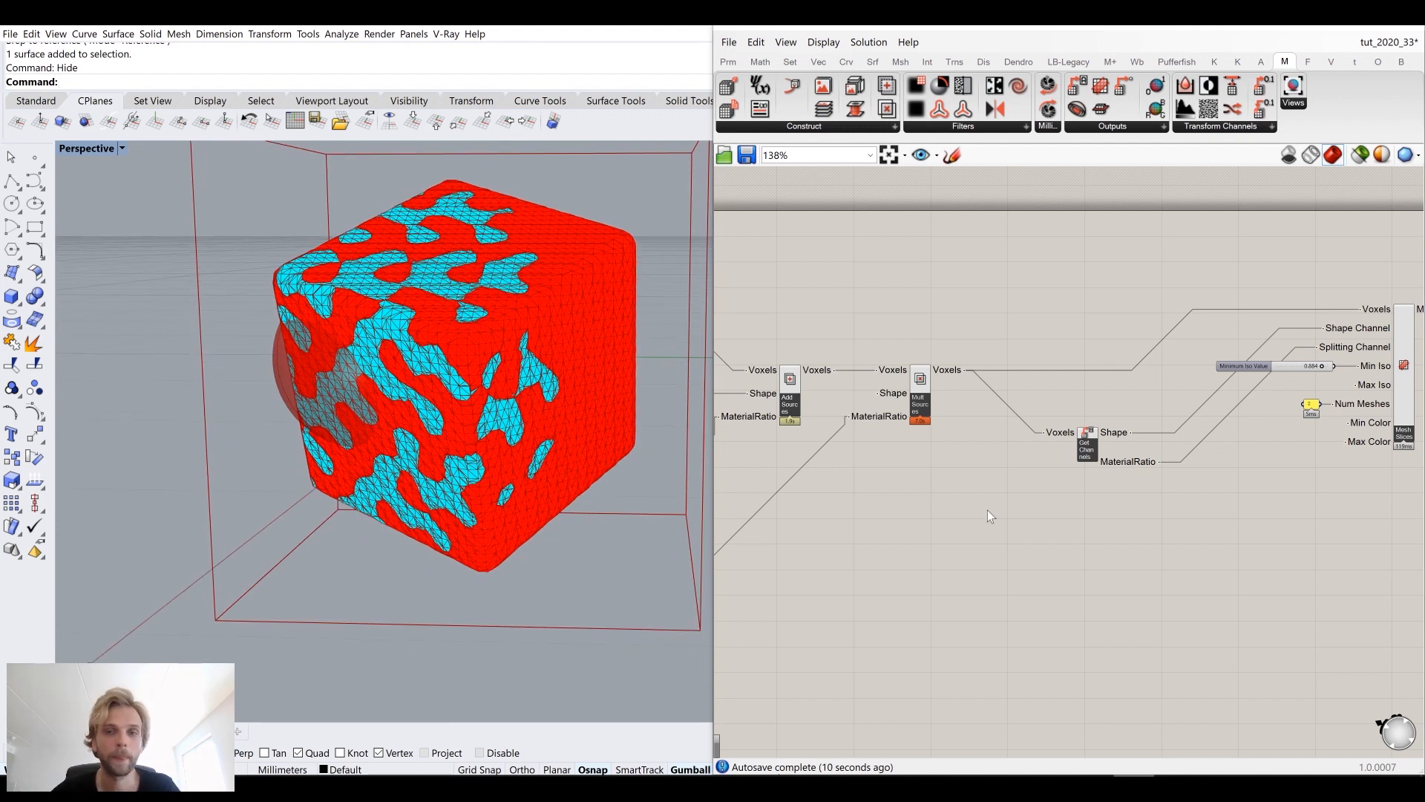
pyautogui.moveTo(542, 394); pyautogui.dragTo(565, 393, button='right')
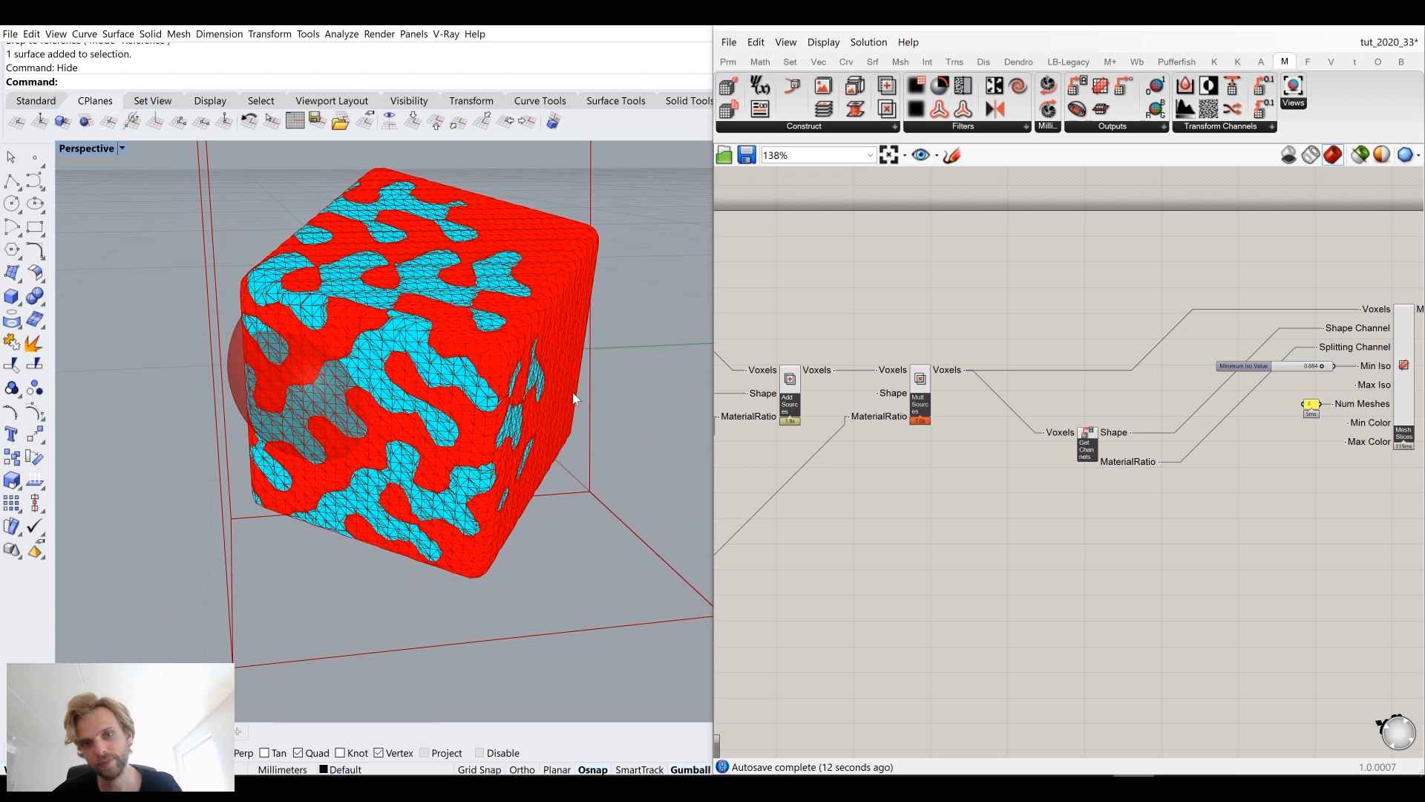
# Step: Inspect the voxel definition on the canvas and the voxel box previewed in the viewport
pyautogui.scroll(-3, 575, 398)
pyautogui.scroll(-5, 1034, 438)
pyautogui.moveTo(1056, 480); pyautogui.dragTo(901, 334)
pyautogui.middleClick(910, 334)
pyautogui.click(960, 285)
pyautogui.moveTo(484, 398); pyautogui.dragTo(570, 423, button='right')
pyautogui.moveTo(958, 633); pyautogui.dragTo(830, 262)
pyautogui.middleClick(796, 279)
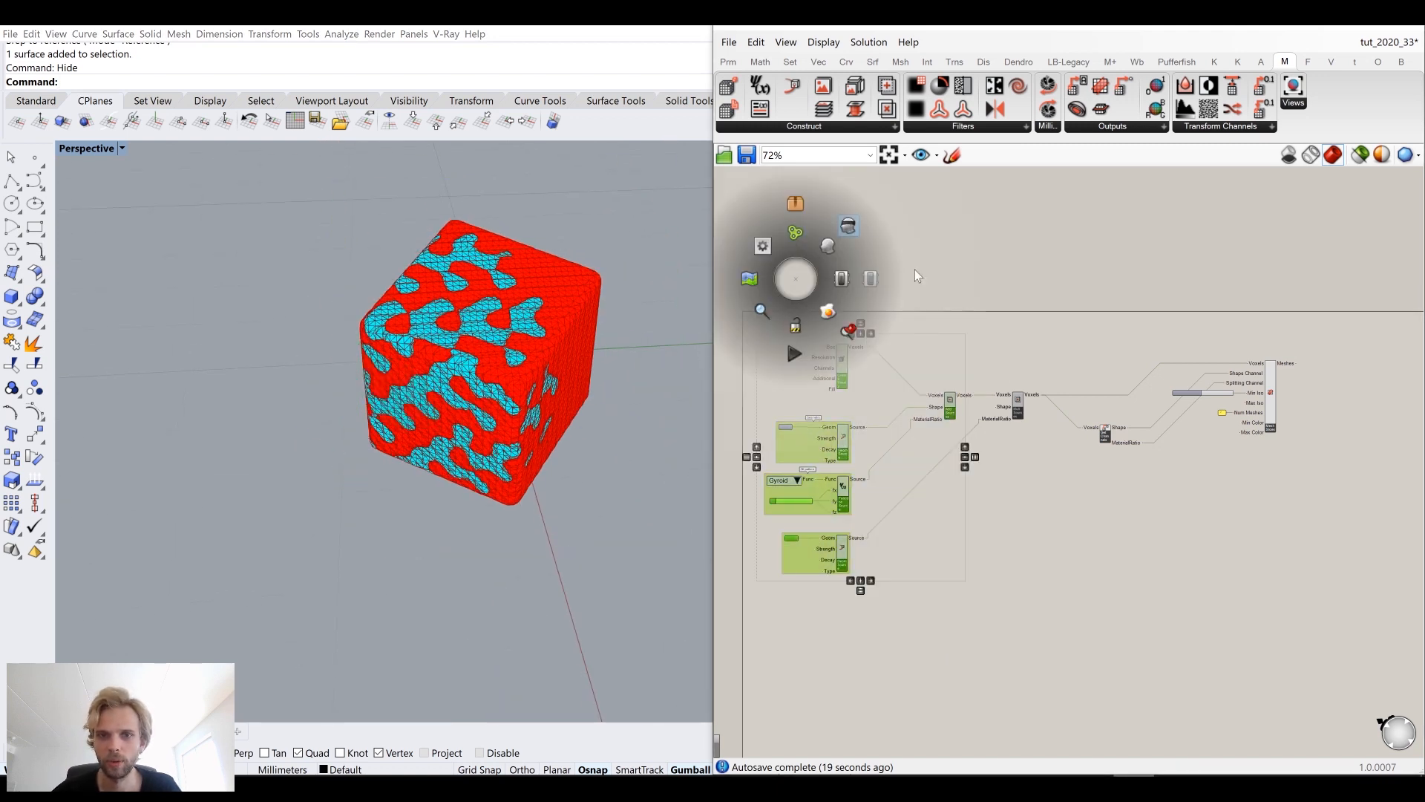
pyautogui.moveTo(486, 457); pyautogui.dragTo(483, 419, button='right')
pyautogui.scroll(3, 842, 369)
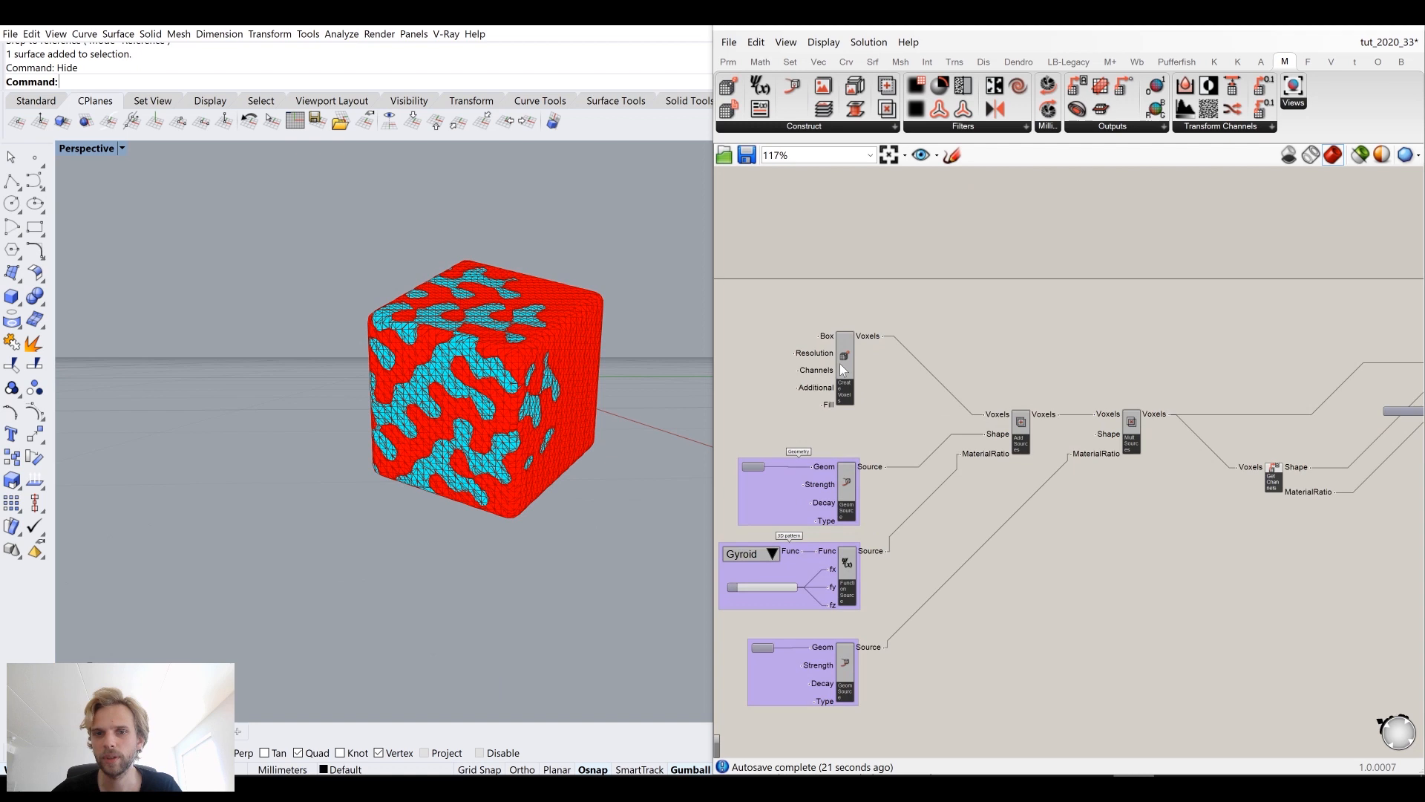
pyautogui.middleClick(843, 369)
pyautogui.scroll(1, 846, 361)
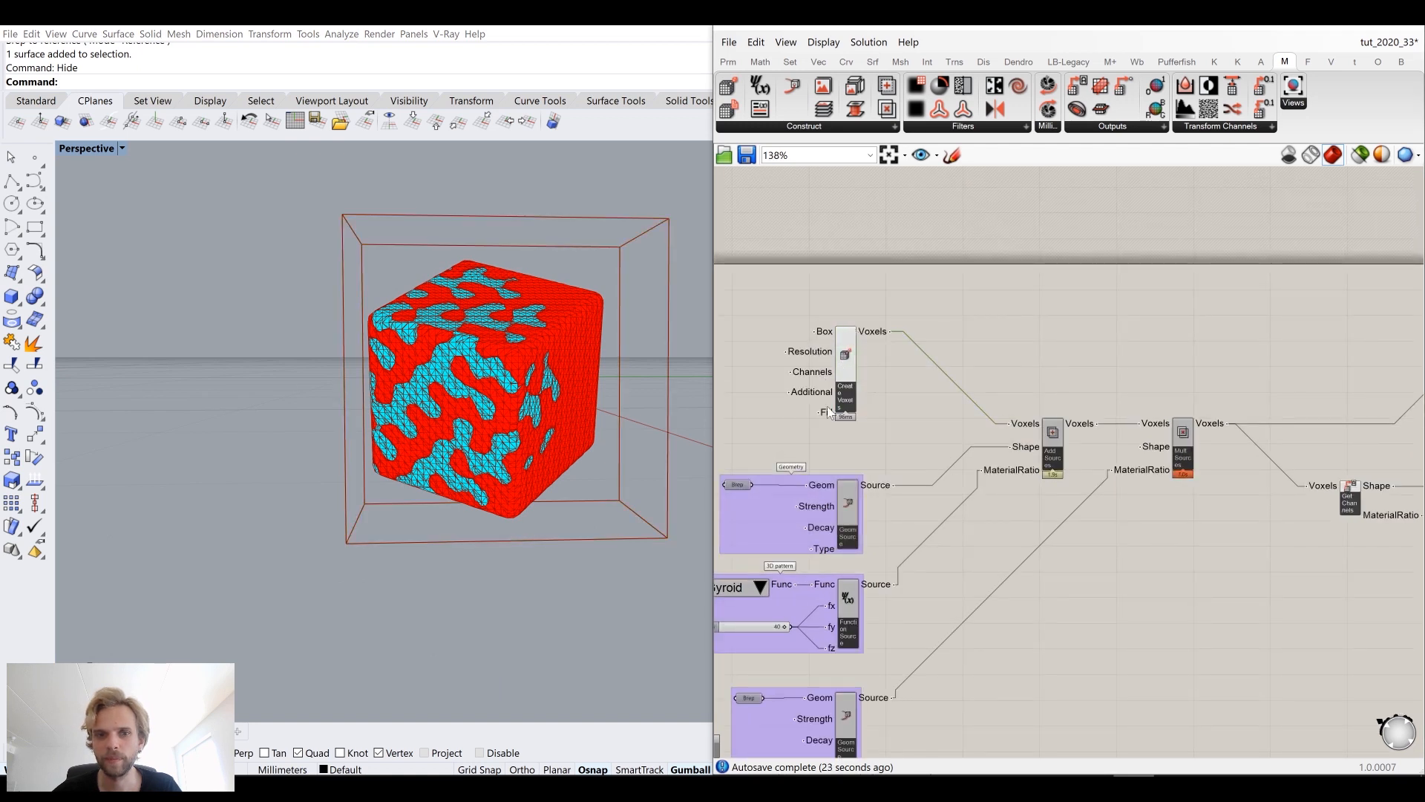
pyautogui.moveTo(844, 364); pyautogui.dragTo(847, 366)
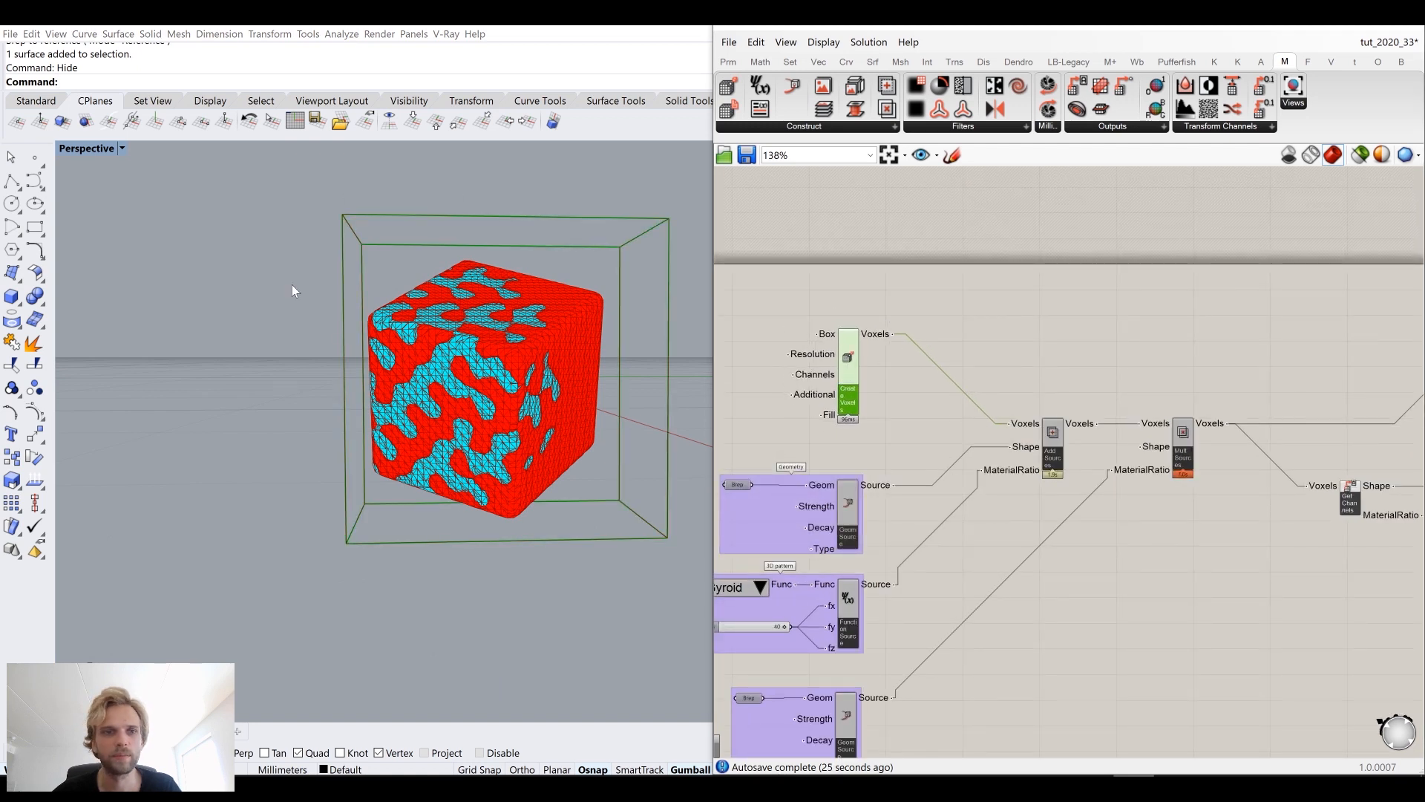
pyautogui.moveTo(604, 412); pyautogui.dragTo(394, 403, button='right')
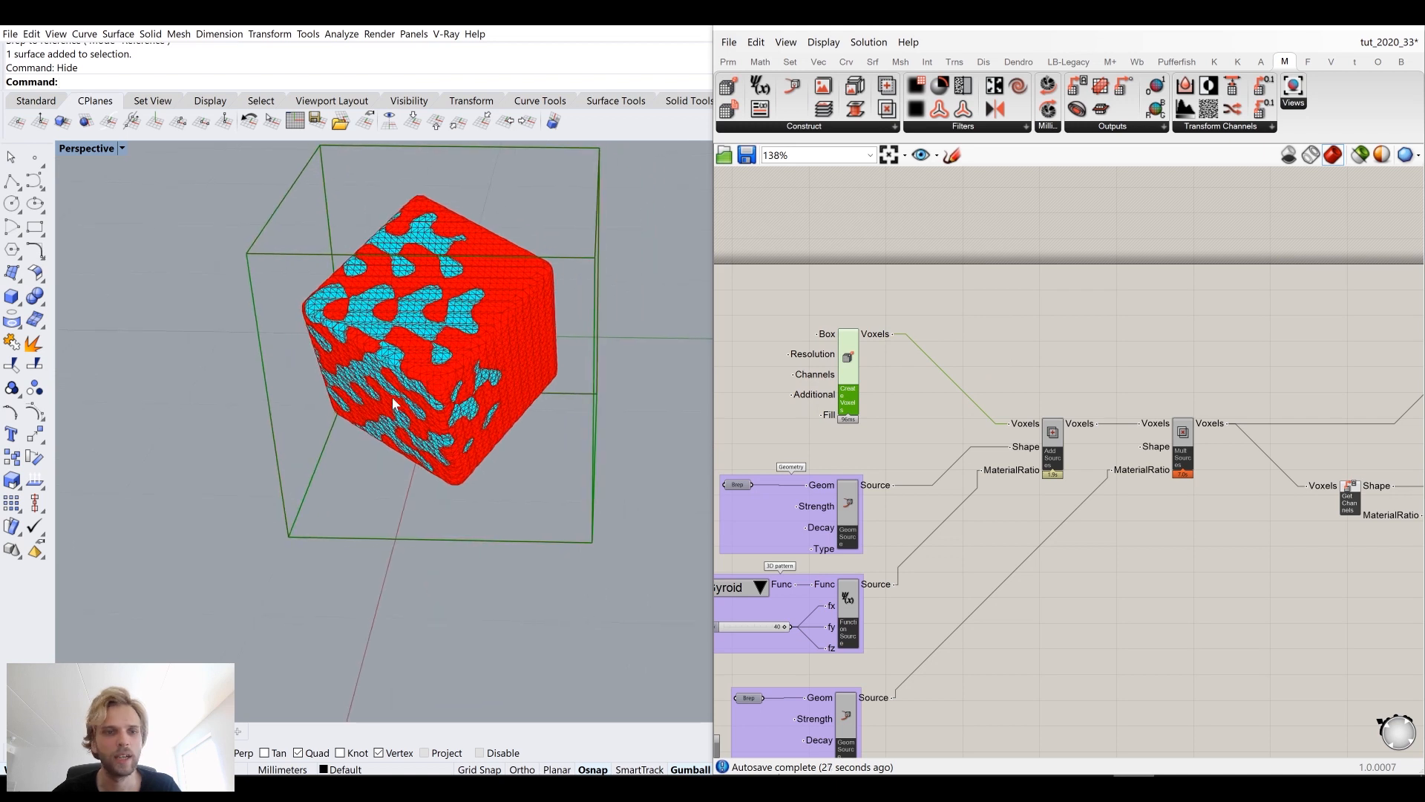
# Step: Show all hidden objects and delete the sphere and surface from the scene
pyautogui.write('Show')
pyautogui.press('Return')
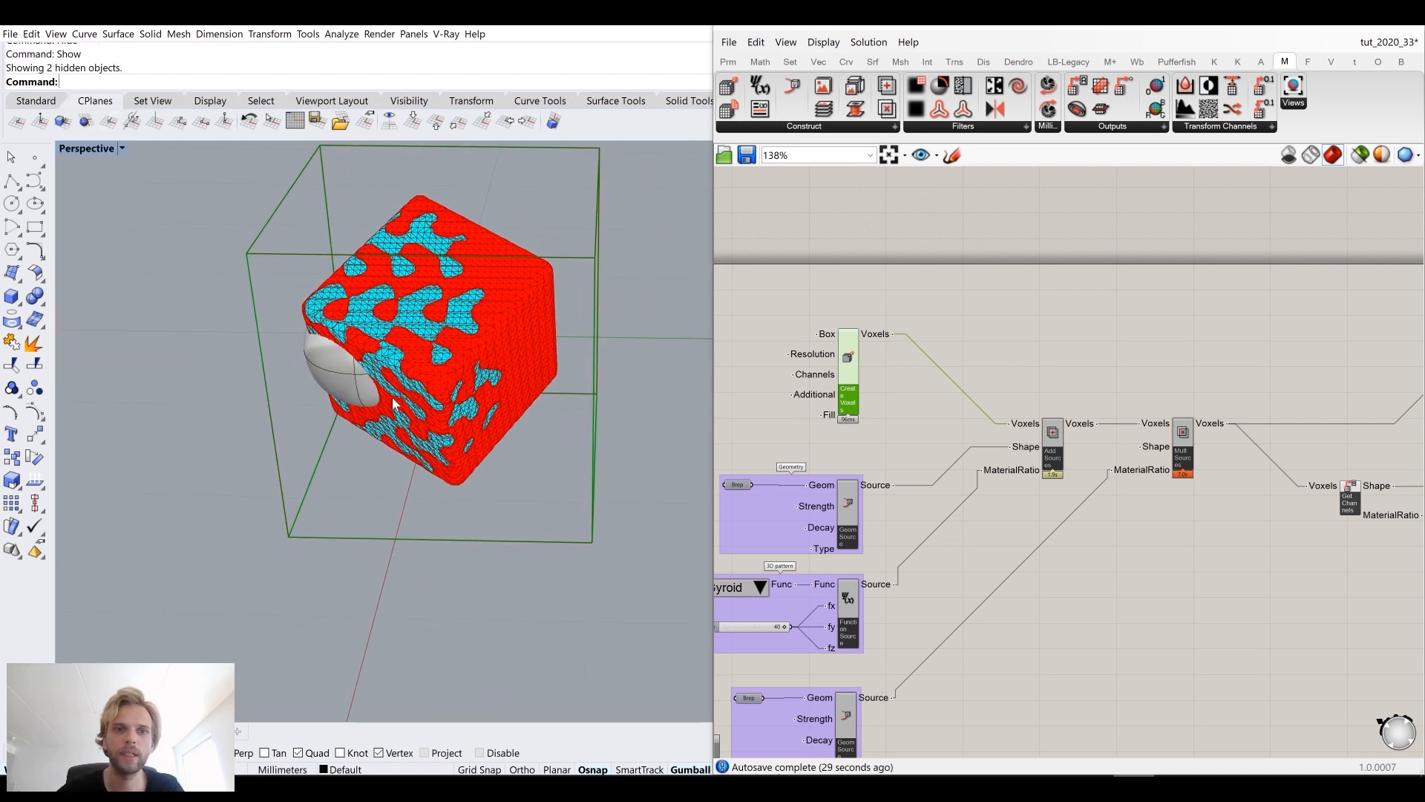
pyautogui.moveTo(435, 477); pyautogui.dragTo(213, 241)
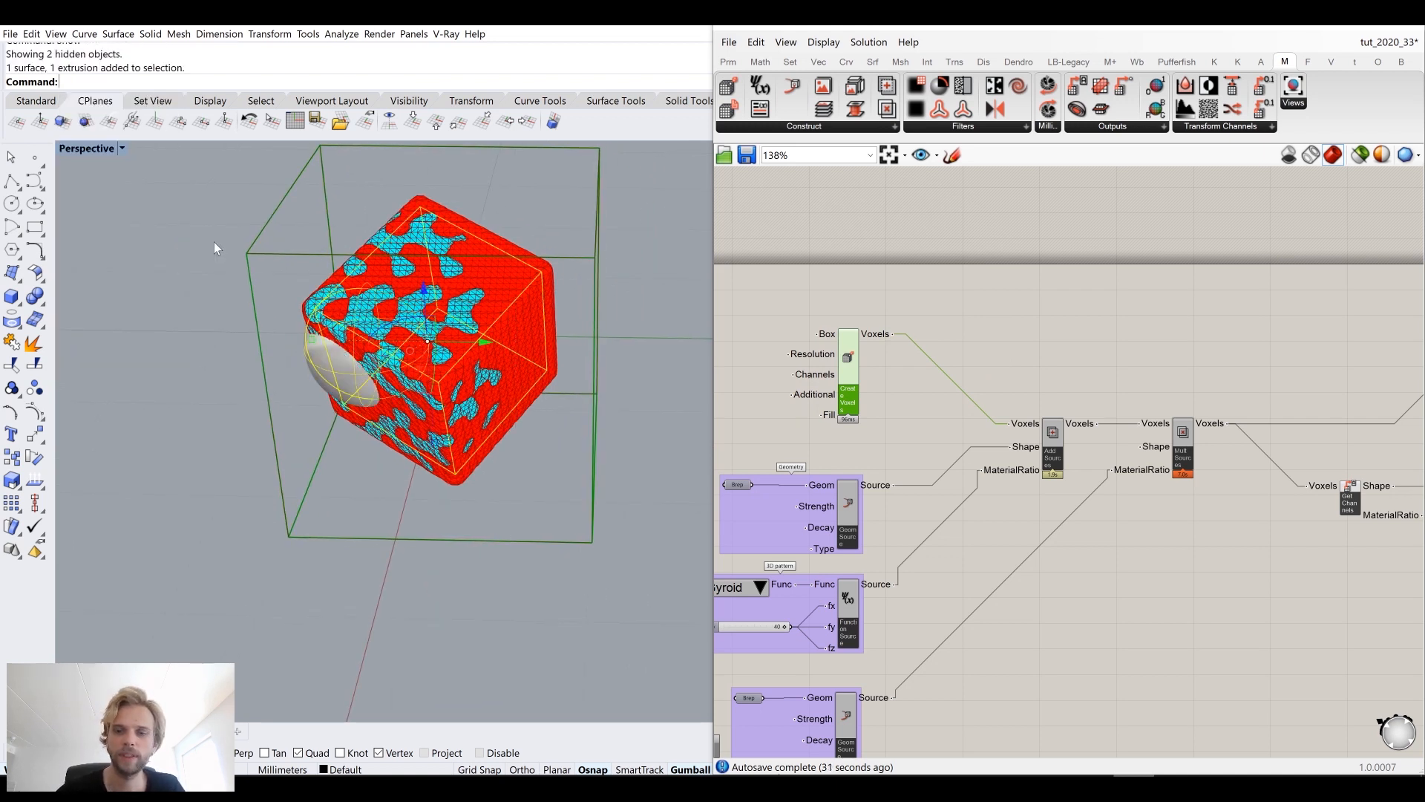
pyautogui.press('Delete')
pyautogui.moveTo(354, 389); pyautogui.dragTo(175, 209, button='right')
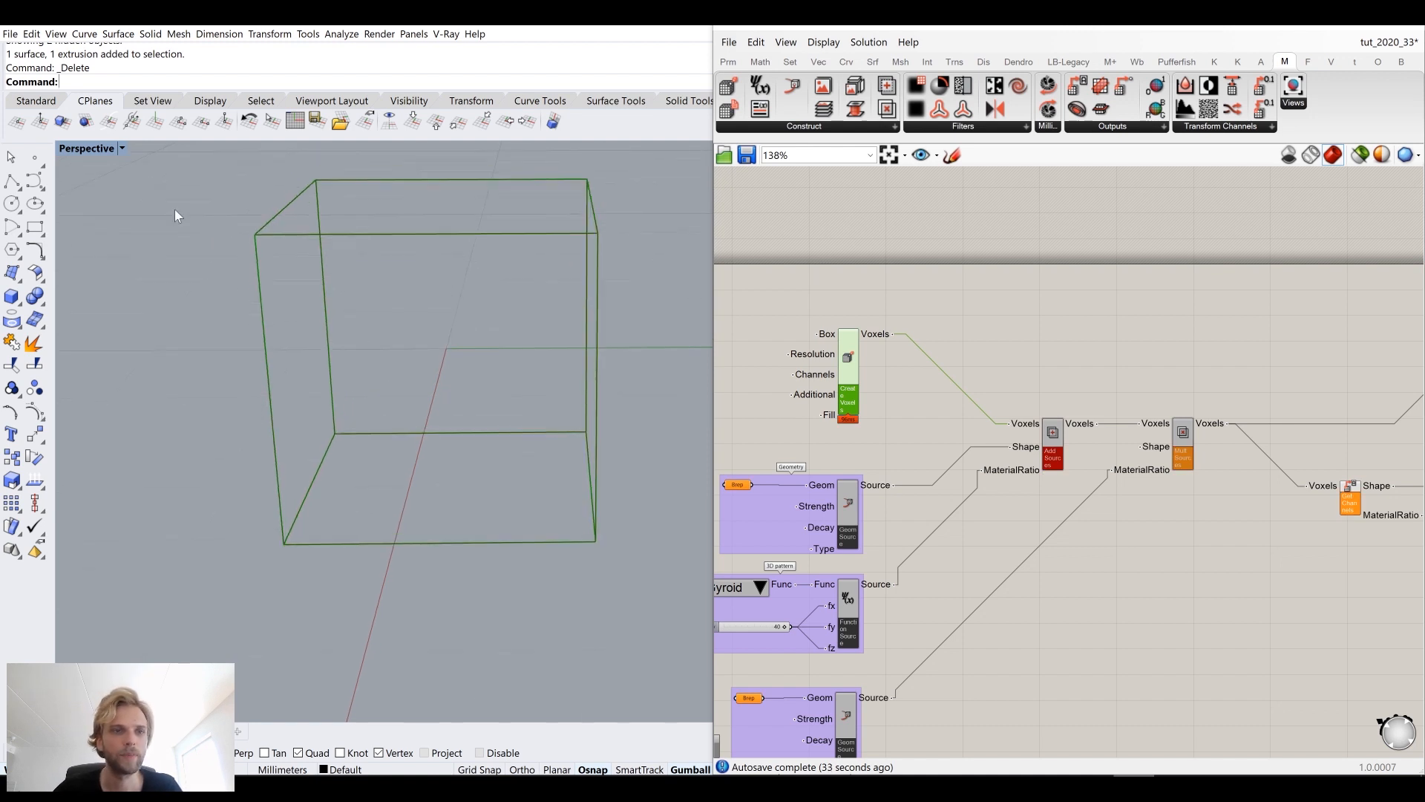
# Step: Draw an S-shaped control-point profile curve in the Front view inside the voxel box
pyautogui.doubleClick(87, 150)
pyautogui.doubleClick(67, 441)
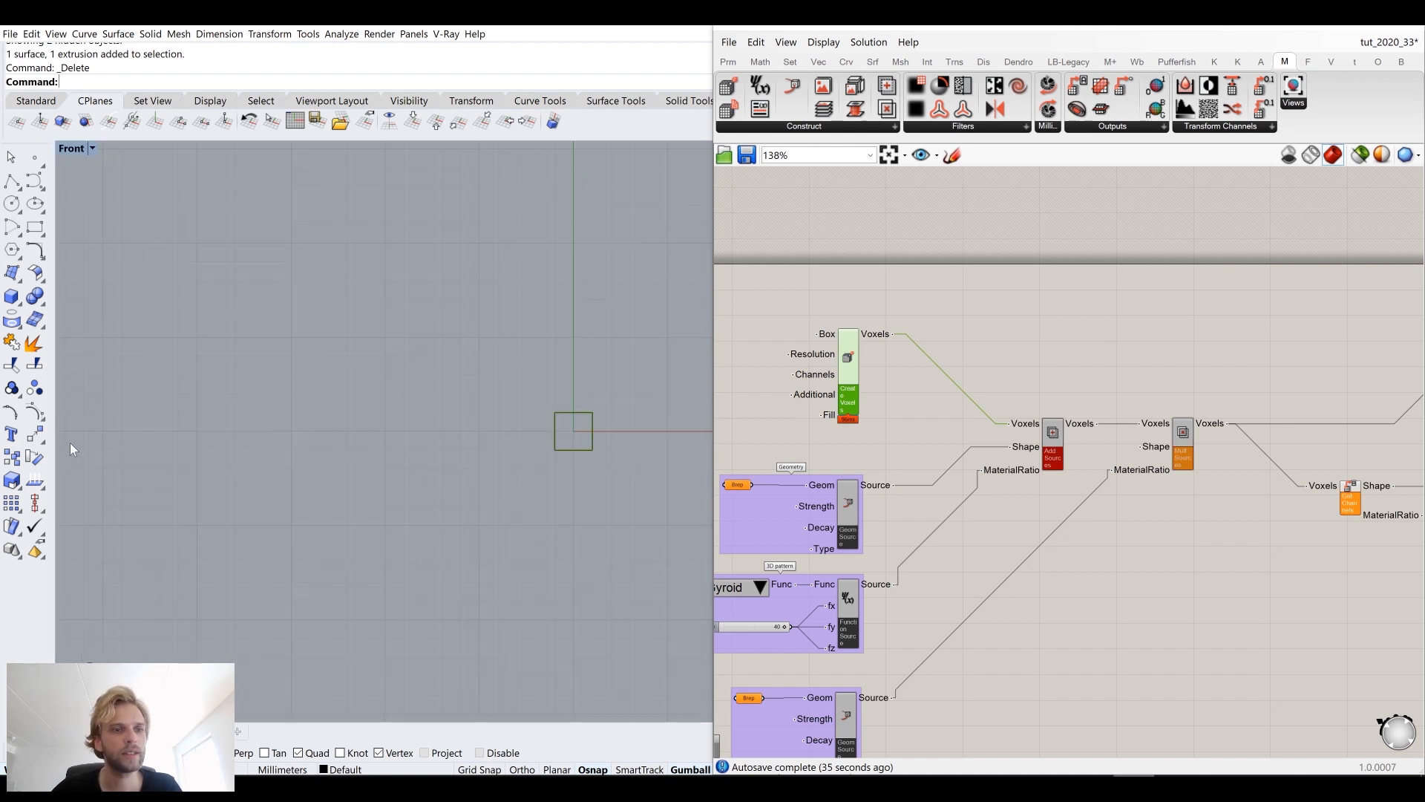
pyautogui.scroll(3, 520, 415)
pyautogui.moveTo(559, 427); pyautogui.dragTo(156, 288, button='right')
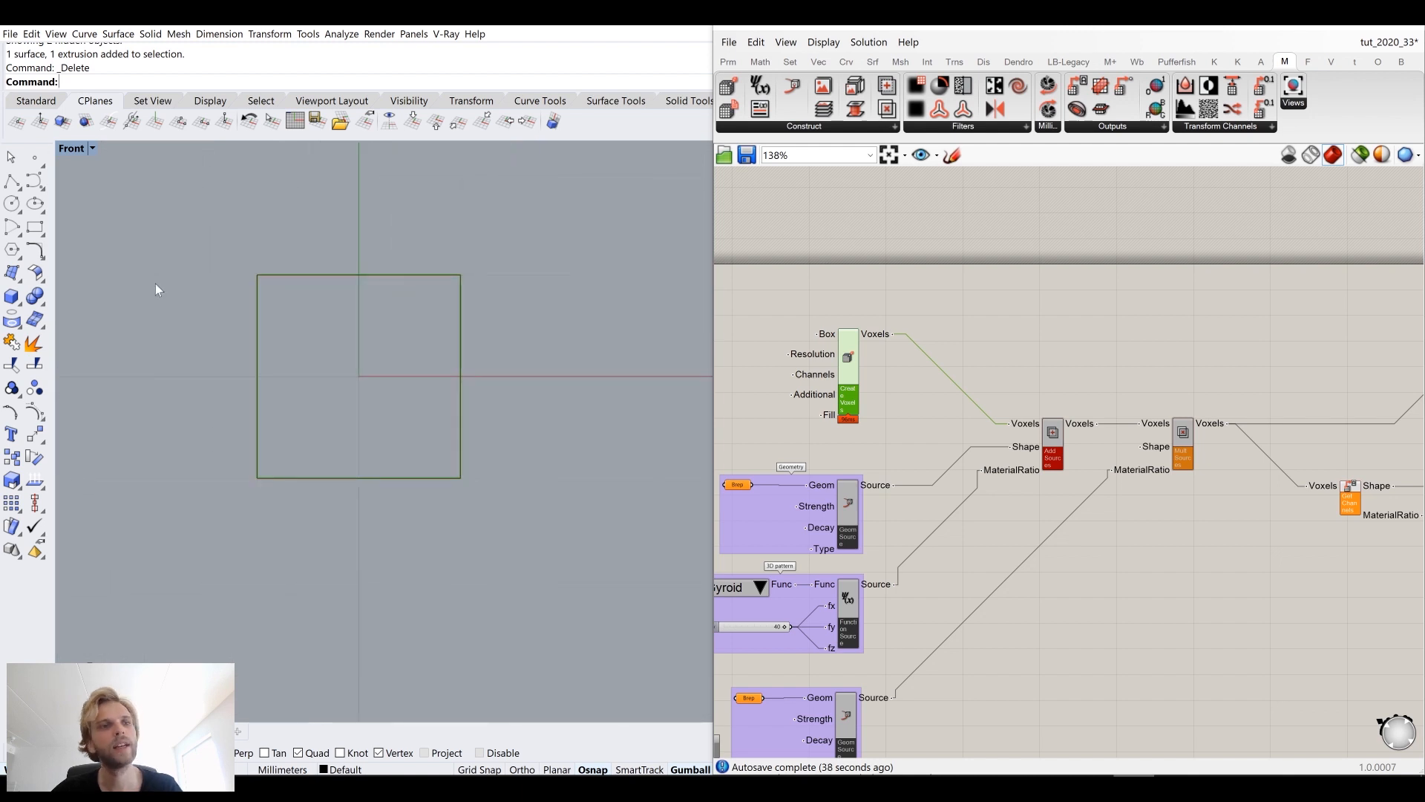
pyautogui.click(37, 181)
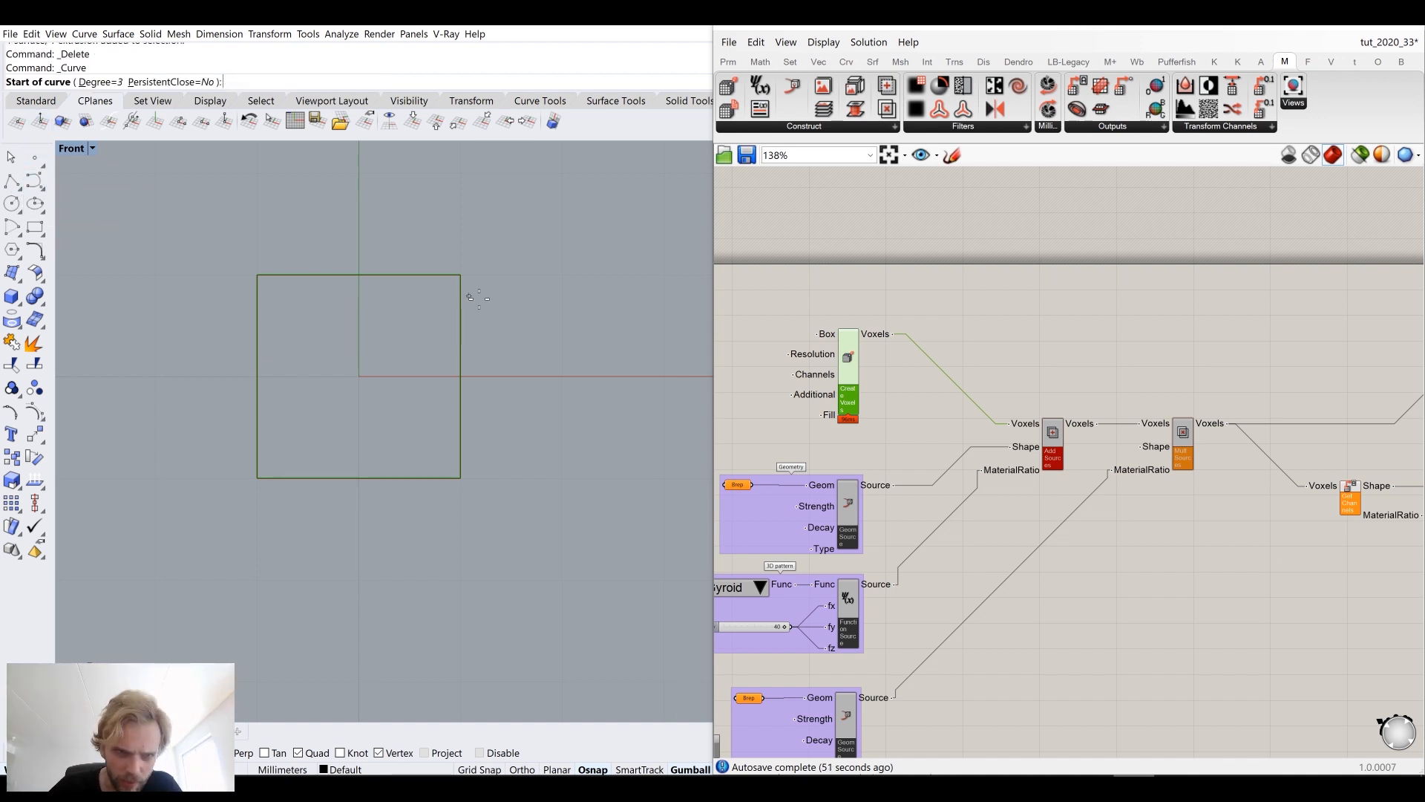
pyautogui.scroll(4, 375, 278)
pyautogui.click(429, 276)
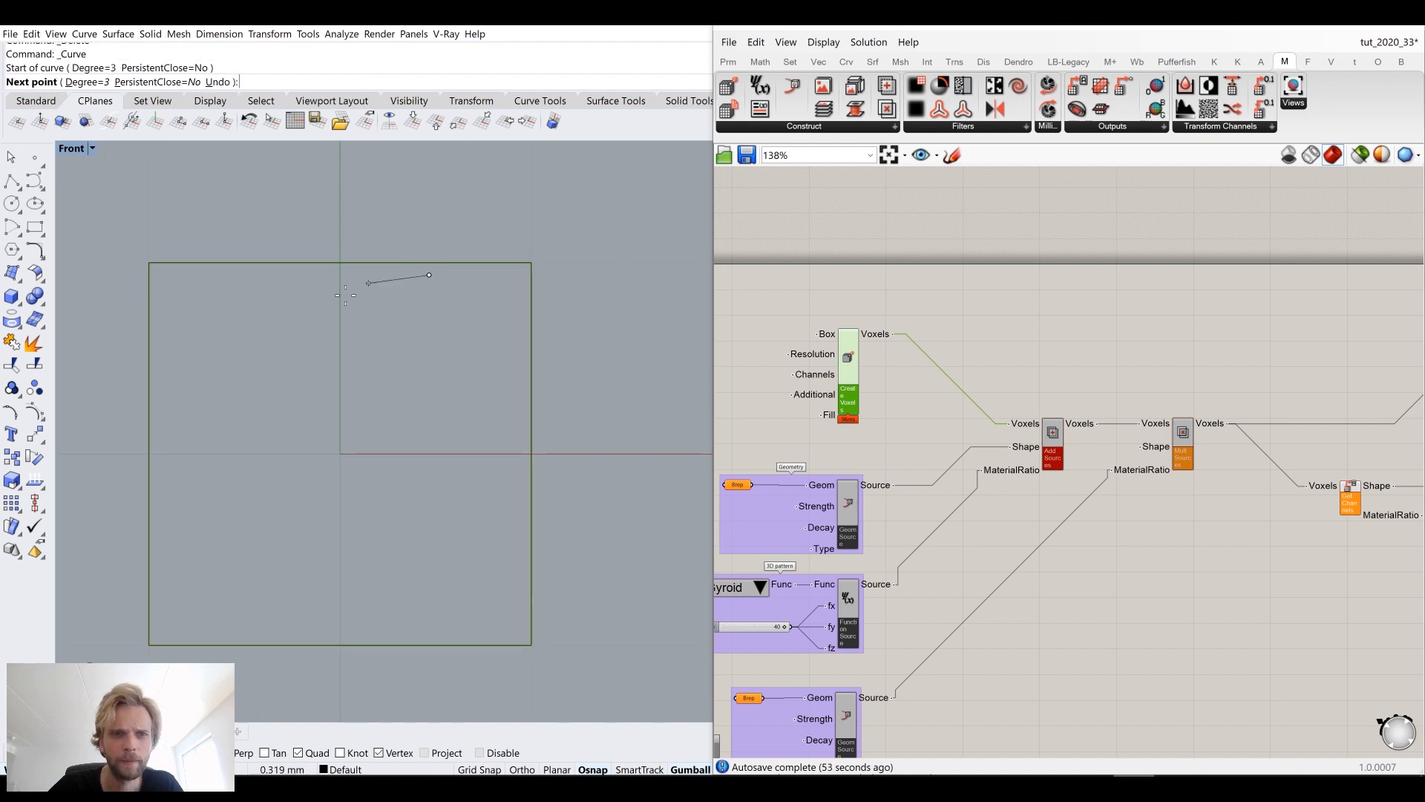
pyautogui.click(350, 290)
pyautogui.click(350, 437)
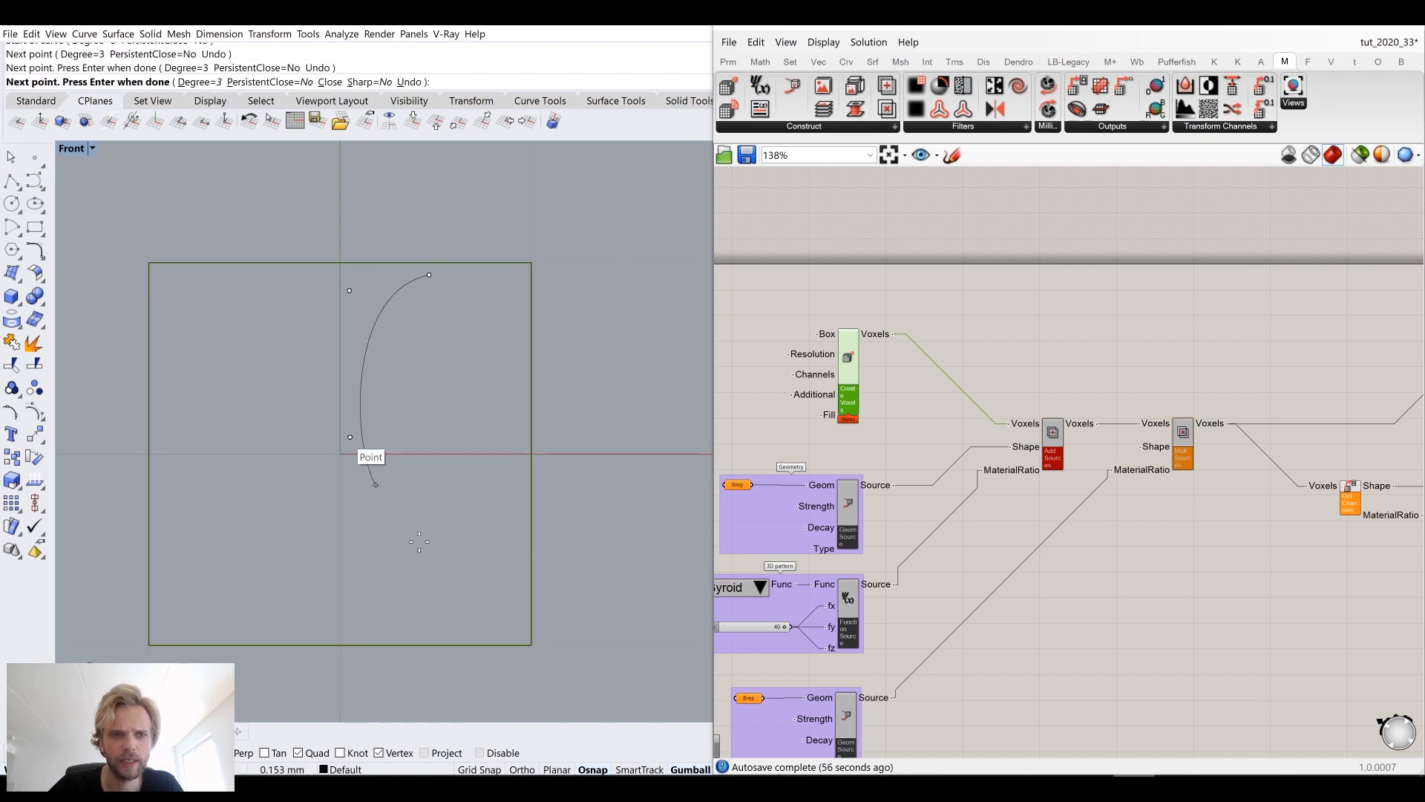
pyautogui.click(643, 596)
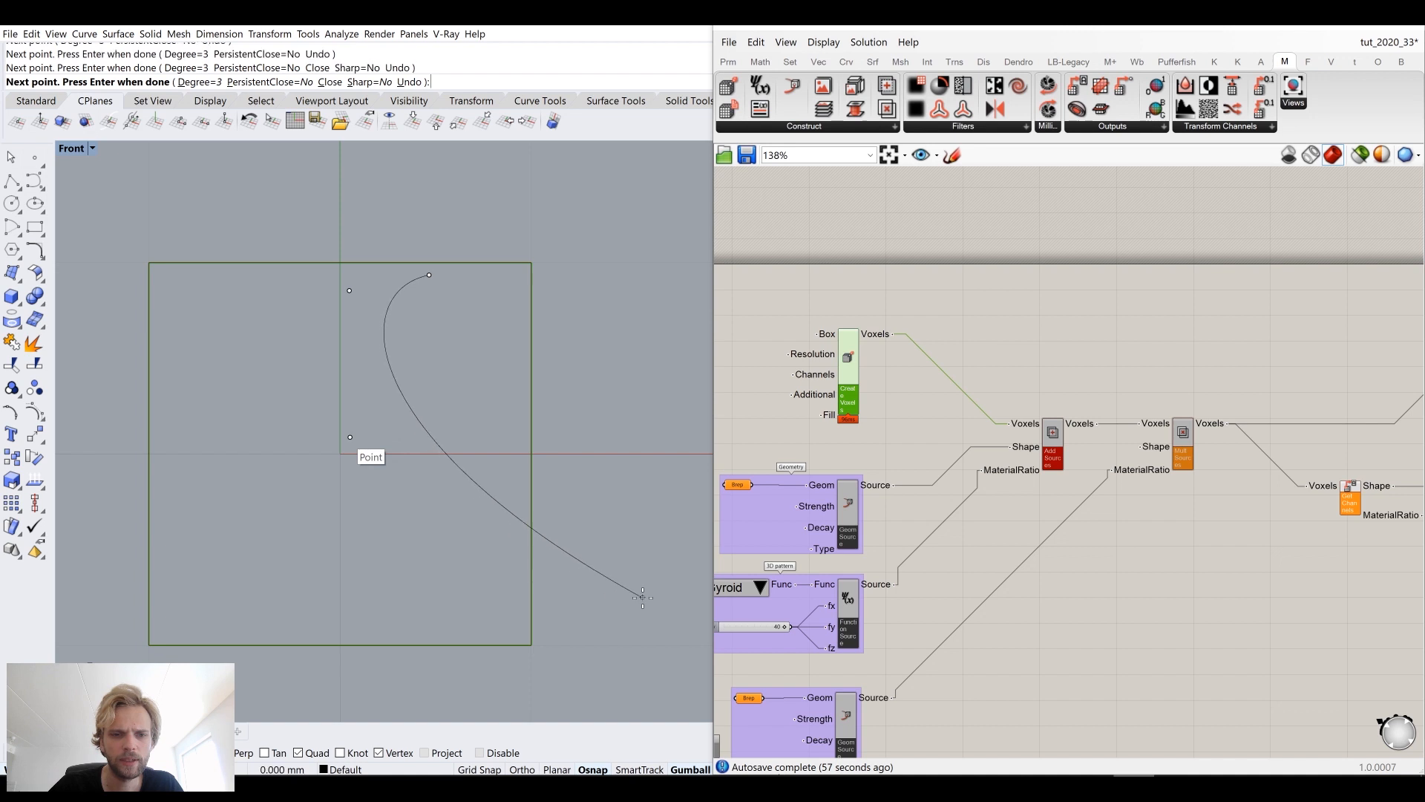
pyautogui.click(348, 637)
pyautogui.press('Return')
# Step: Reshape the profile curve by moving its control points to widen the lower bulge
pyautogui.click(501, 593)
pyautogui.moveTo(610, 557); pyautogui.dragTo(555, 513, button='right')
pyautogui.moveTo(556, 494); pyautogui.dragTo(630, 557)
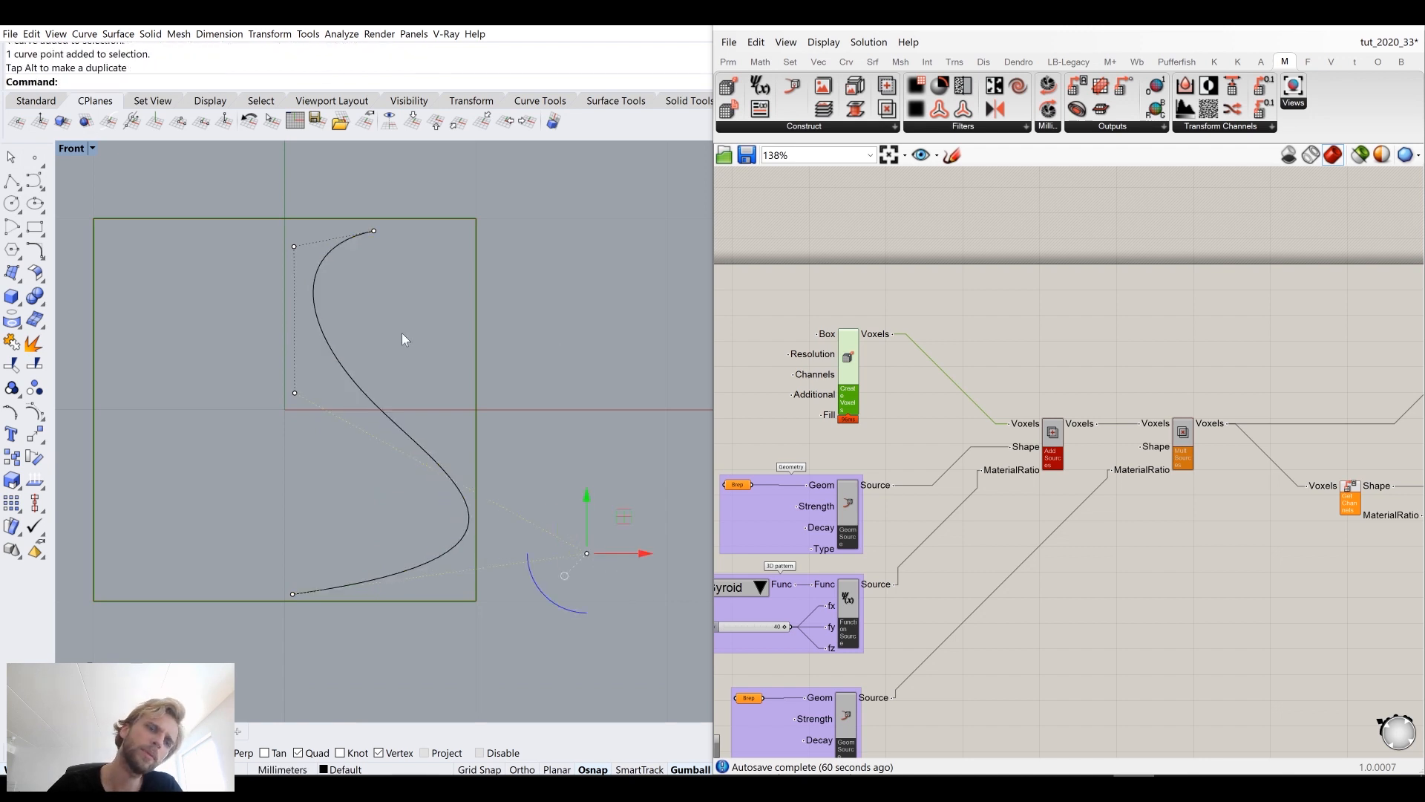
pyautogui.click(295, 246)
pyautogui.moveTo(292, 197); pyautogui.dragTo(293, 219)
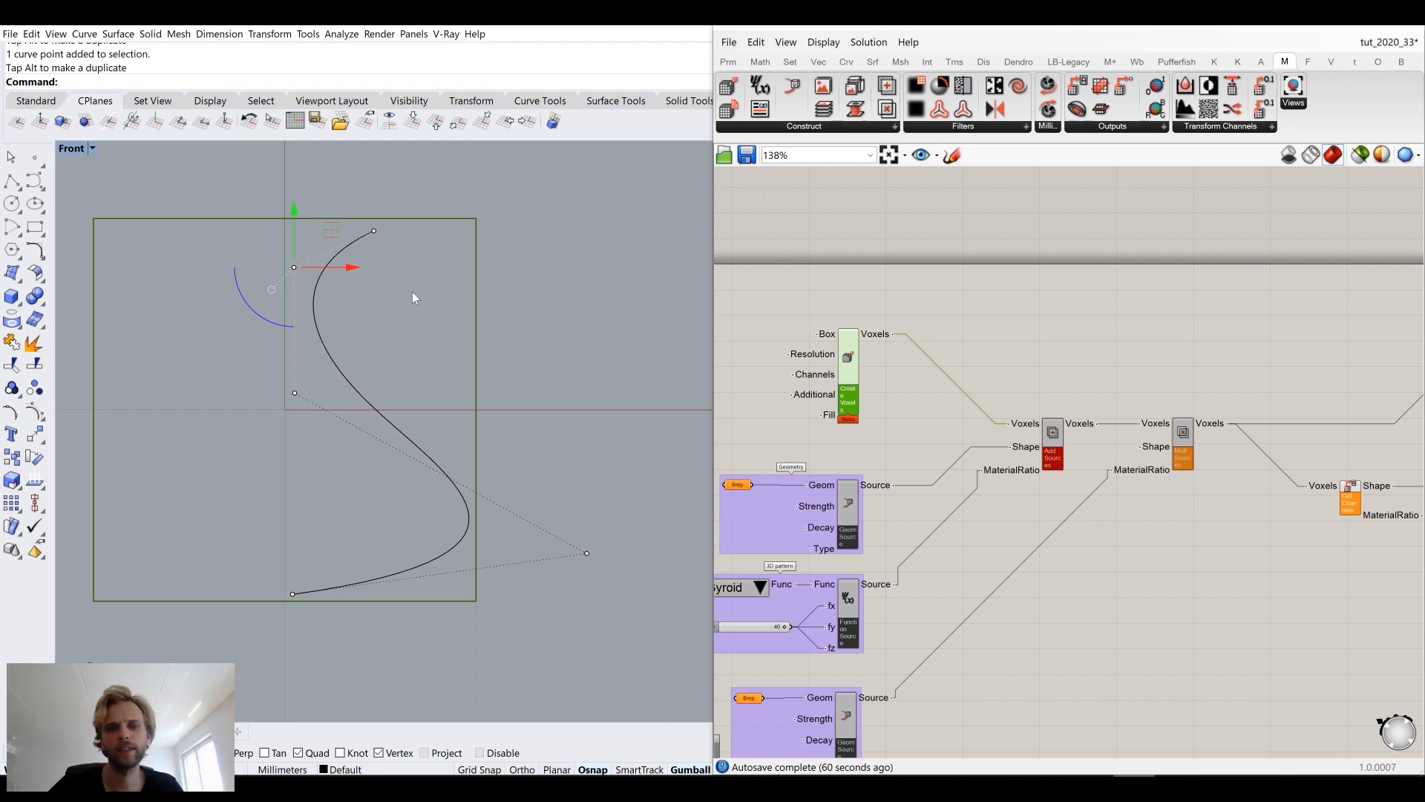
pyautogui.moveTo(224, 215); pyautogui.dragTo(302, 414)
pyautogui.moveTo(338, 331); pyautogui.dragTo(349, 331)
pyautogui.click(576, 323)
pyautogui.click(326, 323)
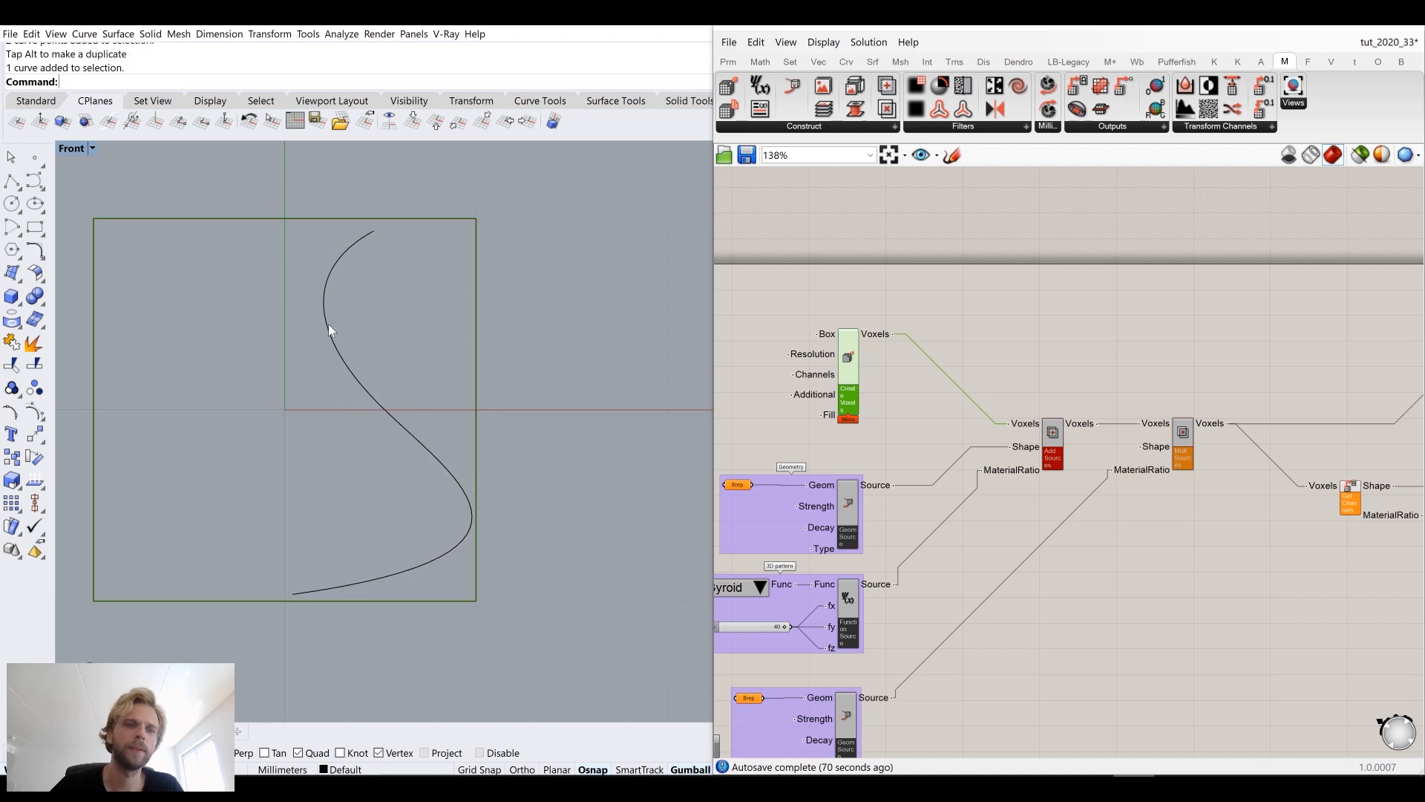
# Step: Revolve the profile curve a full 360° about a vertical axis starting at 0 to form a vase surface
pyautogui.doubleClick(71, 149)
pyautogui.doubleClick(594, 150)
pyautogui.moveTo(435, 317); pyautogui.dragTo(478, 380, button='right')
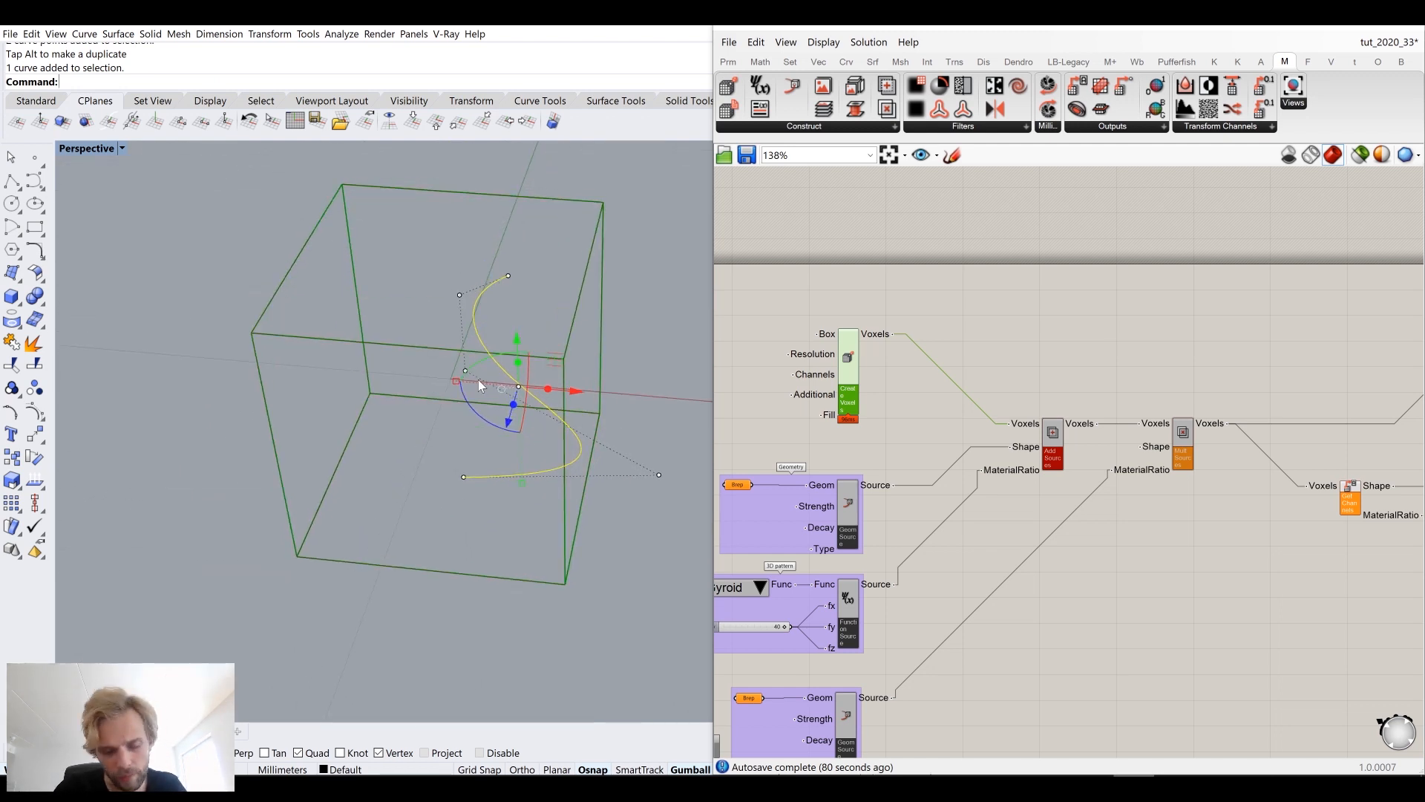
pyautogui.write('Revolve')
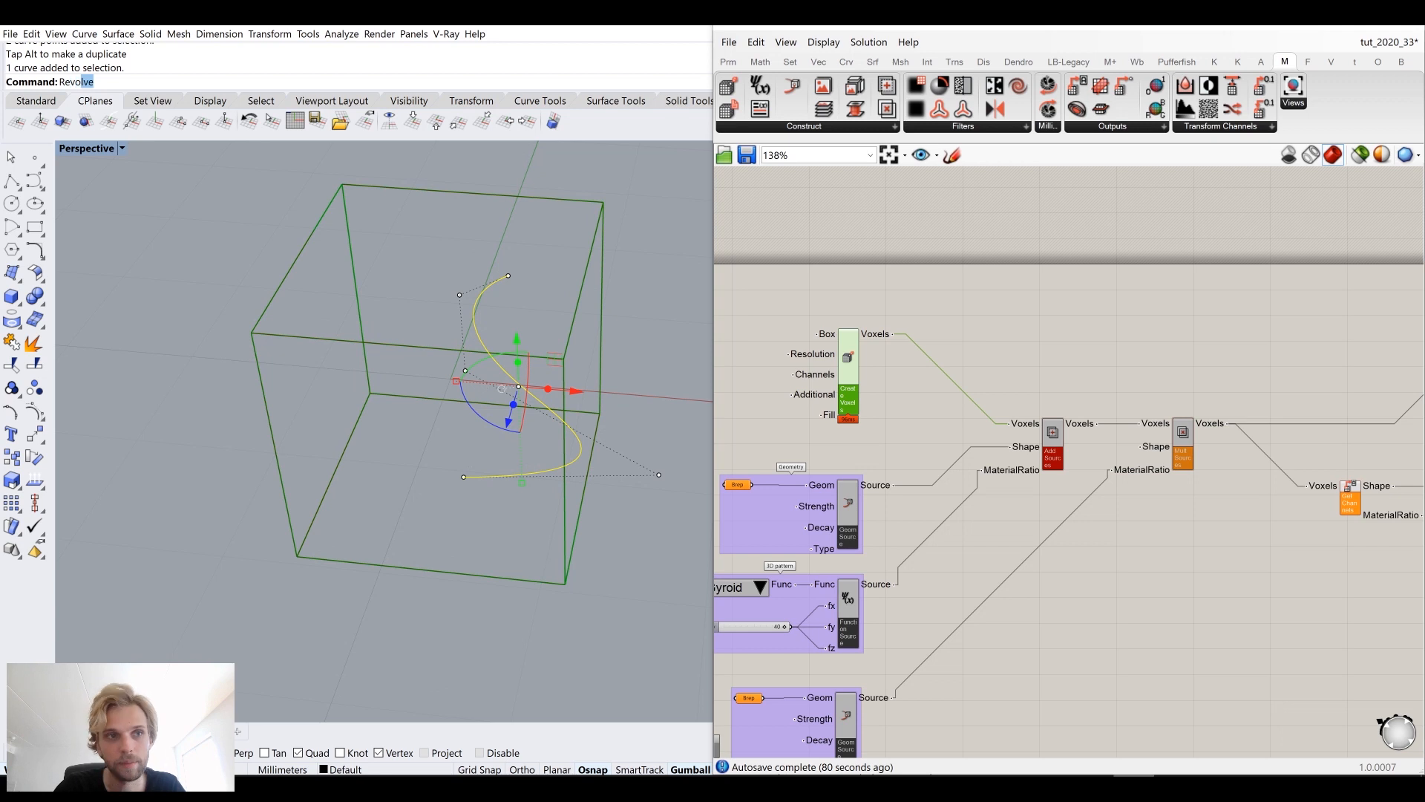
pyautogui.press('Return')
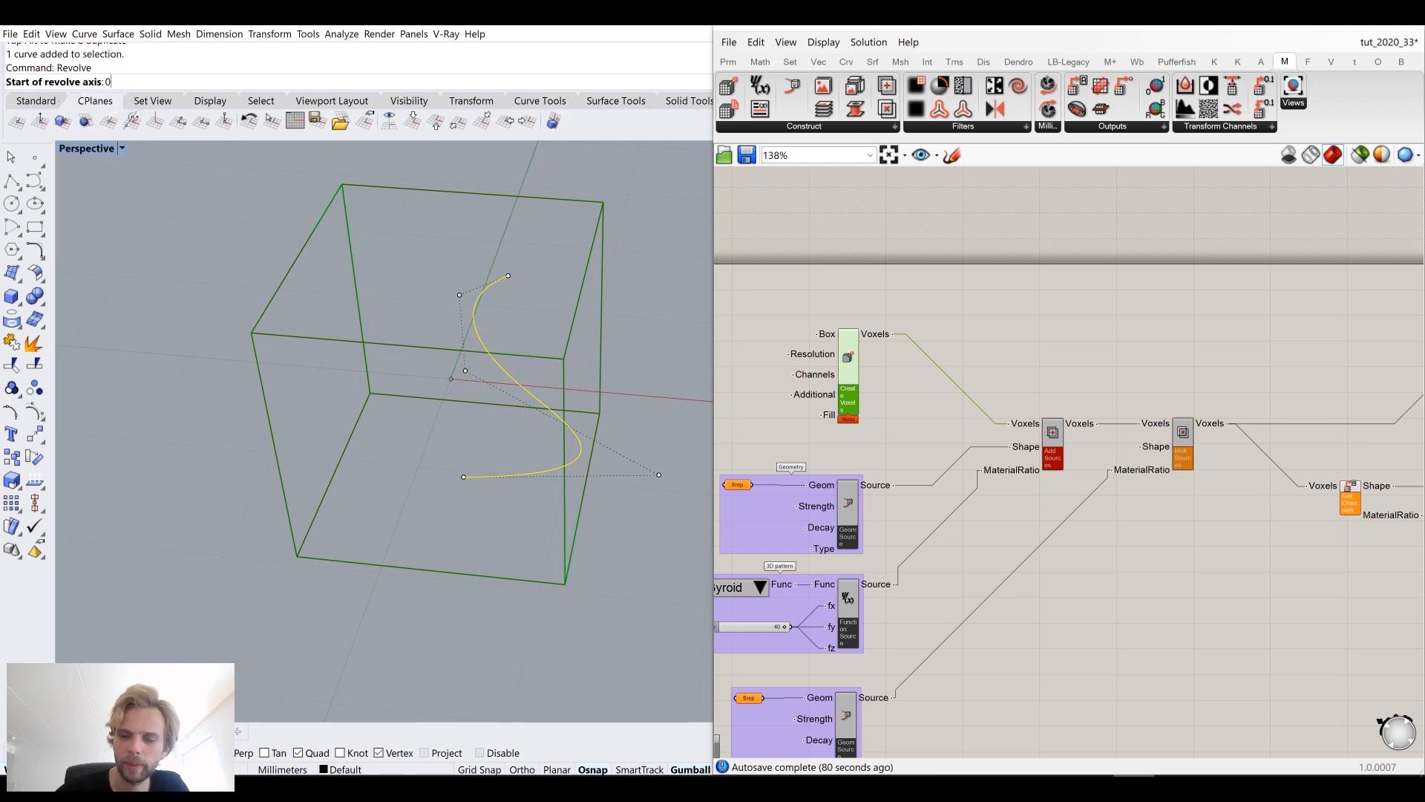
pyautogui.write('0')
pyautogui.press('Return')
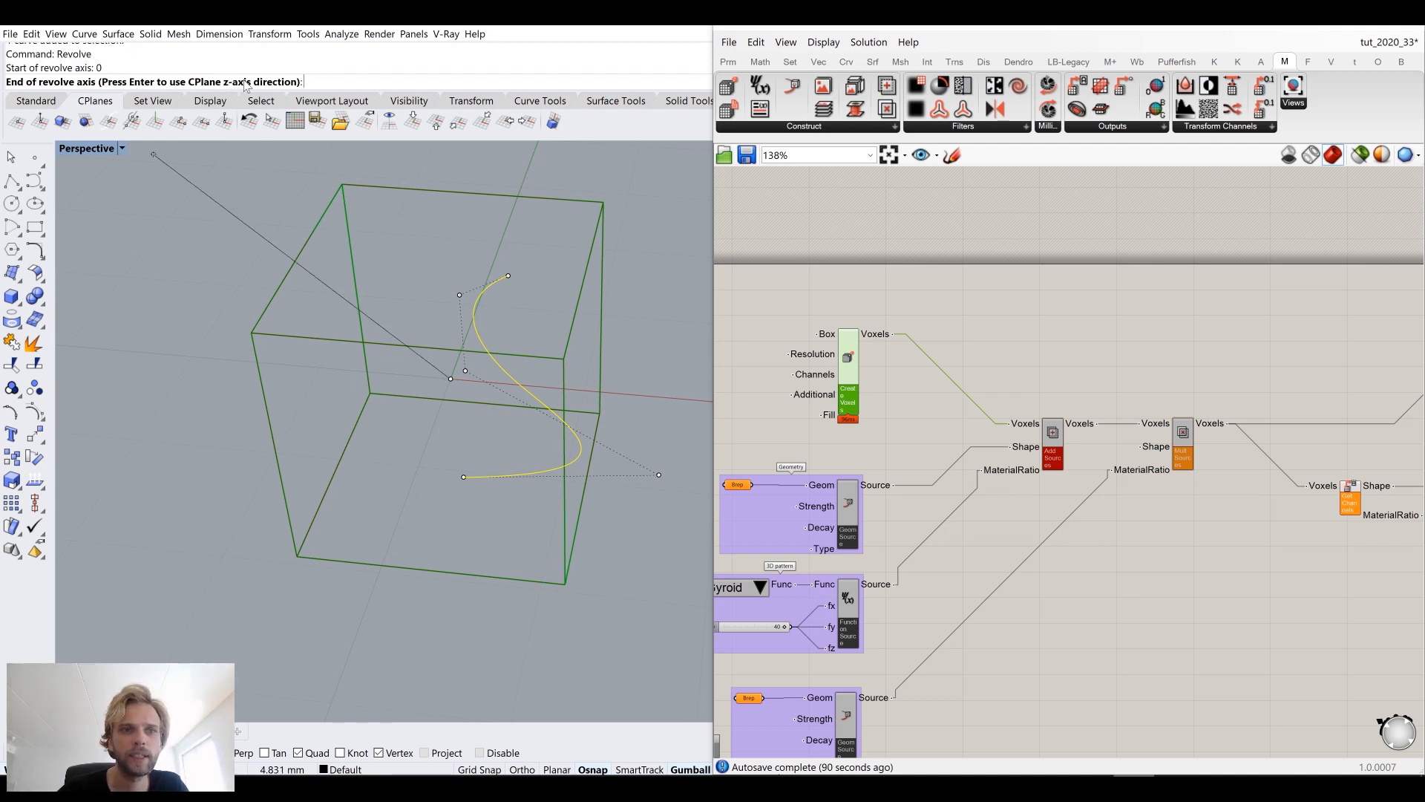
pyautogui.click(166, 247)
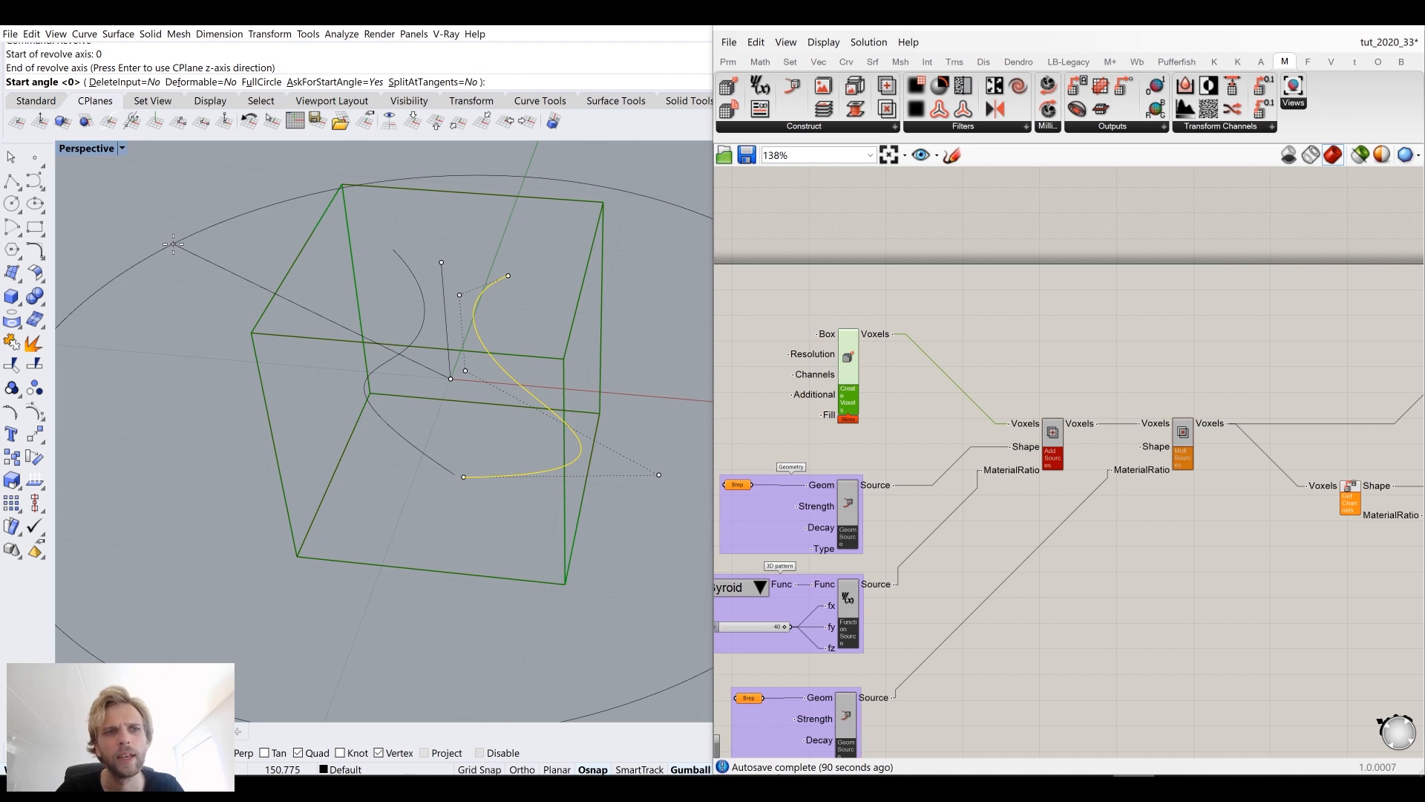
pyautogui.press('Return')
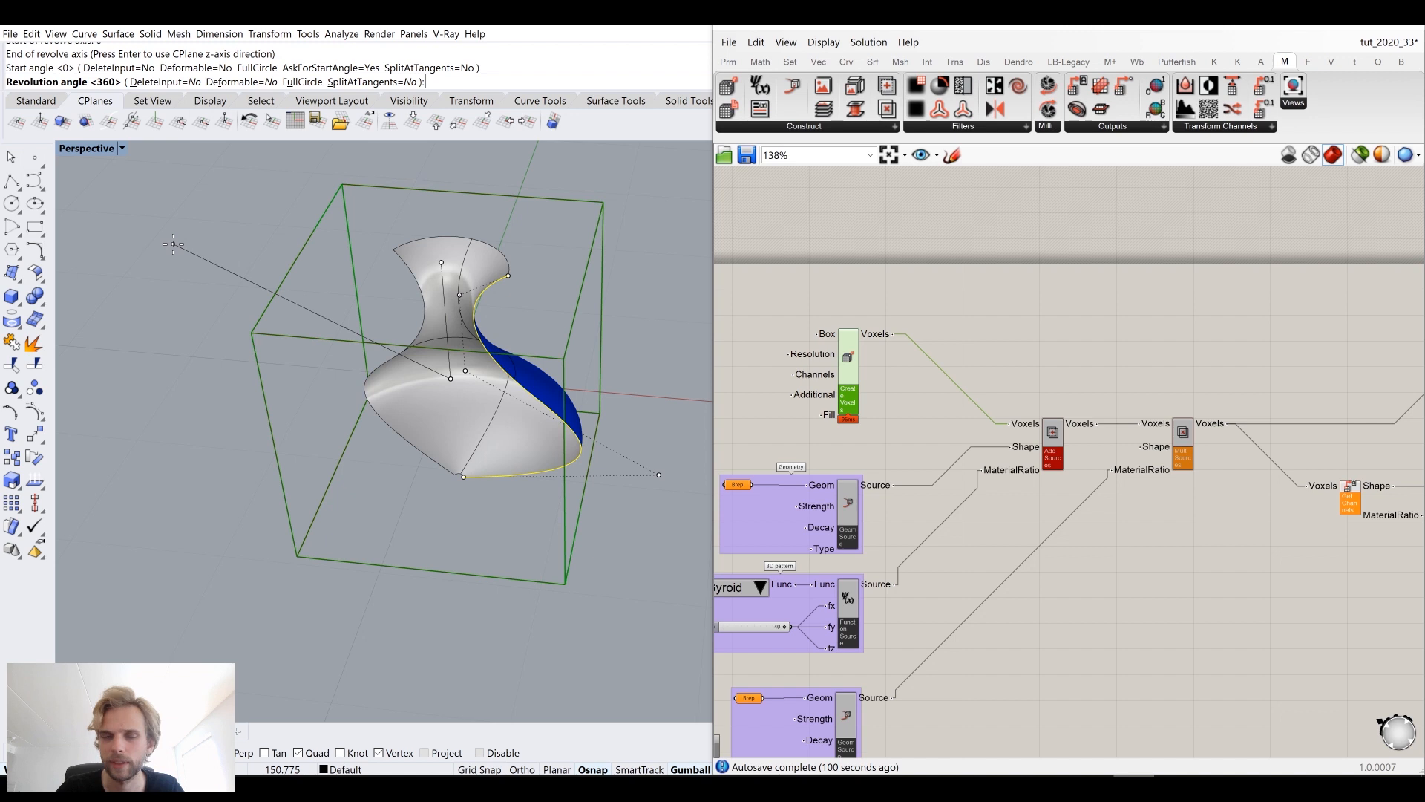
pyautogui.press('Return')
# Step: Delete the profile curve and flip the direction of the revolved vase surface
pyautogui.press('Delete')
pyautogui.click(545, 443)
pyautogui.write('Flip')
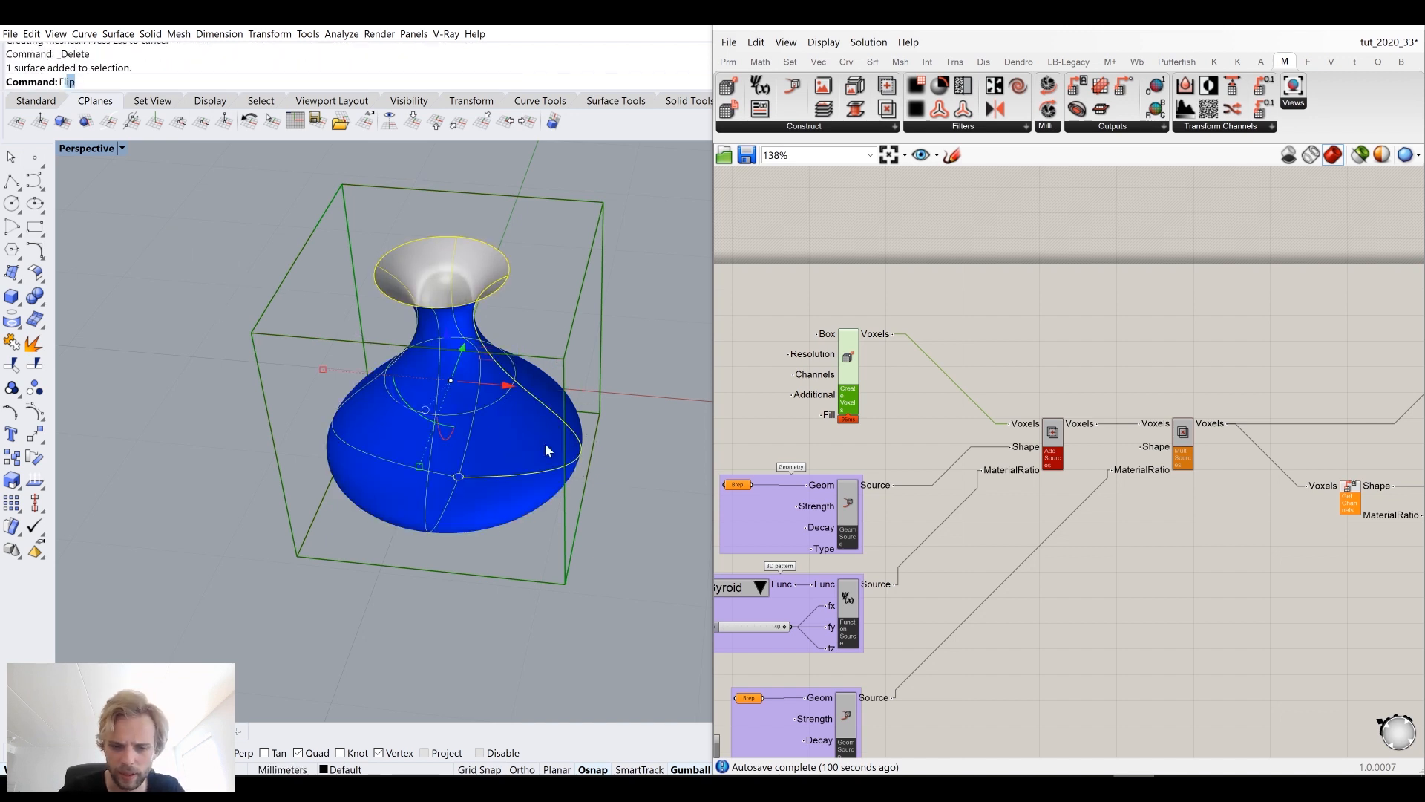
pyautogui.press('Return')
# Step: Cap the open ends of the vase surface to make one closed polysurface
pyautogui.moveTo(509, 423); pyautogui.dragTo(501, 457, button='right')
pyautogui.click(302, 356)
pyautogui.scroll(7, 501, 458)
pyautogui.scroll(8, 345, 298)
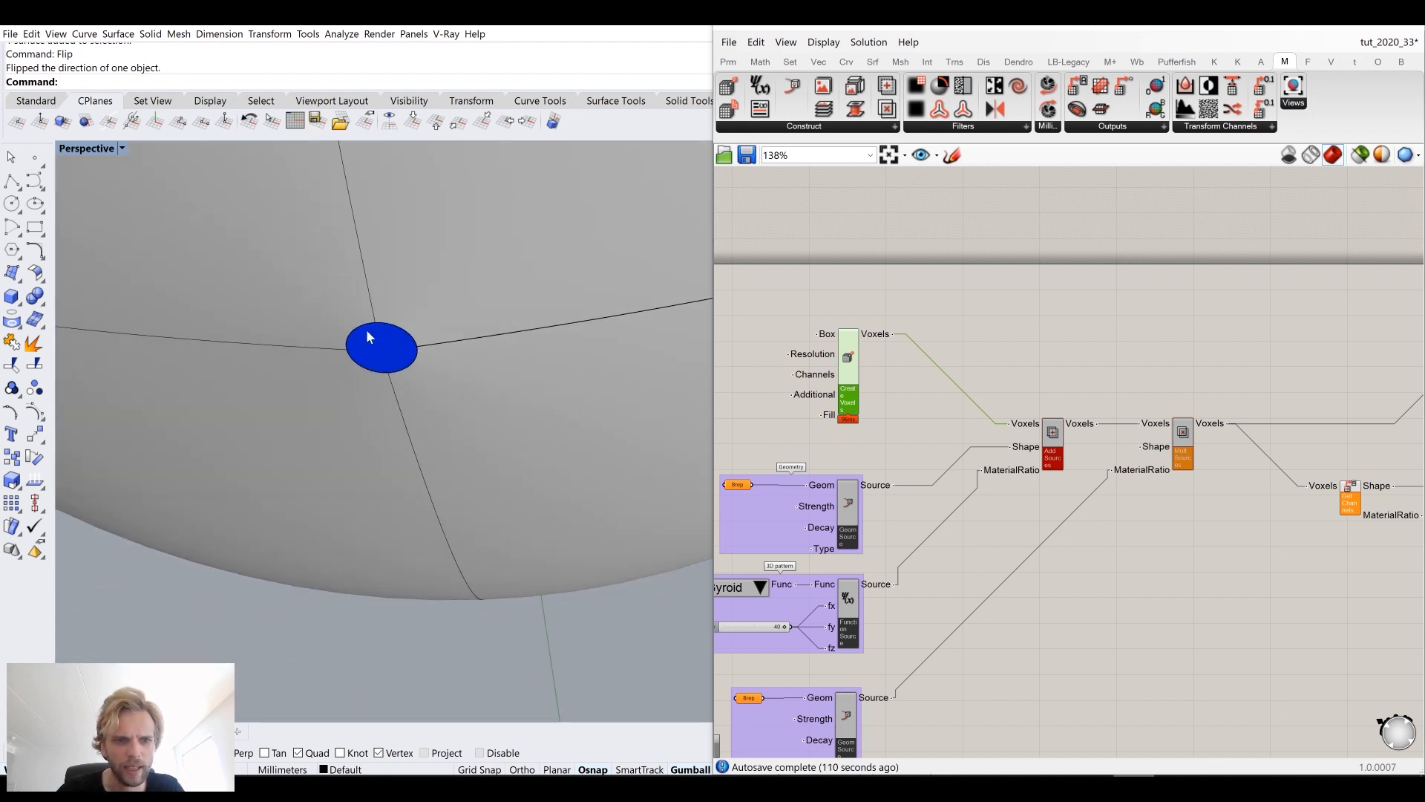
pyautogui.scroll(-4, 366, 335)
pyautogui.click(419, 296)
pyautogui.write('Cap')
pyautogui.press('Return')
# Step: Extract the top cap surface of the vase and delete it
pyautogui.scroll(-6, 426, 288)
pyautogui.moveTo(398, 295); pyautogui.dragTo(198, 376, button='right')
pyautogui.press('Escape')
pyautogui.scroll(2, 404, 305)
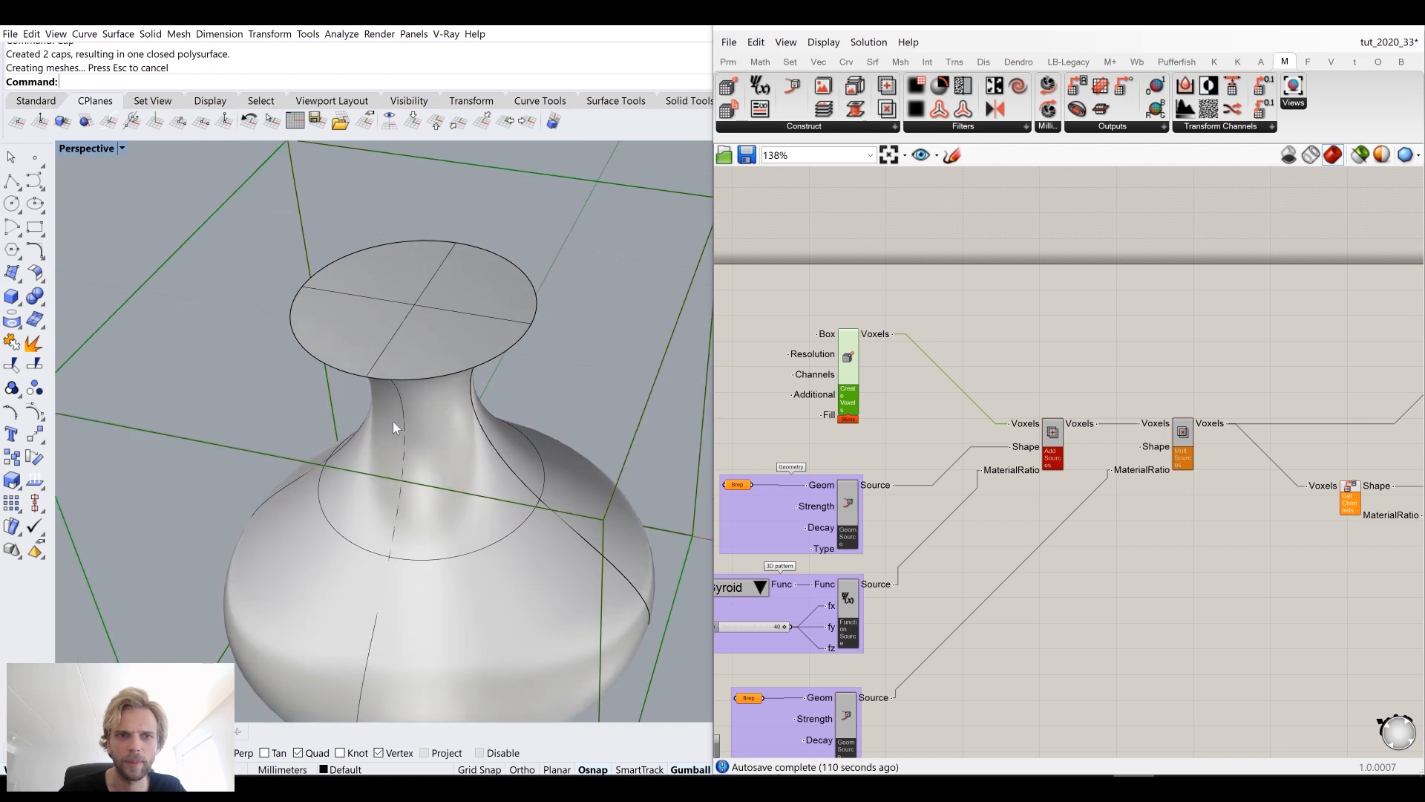
pyautogui.write('ExtractSrf')
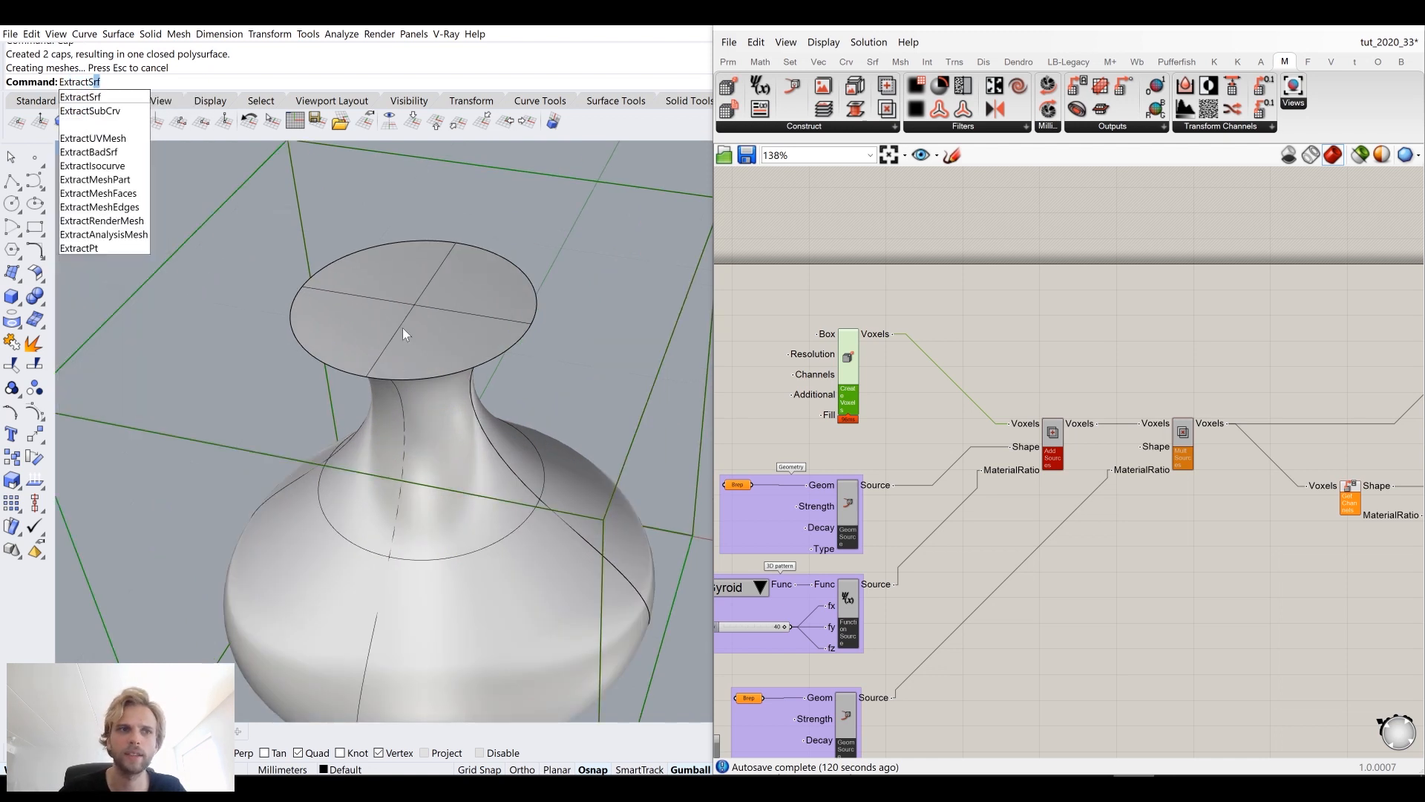
pyautogui.press('Return')
pyautogui.click(403, 329)
pyautogui.press('Return')
pyautogui.press('Delete')
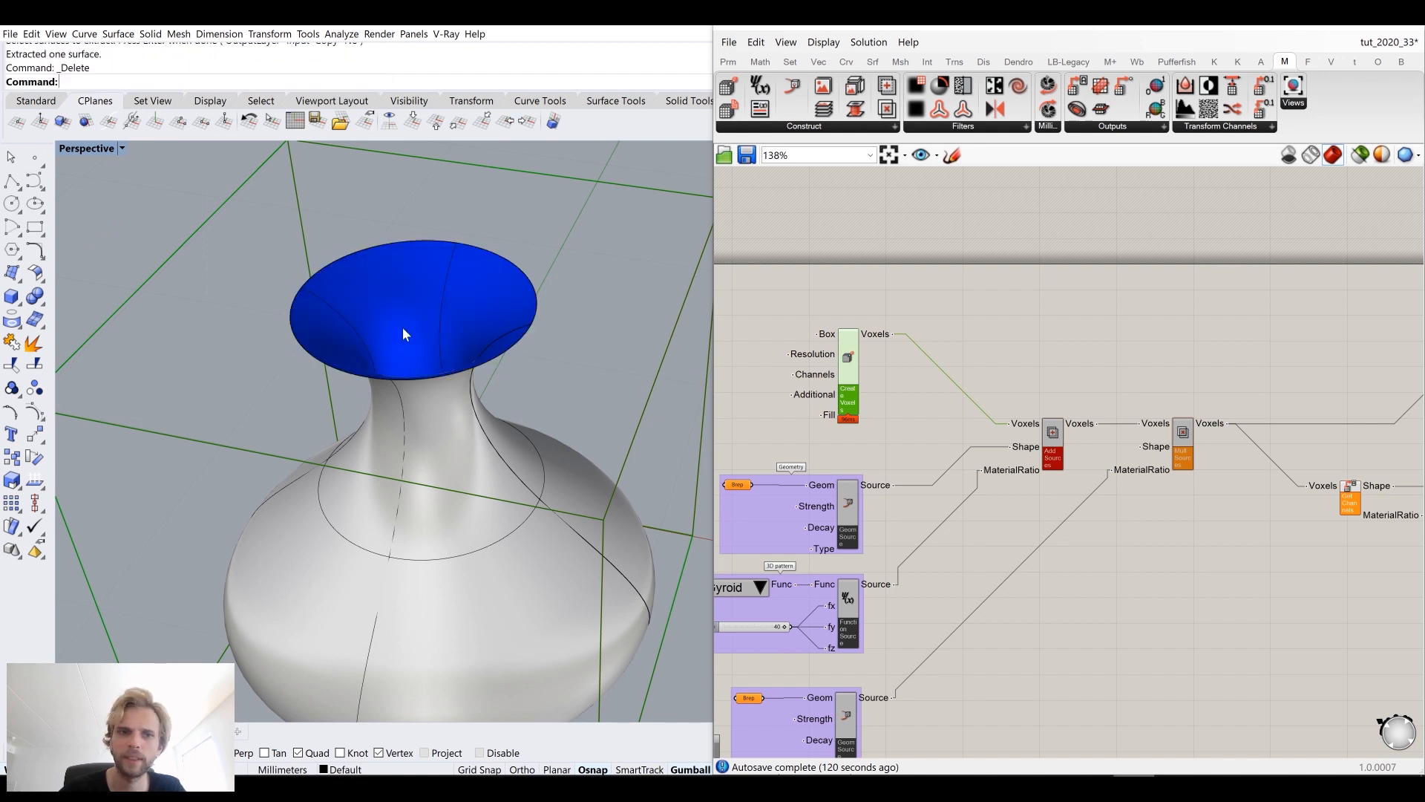
# Step: Set the vase polysurface as the single Brep feeding the first Geometry Source component
pyautogui.scroll(-5, 496, 550)
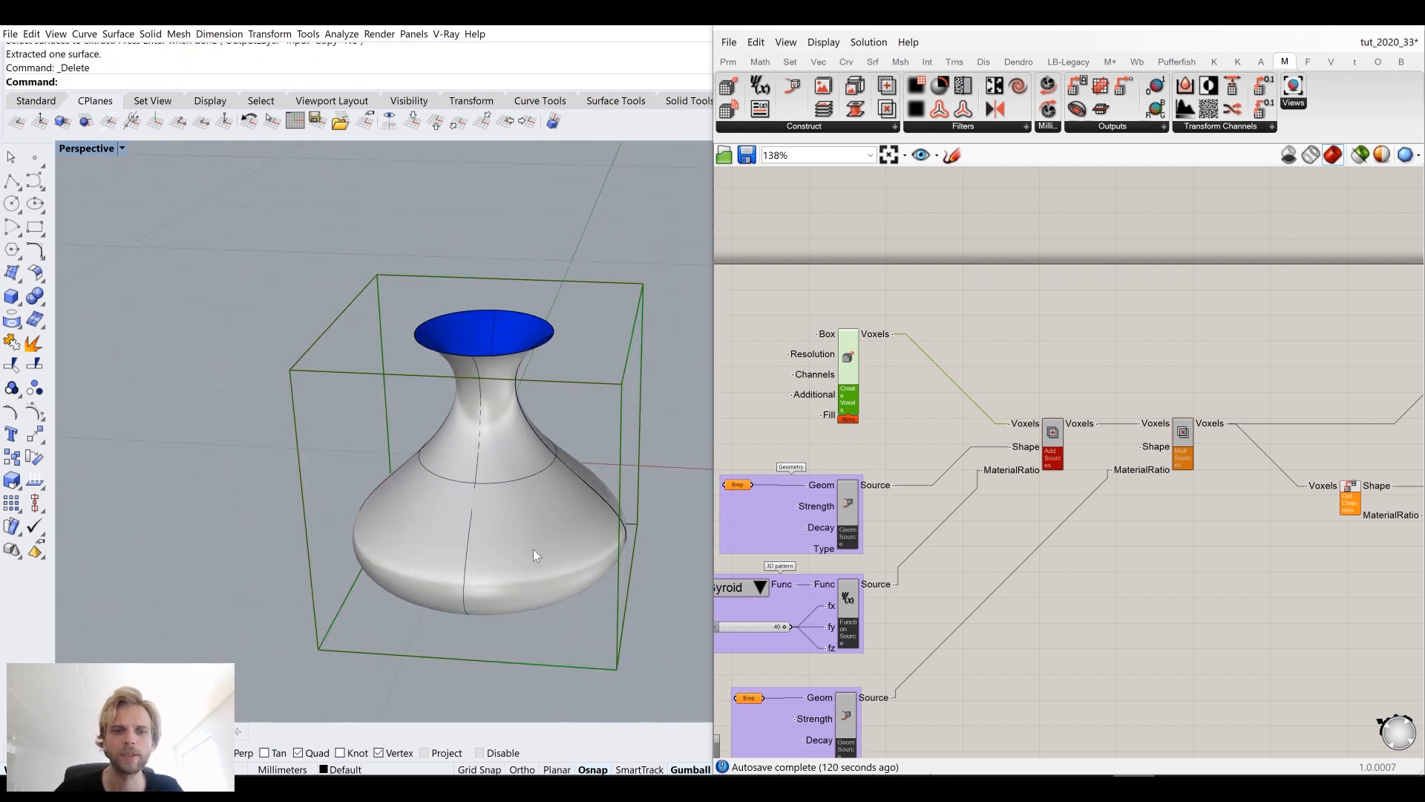
pyautogui.moveTo(532, 553); pyautogui.dragTo(509, 473, button='right')
pyautogui.click(509, 474)
pyautogui.scroll(4, 925, 435)
pyautogui.scroll(1, 881, 377)
pyautogui.scroll(-5, 881, 377)
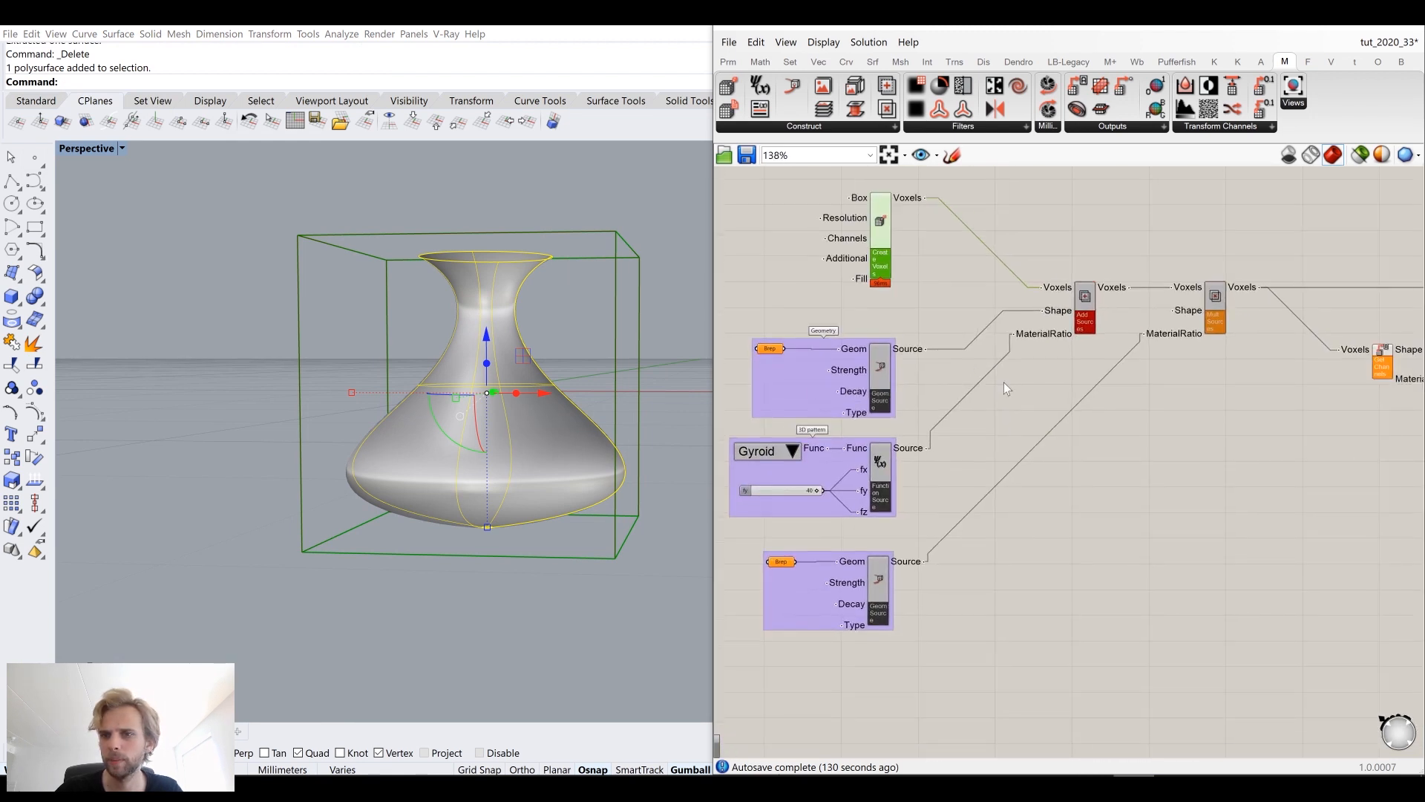
pyautogui.scroll(4, 763, 353)
pyautogui.click(774, 345)
pyautogui.rightClick(774, 345)
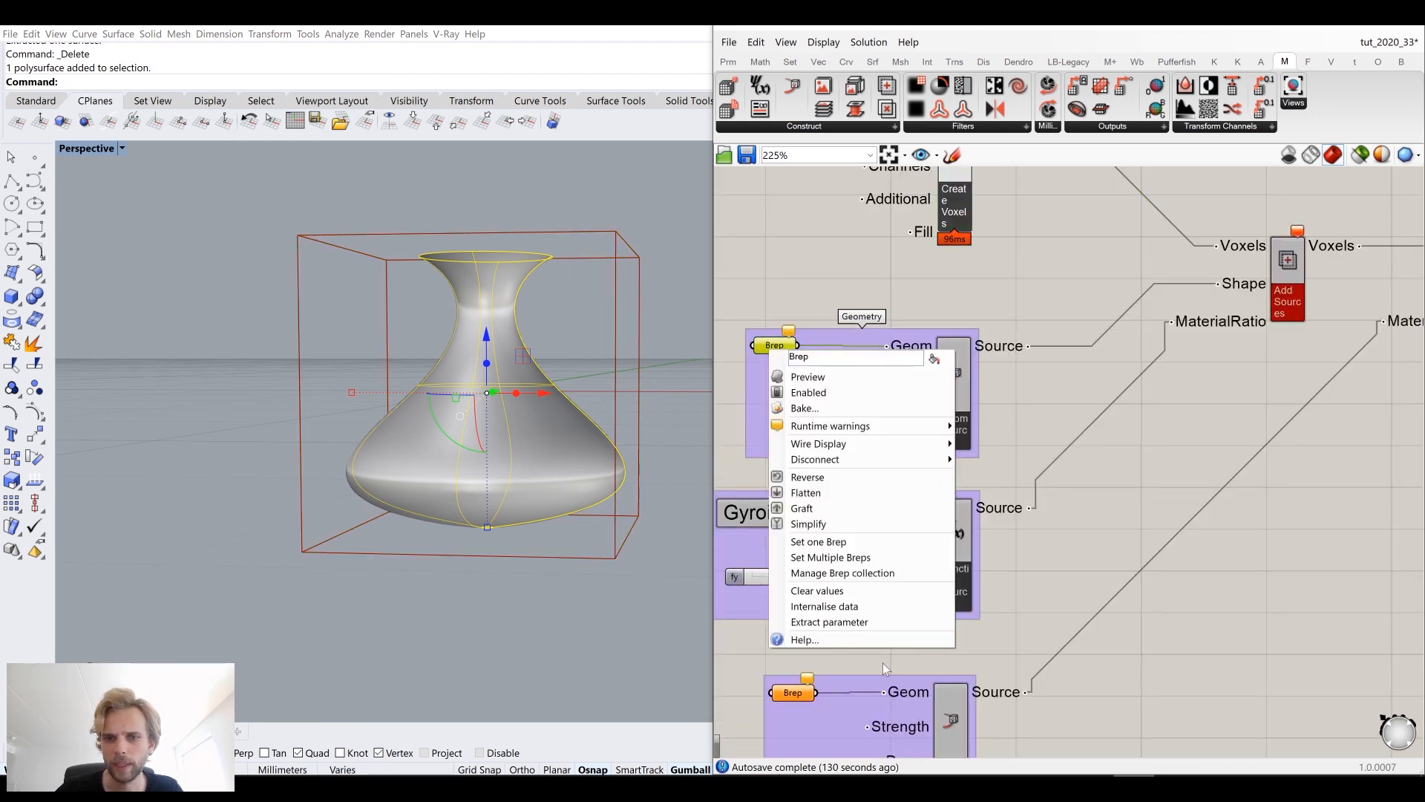
pyautogui.click(858, 543)
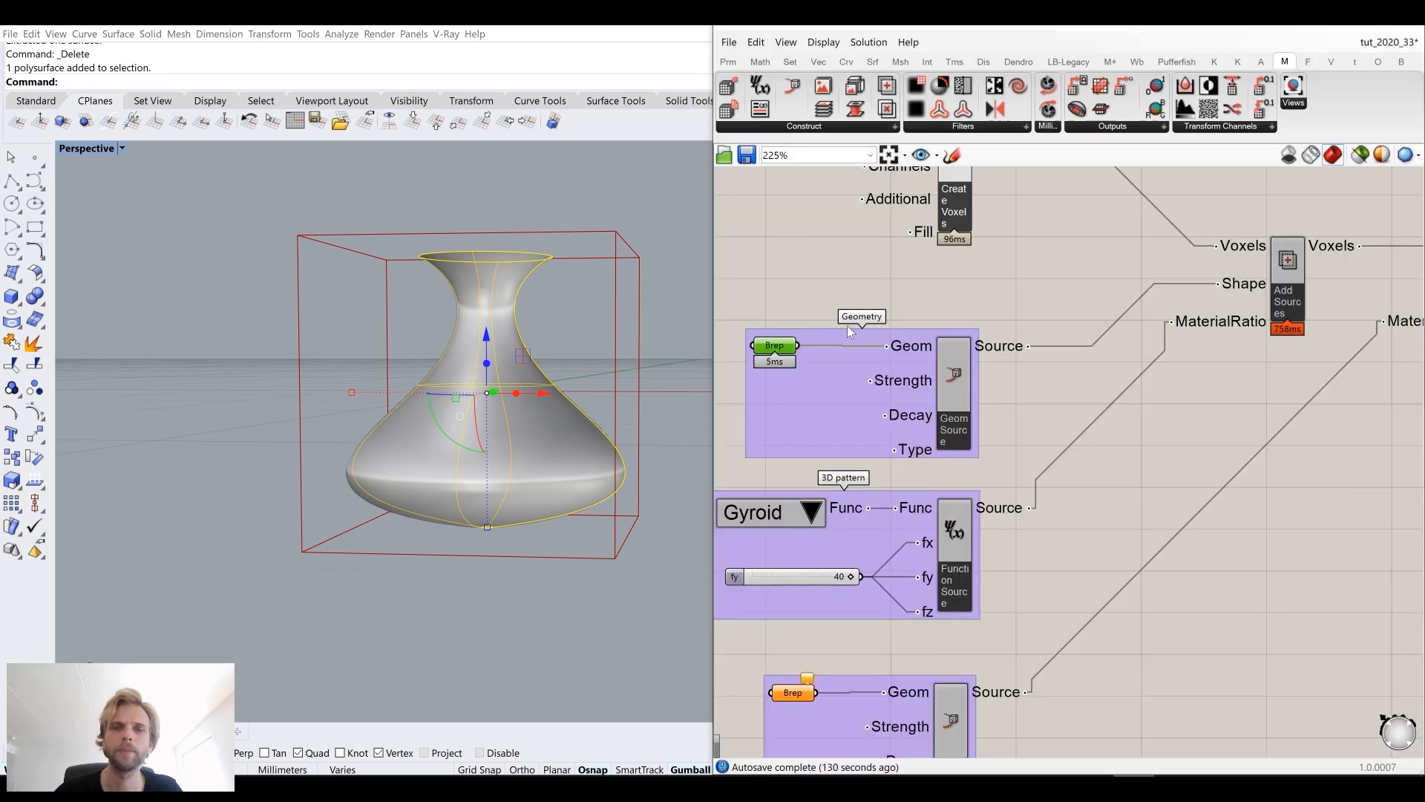
pyautogui.moveTo(786, 228); pyautogui.dragTo(794, 233)
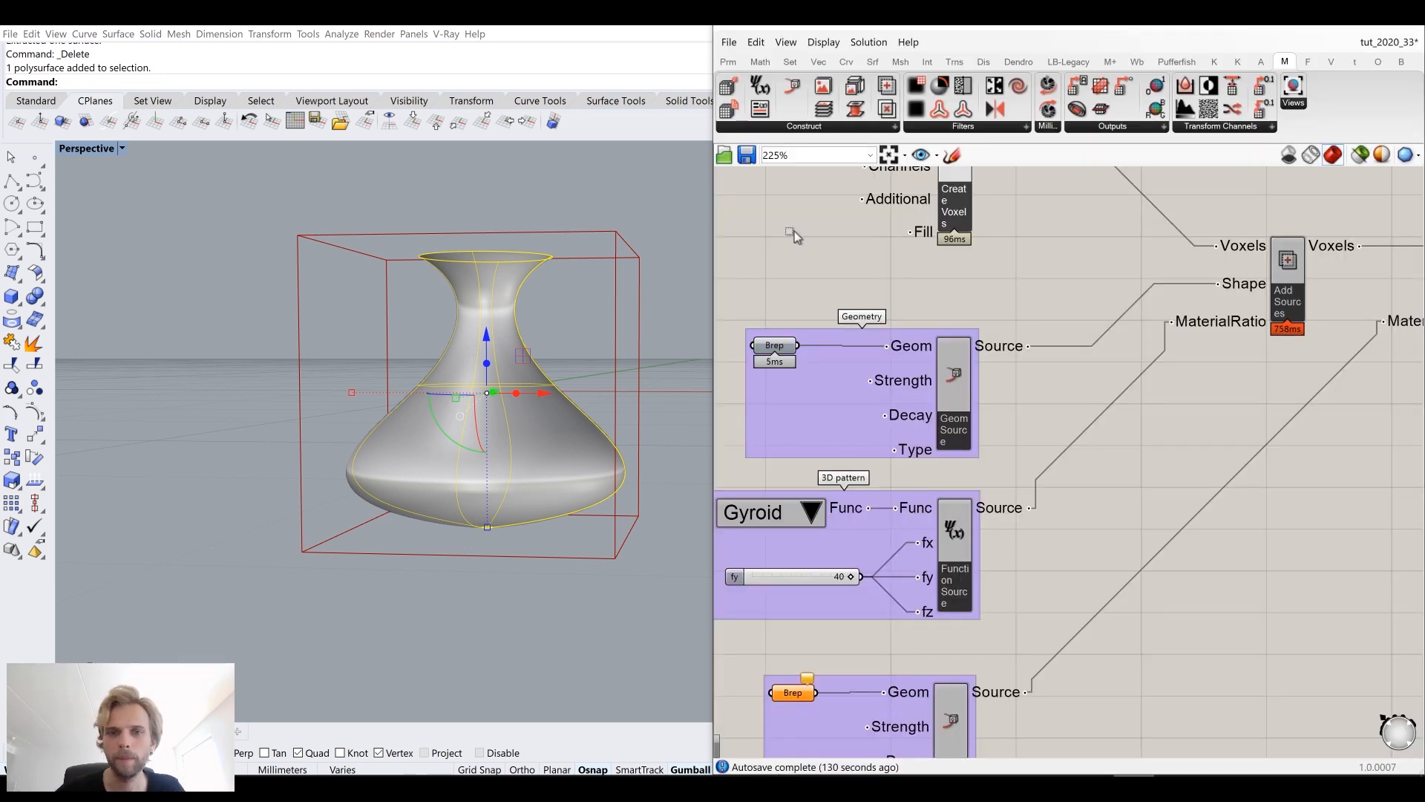
# Step: Save the Grasshopper definition
pyautogui.hotkey('ctrl', 's')
pyautogui.hotkey('ctrl', 's')
pyautogui.click(232, 261)
pyautogui.scroll(-3, 1261, 386)
# Step: Examine the Multiply Sources component and its connections on the canvas
pyautogui.moveTo(1218, 439); pyautogui.dragTo(1094, 420, button='right')
pyautogui.moveTo(1211, 337); pyautogui.dragTo(1063, 417, button='right')
pyautogui.moveTo(1218, 377); pyautogui.dragTo(1164, 339, button='right')
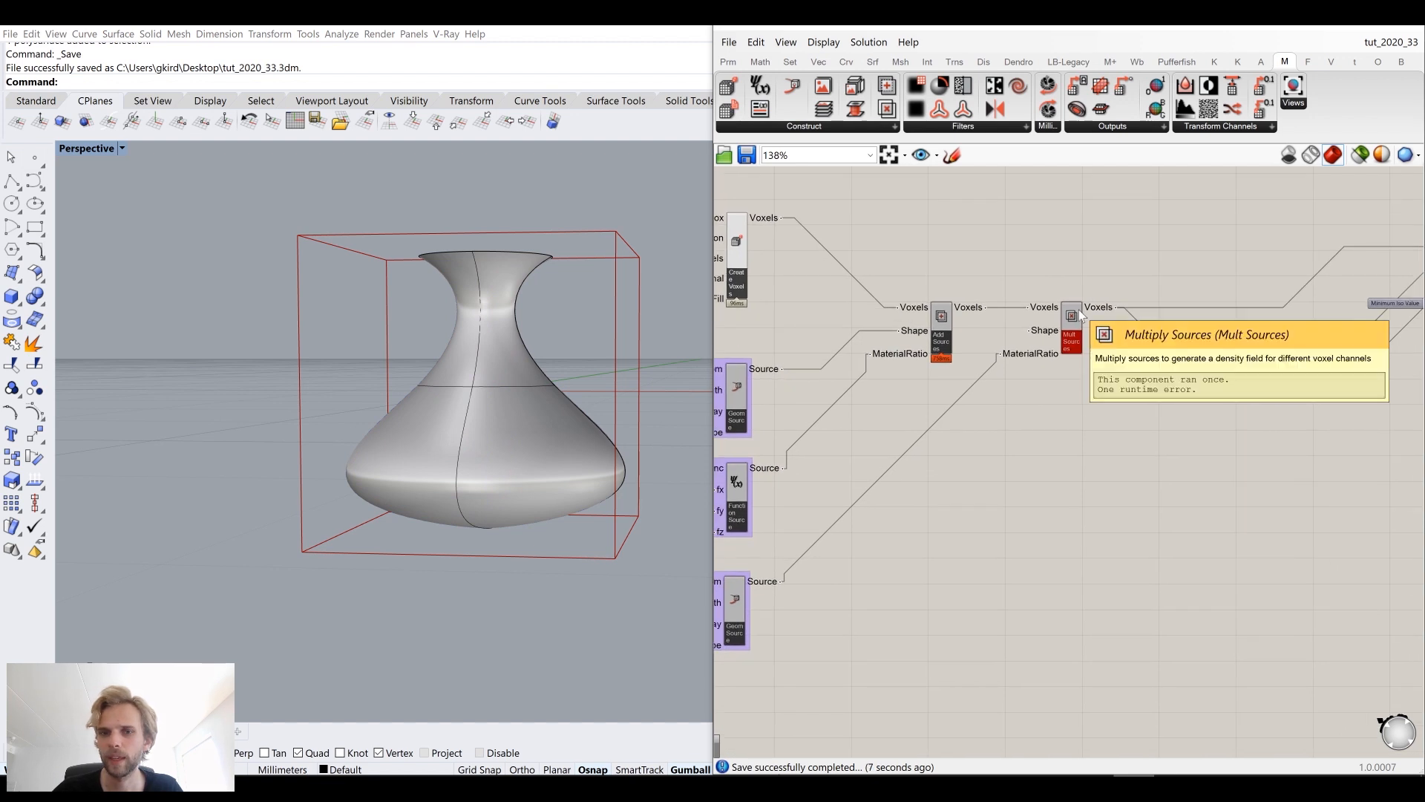
pyautogui.scroll(2, 877, 369)
pyautogui.moveTo(1041, 309); pyautogui.dragTo(916, 464)
pyautogui.hotkey('ctrl', 'z')
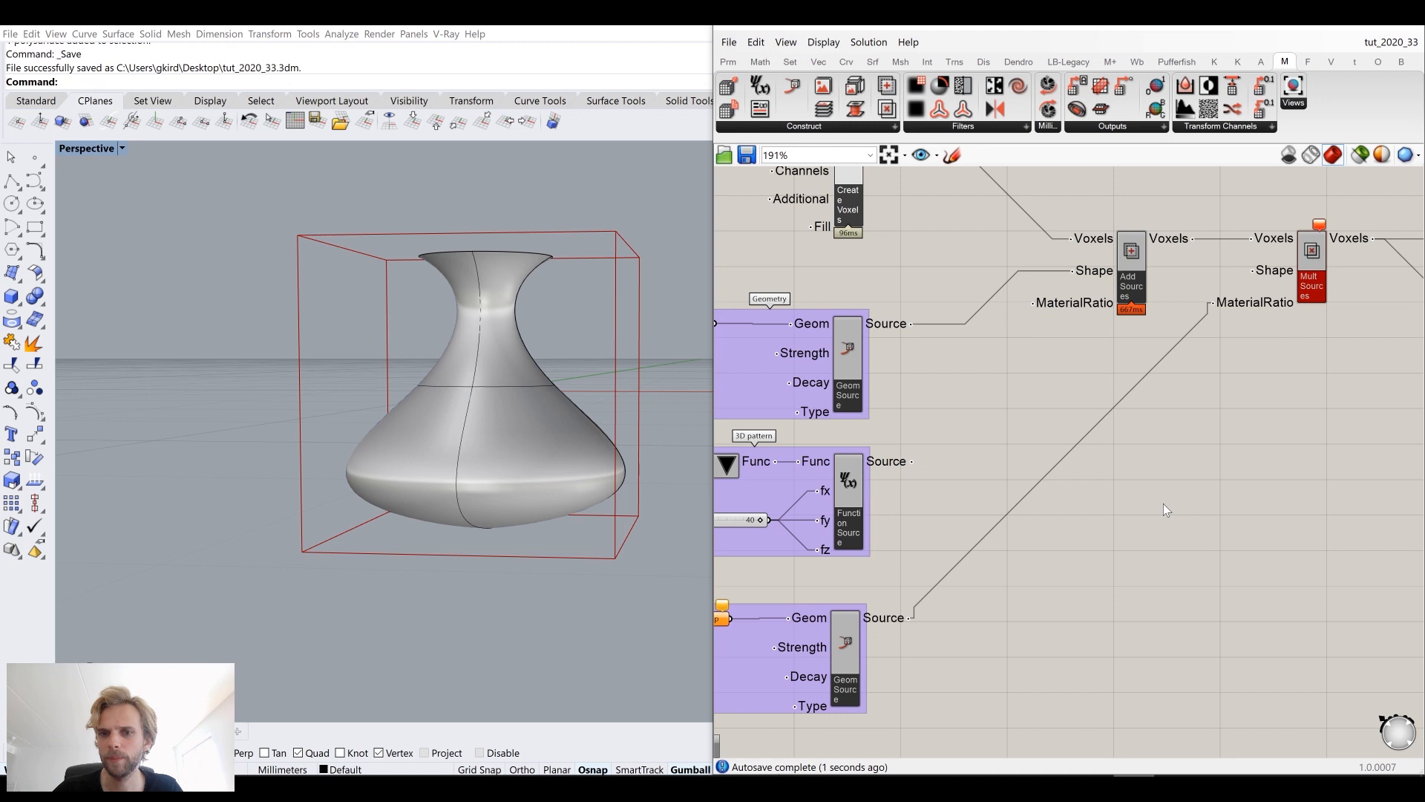
# Step: Disconnect the geometry and function sources from the Multiply Sources component's inputs
pyautogui.keyDown('ctrl'); pyautogui.moveTo(1216, 305); pyautogui.dragTo(913, 618); pyautogui.keyUp('ctrl')
pyautogui.moveTo(1310, 289); pyautogui.dragTo(1293, 393)
pyautogui.moveTo(1293, 393); pyautogui.dragTo(1039, 514, button='right')
pyautogui.moveTo(1039, 514); pyautogui.dragTo(1075, 411)
pyautogui.click(1183, 291)
# Step: Inspect the voxelized vase closely from several angles in the Perspective viewport
pyautogui.scroll(-3, 1167, 297)
pyautogui.moveTo(547, 355); pyautogui.dragTo(499, 380, button='right')
pyautogui.scroll(5, 585, 450)
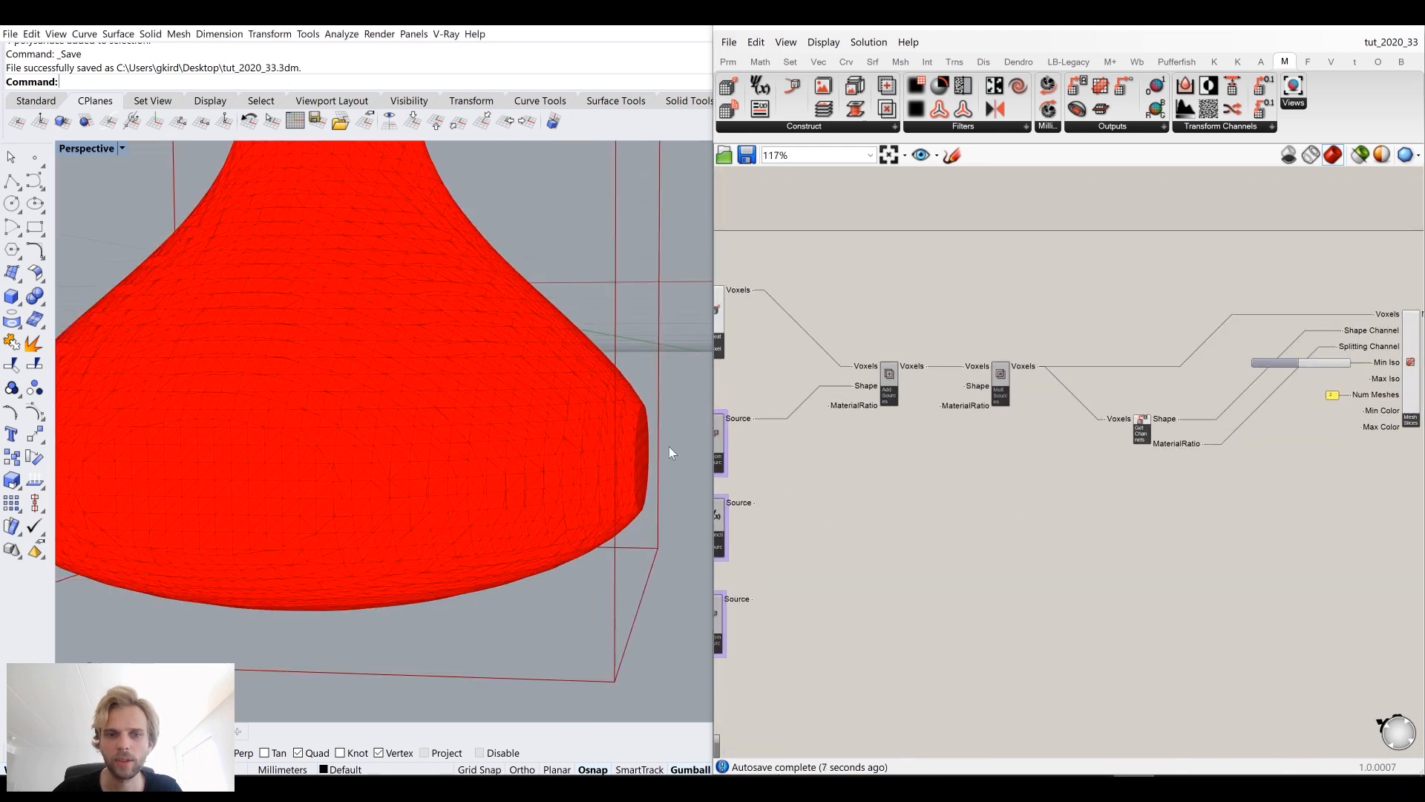
pyautogui.scroll(2, 510, 468)
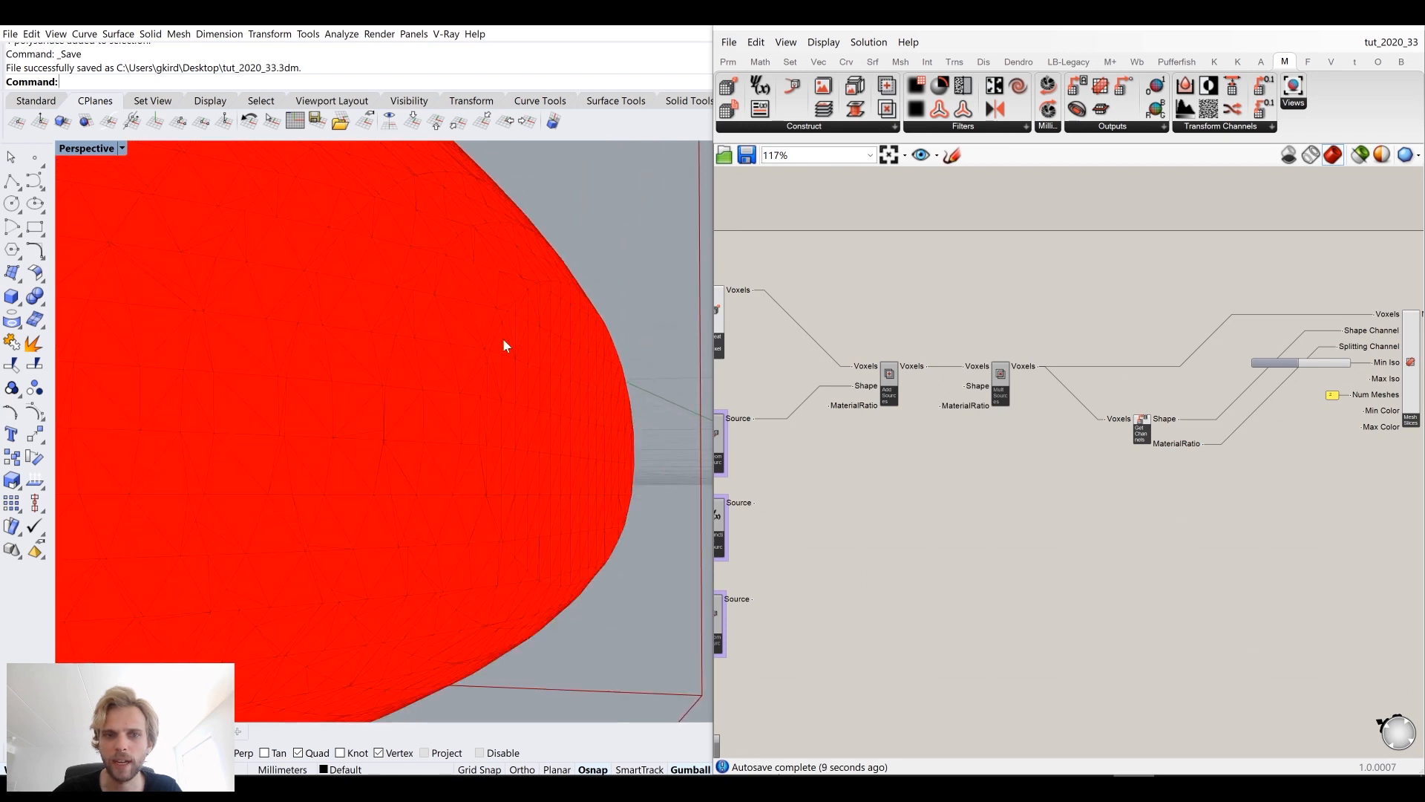
pyautogui.scroll(-8, 438, 427)
pyautogui.click(449, 479)
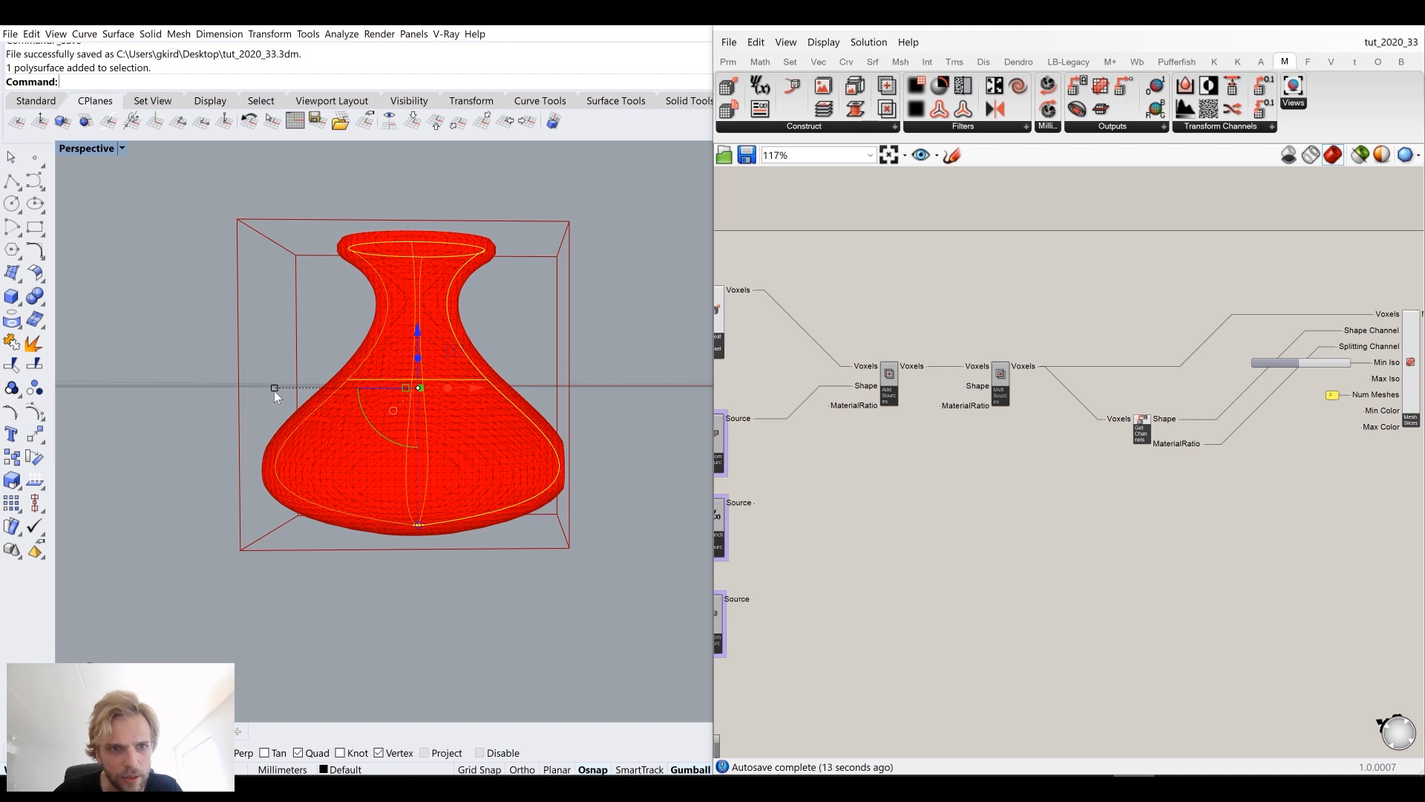
pyautogui.moveTo(274, 391); pyautogui.dragTo(284, 390)
pyautogui.keyDown('shift'); pyautogui.moveTo(294, 392); pyautogui.dragTo(295, 394); pyautogui.keyUp('shift')
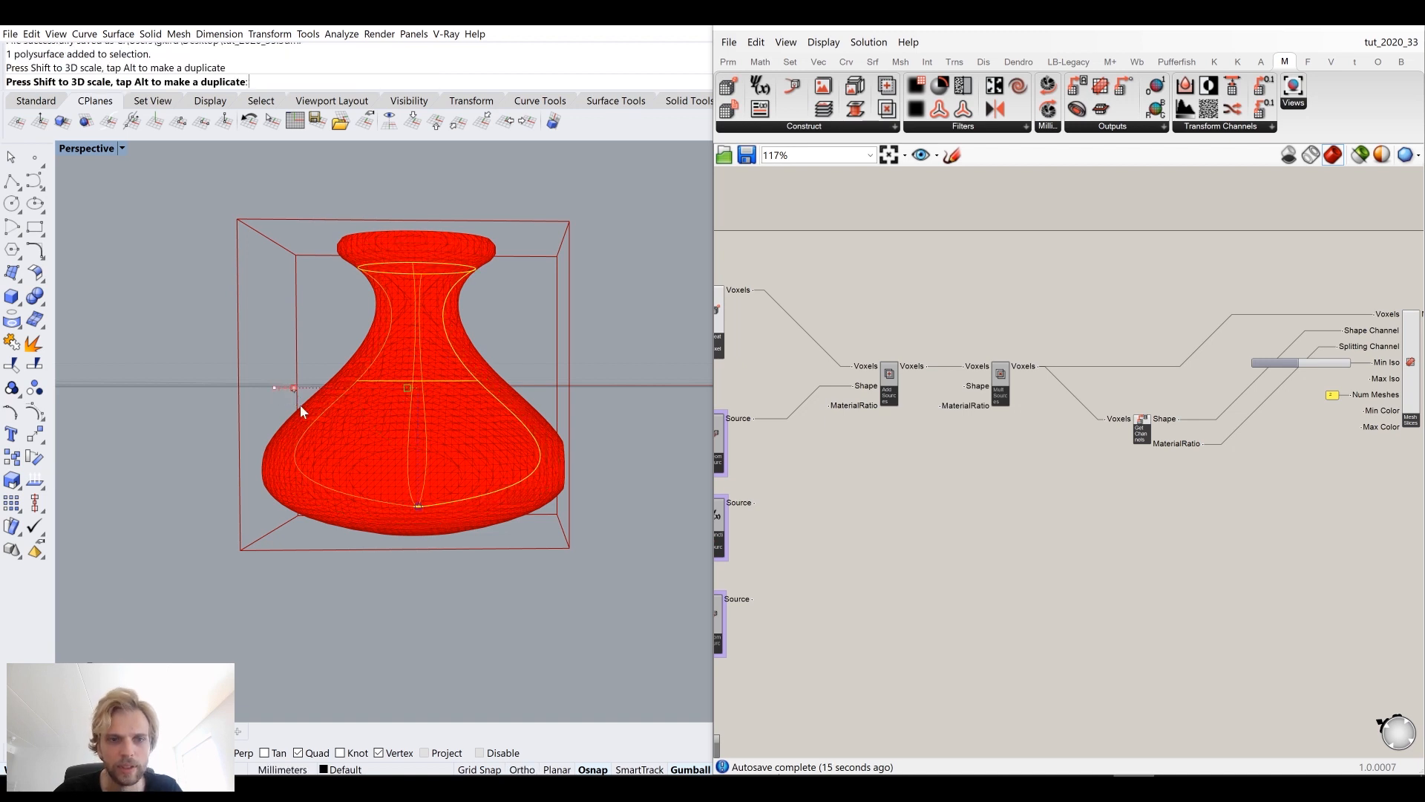
pyautogui.moveTo(414, 481); pyautogui.dragTo(461, 499, button='right')
pyautogui.scroll(4, 461, 499)
pyautogui.click(540, 526)
pyautogui.moveTo(540, 527); pyautogui.dragTo(577, 524, button='right')
pyautogui.scroll(-5, 577, 524)
pyautogui.keyDown('shift'); pyautogui.moveTo(524, 447); pyautogui.dragTo(516, 560, button='right'); pyautogui.keyUp('shift')
pyautogui.scroll(5, 421, 558)
pyautogui.scroll(-2, 431, 557)
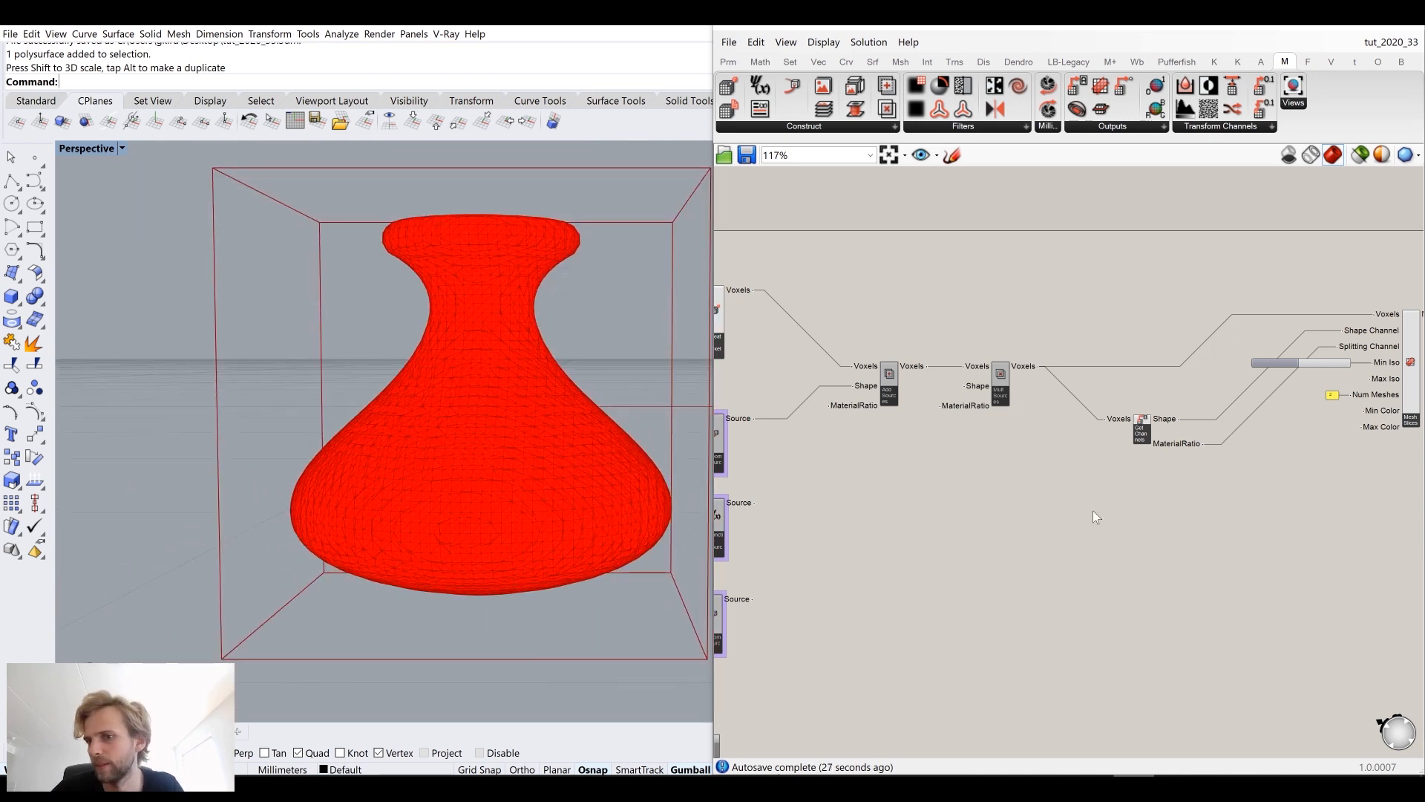
pyautogui.scroll(3, 1244, 436)
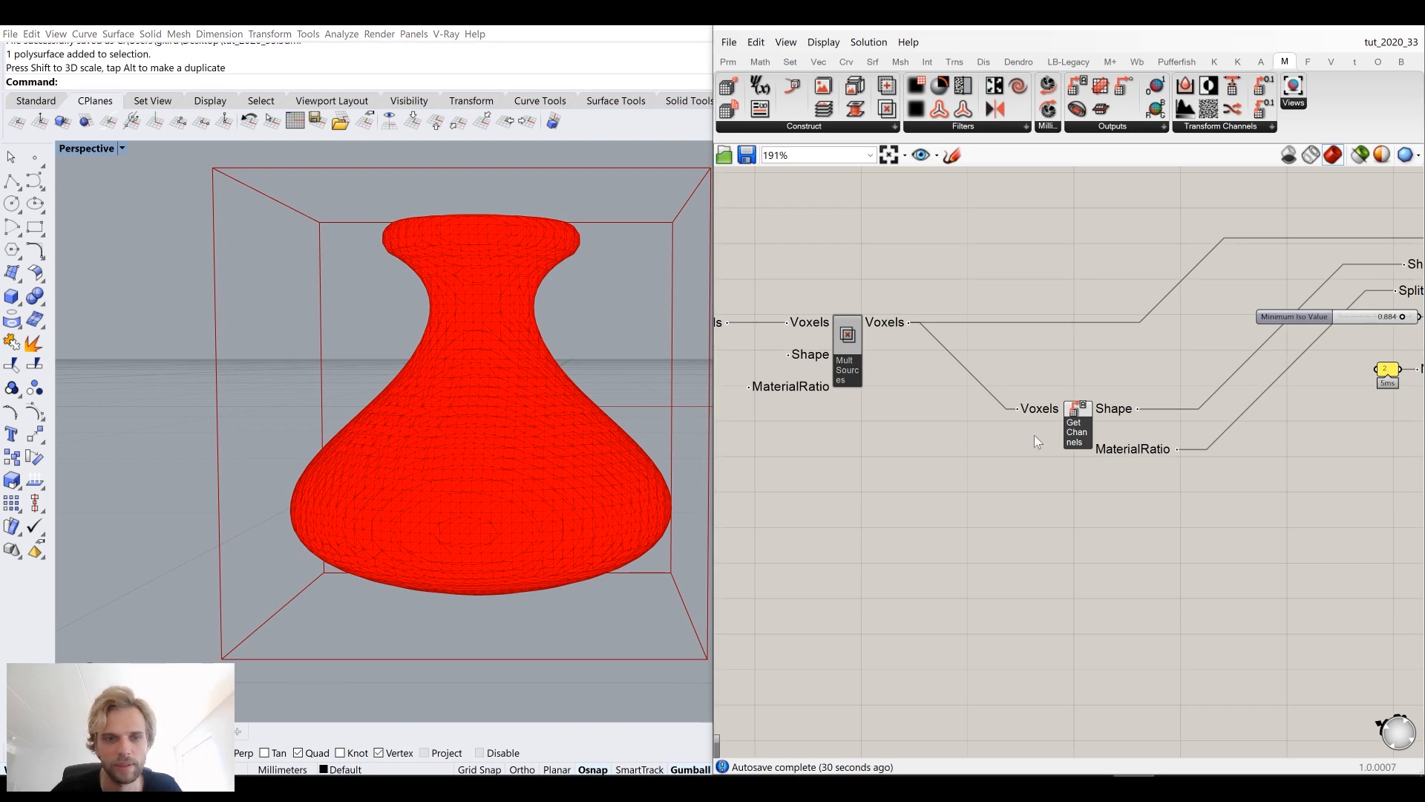
# Step: Connect the Gyroid Function Source output to the MaterialRatio input of Add Sources
pyautogui.moveTo(1035, 435); pyautogui.dragTo(1209, 383, button='right')
pyautogui.moveTo(945, 404); pyautogui.dragTo(1245, 444, button='right')
pyautogui.moveTo(987, 421); pyautogui.dragTo(1050, 424, button='right')
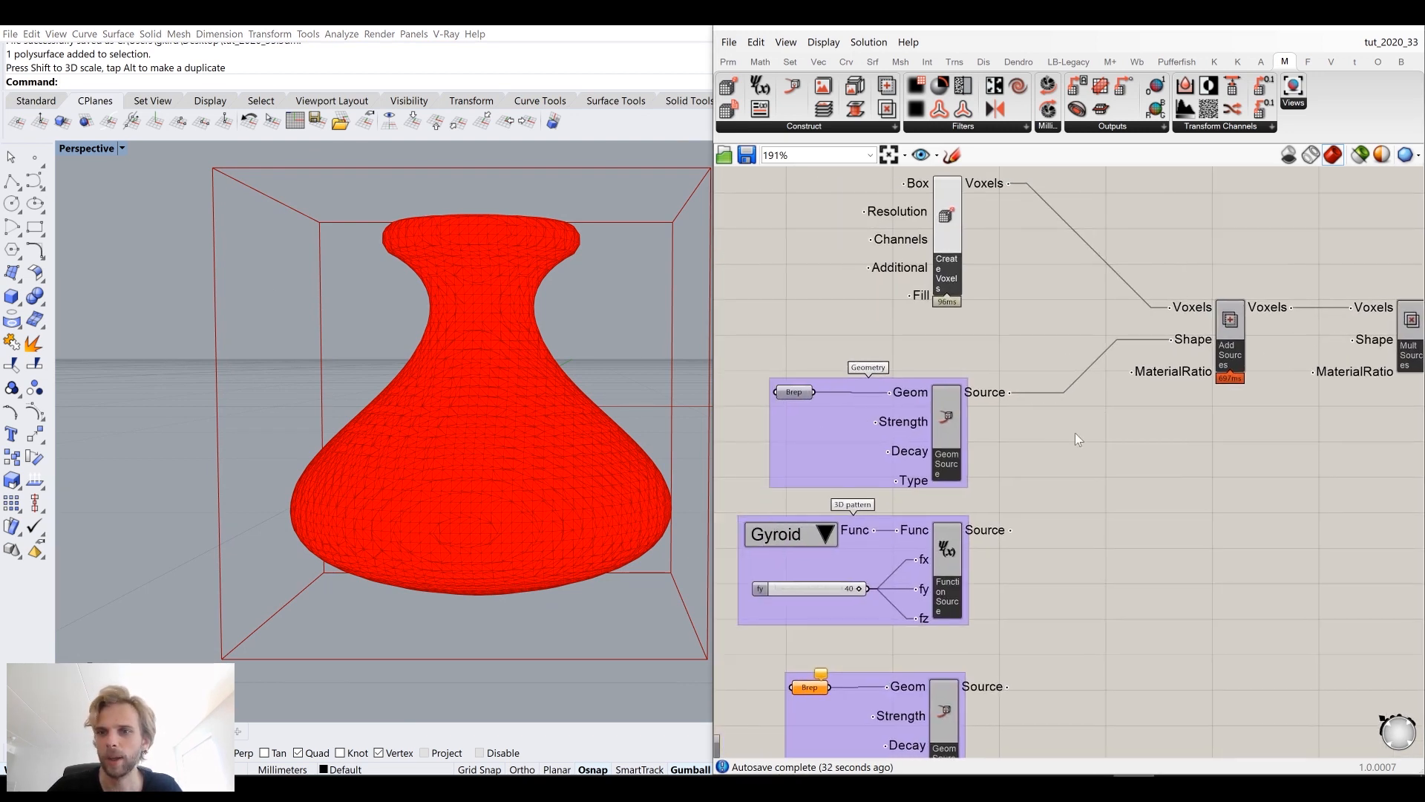
pyautogui.moveTo(1071, 500); pyautogui.dragTo(1005, 475, button='right')
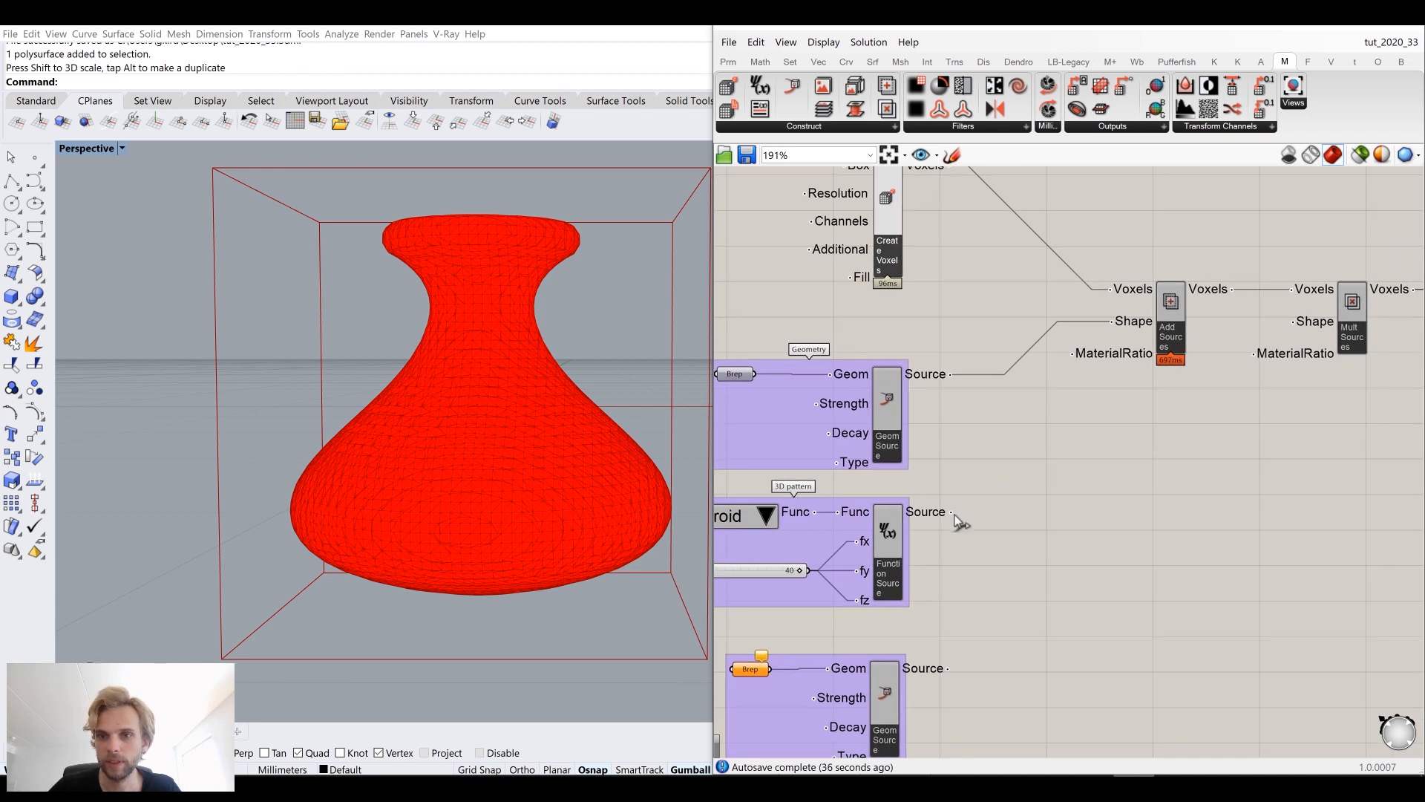
pyautogui.moveTo(951, 512); pyautogui.dragTo(1114, 359)
# Step: Examine the gyroid-patterned vase from different angles in the viewport
pyautogui.moveTo(549, 380); pyautogui.dragTo(432, 457, button='right')
pyautogui.scroll(5, 415, 344)
pyautogui.moveTo(445, 375); pyautogui.dragTo(481, 352, button='right')
pyautogui.scroll(-5, 467, 513)
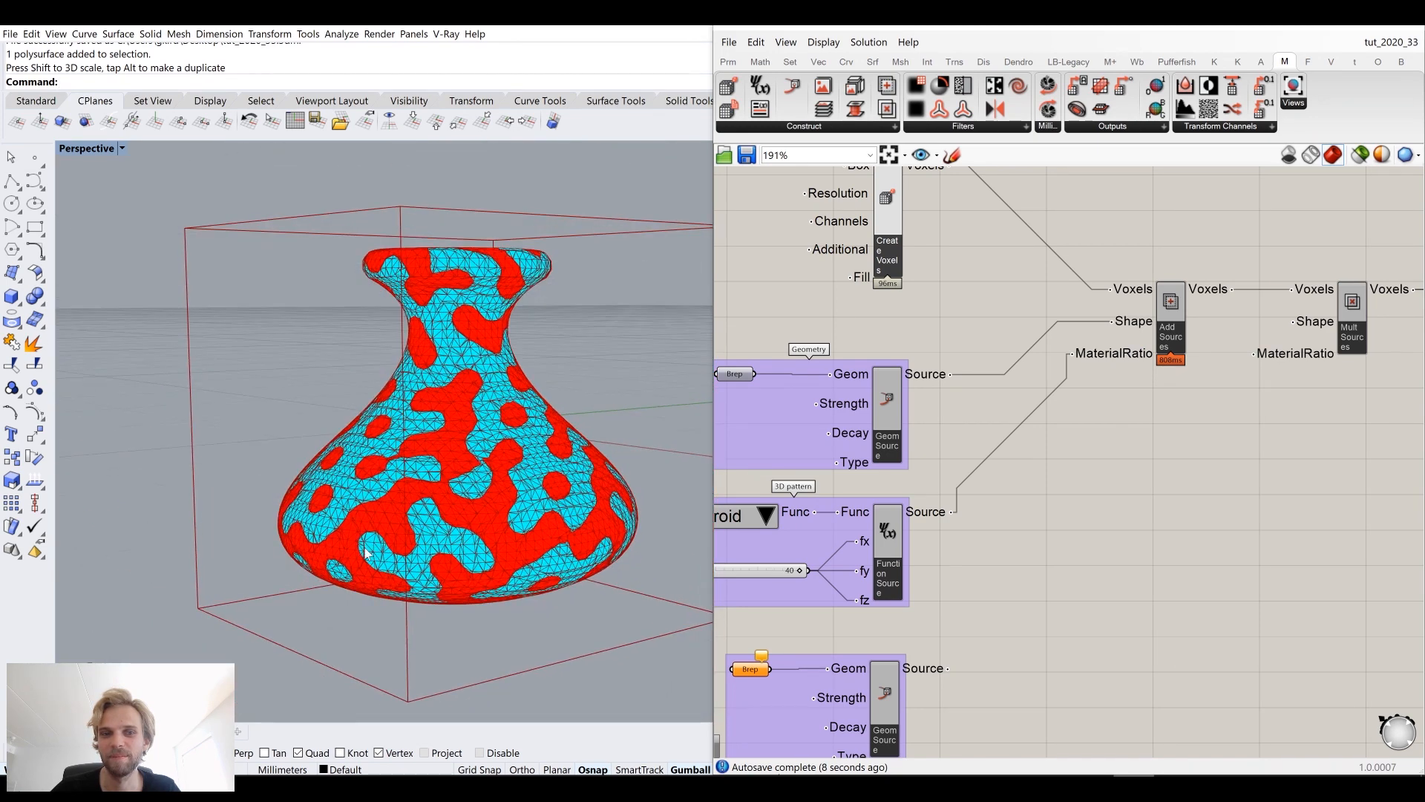
pyautogui.moveTo(504, 485); pyautogui.dragTo(372, 292, button='right')
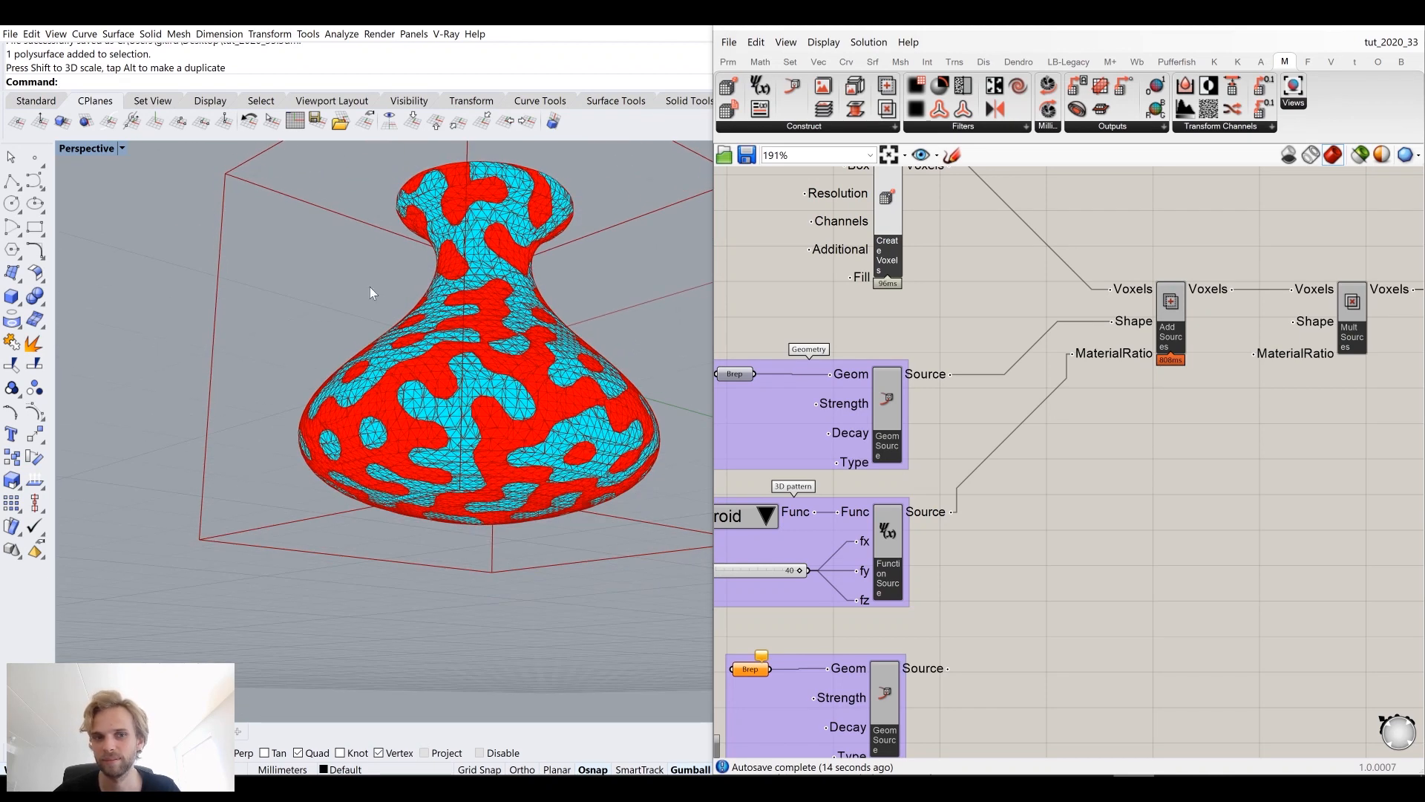
pyautogui.moveTo(520, 326); pyautogui.dragTo(499, 365, button='right')
pyautogui.moveTo(1045, 530); pyautogui.dragTo(1119, 429, button='right')
pyautogui.scroll(-2, 1078, 437)
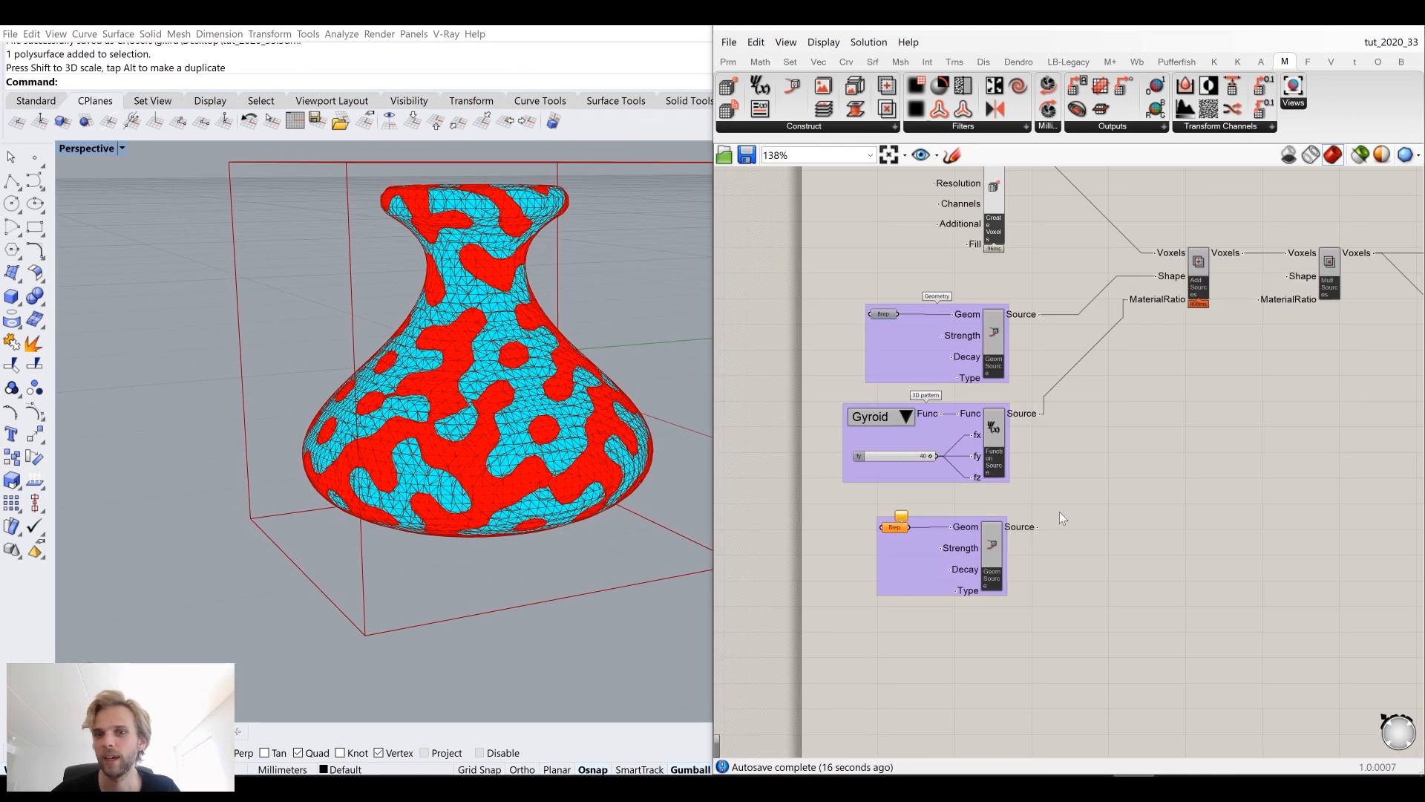
pyautogui.moveTo(487, 461); pyautogui.dragTo(453, 521, button='right')
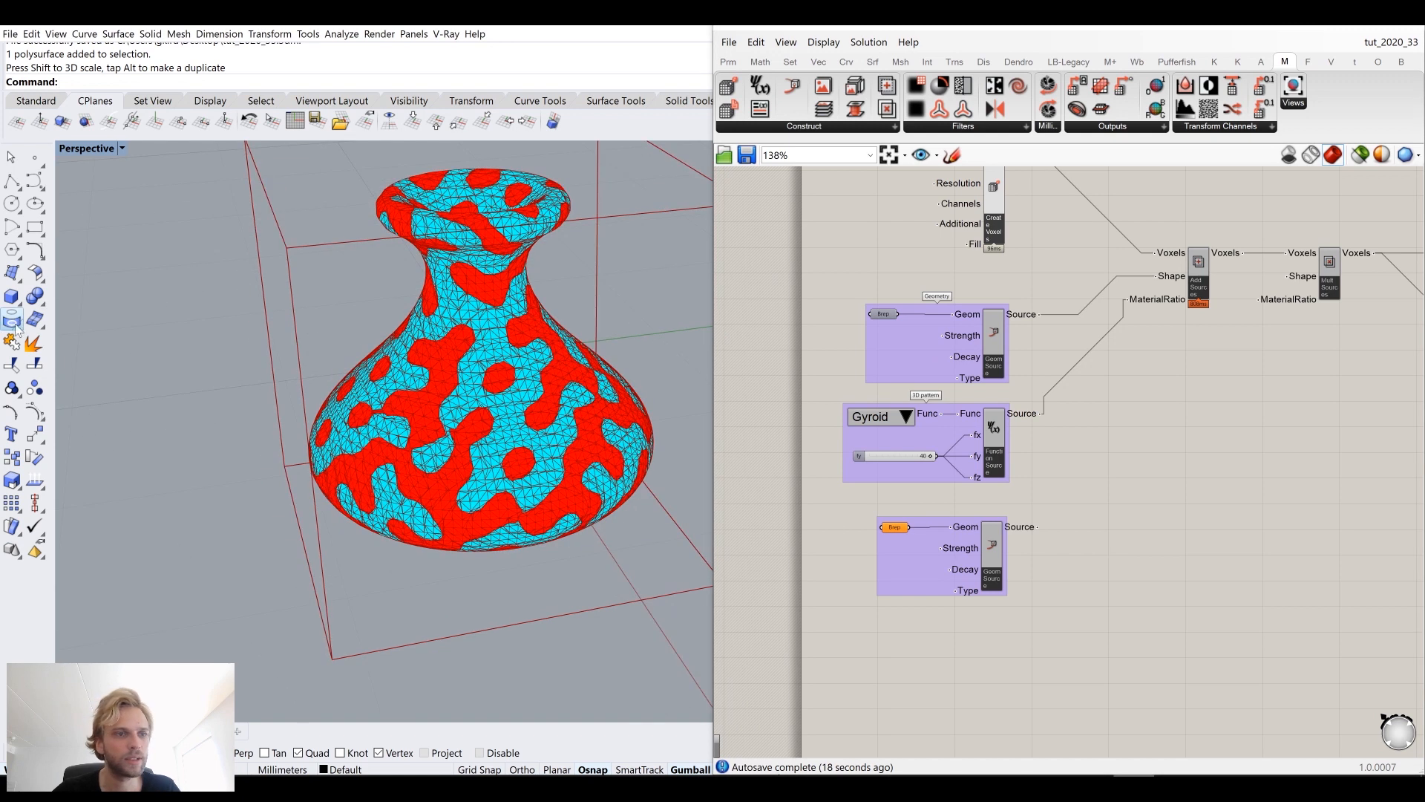
# Step: Draw a sphere in the Top view, centred just left of the vase's base
pyautogui.click(20, 303)
pyautogui.click(81, 305)
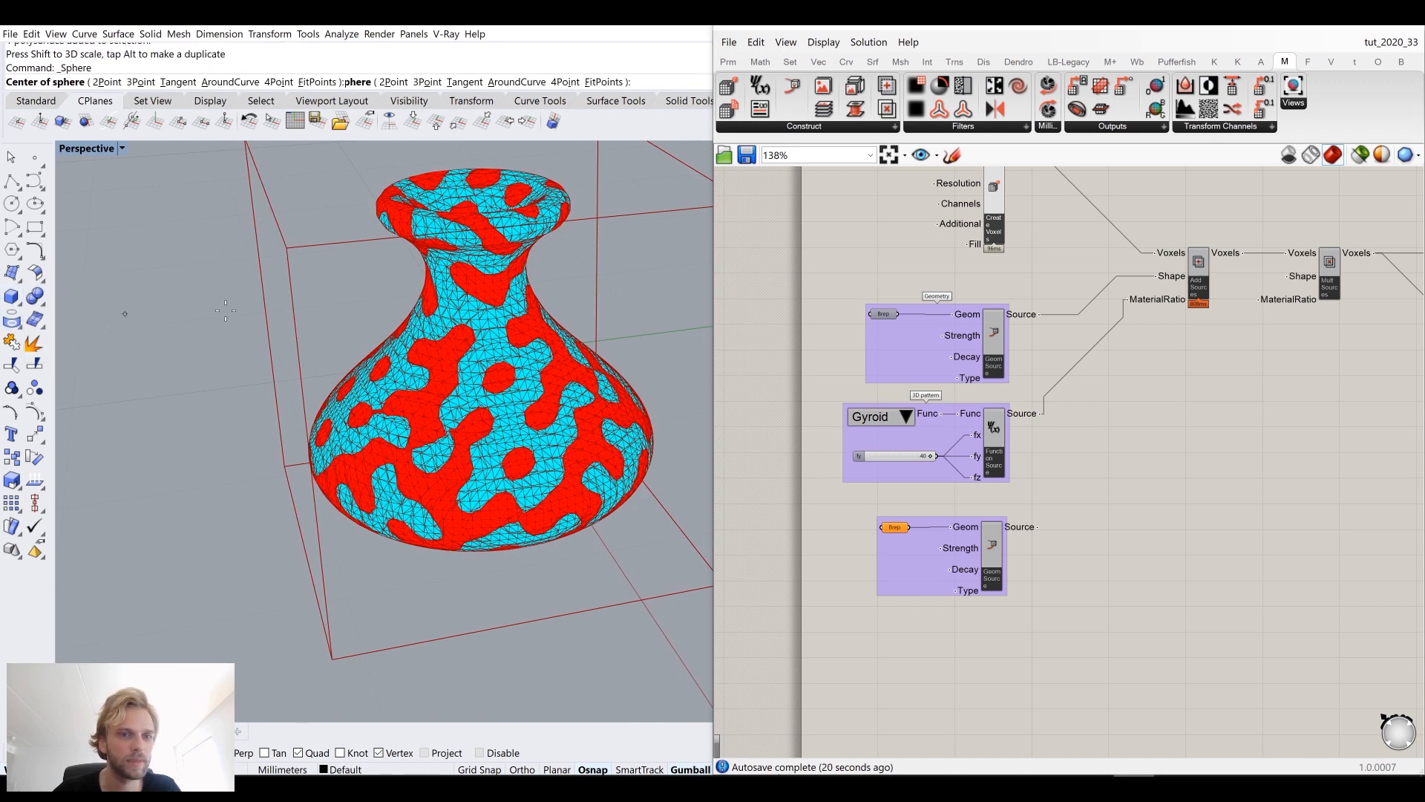
pyautogui.moveTo(441, 272); pyautogui.dragTo(460, 380, button='right')
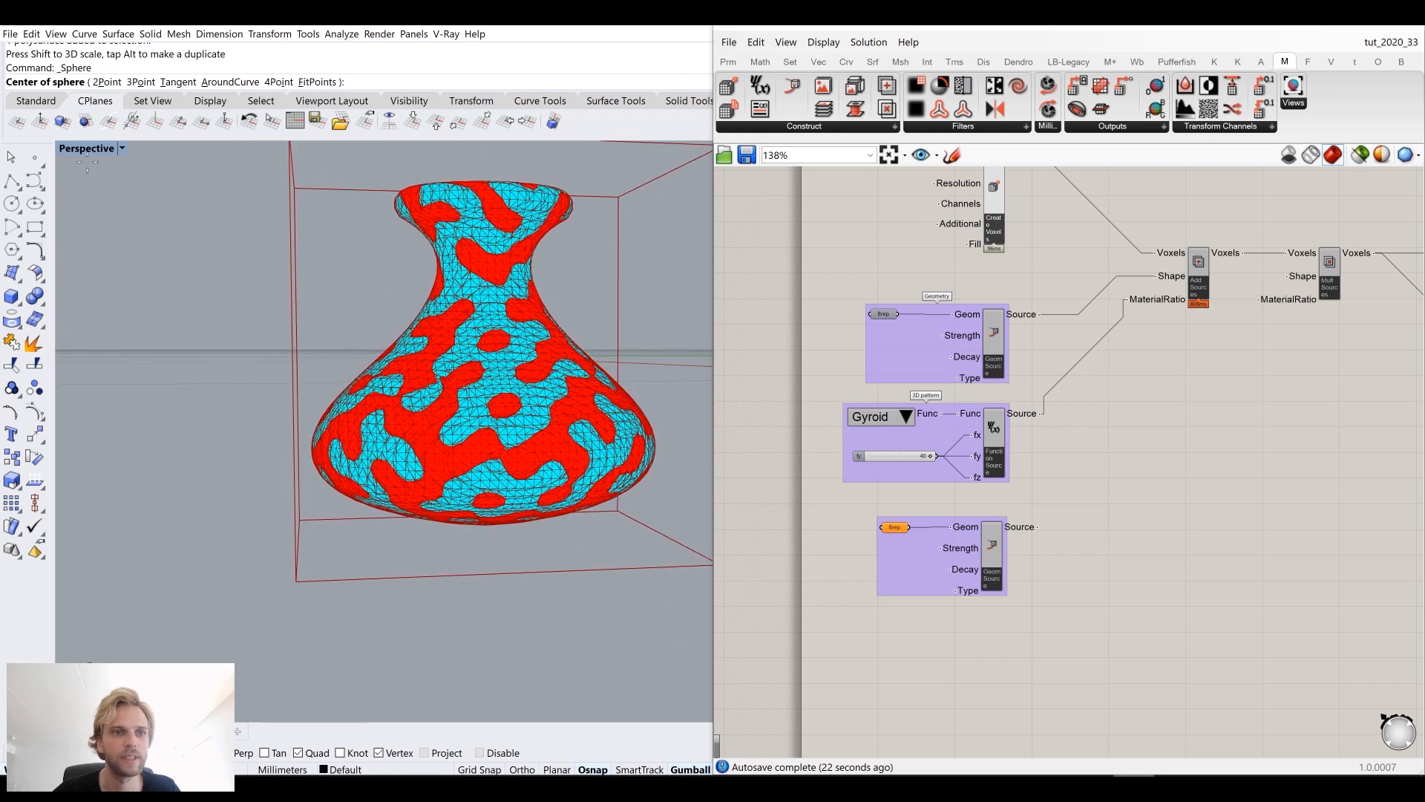
pyautogui.doubleClick(63, 148)
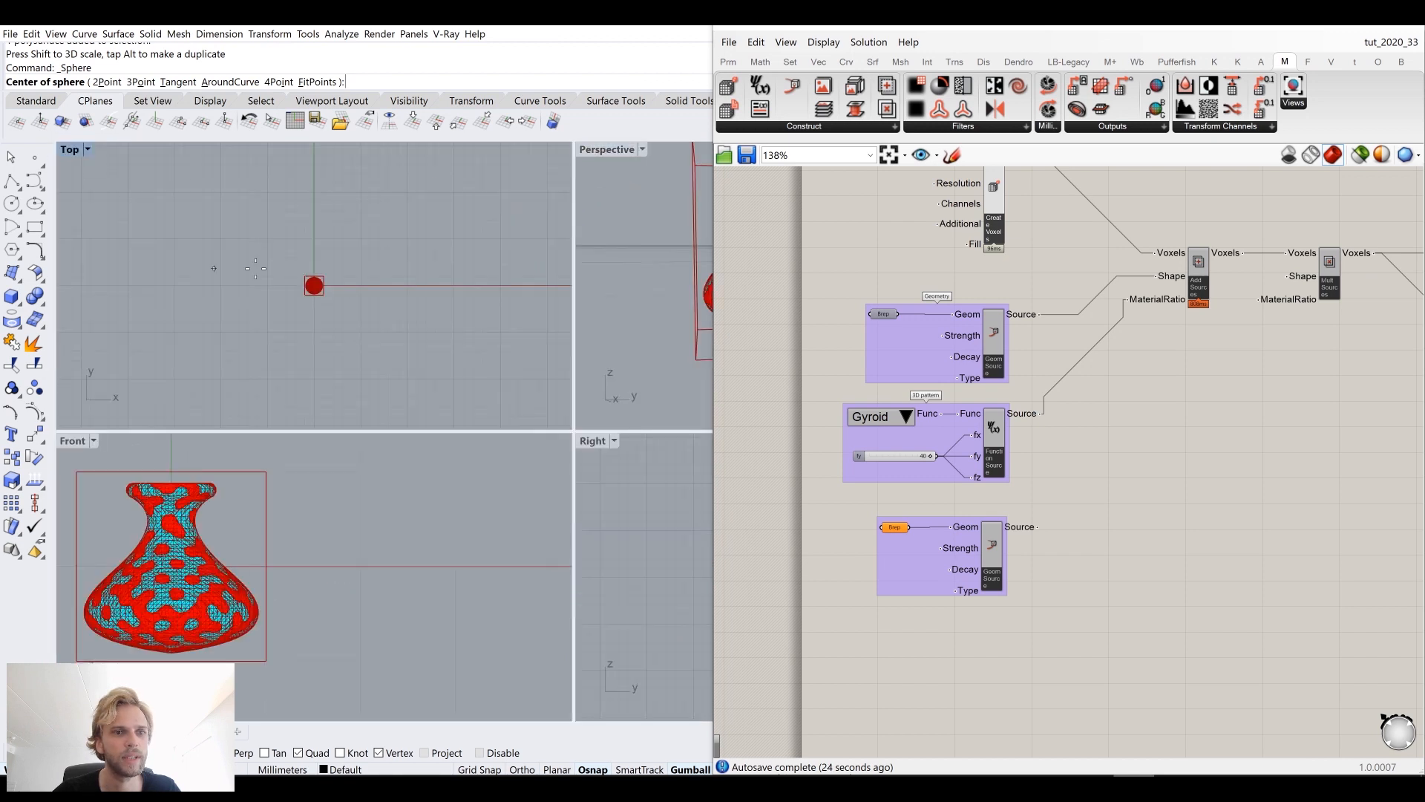
pyautogui.scroll(5, 254, 237)
pyautogui.scroll(6, 254, 237)
pyautogui.scroll(-8, 371, 335)
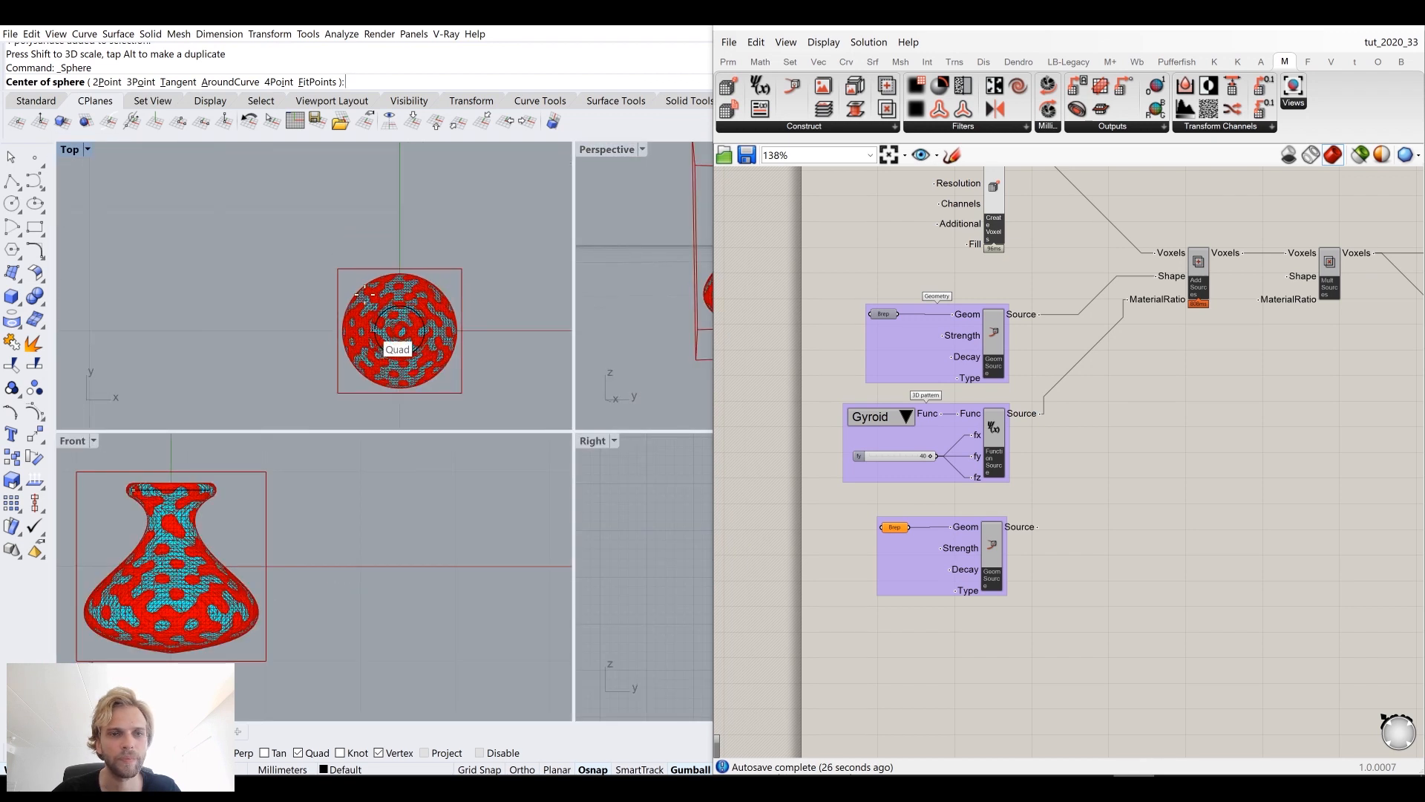
pyautogui.moveTo(385, 331); pyautogui.dragTo(357, 255, button='right')
pyautogui.scroll(6, 336, 277)
pyautogui.click(307, 321)
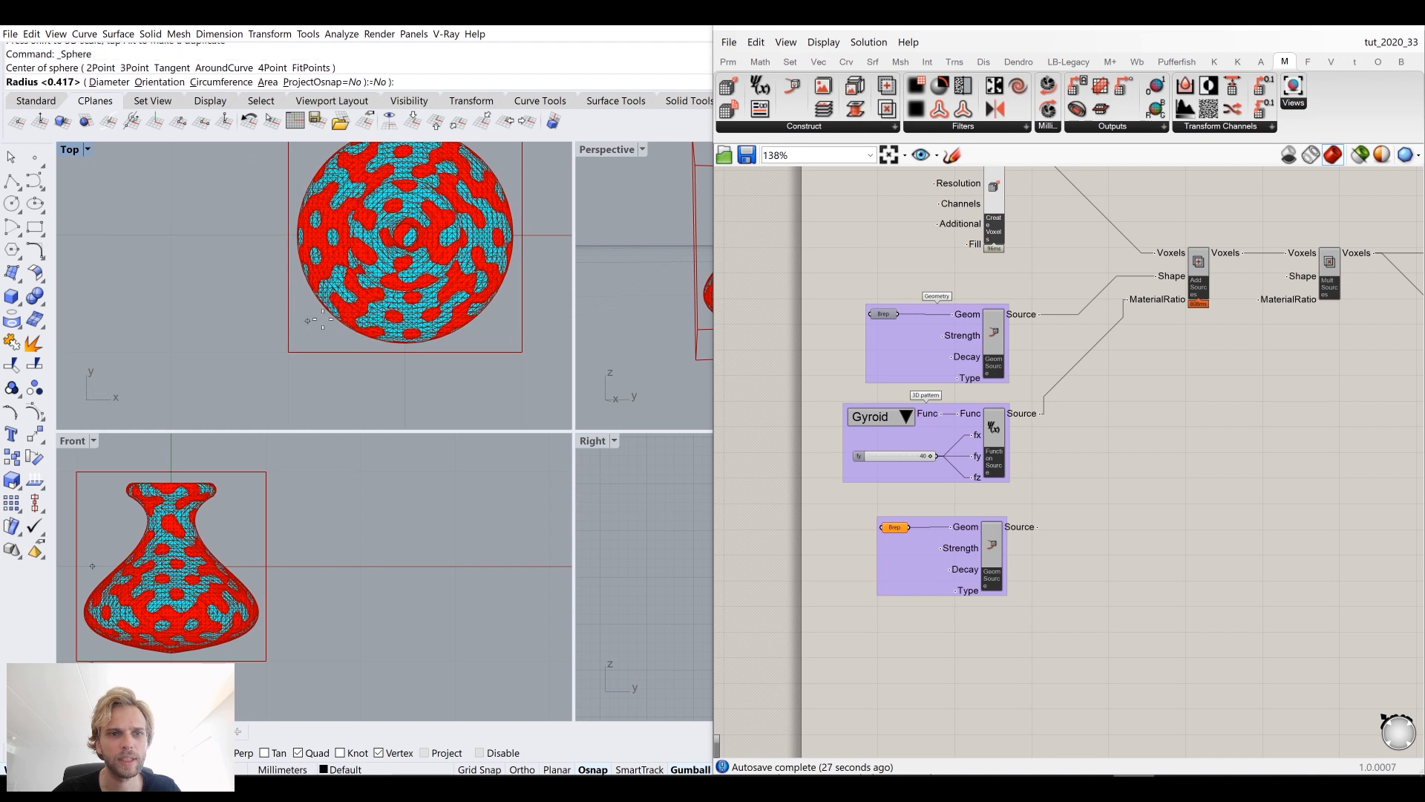
pyautogui.click(362, 317)
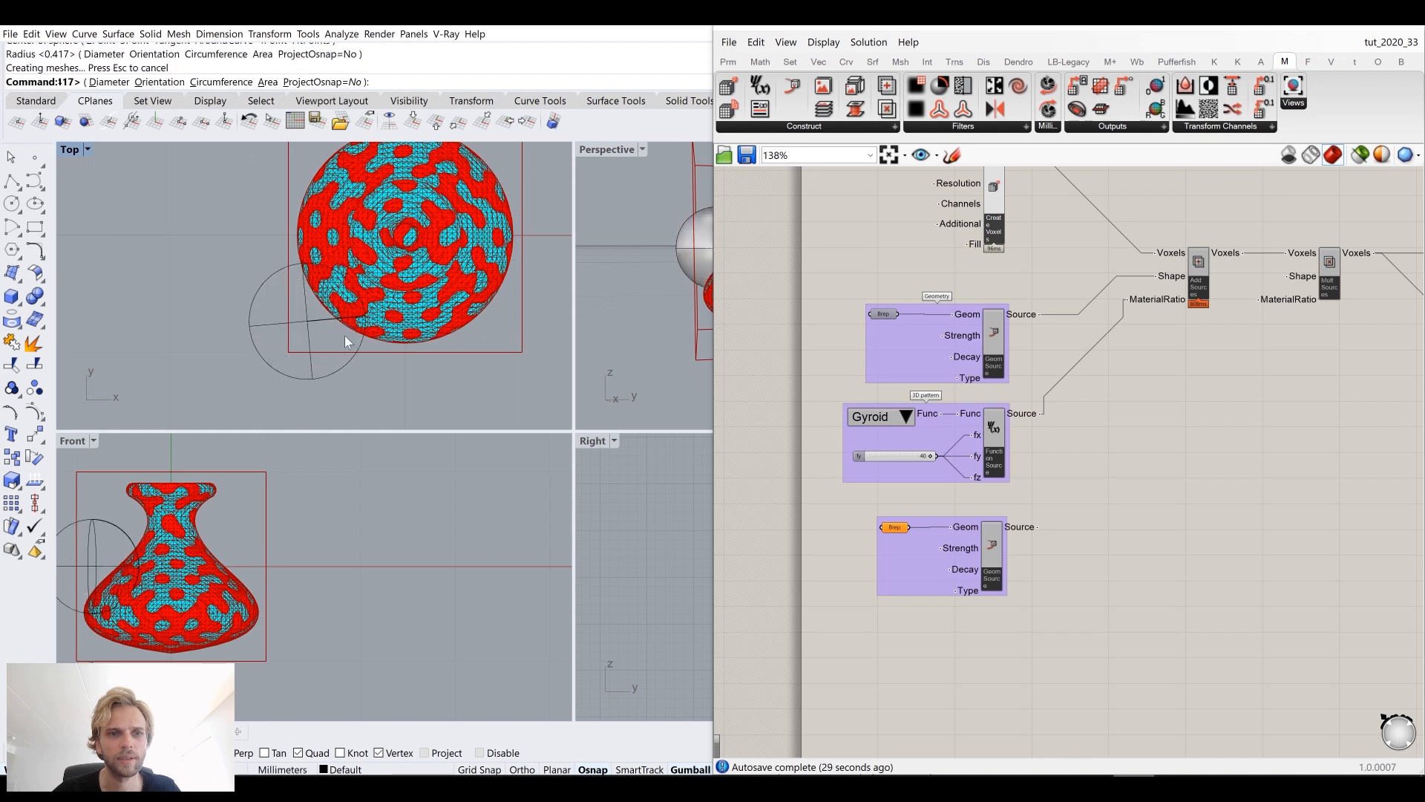
# Step: Move the sphere with the gumball so it overlaps the side of the vase
pyautogui.doubleClick(597, 149)
pyautogui.moveTo(540, 375); pyautogui.dragTo(591, 371, button='right')
pyautogui.click(294, 327)
pyautogui.moveTo(264, 298); pyautogui.dragTo(267, 374)
pyautogui.moveTo(297, 425); pyautogui.dragTo(297, 462, button='right')
pyautogui.moveTo(318, 470); pyautogui.dragTo(358, 475)
pyautogui.moveTo(357, 475); pyautogui.dragTo(452, 389, button='right')
# Step: Set the sphere as the single Brep of the second Geometry Source component
pyautogui.scroll(-6, 440, 417)
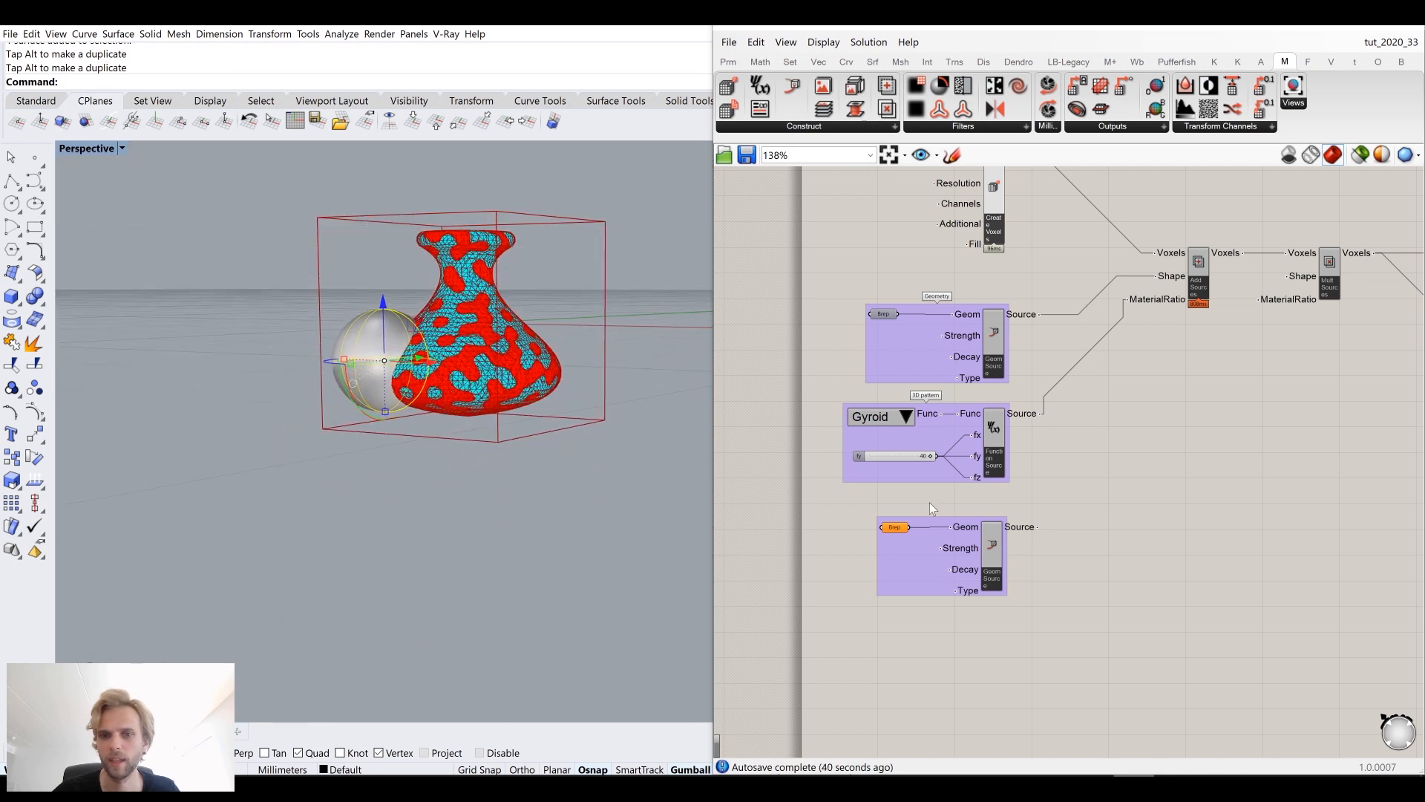
pyautogui.scroll(5, 933, 509)
pyautogui.rightClick(855, 533)
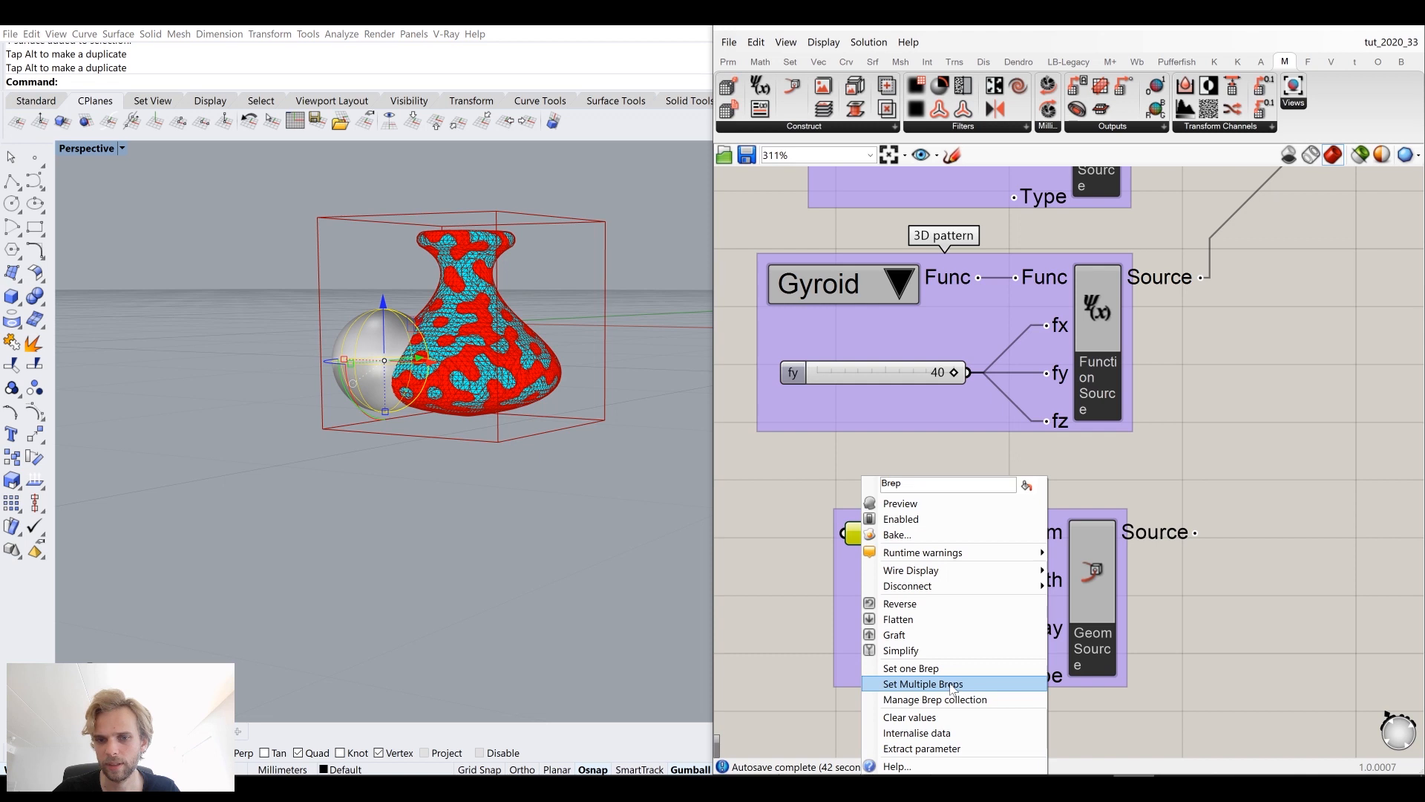
pyautogui.click(920, 668)
# Step: Wire the sphere's Geometry Source output into the source-combining chain of the definition
pyautogui.scroll(-3, 1258, 435)
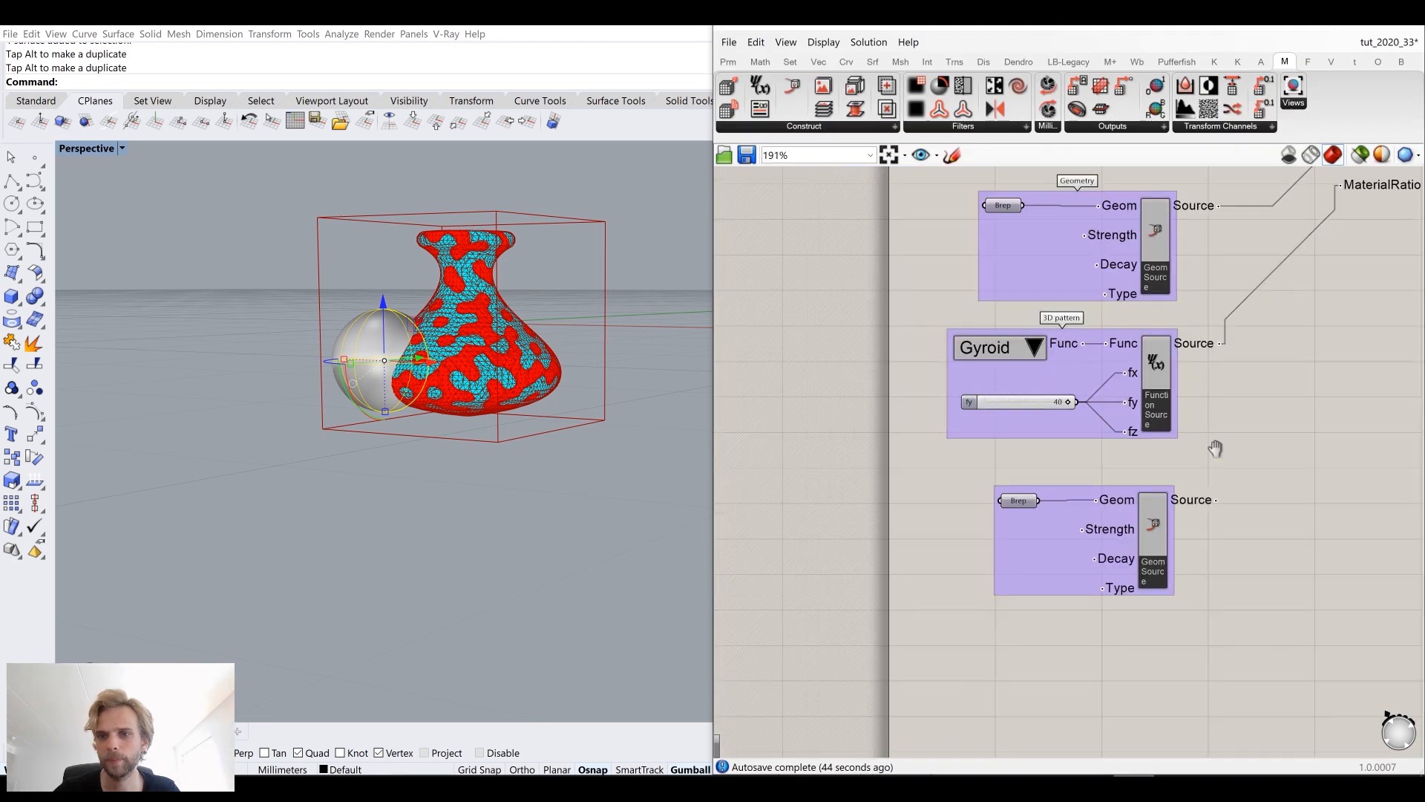
pyautogui.moveTo(1215, 448); pyautogui.dragTo(998, 562, button='right')
pyautogui.scroll(-2, 999, 563)
pyautogui.moveTo(968, 604); pyautogui.dragTo(1196, 506)
pyautogui.moveTo(971, 601); pyautogui.dragTo(1196, 373)
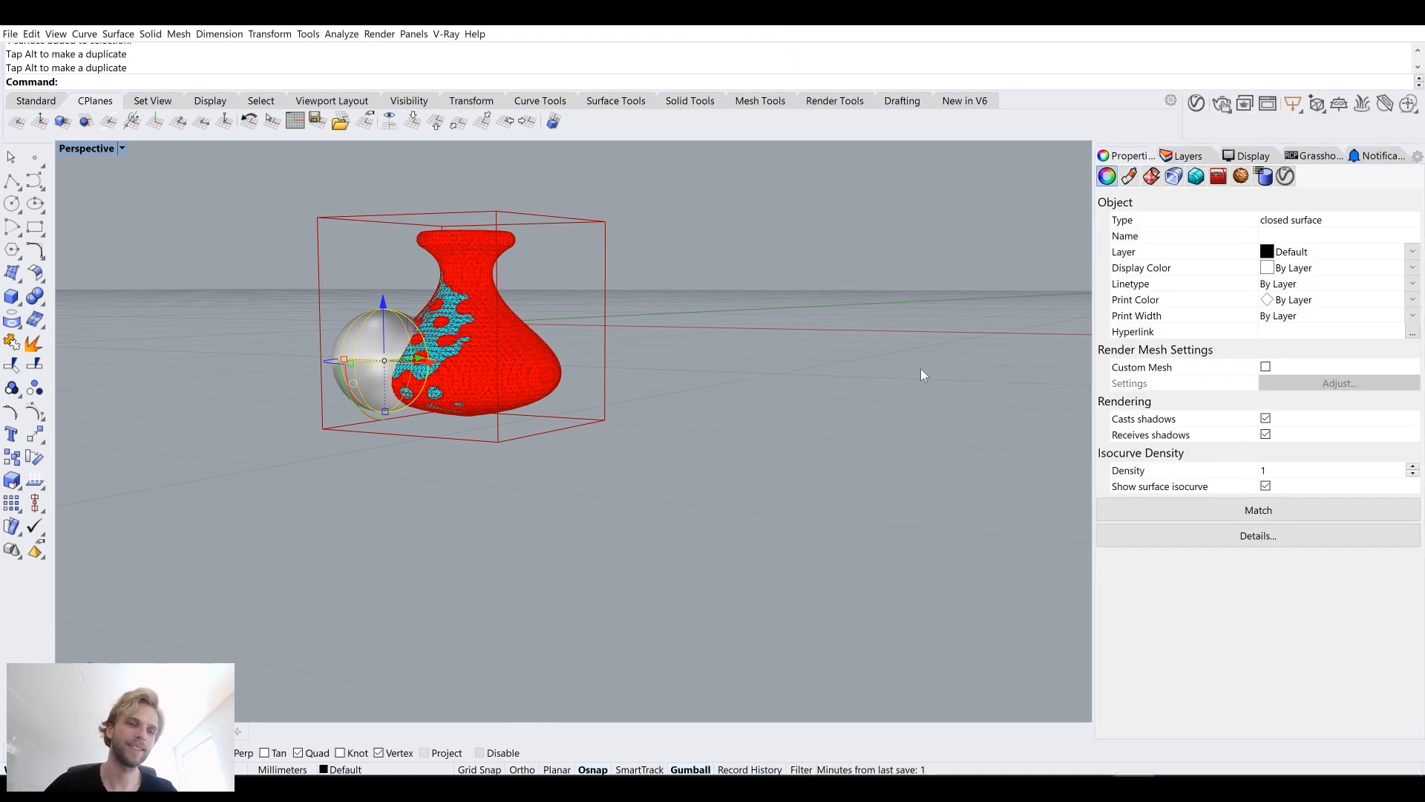
# Step: Select the sphere and scale it up with the gumball so it overlaps more of the vase
pyautogui.click(646, 394)
pyautogui.moveTo(646, 394); pyautogui.dragTo(513, 362, button='right')
pyautogui.scroll(6, 400, 439)
pyautogui.scroll(2, 448, 355)
pyautogui.scroll(-4, 448, 360)
pyautogui.scroll(6, 499, 322)
pyautogui.scroll(-6, 488, 298)
pyautogui.moveTo(493, 301); pyautogui.dragTo(305, 398, button='right')
pyautogui.scroll(4, 453, 302)
pyautogui.click(412, 310)
pyautogui.moveTo(285, 399); pyautogui.dragTo(213, 414)
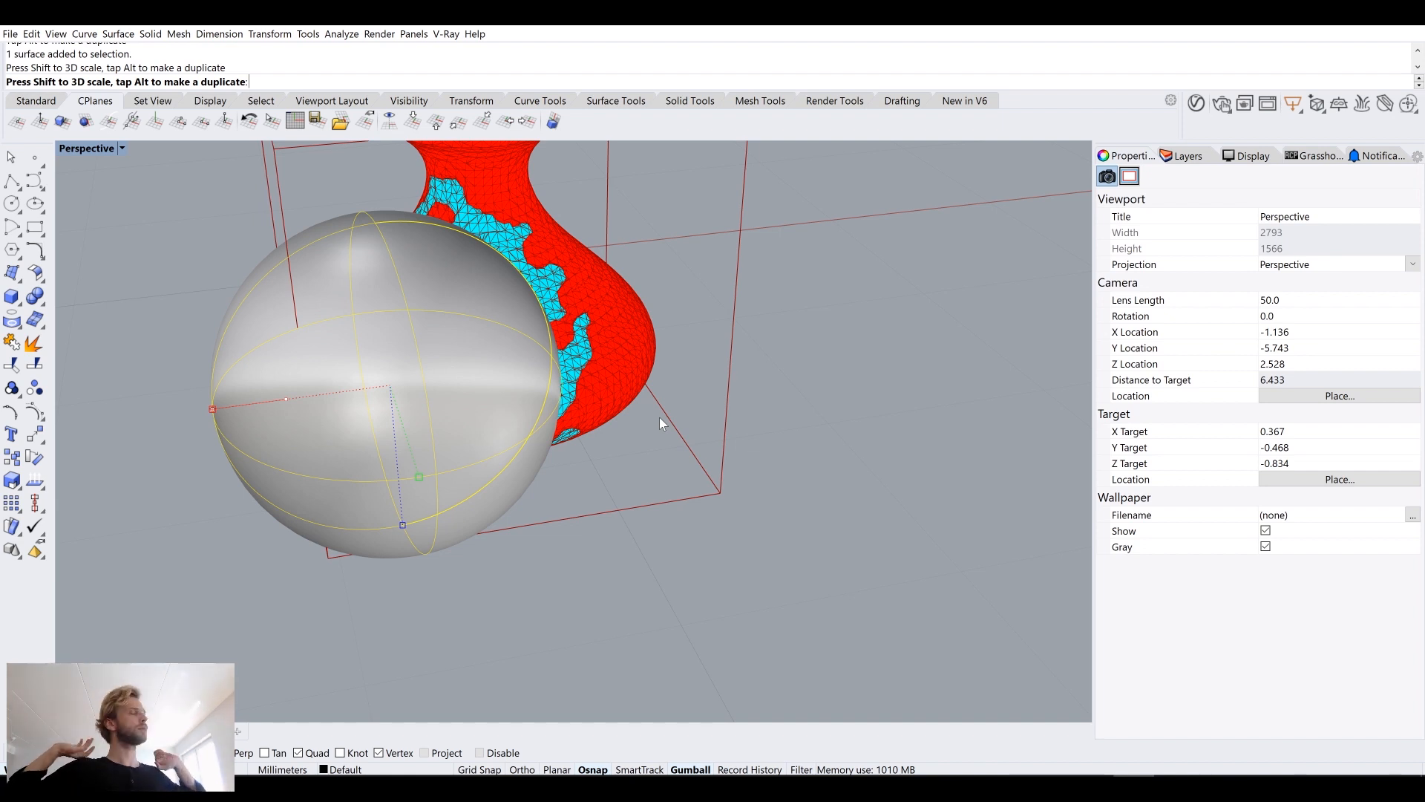
# Step: Hide the sphere and orbit around the vase to view its pattern
pyautogui.moveTo(653, 417); pyautogui.dragTo(414, 413, button='right')
pyautogui.click(398, 314)
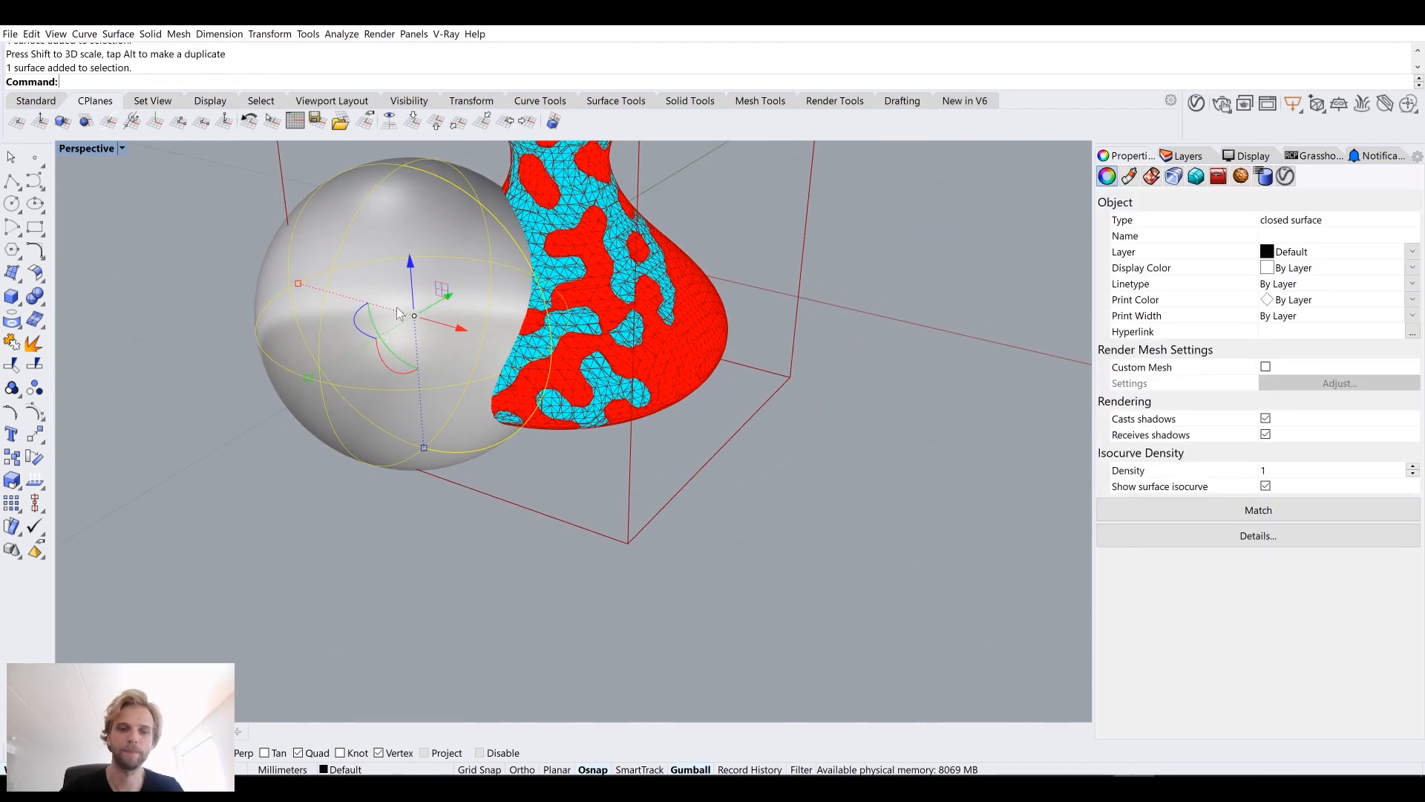
pyautogui.press('Return')
pyautogui.moveTo(464, 261); pyautogui.dragTo(624, 245, button='right')
pyautogui.scroll(8, 519, 274)
pyautogui.scroll(-6, 524, 278)
pyautogui.keyDown('shift'); pyautogui.moveTo(538, 288); pyautogui.dragTo(557, 356, button='right'); pyautogui.keyUp('shift')
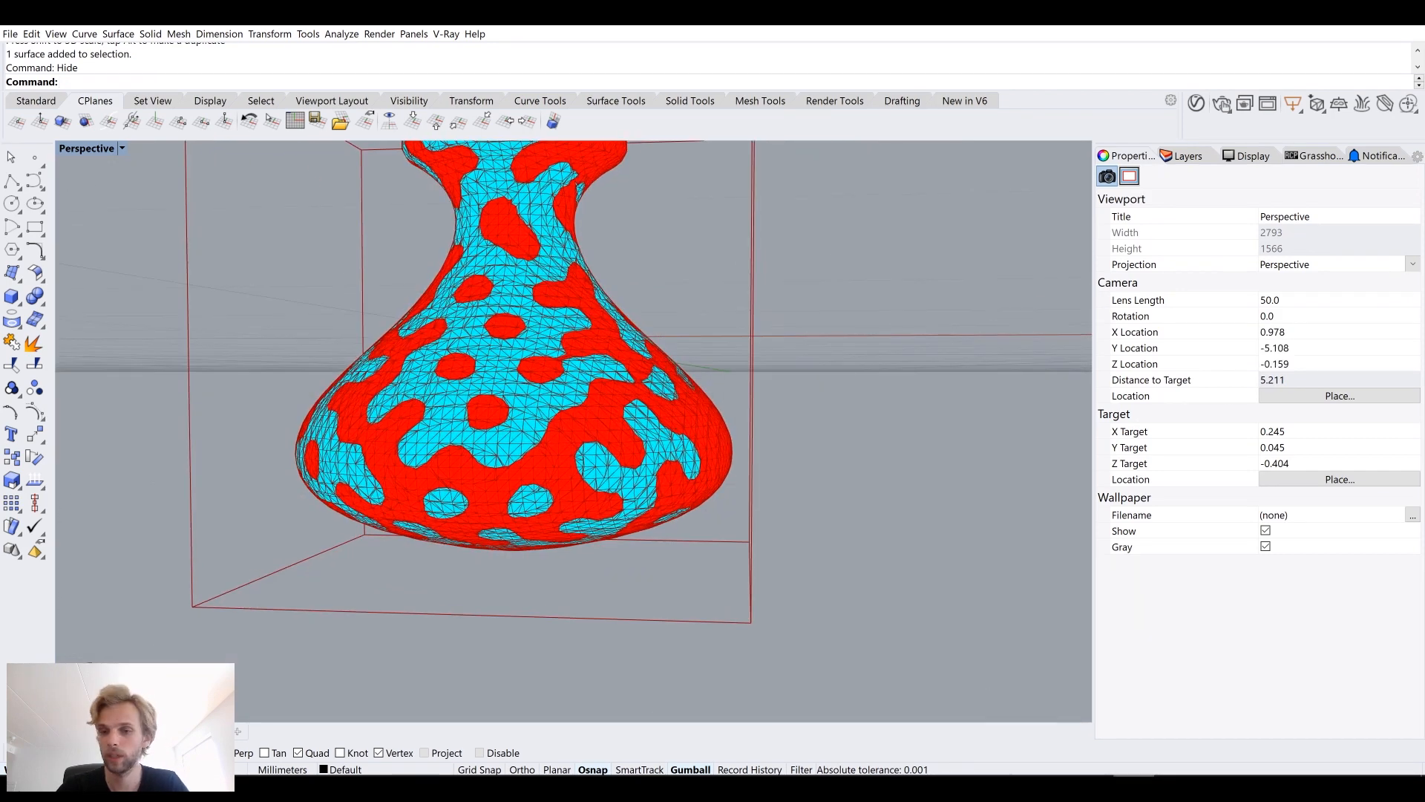
pyautogui.moveTo(415, 282); pyautogui.dragTo(428, 299, button='right')
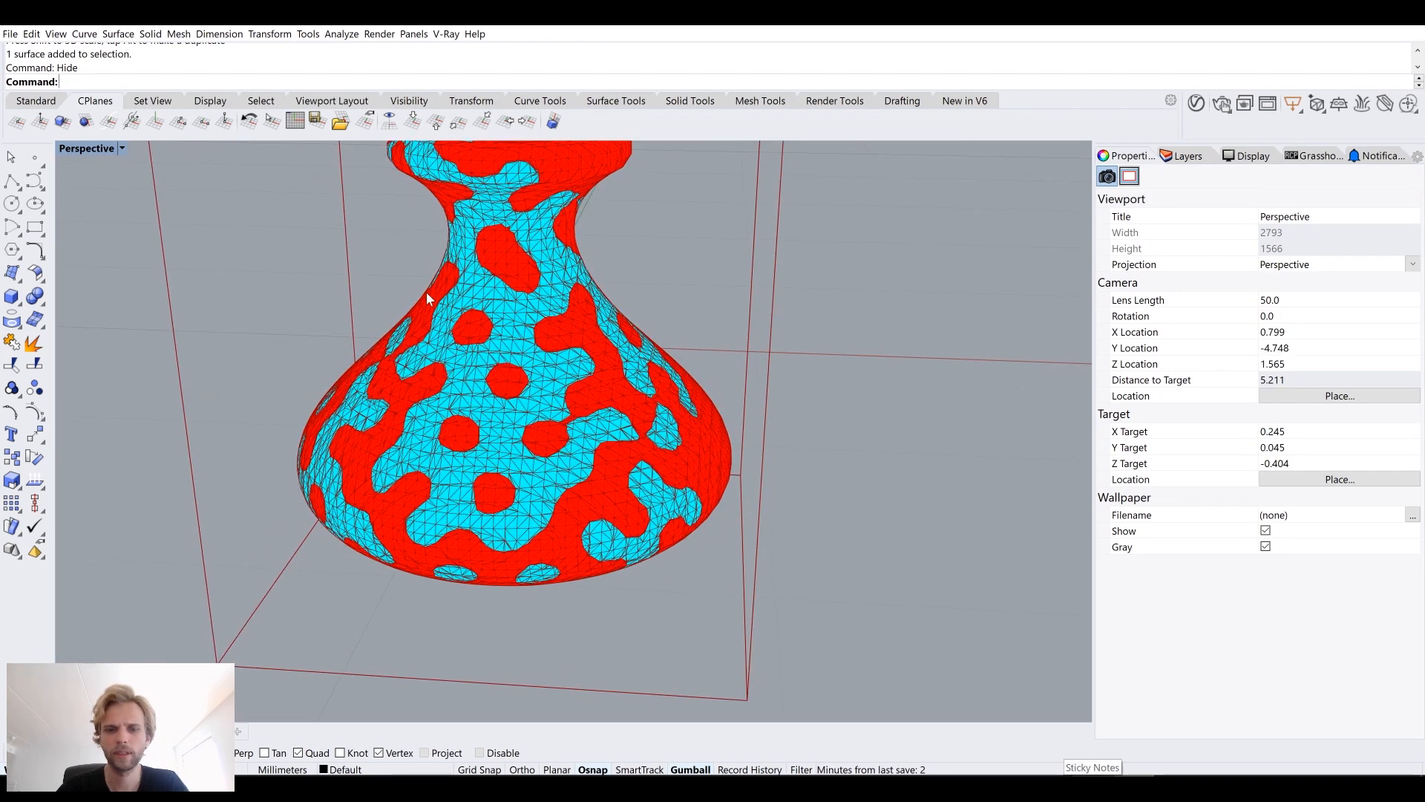
# Step: Bring the Grasshopper window back beside the Rhino viewport and pan to the Mesh Slices component
pyautogui.hotkey('alt', 'Tab')
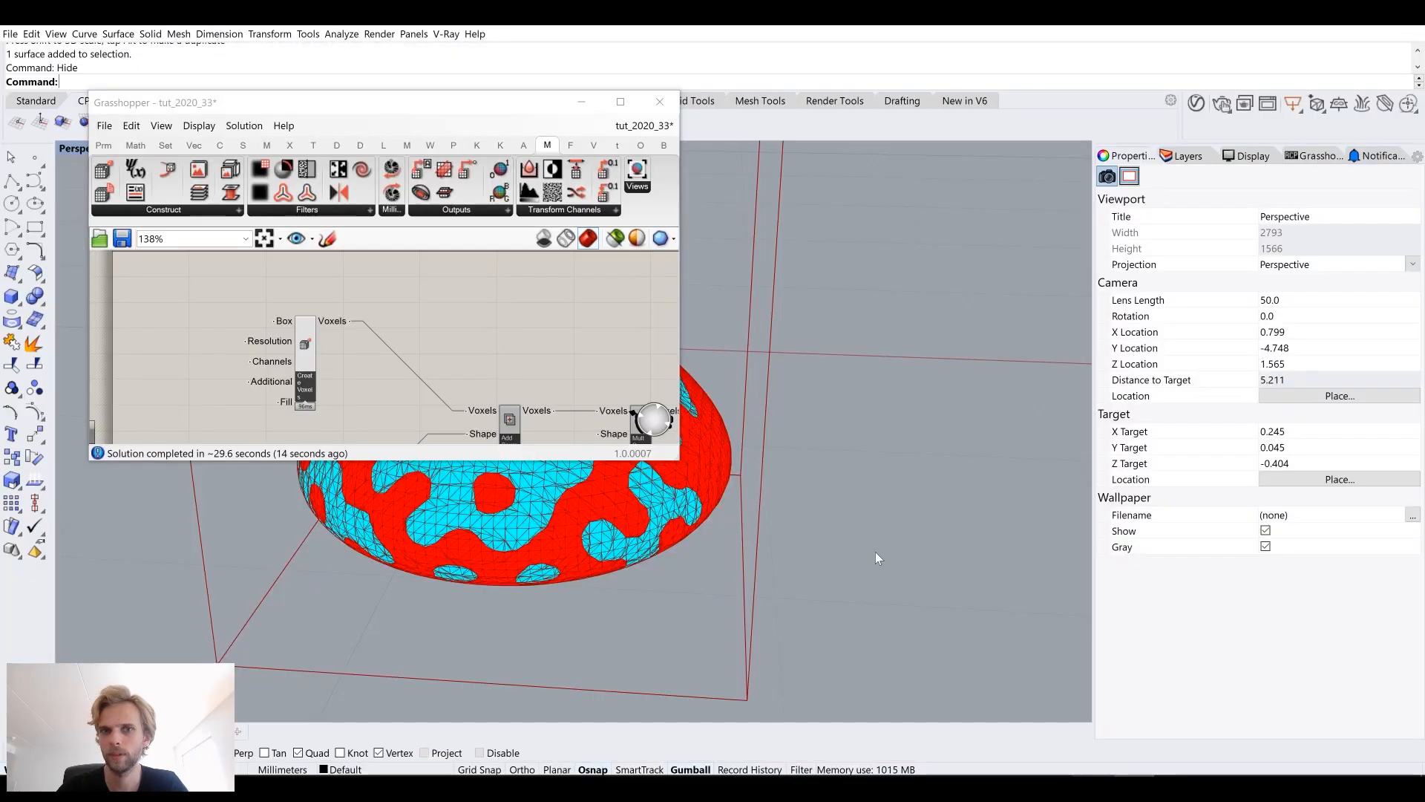
pyautogui.moveTo(449, 106); pyautogui.dragTo(1424, 308)
pyautogui.scroll(-3, 1194, 378)
pyautogui.moveTo(1335, 389); pyautogui.dragTo(1008, 381, button='right')
pyautogui.scroll(6, 1169, 357)
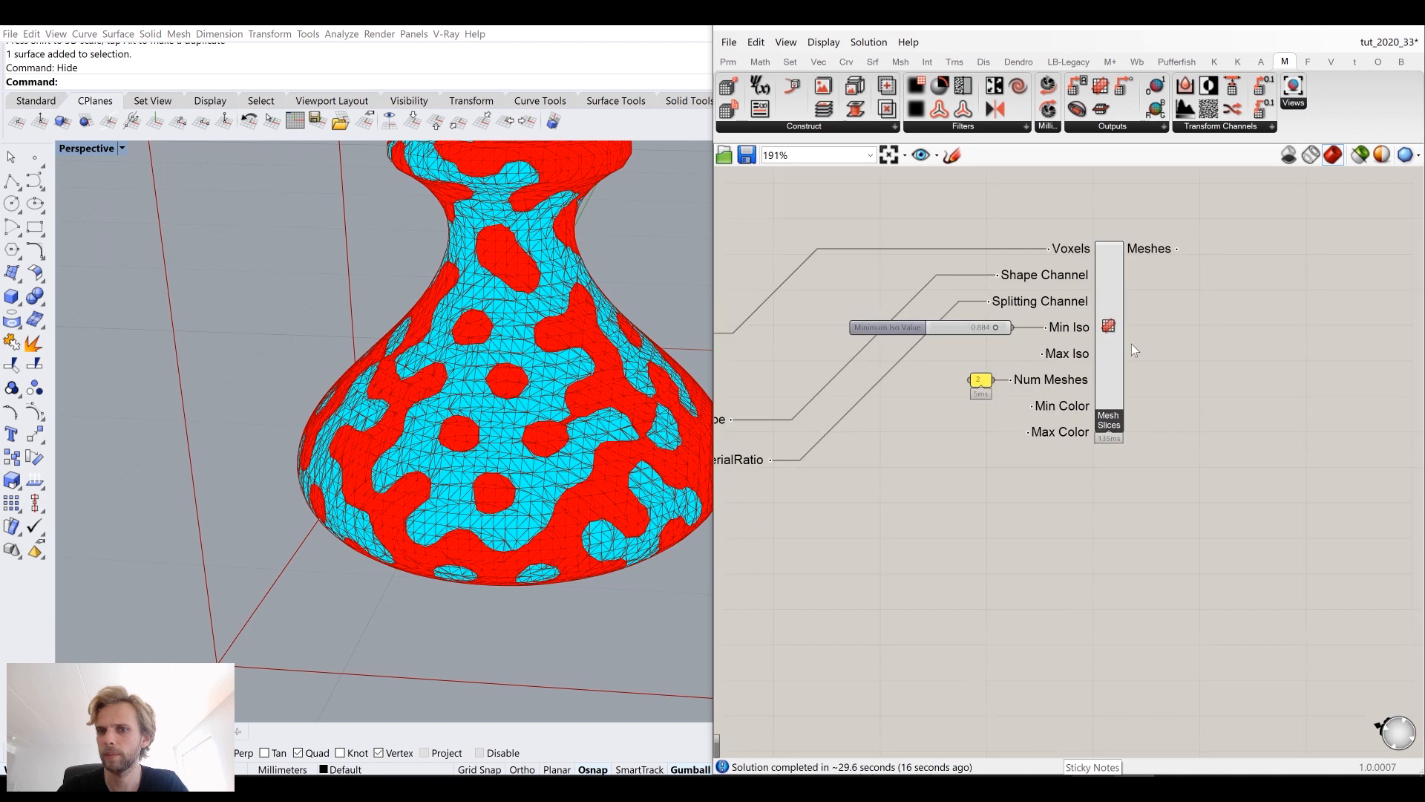
pyautogui.moveTo(1131, 344); pyautogui.dragTo(1072, 392, button='right')
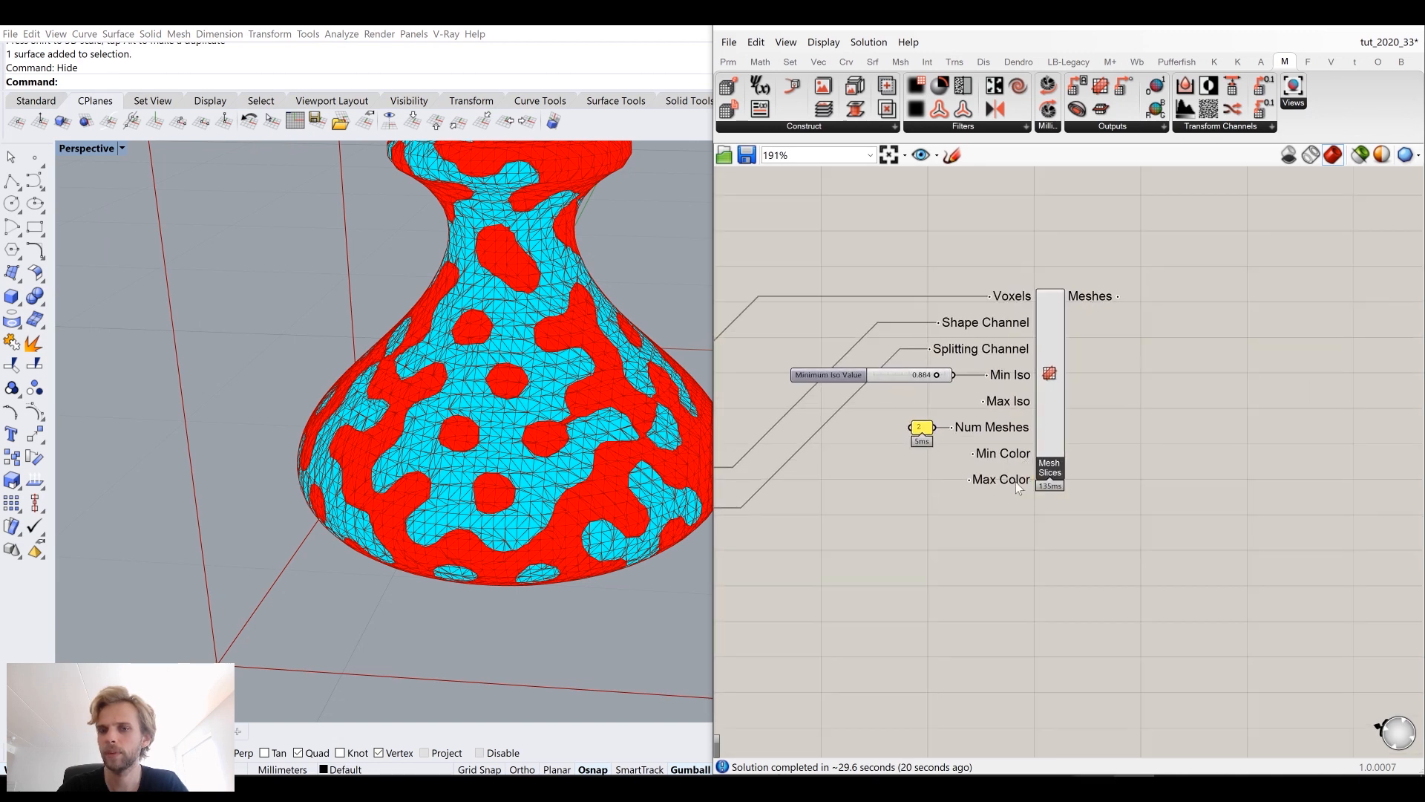
# Step: Bake the Mesh Slices output meshes into the Rhino document
pyautogui.click(1061, 311)
pyautogui.rightClick(1062, 312)
pyautogui.click(1091, 371)
pyautogui.click(1073, 249)
pyautogui.click(1113, 521)
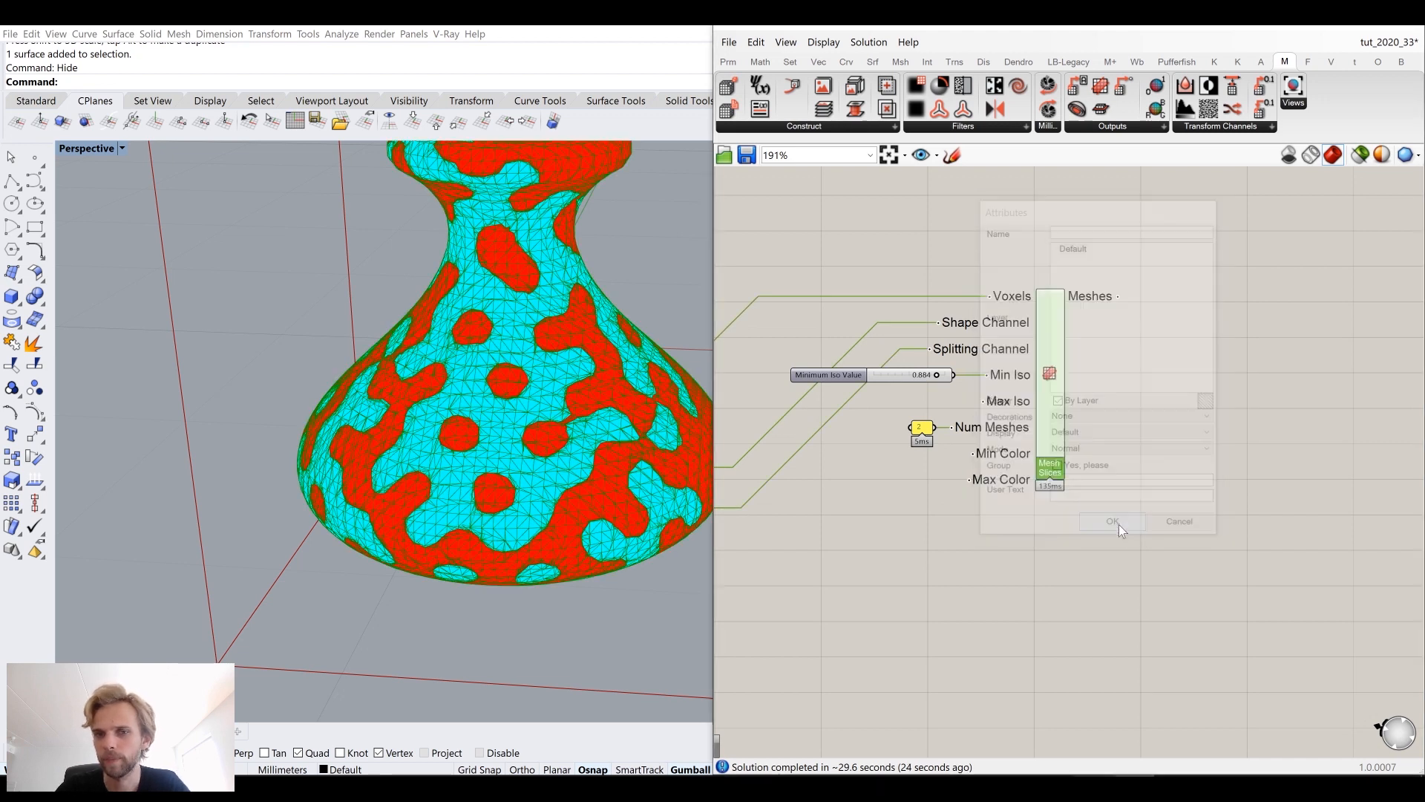
# Step: Select the baked mesh and zoom in to inspect its voxel surface closely
pyautogui.scroll(-5, 577, 349)
pyautogui.click(559, 297)
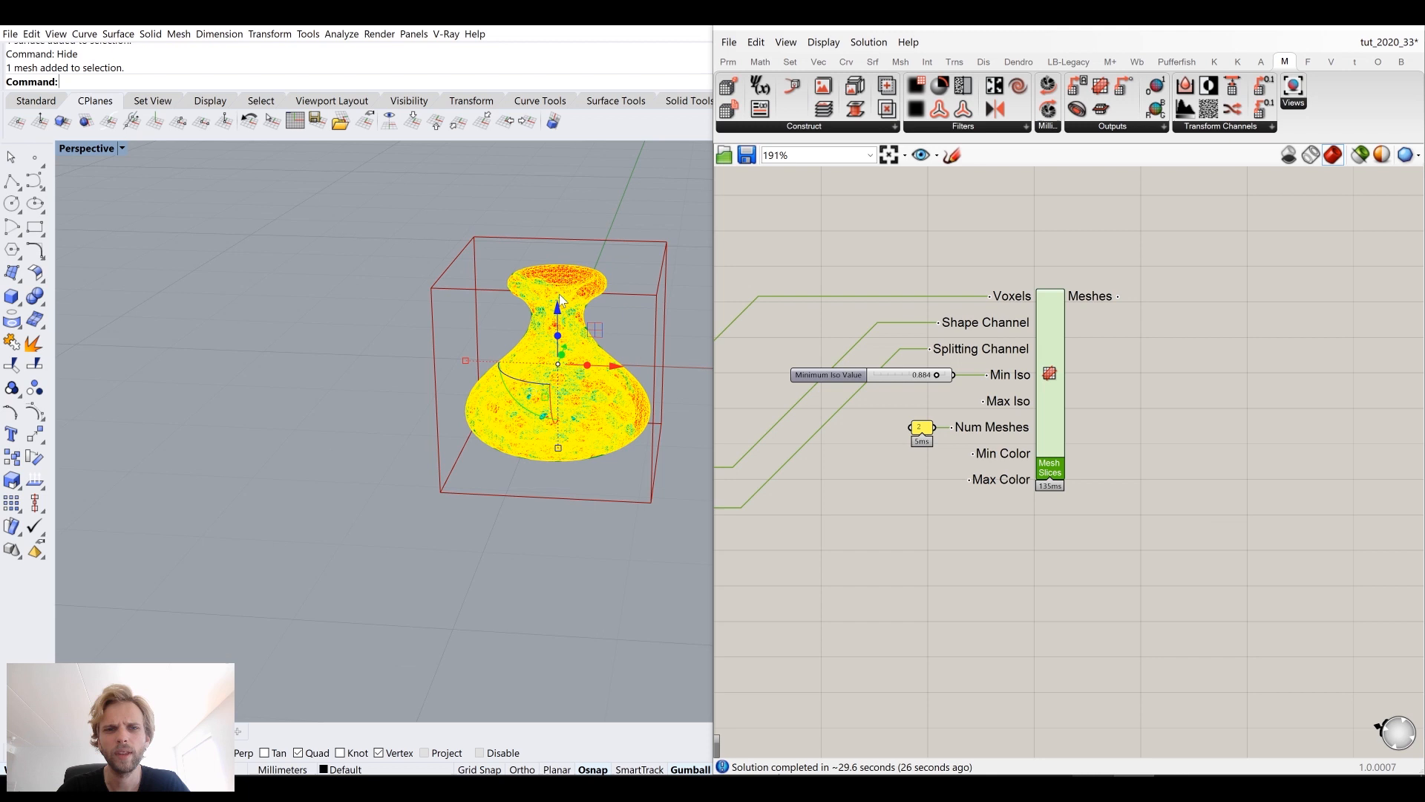
pyautogui.click(518, 352)
pyautogui.scroll(-3, 642, 355)
pyautogui.moveTo(656, 349); pyautogui.dragTo(457, 340)
pyautogui.click(424, 483)
pyautogui.scroll(6, 364, 369)
pyautogui.scroll(5, 447, 332)
pyautogui.moveTo(437, 360)
pyautogui.keyDown('shift'); pyautogui.mouseDown(button='right')
pyautogui.moveTo(434, 396)
pyautogui.moveTo(450, 353)
pyautogui.mouseUp(button='right'); pyautogui.keyUp('shift')
pyautogui.scroll(5, 453, 375)
pyautogui.scroll(2, 457, 352)
pyautogui.scroll(-3, 450, 354)
pyautogui.click(452, 352)
pyautogui.scroll(-6, 453, 350)
pyautogui.moveTo(533, 366); pyautogui.dragTo(154, 373)
pyautogui.click(294, 536)
pyautogui.scroll(7, 484, 460)
pyautogui.moveTo(485, 429); pyautogui.dragTo(416, 423, button='right')
# Step: Switch the Perspective viewport to Arctic display mode, then back to Shaded
pyautogui.click(87, 148)
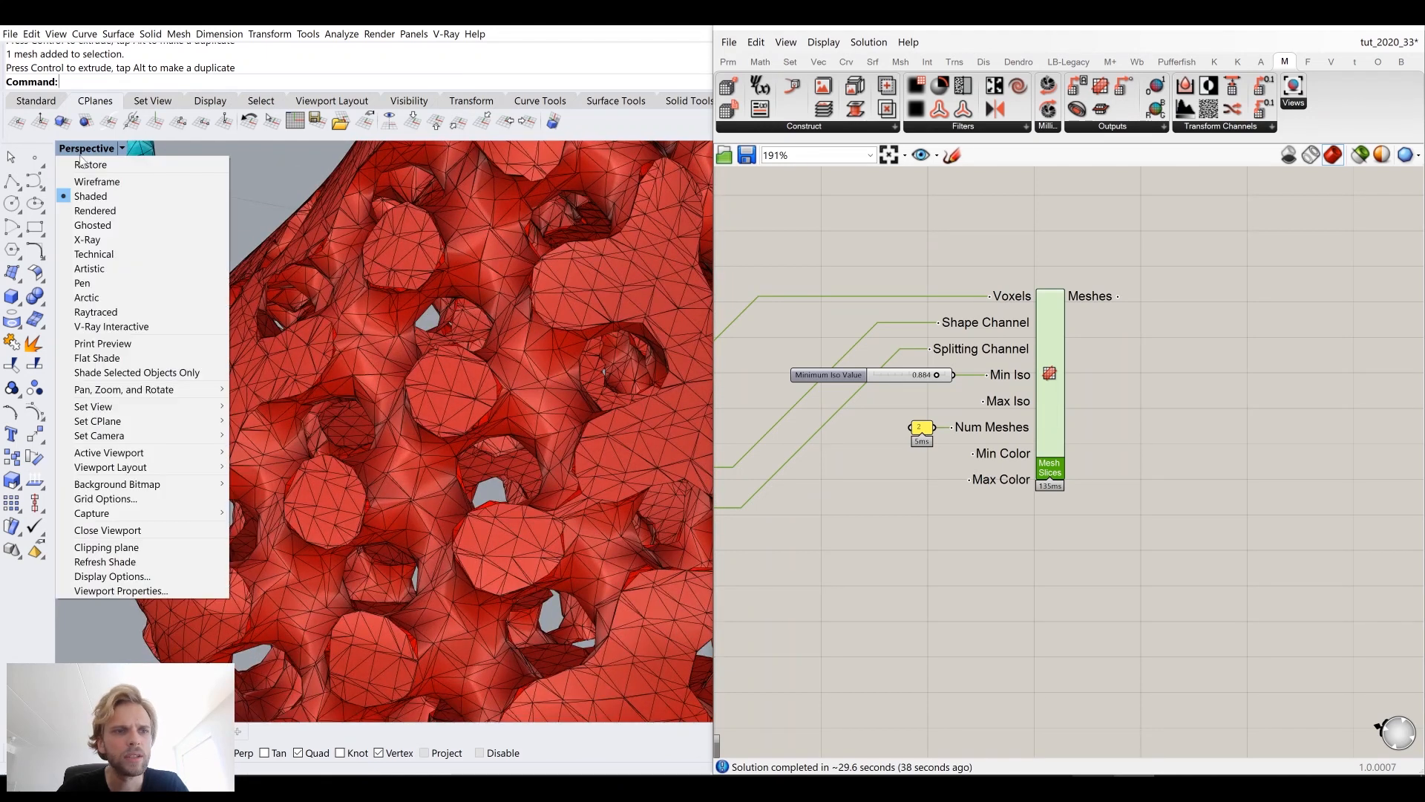
pyautogui.click(111, 299)
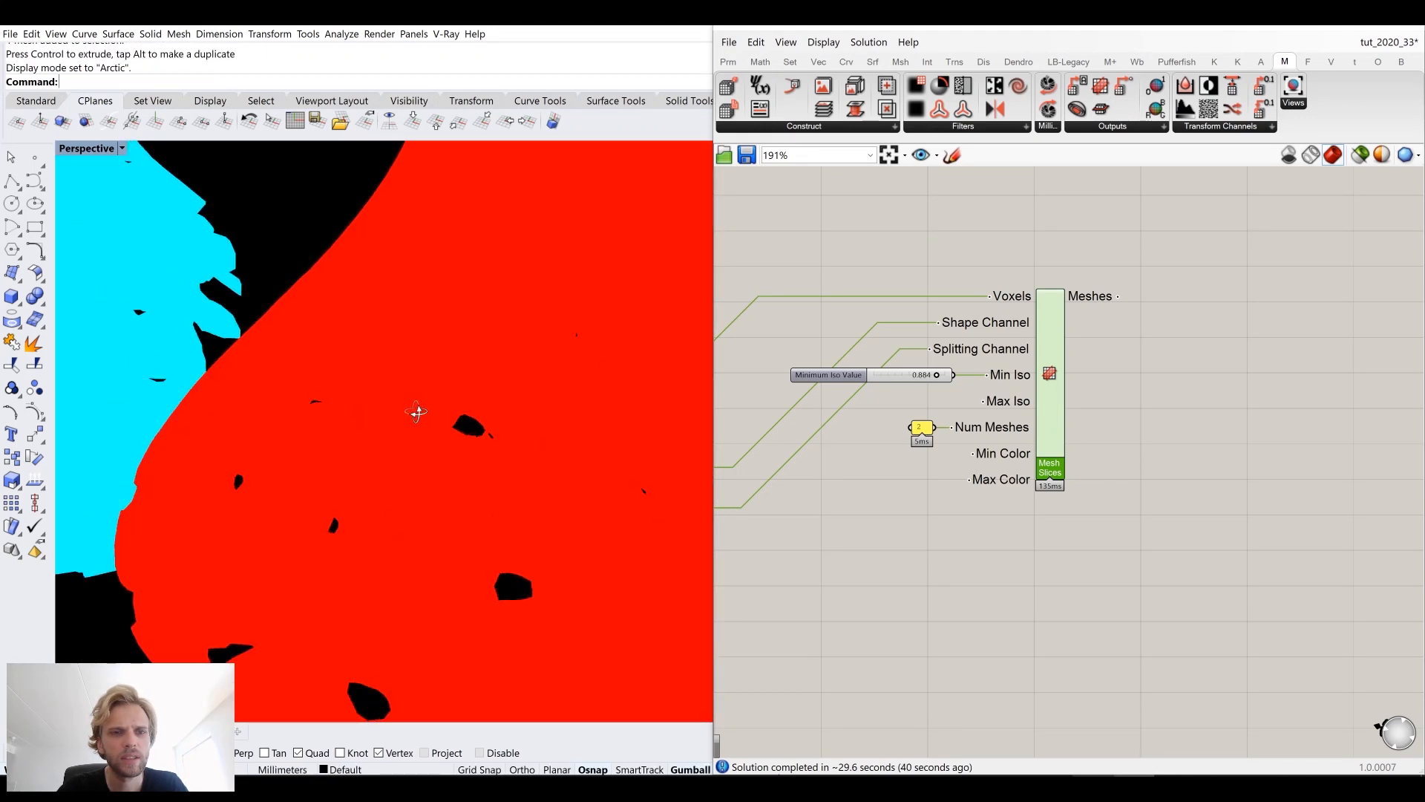
pyautogui.click(87, 148)
pyautogui.click(95, 195)
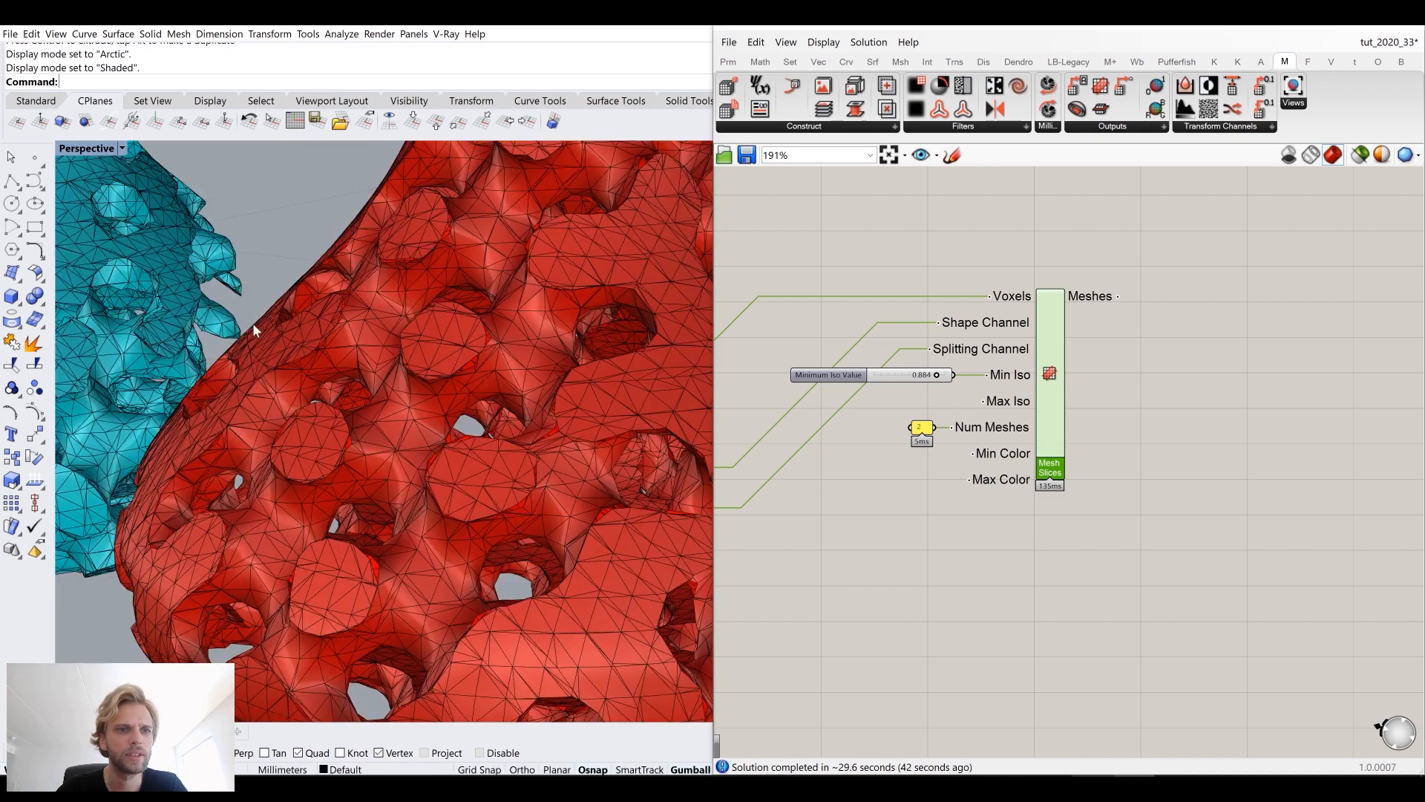
# Step: Undo the accidental gumball move of the baked mesh
pyautogui.moveTo(260, 336); pyautogui.dragTo(180, 408, button='right')
pyautogui.scroll(-4, 407, 347)
pyautogui.scroll(6, 410, 345)
pyautogui.hotkey('ctrl', 'z')
pyautogui.scroll(-2, 180, 407)
pyautogui.moveTo(543, 576); pyautogui.dragTo(336, 255)
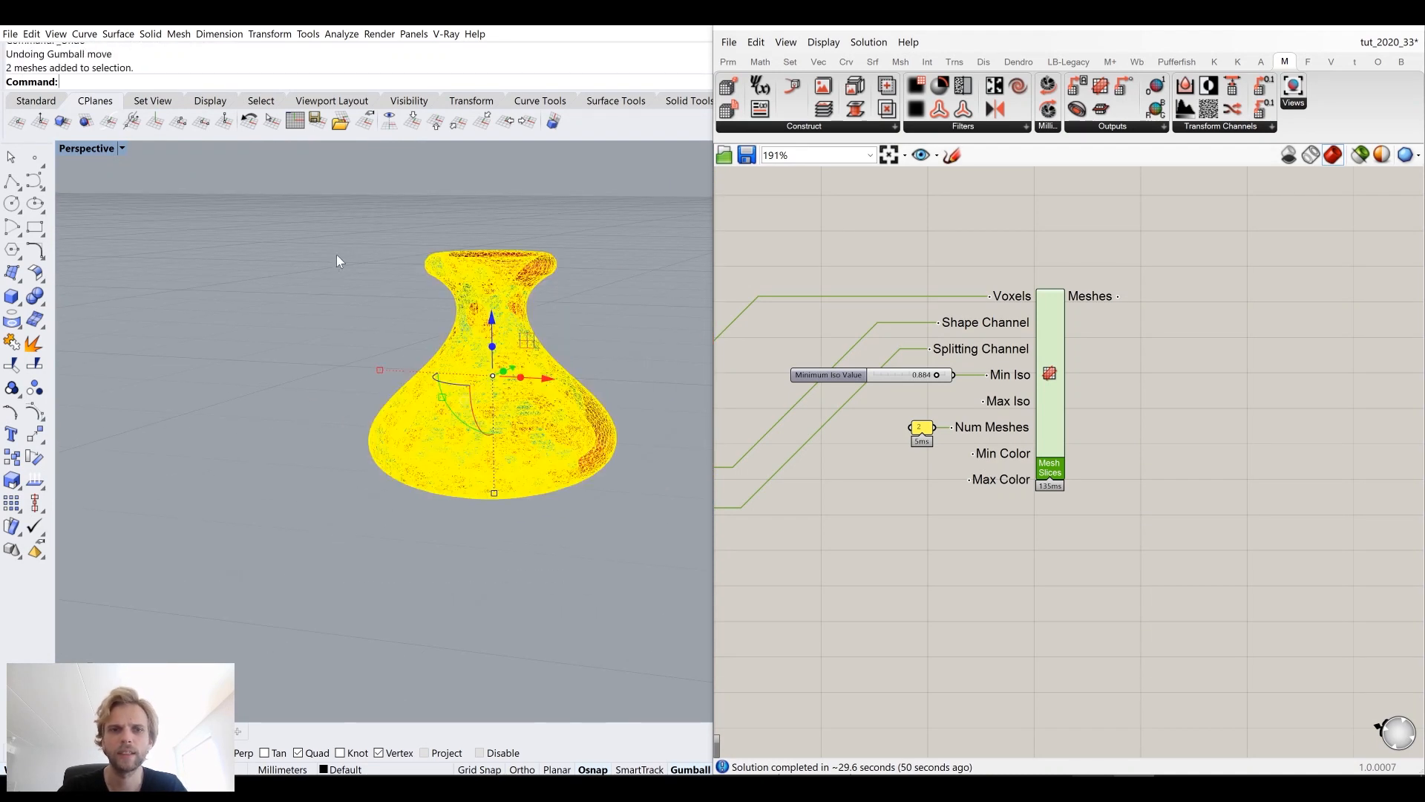
# Step: Select the baked meshes in the Rhino viewport and delete them
pyautogui.moveTo(490, 496); pyautogui.dragTo(494, 579)
pyautogui.click(582, 546)
pyautogui.moveTo(581, 546); pyautogui.dragTo(592, 493, button='right')
pyautogui.click(636, 409)
pyautogui.moveTo(636, 411); pyautogui.dragTo(646, 446, button='right')
pyautogui.moveTo(616, 542); pyautogui.dragTo(332, 346)
pyautogui.press('Delete')
pyautogui.moveTo(323, 332); pyautogui.dragTo(394, 379, button='right')
pyautogui.scroll(3, 395, 379)
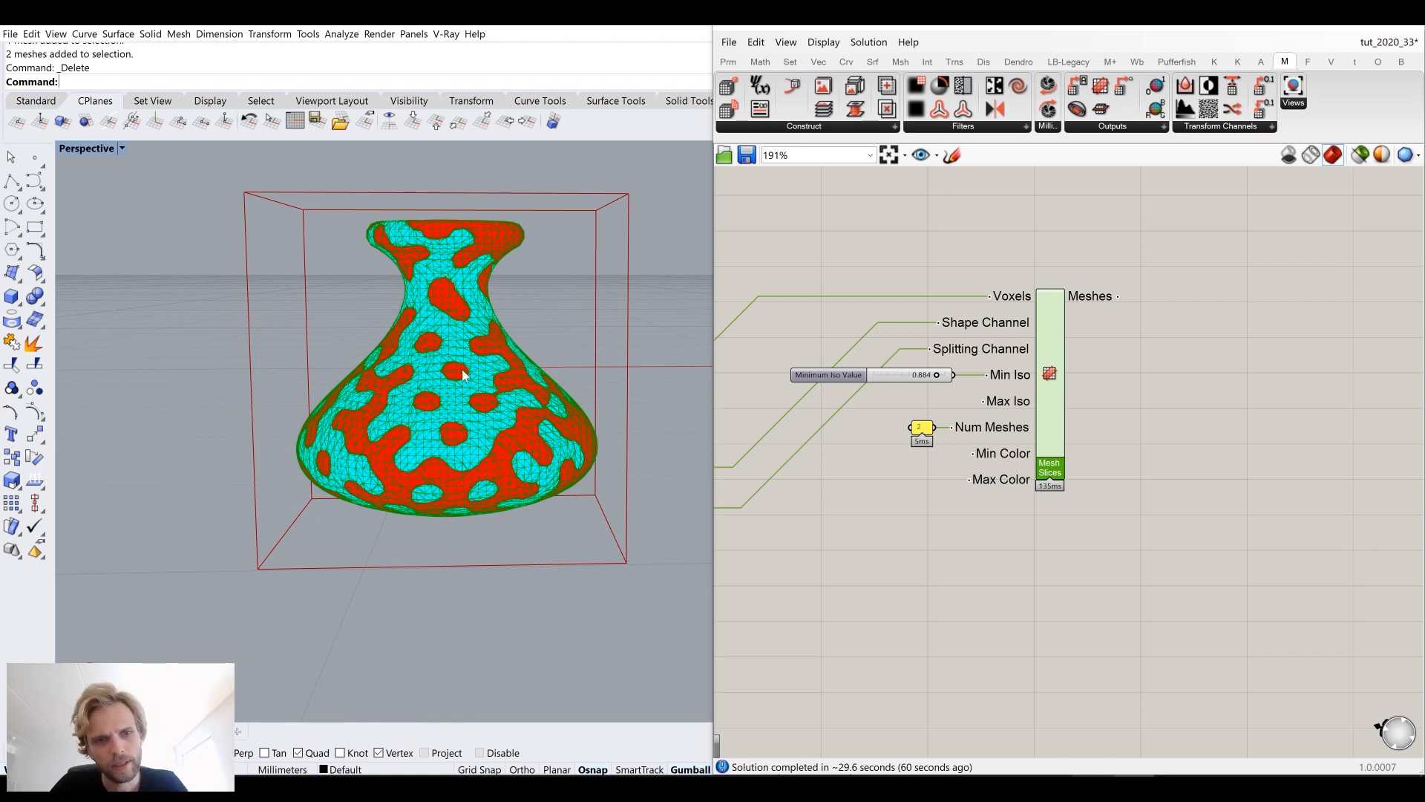
# Step: Examine the voxel definition on the canvas, checking the Create Voxels component's Resolution input
pyautogui.moveTo(654, 400); pyautogui.dragTo(576, 400, button='right')
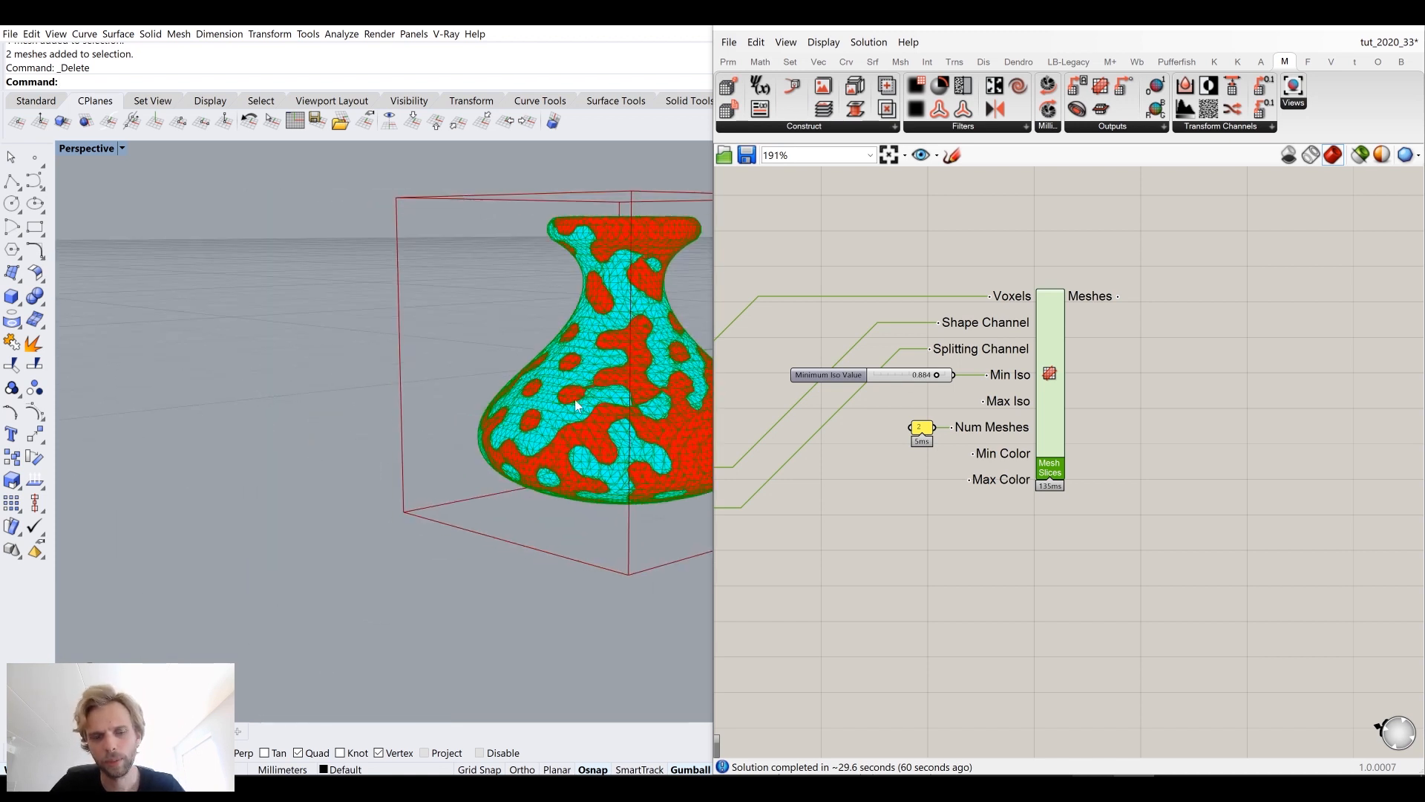
pyautogui.moveTo(872, 470); pyautogui.dragTo(1357, 450, button='right')
pyautogui.scroll(-6, 1356, 449)
pyautogui.click(1028, 377)
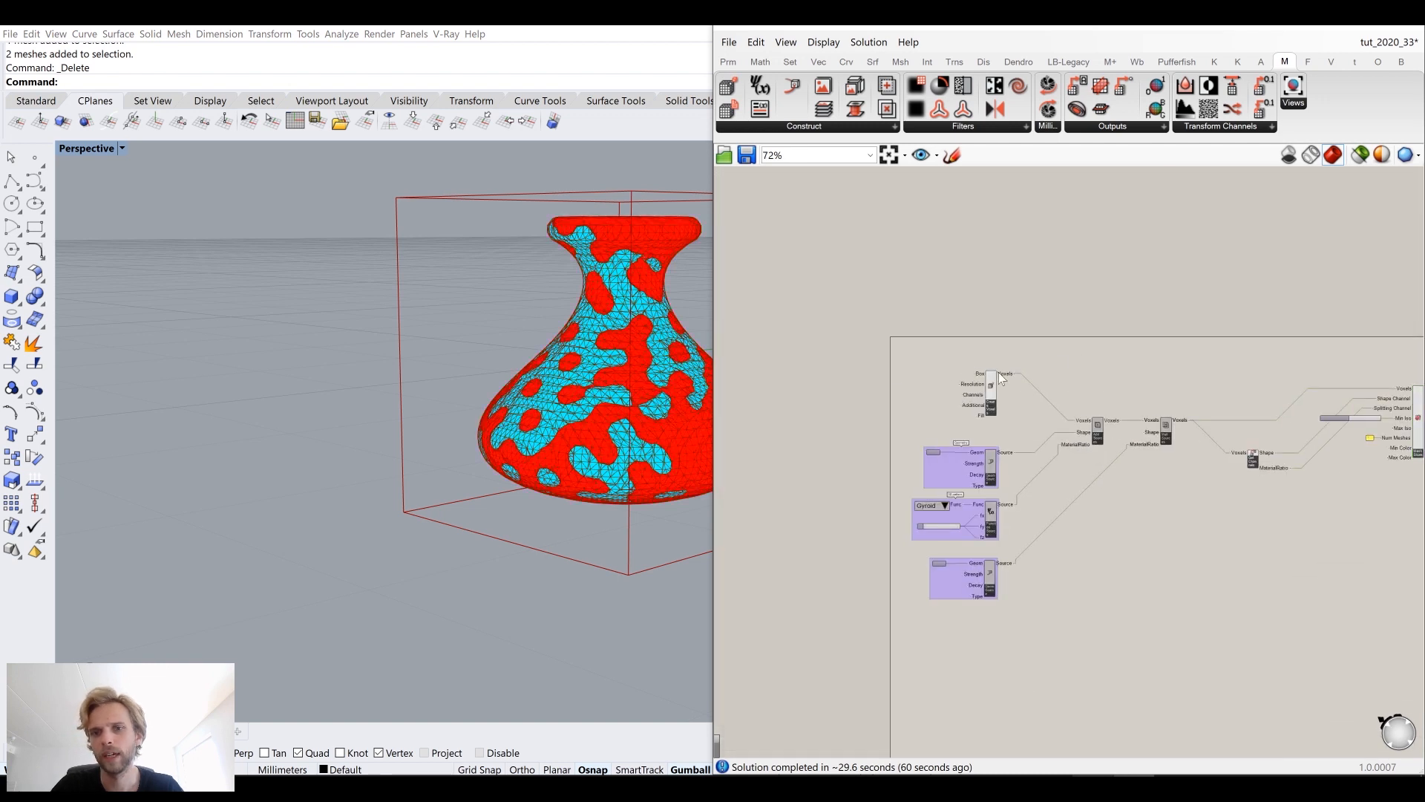
pyautogui.scroll(7, 999, 372)
pyautogui.scroll(3, 940, 421)
pyautogui.moveTo(940, 422); pyautogui.dragTo(1054, 373, button='right')
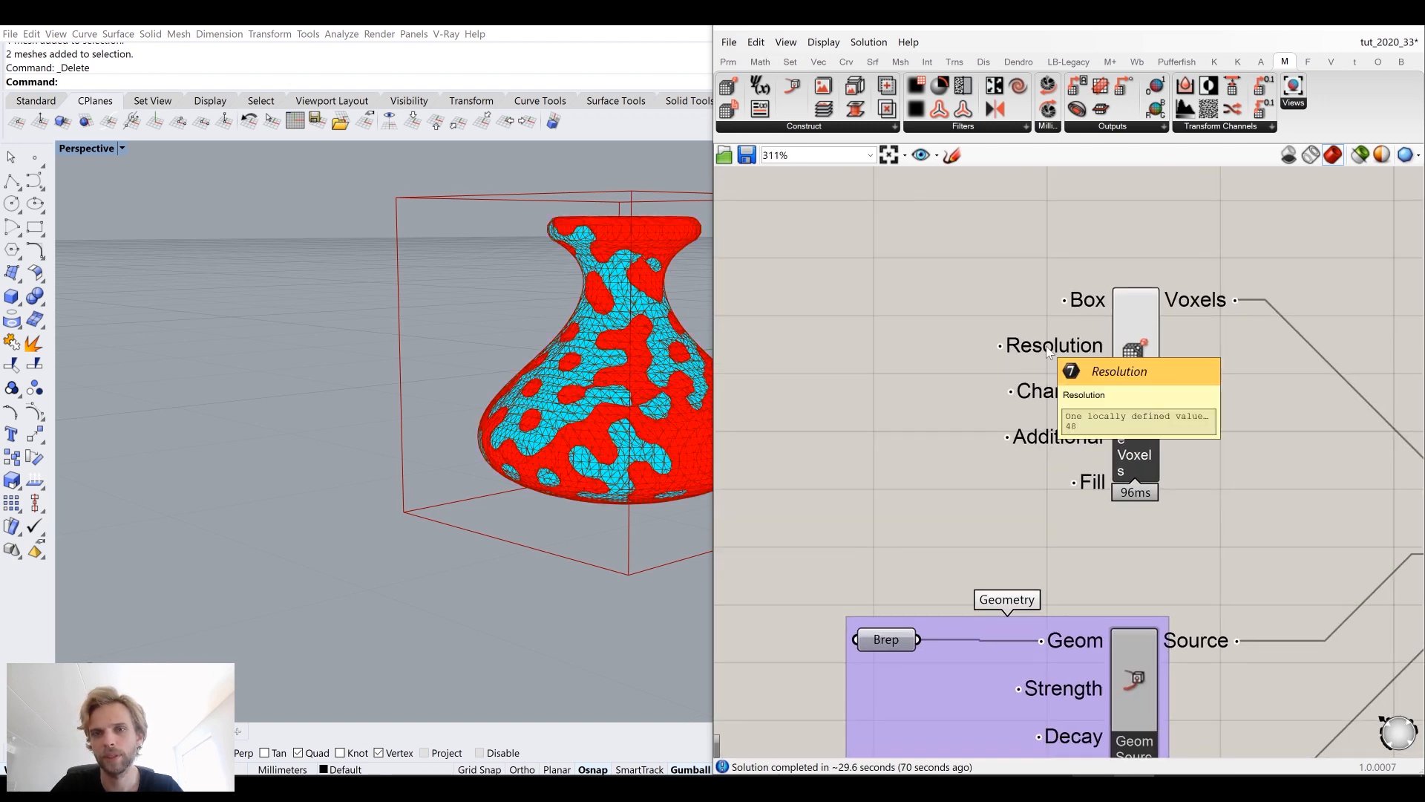
pyautogui.scroll(-6, 1098, 442)
pyautogui.scroll(5, 1127, 430)
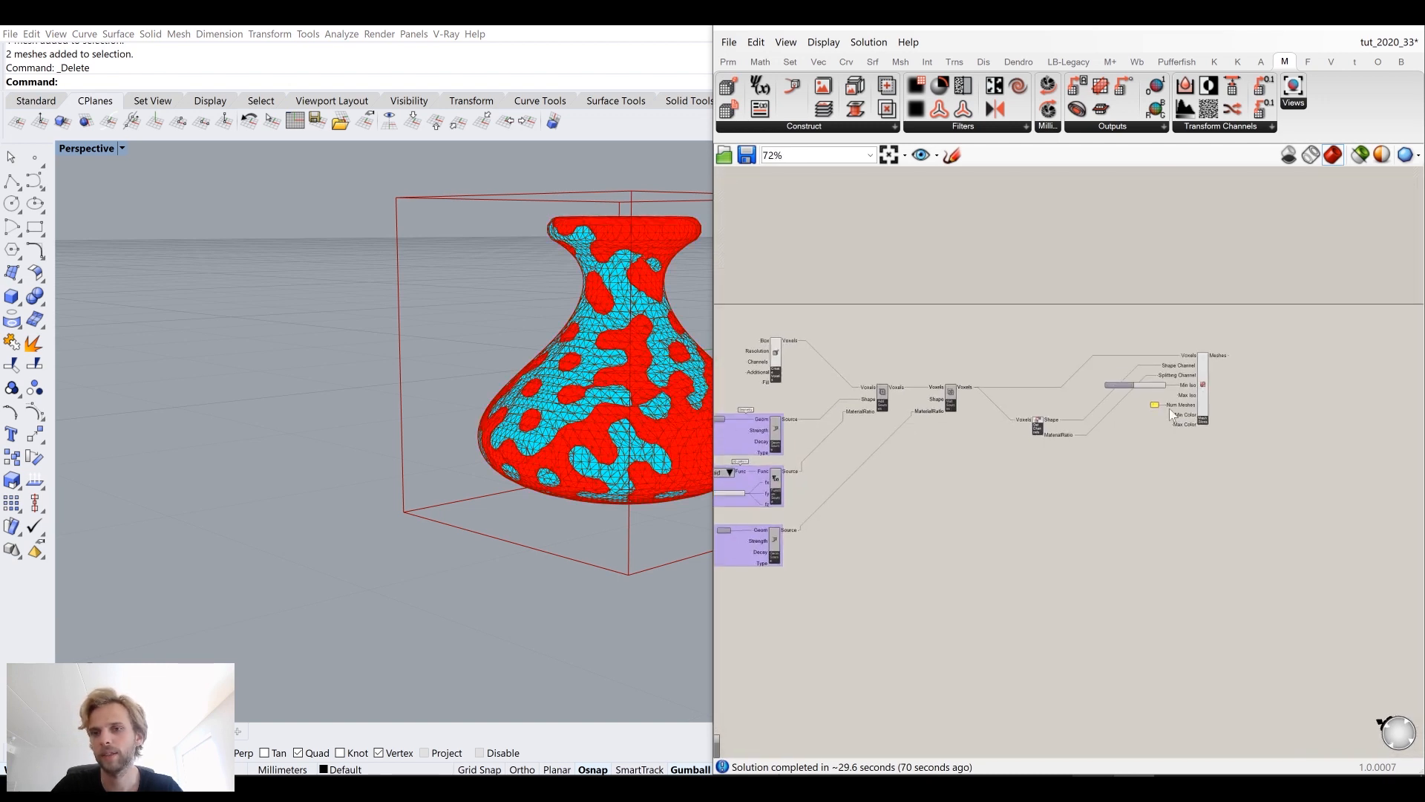
pyautogui.moveTo(568, 377)
pyautogui.mouseDown(button='right')
pyautogui.moveTo(582, 423)
pyautogui.moveTo(582, 369)
pyautogui.mouseUp(button='right')
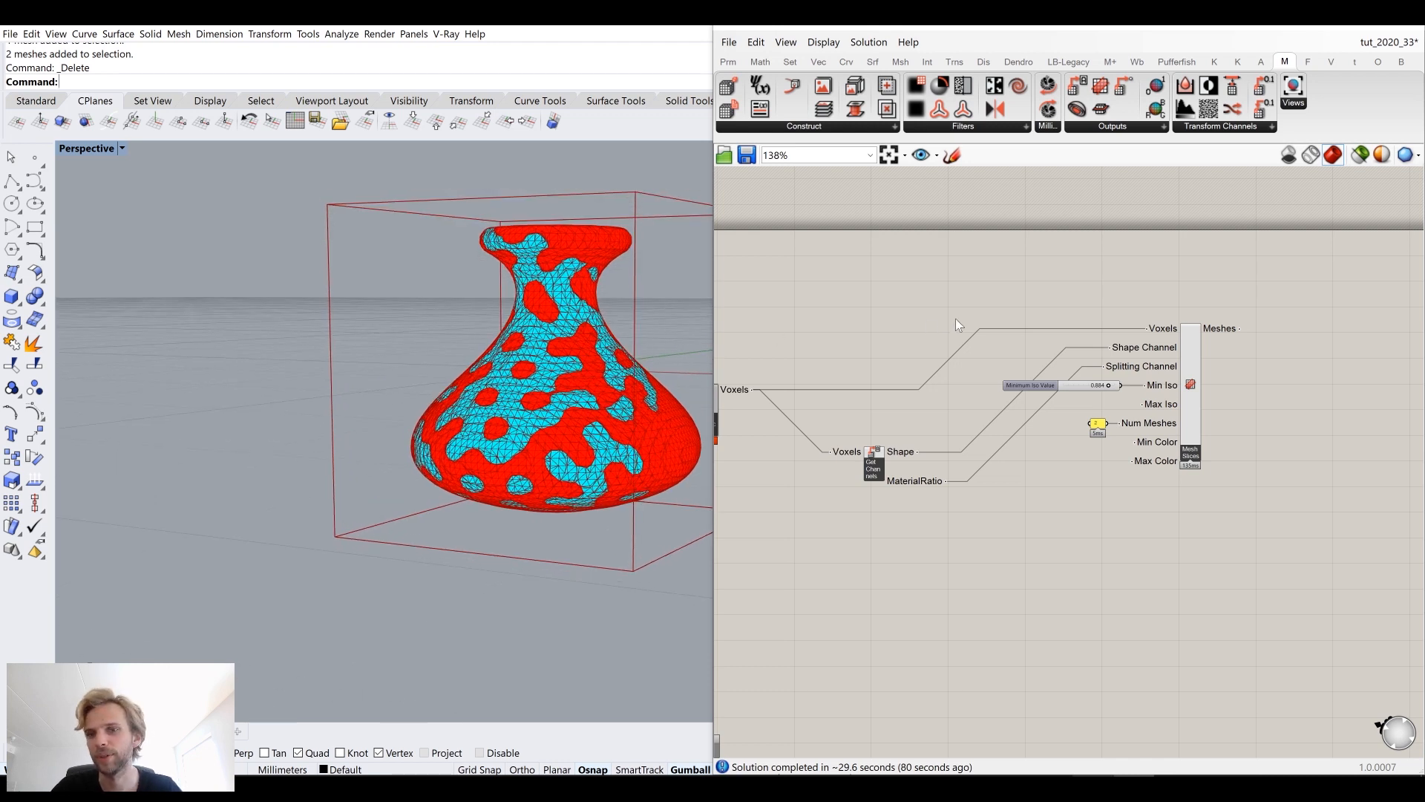
pyautogui.scroll(-3, 944, 327)
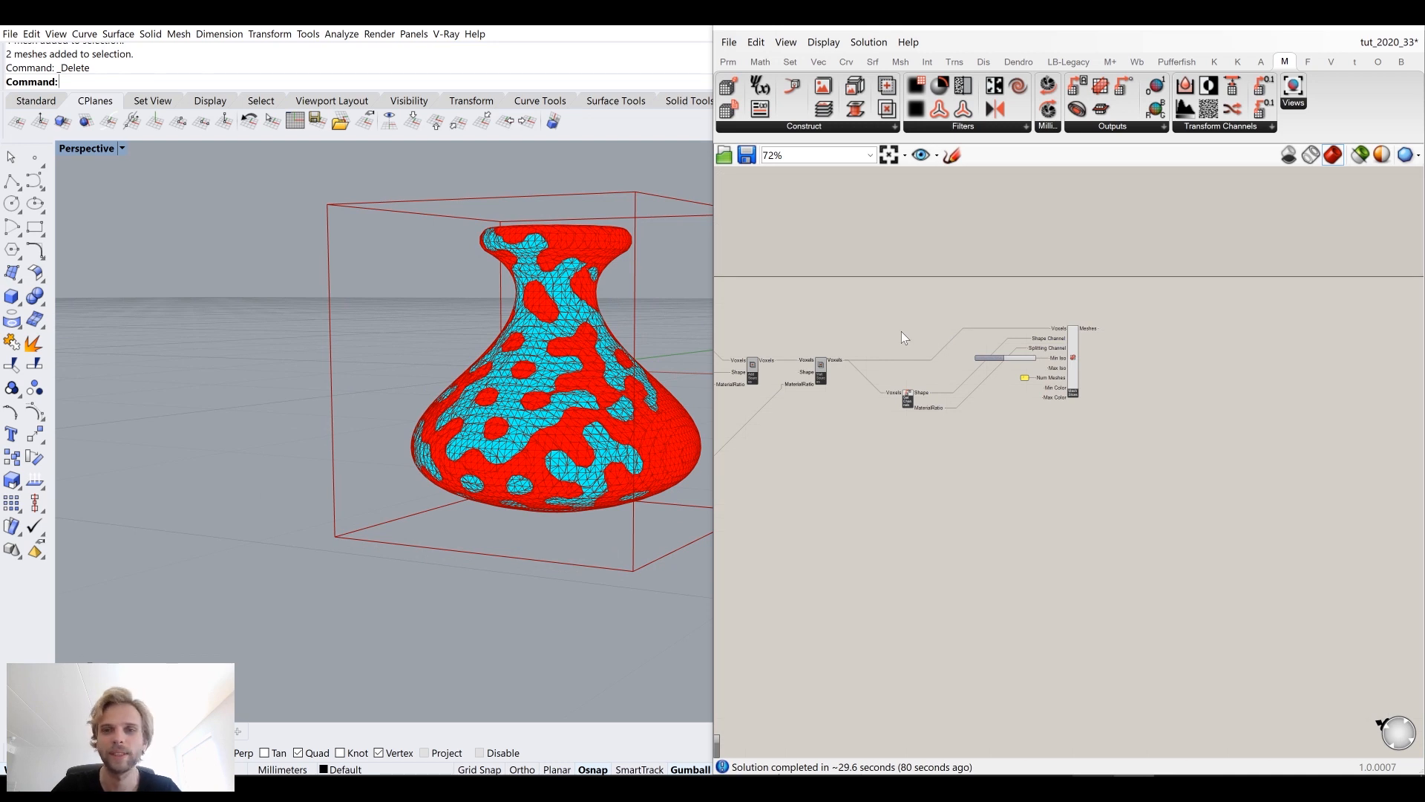
pyautogui.moveTo(901, 331); pyautogui.dragTo(1163, 333, button='right')
pyautogui.scroll(4, 925, 327)
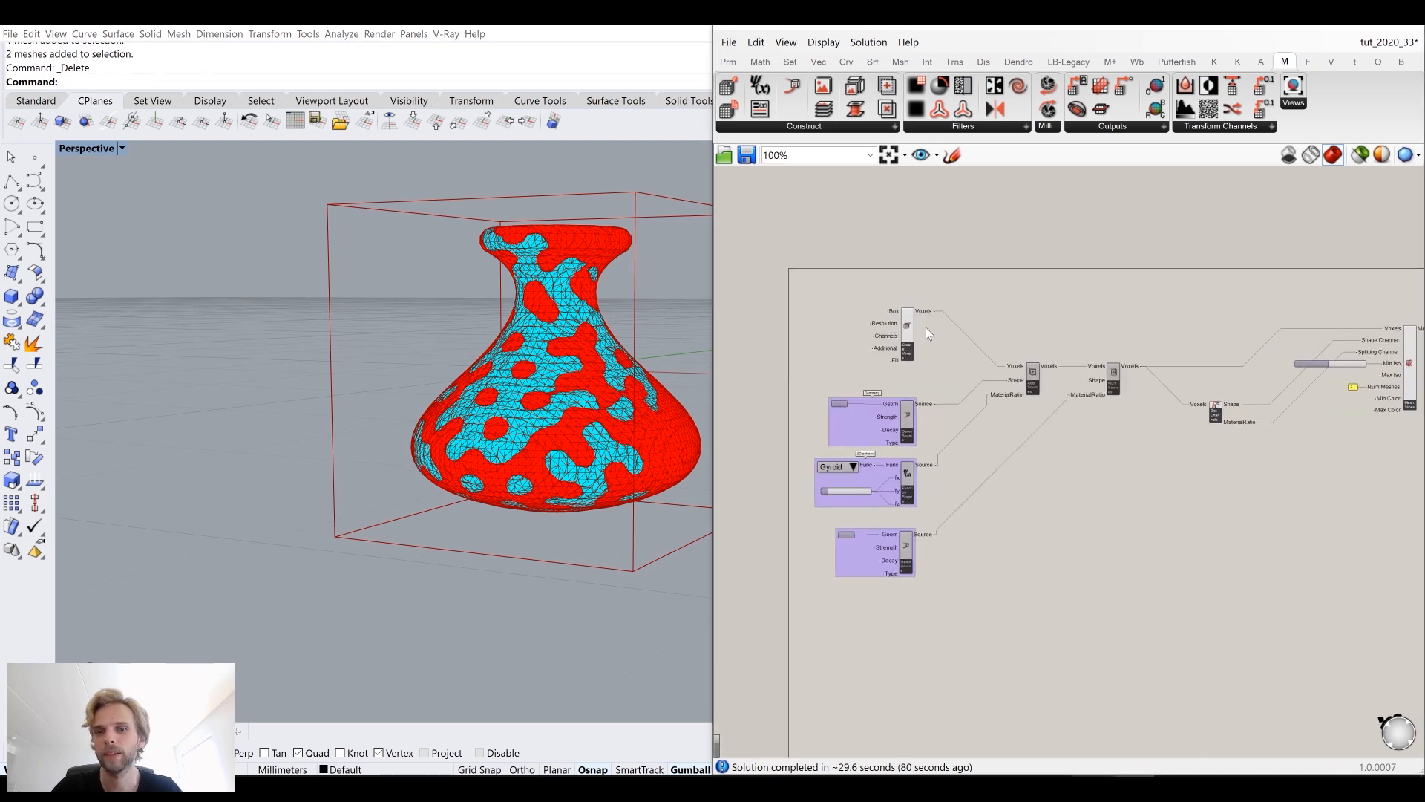
pyautogui.moveTo(899, 339); pyautogui.dragTo(1107, 365, button='right')
# Step: Add a Number Slider set to 96 and connect it to the Create Voxels Resolution input
pyautogui.doubleClick(870, 344)
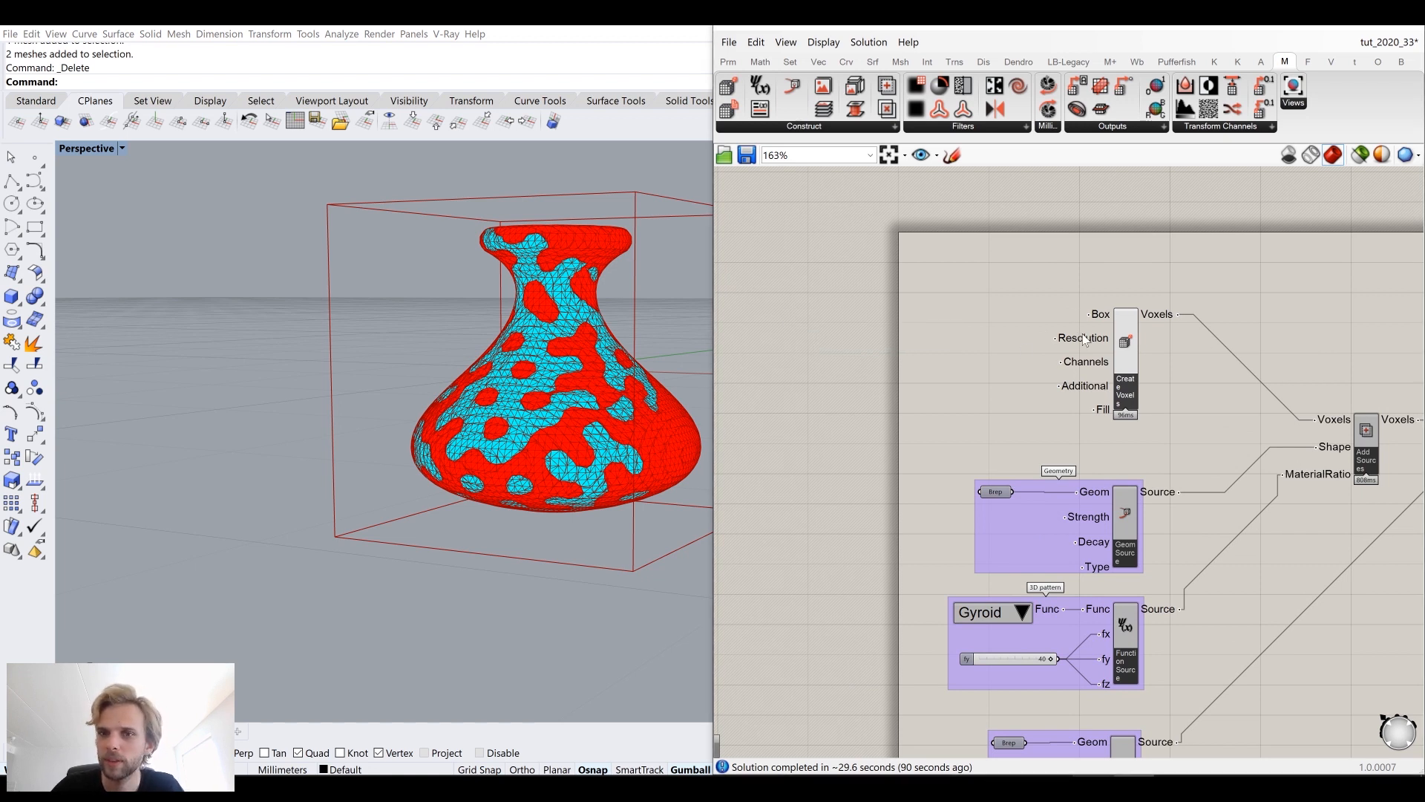
pyautogui.moveTo(1084, 339)
pyautogui.doubleClick(919, 351)
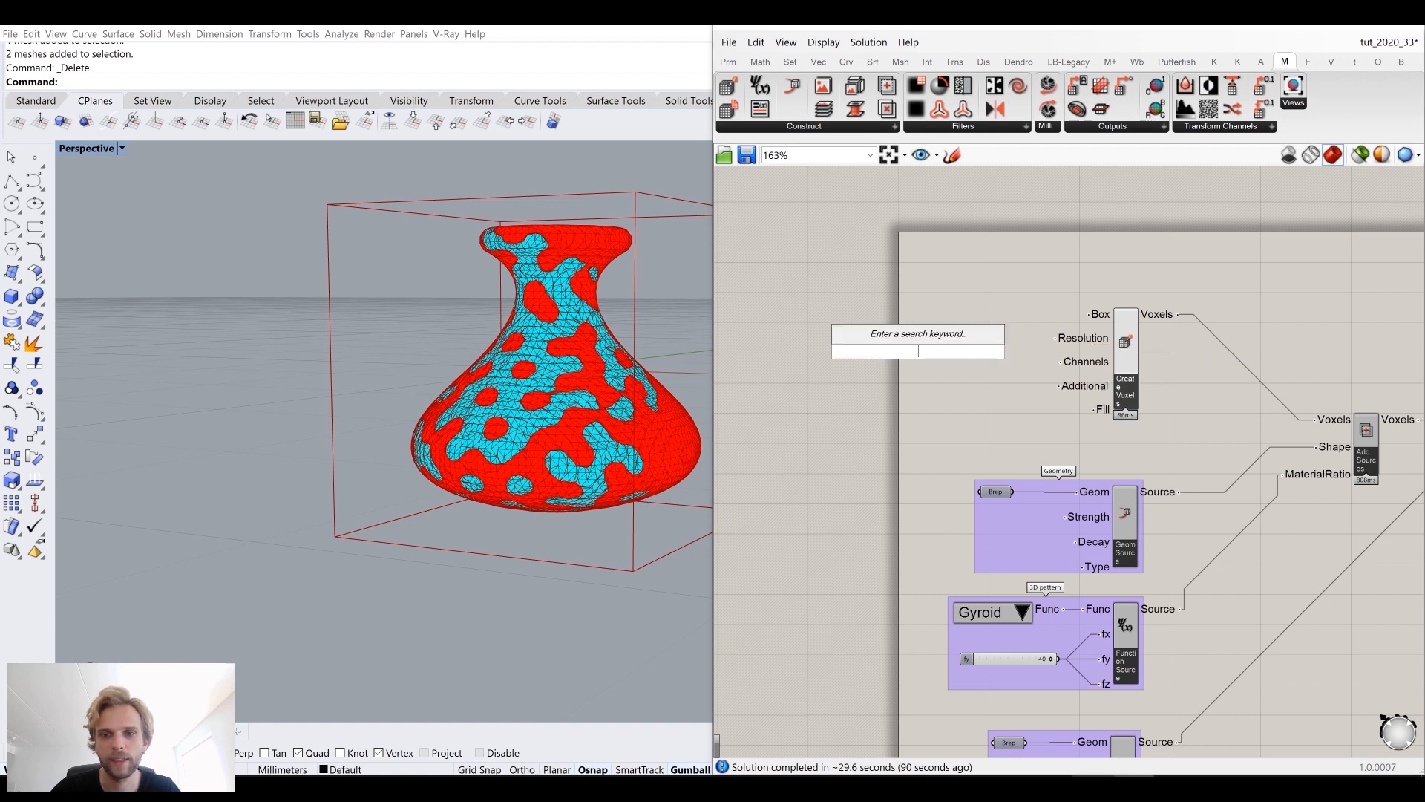
pyautogui.write('96')
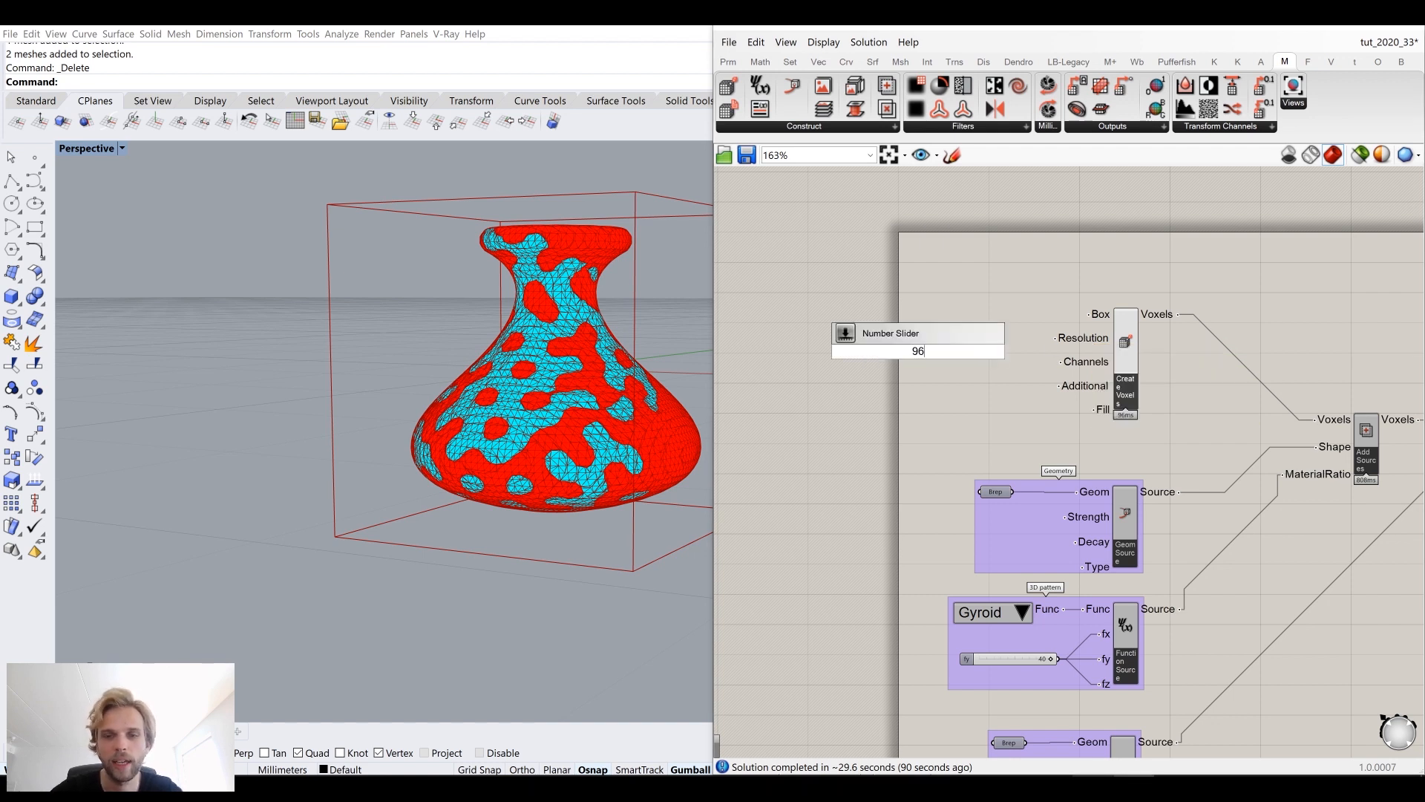
pyautogui.press('Return')
pyautogui.scroll(2, 991, 354)
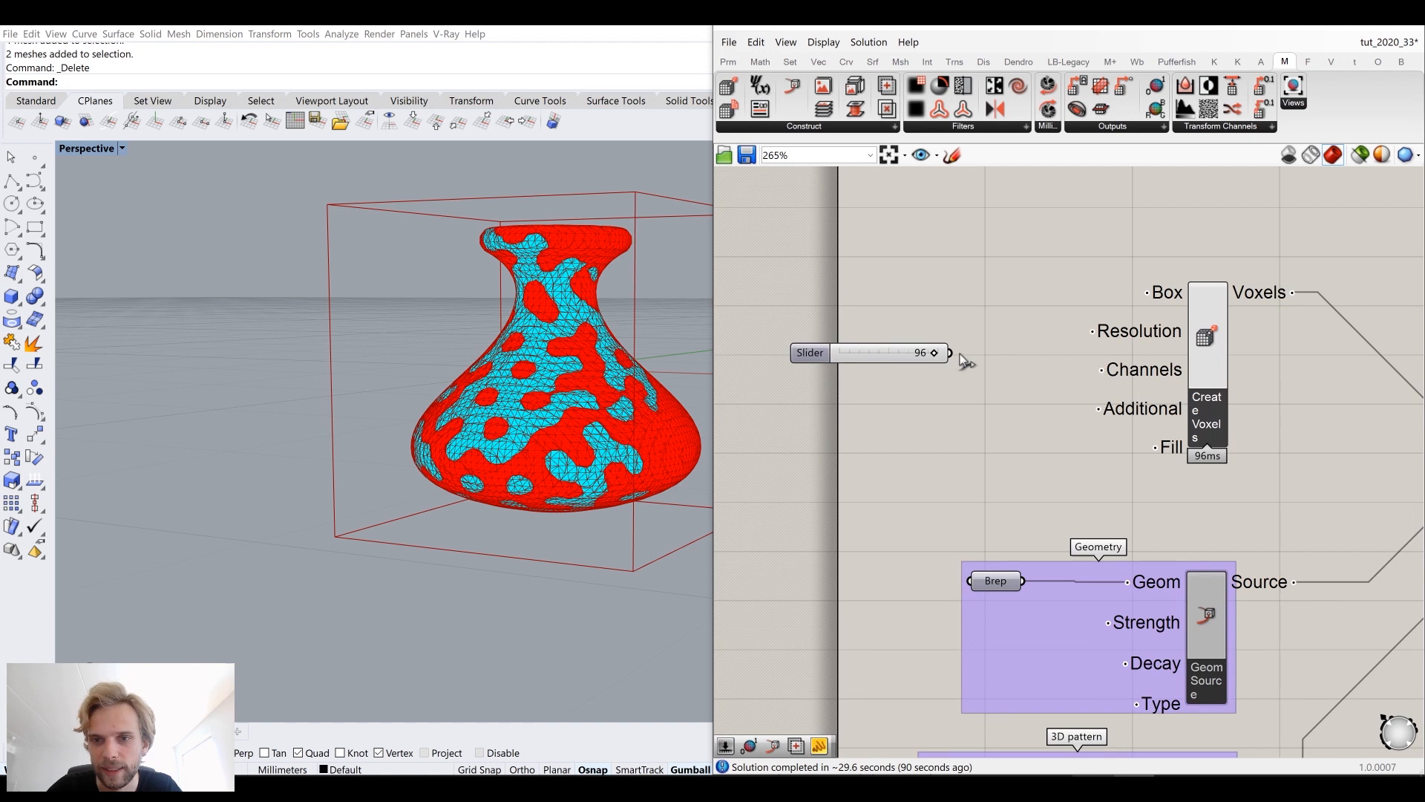
pyautogui.moveTo(950, 353); pyautogui.dragTo(1109, 332)
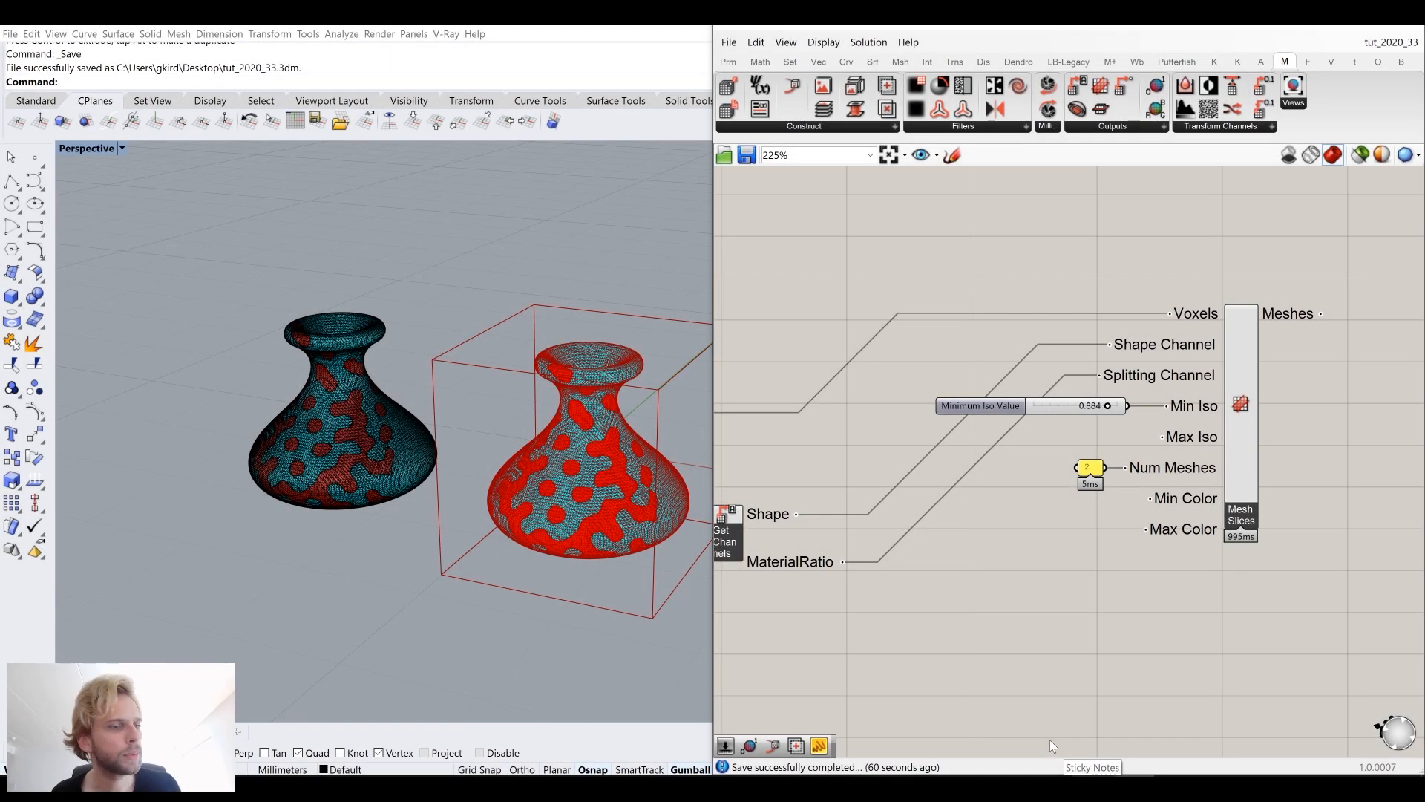
# Step: Review the voxel definition across the Grasshopper canvas
pyautogui.scroll(-6, 1044, 421)
pyautogui.moveTo(1009, 393); pyautogui.dragTo(1225, 323, button='right')
pyautogui.scroll(5, 1044, 385)
pyautogui.scroll(4, 1205, 339)
pyautogui.scroll(-3, 1088, 399)
pyautogui.scroll(3, 1069, 416)
pyautogui.scroll(-2, 1067, 439)
pyautogui.scroll(-4, 1066, 439)
pyautogui.scroll(2, 987, 516)
pyautogui.scroll(2, 1041, 393)
pyautogui.scroll(-3, 1018, 460)
pyautogui.moveTo(1035, 435); pyautogui.dragTo(1106, 367, button='right')
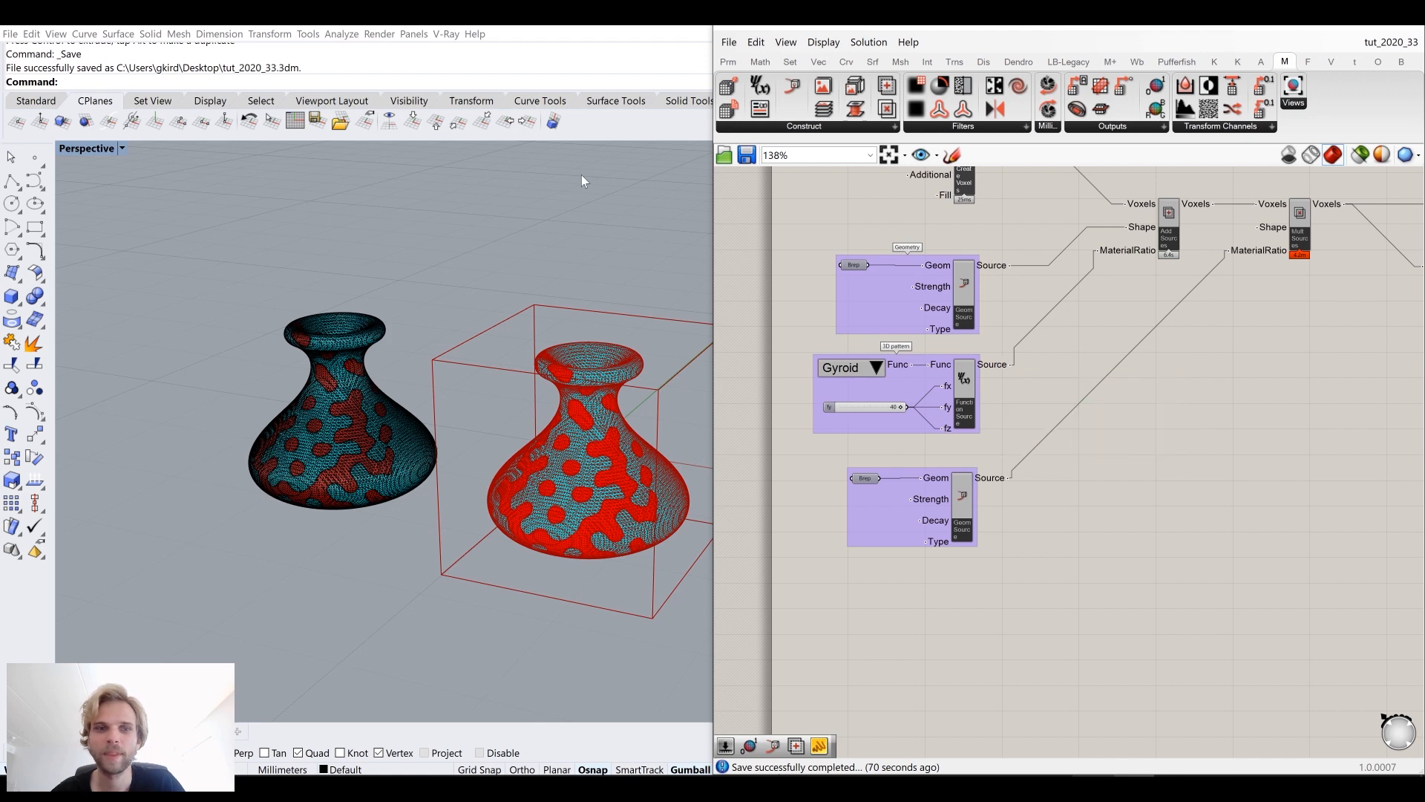
# Step: Minimize the Grasshopper window and orbit and zoom the viewport around the newly baked vase
pyautogui.scroll(4, 297, 382)
pyautogui.scroll(6, 389, 405)
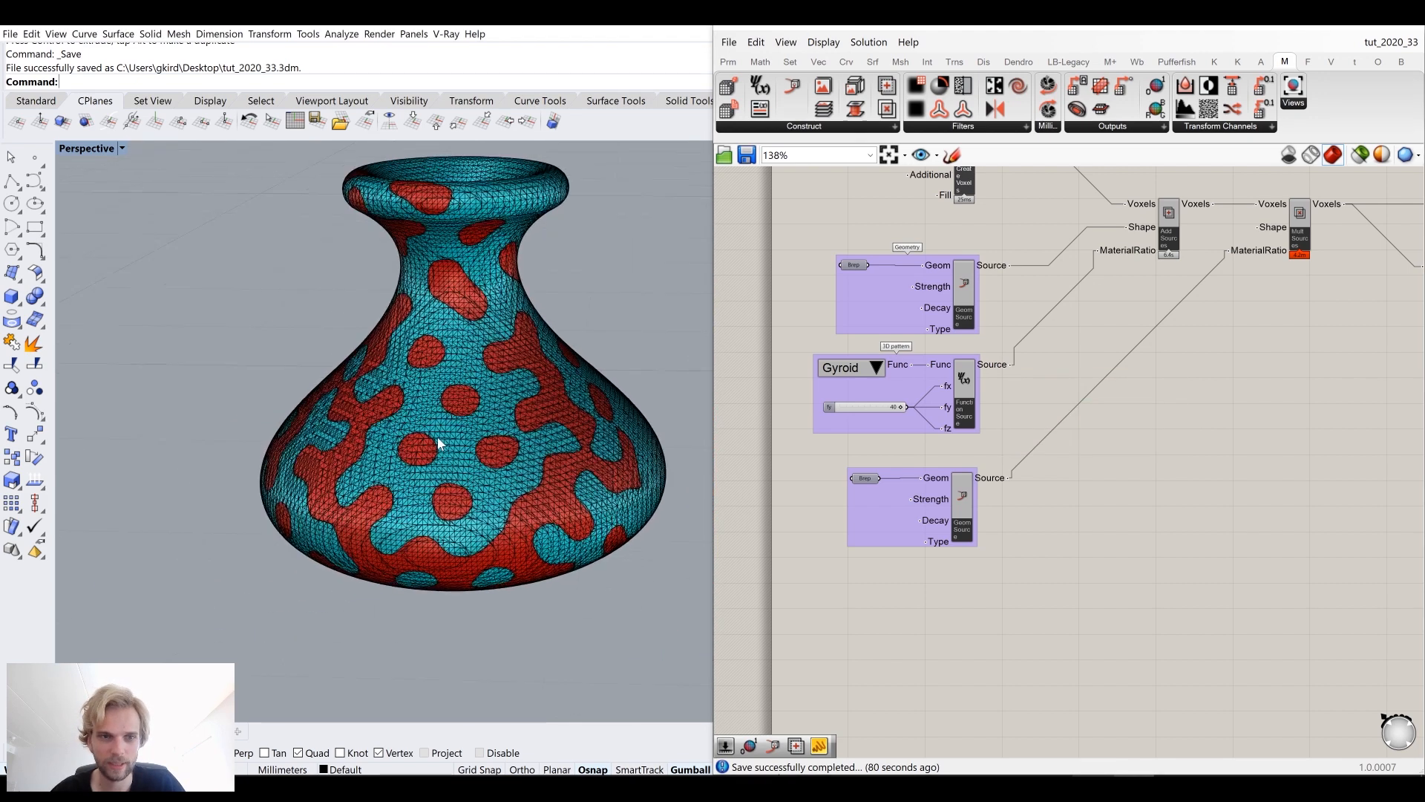
pyautogui.scroll(-8, 472, 451)
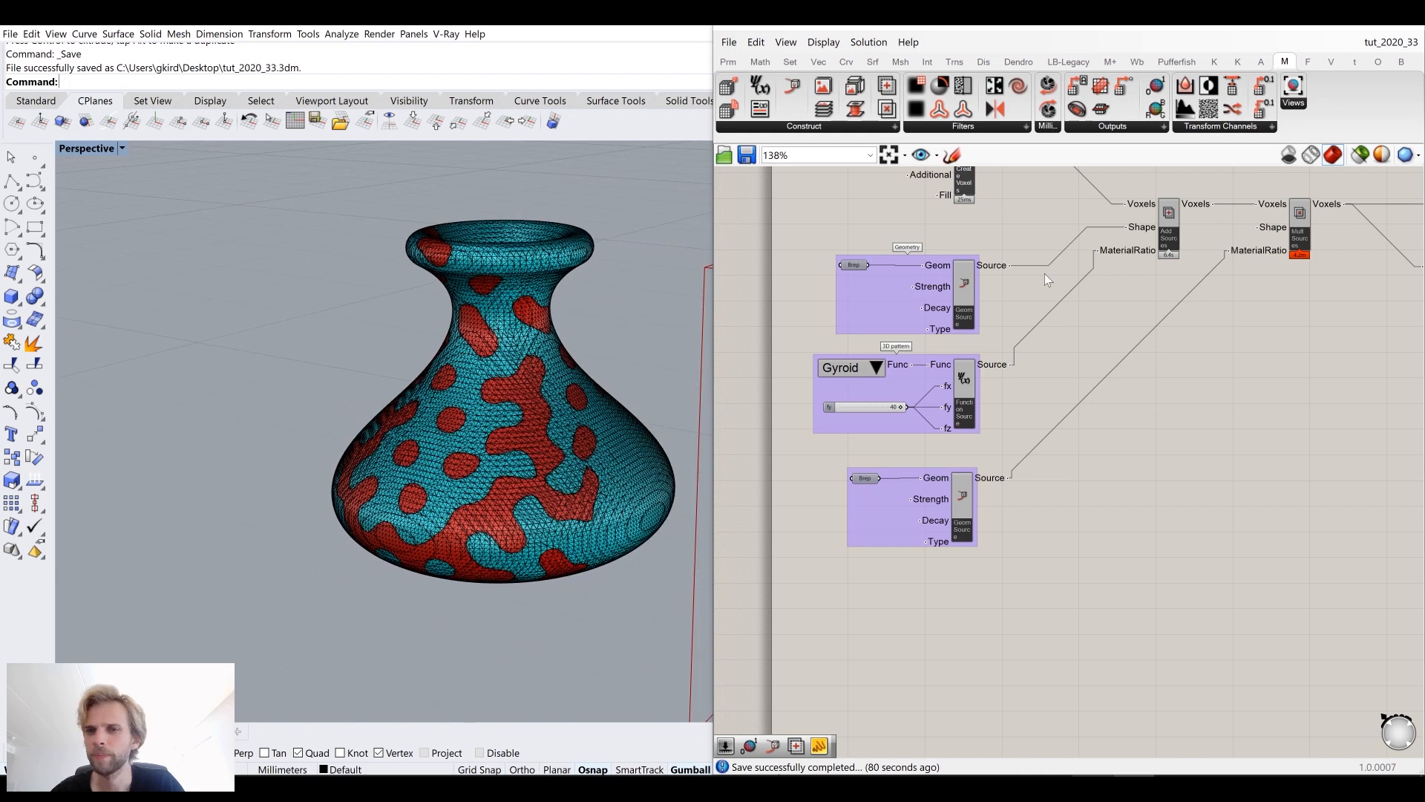
pyautogui.click(1327, 27)
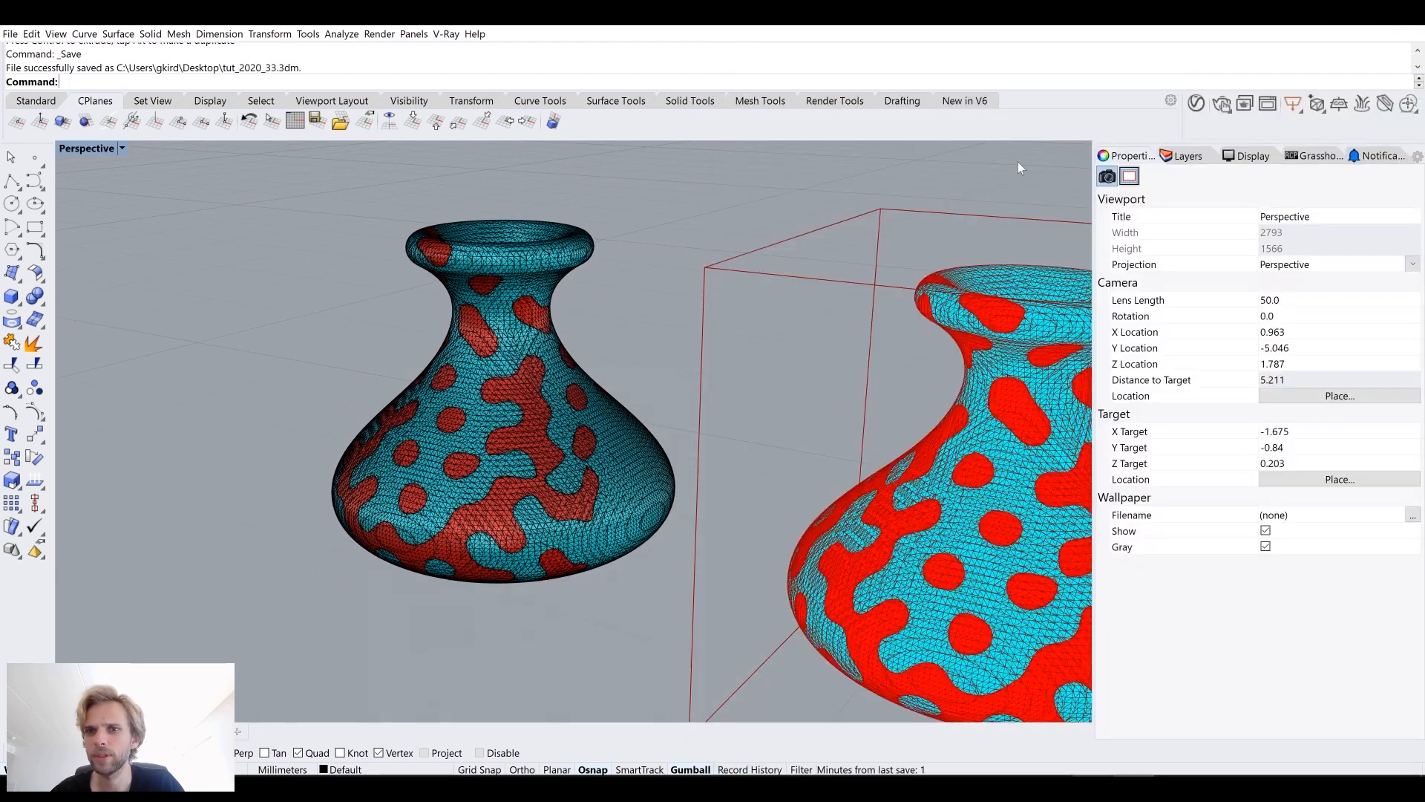
pyautogui.moveTo(536, 391); pyautogui.dragTo(566, 401, button='right')
pyautogui.scroll(8, 566, 385)
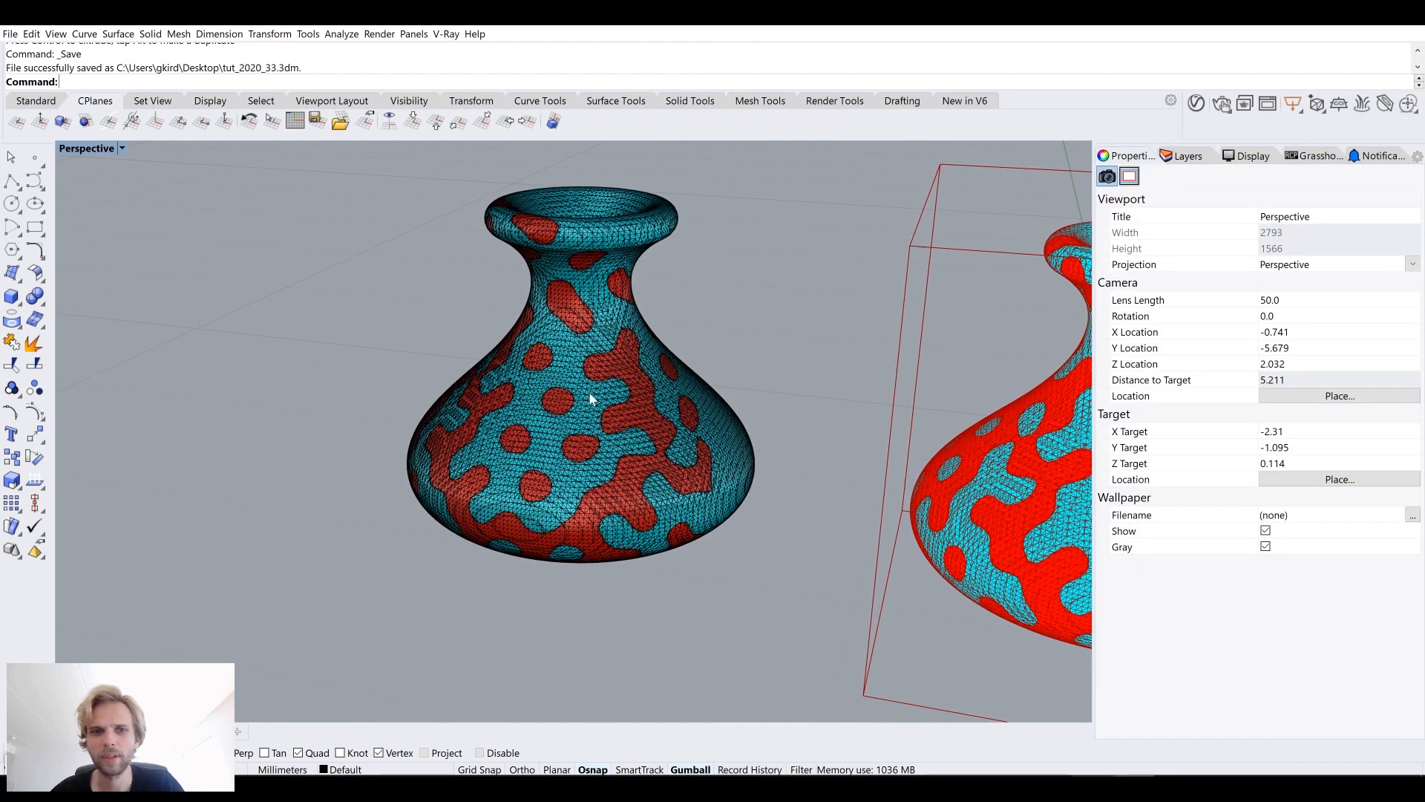
pyautogui.scroll(-8, 566, 385)
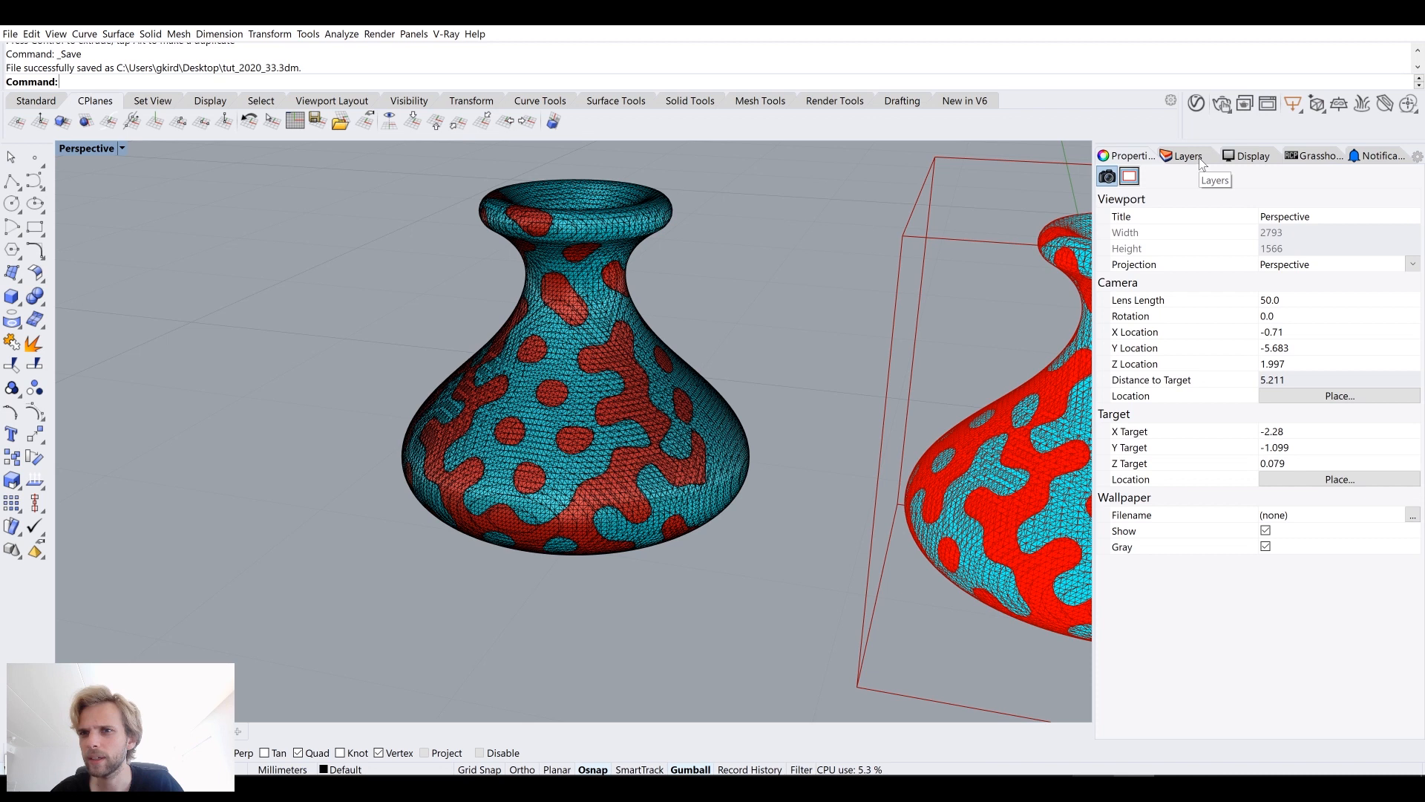
# Step: Select one of the baked vase meshes and assign it a new Glass material
pyautogui.click(1253, 157)
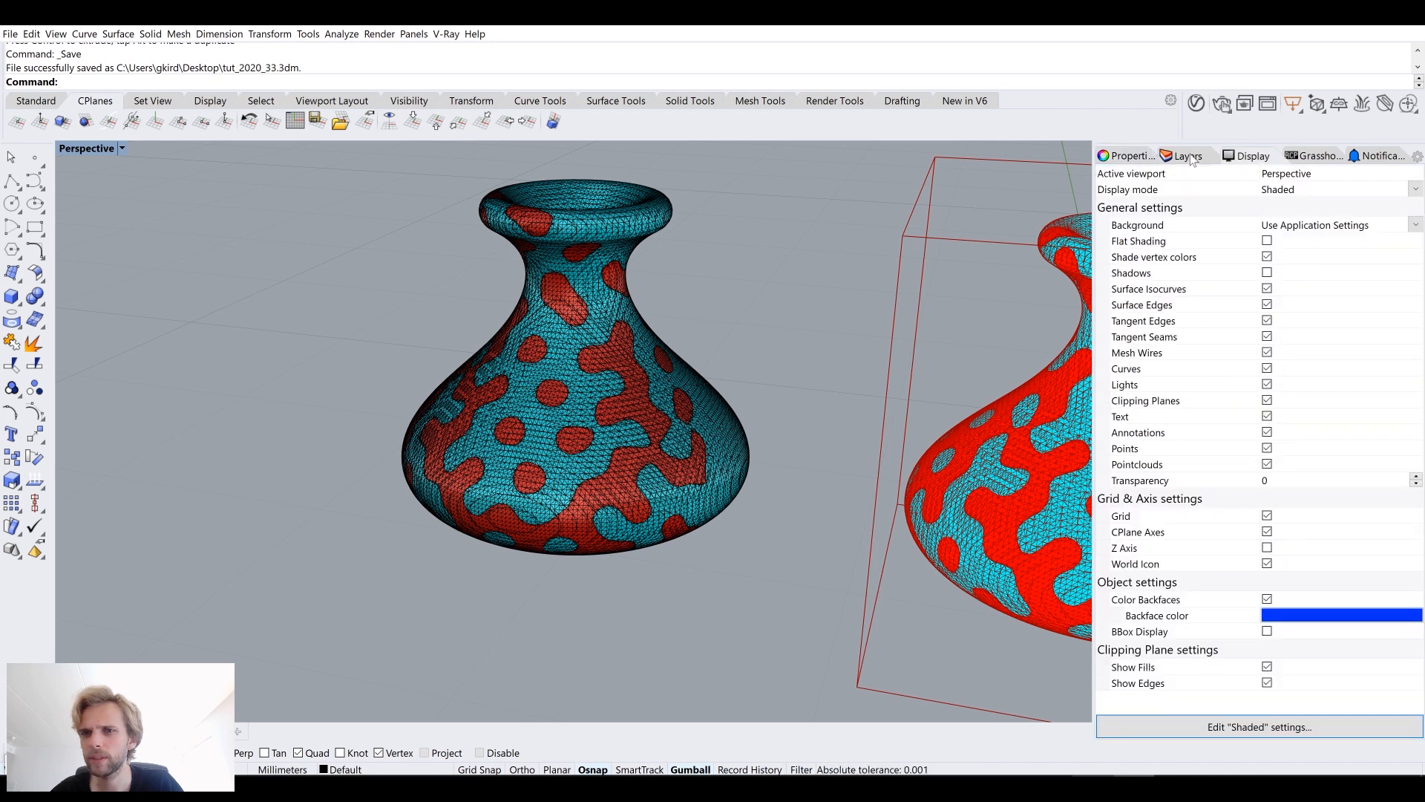
pyautogui.click(1107, 156)
pyautogui.click(603, 229)
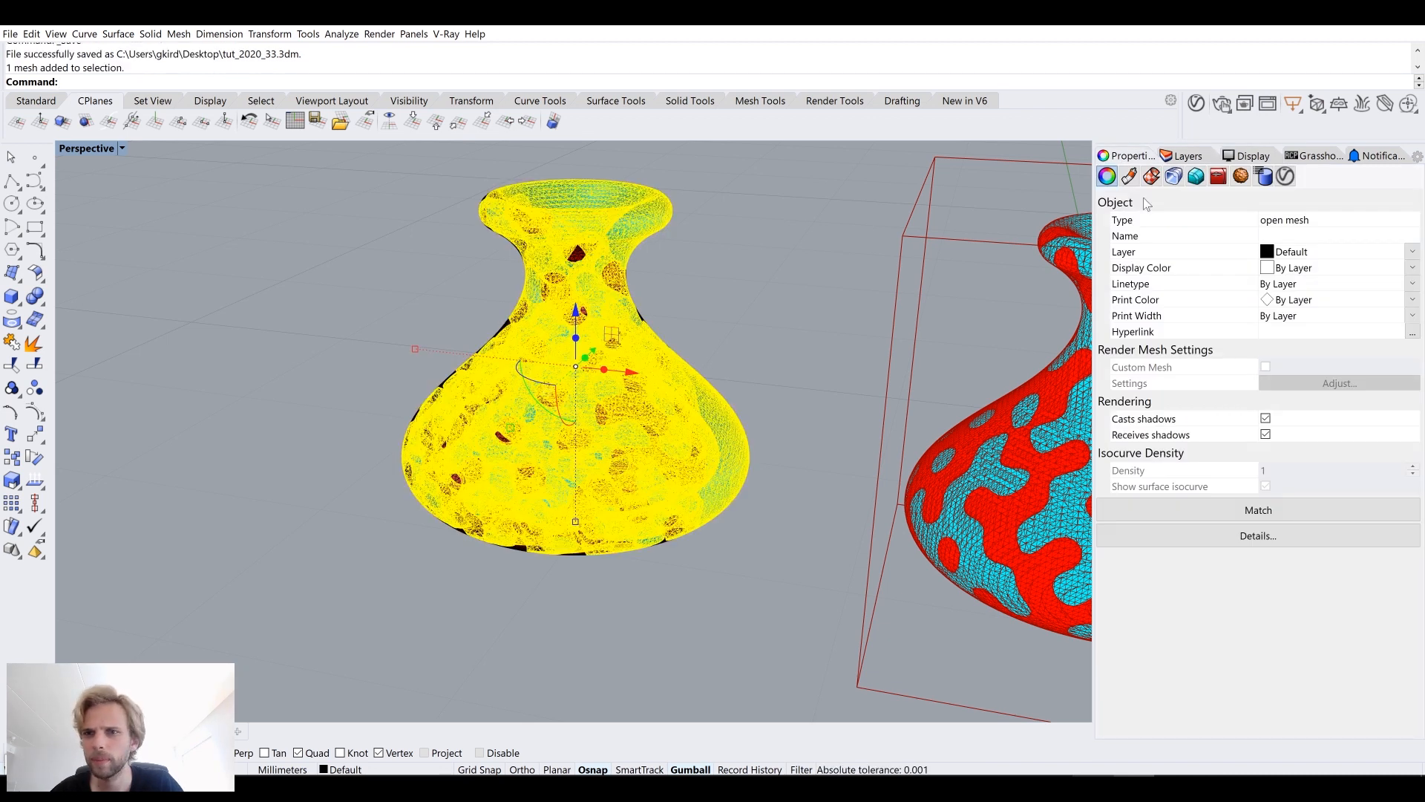
pyautogui.click(816, 356)
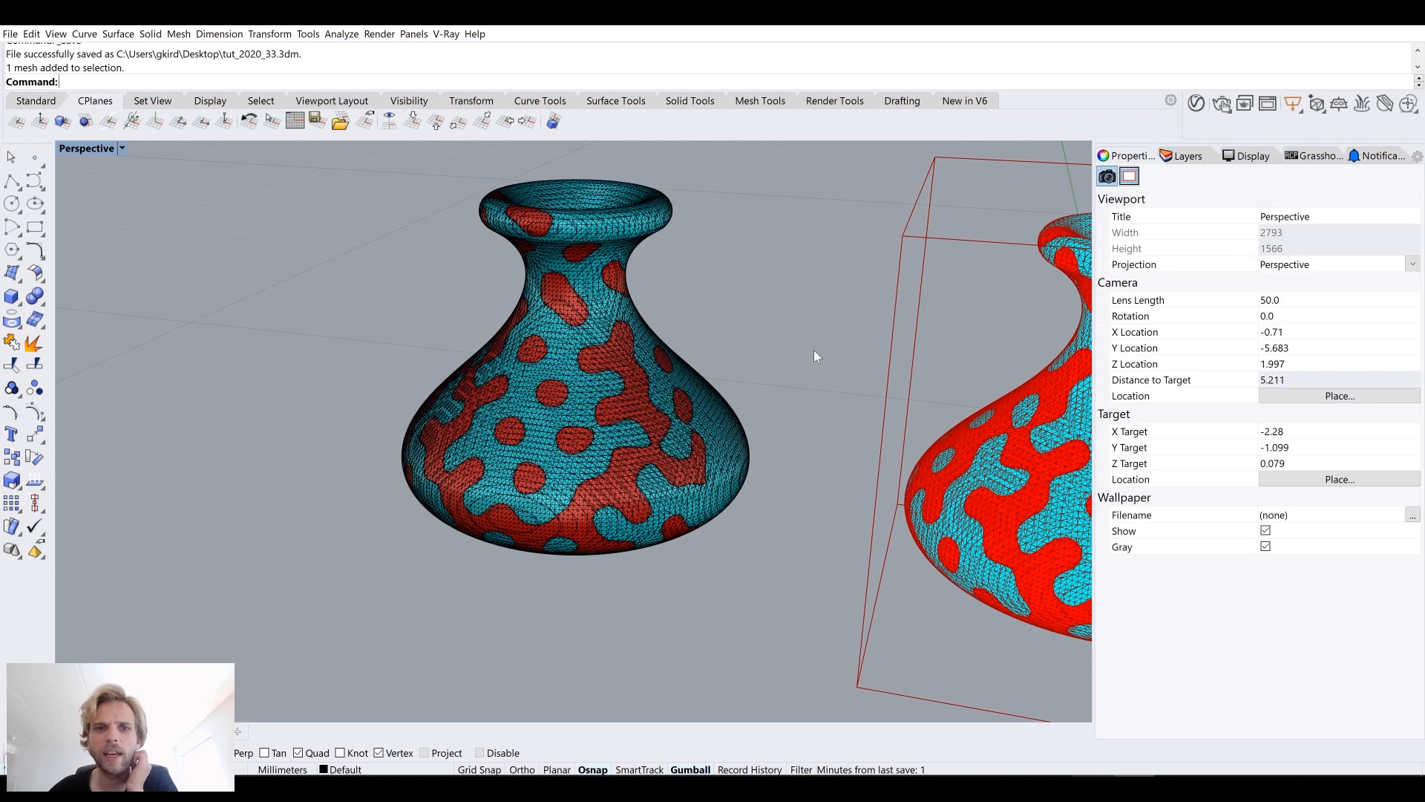
pyautogui.click(562, 343)
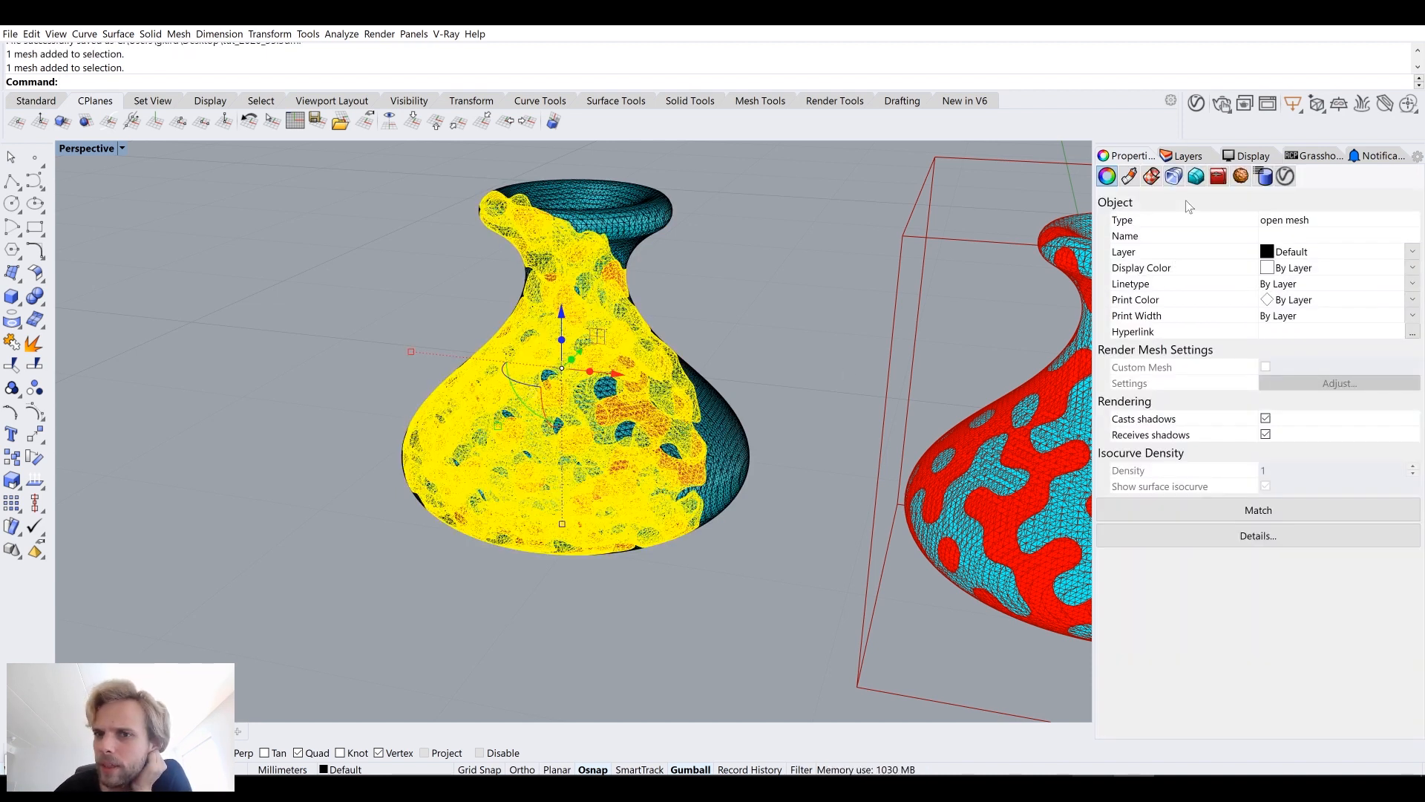
pyautogui.click(1129, 177)
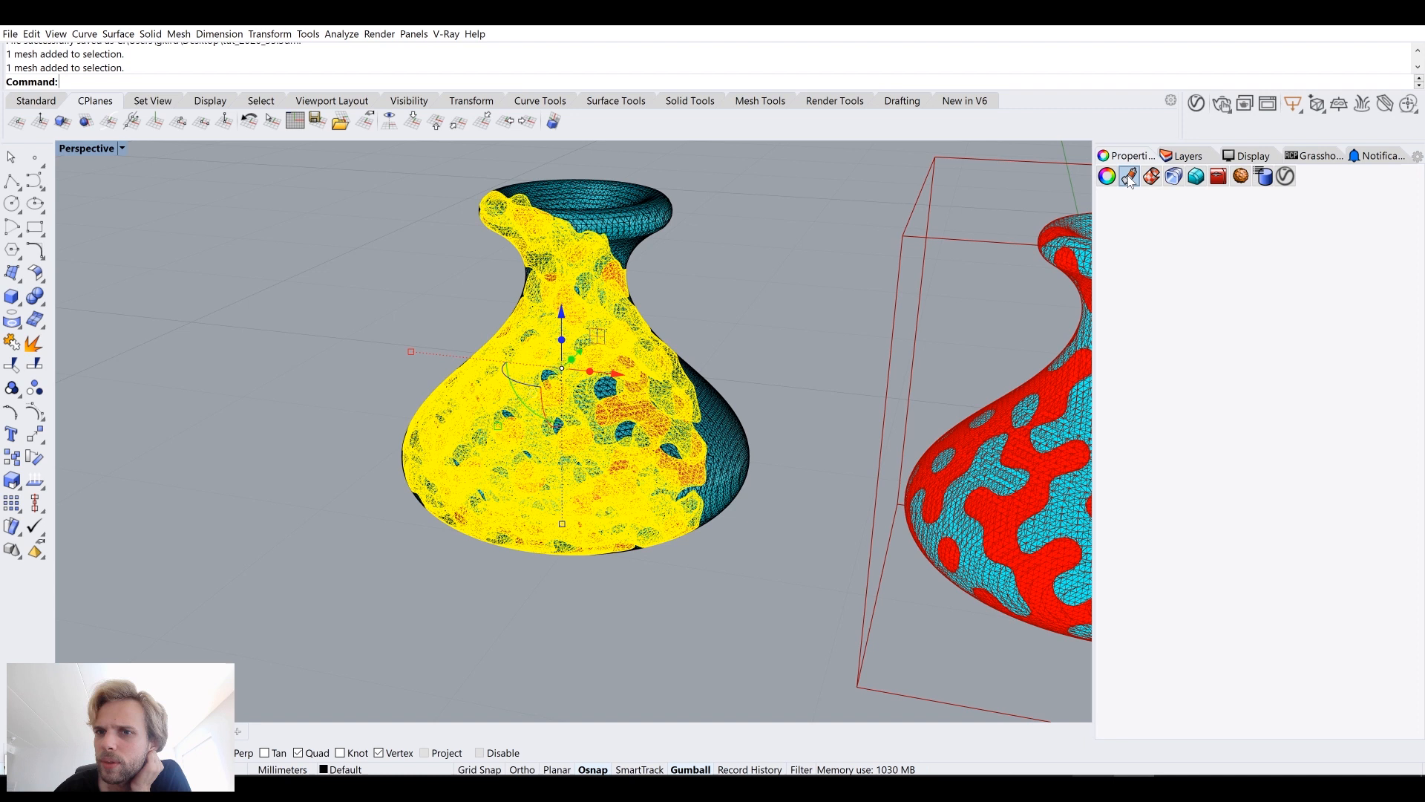
pyautogui.click(1237, 221)
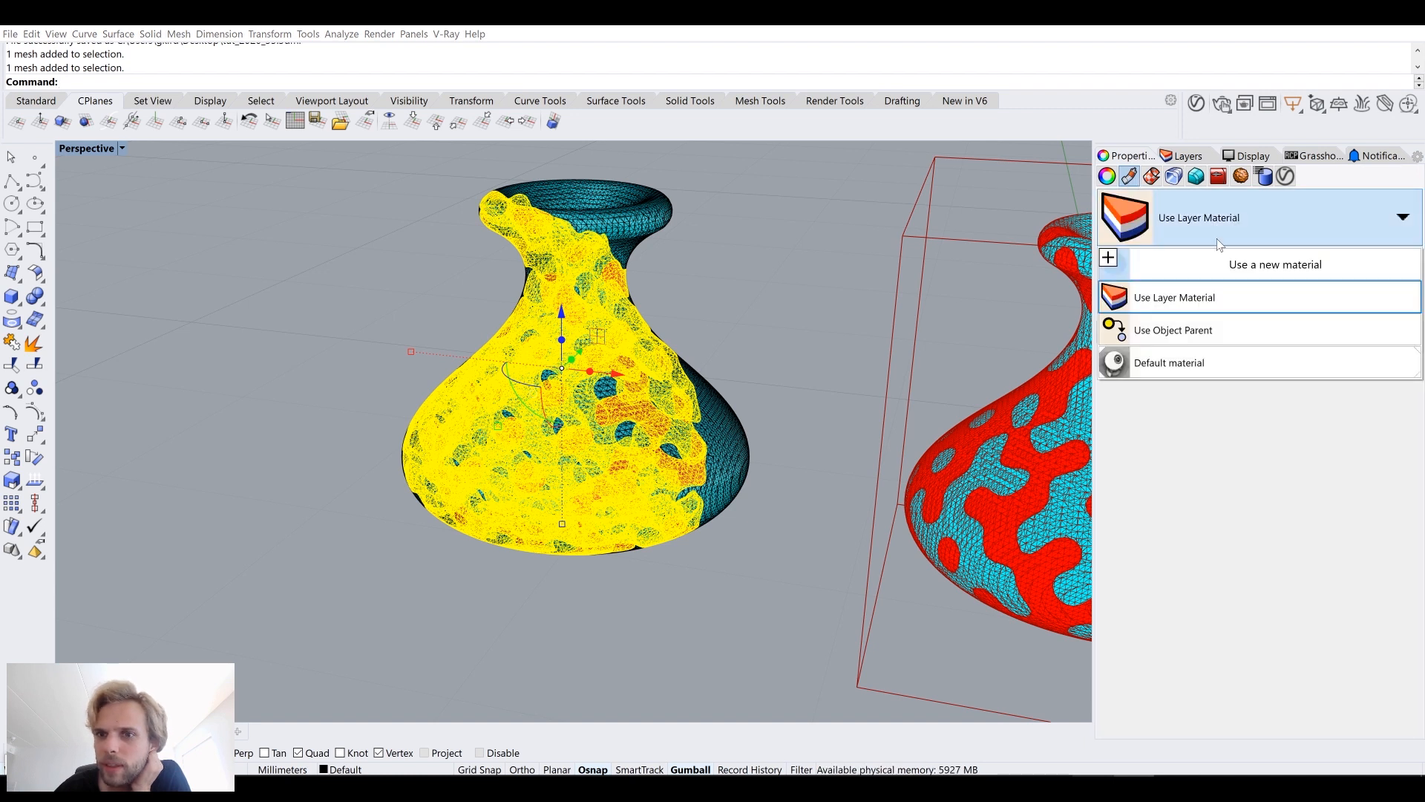
pyautogui.click(1220, 264)
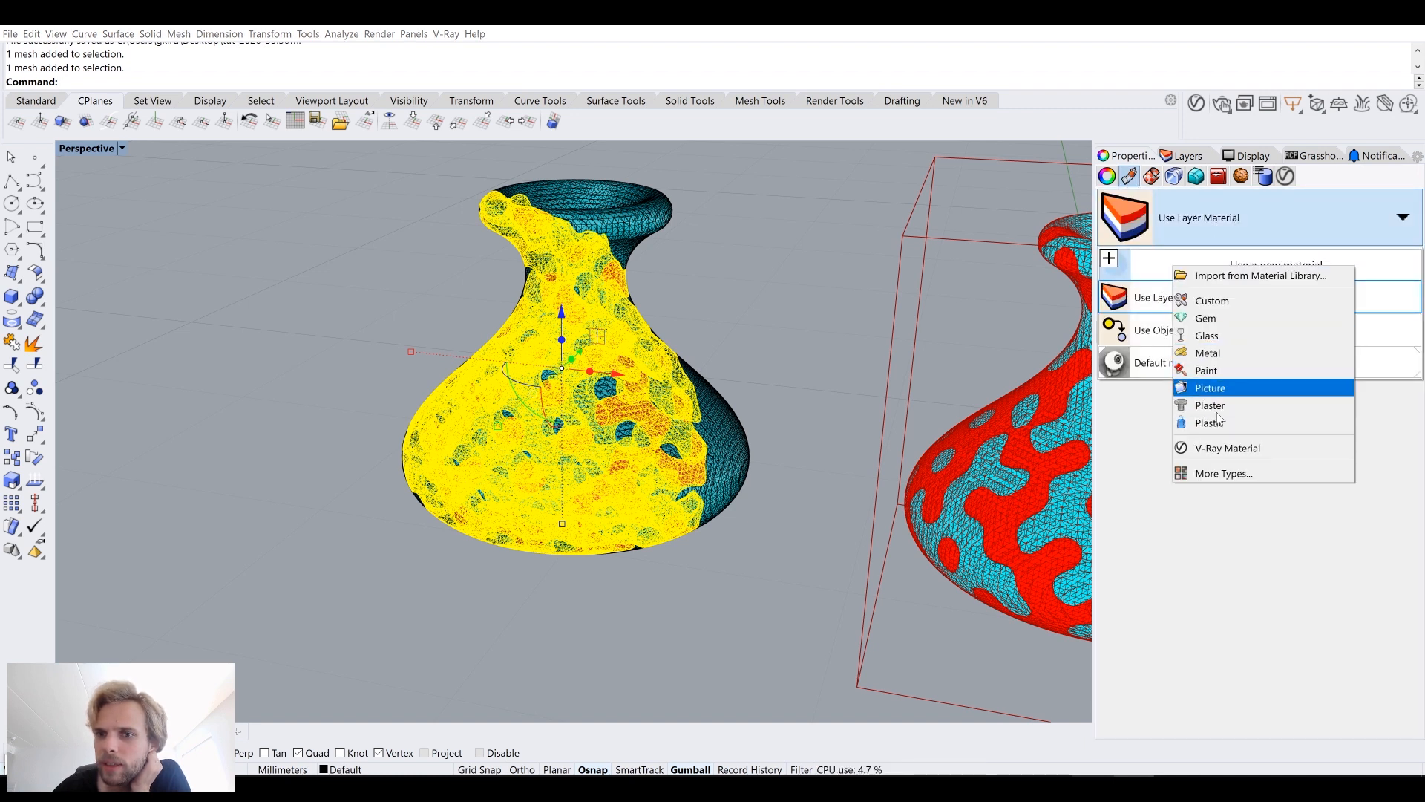
pyautogui.click(1232, 337)
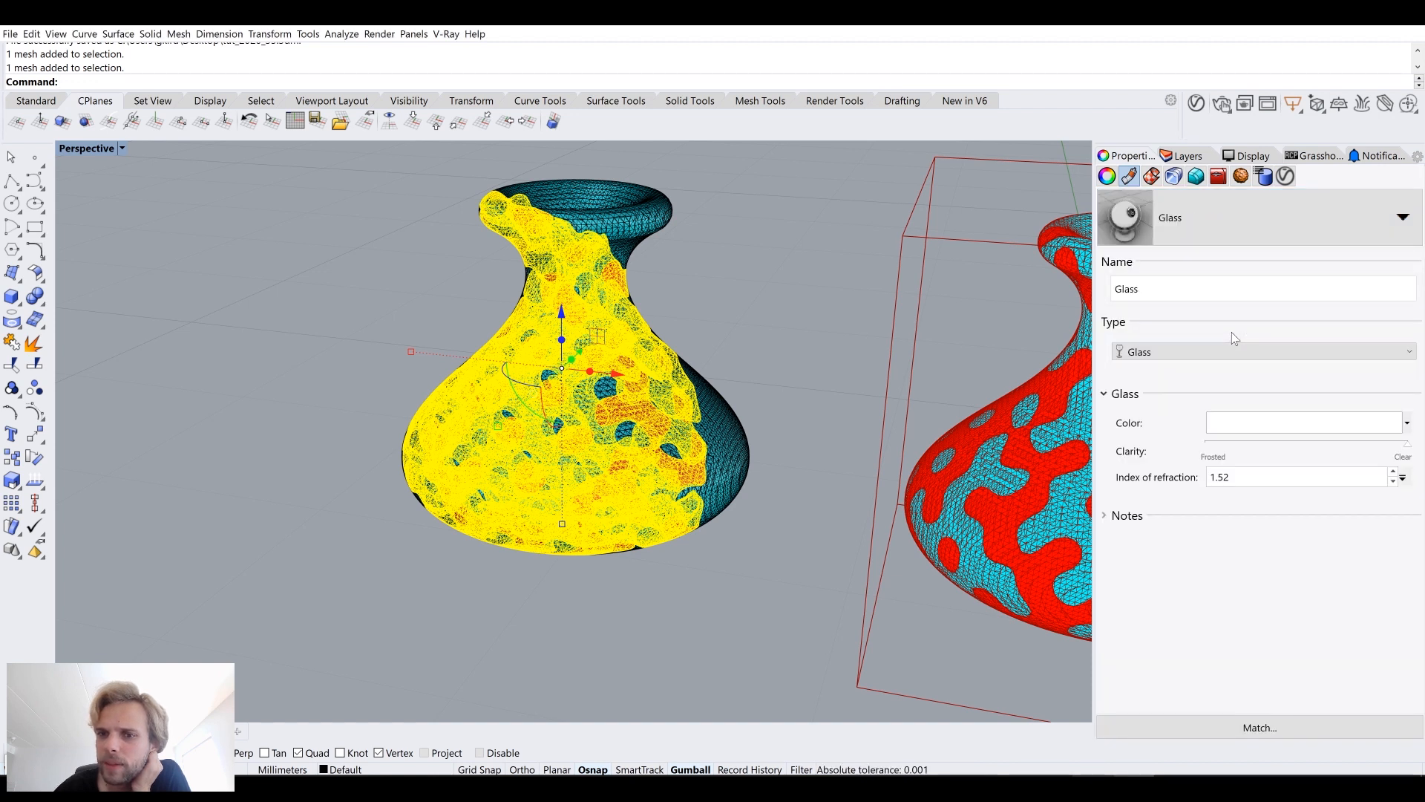
# Step: Deselect the mesh and switch the Perspective viewport to Arctic display mode
pyautogui.click(881, 350)
pyautogui.click(84, 149)
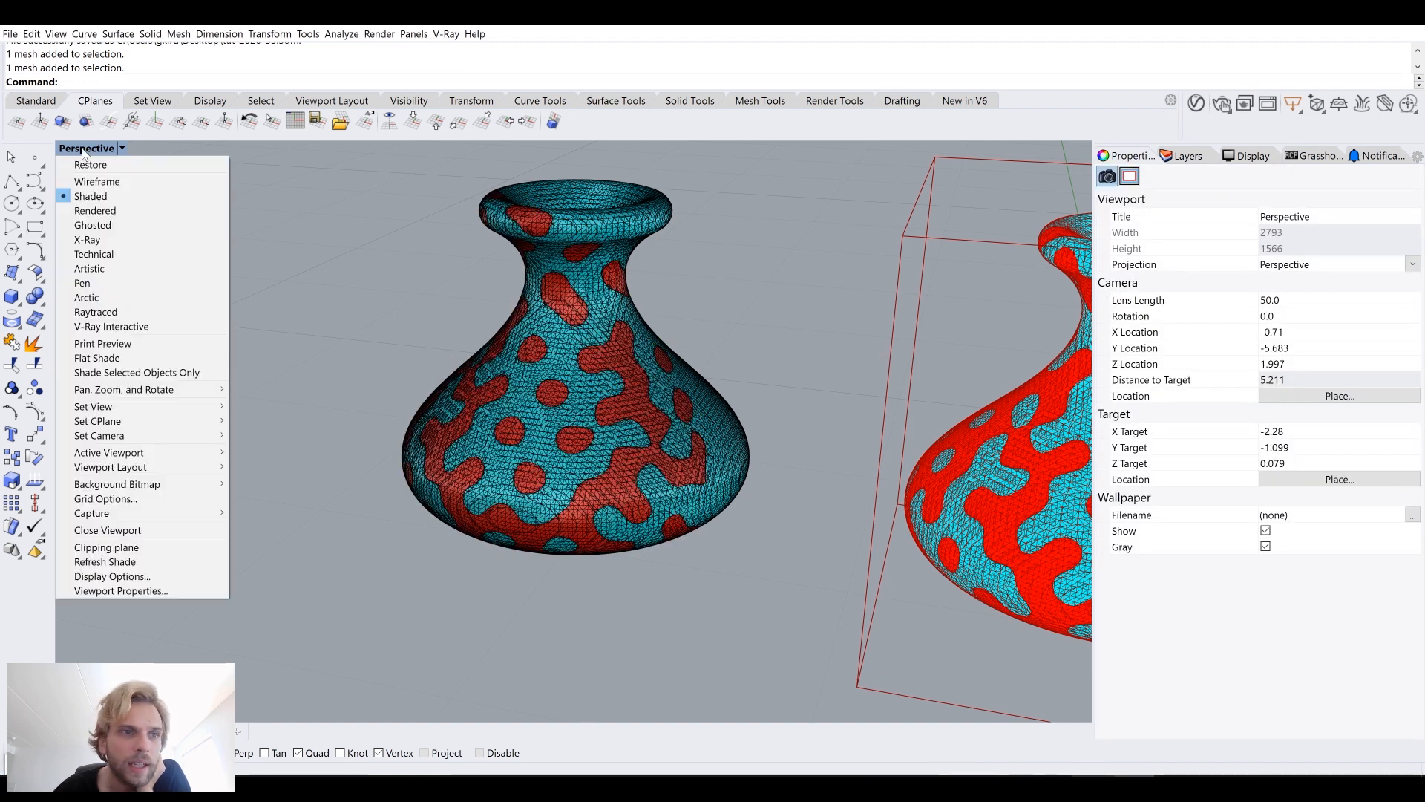
pyautogui.click(133, 295)
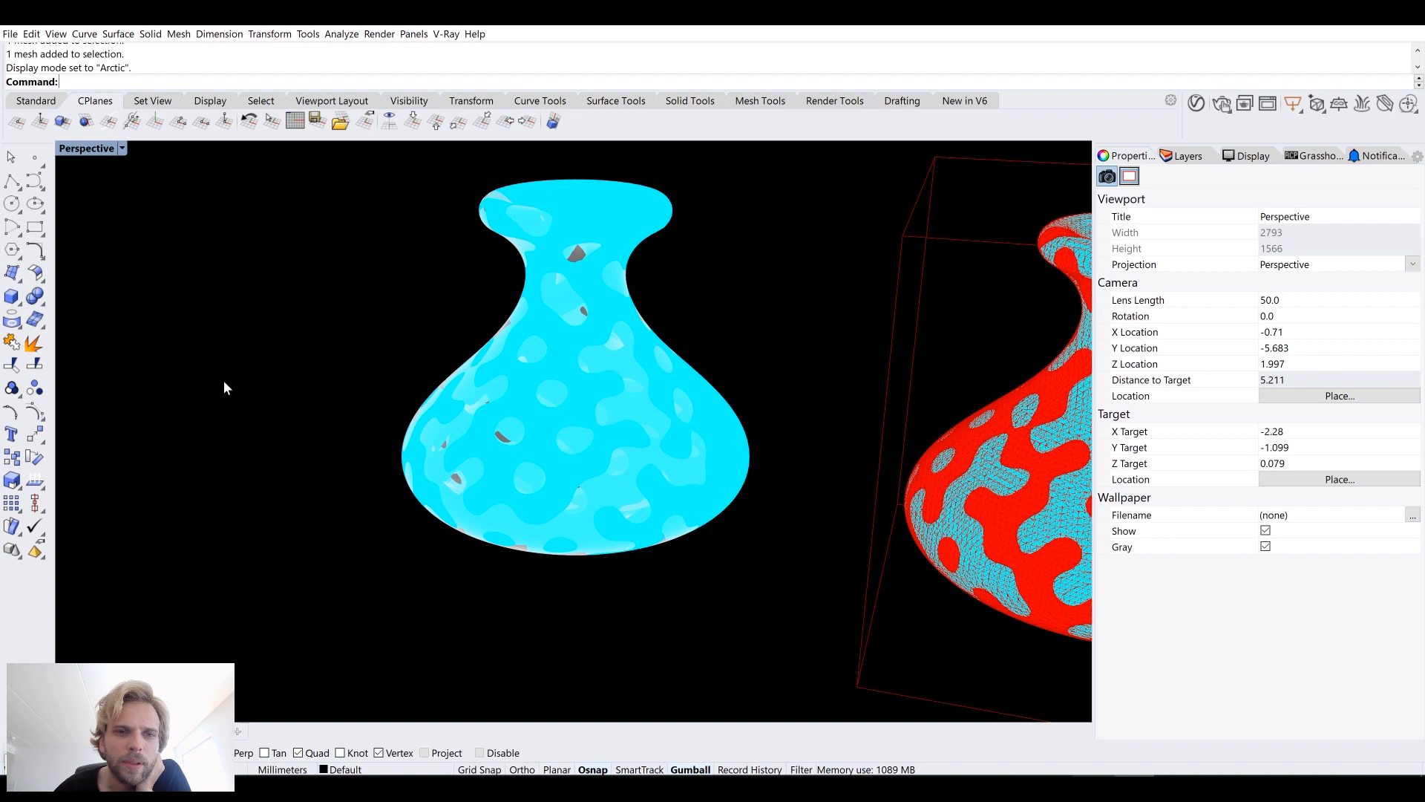
# Step: Select the other baked vase mesh and assign it a new Plastic material
pyautogui.moveTo(225, 380)
pyautogui.mouseDown(button='right')
pyautogui.moveTo(369, 426)
pyautogui.moveTo(352, 410)
pyautogui.moveTo(378, 457)
pyautogui.mouseUp(button='right')
pyautogui.click(631, 196)
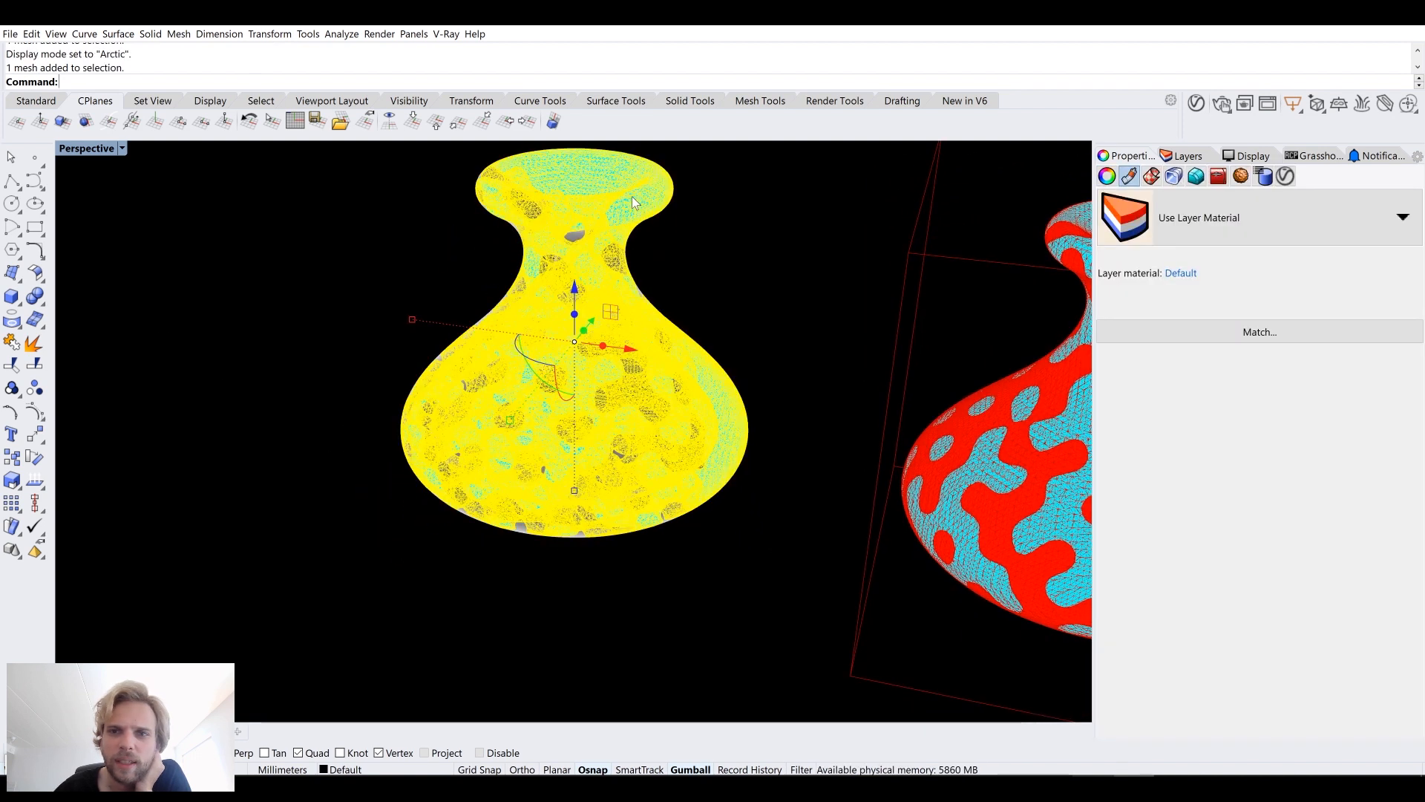
pyautogui.click(1215, 230)
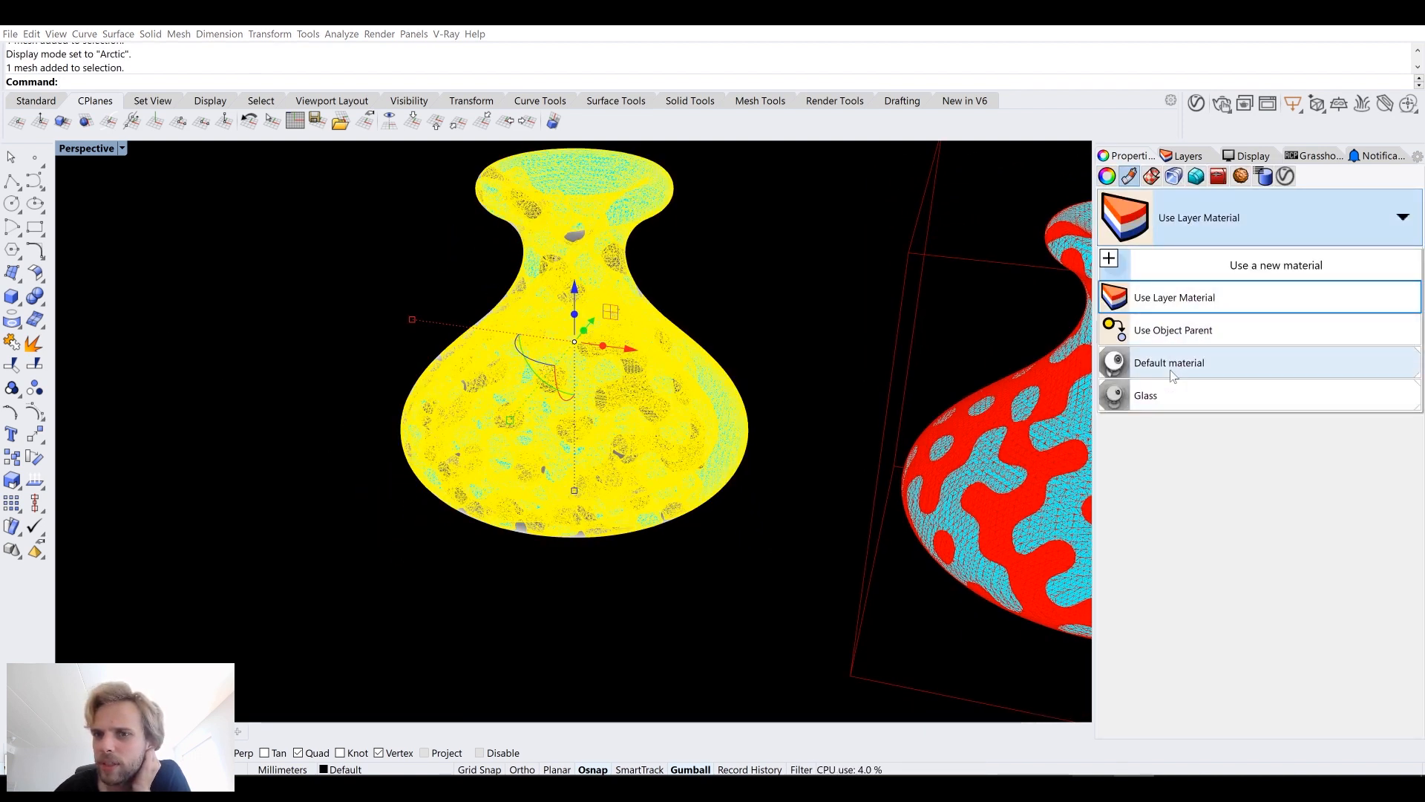
pyautogui.click(1163, 267)
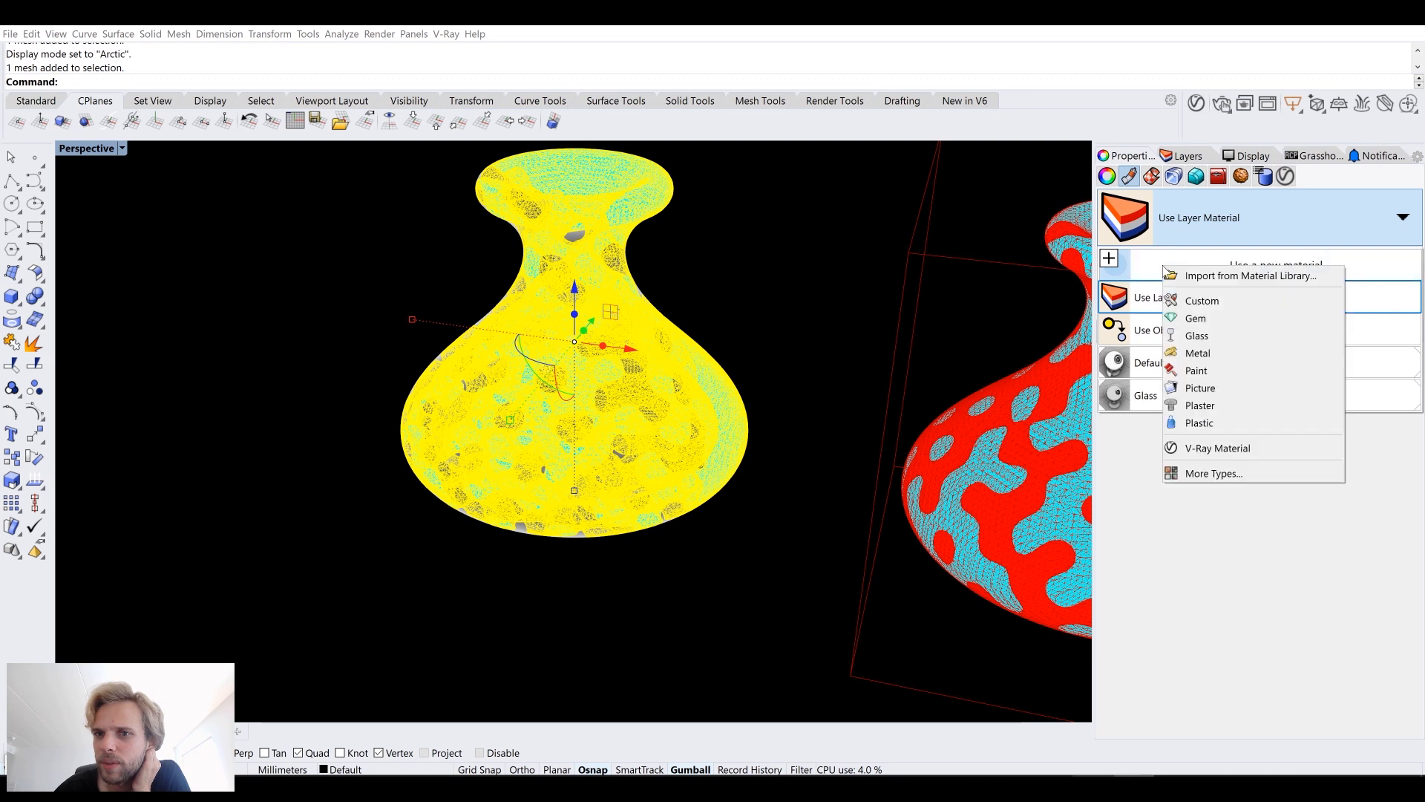
pyautogui.click(1232, 423)
pyautogui.click(1249, 420)
# Step: Orbit and zoom the viewport to inspect the vase with its new materials
pyautogui.moveTo(489, 350); pyautogui.dragTo(560, 389)
pyautogui.click(476, 644)
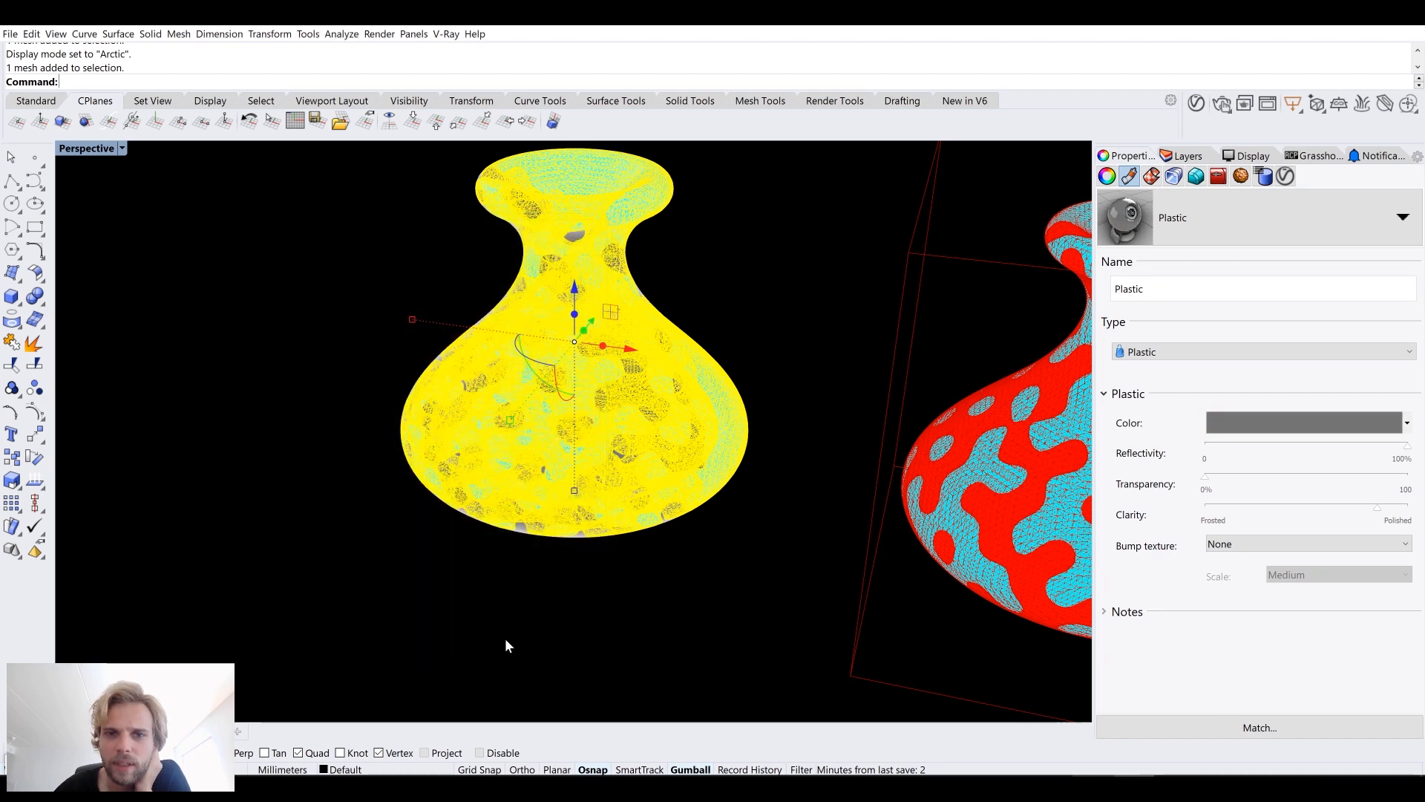
pyautogui.click(504, 639)
pyautogui.moveTo(508, 647); pyautogui.dragTo(619, 663, button='right')
pyautogui.scroll(3, 409, 550)
pyautogui.moveTo(408, 551); pyautogui.dragTo(422, 514, button='right')
pyautogui.click(418, 450)
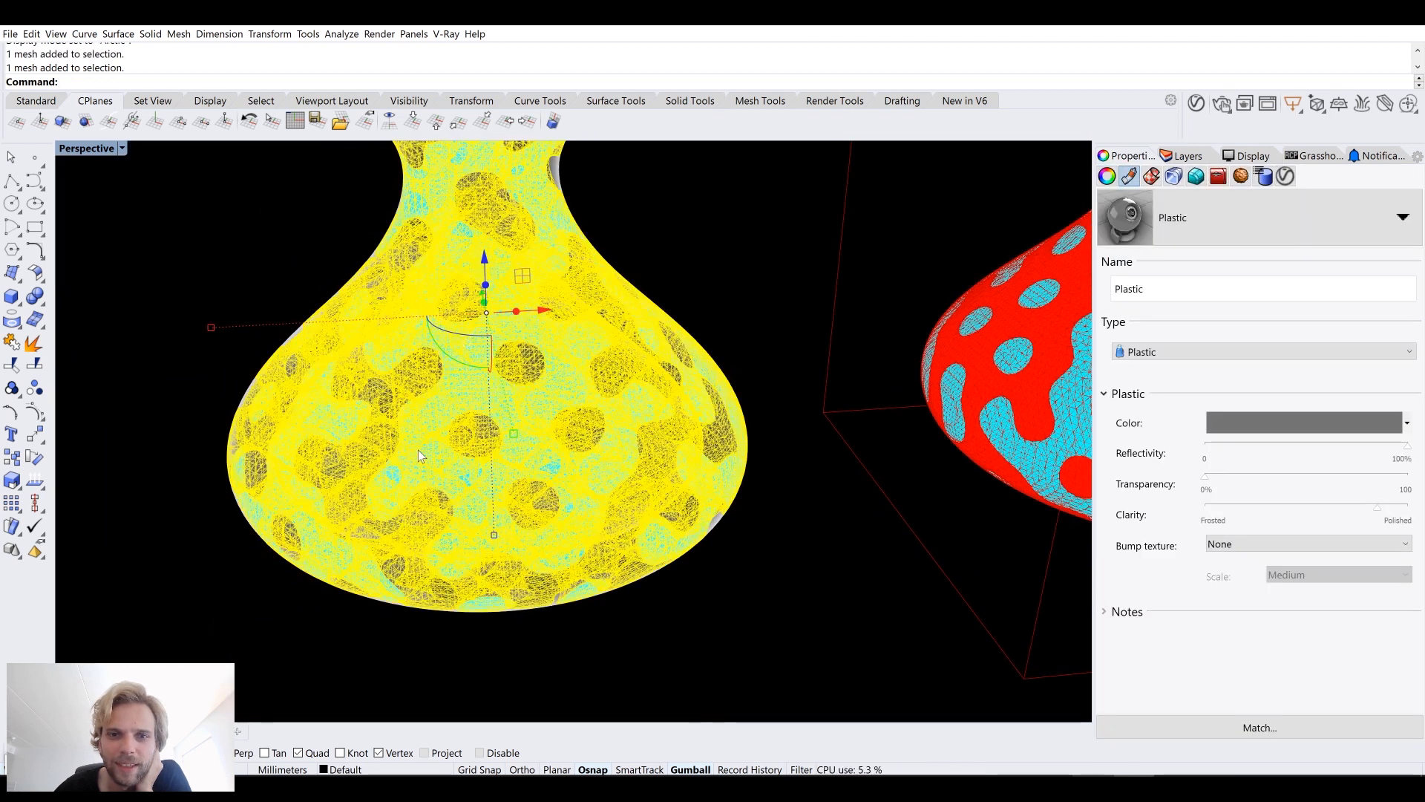
# Step: Switch the Perspective viewport to Shaded display mode
pyautogui.click(90, 149)
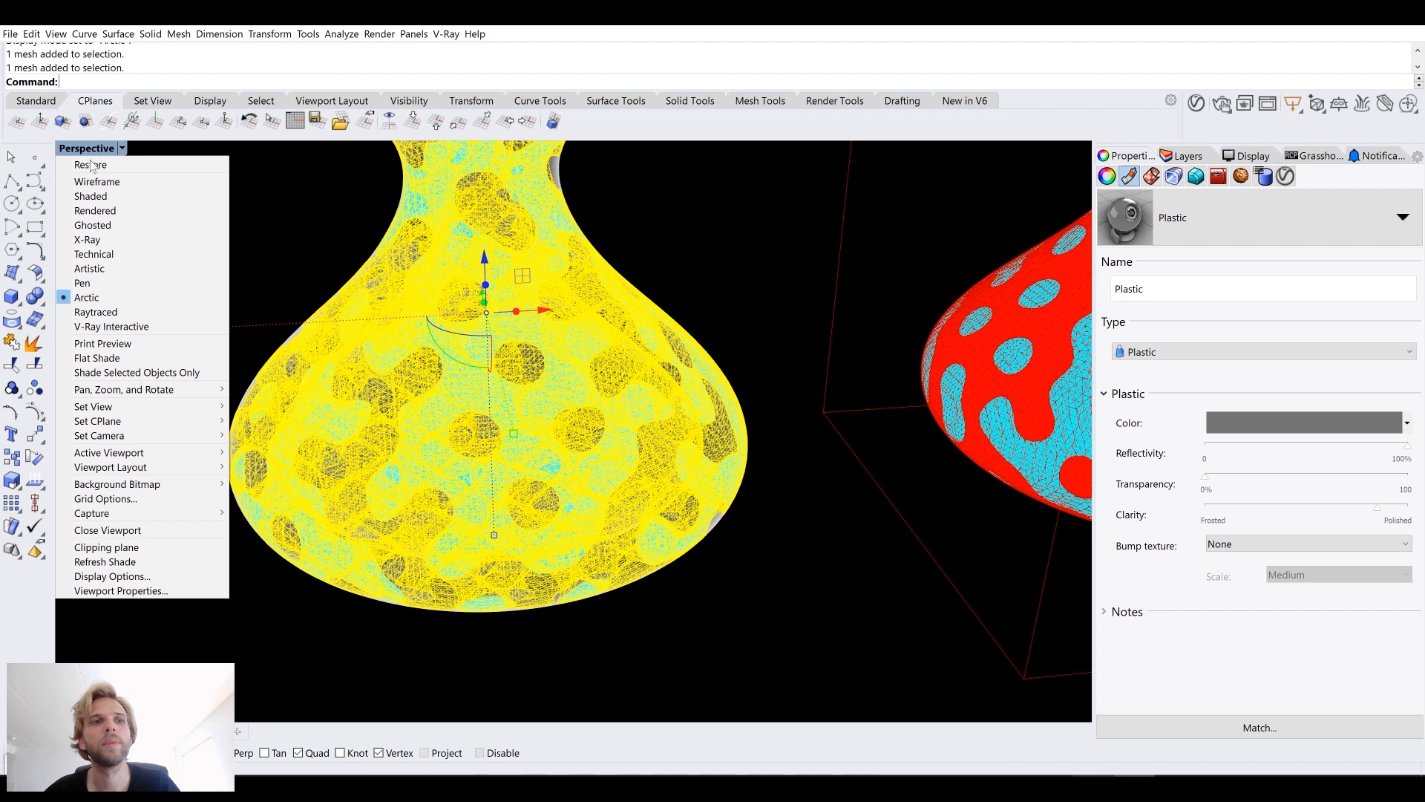
pyautogui.click(153, 195)
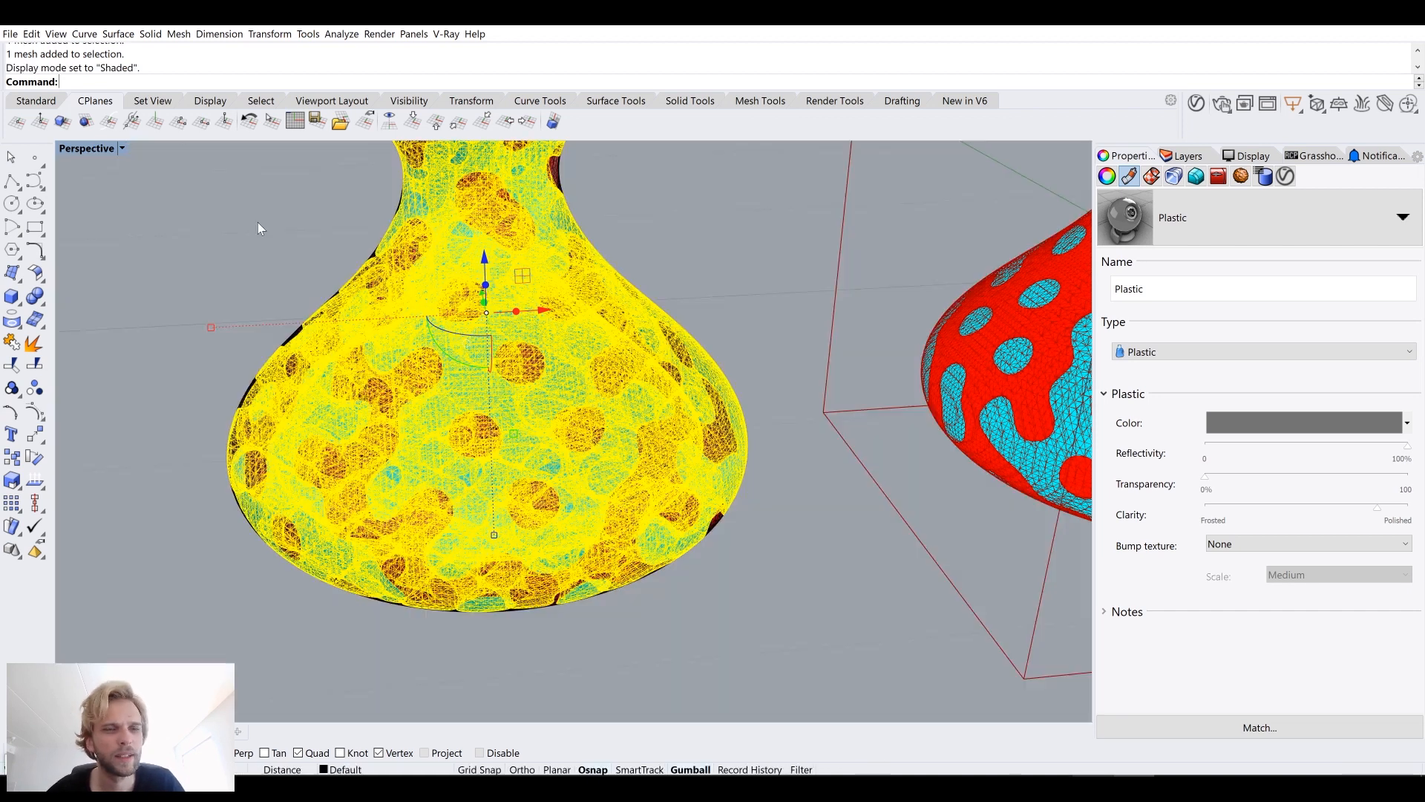
# Step: Select both baked vase meshes in the viewport and delete them
pyautogui.click(260, 217)
pyautogui.click(480, 265)
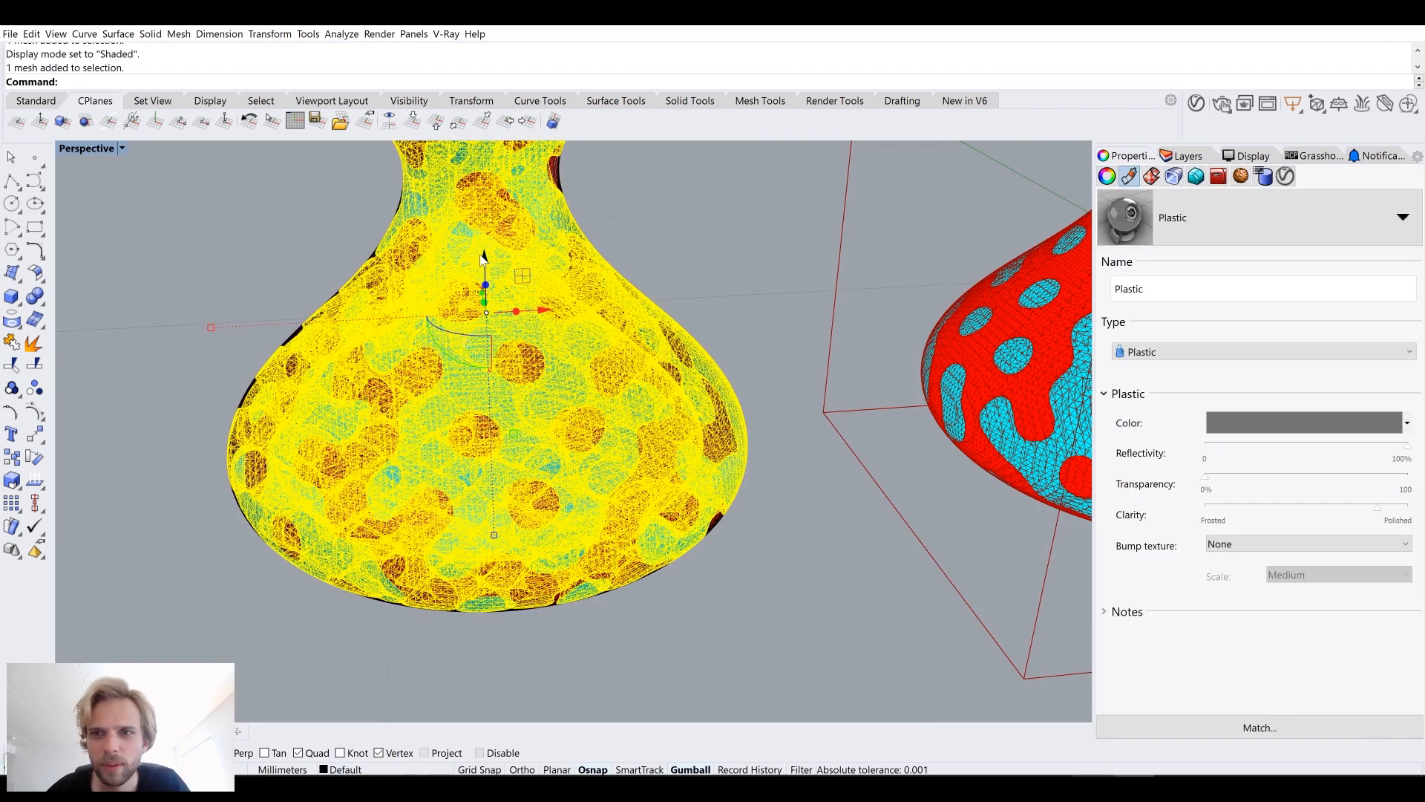
pyautogui.click(260, 229)
pyautogui.click(386, 279)
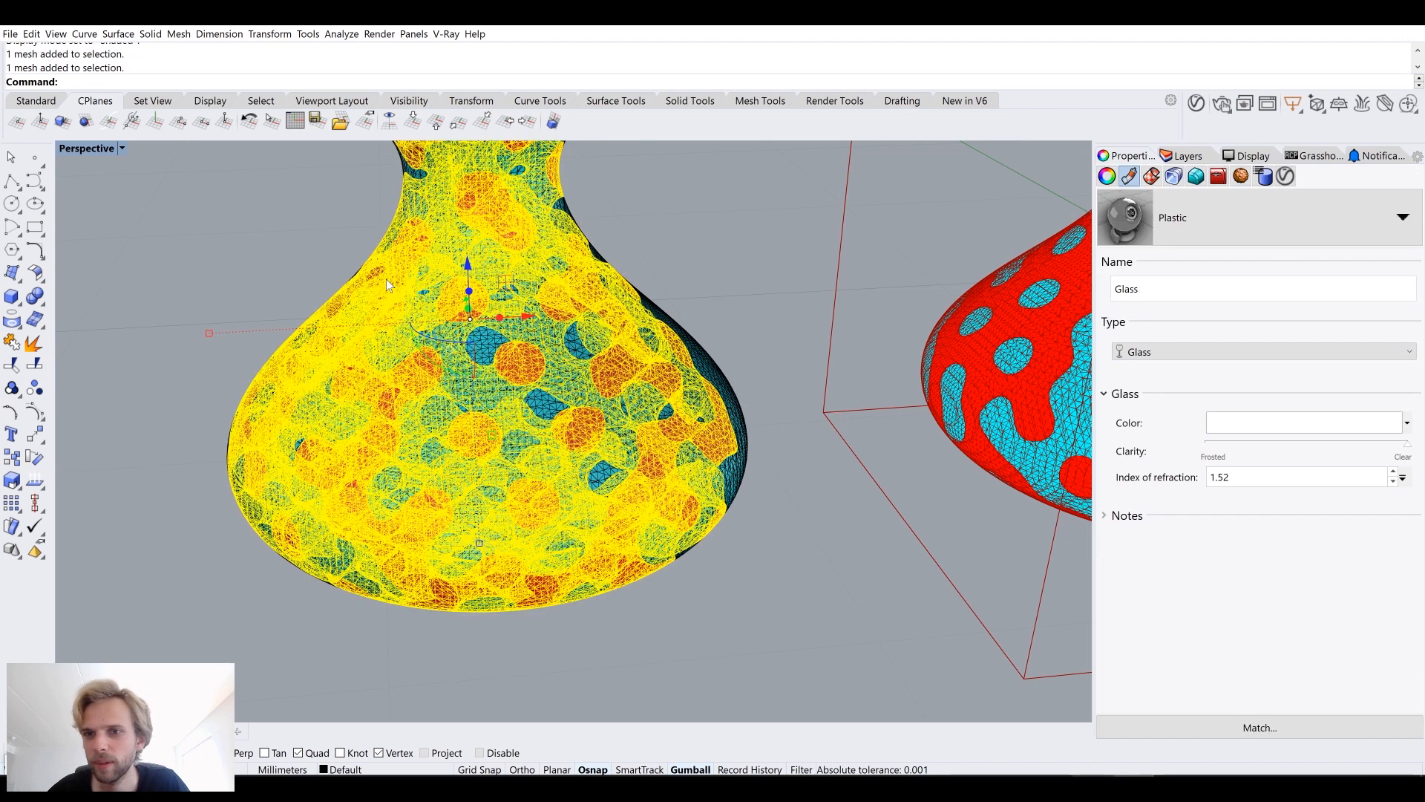
pyautogui.press('Escape')
pyautogui.click(91, 149)
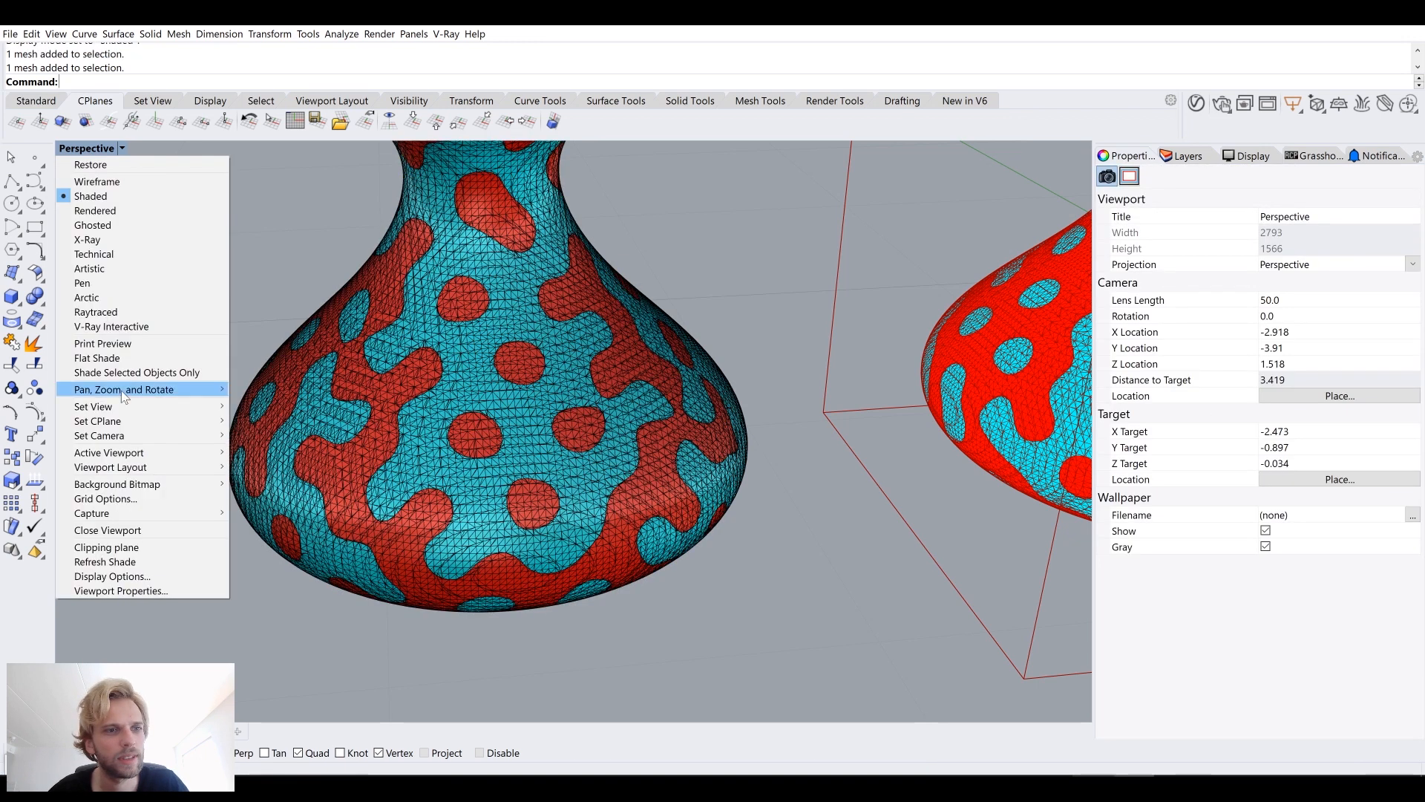
pyautogui.click(292, 194)
pyautogui.click(372, 401)
pyautogui.press('Delete')
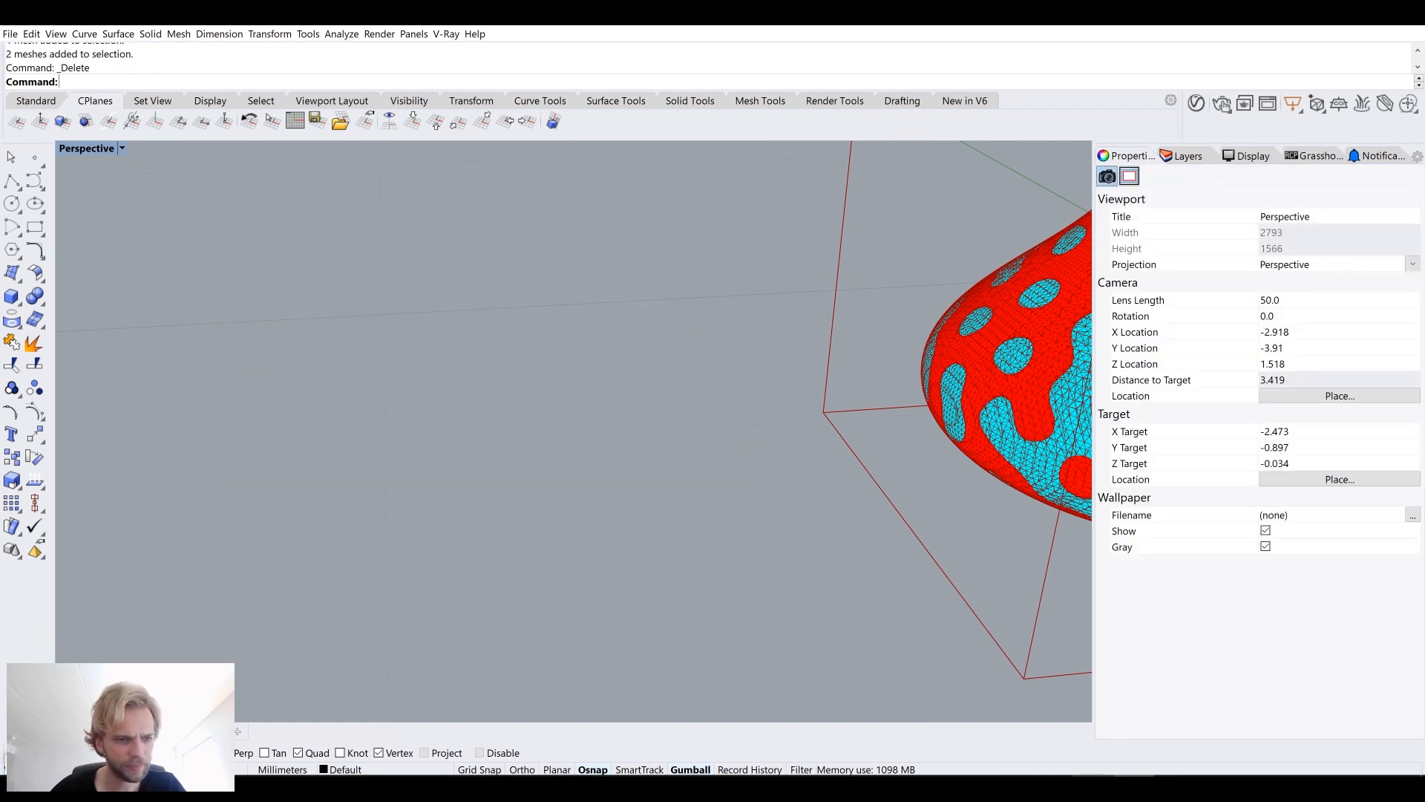
# Step: In Grasshopper, add a Deconstruct Mesh component and connect the Mesh Slices Meshes output to its M input
pyautogui.hotkey('alt', 'Tab')
pyautogui.scroll(-4, 1252, 309)
pyautogui.moveTo(1253, 308); pyautogui.dragTo(995, 475, button='right')
pyautogui.moveTo(1183, 482); pyautogui.dragTo(980, 490, button='right')
pyautogui.scroll(8, 1039, 443)
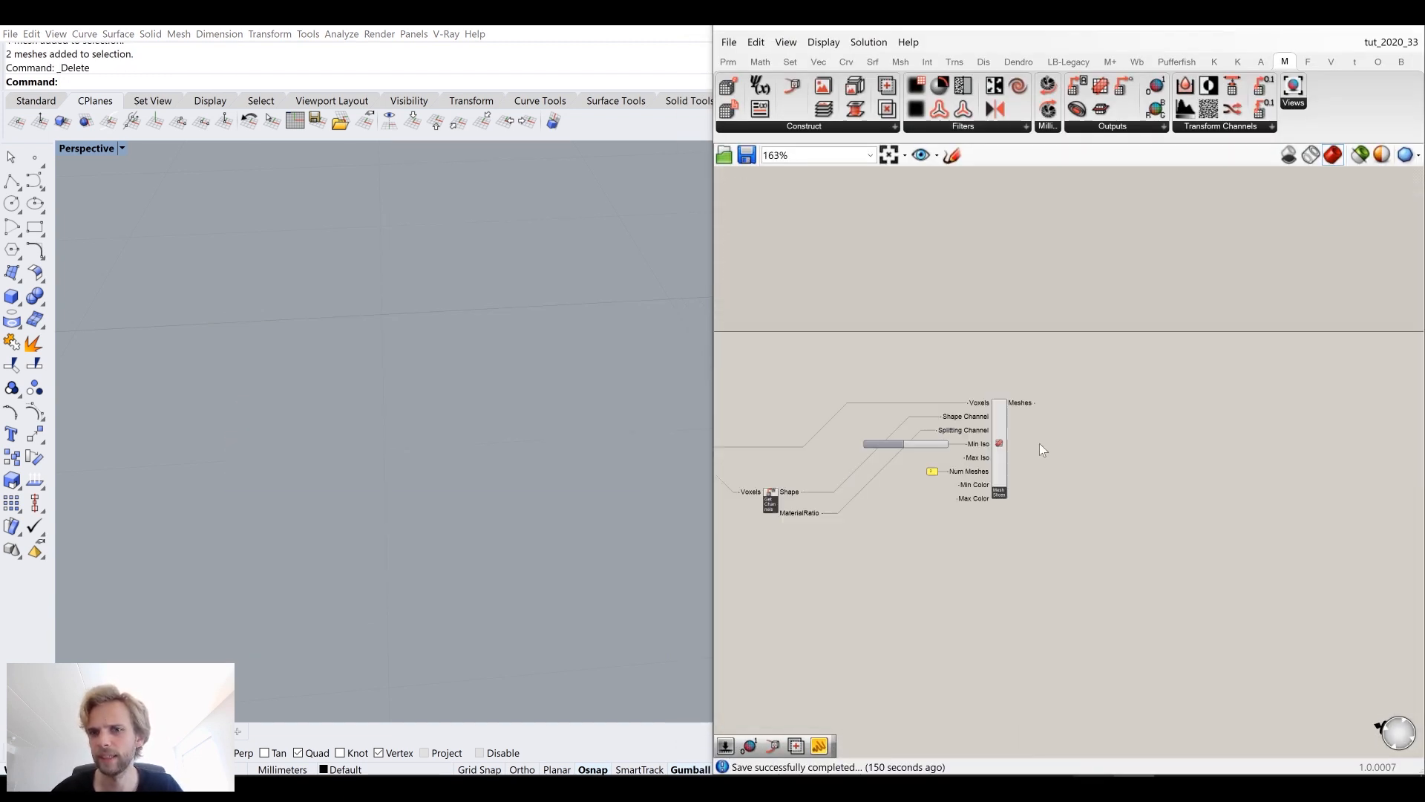
pyautogui.scroll(-8, 524, 351)
pyautogui.keyDown('shift'); pyautogui.moveTo(528, 353); pyautogui.dragTo(471, 362, button='right'); pyautogui.keyUp('shift')
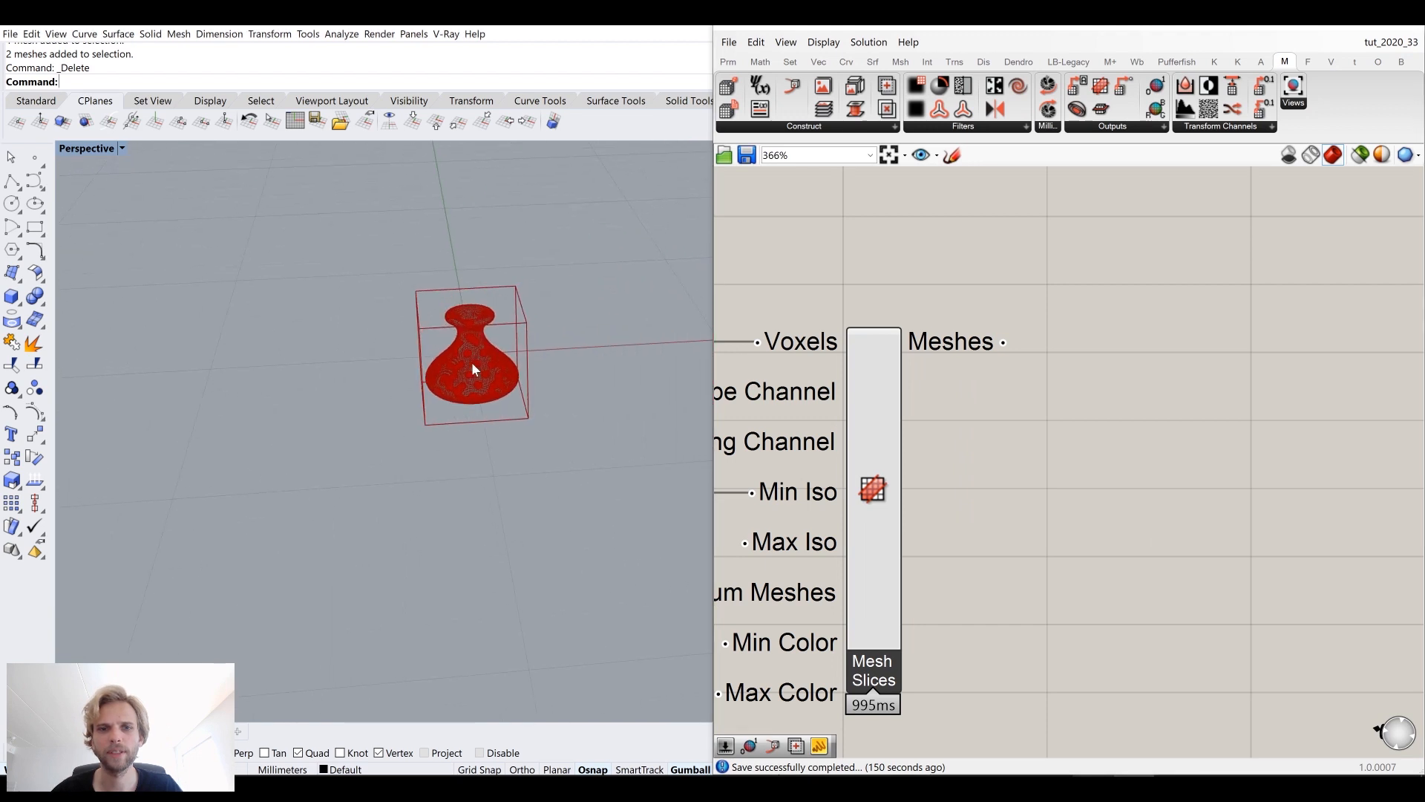
pyautogui.scroll(13, 479, 350)
pyautogui.doubleClick(1135, 439)
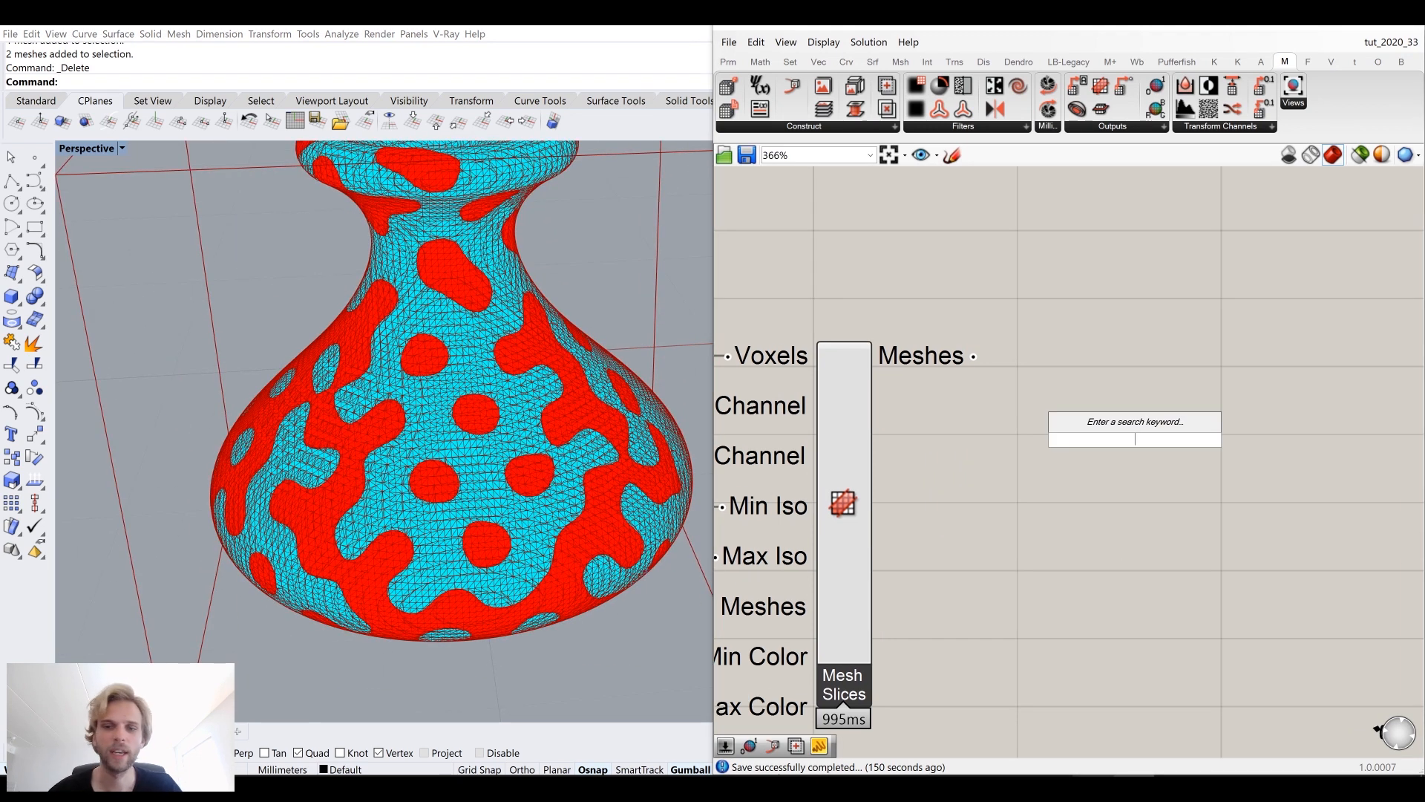
pyautogui.write('decon')
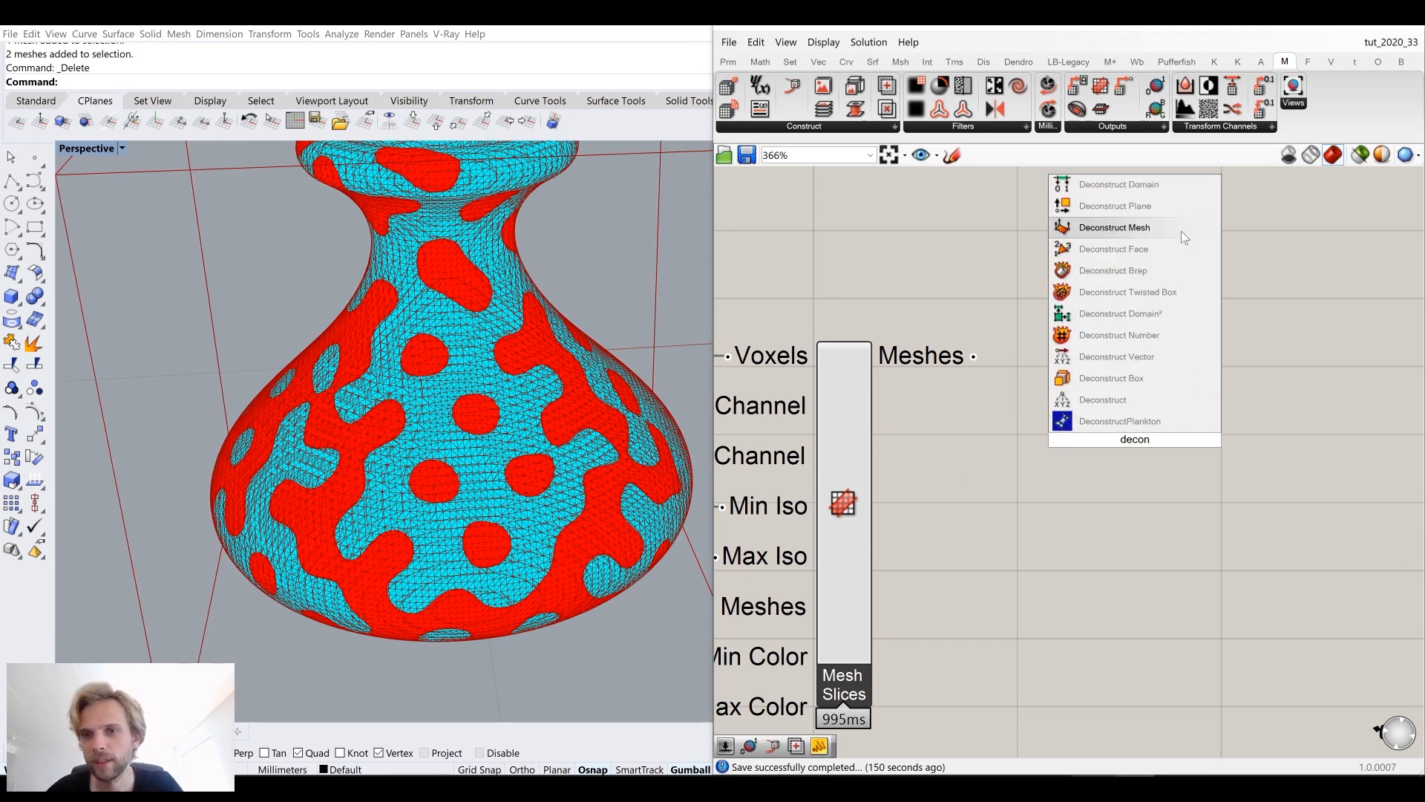
pyautogui.click(1158, 249)
pyautogui.moveTo(1138, 461); pyautogui.dragTo(1115, 378)
pyautogui.moveTo(1180, 388); pyautogui.dragTo(1071, 391, button='right')
pyautogui.click(1183, 409)
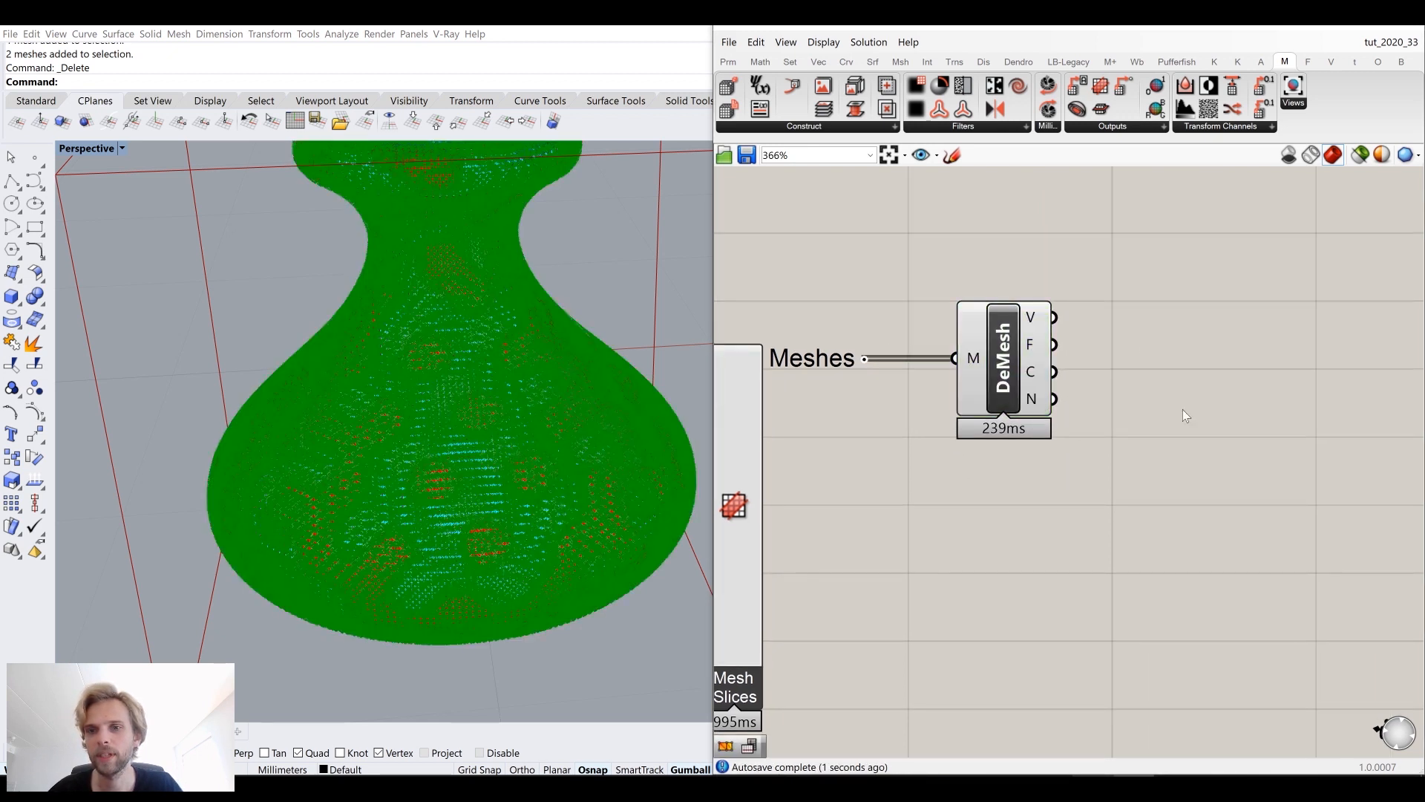
# Step: Add a Construct Mesh component and connect the vertices and faces outputs of Deconstruct Mesh to it
pyautogui.doubleClick(1185, 416)
pyautogui.write('const')
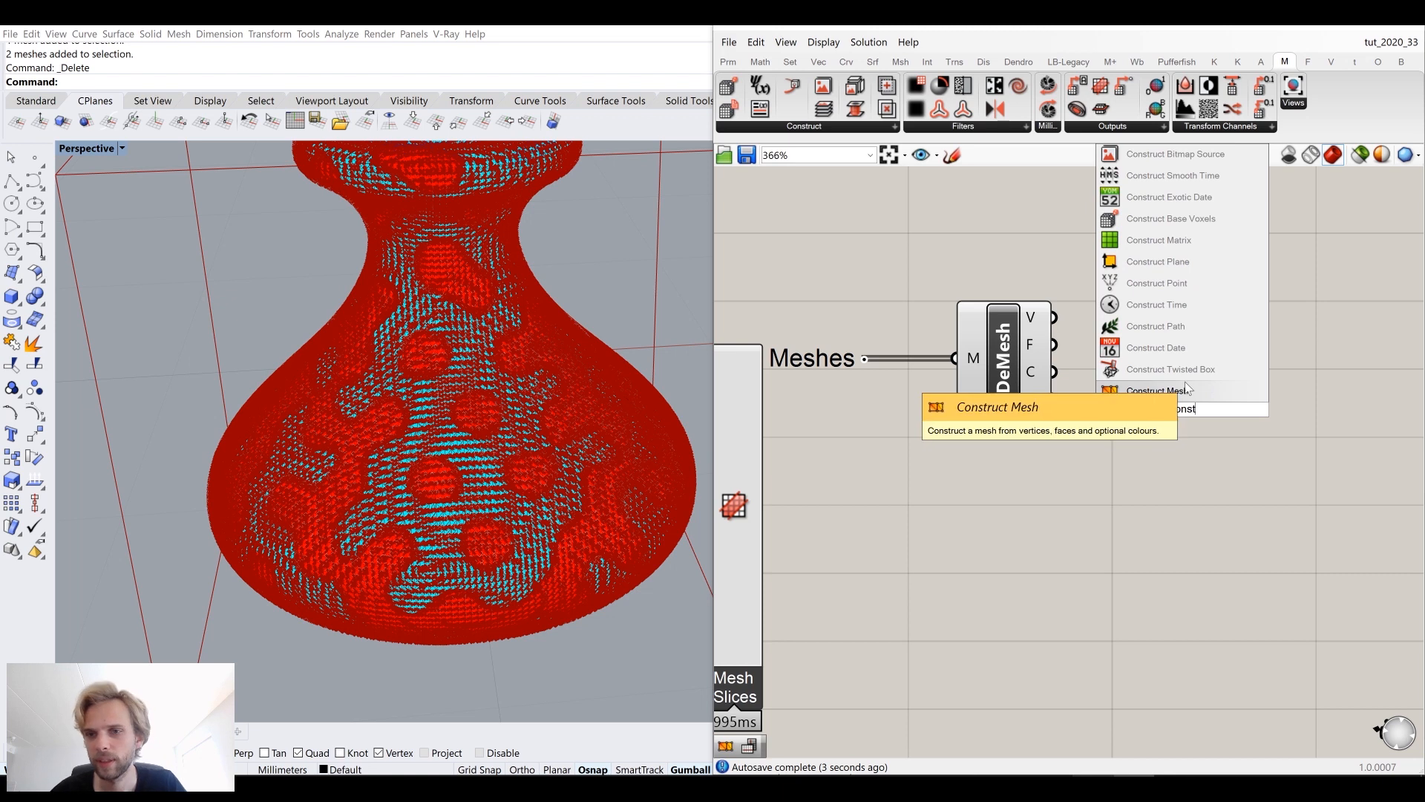
pyautogui.click(1186, 390)
pyautogui.moveTo(1119, 381); pyautogui.dragTo(1122, 379)
pyautogui.moveTo(1185, 432); pyautogui.dragTo(1155, 373)
pyautogui.moveTo(1176, 379); pyautogui.dragTo(1061, 385, button='right')
pyautogui.click(1236, 434)
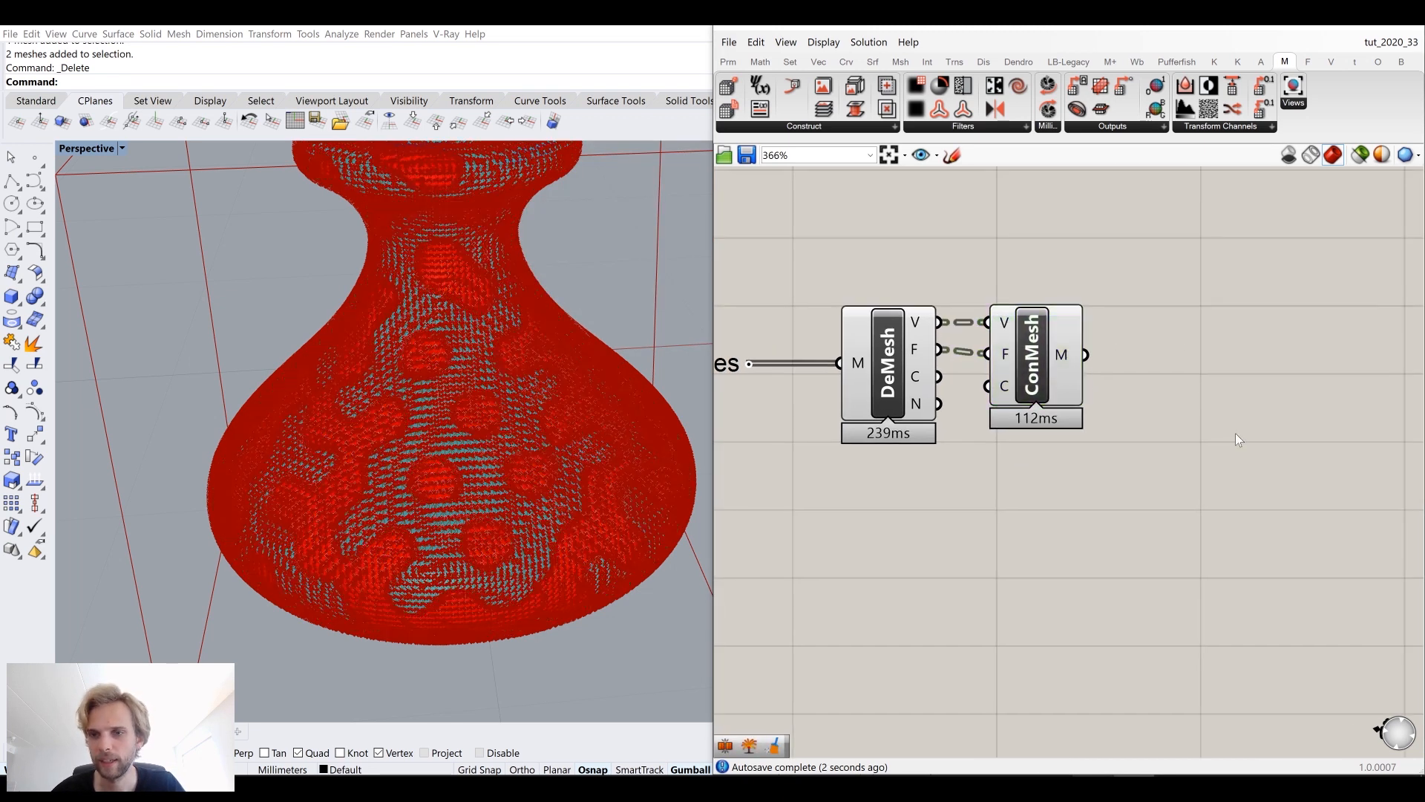
# Step: Add a Combine&Clean component and connect the Construct Mesh output to its M input
pyautogui.doubleClick(1238, 440)
pyautogui.write('combin')
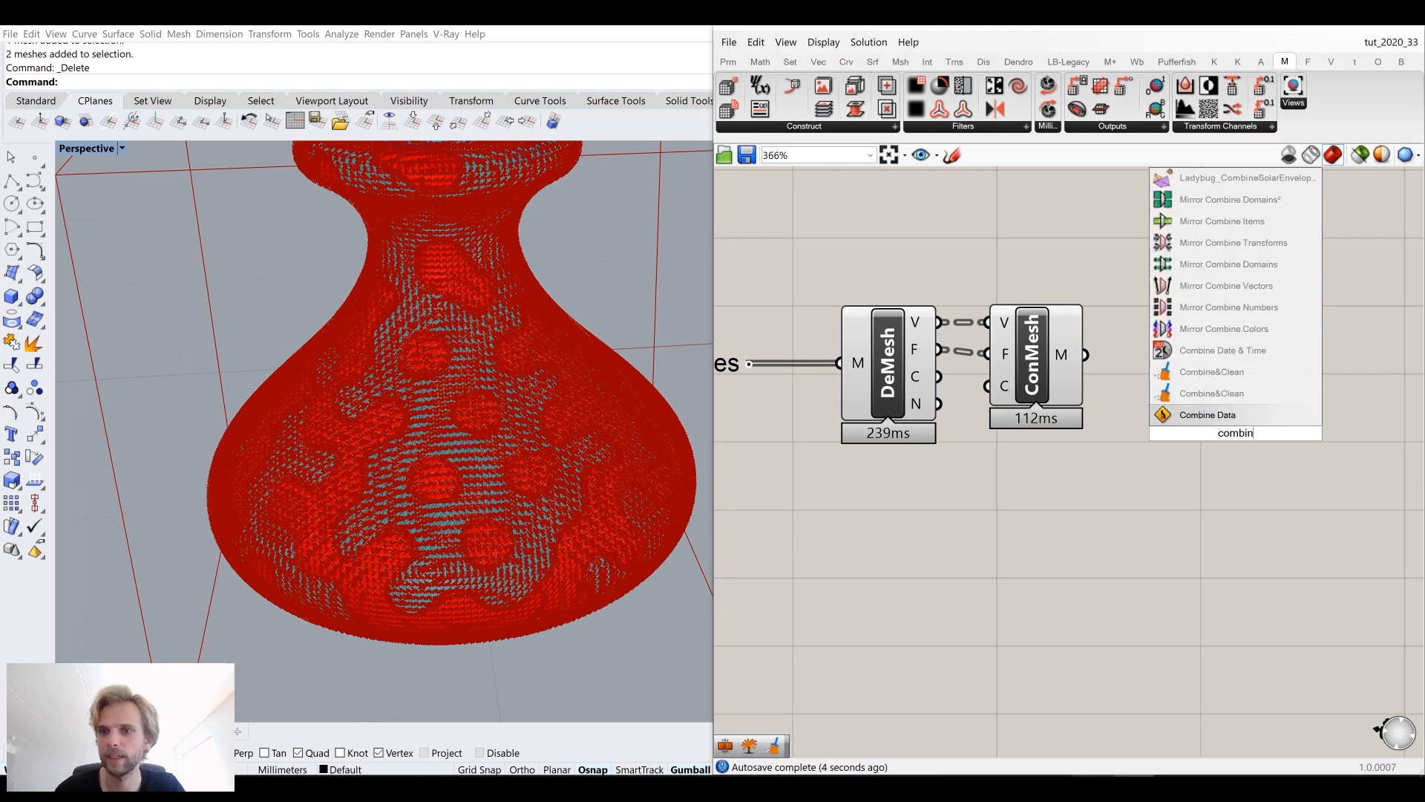
pyautogui.click(1317, 376)
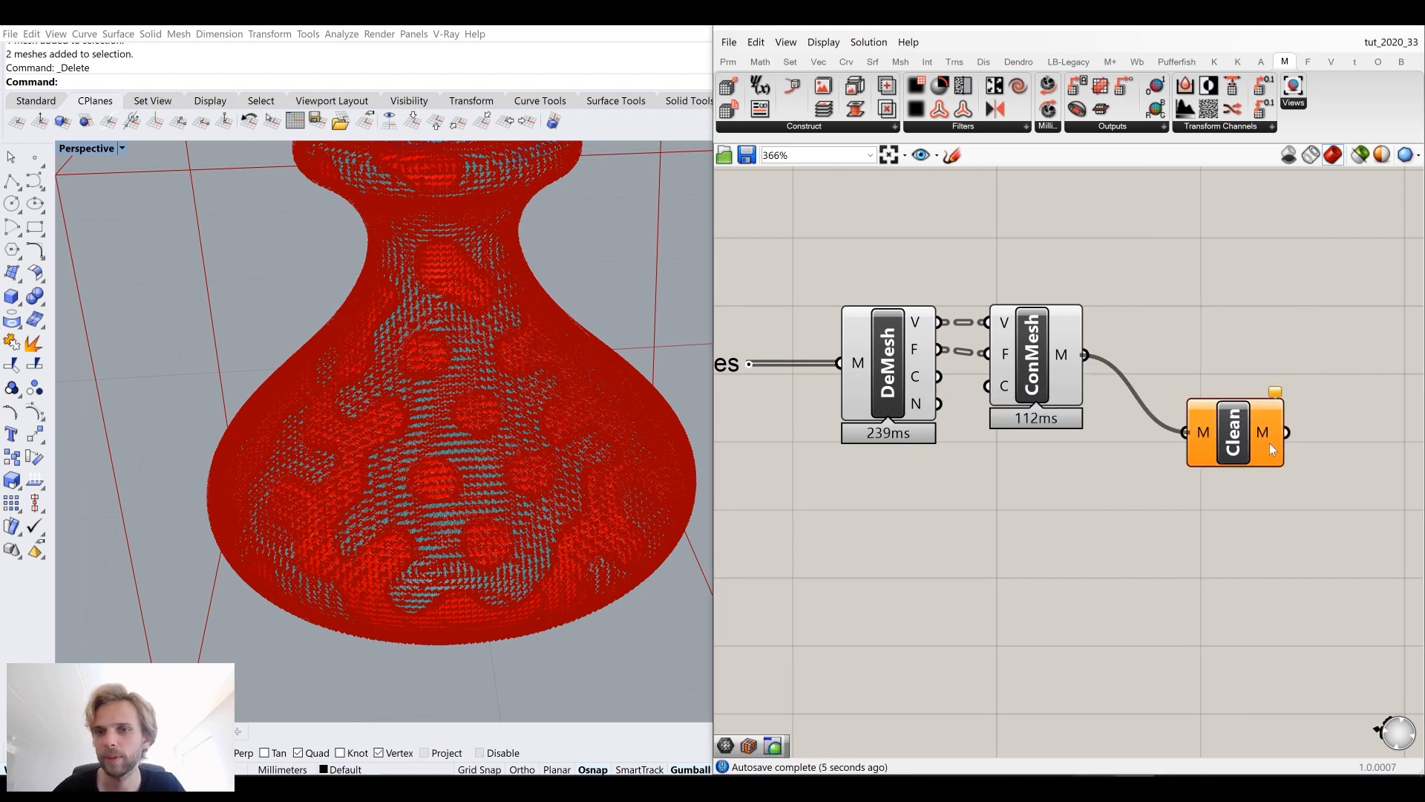
pyautogui.moveTo(1251, 447); pyautogui.dragTo(1201, 371)
pyautogui.moveTo(1053, 510); pyautogui.dragTo(831, 313)
pyautogui.middleClick(886, 319)
pyautogui.click(935, 265)
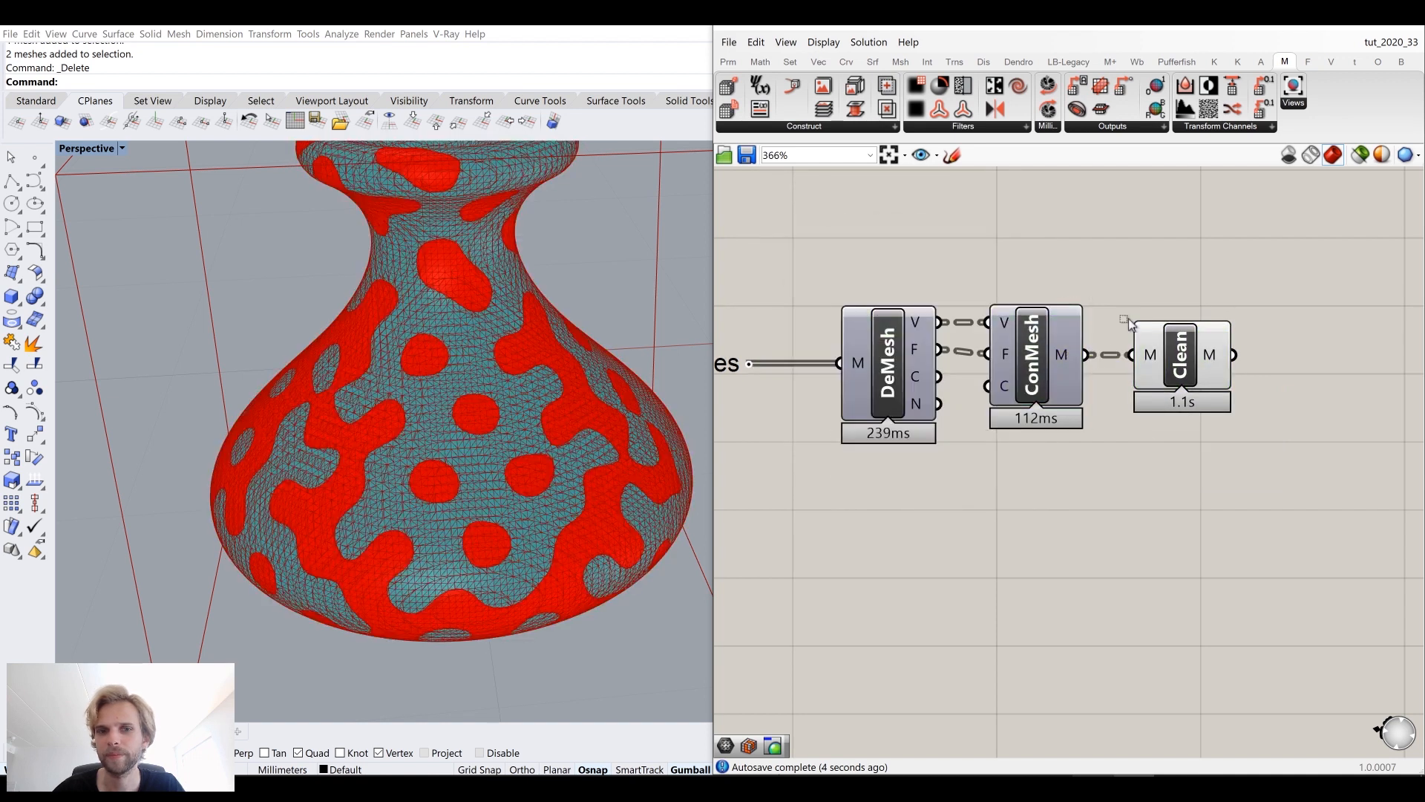
# Step: Bake the Combine&Clean mesh output into Rhino with default attributes
pyautogui.click(1184, 360)
pyautogui.rightClick(1186, 363)
pyautogui.click(1206, 404)
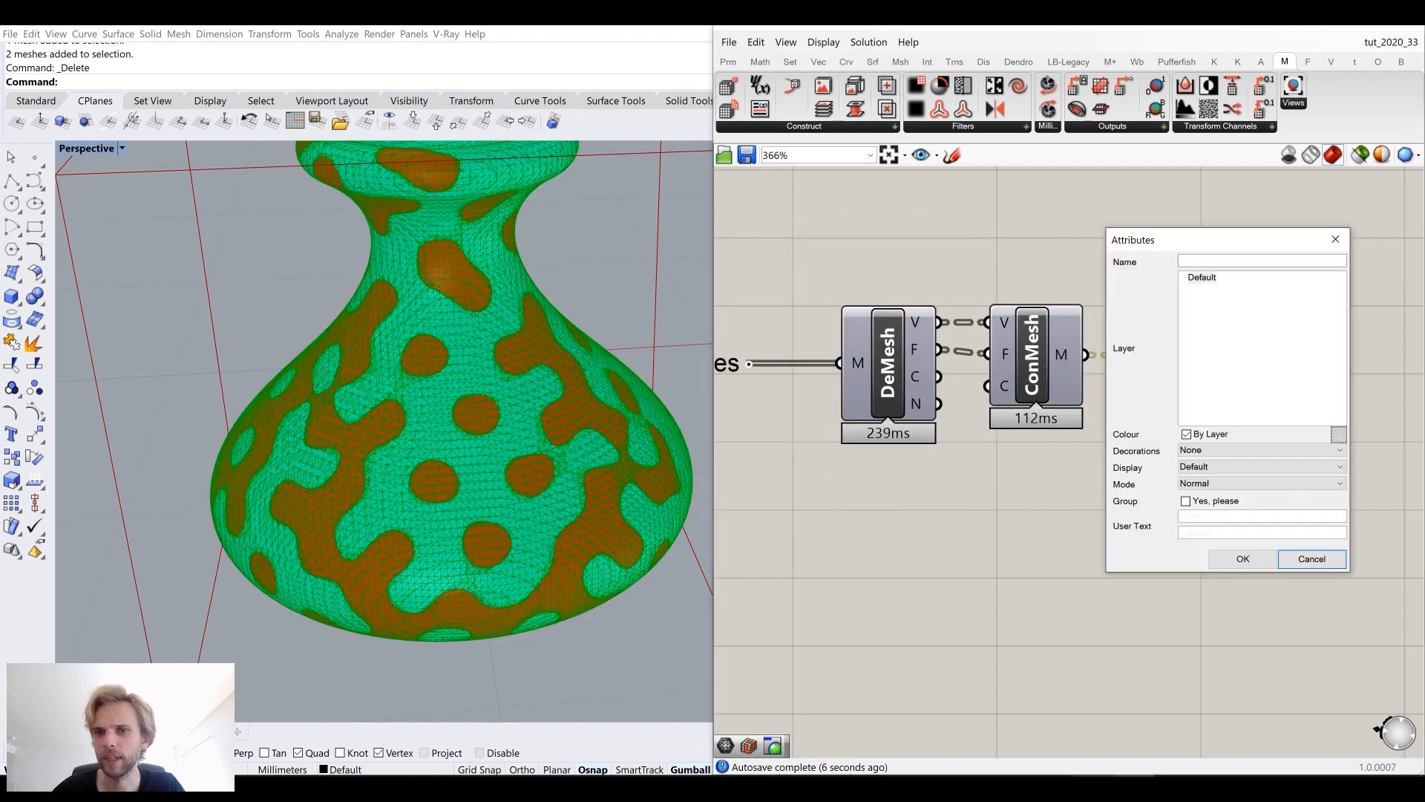
pyautogui.click(1255, 558)
# Step: Select the newly baked vase mesh and zoom in to inspect its mesh in Shaded mode
pyautogui.click(465, 345)
pyautogui.scroll(-10, 517, 253)
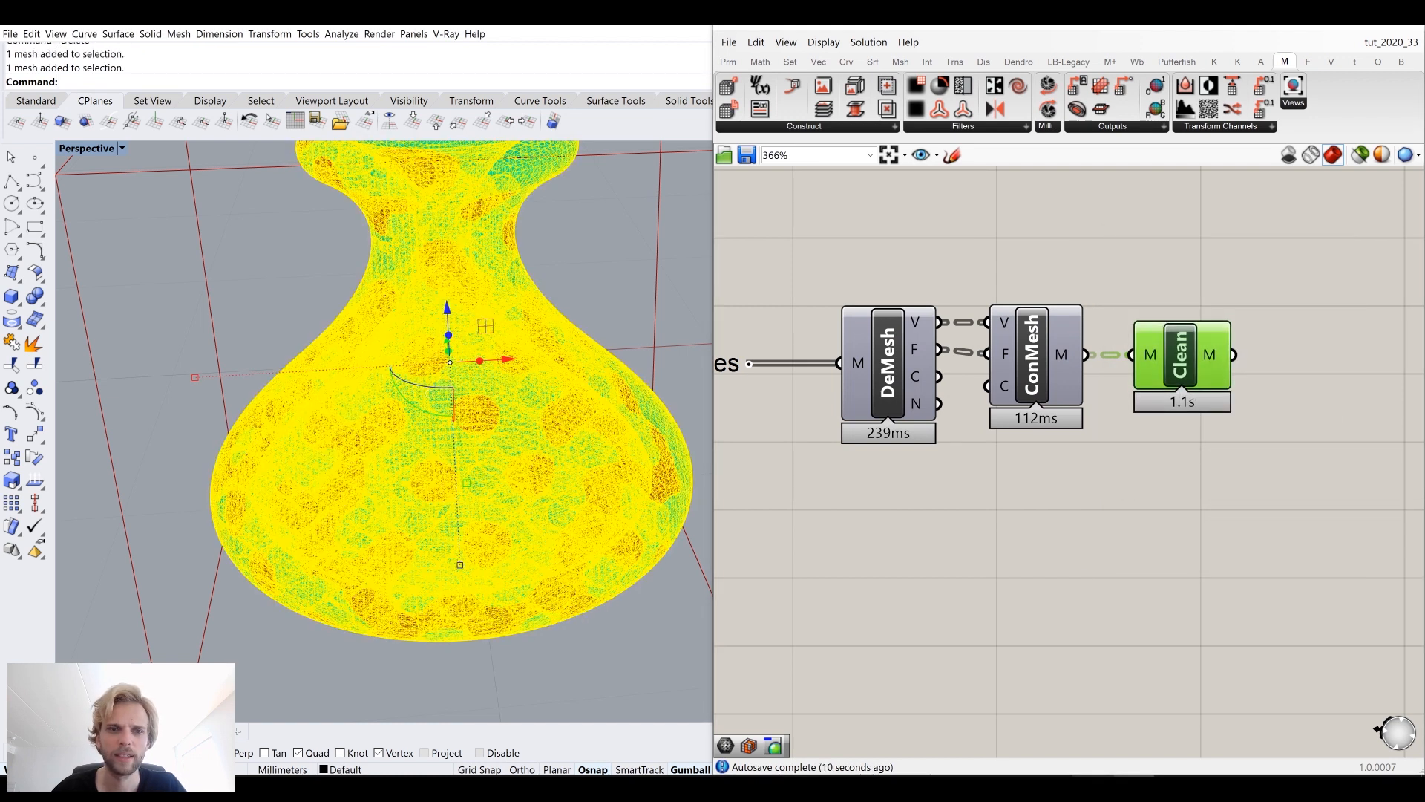
pyautogui.moveTo(640, 307); pyautogui.dragTo(350, 307)
pyautogui.click(343, 461)
pyautogui.scroll(8, 244, 292)
pyautogui.scroll(-2, 306, 336)
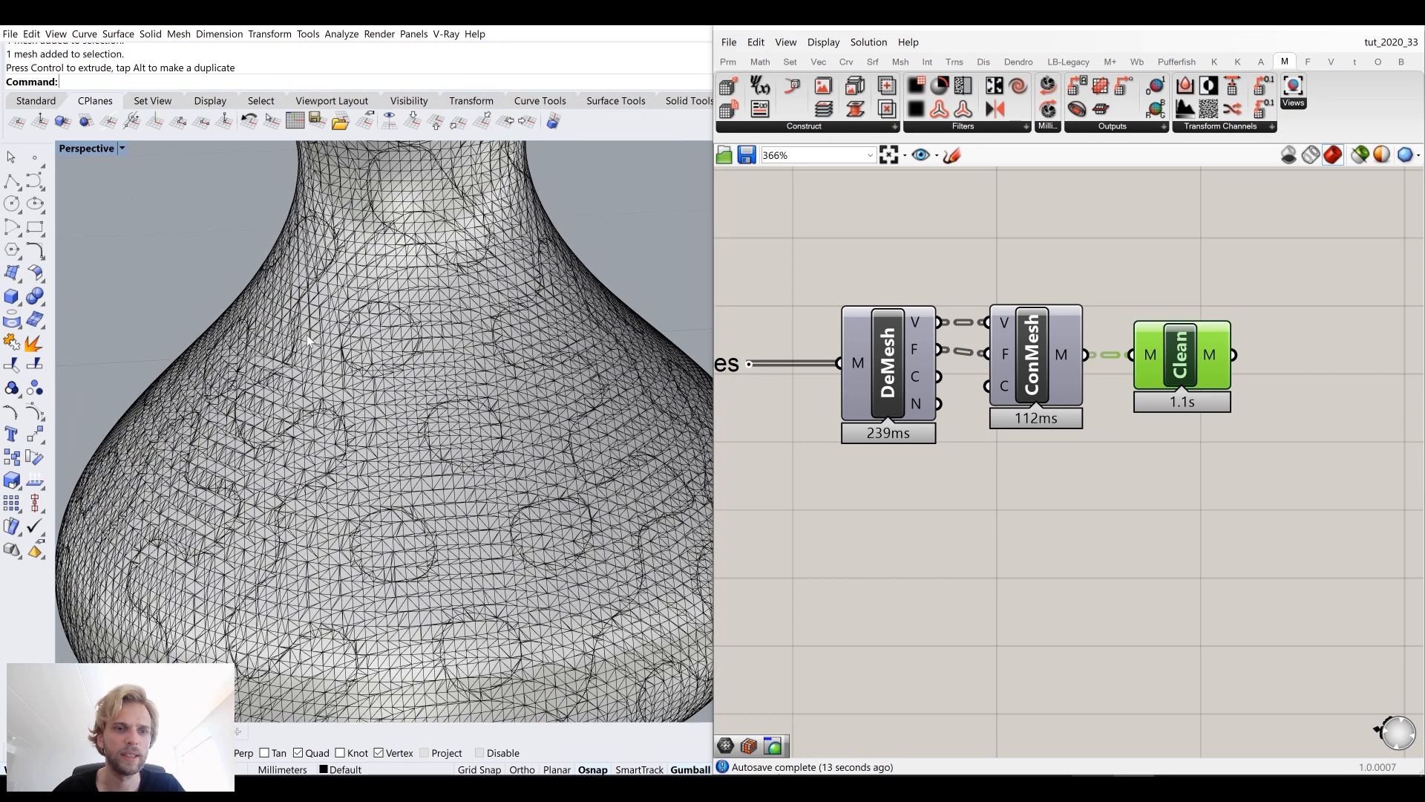
pyautogui.click(93, 148)
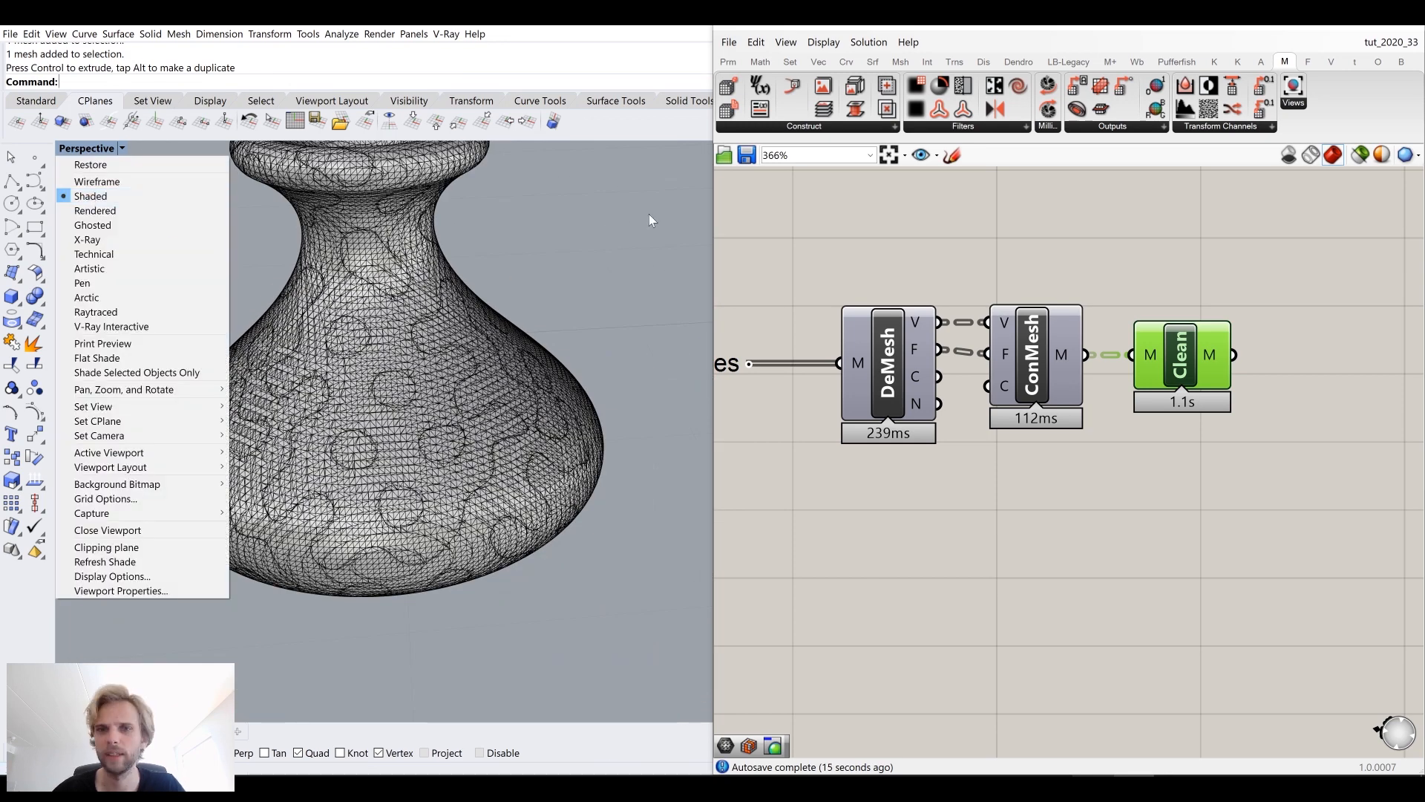
pyautogui.click(92, 196)
# Step: Delete the three mesh cleanup components and undo the deletion
pyautogui.middleClick(1188, 339)
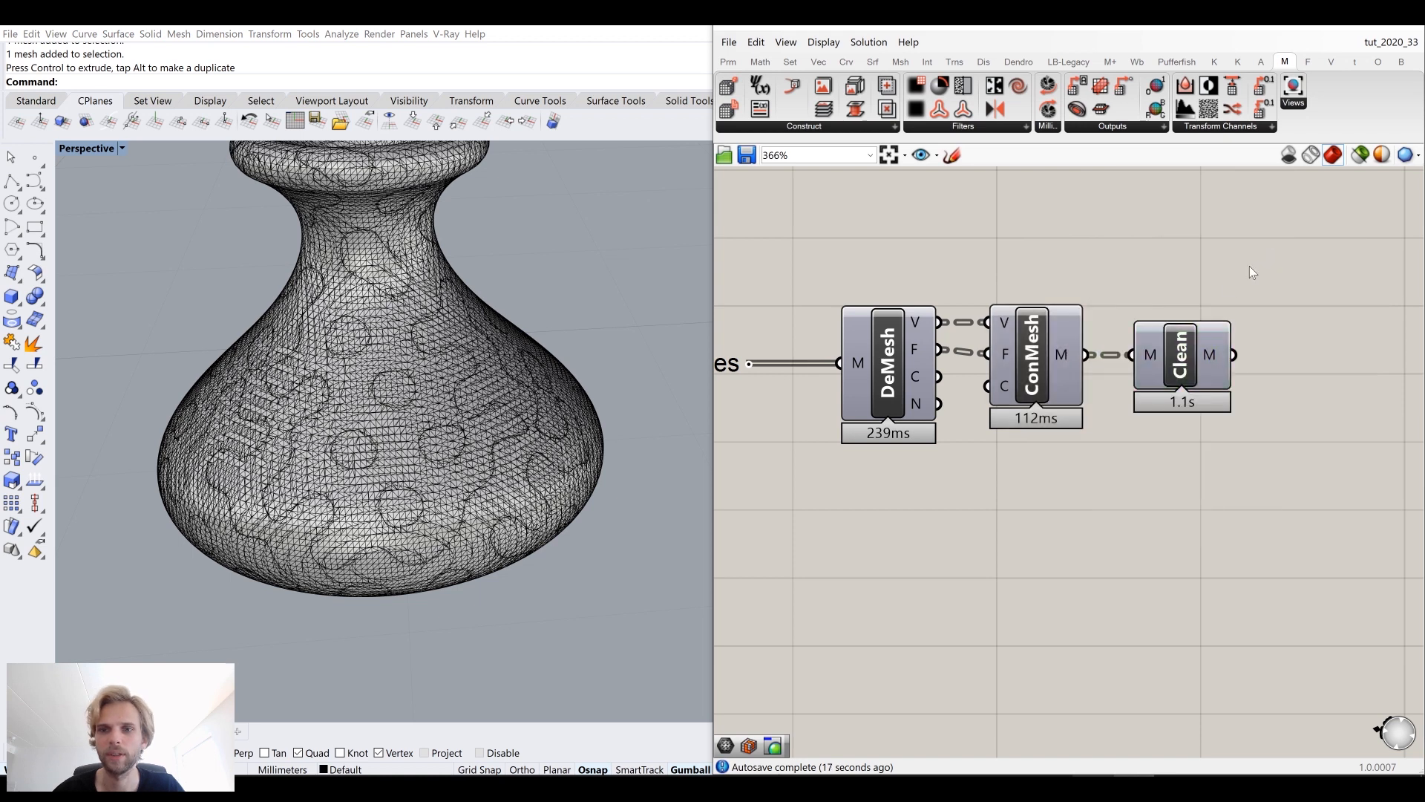
pyautogui.scroll(-3, 1143, 366)
pyautogui.moveTo(1222, 409); pyautogui.dragTo(980, 319)
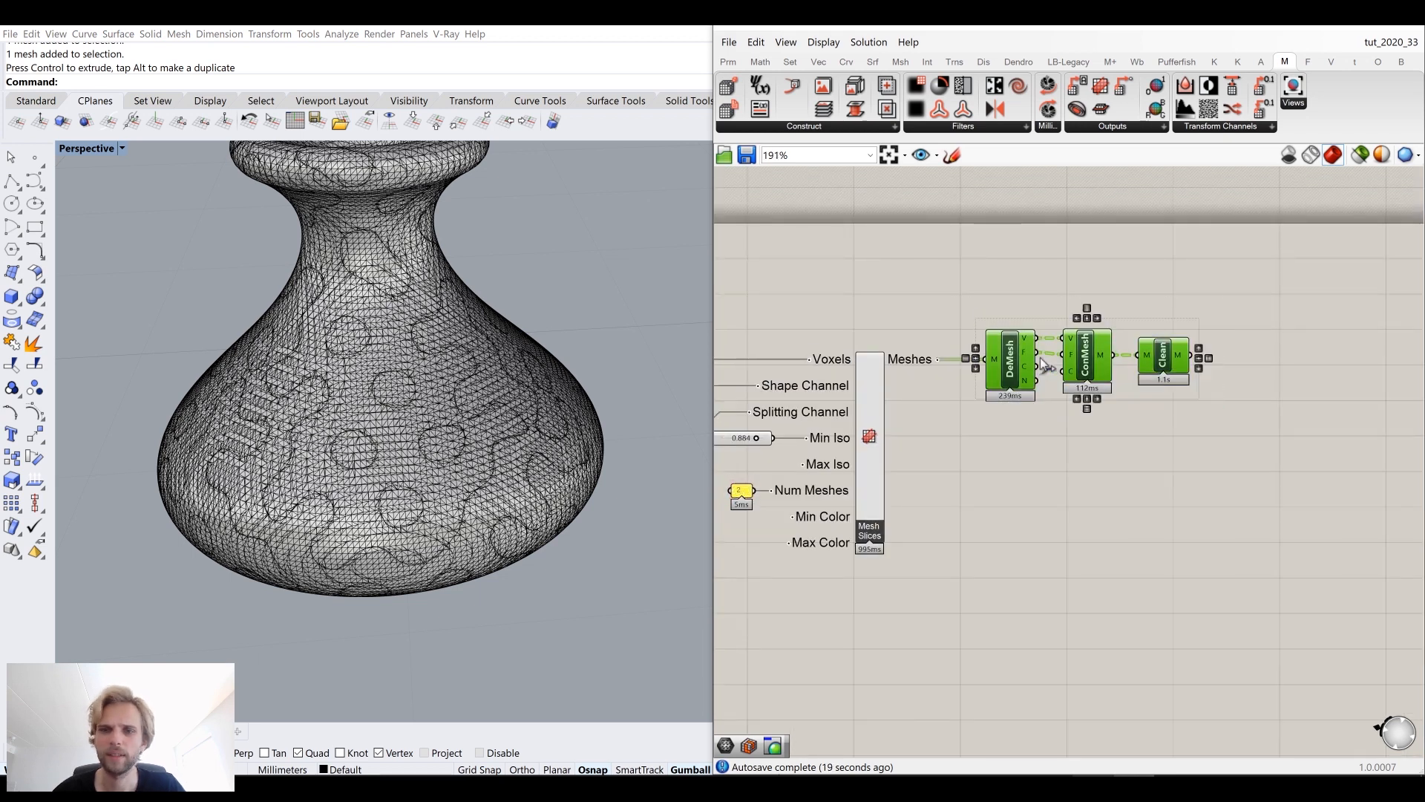
pyautogui.press('Delete')
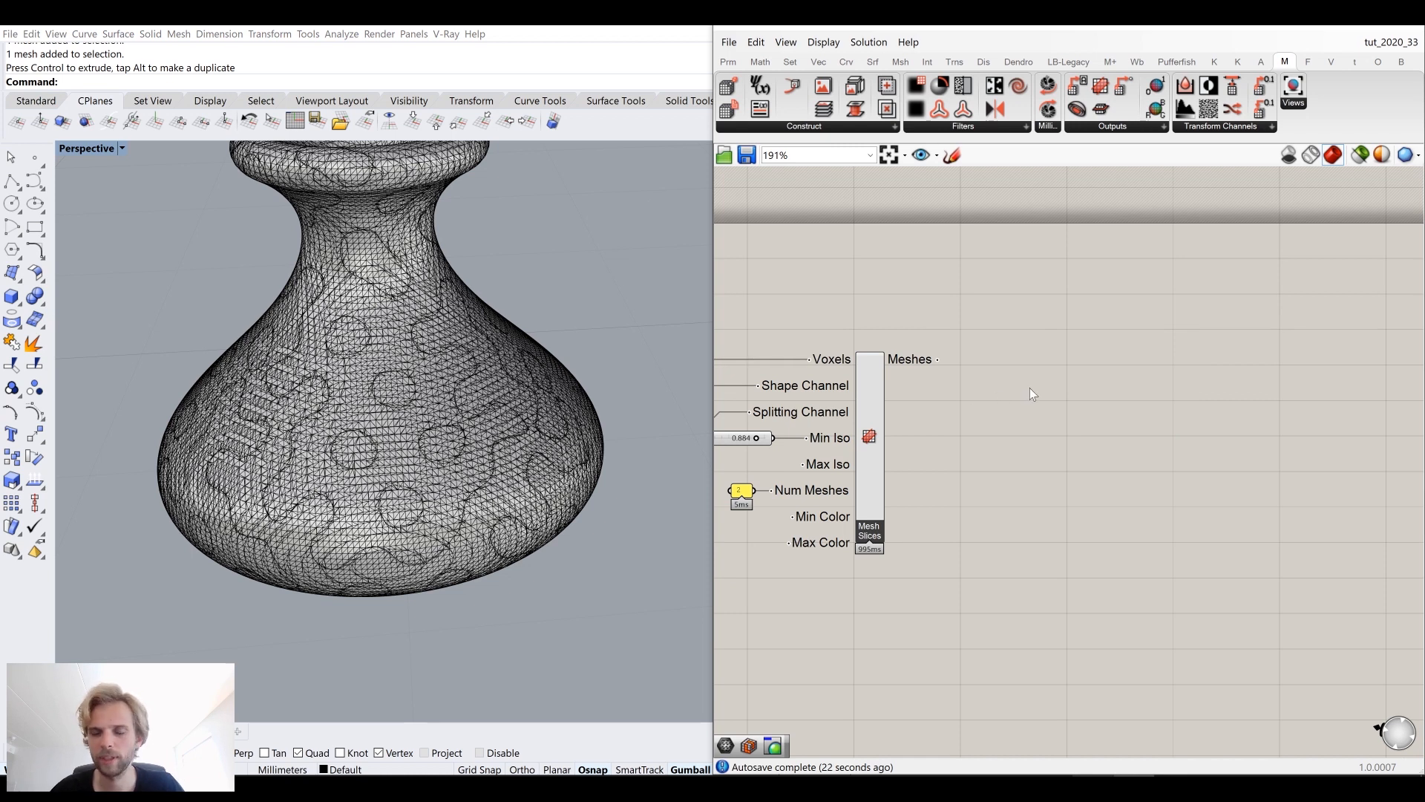
pyautogui.hotkey('ctrl', 'z')
# Step: Insert a Data parameter between the Meshes output and Deconstruct Mesh, moving the cleanup components to the right
pyautogui.doubleClick(978, 462)
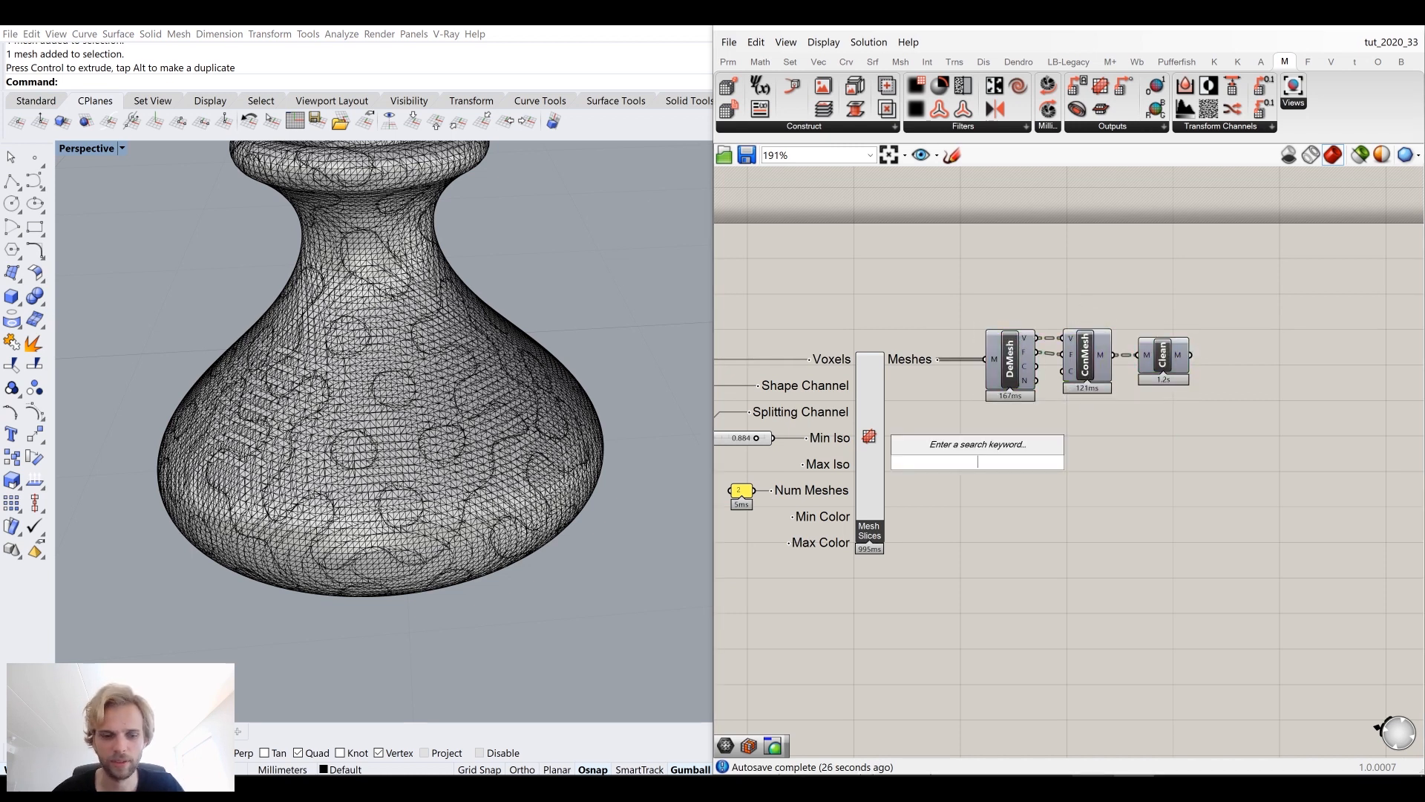
pyautogui.write('data')
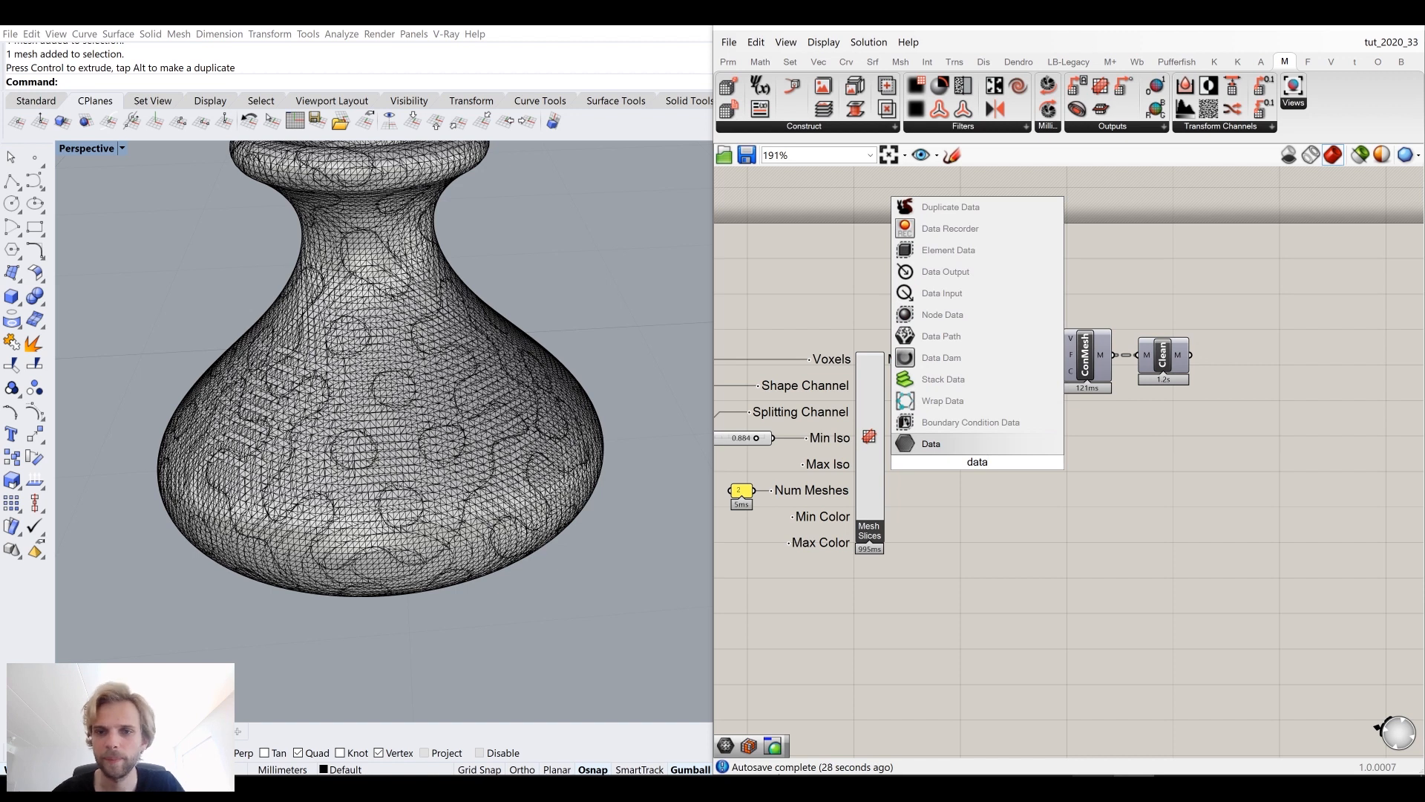
pyautogui.click(939, 358)
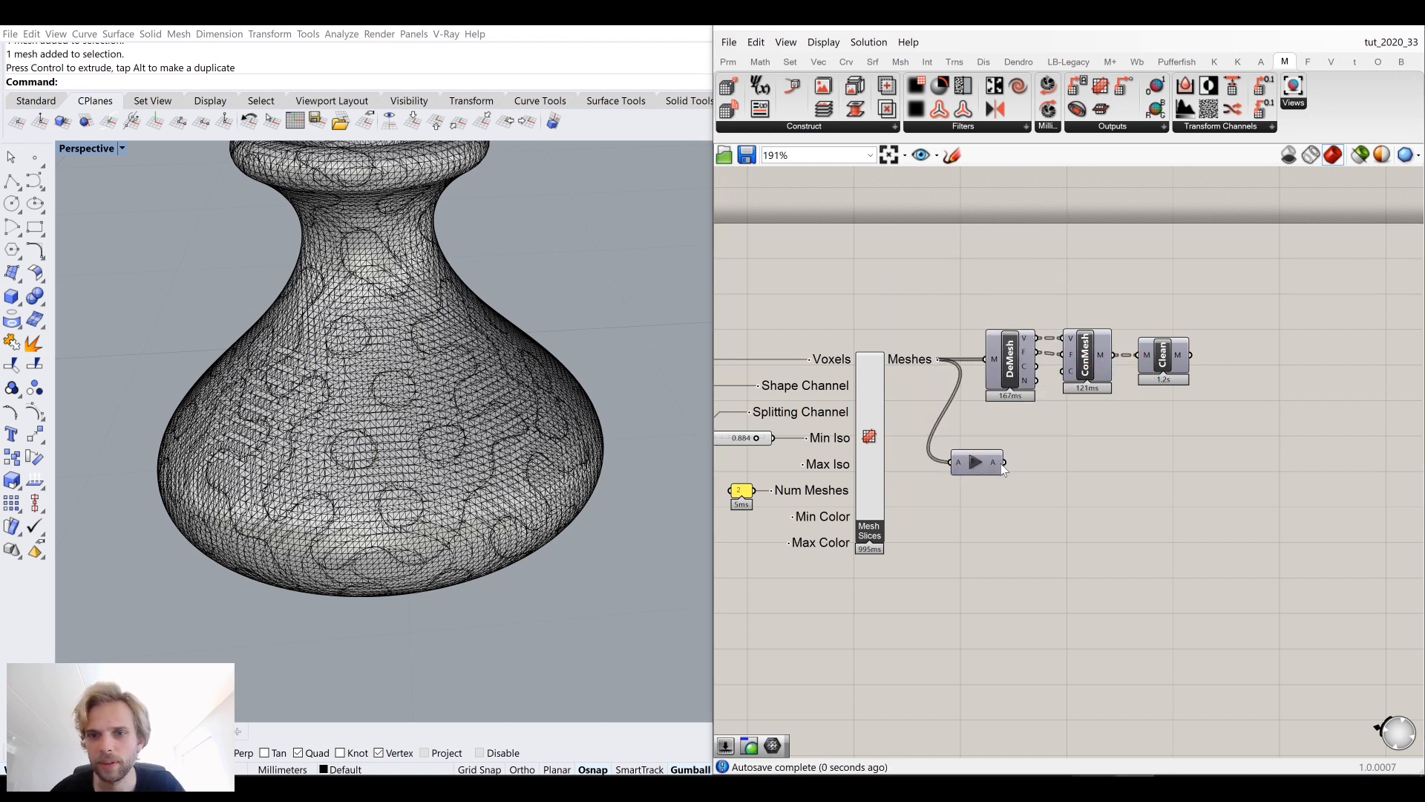
pyautogui.moveTo(983, 371); pyautogui.dragTo(1063, 464)
pyautogui.moveTo(1295, 564); pyautogui.dragTo(960, 475)
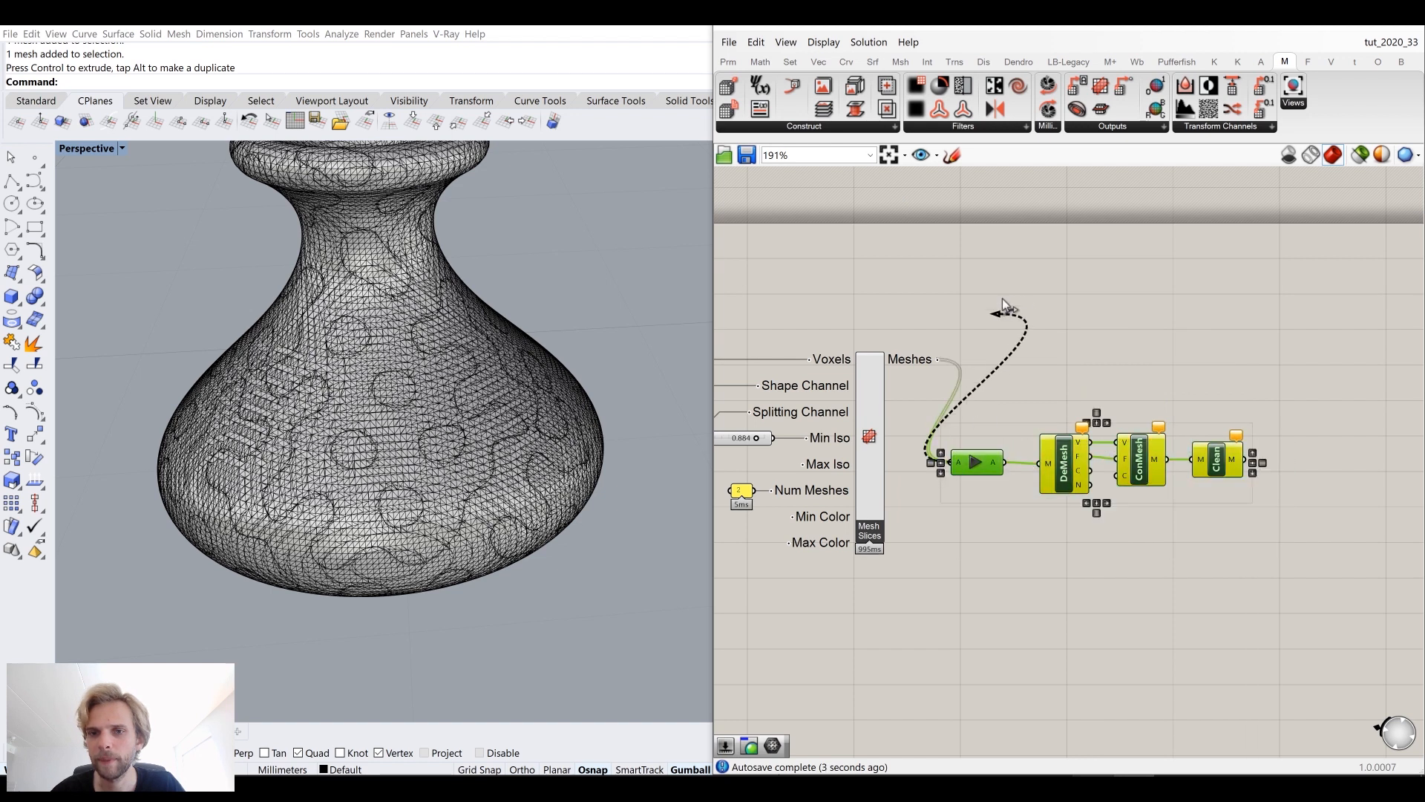
pyautogui.moveTo(1058, 456); pyautogui.dragTo(1087, 280)
# Step: Group the Data parameter and the mesh cleanup components
pyautogui.scroll(1, 1087, 281)
pyautogui.middleClick(1086, 280)
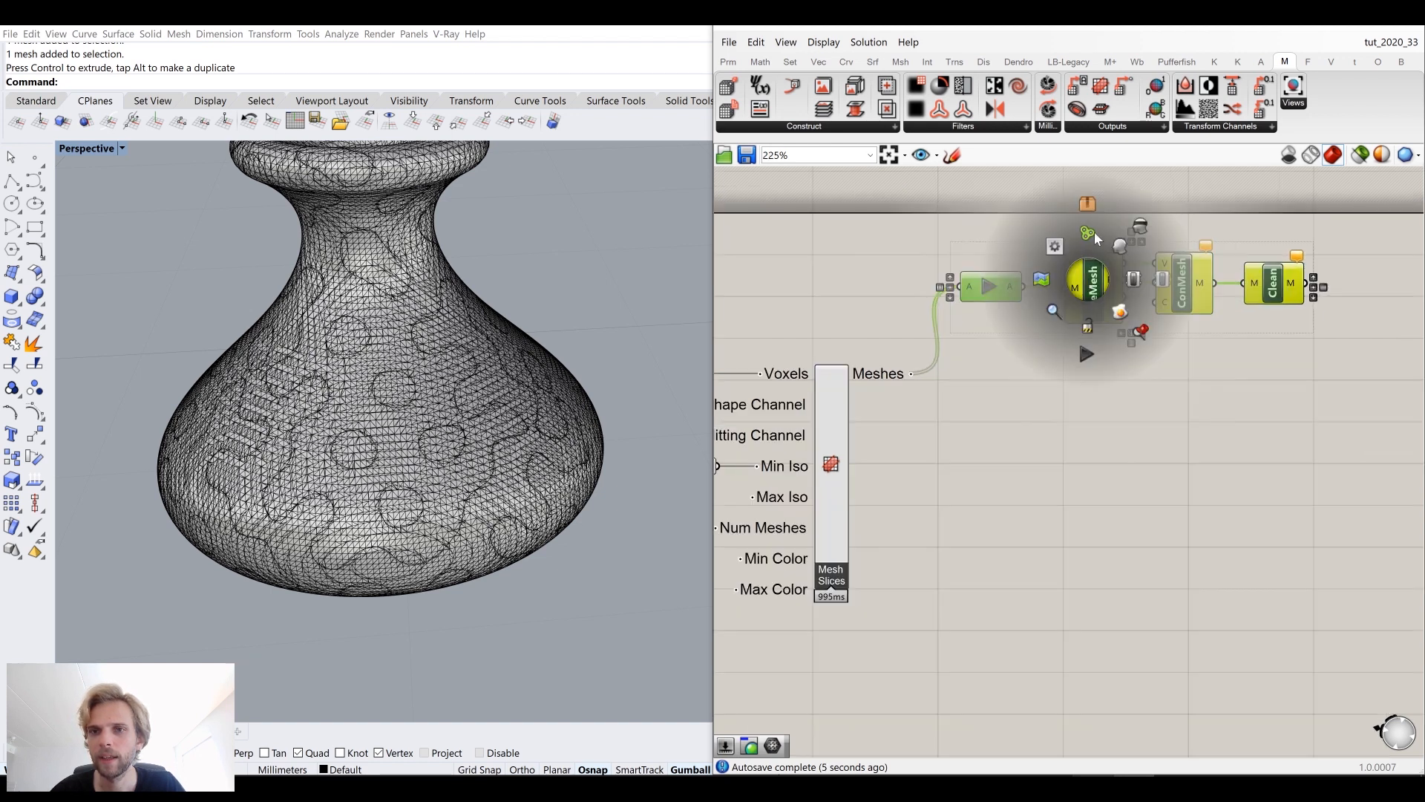
pyautogui.click(1094, 232)
pyautogui.click(947, 226)
# Step: Switch the Perspective viewport to Arctic display mode
pyautogui.scroll(-4, 974, 291)
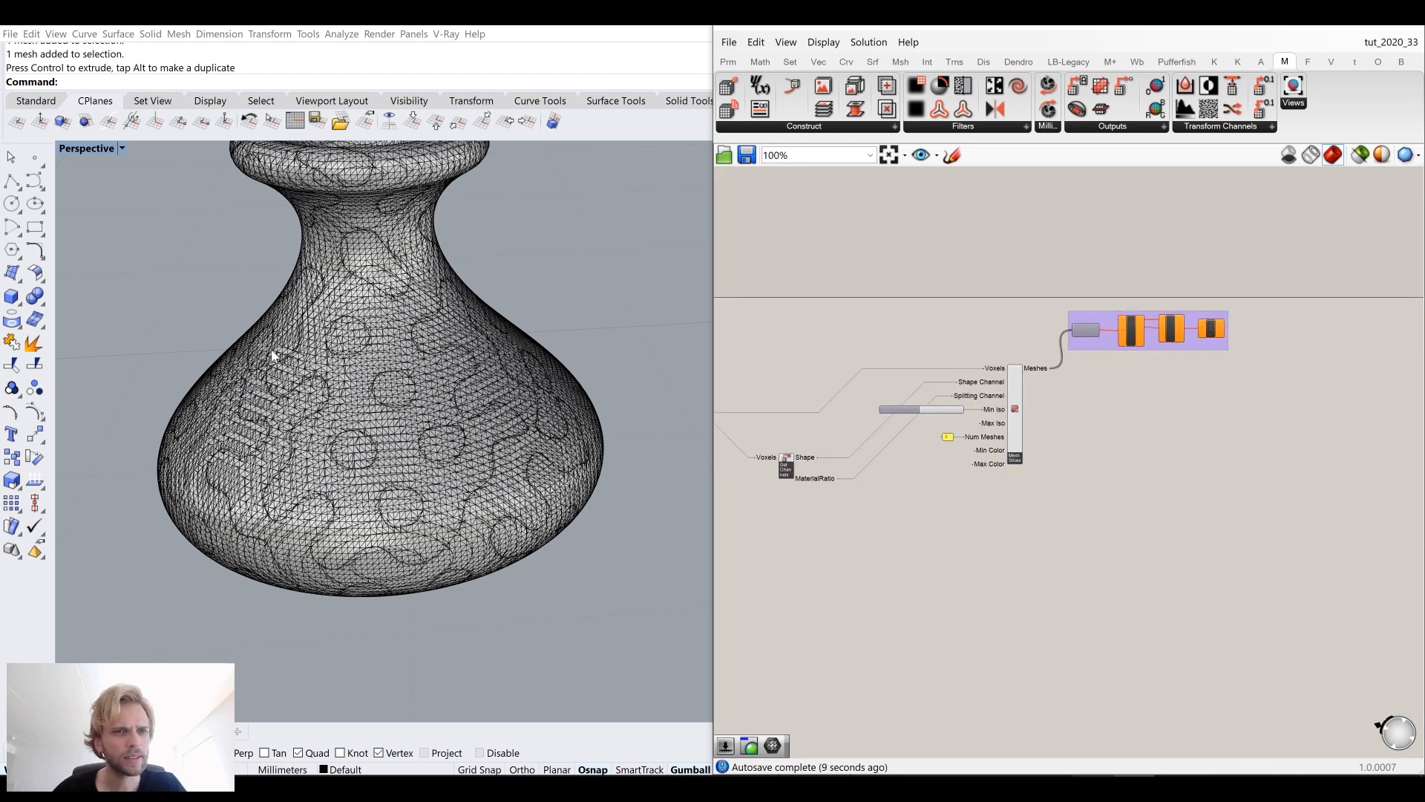
pyautogui.click(83, 148)
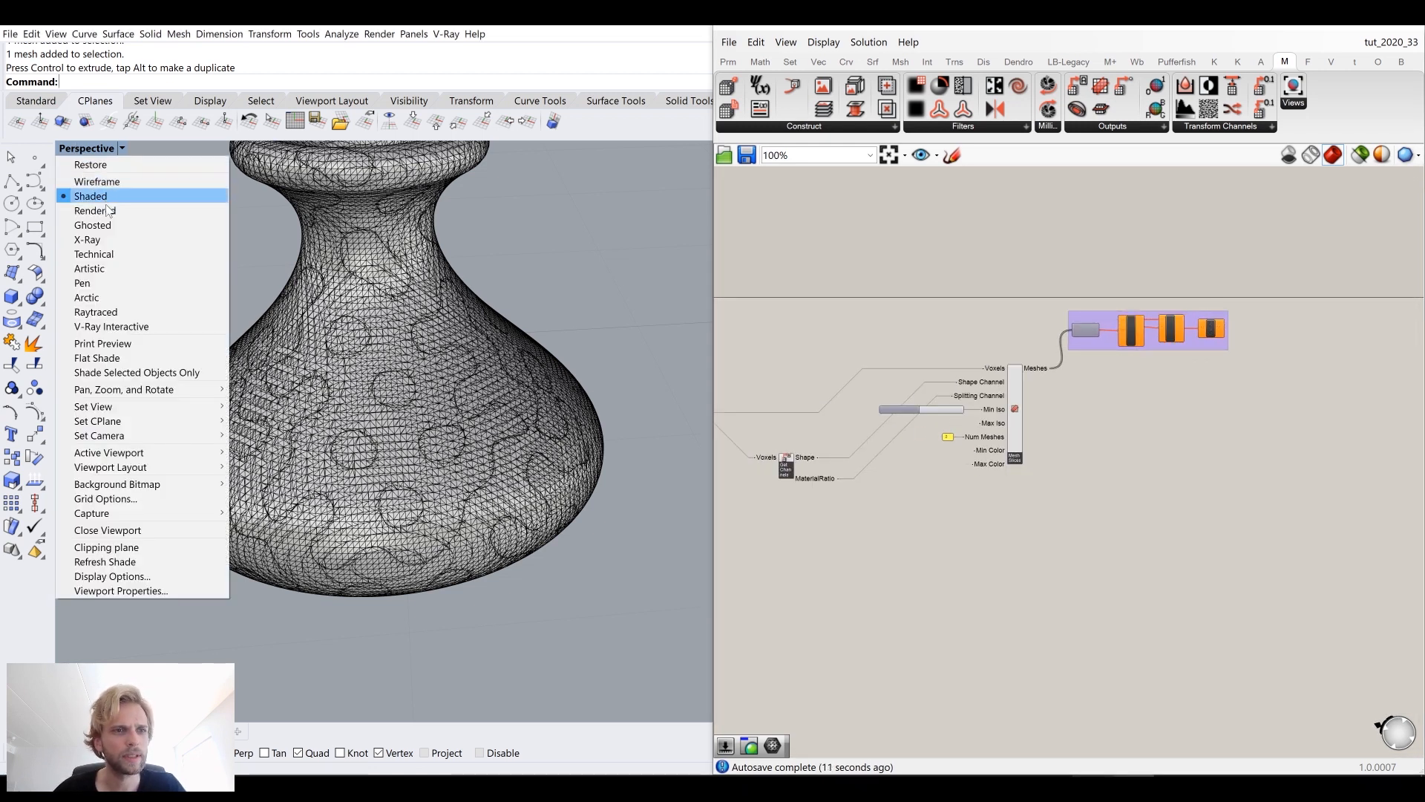
pyautogui.click(130, 298)
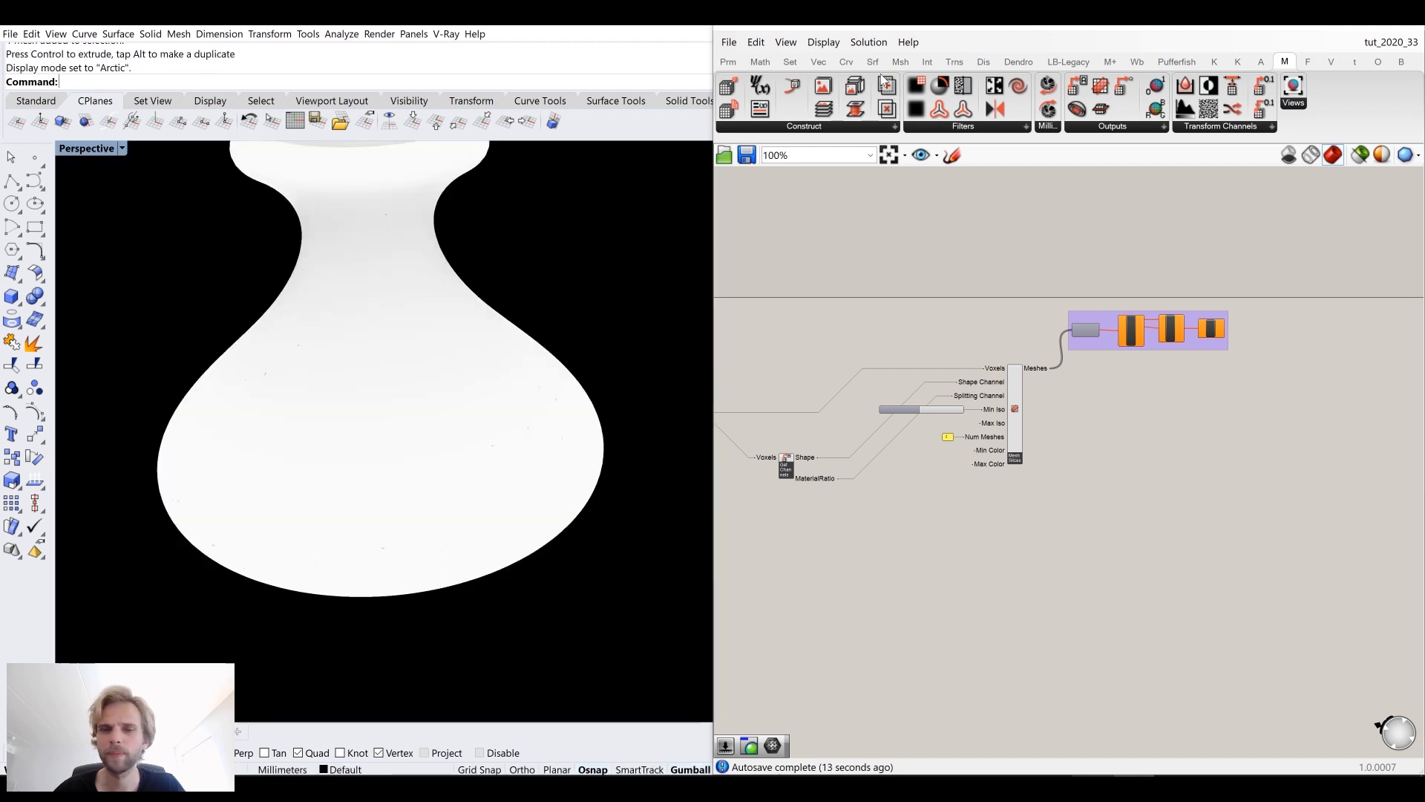
# Step: Select the newly baked vase mesh and assign it the Glass material
pyautogui.click(1318, 29)
pyautogui.keyDown('shift'); pyautogui.moveTo(555, 364); pyautogui.dragTo(642, 440, button='right'); pyautogui.keyUp('shift')
pyautogui.click(1188, 159)
pyautogui.click(1128, 156)
pyautogui.click(509, 220)
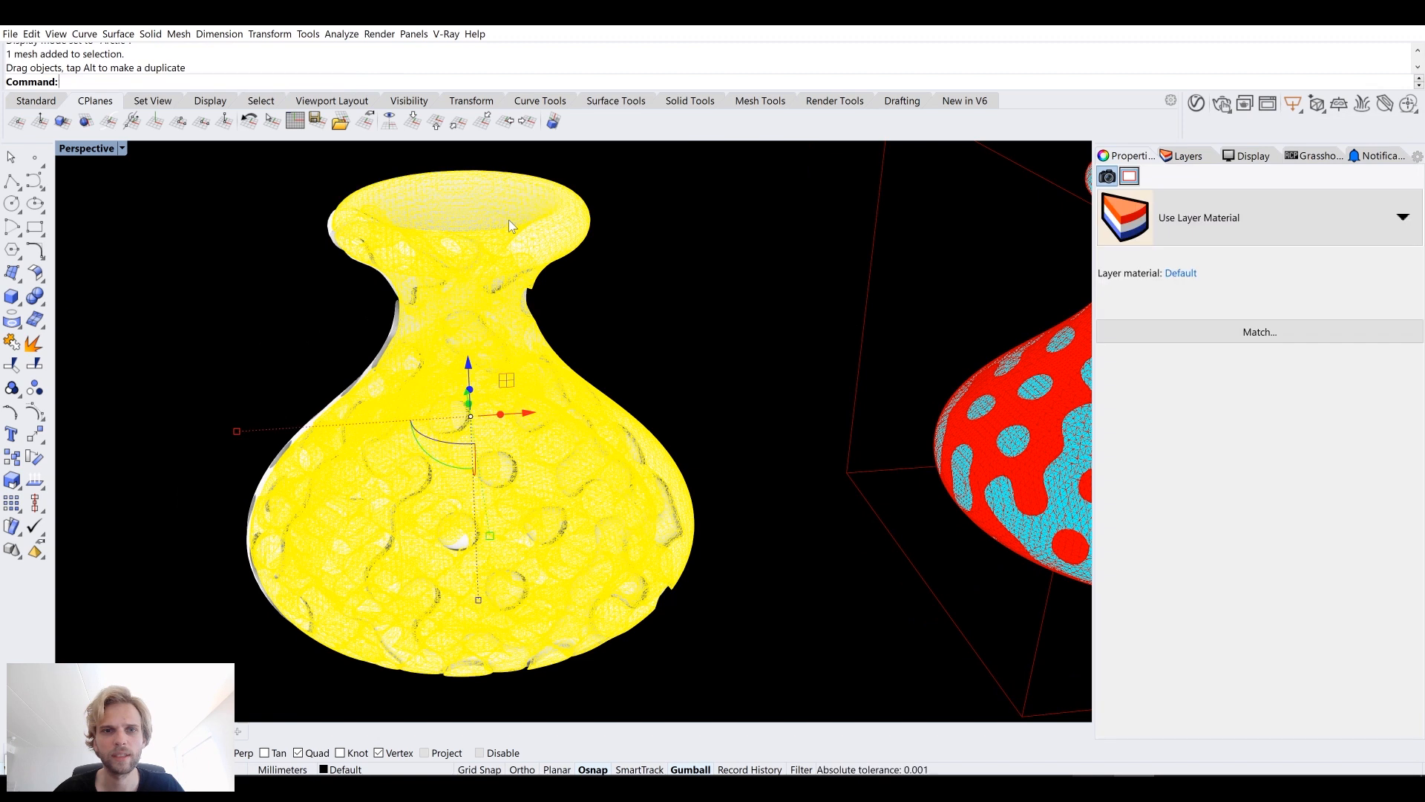
pyautogui.moveTo(501, 221); pyautogui.dragTo(505, 224)
pyautogui.hotkey('ctrl', 'z')
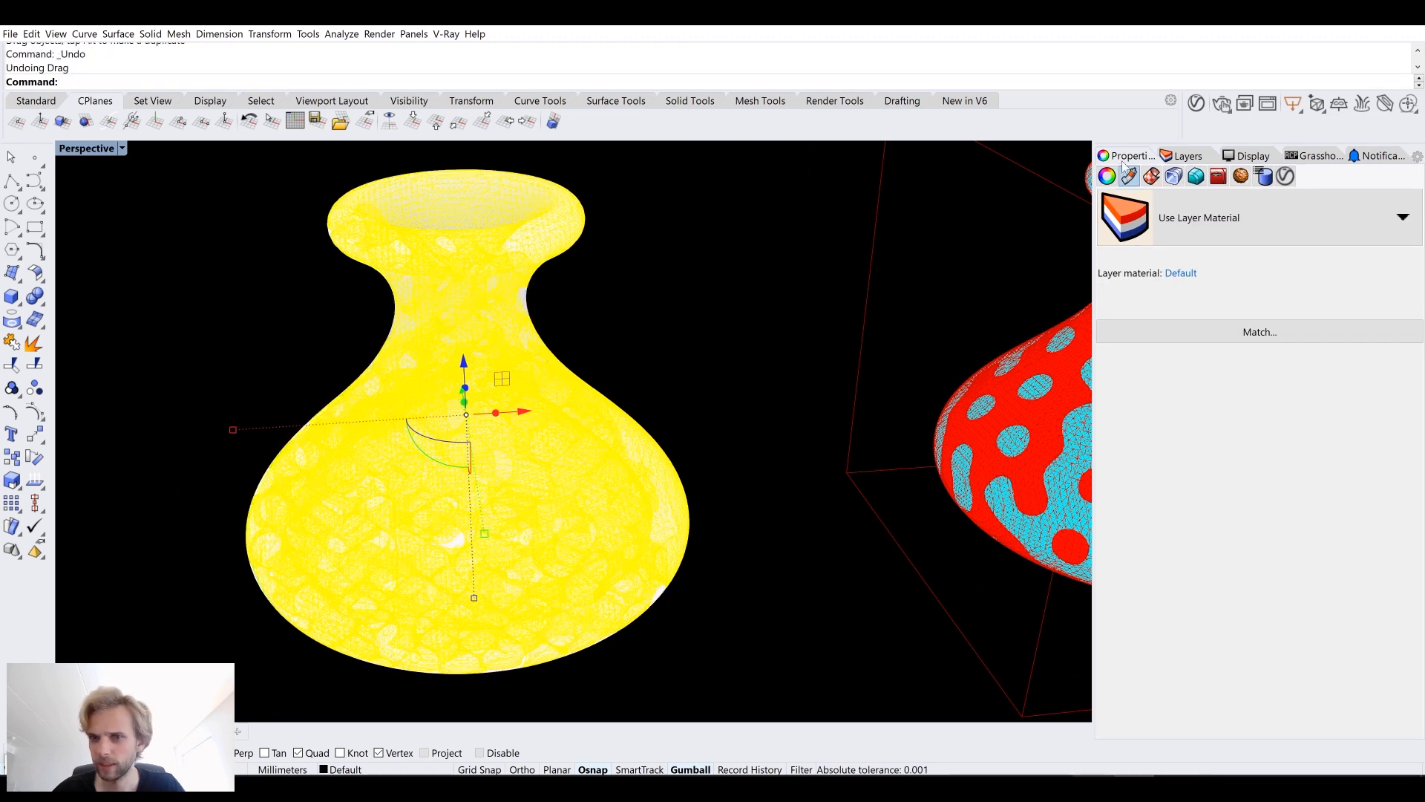
pyautogui.click(1225, 225)
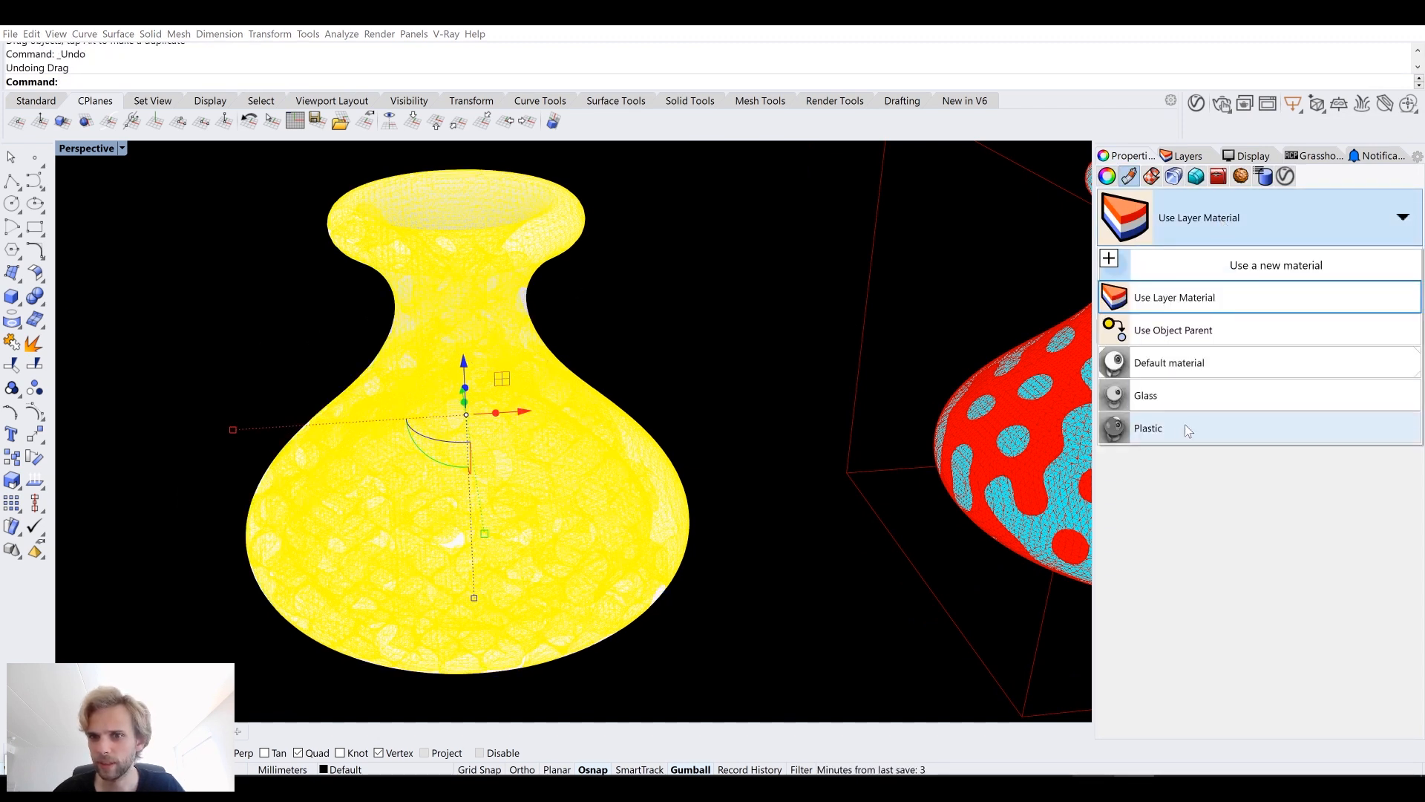
pyautogui.click(1177, 399)
# Step: Deselect the mesh and orbit the viewport to view the vase
pyautogui.click(743, 344)
pyautogui.moveTo(727, 350); pyautogui.dragTo(644, 350, button='right')
pyautogui.keyDown('shift'); pyautogui.moveTo(675, 435); pyautogui.dragTo(739, 337, button='right'); pyautogui.keyUp('shift')
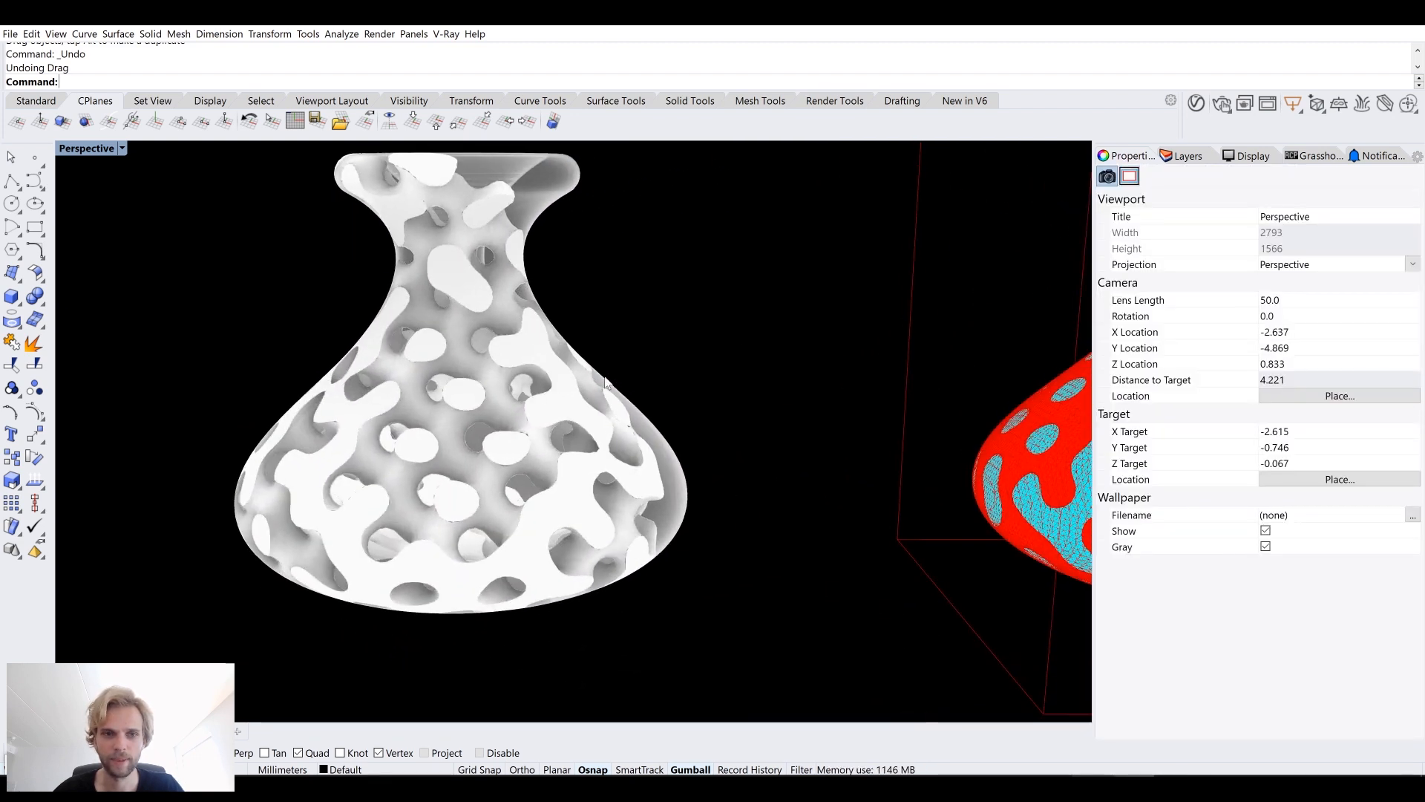
# Step: Select the baked gyroid mesh and assign it the Plastic material
pyautogui.keyDown('shift'); pyautogui.moveTo(549, 412); pyautogui.dragTo(651, 342, button='right'); pyautogui.keyUp('shift')
pyautogui.scroll(7, 684, 369)
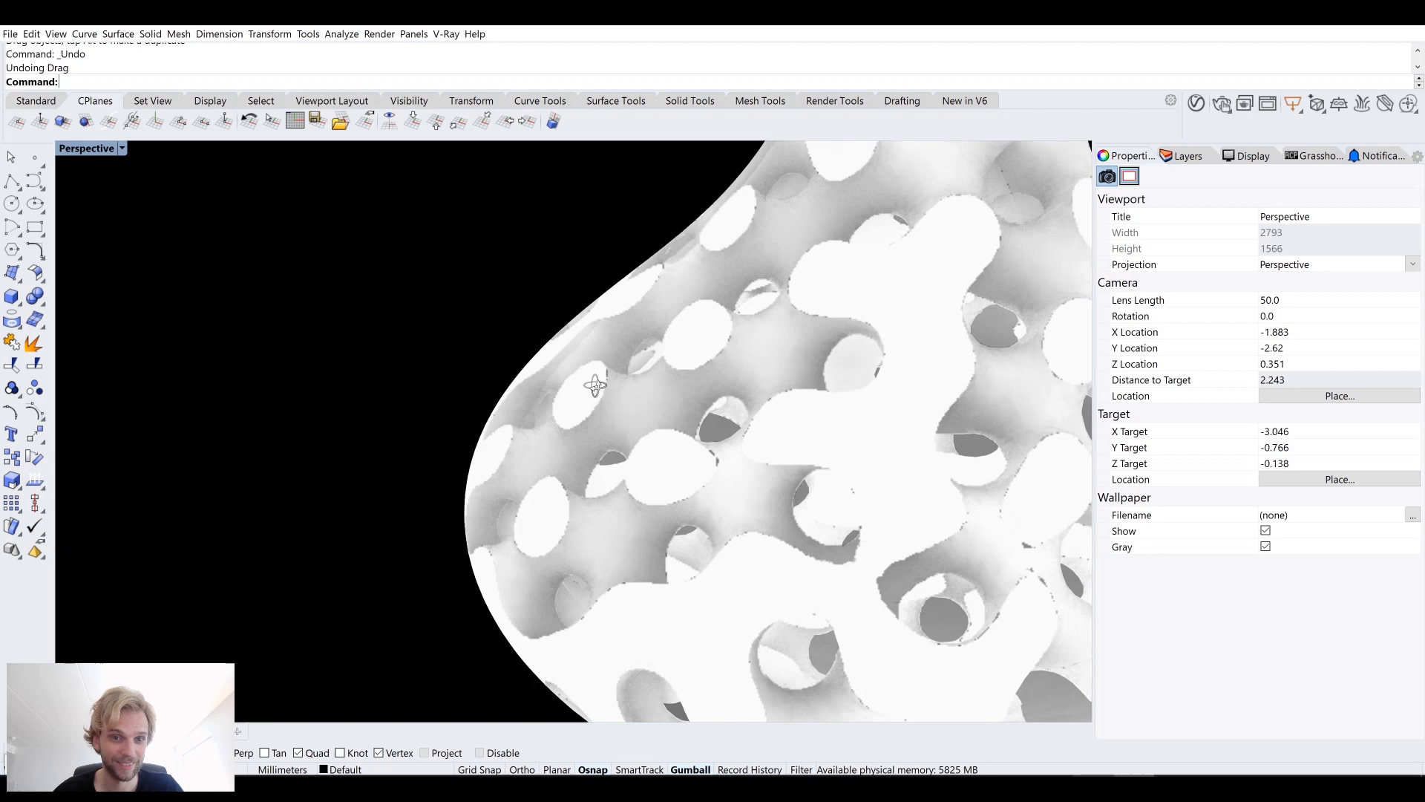
pyautogui.moveTo(551, 413); pyautogui.dragTo(714, 373, button='right')
pyautogui.keyDown('shift'); pyautogui.moveTo(434, 417); pyautogui.dragTo(570, 410, button='right'); pyautogui.keyUp('shift')
pyautogui.moveTo(439, 460); pyautogui.dragTo(562, 460, button='right')
pyautogui.scroll(-4, 523, 449)
pyautogui.click(416, 381)
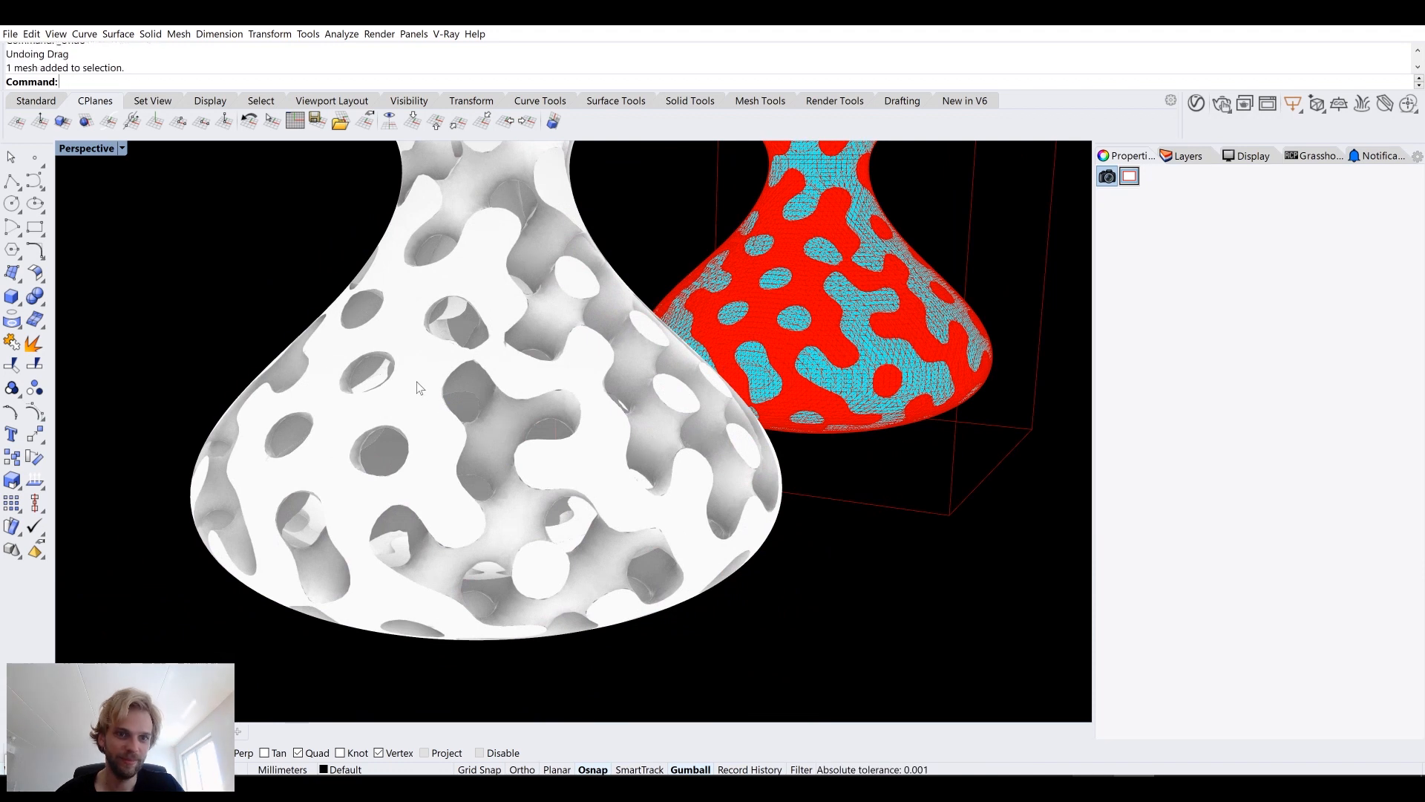
pyautogui.click(1264, 239)
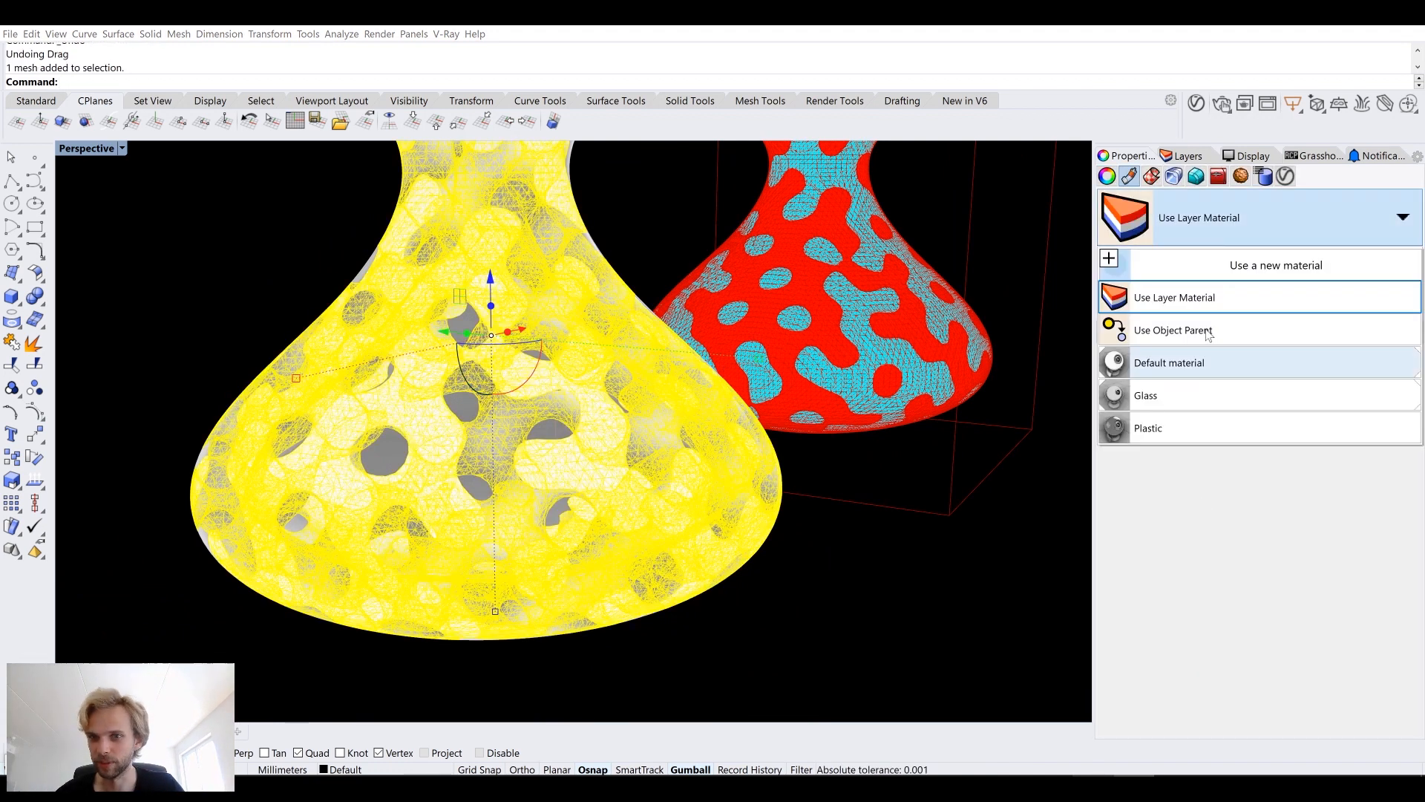
pyautogui.click(1202, 424)
# Step: Set the Plastic material's colour to Red
pyautogui.click(910, 594)
pyautogui.moveTo(910, 594); pyautogui.dragTo(739, 482, button='right')
pyautogui.click(549, 365)
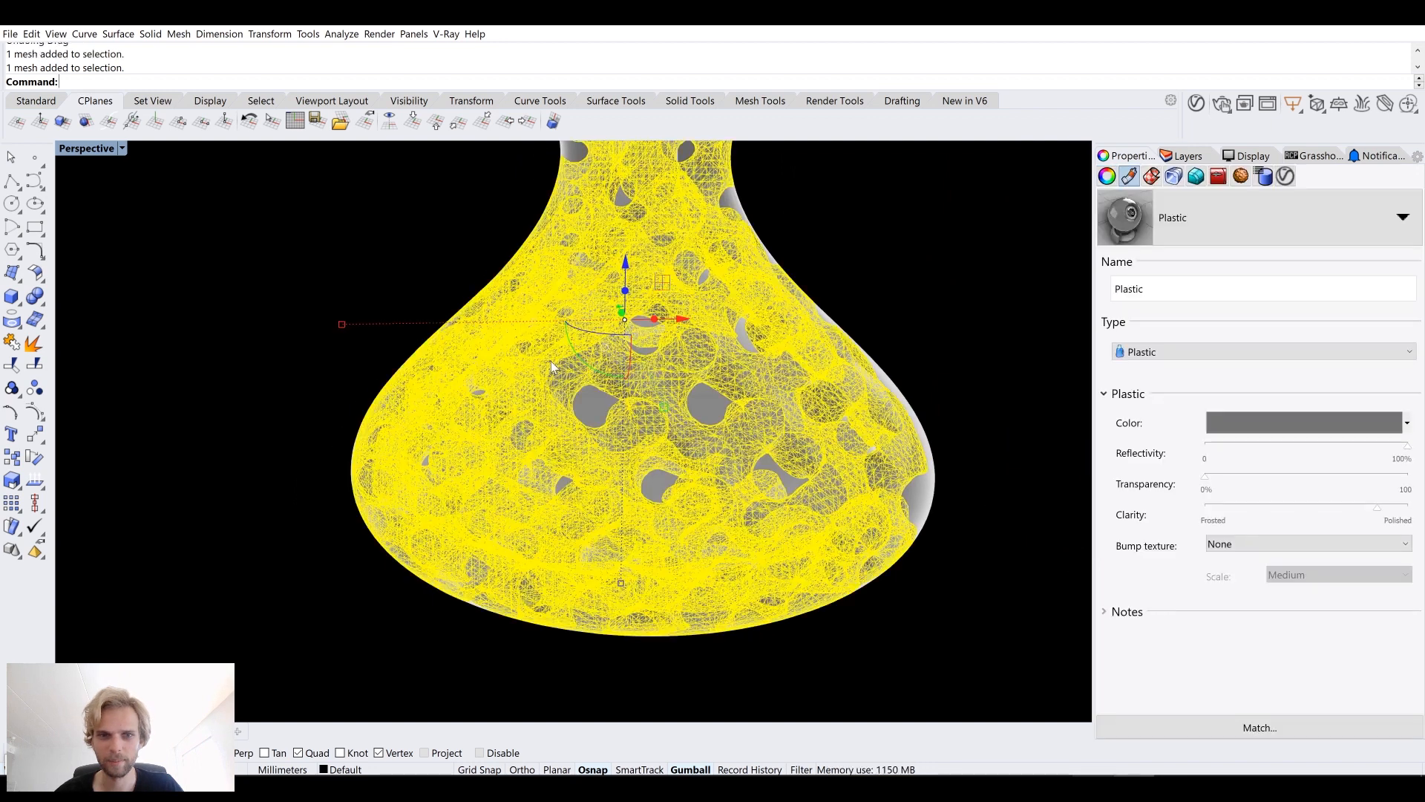
pyautogui.click(1328, 422)
pyautogui.click(421, 320)
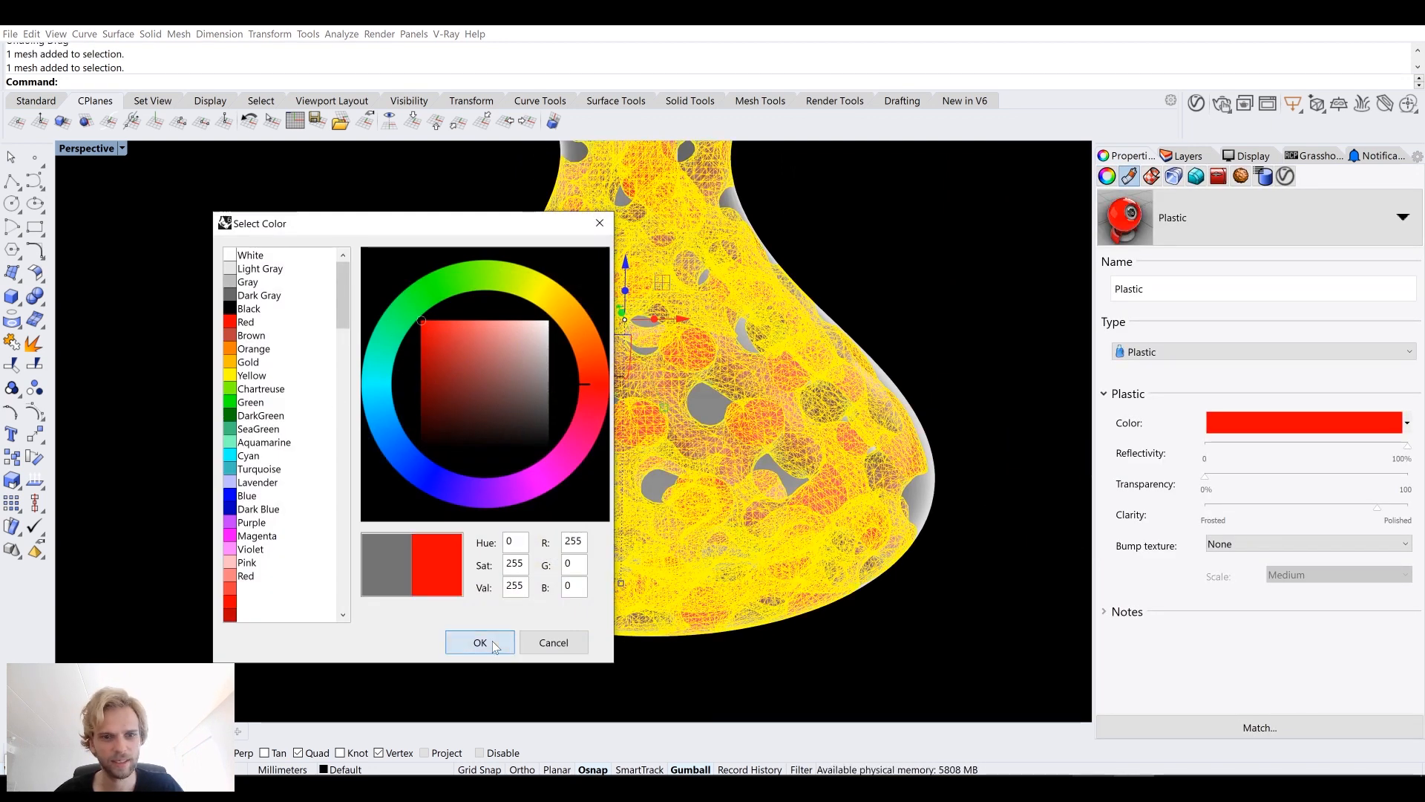
pyautogui.click(479, 642)
# Step: Deselect and orbit around the vase to examine the red plastic and glass materials together
pyautogui.click(864, 643)
pyautogui.scroll(3, 864, 643)
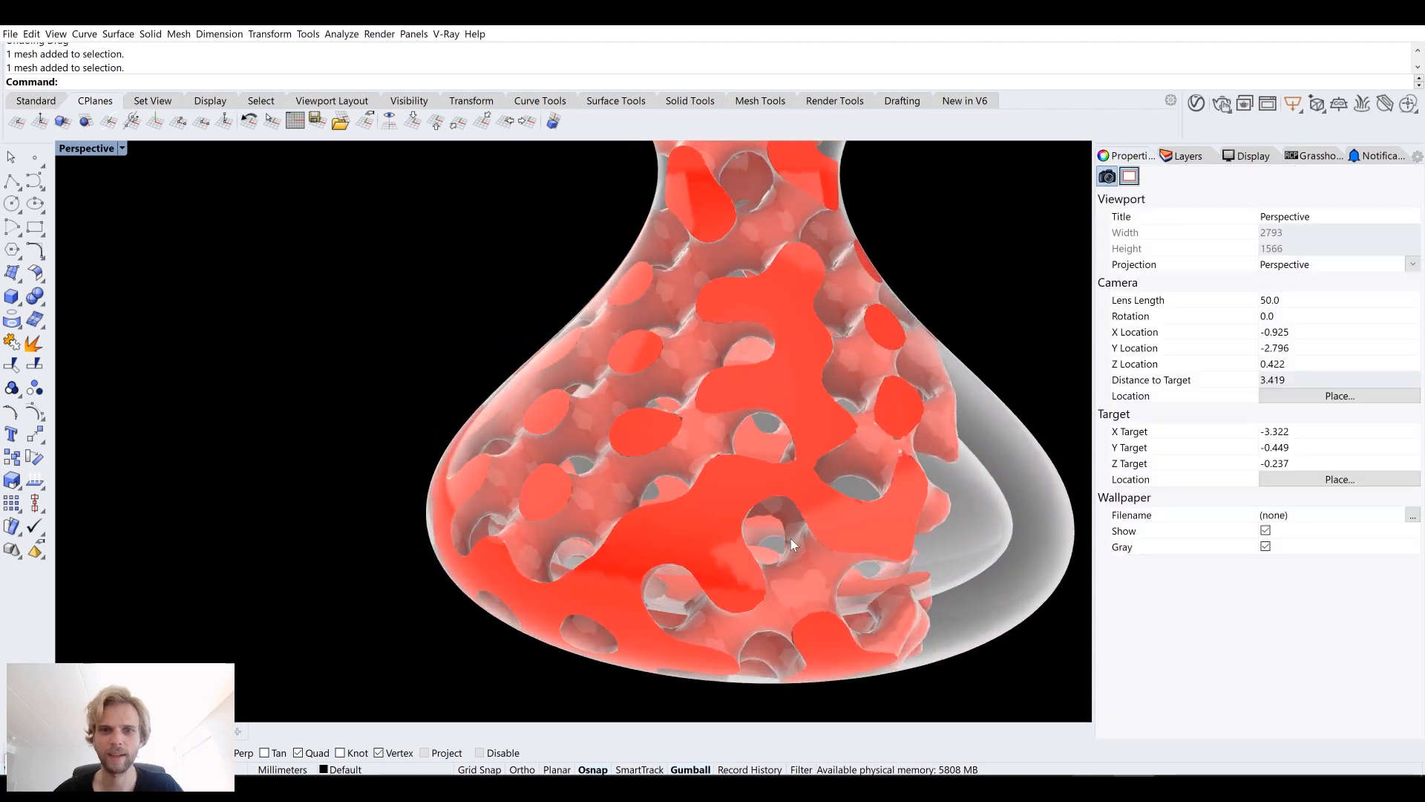
pyautogui.scroll(-5, 791, 538)
pyautogui.moveTo(706, 528); pyautogui.dragTo(394, 483, button='right')
pyautogui.scroll(2, 608, 505)
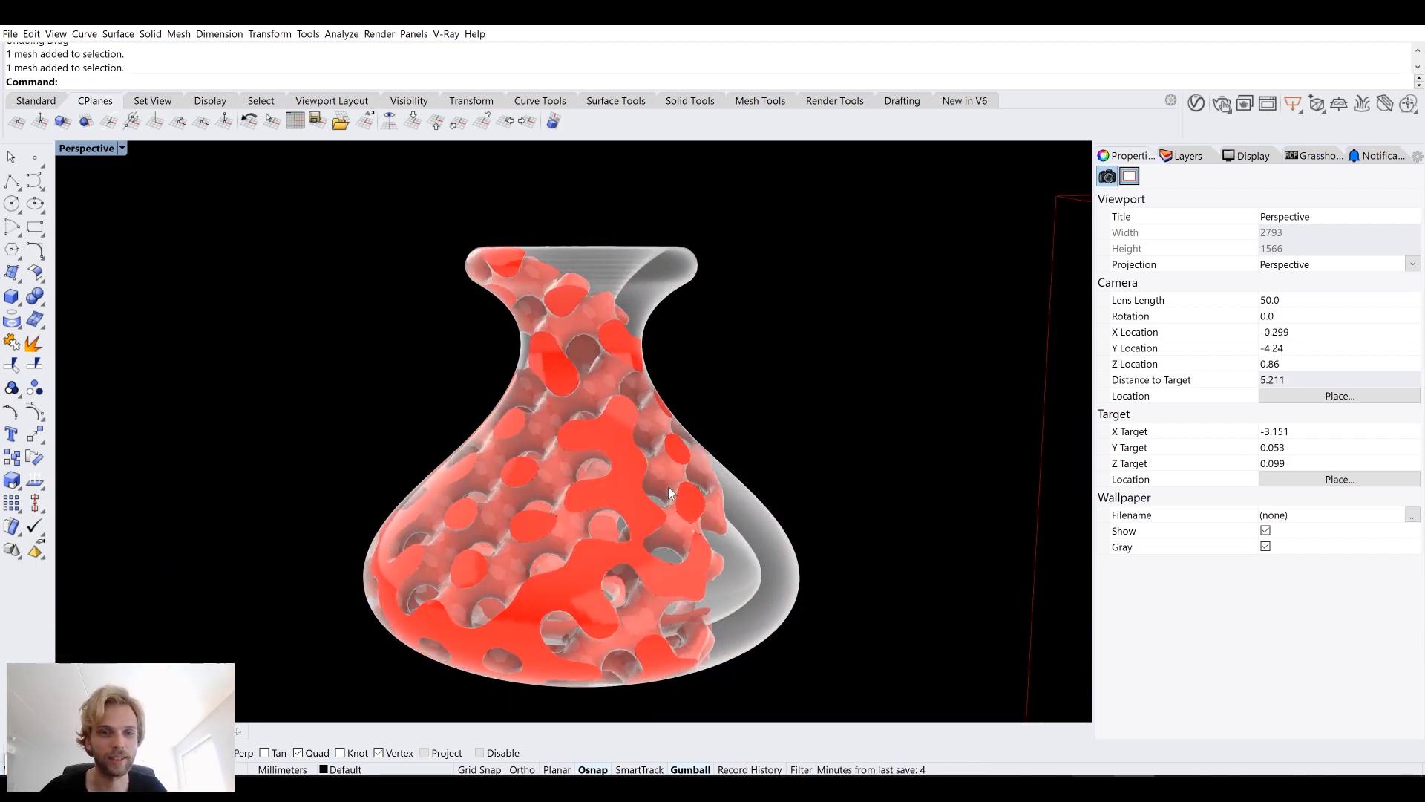
pyautogui.scroll(-2, 668, 489)
pyautogui.moveTo(666, 542); pyautogui.dragTo(512, 423)
pyautogui.scroll(-4, 512, 423)
pyautogui.keyDown('shift'); pyautogui.moveTo(514, 423); pyautogui.dragTo(526, 346, button='right'); pyautogui.keyUp('shift')
pyautogui.moveTo(580, 485); pyautogui.dragTo(636, 586)
pyautogui.click(436, 554)
pyautogui.moveTo(498, 517); pyautogui.dragTo(661, 438, button='right')
pyautogui.scroll(4, 621, 457)
pyautogui.scroll(-4, 649, 494)
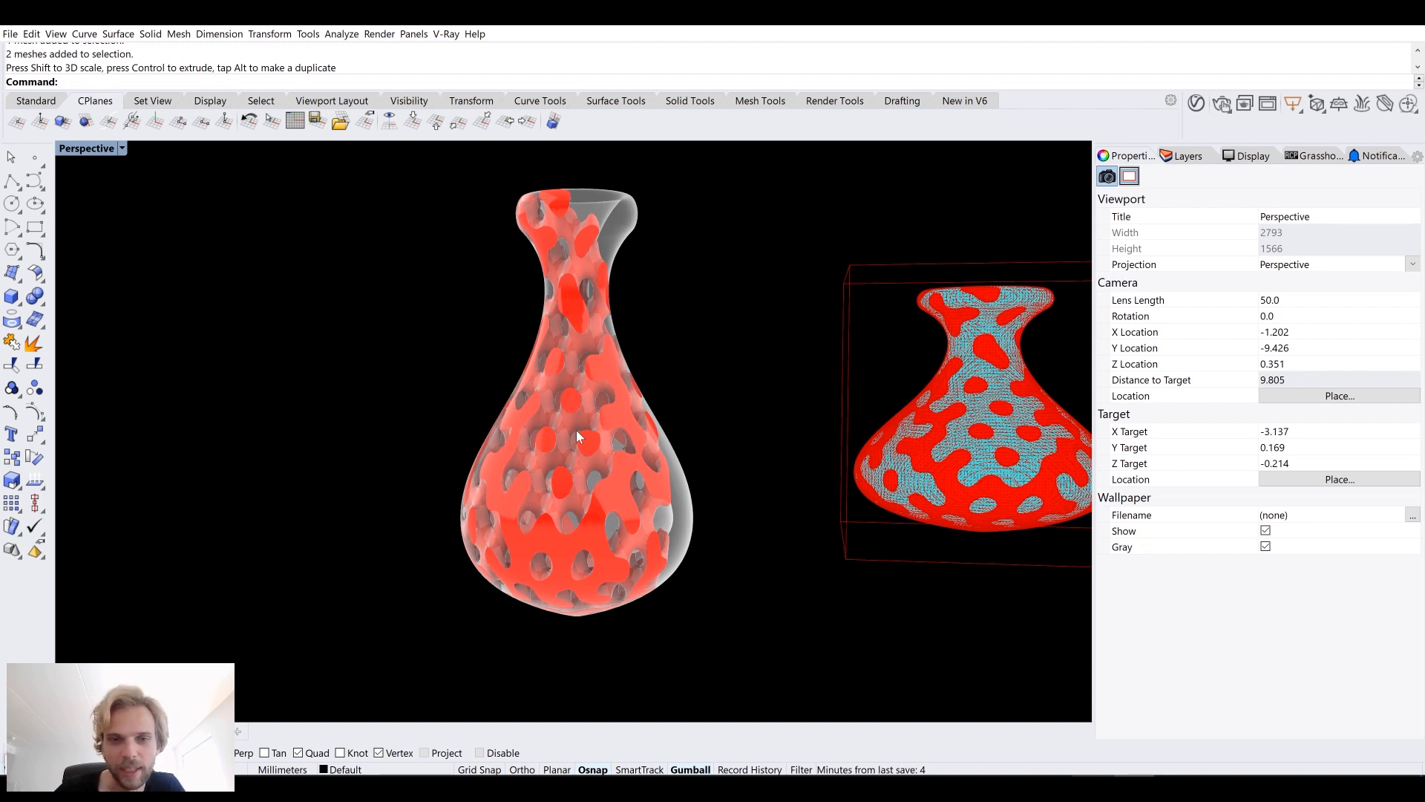
pyautogui.hotkey('ctrl', 'z')
# Step: Switch the Perspective viewport to Shaded display mode
pyautogui.moveTo(372, 347); pyautogui.dragTo(345, 359, button='right')
pyautogui.click(345, 360)
pyautogui.keyDown('shift'); pyautogui.moveTo(496, 481); pyautogui.dragTo(449, 395, button='right'); pyautogui.keyUp('shift')
pyautogui.click(413, 787)
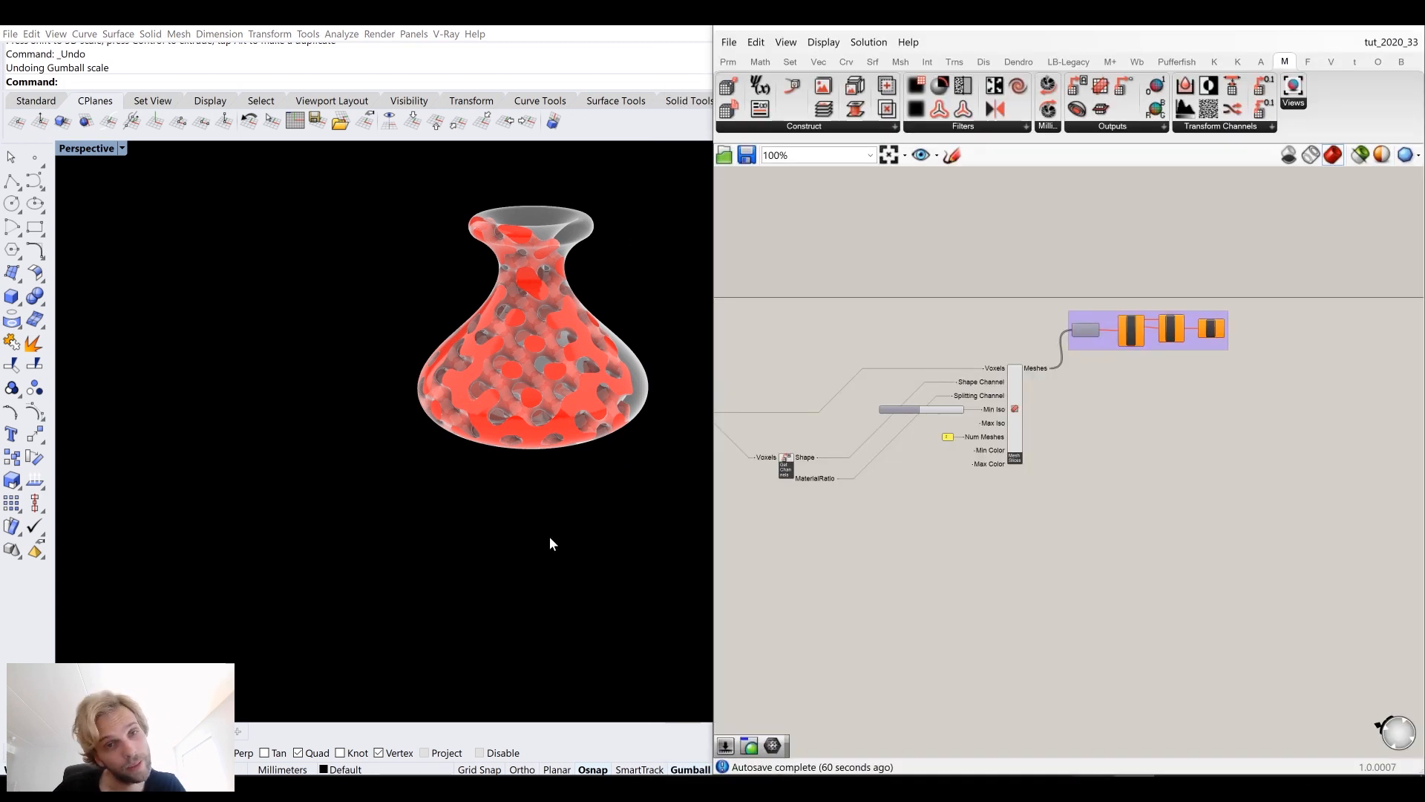
pyautogui.click(84, 150)
pyautogui.click(113, 195)
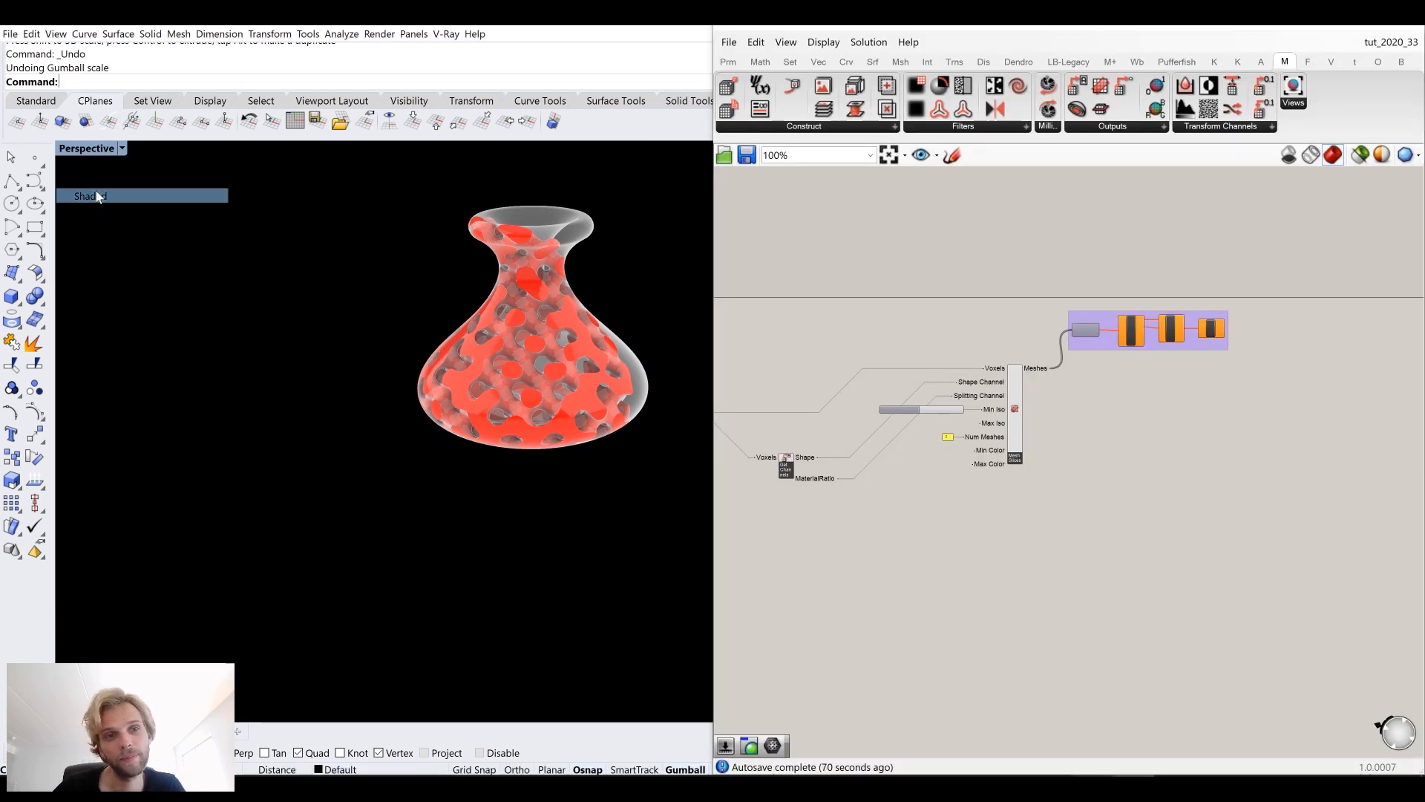
pyautogui.scroll(5, 558, 280)
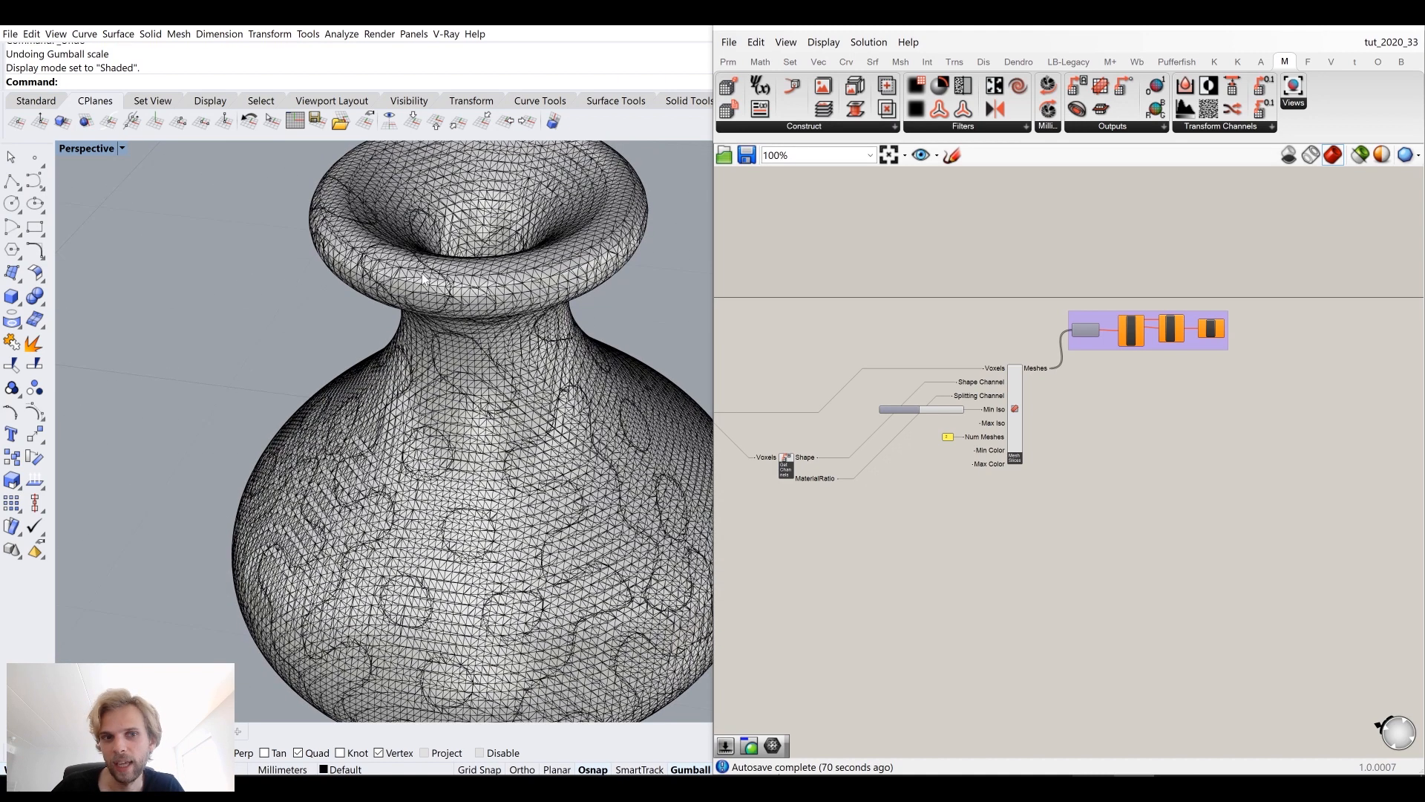
pyautogui.click(406, 280)
pyautogui.scroll(-5, 406, 281)
pyautogui.moveTo(586, 330); pyautogui.dragTo(324, 302)
pyautogui.hotkey('ctrl', 'z')
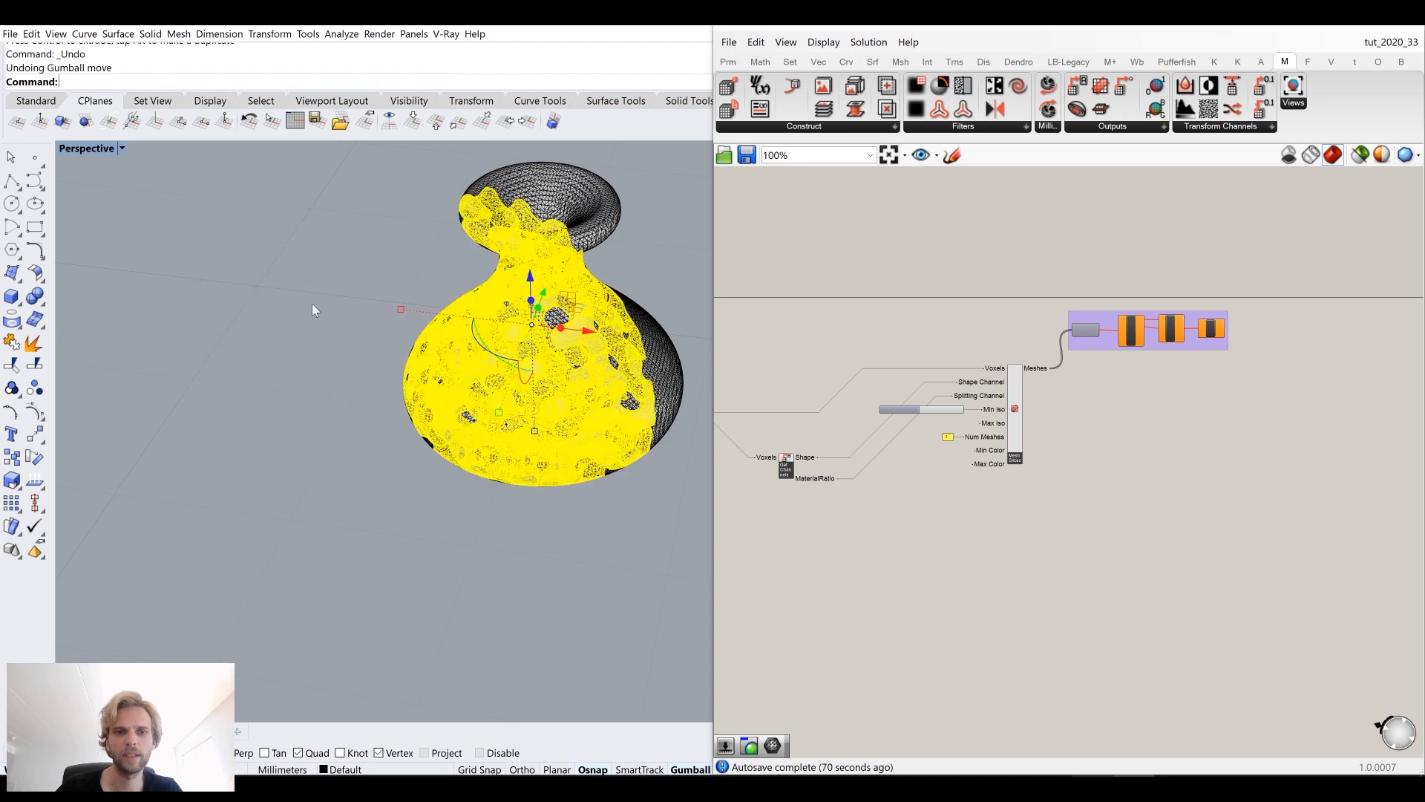
# Step: Orbit and select among the baked vase meshes to compare them side by side
pyautogui.moveTo(533, 615); pyautogui.dragTo(353, 352)
pyautogui.scroll(-6, 352, 354)
pyautogui.moveTo(549, 357); pyautogui.dragTo(347, 341)
pyautogui.click(302, 449)
pyautogui.scroll(6, 409, 424)
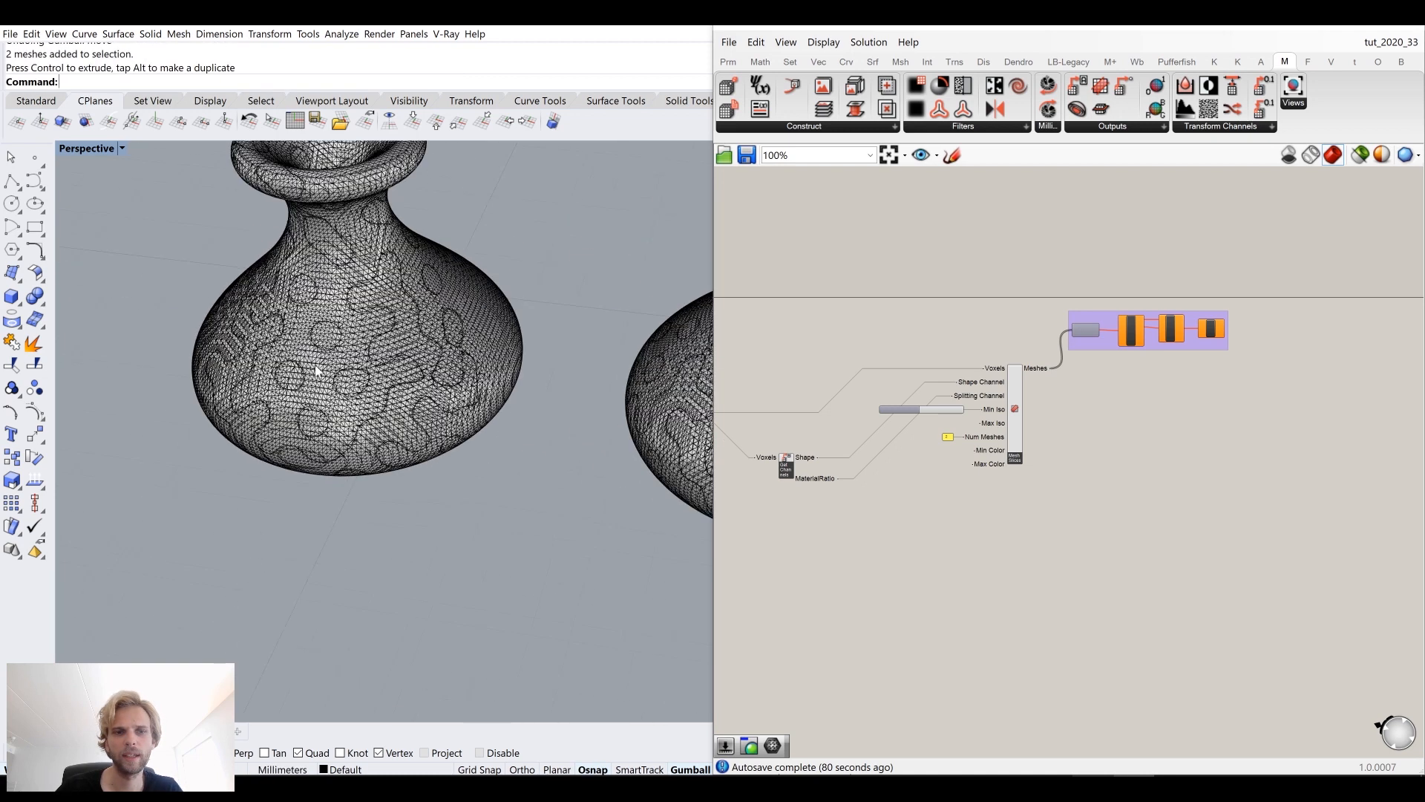
pyautogui.scroll(3, 409, 424)
pyautogui.click(407, 381)
pyautogui.scroll(-3, 406, 381)
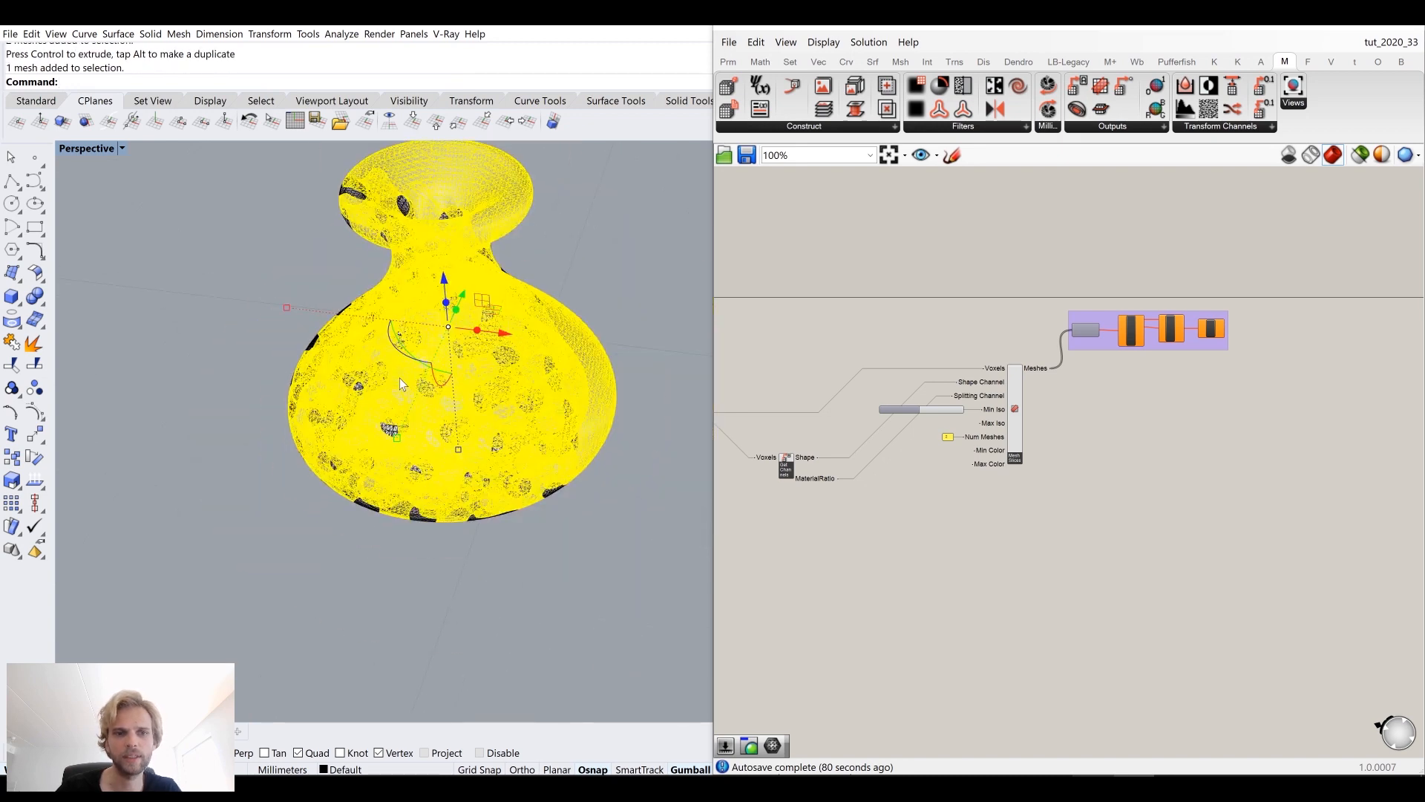
pyautogui.moveTo(495, 340); pyautogui.dragTo(276, 316)
pyautogui.press('Escape')
pyautogui.moveTo(204, 502); pyautogui.dragTo(380, 459, button='right')
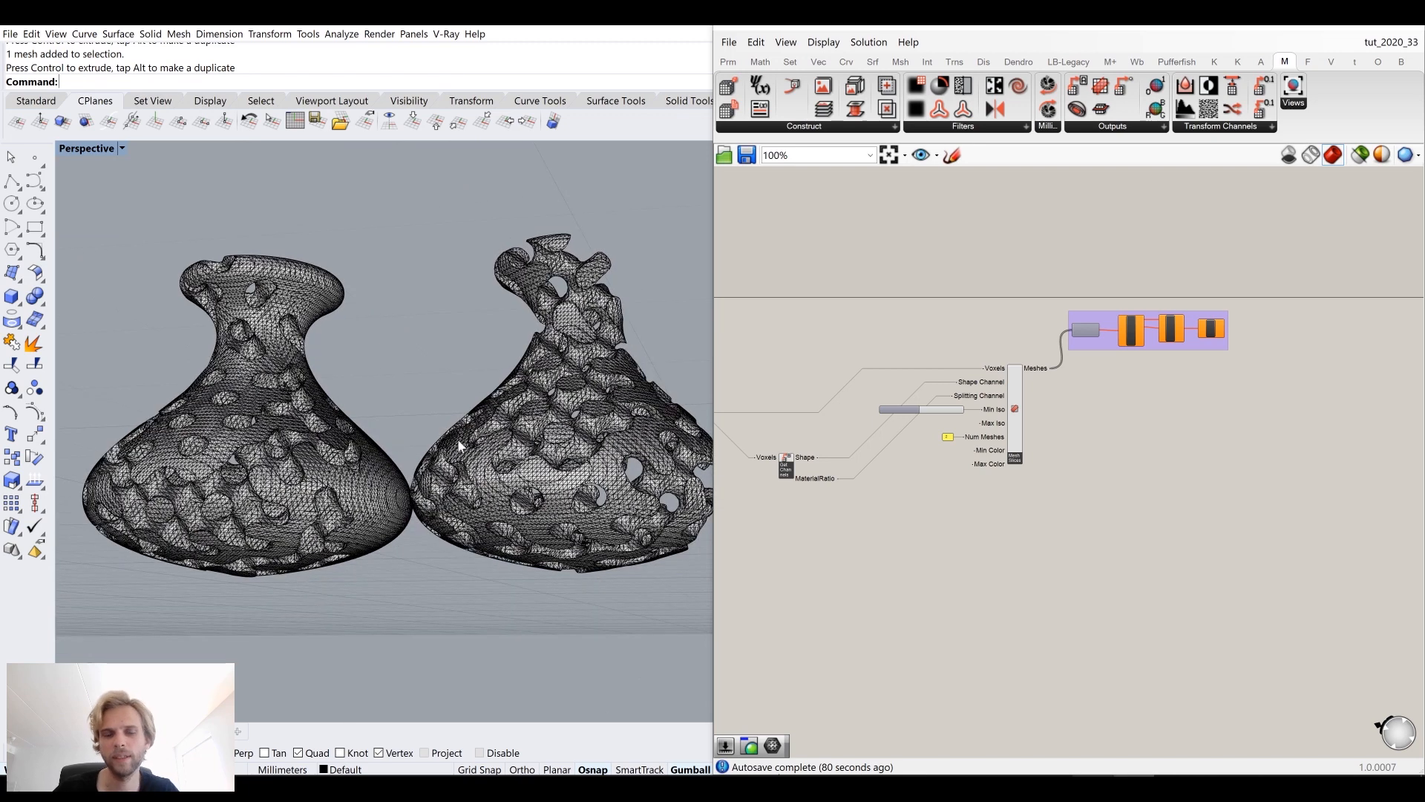
pyautogui.moveTo(508, 423); pyautogui.dragTo(548, 401, button='right')
pyautogui.click(548, 401)
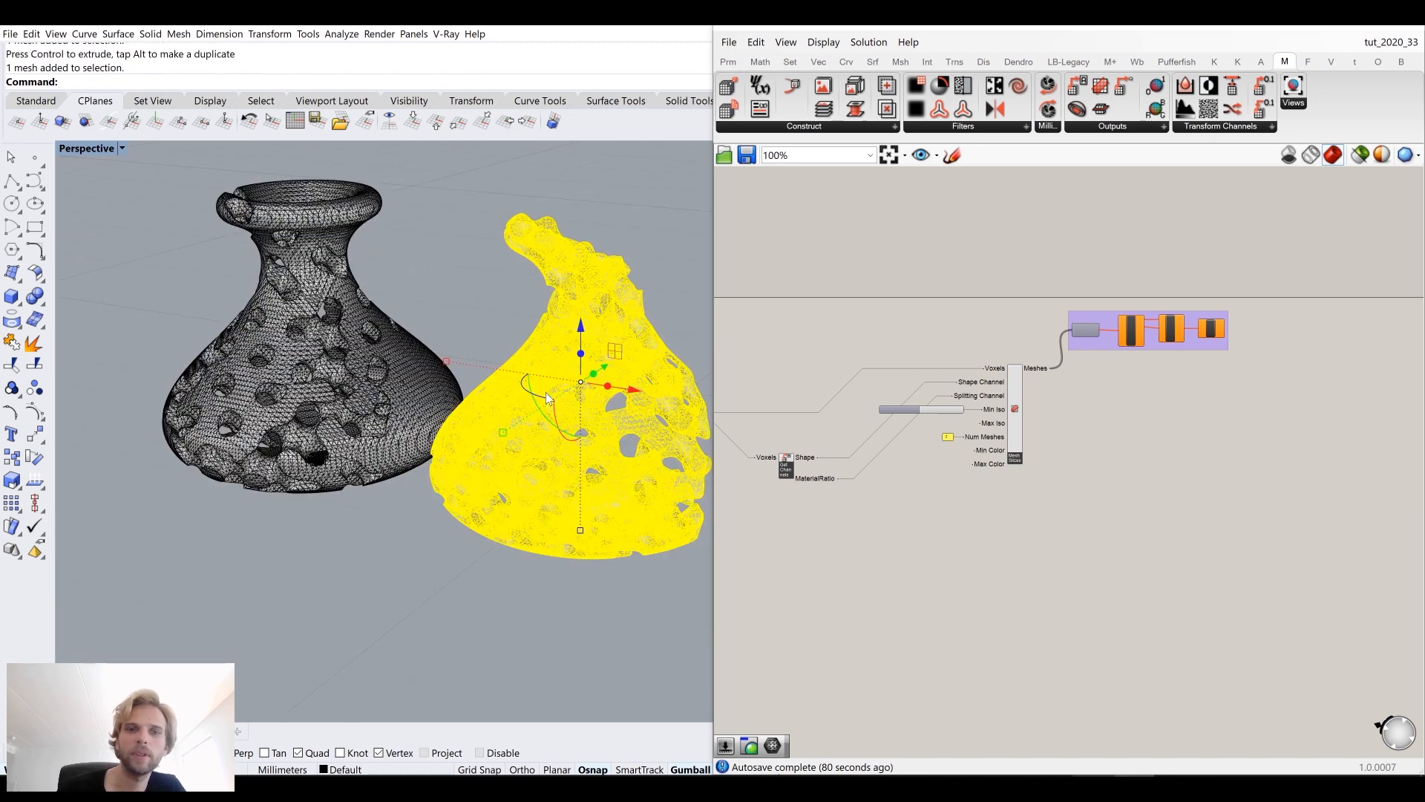
pyautogui.click(483, 305)
pyautogui.click(1329, 30)
# Step: Zoom in closely on the gyroid mesh to inspect its triangulation and back-facing areas
pyautogui.scroll(15, 728, 361)
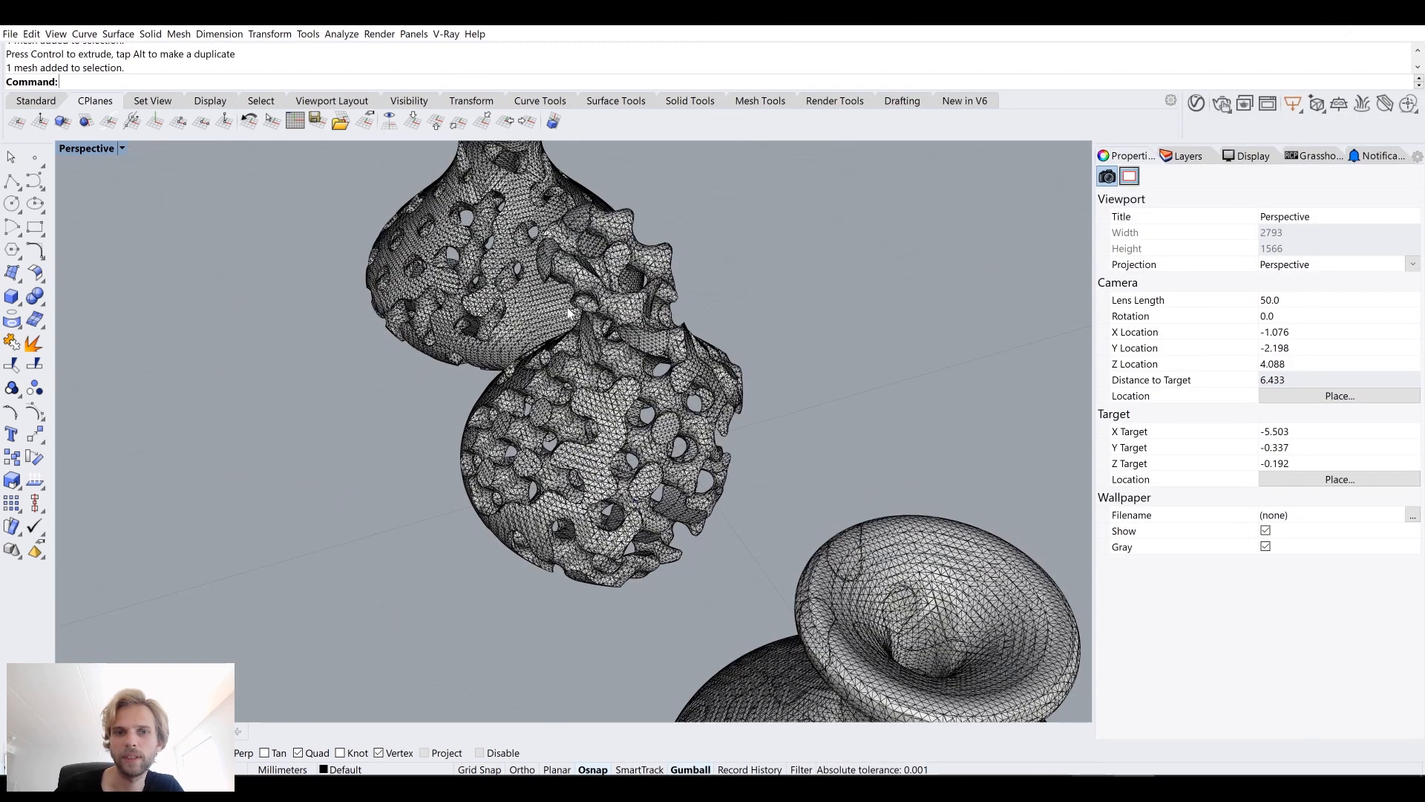
pyautogui.scroll(-5, 531, 320)
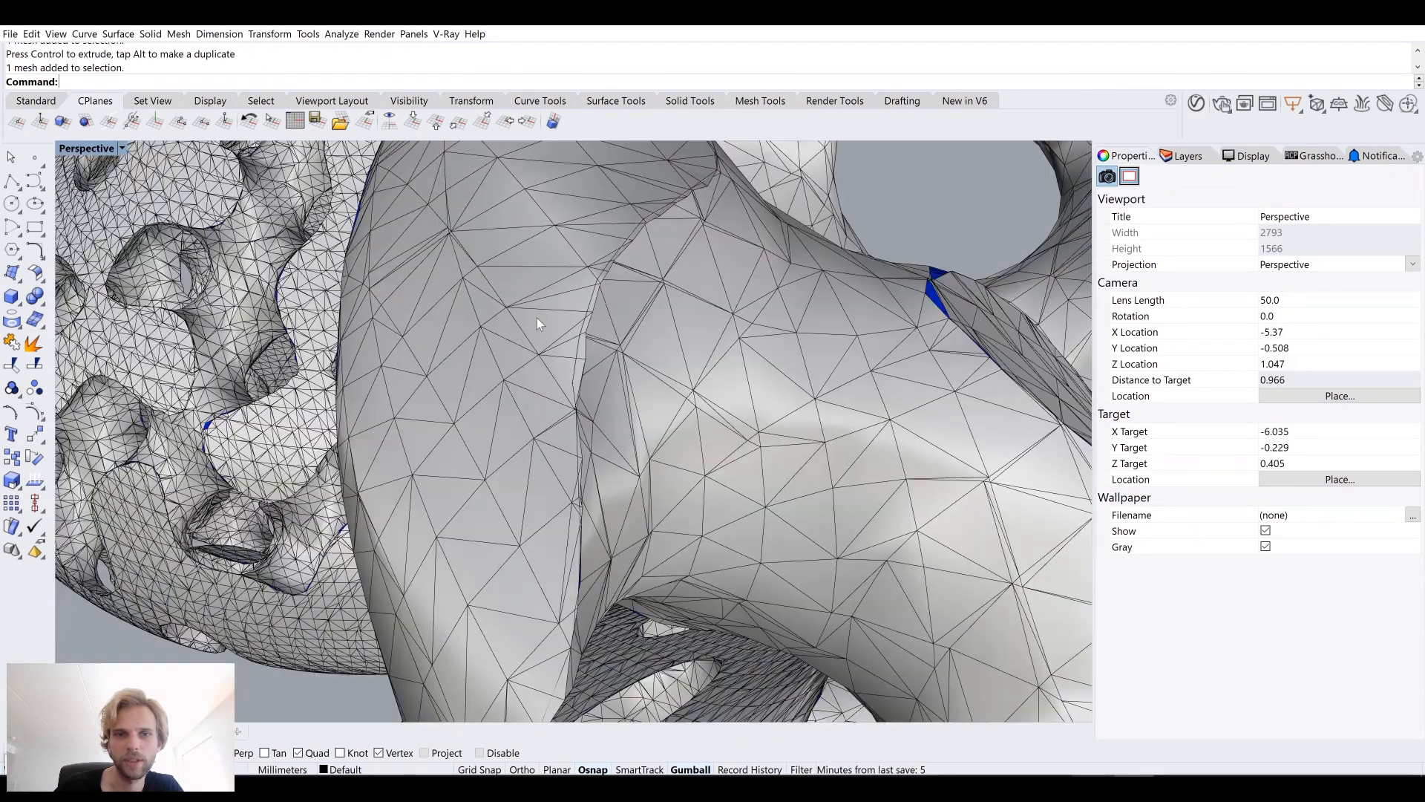
pyautogui.scroll(4, 590, 325)
pyautogui.keyDown('shift'); pyautogui.moveTo(717, 337); pyautogui.dragTo(572, 332, button='right'); pyautogui.keyUp('shift')
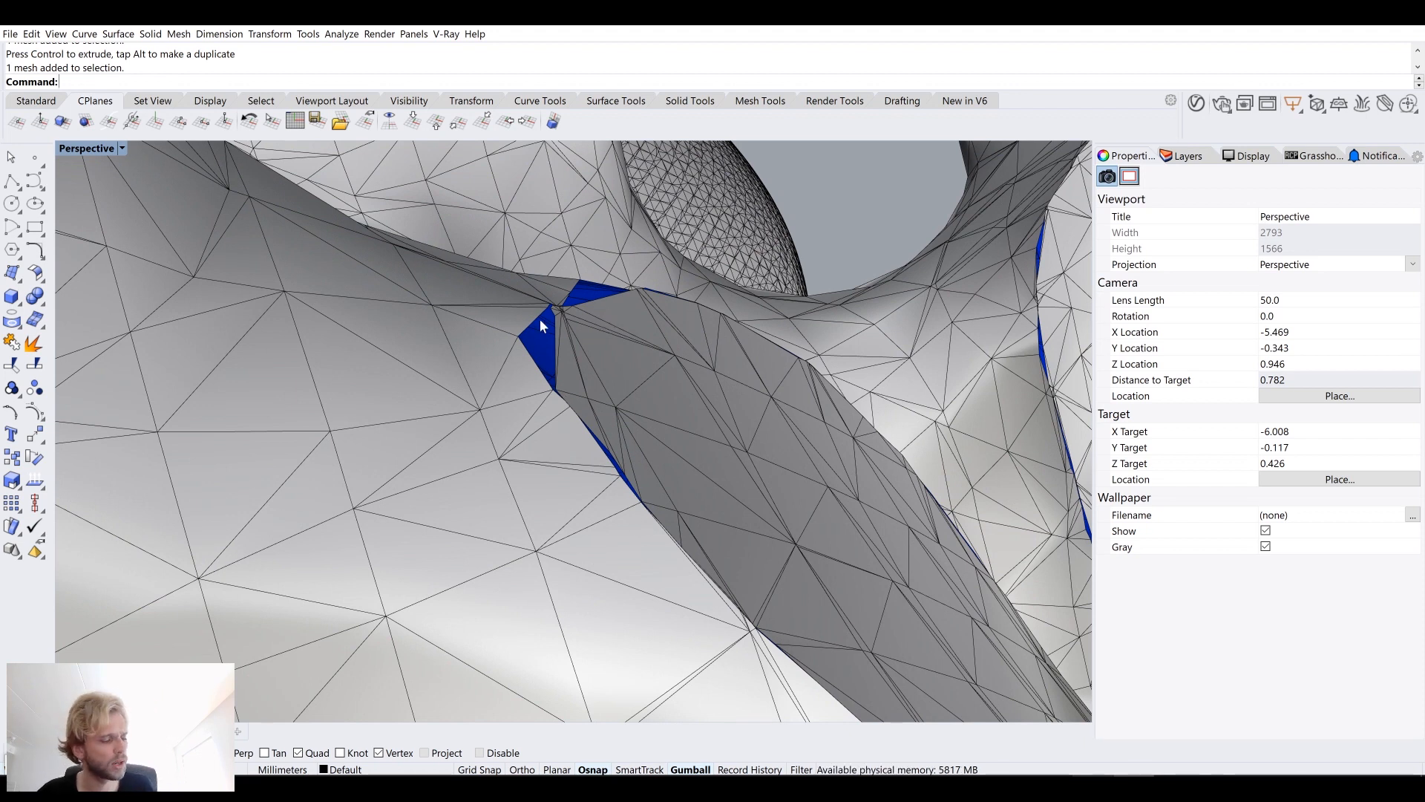
pyautogui.scroll(-4, 665, 297)
pyautogui.scroll(2, 604, 309)
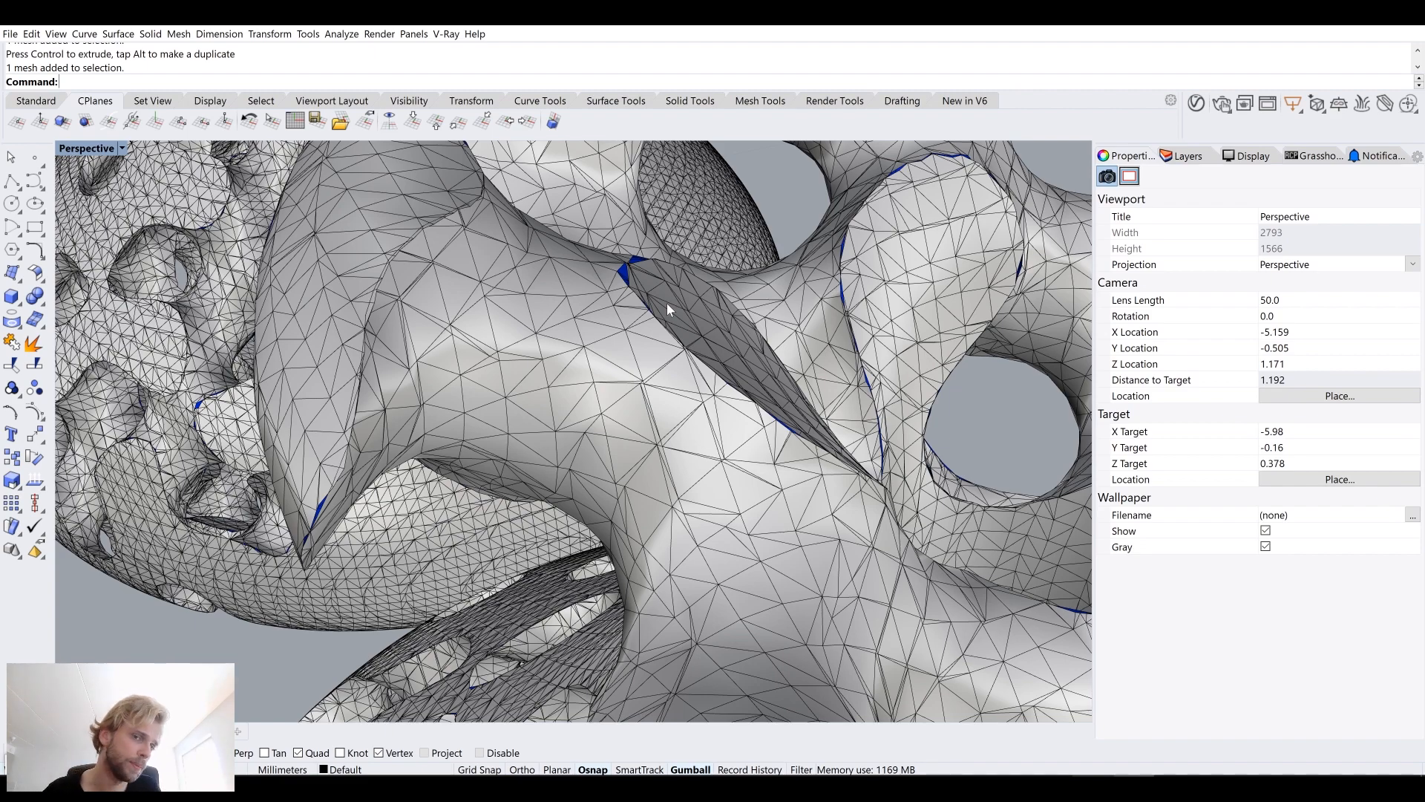
pyautogui.scroll(-10, 667, 304)
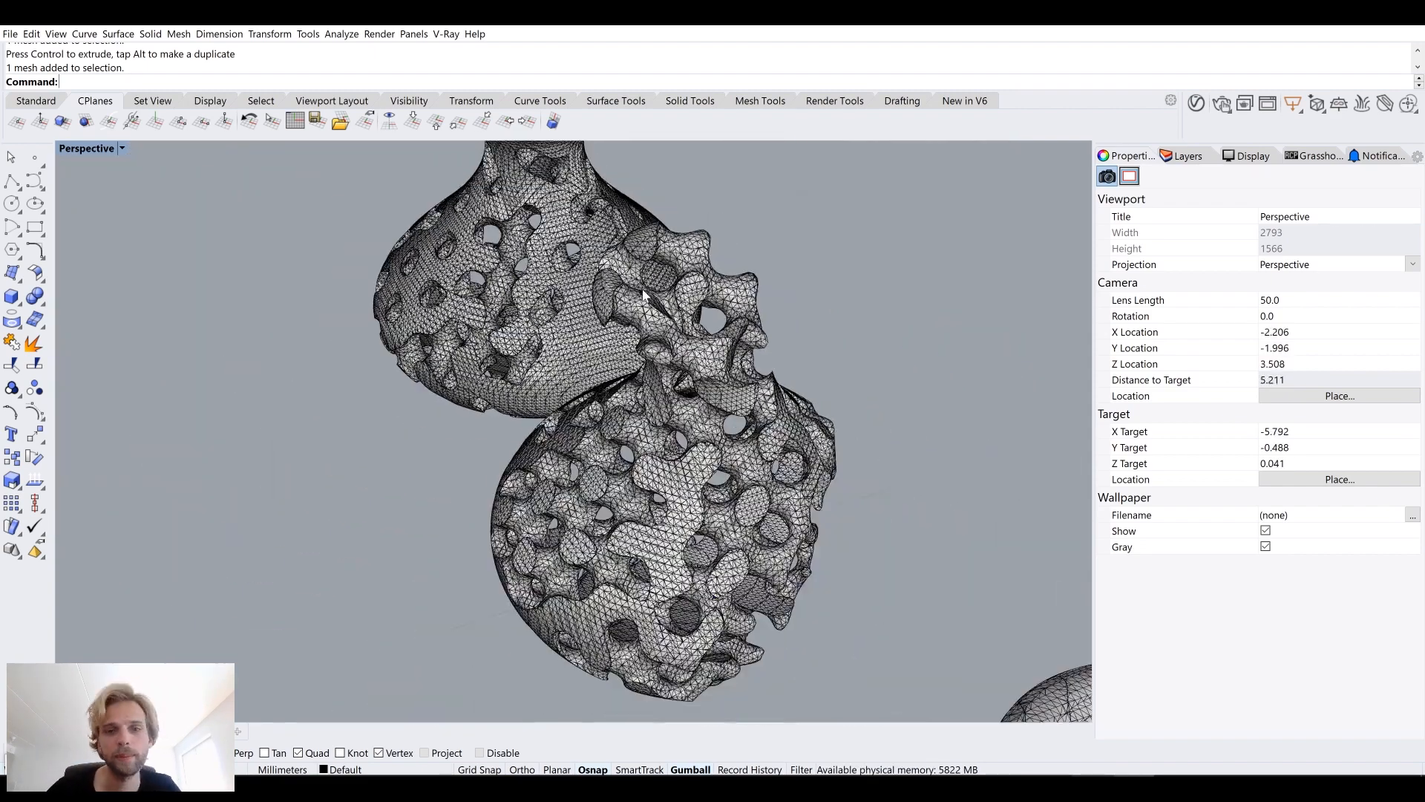
pyautogui.scroll(-10, 643, 295)
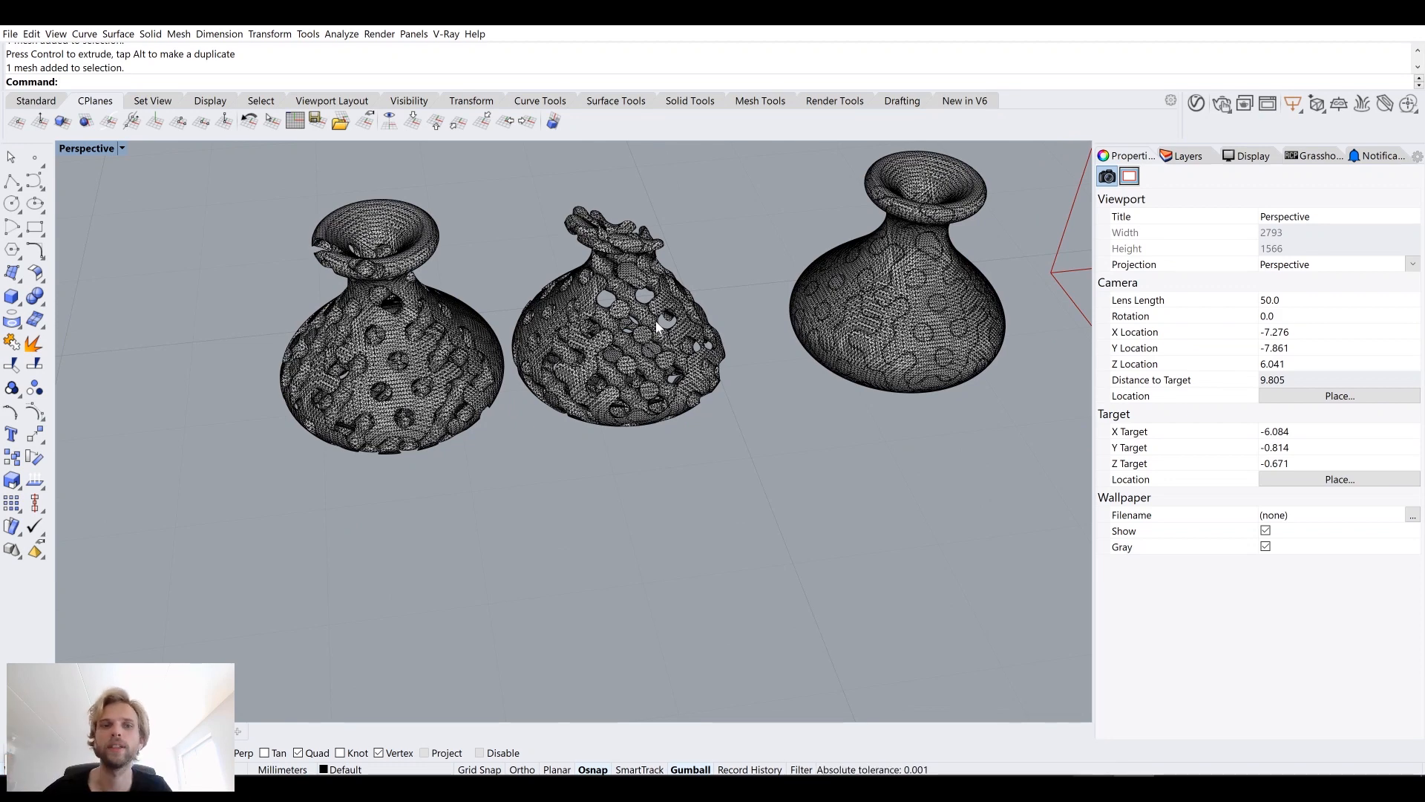
pyautogui.scroll(12, 727, 407)
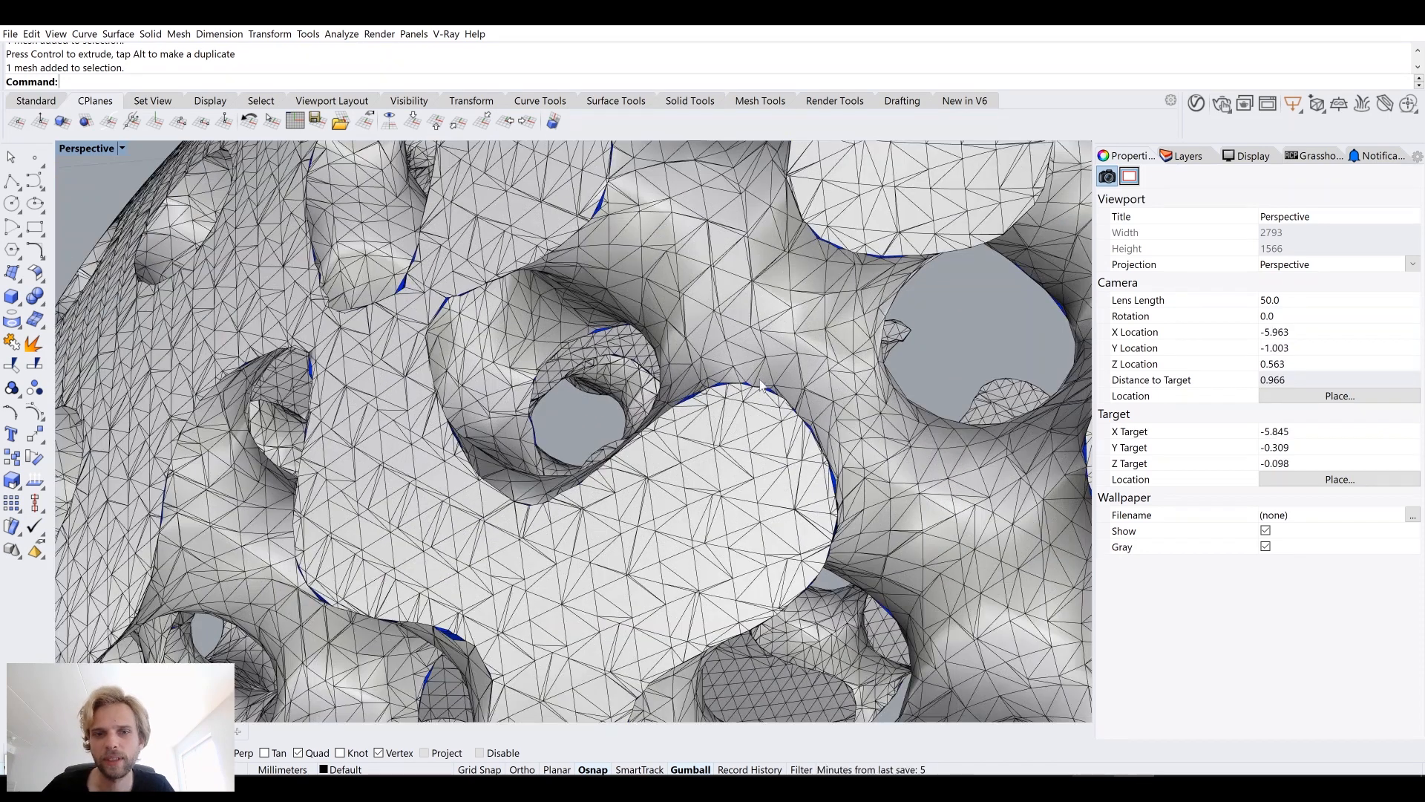
pyautogui.scroll(7, 766, 378)
pyautogui.scroll(4, 771, 394)
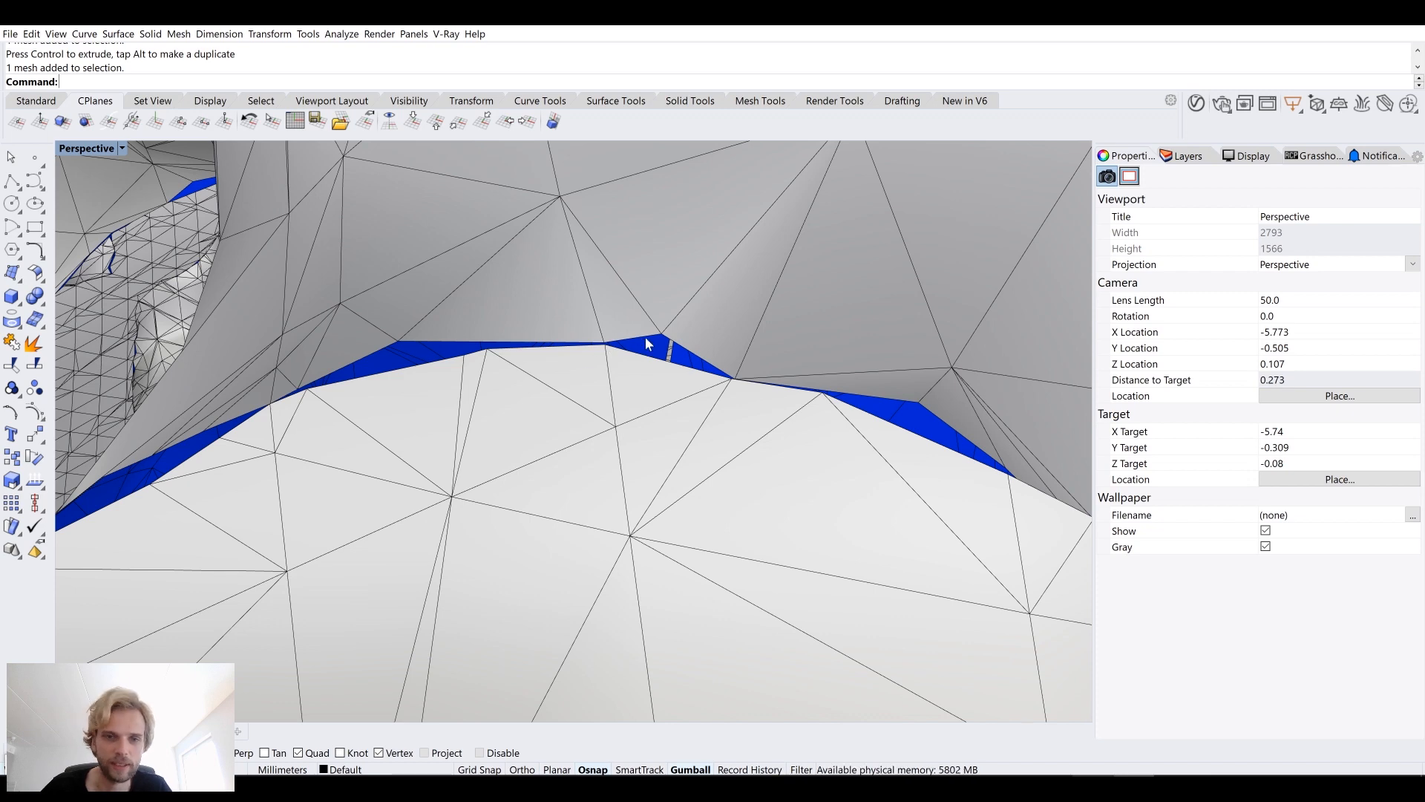
pyautogui.scroll(-15, 646, 343)
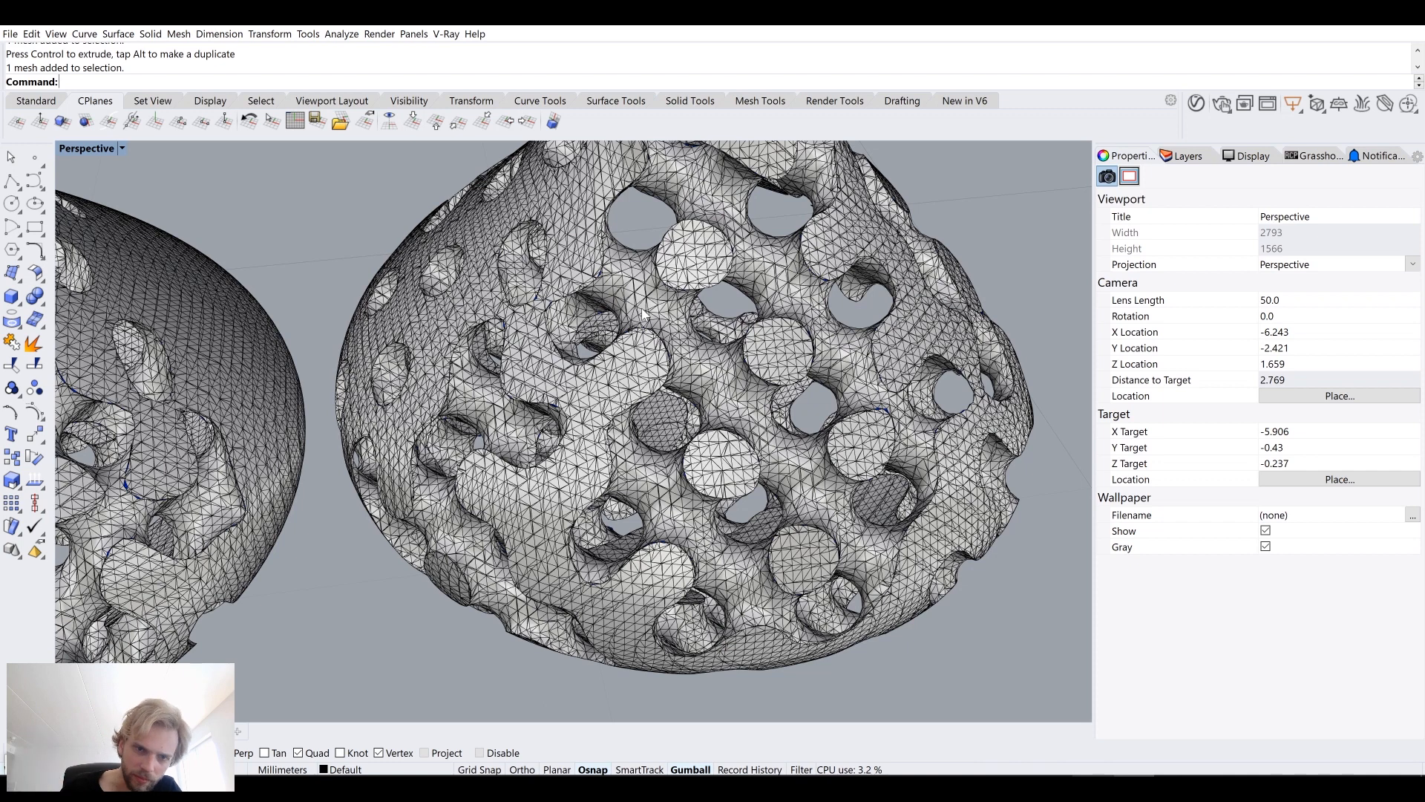
pyautogui.scroll(-10, 644, 307)
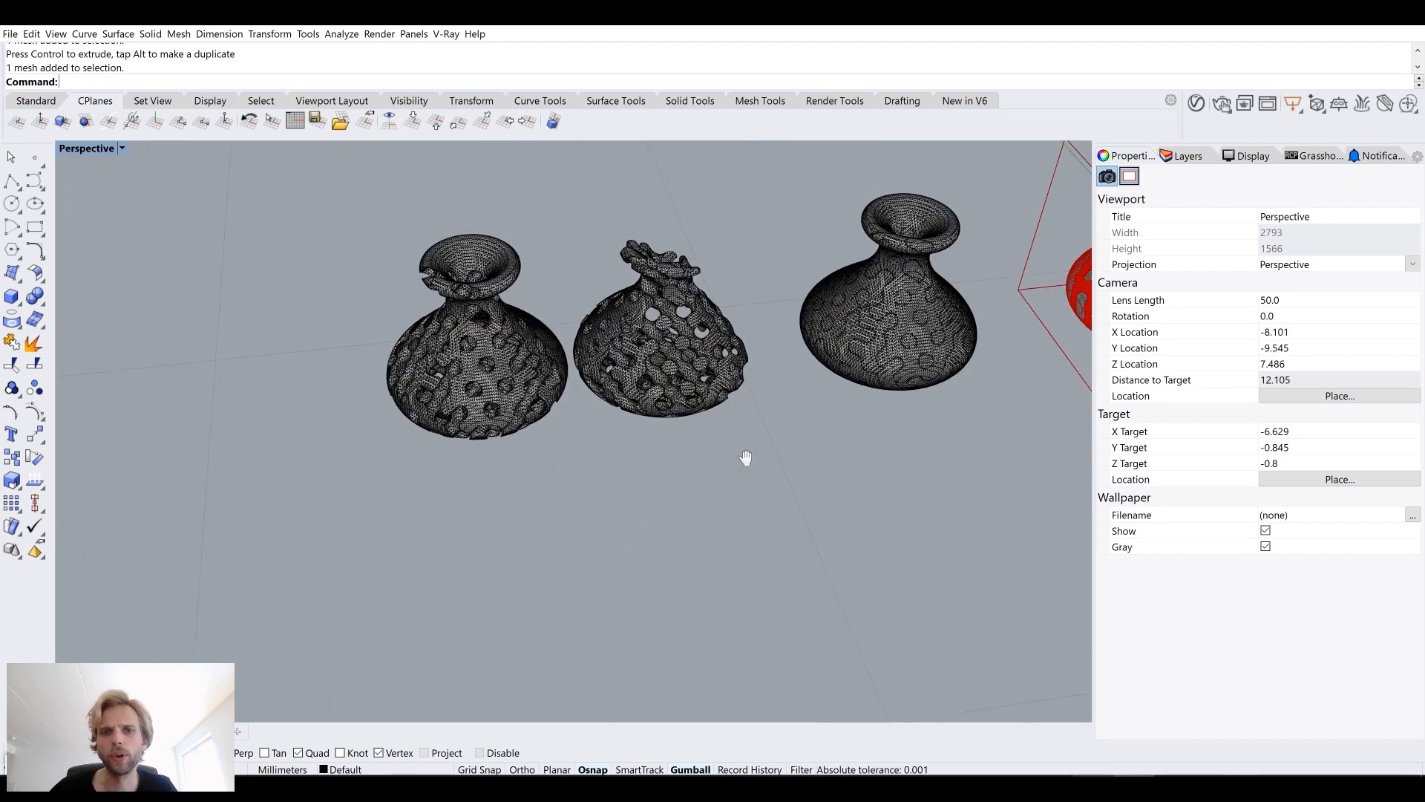
# Step: Delete the two baked gyroid vase meshes
pyautogui.moveTo(749, 530); pyautogui.dragTo(435, 304)
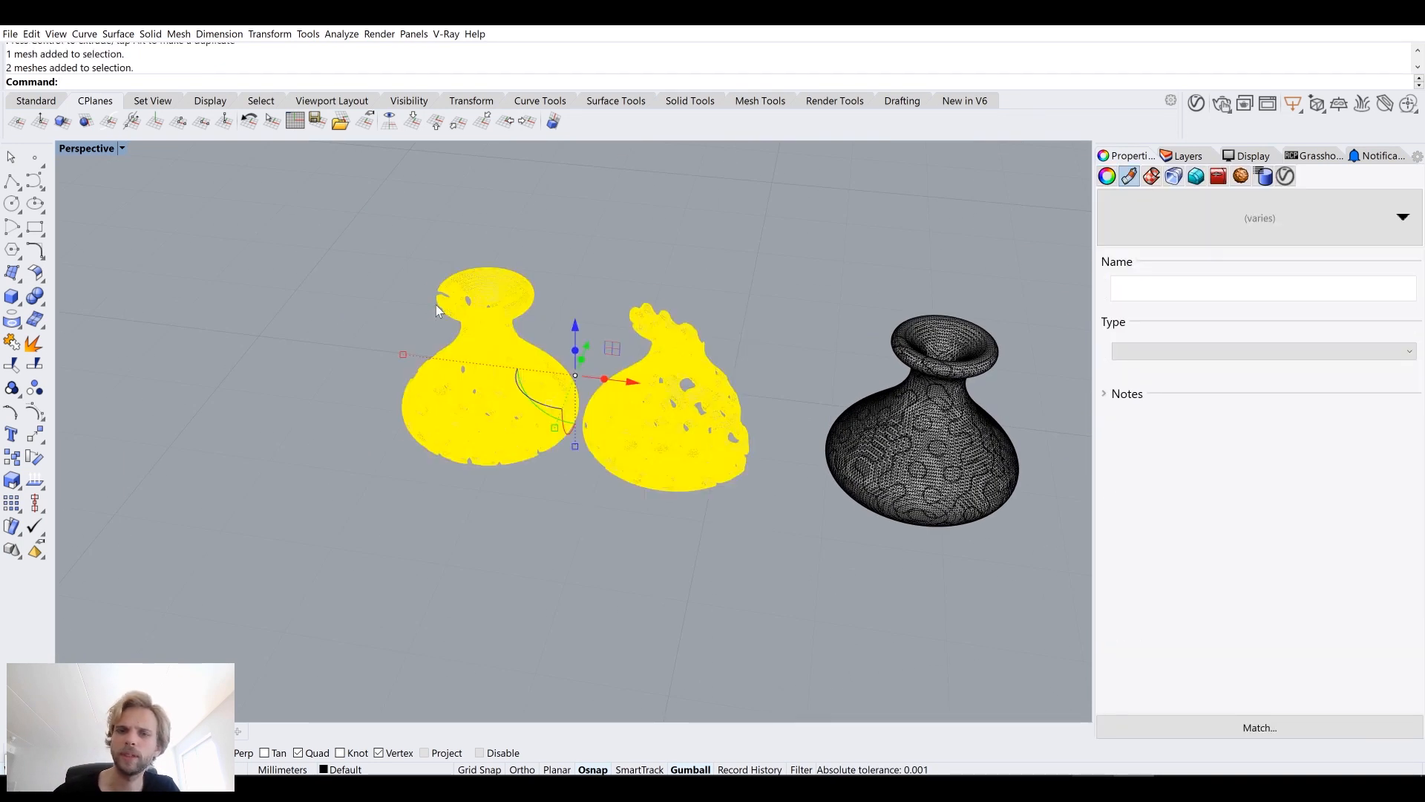
pyautogui.press('Delete')
# Step: Return to the Grasshopper definition and zoom around the canvas to review the whole voxel setup
pyautogui.keyDown('shift'); pyautogui.moveTo(891, 487); pyautogui.dragTo(521, 448, button='right'); pyautogui.keyUp('shift')
pyautogui.hotkey('alt', 'Tab')
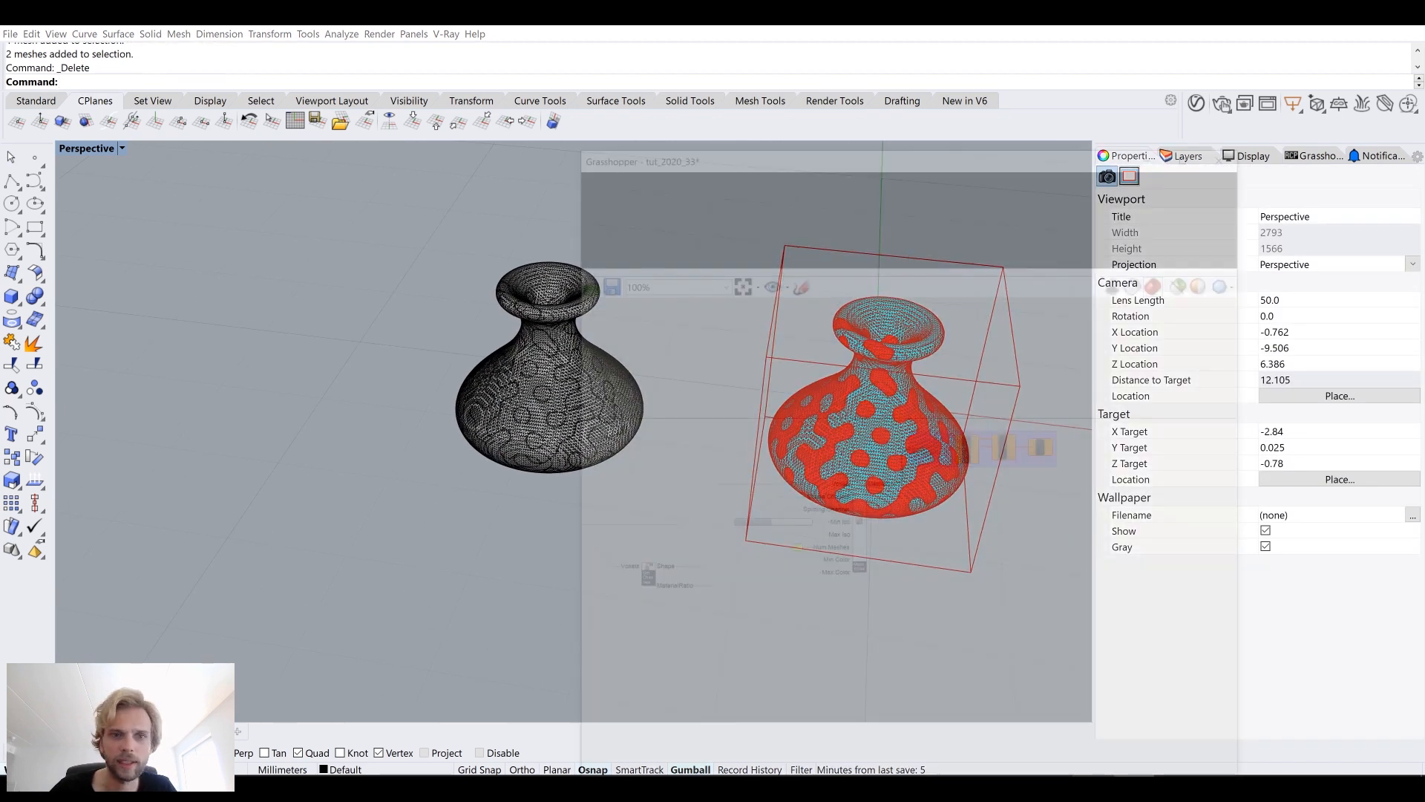
pyautogui.moveTo(953, 456); pyautogui.dragTo(1109, 406, button='right')
pyautogui.scroll(-3, 1109, 407)
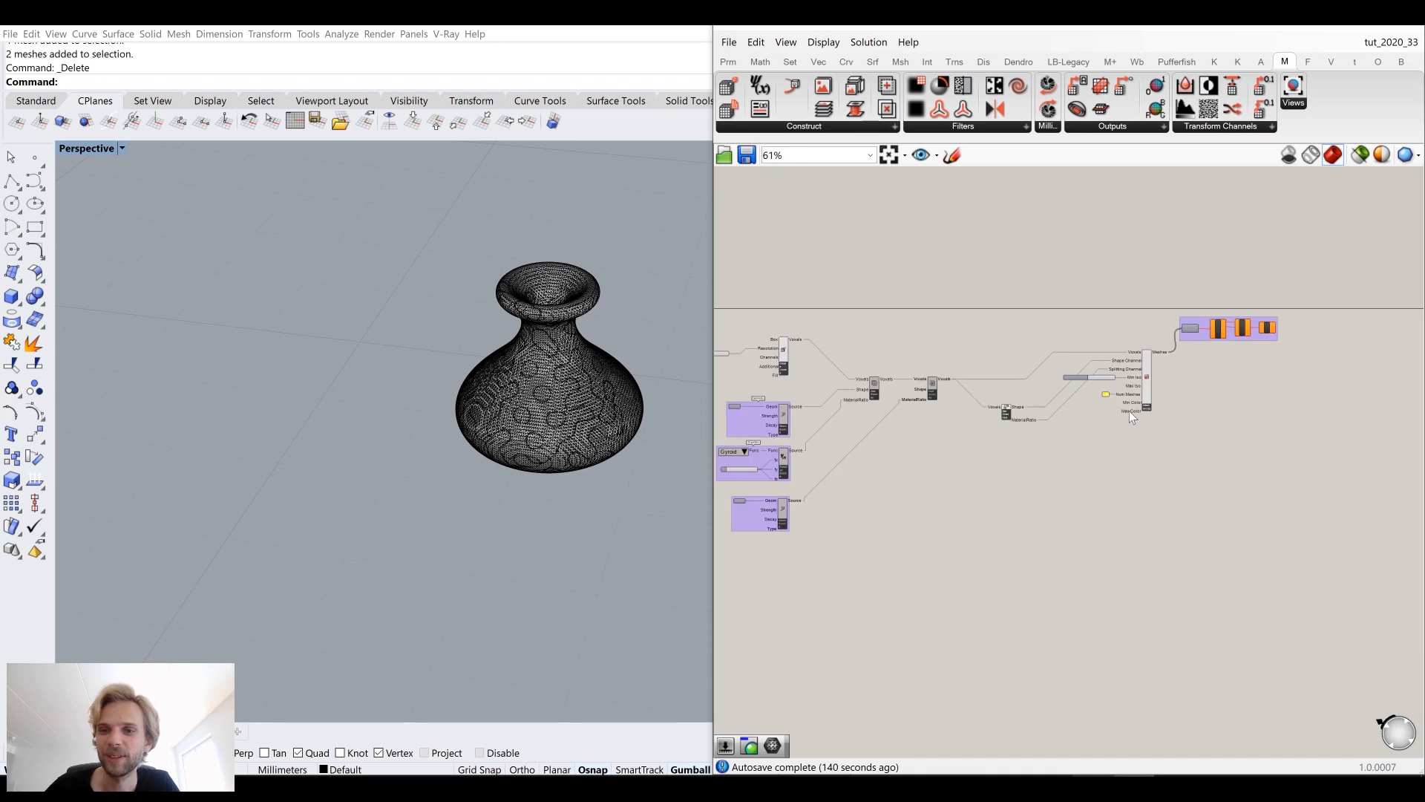
pyautogui.scroll(3, 1112, 363)
pyautogui.moveTo(926, 407); pyautogui.dragTo(1030, 343, button='right')
pyautogui.scroll(-5, 1030, 349)
pyautogui.scroll(2, 1164, 329)
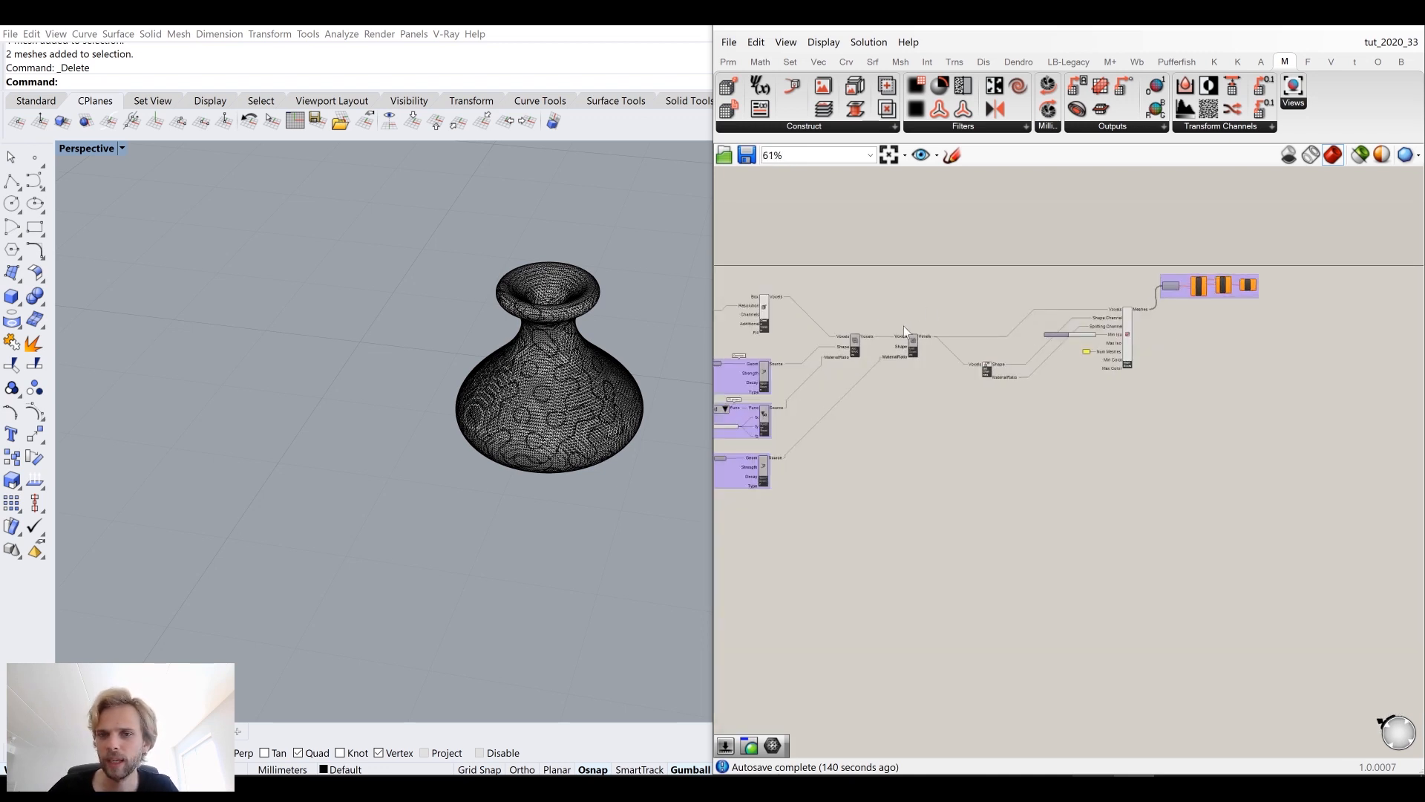
pyautogui.moveTo(535, 359); pyautogui.dragTo(456, 333, button='right')
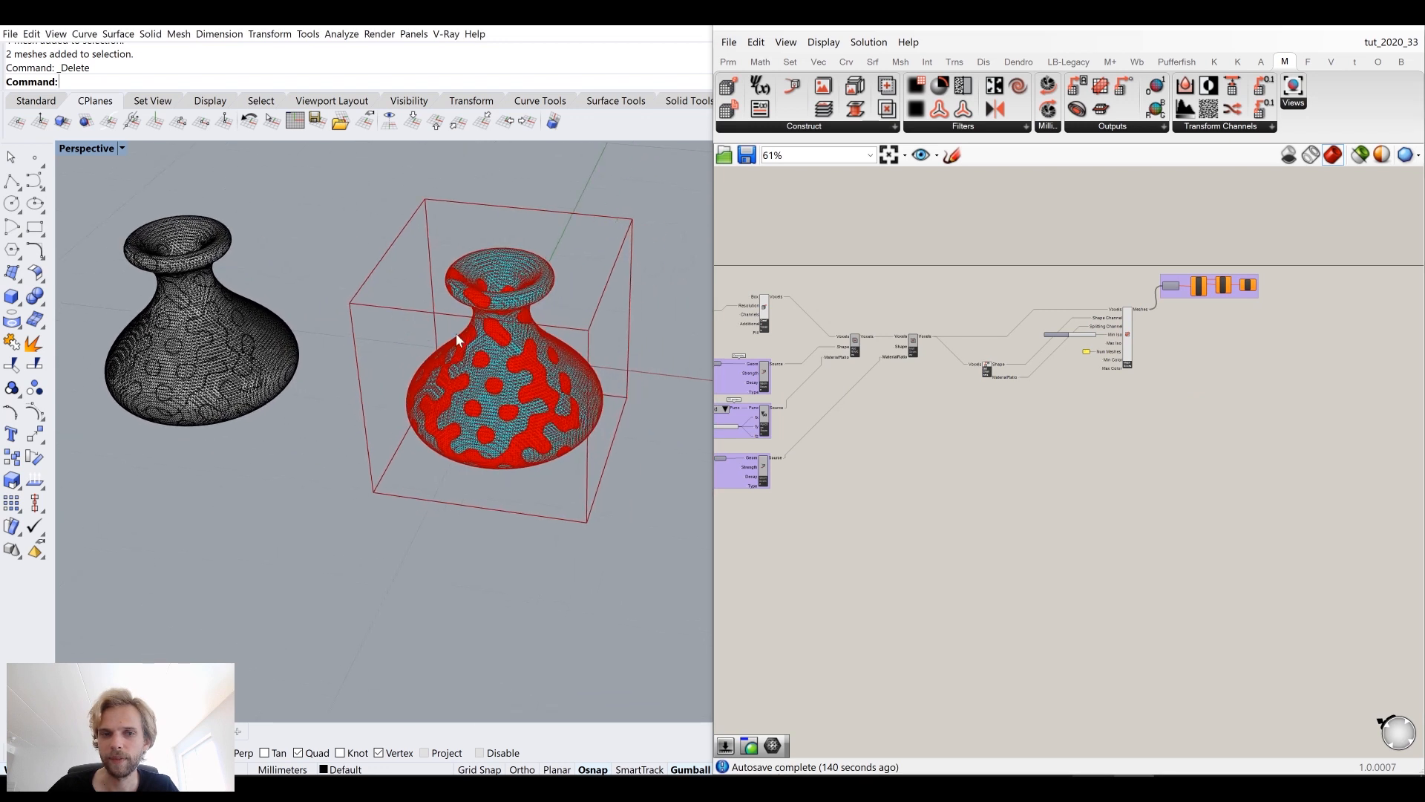
pyautogui.scroll(5, 522, 380)
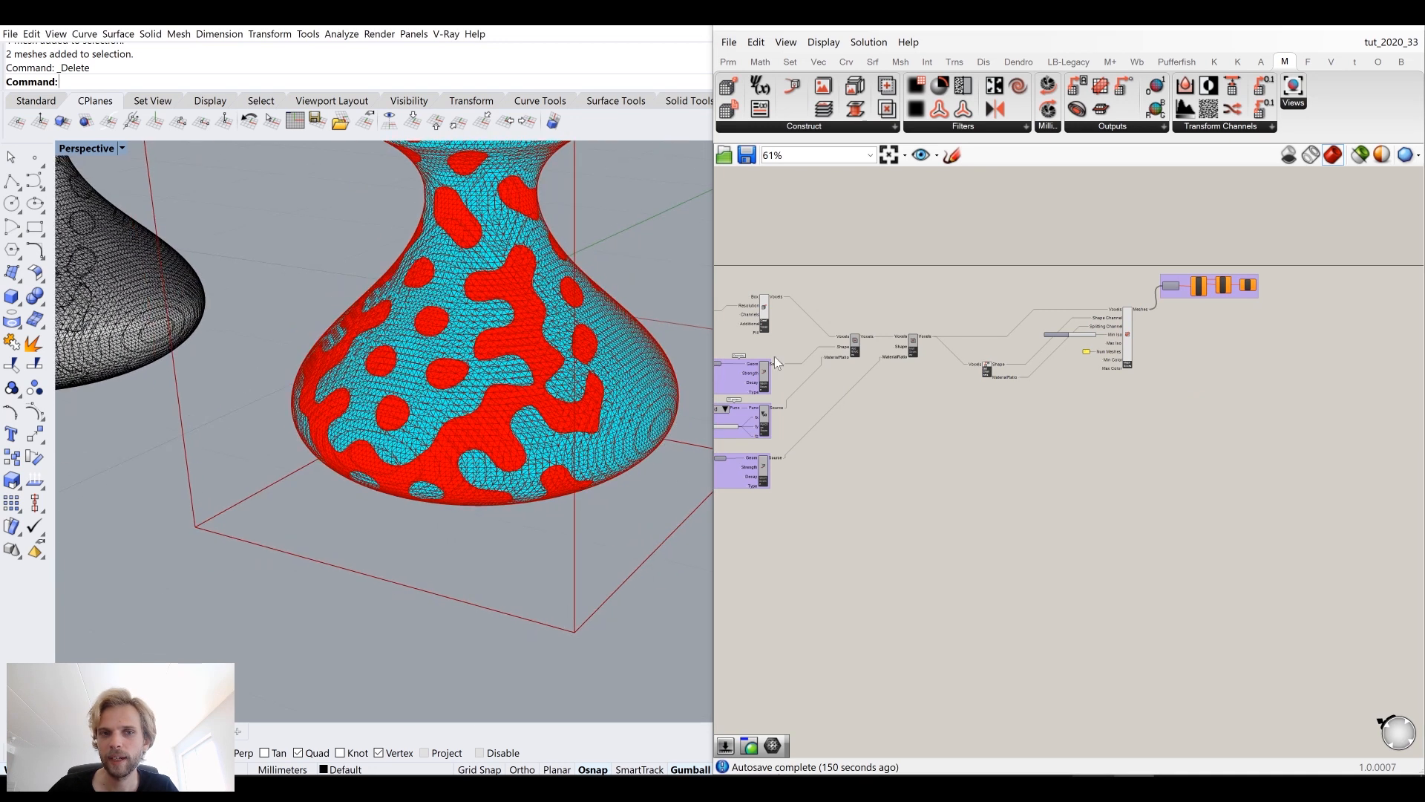
pyautogui.scroll(4, 842, 364)
pyautogui.click(992, 312)
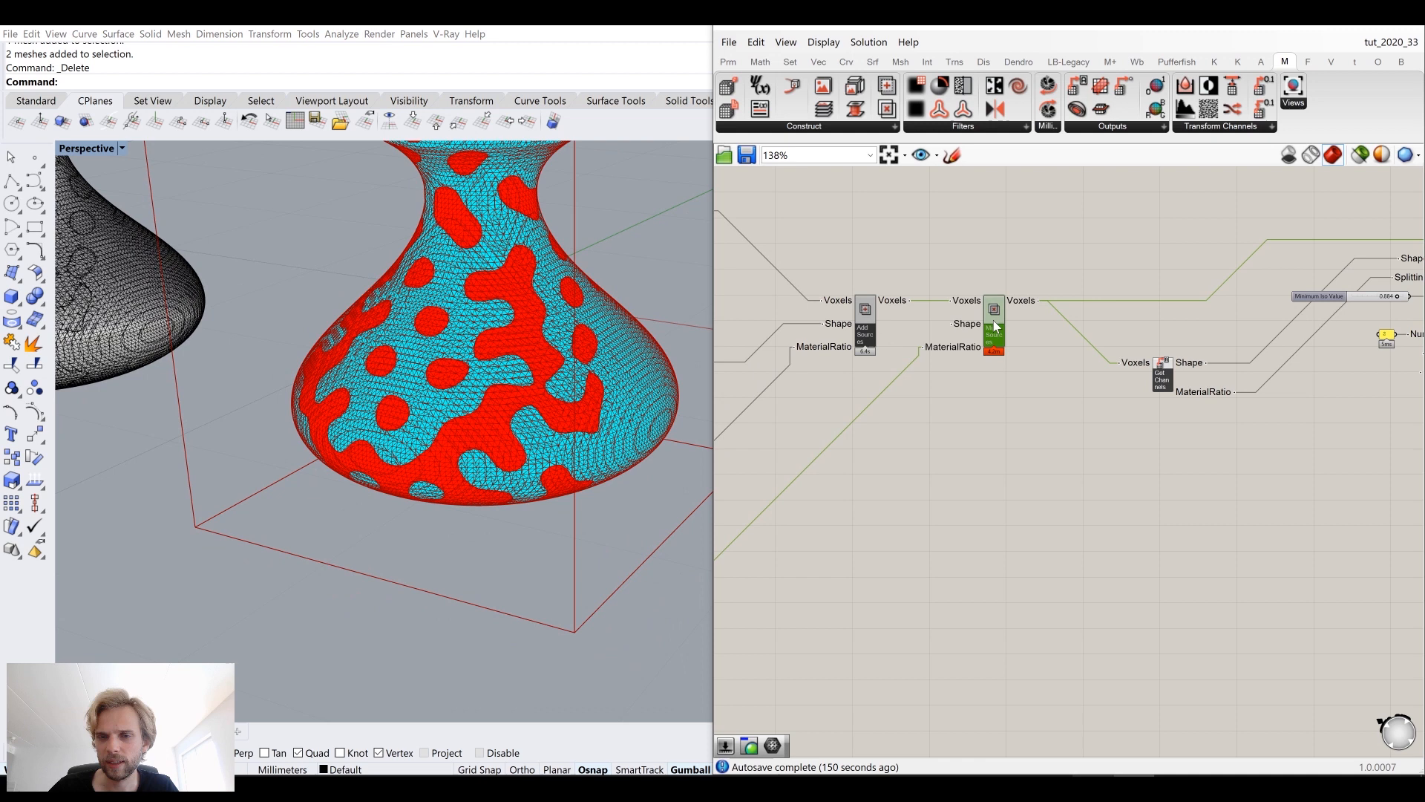
pyautogui.scroll(-2, 1014, 322)
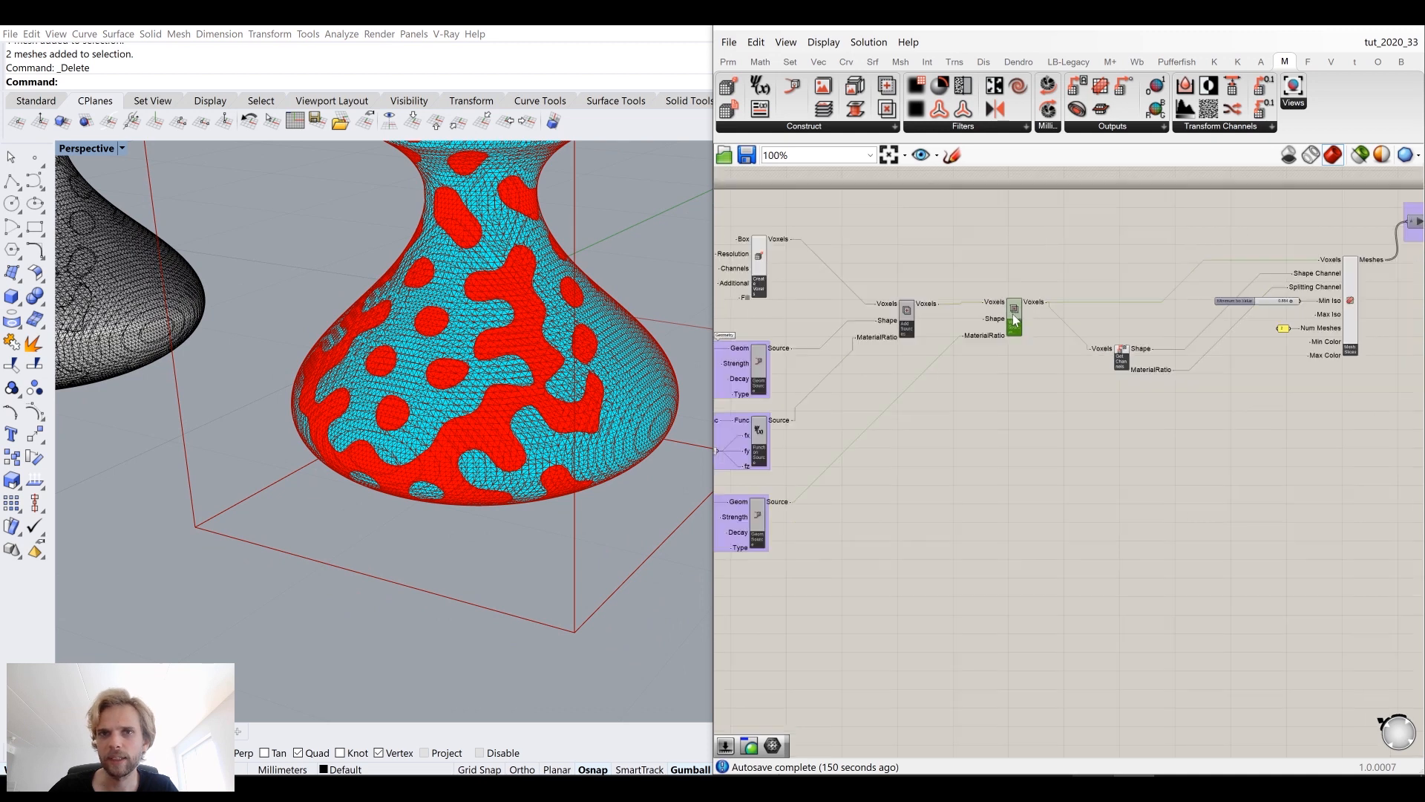
pyautogui.scroll(-5, 1014, 321)
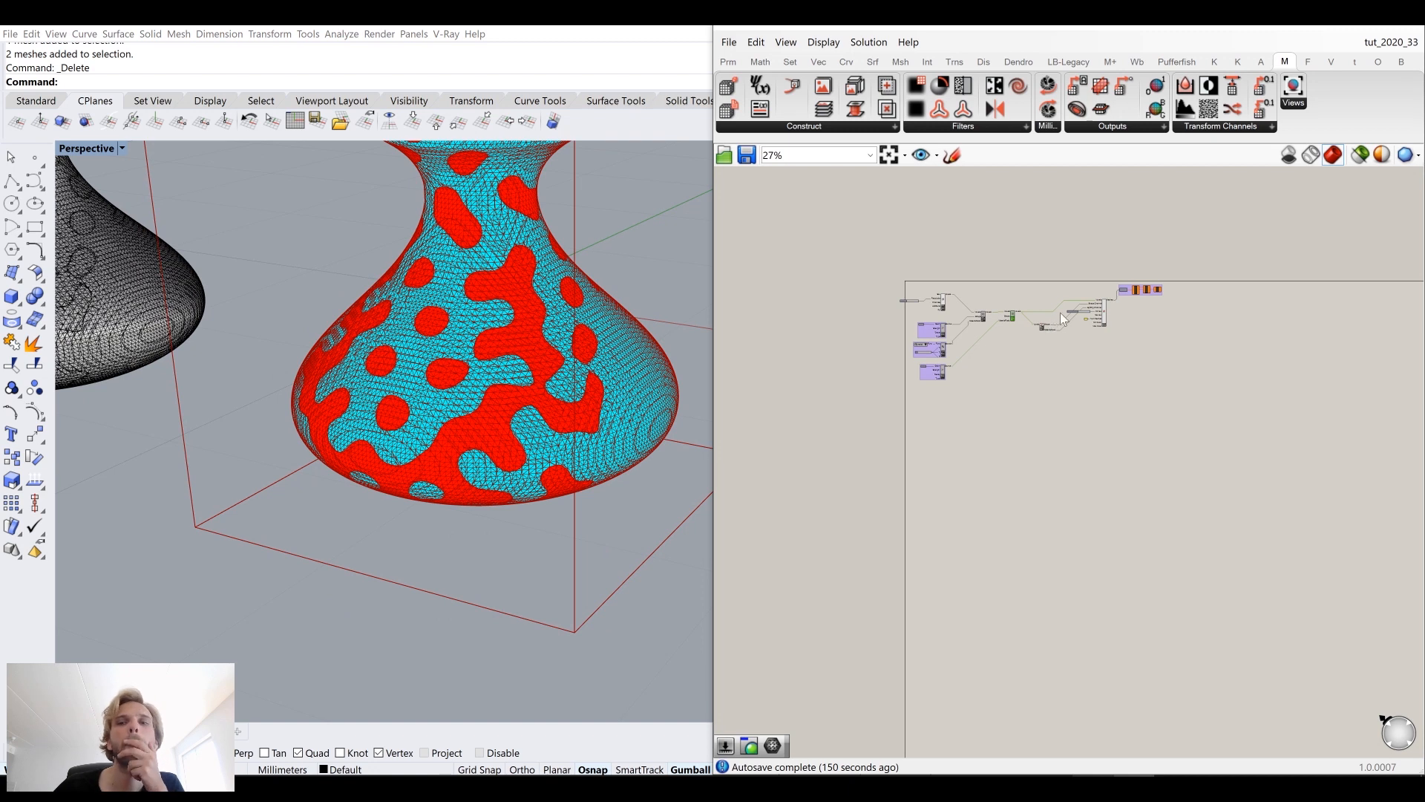
# Step: Save the current Grasshopper definition
pyautogui.click(729, 43)
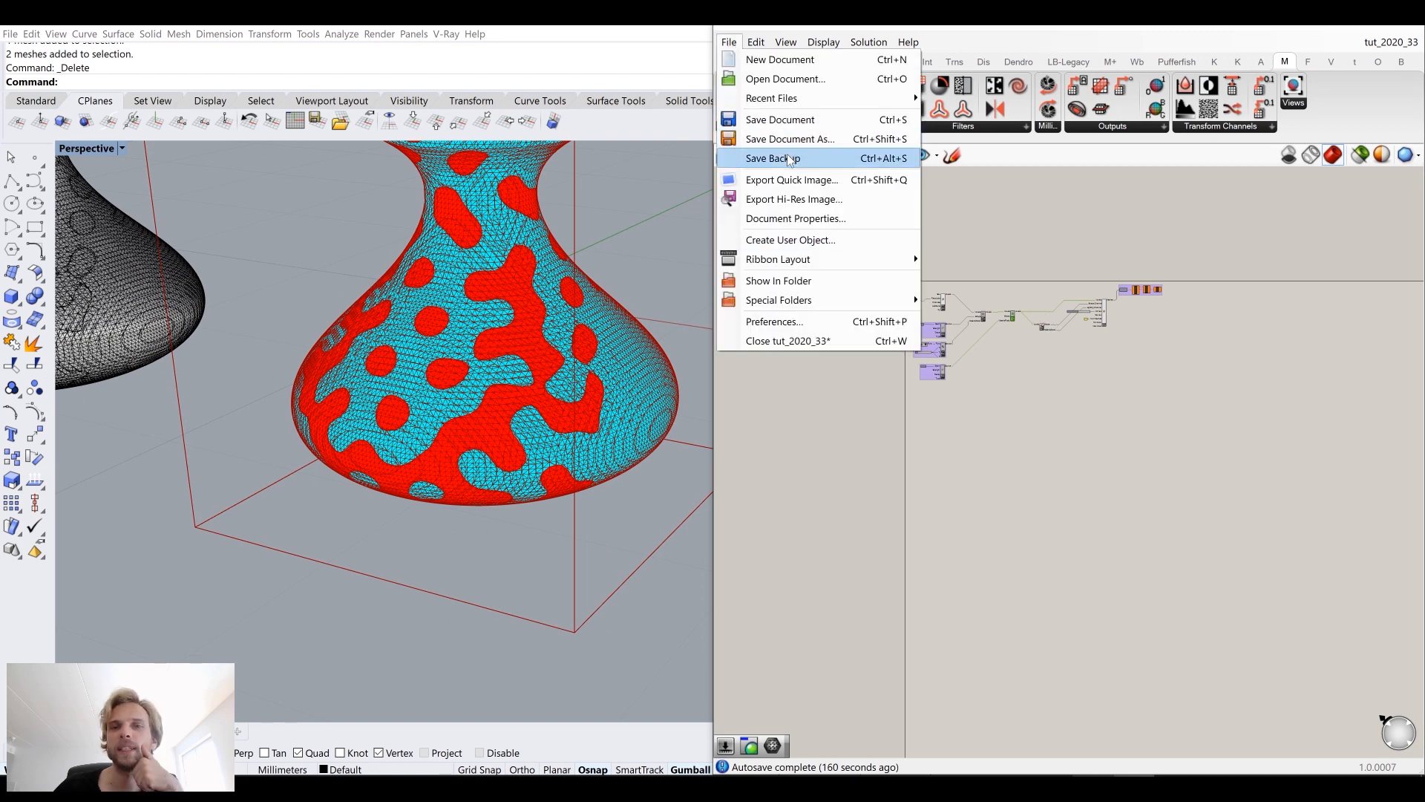
pyautogui.click(791, 121)
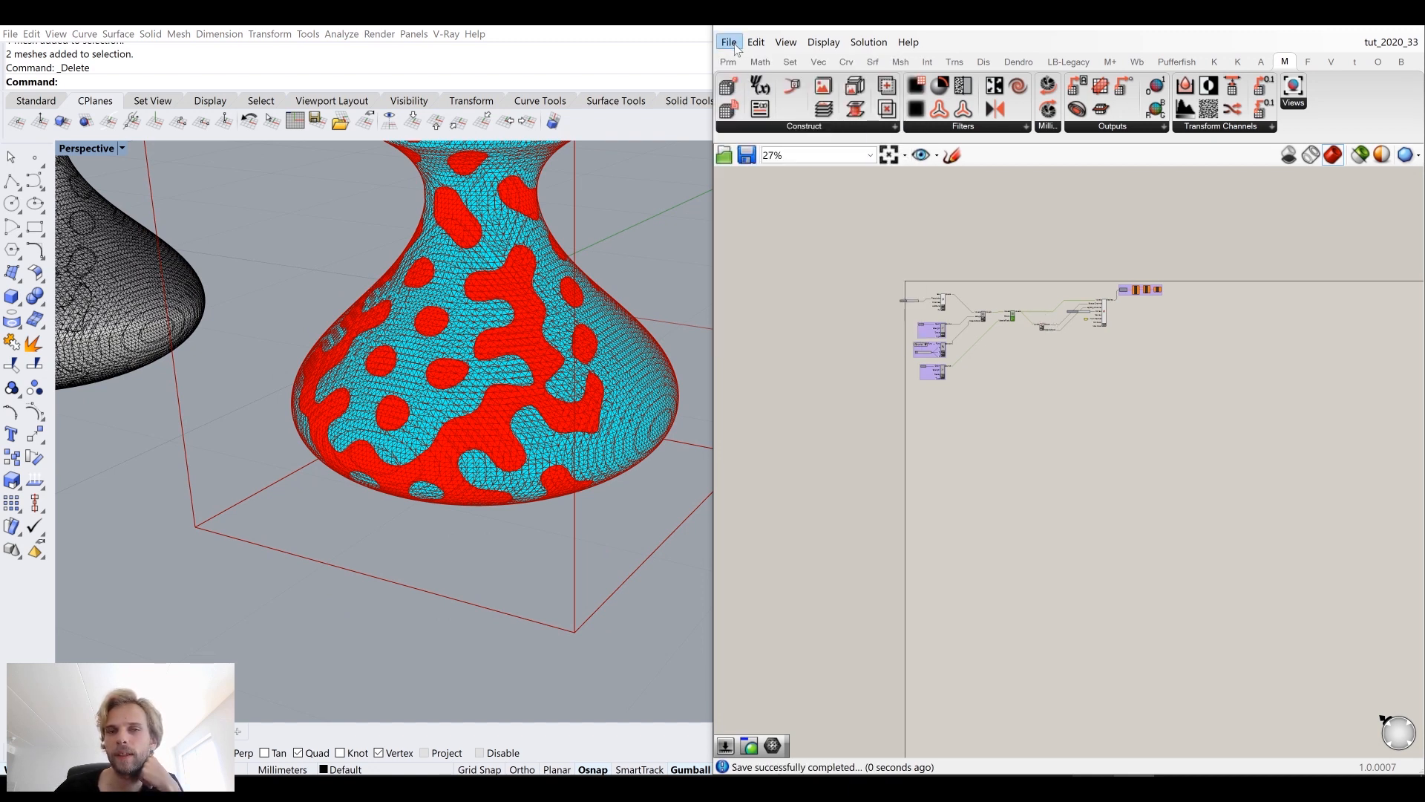
pyautogui.click(733, 45)
pyautogui.click(988, 222)
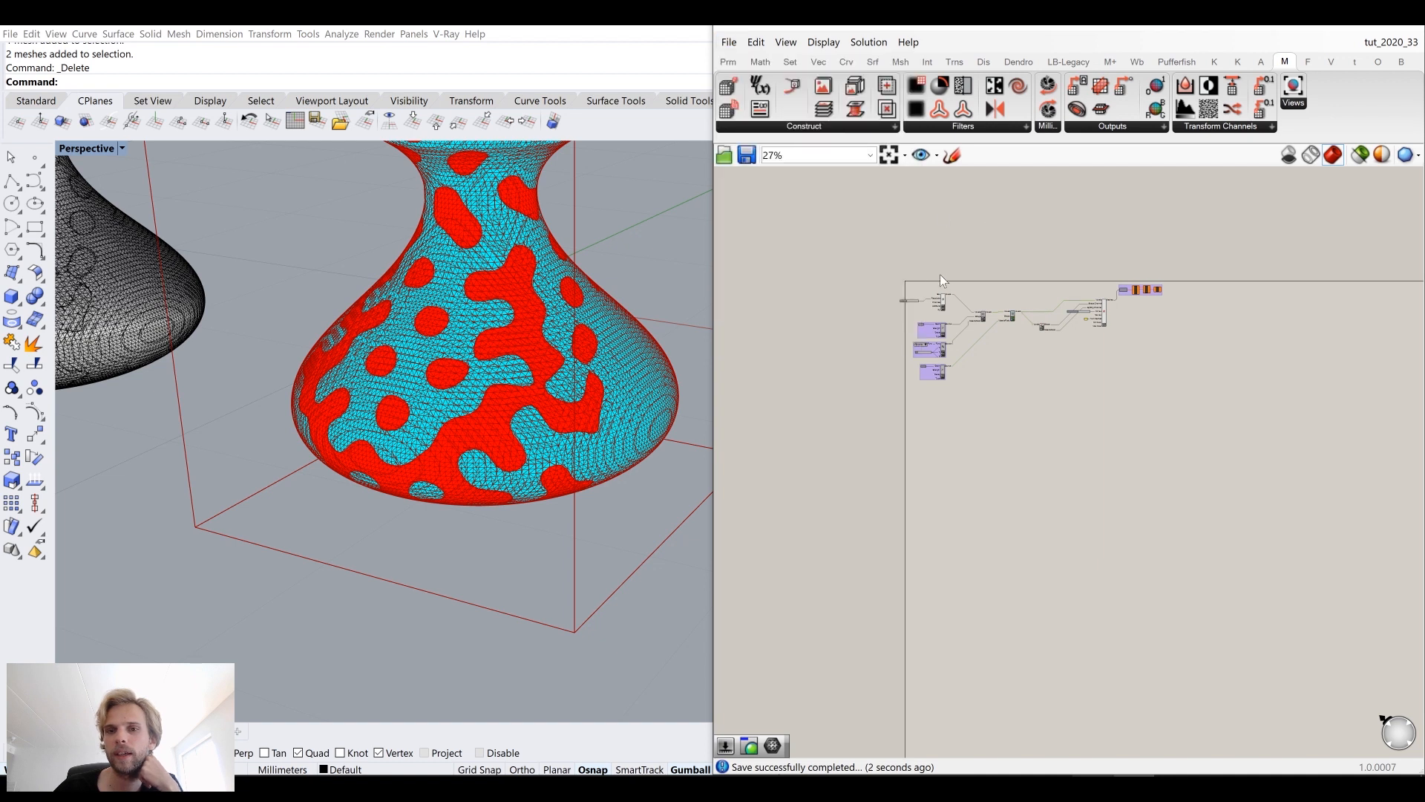
pyautogui.scroll(5, 940, 273)
pyautogui.scroll(-6, 853, 264)
# Step: Save a copy of the definition under the name tut_2020_33_printable
pyautogui.click(729, 42)
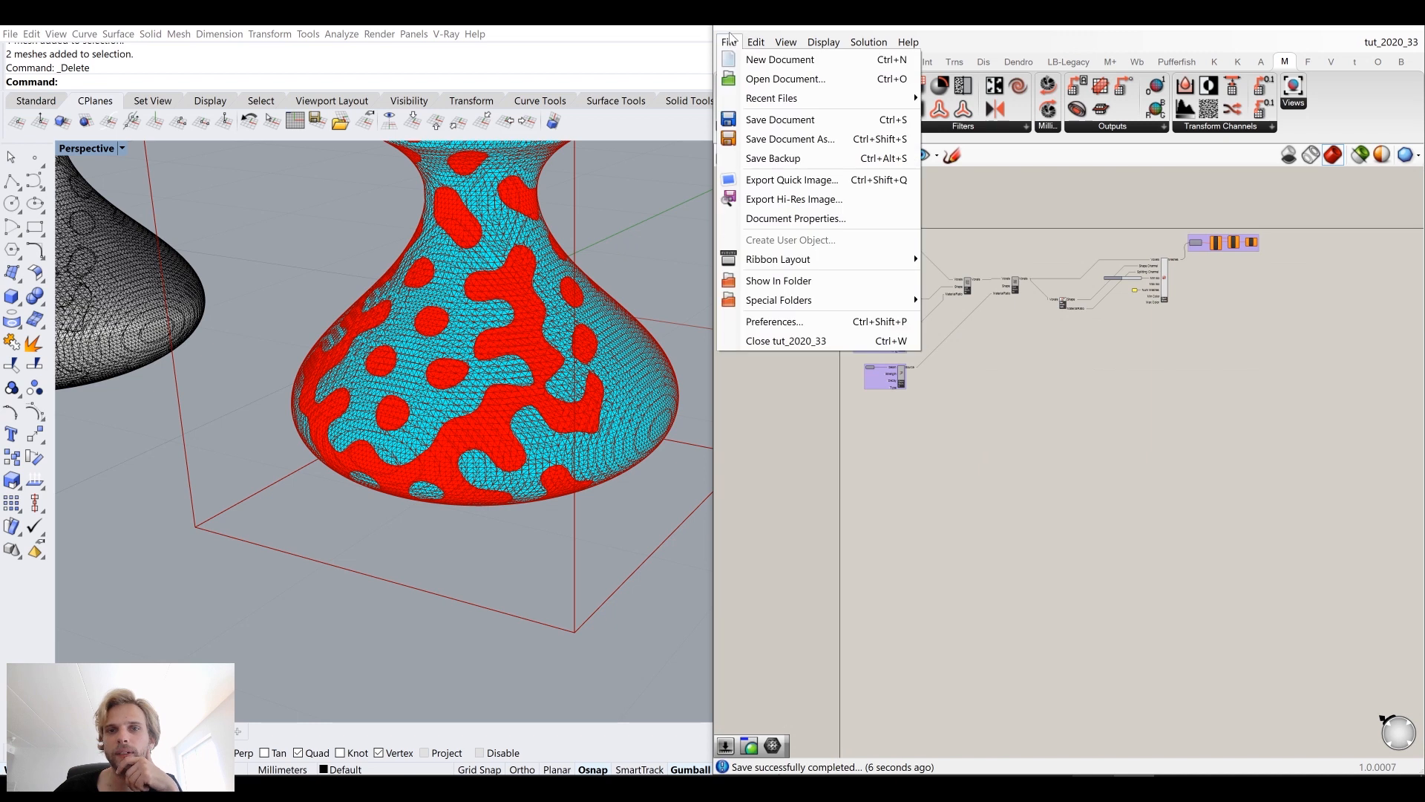
pyautogui.click(791, 138)
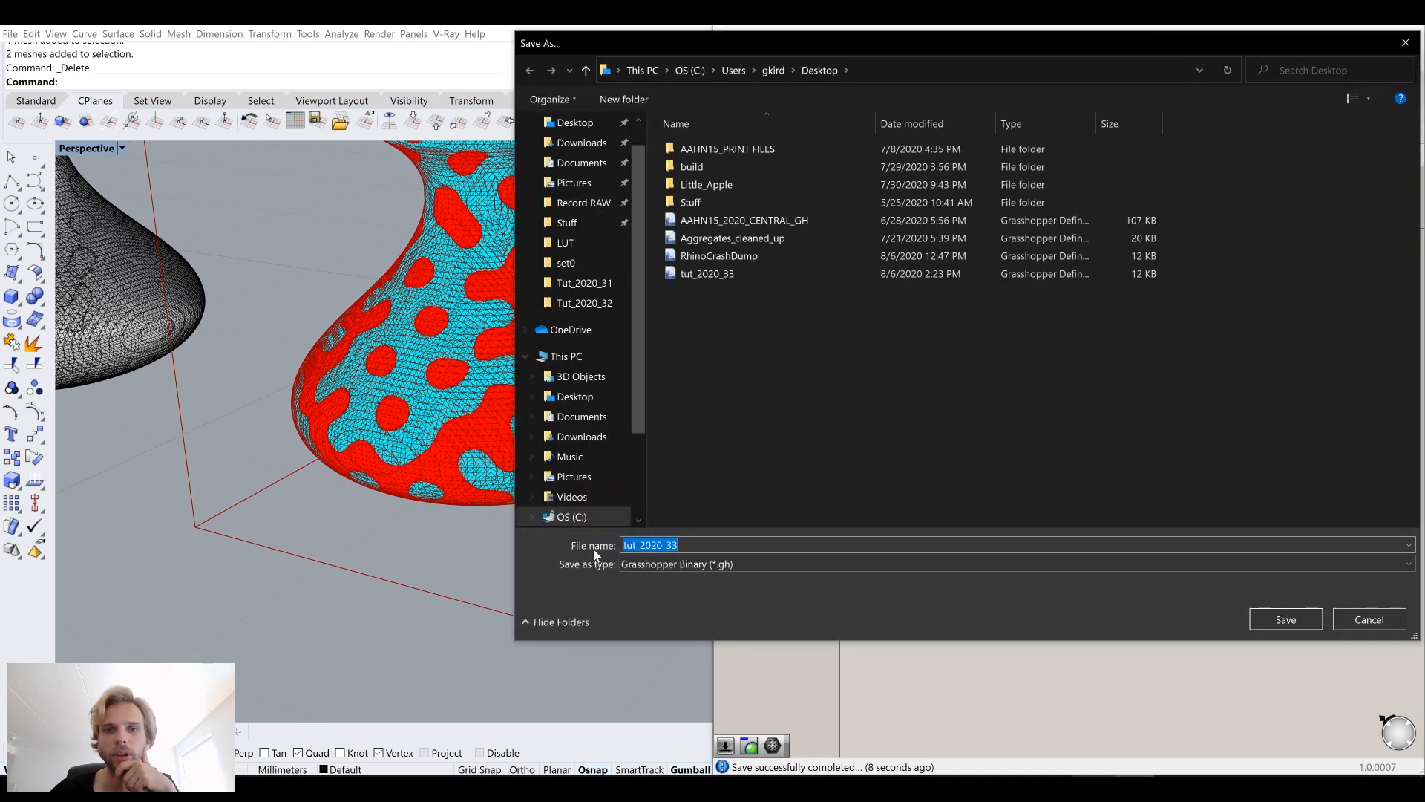
pyautogui.click(680, 545)
pyautogui.write('_2')
pyautogui.press('BackSpace')
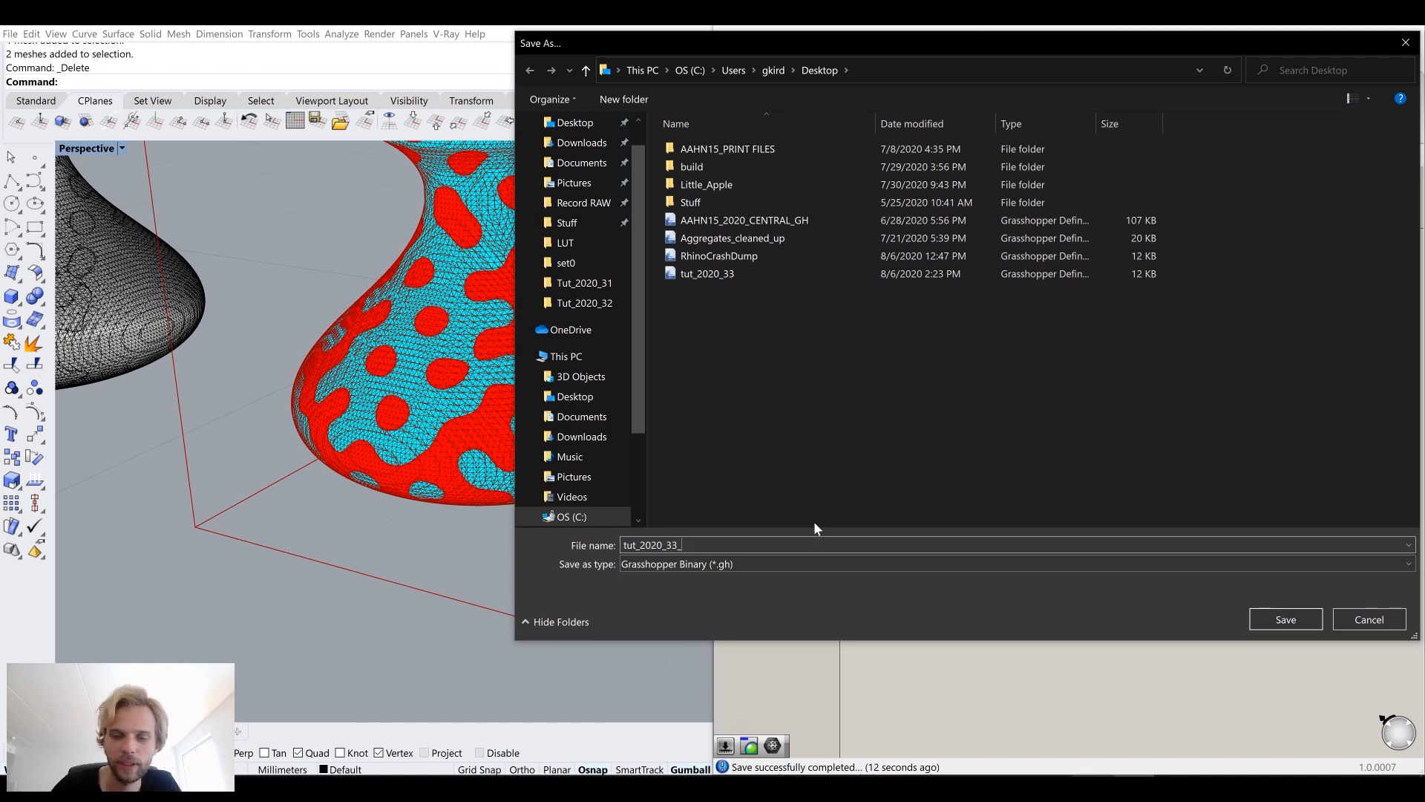
pyautogui.write('printab')
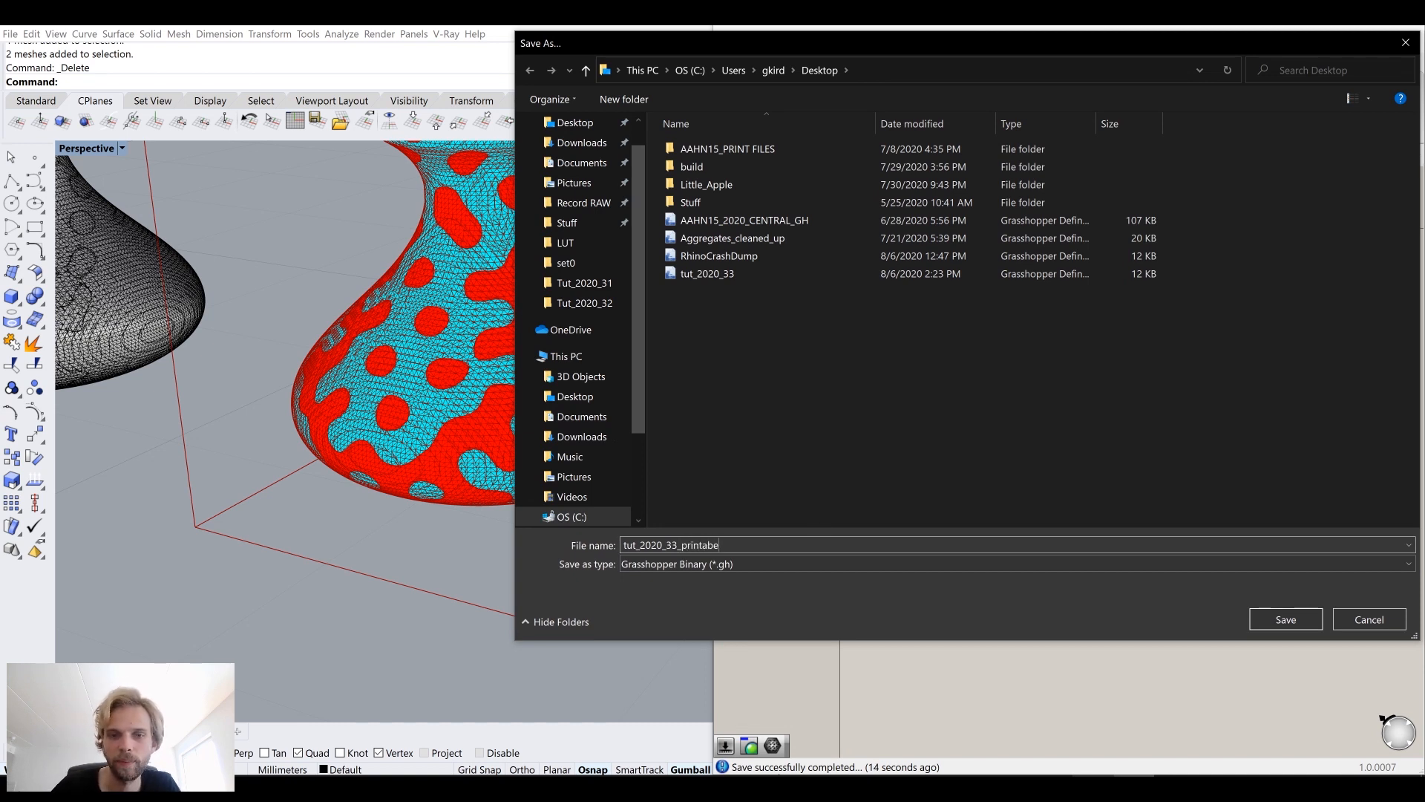
pyautogui.write('le')
pyautogui.press('Return')
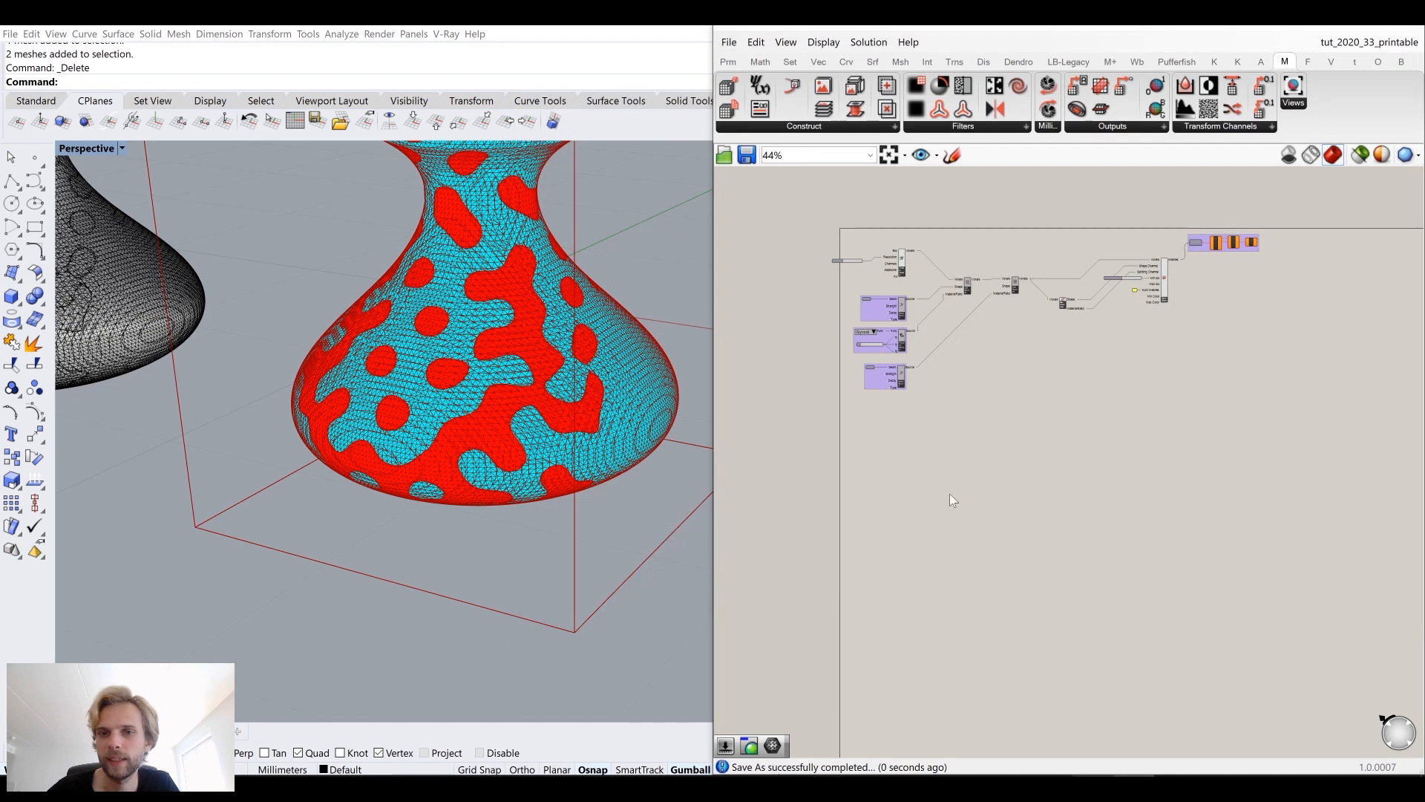
# Step: Delete the intermediate components and wire the voxel structure's Voxels output directly into the Get Channels component
pyautogui.moveTo(996, 317); pyautogui.dragTo(1054, 362, button='right')
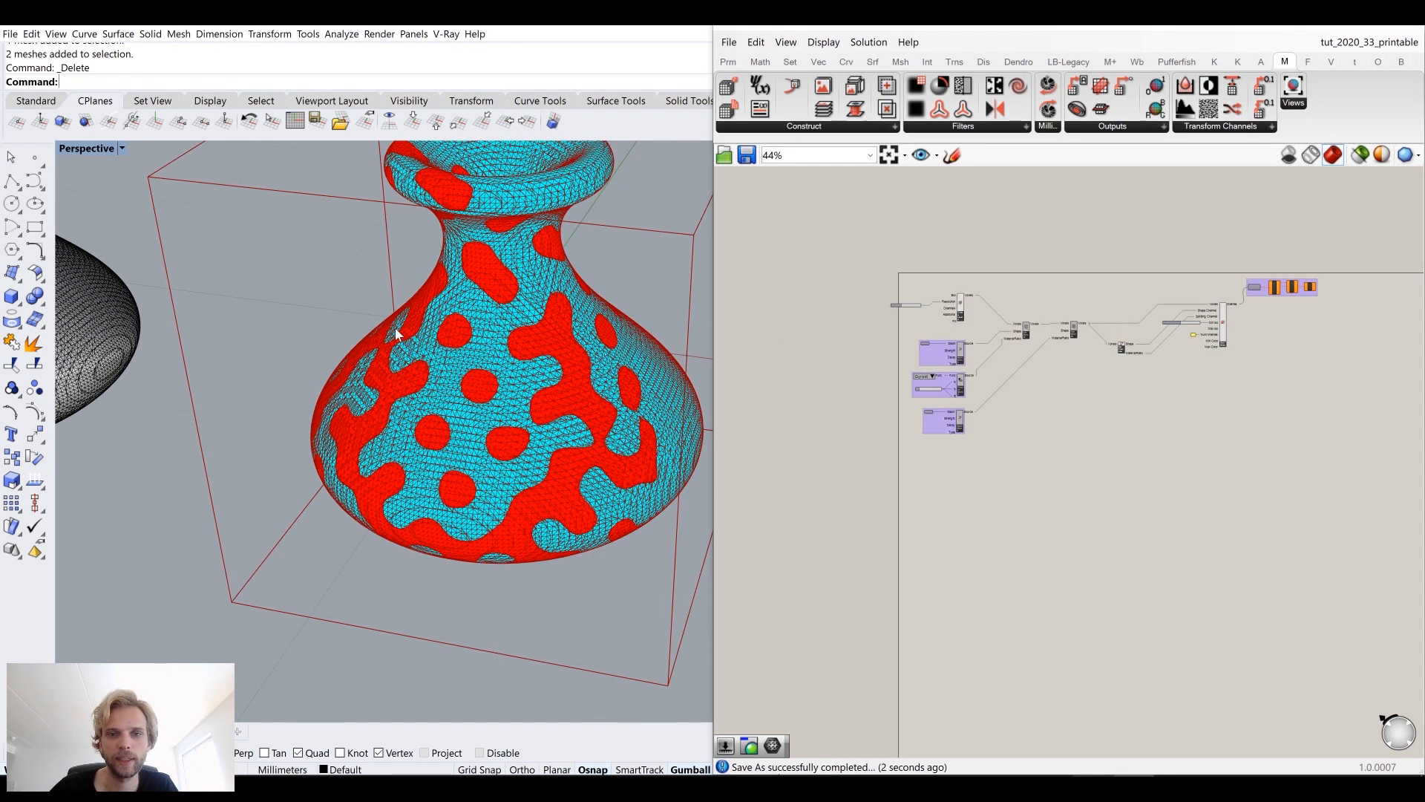
pyautogui.scroll(5, 896, 417)
pyautogui.moveTo(1135, 496); pyautogui.dragTo(898, 371)
pyautogui.press('Delete')
pyautogui.moveTo(1180, 303); pyautogui.dragTo(924, 482, button='right')
pyautogui.click(1107, 367)
pyautogui.moveTo(1084, 356); pyautogui.dragTo(938, 377, button='right')
pyautogui.press('Delete')
pyautogui.moveTo(866, 376); pyautogui.dragTo(1057, 429)
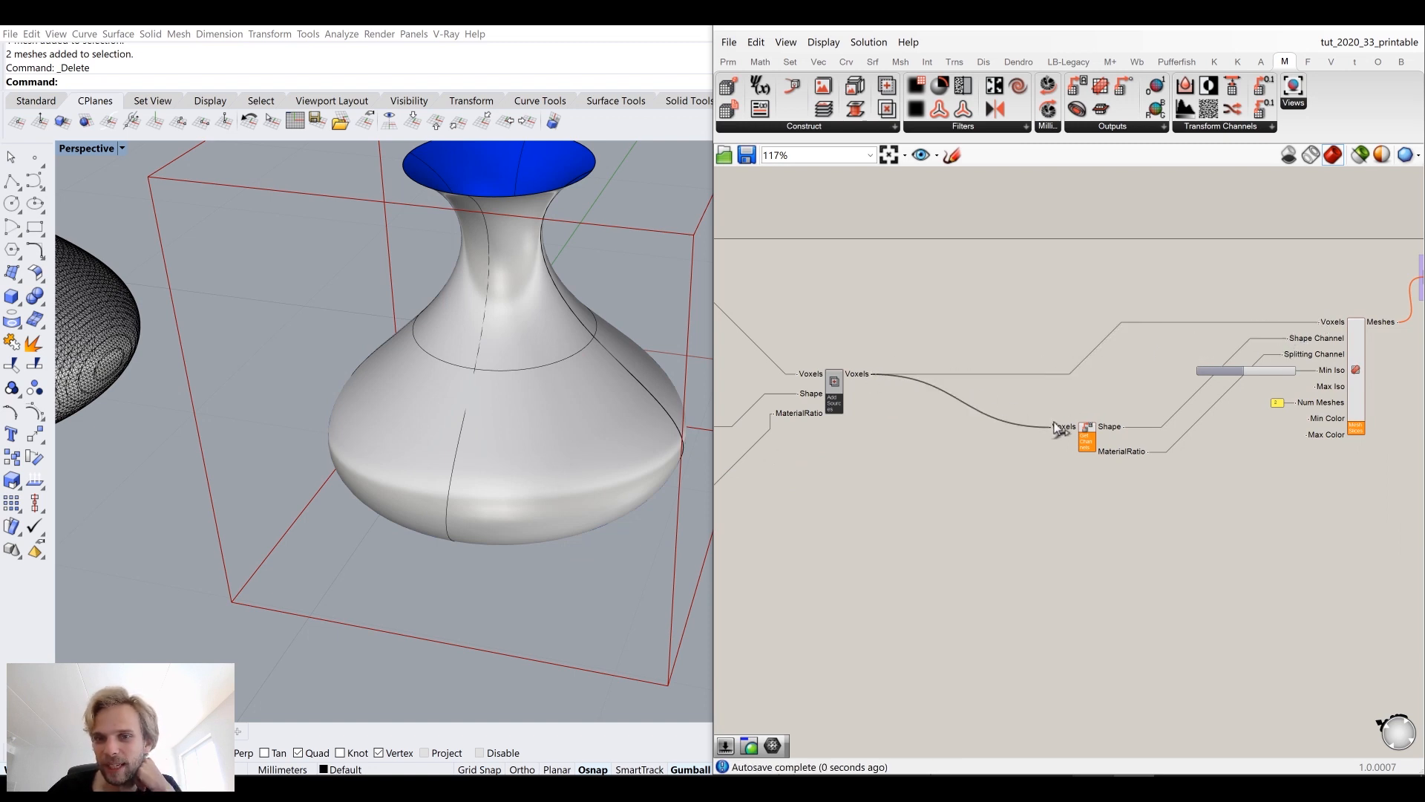
# Step: Orbit the Rhino view and zoom around the canvas to review the regenerated vase mesh and the definition
pyautogui.moveTo(536, 283); pyautogui.dragTo(374, 409, button='right')
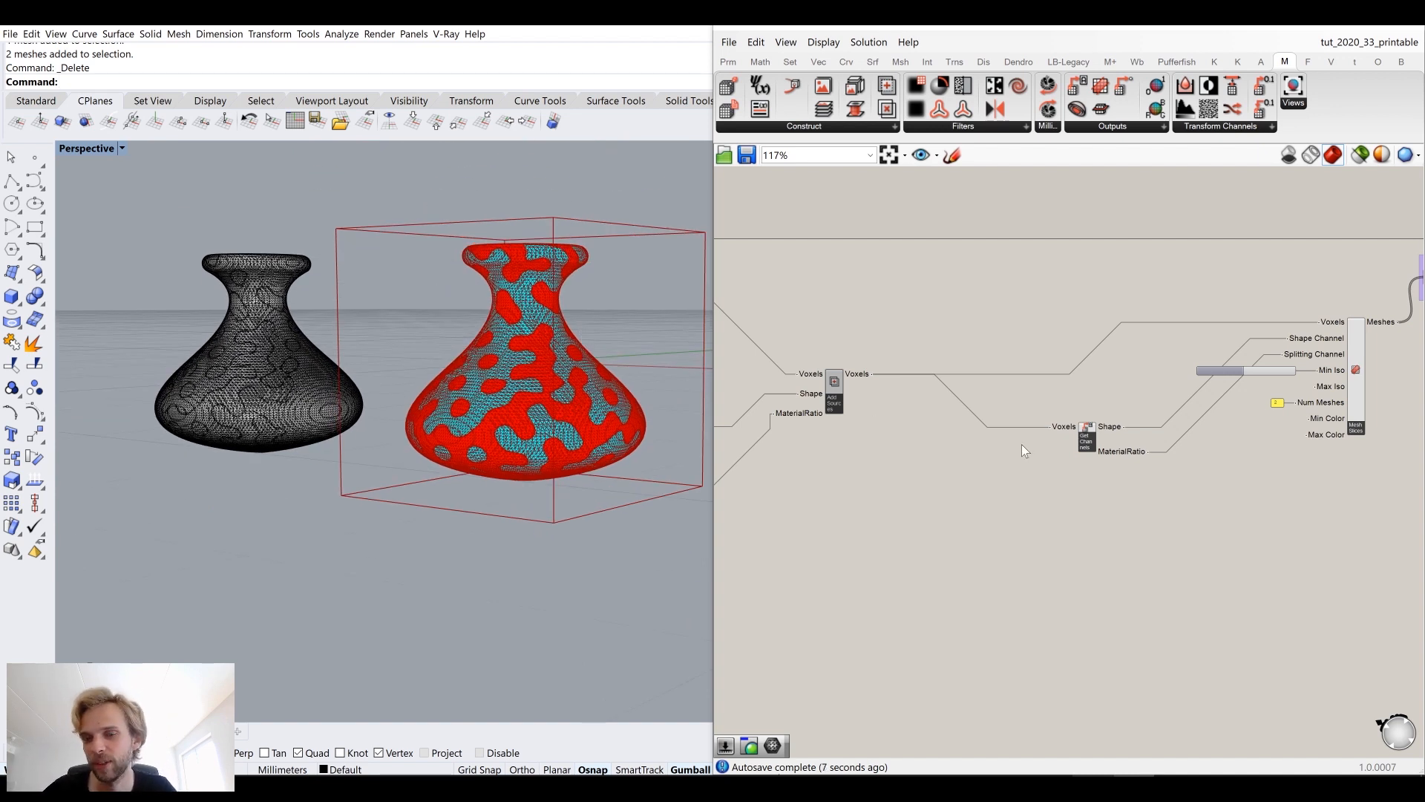
pyautogui.moveTo(1221, 464); pyautogui.dragTo(1167, 408, button='right')
pyautogui.scroll(2, 1033, 375)
pyautogui.click(1034, 377)
pyautogui.moveTo(1037, 386); pyautogui.dragTo(868, 356)
pyautogui.middleClick(869, 355)
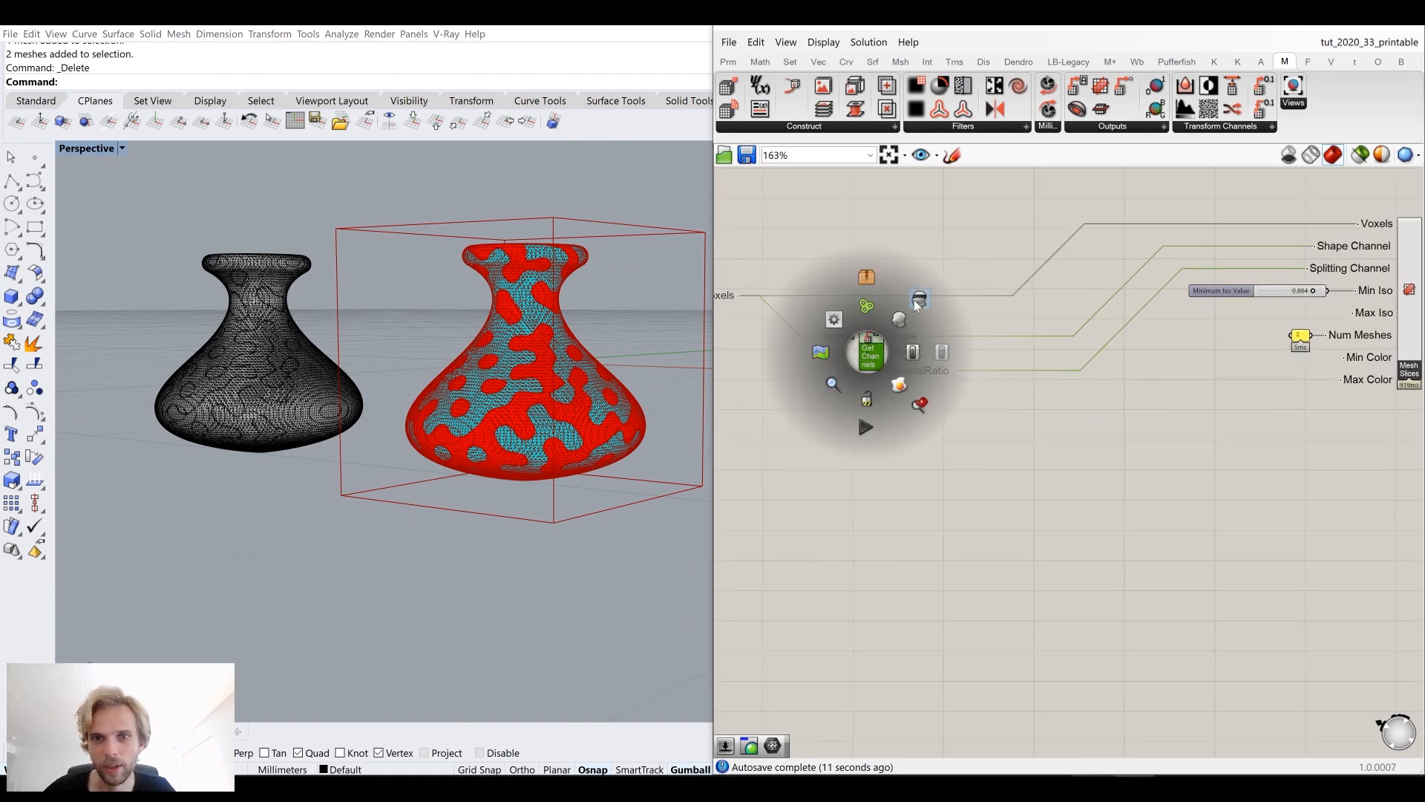
pyautogui.scroll(-4, 995, 408)
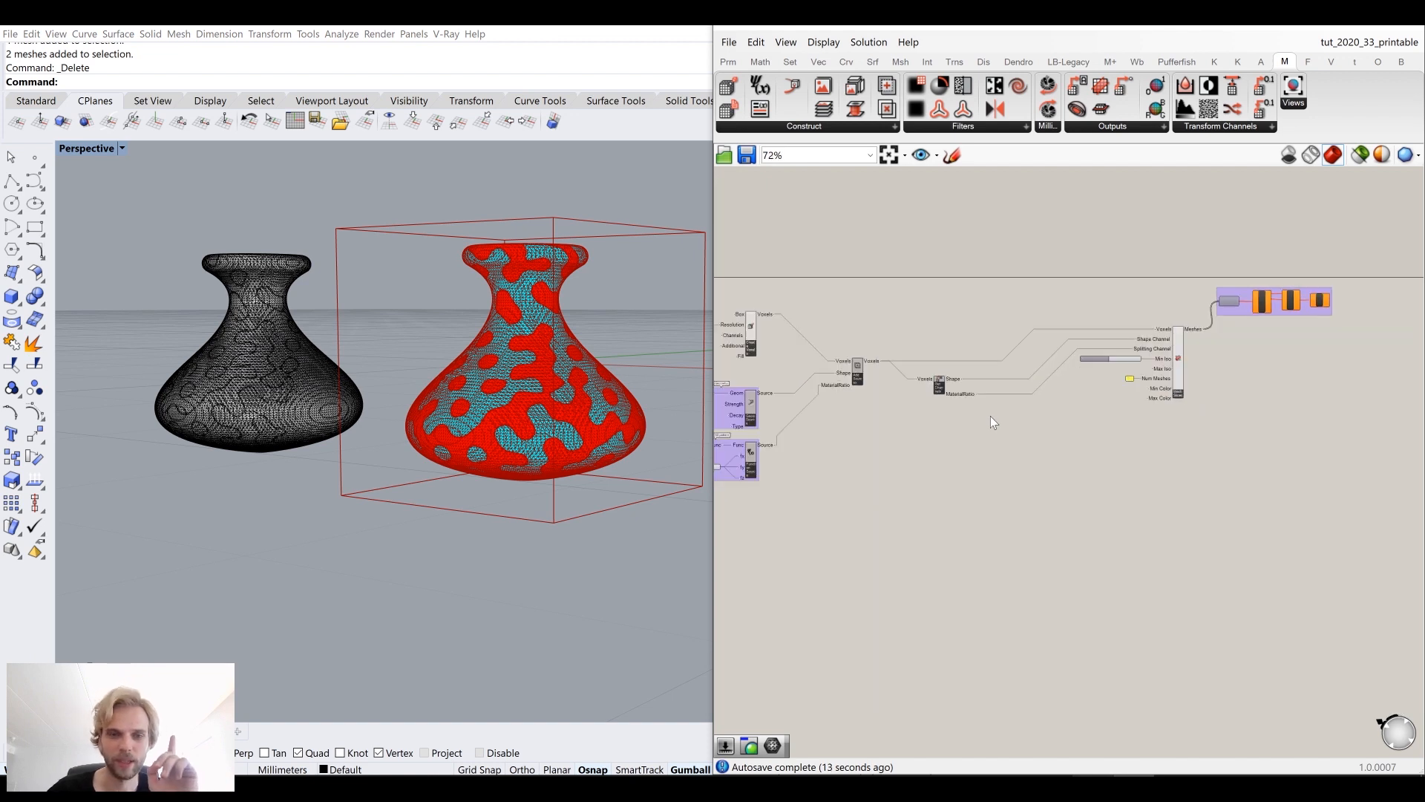
# Step: Zoom in to inspect the Shape and MaterialRatio inputs of the Get Channels component and the mesh surface
pyautogui.scroll(5, 371, 326)
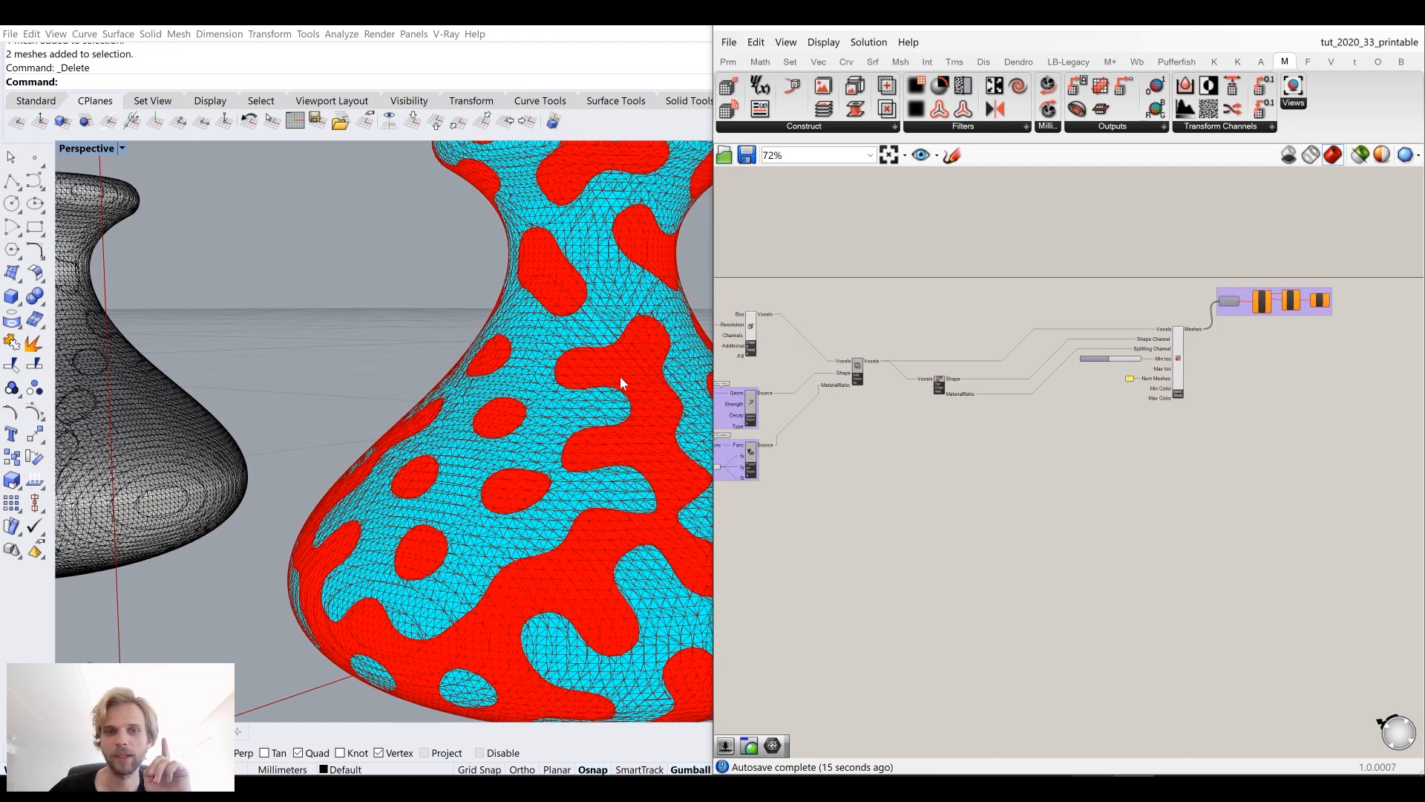
pyautogui.scroll(3, 965, 395)
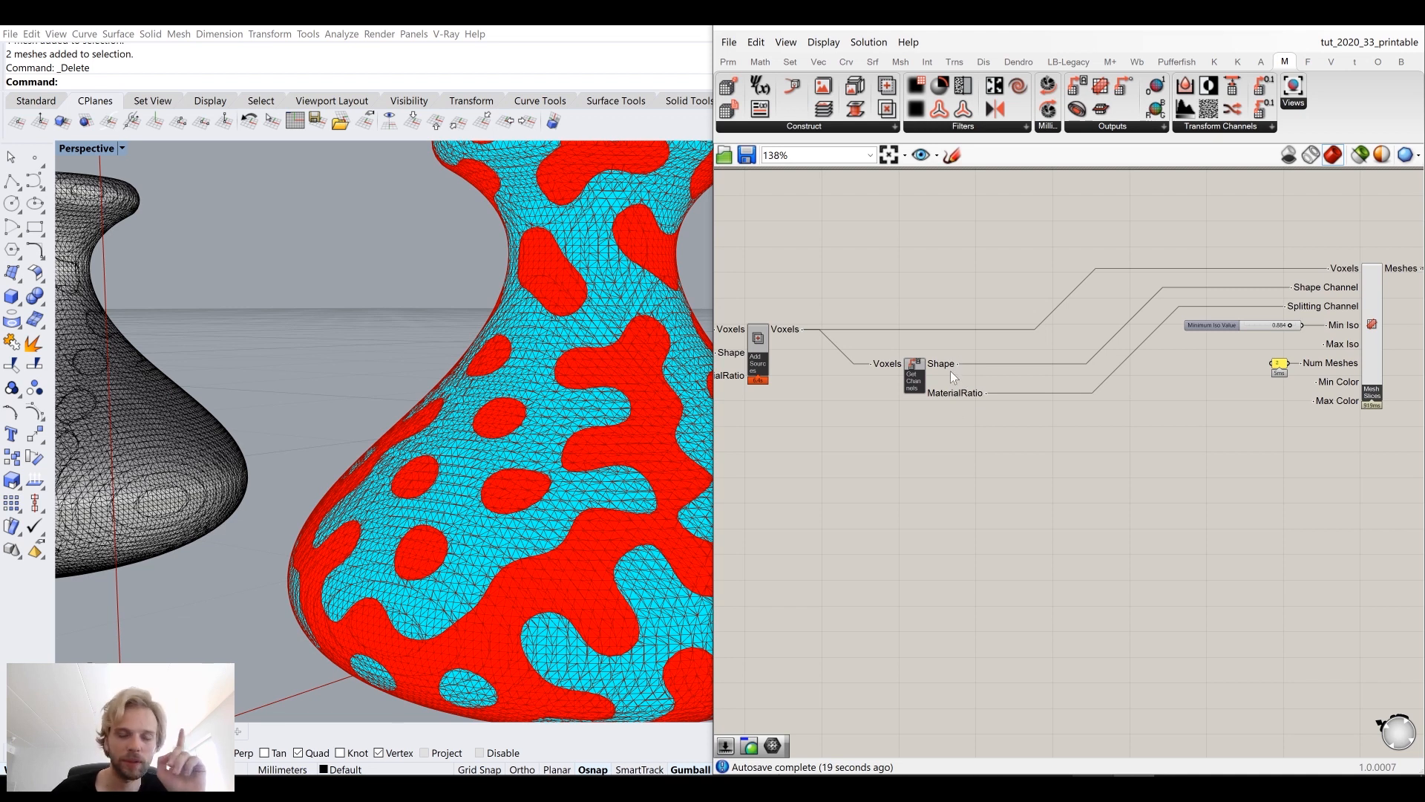
pyautogui.moveTo(946, 365)
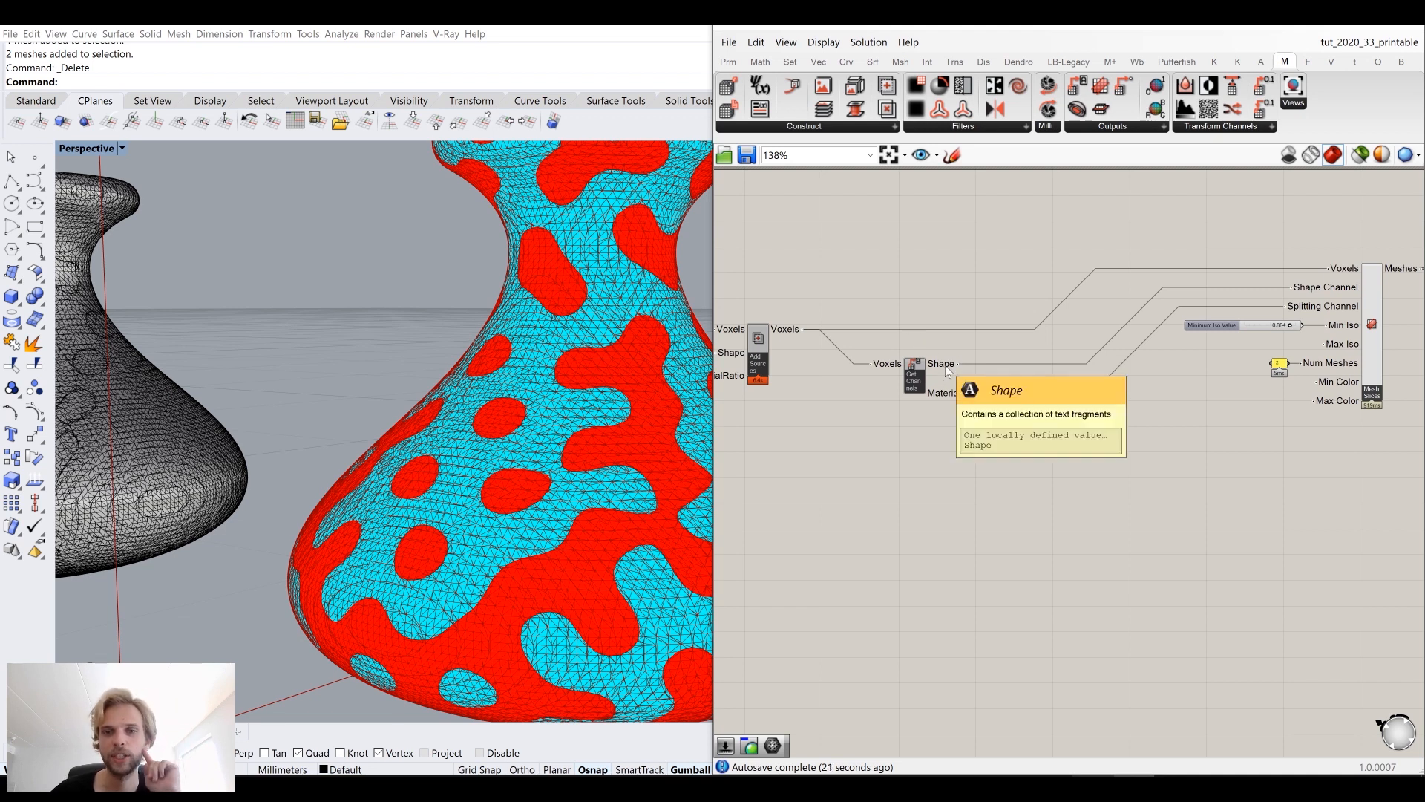
pyautogui.moveTo(948, 394)
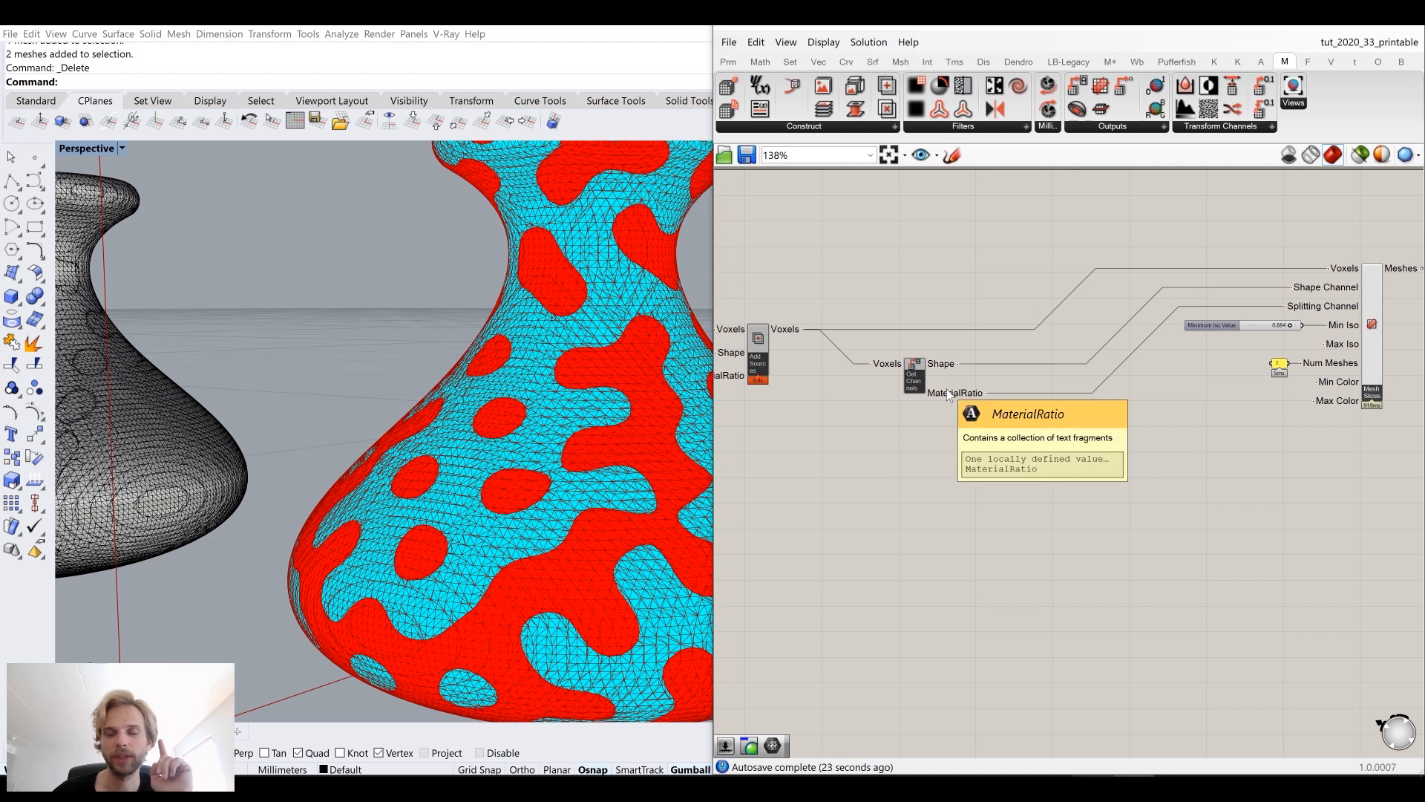
pyautogui.scroll(-4, 946, 389)
pyautogui.scroll(-5, 339, 341)
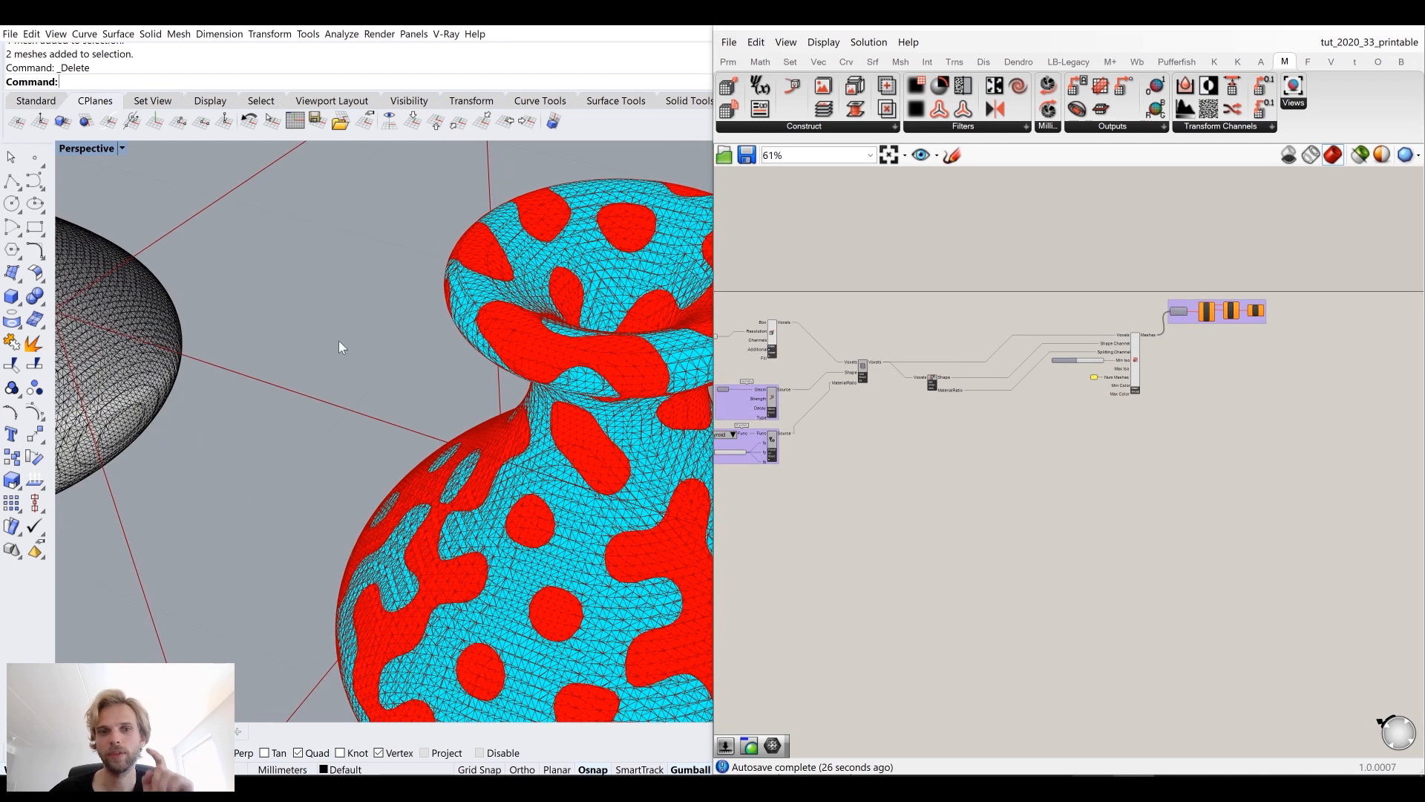
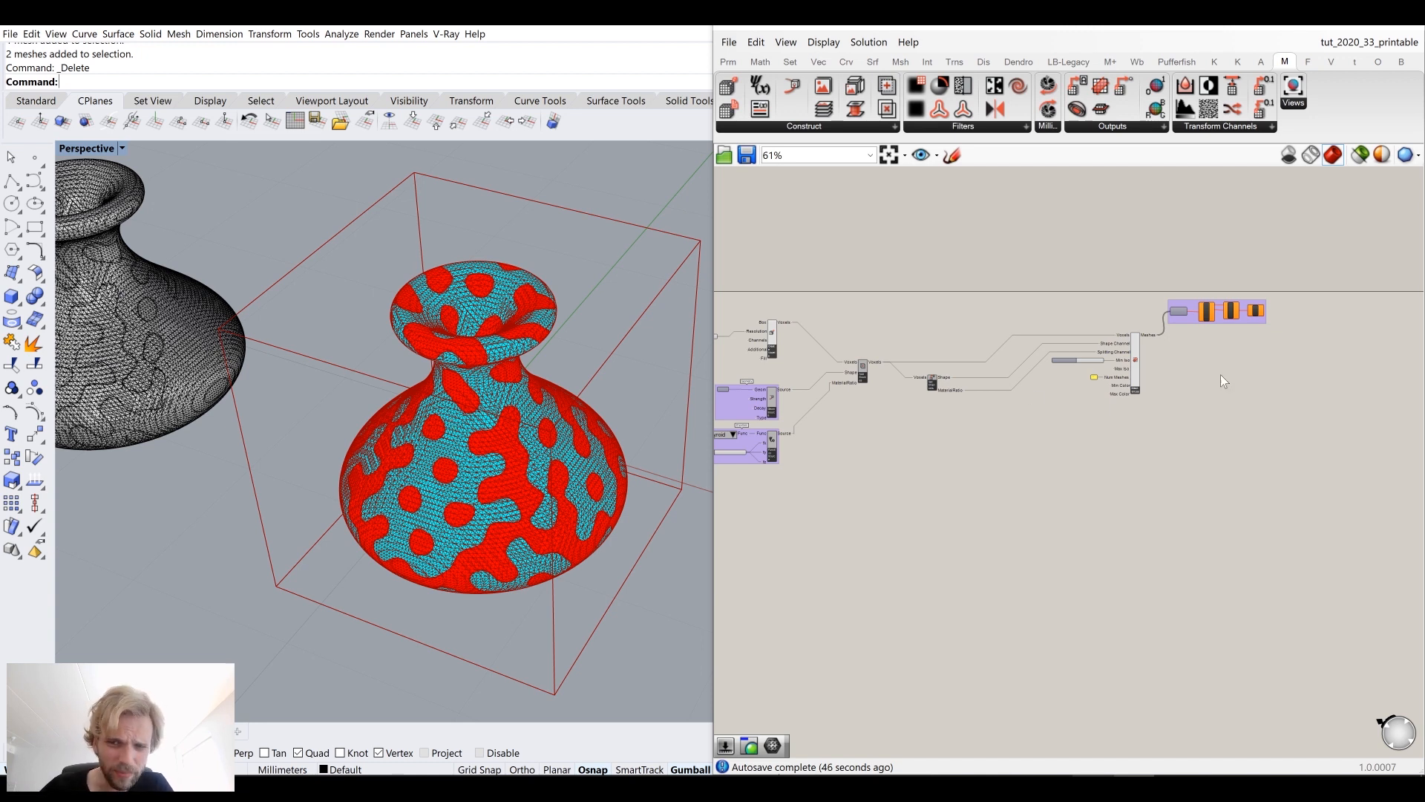
# Step: Pan, zoom and orbit to review the Get Channels outputs, the Mesh Slices component and the meshed vase
pyautogui.moveTo(1345, 423); pyautogui.dragTo(1035, 258)
pyautogui.moveTo(1135, 352); pyautogui.dragTo(1238, 362)
pyautogui.click(932, 381)
pyautogui.scroll(3, 933, 385)
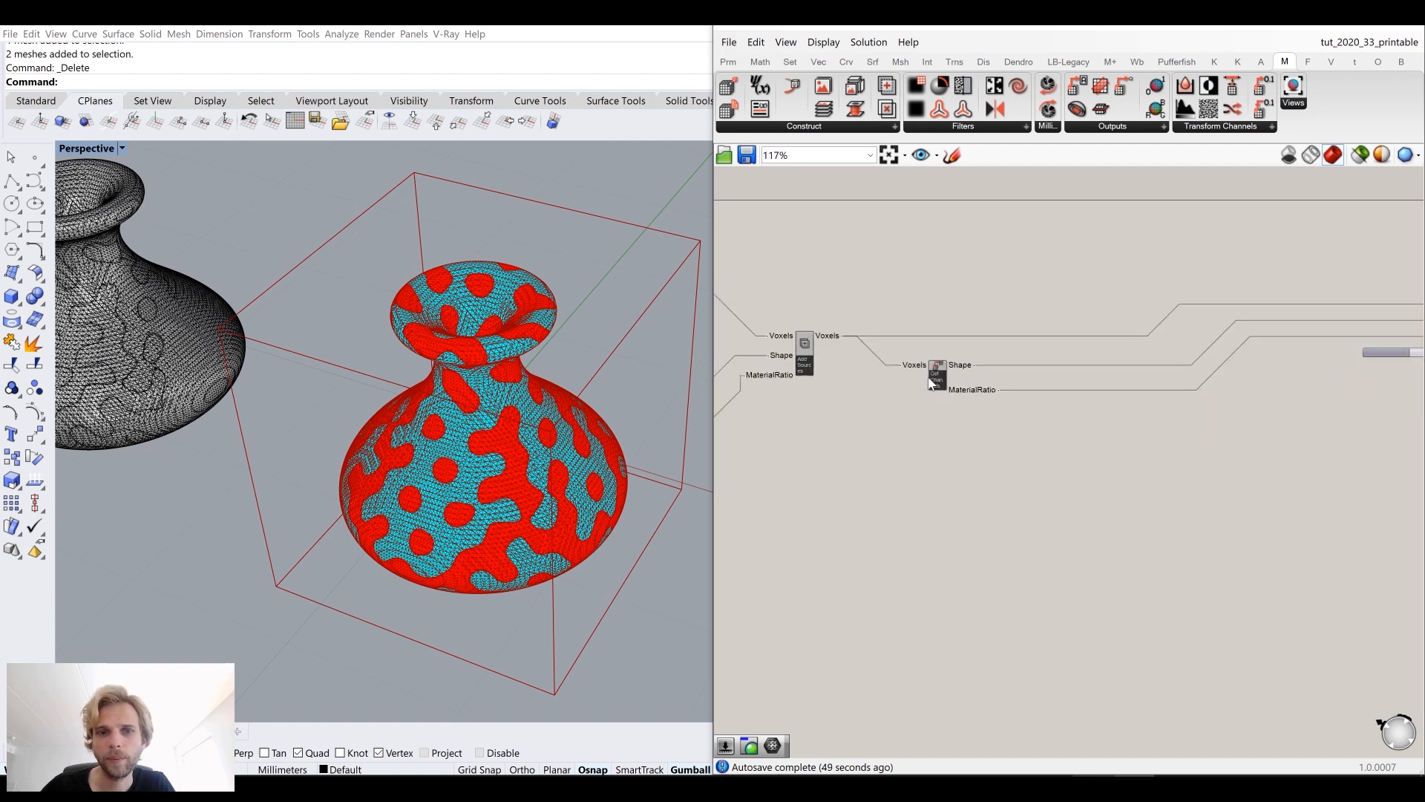
pyautogui.moveTo(553, 408); pyautogui.dragTo(553, 354, button='right')
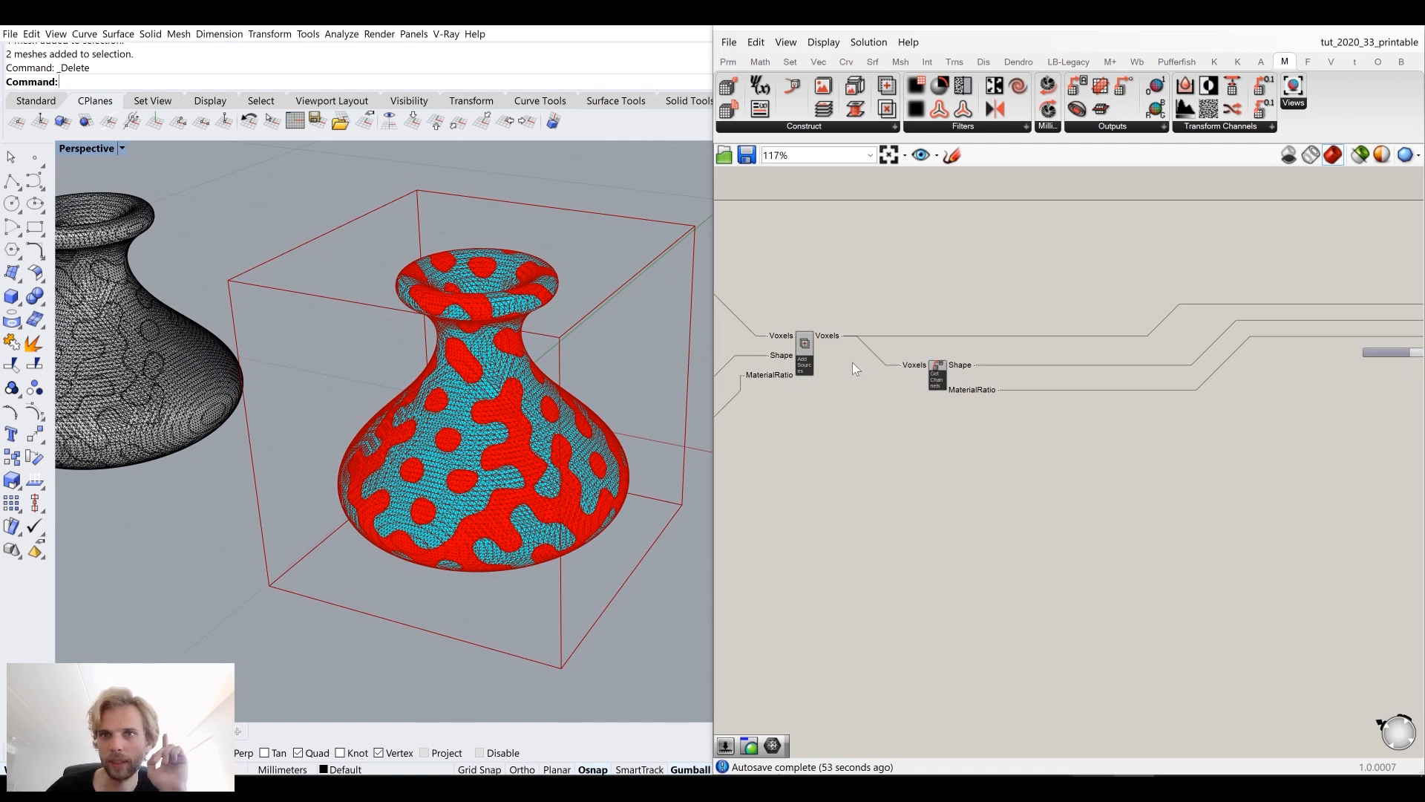
pyautogui.scroll(5, 978, 371)
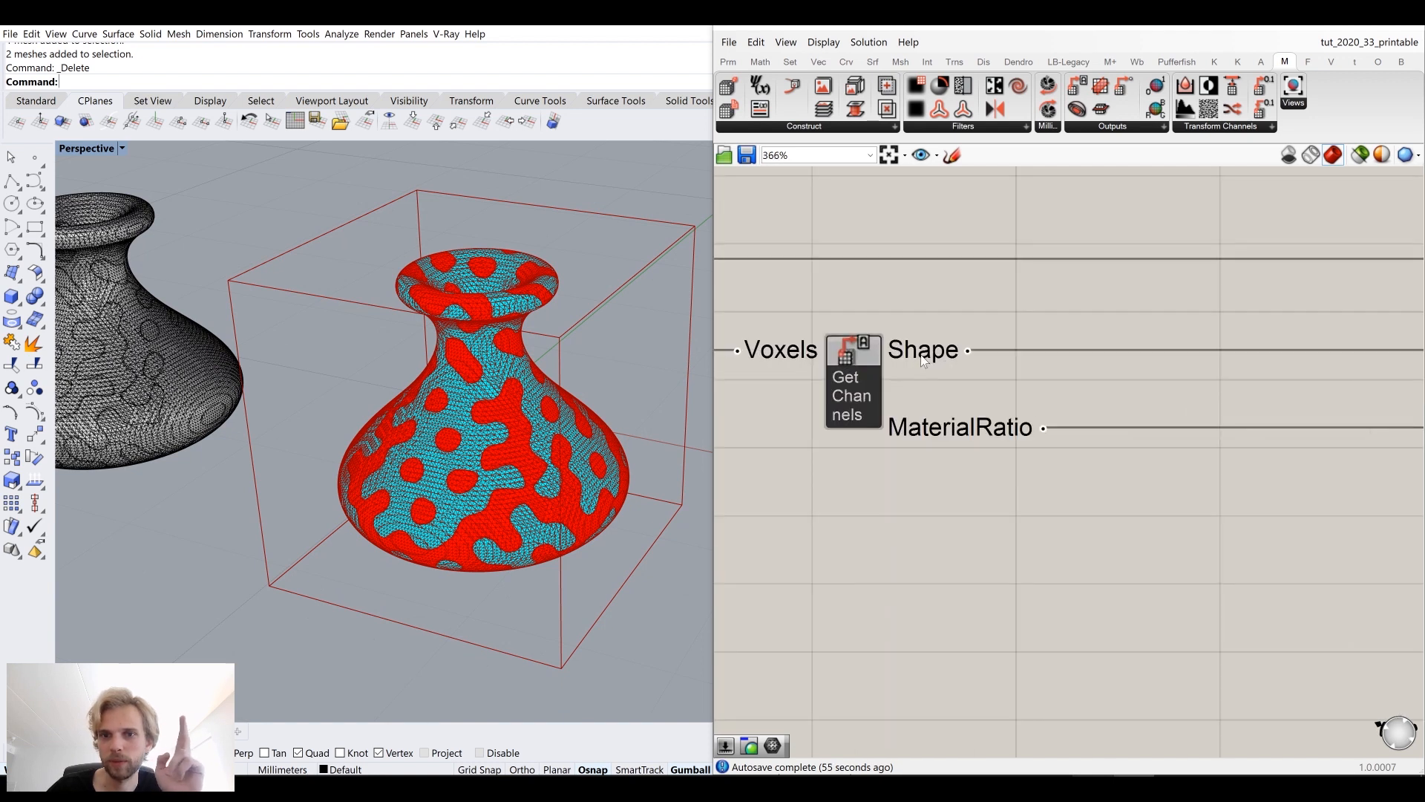
pyautogui.scroll(-6, 940, 431)
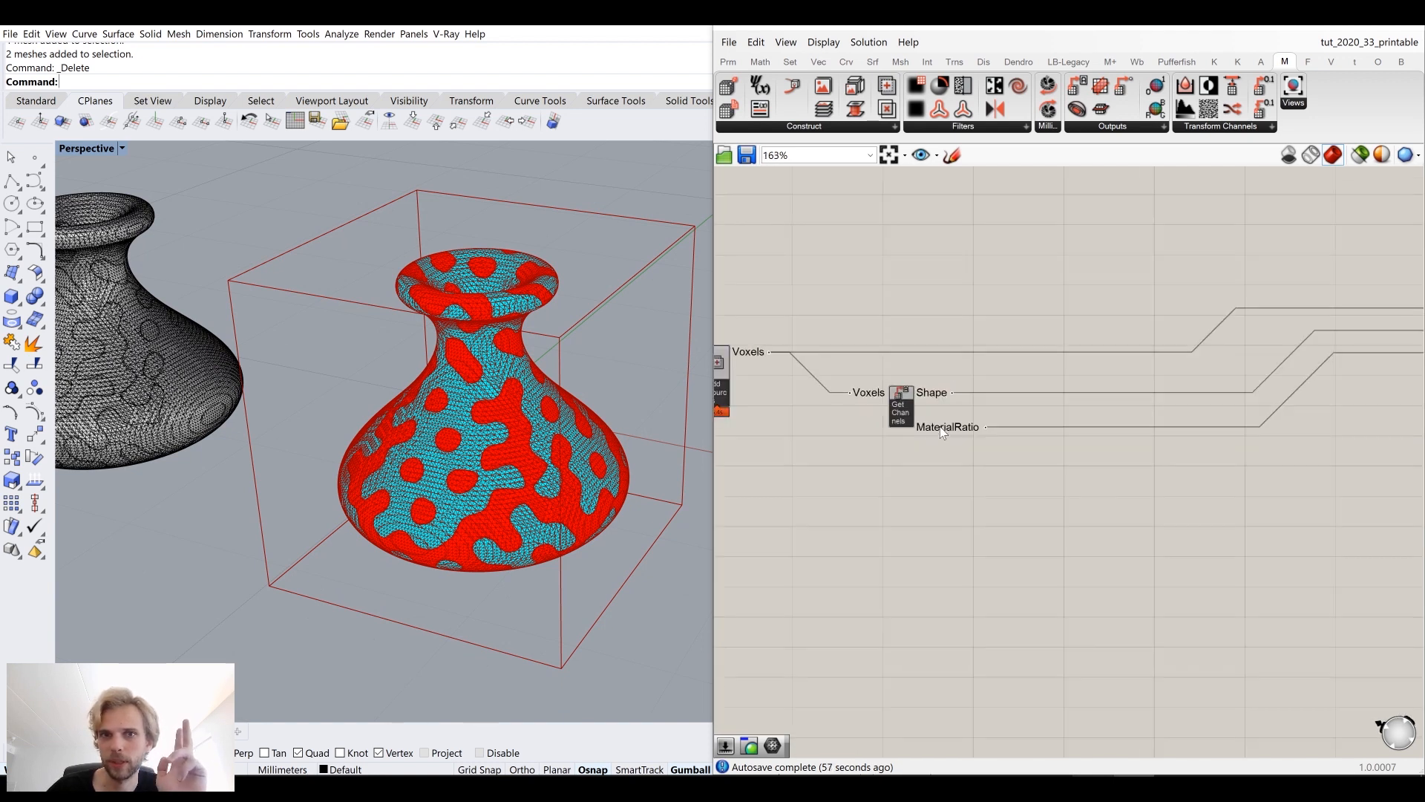
pyautogui.scroll(3, 979, 426)
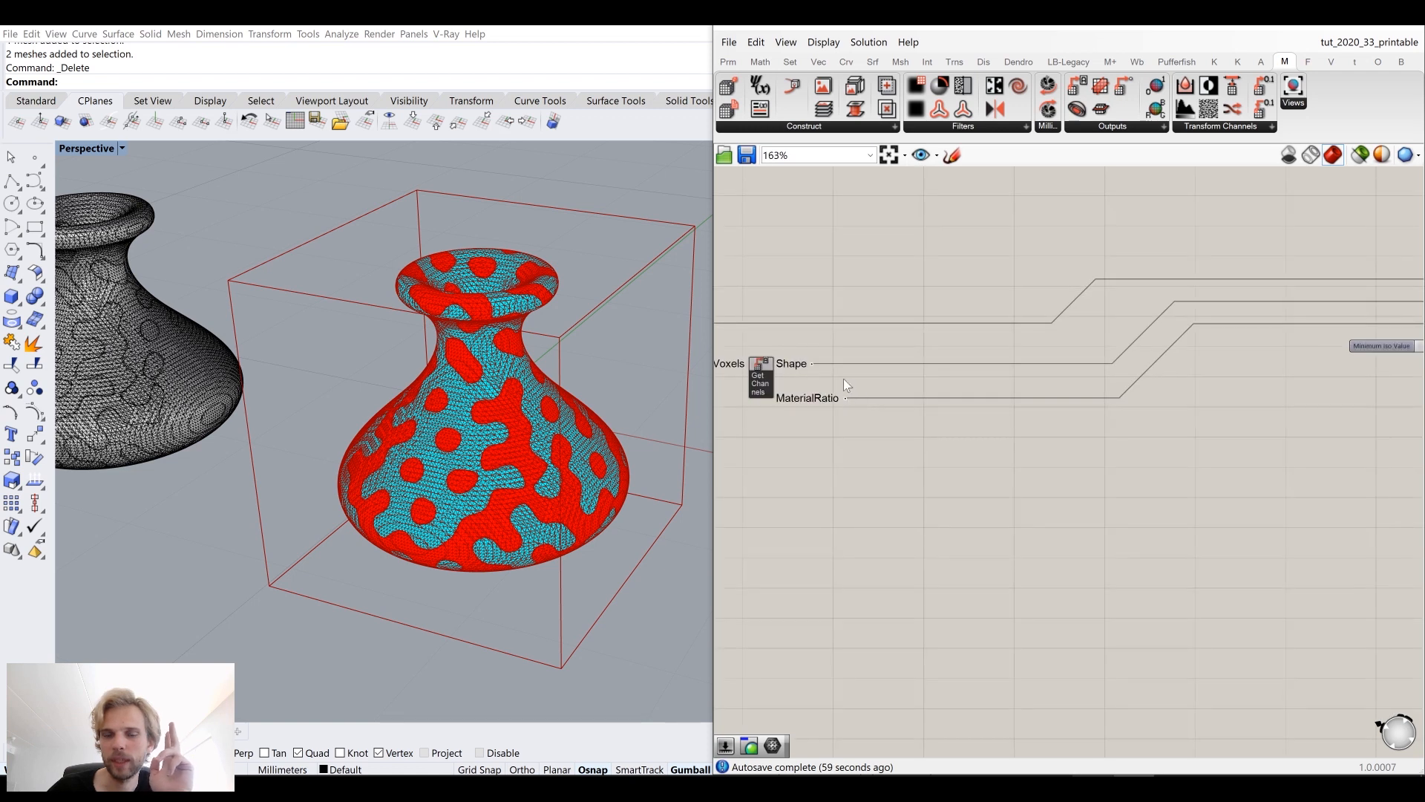
pyautogui.scroll(-3, 1039, 390)
pyautogui.moveTo(1081, 397); pyautogui.dragTo(882, 402, button='right')
pyautogui.scroll(6, 1083, 367)
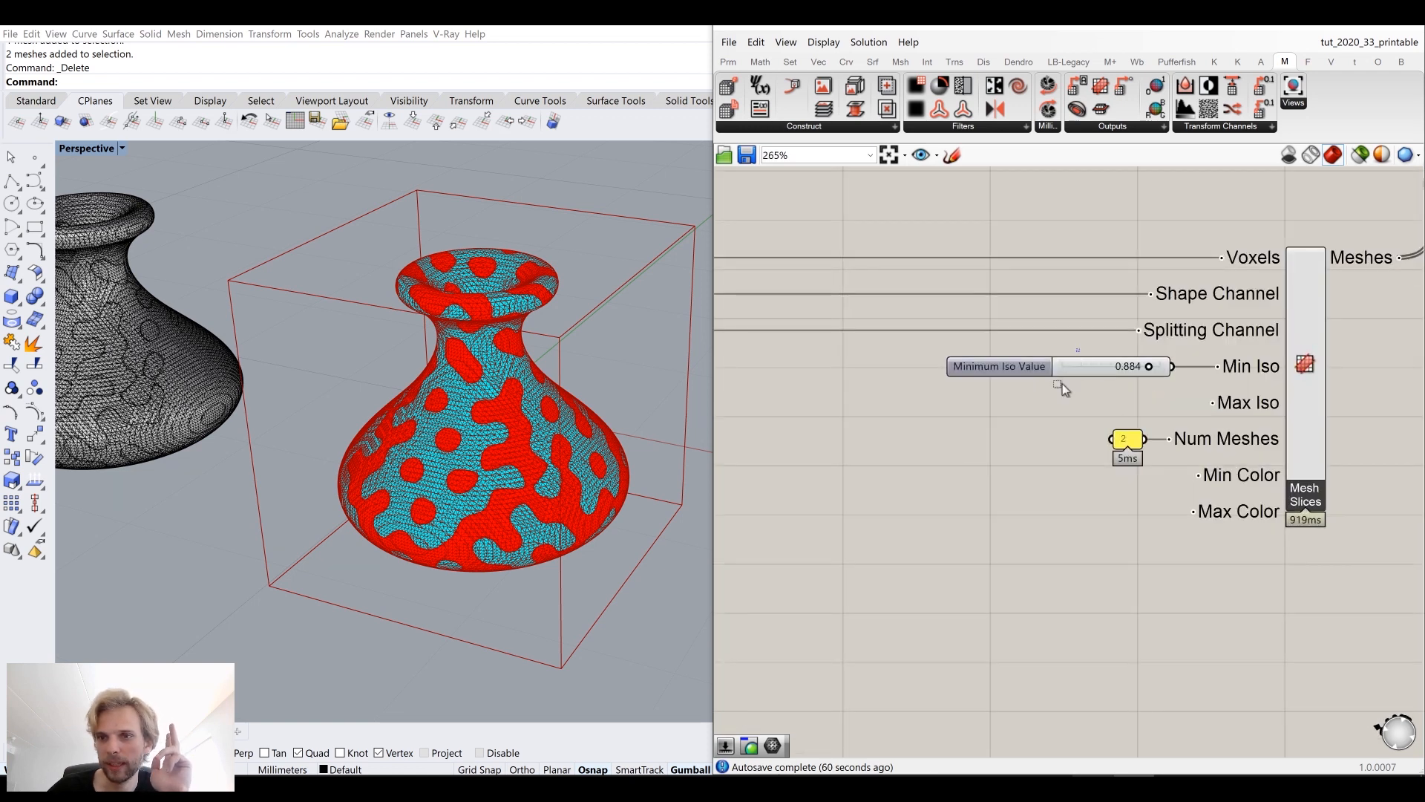
# Step: Delete the Mesh Slices component together with its Min Iso slider, mesh count input and output preview group
pyautogui.click(1060, 372)
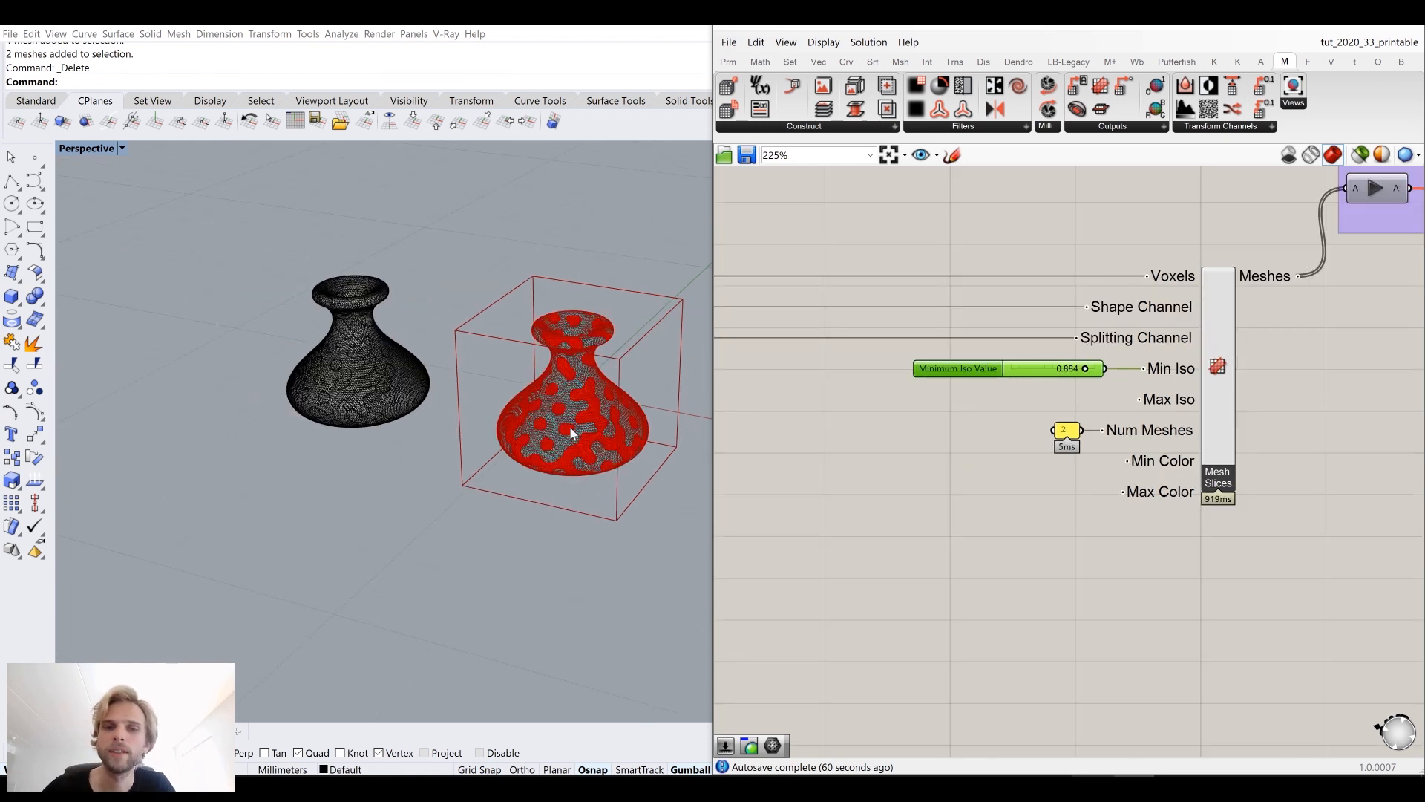
pyautogui.scroll(5, 568, 426)
pyautogui.scroll(-5, 1186, 519)
pyautogui.moveTo(1152, 508); pyautogui.dragTo(994, 351)
pyautogui.moveTo(1419, 518); pyautogui.dragTo(981, 239)
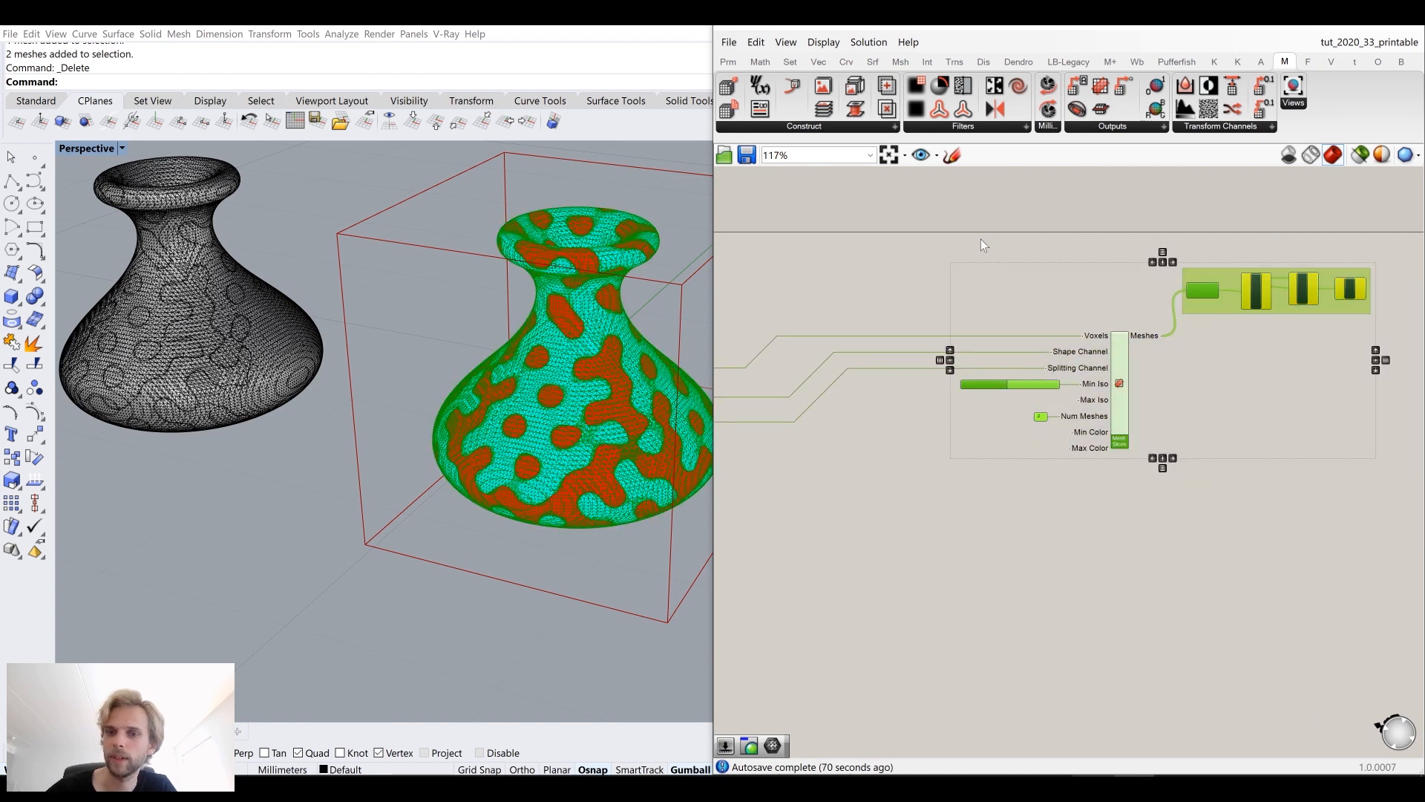
pyautogui.press('Delete')
# Step: Hide the vase polysurface in the Rhino viewport with the Hide command
pyautogui.moveTo(775, 408); pyautogui.dragTo(950, 353, button='right')
pyautogui.moveTo(833, 328); pyautogui.dragTo(901, 340, button='right')
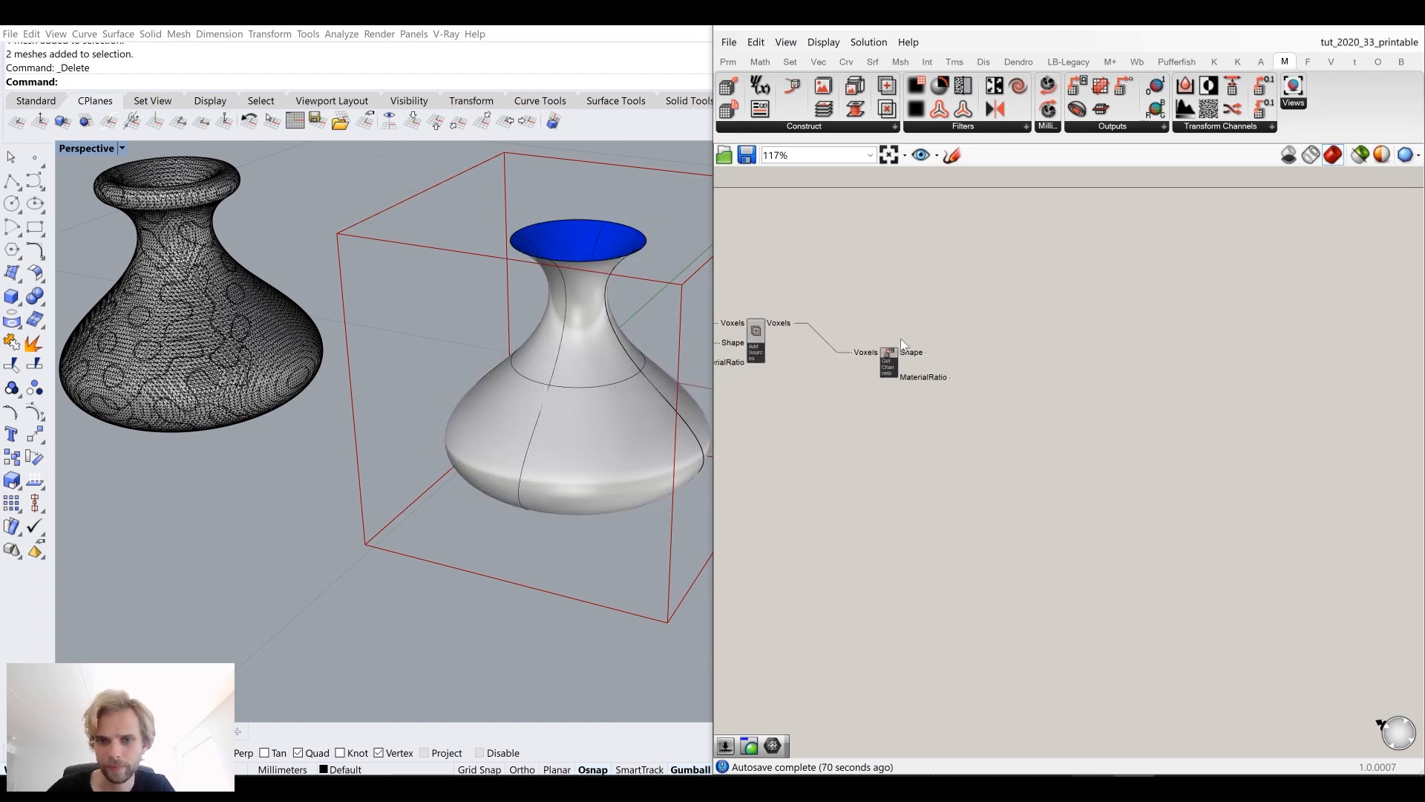
pyautogui.scroll(3, 902, 344)
pyautogui.click(520, 354)
pyautogui.write('hide')
pyautogui.press('Return')
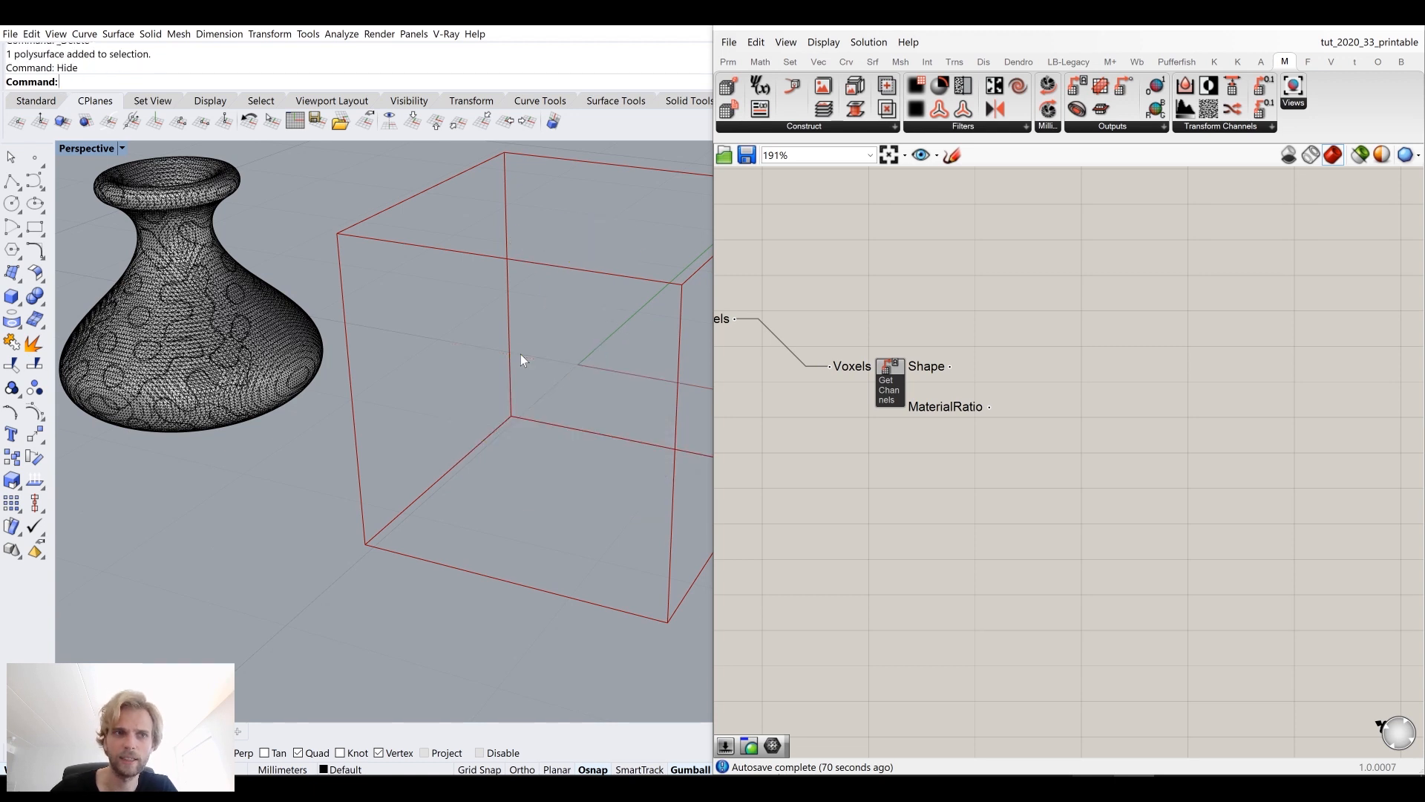
# Step: Delete the Get Channels component from the definition
pyautogui.scroll(3, 925, 366)
pyautogui.scroll(-3, 926, 368)
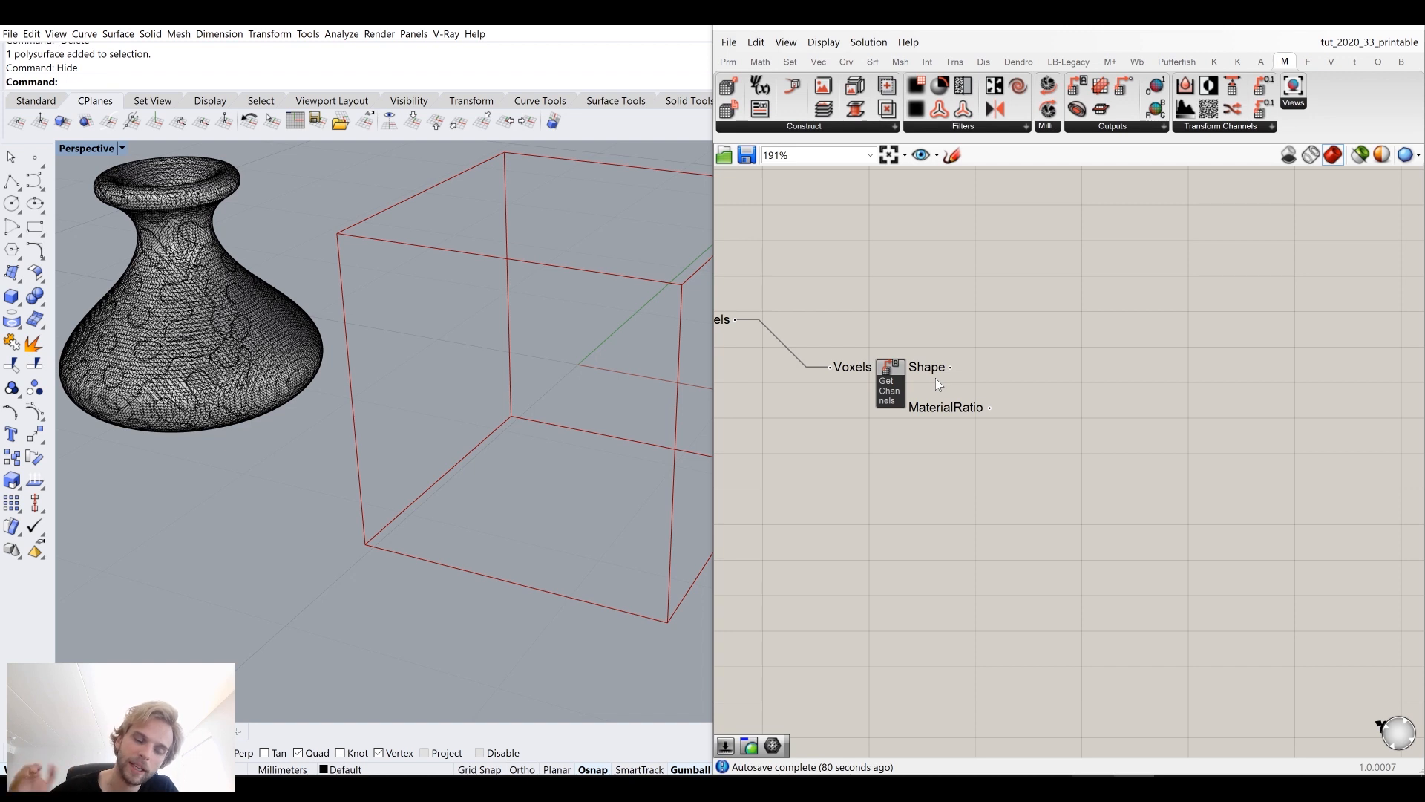
pyautogui.moveTo(919, 342); pyautogui.dragTo(1021, 350, button='right')
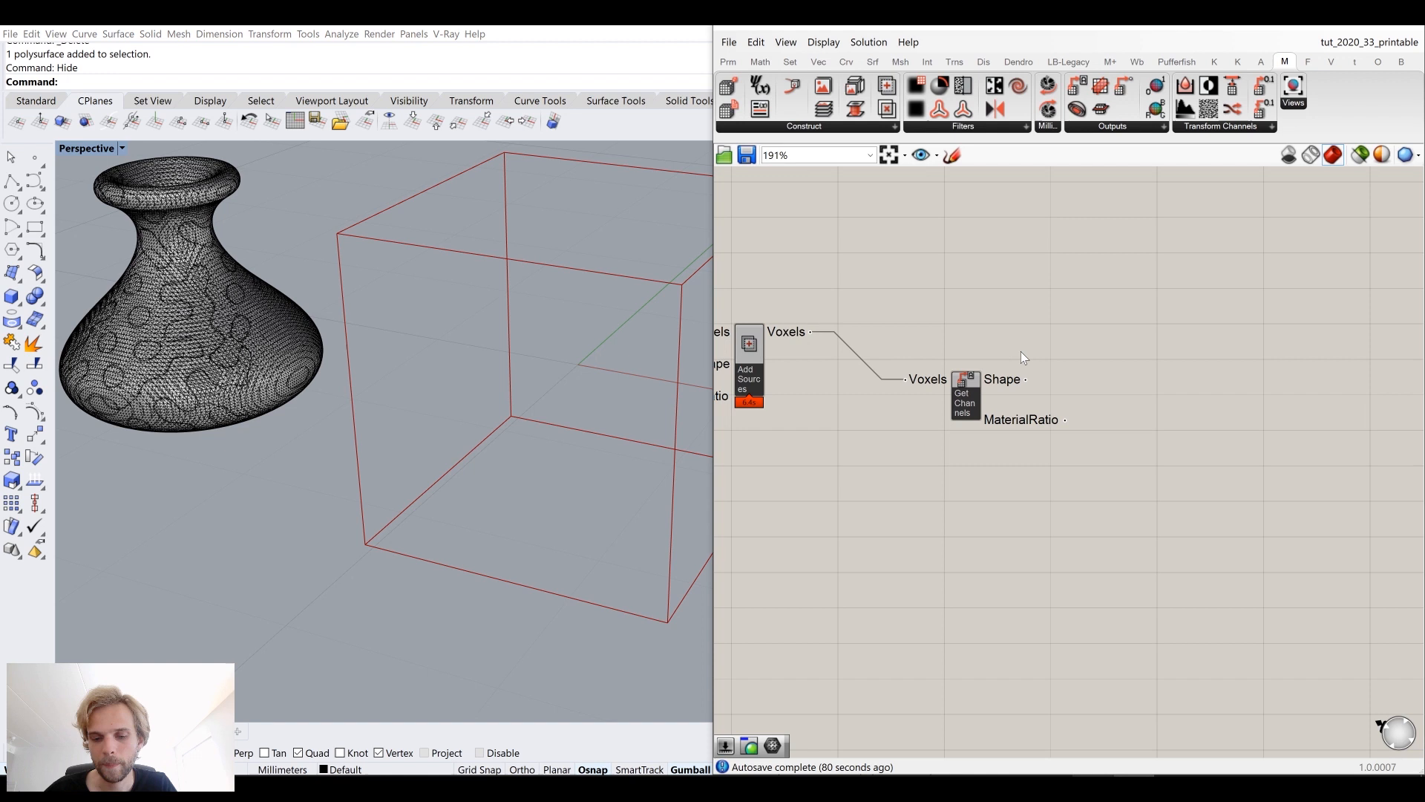
pyautogui.moveTo(1001, 387)
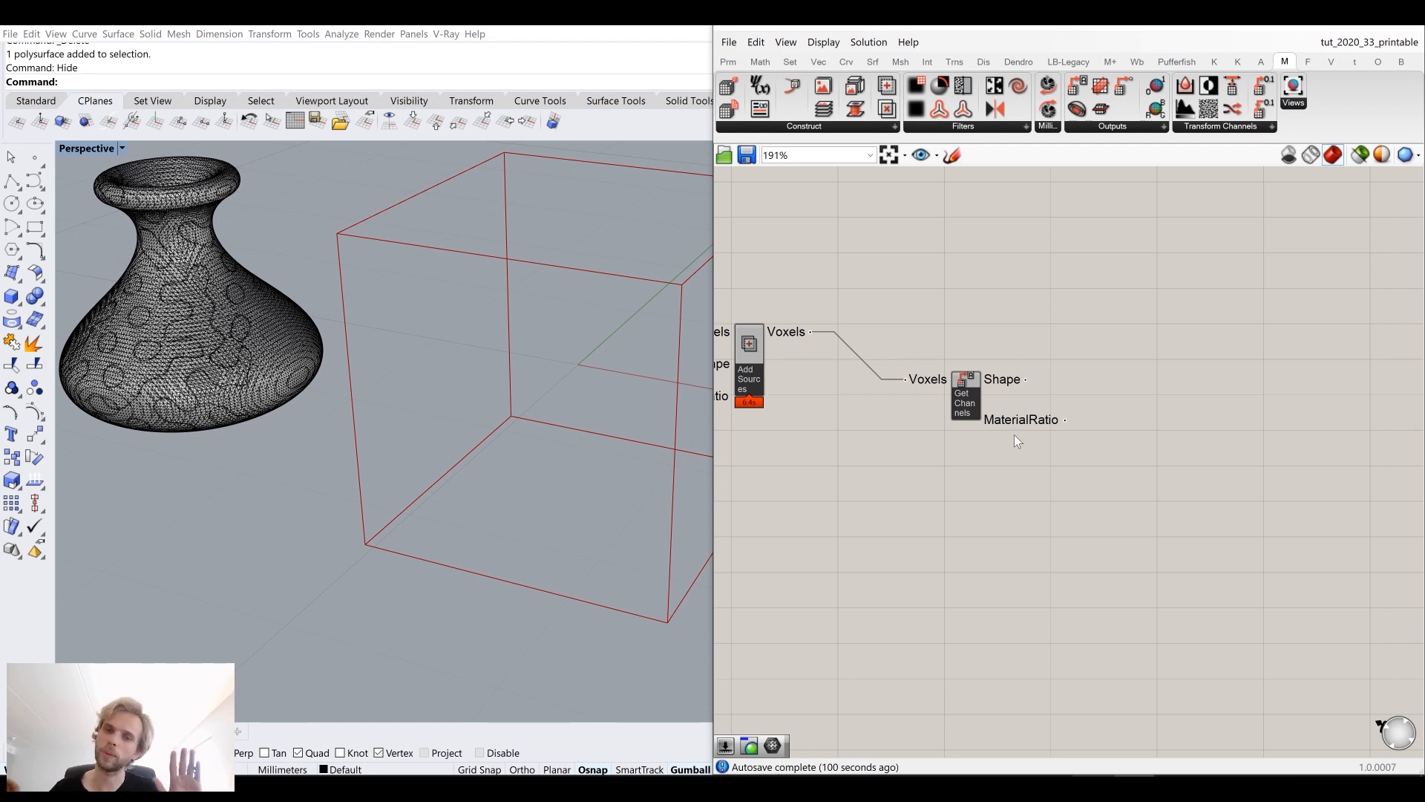
pyautogui.moveTo(1147, 495); pyautogui.dragTo(1108, 445, button='right')
pyautogui.doubleClick(1107, 446)
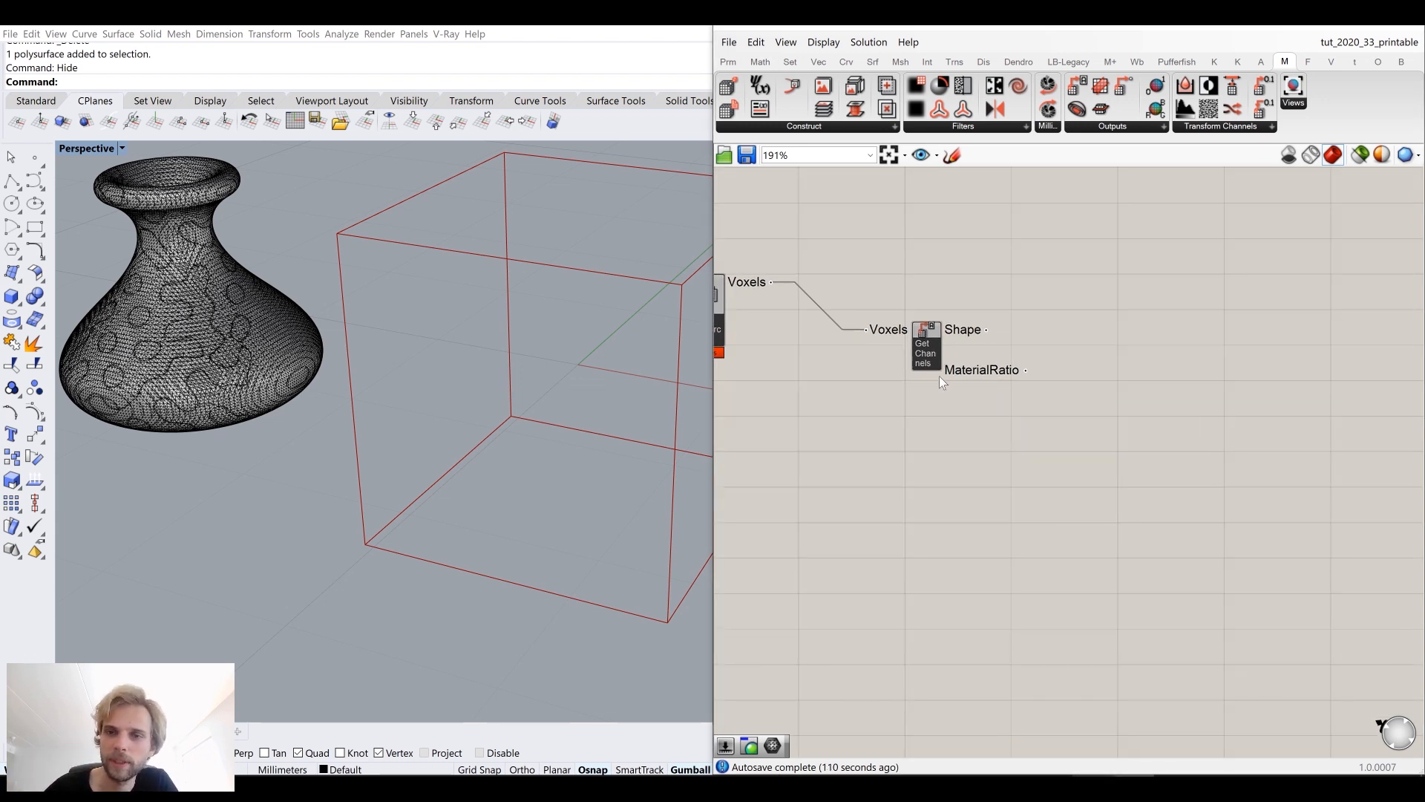
pyautogui.moveTo(929, 354)
pyautogui.mouseDown()
pyautogui.moveTo(896, 316)
pyautogui.moveTo(927, 336)
pyautogui.mouseUp()
pyautogui.press('Delete')
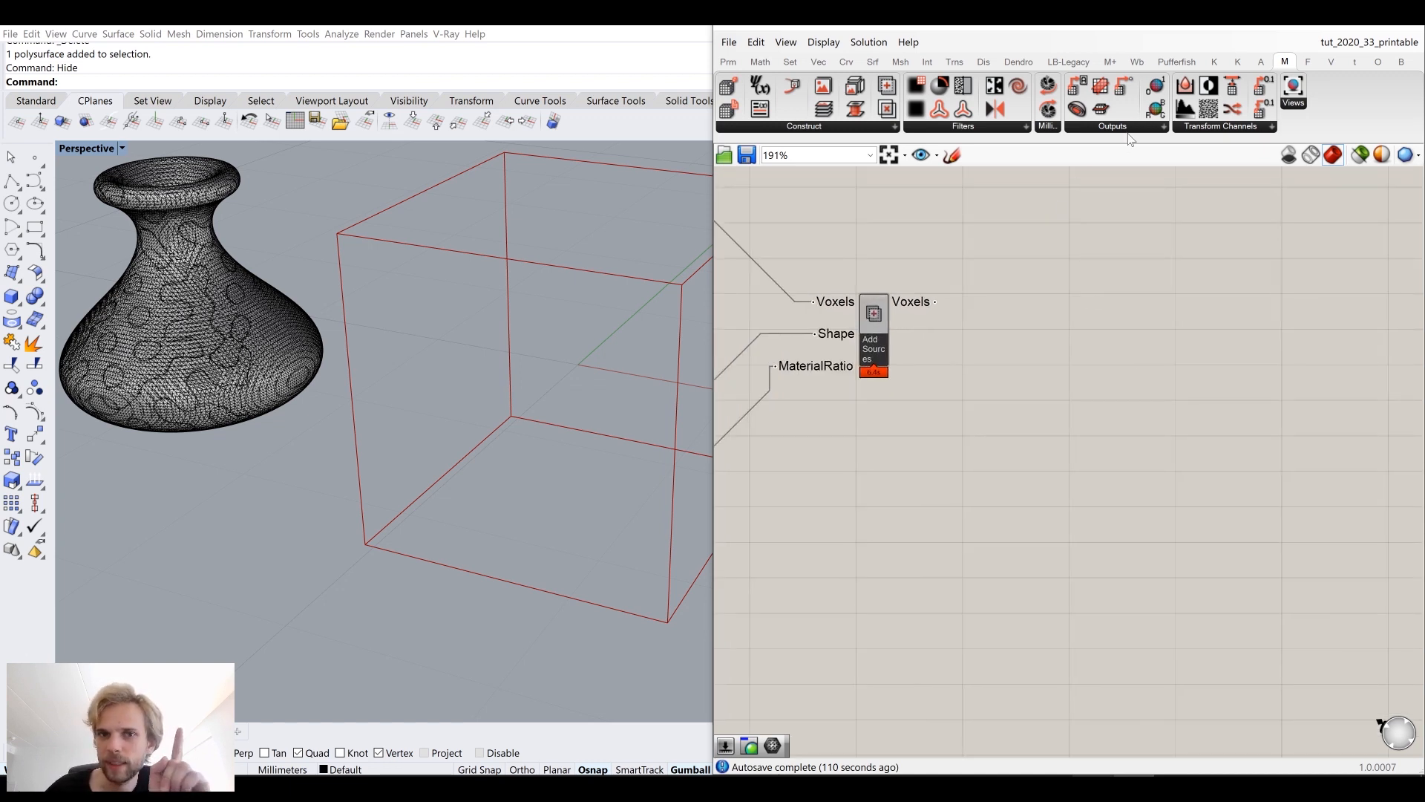
# Step: Add a Get Voxel Values component, wire the Add Sources Voxels output into it, and inspect its Shape and MaterialRatio outputs
pyautogui.moveTo(922, 303)
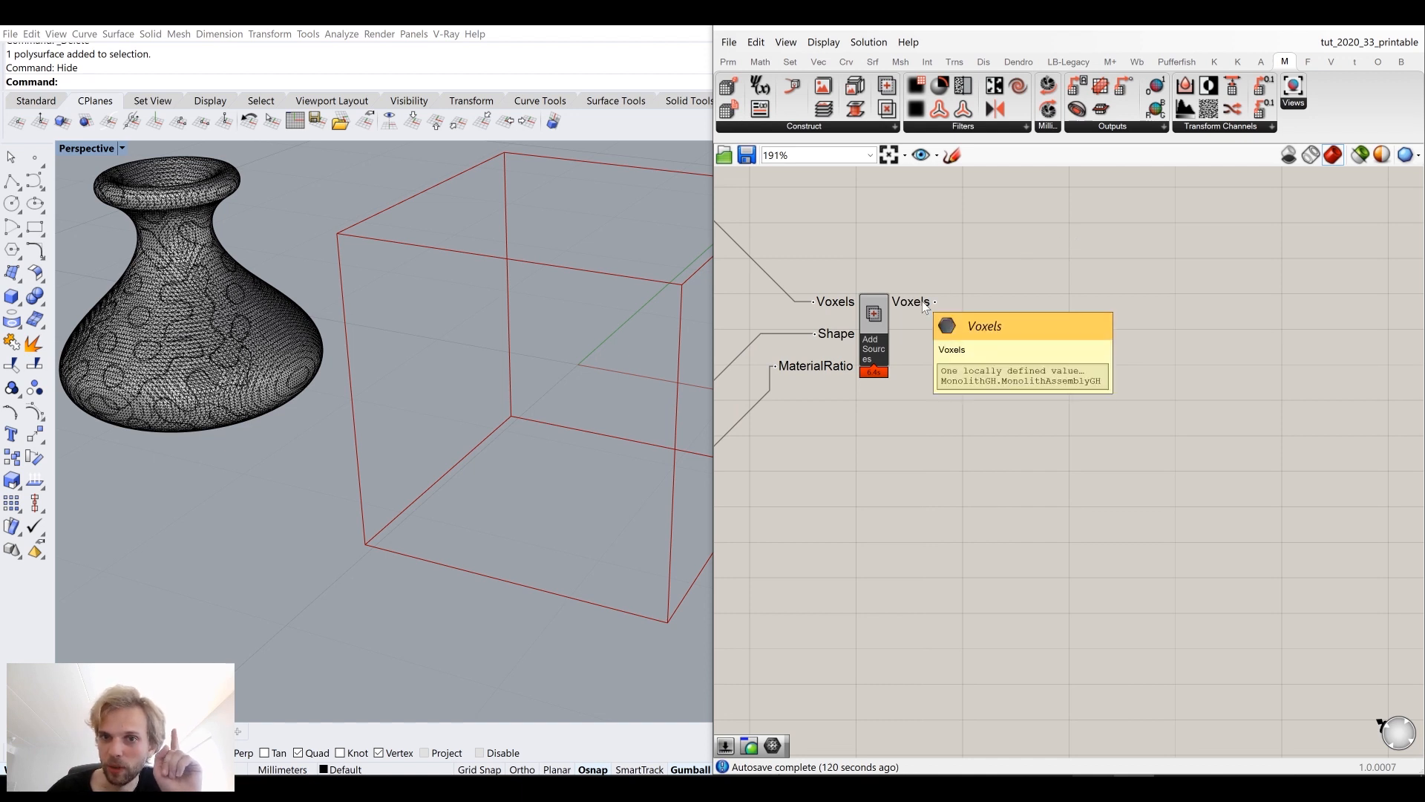
pyautogui.click(1196, 127)
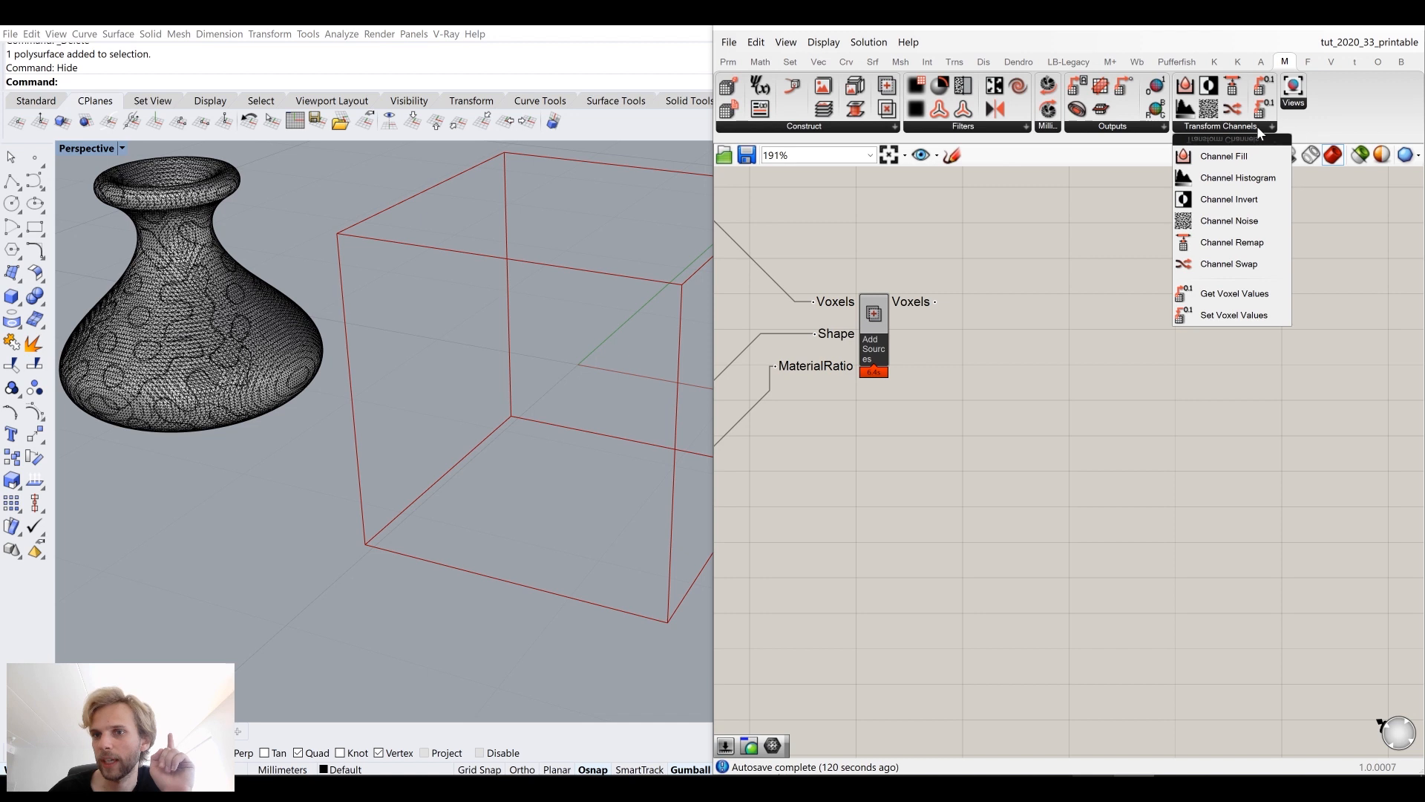
pyautogui.click(1209, 304)
pyautogui.click(1066, 345)
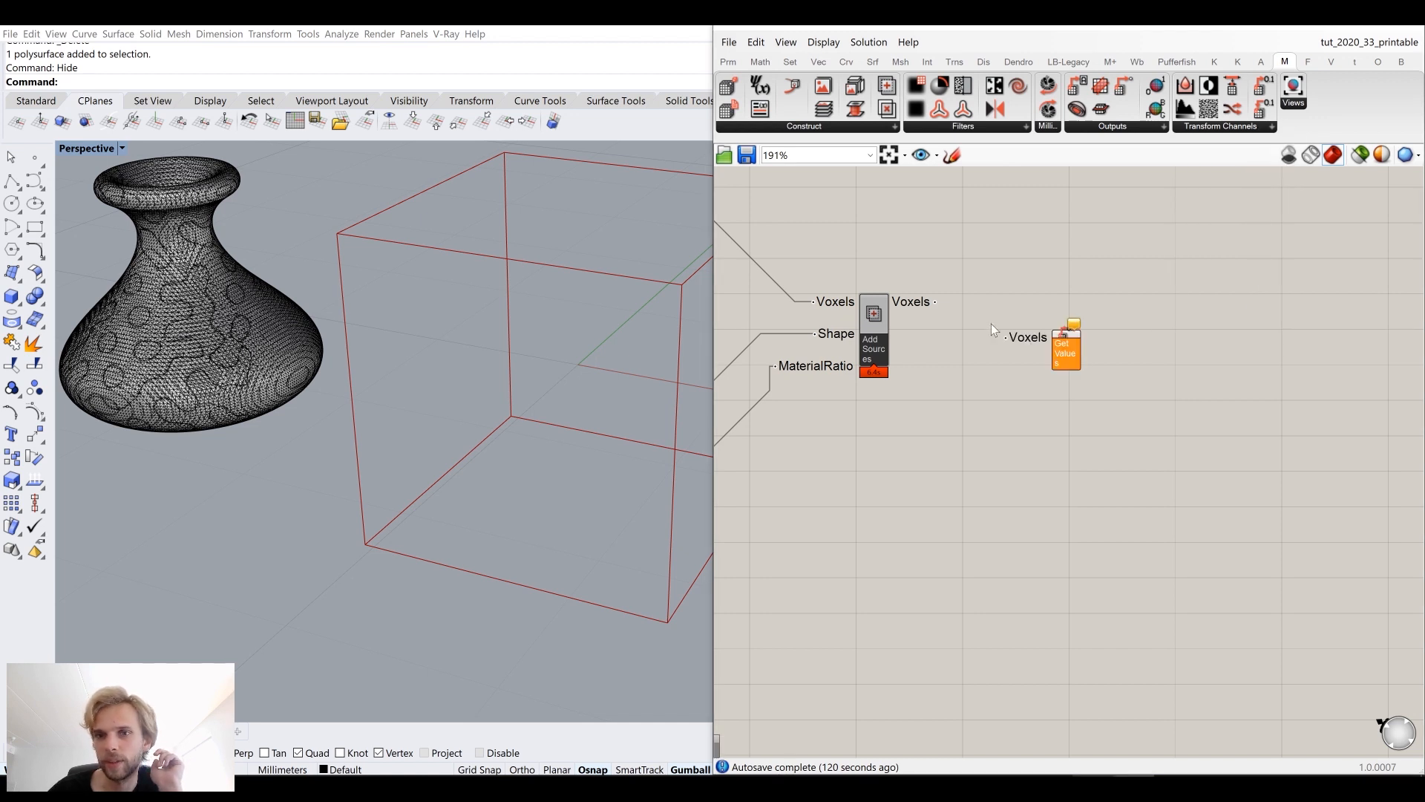
pyautogui.moveTo(936, 302); pyautogui.dragTo(1070, 321)
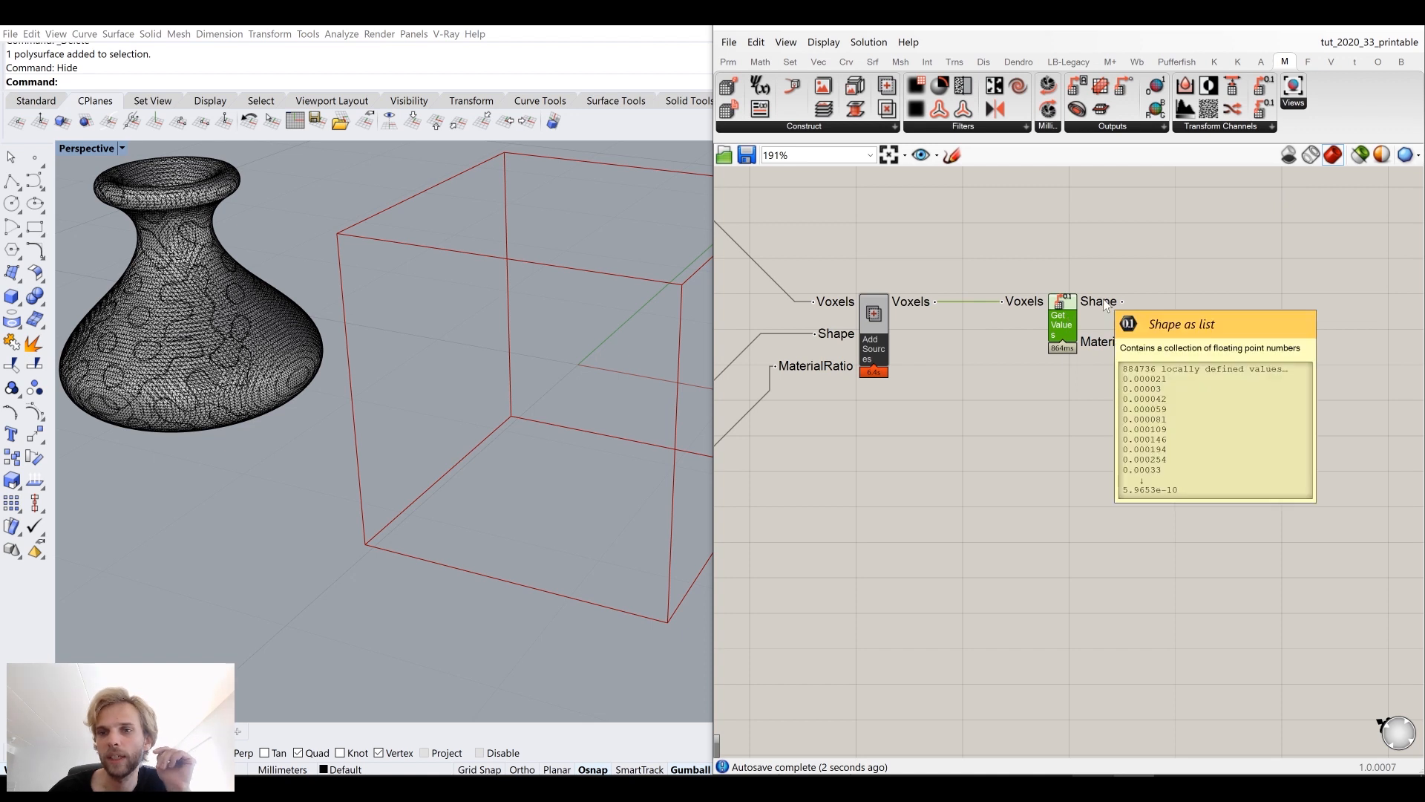
pyautogui.moveTo(1104, 300)
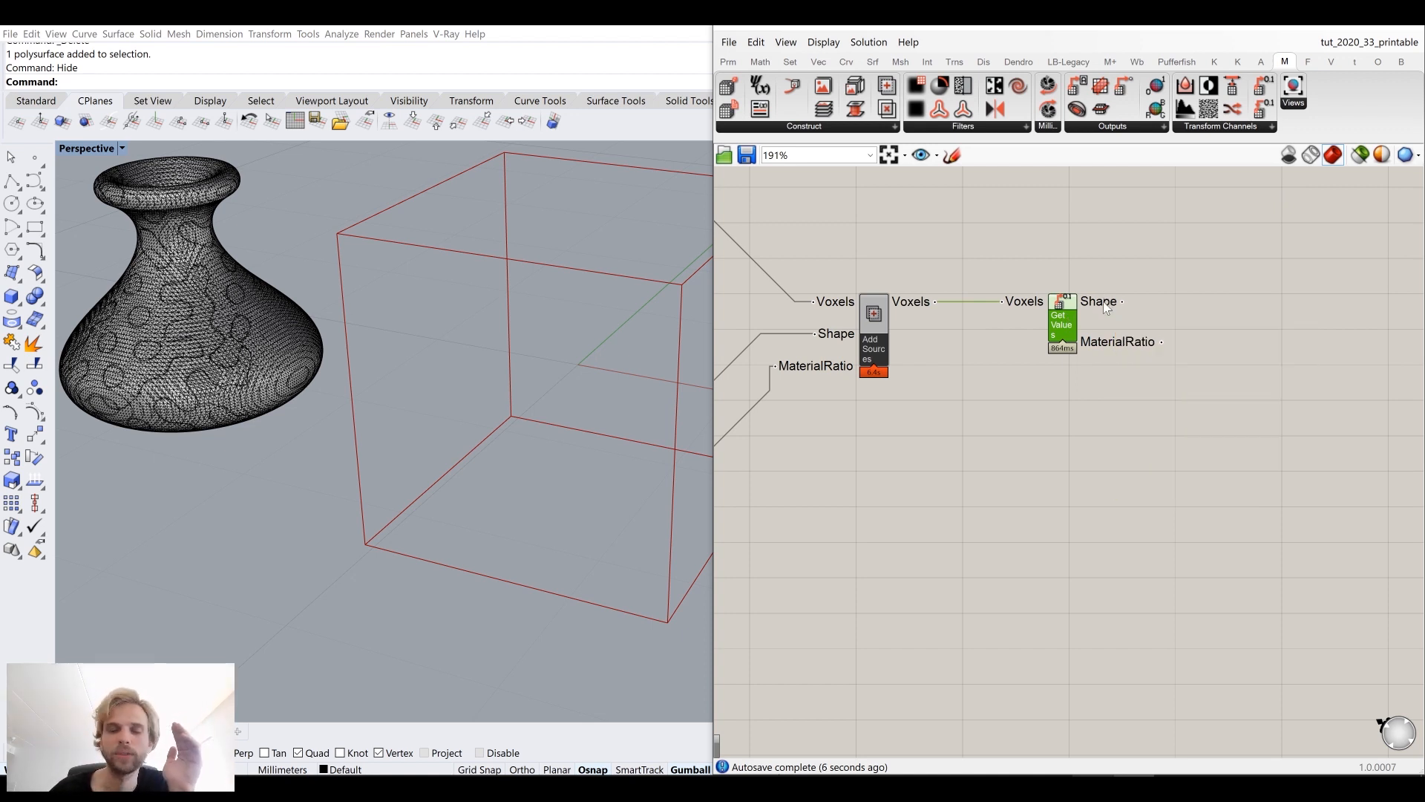
pyautogui.moveTo(1107, 346)
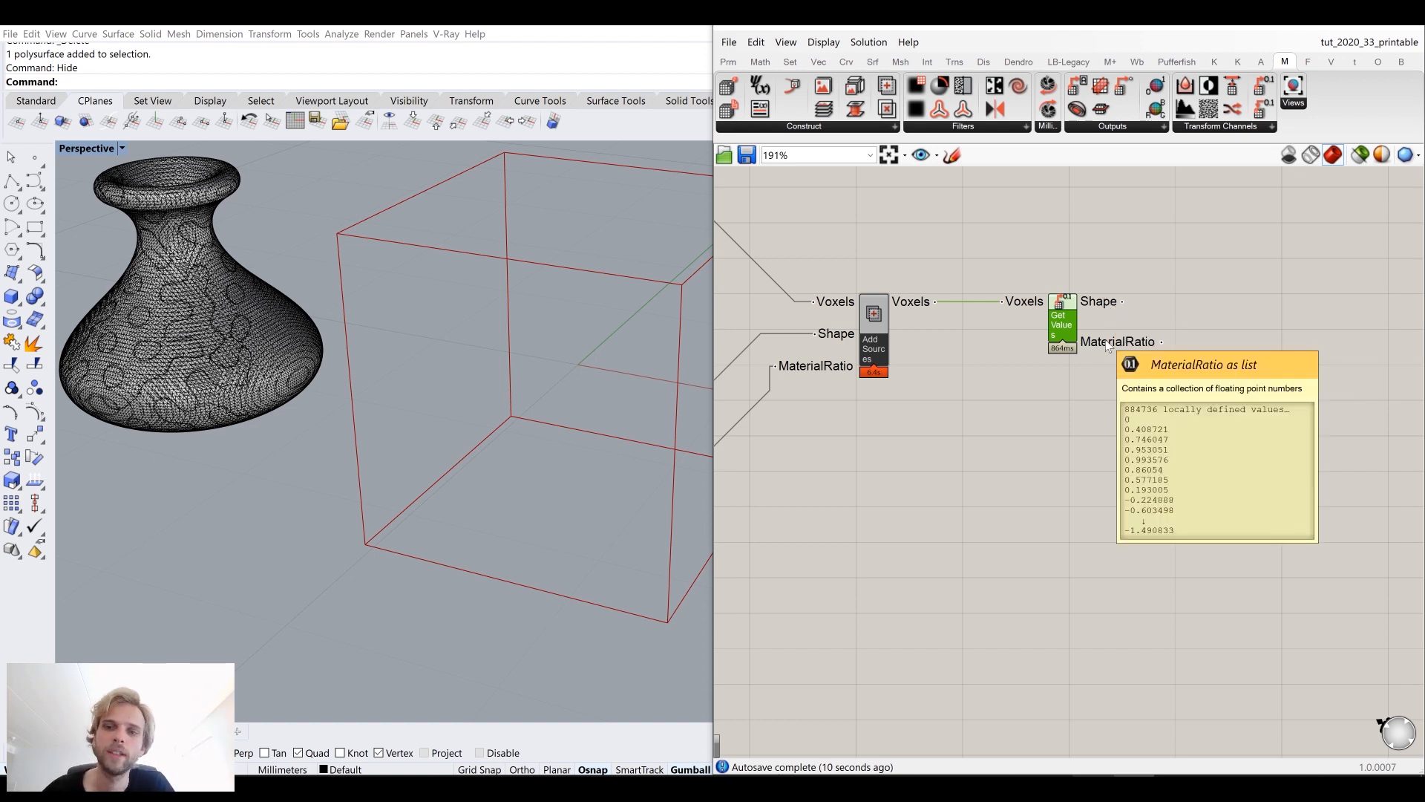
# Step: Add a Larger Than component and connect the MaterialRatio output to its A input
pyautogui.moveTo(1183, 440); pyautogui.dragTo(1095, 417, button='right')
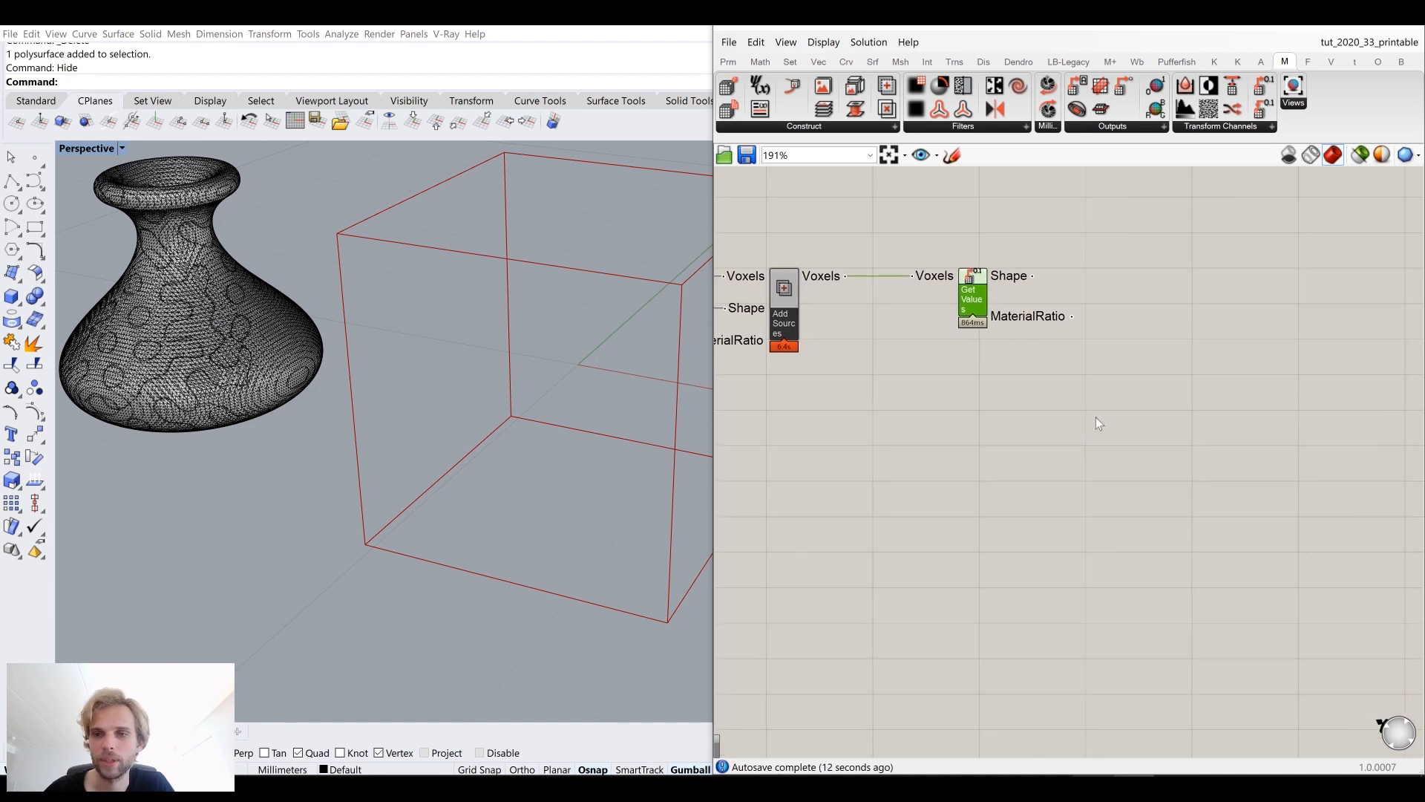
pyautogui.doubleClick(1118, 388)
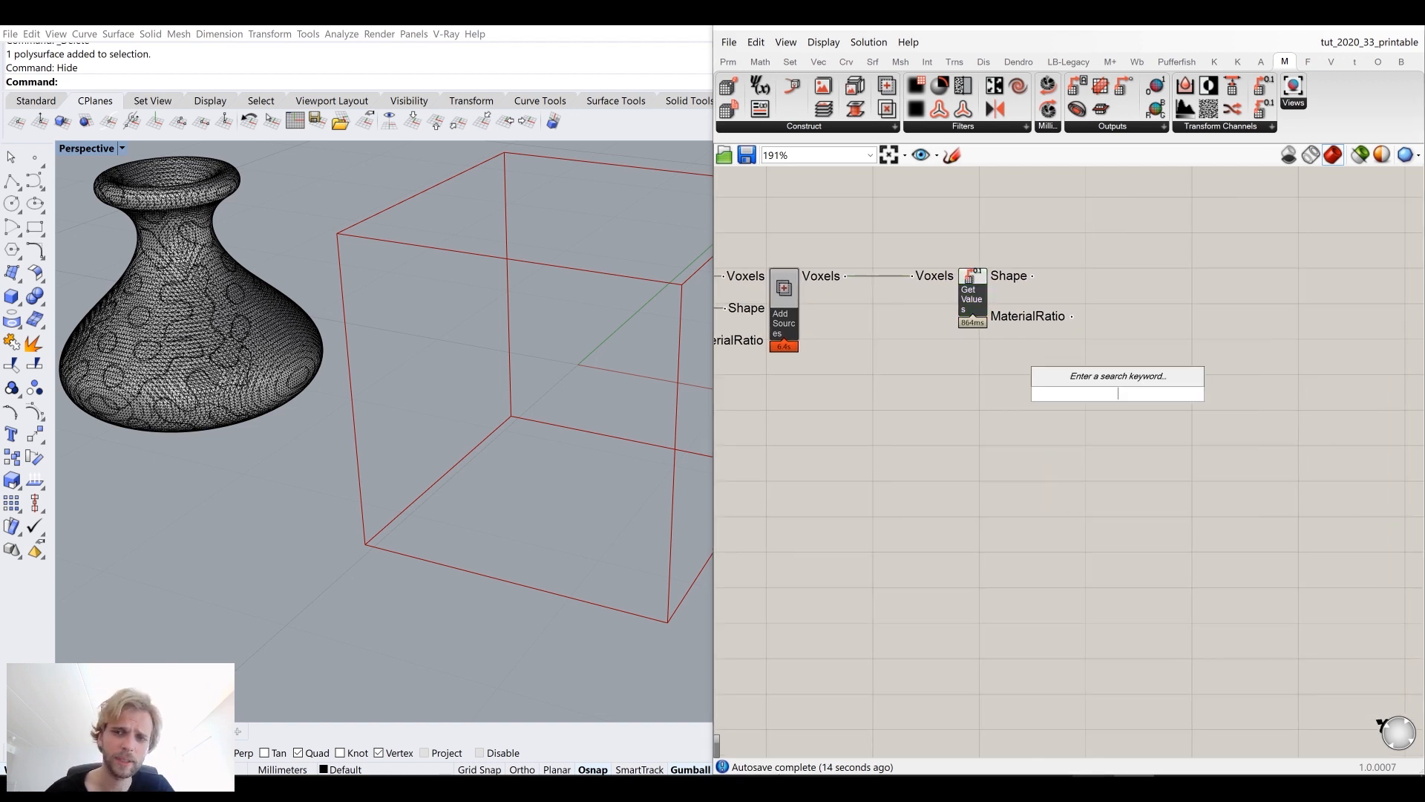
pyautogui.moveTo(1040, 319)
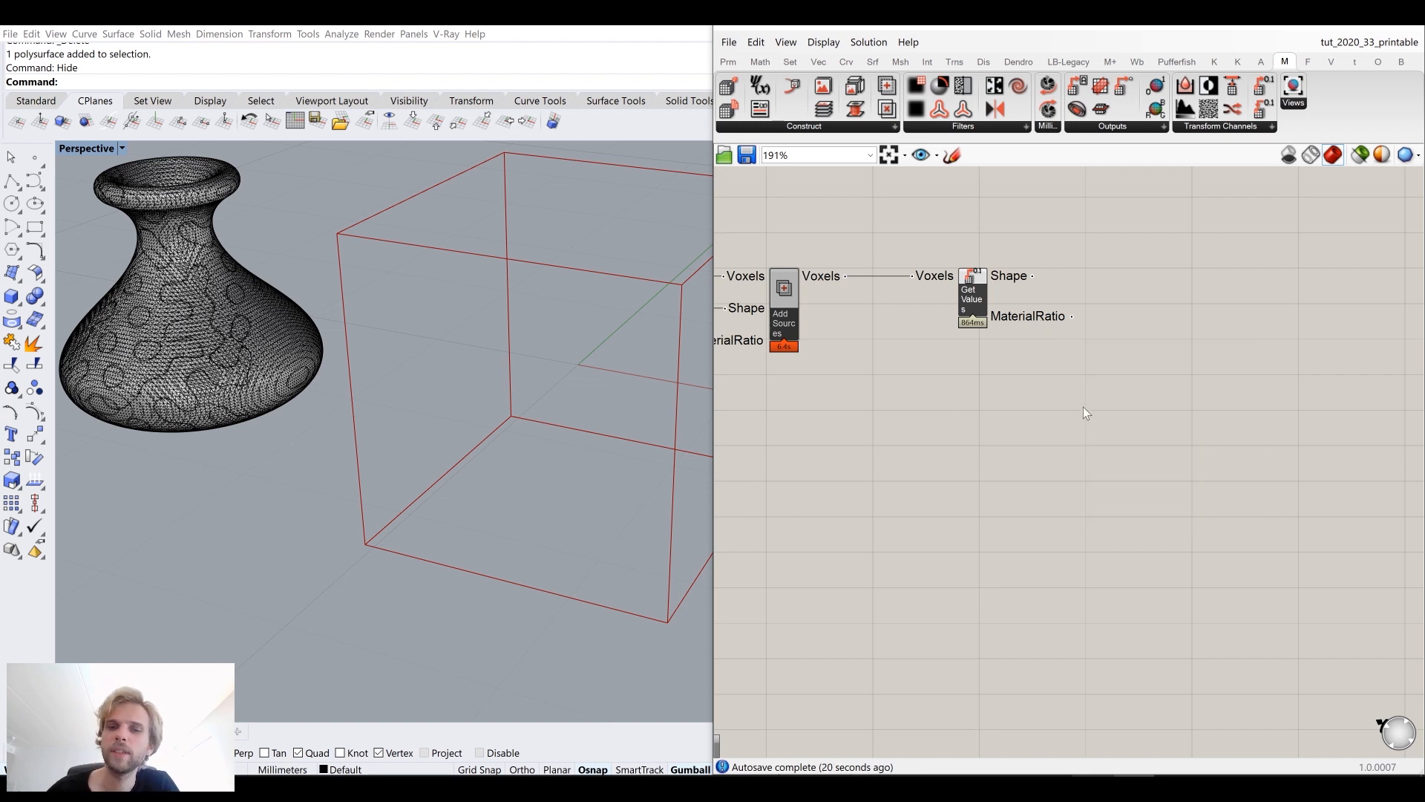
pyautogui.doubleClick(1084, 407)
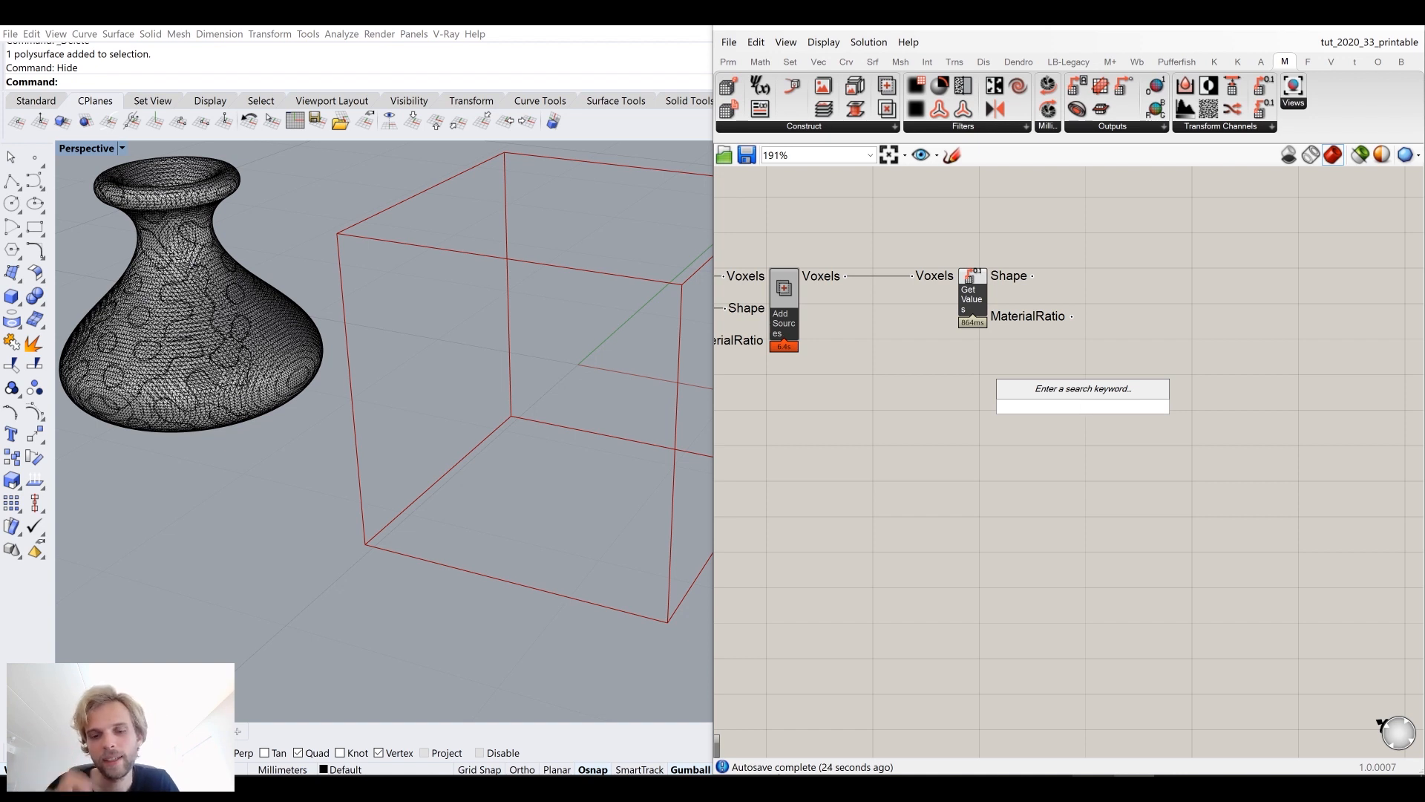
pyautogui.write('larger')
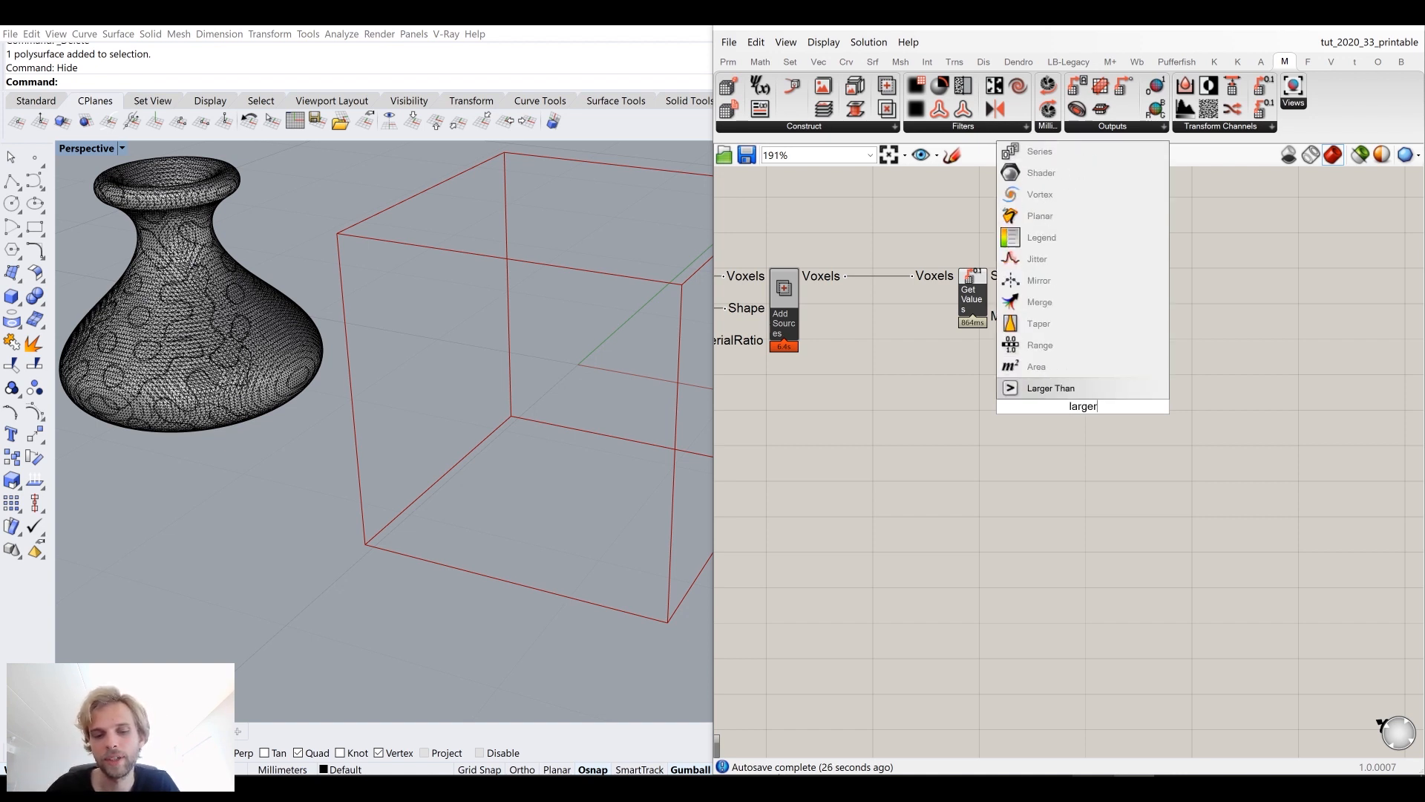
pyautogui.click(1090, 390)
pyautogui.moveTo(1073, 317); pyautogui.dragTo(1163, 349)
# Step: Create a number slider set to 0.50 and connect it to the Larger Than component's B input
pyautogui.doubleClick(1028, 398)
pyautogui.write('"')
pyautogui.press('BackSpace')
pyautogui.write('0.50')
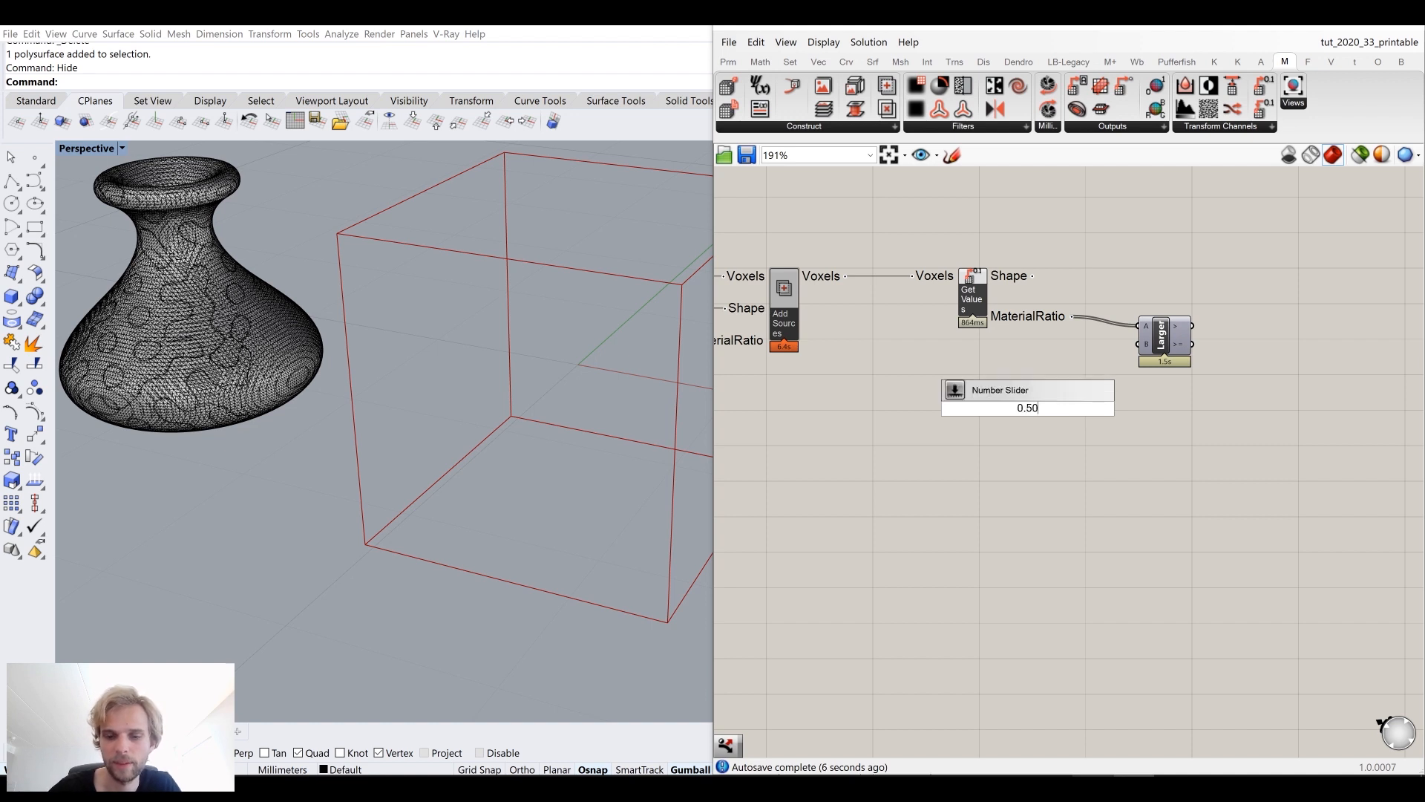
pyautogui.press('Return')
pyautogui.scroll(3, 1101, 407)
pyautogui.moveTo(1055, 410); pyautogui.dragTo(1138, 328)
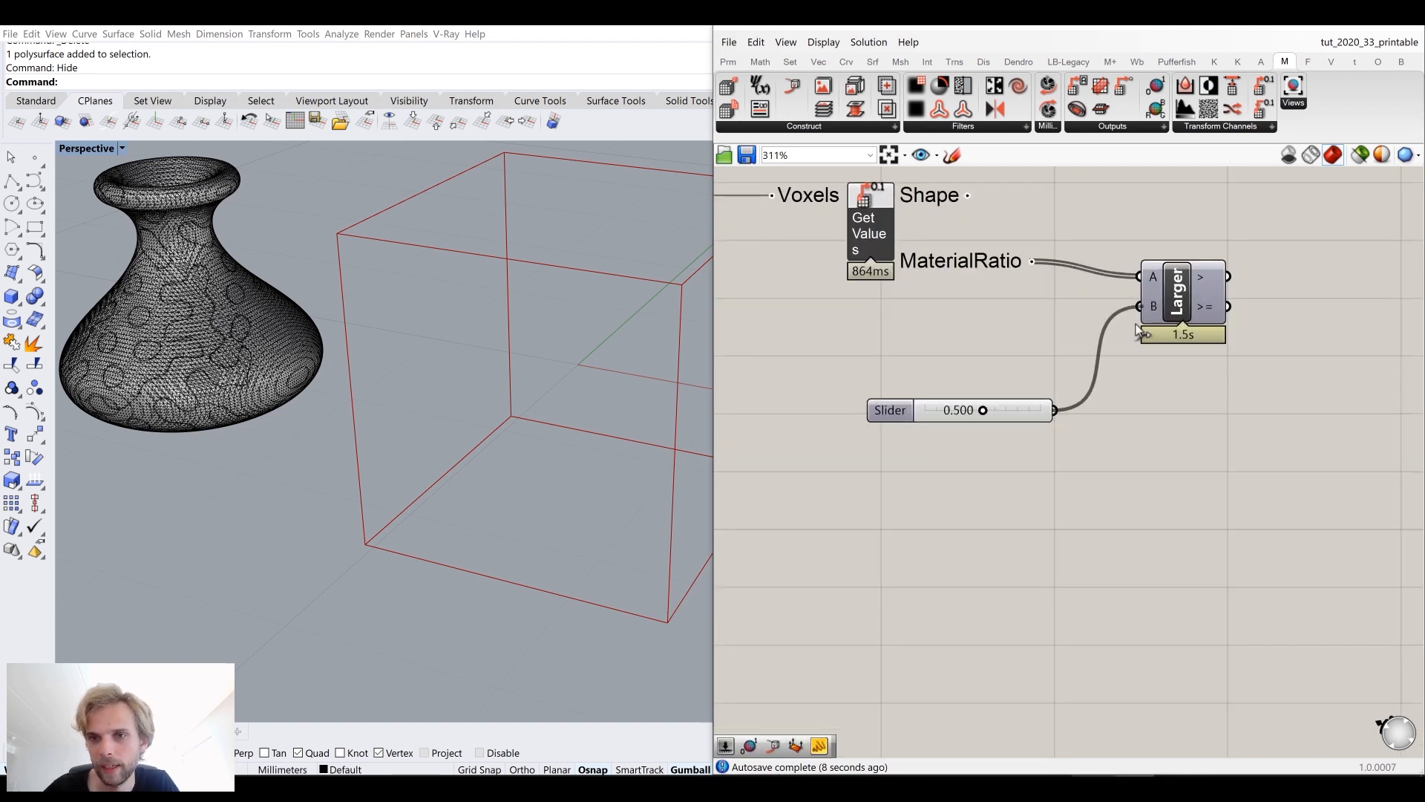
# Step: Reposition the number slider and the Larger Than component on the canvas
pyautogui.moveTo(1054, 486); pyautogui.dragTo(815, 426)
pyautogui.middleClick(856, 373)
pyautogui.click(870, 324)
pyautogui.click(939, 359)
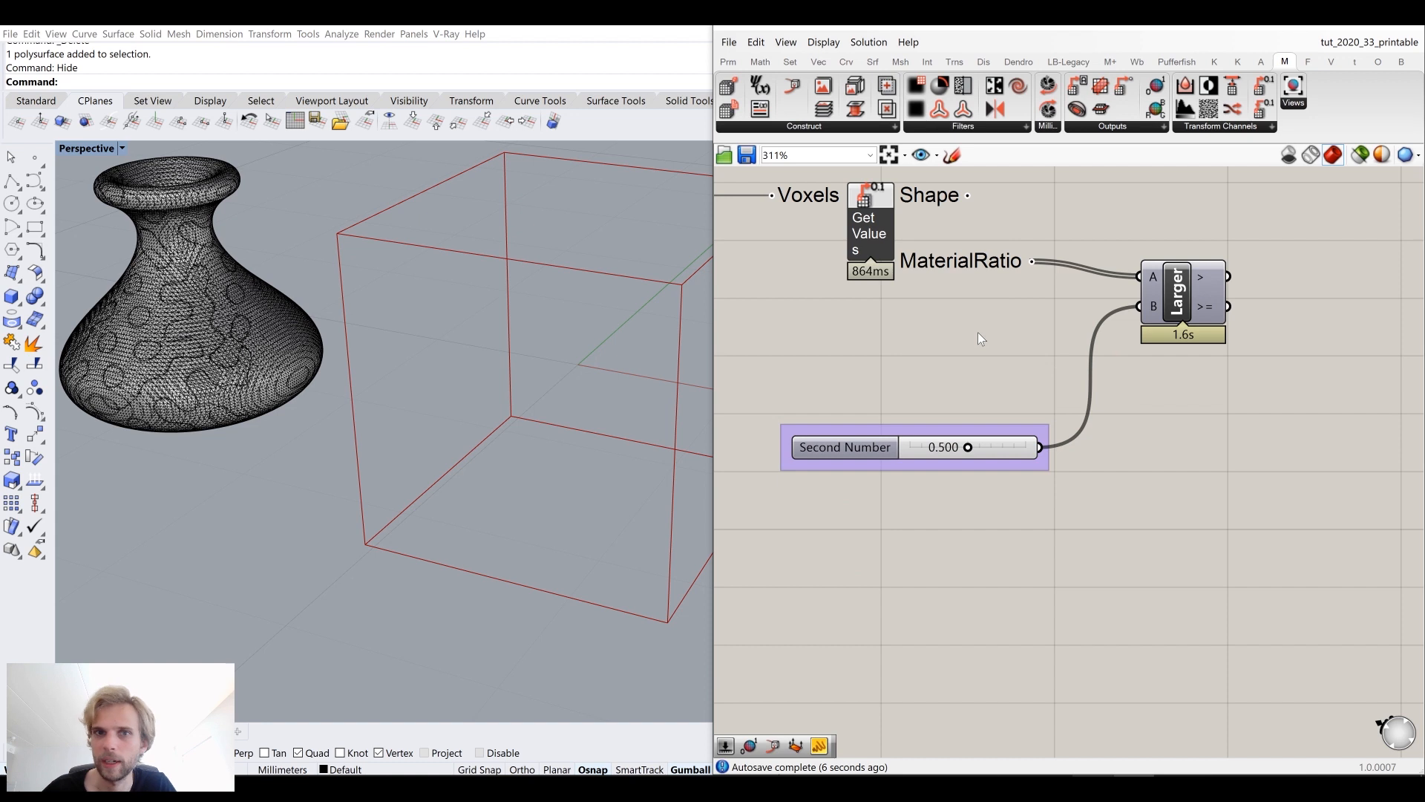
pyautogui.moveTo(1183, 299); pyautogui.dragTo(1165, 338, button='right')
pyautogui.moveTo(1164, 337); pyautogui.dragTo(1184, 470)
pyautogui.click(1166, 385)
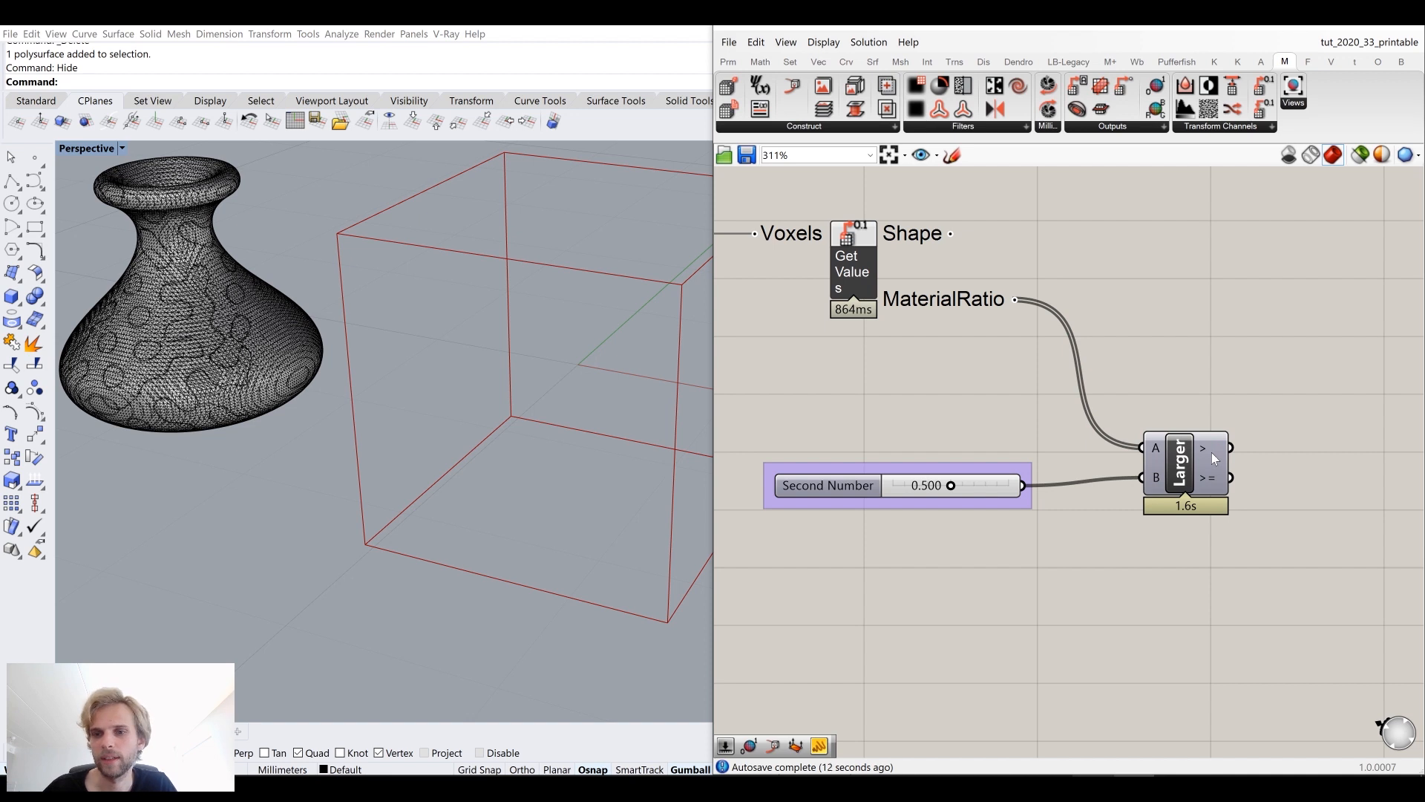
# Step: Examine the Get Voxel Values Shape output and zoom out over the whole voxel definition
pyautogui.moveTo(1250, 306); pyautogui.dragTo(1175, 373, button='right')
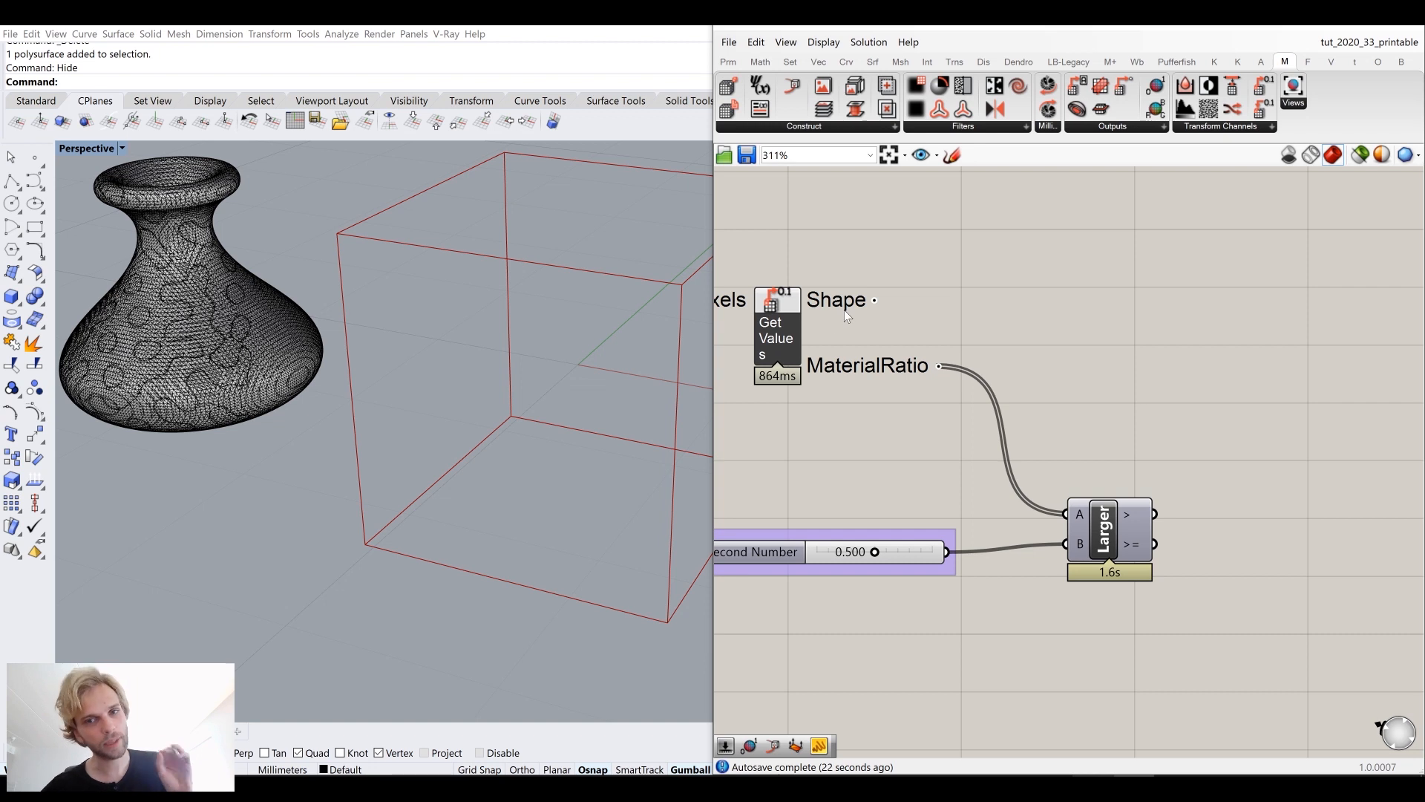
pyautogui.moveTo(844, 309)
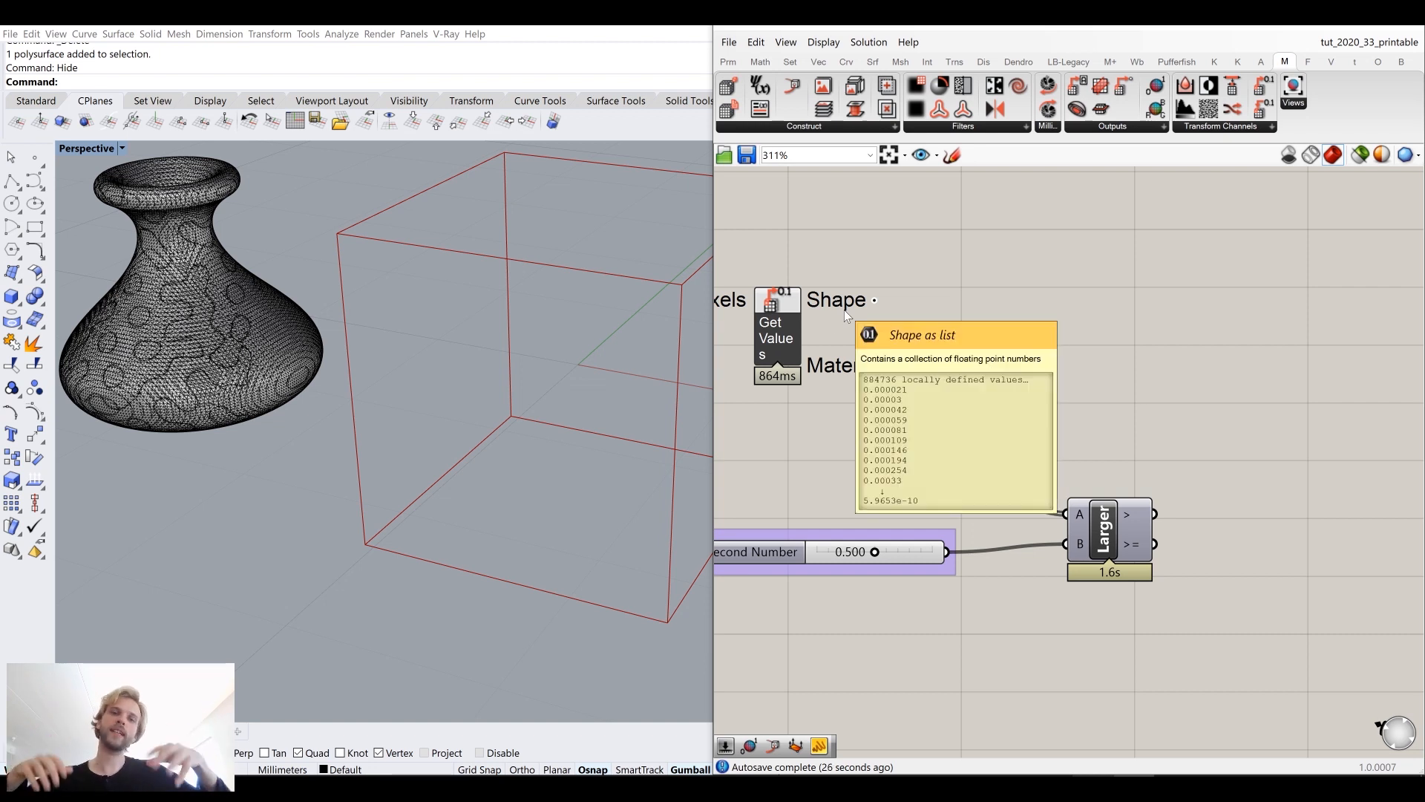
pyautogui.scroll(-6, 1323, 327)
pyautogui.moveTo(1071, 367); pyautogui.dragTo(1162, 367, button='right')
pyautogui.scroll(2, 876, 451)
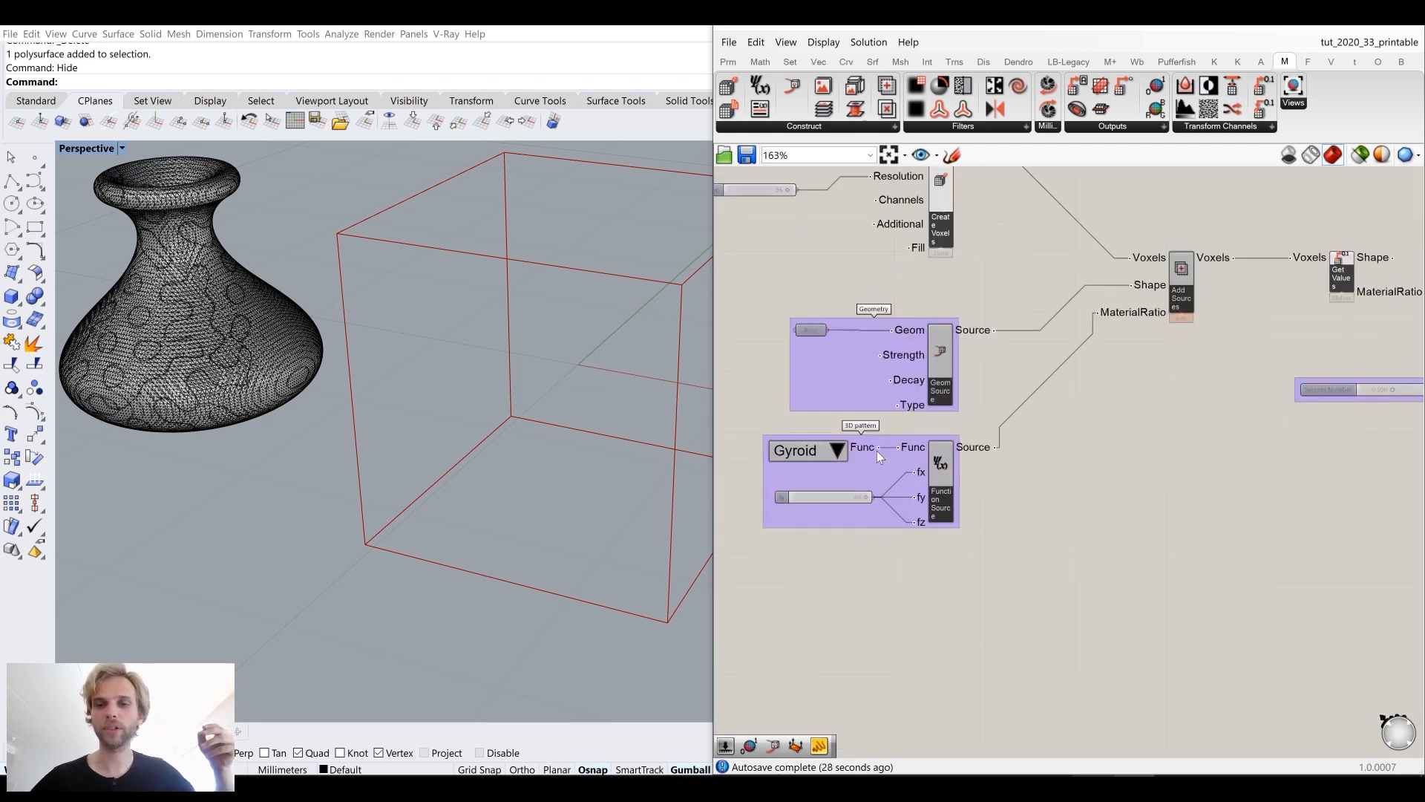
pyautogui.moveTo(819, 432); pyautogui.dragTo(912, 416, button='right')
pyautogui.scroll(-6, 910, 448)
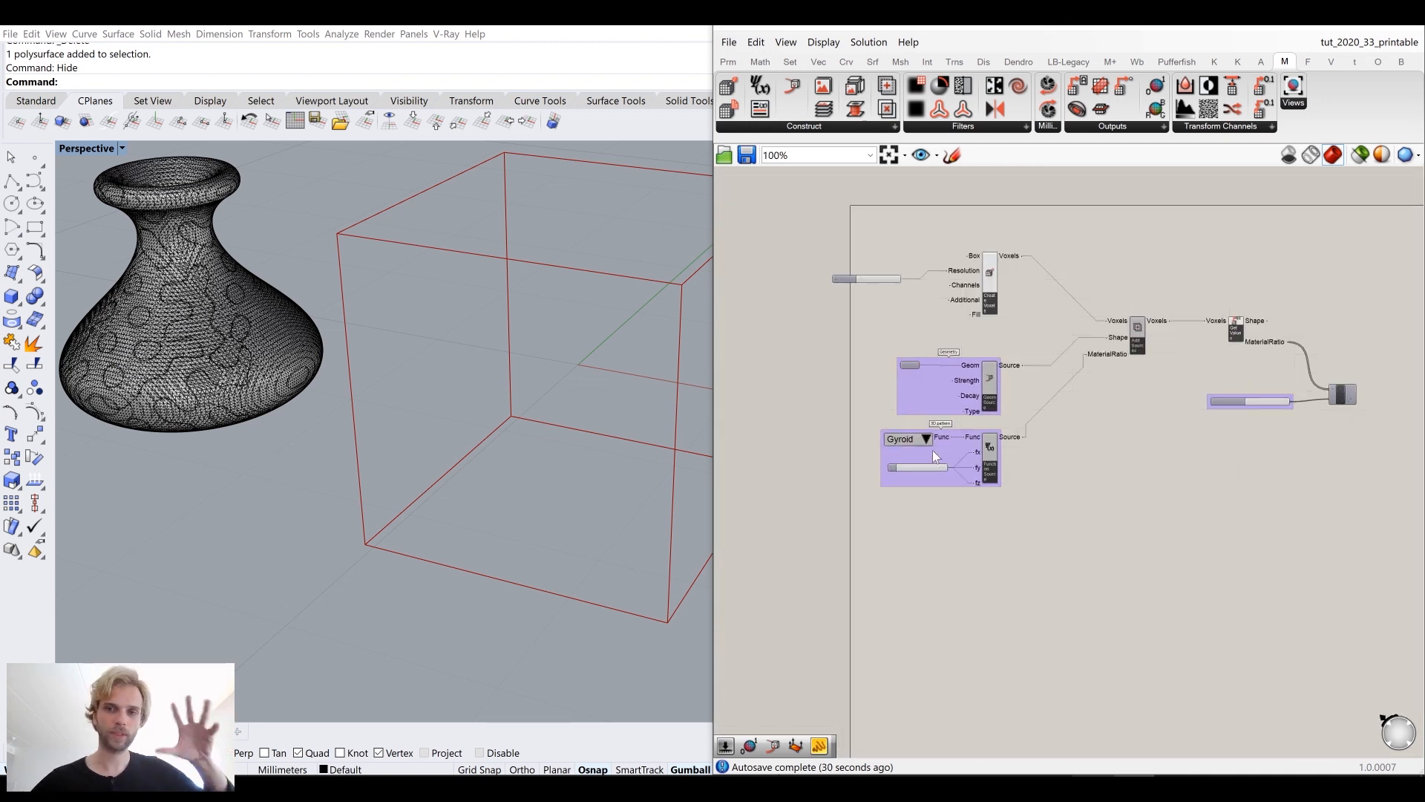
pyautogui.scroll(8, 1121, 439)
# Step: Create a panel containing 0 on the canvas near the Larger Than component
pyautogui.moveTo(1108, 380); pyautogui.dragTo(936, 316, button='right')
pyautogui.moveTo(974, 330)
pyautogui.doubleClick(1181, 327)
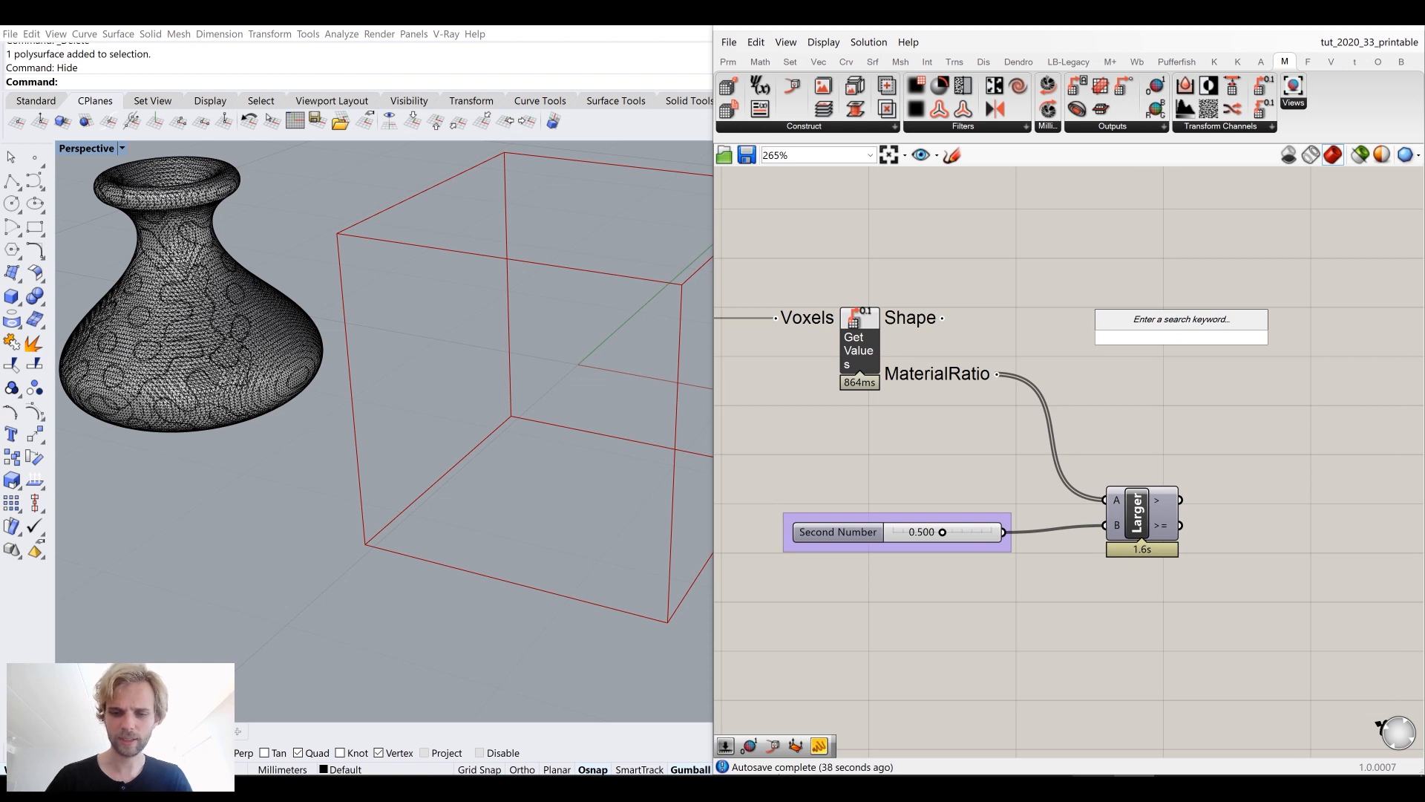
pyautogui.write('//0')
pyautogui.press('Return')
pyautogui.scroll(3, 1210, 357)
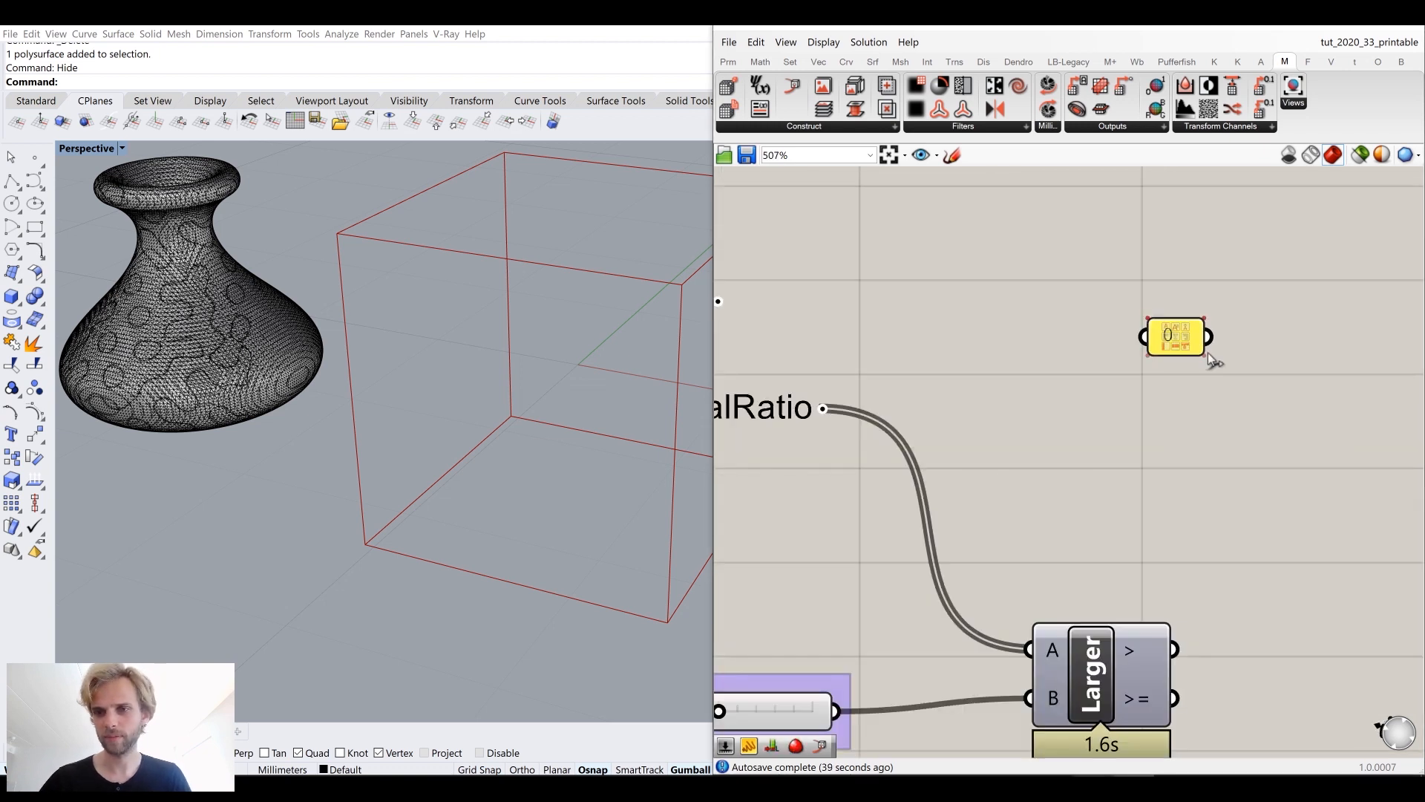
# Step: Add a Repeat Data component and connect the 0 panel to its D input
pyautogui.doubleClick(1127, 412)
pyautogui.write('repa')
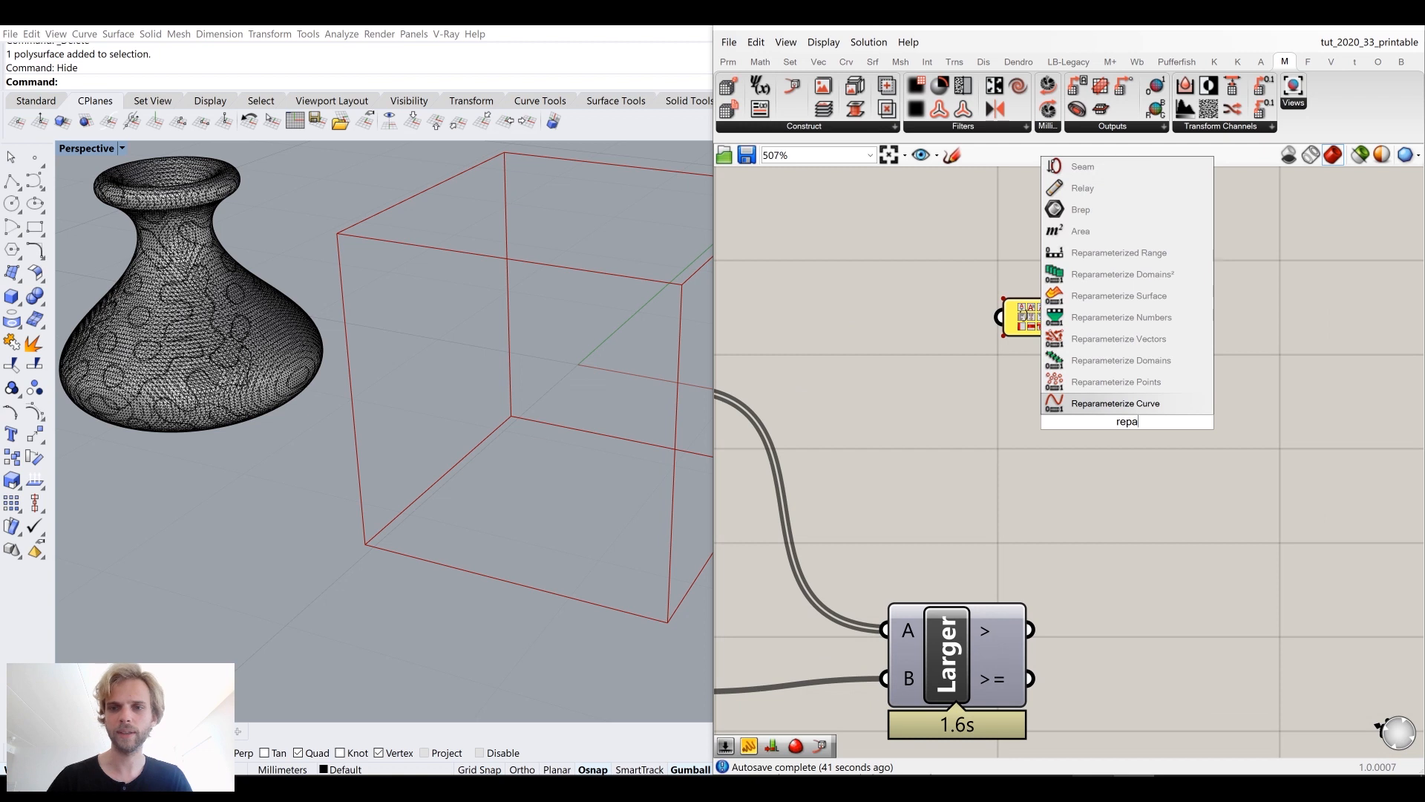
pyautogui.write('te')
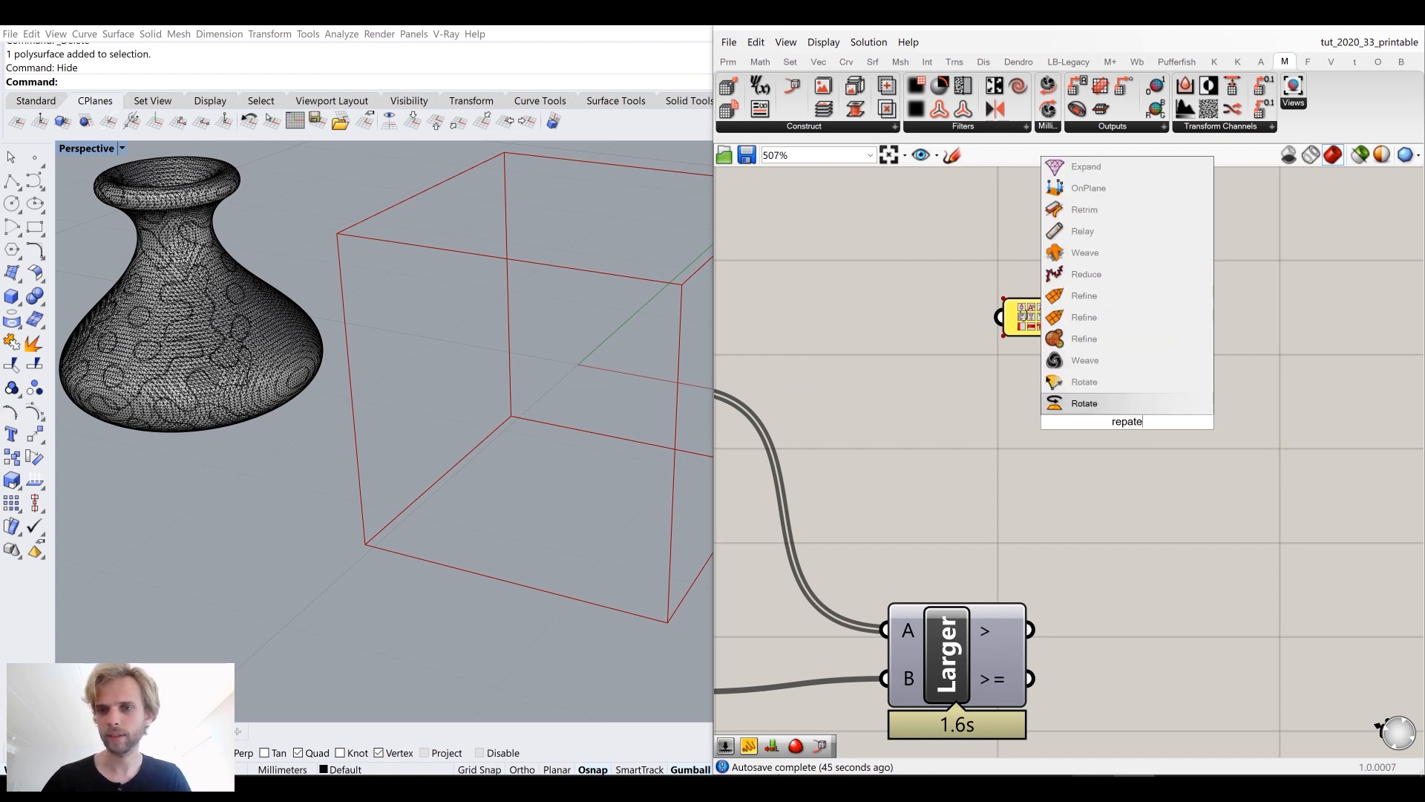
pyautogui.press('BackSpace')
pyautogui.press('BackSpace')
pyautogui.press('BackSpace')
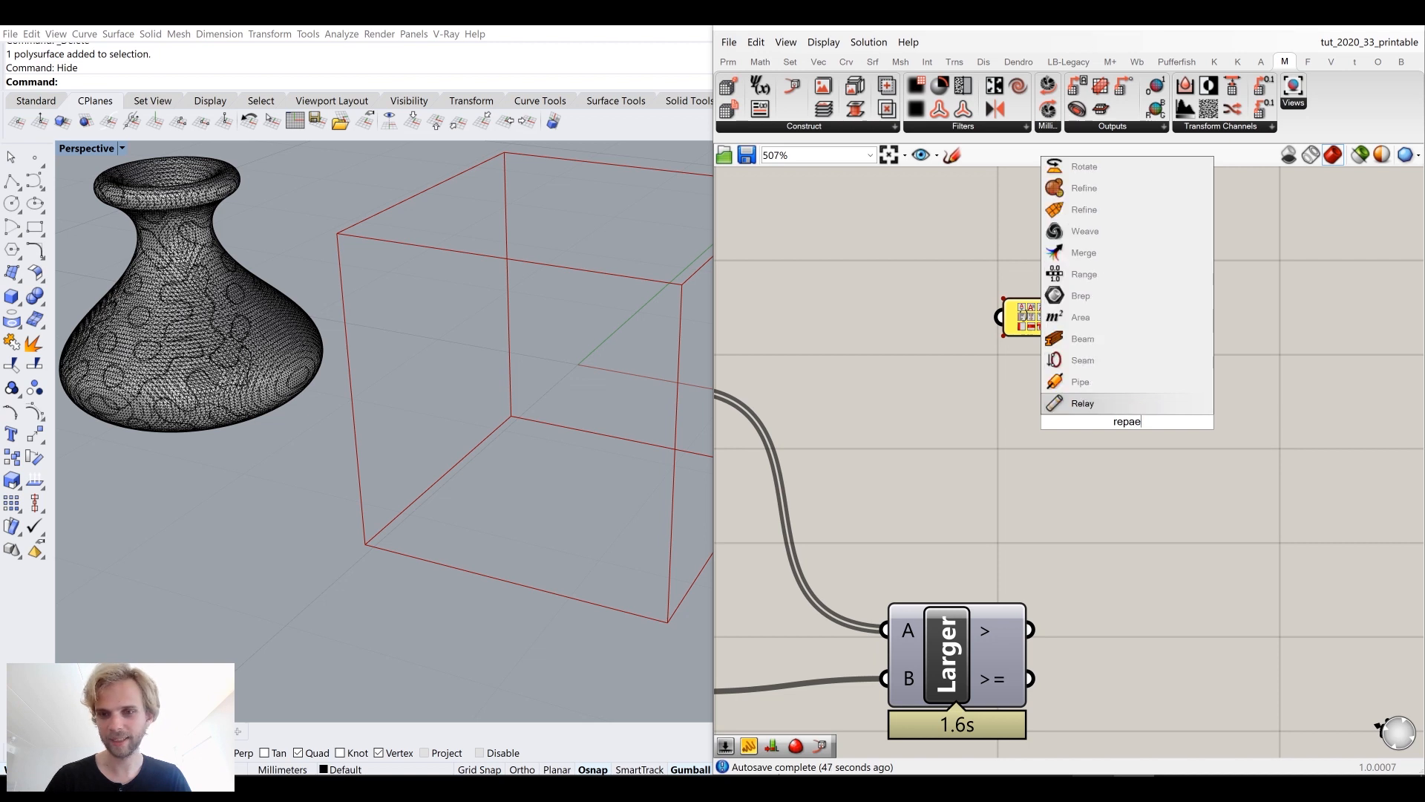
pyautogui.write('eat')
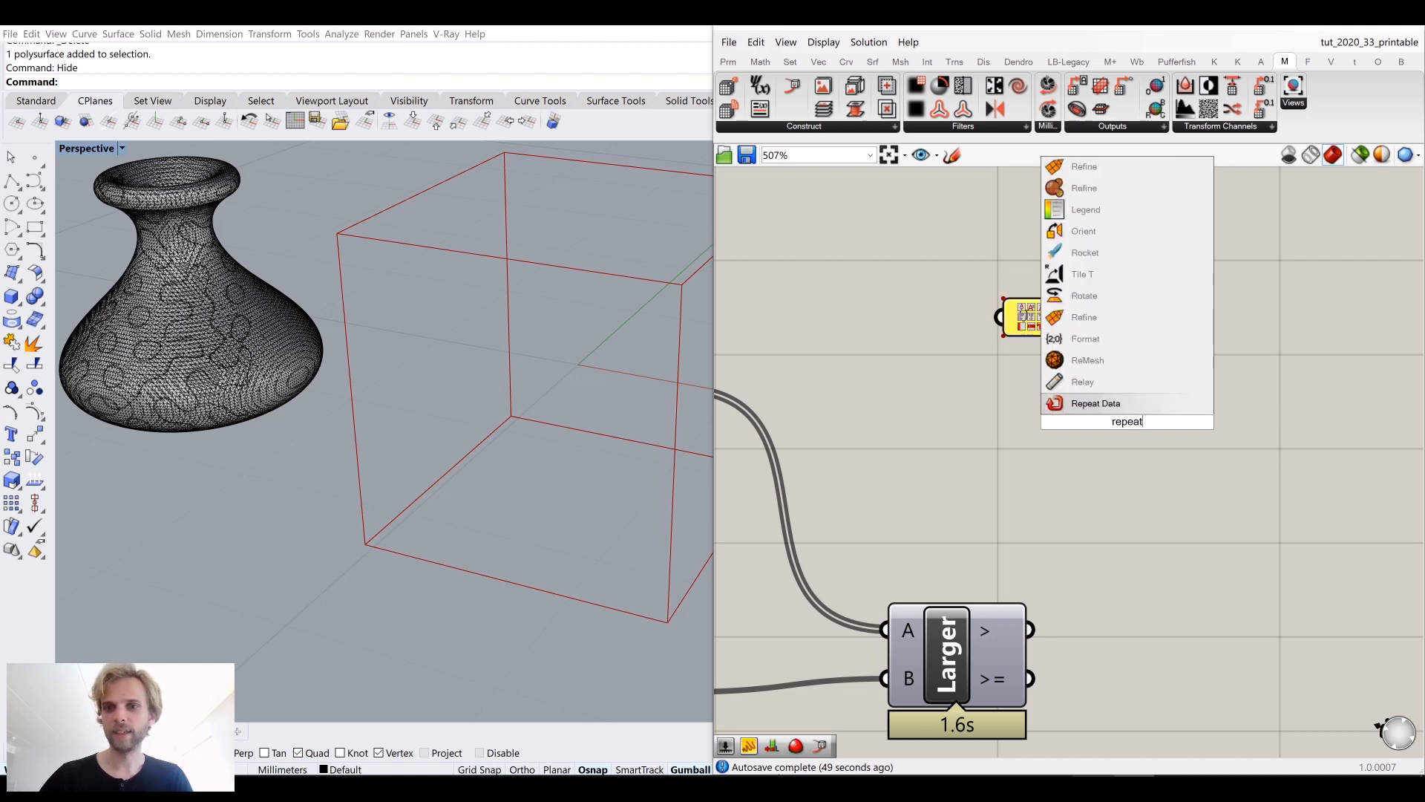
pyautogui.click(1096, 403)
pyautogui.moveTo(1065, 317); pyautogui.dragTo(1166, 385)
# Step: Add a List Length component and connect the MaterialRatio output to its L input
pyautogui.scroll(-3, 1137, 365)
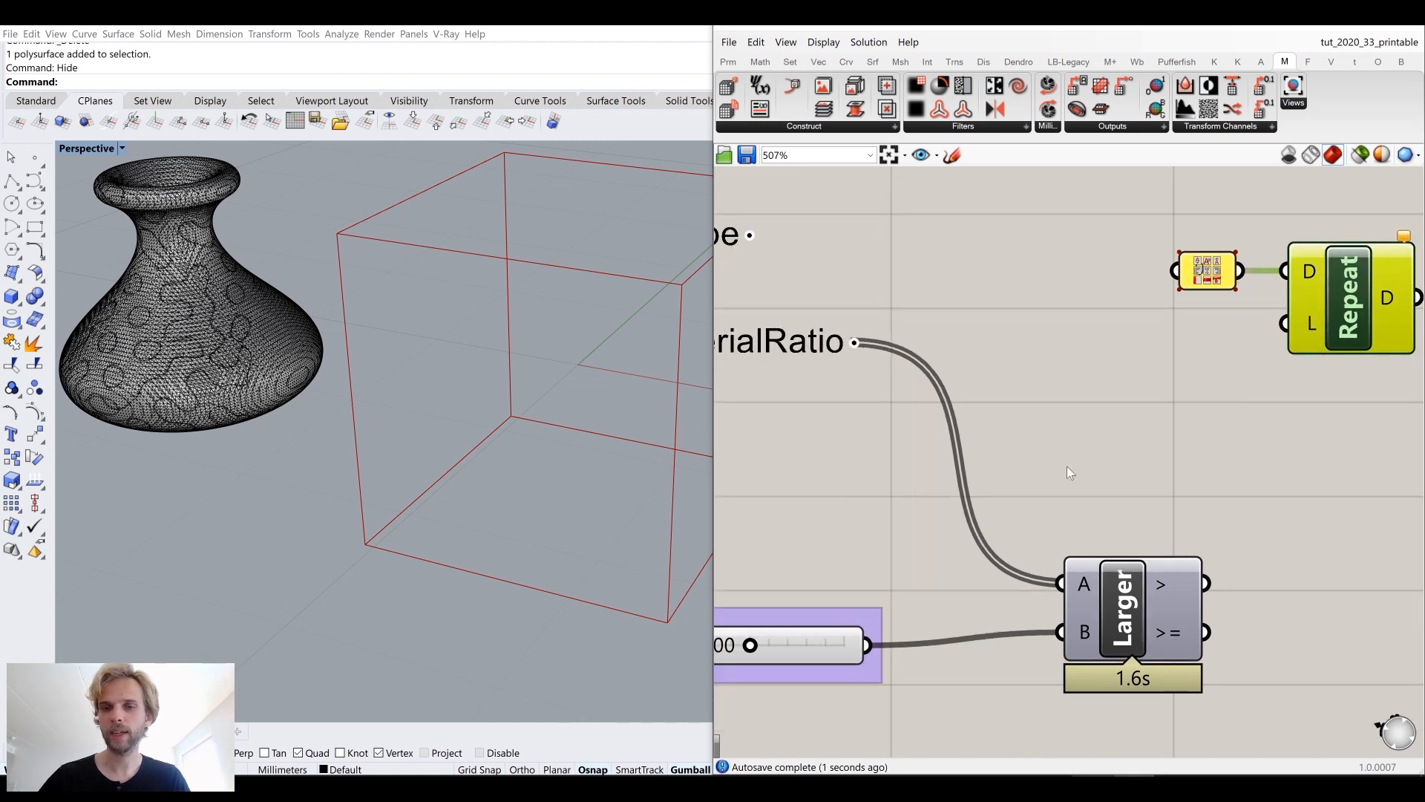
pyautogui.scroll(2, 924, 416)
pyautogui.moveTo(872, 408)
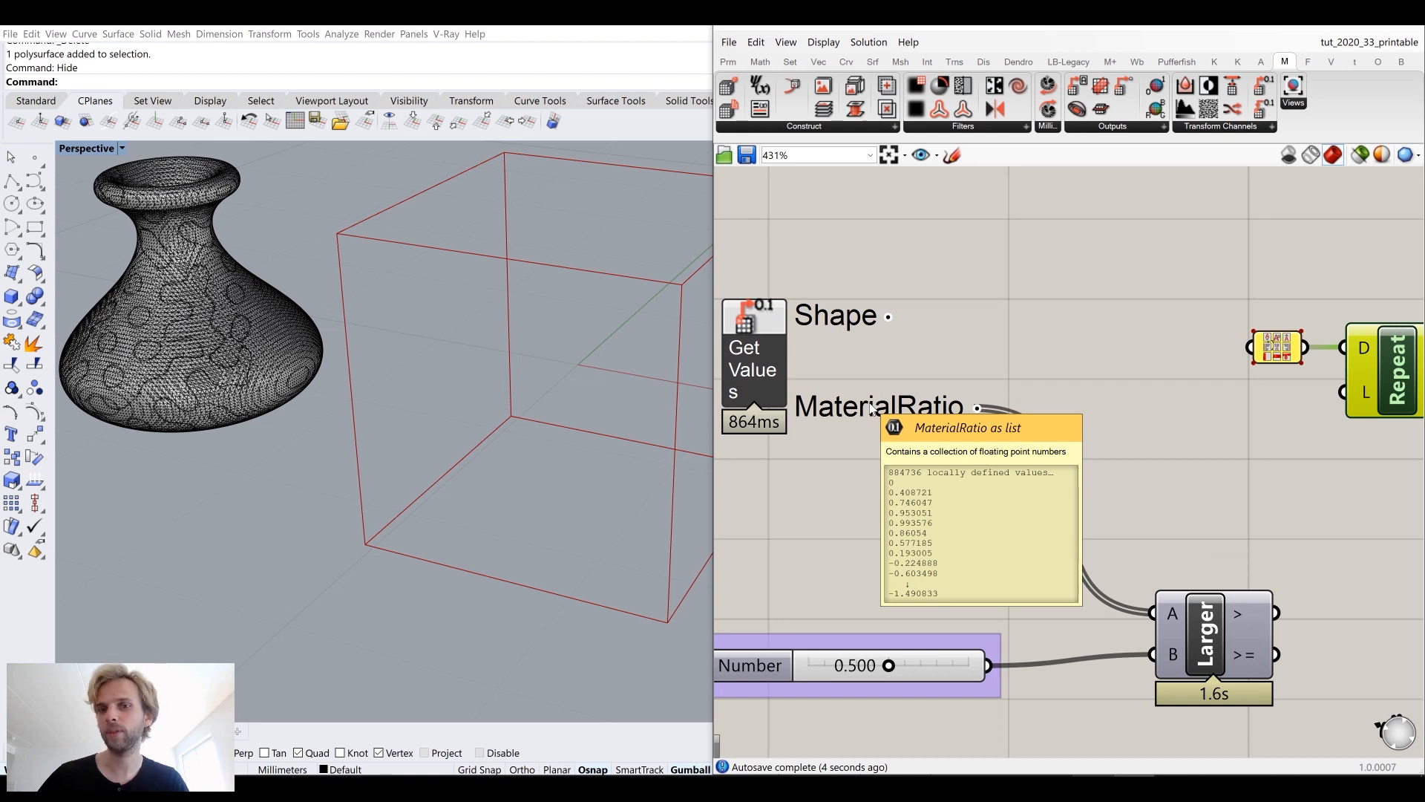
pyautogui.doubleClick(1196, 432)
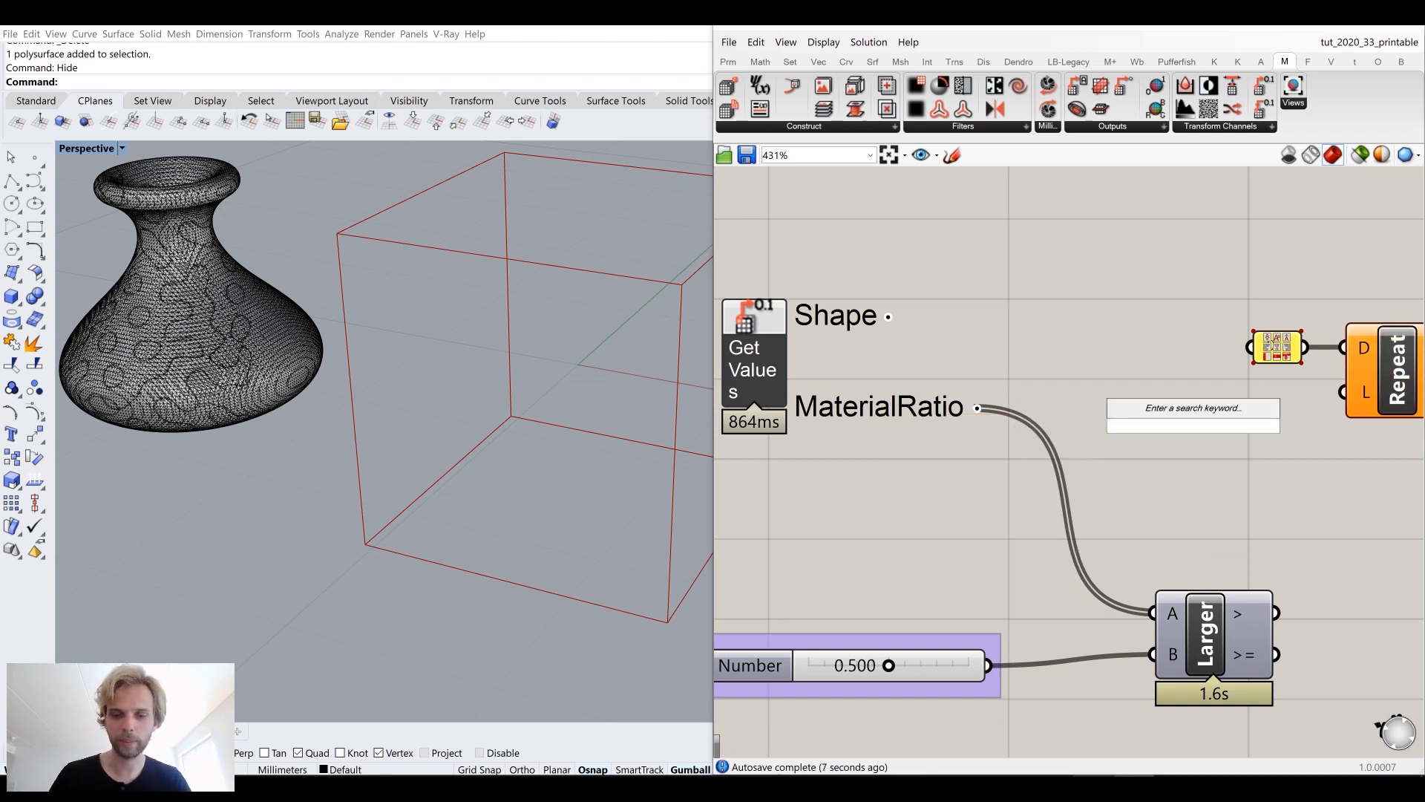
pyautogui.write('list')
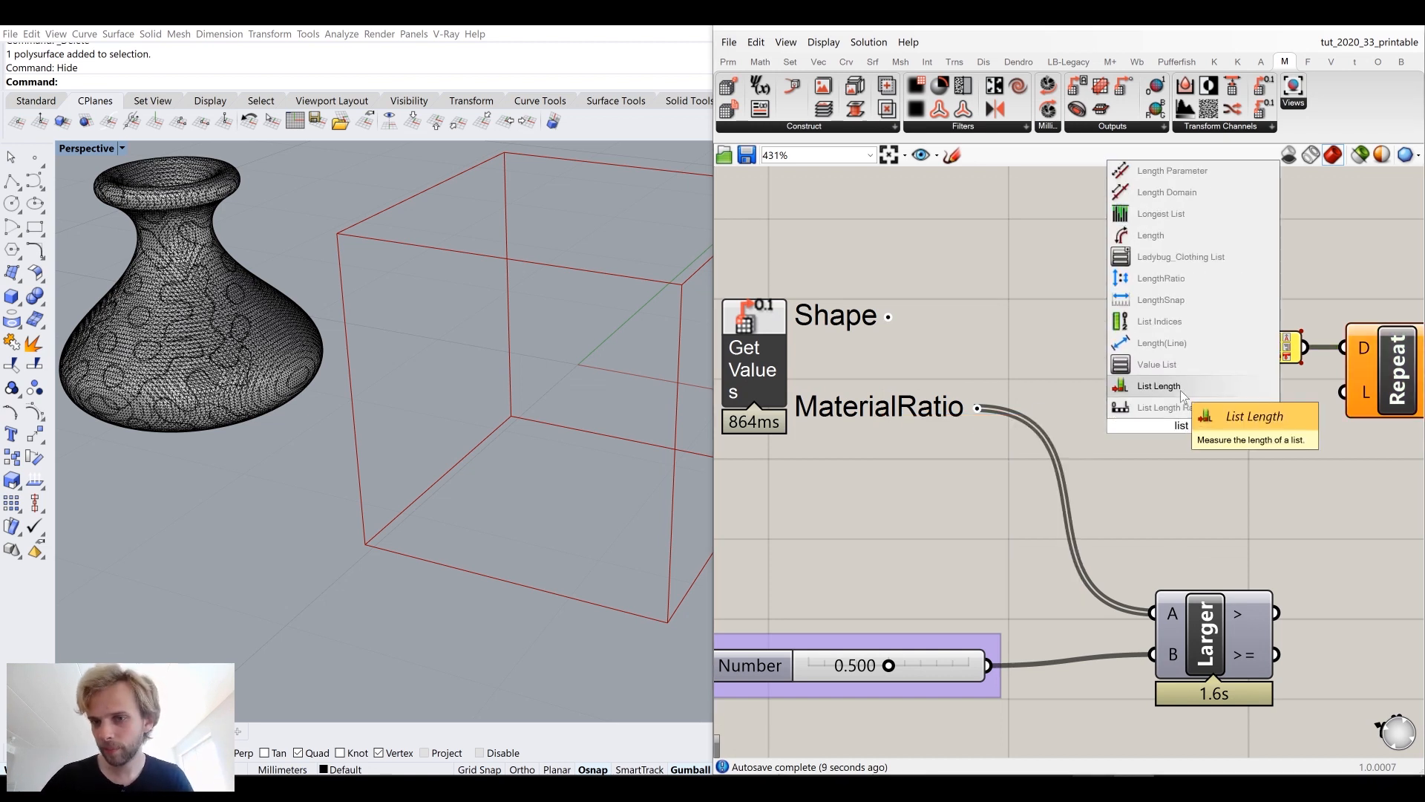
pyautogui.click(1159, 386)
pyautogui.moveTo(977, 408); pyautogui.dragTo(1124, 437)
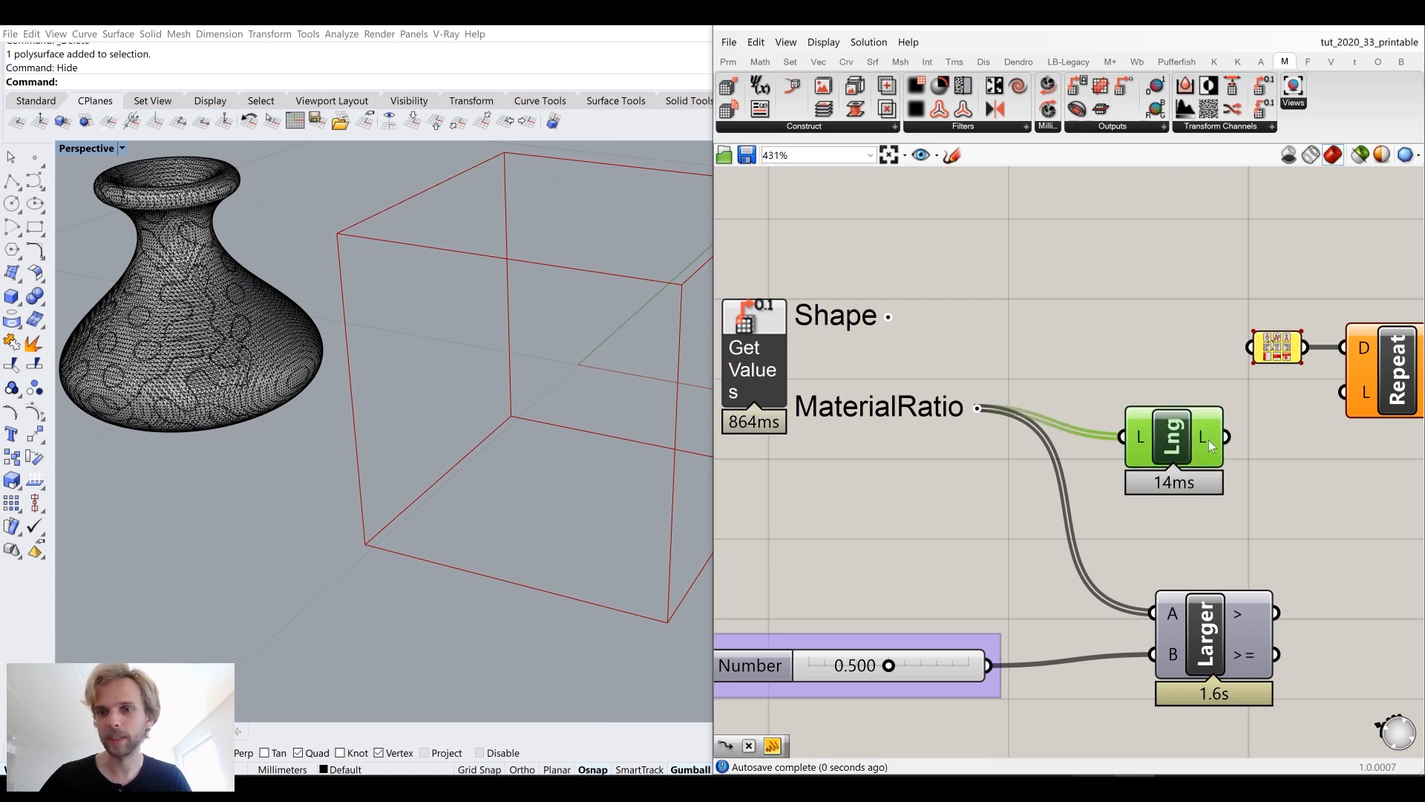
# Step: Connect the List Length output to Repeat Data's L input and arrange both components beside the panel
pyautogui.moveTo(1226, 437); pyautogui.dragTo(1342, 392)
pyautogui.moveTo(1237, 438); pyautogui.dragTo(1060, 433, button='right')
pyautogui.moveTo(1326, 429); pyautogui.dragTo(1086, 306)
pyautogui.moveTo(1223, 369); pyautogui.dragTo(1124, 404)
pyautogui.click(1158, 401)
pyautogui.moveTo(1159, 402)
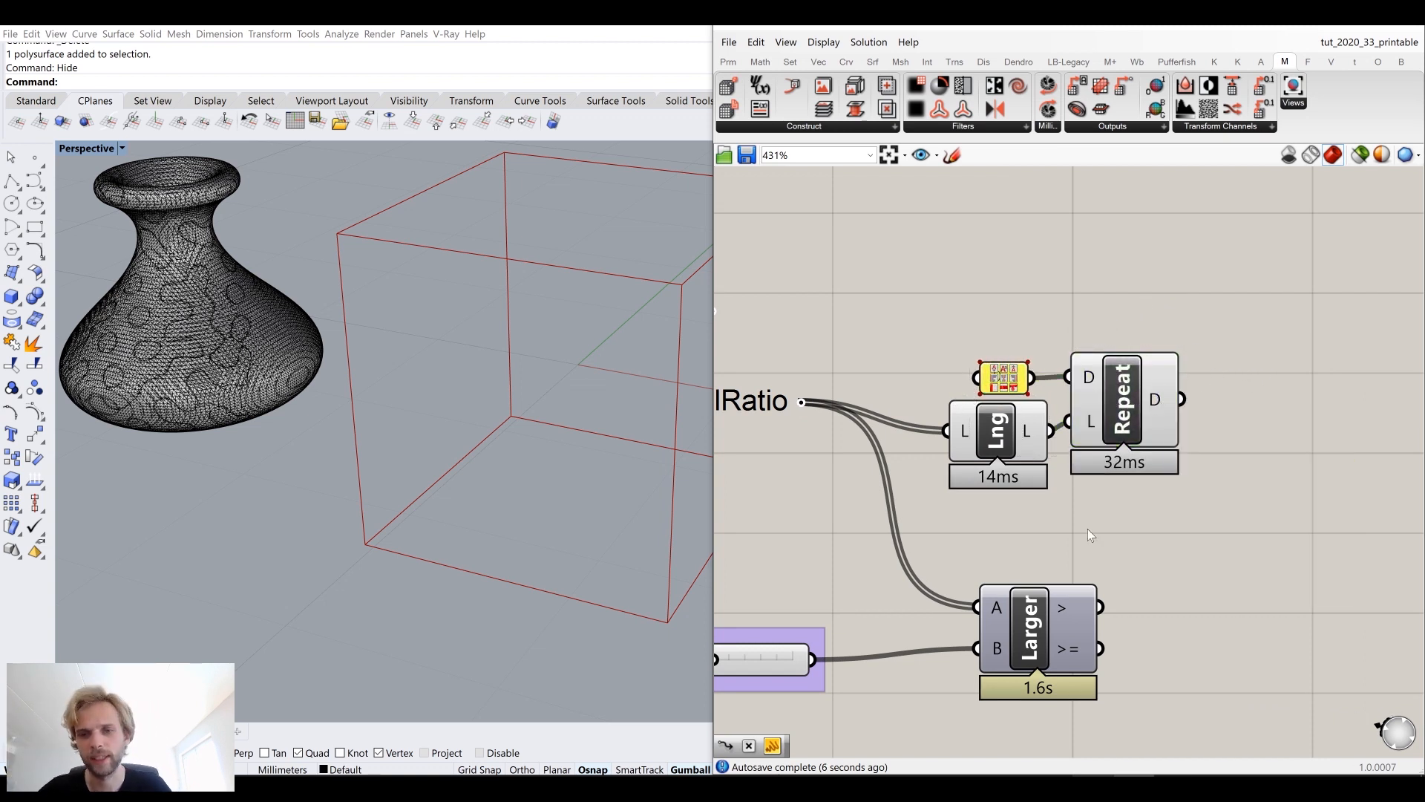
# Step: Inspect the Larger Than component's result values
pyautogui.moveTo(1070, 608)
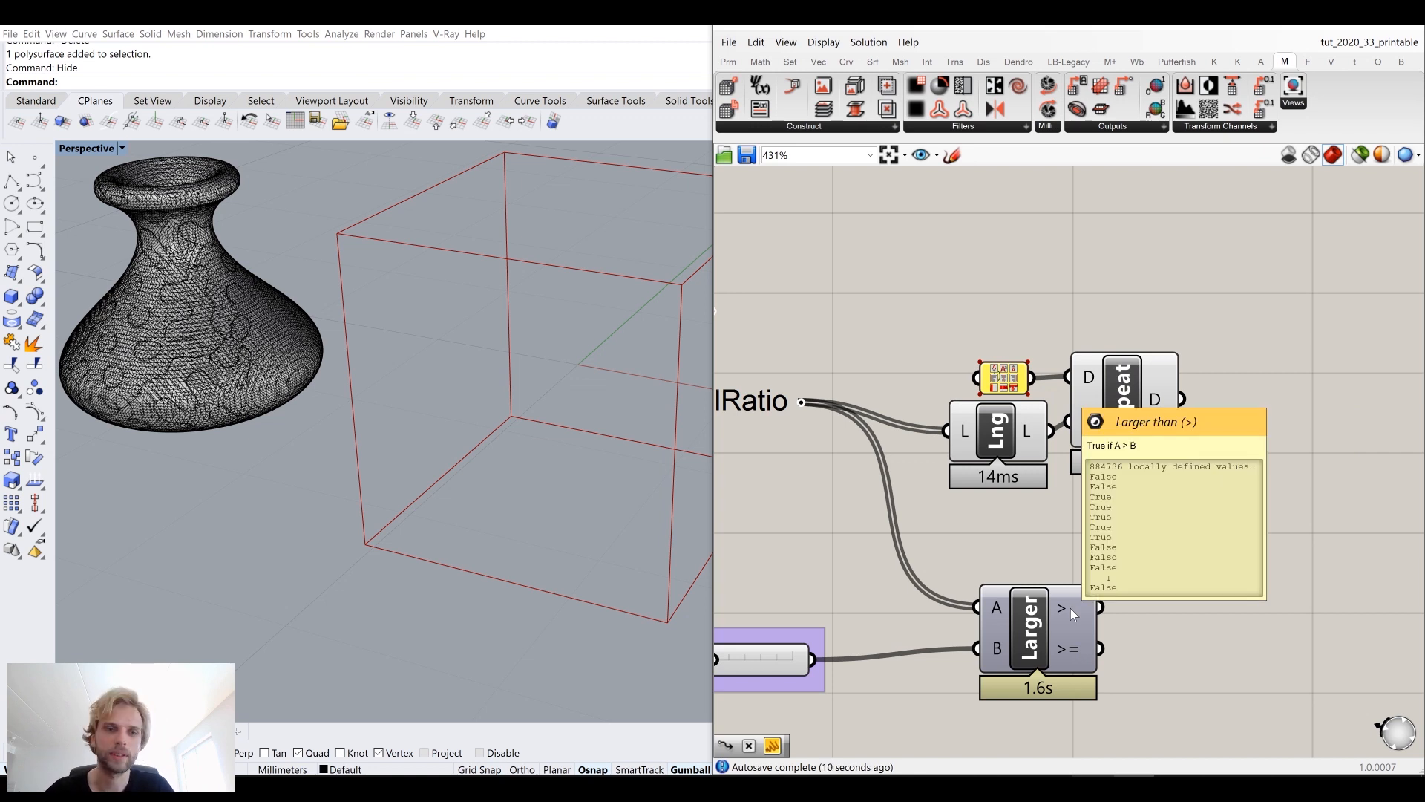
pyautogui.scroll(-4, 1070, 608)
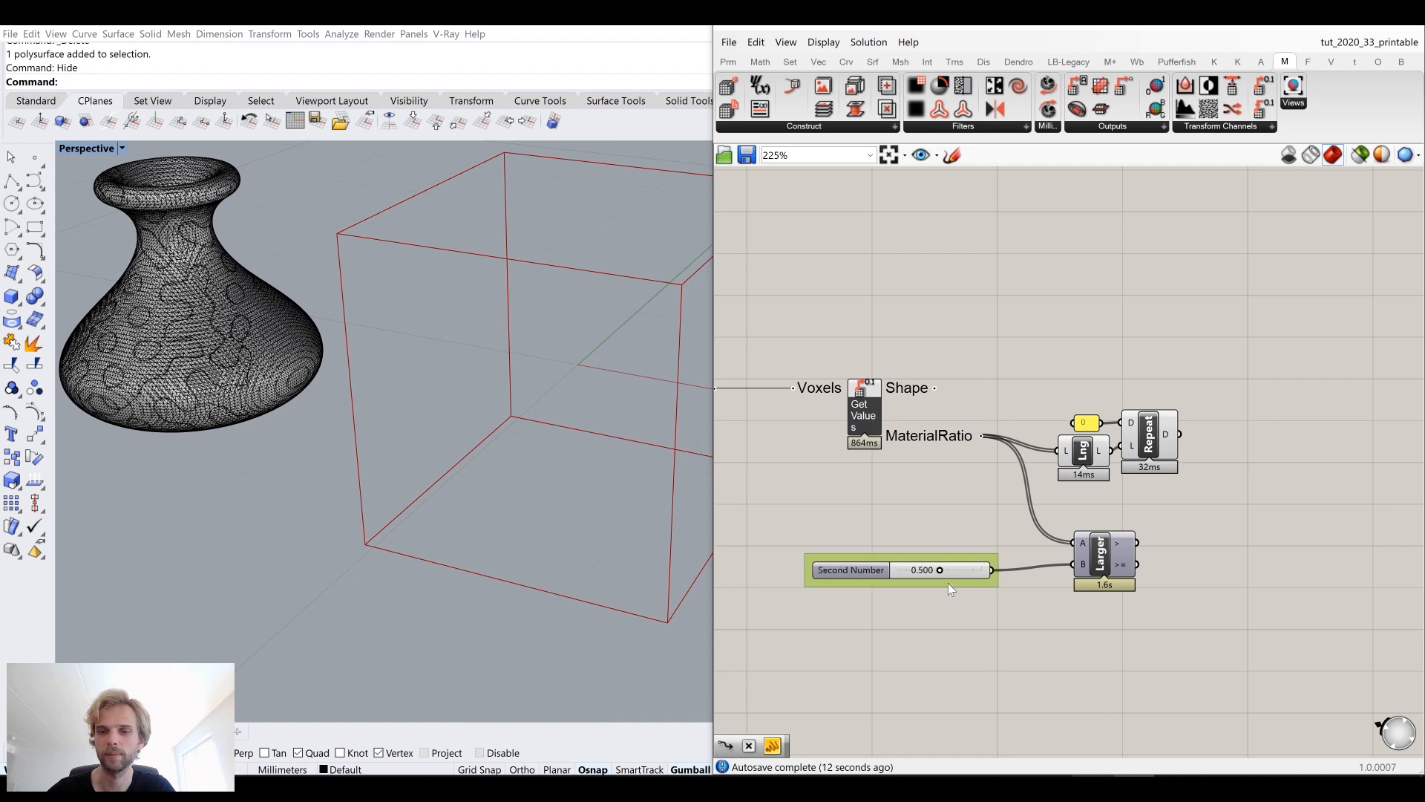
pyautogui.moveTo(1209, 470); pyautogui.dragTo(1159, 484, button='right')
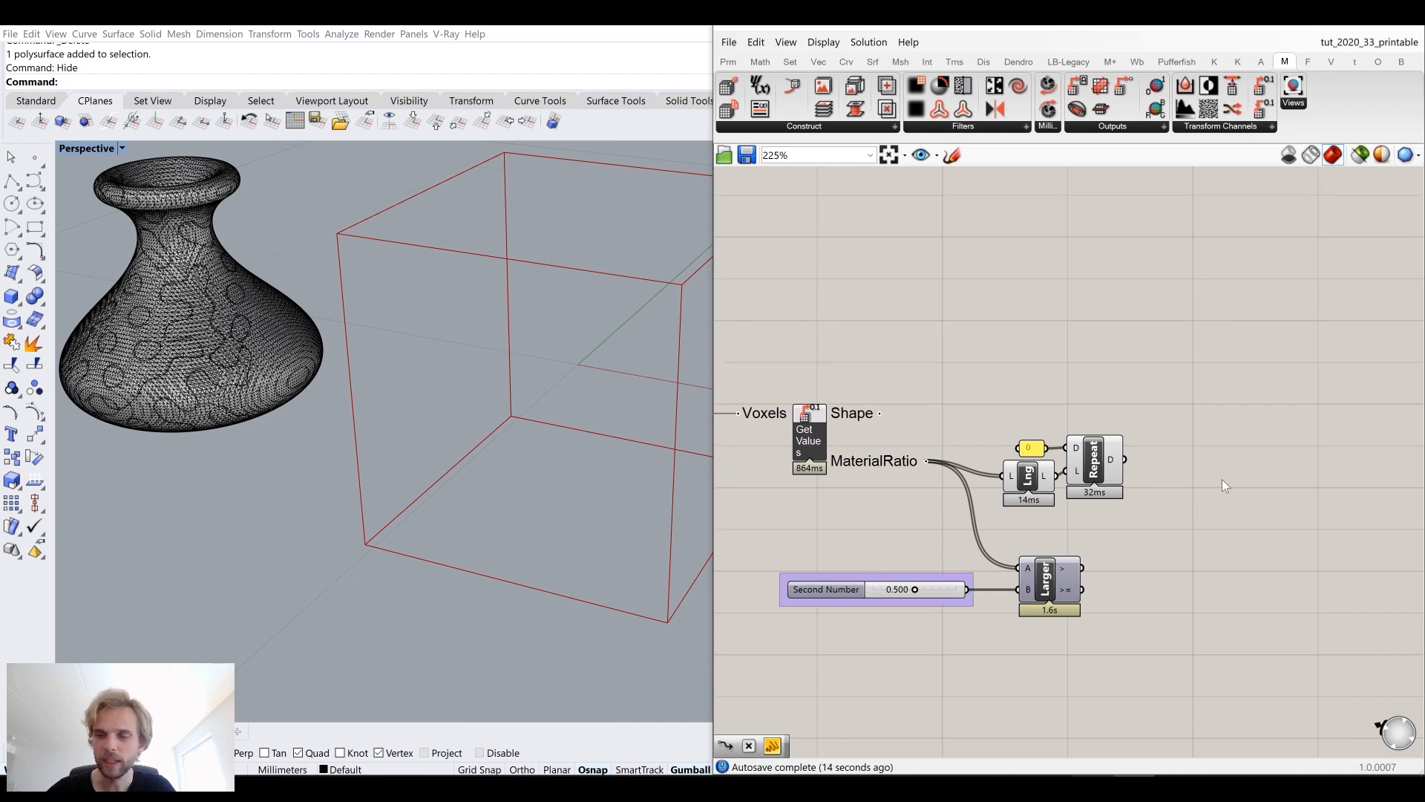
pyautogui.doubleClick(1221, 478)
pyautogui.write('pick n')
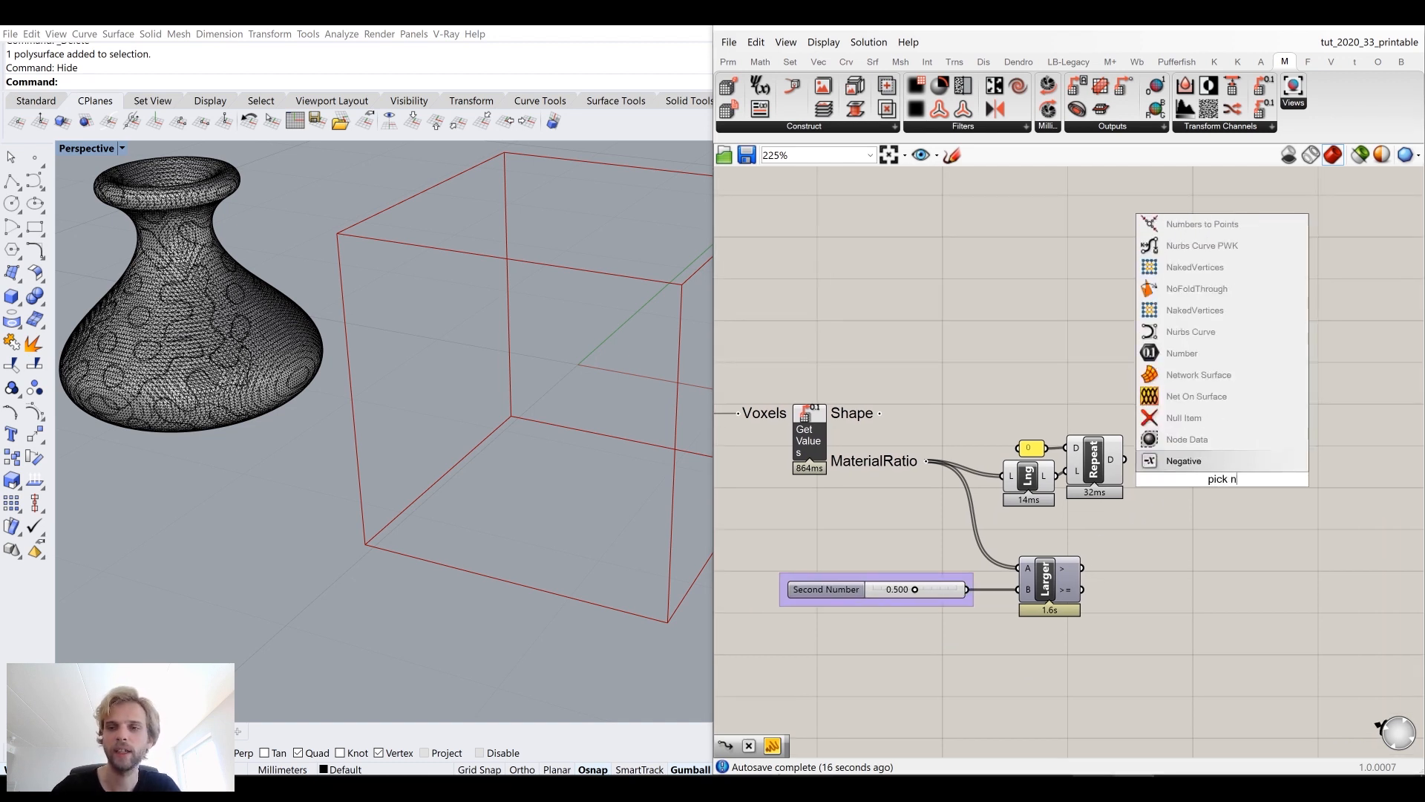
pyautogui.press('Escape')
# Step: Add a Pick'n'Choose component and connect the Larger Than result to its P input
pyautogui.doubleClick(1227, 572)
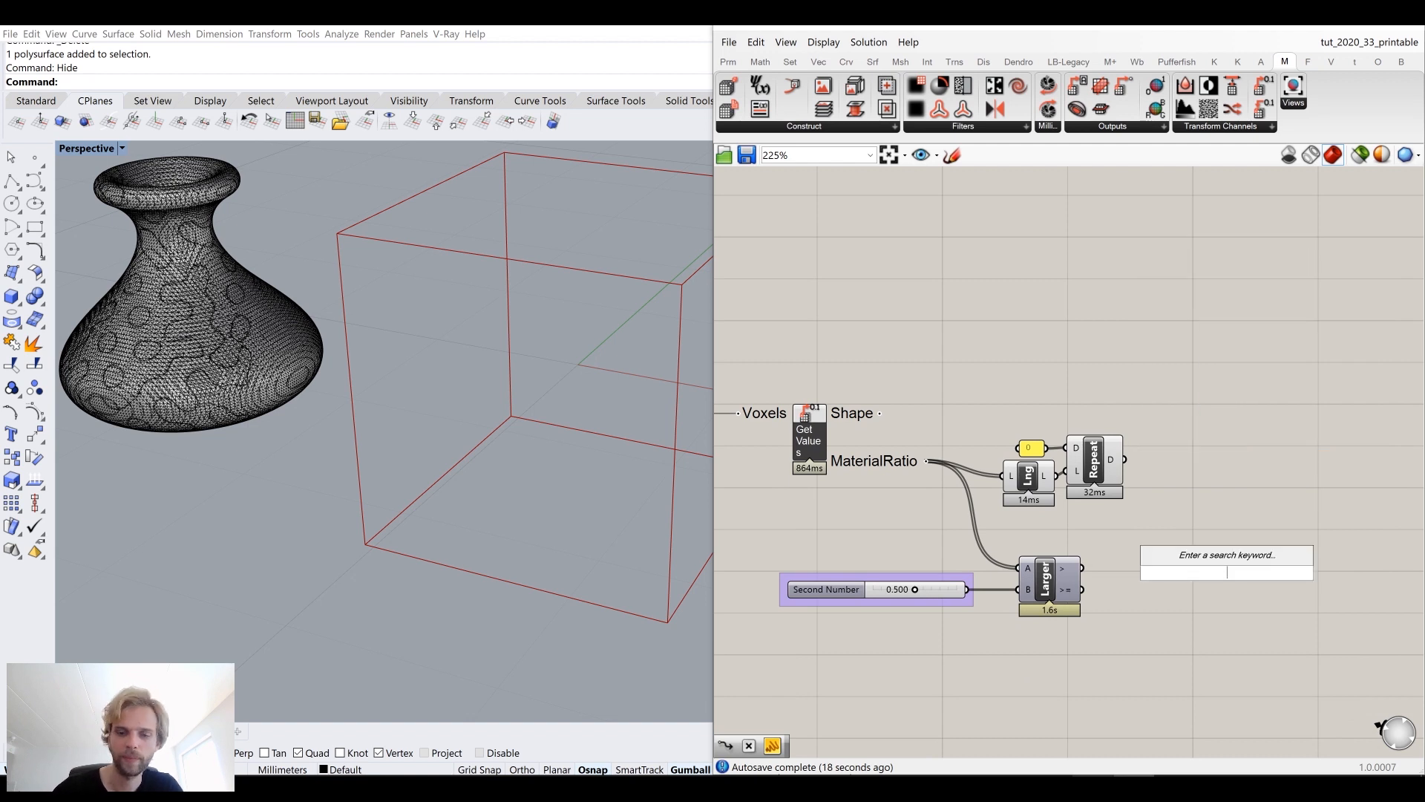
pyautogui.write('pick')
pyautogui.press('Return')
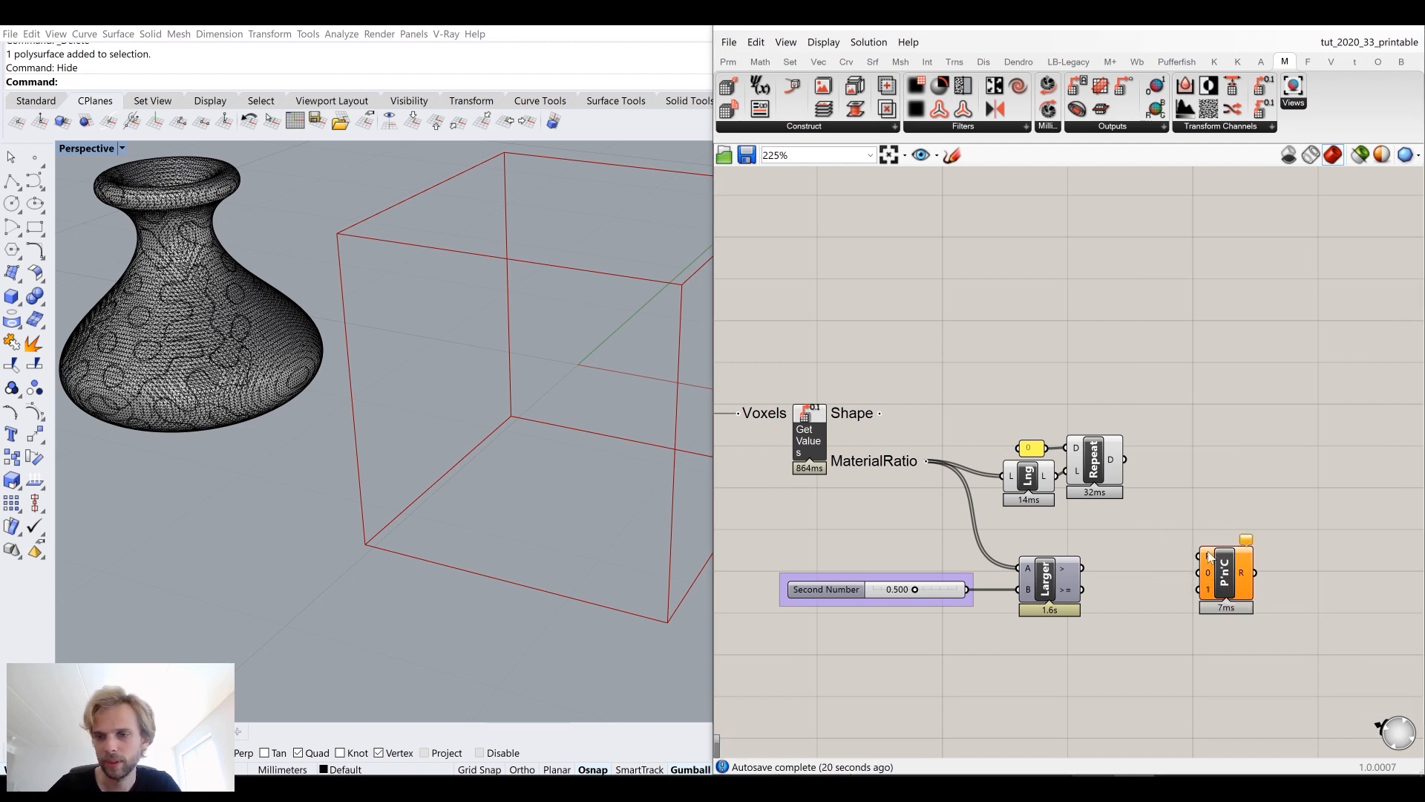
pyautogui.moveTo(1213, 533); pyautogui.dragTo(1208, 507)
pyautogui.scroll(2, 1112, 409)
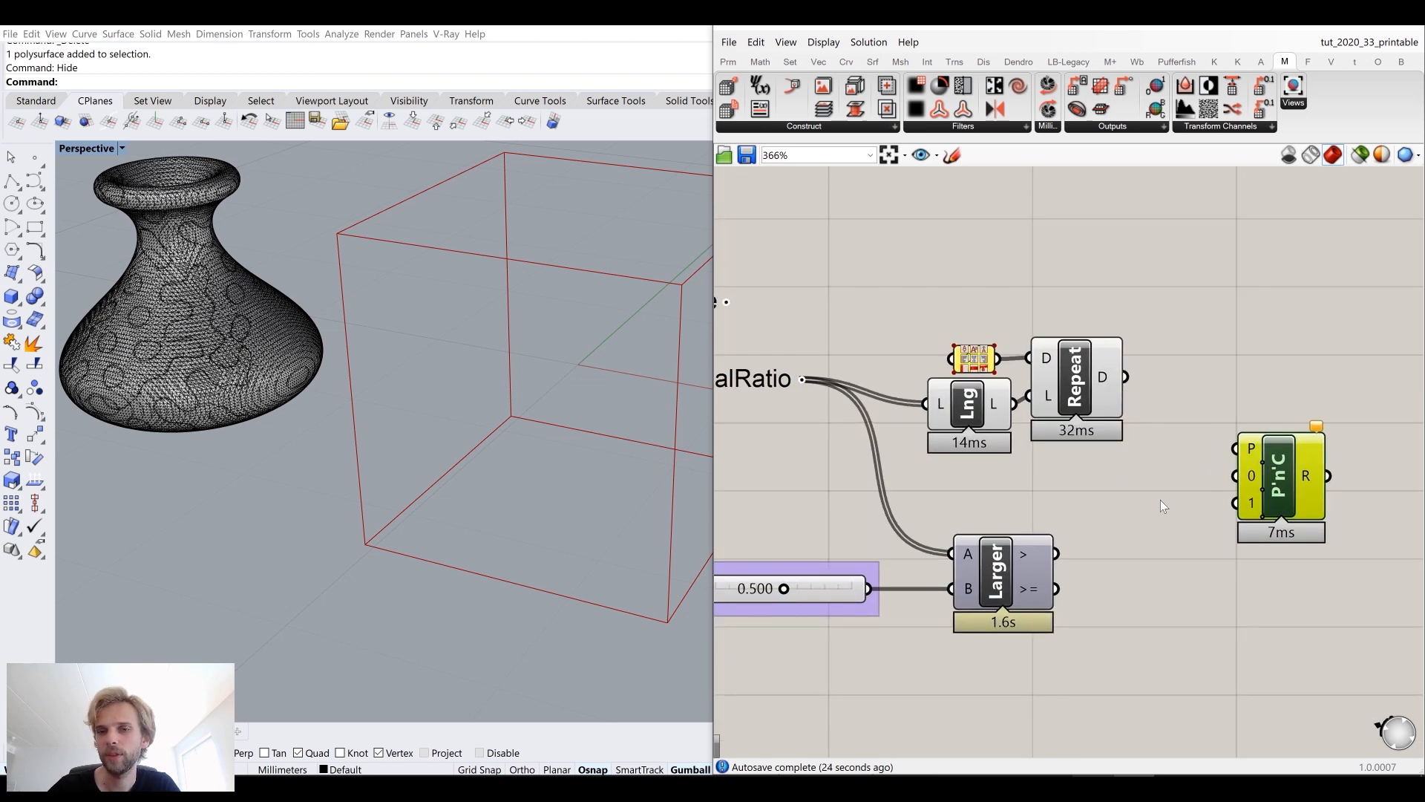
pyautogui.moveTo(1045, 554)
pyautogui.moveTo(1045, 554); pyautogui.dragTo(1238, 449)
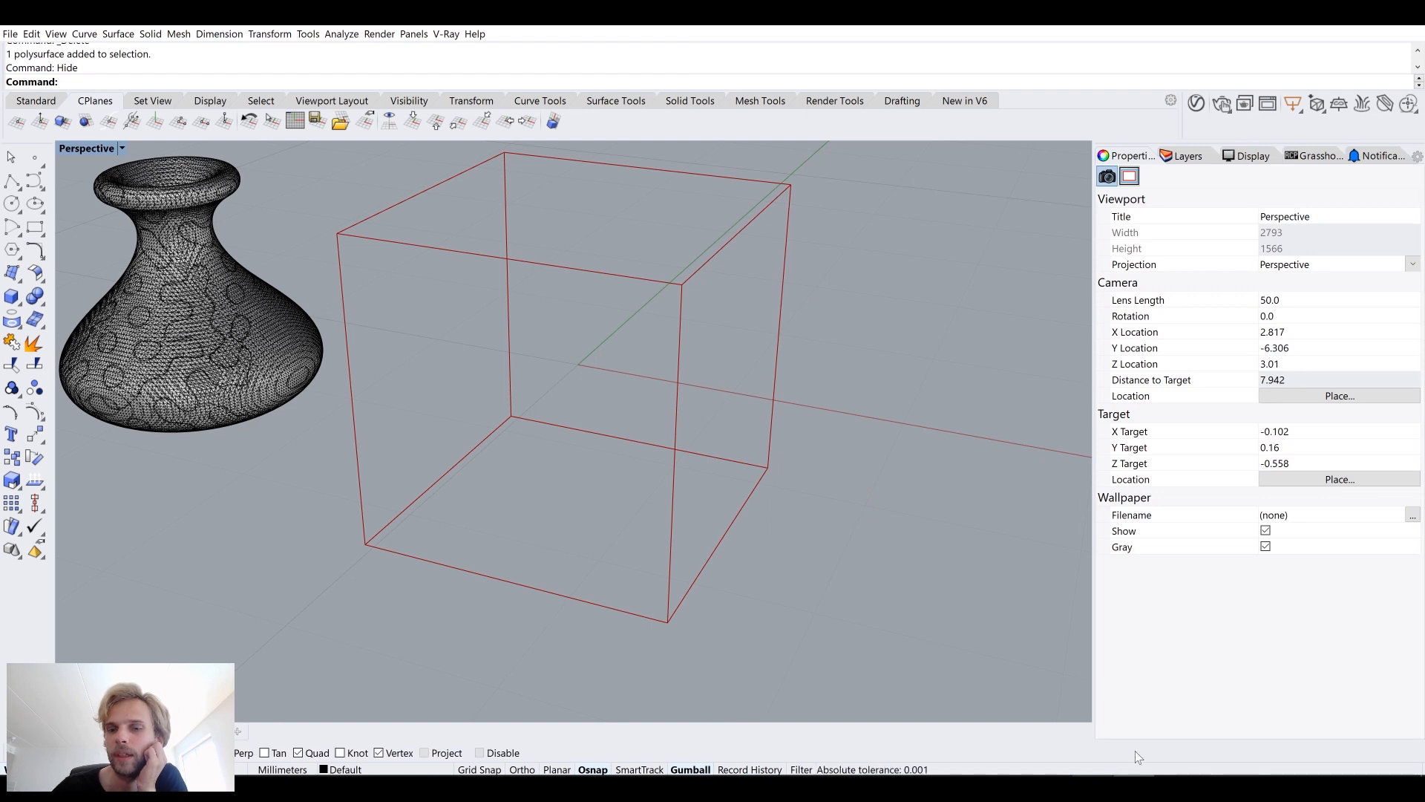
# Step: Restore the Grasshopper window and set the Create Voxels Resolution slider to 40
pyautogui.click(1134, 784)
pyautogui.click(1134, 784)
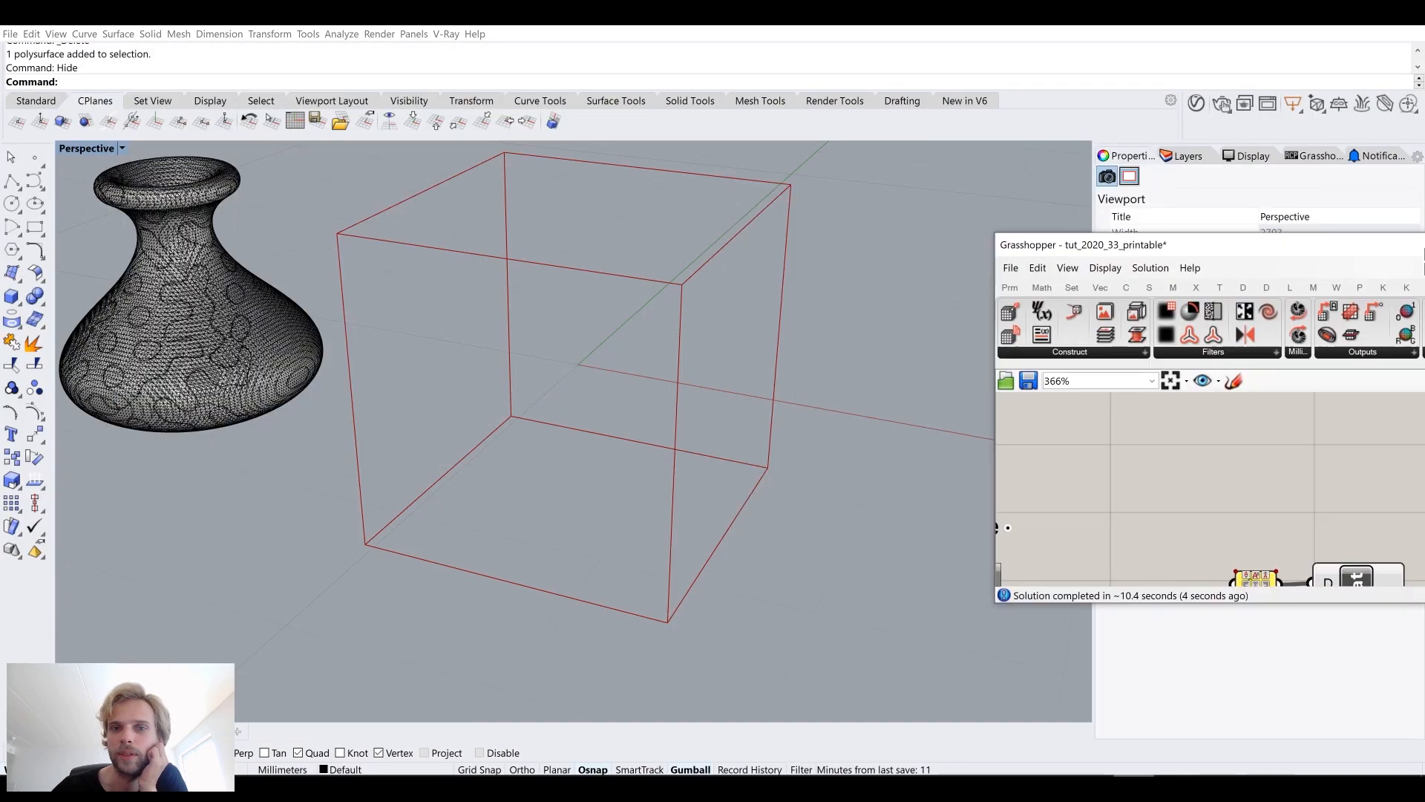
pyautogui.moveTo(1423, 253); pyautogui.dragTo(1424, 254)
pyautogui.scroll(-6, 1169, 383)
pyautogui.moveTo(1069, 409); pyautogui.dragTo(1403, 435, button='right')
pyautogui.scroll(7, 946, 320)
pyautogui.doubleClick(857, 359)
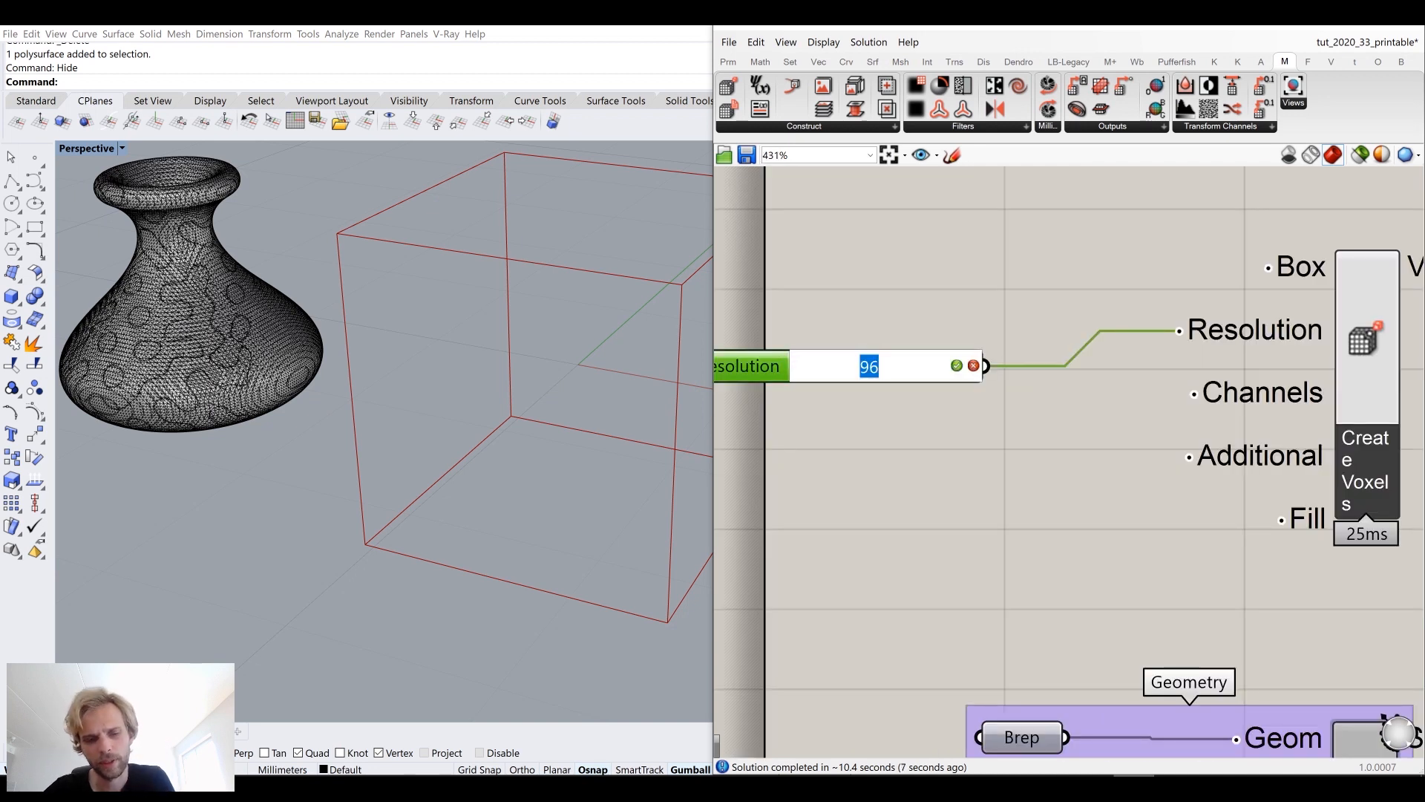
pyautogui.write('40')
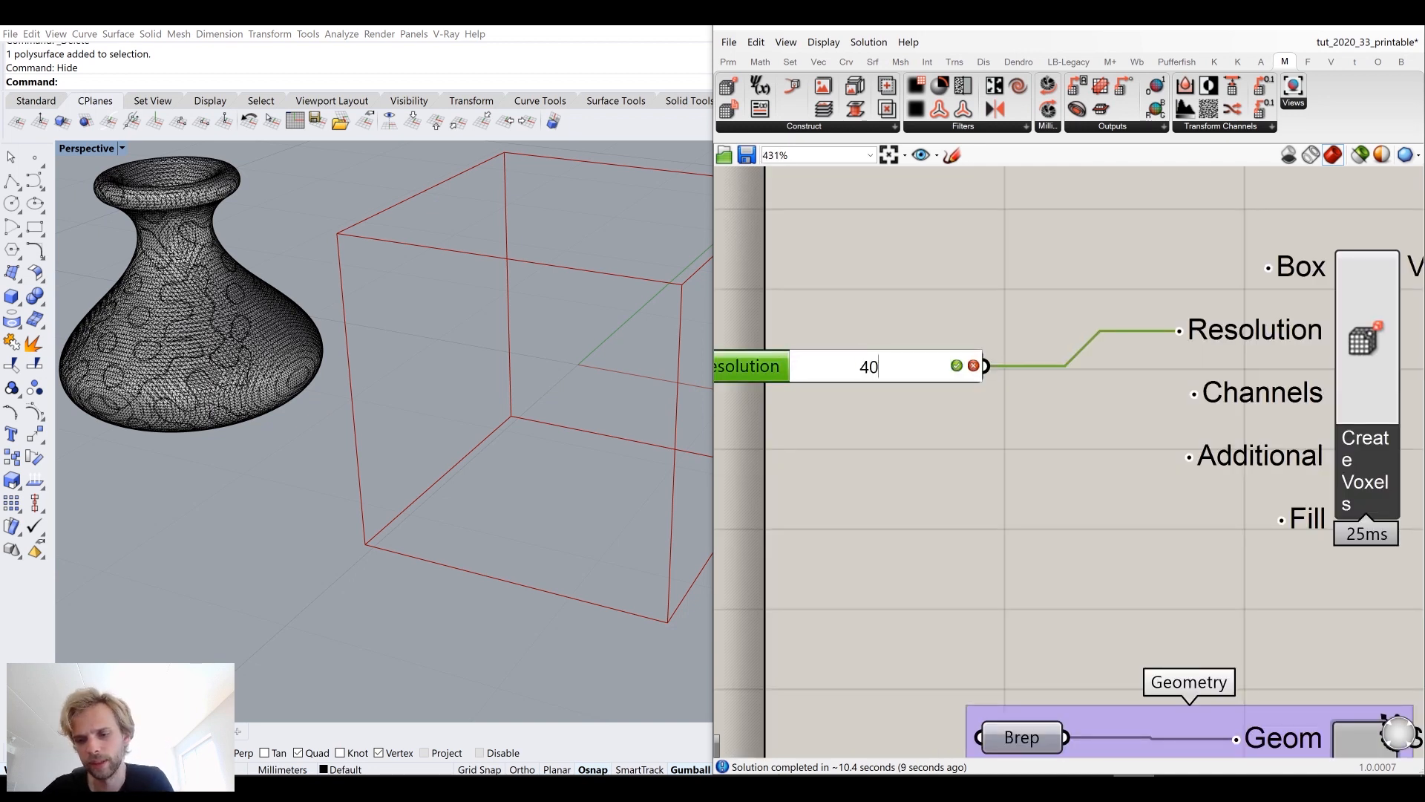
pyautogui.press('Return')
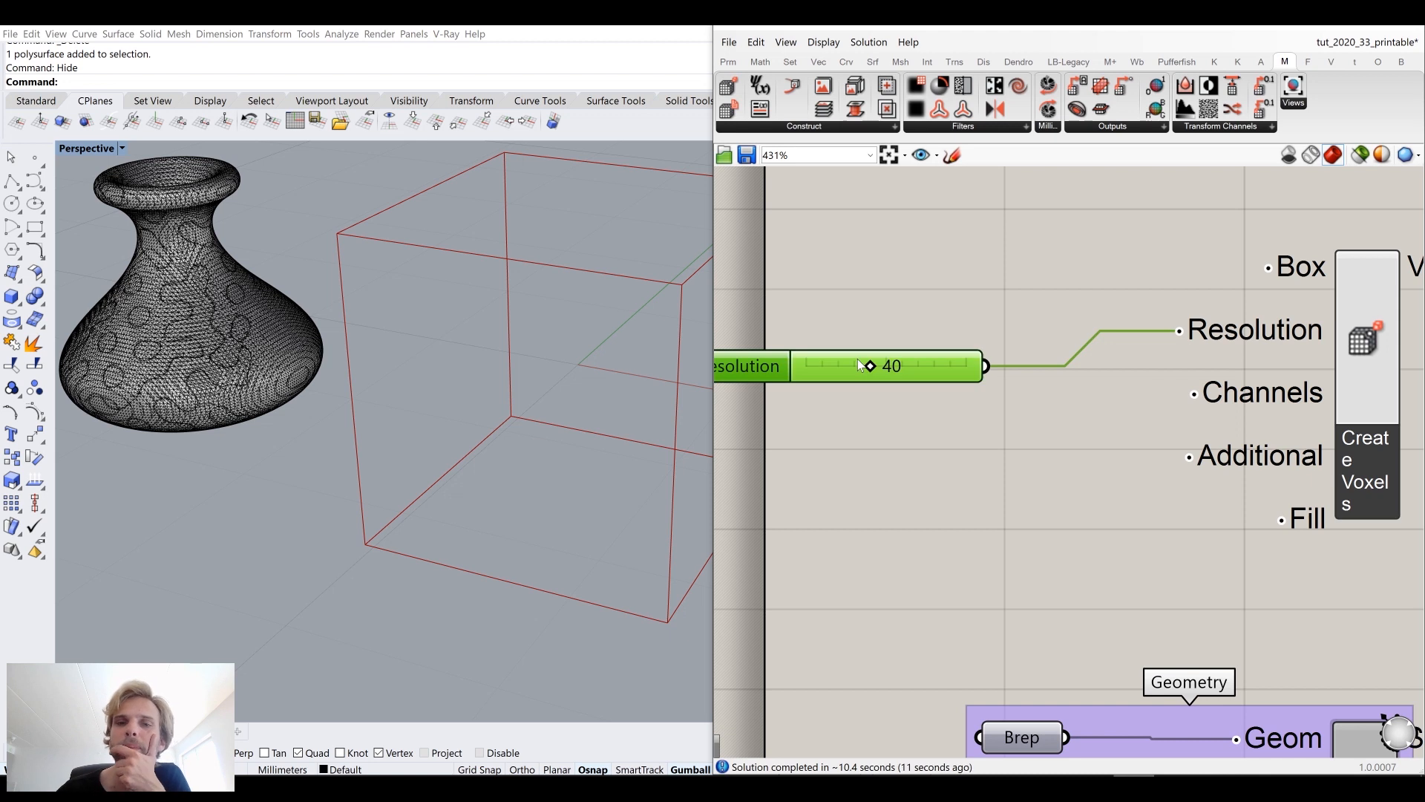
# Step: Connect the Repeat Data output to Pick'n'Choose's 0 input and the Shape output to its 1 input
pyautogui.scroll(-8, 1249, 425)
pyautogui.scroll(8, 1151, 429)
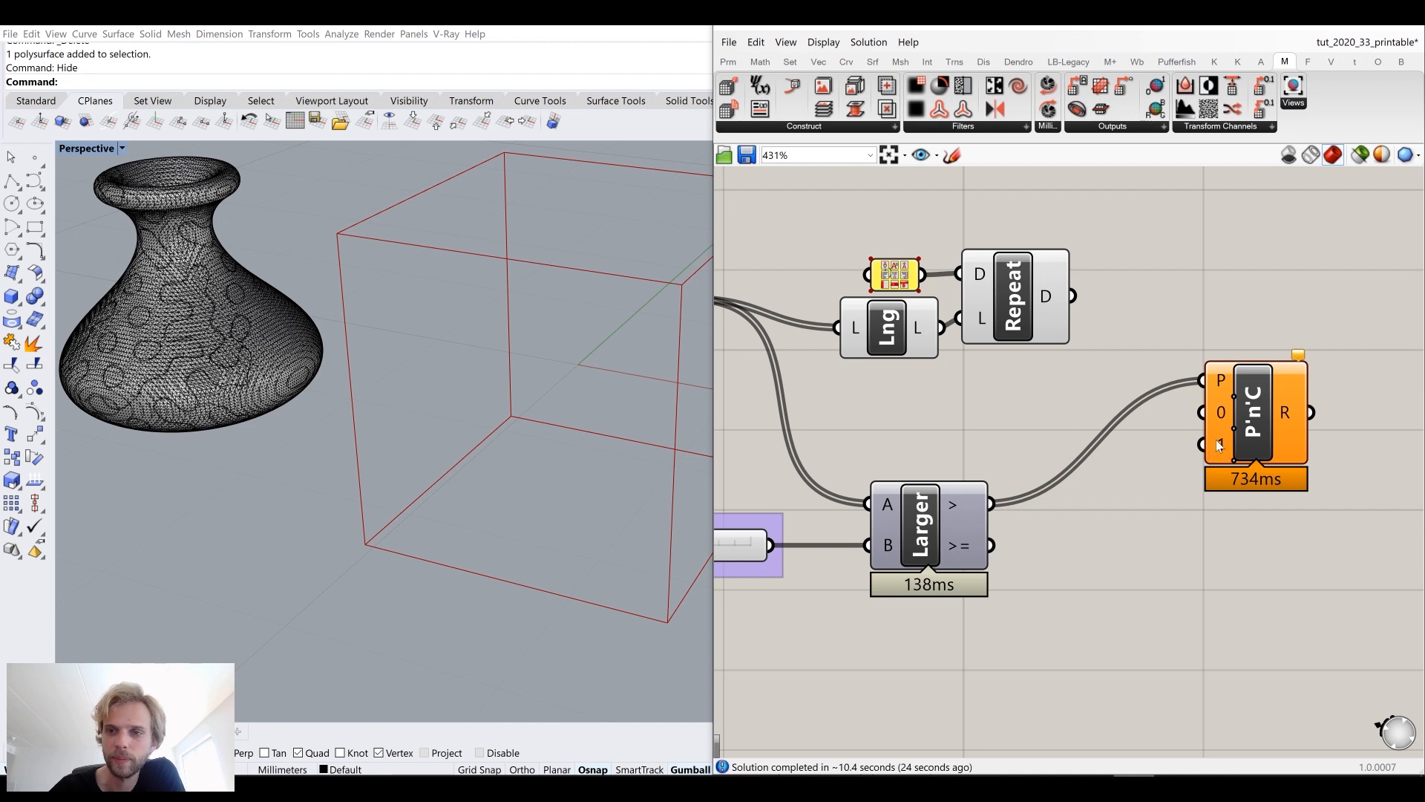
pyautogui.scroll(-2, 1188, 423)
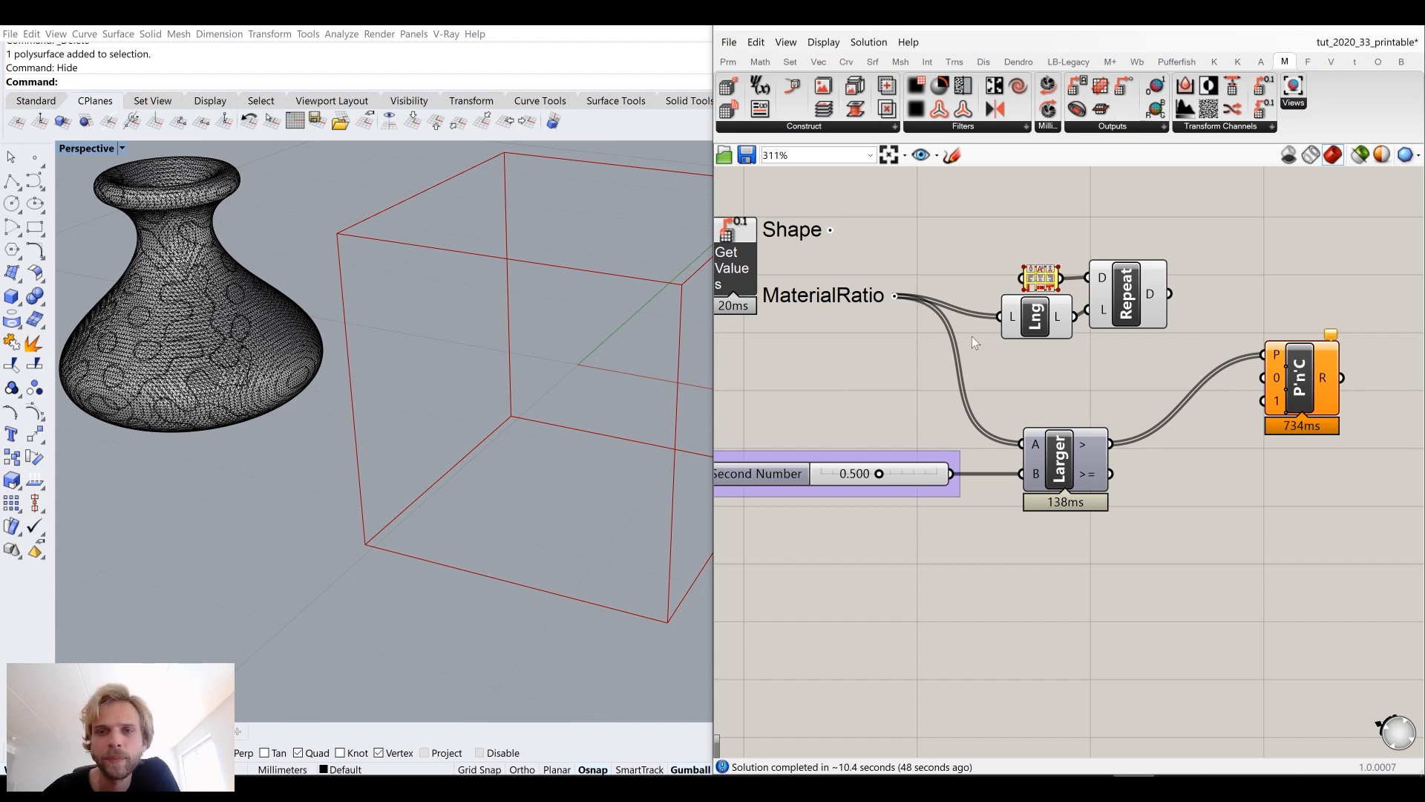
pyautogui.moveTo(1166, 293); pyautogui.dragTo(1264, 380)
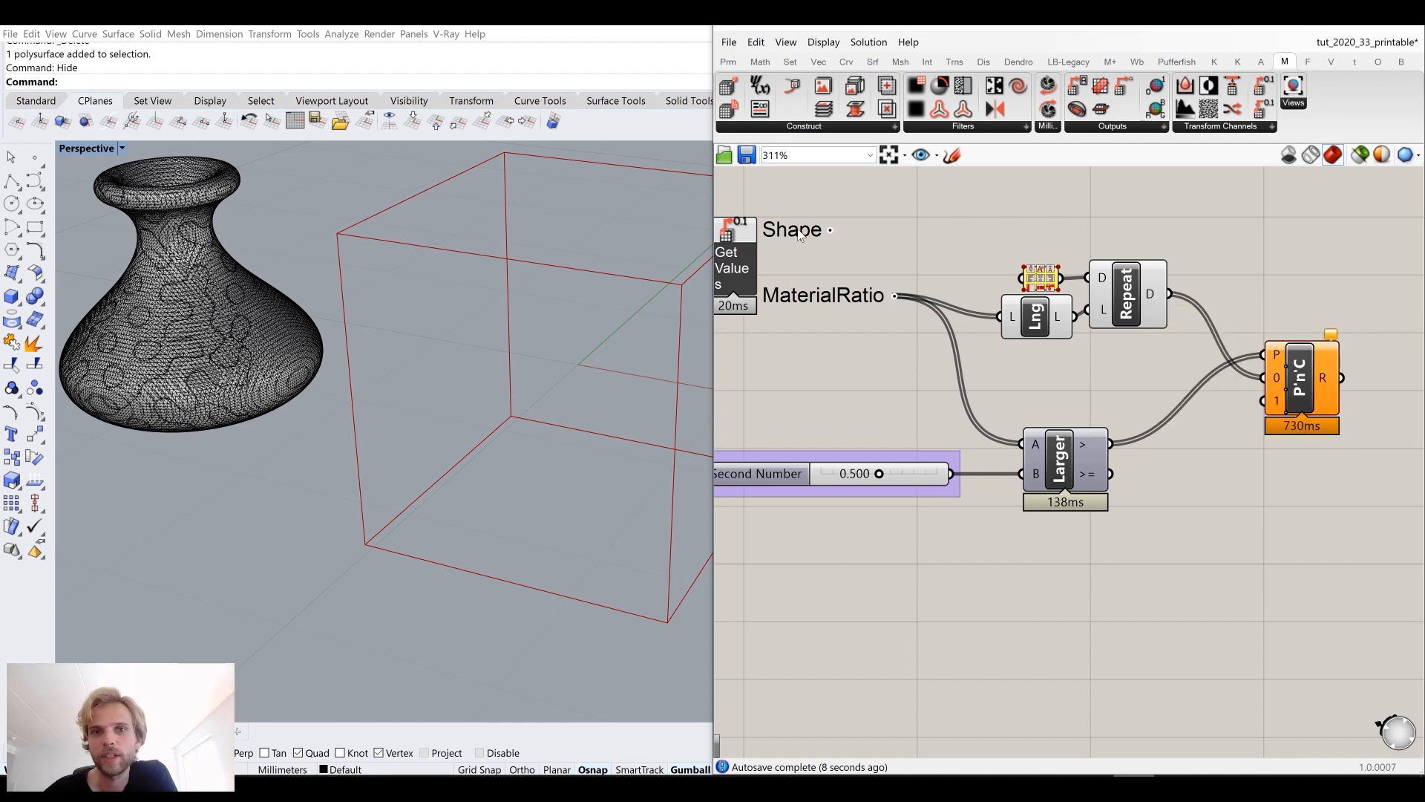
pyautogui.moveTo(830, 230); pyautogui.dragTo(1263, 400)
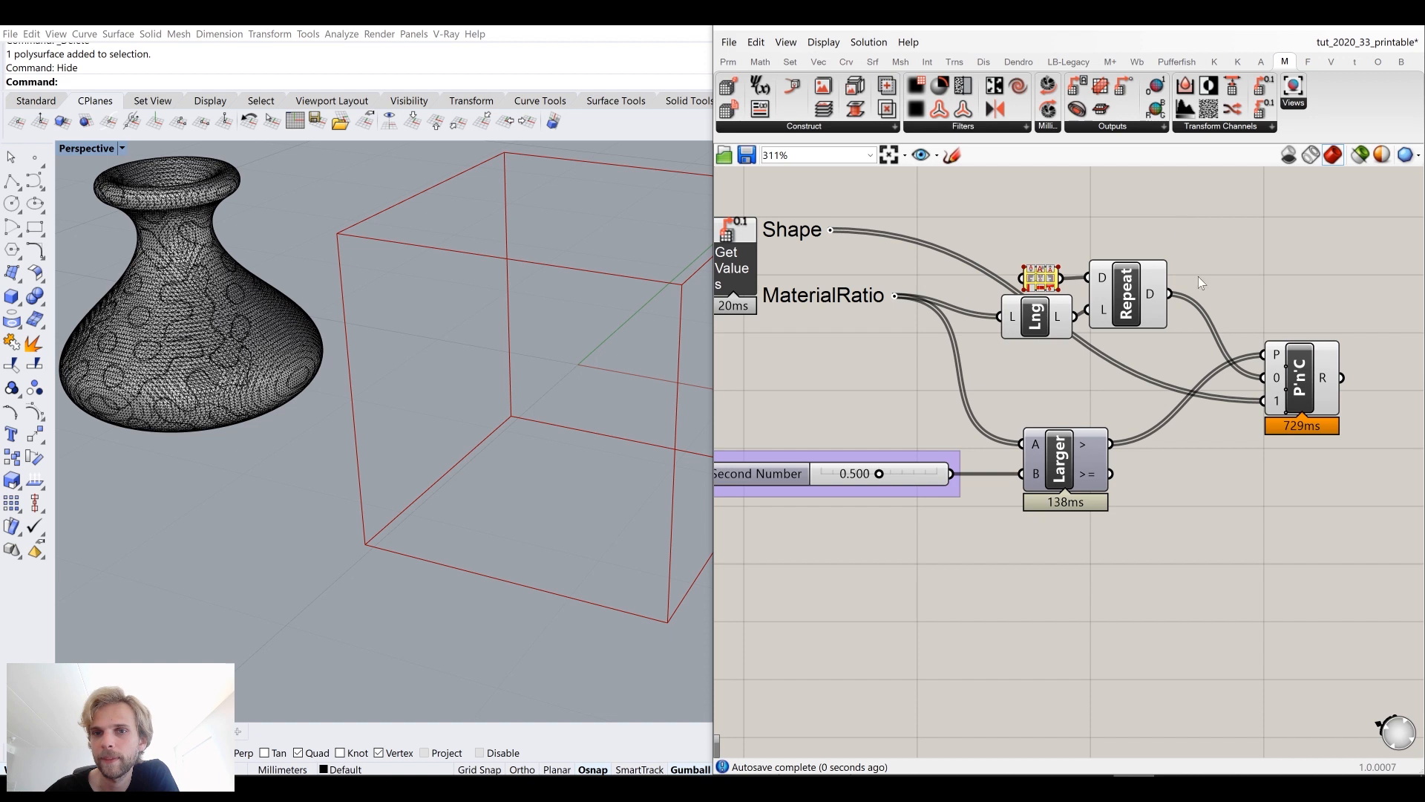
# Step: Rearrange the Repeat Data, Larger Than and number slider components on the canvas
pyautogui.moveTo(1177, 310); pyautogui.dragTo(1129, 268, button='right')
pyautogui.scroll(-2, 1129, 268)
pyautogui.moveTo(1064, 451); pyautogui.dragTo(1035, 355)
pyautogui.moveTo(1234, 450); pyautogui.dragTo(1214, 469, button='right')
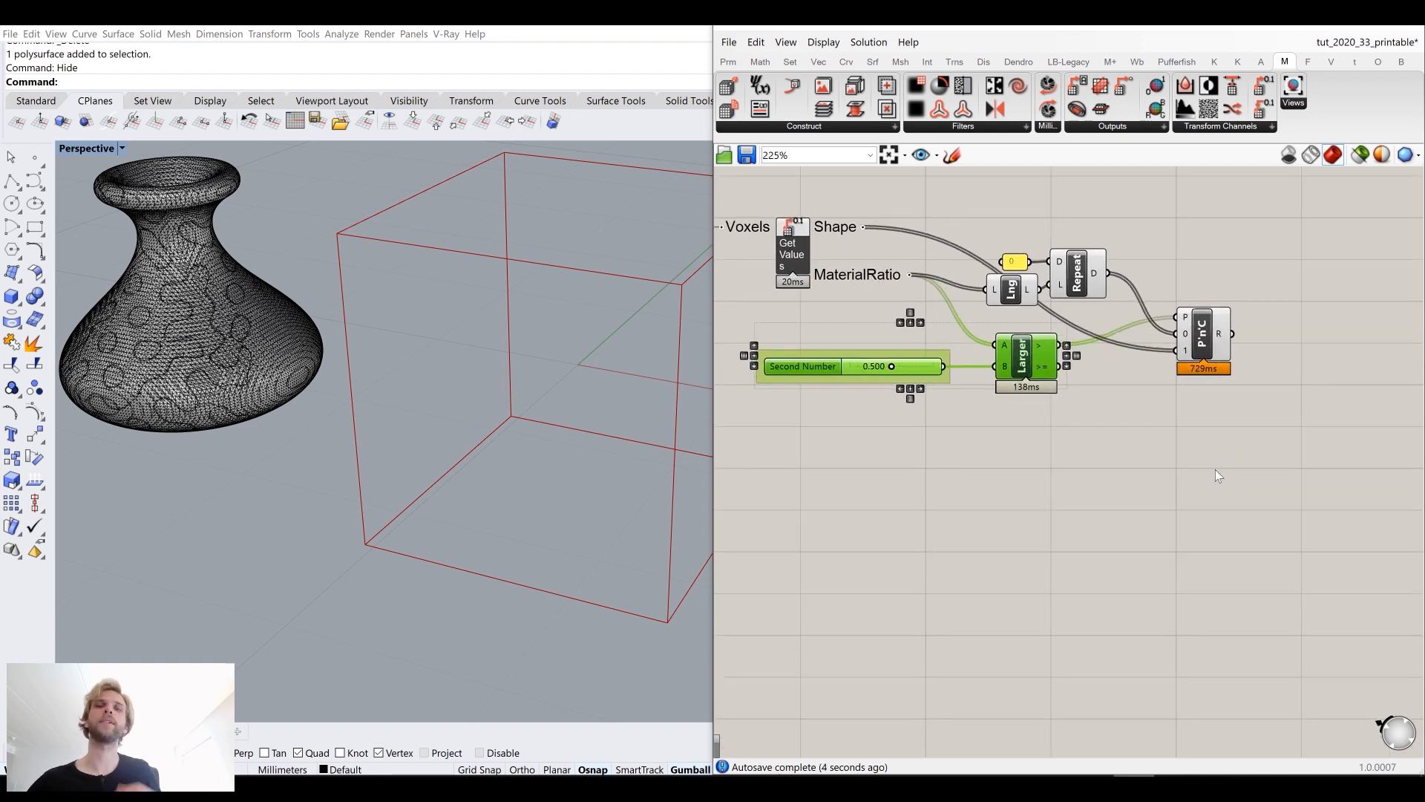
pyautogui.click(1215, 469)
pyautogui.scroll(2, 1220, 440)
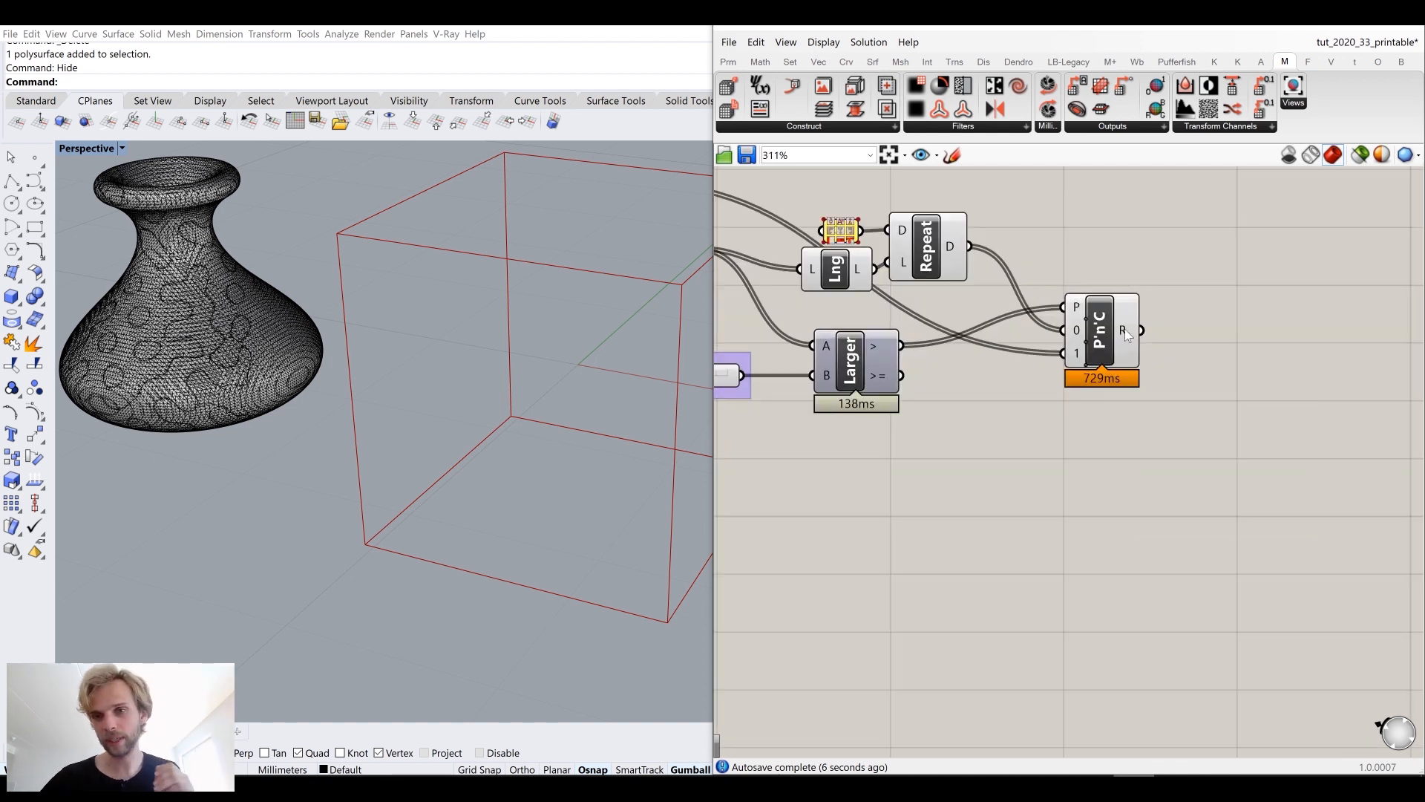
pyautogui.moveTo(1124, 333)
pyautogui.scroll(-3, 1180, 348)
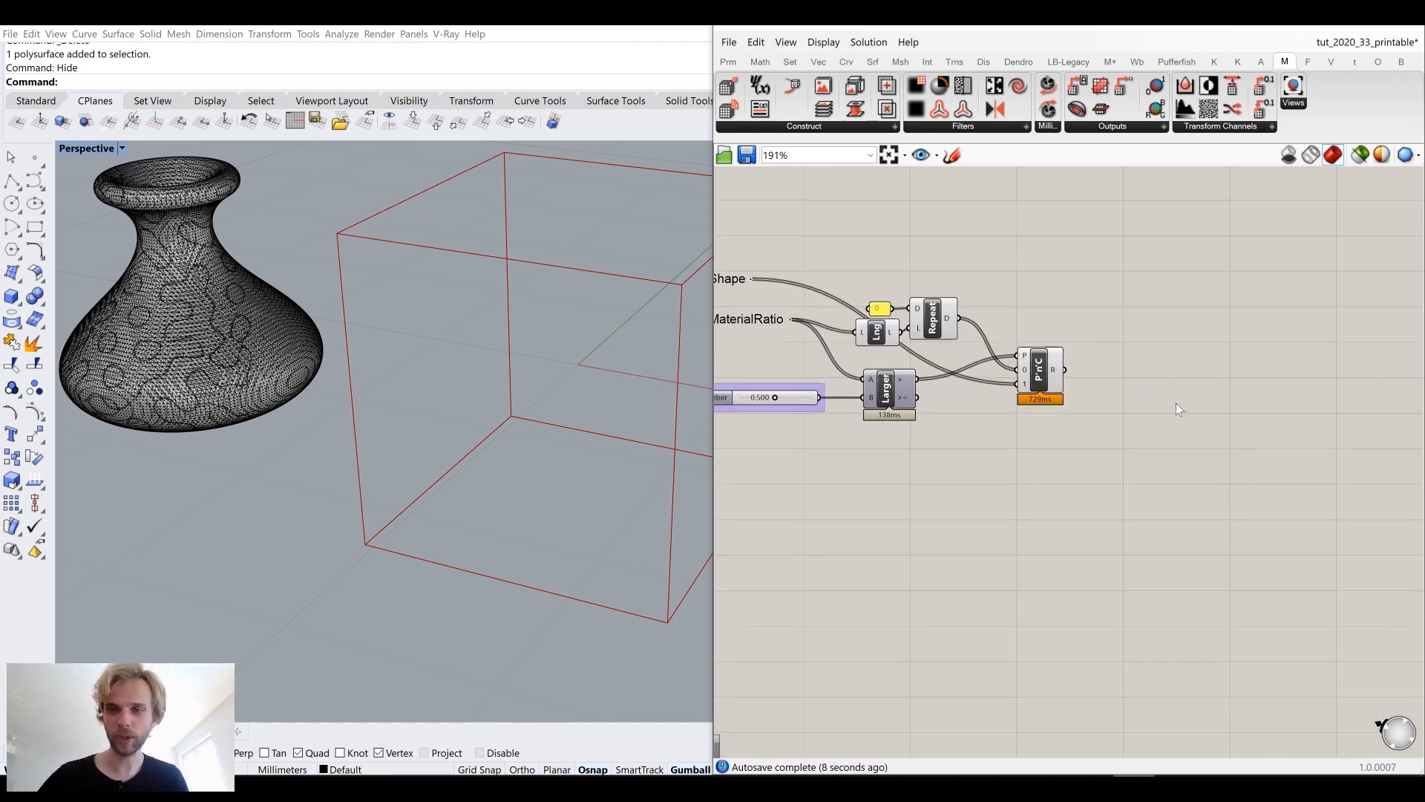
# Step: Add a Get Iso Mesh component and connect the Add Sources Voxels output to its Voxels input
pyautogui.click(1117, 127)
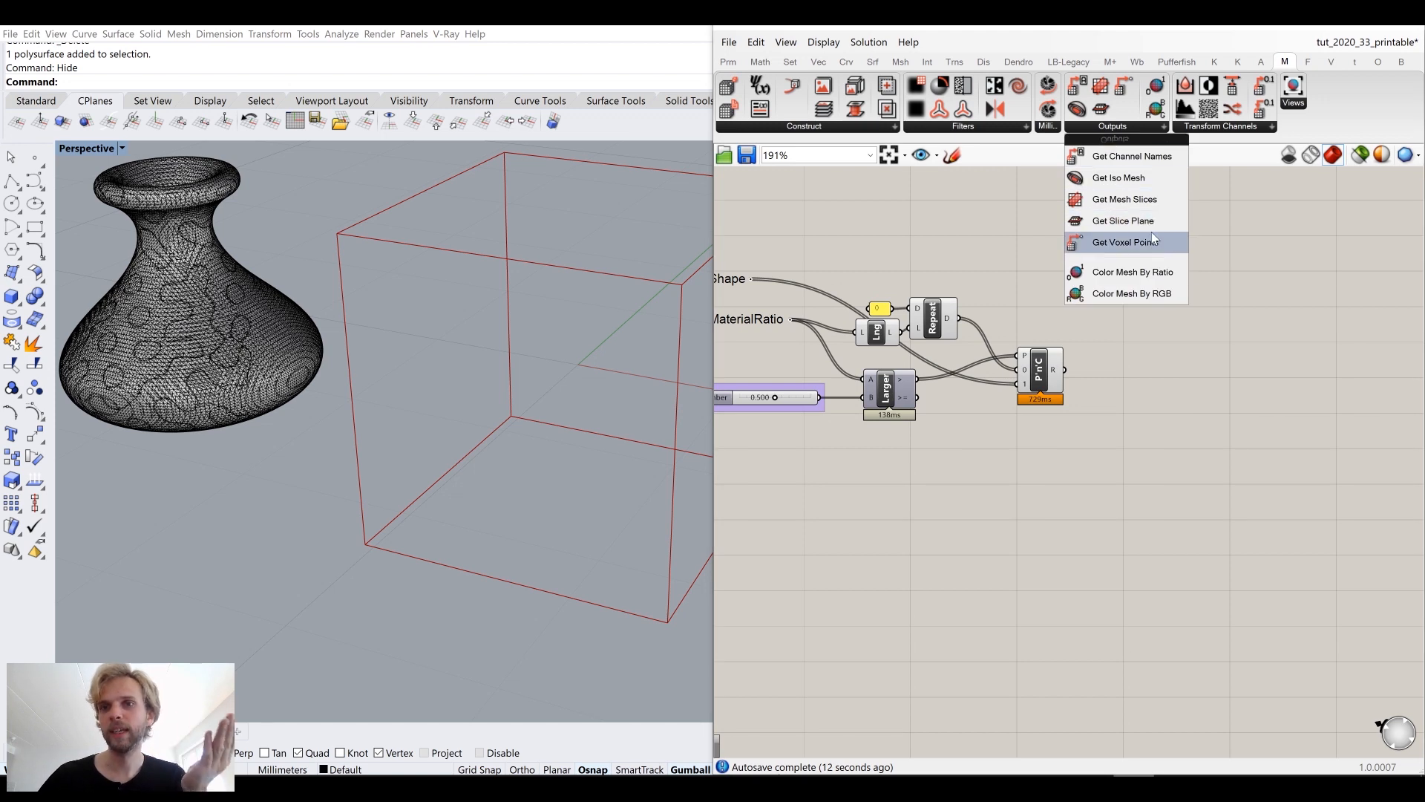
pyautogui.click(1149, 182)
pyautogui.click(1176, 329)
pyautogui.moveTo(1177, 331); pyautogui.dragTo(1222, 314)
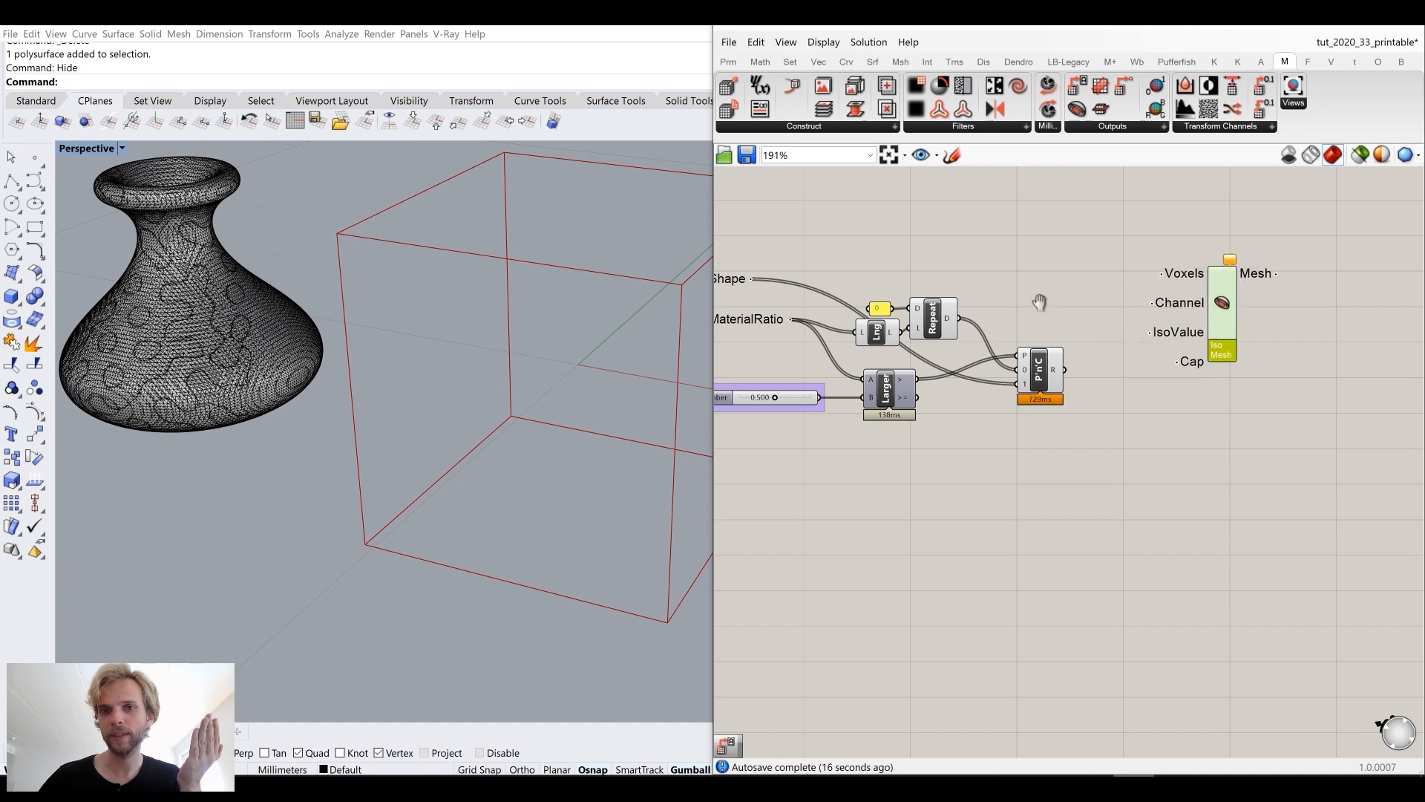
pyautogui.scroll(-2, 1039, 302)
pyautogui.moveTo(850, 343); pyautogui.dragTo(1270, 343)
pyautogui.moveTo(1234, 516); pyautogui.dragTo(949, 413)
pyautogui.click(995, 292)
pyautogui.scroll(1, 1195, 461)
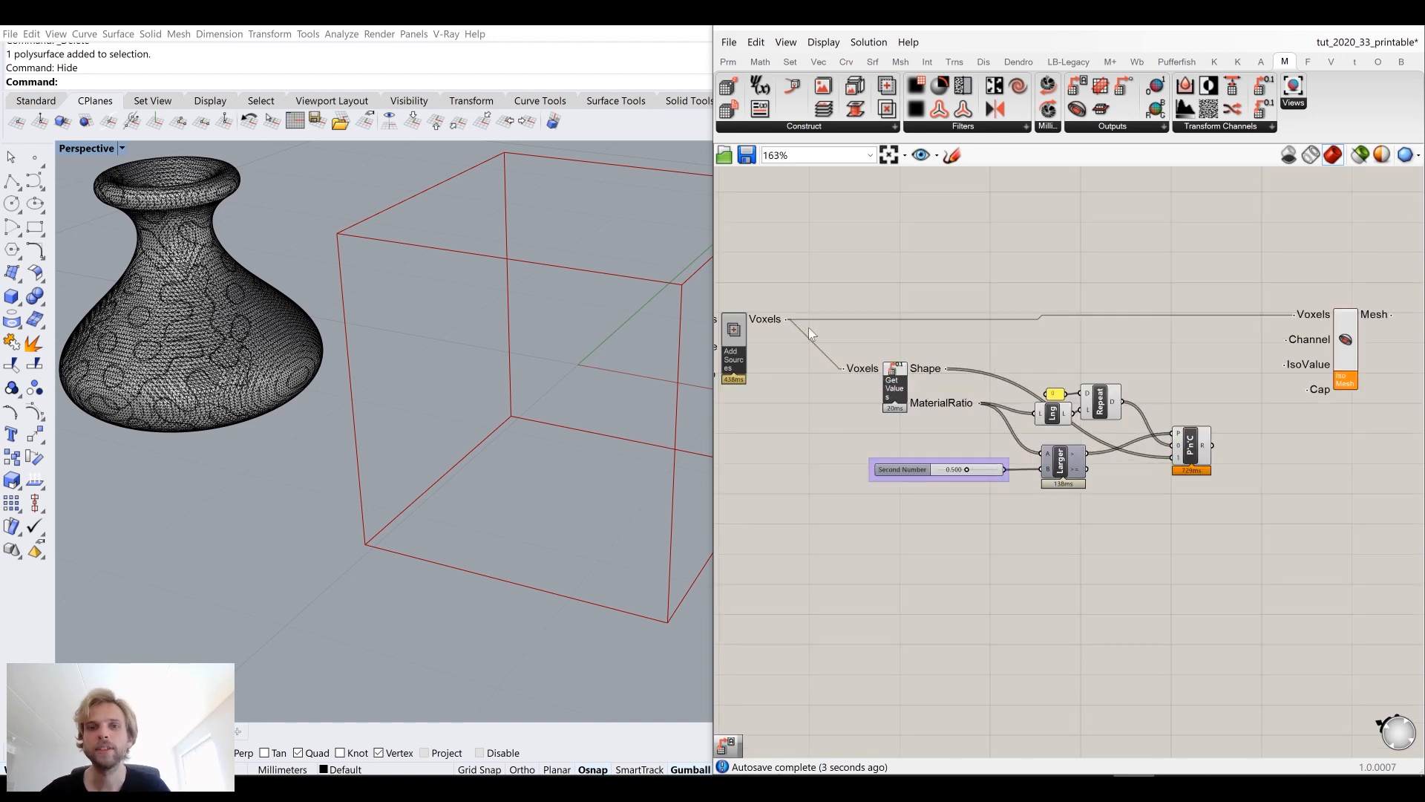
pyautogui.moveTo(1344, 343); pyautogui.dragTo(1349, 348)
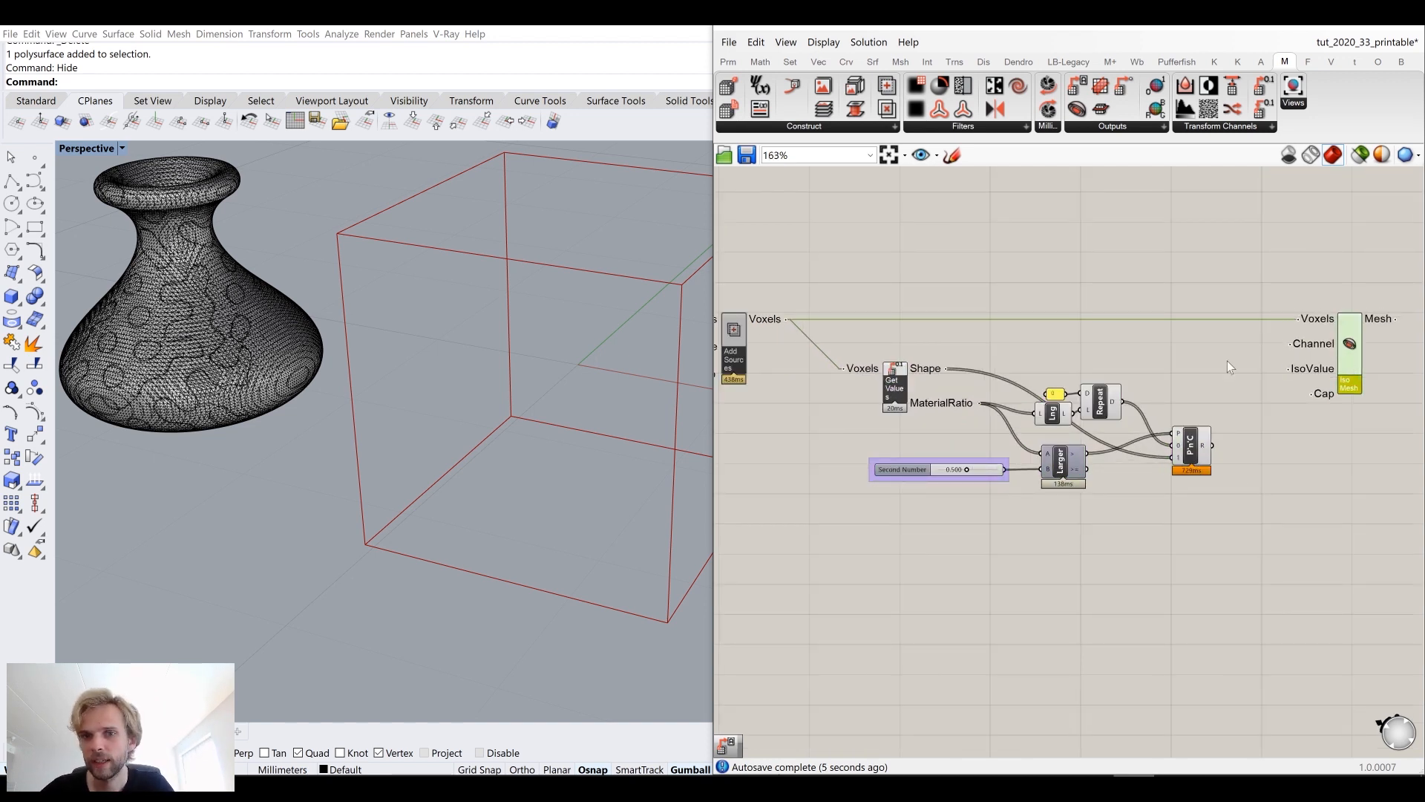
# Step: Connect the Get Values Shape output to the Iso Mesh Channel input
pyautogui.moveTo(946, 368); pyautogui.dragTo(1291, 344)
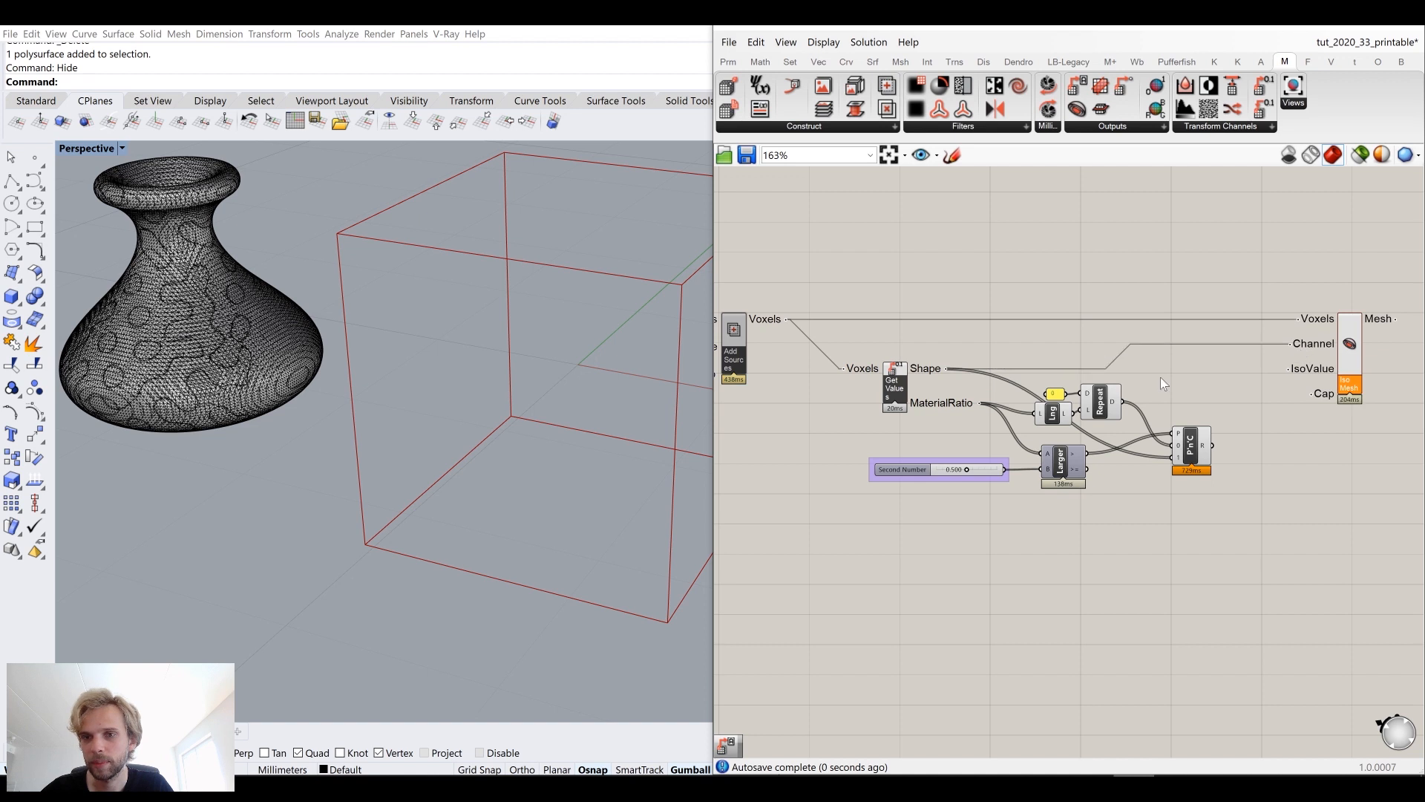
pyautogui.moveTo(1274, 412); pyautogui.dragTo(1240, 401, button='right')
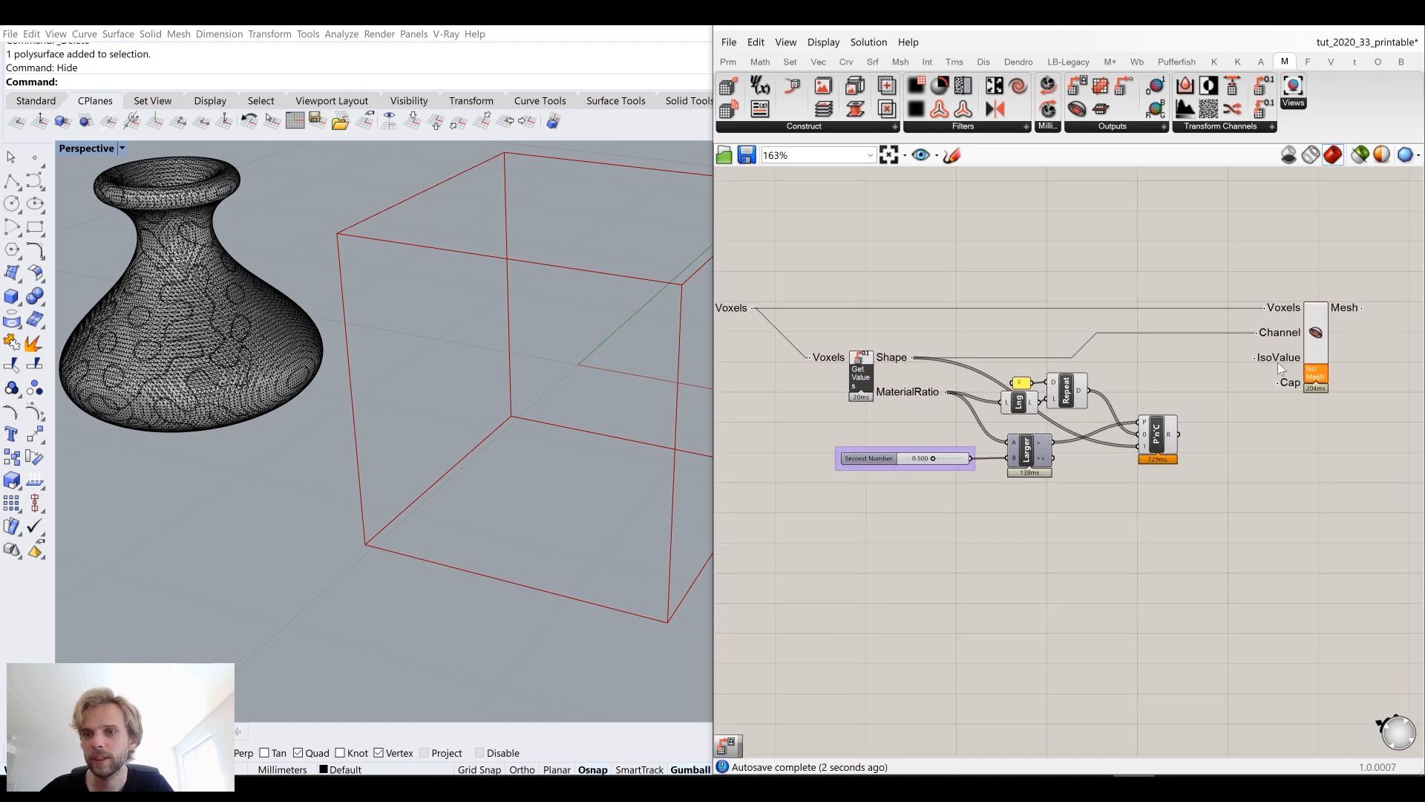
# Step: Move the threshold number slider and connect it to the Iso Mesh IsoValue input
pyautogui.moveTo(1054, 458); pyautogui.dragTo(1256, 358)
pyautogui.moveTo(938, 472); pyautogui.dragTo(892, 436)
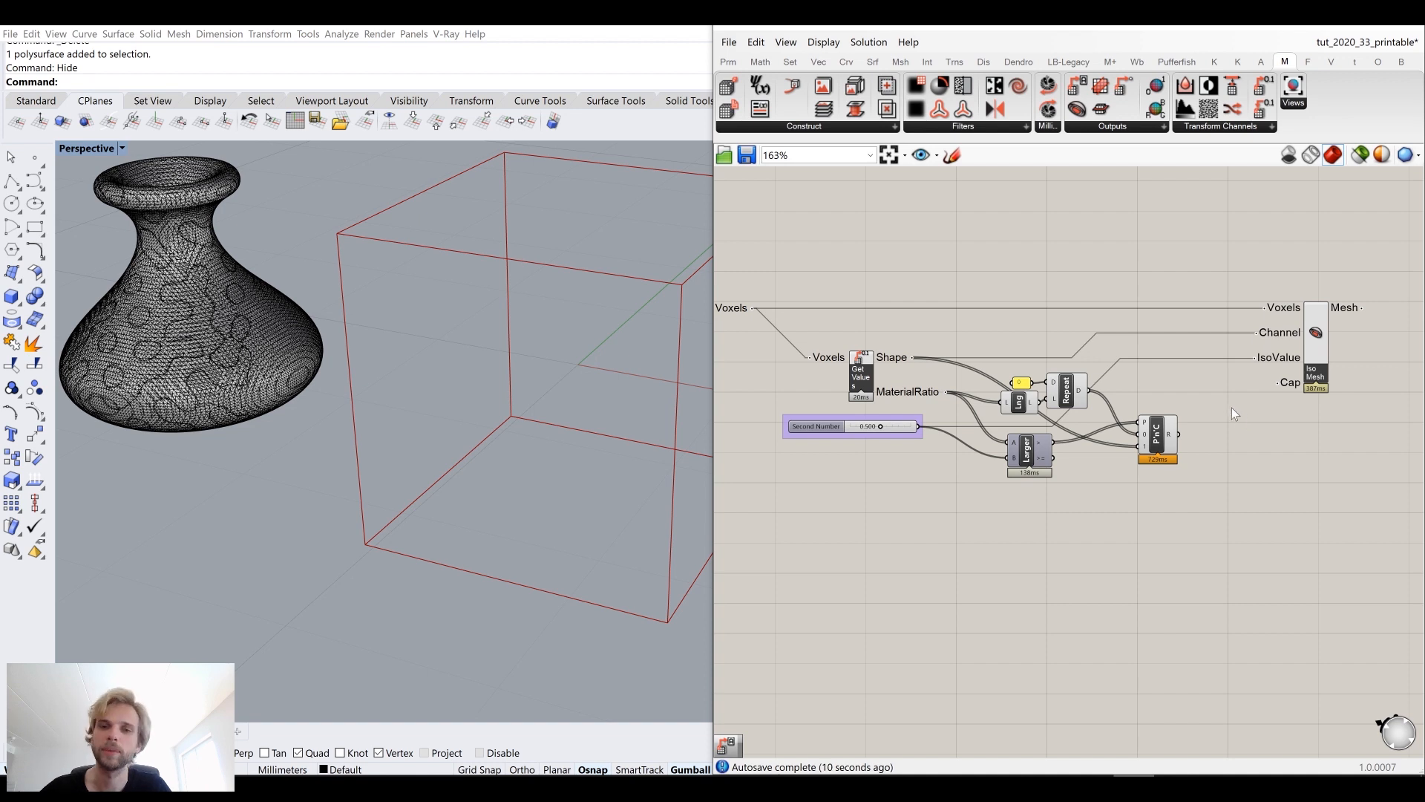
pyautogui.moveTo(1256, 360); pyautogui.dragTo(922, 428)
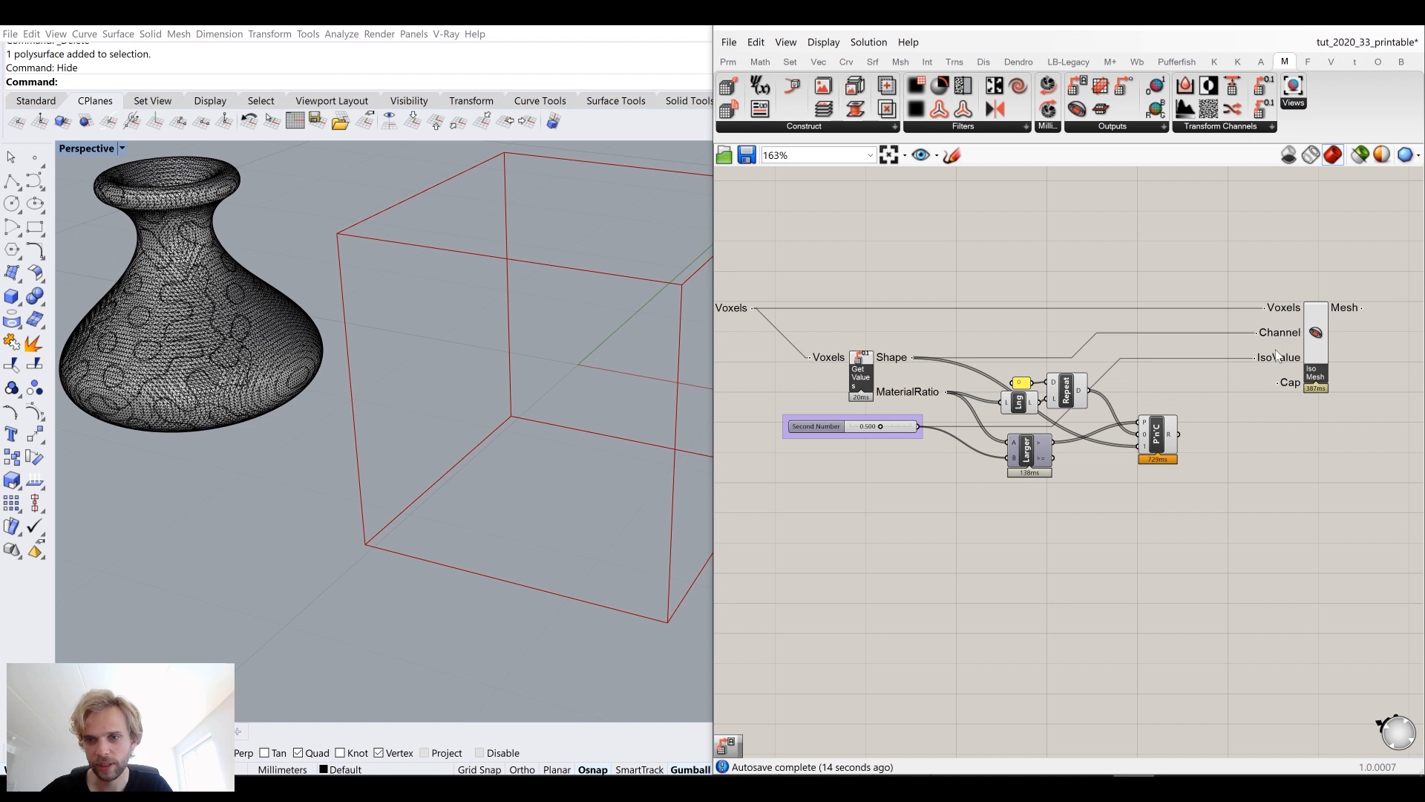
# Step: Move the Pick'n'Choose component closer to the Repeat Data and Larger Than components
pyautogui.scroll(-2, 1281, 335)
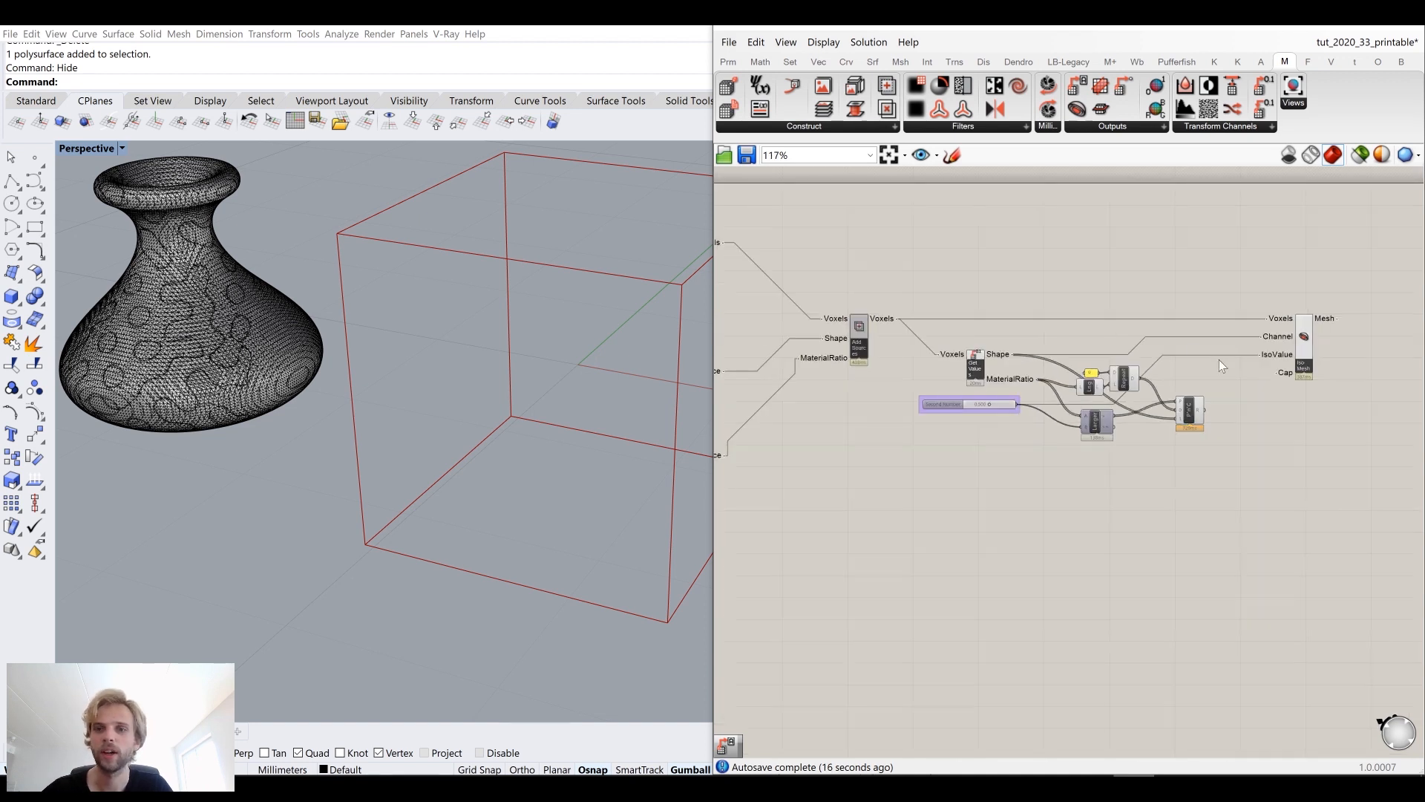
pyautogui.scroll(3, 924, 323)
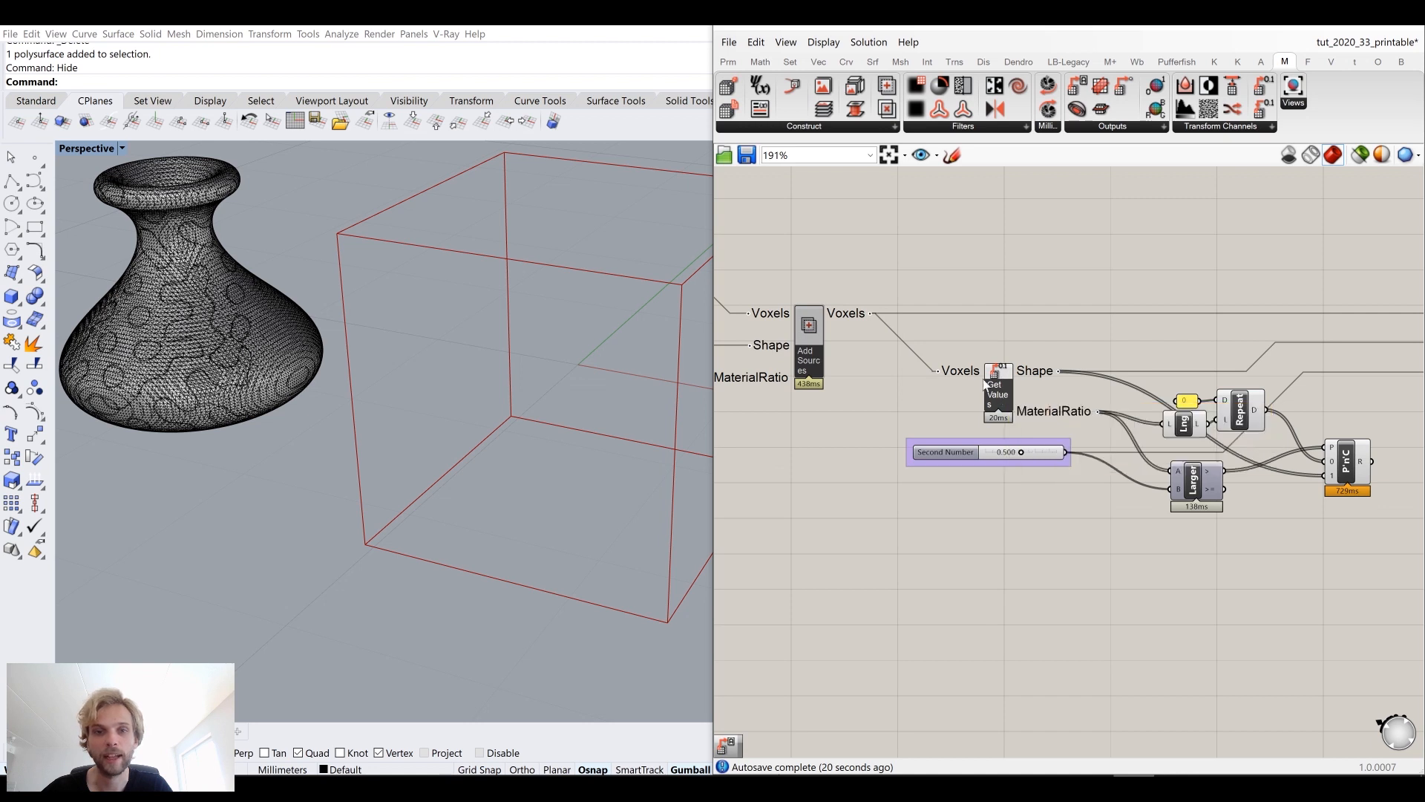
pyautogui.moveTo(1366, 467); pyautogui.dragTo(1247, 450, button='right')
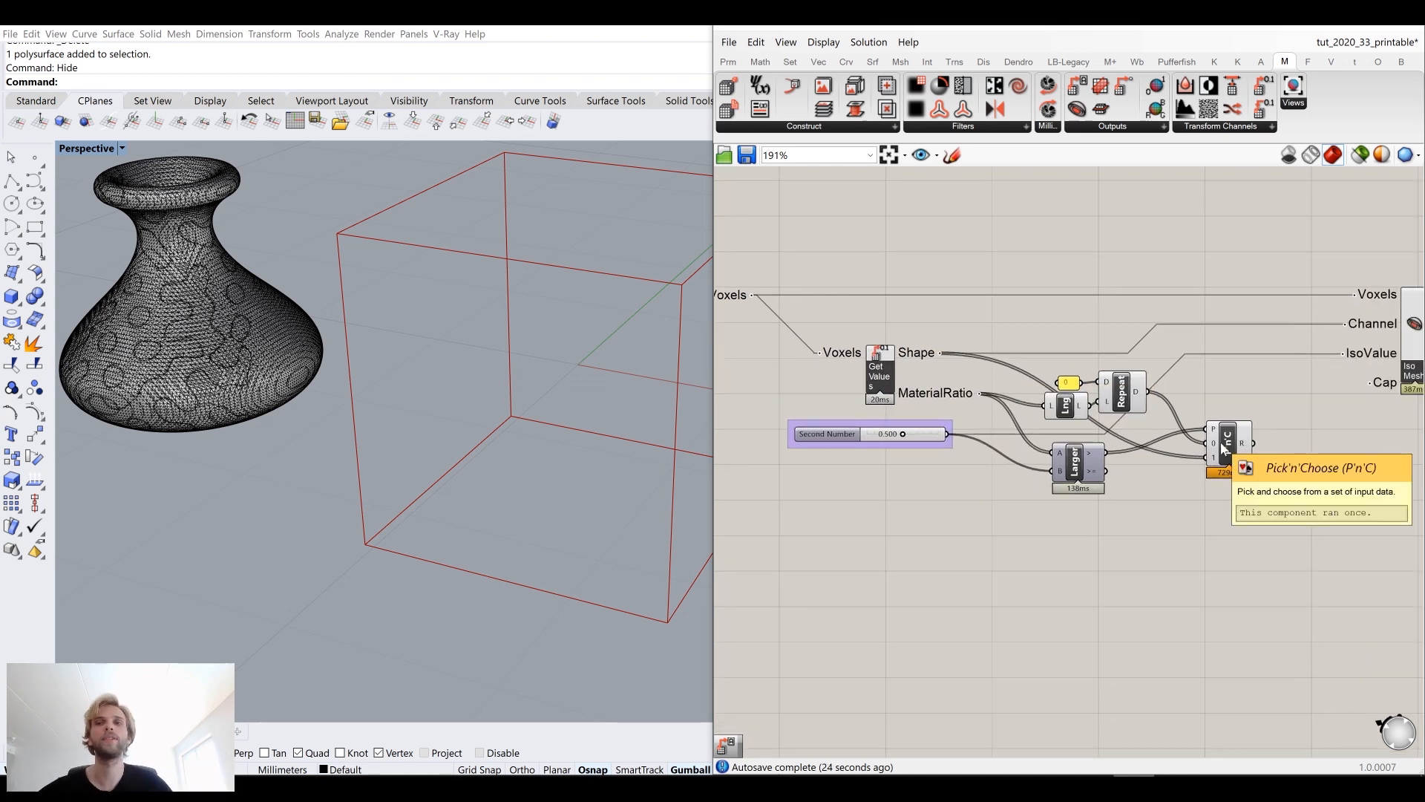
# Step: Add a Set Voxel Values component and connect the Add Sources Voxels output to its Voxels input
pyautogui.click(1204, 126)
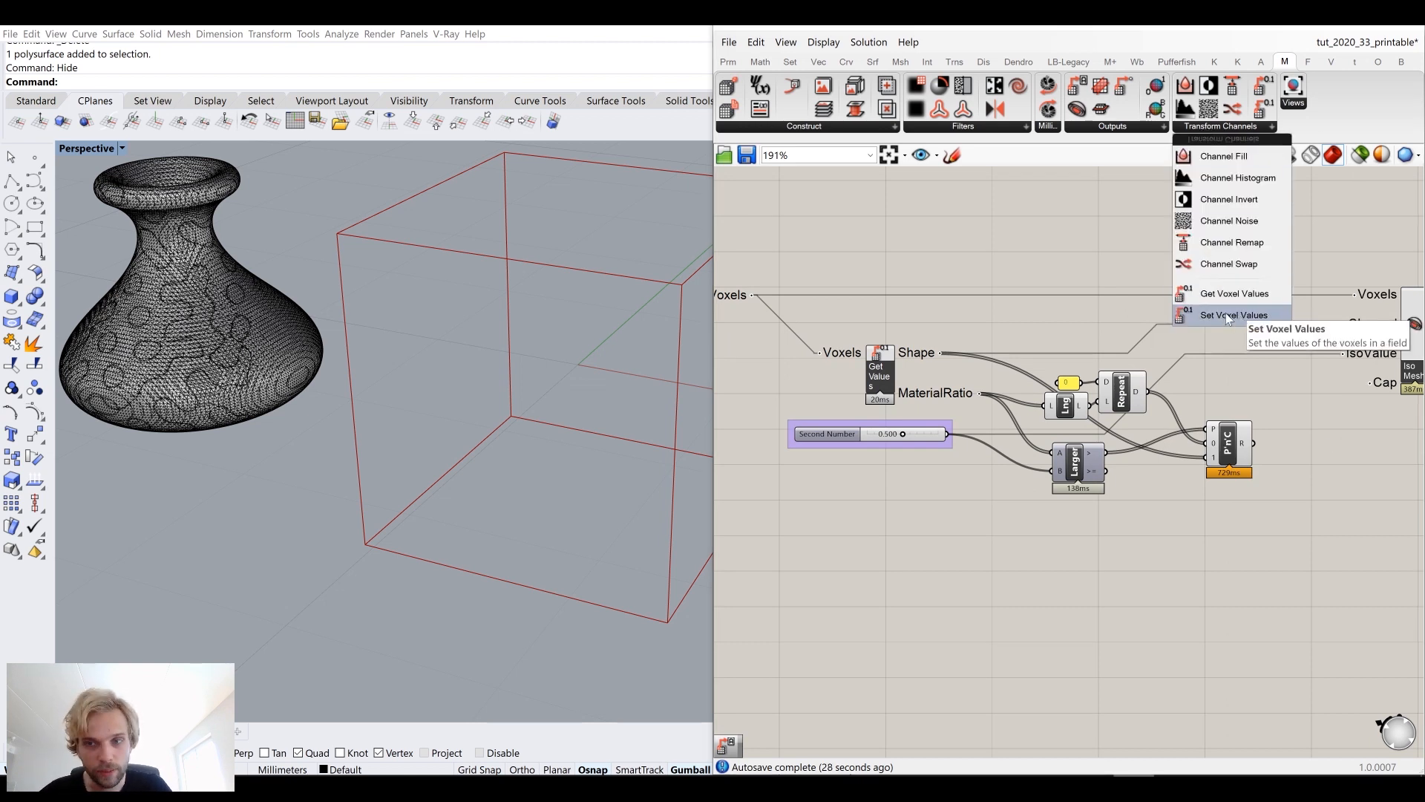
pyautogui.moveTo(1226, 315); pyautogui.dragTo(1260, 328)
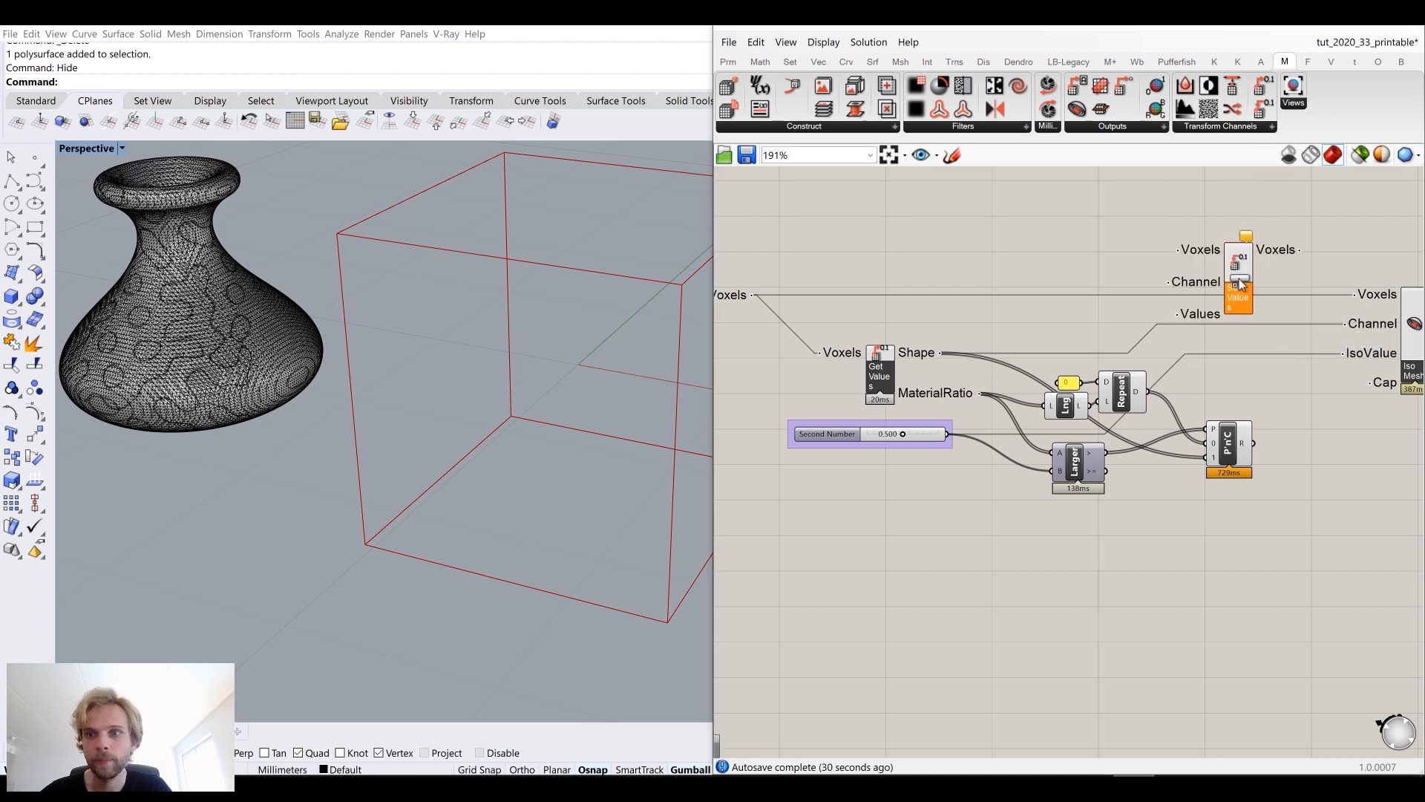
pyautogui.moveTo(1165, 246); pyautogui.dragTo(1221, 239, button='right')
pyautogui.scroll(-3, 1220, 239)
pyautogui.moveTo(1273, 283); pyautogui.dragTo(1232, 242)
pyautogui.click(1114, 220)
pyautogui.moveTo(965, 267); pyautogui.dragTo(1204, 223)
pyautogui.scroll(2, 1241, 274)
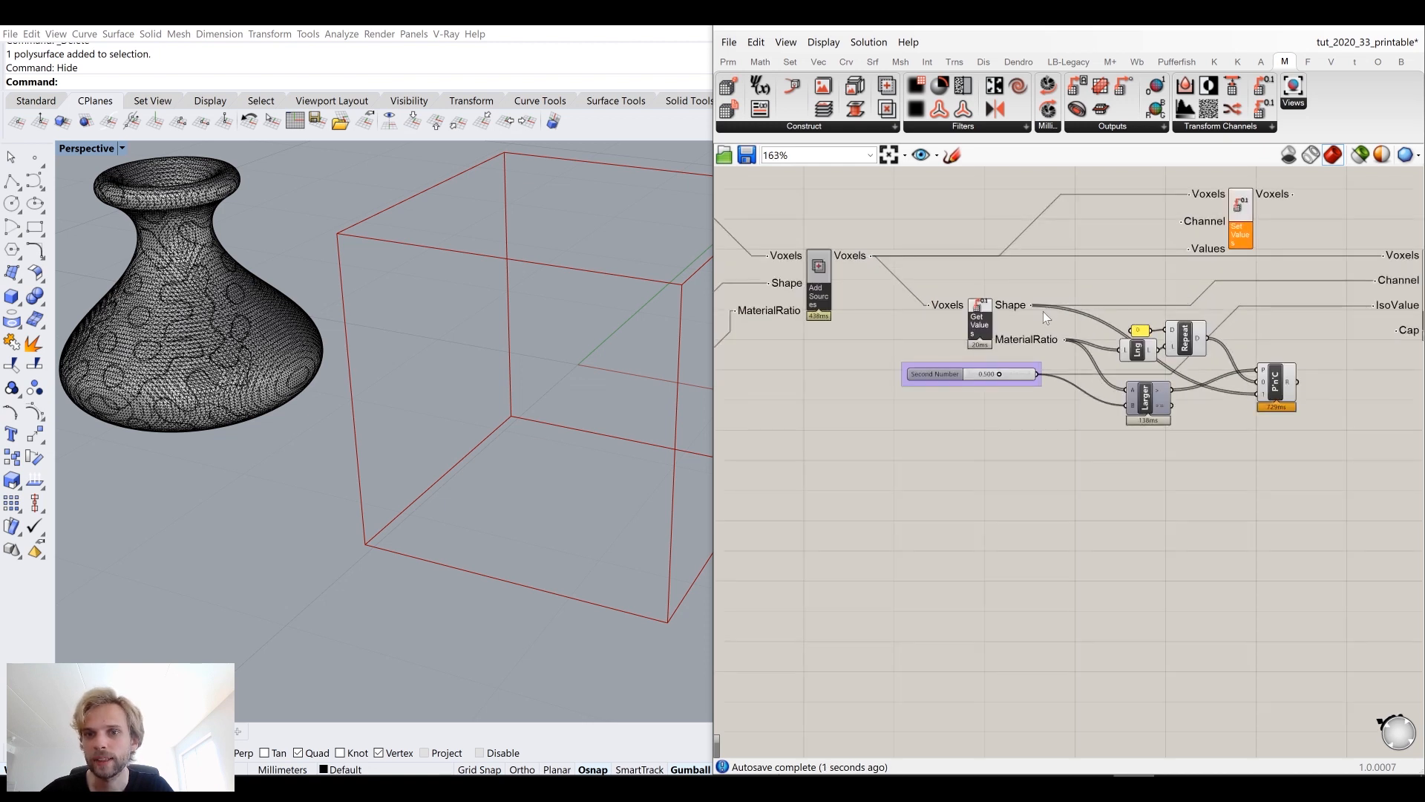
# Step: Connect the Get Values Shape output to Set Values' Channel input and the Pick'n'Choose result to its Values input
pyautogui.scroll(1, 1024, 327)
pyautogui.moveTo(1003, 352); pyautogui.dragTo(1266, 286)
pyautogui.click(1278, 399)
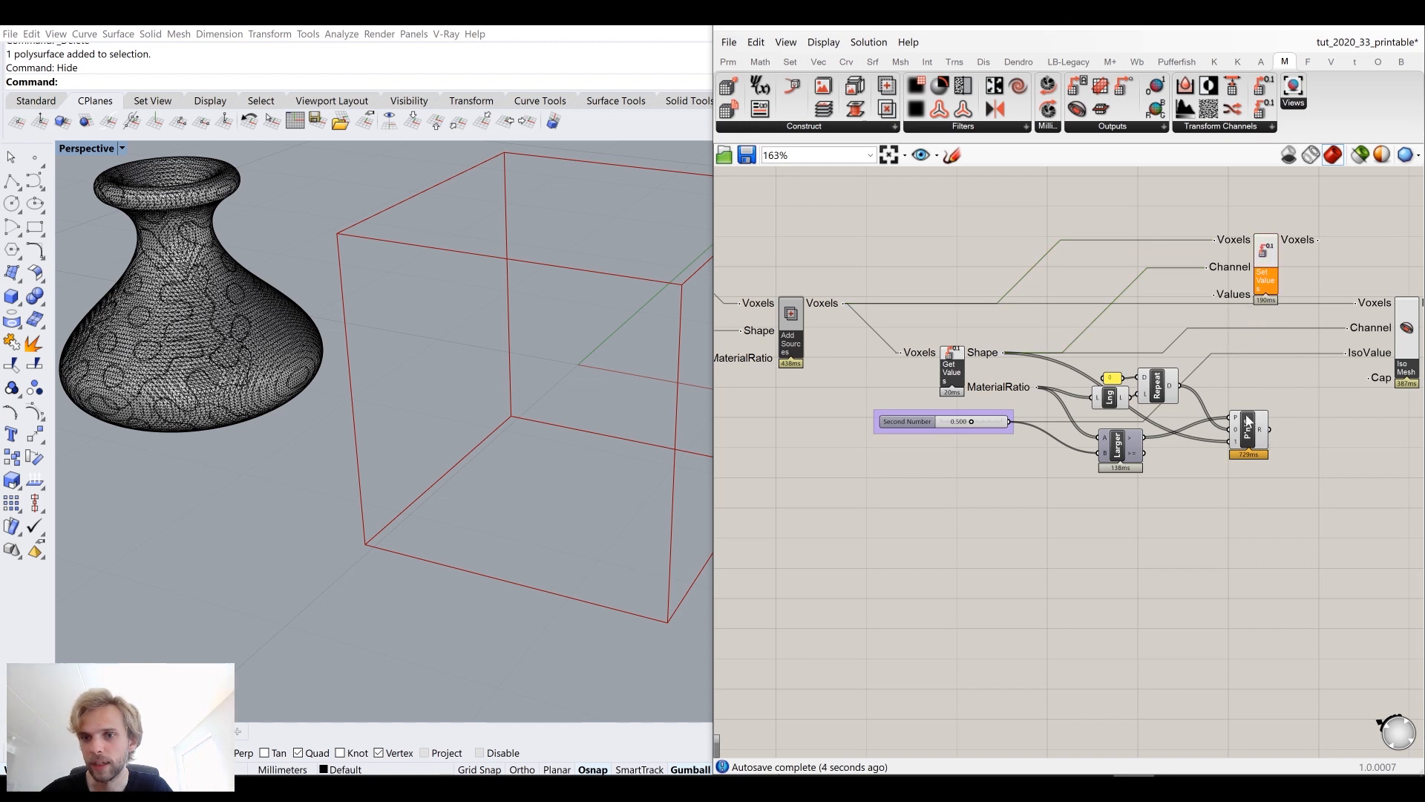
pyautogui.moveTo(1248, 439); pyautogui.dragTo(1222, 303)
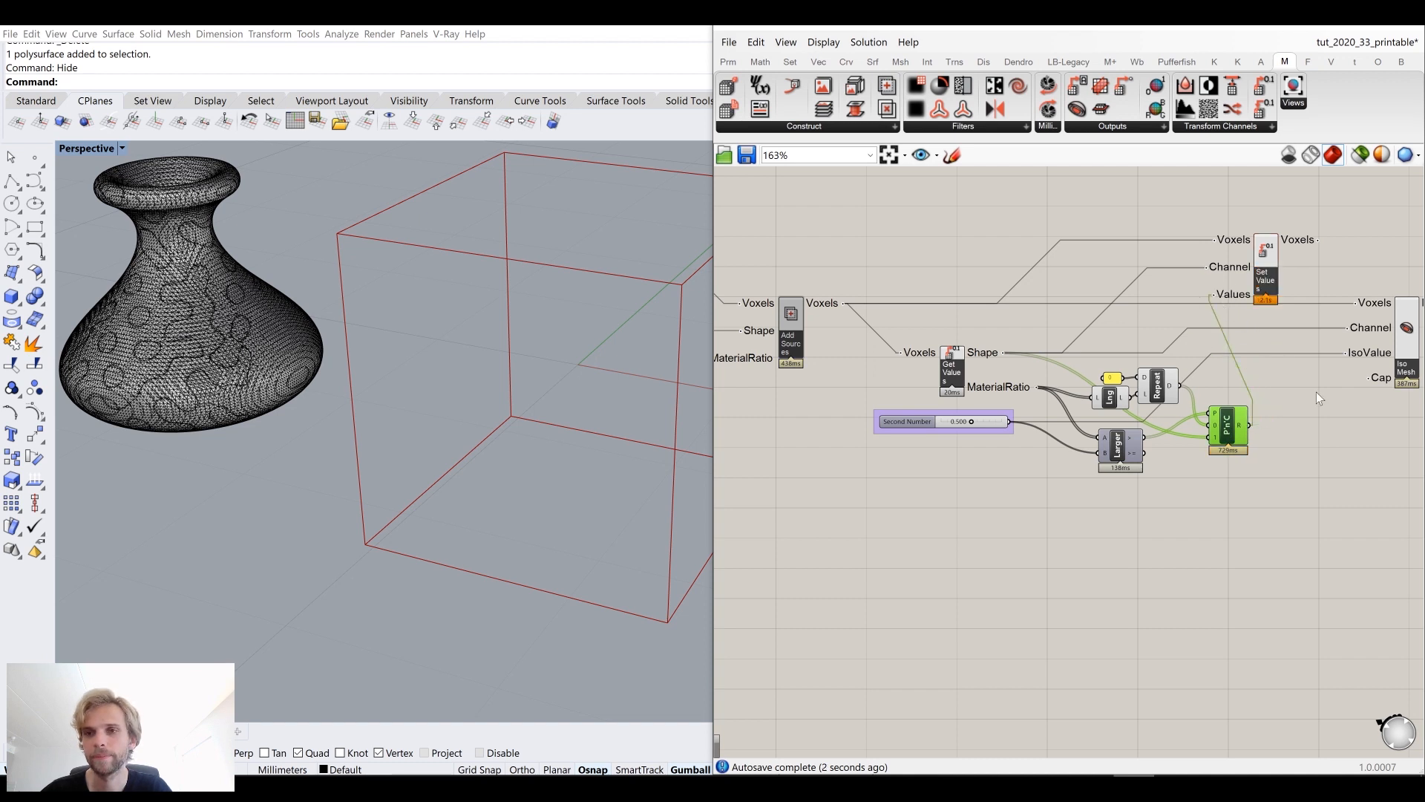
# Step: Connect the Set Values Voxels output to the Iso Mesh Voxels input and reposition the Iso Mesh component
pyautogui.moveTo(1295, 234); pyautogui.dragTo(1359, 304)
pyautogui.click(1316, 429)
pyautogui.click(1255, 308)
pyautogui.moveTo(1306, 318); pyautogui.dragTo(1141, 302, button='right')
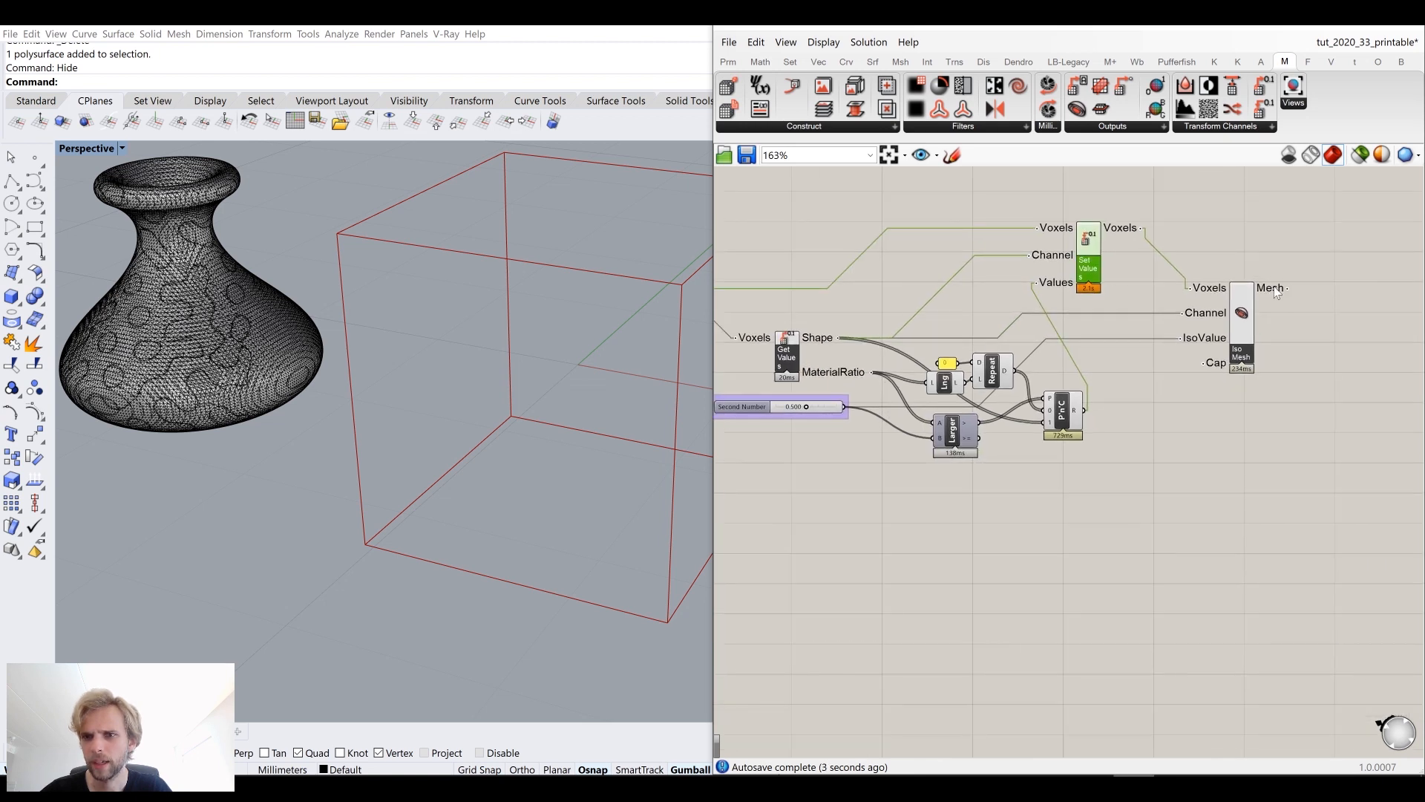
pyautogui.moveTo(1271, 294)
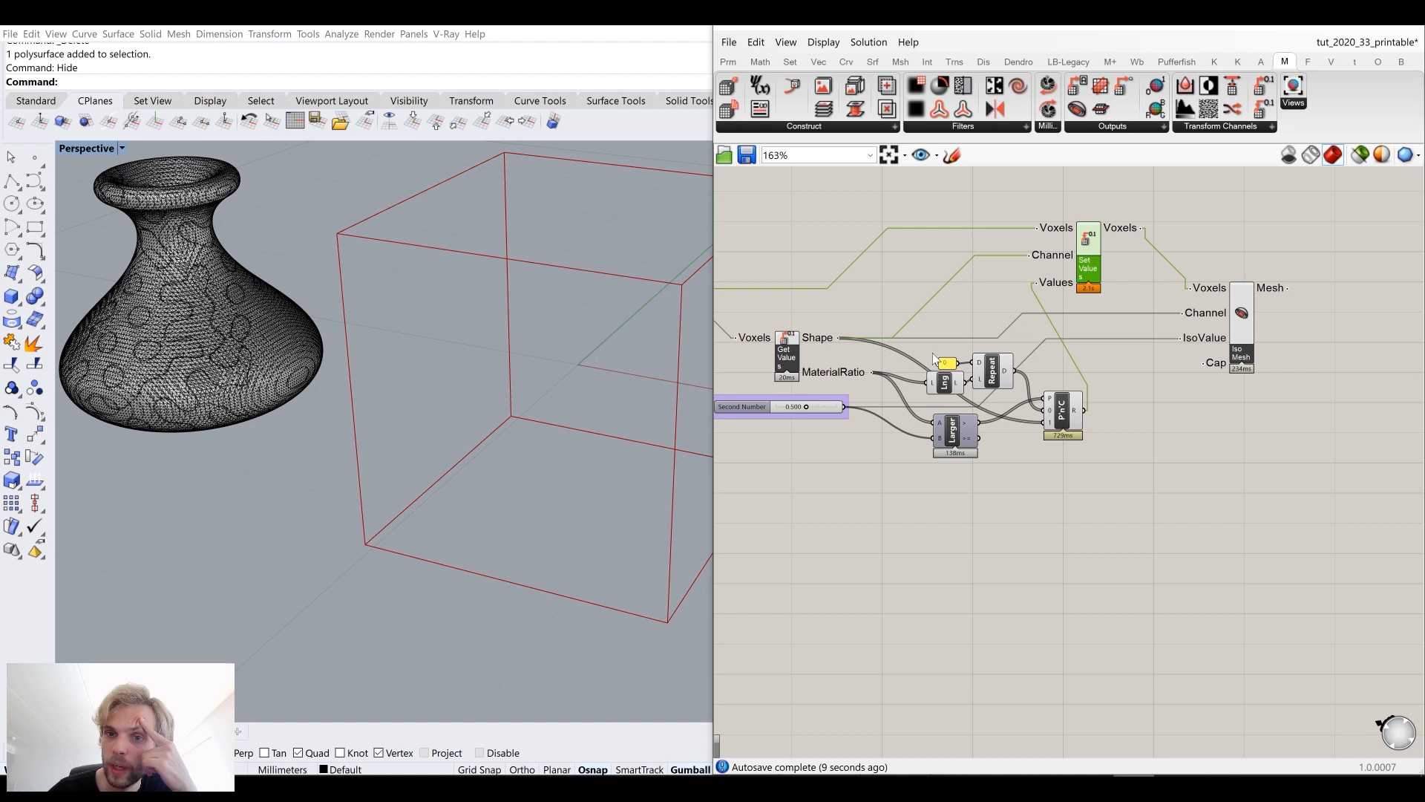
# Step: Disconnect the Shape values from the Iso Mesh Channel input and tidy the nearby wires
pyautogui.moveTo(1180, 313); pyautogui.dragTo(841, 338)
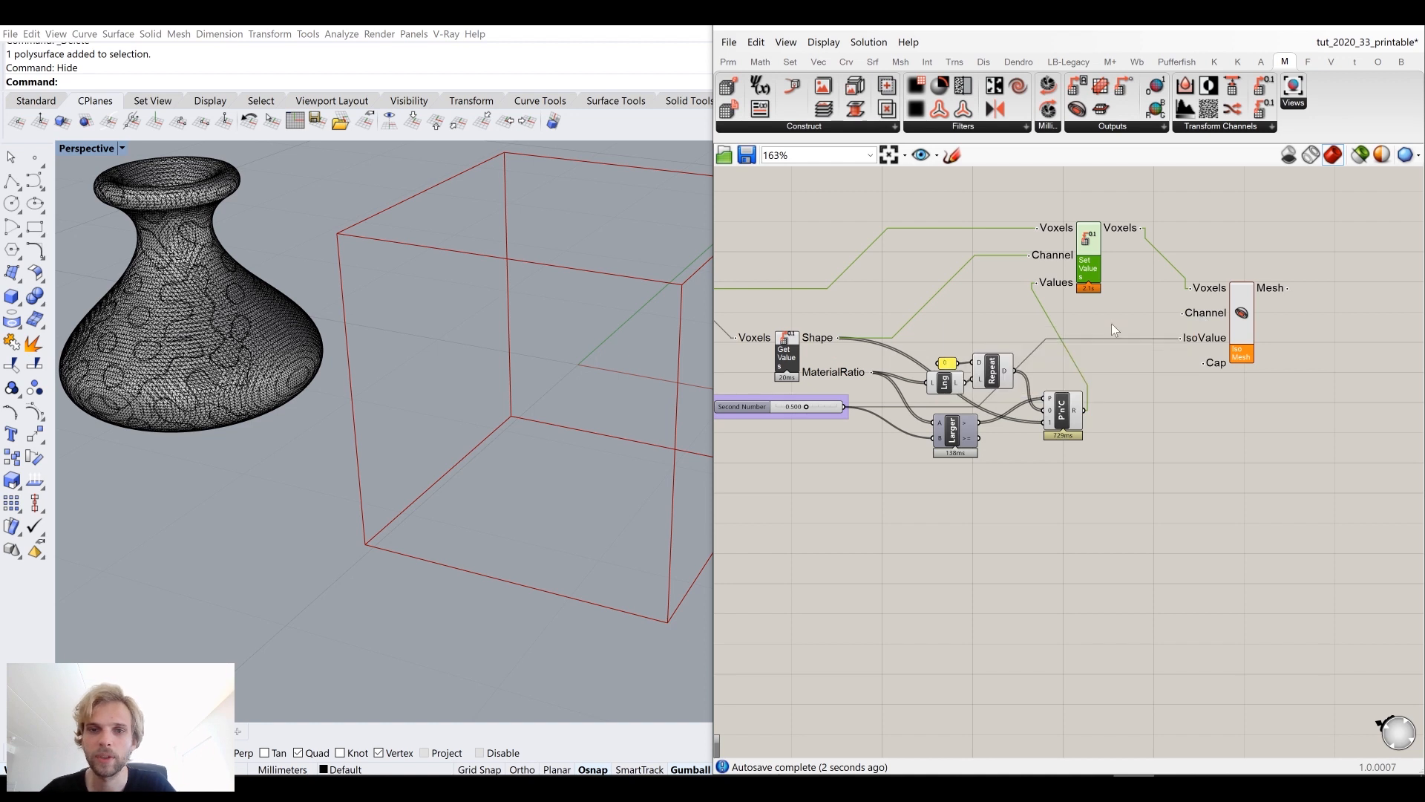
pyautogui.moveTo(1178, 330); pyautogui.dragTo(1091, 328, button='right')
pyautogui.moveTo(1147, 333); pyautogui.dragTo(1311, 327)
pyautogui.moveTo(1010, 274); pyautogui.dragTo(1061, 303)
pyautogui.click(1192, 406)
# Step: Add a Get Channel Names component to the canvas and place it above Set Values
pyautogui.click(1116, 128)
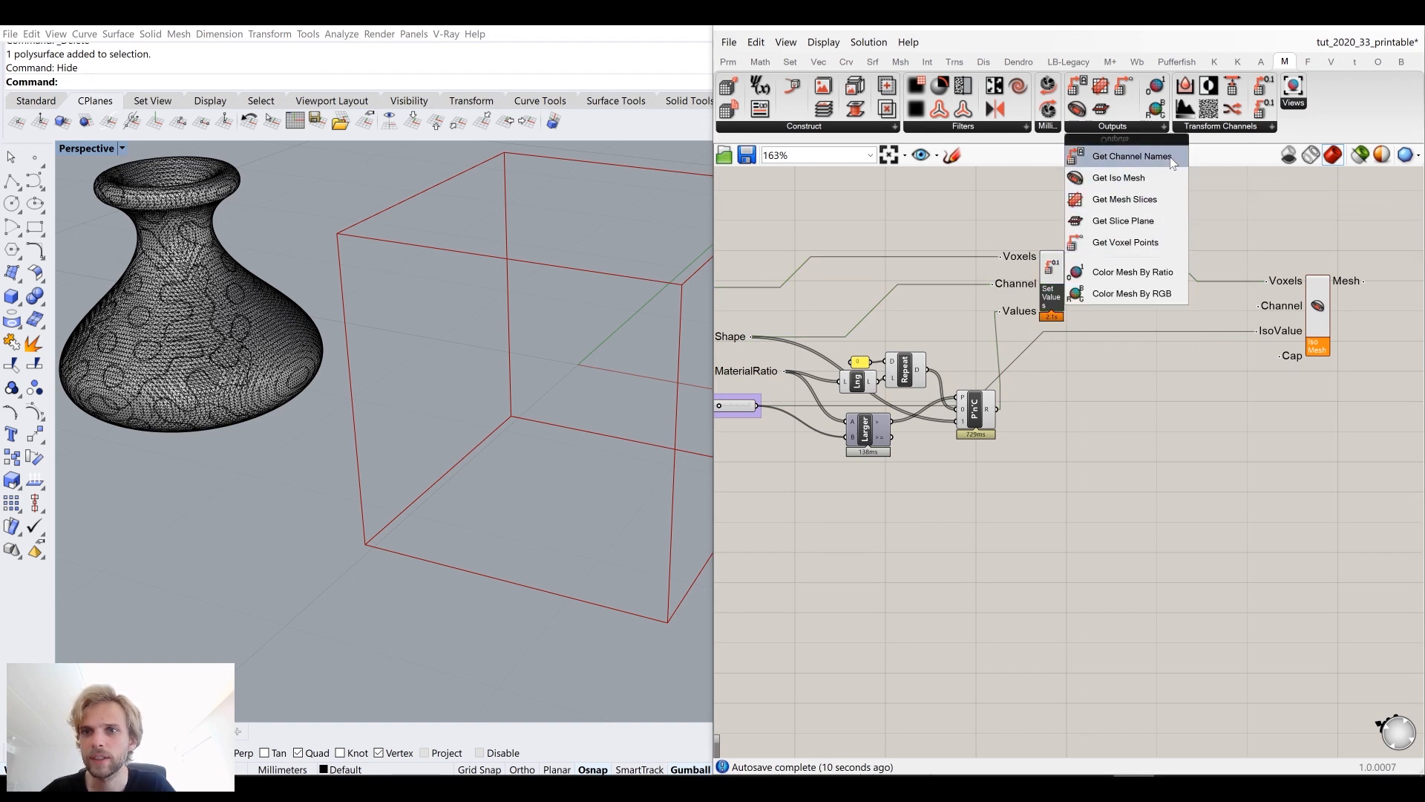
pyautogui.moveTo(1131, 156); pyautogui.dragTo(1133, 345)
pyautogui.moveTo(1106, 257); pyautogui.dragTo(937, 251)
pyautogui.scroll(3, 1160, 308)
pyautogui.scroll(-3, 1211, 326)
# Step: Feed the voxels into Get Channel Names and connect its Shape output to the Iso Mesh Channel input
pyautogui.moveTo(969, 285); pyautogui.dragTo(1195, 280, button='right')
pyautogui.moveTo(844, 295); pyautogui.dragTo(1200, 208)
pyautogui.moveTo(1153, 222); pyautogui.dragTo(1011, 309, button='right')
pyautogui.scroll(2, 1041, 269)
pyautogui.moveTo(1120, 316); pyautogui.dragTo(885, 267, button='right')
pyautogui.moveTo(822, 256); pyautogui.dragTo(1255, 408)
pyautogui.moveTo(927, 267); pyautogui.dragTo(960, 264)
pyautogui.click(1183, 262)
pyautogui.scroll(-2, 1192, 323)
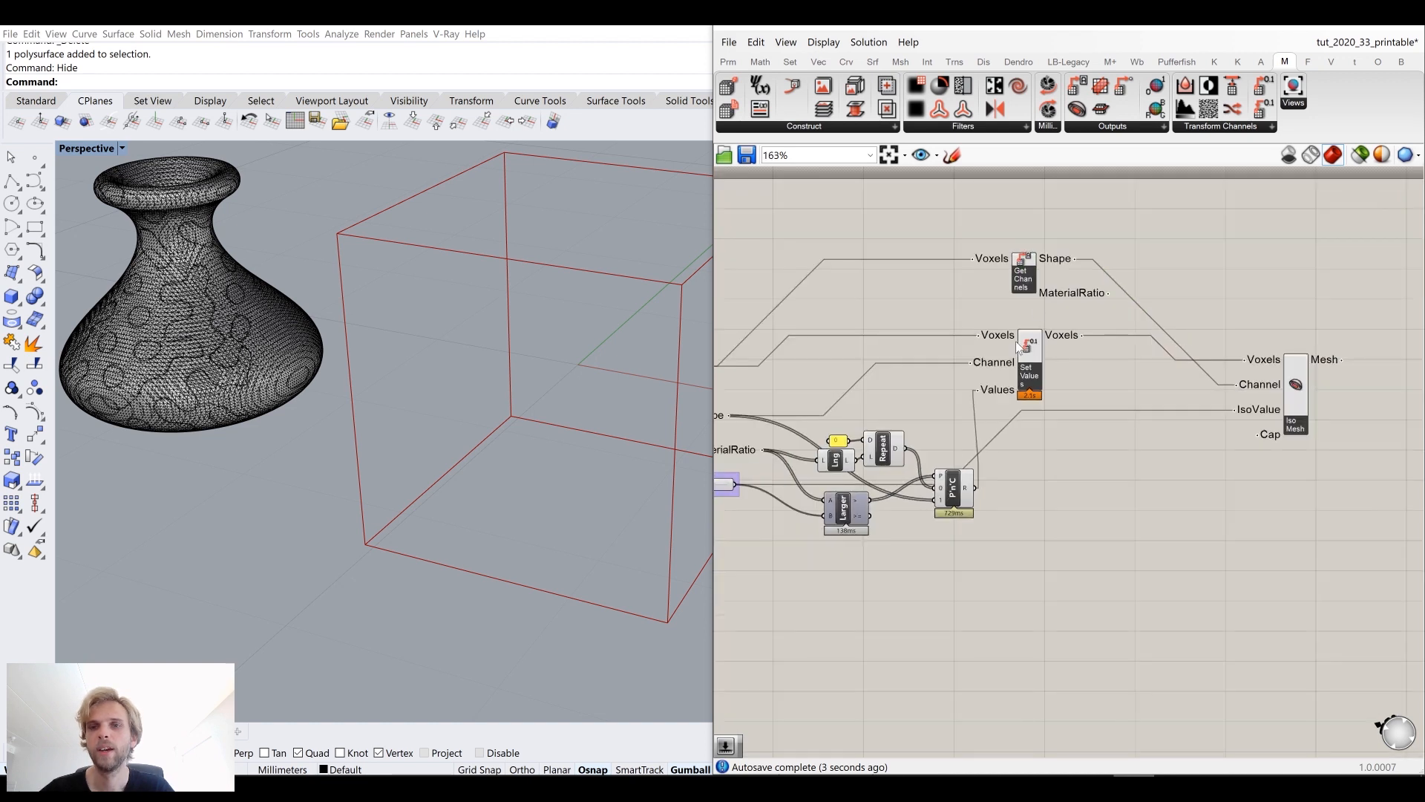
# Step: Reconnect the Set Values Voxels output to the Iso Mesh Voxels input
pyautogui.moveTo(1197, 361); pyautogui.dragTo(1050, 332, button='right')
pyautogui.click(1141, 350)
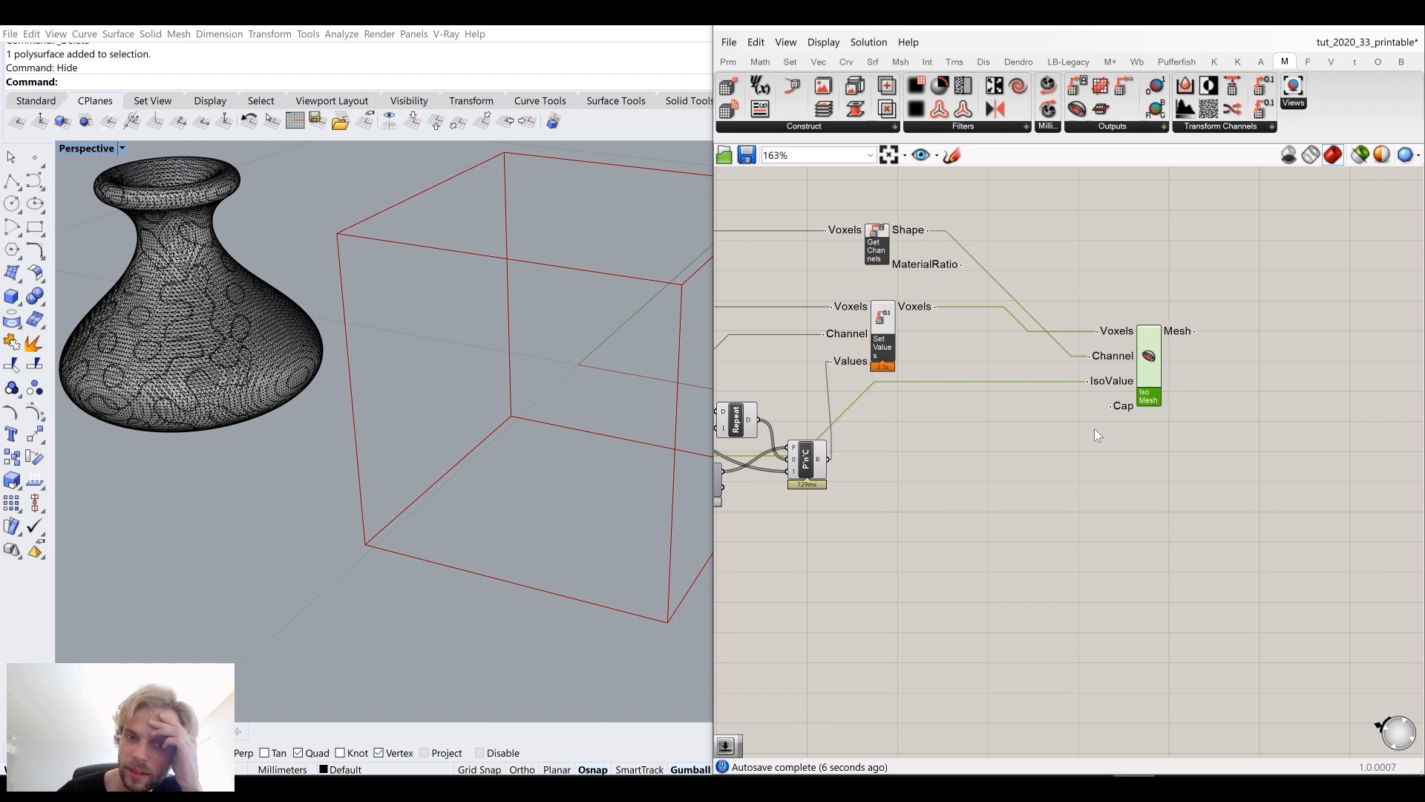
pyautogui.moveTo(1094, 429); pyautogui.dragTo(1226, 363, button='right')
pyautogui.moveTo(1102, 377); pyautogui.dragTo(1141, 409, button='right')
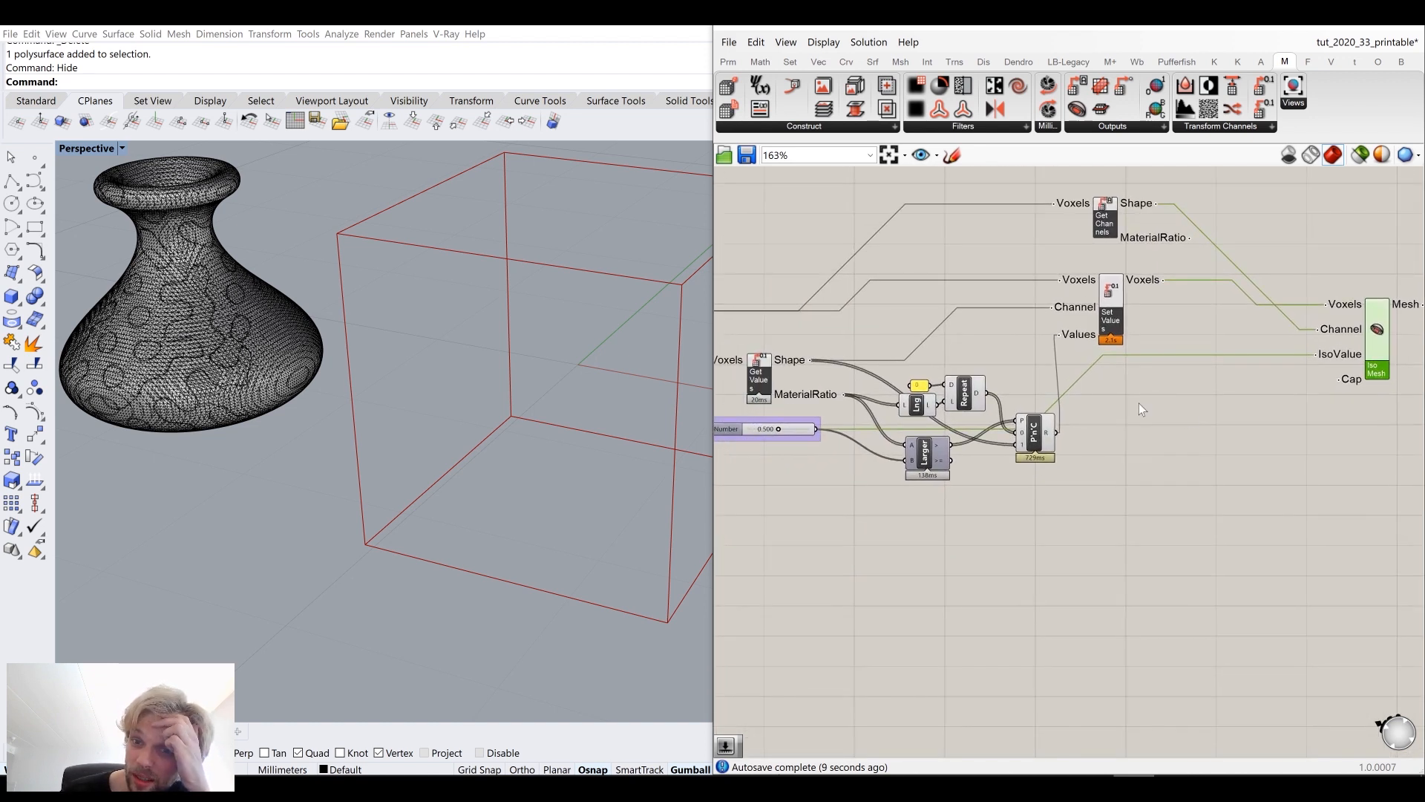
pyautogui.moveTo(1051, 434)
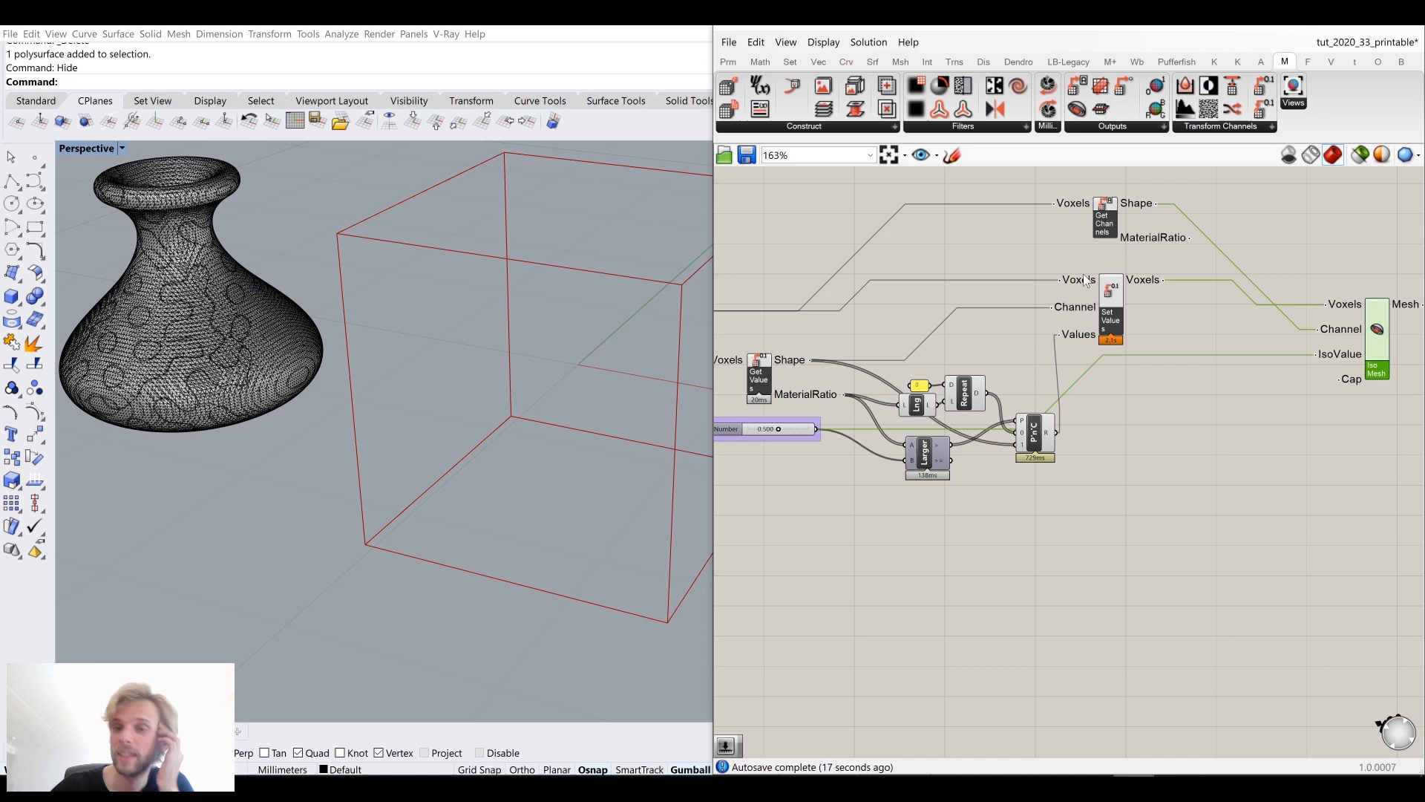
# Step: Connect the Add Sources Voxels output directly to the Iso Mesh Voxels input to preview the mesh
pyautogui.scroll(-3, 1133, 371)
pyautogui.scroll(3, 906, 340)
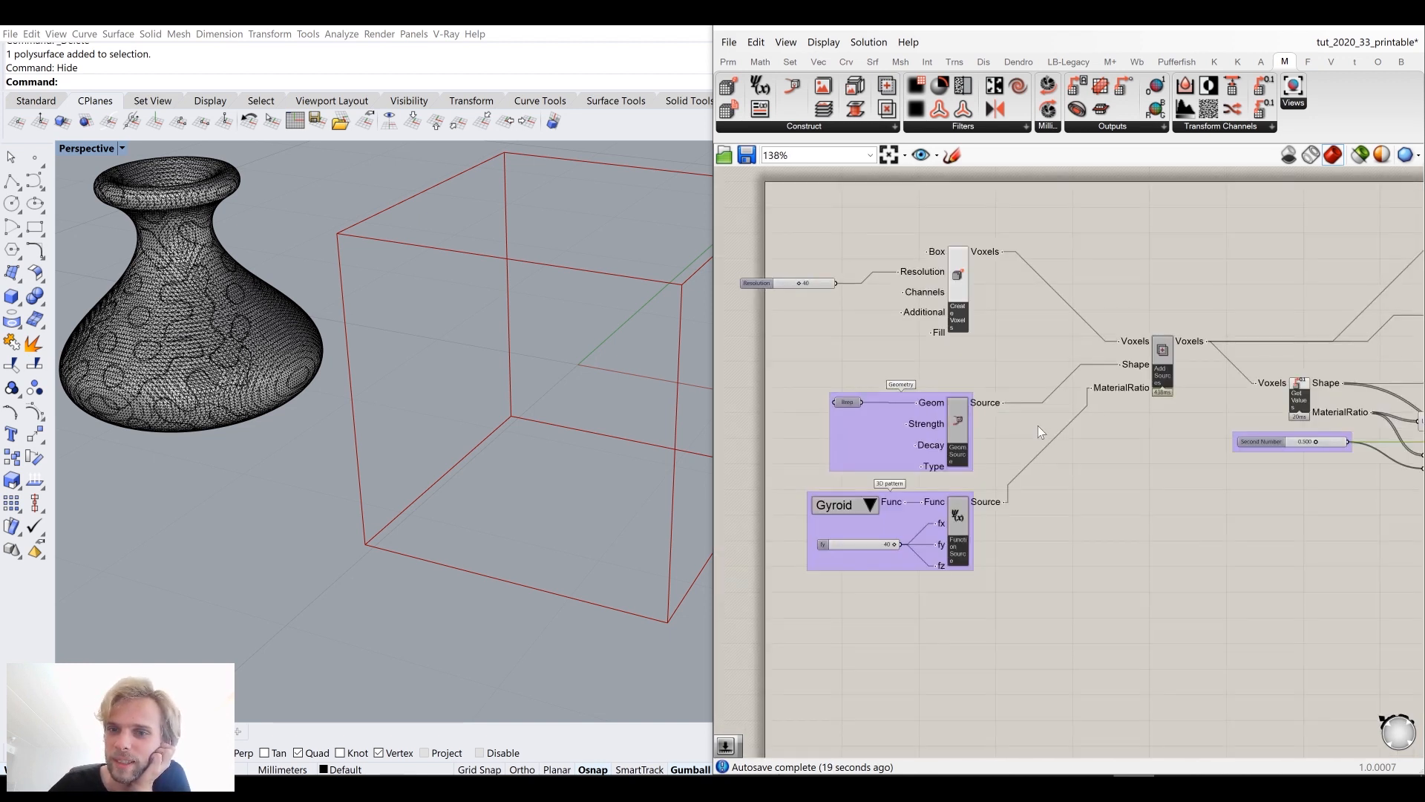
pyautogui.moveTo(1025, 408); pyautogui.dragTo(886, 337, button='right')
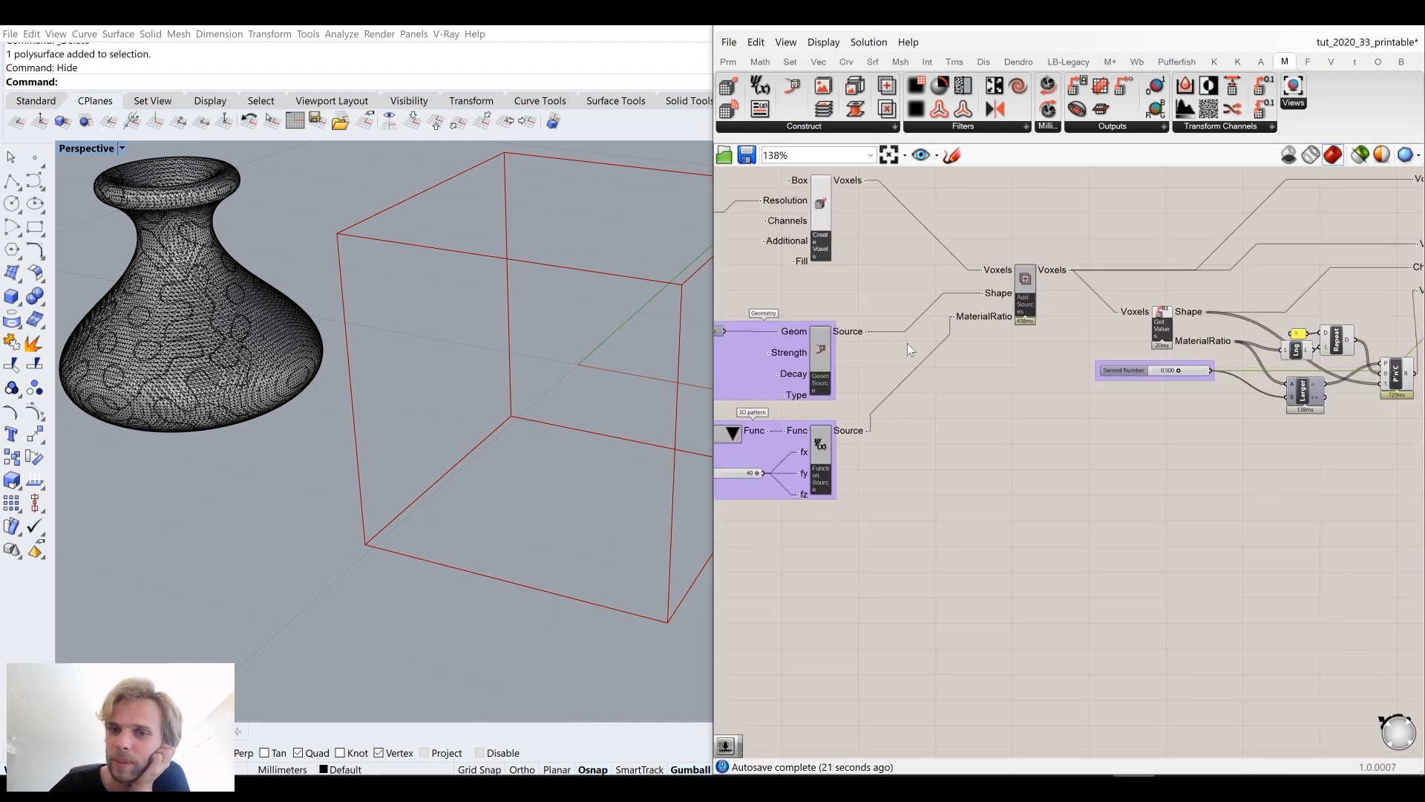
pyautogui.moveTo(765, 351); pyautogui.dragTo(868, 330, button='right')
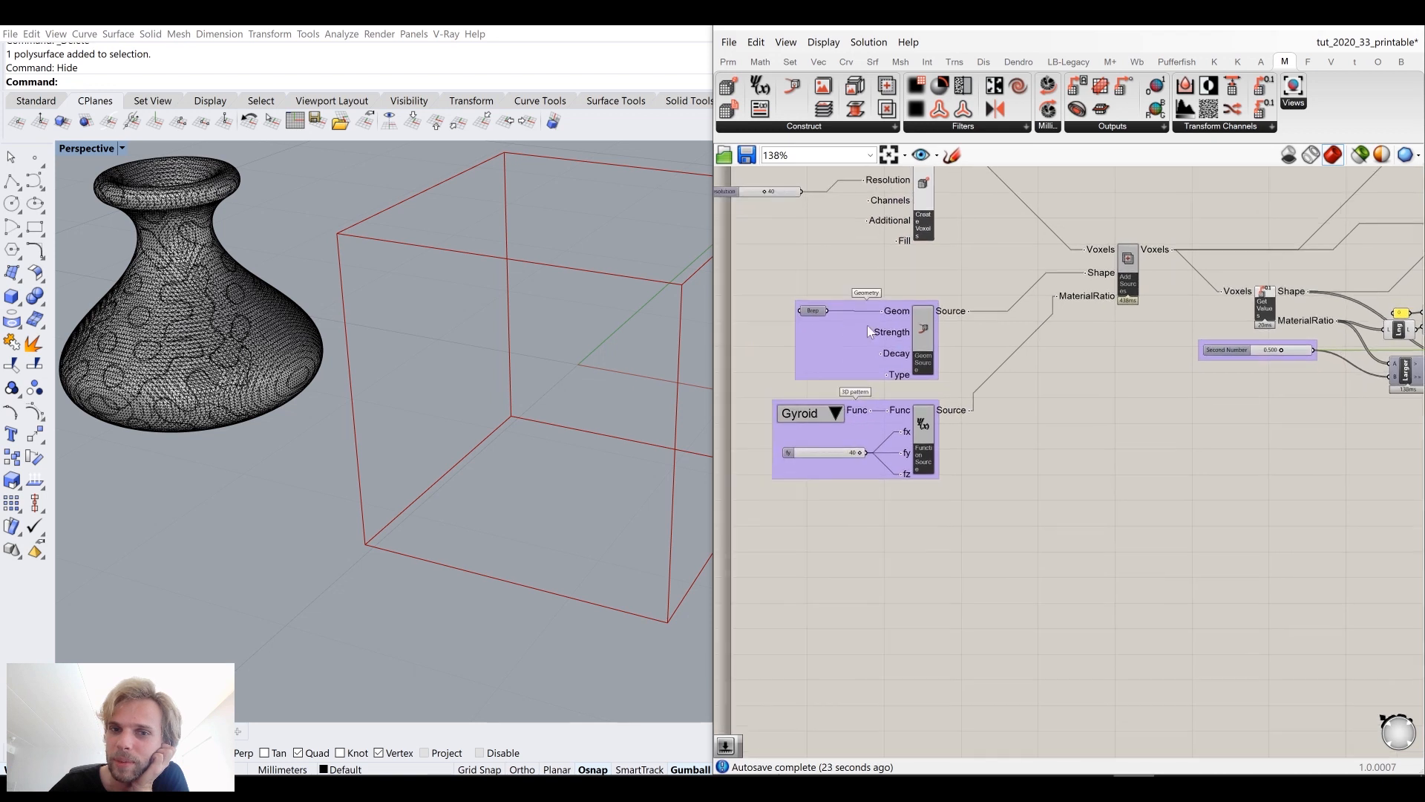
pyautogui.moveTo(1063, 320); pyautogui.dragTo(875, 354, button='right')
pyautogui.scroll(-3, 876, 354)
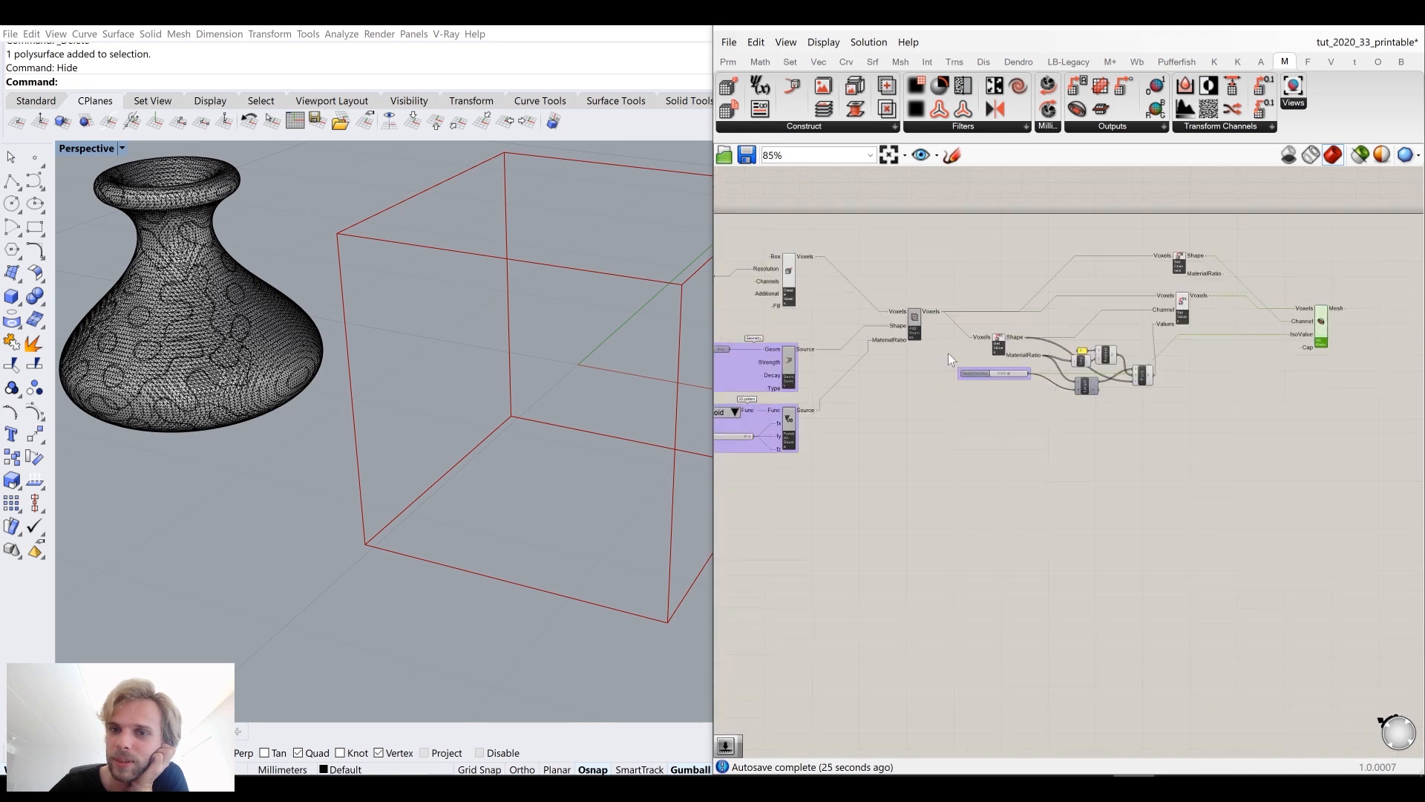
pyautogui.moveTo(980, 312); pyautogui.dragTo(896, 310, button='right')
pyautogui.scroll(2, 895, 310)
pyautogui.moveTo(846, 301); pyautogui.dragTo(1339, 300)
pyautogui.click(1342, 249)
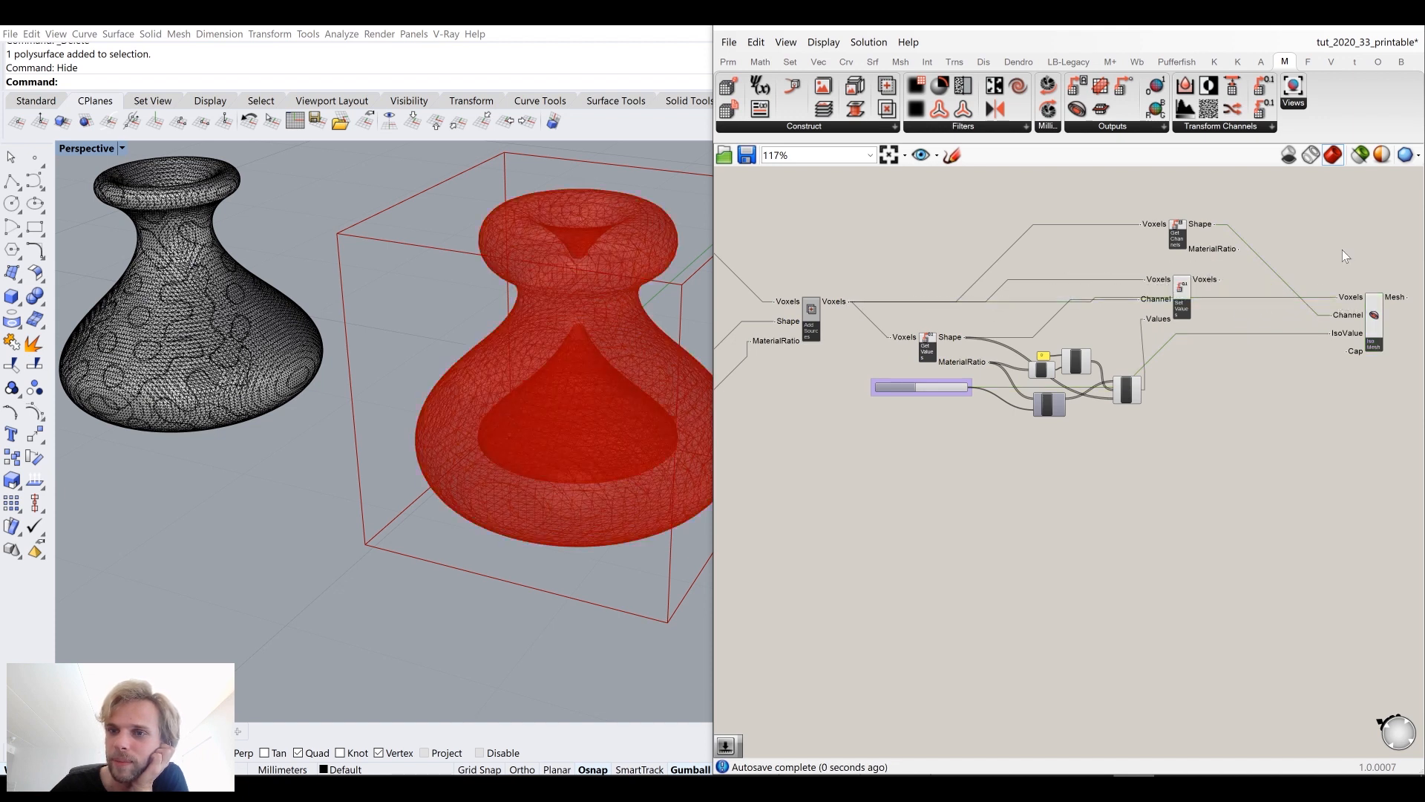
# Step: Add a number slider set to 600 and connect it to the Geometry Source's Decay input
pyautogui.moveTo(1187, 297); pyautogui.dragTo(1228, 331)
pyautogui.moveTo(527, 361); pyautogui.dragTo(407, 332, button='right')
pyautogui.moveTo(460, 332)
pyautogui.mouseDown(button='right')
pyautogui.moveTo(350, 344)
pyautogui.moveTo(340, 359)
pyautogui.moveTo(358, 342)
pyautogui.moveTo(477, 318)
pyautogui.moveTo(458, 332)
pyautogui.mouseUp(button='right')
pyautogui.moveTo(884, 414); pyautogui.dragTo(1236, 369, button='right')
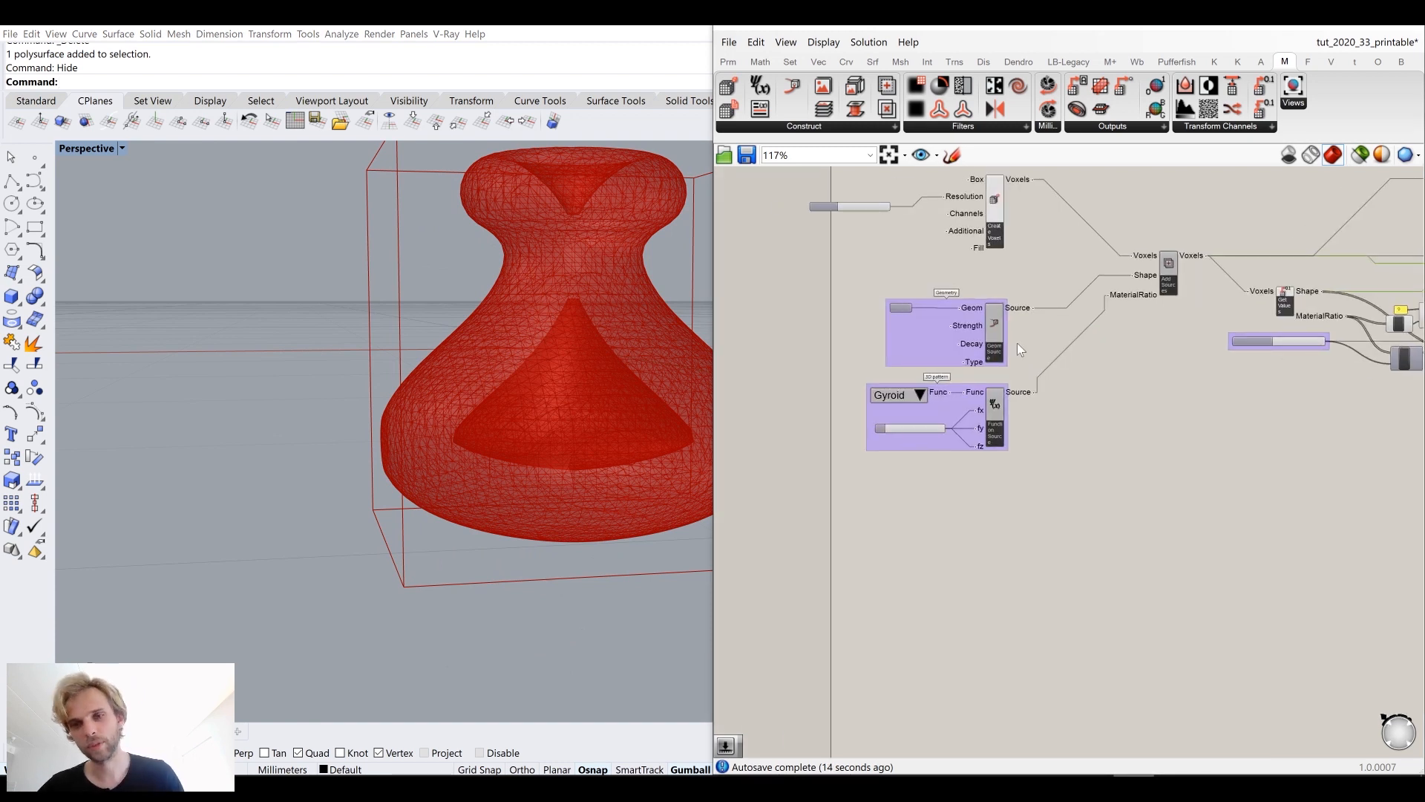
pyautogui.scroll(3, 936, 326)
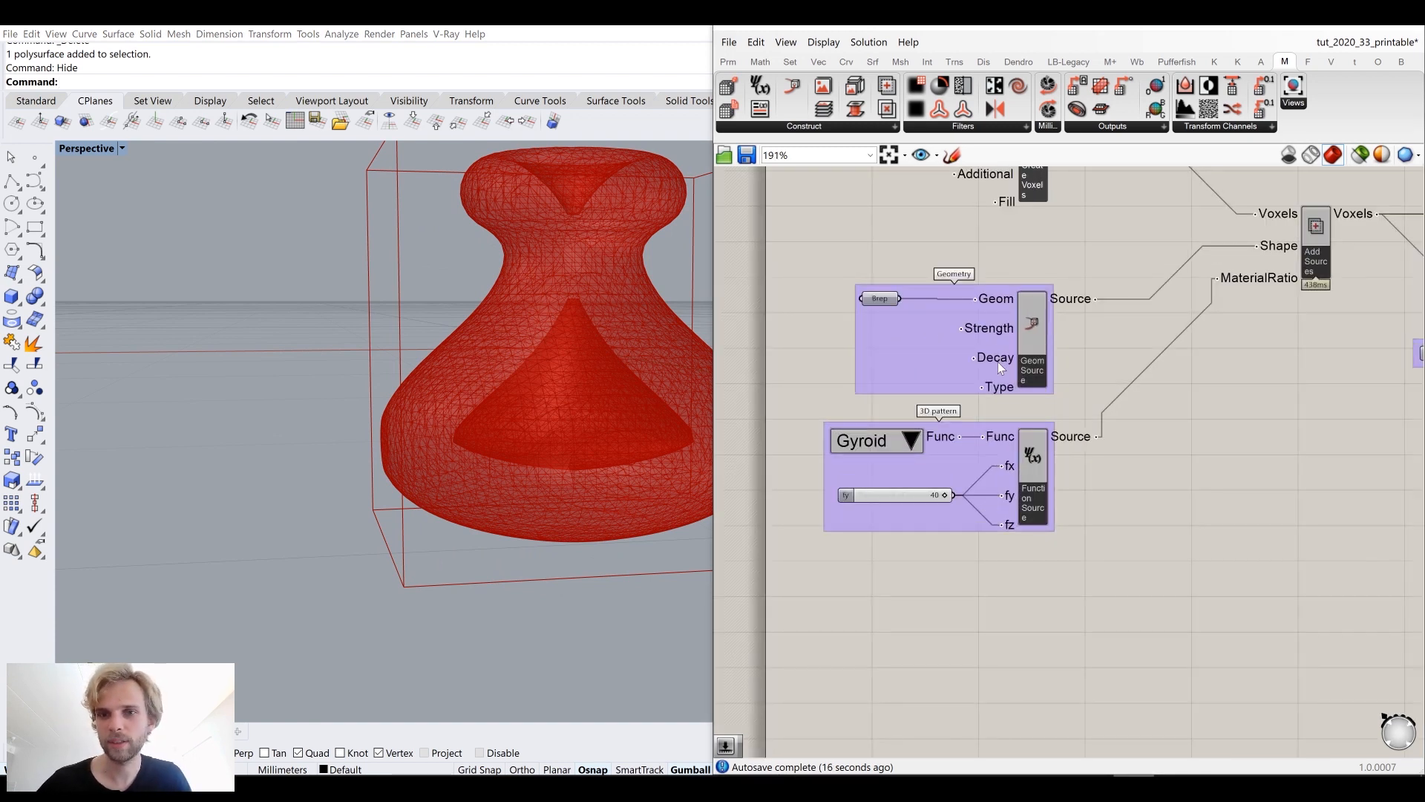
pyautogui.moveTo(995, 366)
pyautogui.moveTo(997, 363); pyautogui.dragTo(1203, 340, button='right')
pyautogui.doubleClick(928, 350)
pyautogui.write('600')
pyautogui.press('Return')
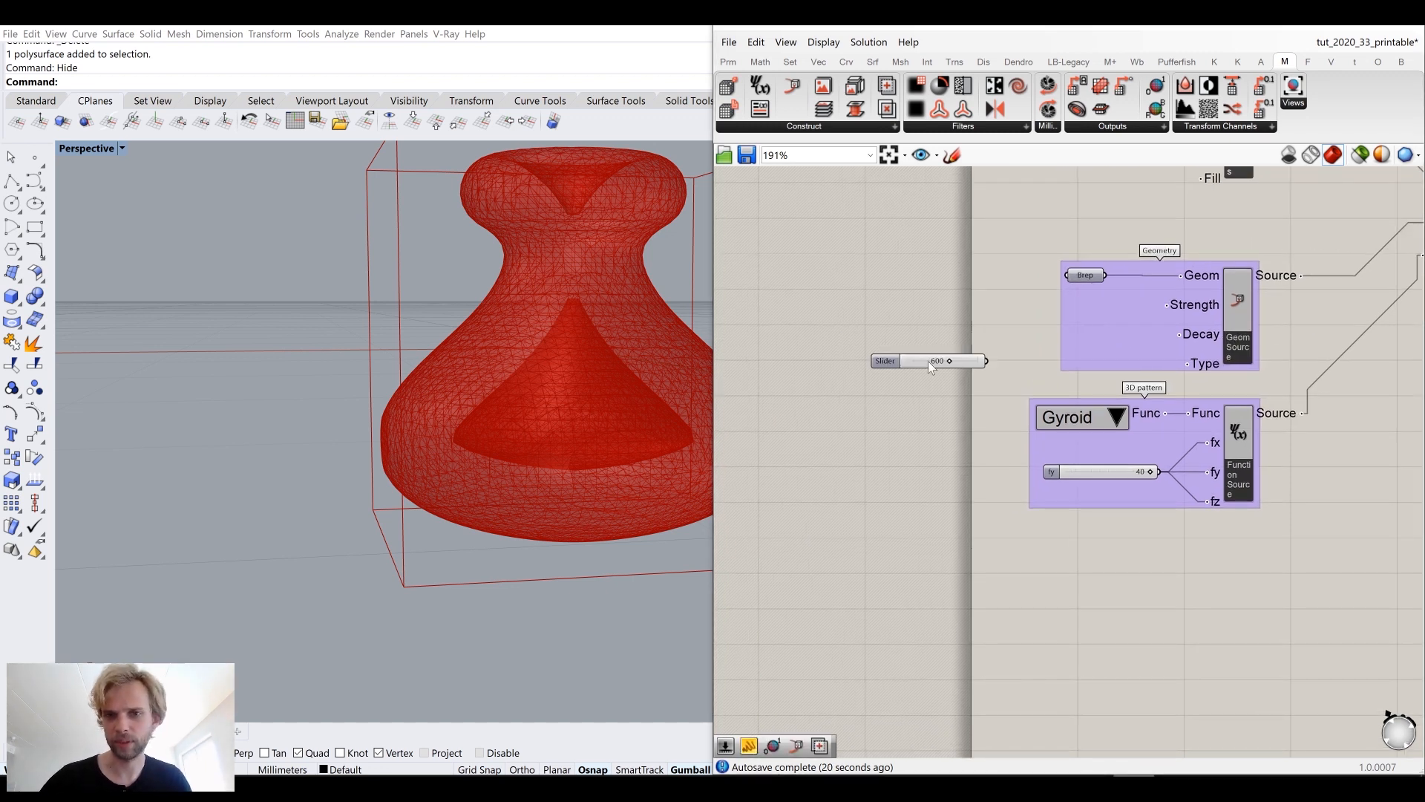
pyautogui.scroll(5, 927, 361)
pyautogui.moveTo(999, 361); pyautogui.dragTo(1312, 317)
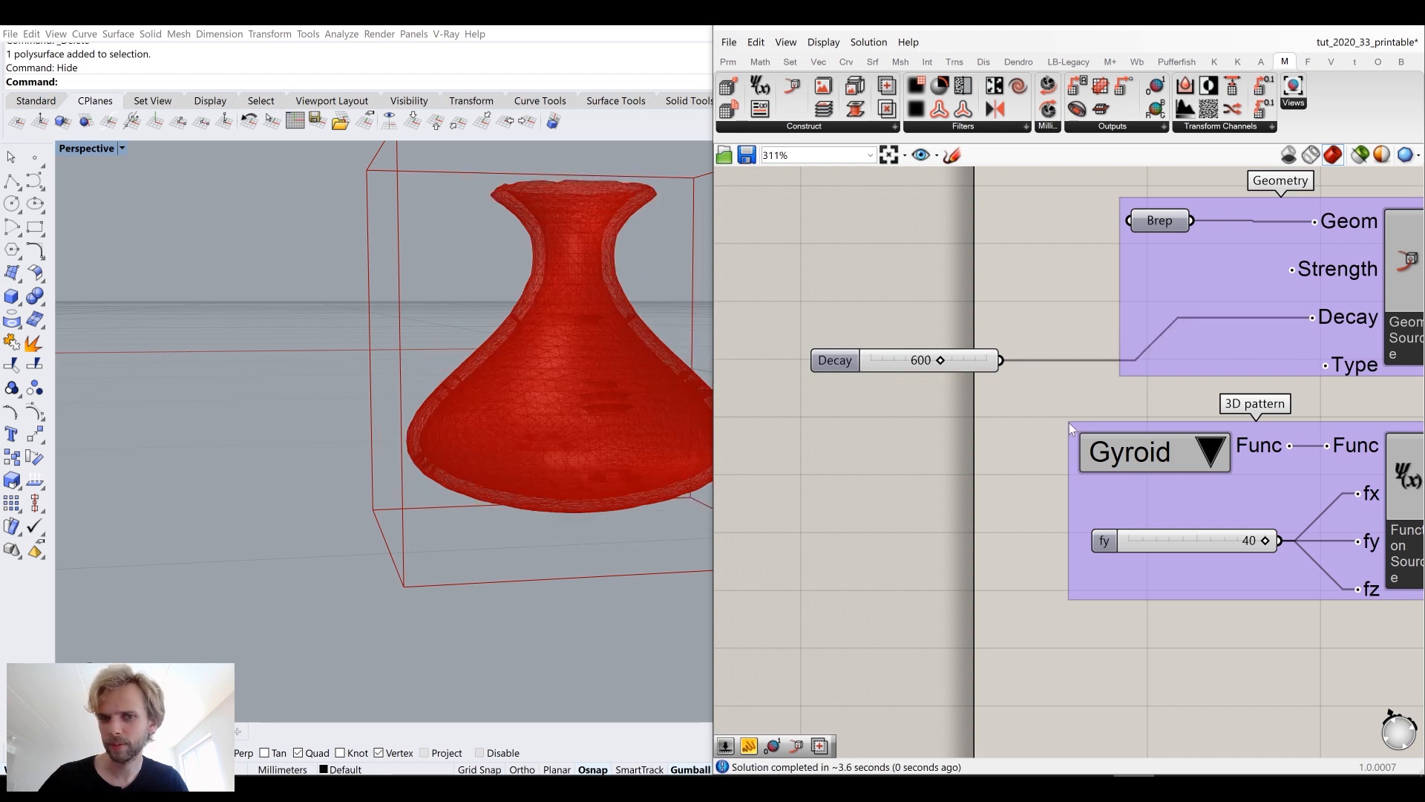
# Step: Connect the Set Values Voxels output back to the Iso Mesh Voxels input
pyautogui.moveTo(964, 363); pyautogui.dragTo(1169, 319)
pyautogui.moveTo(586, 358); pyautogui.dragTo(525, 368, button='right')
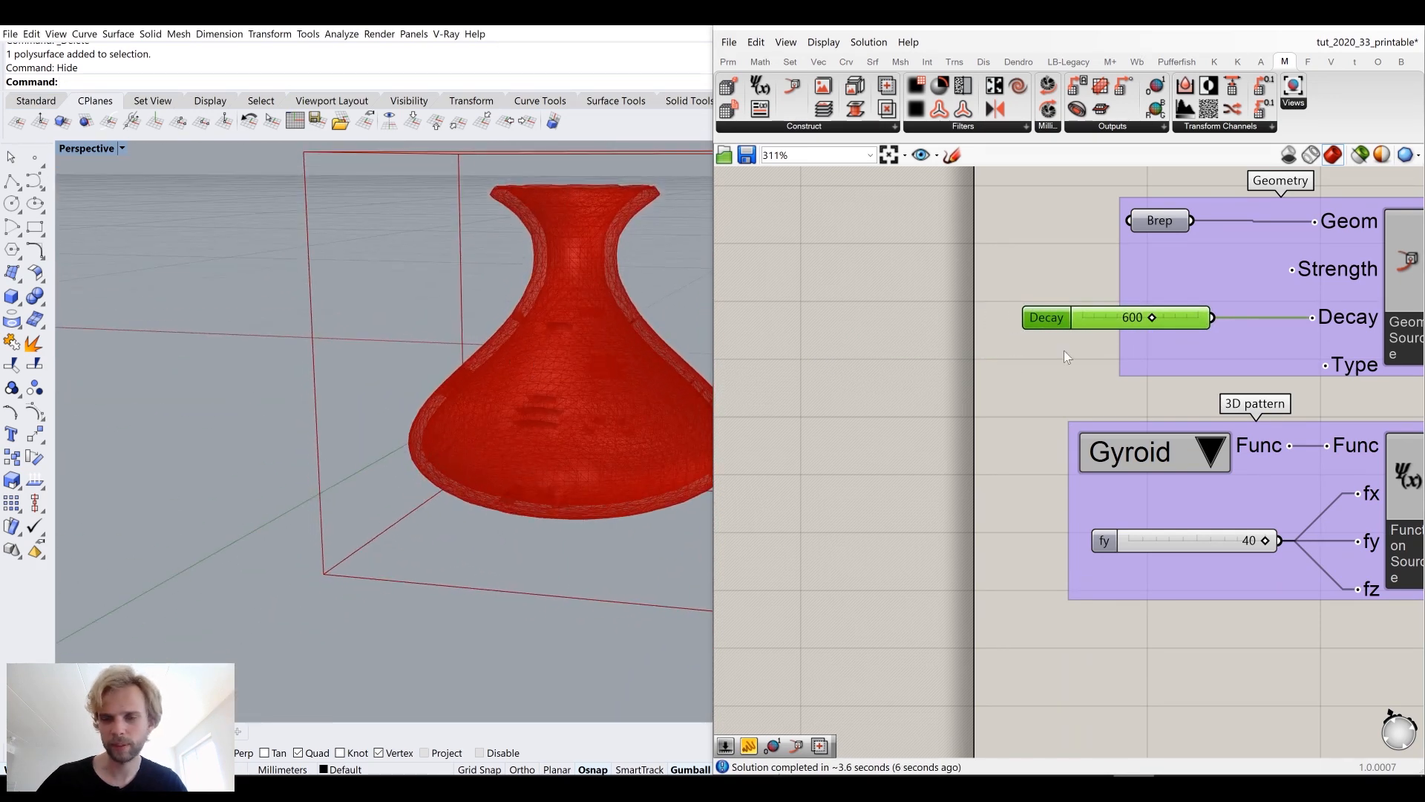
pyautogui.scroll(-5, 1115, 318)
pyautogui.moveTo(1380, 303); pyautogui.dragTo(976, 327, button='right')
pyautogui.scroll(3, 1176, 306)
pyautogui.scroll(1, 1031, 301)
pyautogui.scroll(1, 1031, 302)
pyautogui.moveTo(1085, 291); pyautogui.dragTo(1274, 265)
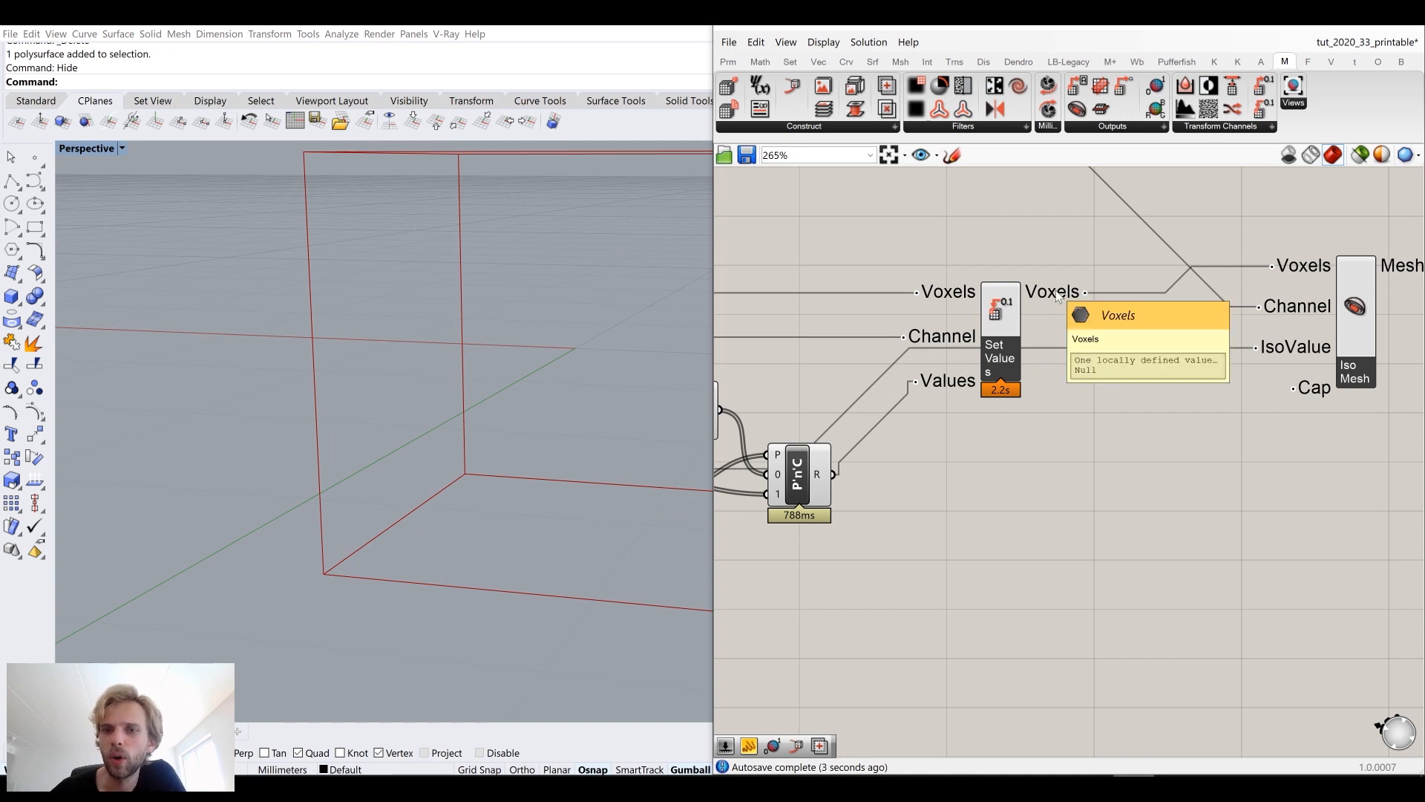
# Step: Reconnect the Set Values component's Voxels and Channel inputs
pyautogui.moveTo(1003, 318); pyautogui.dragTo(1037, 255)
pyautogui.moveTo(915, 304); pyautogui.dragTo(1078, 286, button='right')
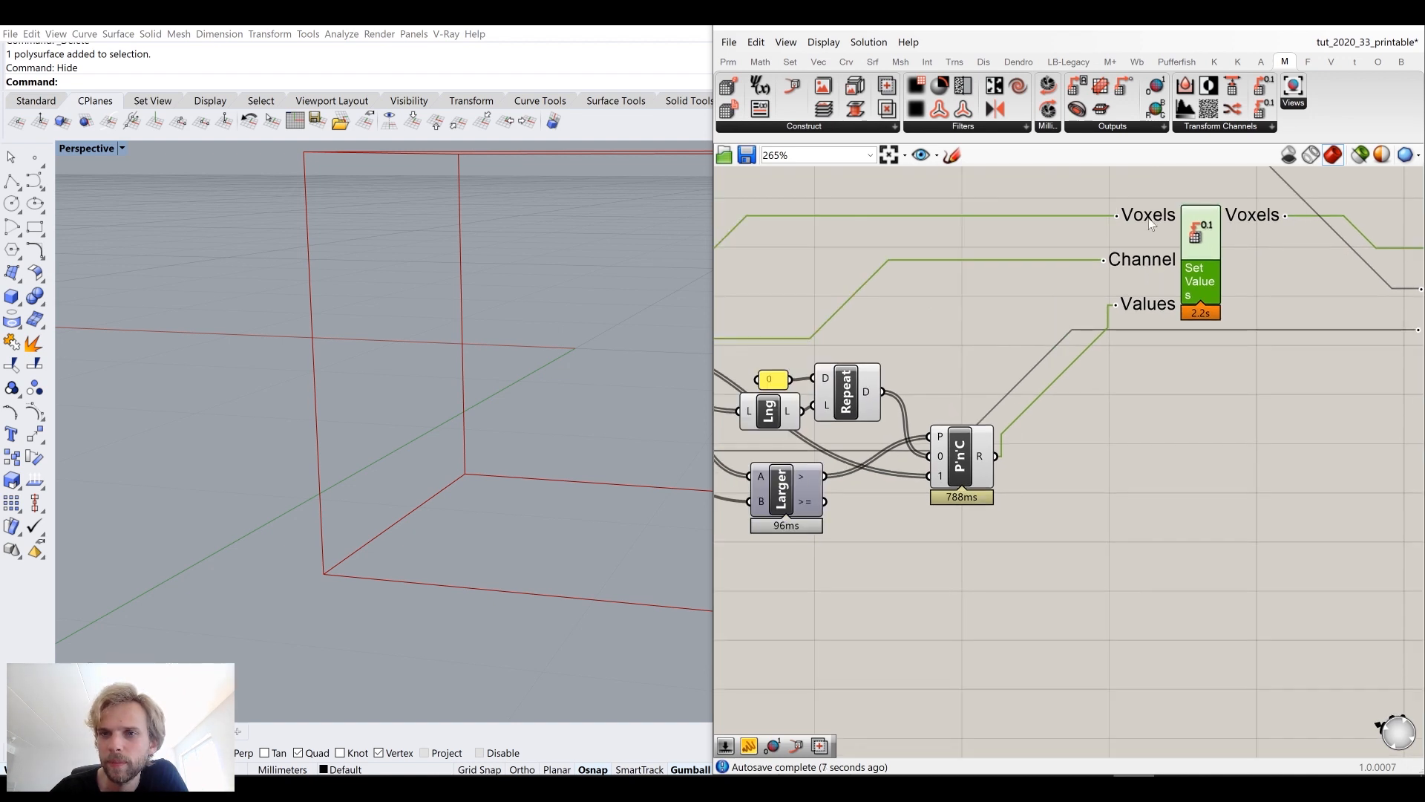
pyautogui.moveTo(992, 287); pyautogui.dragTo(1249, 306, button='right')
# Step: Rearrange the Get Values and Get Channel Names components on the canvas
pyautogui.scroll(-2, 1243, 308)
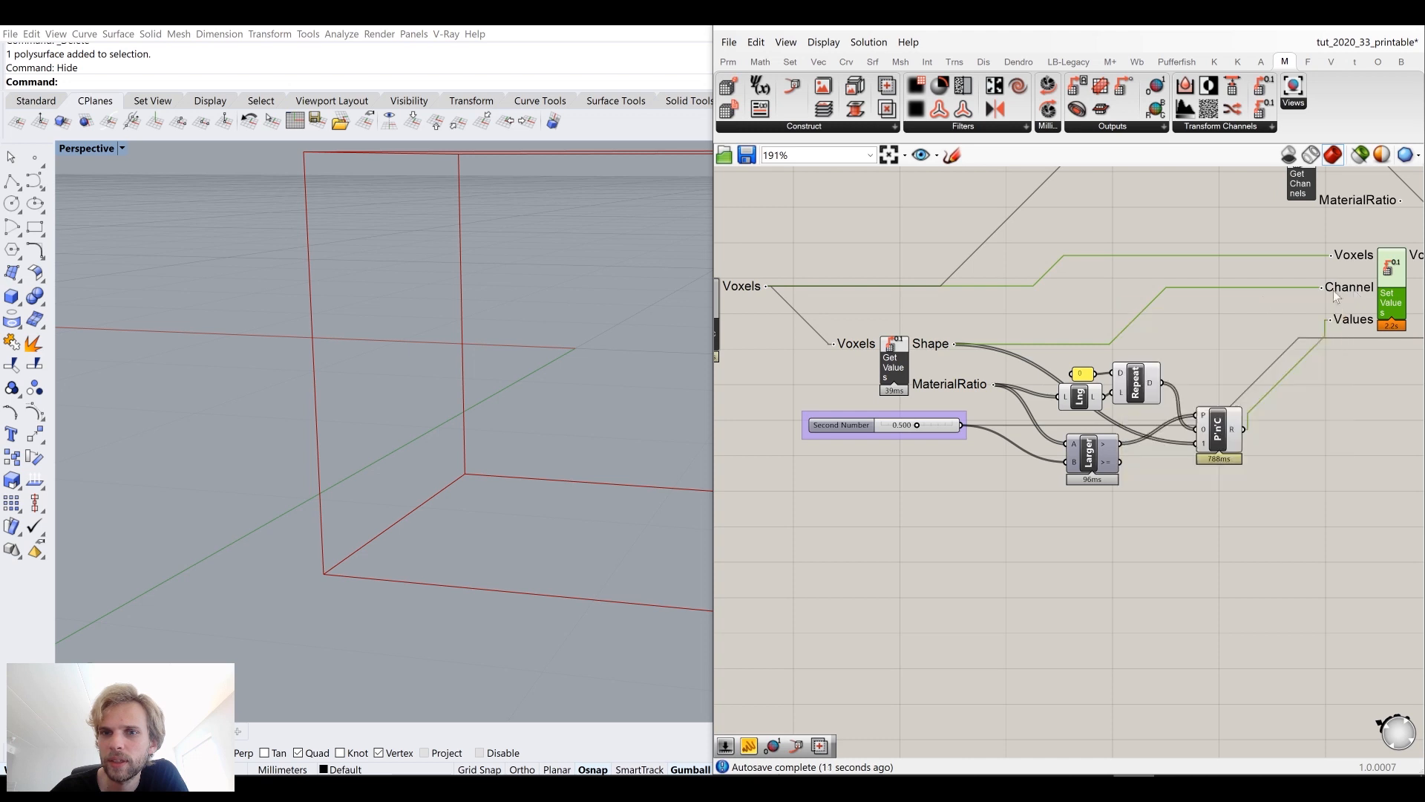
pyautogui.moveTo(909, 352); pyautogui.dragTo(916, 324)
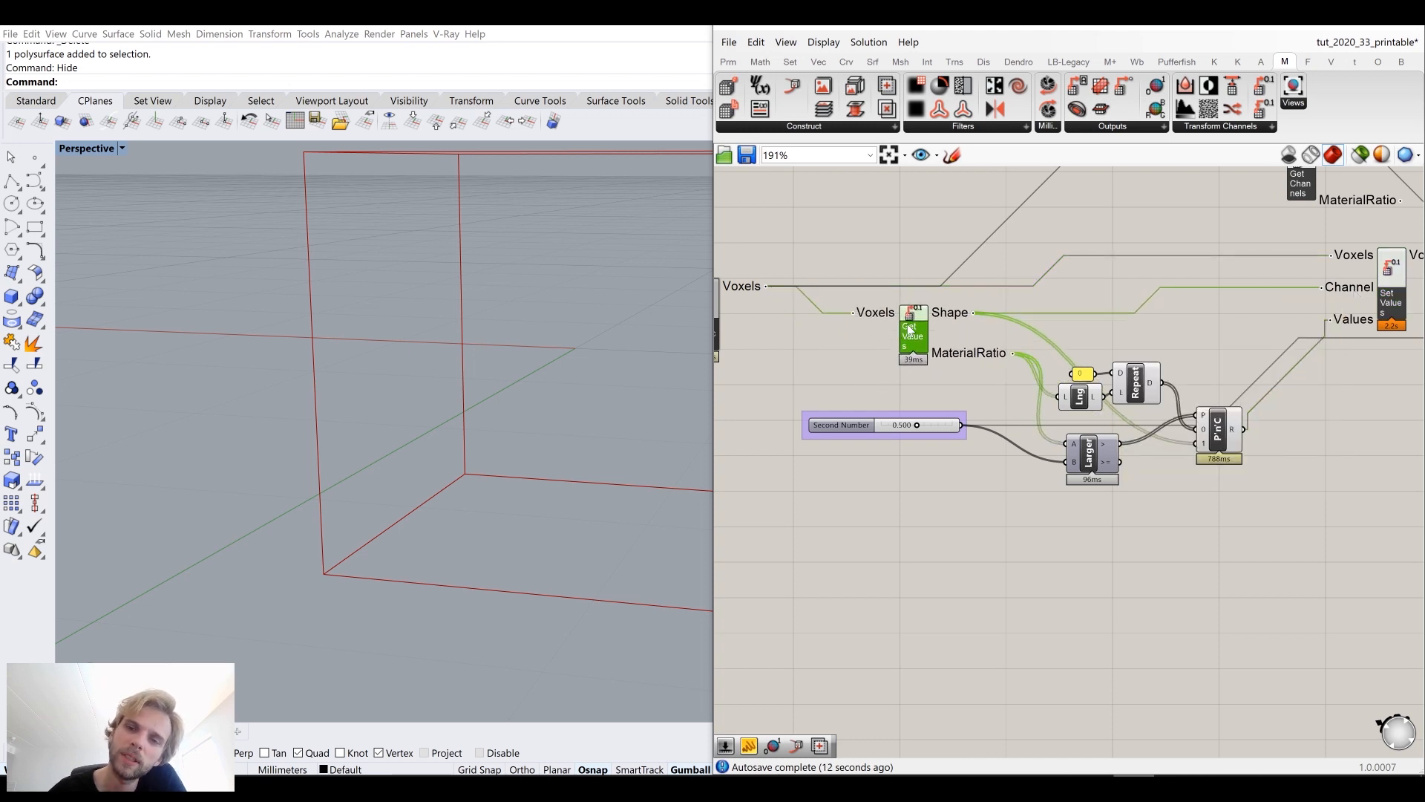
pyautogui.moveTo(1241, 321); pyautogui.dragTo(1244, 378, button='right')
pyautogui.moveTo(1302, 249); pyautogui.dragTo(1058, 253)
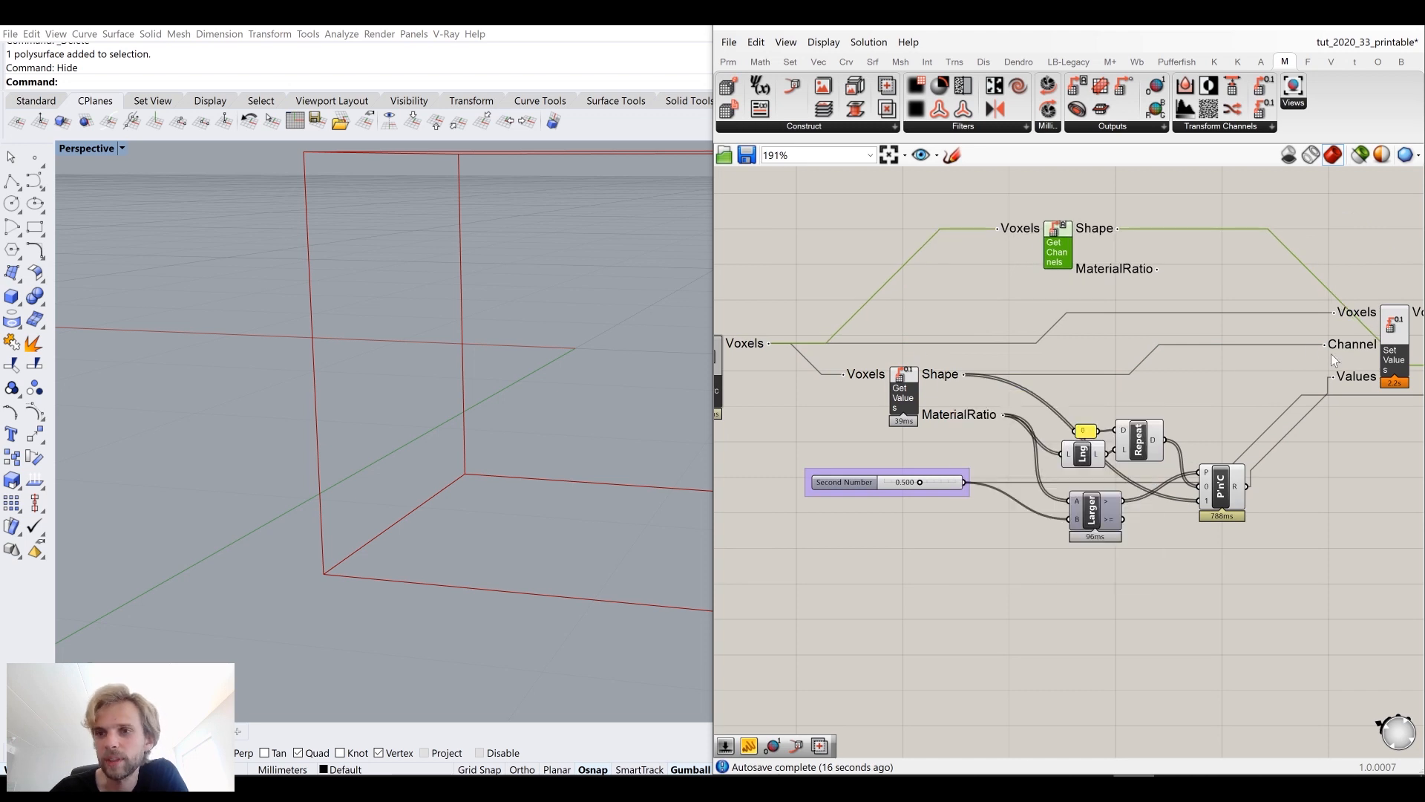
# Step: Connect the Get Channel Names Shape output to the Set Values component's Channel input
pyautogui.moveTo(1125, 248); pyautogui.dragTo(907, 255, button='right')
pyautogui.moveTo(896, 239); pyautogui.dragTo(1103, 352)
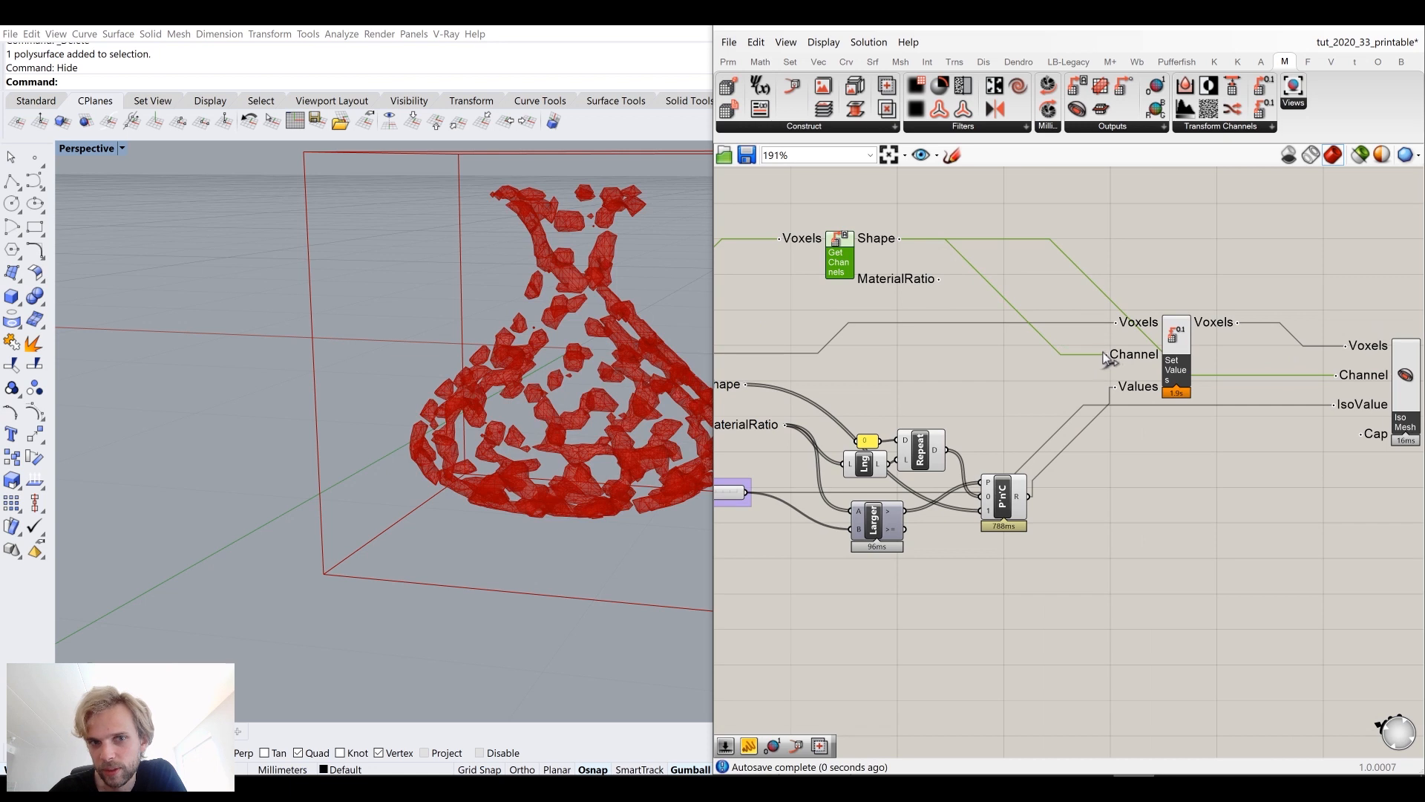
pyautogui.moveTo(838, 269); pyautogui.dragTo(934, 279)
# Step: Set the Geometry Source's Decay slider to 200
pyautogui.moveTo(520, 297); pyautogui.dragTo(472, 281, button='right')
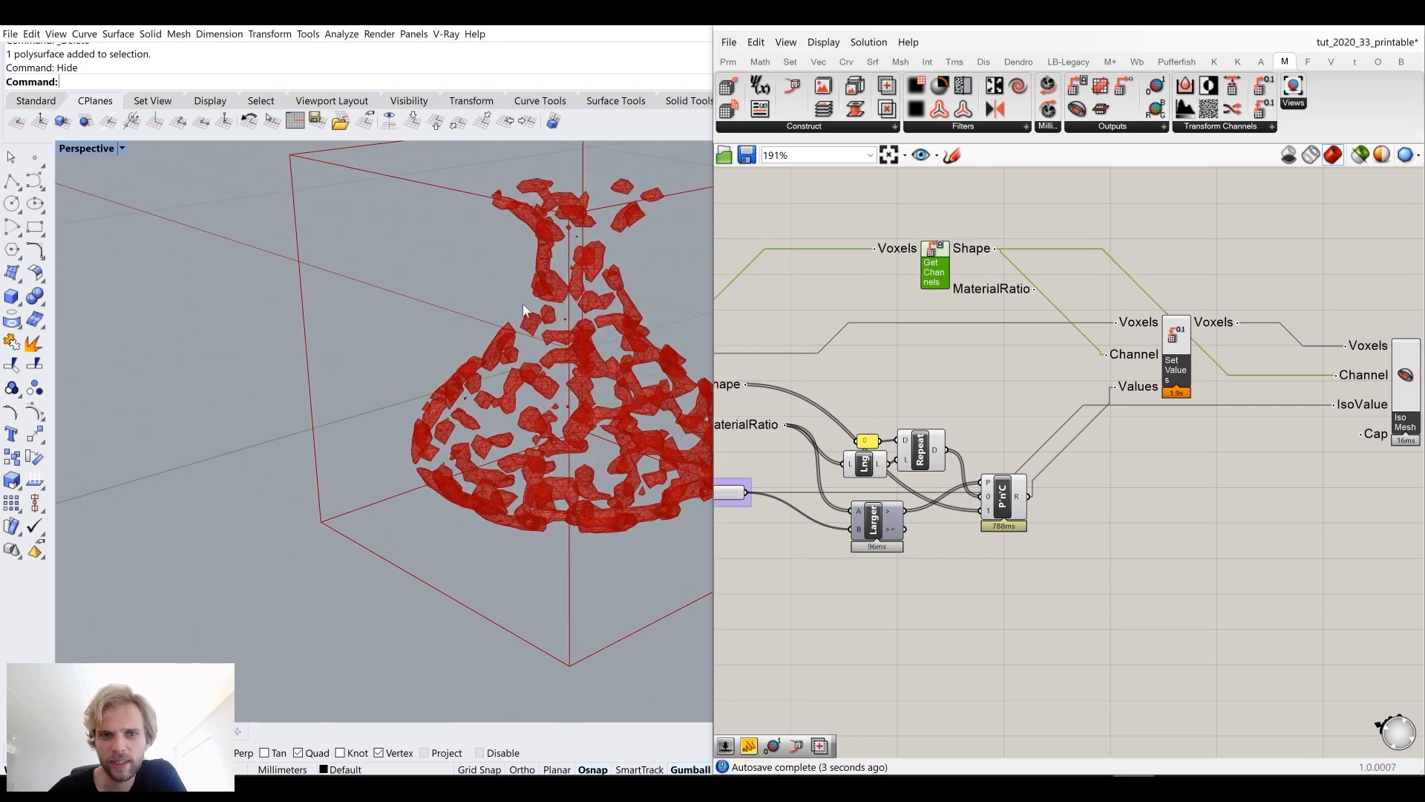
pyautogui.moveTo(559, 359); pyautogui.dragTo(657, 392, button='right')
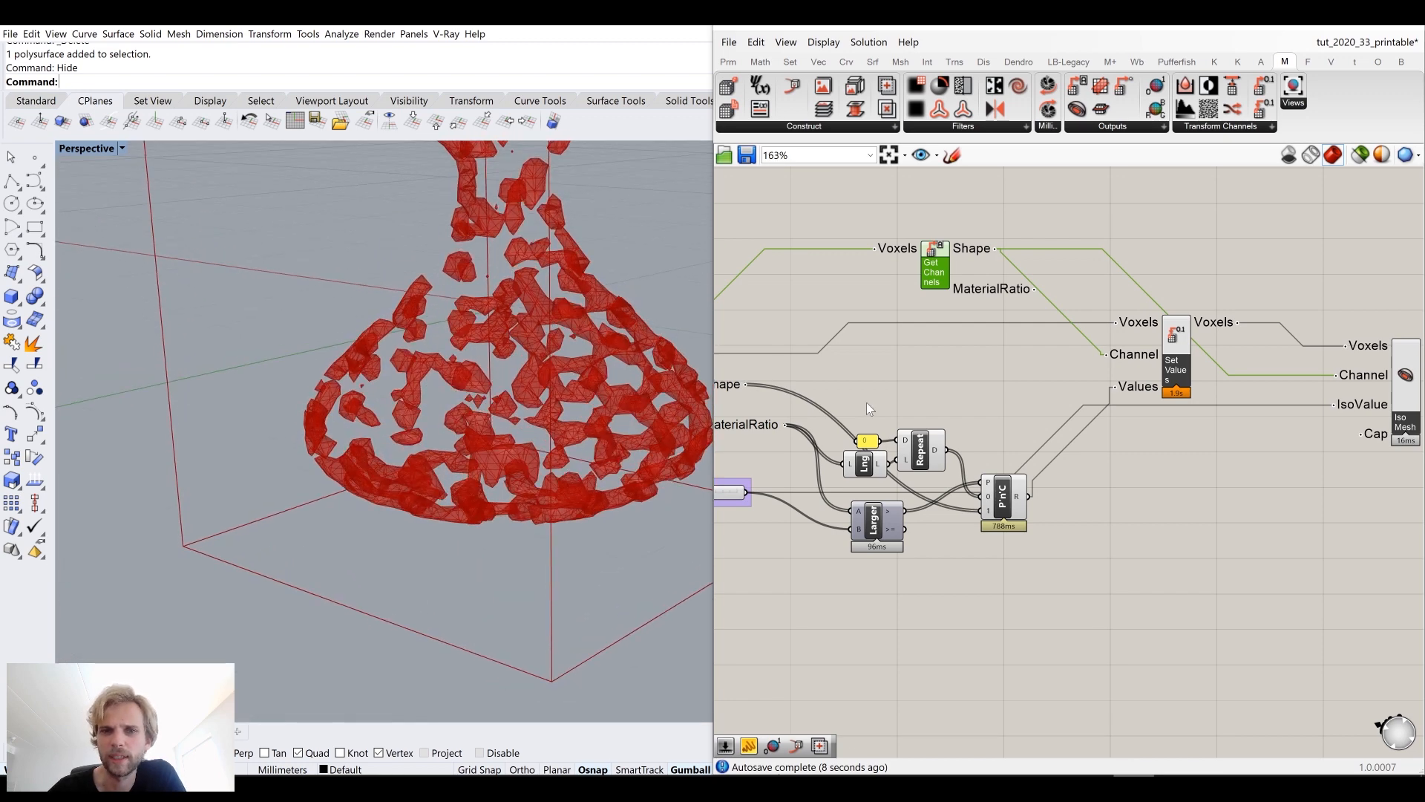
pyautogui.scroll(-6, 1291, 407)
pyautogui.scroll(5, 909, 394)
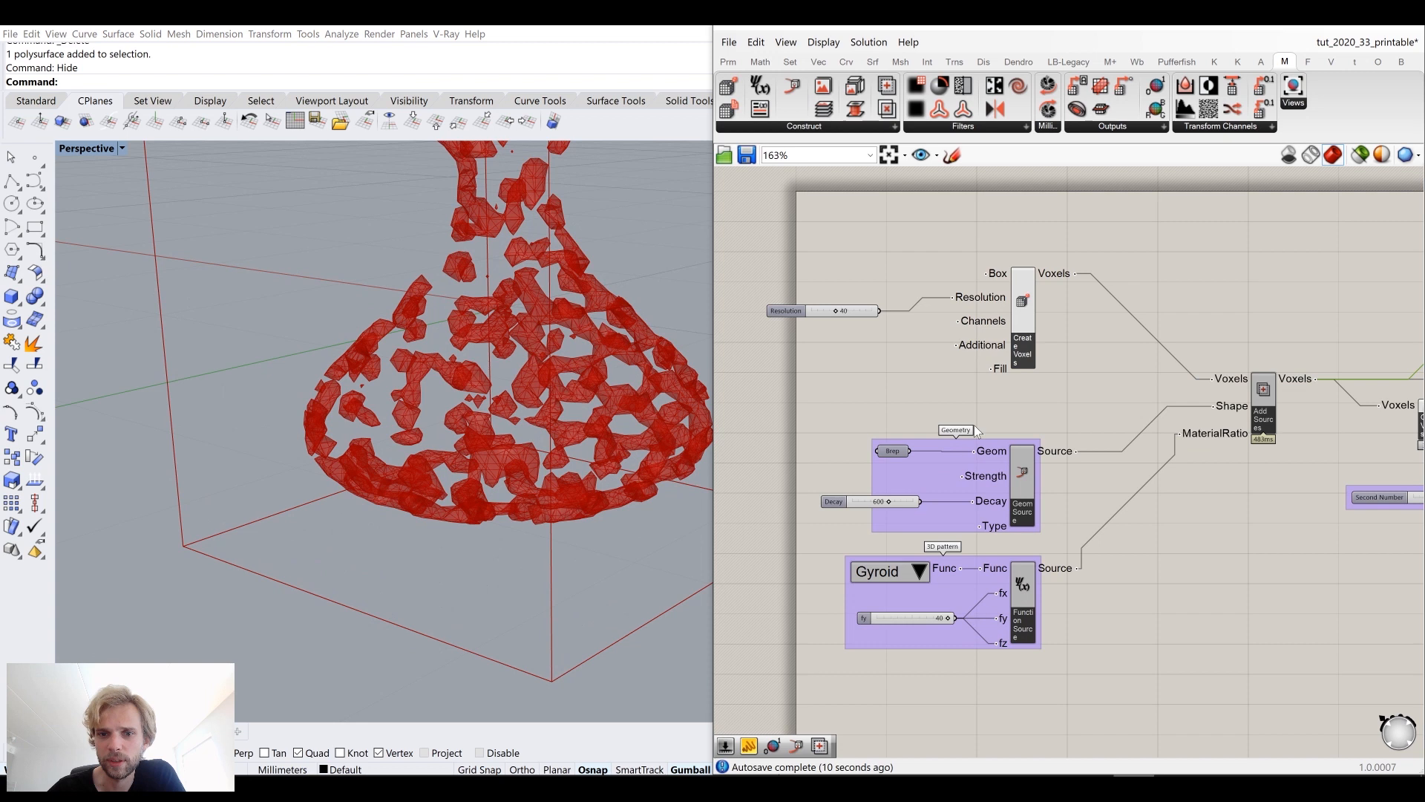
pyautogui.scroll(4, 957, 416)
pyautogui.doubleClick(813, 433)
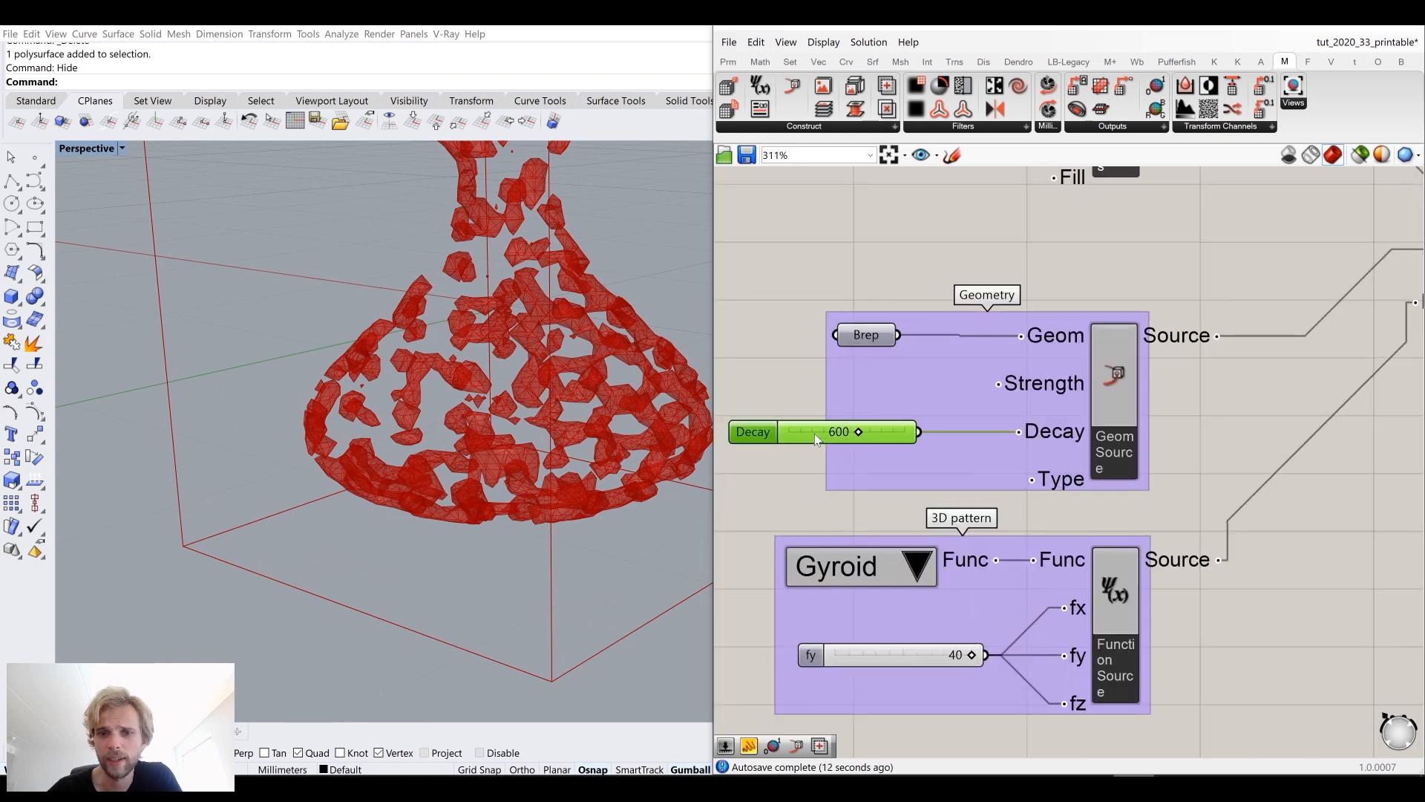
pyautogui.write('200')
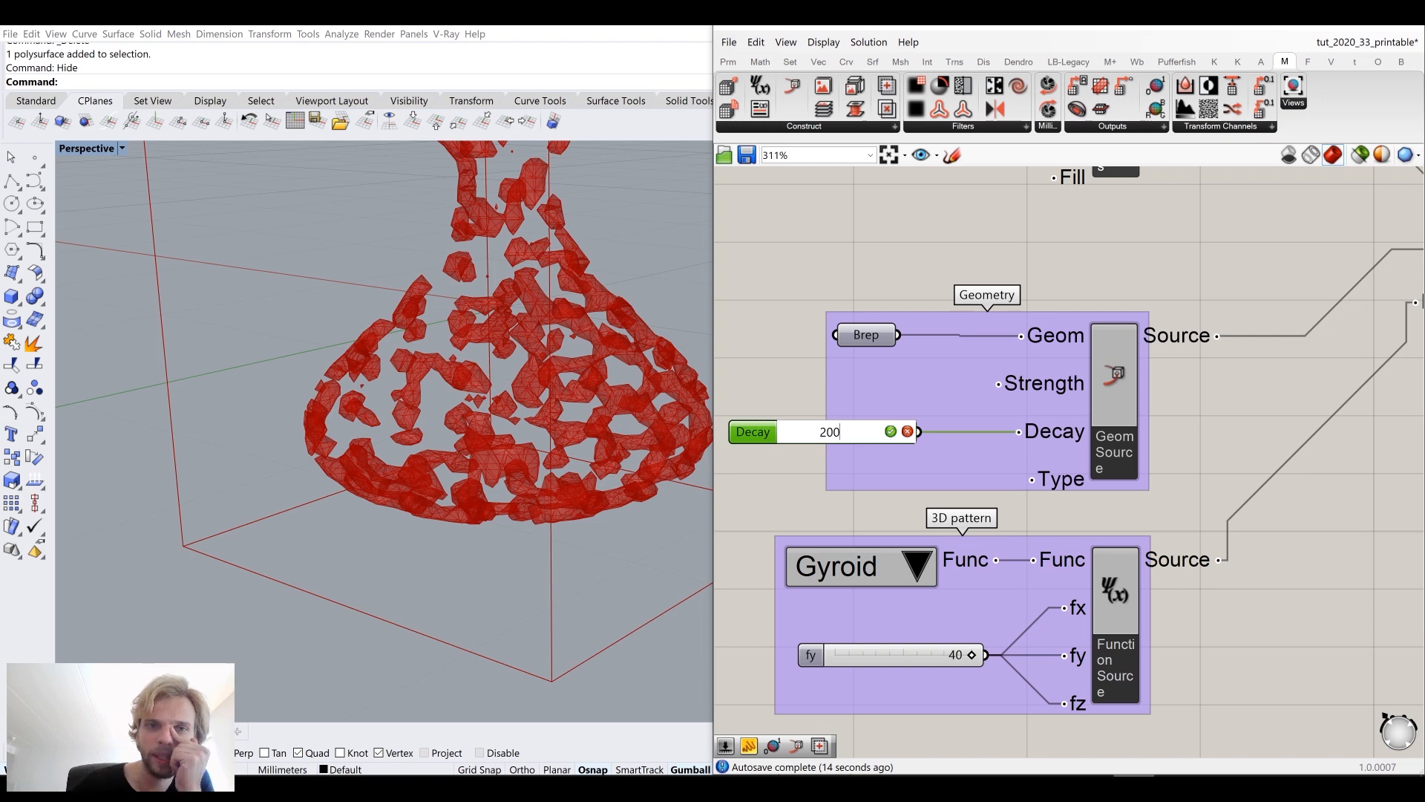
pyautogui.press('Return')
# Step: Inspect the meshed gyroid vase from different angles in the viewport
pyautogui.moveTo(683, 416); pyautogui.dragTo(602, 439, button='right')
pyautogui.scroll(-4, 948, 399)
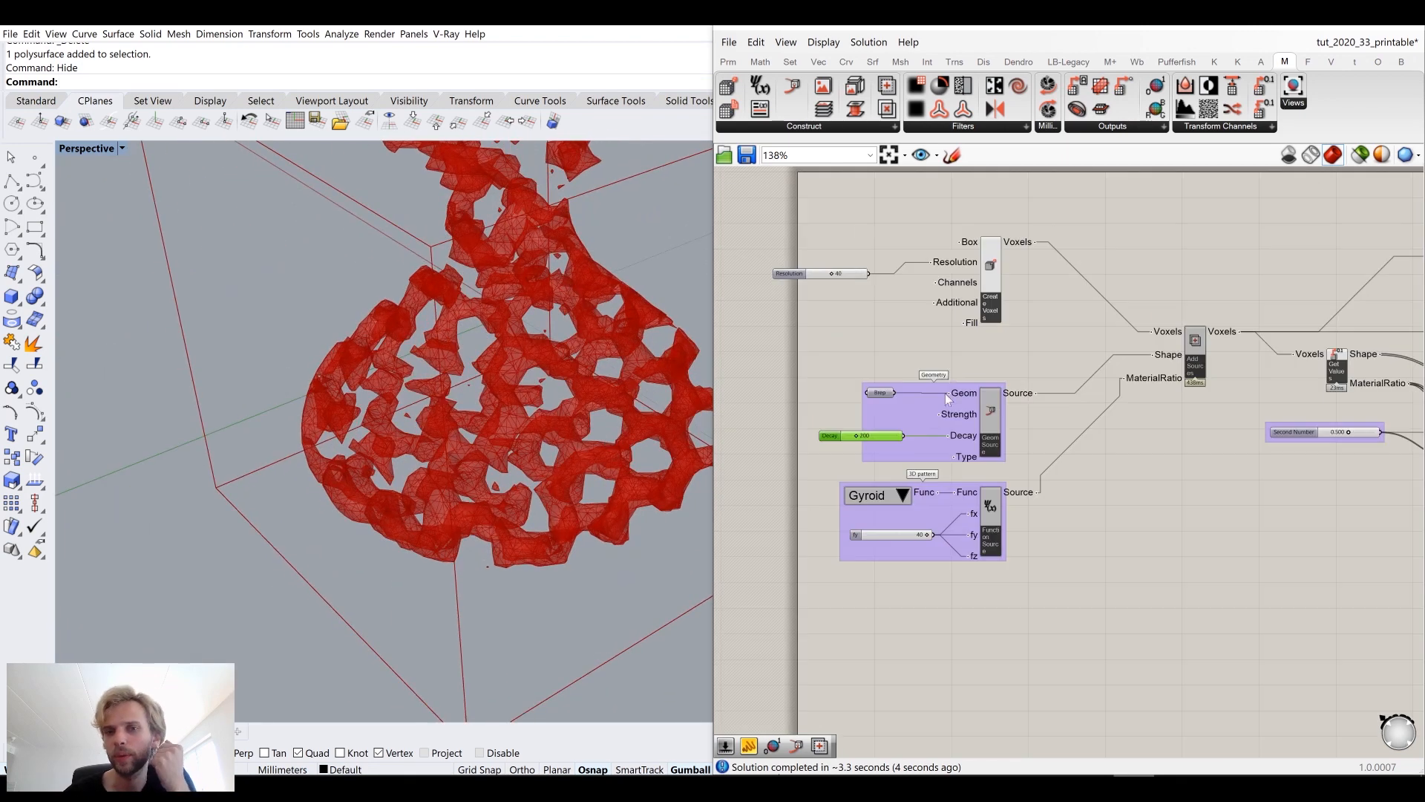
pyautogui.scroll(4, 904, 351)
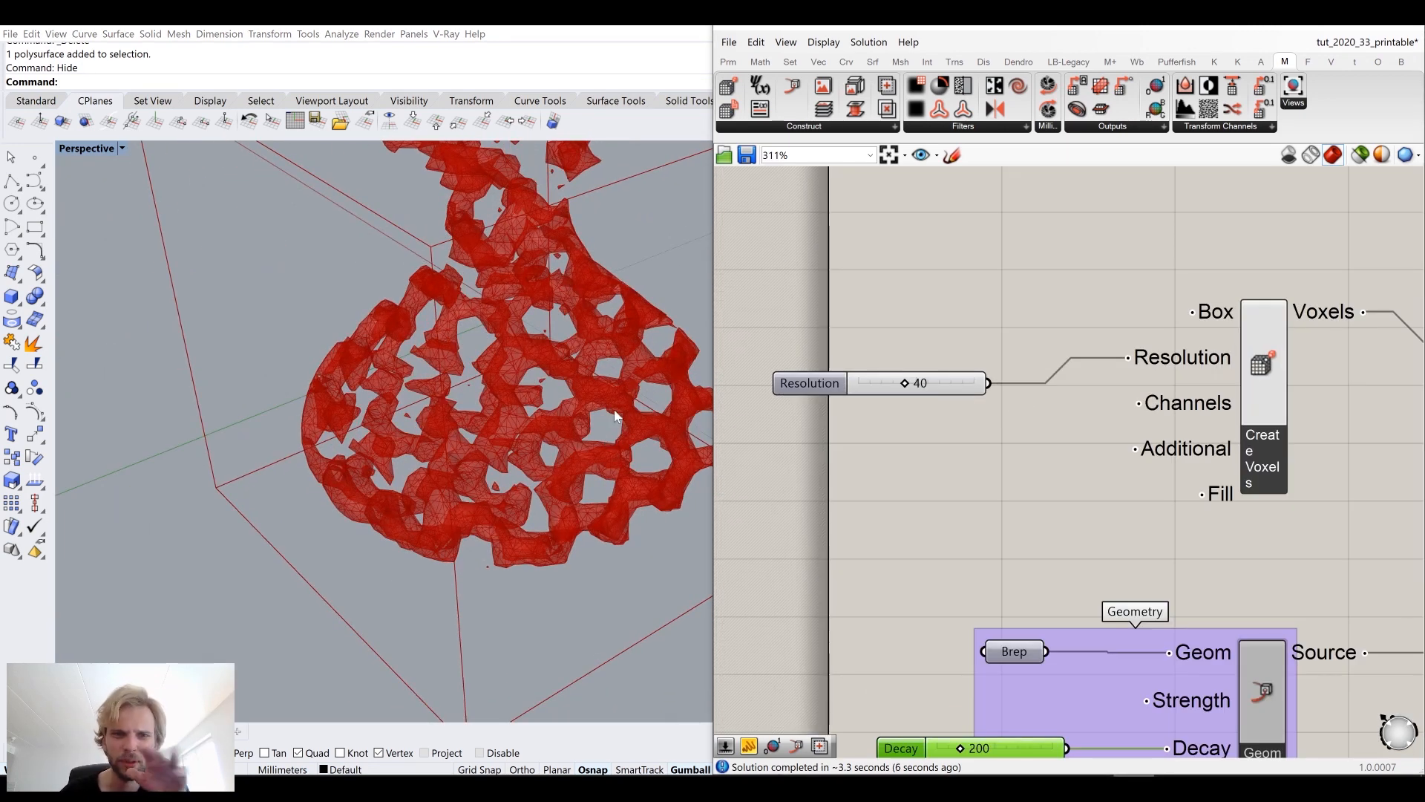
pyautogui.scroll(-6, 615, 416)
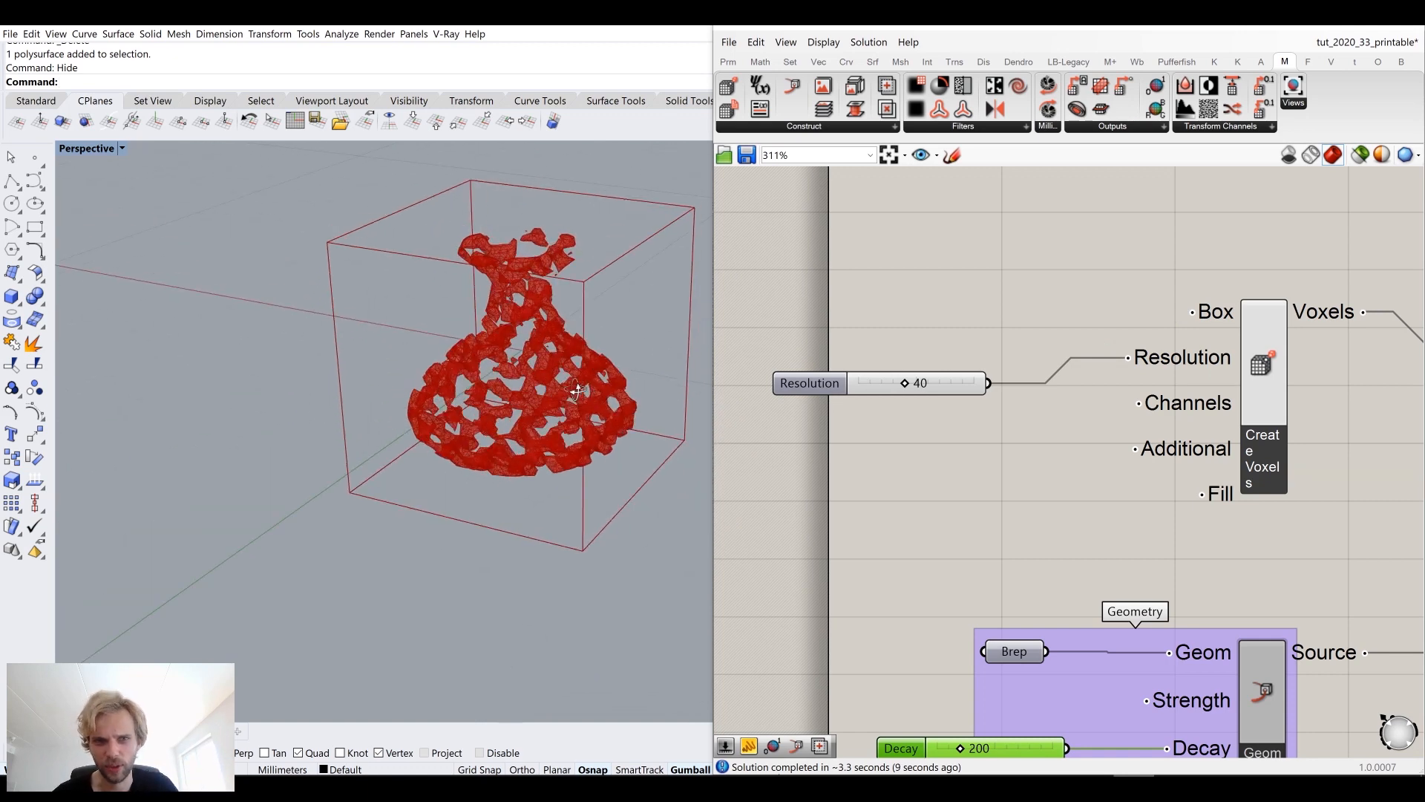
pyautogui.scroll(5, 372, 404)
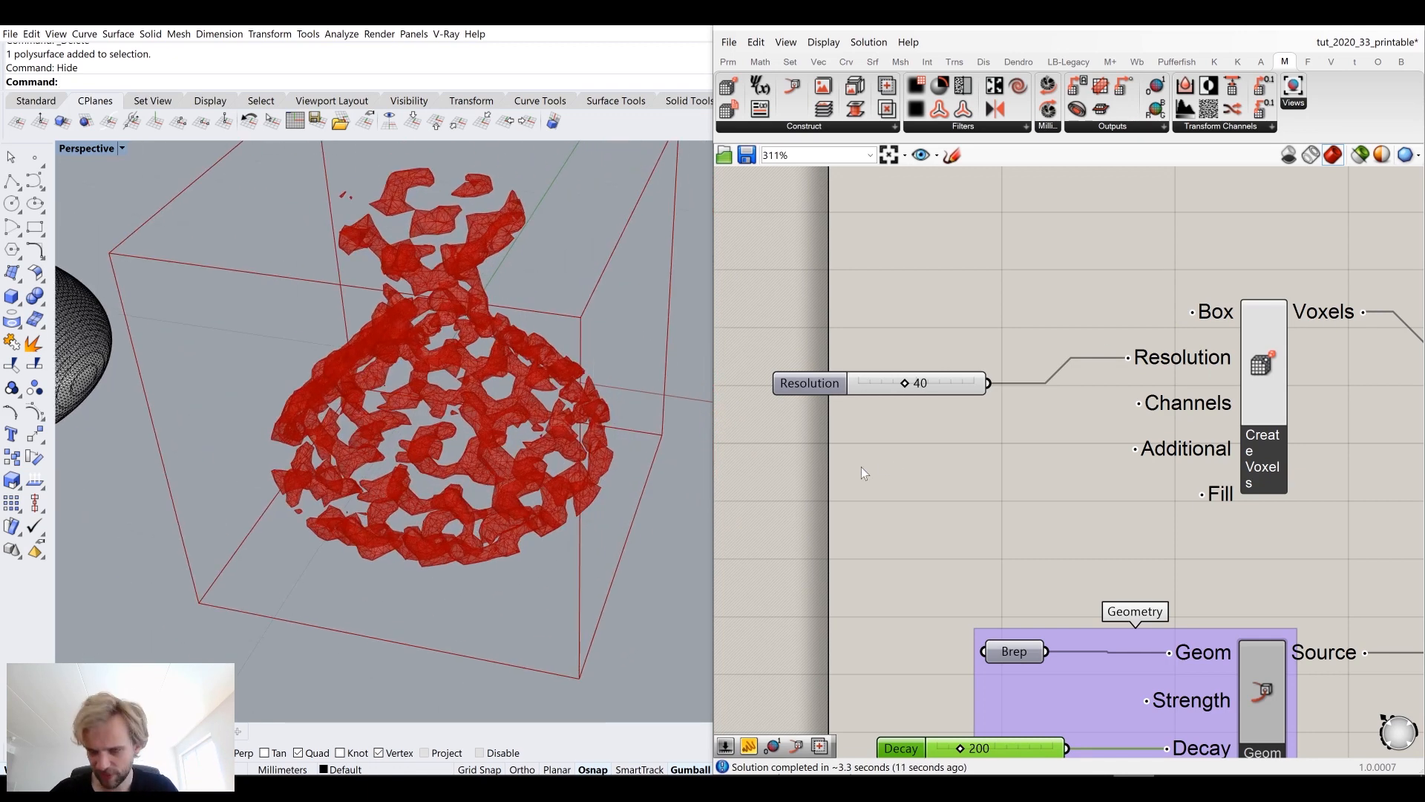
pyautogui.scroll(-5, 864, 466)
# Step: Rearrange the Set Values and Iso Mesh components on the canvas
pyautogui.moveTo(1251, 527); pyautogui.dragTo(898, 470, button='right')
pyautogui.moveTo(1197, 436); pyautogui.dragTo(1073, 409, button='right')
pyautogui.scroll(3, 1078, 403)
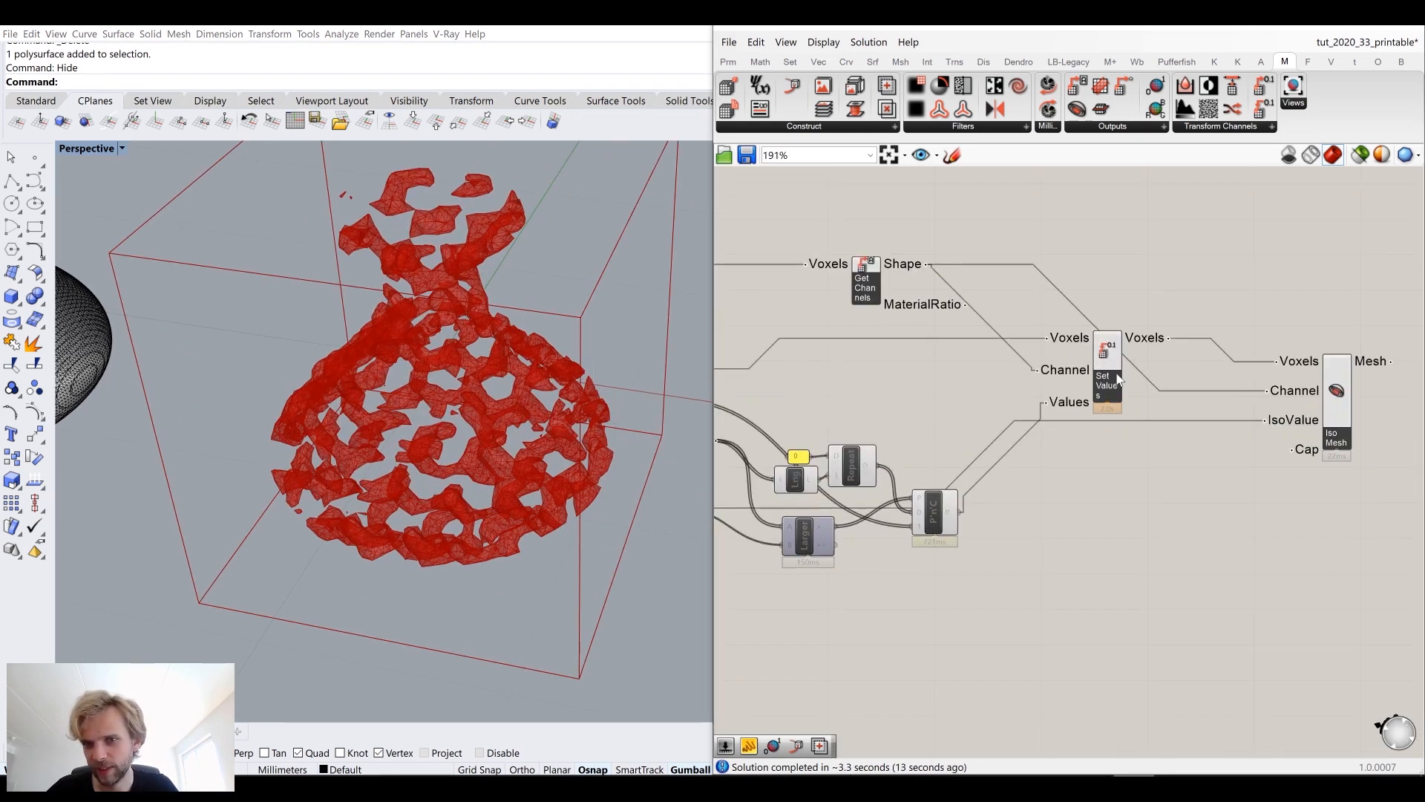
pyautogui.moveTo(1222, 524); pyautogui.dragTo(1107, 464, button='right')
pyautogui.moveTo(1235, 377); pyautogui.dragTo(1405, 353)
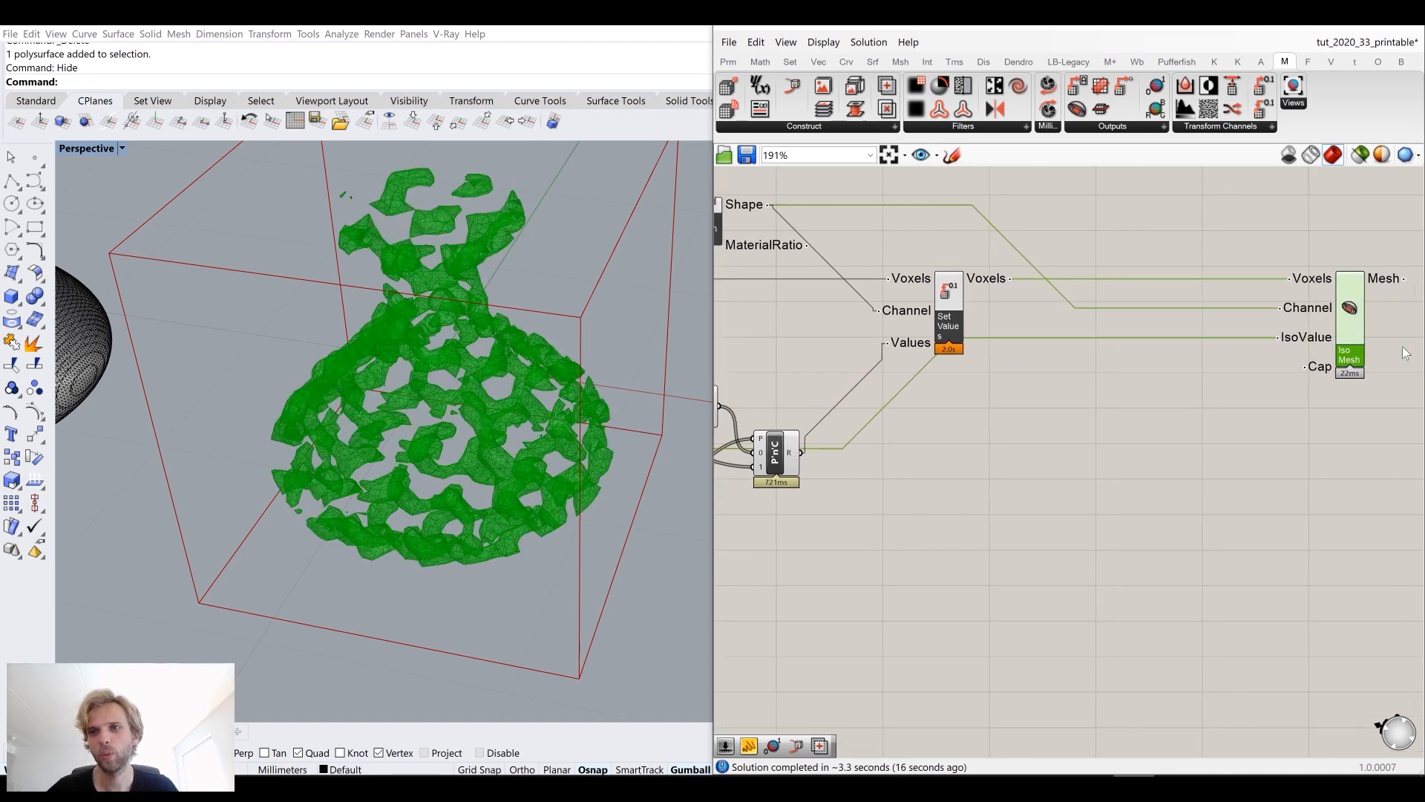
pyautogui.moveTo(952, 343); pyautogui.dragTo(1057, 344)
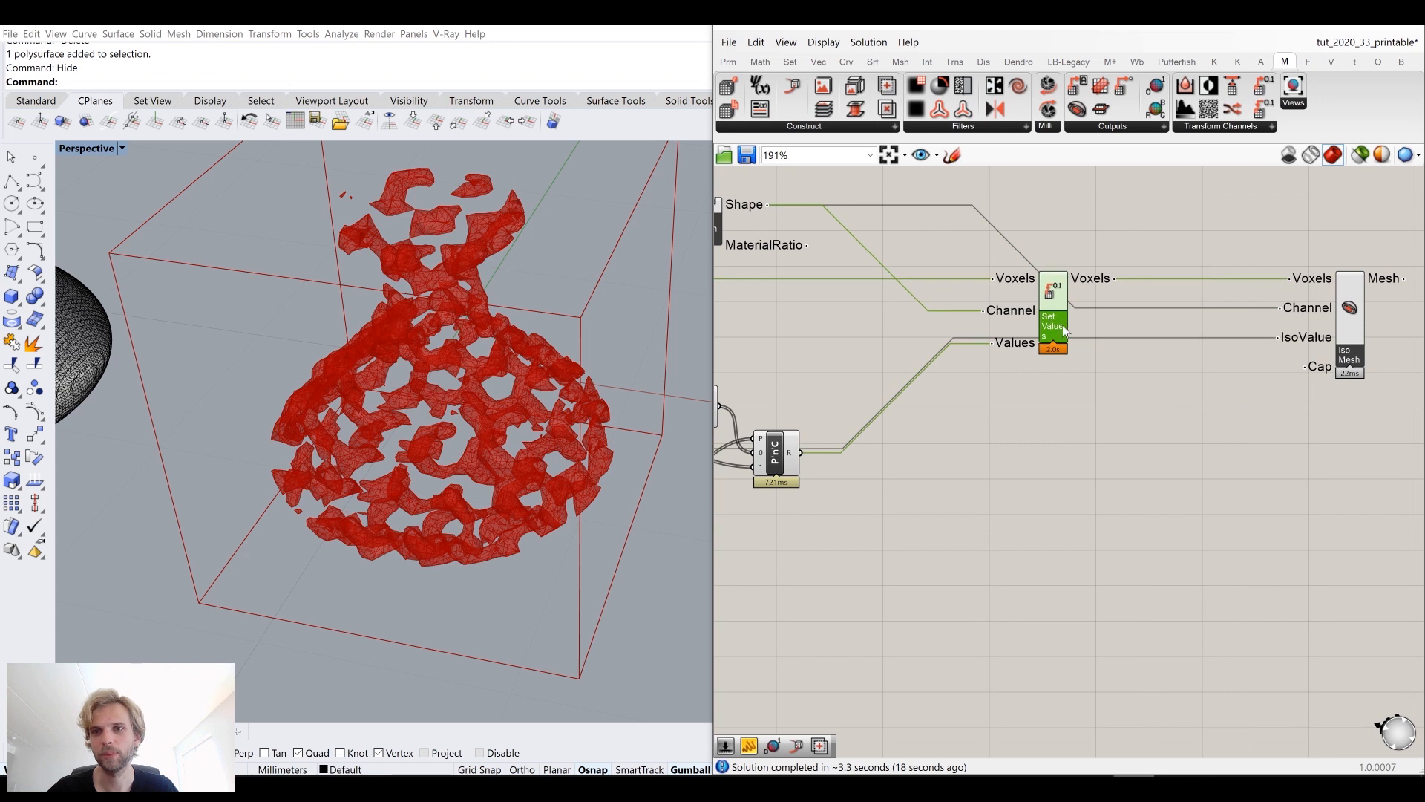
# Step: Add a second Iso Mesh Voxels component below the first one
pyautogui.moveTo(1186, 444); pyautogui.dragTo(1066, 398, button='right')
pyautogui.click(1166, 449)
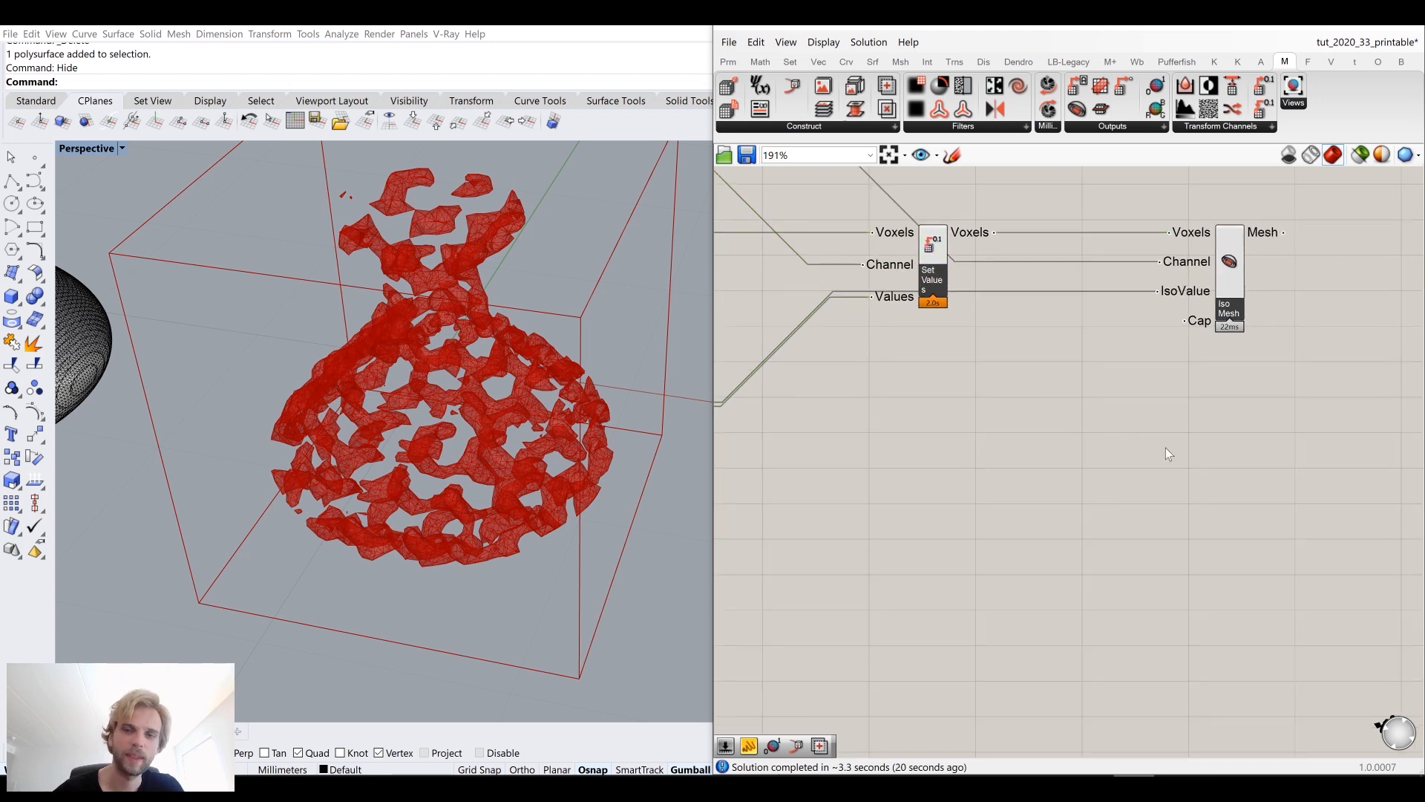
pyautogui.doubleClick(1165, 448)
pyautogui.write('get iso')
pyautogui.press('Return')
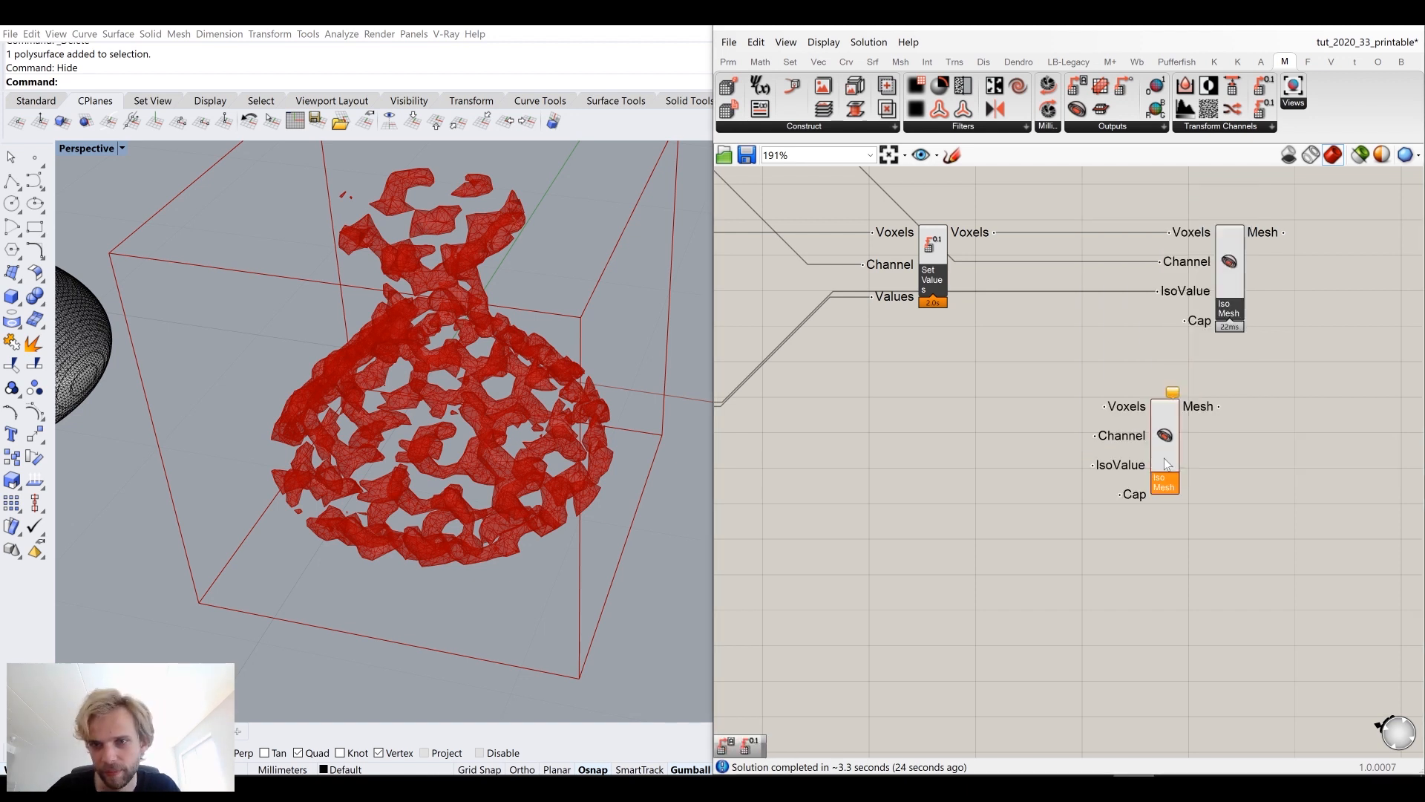
pyautogui.moveTo(1195, 466); pyautogui.dragTo(1183, 456)
pyautogui.moveTo(1181, 453); pyautogui.dragTo(1244, 484)
# Step: Add a Custom Preview component and connect the first Iso Mesh's Mesh output to its geometry input
pyautogui.moveTo(1290, 330); pyautogui.dragTo(1105, 428, button='right')
pyautogui.doubleClick(1257, 387)
pyautogui.write('preview')
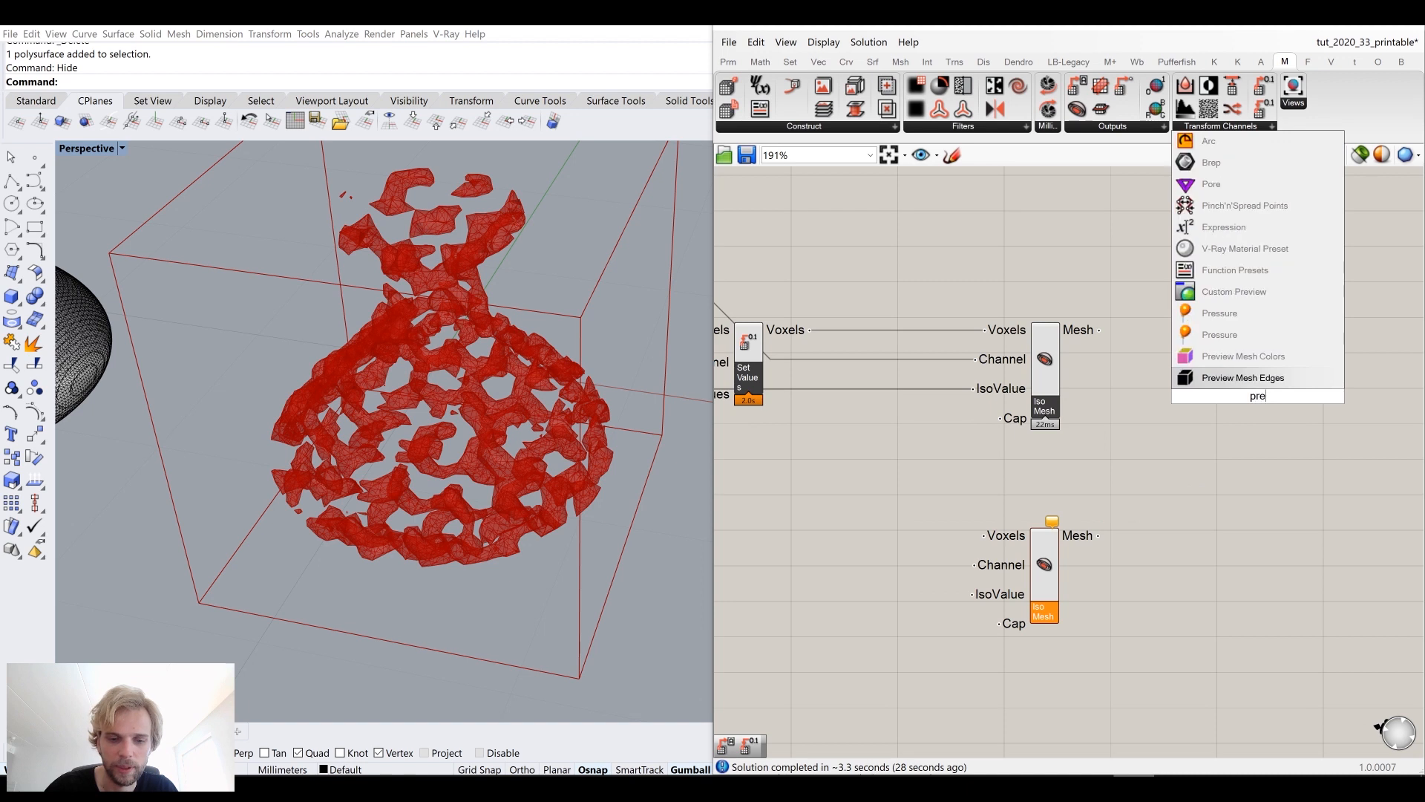
pyautogui.click(1249, 341)
pyautogui.moveTo(1099, 330); pyautogui.dragTo(1186, 458)
# Step: Add a Colour Swatch set to light blue and connect it to the Custom Preview's material input
pyautogui.doubleClick(1151, 458)
pyautogui.write('swa')
pyautogui.click(1123, 375)
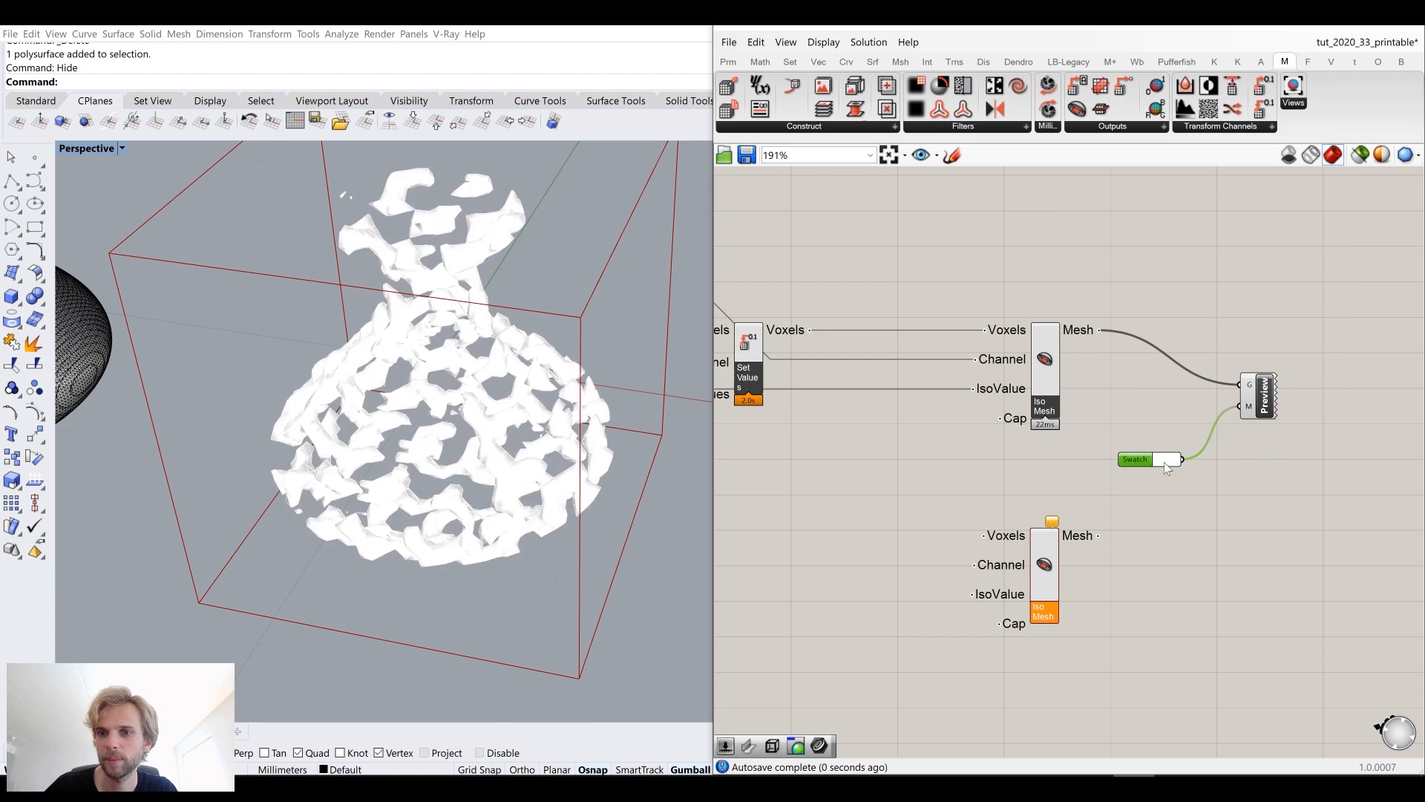
pyautogui.click(1163, 460)
pyautogui.moveTo(1290, 624); pyautogui.dragTo(1310, 605)
pyautogui.moveTo(1247, 517); pyautogui.dragTo(1245, 523)
pyautogui.click(1107, 406)
pyautogui.moveTo(1138, 464); pyautogui.dragTo(1179, 431)
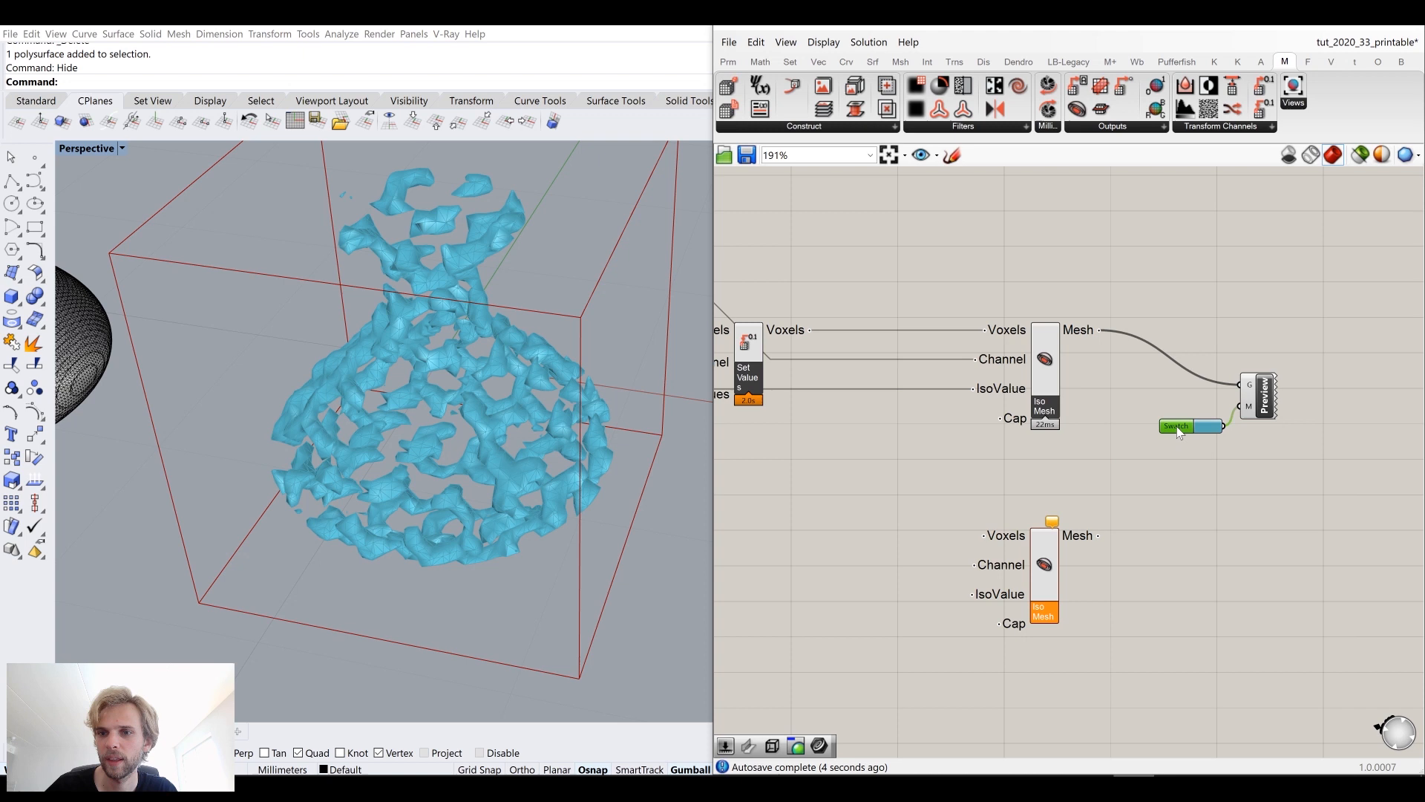
# Step: Reposition the second Iso Mesh component beneath the first Iso Mesh
pyautogui.click(1051, 365)
pyautogui.middleClick(1053, 354)
pyautogui.click(1109, 298)
pyautogui.click(917, 361)
pyautogui.moveTo(916, 362); pyautogui.dragTo(1110, 314, button='right')
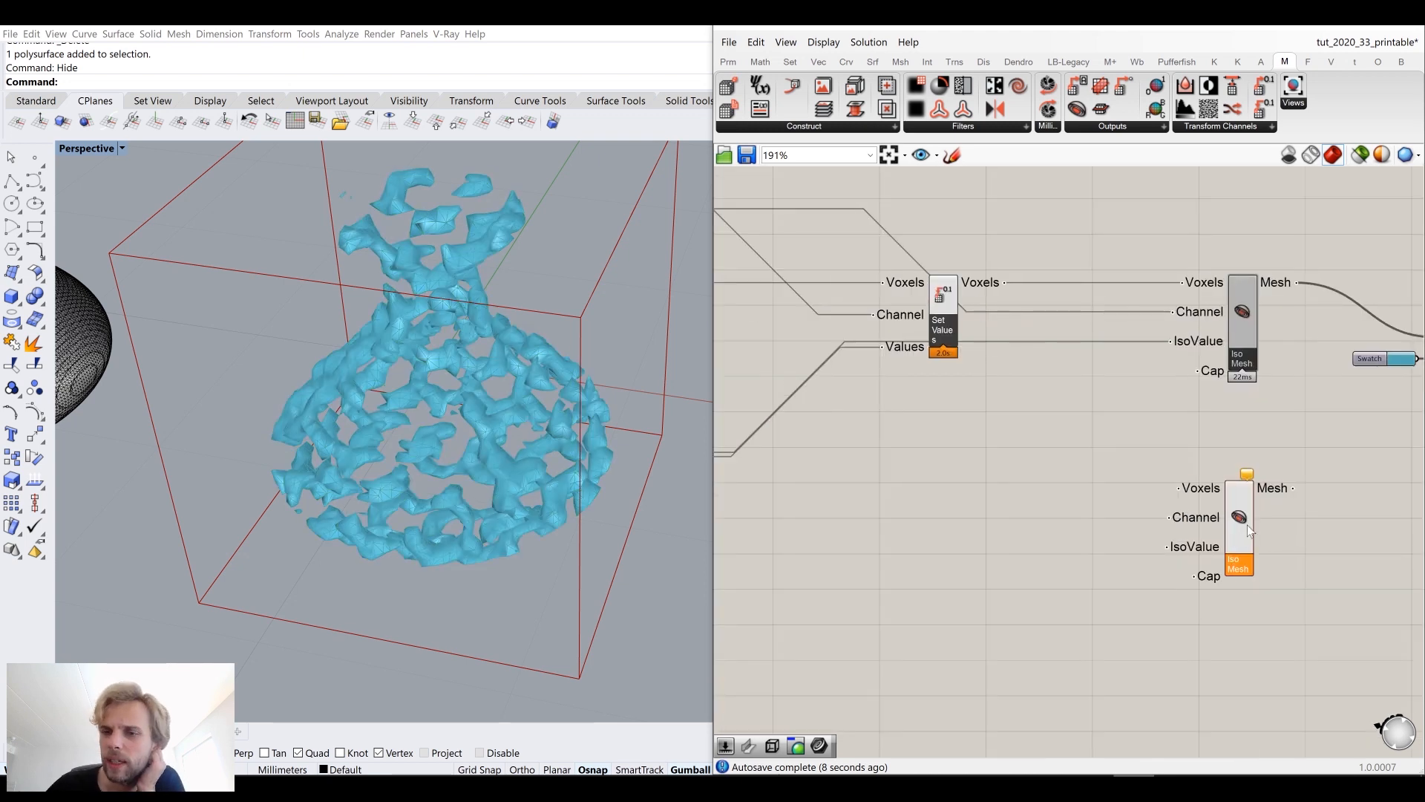
pyautogui.moveTo(1246, 524); pyautogui.dragTo(1226, 555)
pyautogui.moveTo(1251, 548); pyautogui.dragTo(1137, 485, button='right')
pyautogui.moveTo(1111, 499); pyautogui.dragTo(1134, 499)
pyautogui.moveTo(972, 471); pyautogui.dragTo(1135, 453, button='right')
pyautogui.scroll(-2, 1136, 453)
pyautogui.scroll(2, 1143, 352)
pyautogui.moveTo(996, 274); pyautogui.dragTo(943, 271)
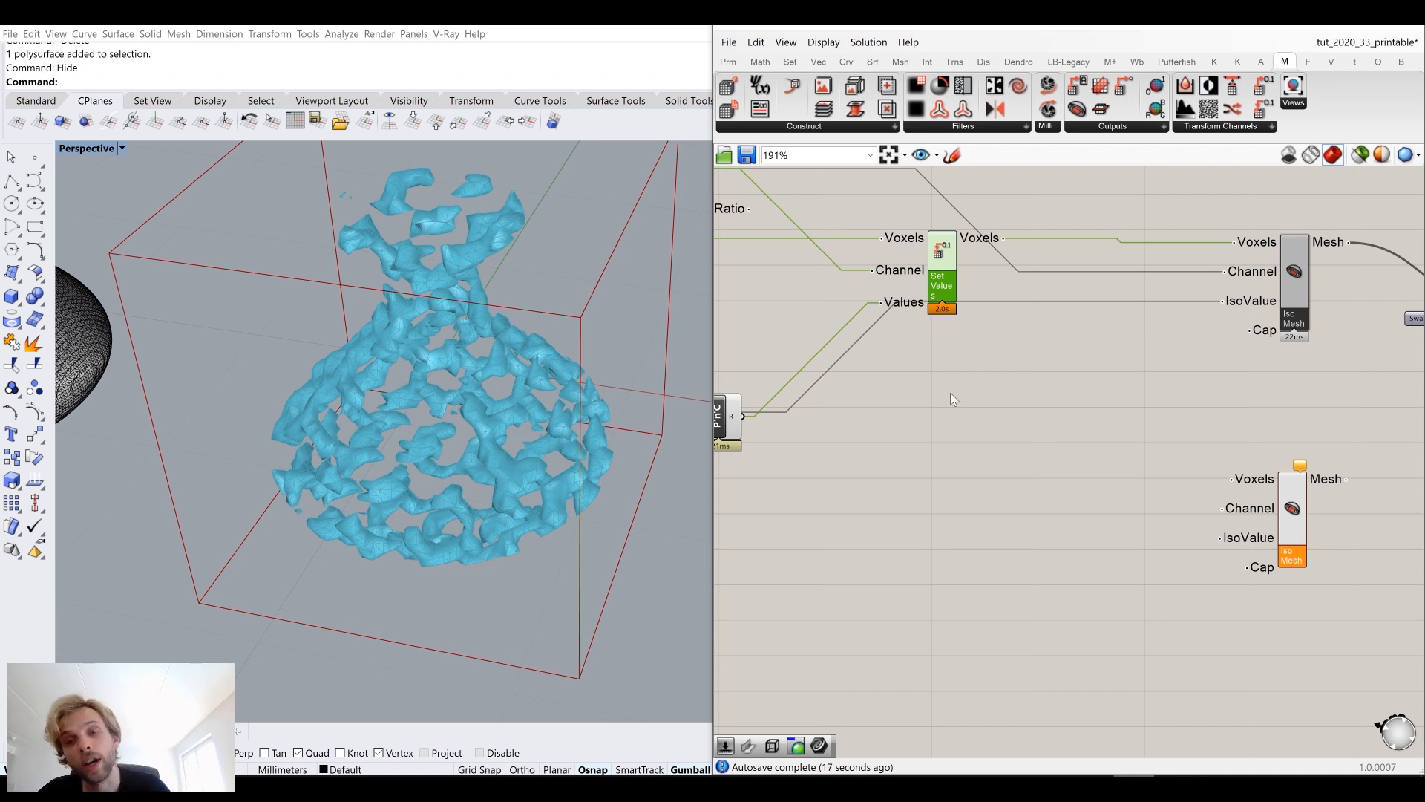
pyautogui.moveTo(919, 421); pyautogui.dragTo(1023, 391, button='right')
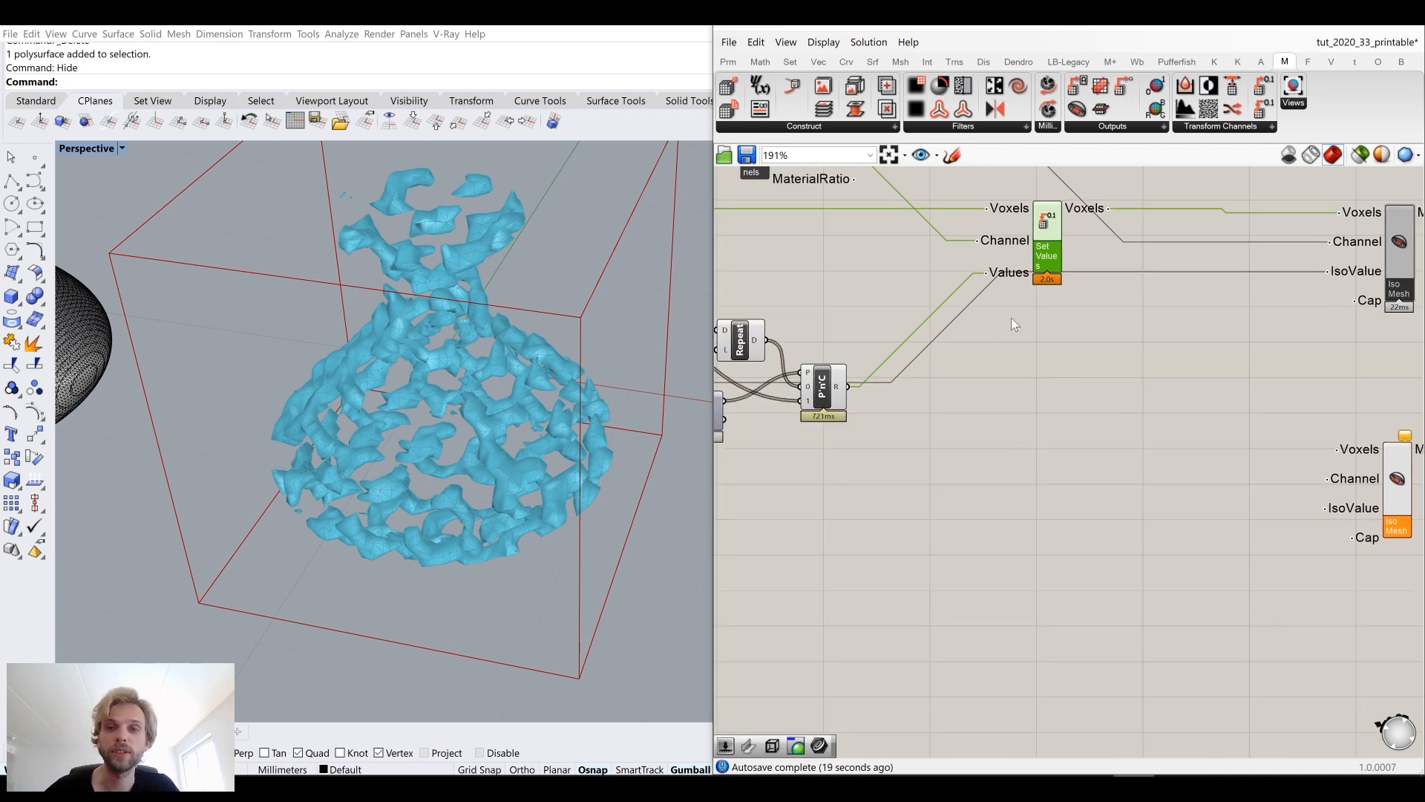
# Step: Add a second Set Voxel Values component and connect its Voxels output to the second Iso Mesh's Voxels input
pyautogui.moveTo(1053, 239); pyautogui.dragTo(1069, 234)
pyautogui.doubleClick(1079, 429)
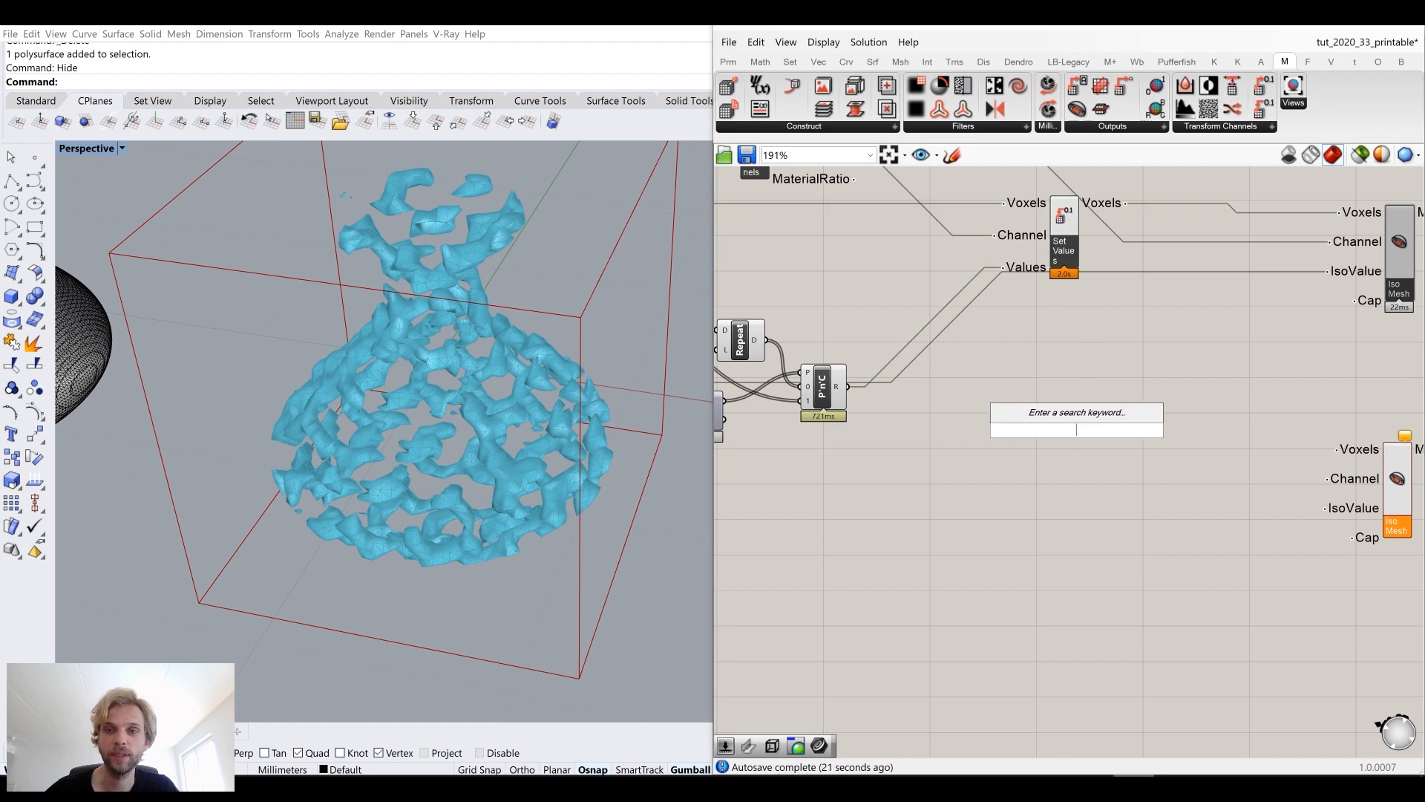
pyautogui.write('set valu')
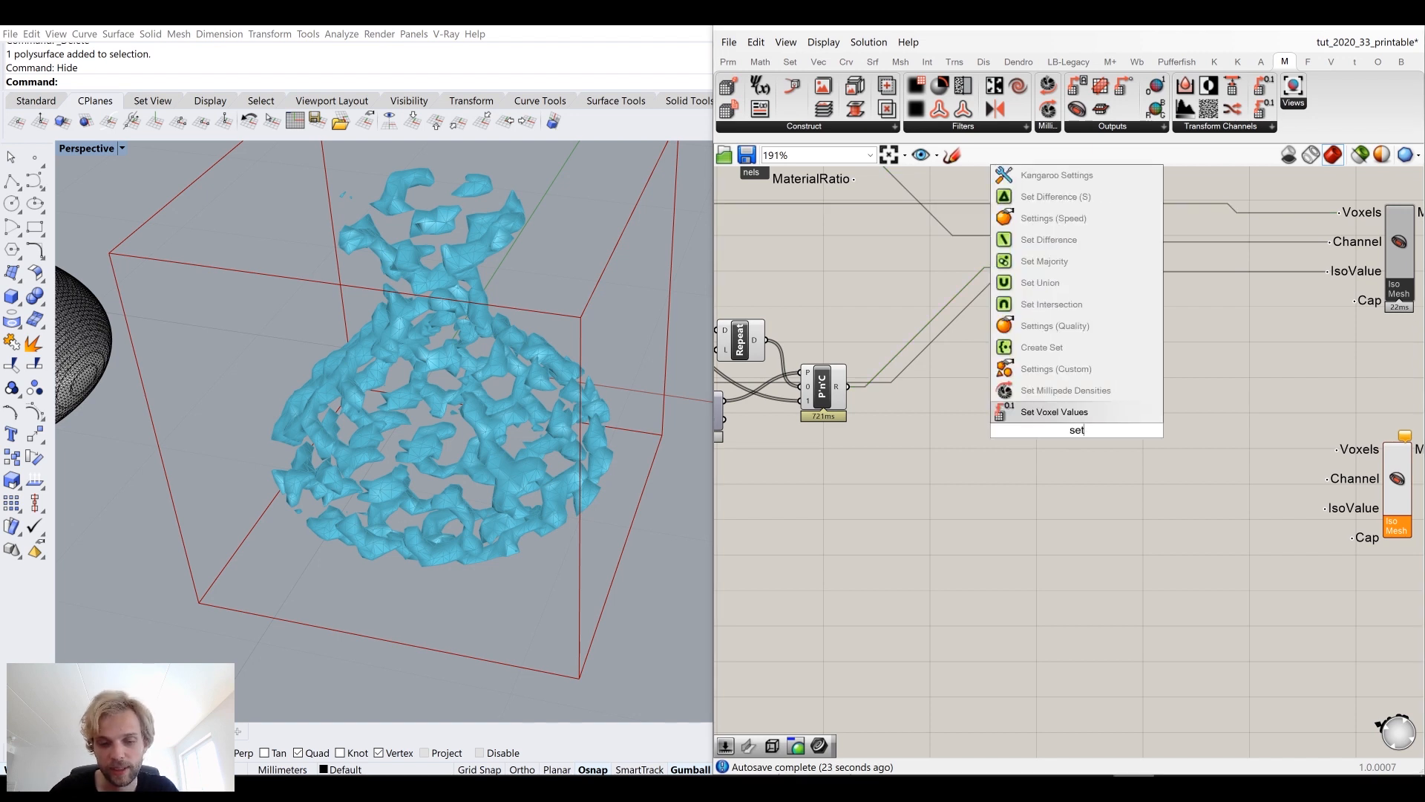
pyautogui.click(1069, 412)
pyautogui.moveTo(1080, 488); pyautogui.dragTo(1049, 491)
pyautogui.moveTo(1120, 449); pyautogui.dragTo(1336, 449)
pyautogui.moveTo(1060, 468)
pyautogui.mouseDown()
pyautogui.moveTo(1099, 475)
pyautogui.moveTo(1077, 476)
pyautogui.mouseUp()
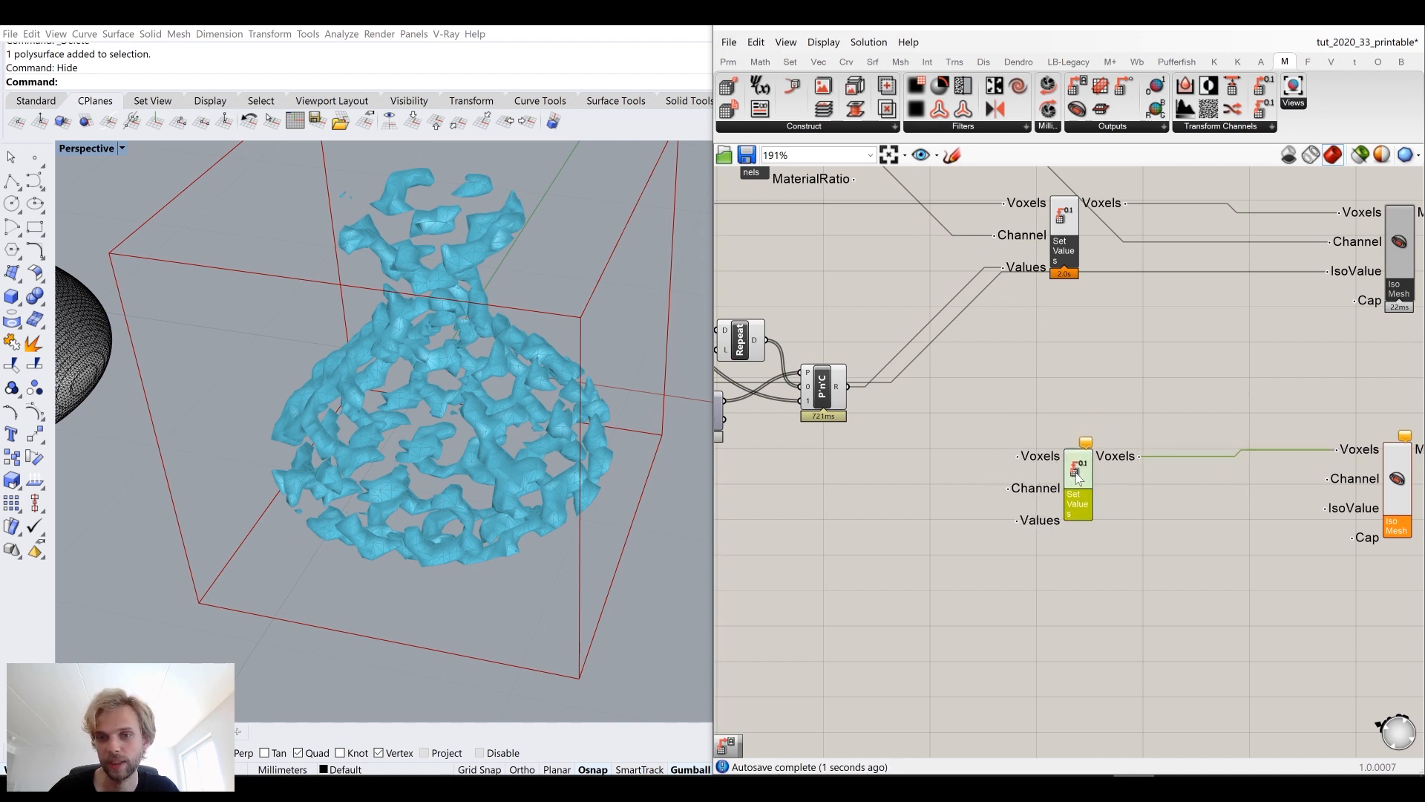
# Step: Add a new Pick'n'Choose component next to the second Set Values component
pyautogui.moveTo(805, 420); pyautogui.dragTo(1008, 438, button='right')
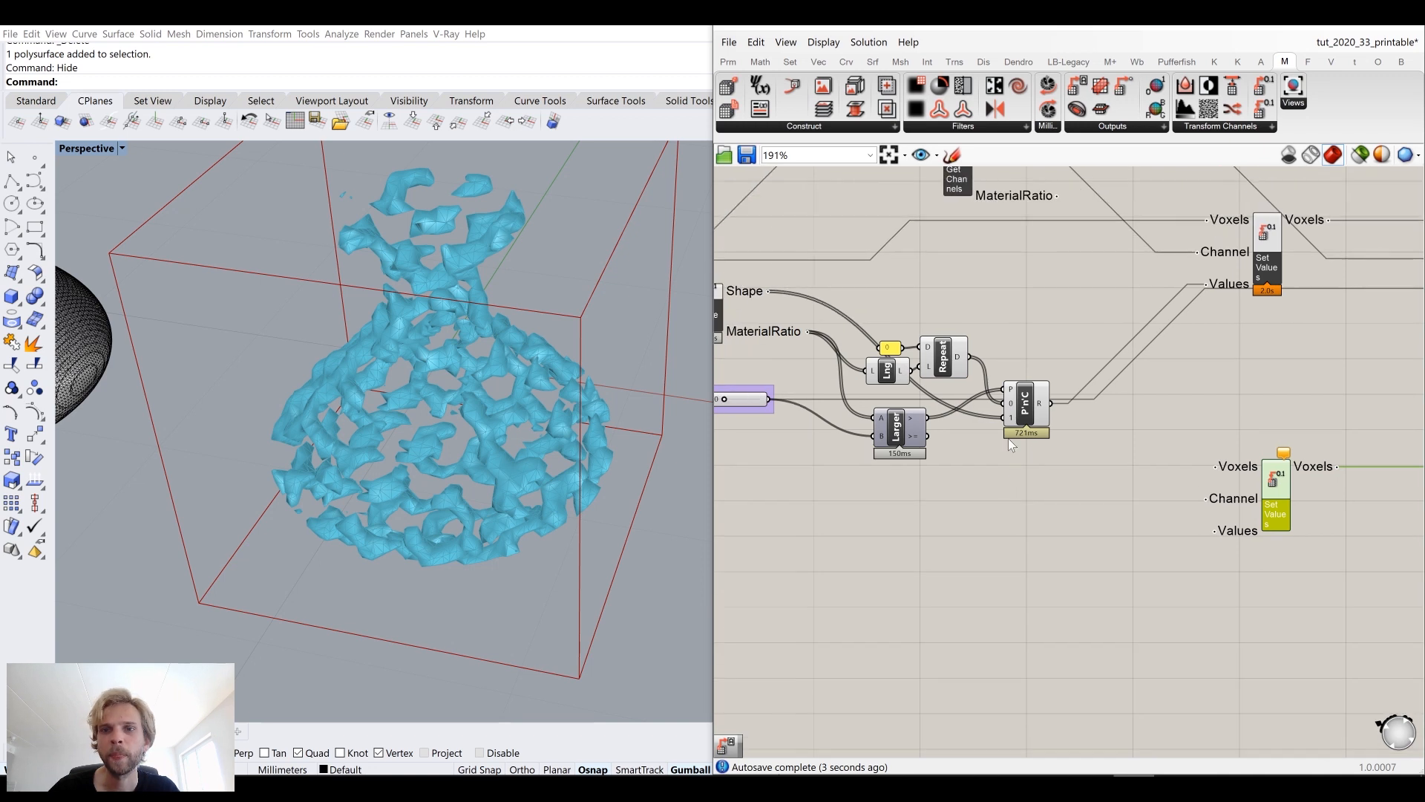
pyautogui.moveTo(1029, 413); pyautogui.dragTo(1054, 351)
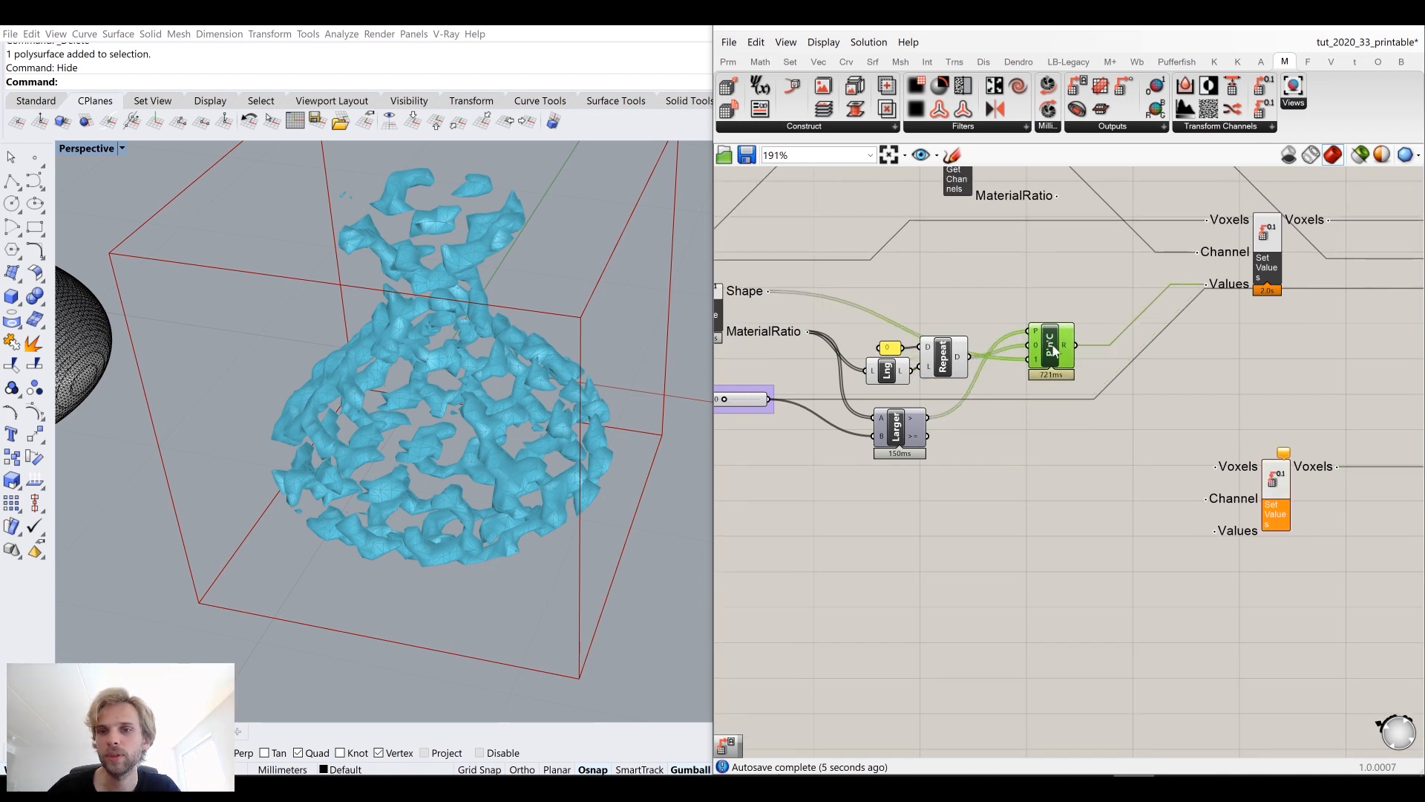
pyautogui.doubleClick(1086, 482)
pyautogui.write('pick n')
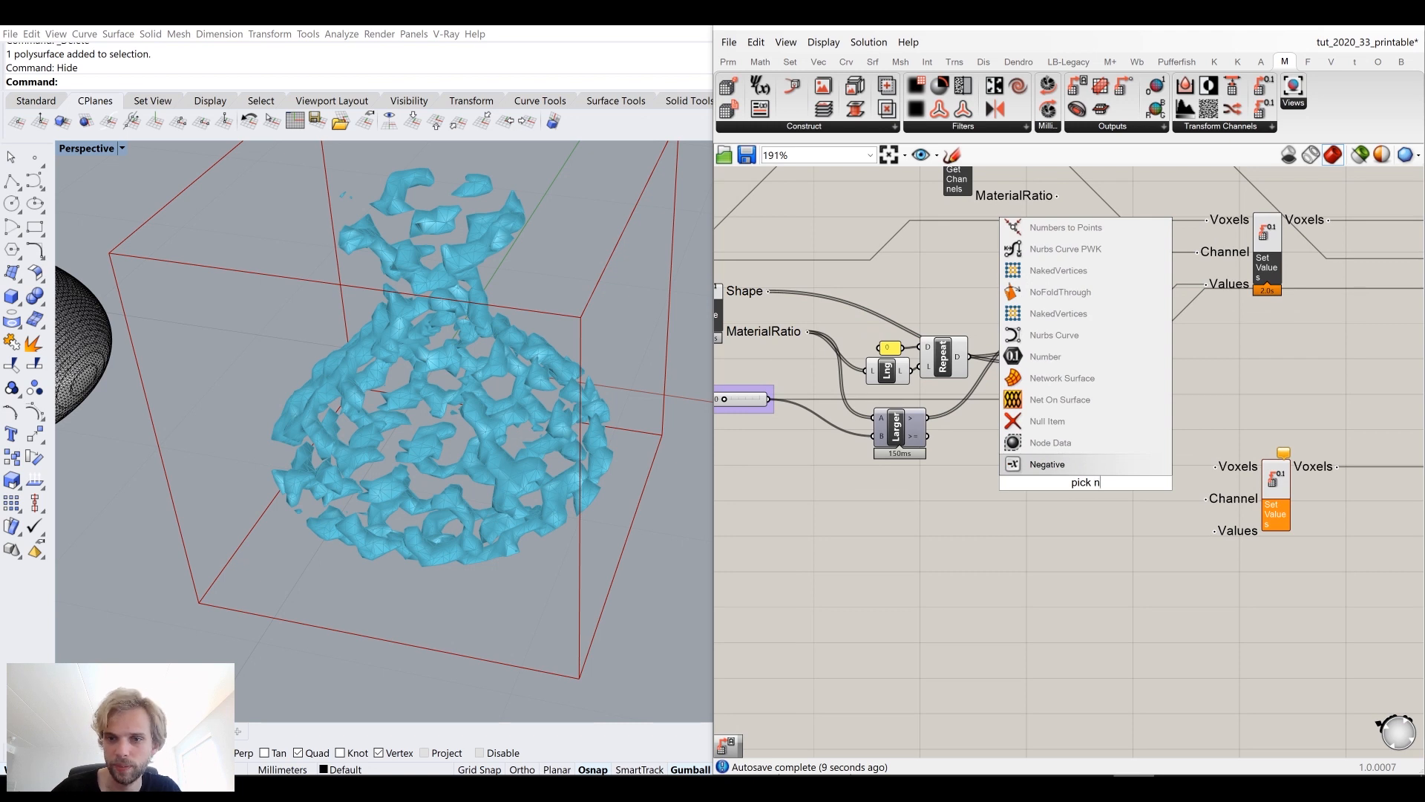
pyautogui.press('BackSpace')
pyautogui.click(1100, 464)
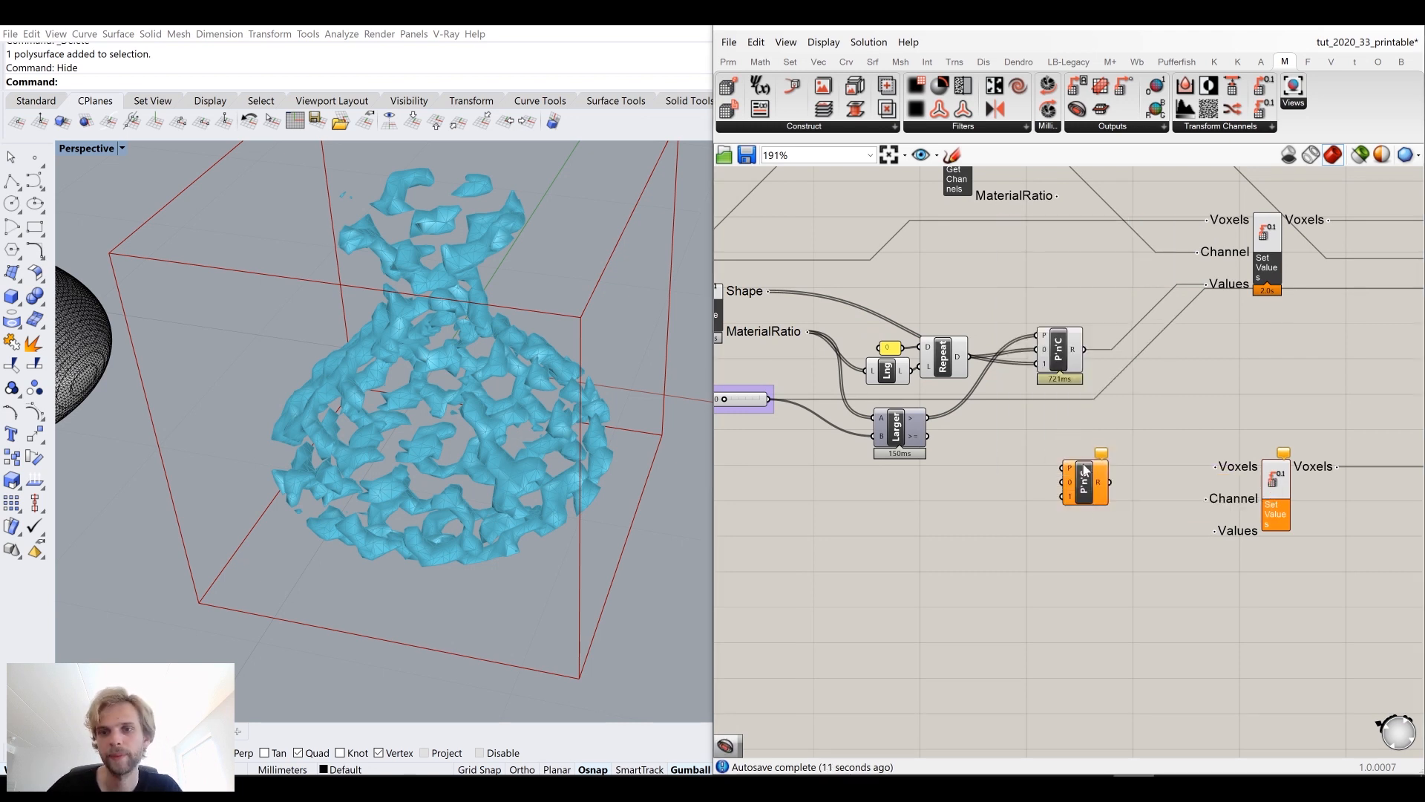
# Step: Connect the new Pick'n'Choose result to the second Set Values component's Values input
pyautogui.scroll(2, 1112, 469)
pyautogui.moveTo(1097, 472); pyautogui.dragTo(1253, 555)
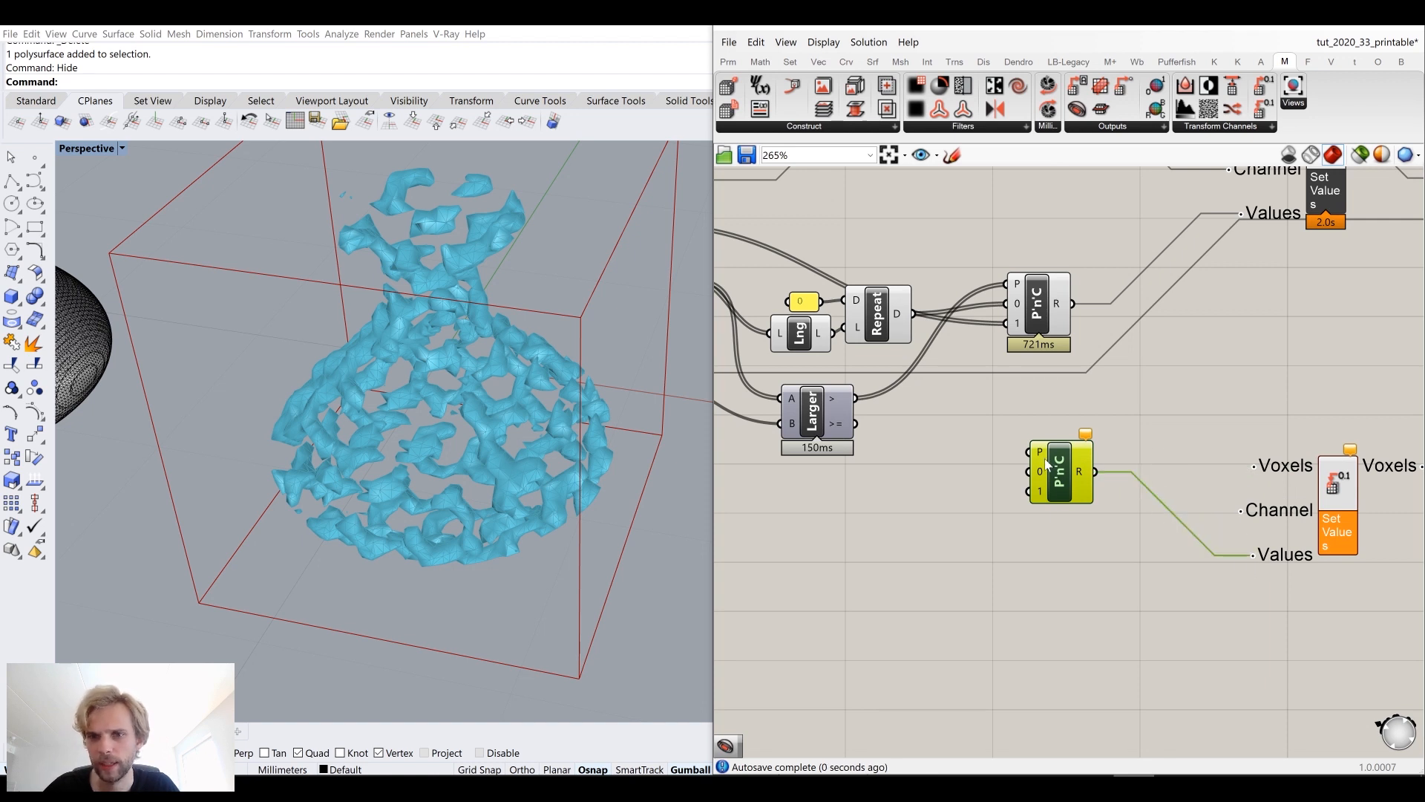
pyautogui.moveTo(1060, 475); pyautogui.dragTo(1051, 524)
pyautogui.moveTo(945, 537); pyautogui.dragTo(1061, 501, button='right')
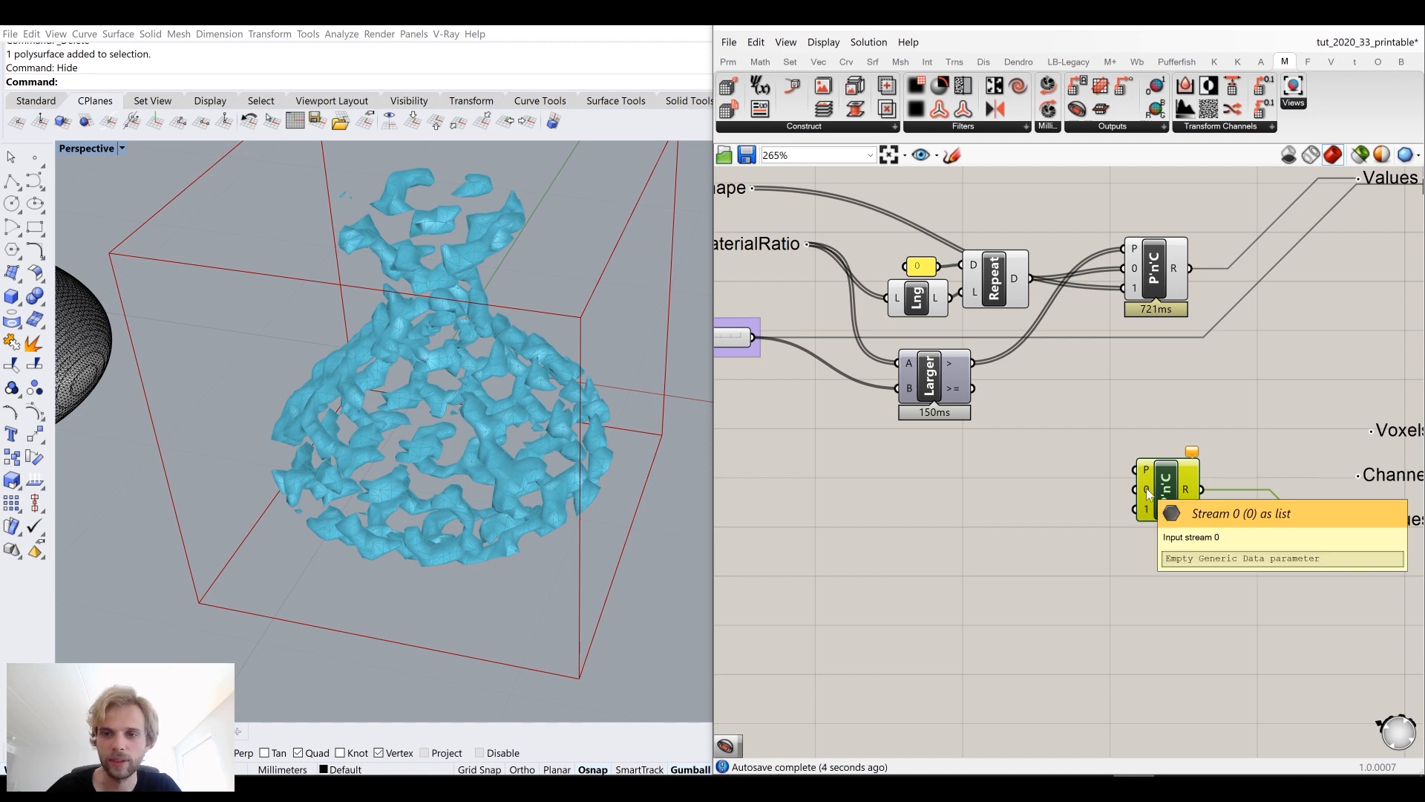
# Step: Feed the Repeat output and the Shape values into the new Pick'n'Choose streams 0 and 1
pyautogui.moveTo(1031, 279); pyautogui.dragTo(1134, 490)
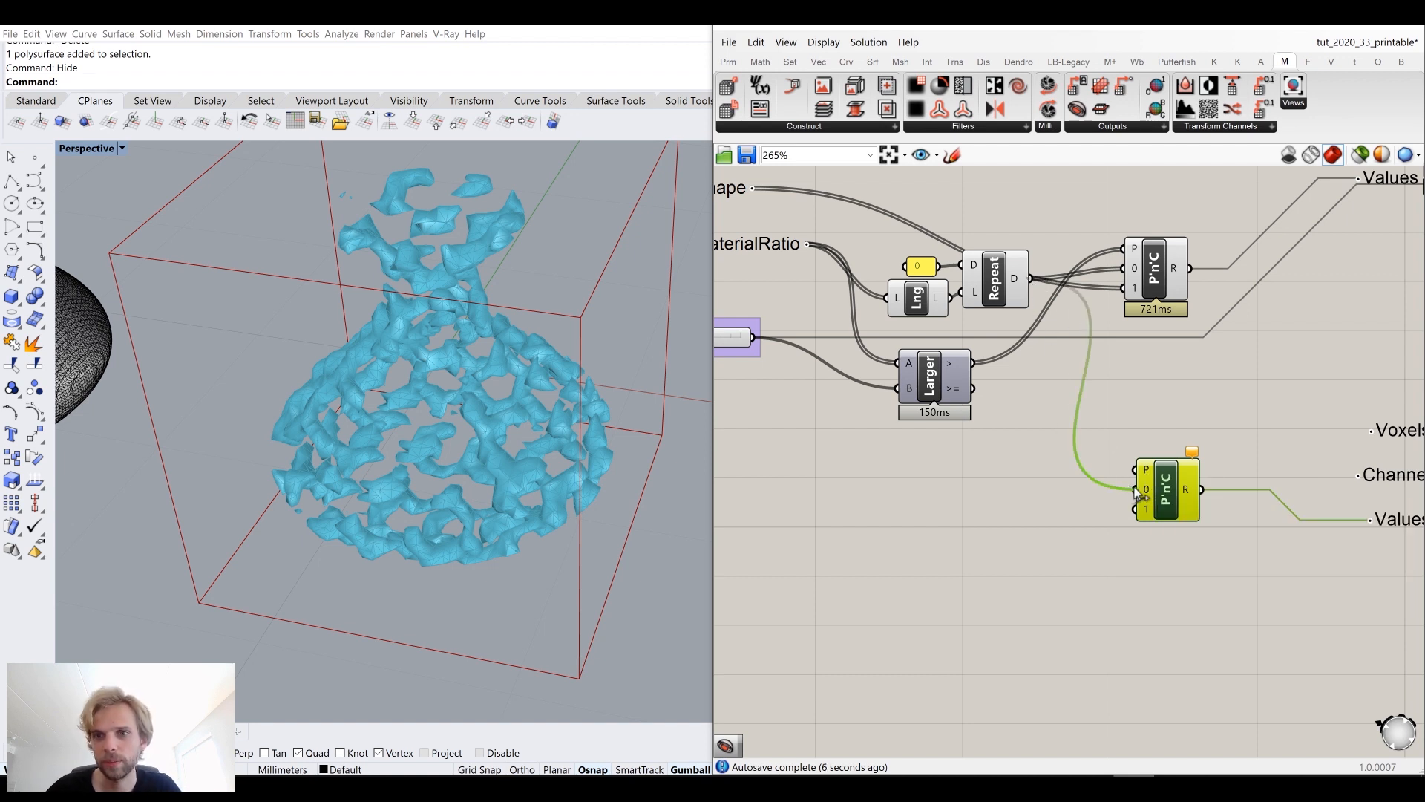
pyautogui.moveTo(855, 288); pyautogui.dragTo(932, 345, button='right')
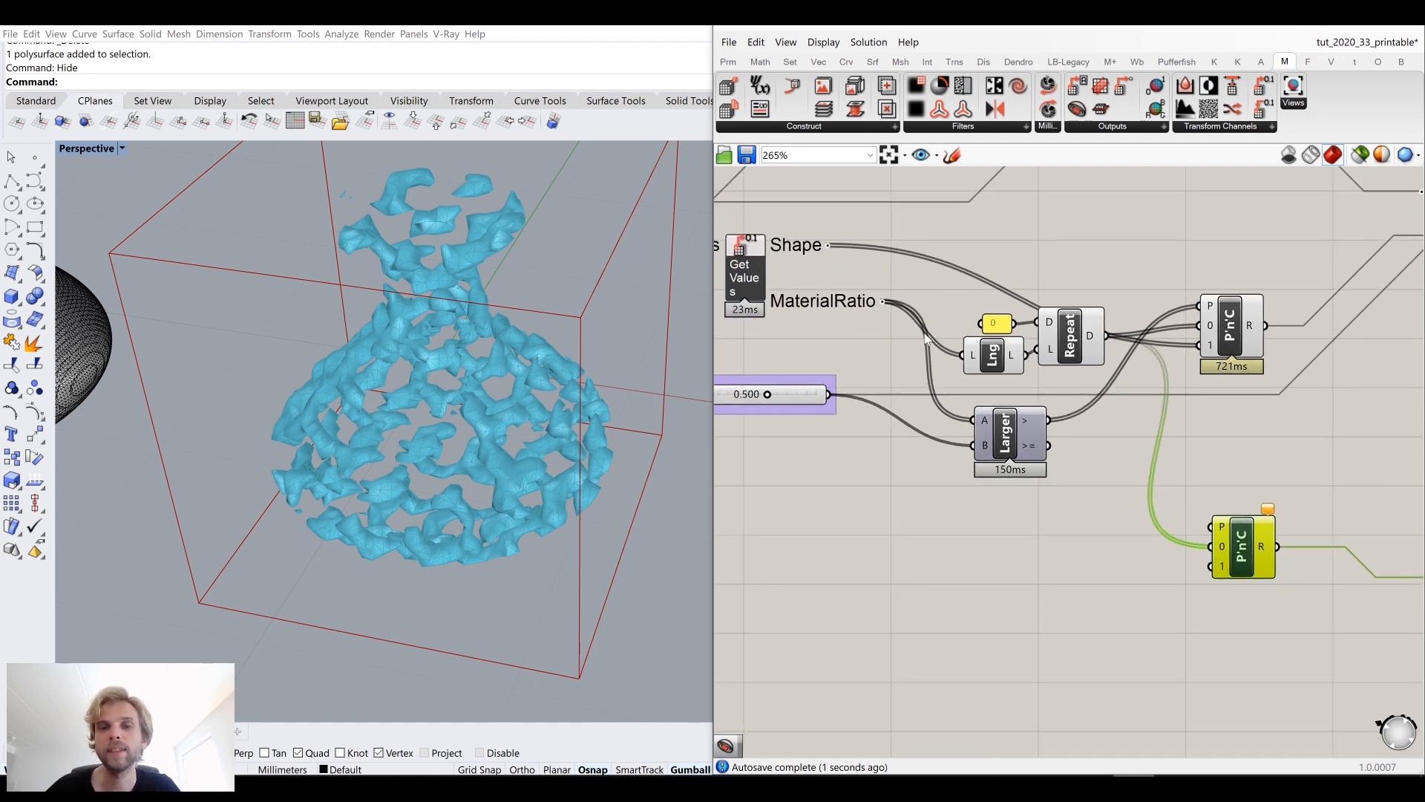
pyautogui.moveTo(827, 246); pyautogui.dragTo(1214, 582)
pyautogui.click(1220, 412)
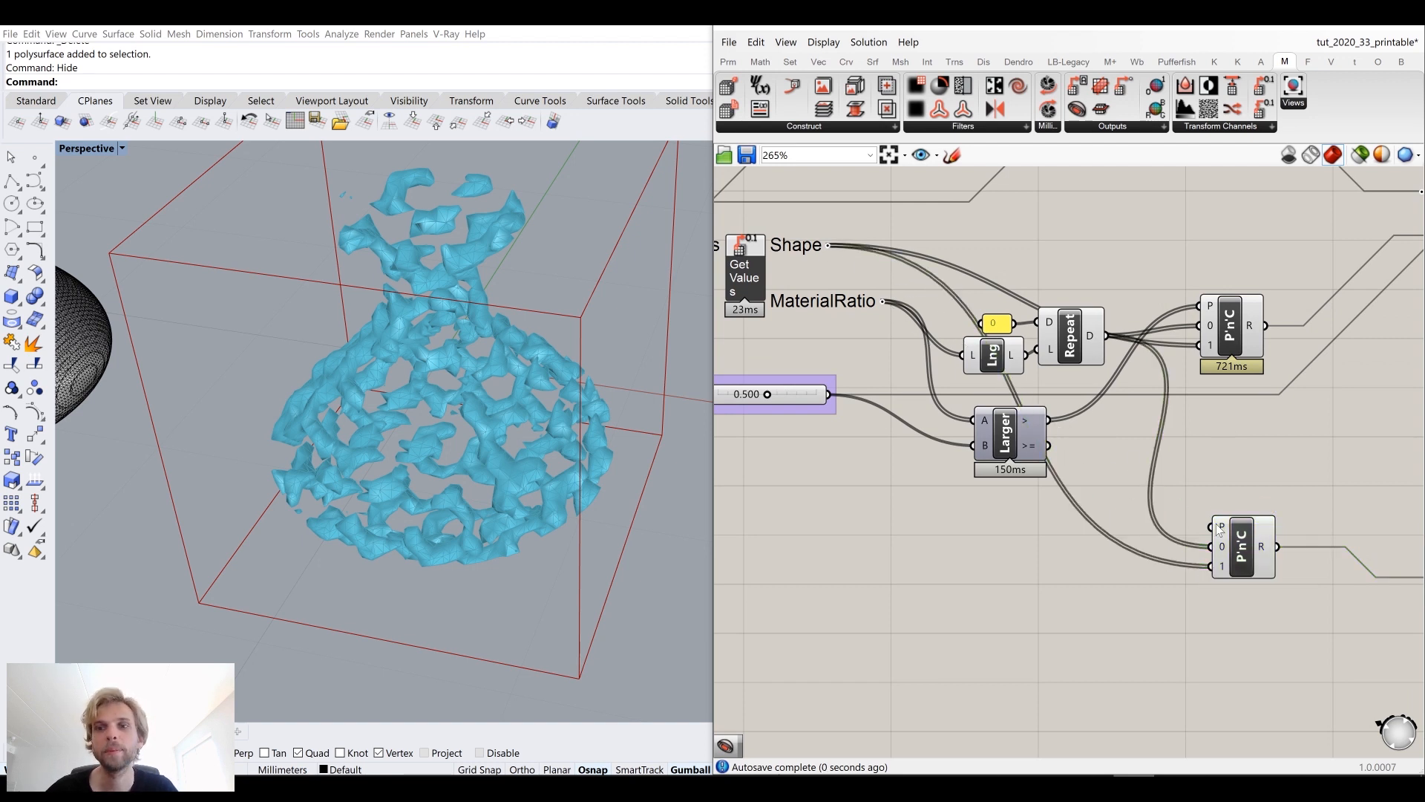
pyautogui.moveTo(1017, 442); pyautogui.dragTo(984, 433)
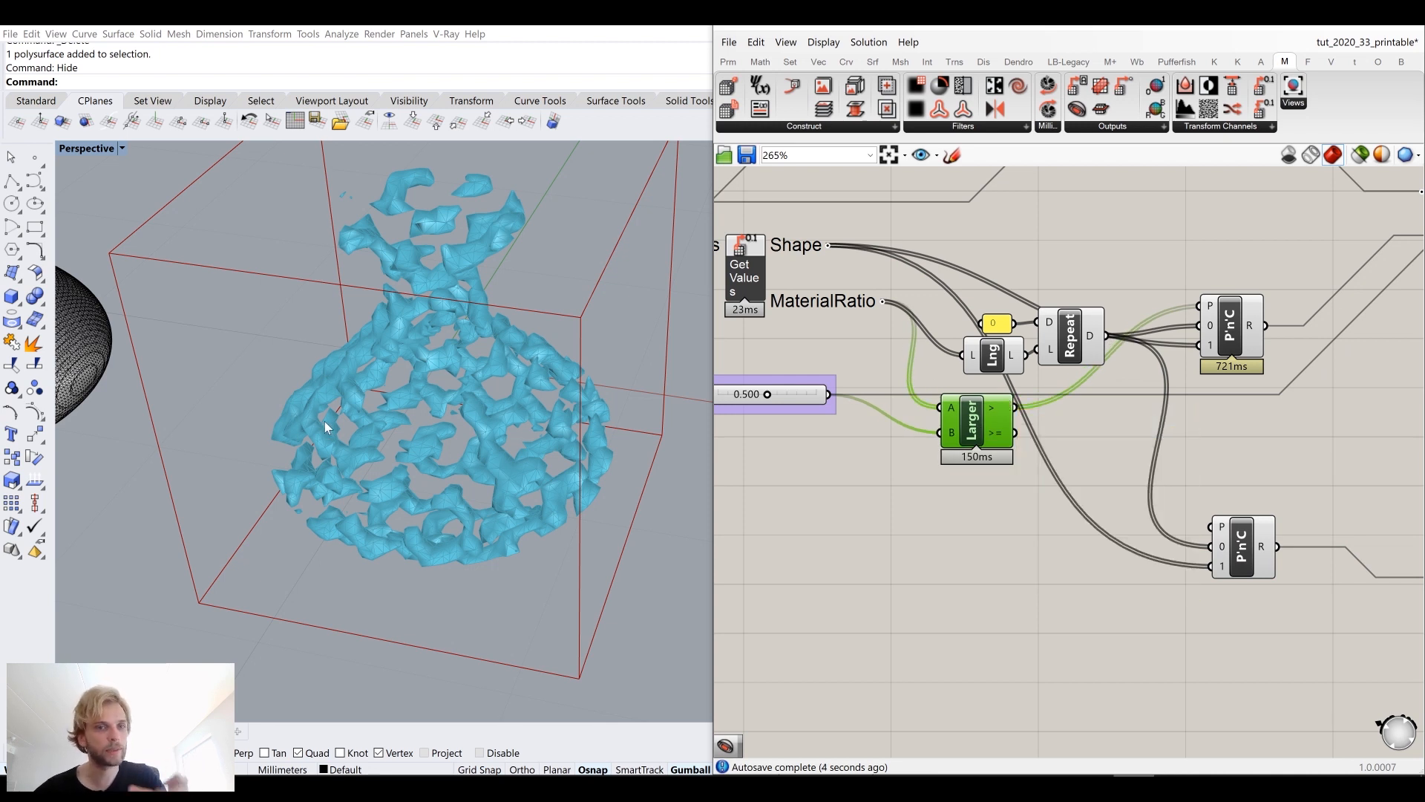
pyautogui.click(1000, 532)
pyautogui.scroll(-3, 1083, 493)
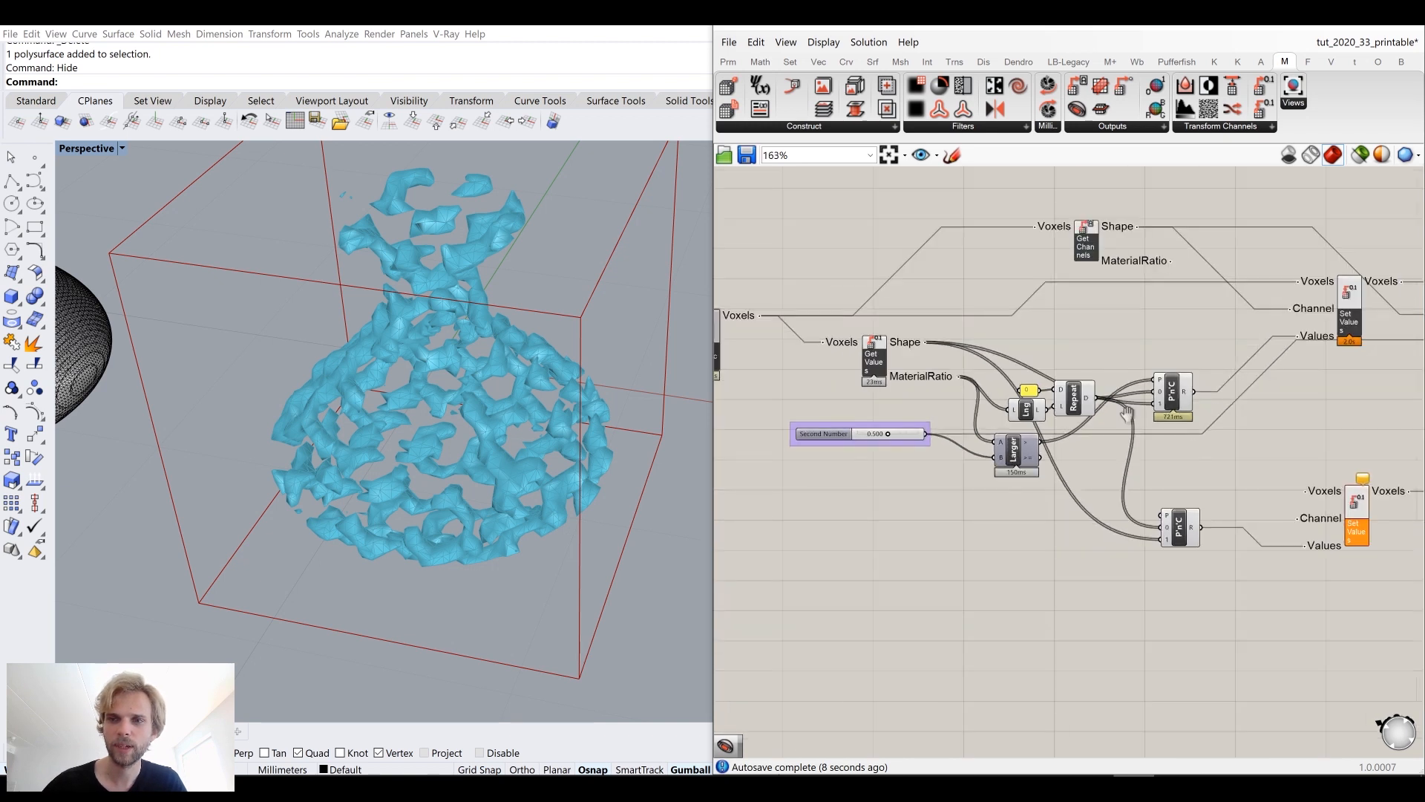
# Step: Try inserting a Channel Invert component between the first Set Values output and the second Iso Mesh's Voxels input
pyautogui.scroll(2, 1379, 269)
pyautogui.moveTo(1379, 269); pyautogui.dragTo(1164, 289, button='right')
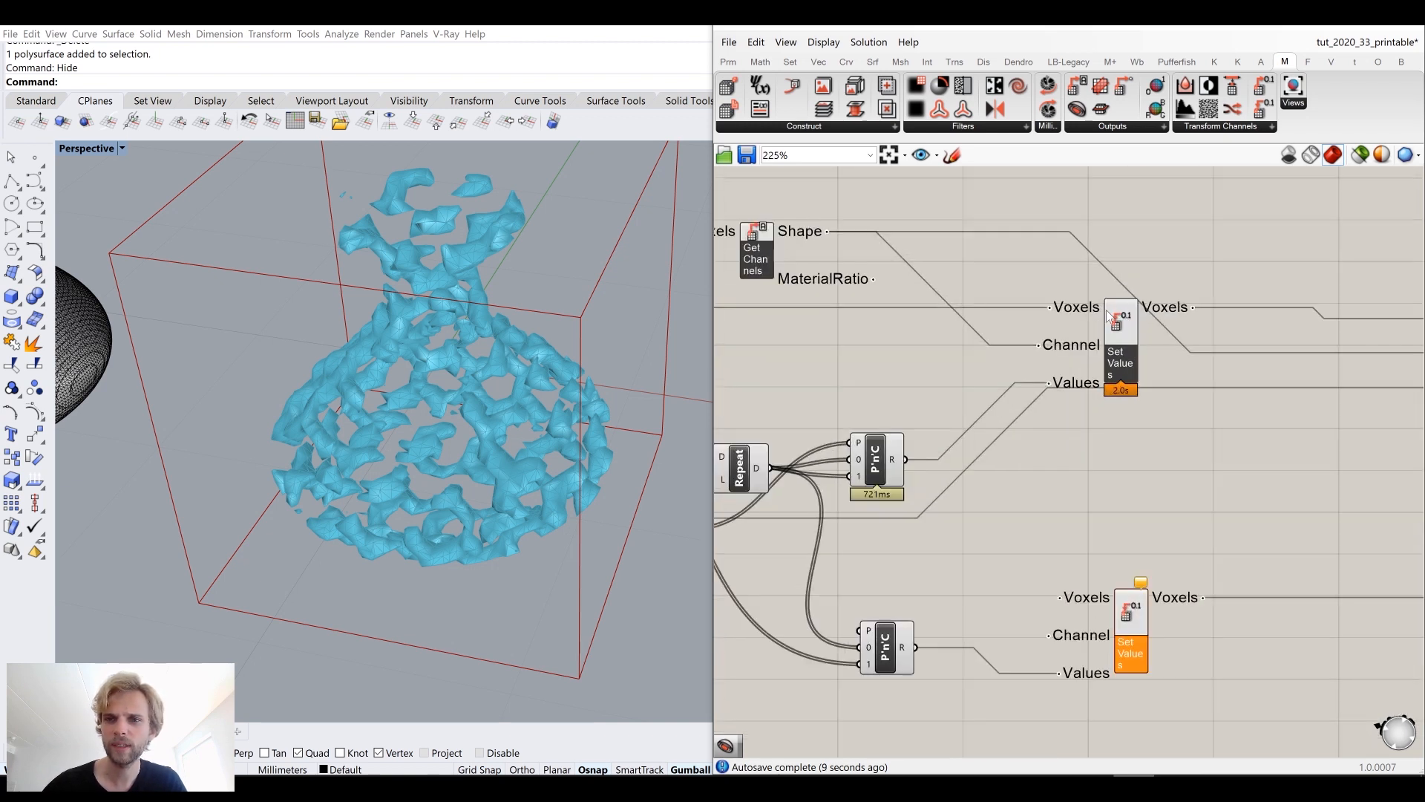
pyautogui.click(1200, 131)
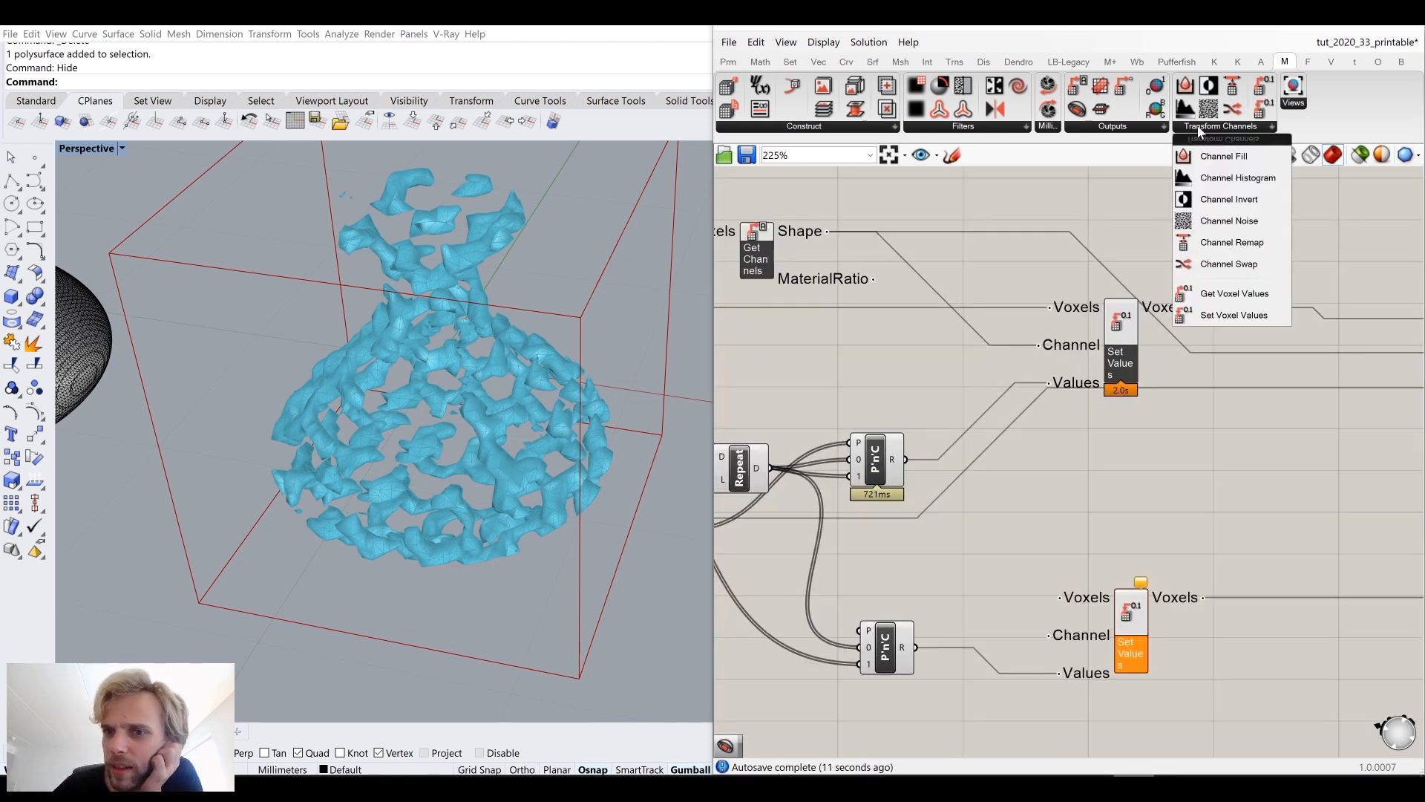
pyautogui.click(1228, 201)
pyautogui.click(1188, 409)
pyautogui.moveTo(1193, 409); pyautogui.dragTo(1224, 481)
pyautogui.moveTo(1225, 484); pyautogui.dragTo(1109, 419, button='right')
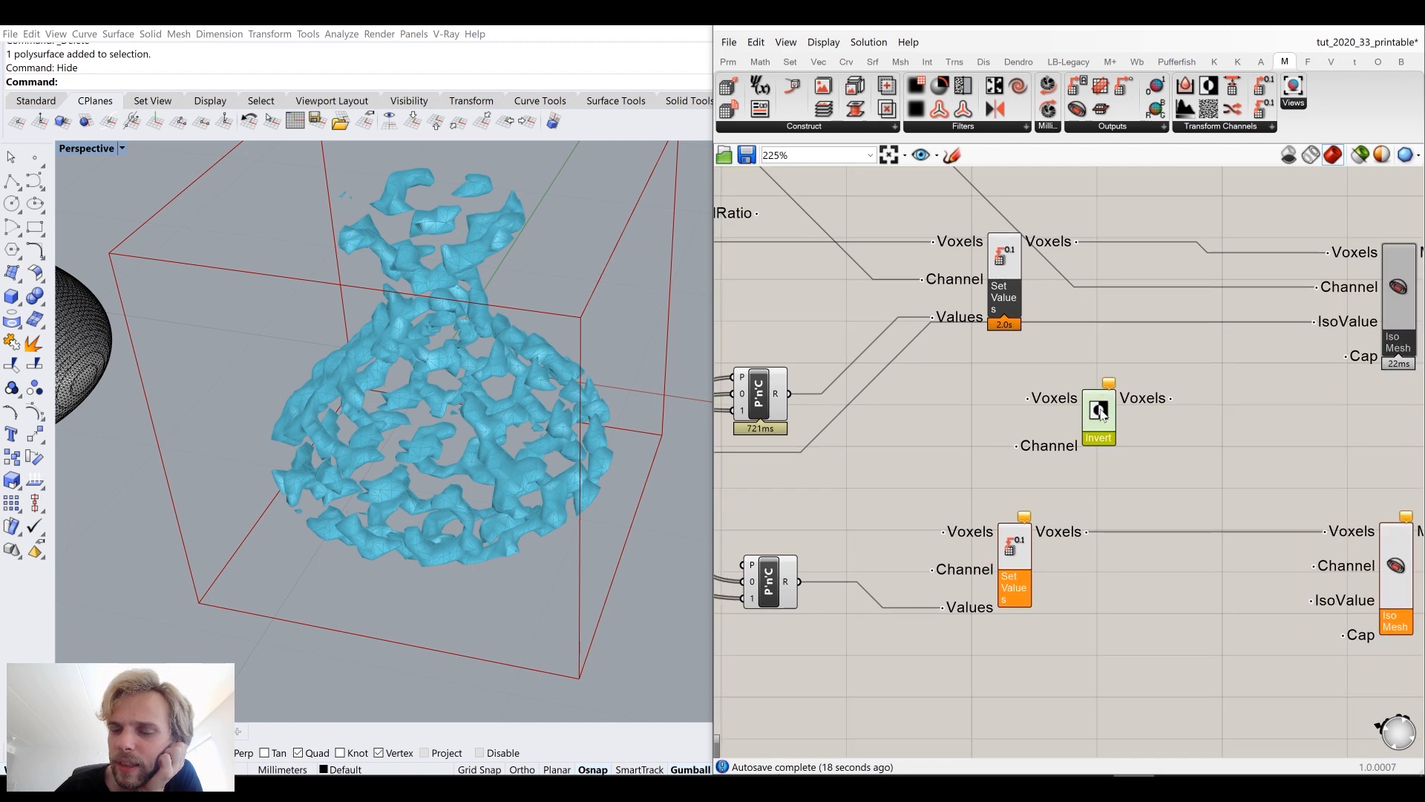
pyautogui.moveTo(1028, 384); pyautogui.dragTo(1028, 398)
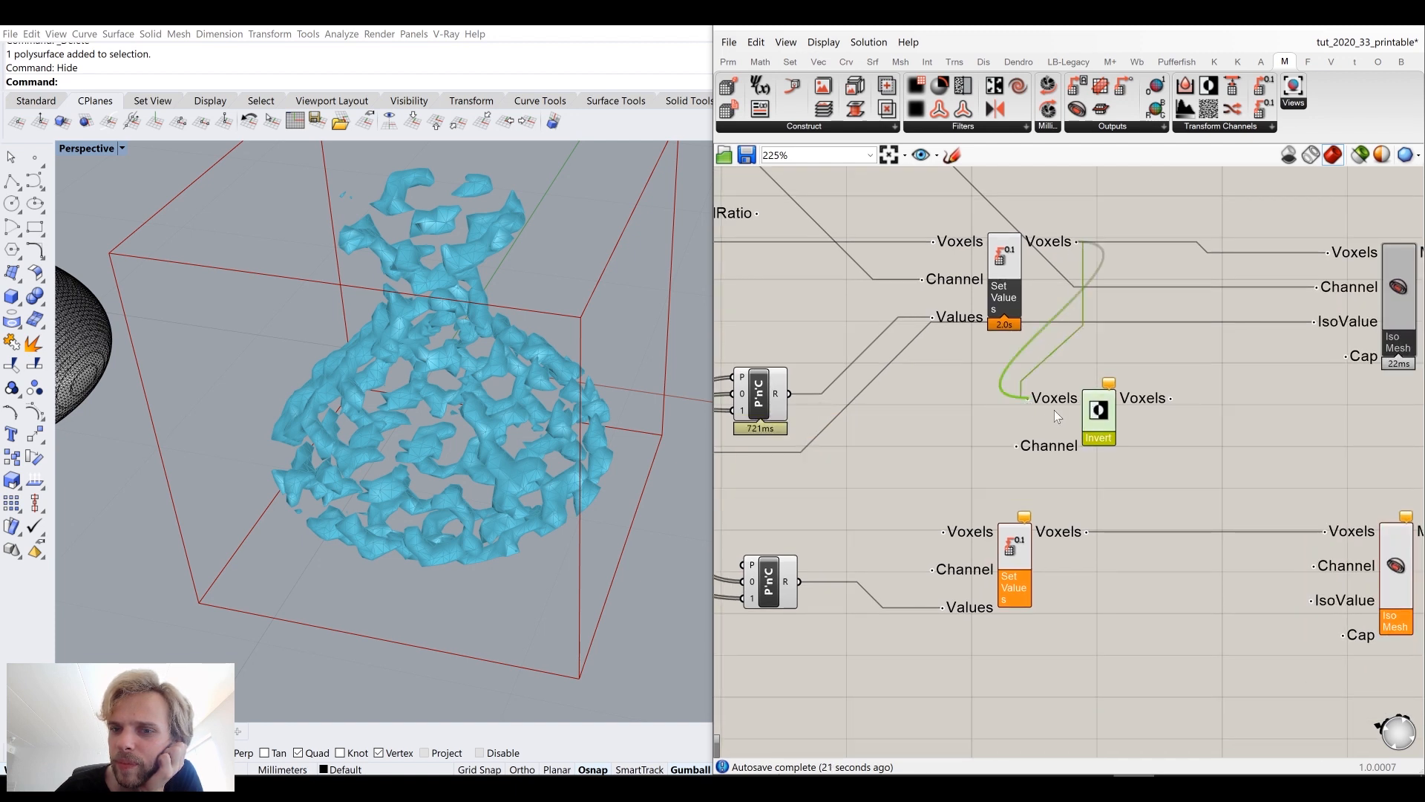
pyautogui.moveTo(1125, 421); pyautogui.dragTo(1325, 532)
# Step: Wire the Shape channel and threshold slider into the Invert and second Iso Mesh, then delete the Channel Invert component
pyautogui.doubleClick(1002, 443)
pyautogui.scroll(-2, 864, 415)
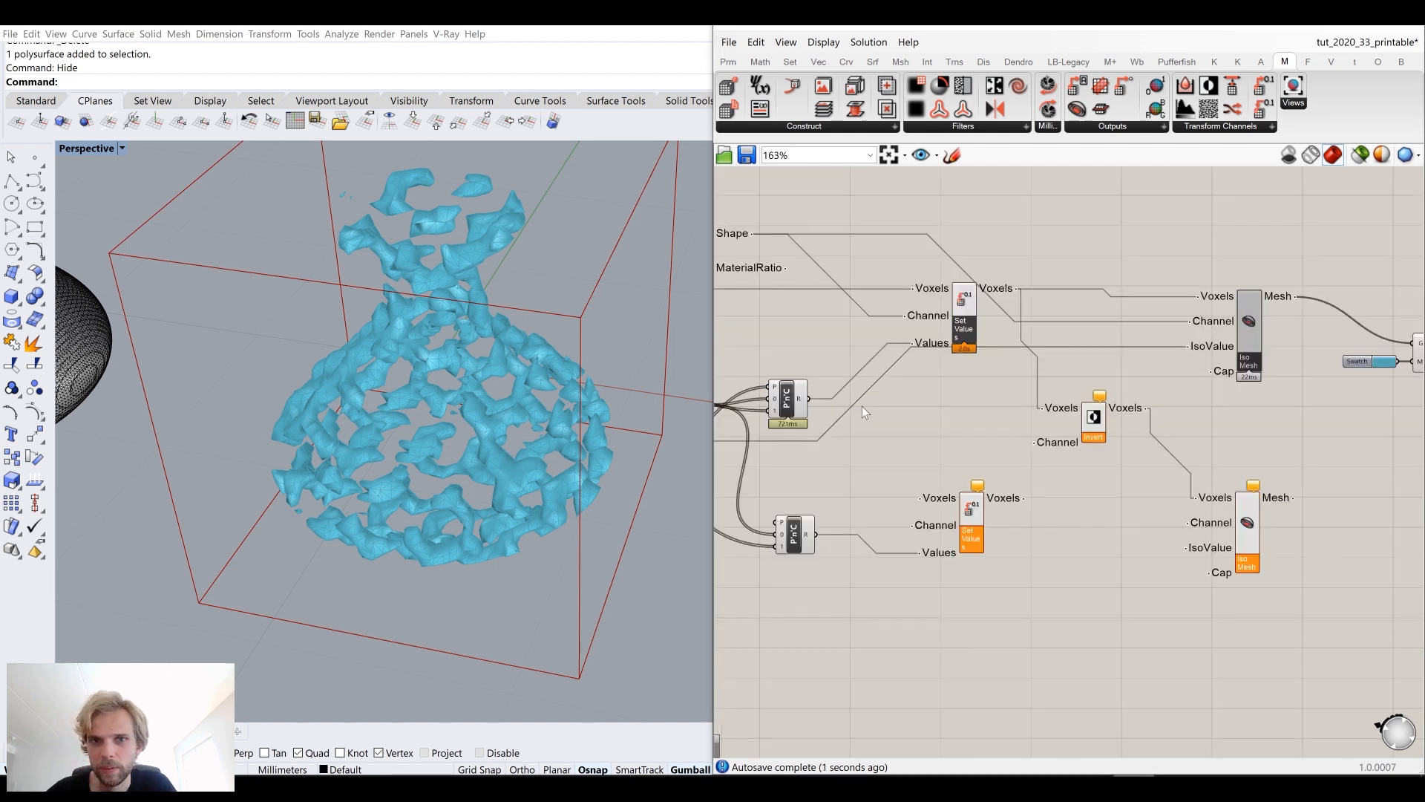
pyautogui.moveTo(866, 301); pyautogui.dragTo(1077, 439)
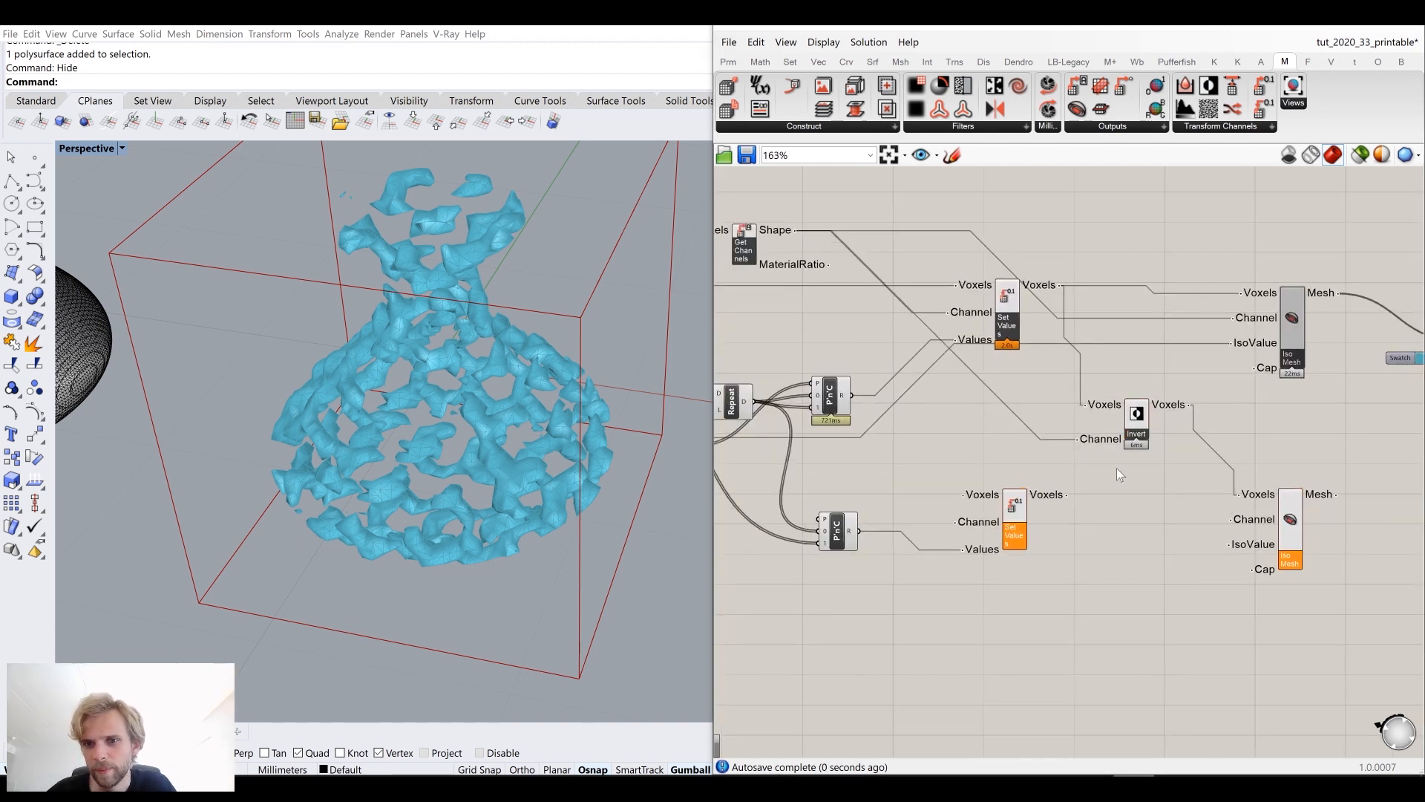
pyautogui.moveTo(1117, 470); pyautogui.dragTo(1078, 421, button='right')
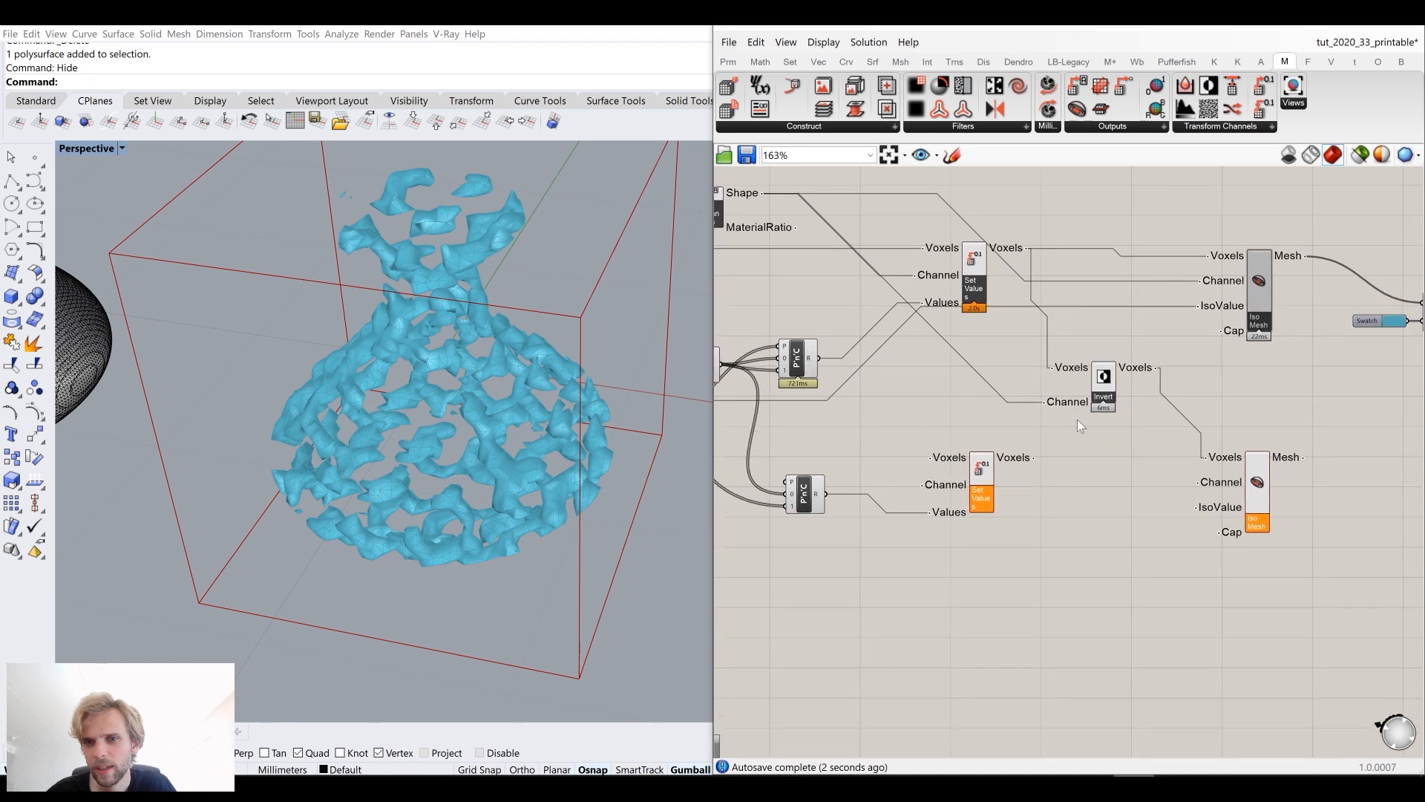
pyautogui.moveTo(763, 192); pyautogui.dragTo(1200, 483)
pyautogui.moveTo(985, 343); pyautogui.dragTo(1129, 297, button='right')
pyautogui.moveTo(780, 368)
pyautogui.mouseDown(button='right')
pyautogui.moveTo(938, 373)
pyautogui.moveTo(819, 349)
pyautogui.mouseUp(button='right')
pyautogui.scroll(-4, 853, 360)
pyautogui.moveTo(801, 342); pyautogui.dragTo(1199, 410)
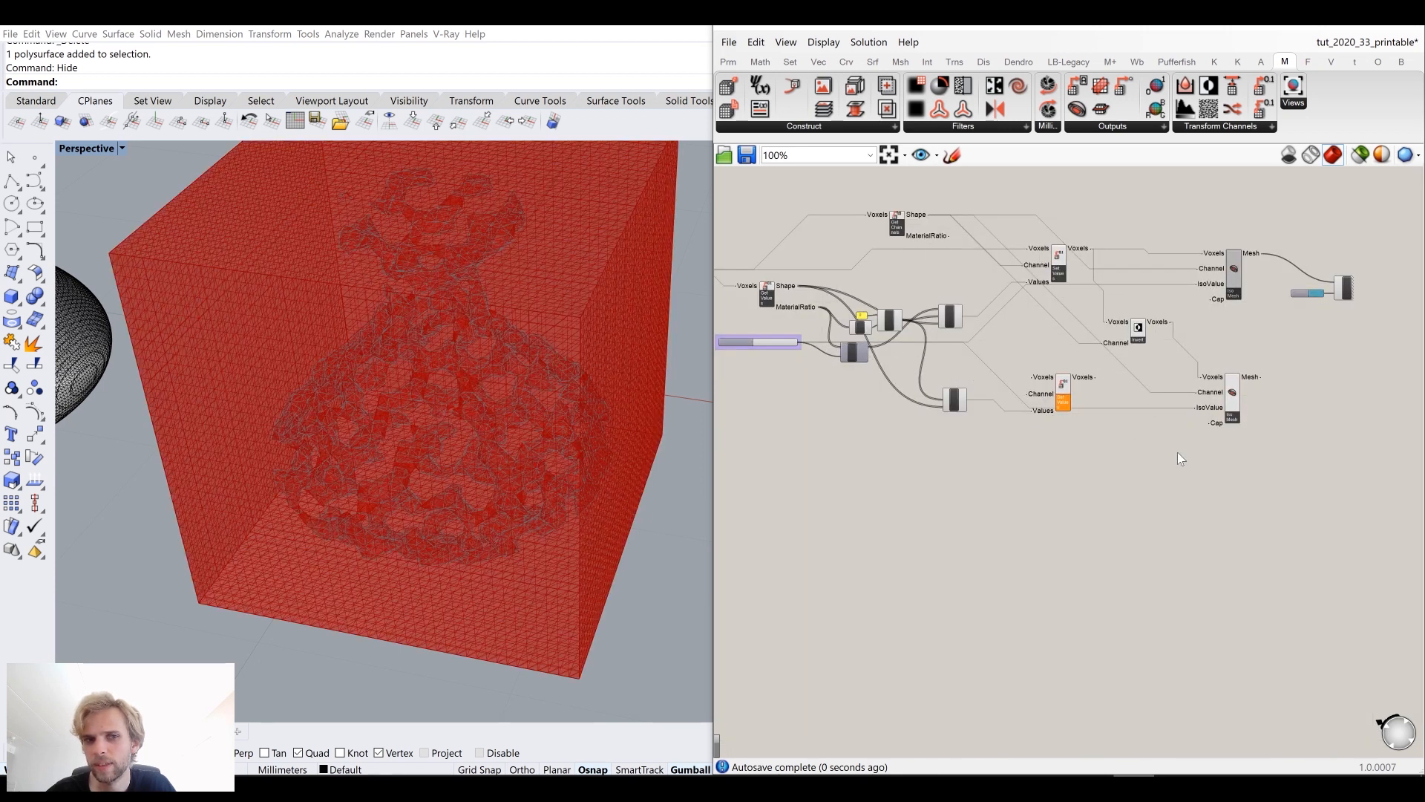
pyautogui.moveTo(1291, 480); pyautogui.dragTo(1271, 458)
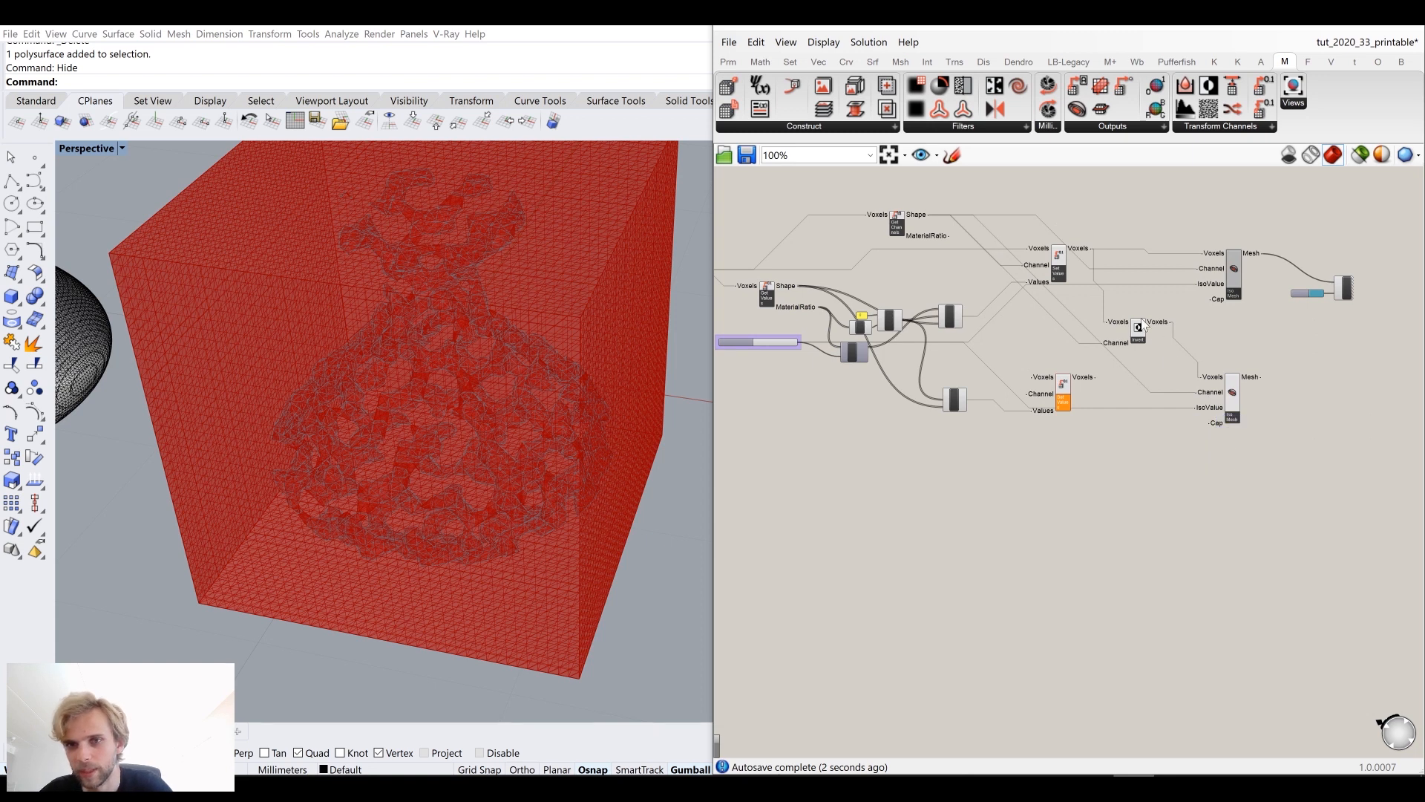
pyautogui.scroll(1, 1140, 330)
pyautogui.press('Delete')
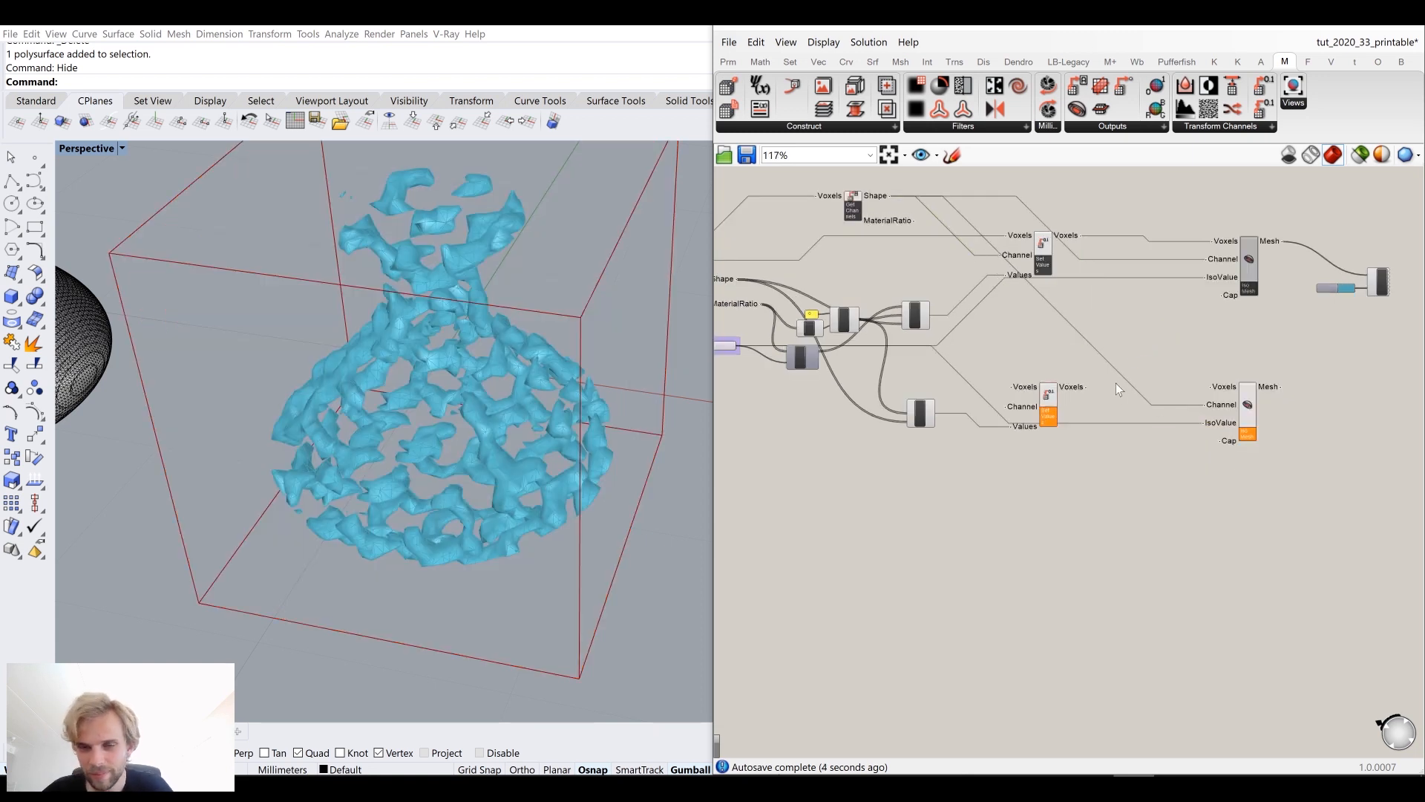
# Step: Rearrange the Larger component and add a Gate Not component below it
pyautogui.moveTo(1208, 405); pyautogui.dragTo(739, 346)
pyautogui.scroll(3, 1057, 387)
pyautogui.moveTo(1046, 435); pyautogui.dragTo(1031, 397)
pyautogui.moveTo(902, 410); pyautogui.dragTo(1129, 391, button='right')
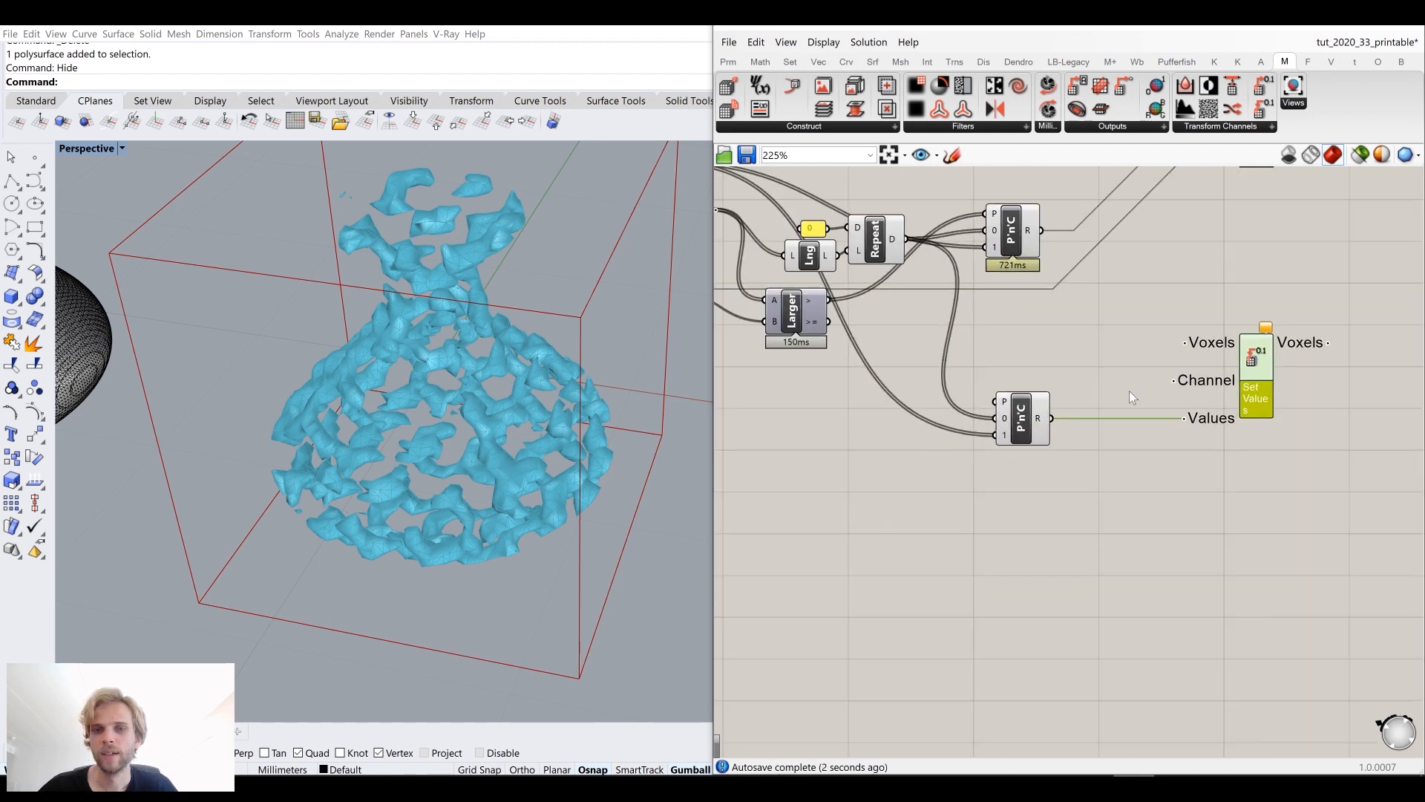
pyautogui.moveTo(799, 307); pyautogui.dragTo(799, 313)
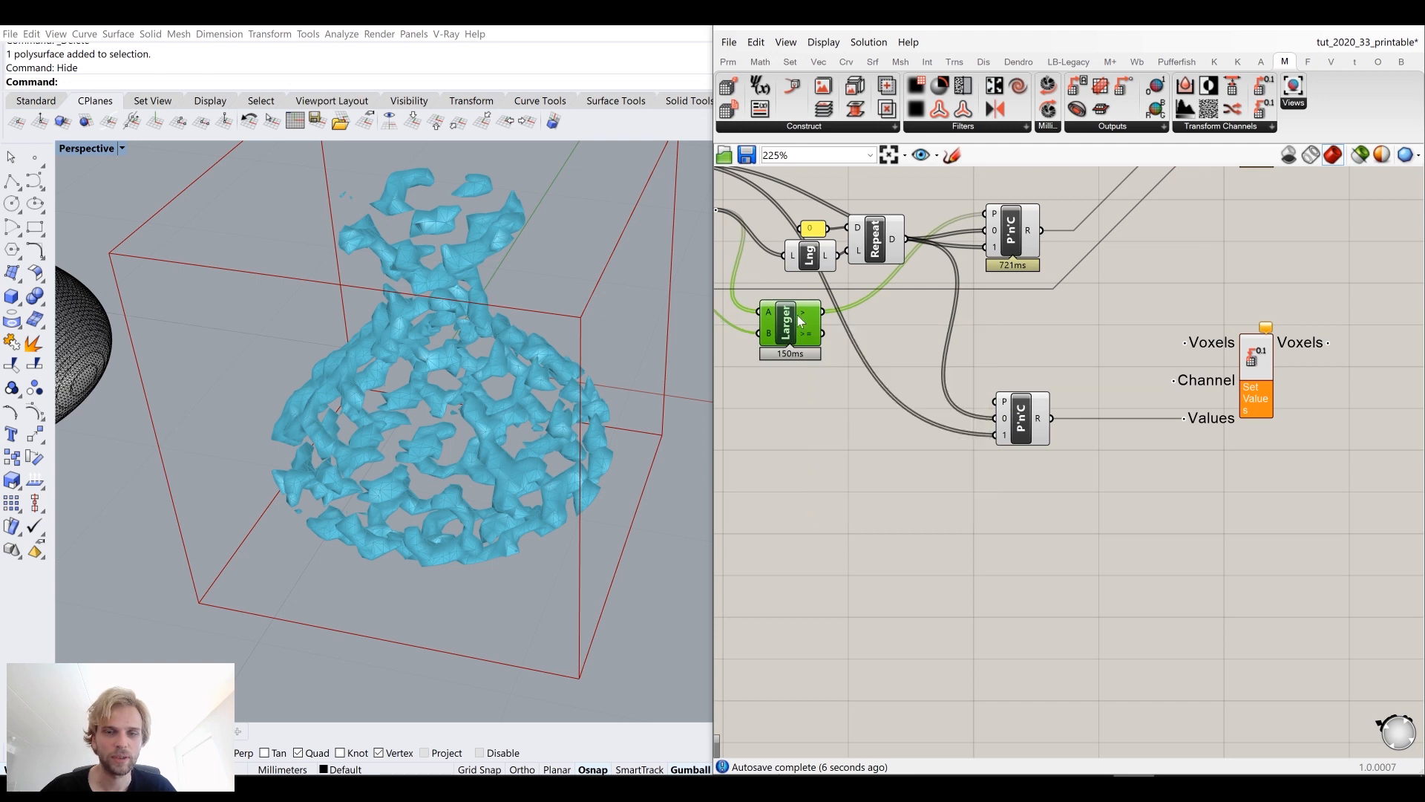
pyautogui.moveTo(797, 315); pyautogui.dragTo(914, 326, button='right')
pyautogui.click(900, 430)
pyautogui.doubleClick(900, 432)
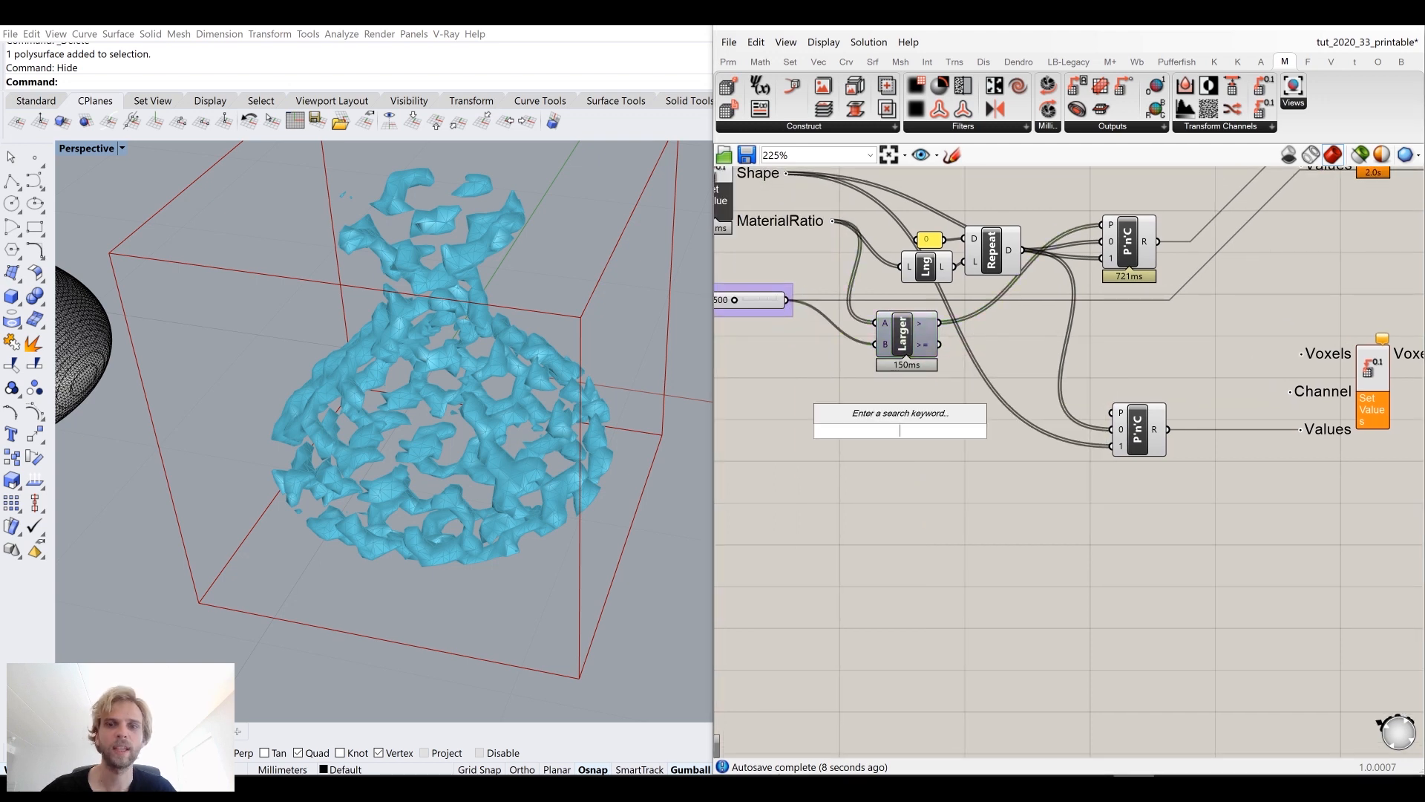
pyautogui.write('not')
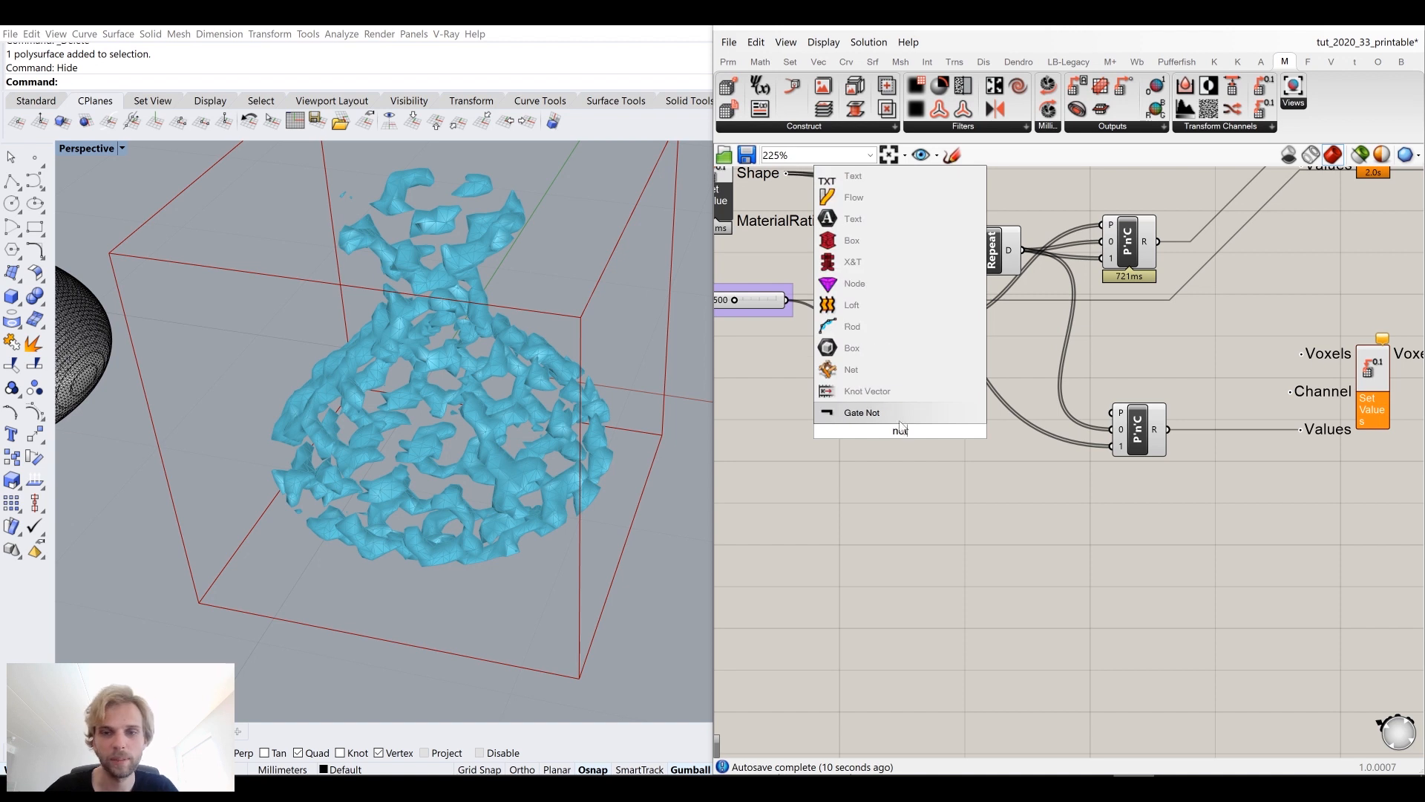
pyautogui.press('Return')
# Step: Route the Larger result through the Gate Not into the second Pick'n'Choose pattern input
pyautogui.moveTo(899, 430); pyautogui.dragTo(998, 371)
pyautogui.moveTo(939, 322); pyautogui.dragTo(1118, 416)
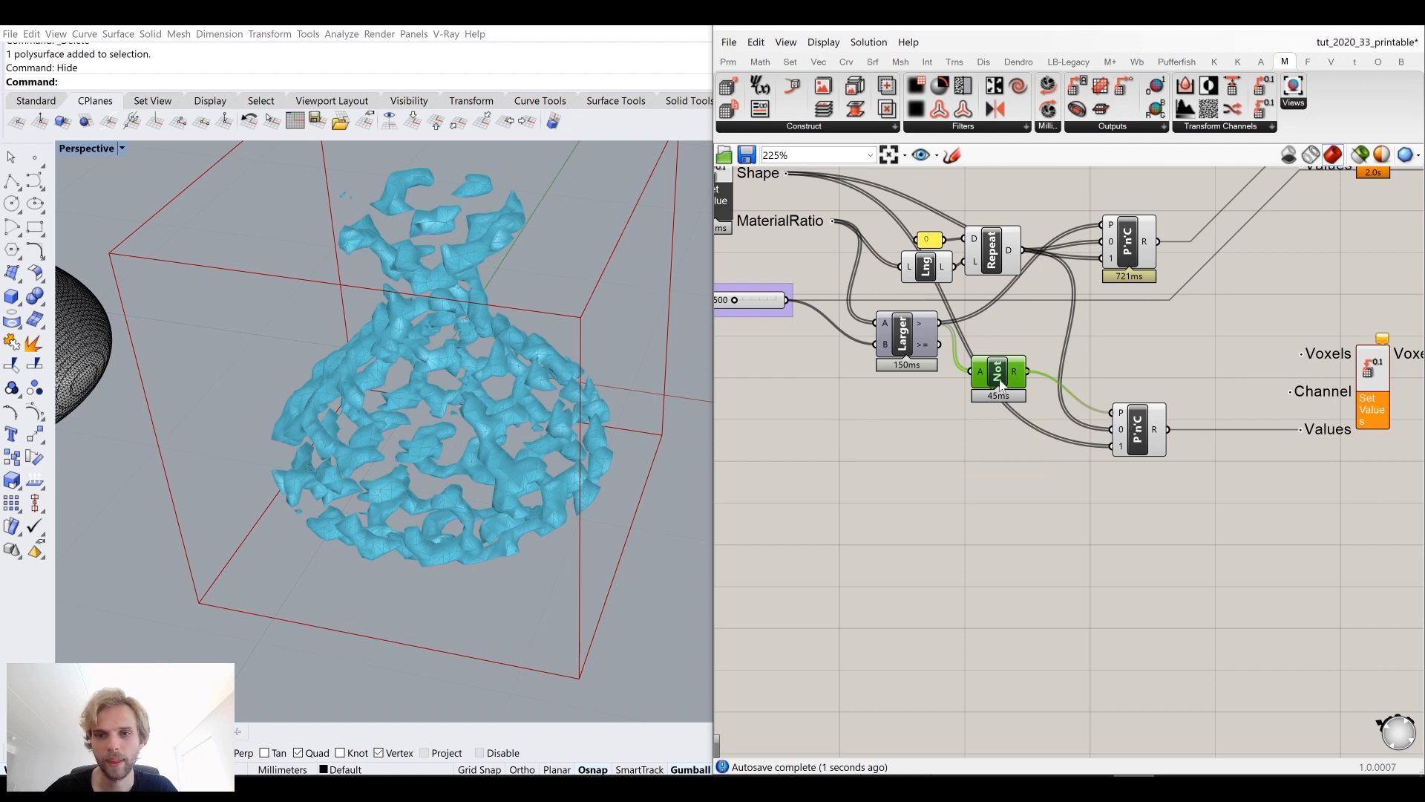
pyautogui.moveTo(999, 384)
pyautogui.mouseDown()
pyautogui.moveTo(1037, 374)
pyautogui.moveTo(1001, 361)
pyautogui.mouseUp()
pyautogui.click(1193, 356)
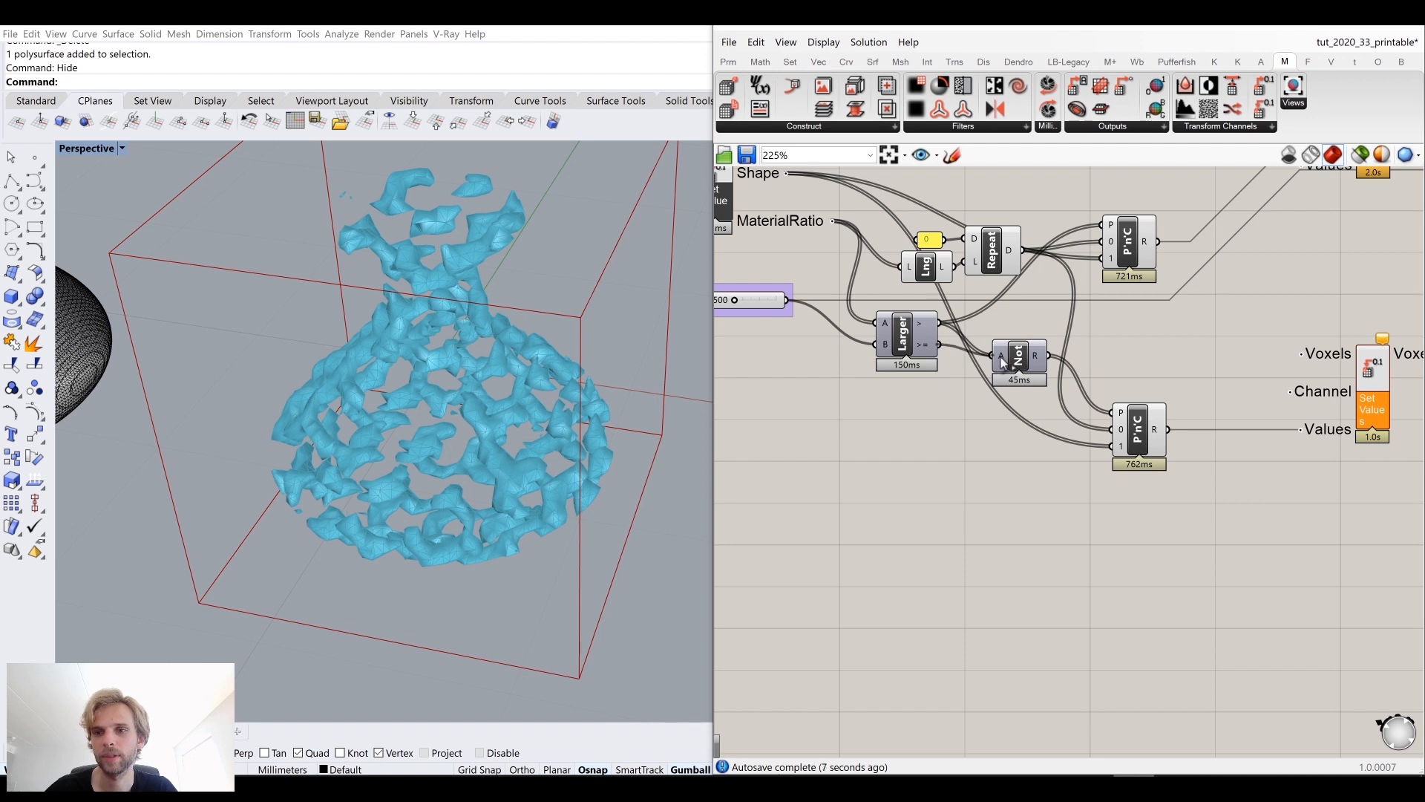
pyautogui.moveTo(1042, 379); pyautogui.dragTo(889, 377, button='right')
pyautogui.click(872, 366)
pyautogui.moveTo(872, 366); pyautogui.dragTo(874, 366)
pyautogui.click(1071, 344)
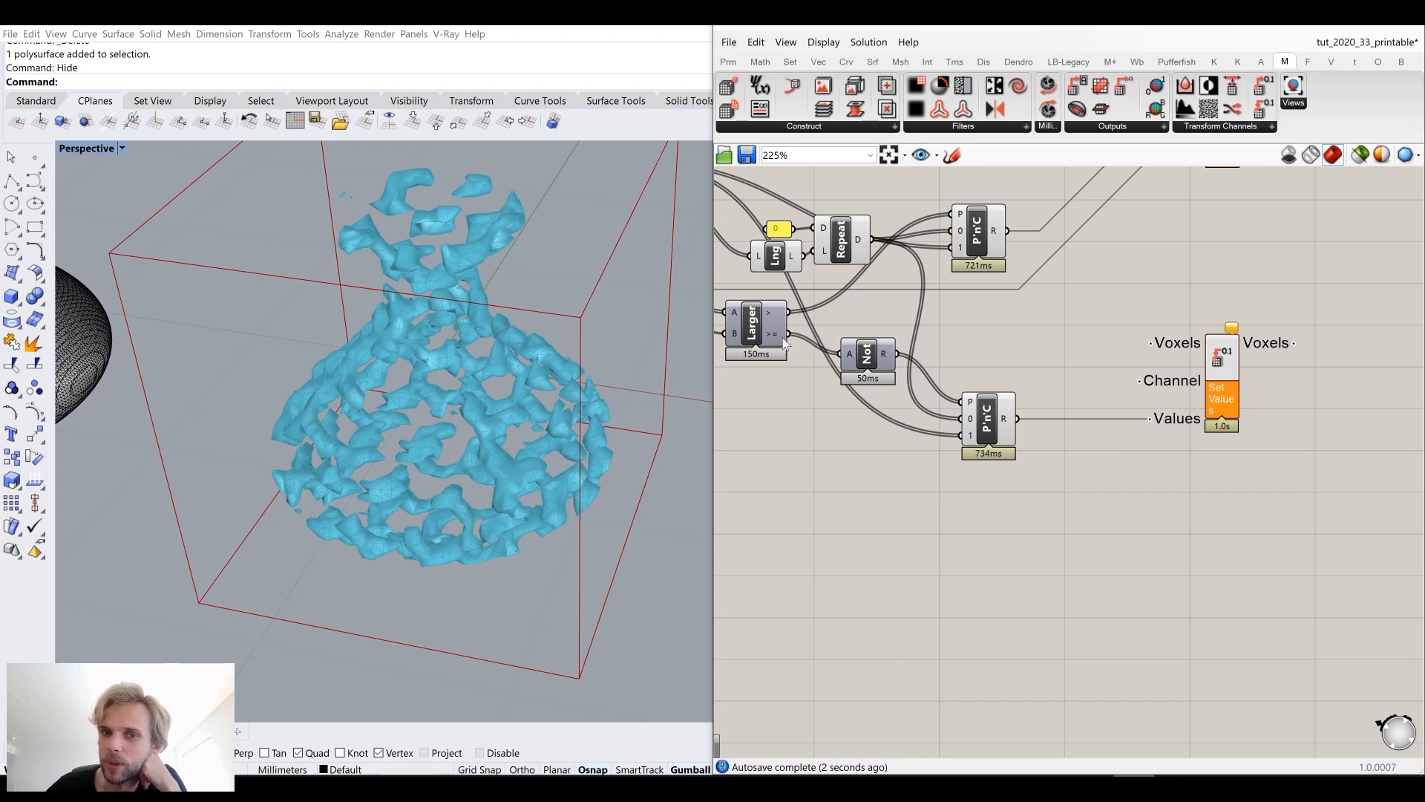
pyautogui.moveTo(1103, 354); pyautogui.dragTo(1087, 326, button='right')
pyautogui.moveTo(854, 326); pyautogui.dragTo(870, 373)
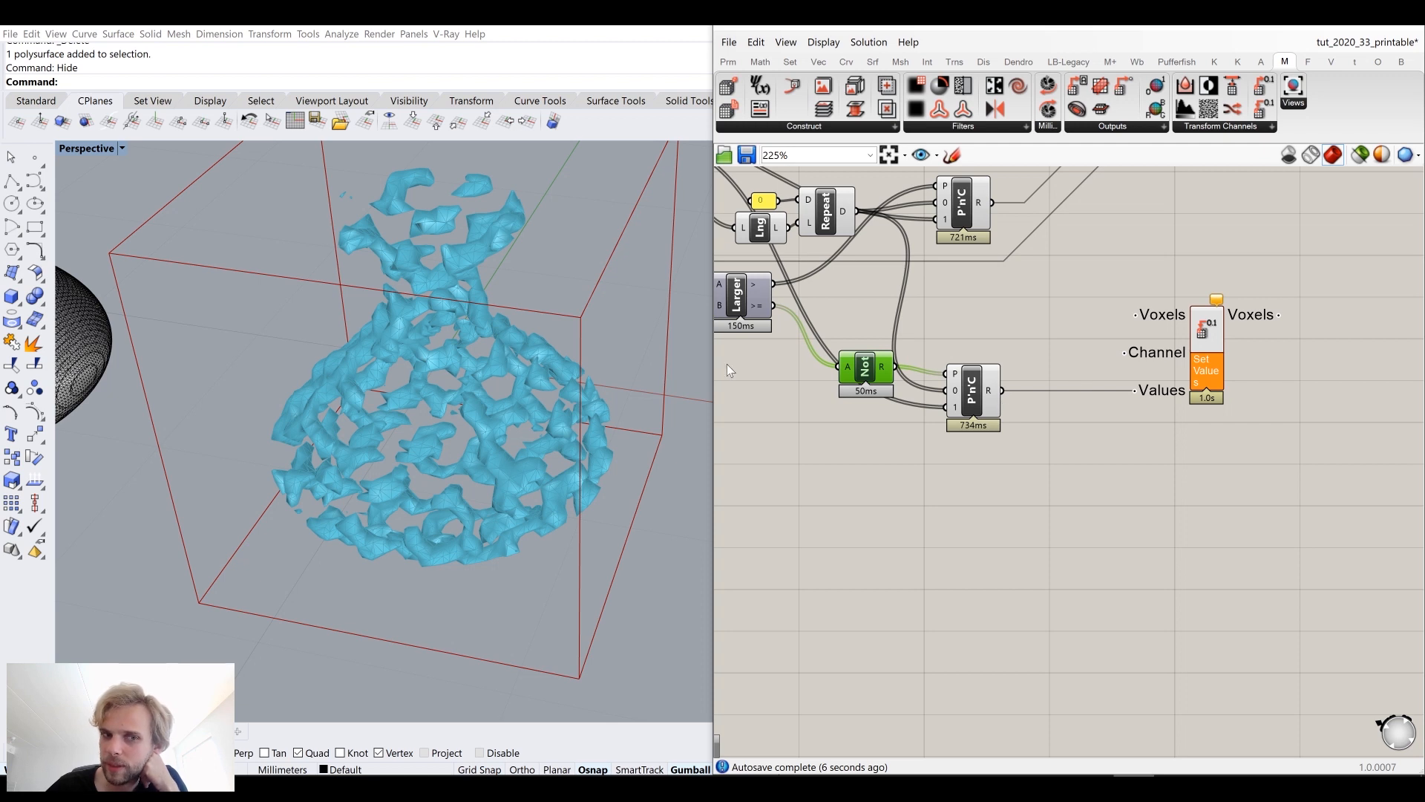
pyautogui.moveTo(1094, 320); pyautogui.dragTo(1182, 437, button='right')
# Step: Connect the Shape channel and threshold slider to the second Set Values and second Iso Mesh Channel and IsoValue inputs
pyautogui.scroll(-2, 1182, 436)
pyautogui.moveTo(950, 292); pyautogui.dragTo(921, 318, button='right')
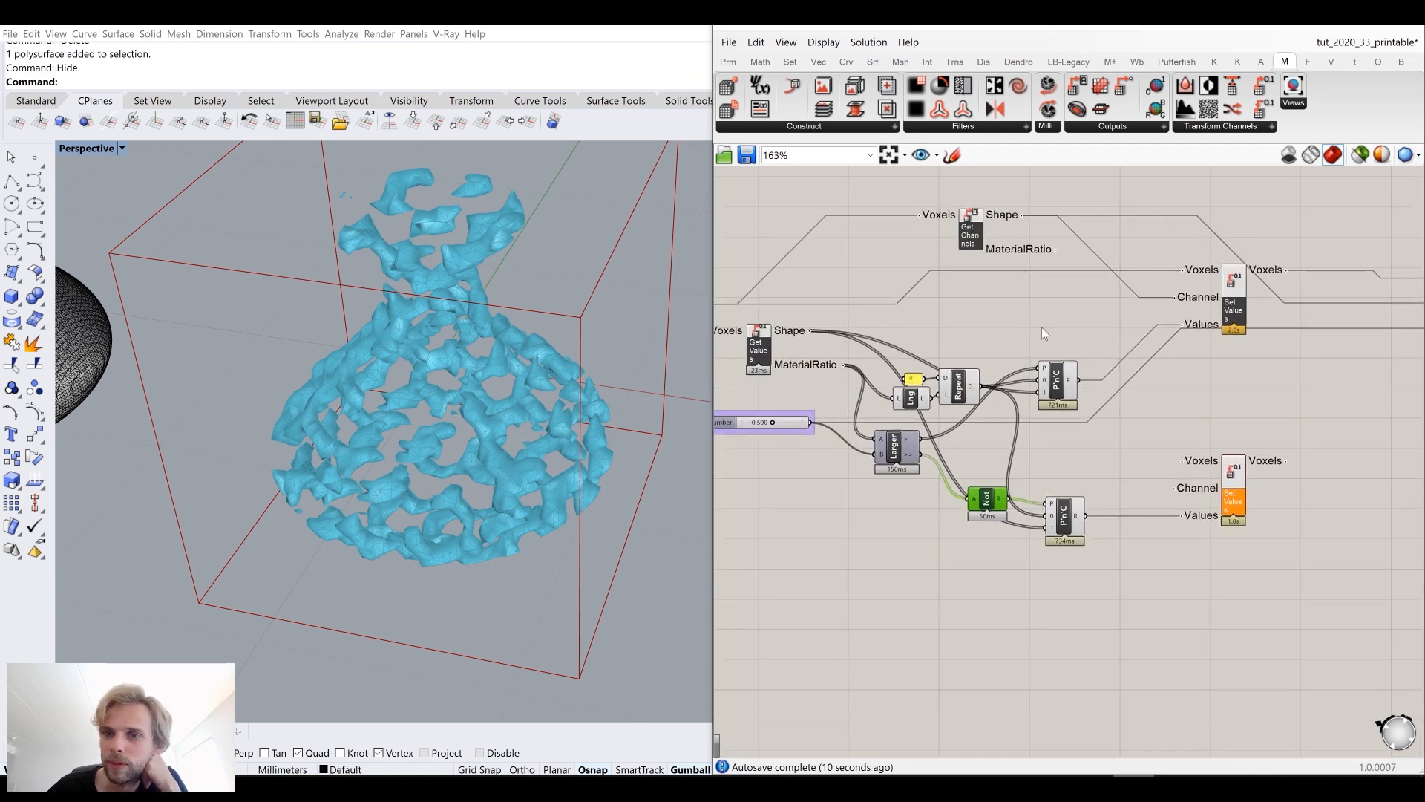
pyautogui.moveTo(1022, 338); pyautogui.dragTo(1129, 314, button='right')
pyautogui.scroll(-1, 816, 298)
pyautogui.moveTo(759, 281); pyautogui.dragTo(1219, 413)
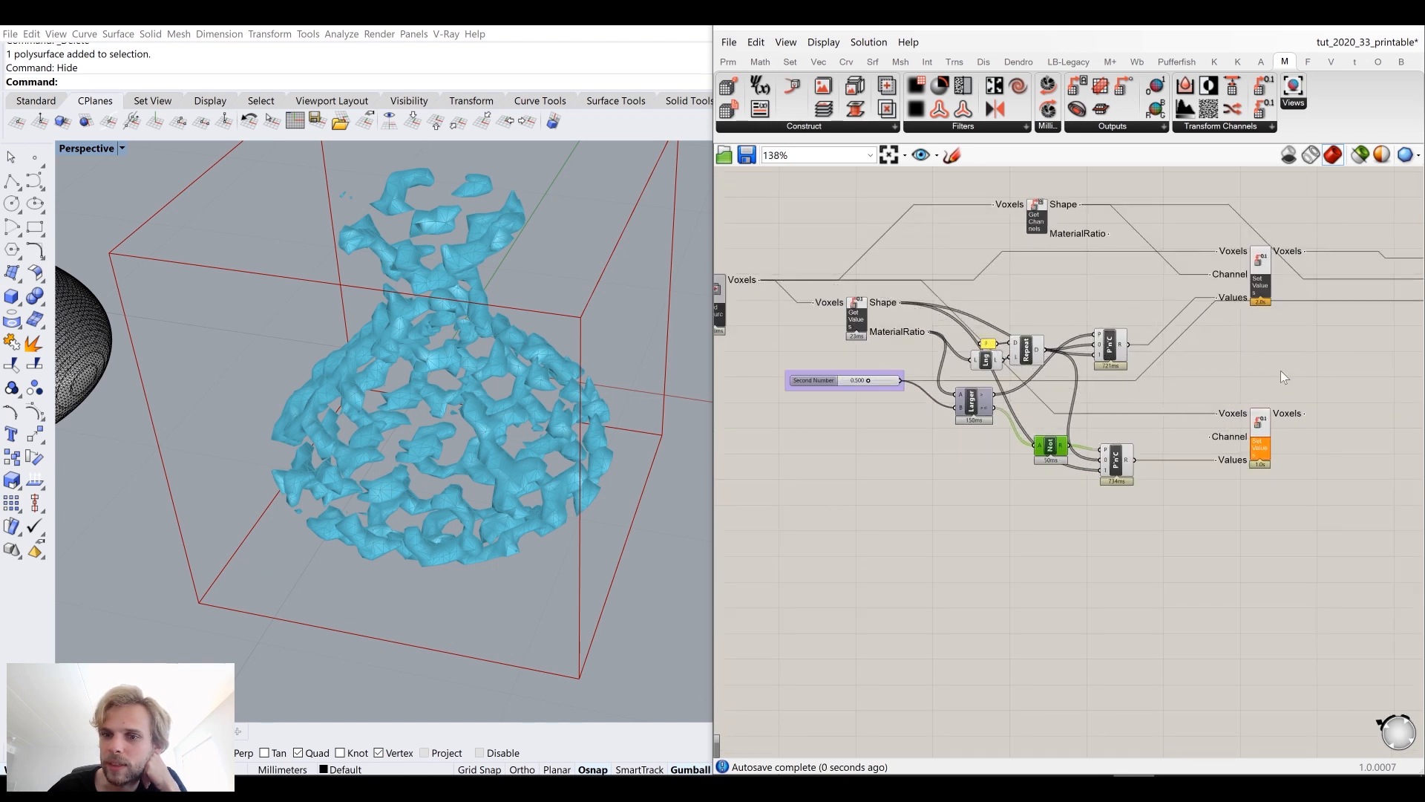
pyautogui.click(1280, 371)
pyautogui.scroll(2, 1162, 306)
pyautogui.moveTo(1123, 309); pyautogui.dragTo(1003, 345, button='right')
pyautogui.moveTo(925, 204)
pyautogui.mouseDown()
pyautogui.moveTo(1115, 477)
pyautogui.moveTo(924, 208)
pyautogui.mouseUp()
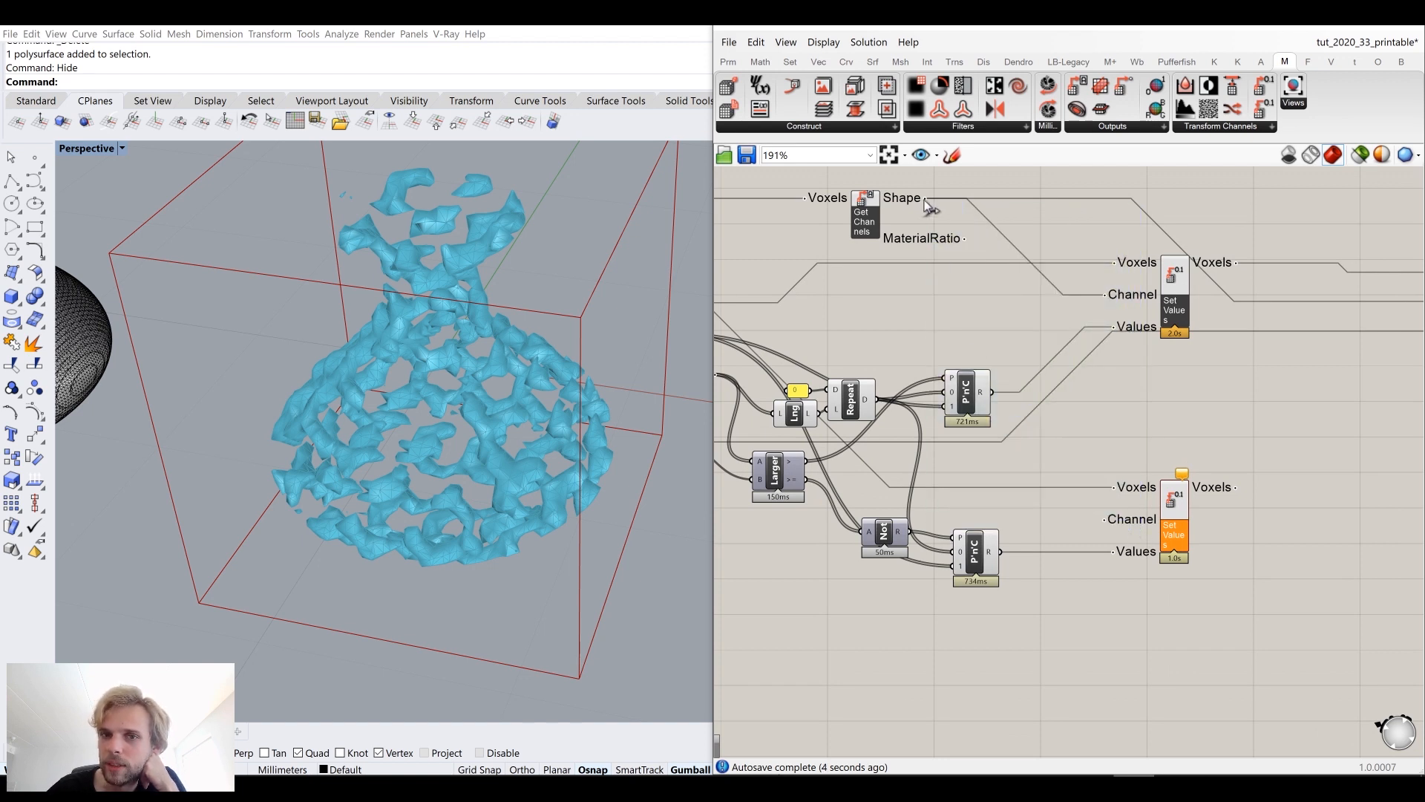
pyautogui.moveTo(1167, 517); pyautogui.dragTo(930, 450, button='right')
pyautogui.moveTo(930, 451); pyautogui.dragTo(1253, 456)
pyautogui.click(1023, 429)
pyautogui.click(1152, 550)
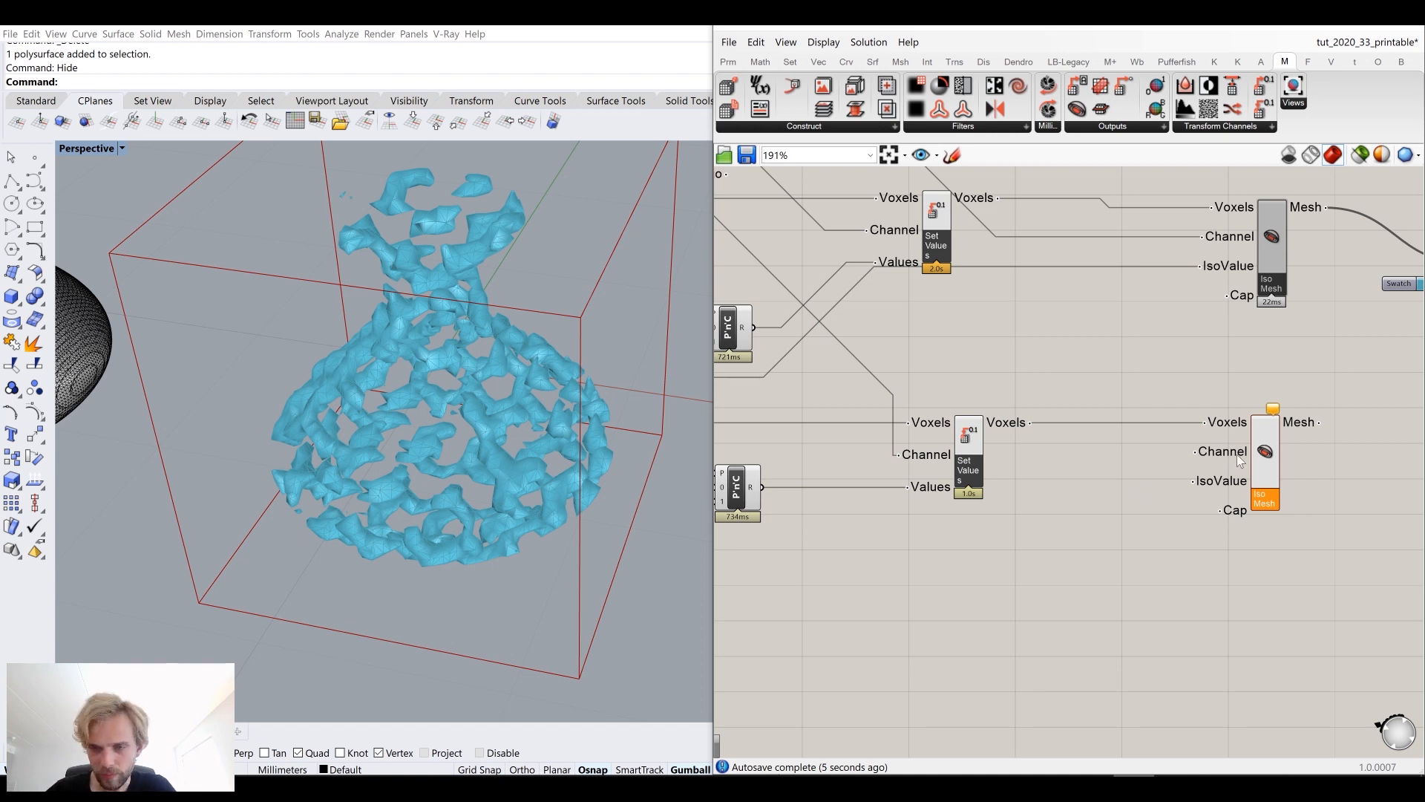
pyautogui.moveTo(1238, 456)
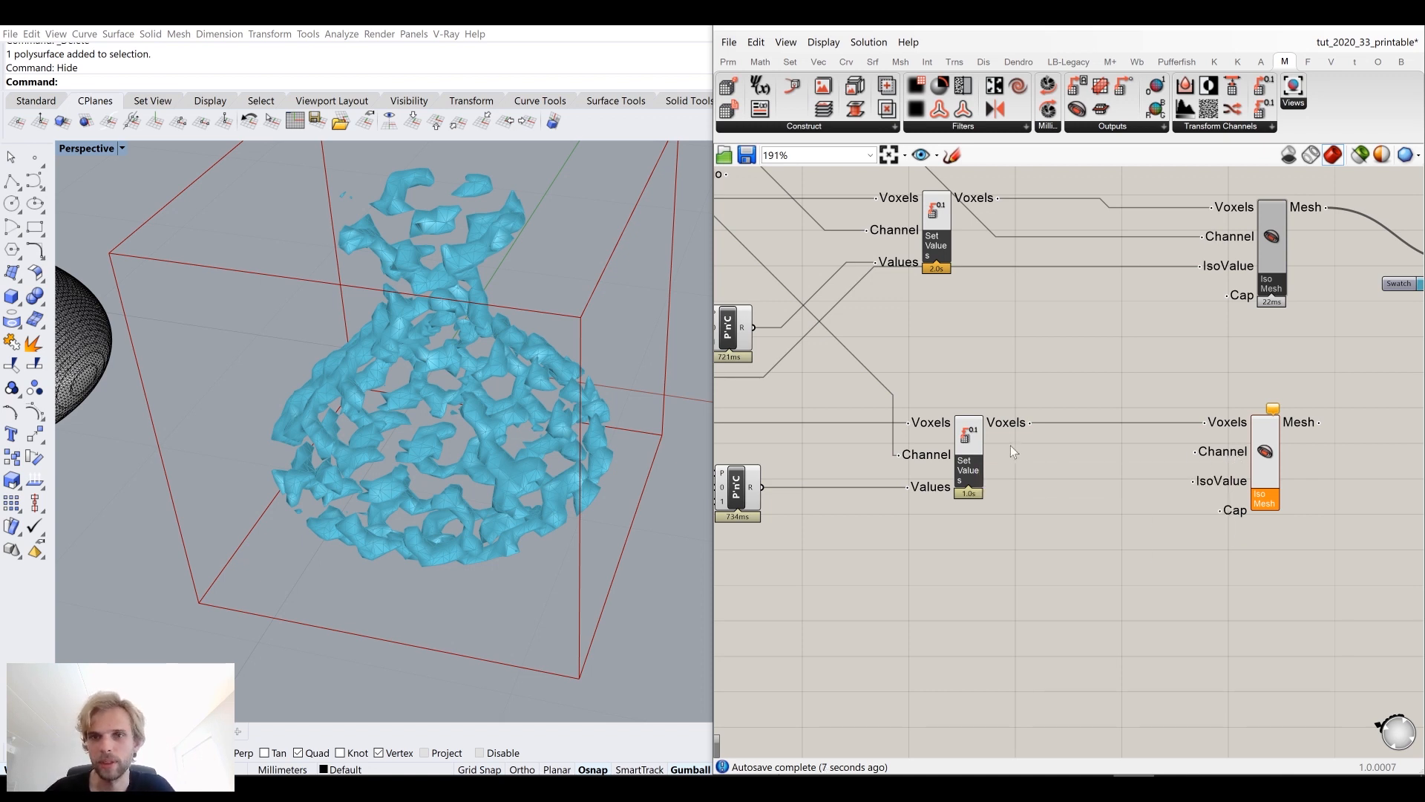
pyautogui.moveTo(1023, 444); pyautogui.dragTo(1133, 503, button='right')
pyautogui.scroll(-2, 1133, 503)
pyautogui.moveTo(888, 282); pyautogui.dragTo(1255, 510)
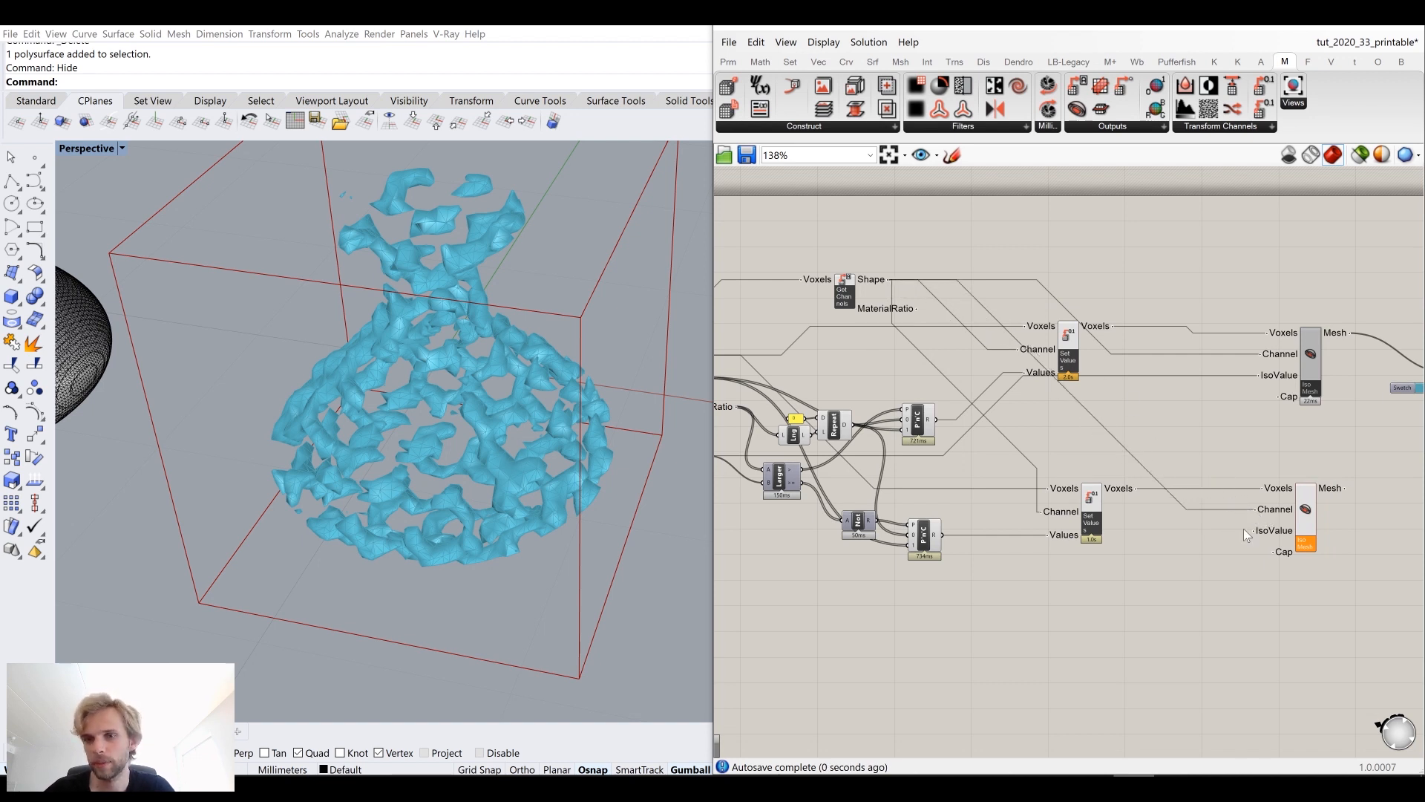
pyautogui.moveTo(948, 497); pyautogui.dragTo(1058, 444, button='right')
pyautogui.moveTo(818, 402); pyautogui.dragTo(1364, 478)
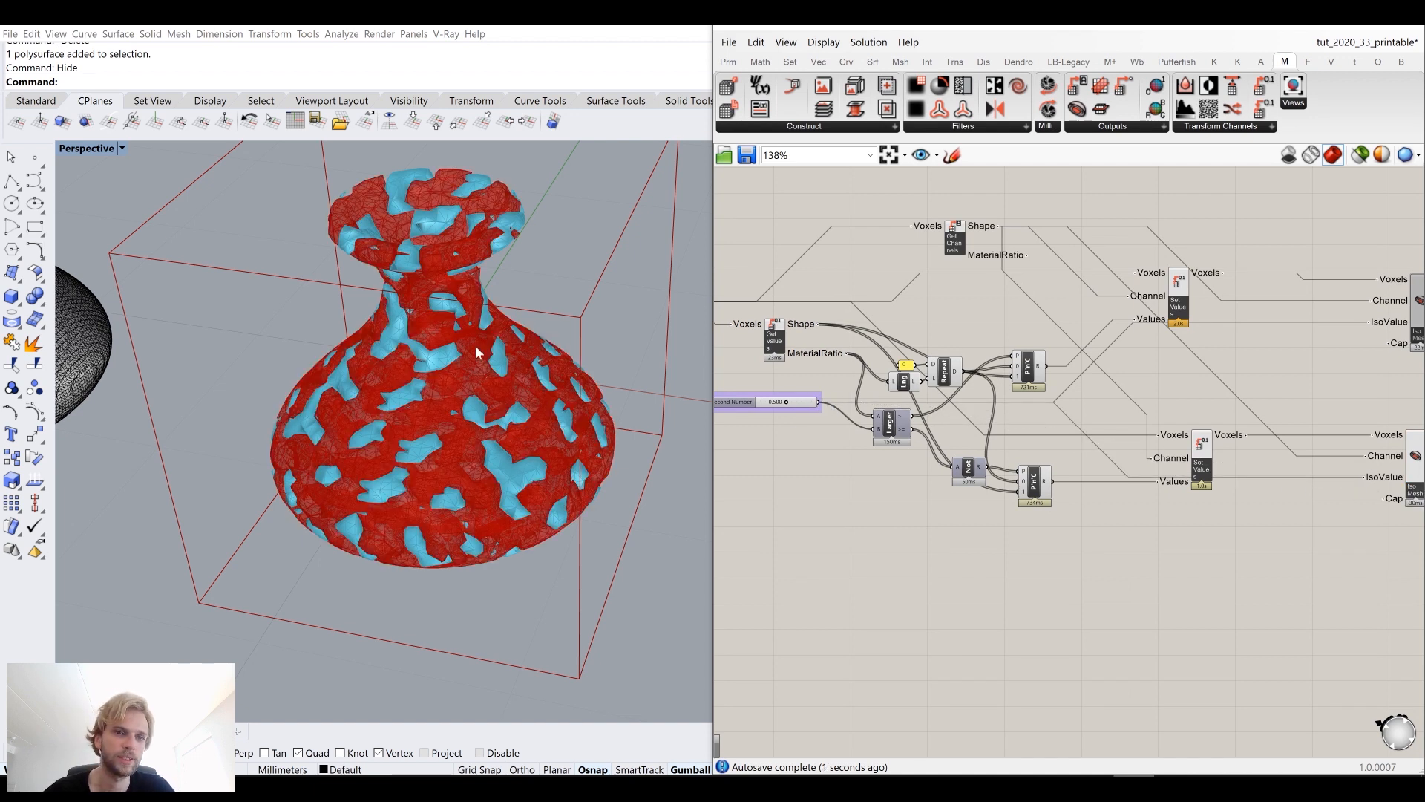
# Step: Duplicate the Preview and Swatch components and attach the copy to the second Iso Mesh's Mesh output
pyautogui.moveTo(1162, 540); pyautogui.dragTo(1009, 496, button='right')
pyautogui.scroll(2, 1278, 444)
pyautogui.moveTo(1281, 444); pyautogui.dragTo(1005, 524, button='right')
pyautogui.moveTo(1253, 403); pyautogui.dragTo(1116, 275)
pyautogui.hotkey('ctrl', 'c')
pyautogui.hotkey('ctrl', 'v')
pyautogui.moveTo(1034, 454); pyautogui.dragTo(1194, 473)
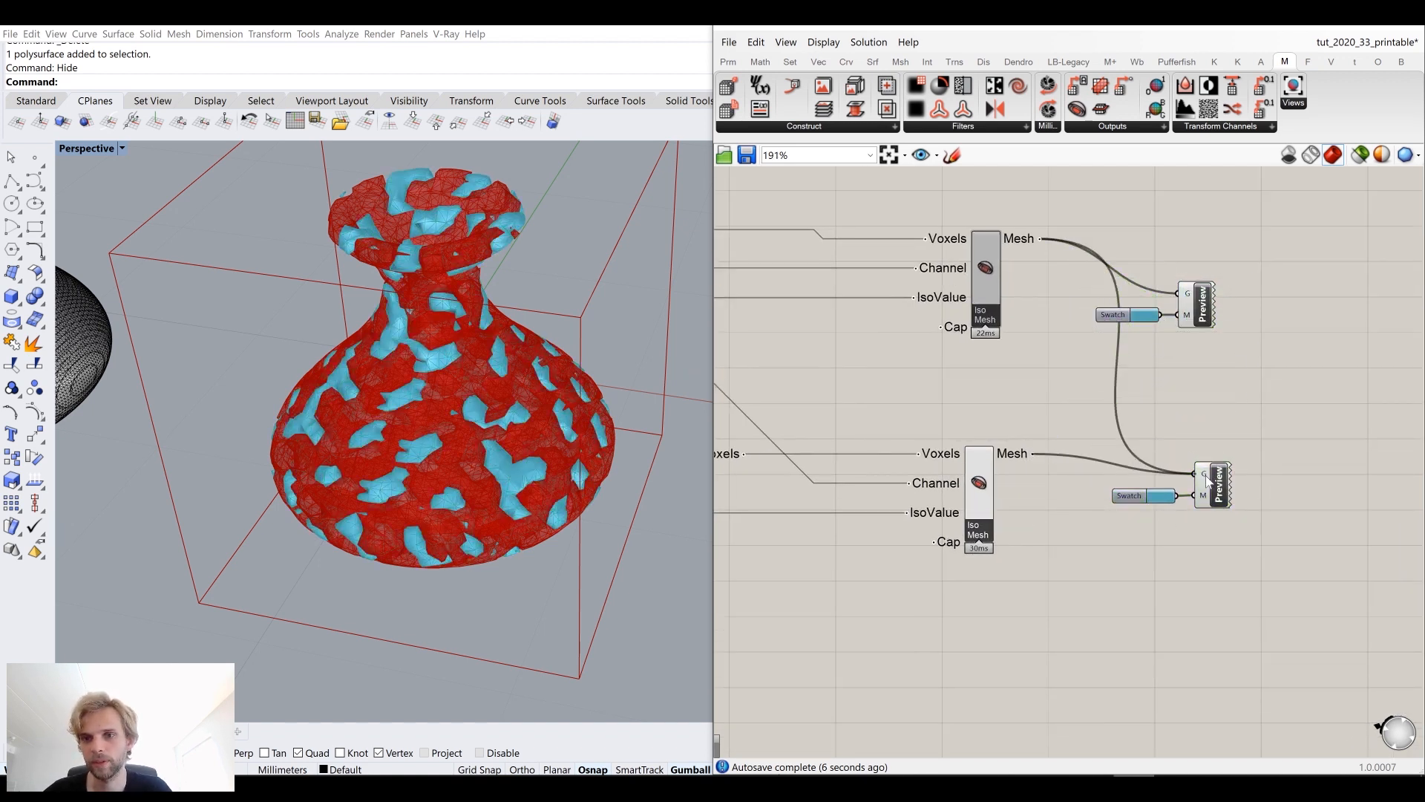
# Step: Set the second preview's swatch colour to white
pyautogui.click(1162, 498)
pyautogui.moveTo(1192, 524)
pyautogui.mouseDown()
pyautogui.moveTo(1328, 531)
pyautogui.moveTo(1329, 520)
pyautogui.mouseUp()
pyautogui.moveTo(1307, 711); pyautogui.dragTo(1255, 712)
pyautogui.click(1047, 572)
pyautogui.click(980, 481)
pyautogui.middleClick(979, 478)
pyautogui.click(1037, 421)
pyautogui.click(997, 392)
pyautogui.click(824, 42)
pyautogui.click(893, 285)
# Step: Orbit the viewport to inspect the two-colour vase preview
pyautogui.moveTo(493, 389); pyautogui.dragTo(525, 472, button='right')
pyautogui.scroll(6, 488, 432)
pyautogui.scroll(-5, 517, 447)
pyautogui.scroll(-4, 603, 430)
pyautogui.moveTo(769, 460); pyautogui.dragTo(799, 550, button='right')
pyautogui.moveTo(1052, 334)
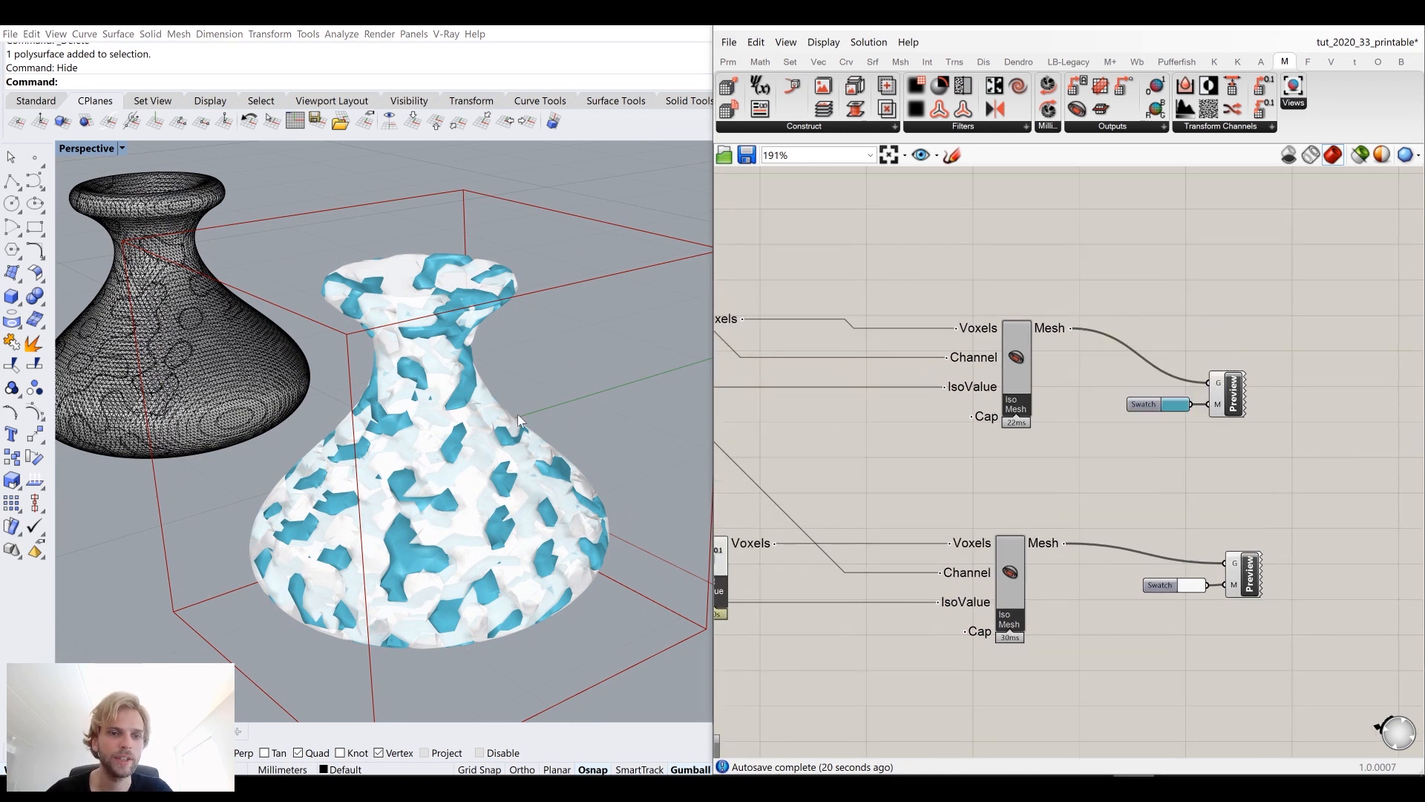
pyautogui.moveTo(454, 553); pyautogui.dragTo(434, 488, button='right')
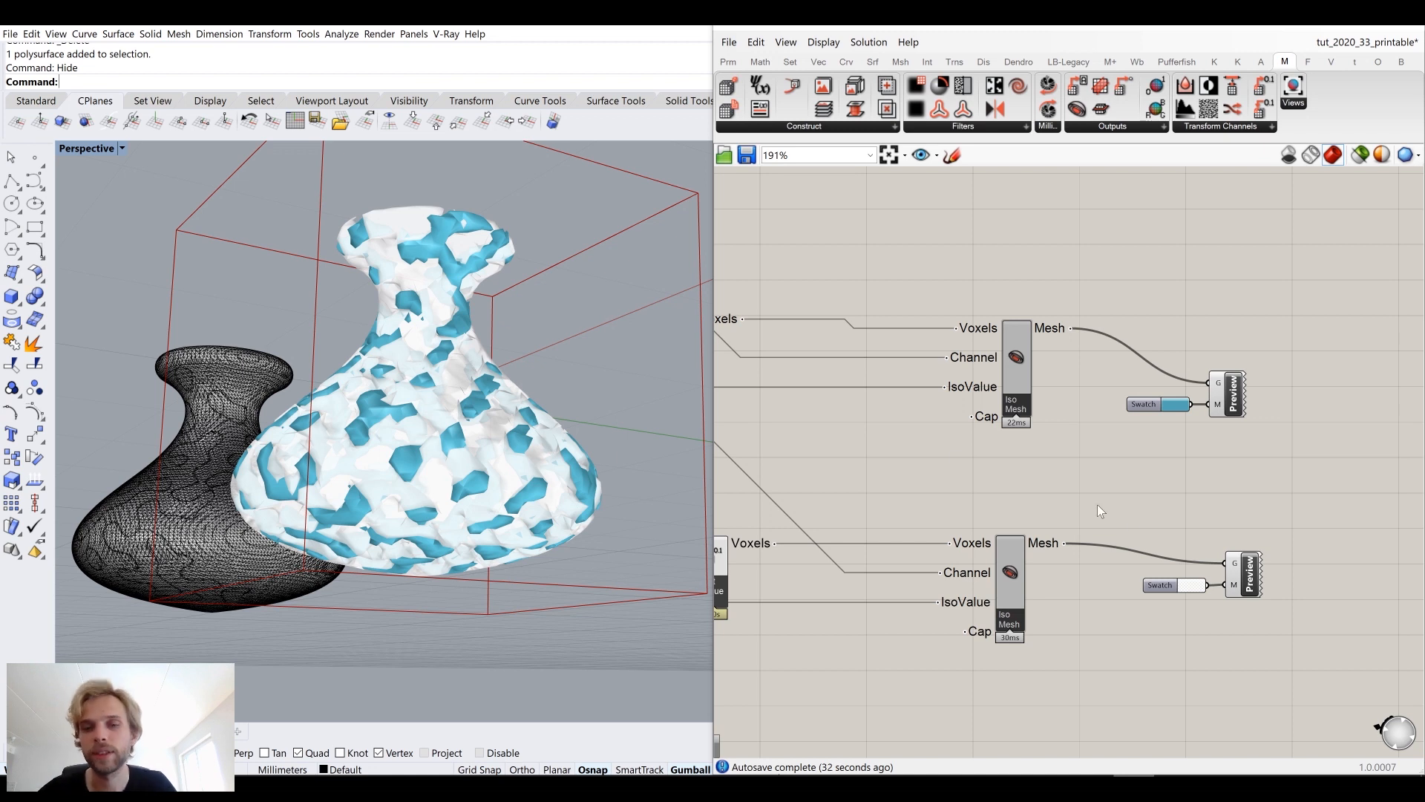
# Step: Pan and zoom across the whole definition to review it from the Create Voxels component onward
pyautogui.scroll(-5, 1284, 461)
pyautogui.moveTo(1125, 576); pyautogui.dragTo(906, 347)
pyautogui.middleClick(915, 343)
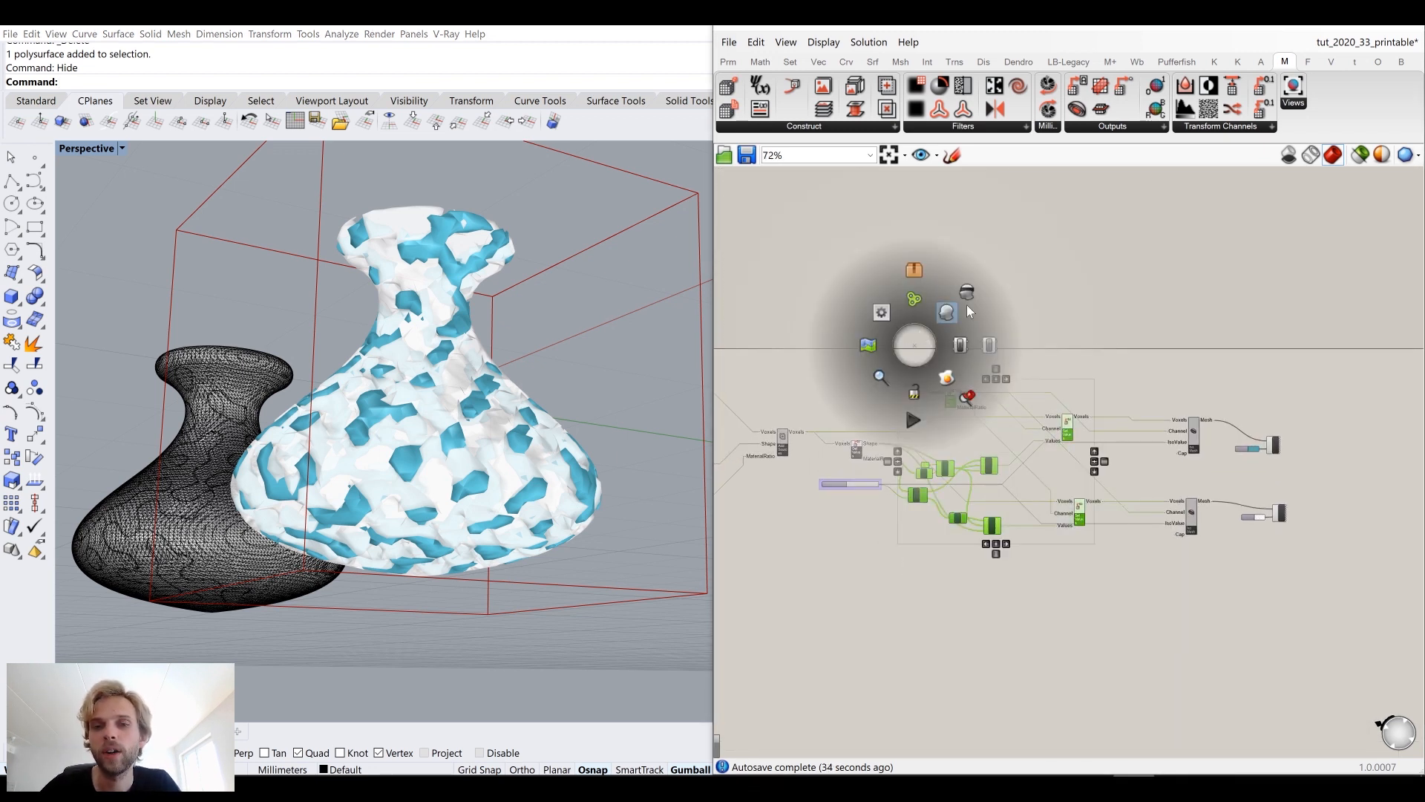
pyautogui.click(878, 318)
pyautogui.click(858, 395)
pyautogui.scroll(4, 853, 428)
pyautogui.click(858, 458)
pyautogui.middleClick(858, 460)
pyautogui.click(904, 398)
pyautogui.click(873, 314)
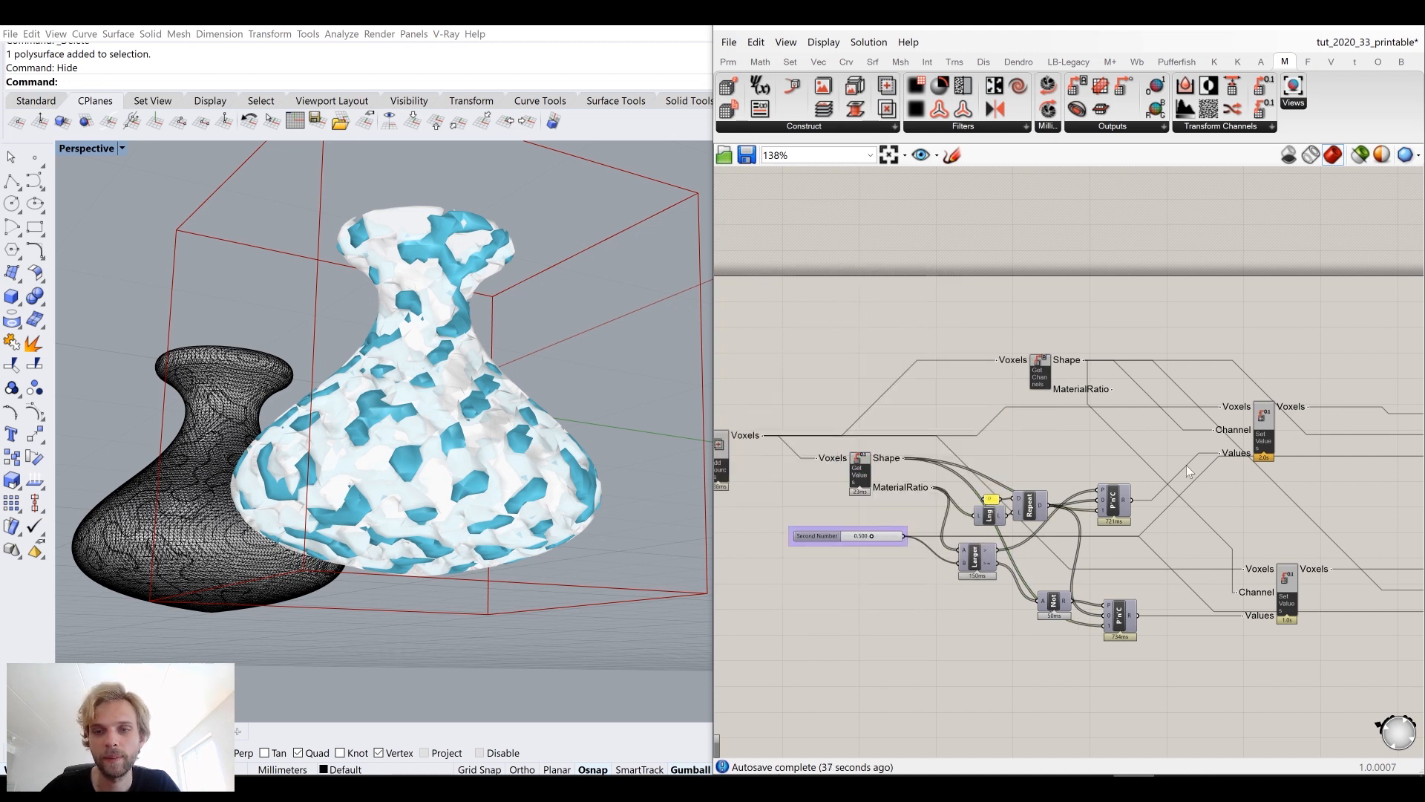
pyautogui.scroll(-4, 1203, 461)
pyautogui.scroll(4, 995, 475)
pyautogui.scroll(-3, 994, 483)
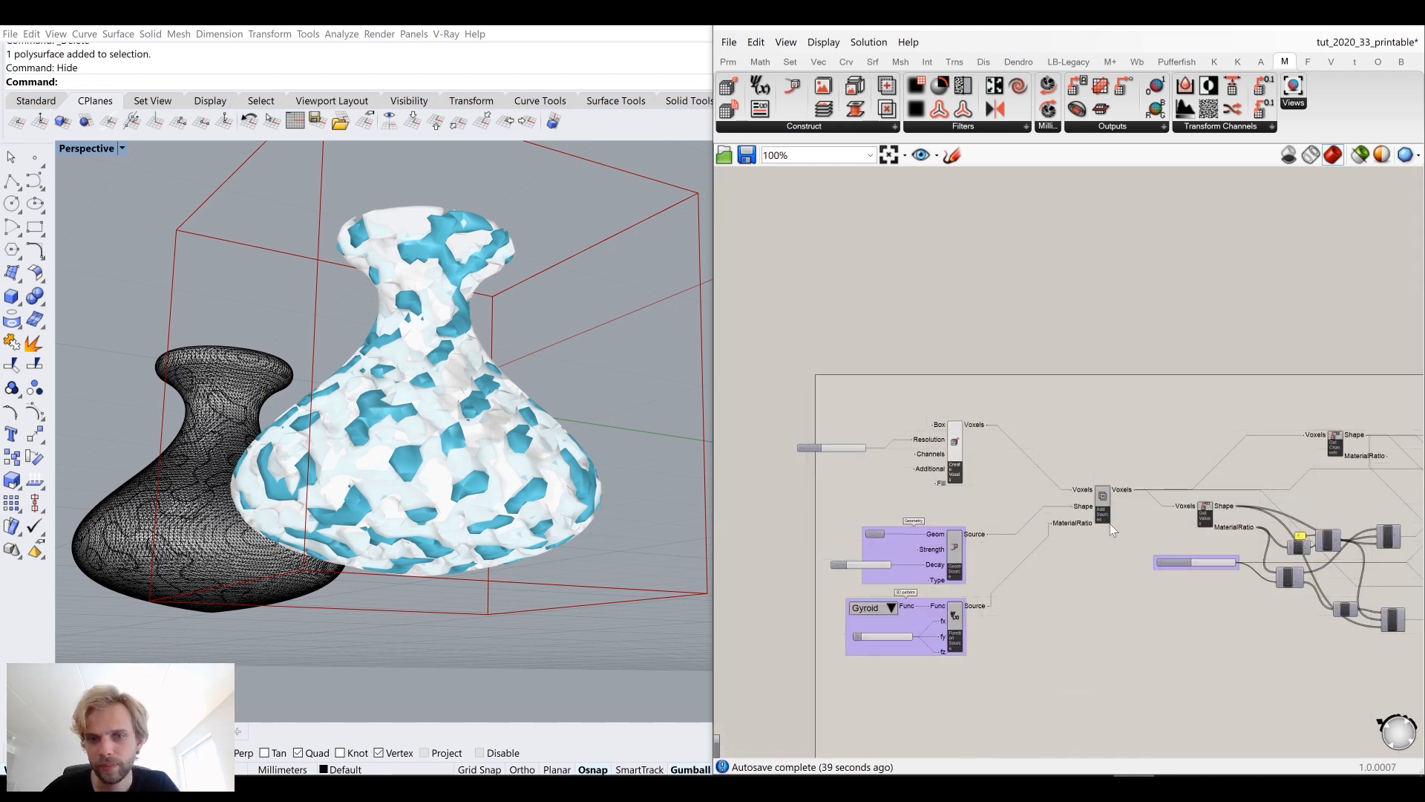
pyautogui.scroll(5, 850, 426)
pyautogui.moveTo(880, 472); pyautogui.dragTo(936, 454)
pyautogui.click(993, 334)
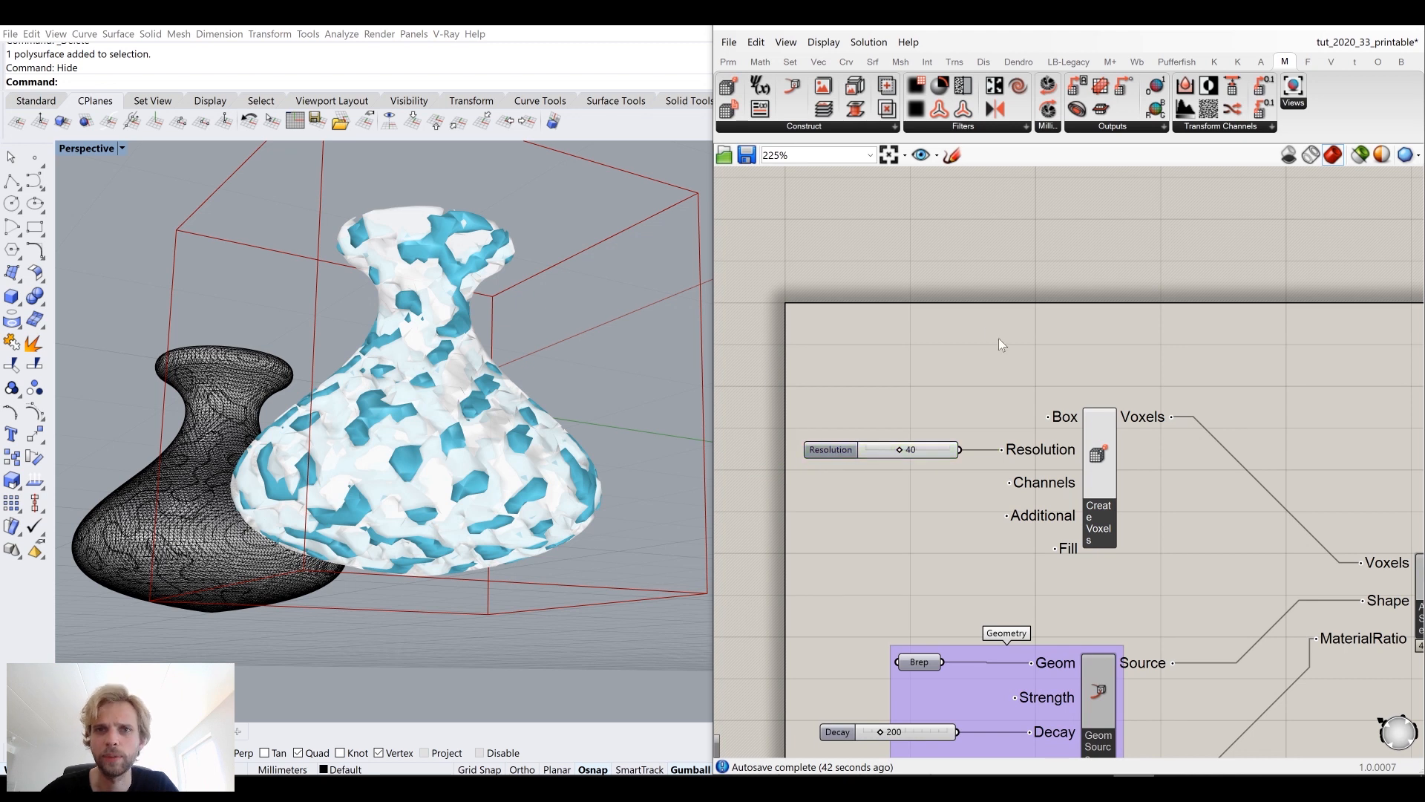
pyautogui.scroll(-4, 1006, 349)
pyautogui.moveTo(1256, 475); pyautogui.dragTo(1069, 439, button='right')
pyautogui.moveTo(1202, 460)
pyautogui.mouseDown(button='right')
pyautogui.moveTo(974, 435)
pyautogui.moveTo(1175, 453)
pyautogui.mouseUp(button='right')
pyautogui.scroll(4, 927, 398)
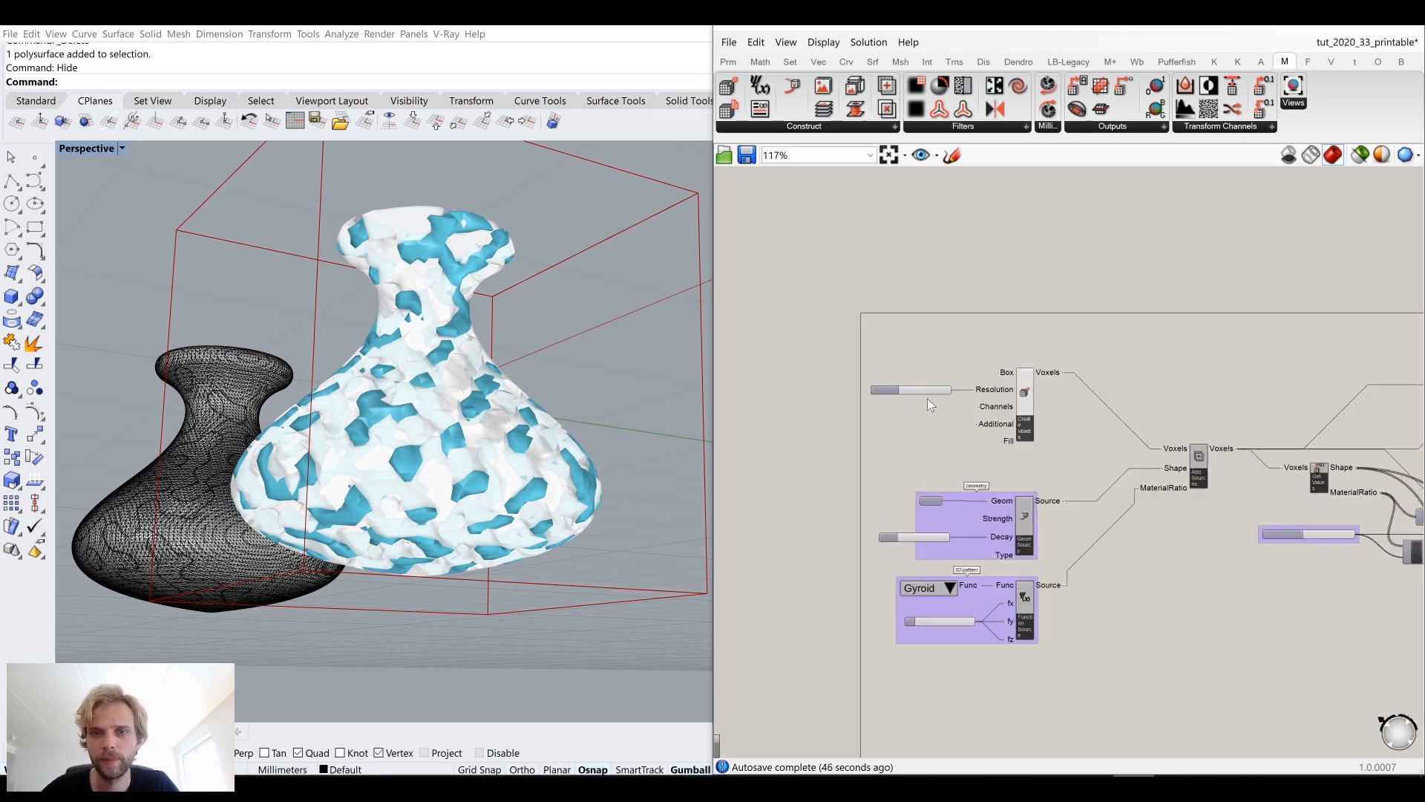
pyautogui.moveTo(520, 405); pyautogui.dragTo(470, 385, button='right')
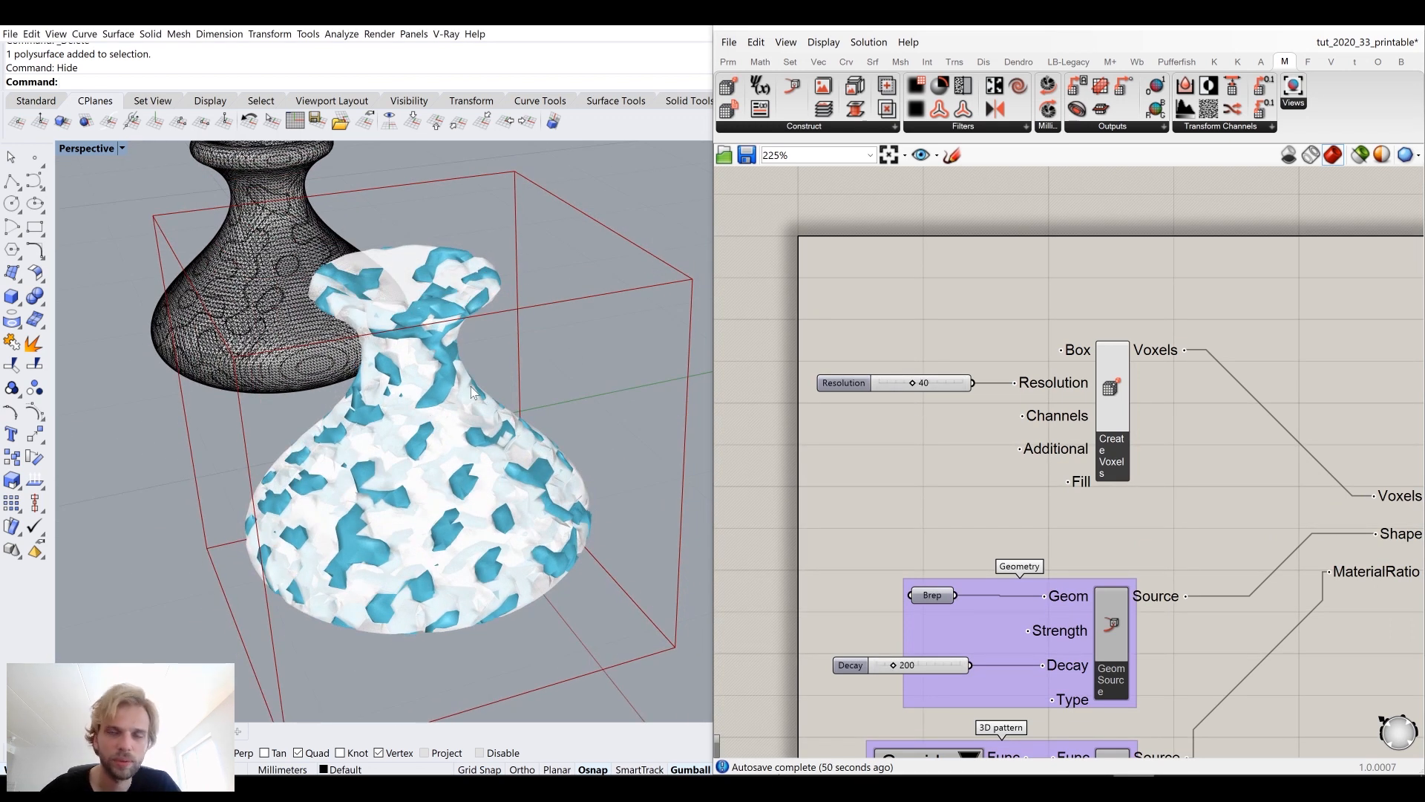
# Step: Save the Grasshopper definition and the Rhino file
pyautogui.click(729, 42)
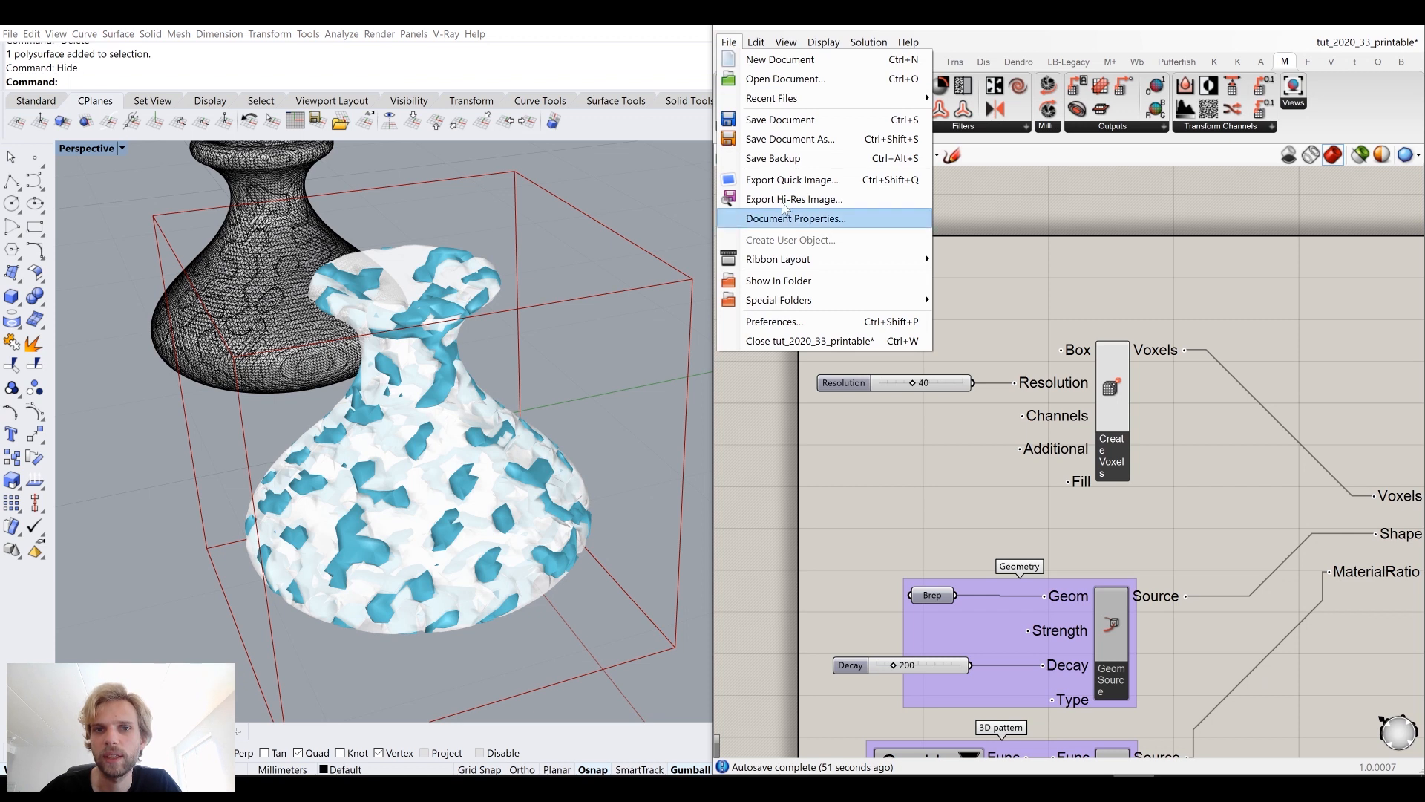
pyautogui.click(781, 121)
pyautogui.click(9, 34)
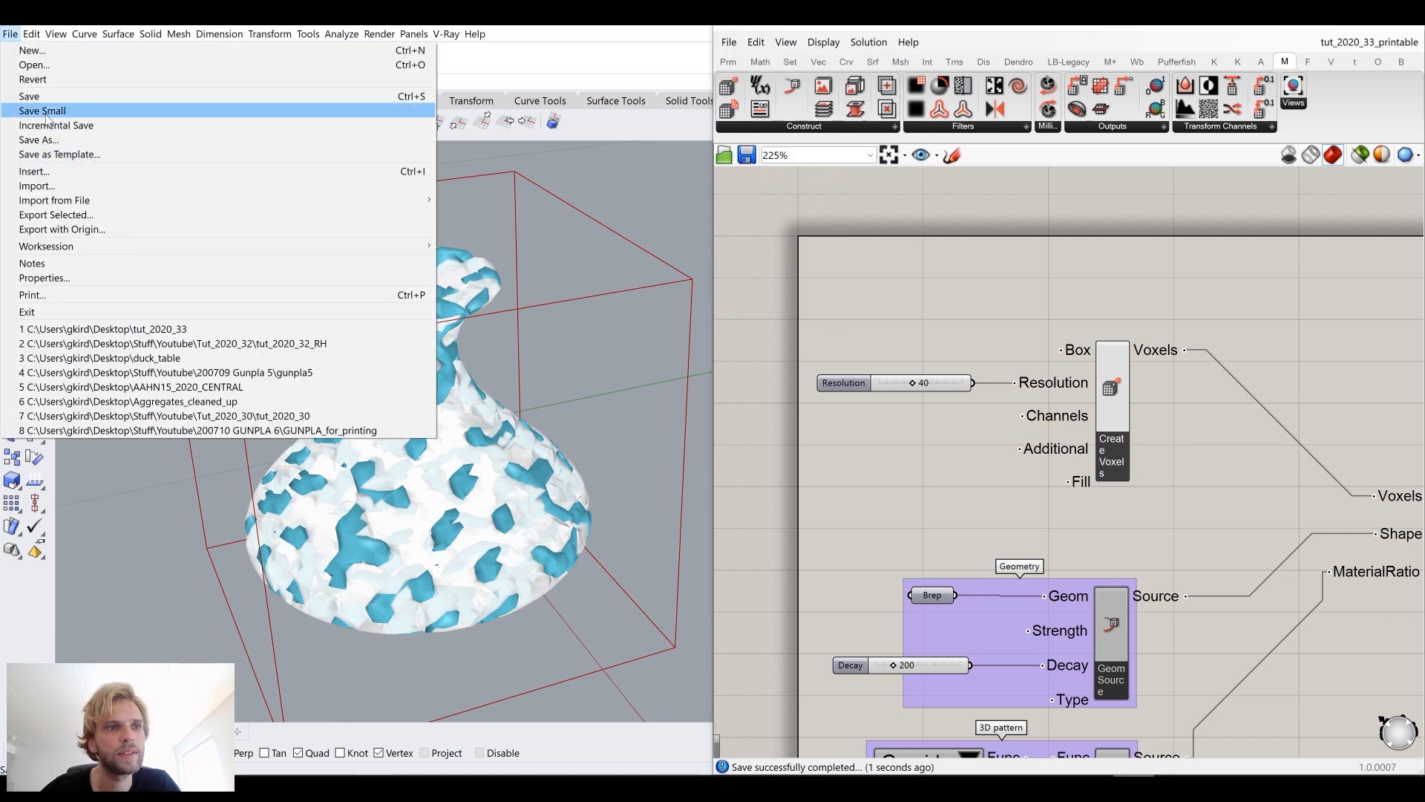
pyautogui.click(28, 97)
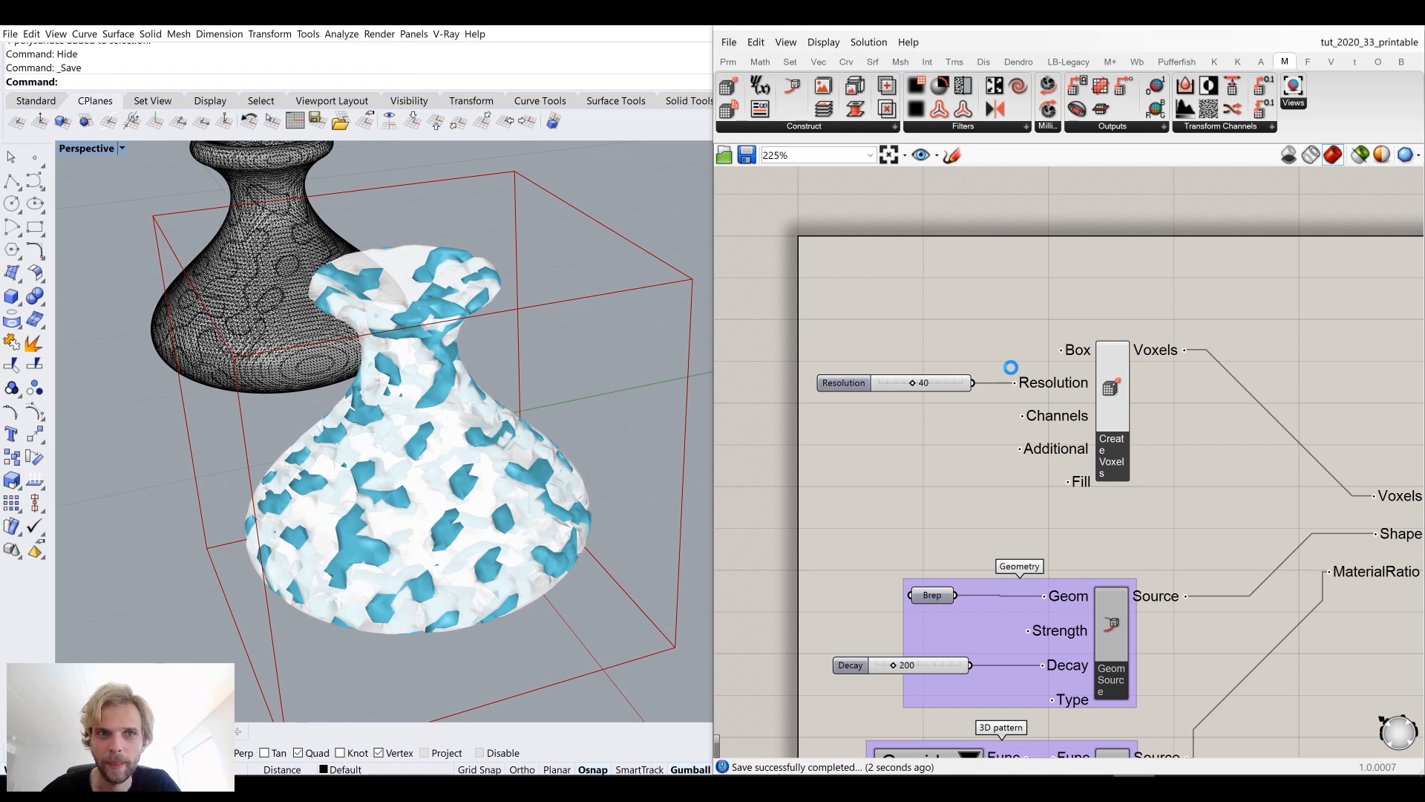
# Step: Set the voxel Resolution slider to 100
pyautogui.scroll(-5, 1011, 367)
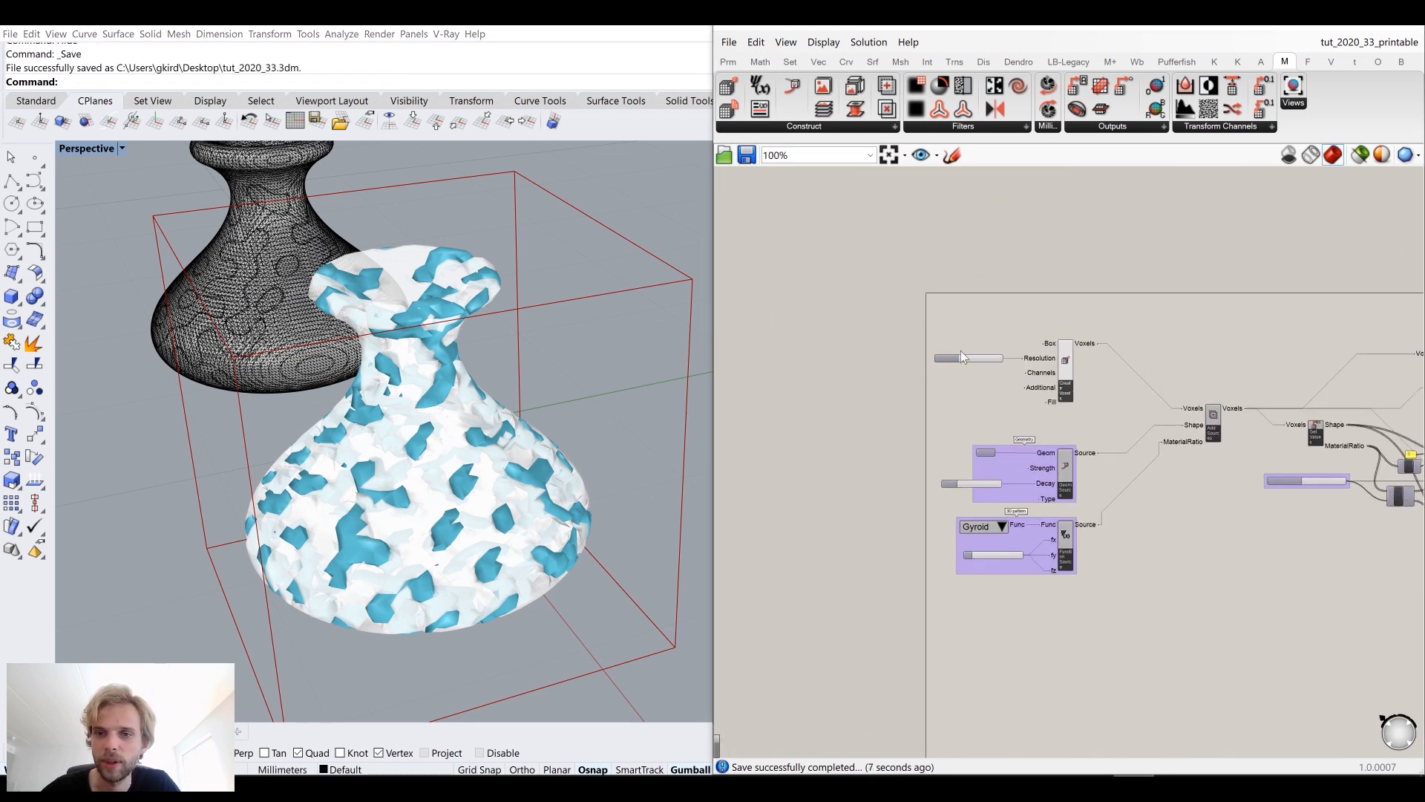
pyautogui.scroll(7, 961, 350)
pyautogui.doubleClick(1048, 361)
pyautogui.write('100')
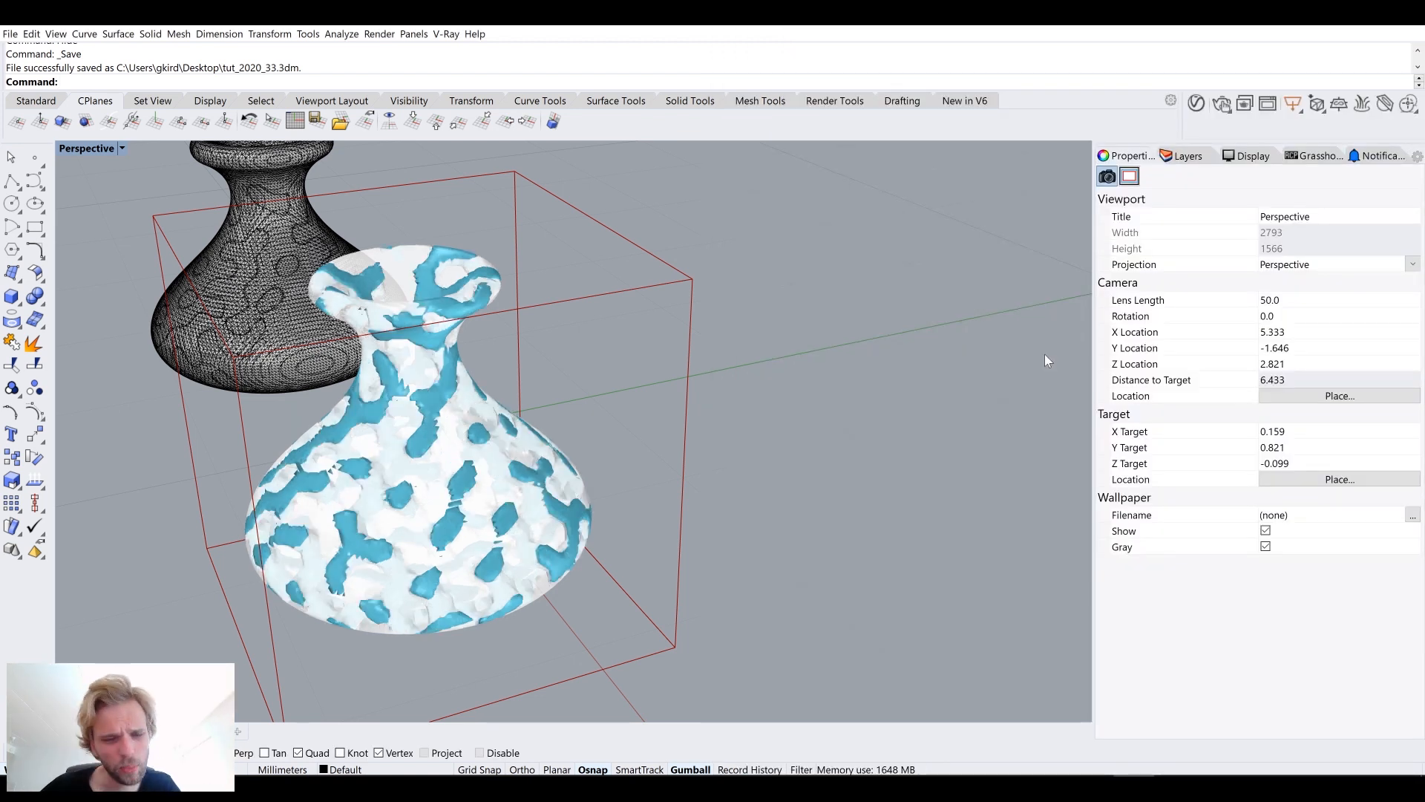
pyautogui.moveTo(587, 442); pyautogui.dragTo(714, 362, button='right')
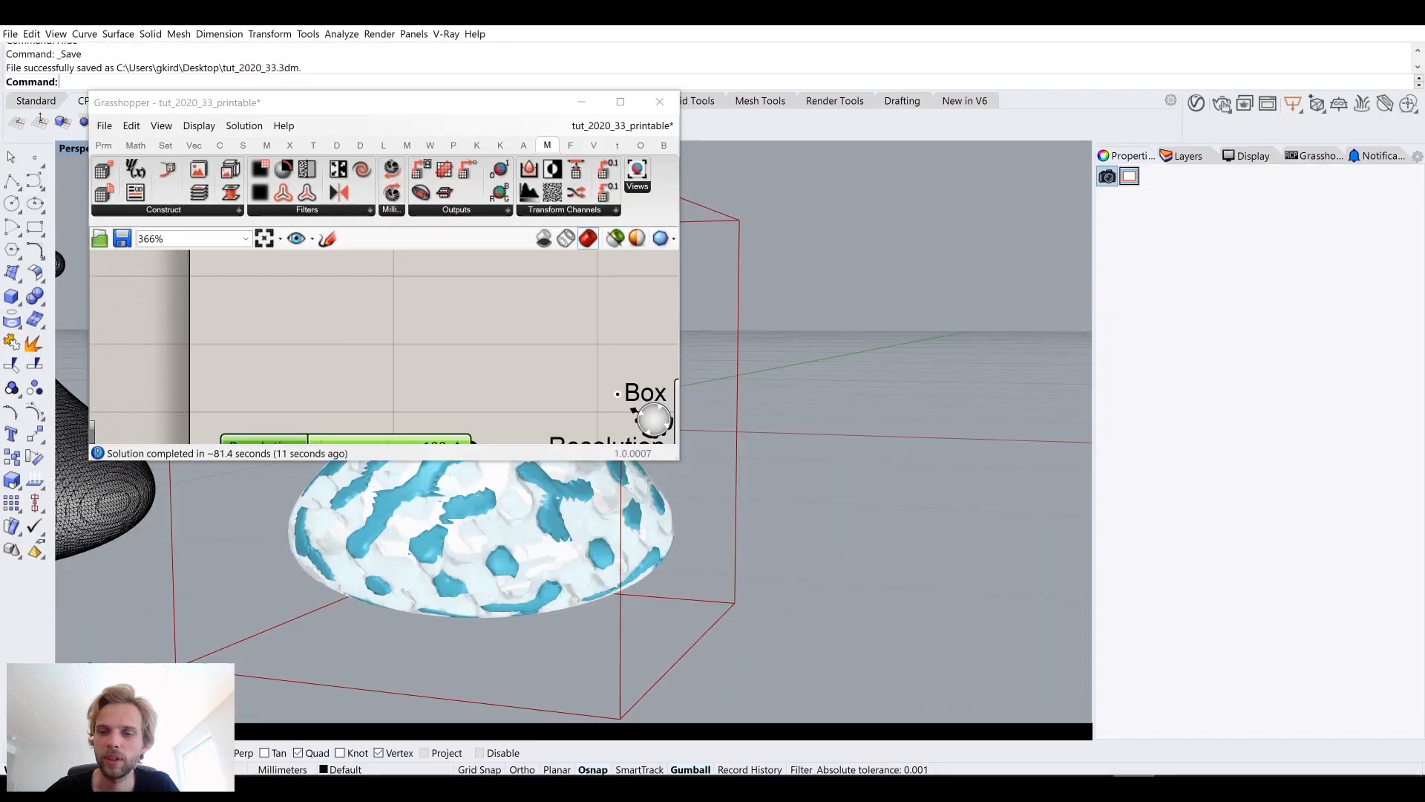
pyautogui.moveTo(496, 110); pyautogui.dragTo(1422, 161)
pyautogui.moveTo(610, 354); pyautogui.dragTo(576, 364, button='right')
pyautogui.scroll(-6, 592, 400)
pyautogui.scroll(6, 529, 409)
pyautogui.scroll(-4, 499, 356)
pyautogui.scroll(-9, 1237, 497)
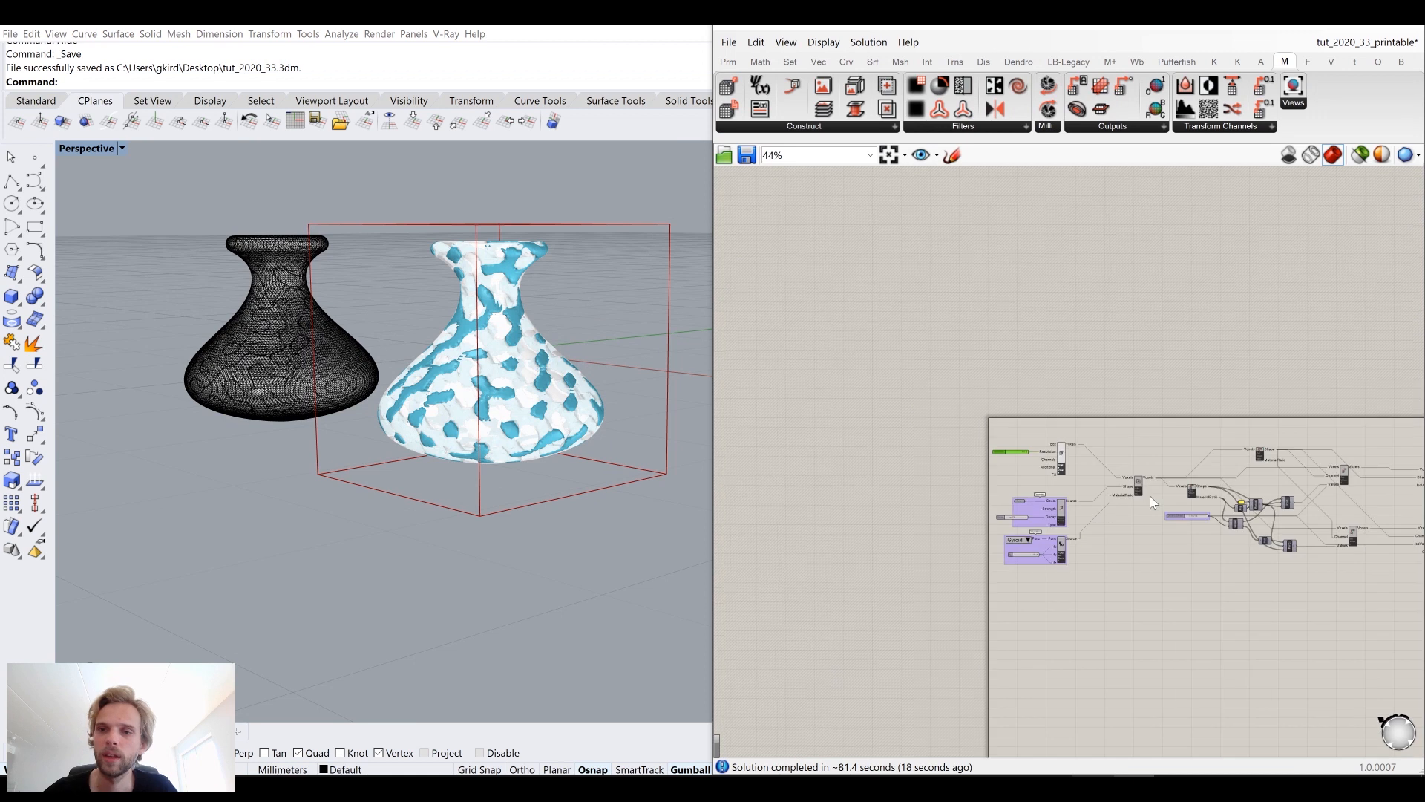
# Step: Bake the first Iso Mesh's Mesh output to the Default layer
pyautogui.scroll(7, 1244, 490)
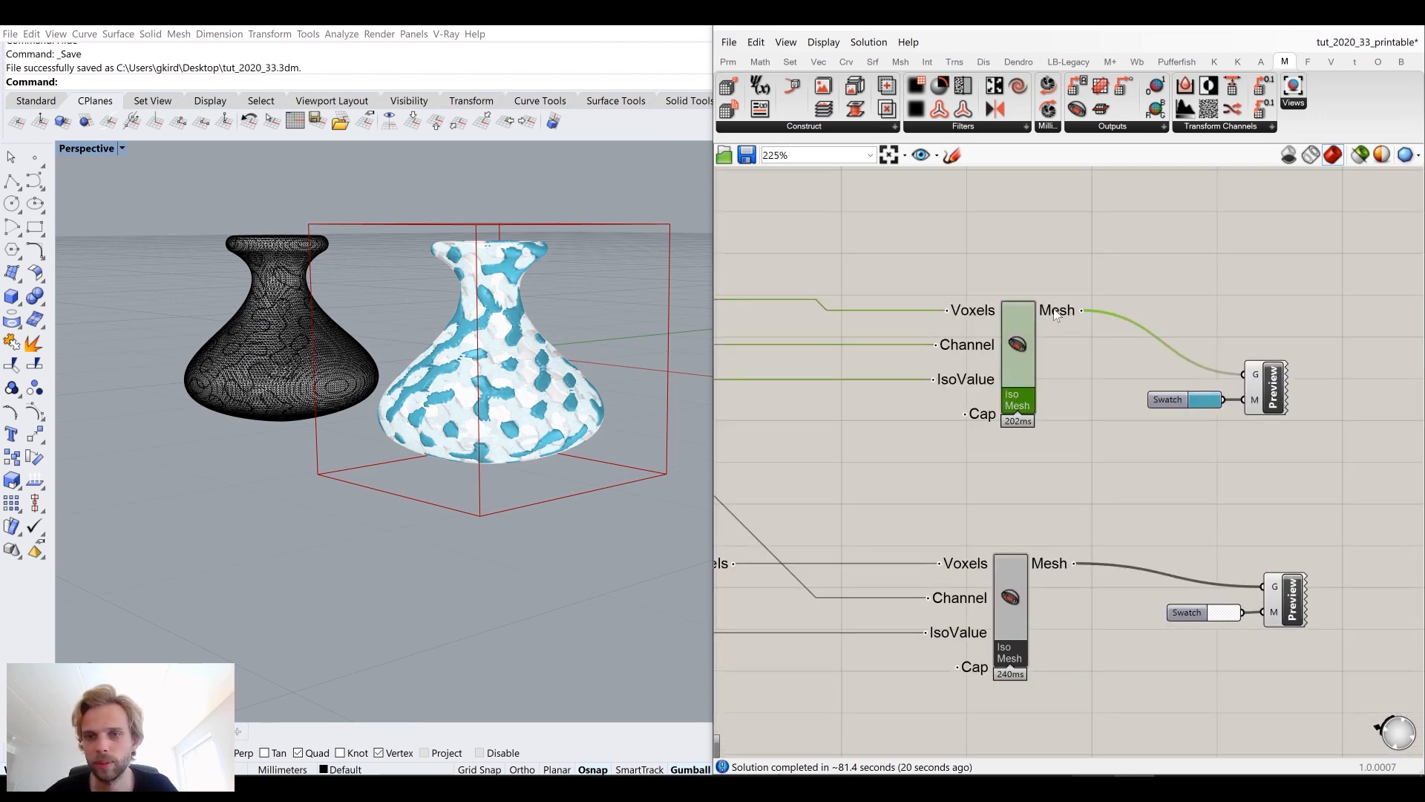
pyautogui.rightClick(1055, 310)
pyautogui.click(1088, 334)
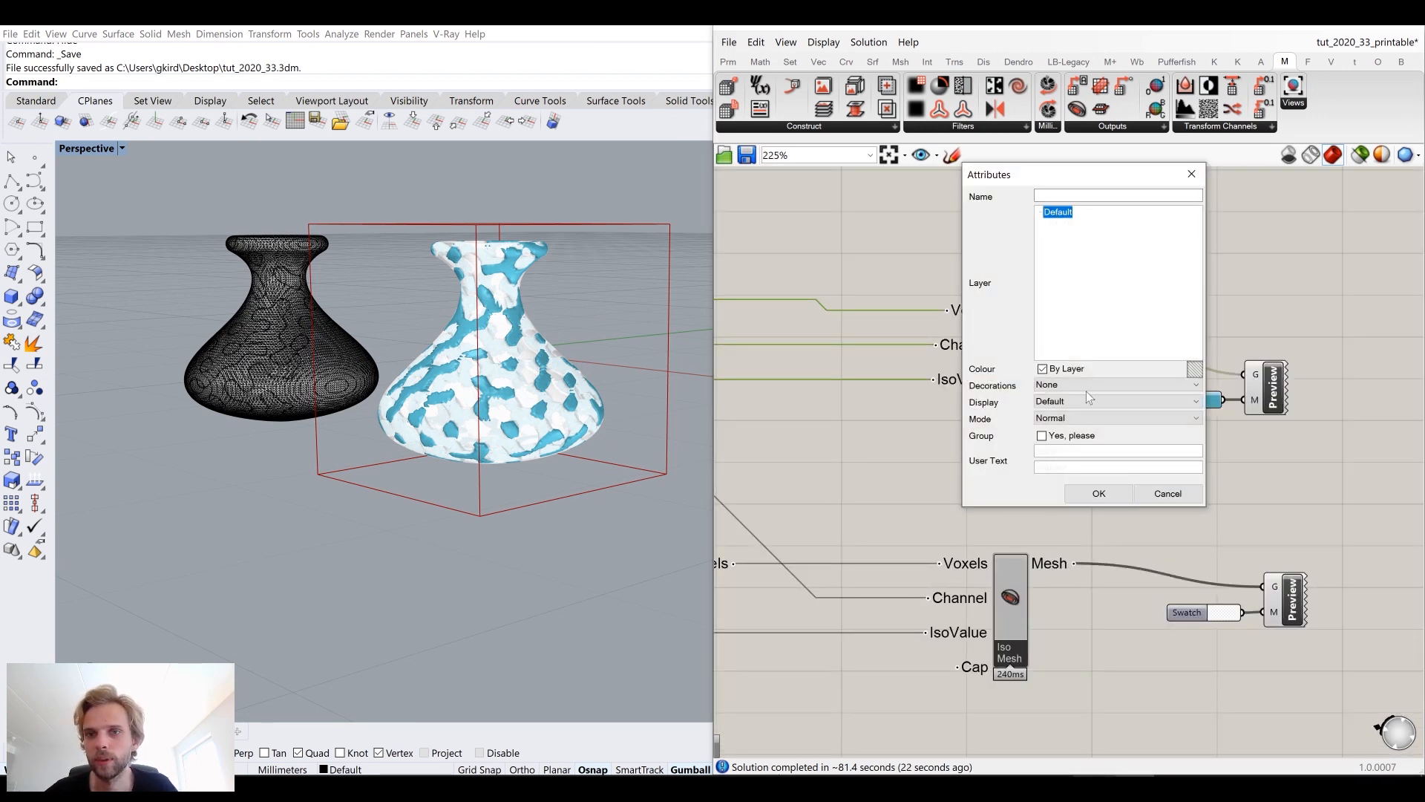
pyautogui.click(1109, 492)
# Step: Bake the second Iso Mesh's Mesh output to the Default layer
pyautogui.click(1012, 573)
pyautogui.rightClick(1045, 563)
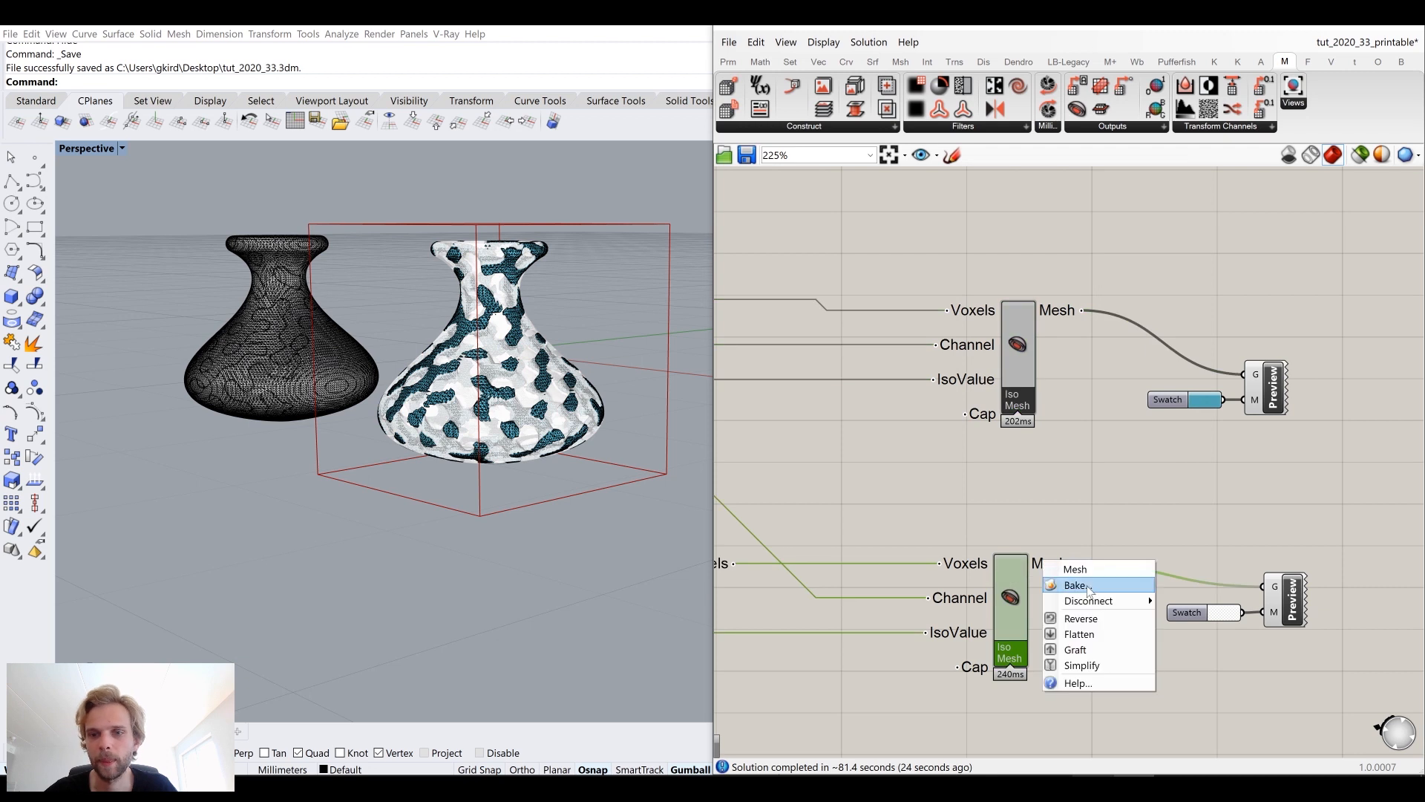
pyautogui.click(1081, 585)
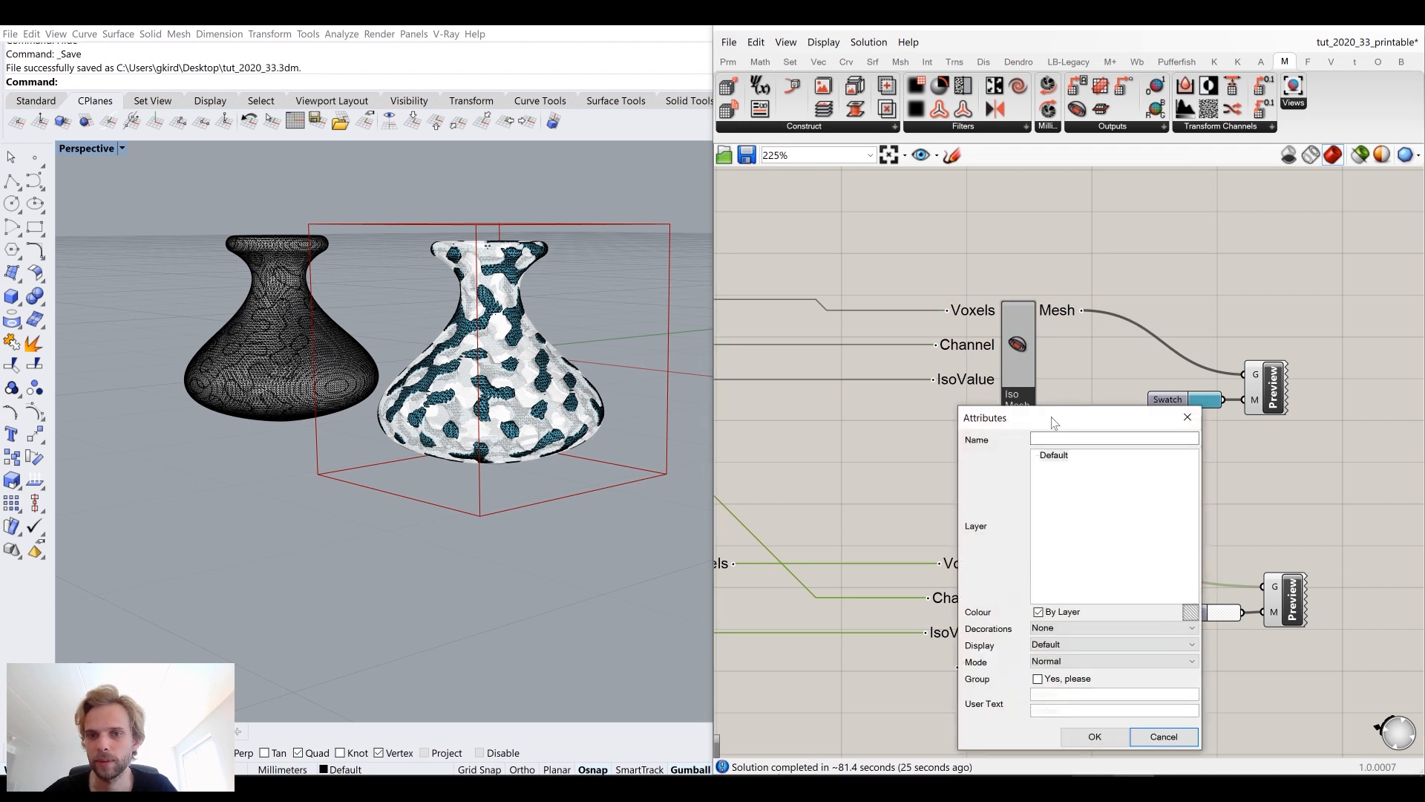
pyautogui.click(1091, 735)
# Step: Select both baked vase meshes and move them out of the voxel bounding box
pyautogui.click(1267, 210)
pyautogui.click(1326, 28)
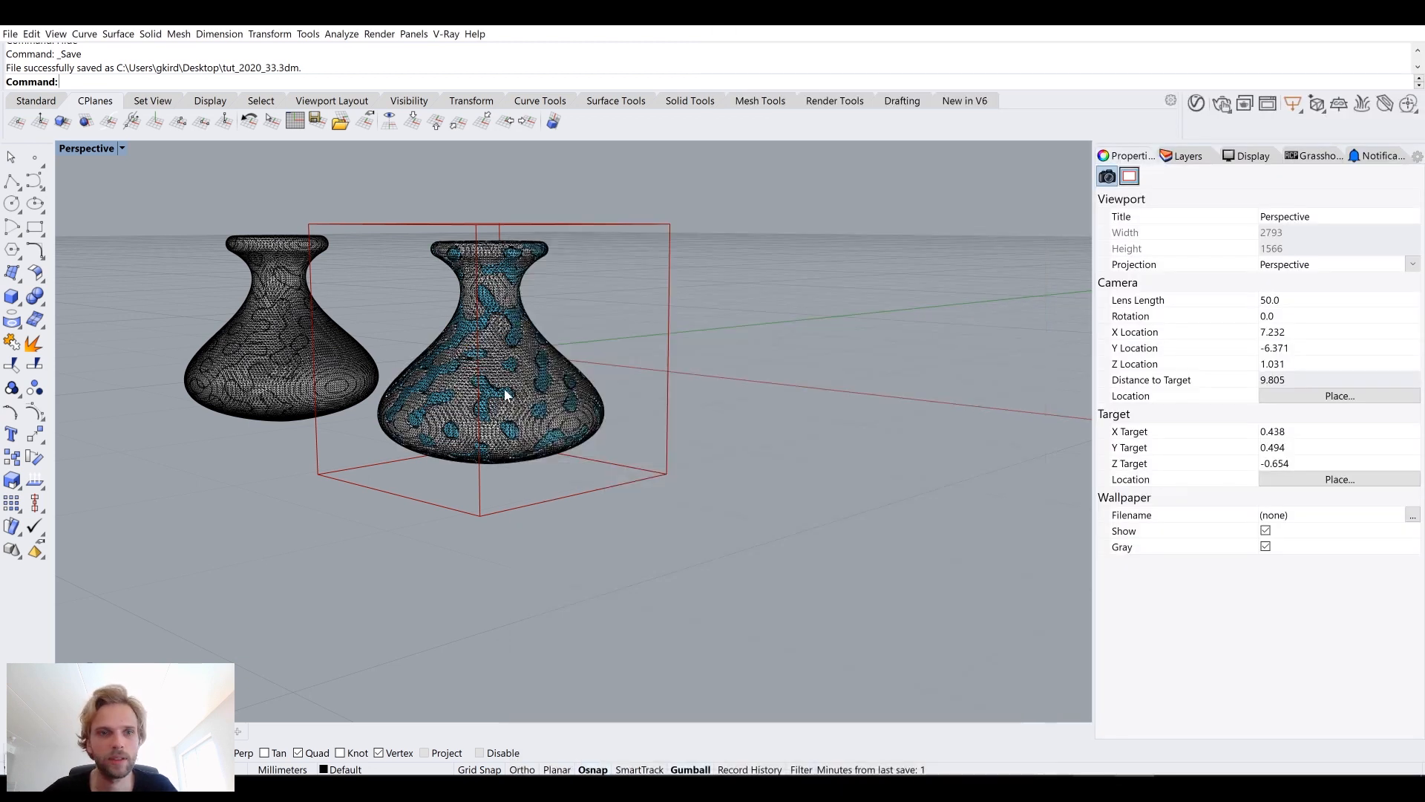
pyautogui.moveTo(505, 391); pyautogui.dragTo(521, 414, button='right')
pyautogui.click(511, 399)
pyautogui.scroll(6, 499, 319)
pyautogui.keyDown('shift'); pyautogui.click(413, 224); pyautogui.keyUp('shift')
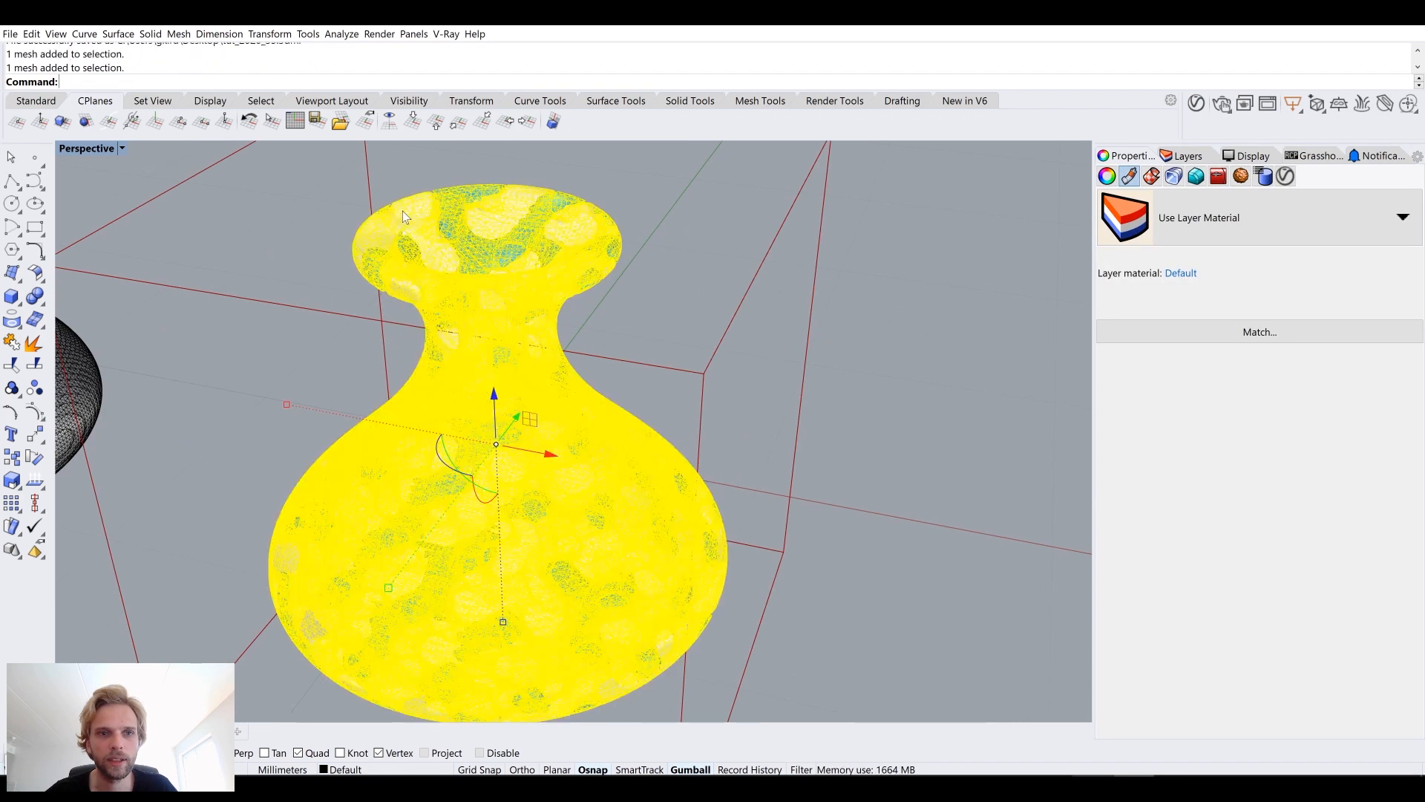
pyautogui.scroll(-8, 416, 224)
pyautogui.keyDown('shift'); pyautogui.moveTo(491, 346); pyautogui.dragTo(401, 289, button='right'); pyautogui.keyUp('shift')
pyautogui.moveTo(401, 270); pyautogui.dragTo(703, 371)
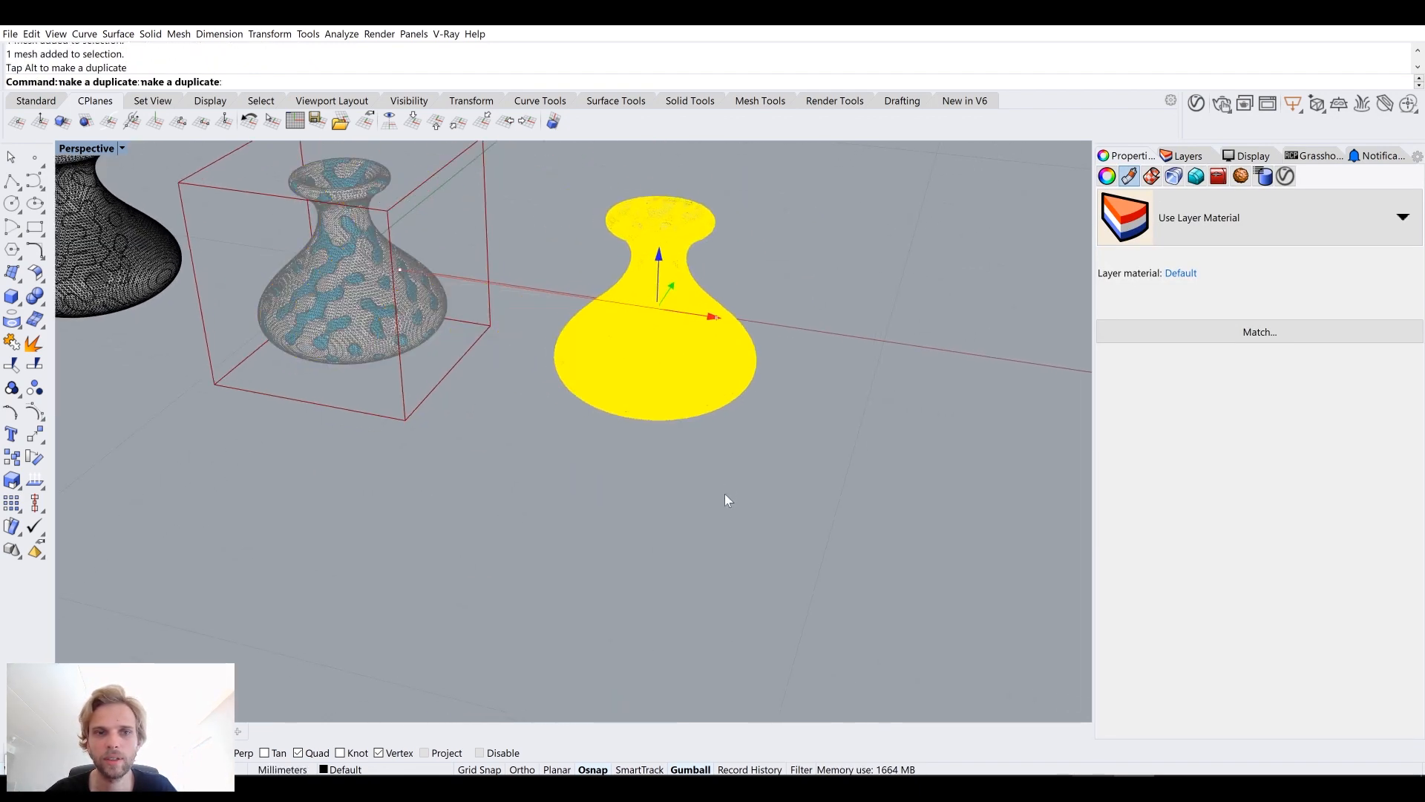
pyautogui.click(725, 495)
# Step: Flip the direction of one of the baked meshes
pyautogui.scroll(7, 653, 296)
pyautogui.keyDown('shift'); pyautogui.moveTo(653, 296); pyautogui.dragTo(654, 341, button='right'); pyautogui.keyUp('shift')
pyautogui.scroll(6, 653, 341)
pyautogui.scroll(-8, 653, 337)
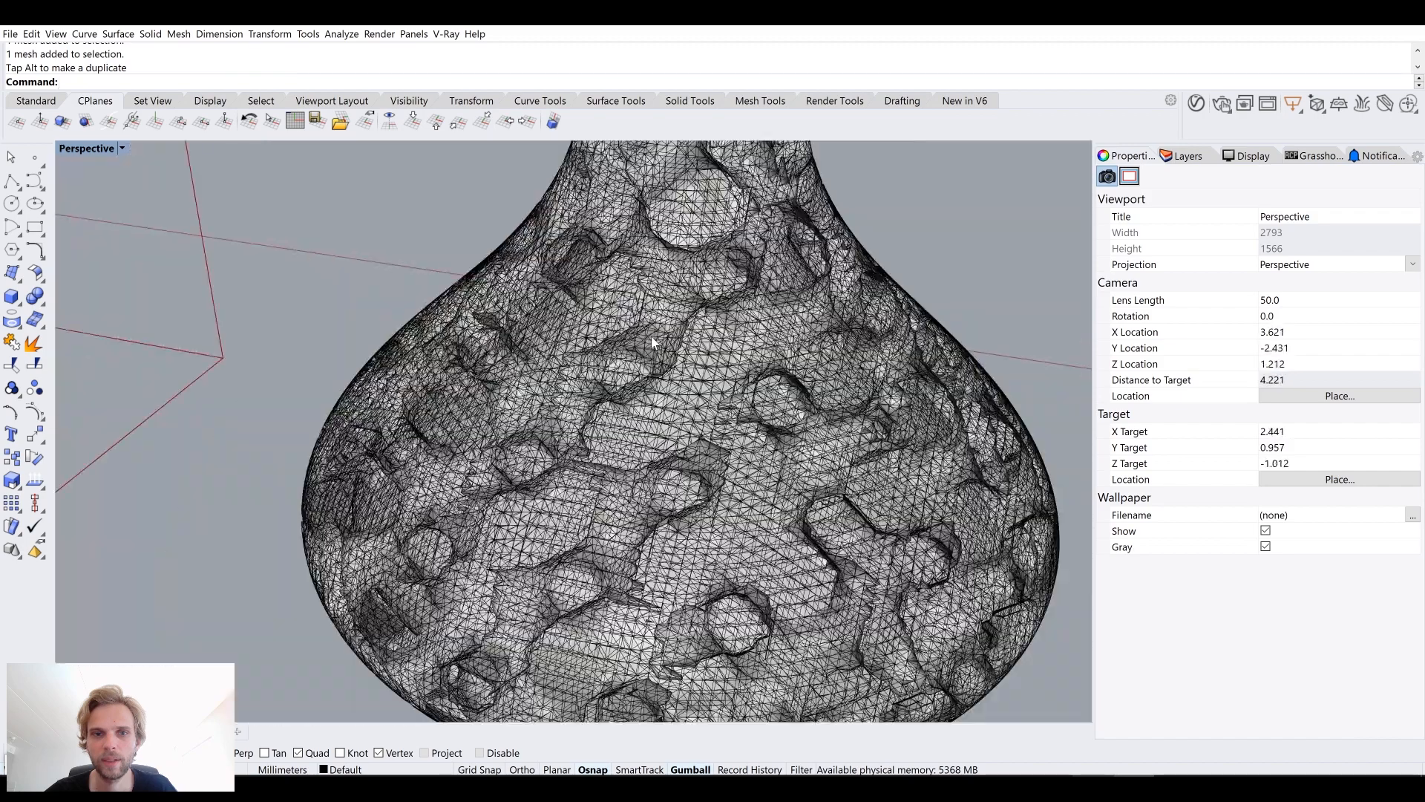
pyautogui.scroll(7, 653, 356)
pyautogui.click(653, 365)
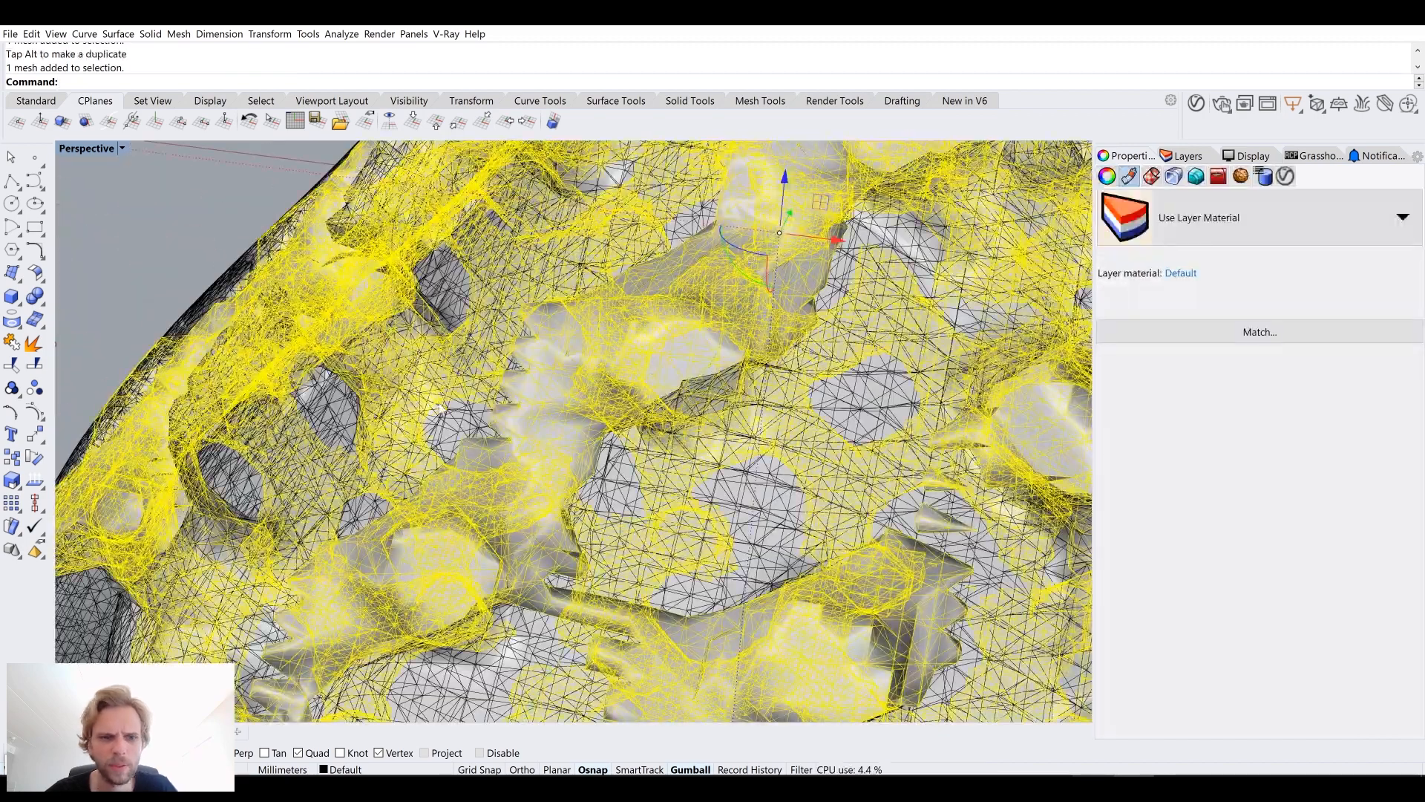
pyautogui.write('Flip')
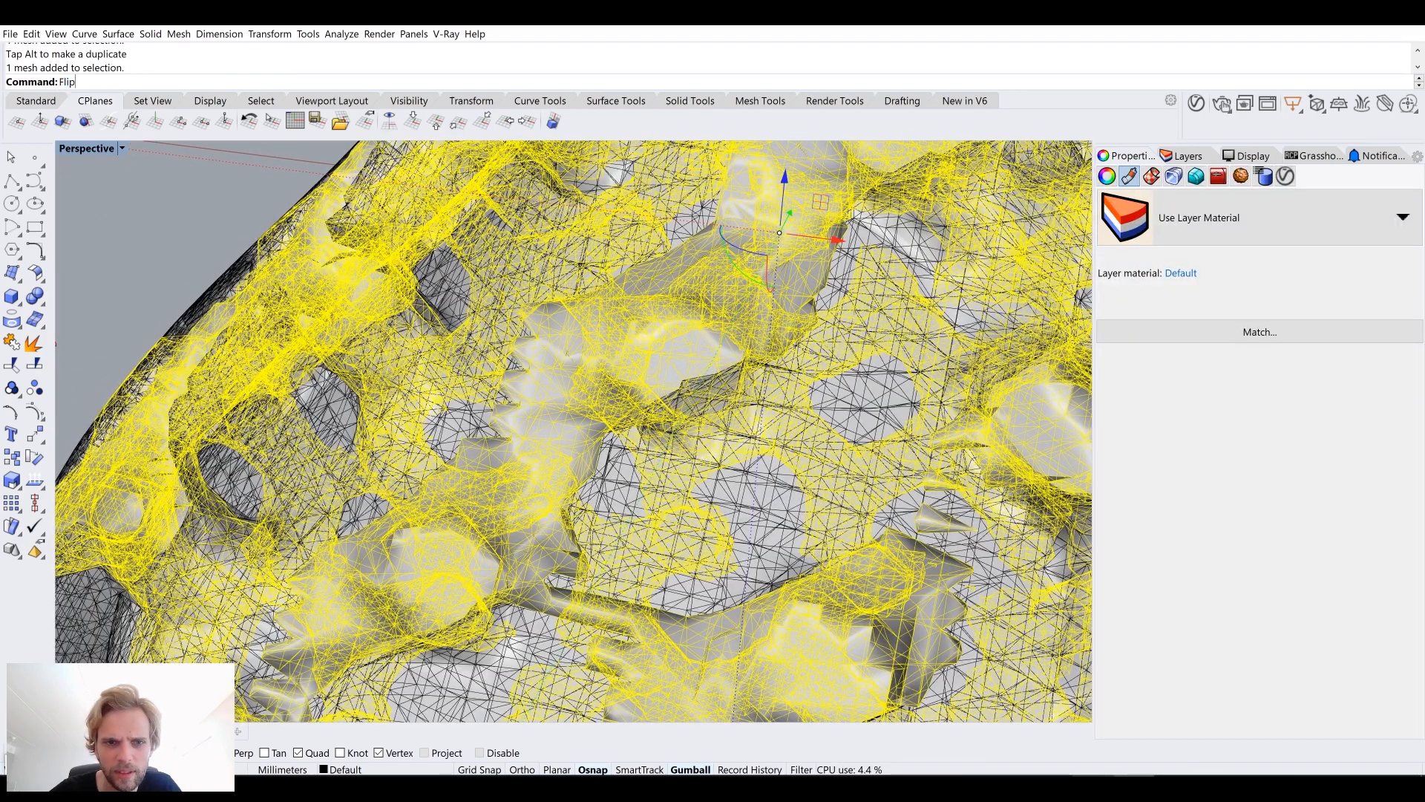
pyautogui.press('Return')
pyautogui.press('Escape')
# Step: Add a clipping plane across the top of the baked vase meshes
pyautogui.scroll(-5, 407, 381)
pyautogui.click(653, 334)
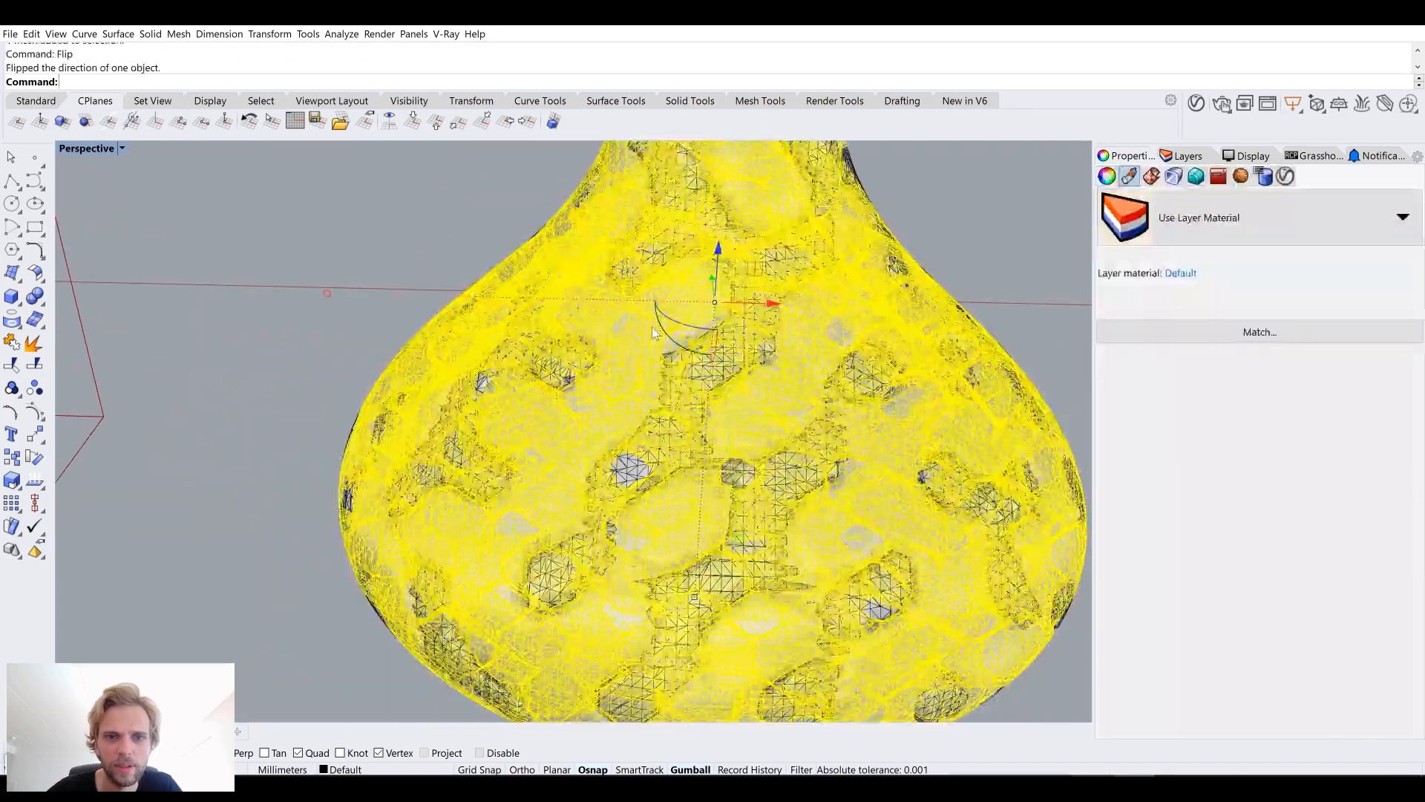
pyautogui.press('Escape')
pyautogui.moveTo(593, 360); pyautogui.dragTo(626, 445, button='right')
pyautogui.scroll(-6, 564, 371)
pyautogui.scroll(2, 568, 358)
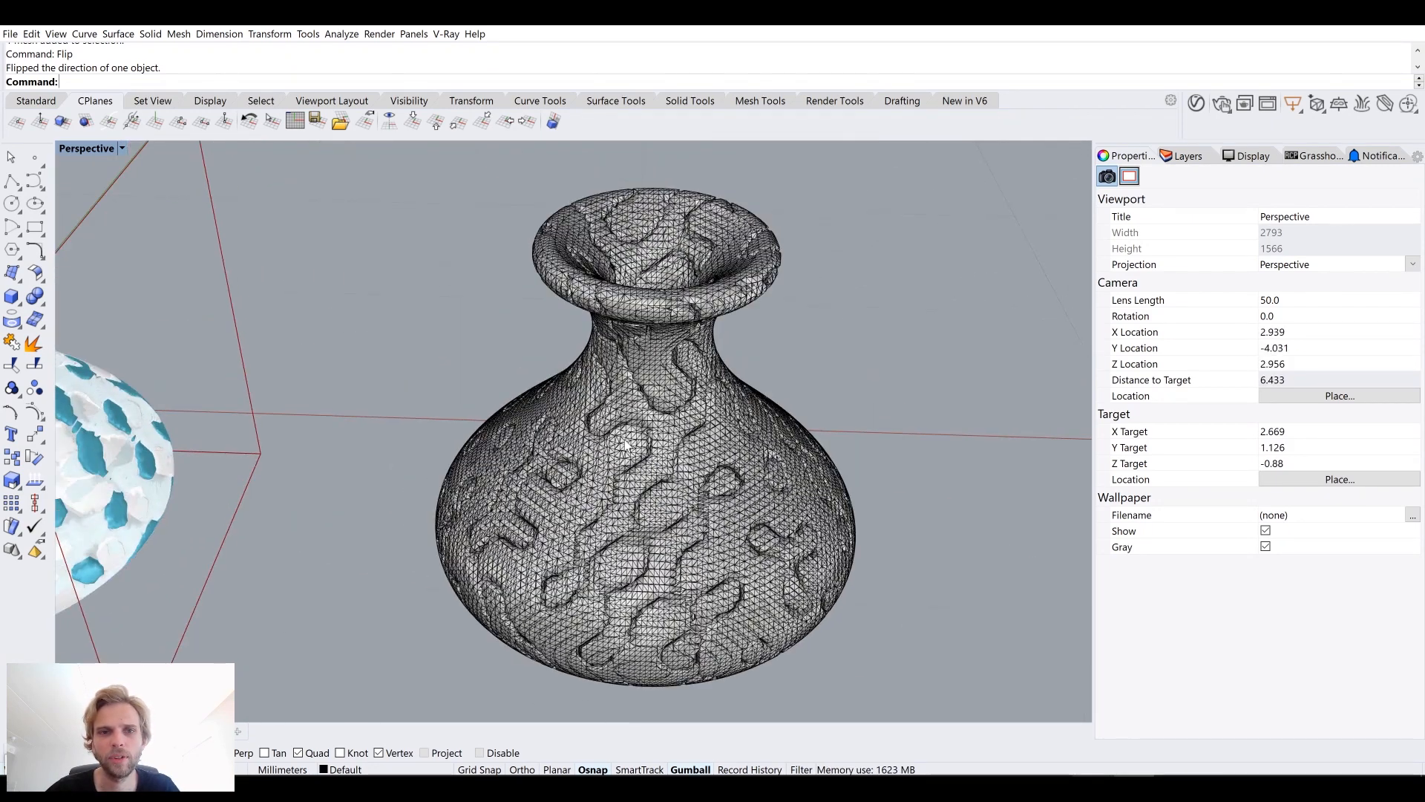
pyautogui.scroll(-2, 625, 445)
pyautogui.write('ClippingPlane')
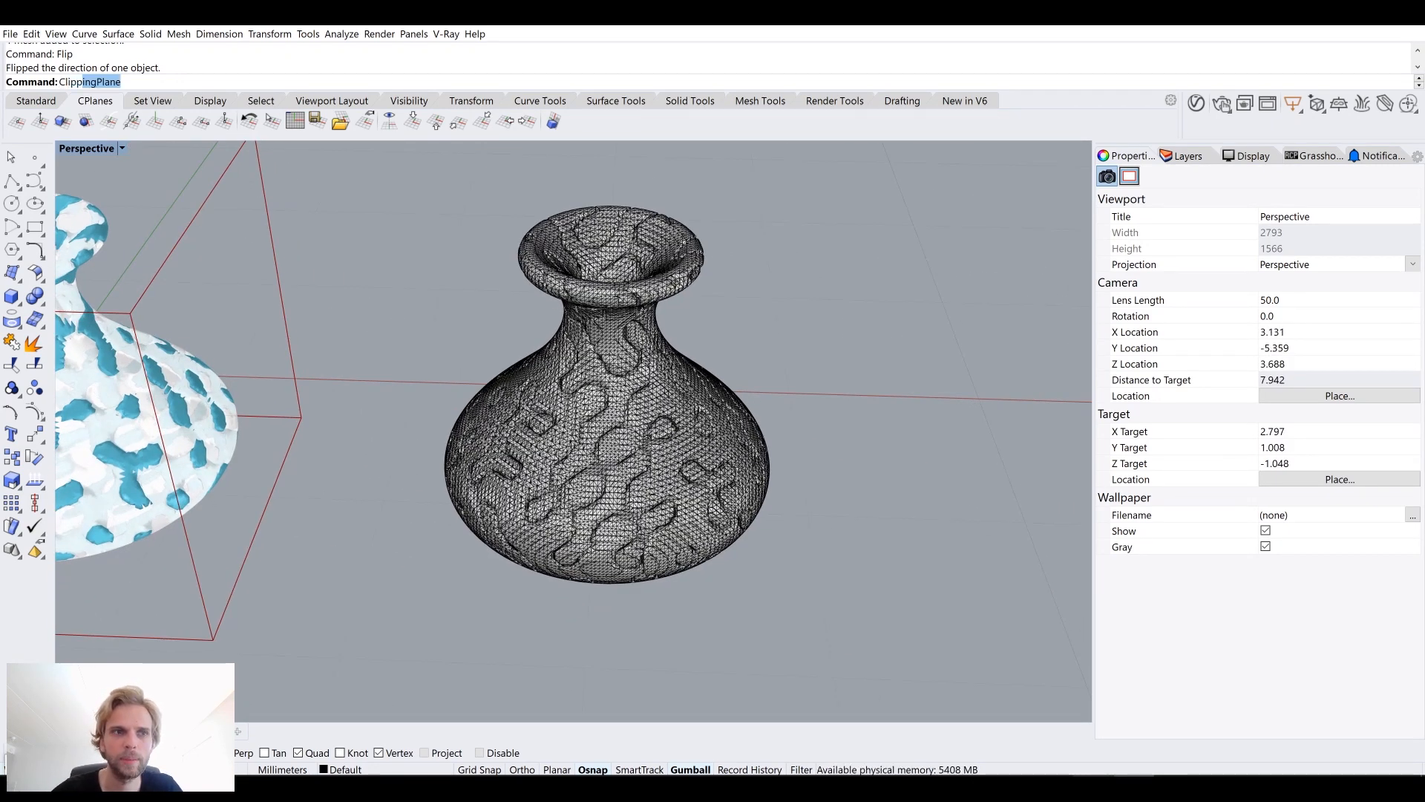
pyautogui.press('Return')
pyautogui.click(391, 255)
pyautogui.click(505, 346)
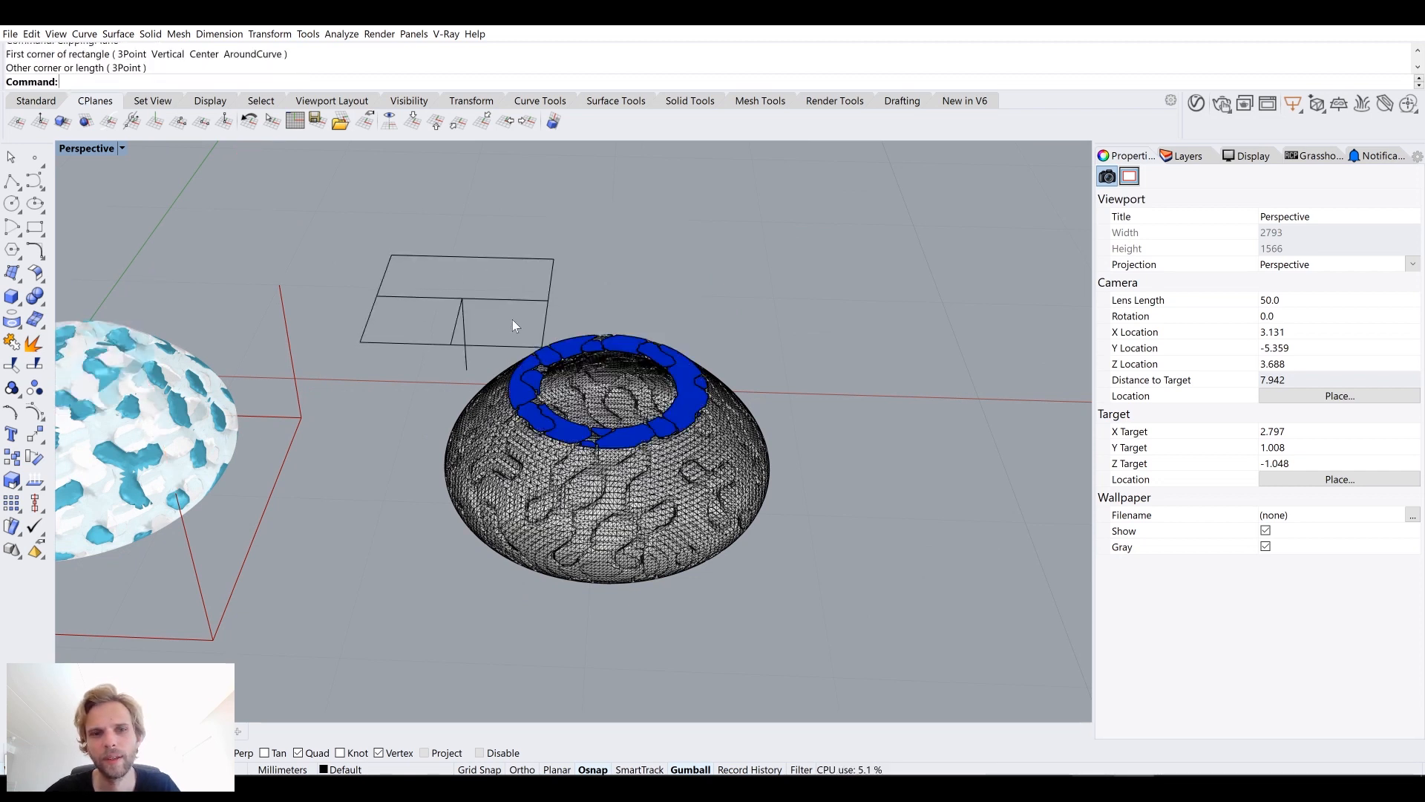
# Step: Examine the cut wall section of the baked meshes at the clipping plane
pyautogui.scroll(5, 531, 323)
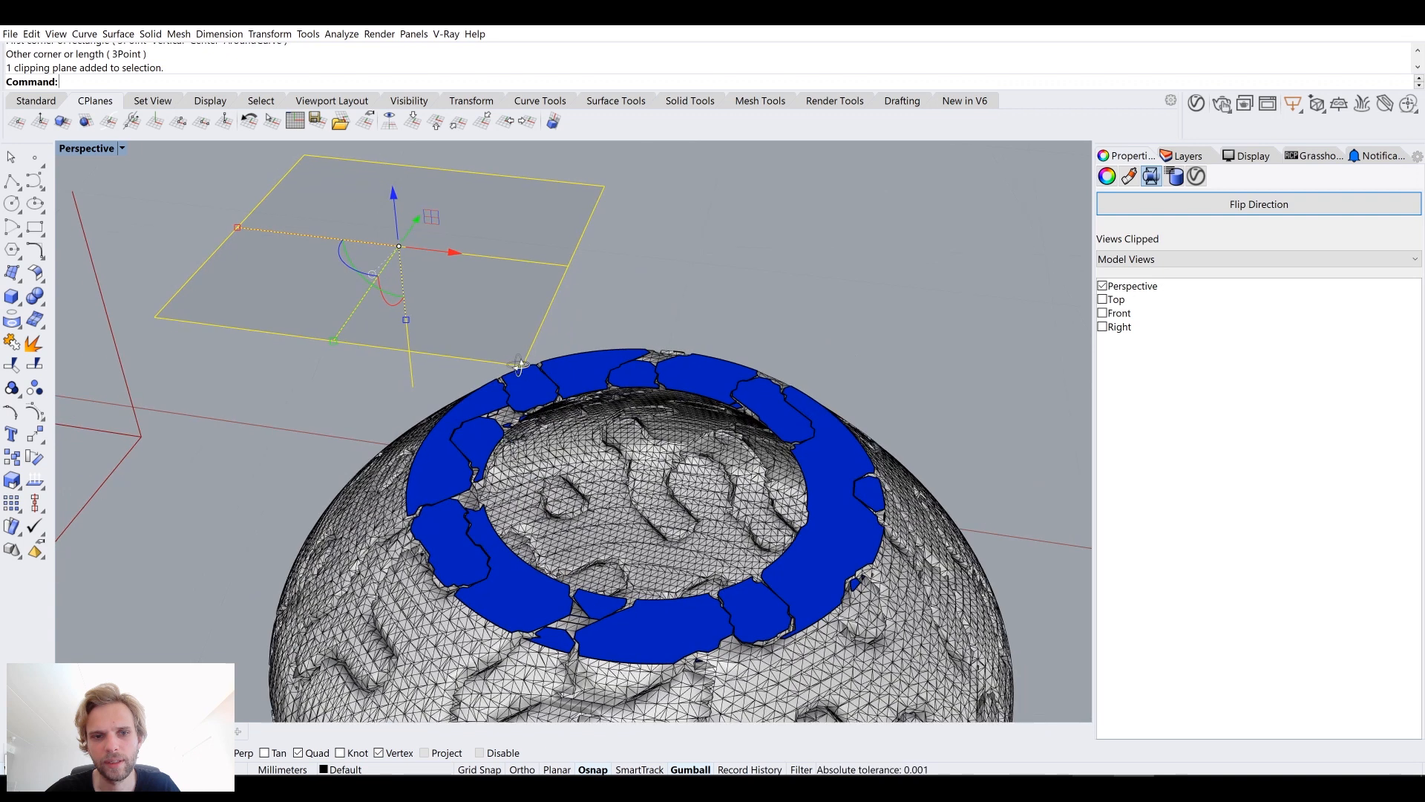
pyautogui.moveTo(396, 217)
pyautogui.mouseDown()
pyautogui.moveTo(406, 434)
pyautogui.moveTo(406, 230)
pyautogui.mouseUp()
pyautogui.scroll(-7, 449, 325)
pyautogui.keyDown('shift'); pyautogui.moveTo(453, 327); pyautogui.dragTo(421, 283, button='right'); pyautogui.keyUp('shift')
pyautogui.scroll(5, 398, 270)
pyautogui.moveTo(405, 258); pyautogui.dragTo(467, 247)
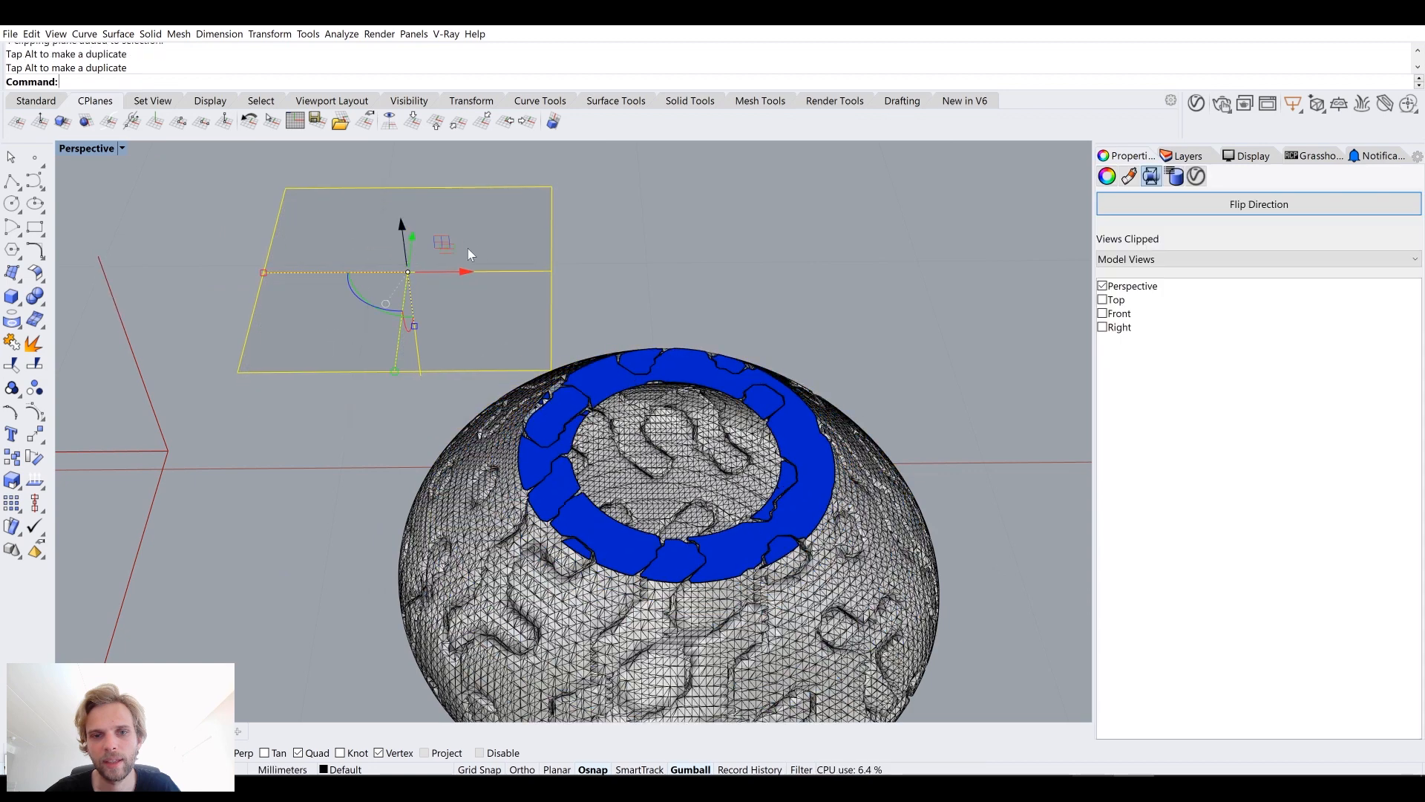
pyautogui.scroll(5, 666, 377)
pyautogui.scroll(3, 501, 381)
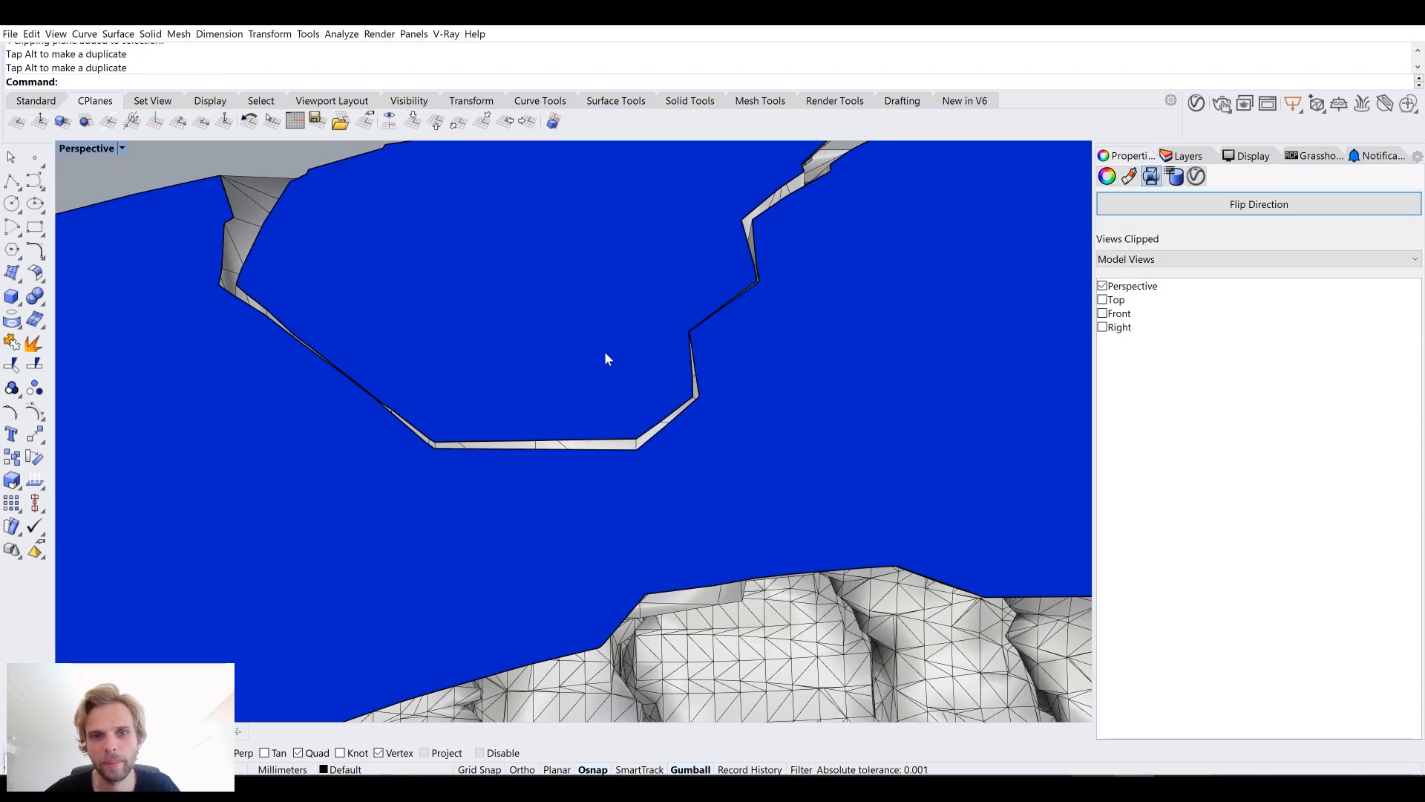
pyautogui.scroll(-10, 604, 351)
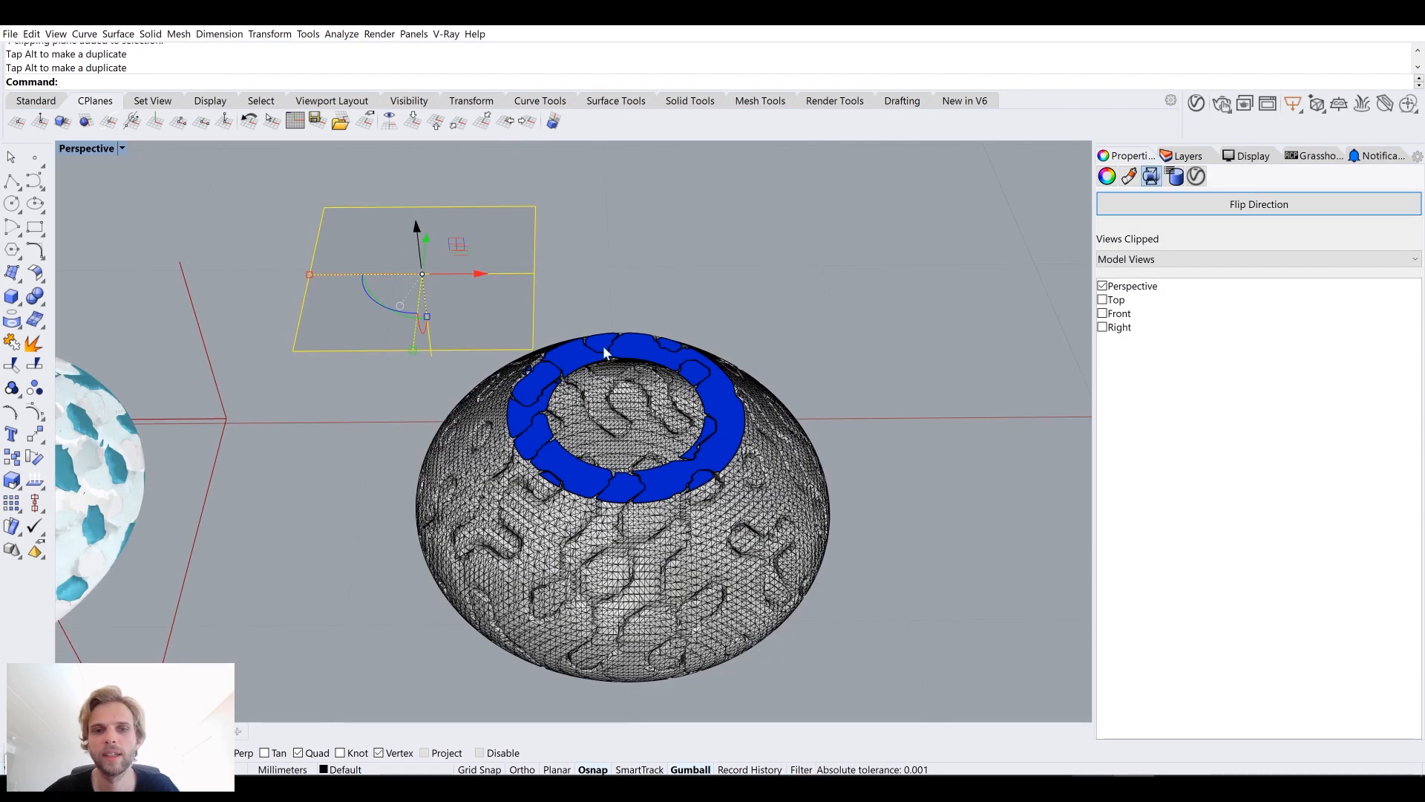
pyautogui.scroll(5, 605, 352)
pyautogui.scroll(-8, 478, 391)
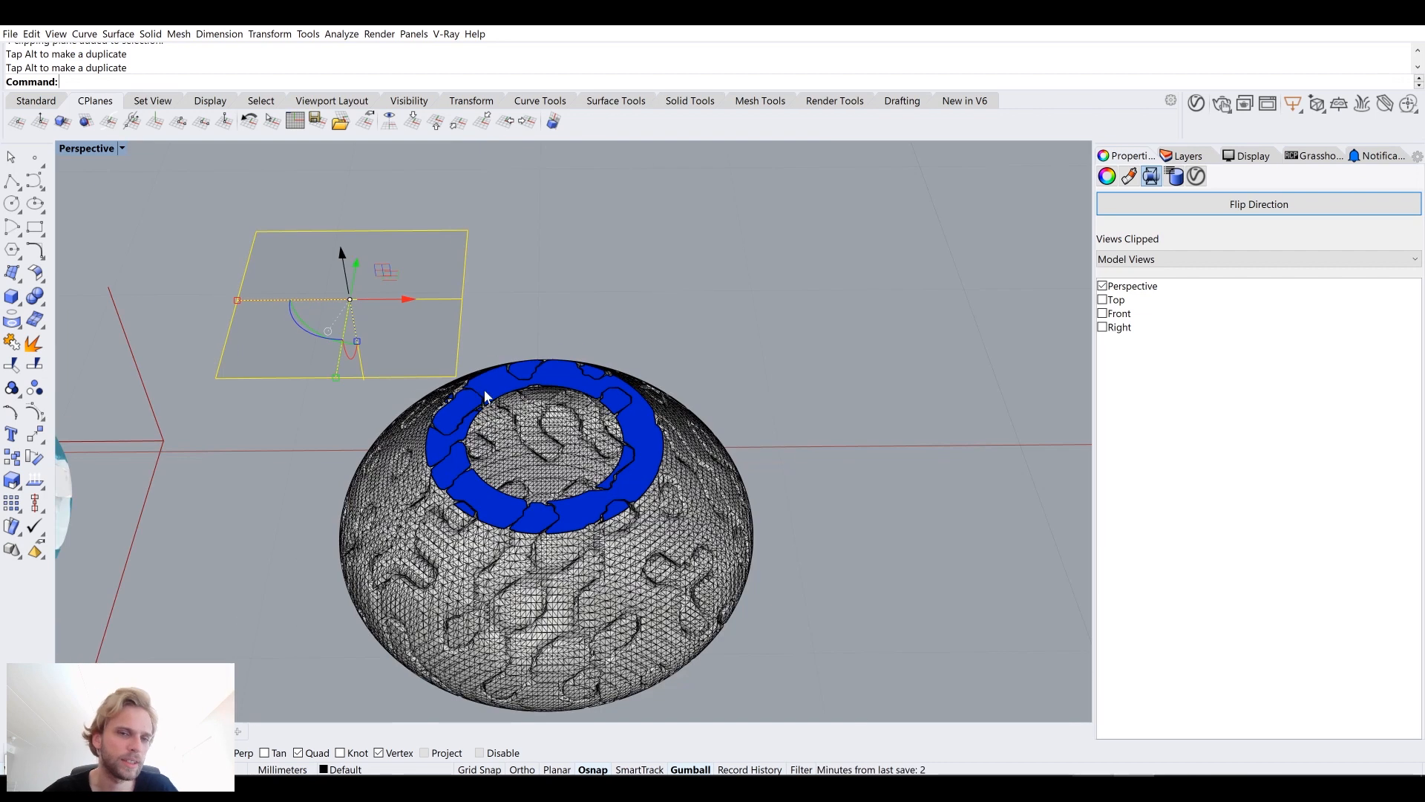
pyautogui.scroll(-10, 335, 255)
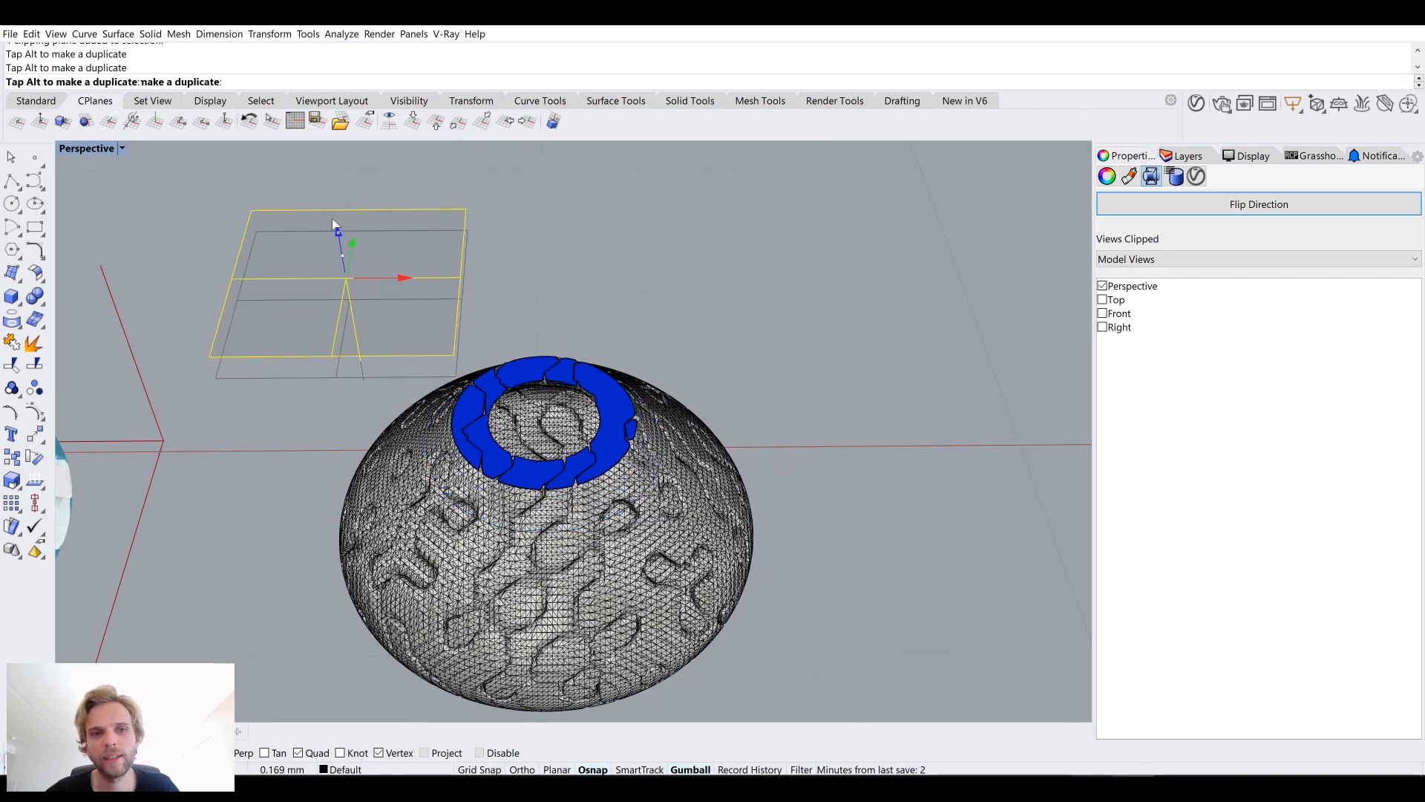
# Step: Delete the clipping plane
pyautogui.moveTo(675, 353); pyautogui.dragTo(725, 426, button='right')
pyautogui.scroll(2, 585, 331)
pyautogui.moveTo(542, 287); pyautogui.dragTo(537, 325)
pyautogui.click(501, 323)
pyautogui.press('Delete')
# Step: Select both baked vase meshes and delete them
pyautogui.moveTo(501, 323); pyautogui.dragTo(773, 385, button='right')
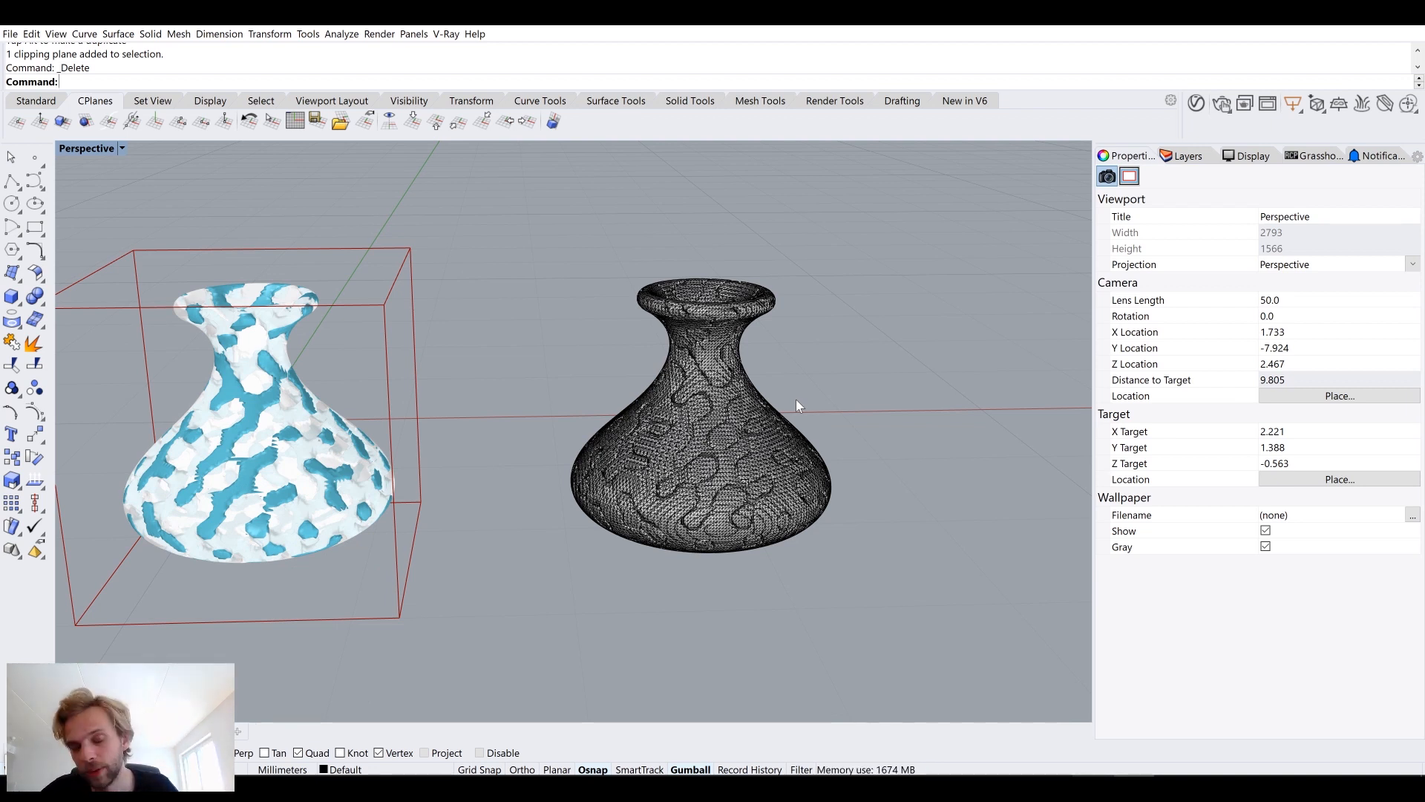
pyautogui.moveTo(817, 448); pyautogui.dragTo(523, 269)
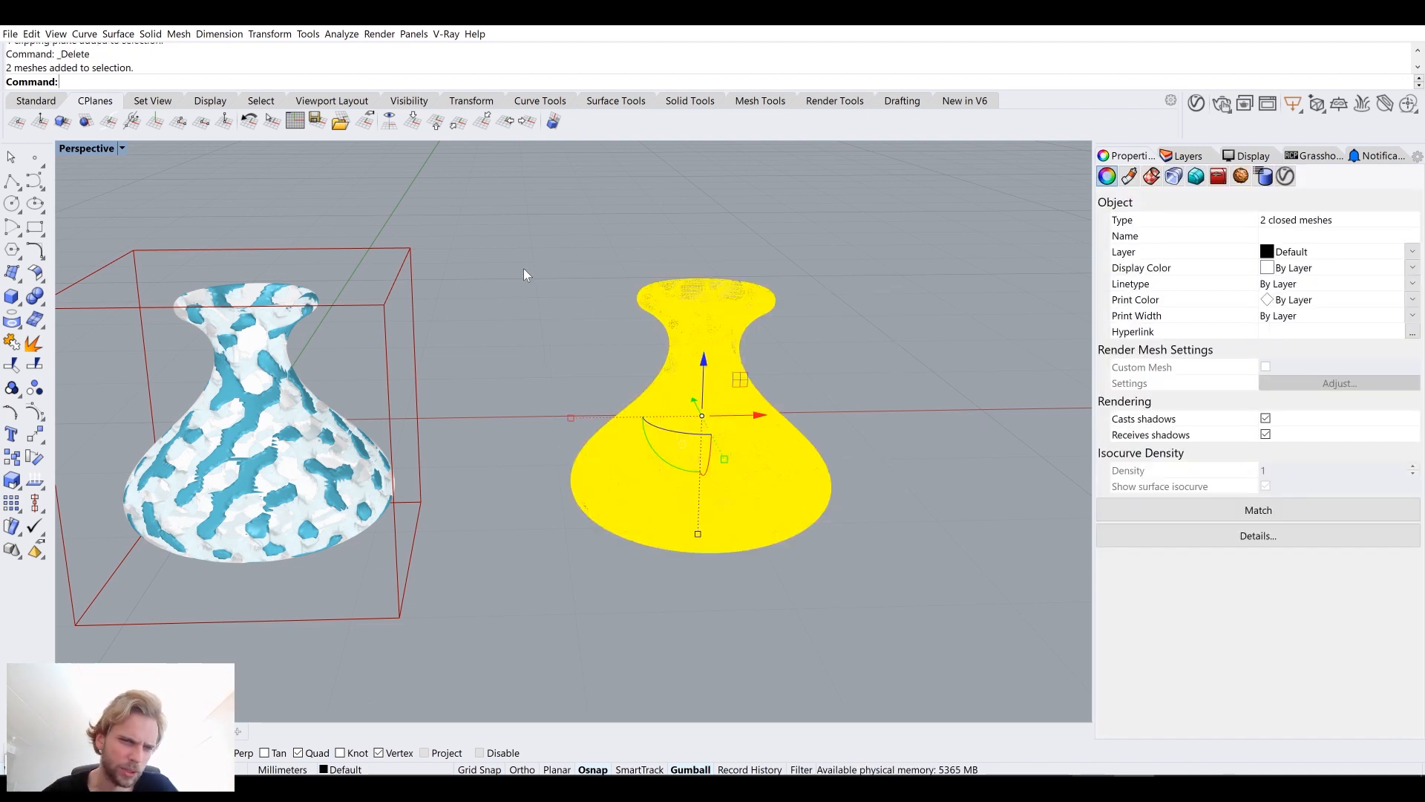
pyautogui.click(526, 253)
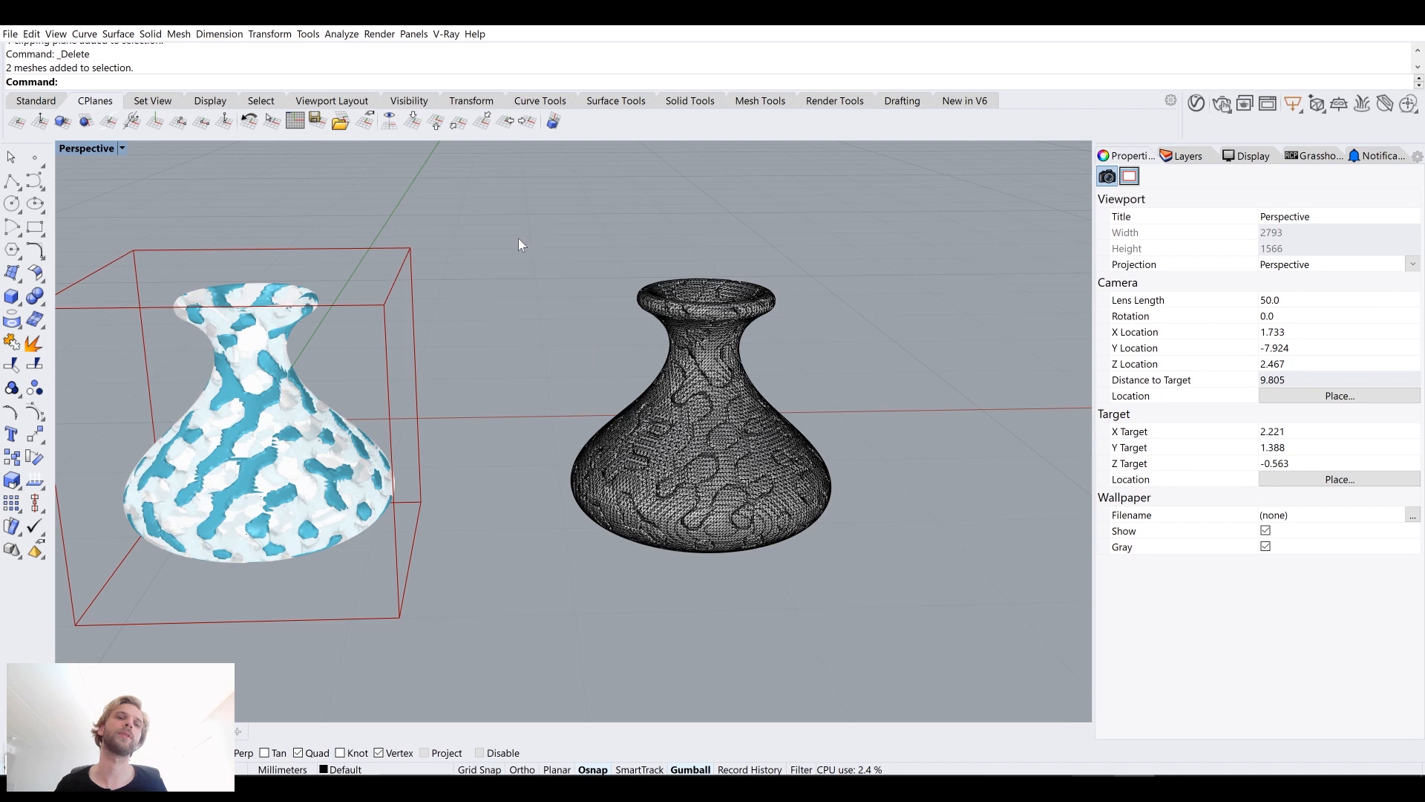
pyautogui.moveTo(870, 164); pyautogui.dragTo(557, 598)
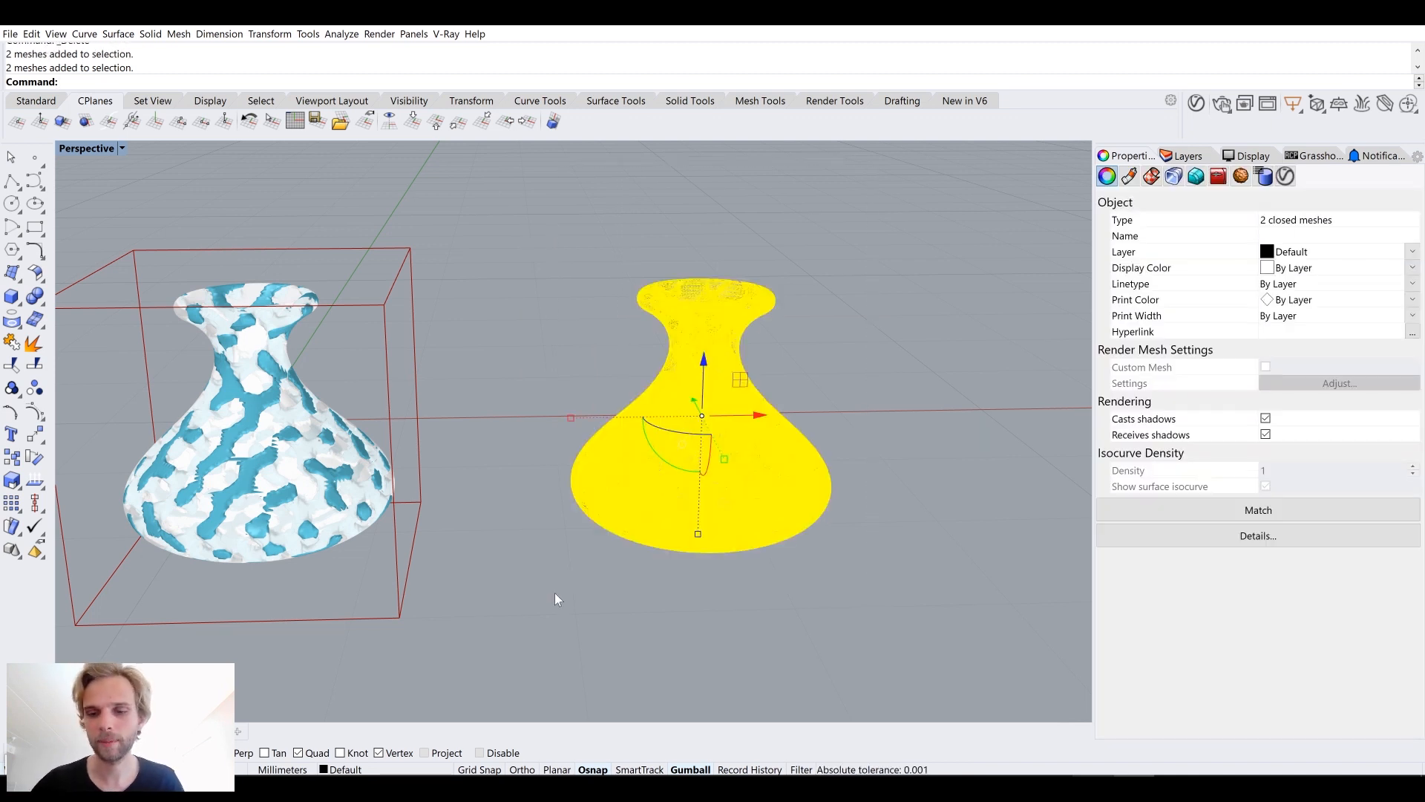
pyautogui.press('Delete')
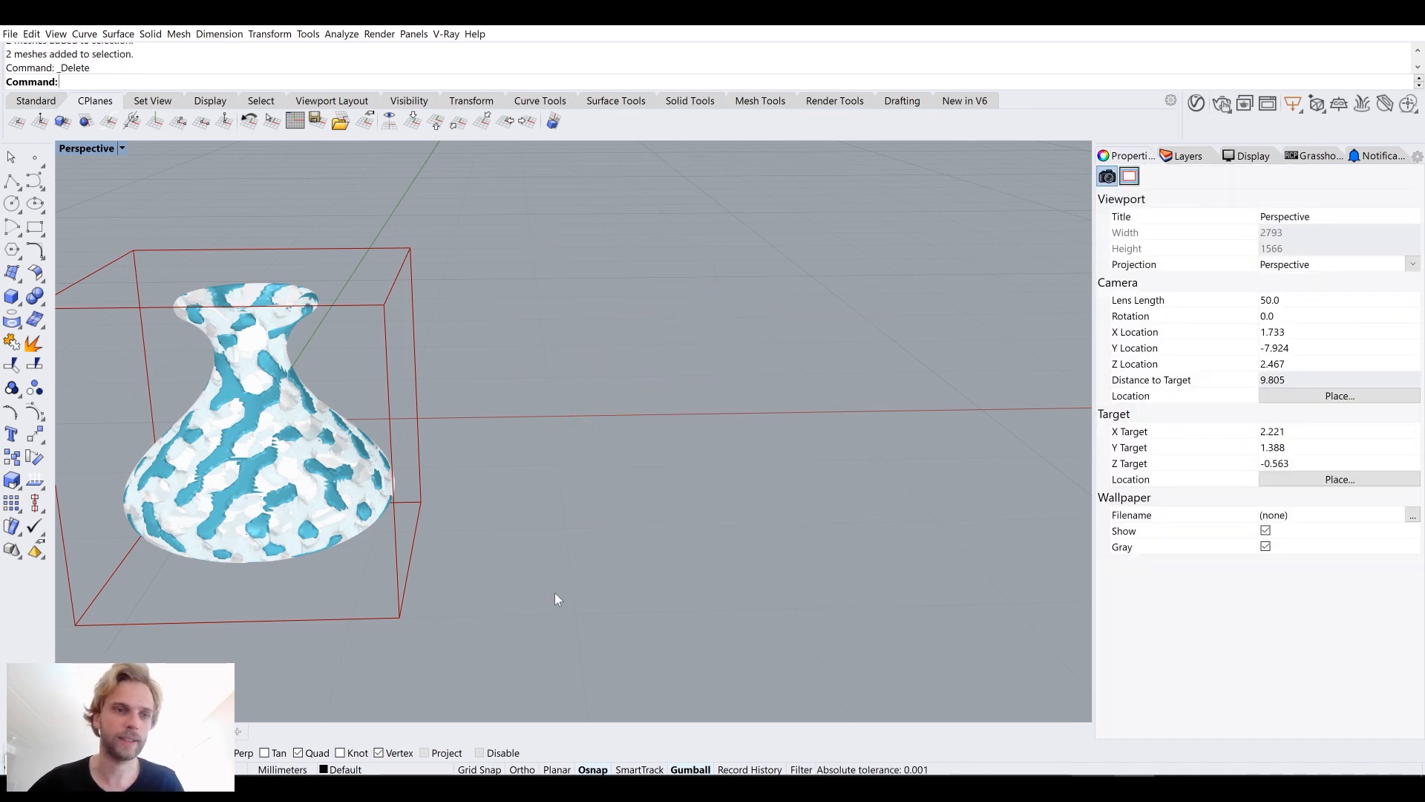
# Step: Switch the Perspective viewport to Arctic display mode and orbit around the two-material vase
pyautogui.keyDown('shift'); pyautogui.moveTo(381, 540); pyautogui.dragTo(991, 476, button='right'); pyautogui.keyUp('shift')
pyautogui.moveTo(785, 460); pyautogui.dragTo(737, 456, button='right')
pyautogui.hotkey('alt', 'Tab')
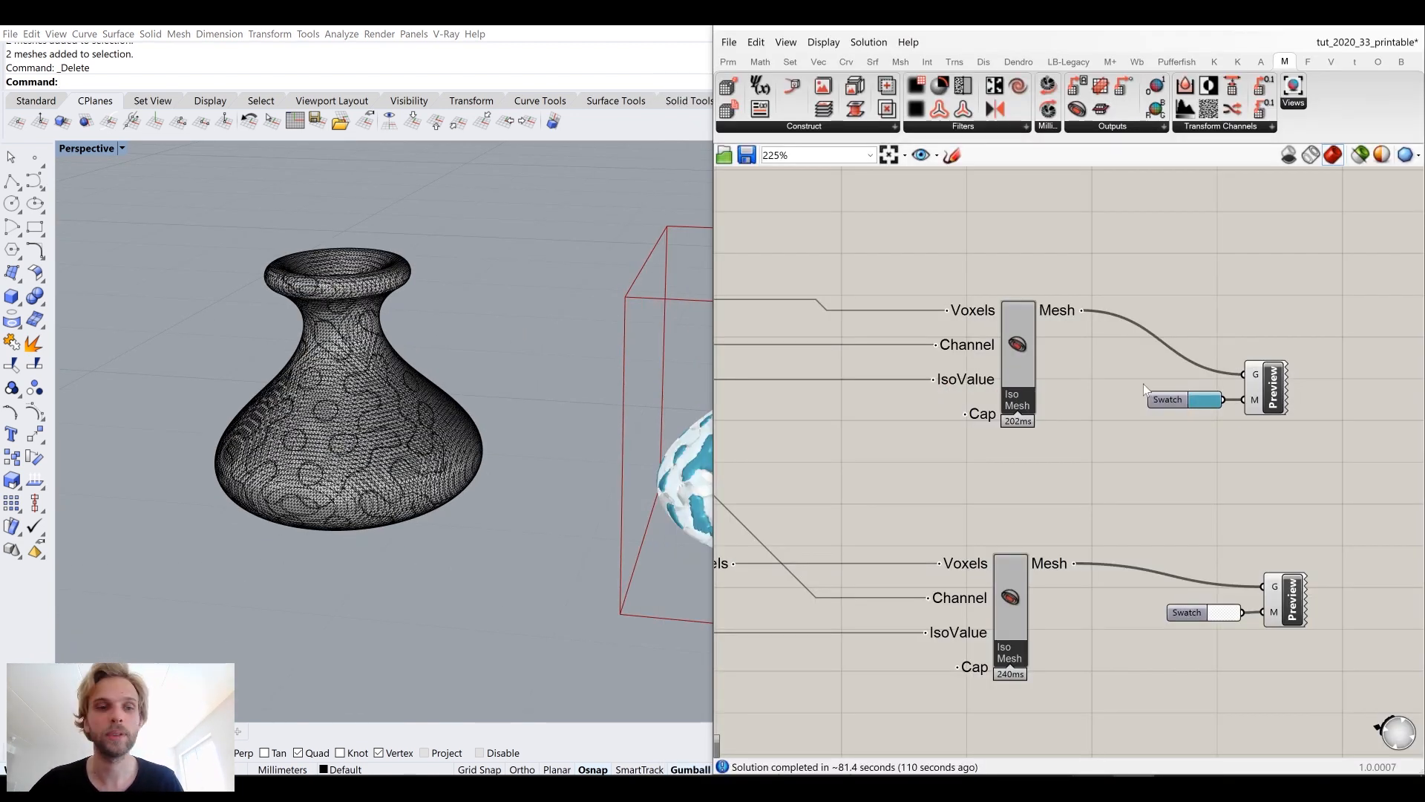
pyautogui.click(95, 151)
pyautogui.click(128, 297)
pyautogui.scroll(5, 328, 399)
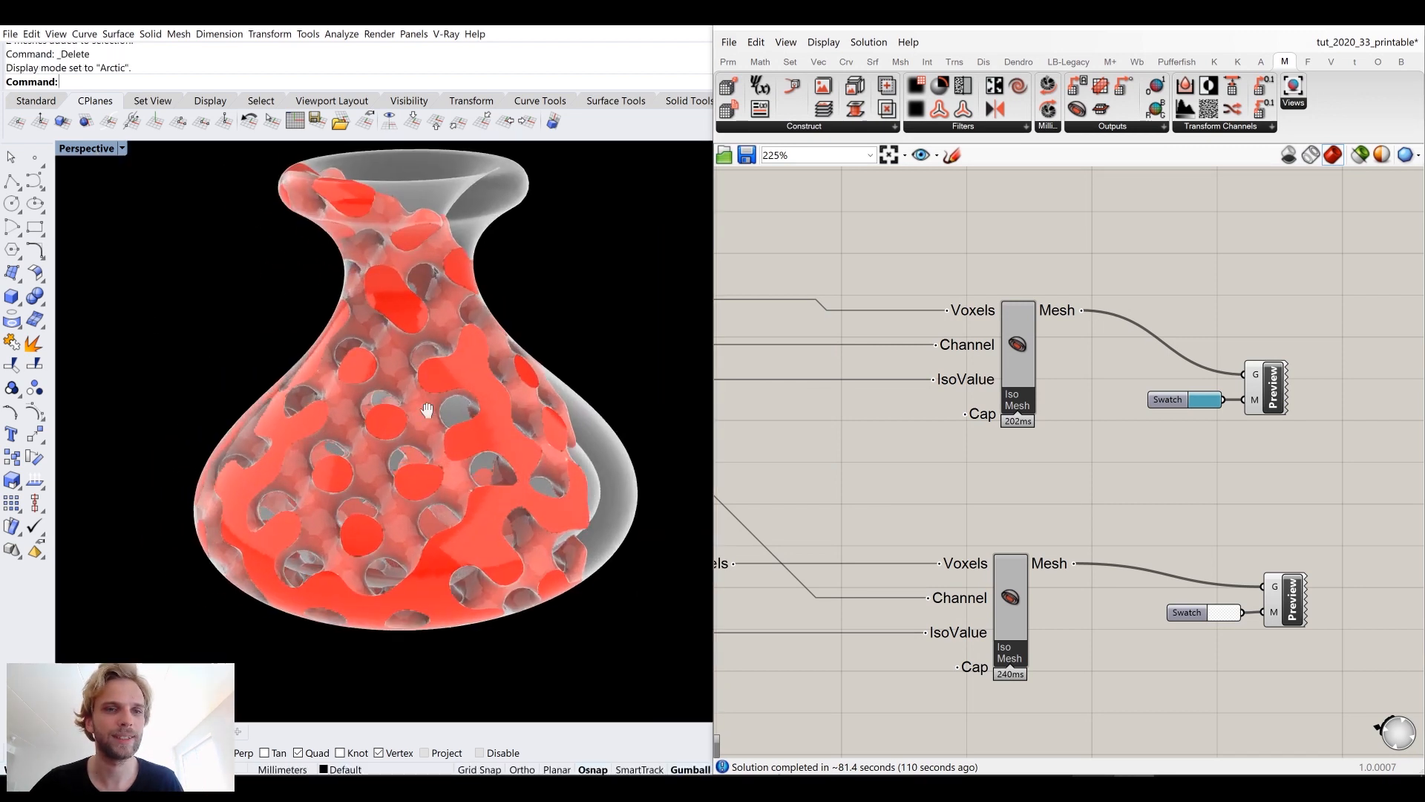
pyautogui.click(1328, 24)
pyautogui.keyDown('shift'); pyautogui.moveTo(816, 305); pyautogui.dragTo(958, 310, button='right'); pyautogui.keyUp('shift')
pyautogui.moveTo(897, 310); pyautogui.dragTo(898, 312, button='right')
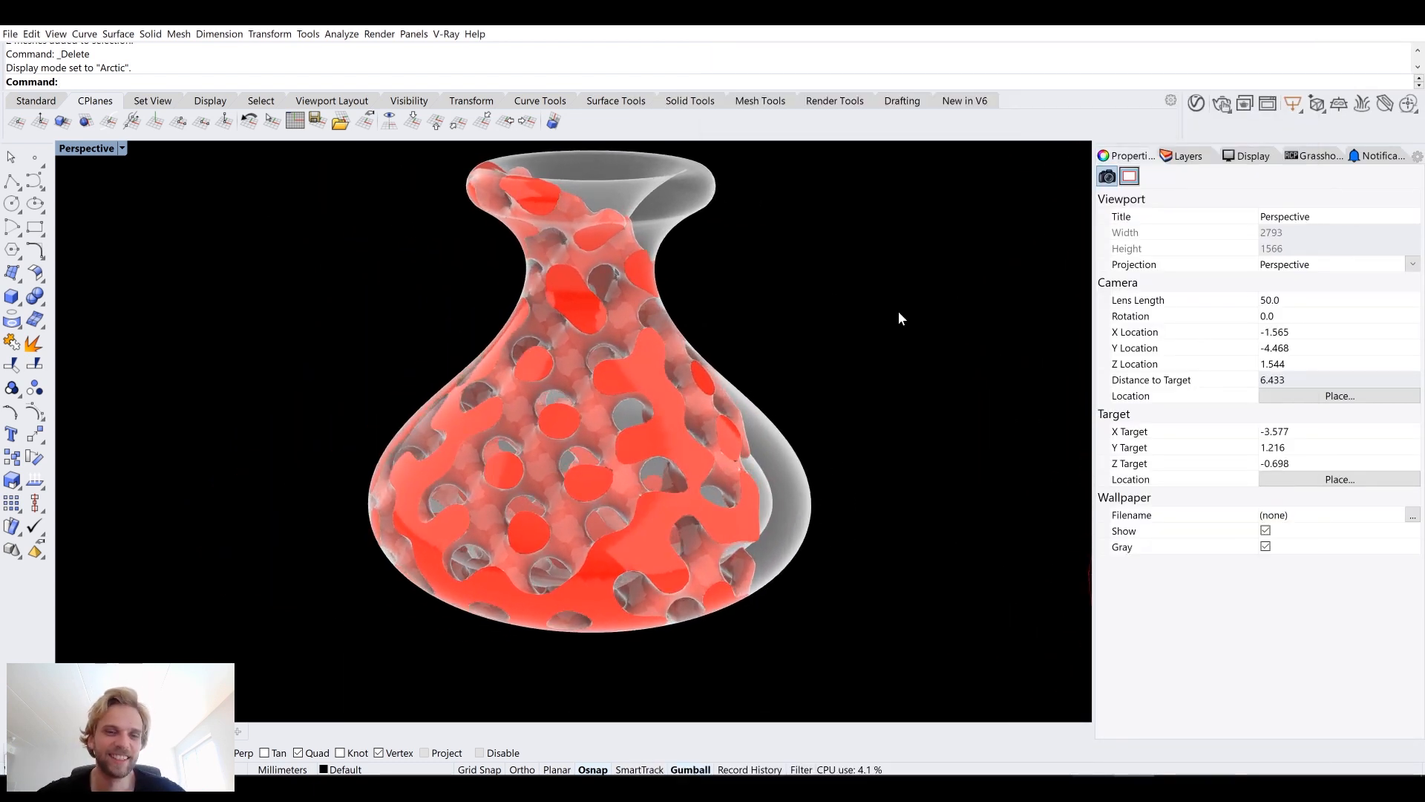